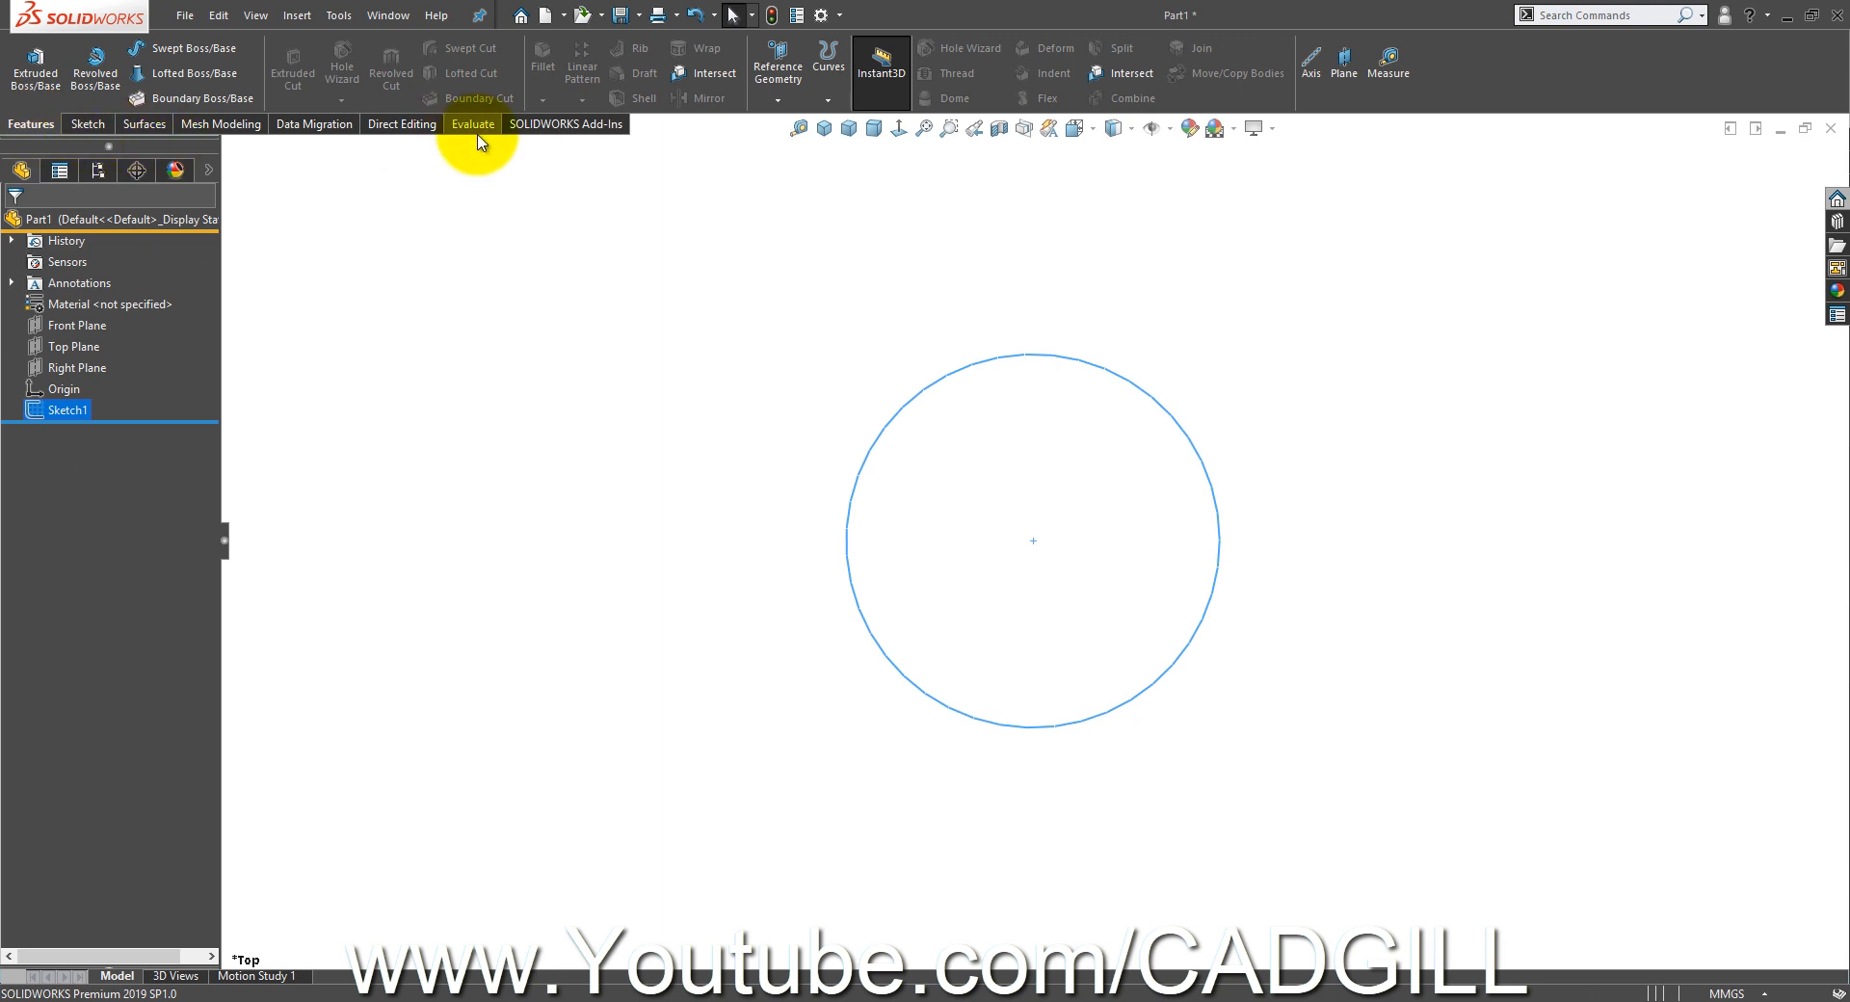
# - Start a helix from the circle sketch with a constant pitch of 20 mm and 5 revolutions
pyautogui.click(836, 92)
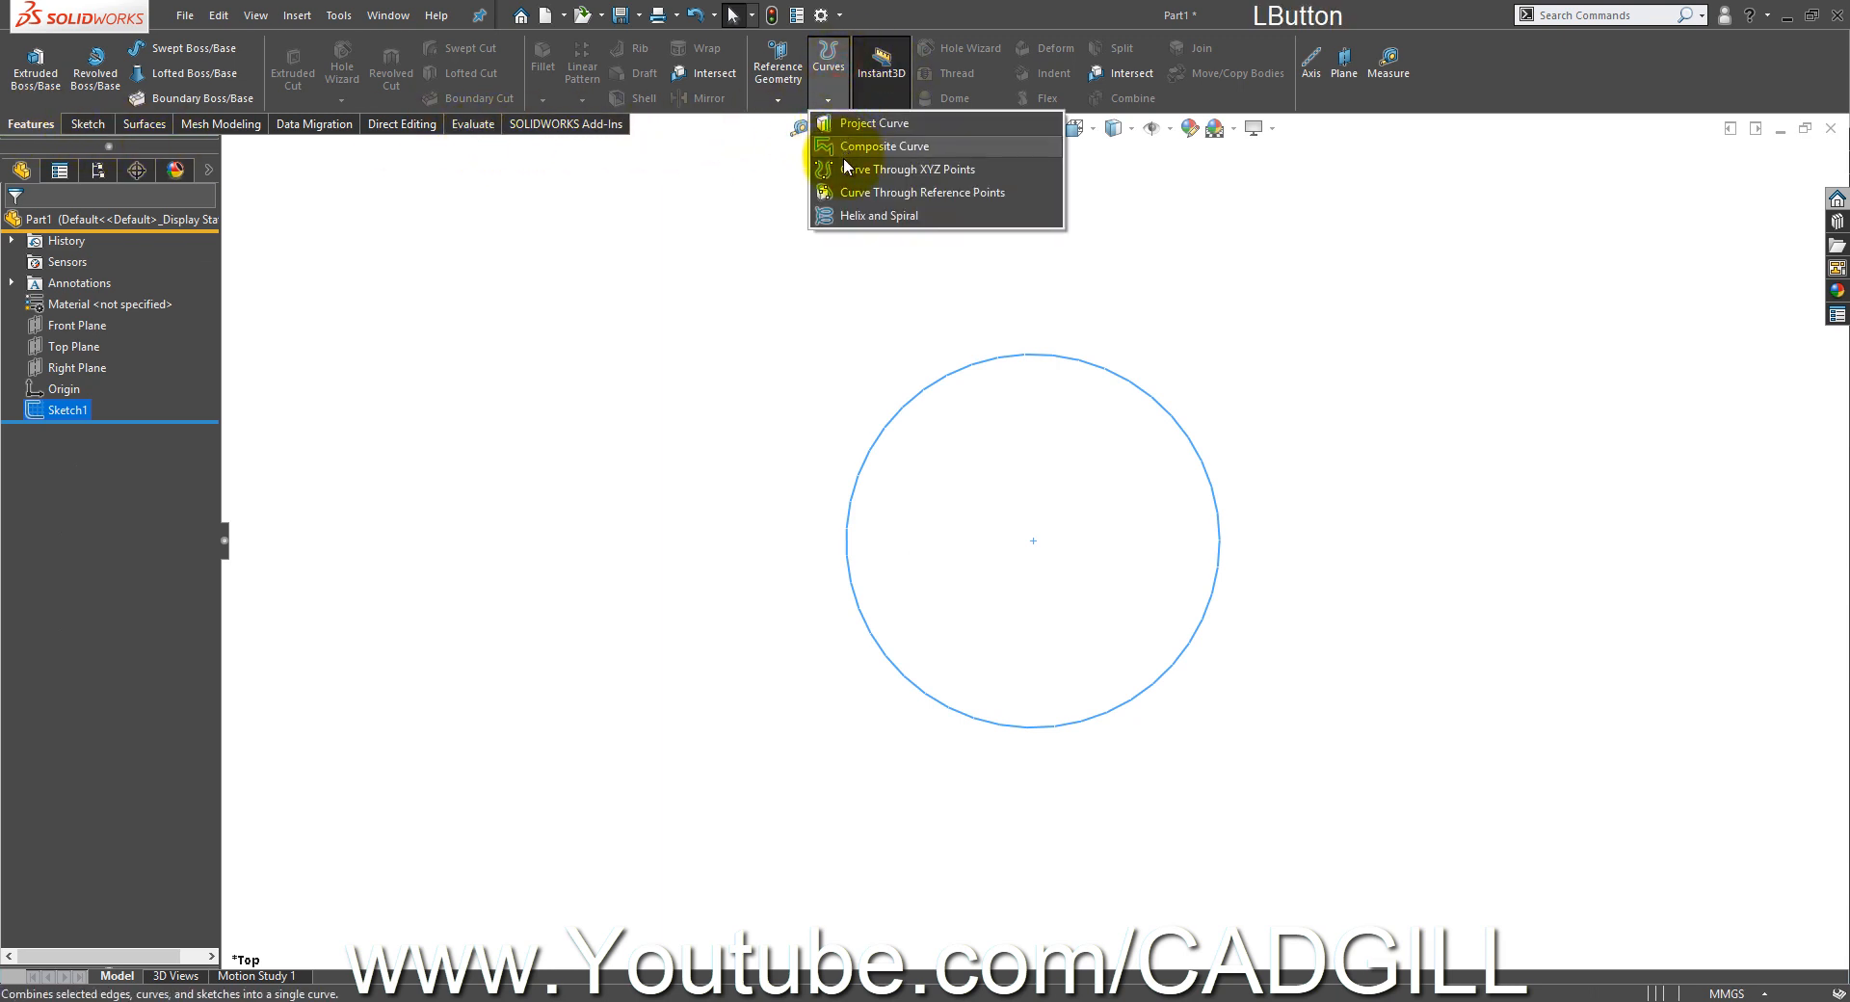
pyautogui.click(853, 216)
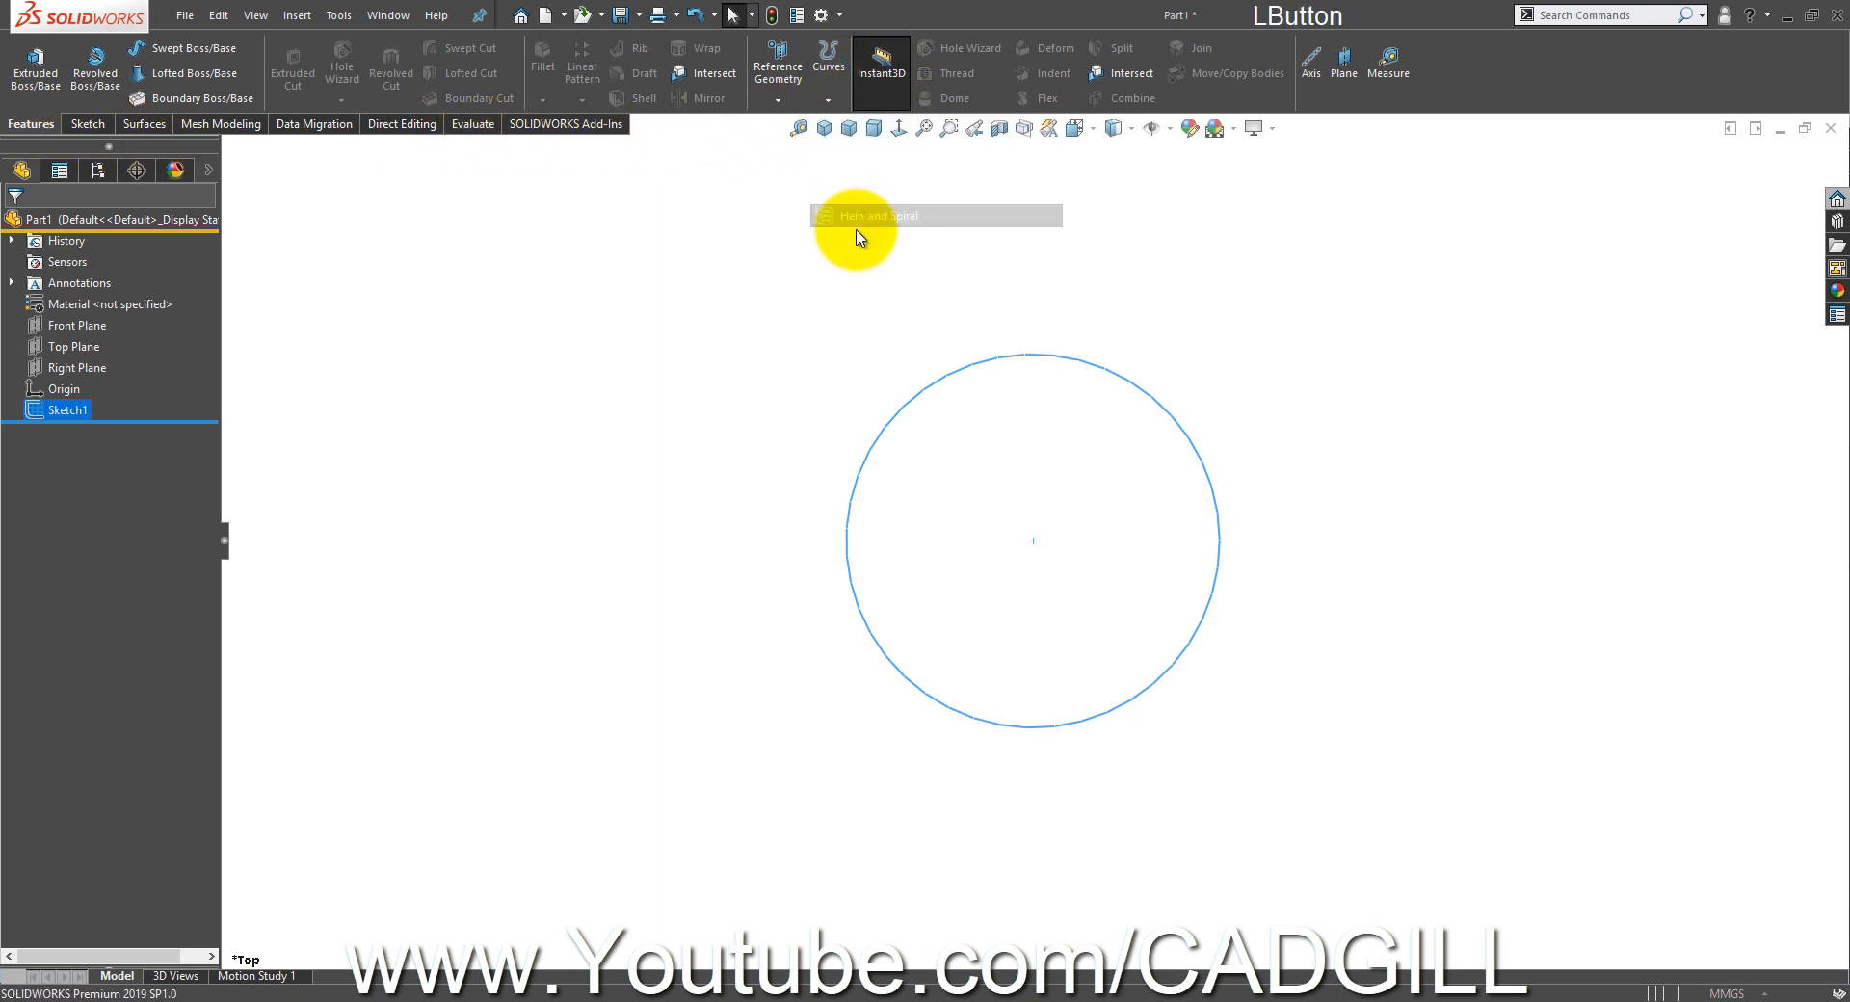
pyautogui.moveTo(934, 565); pyautogui.dragTo(1007, 395, button='middle')
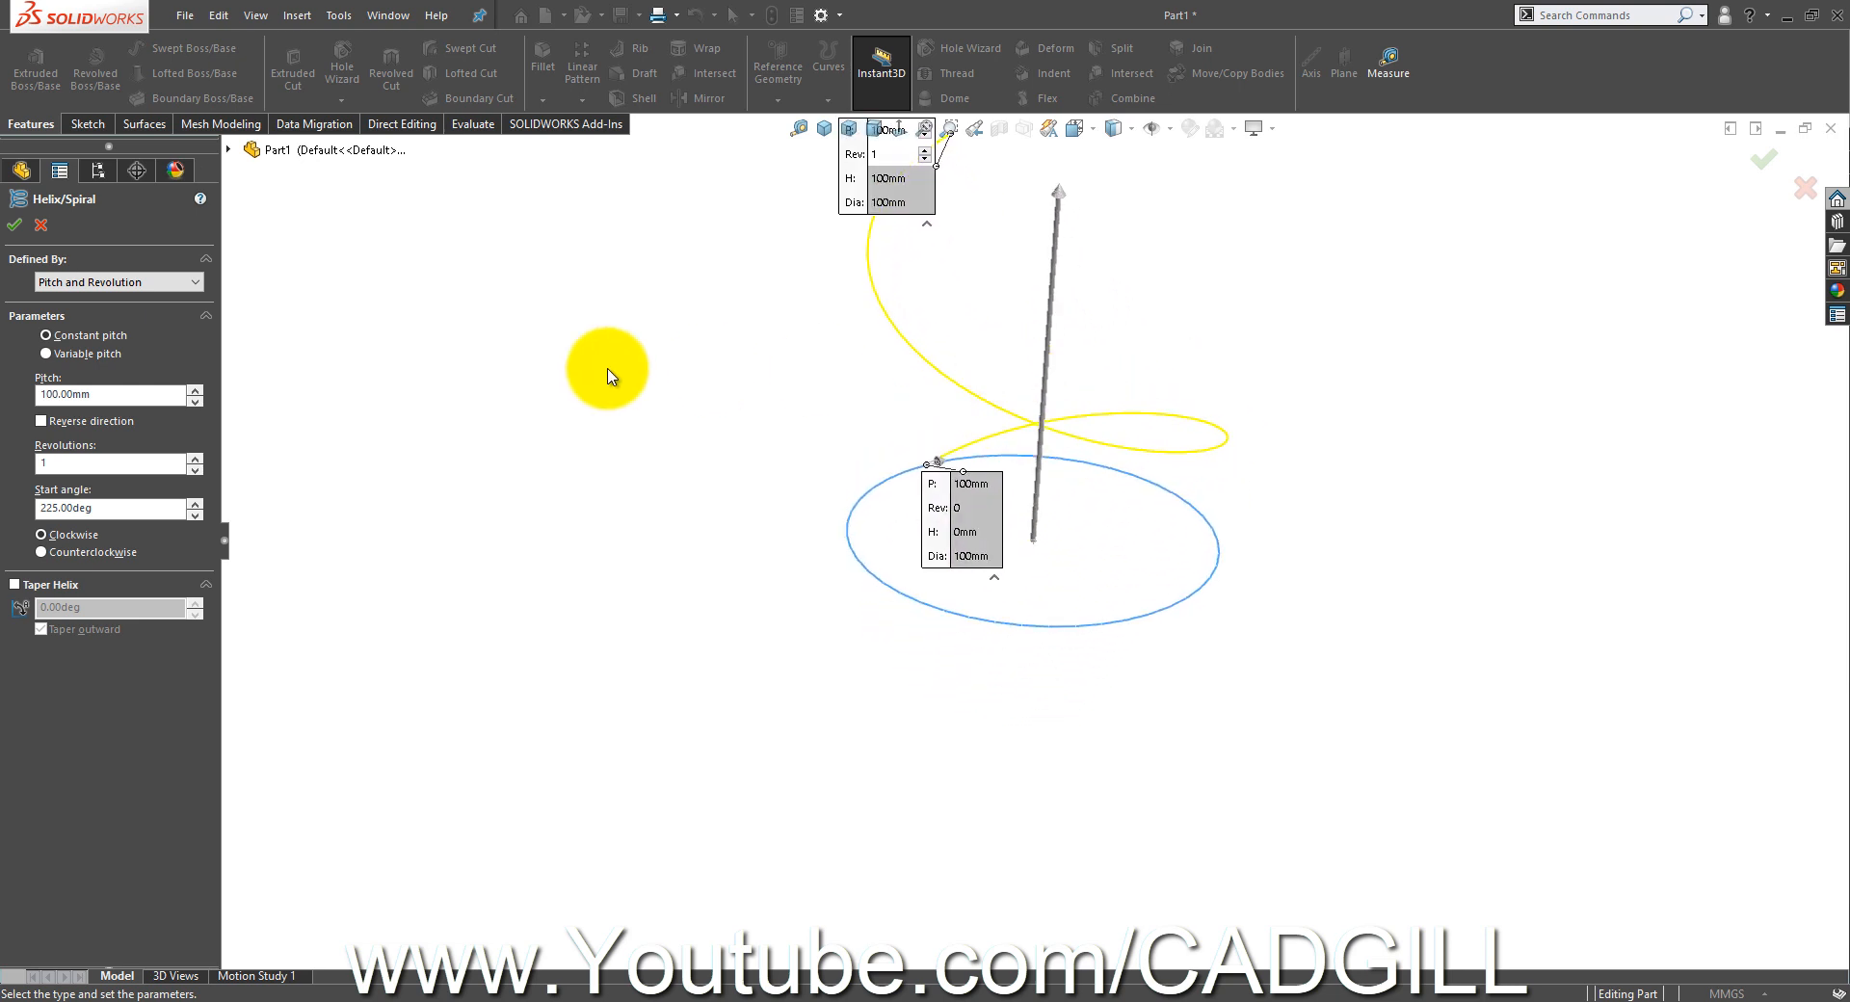
pyautogui.click(193, 402)
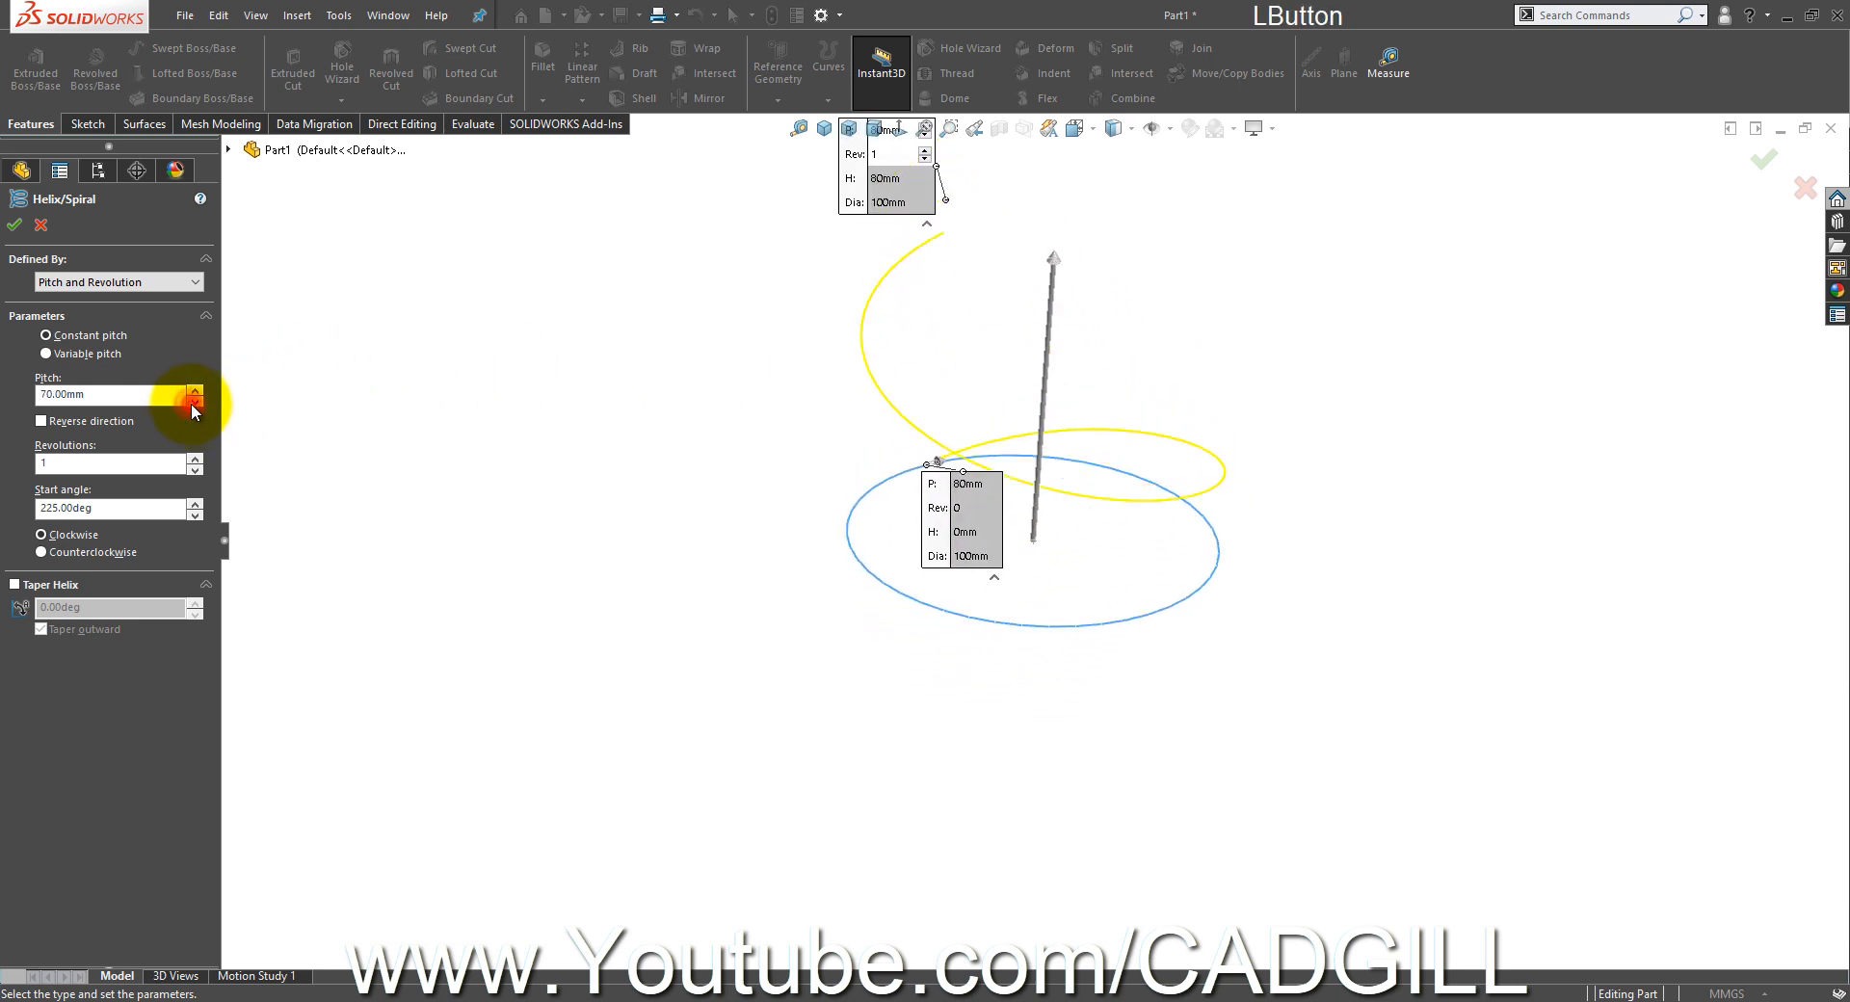
pyautogui.click(194, 402)
pyautogui.click(193, 403)
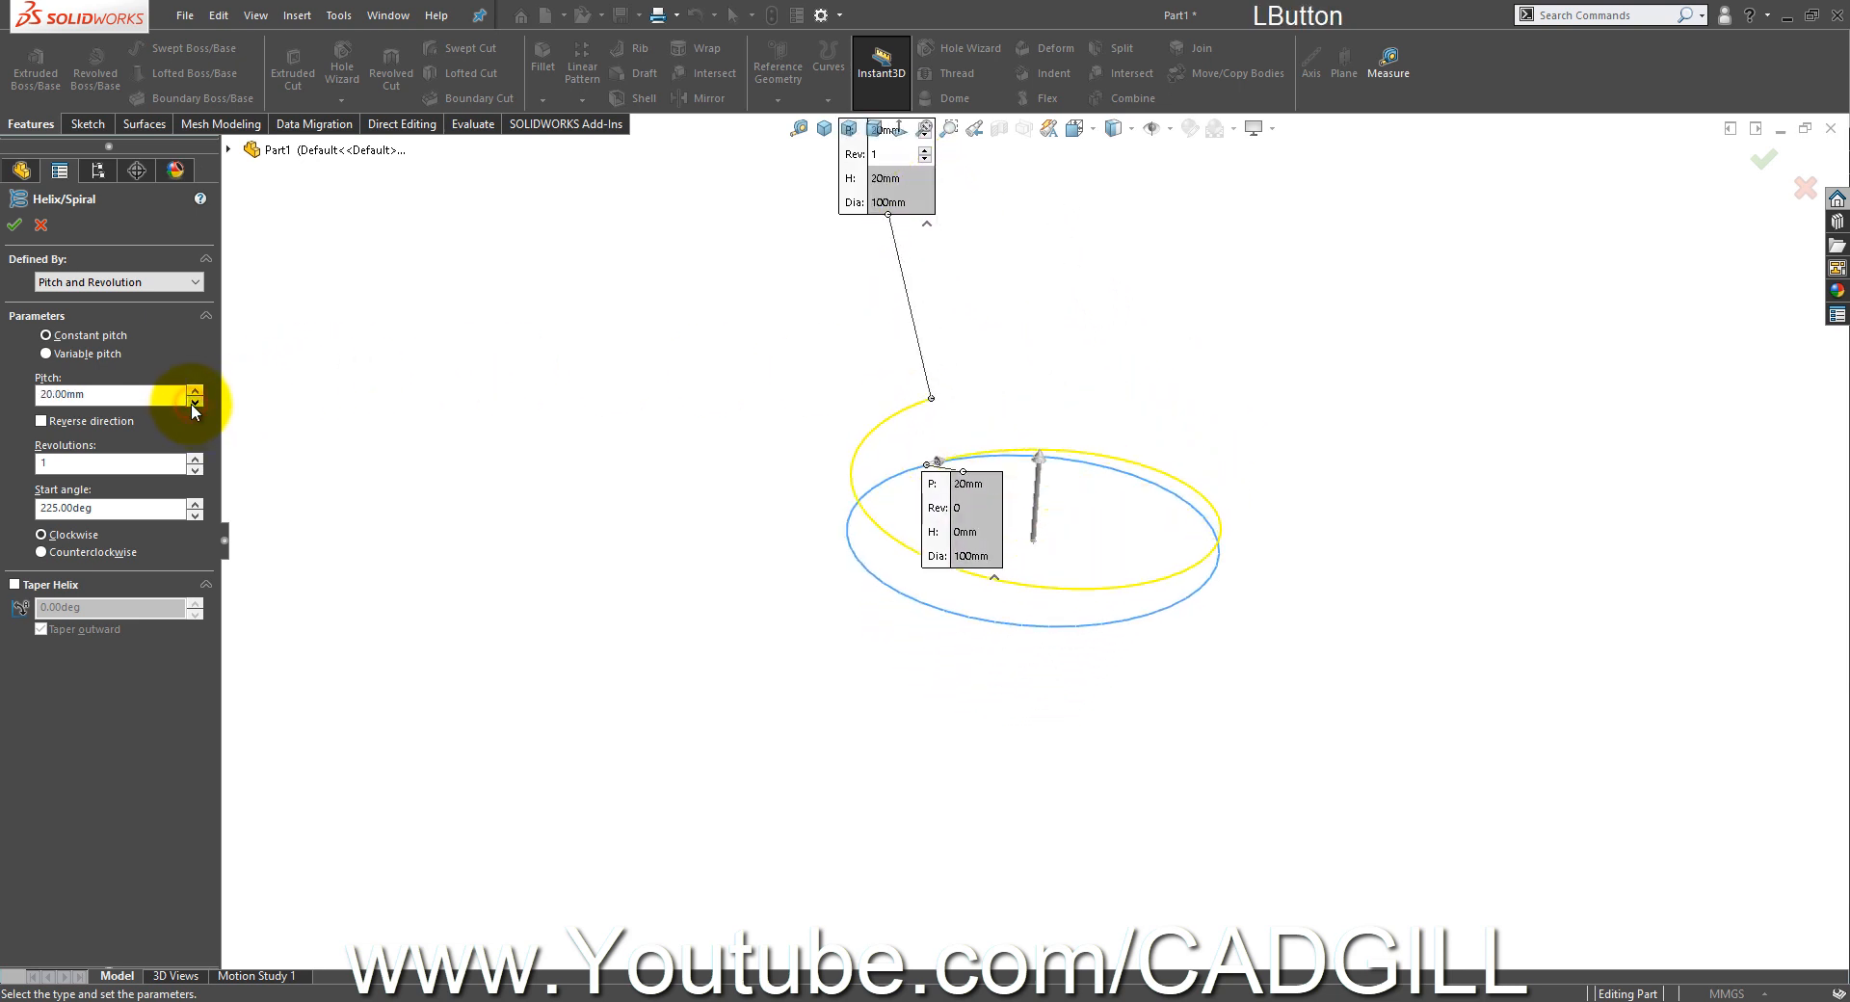
pyautogui.click(194, 458)
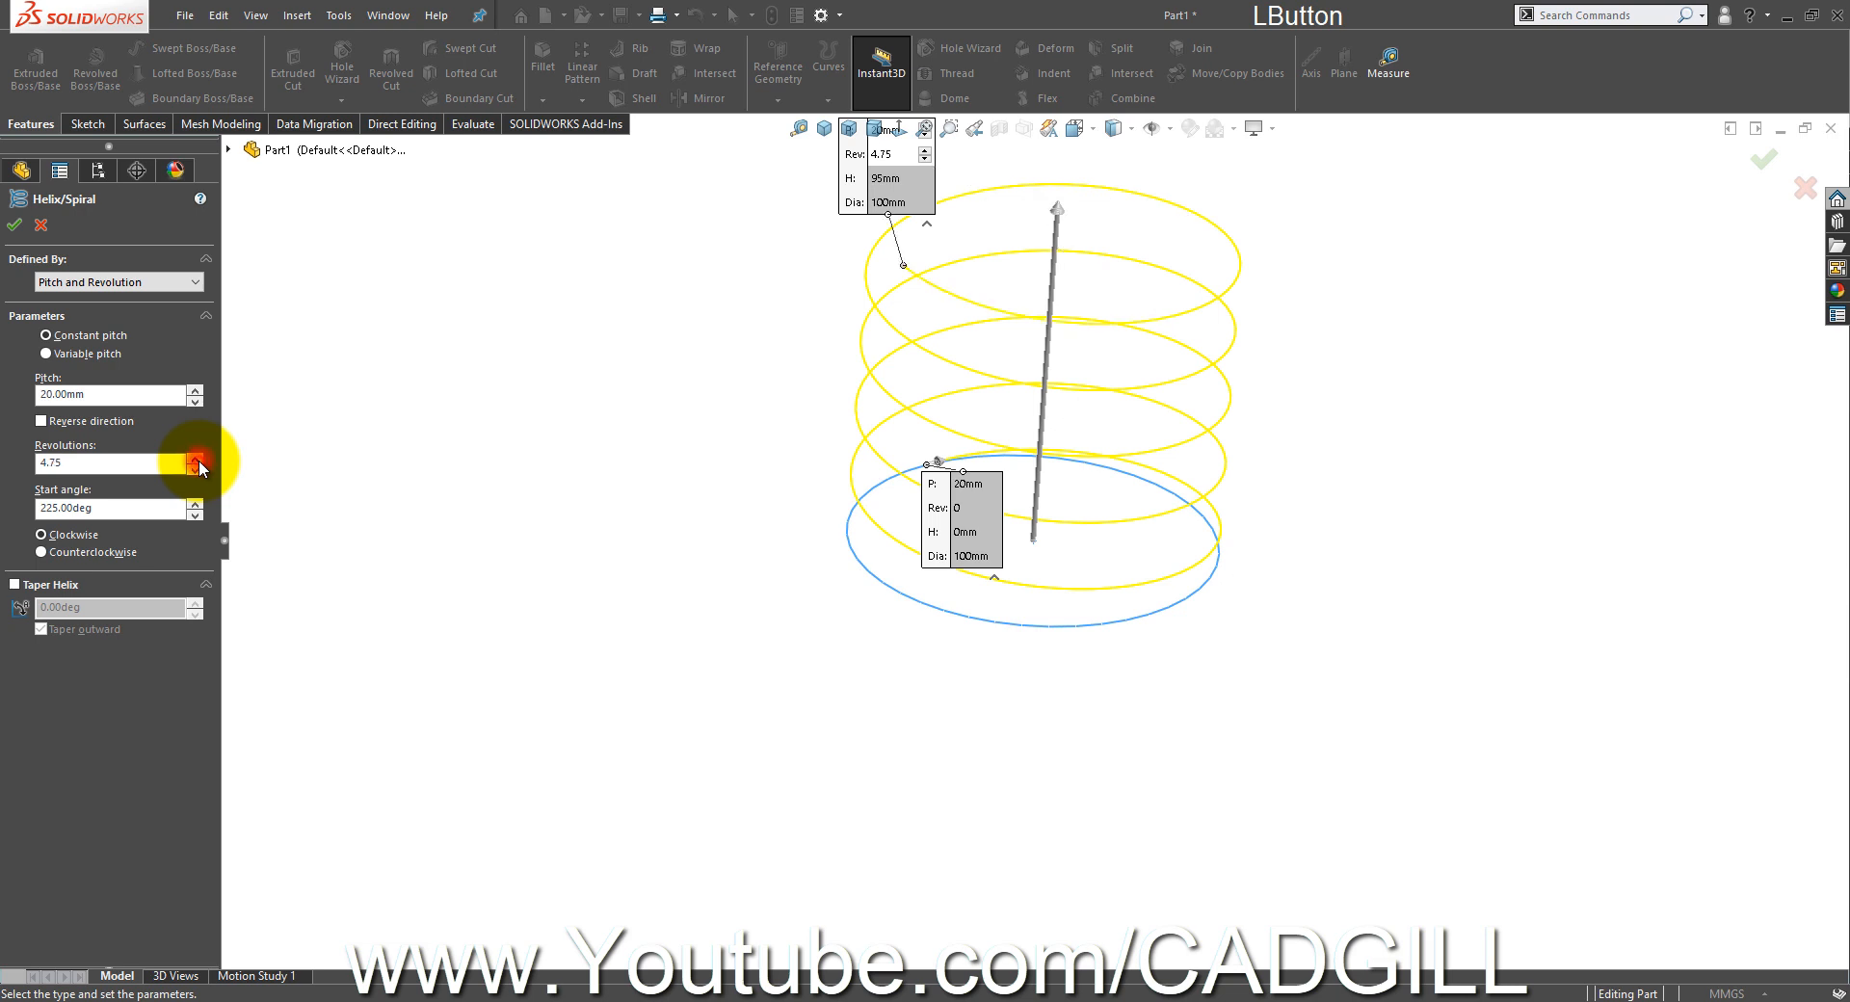
# - Set the helix's start angle to 0 degrees, keep it clockwise, and create the helix
pyautogui.click(162, 509)
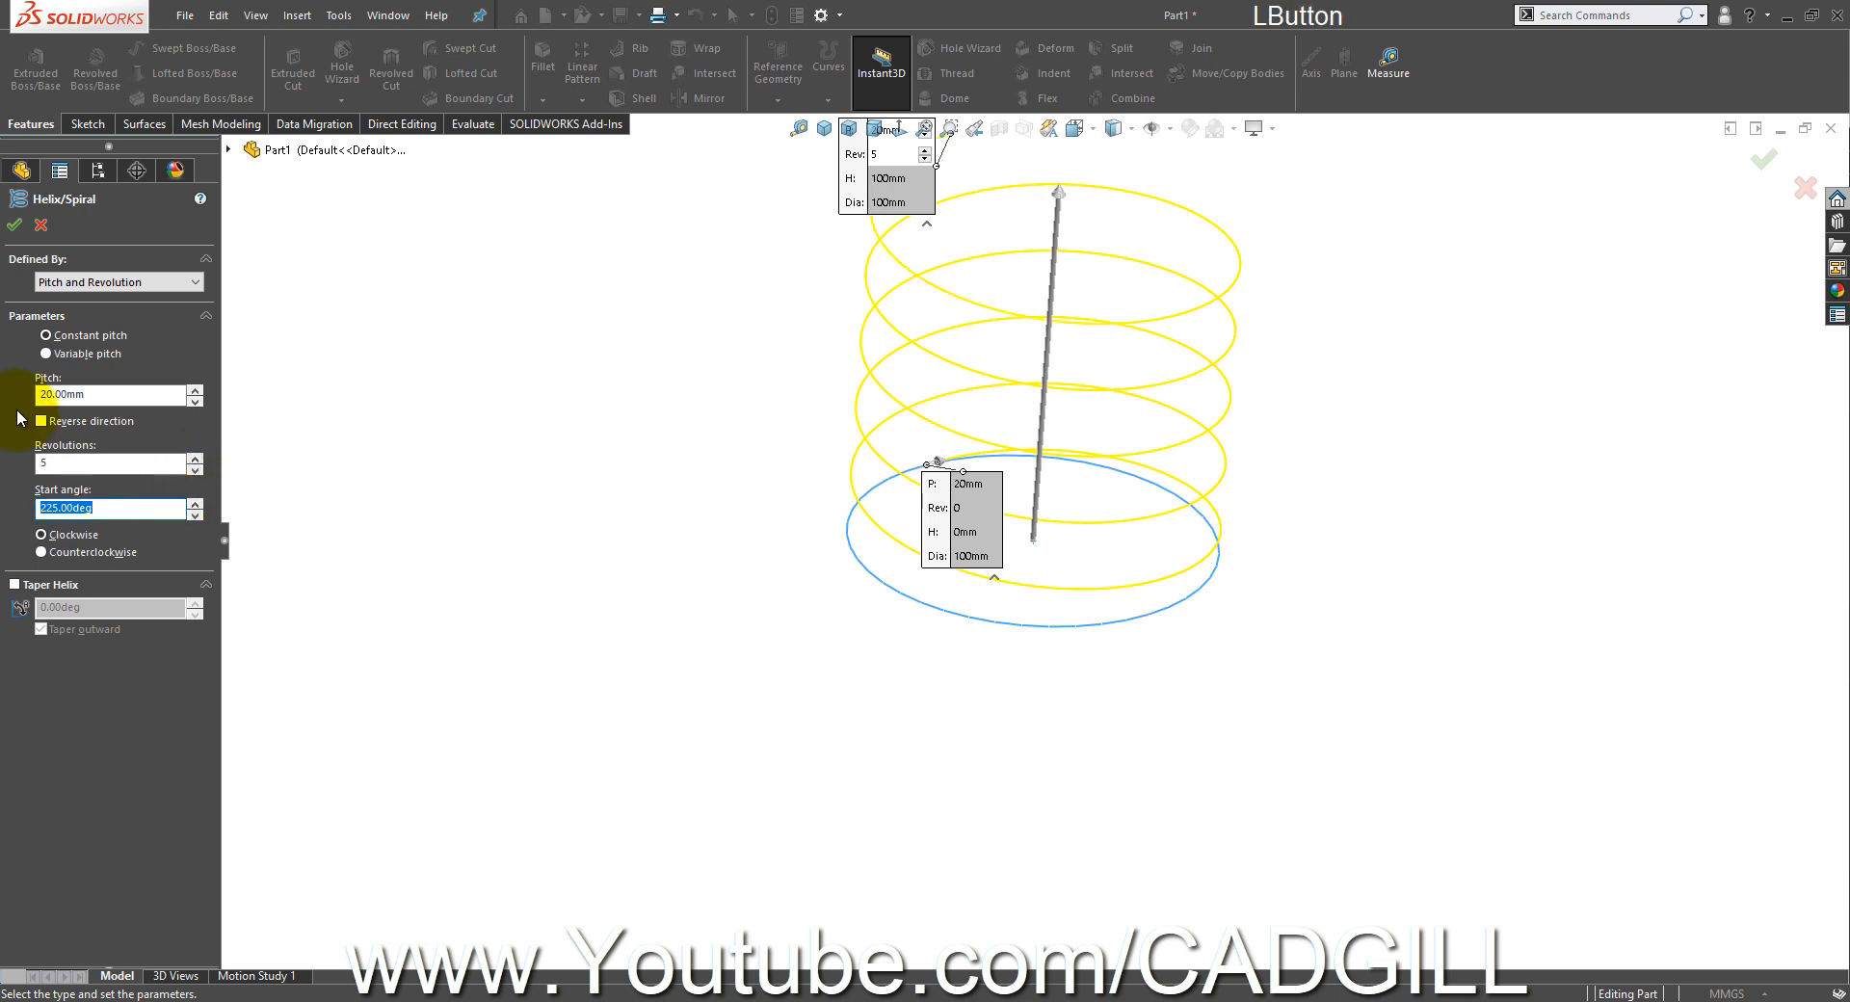
pyautogui.write('0')
pyautogui.press('Return')
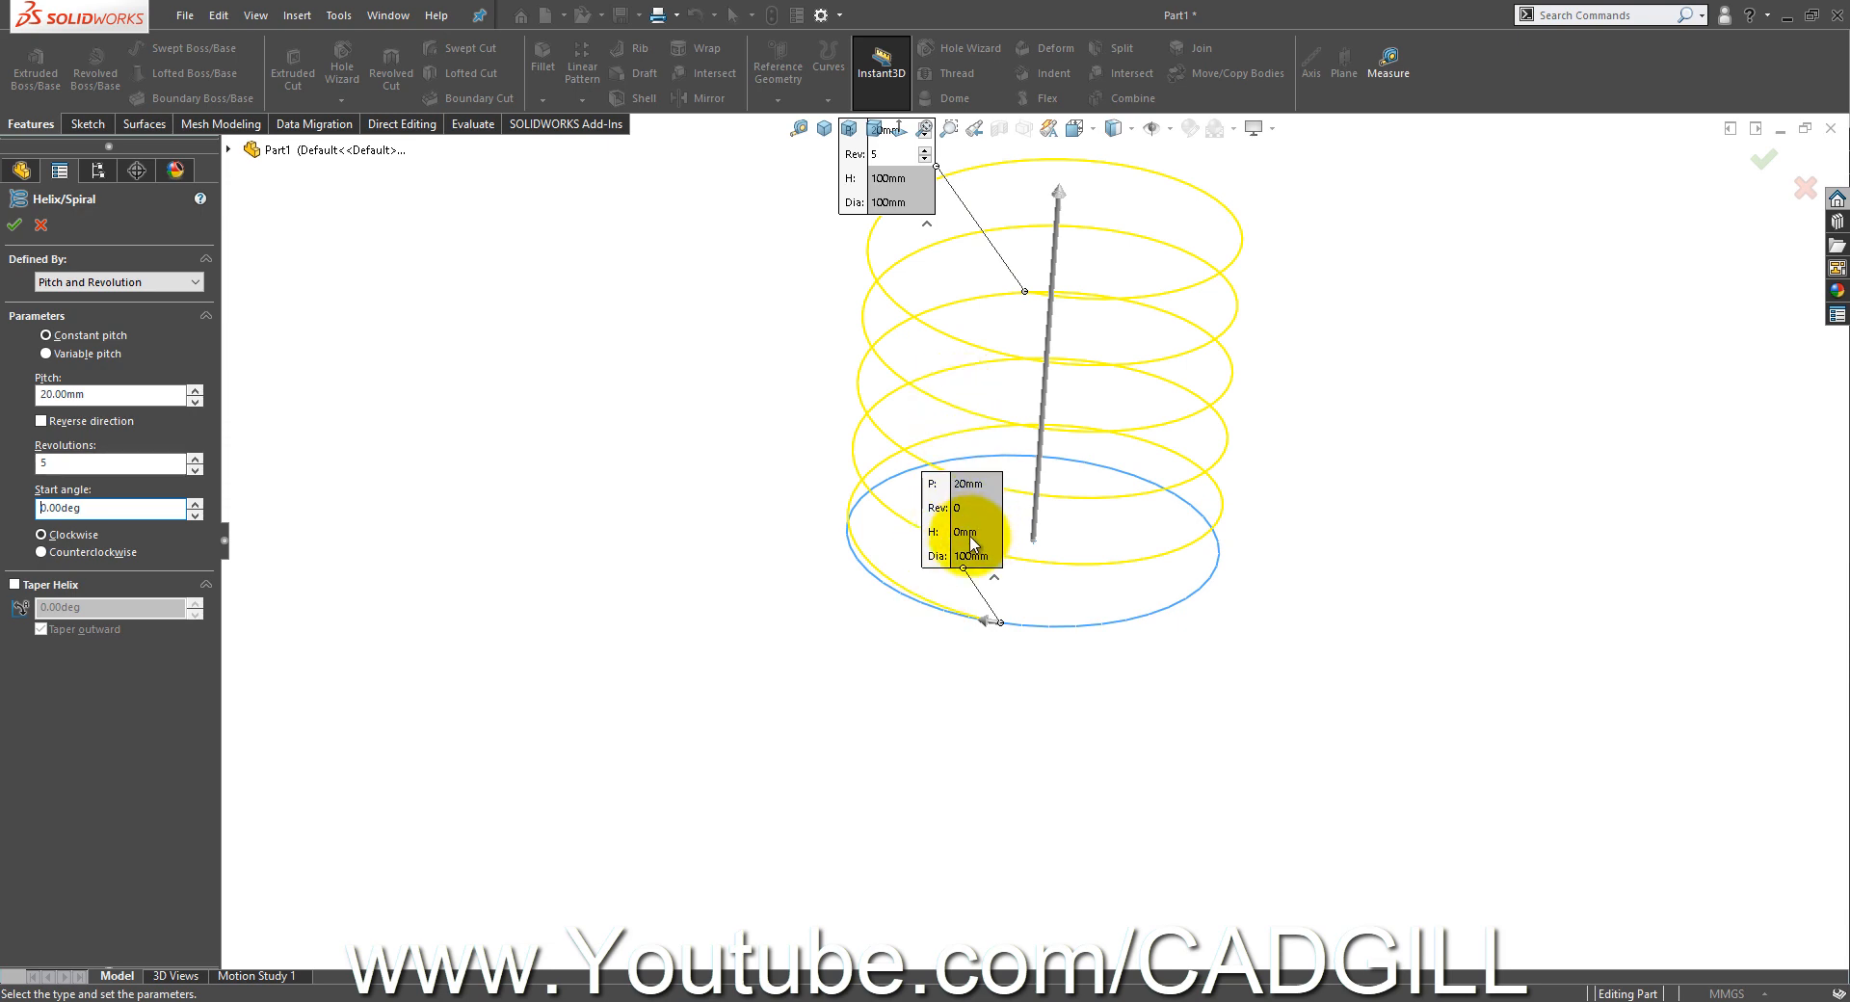
pyautogui.click(1019, 618)
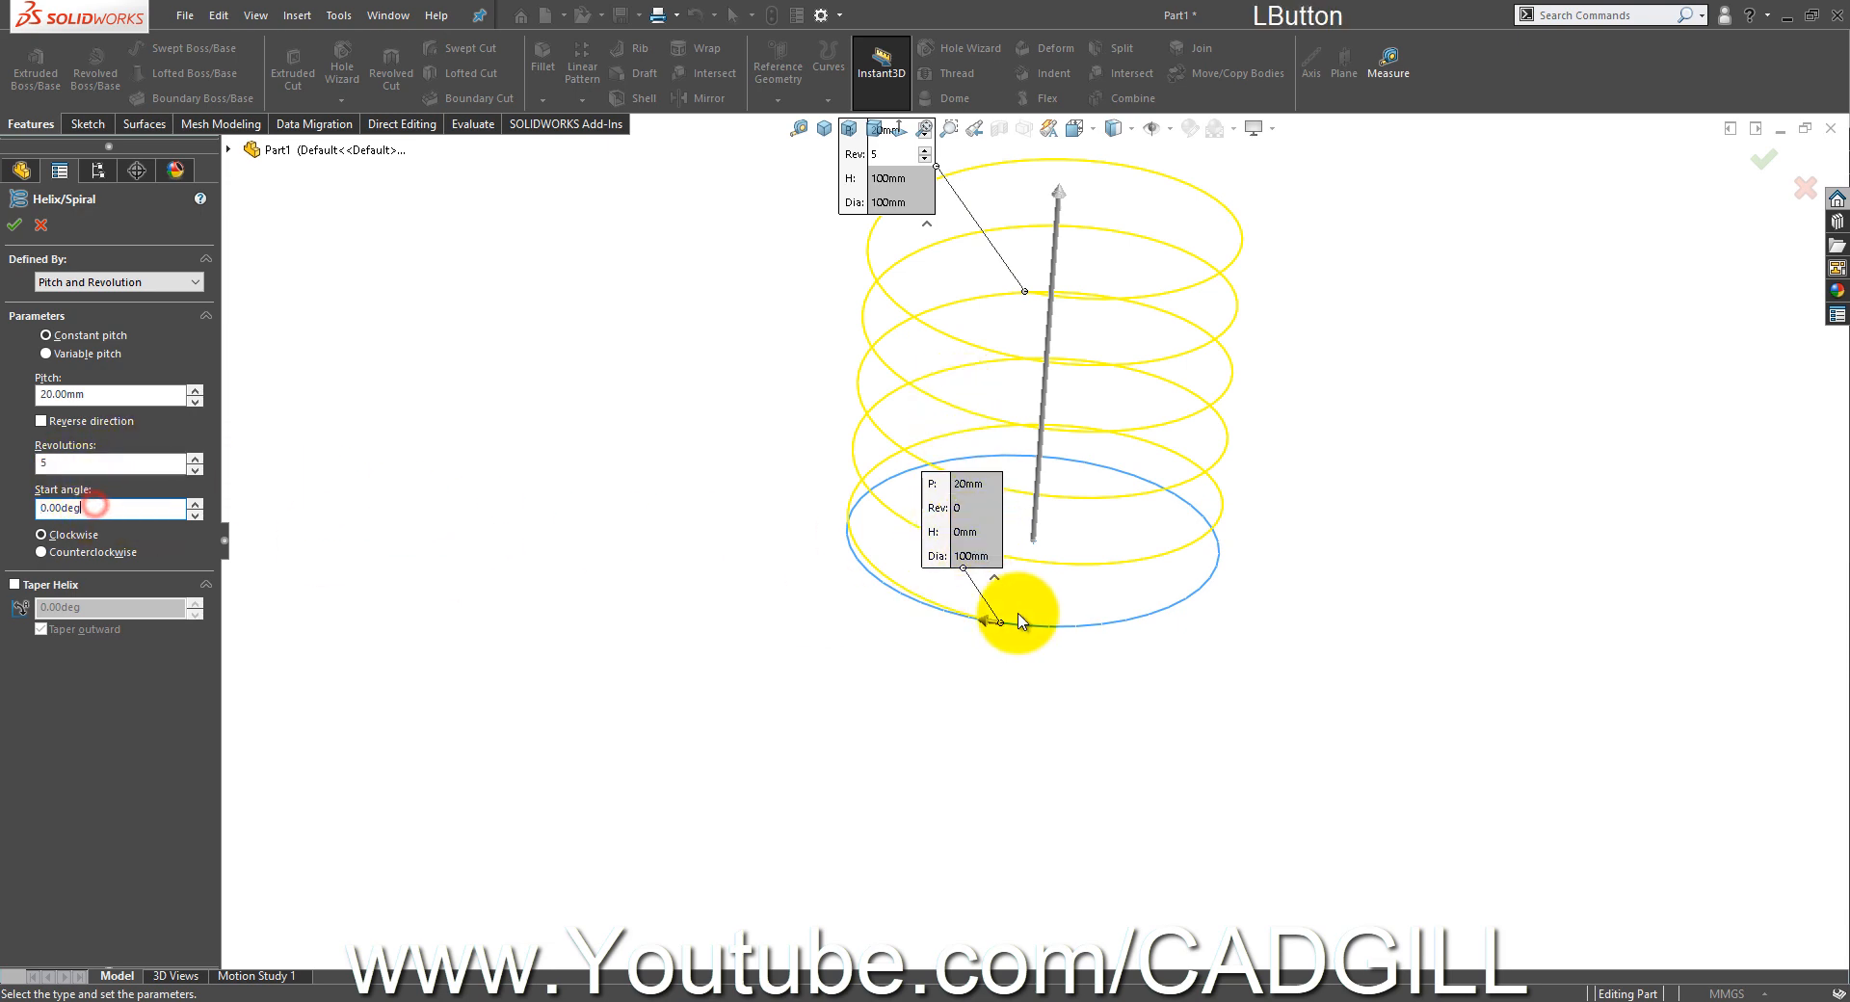
pyautogui.moveTo(1020, 619); pyautogui.dragTo(1099, 454, button='middle')
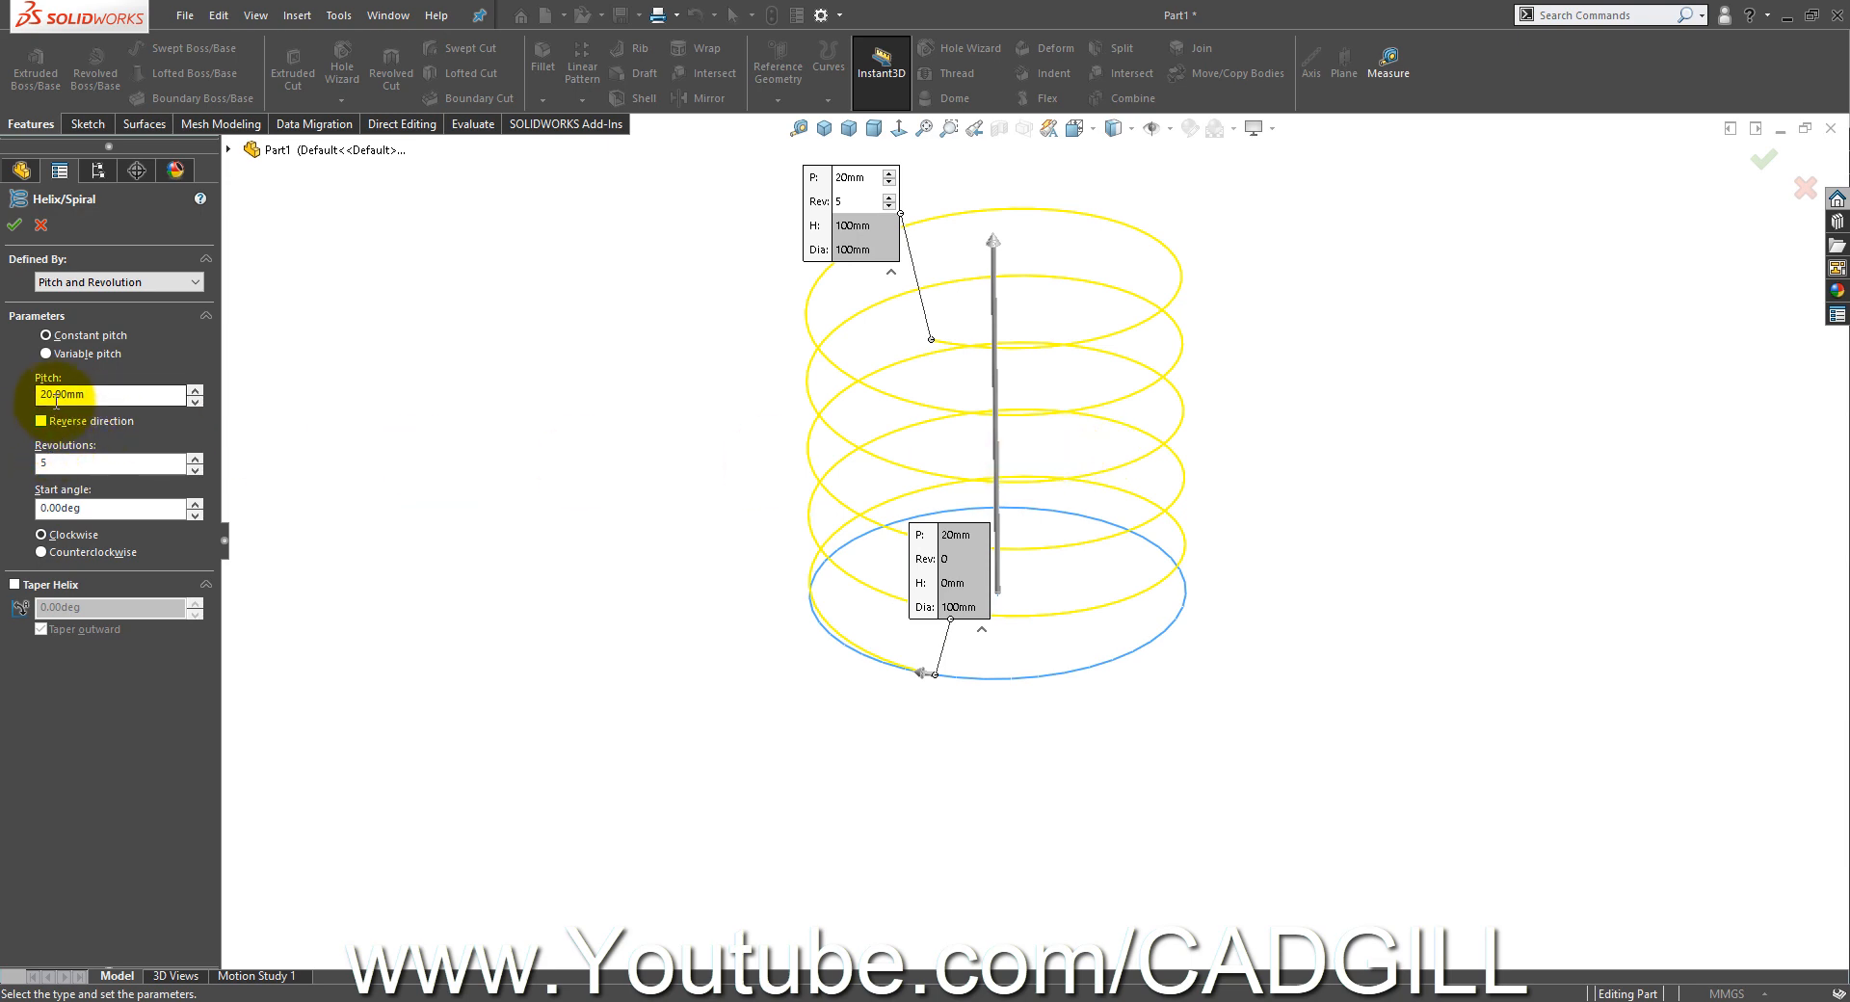
pyautogui.click(14, 224)
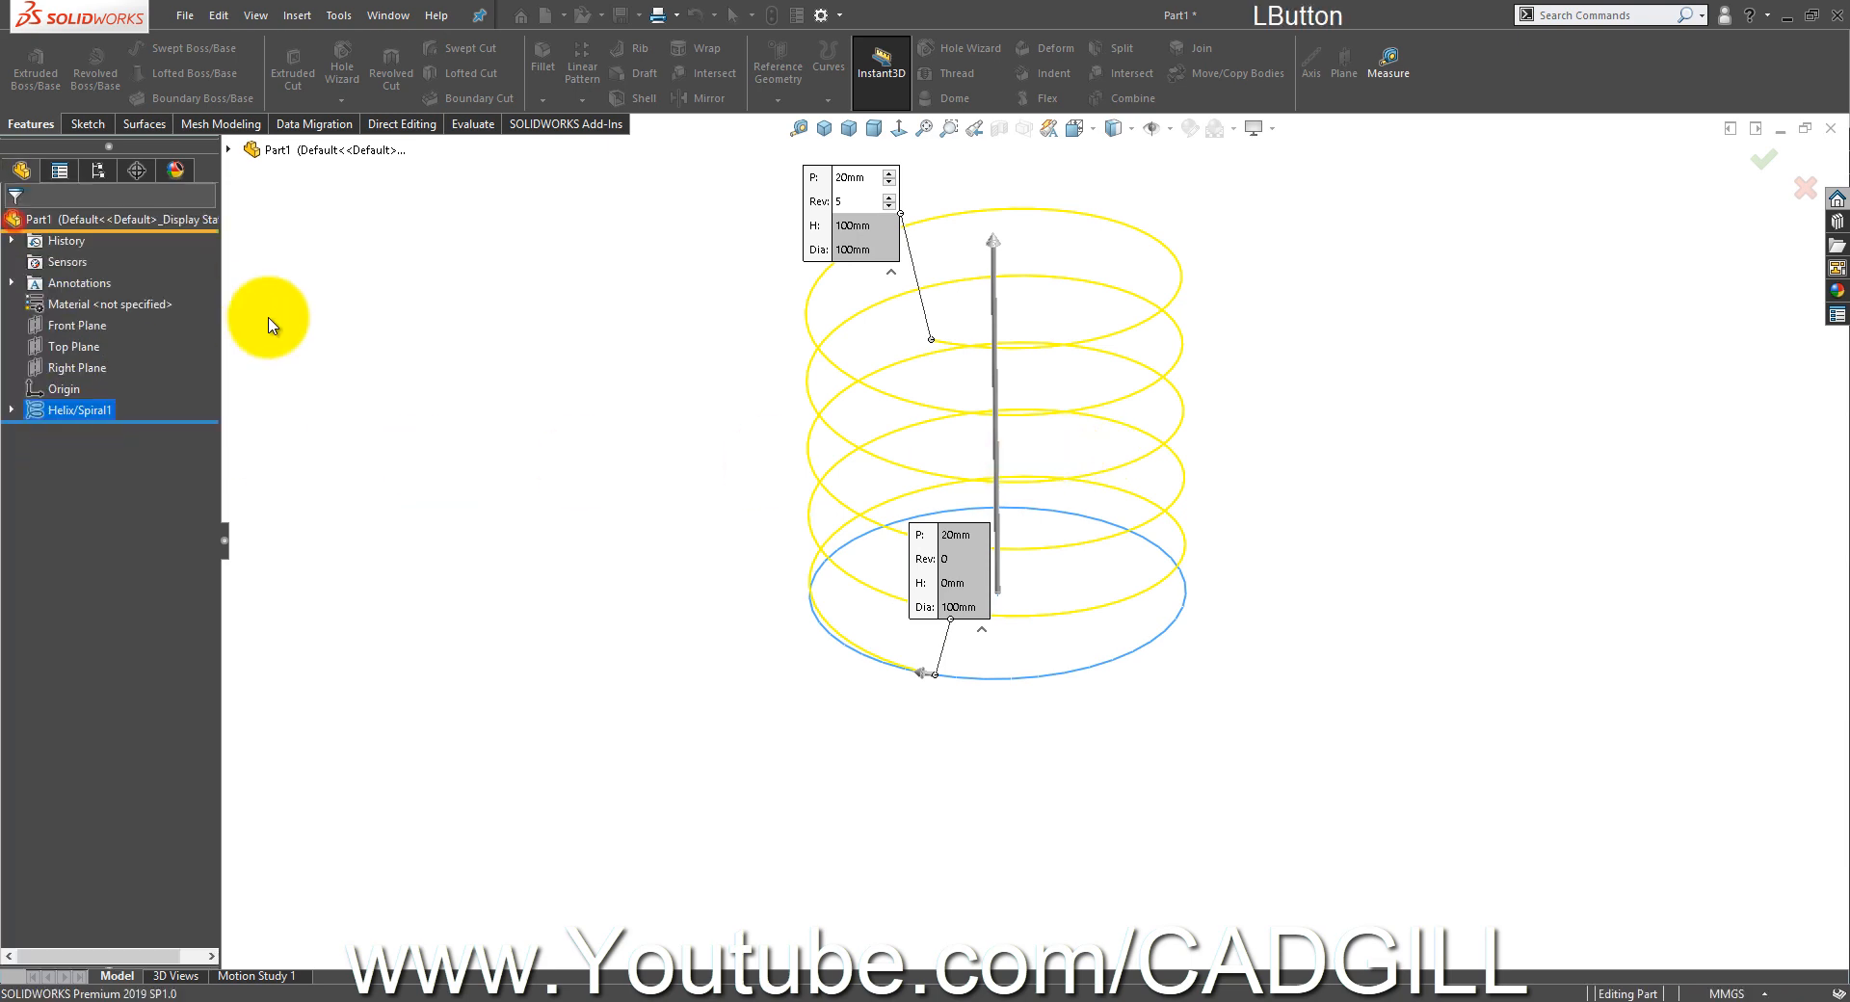
pyautogui.click(743, 473)
pyautogui.moveTo(743, 473); pyautogui.dragTo(854, 496, button='middle')
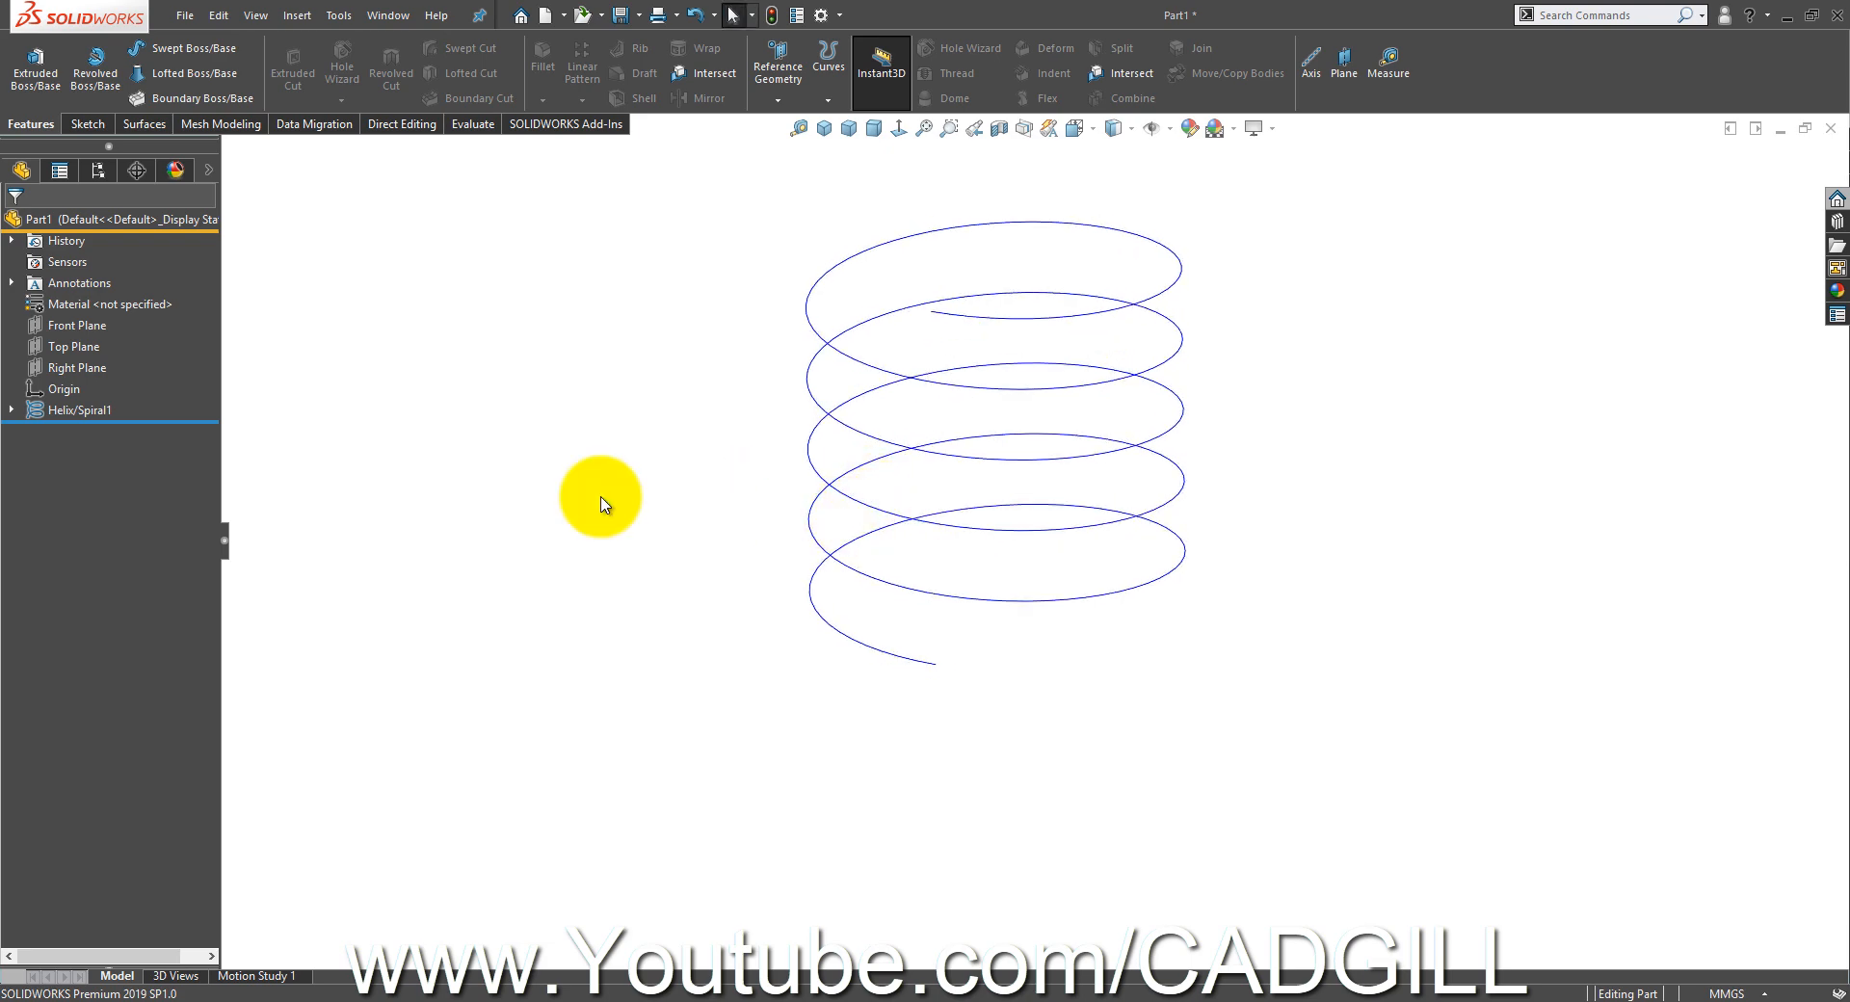
# - On the Top Plane, sketch a vertical centerline about 34 mm long, starting near the helix's lower end and running away from the origin
pyautogui.click(96, 347)
pyautogui.click(113, 317)
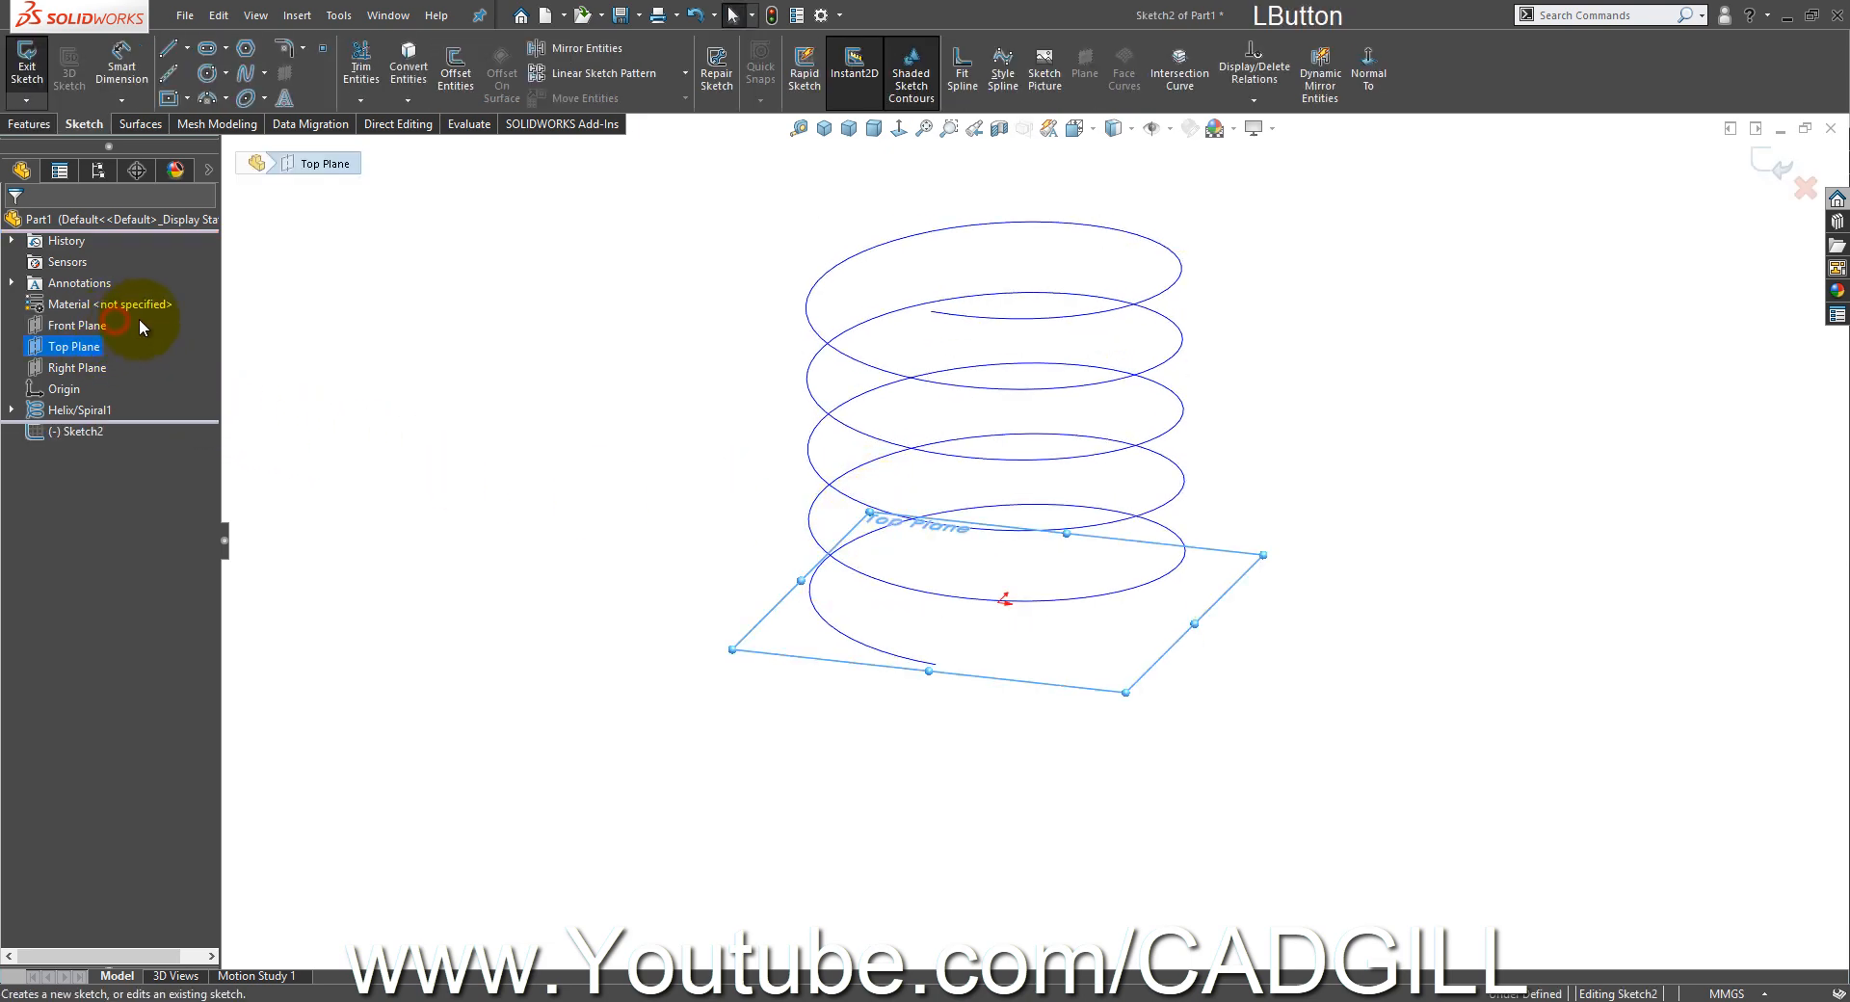
pyautogui.click(170, 74)
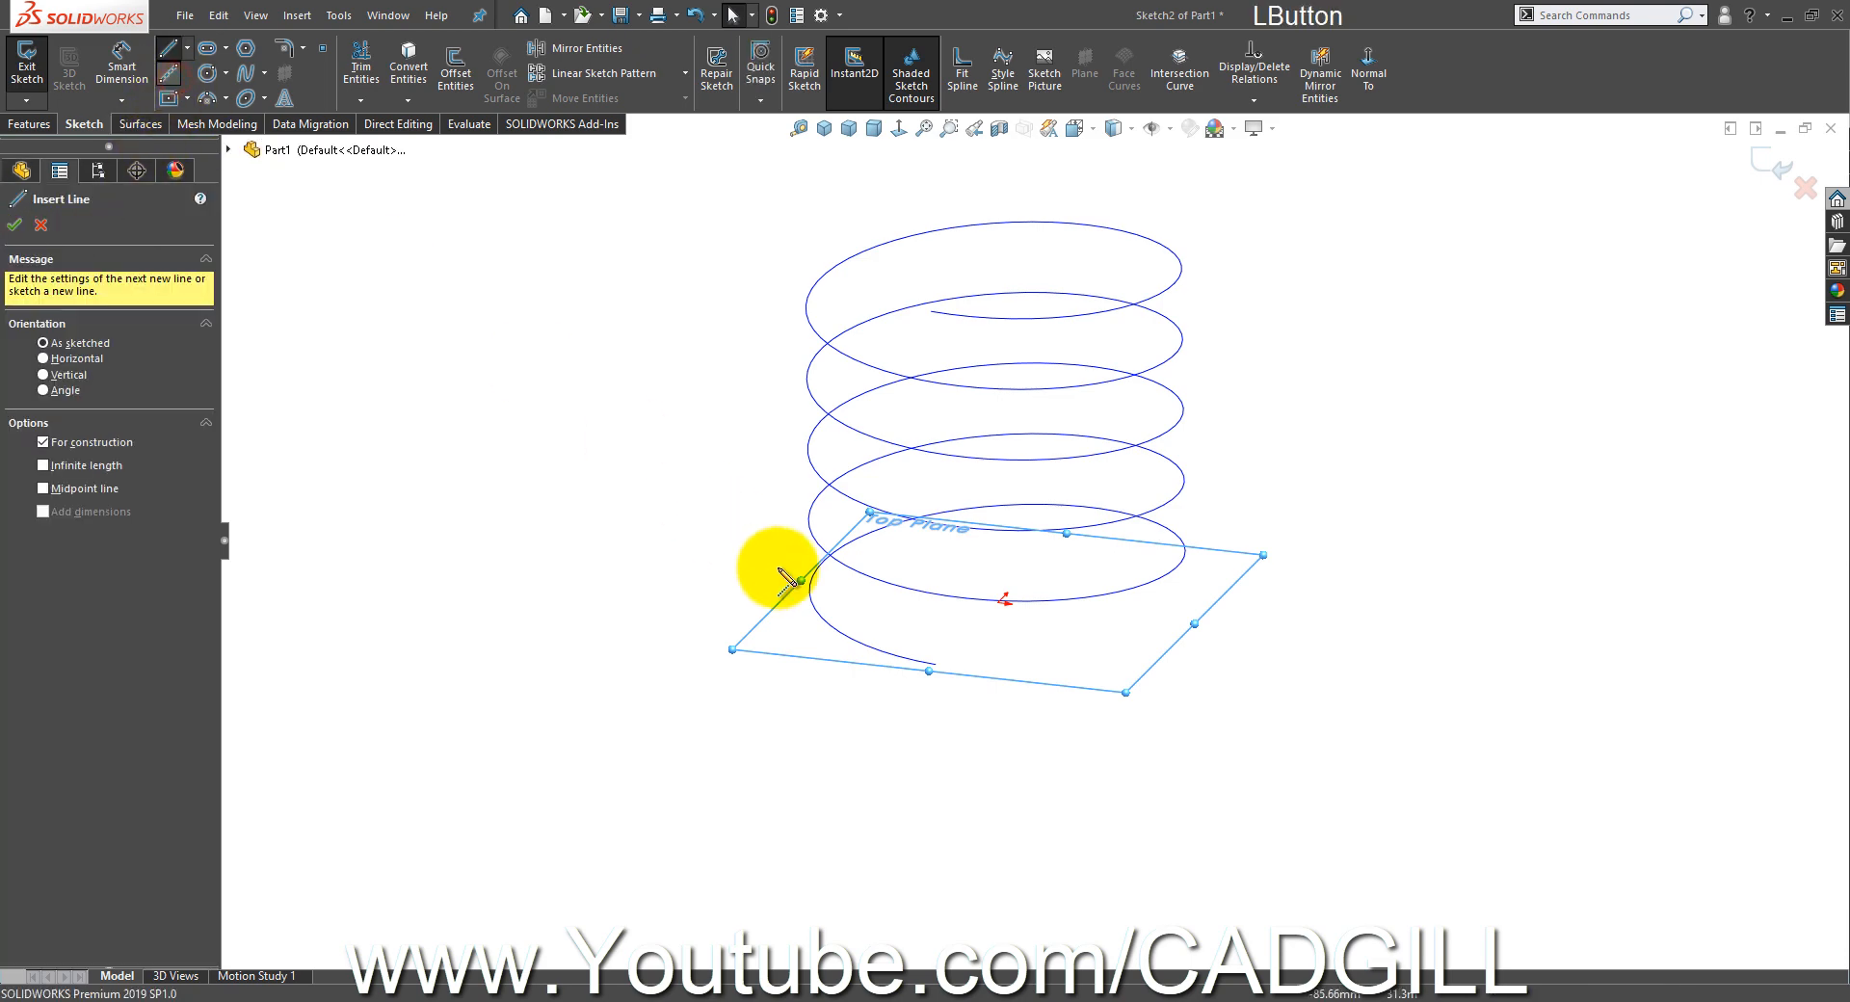
pyautogui.click(959, 673)
pyautogui.click(935, 714)
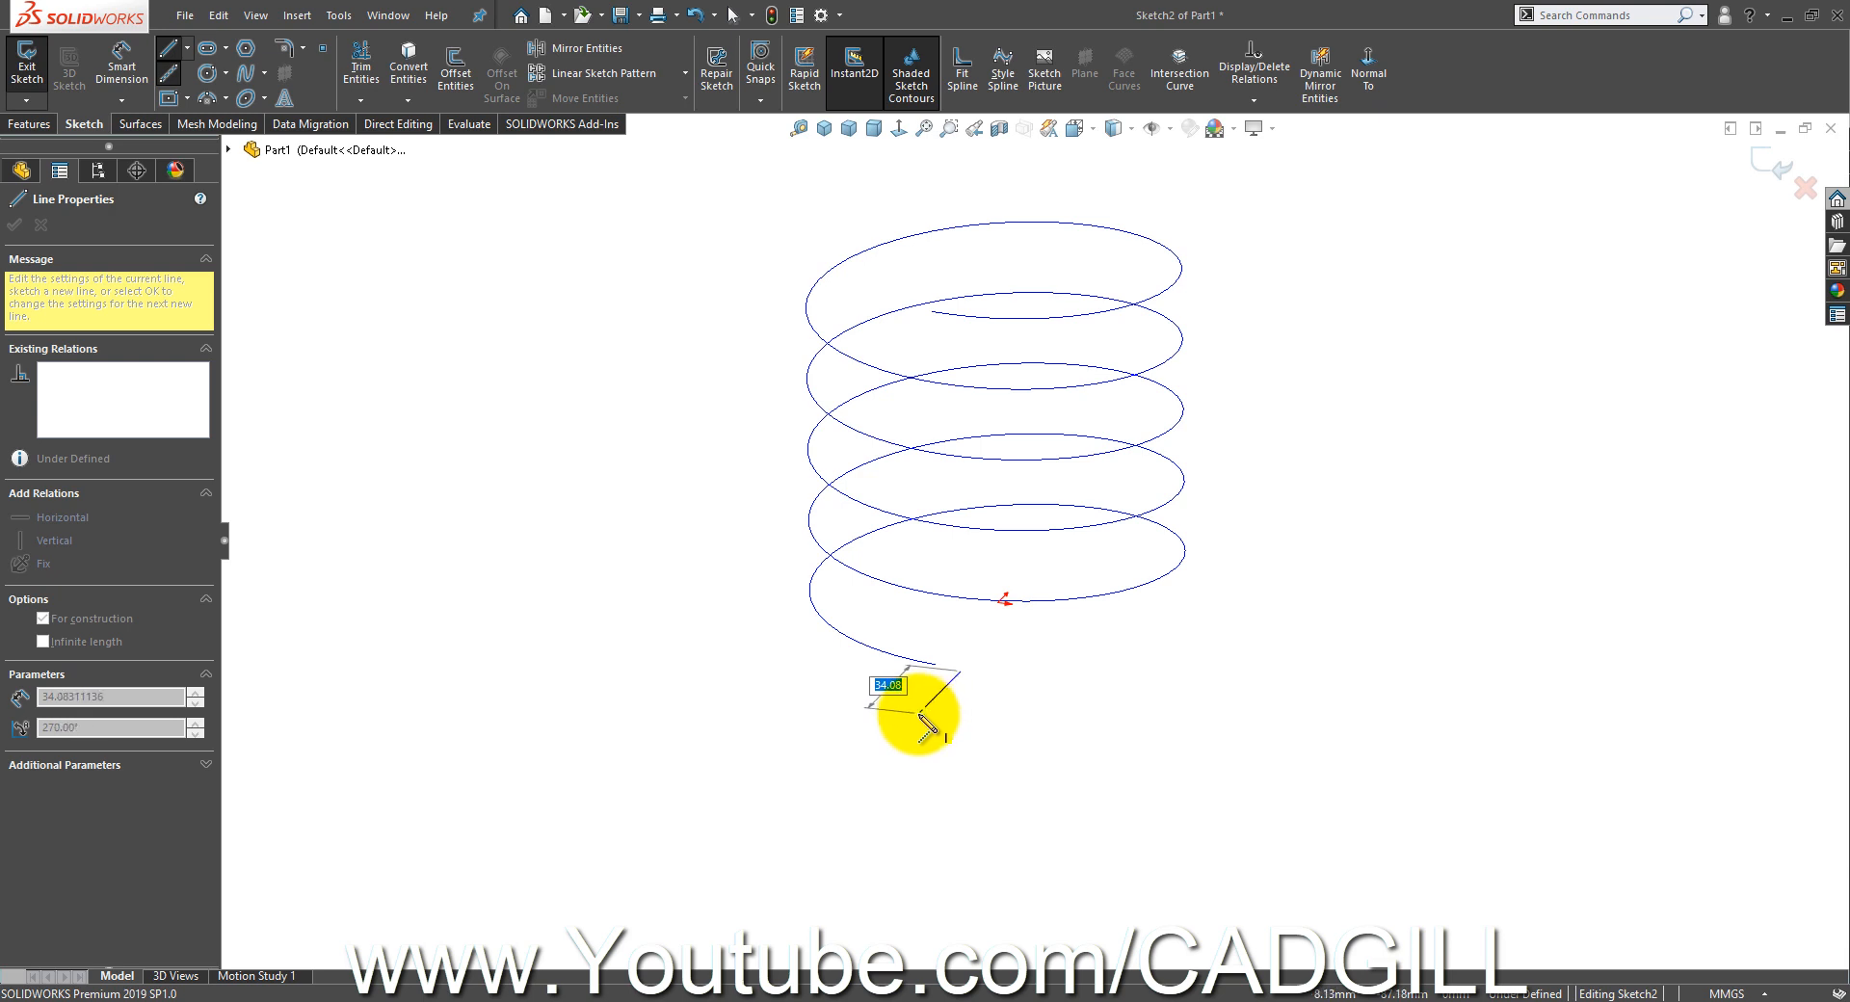
pyautogui.rightClick(920, 715)
pyautogui.click(940, 732)
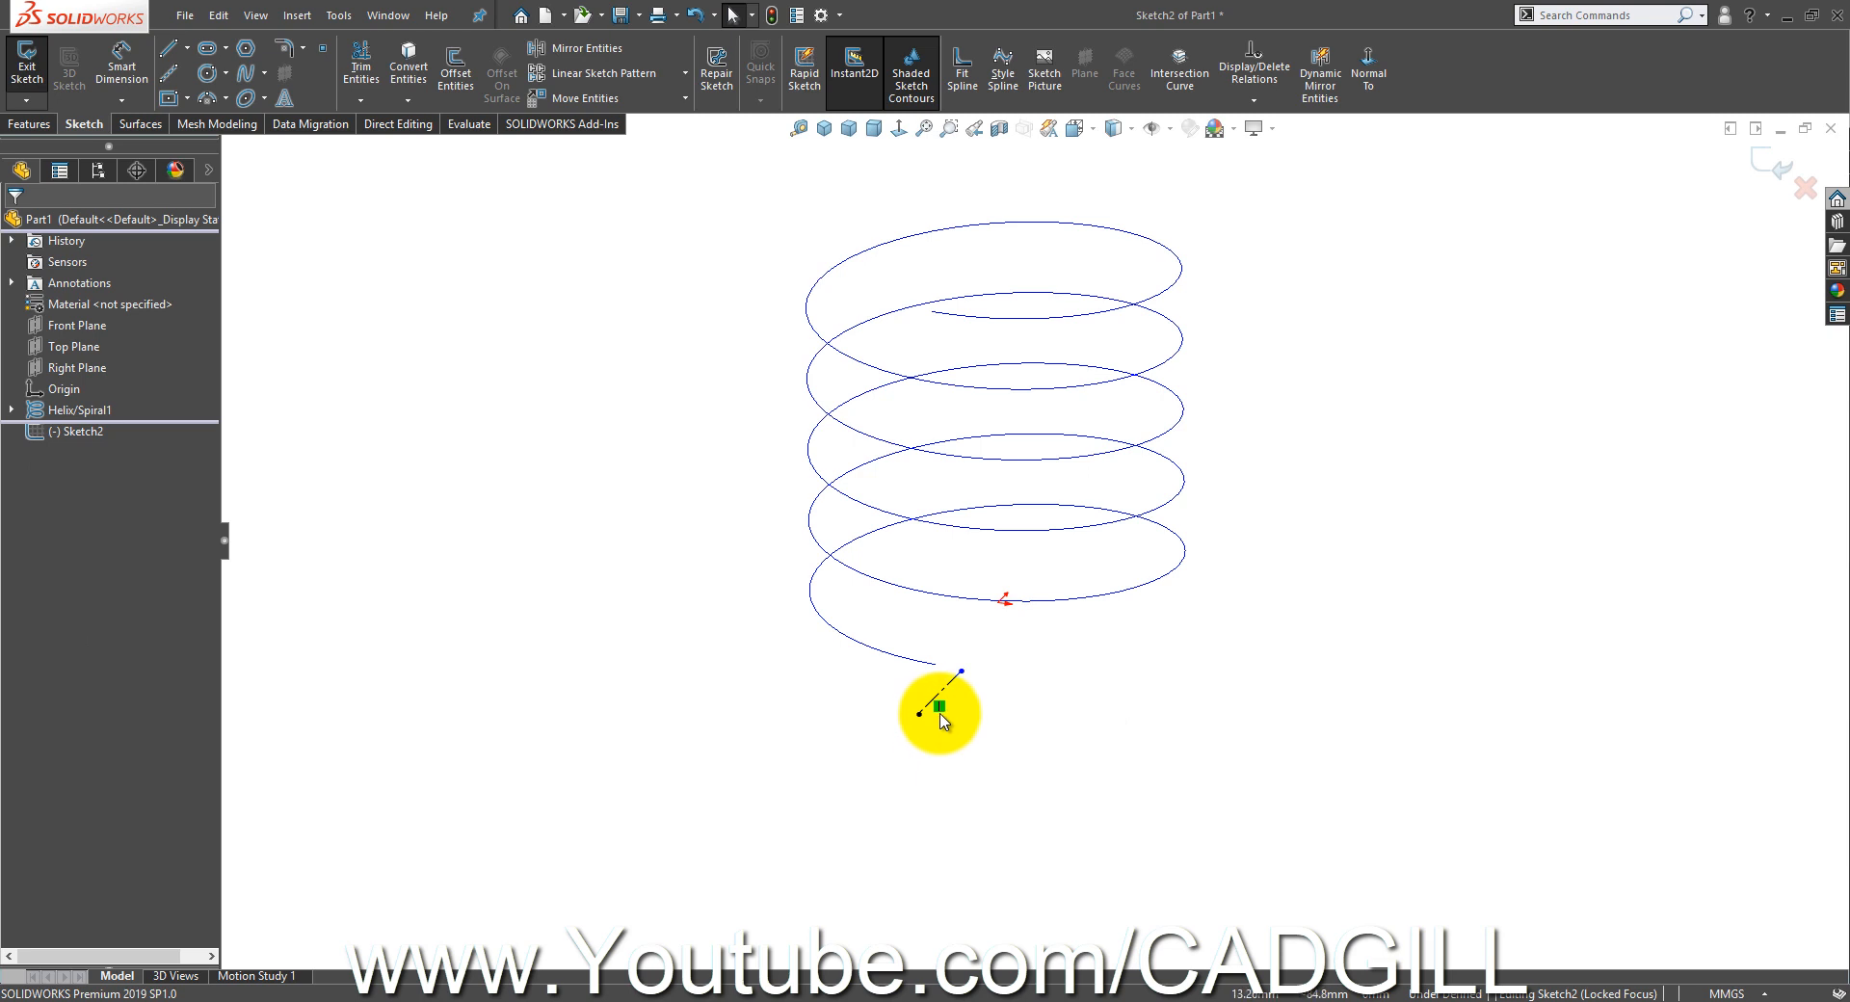
# - Add a Pierce relation between the centerline's endpoint nearest the helix and the helix curve
pyautogui.click(960, 671)
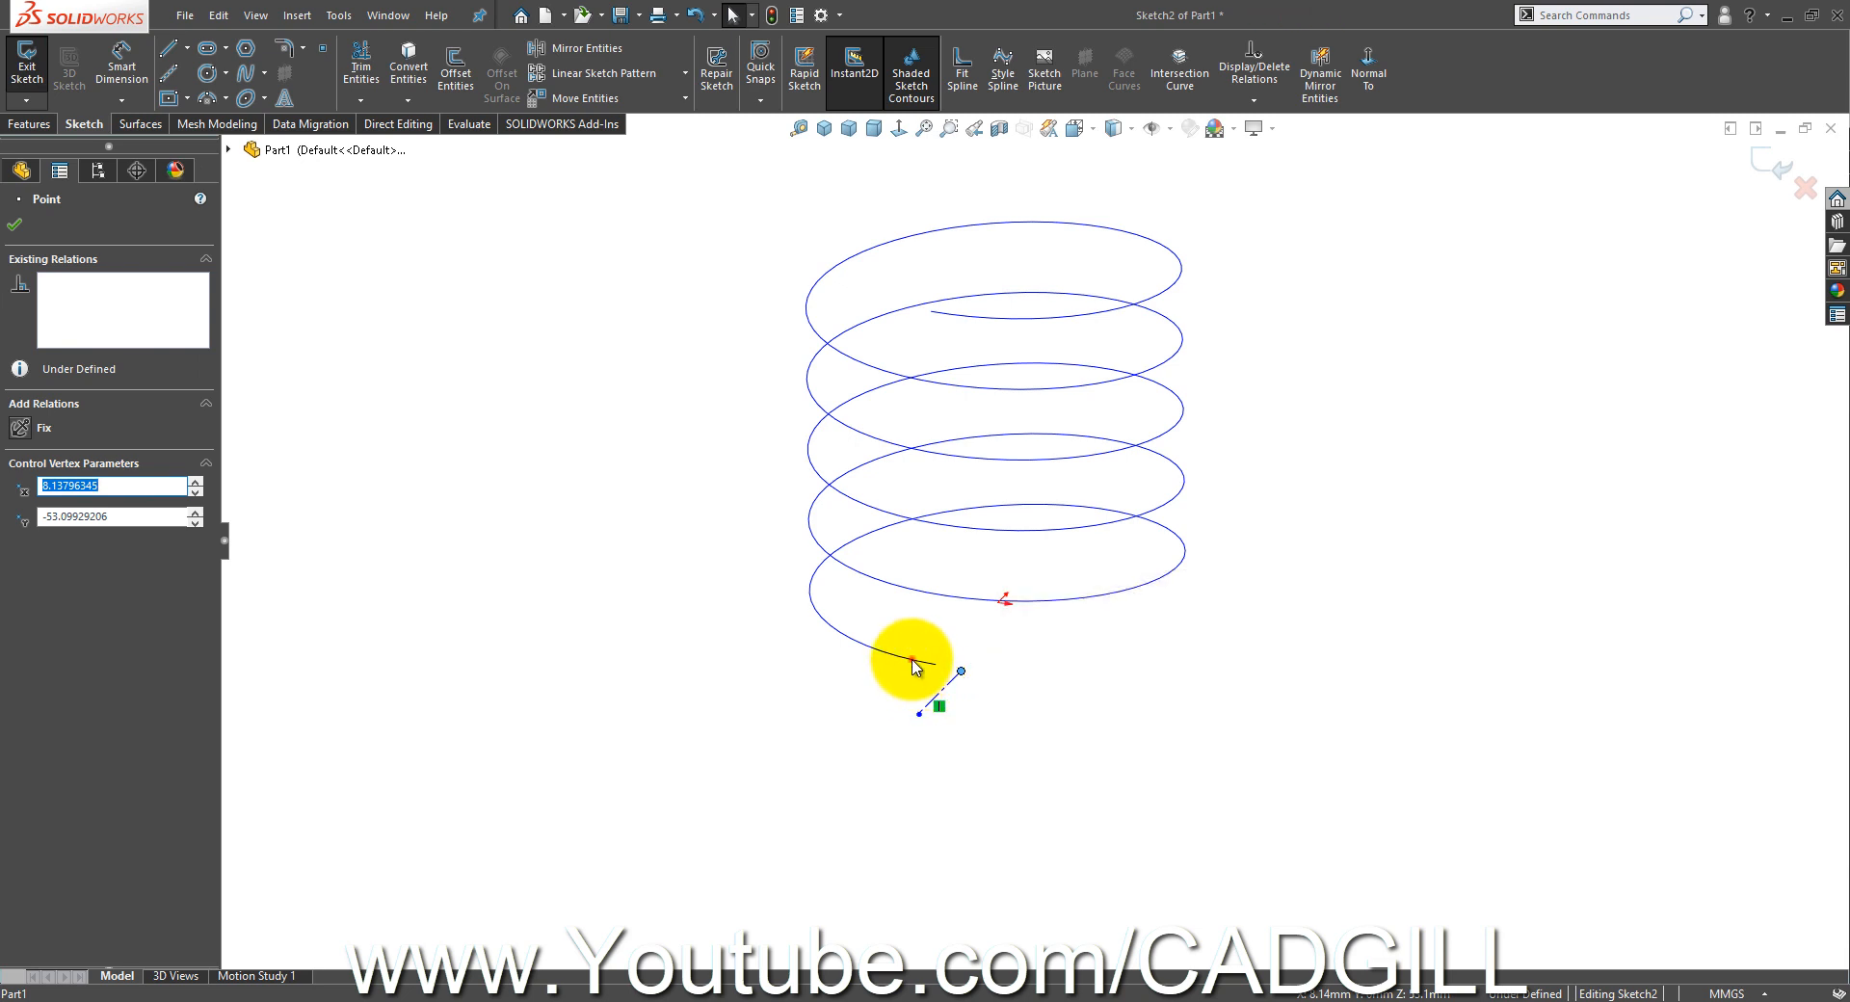
pyautogui.keyDown('ctrl'); pyautogui.click(913, 665); pyautogui.keyUp('ctrl')
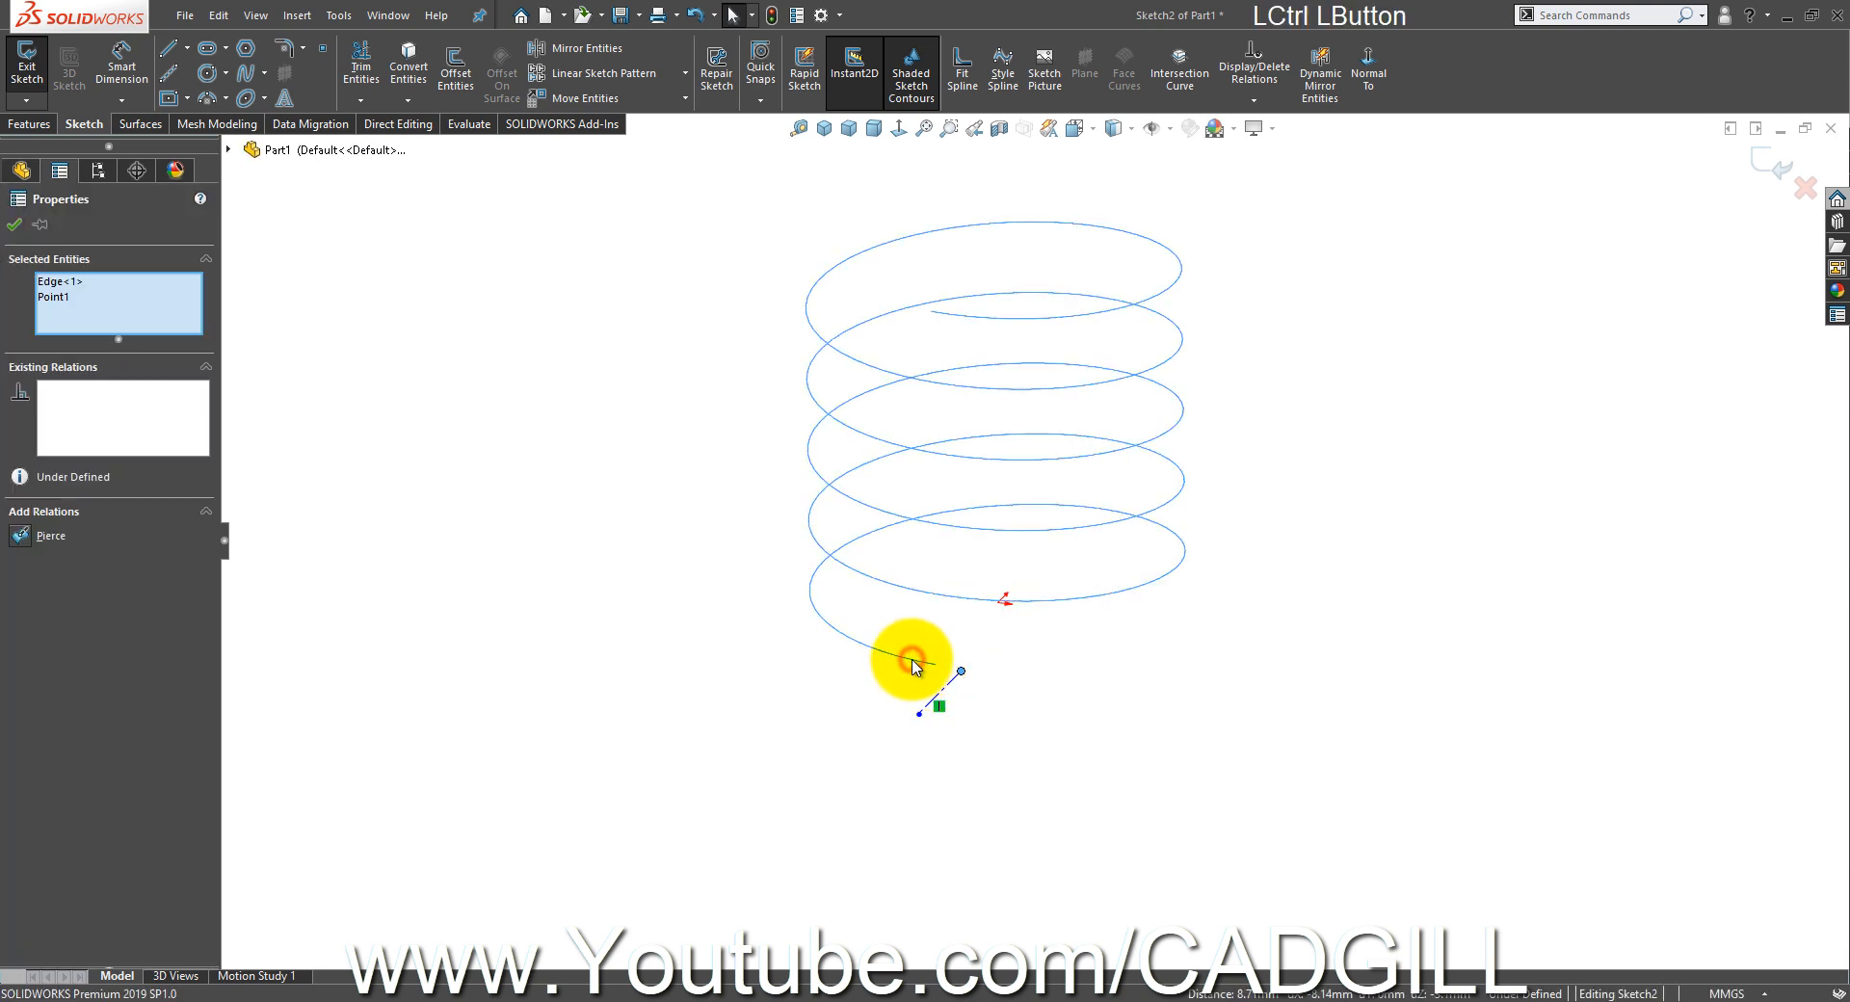
pyautogui.click(35, 536)
pyautogui.click(1030, 753)
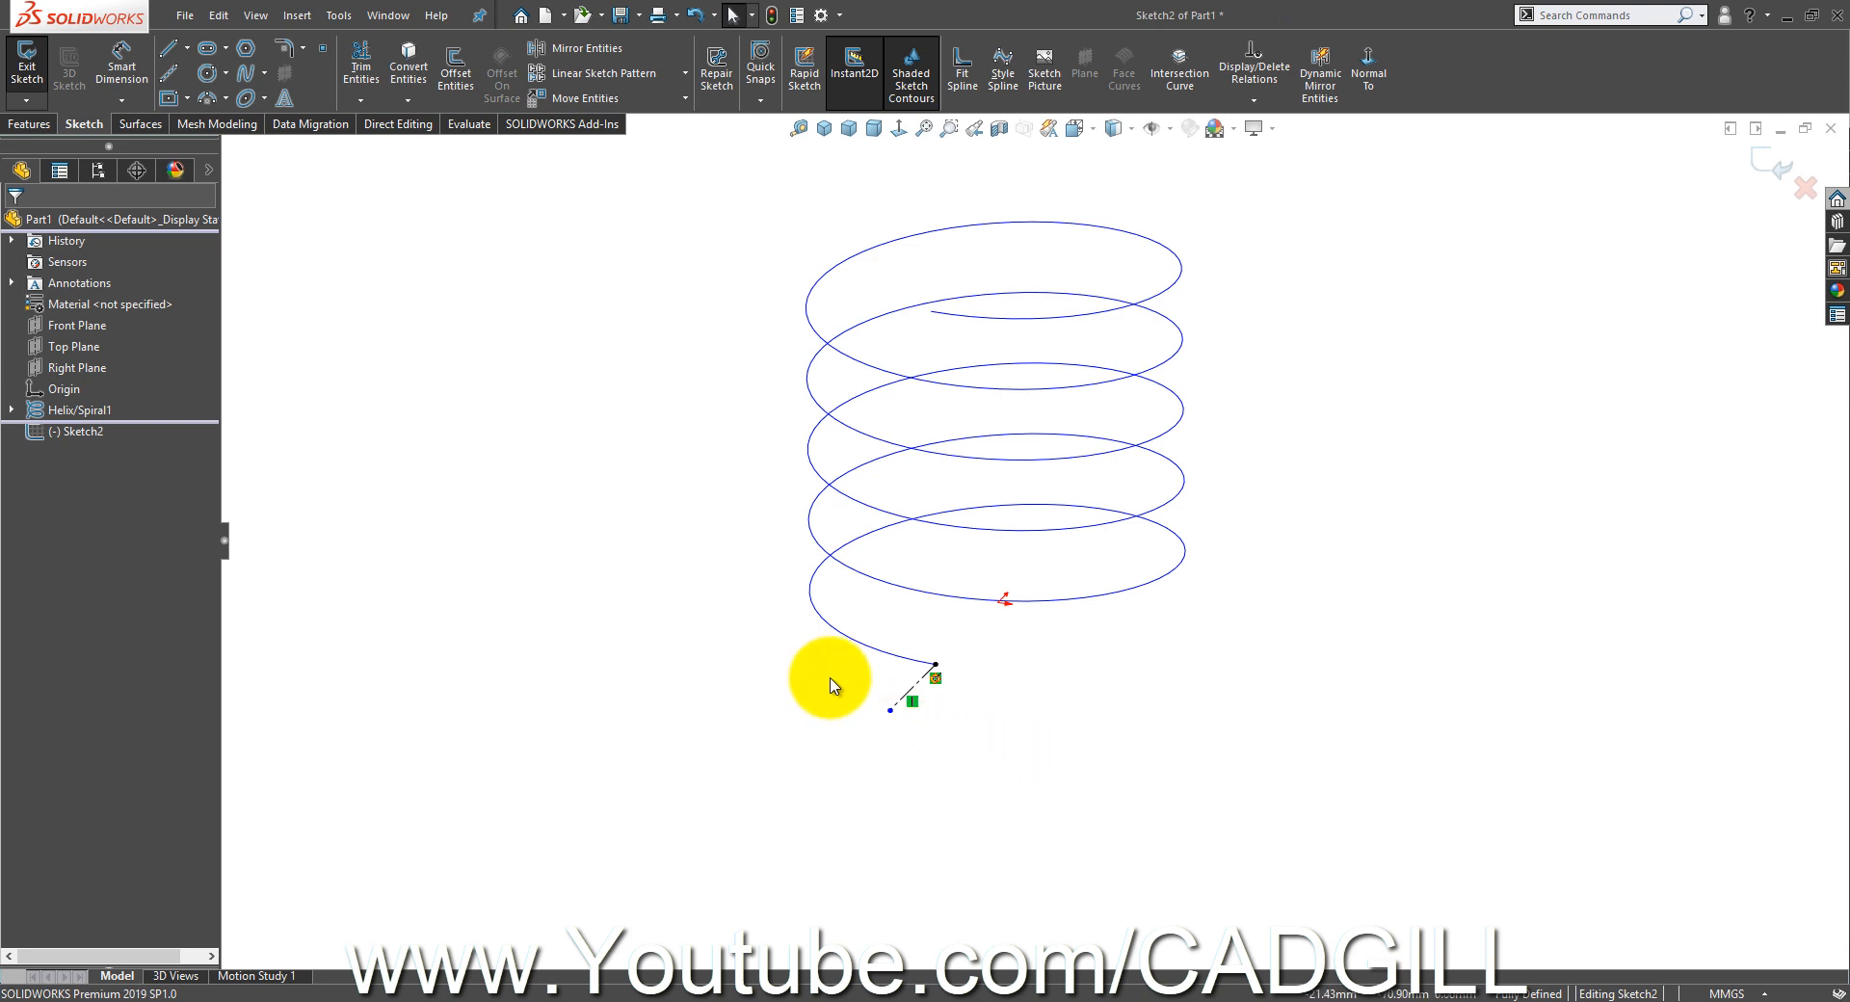
# - Sketch a circle centred on the centerline's free end and set its diameter to 2 mm
pyautogui.click(209, 79)
pyautogui.scroll(-5, 857, 655)
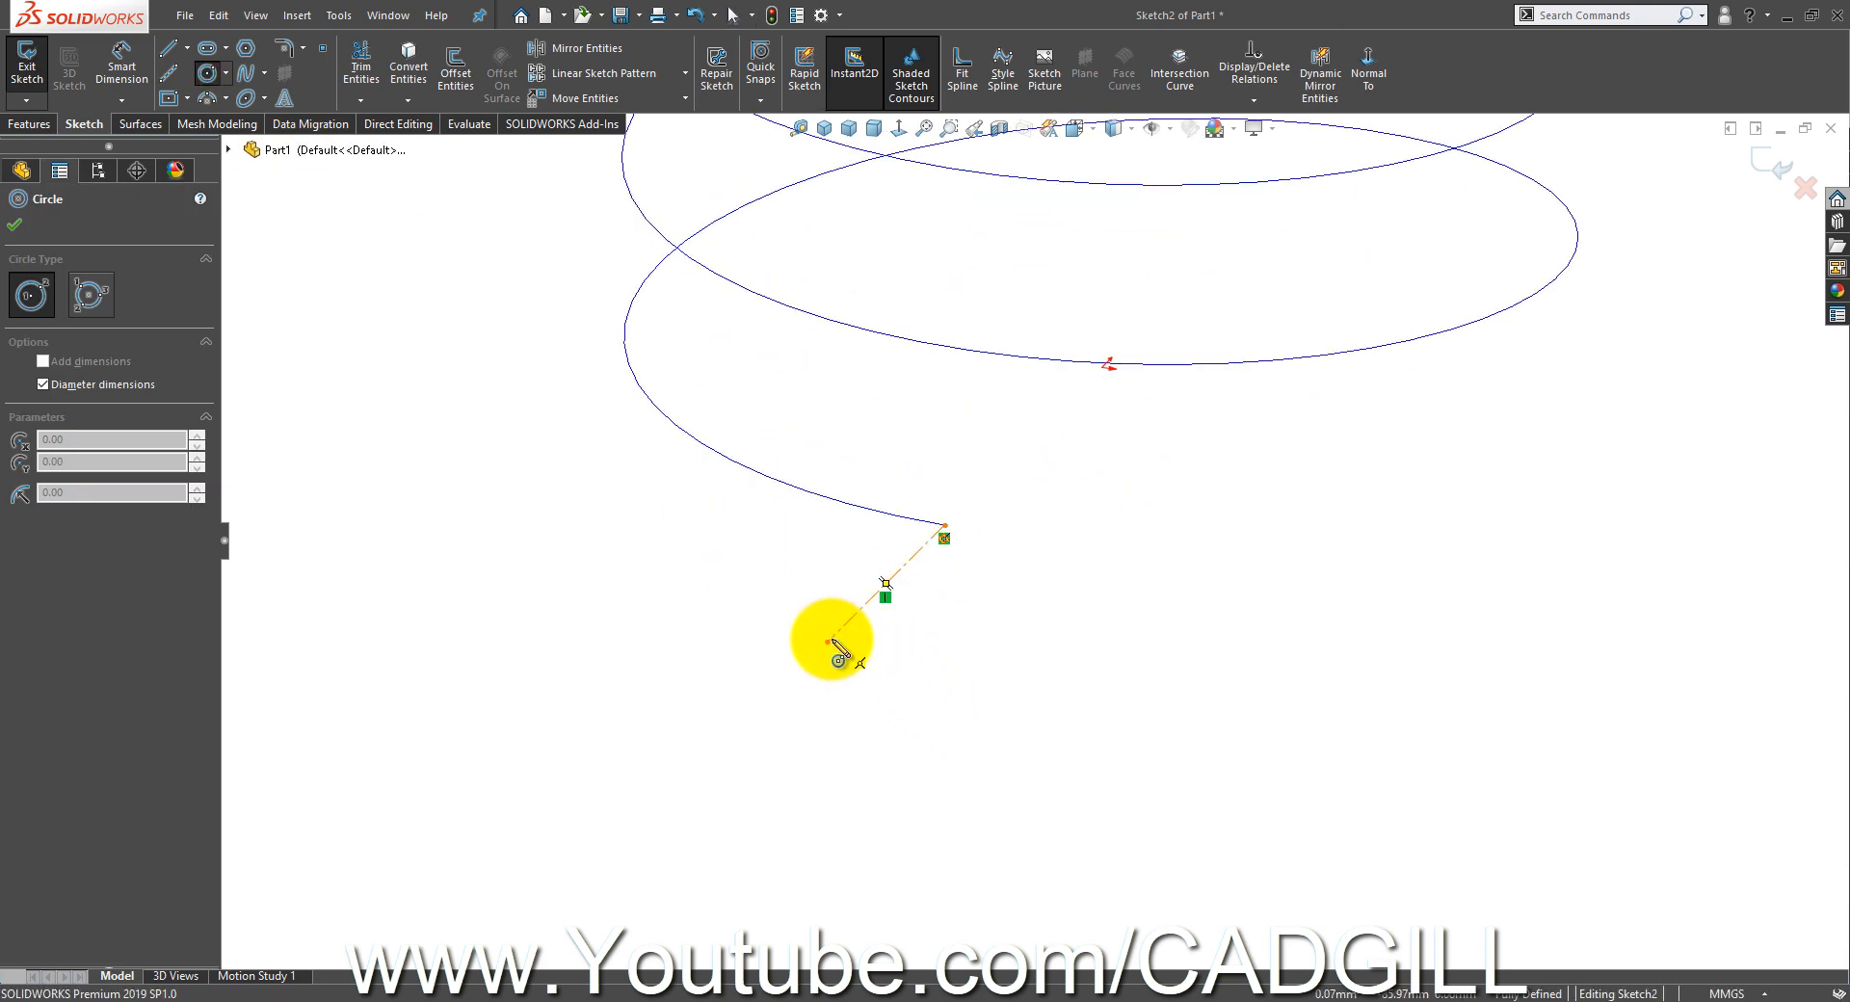
pyautogui.moveTo(827, 642); pyautogui.dragTo(866, 680)
pyautogui.click(135, 71)
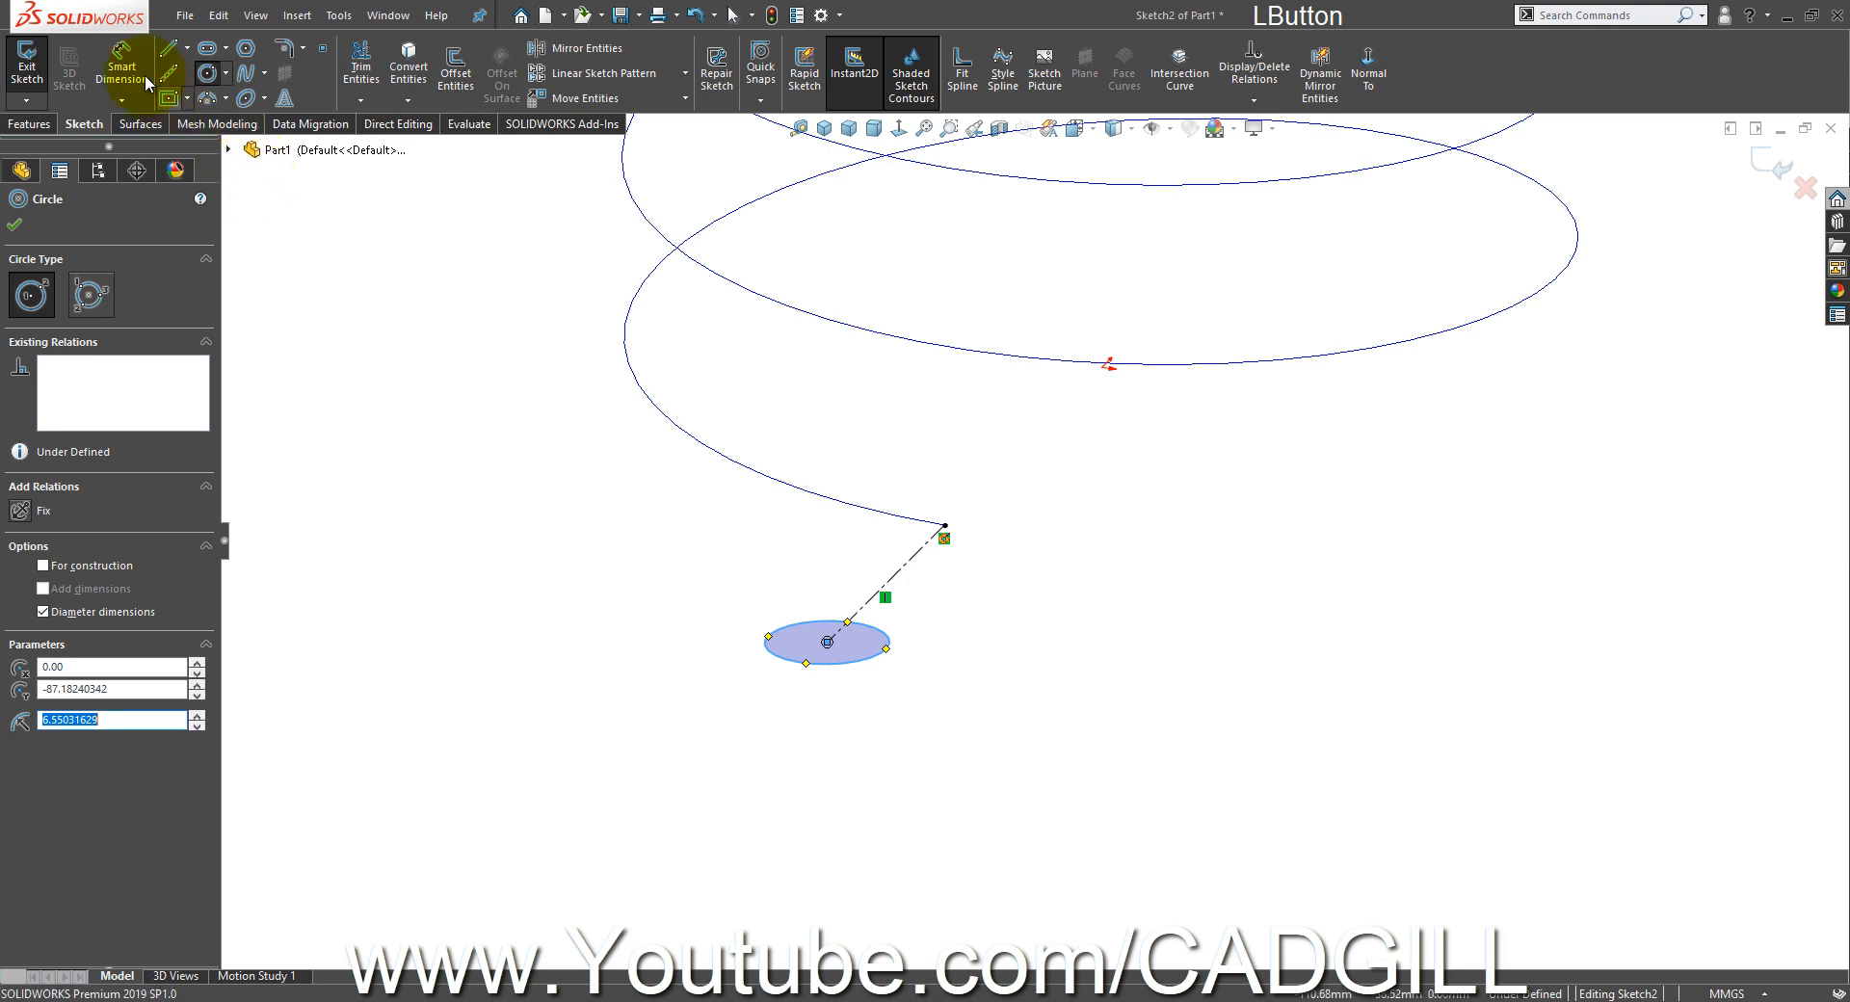
pyautogui.click(768, 637)
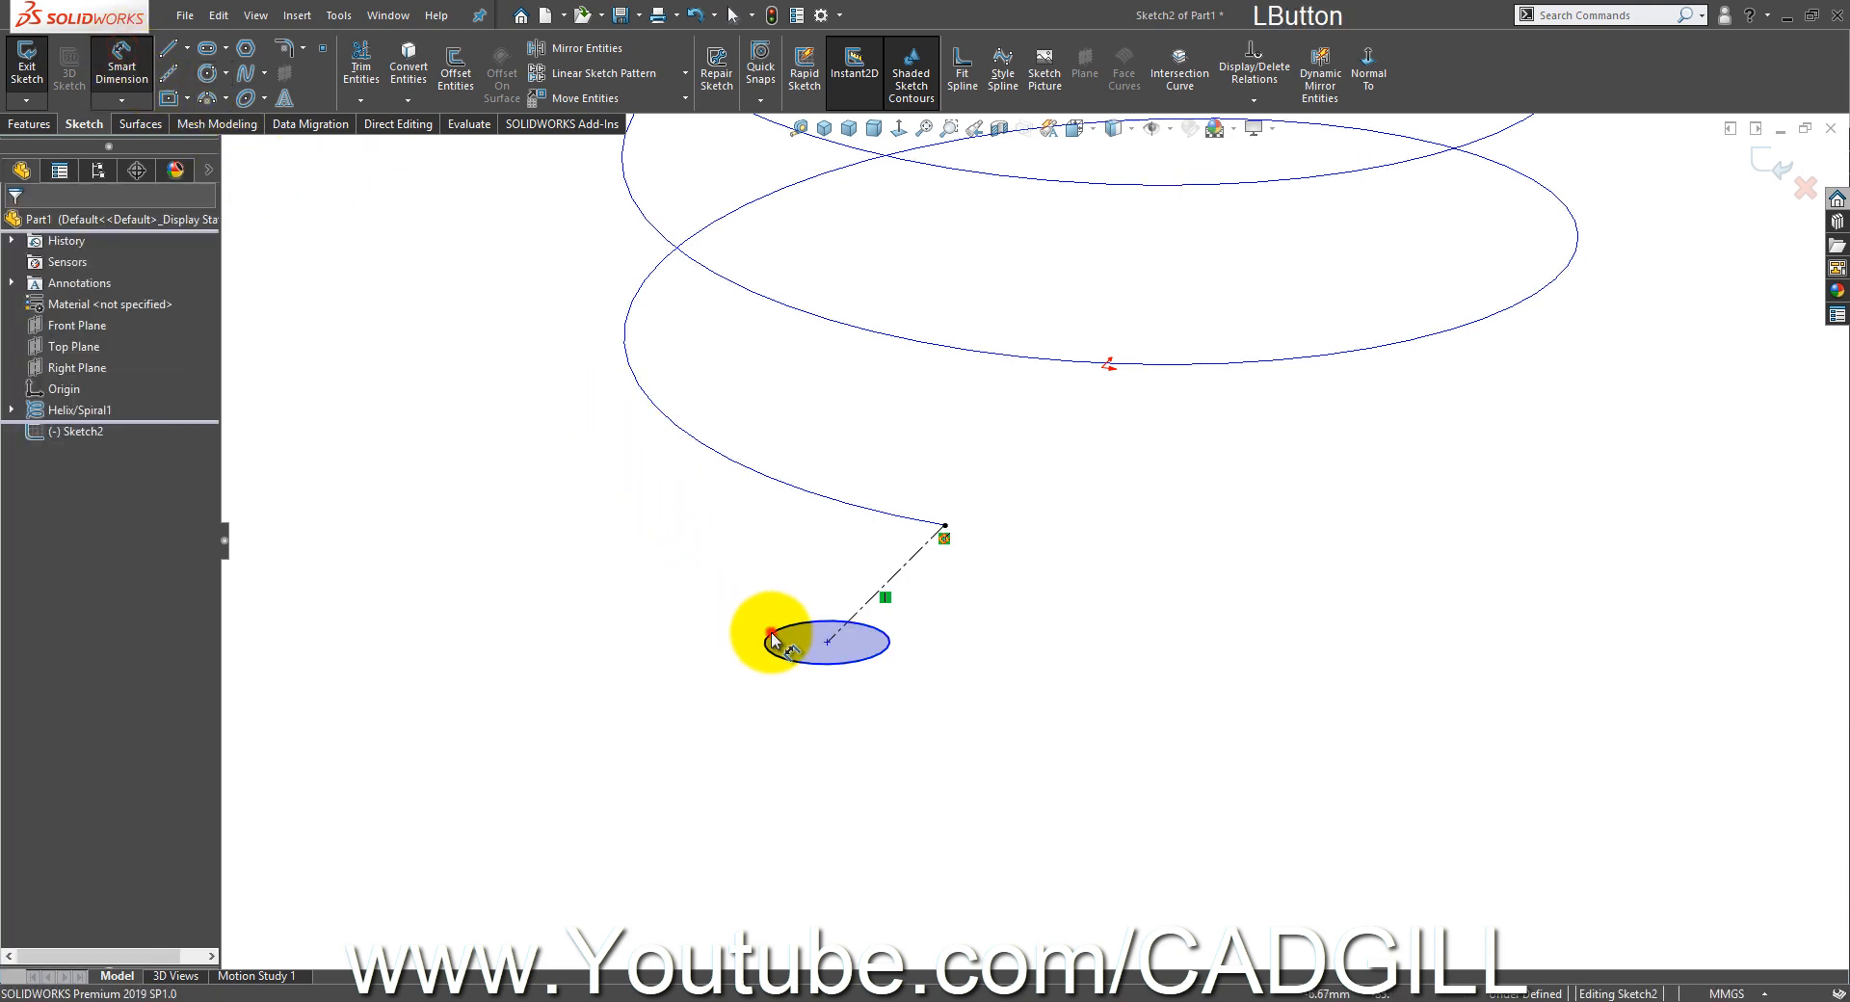
pyautogui.click(726, 601)
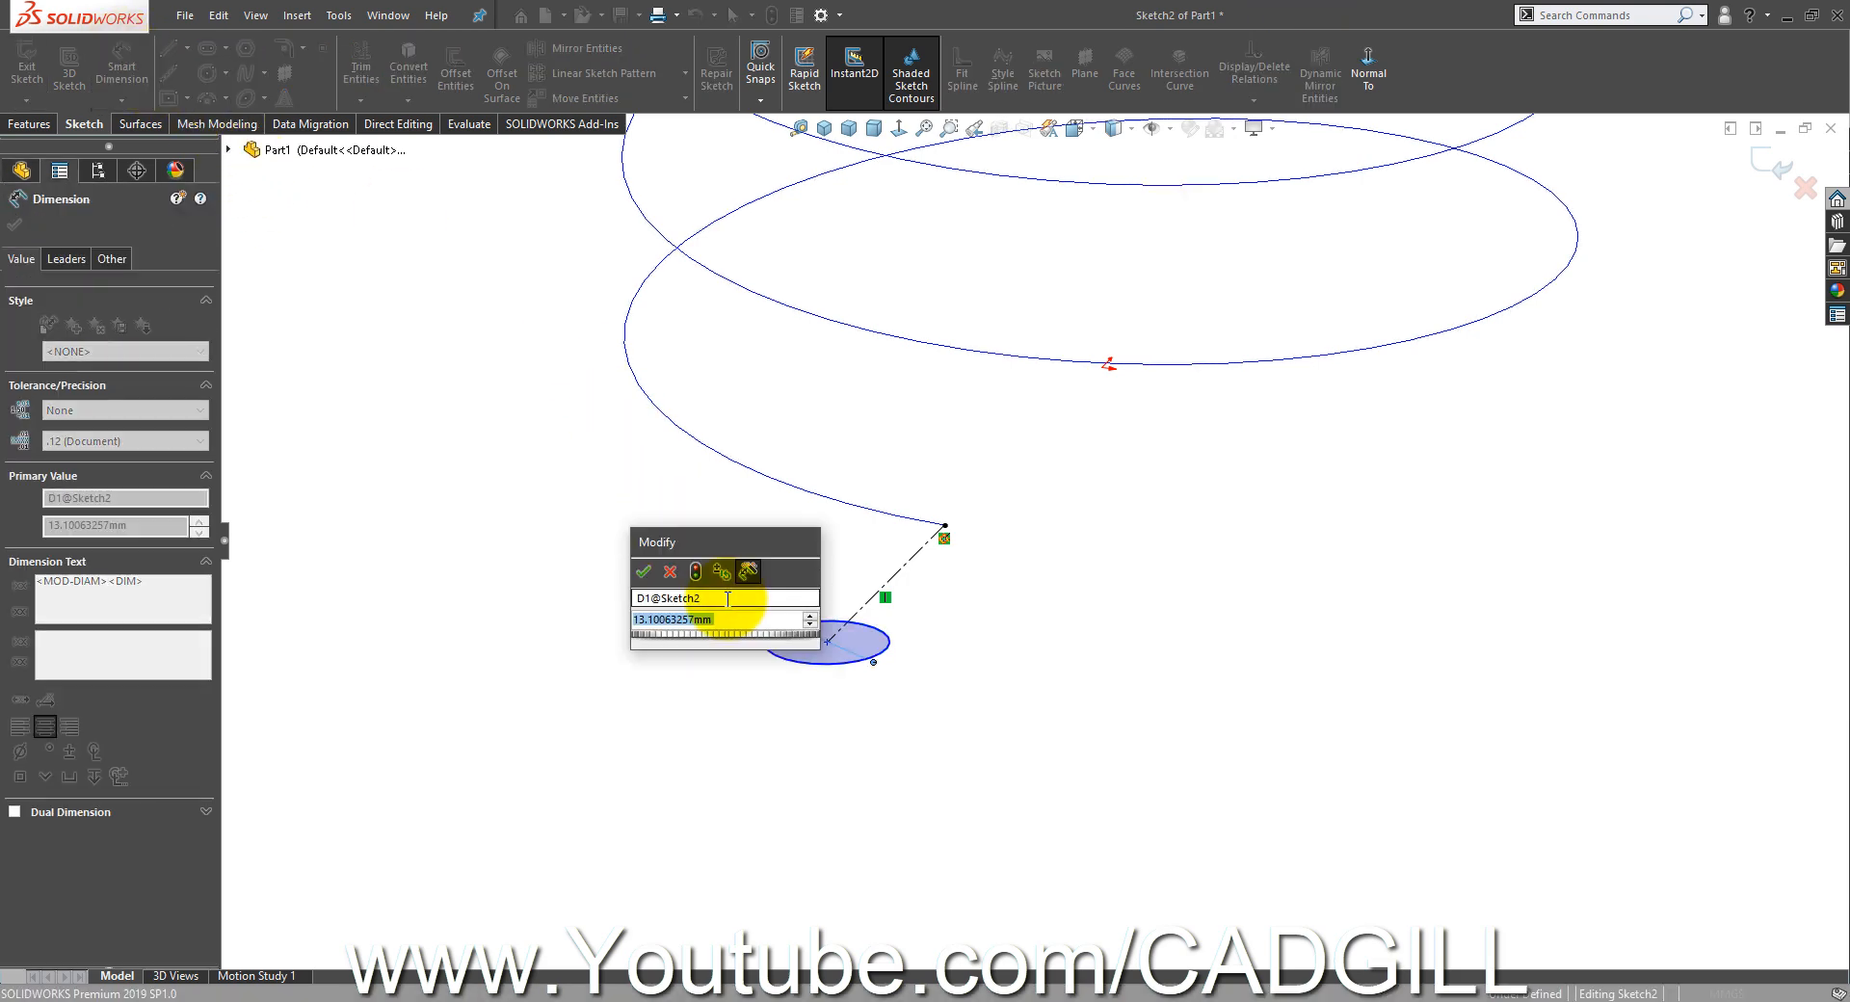
pyautogui.write('2')
pyautogui.press('Return')
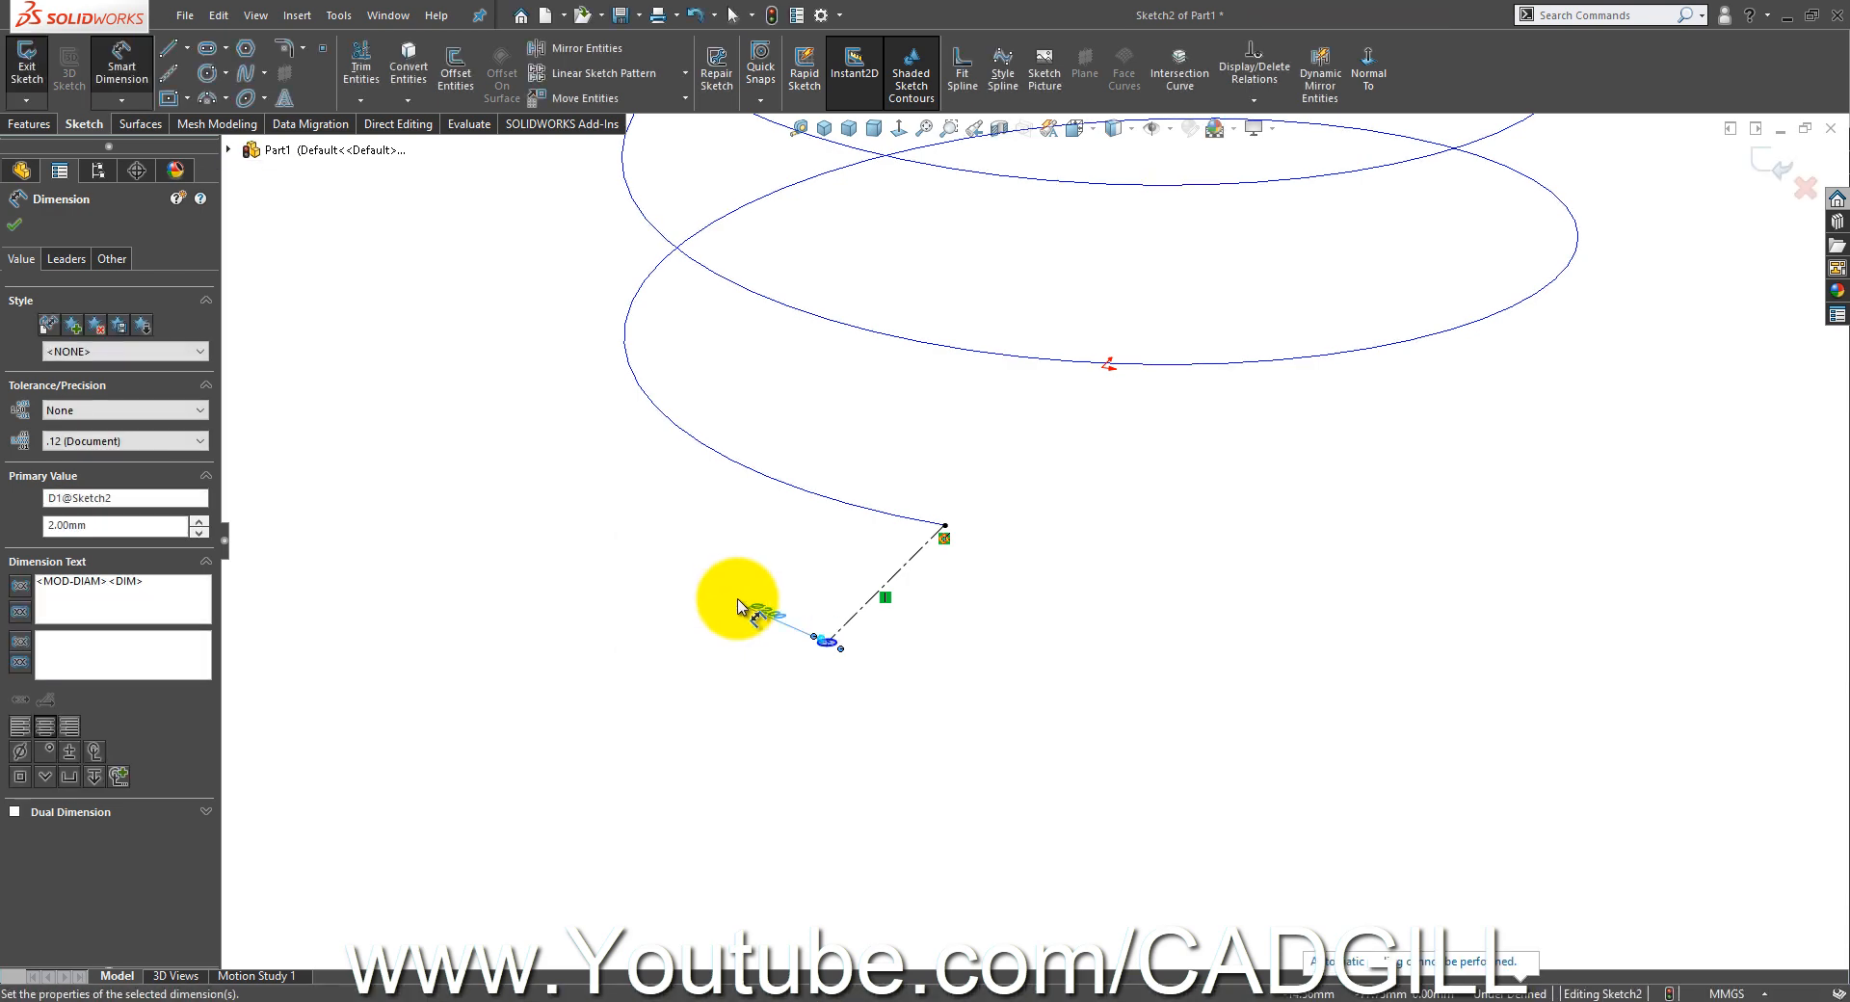
pyautogui.click(1009, 627)
pyautogui.scroll(-3, 992, 621)
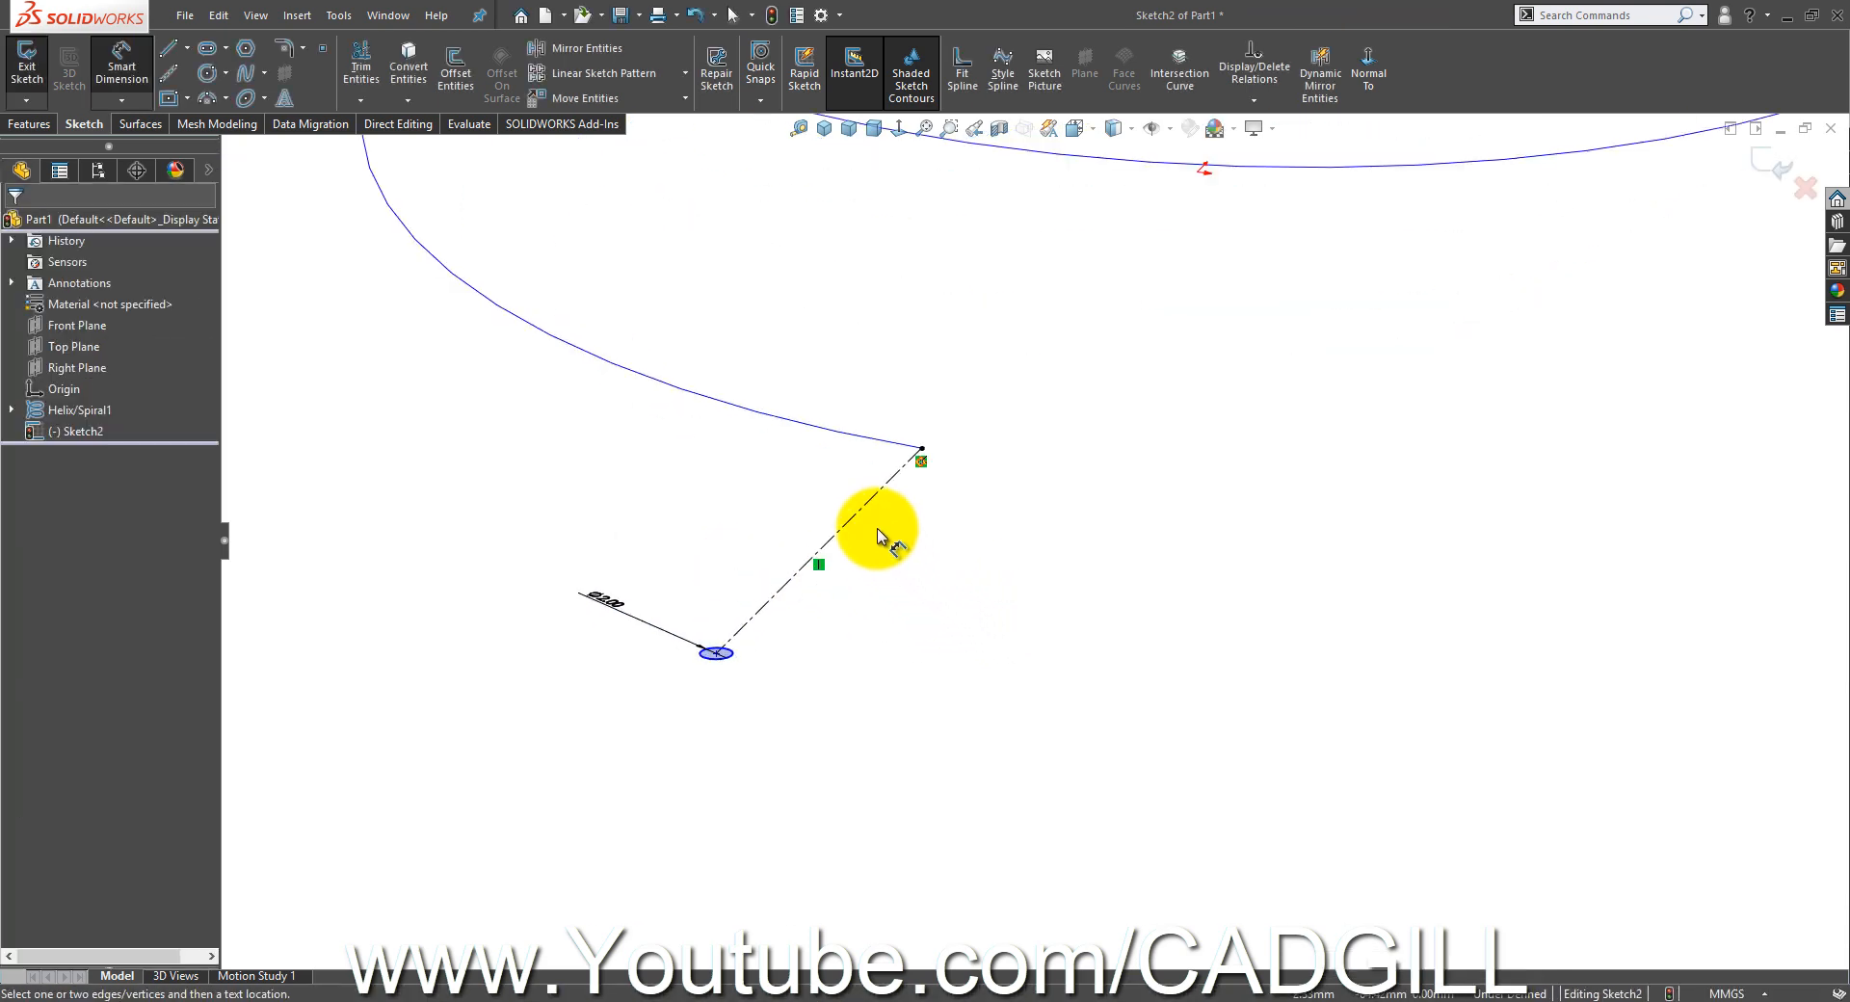
pyautogui.click(922, 453)
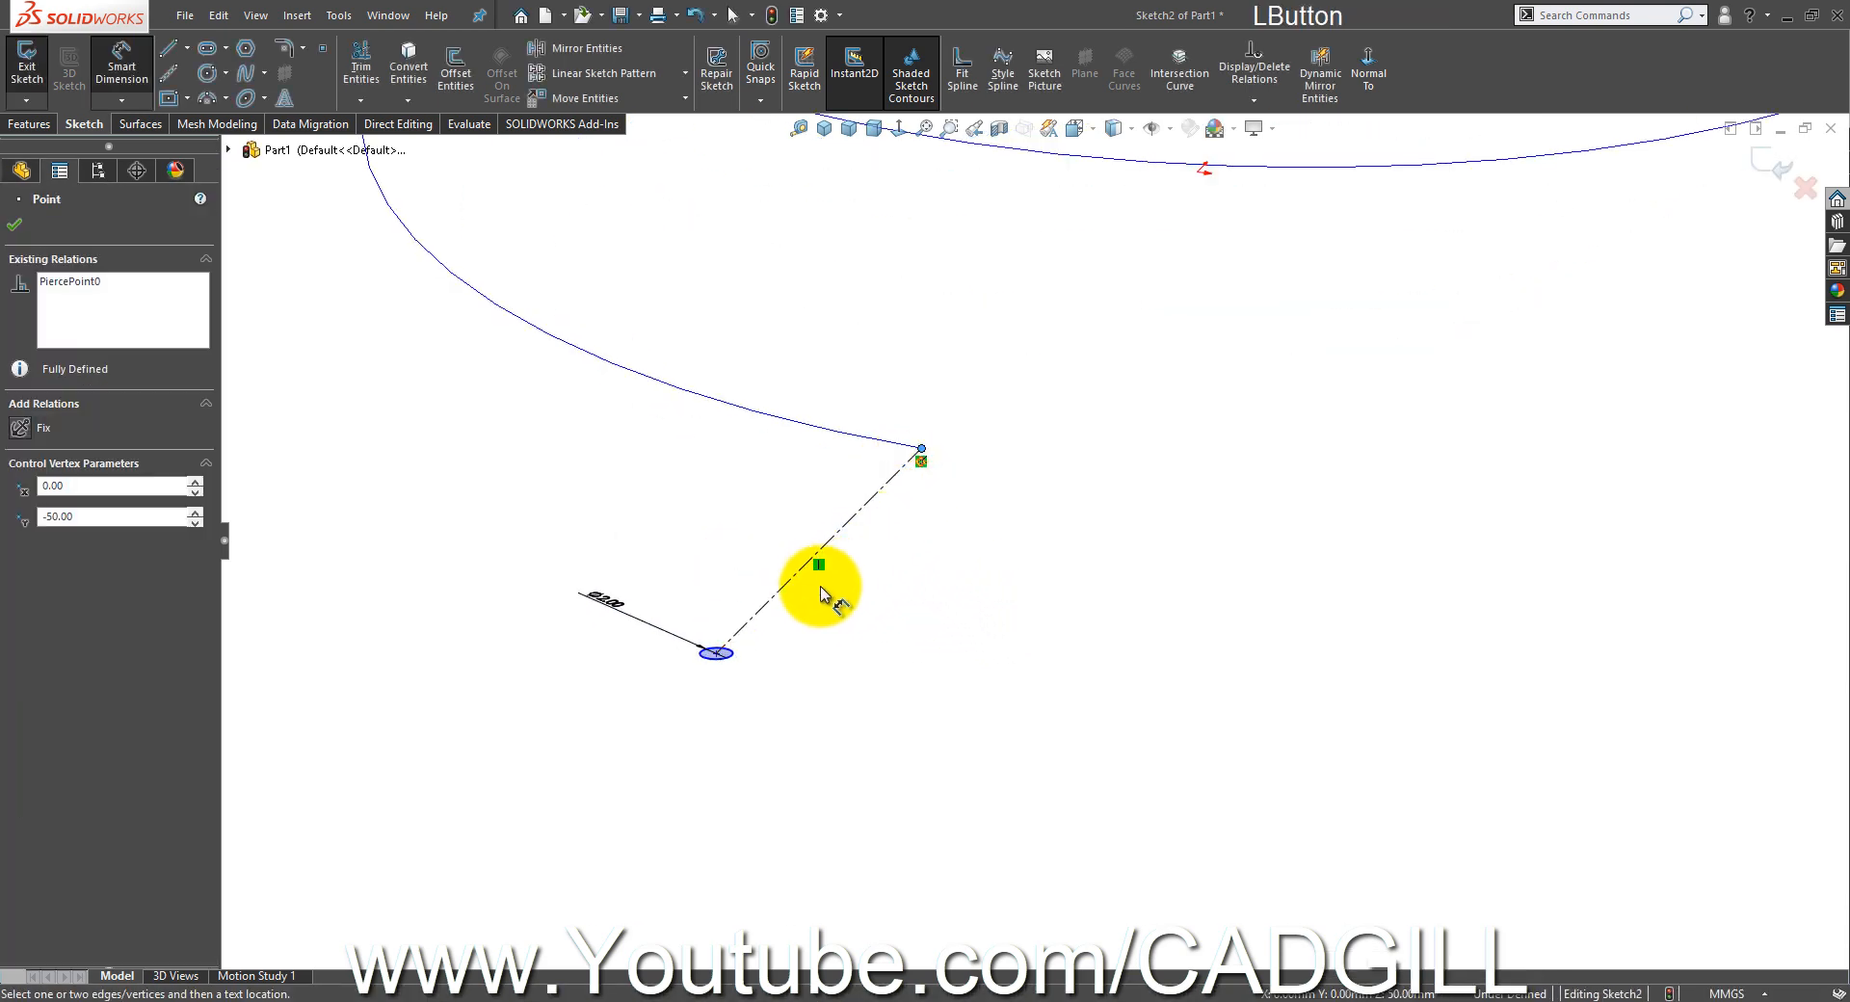
pyautogui.scroll(-2, 780, 644)
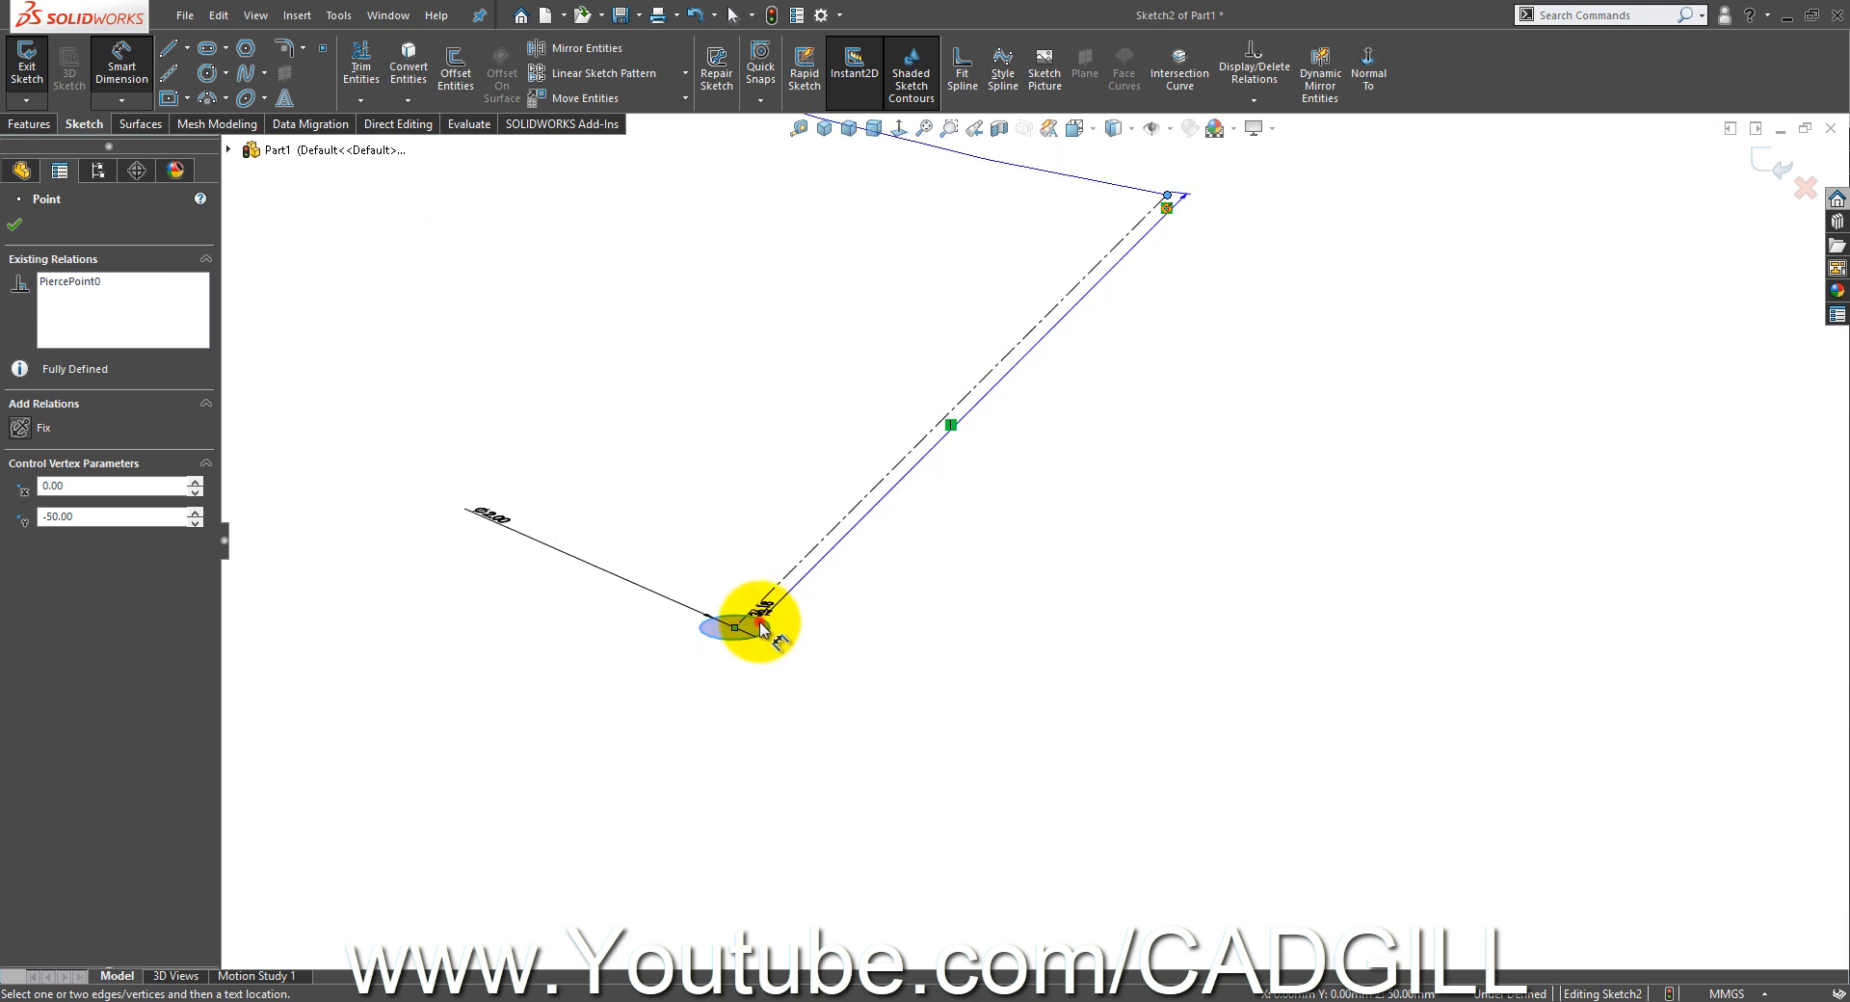
pyautogui.keyDown('shift'); pyautogui.click(769, 632); pyautogui.keyUp('shift')
pyautogui.moveTo(809, 643)
pyautogui.mouseDown(button='middle')
pyautogui.moveTo(813, 727)
pyautogui.moveTo(1247, 900)
pyautogui.moveTo(749, 472)
pyautogui.mouseUp(button='middle')
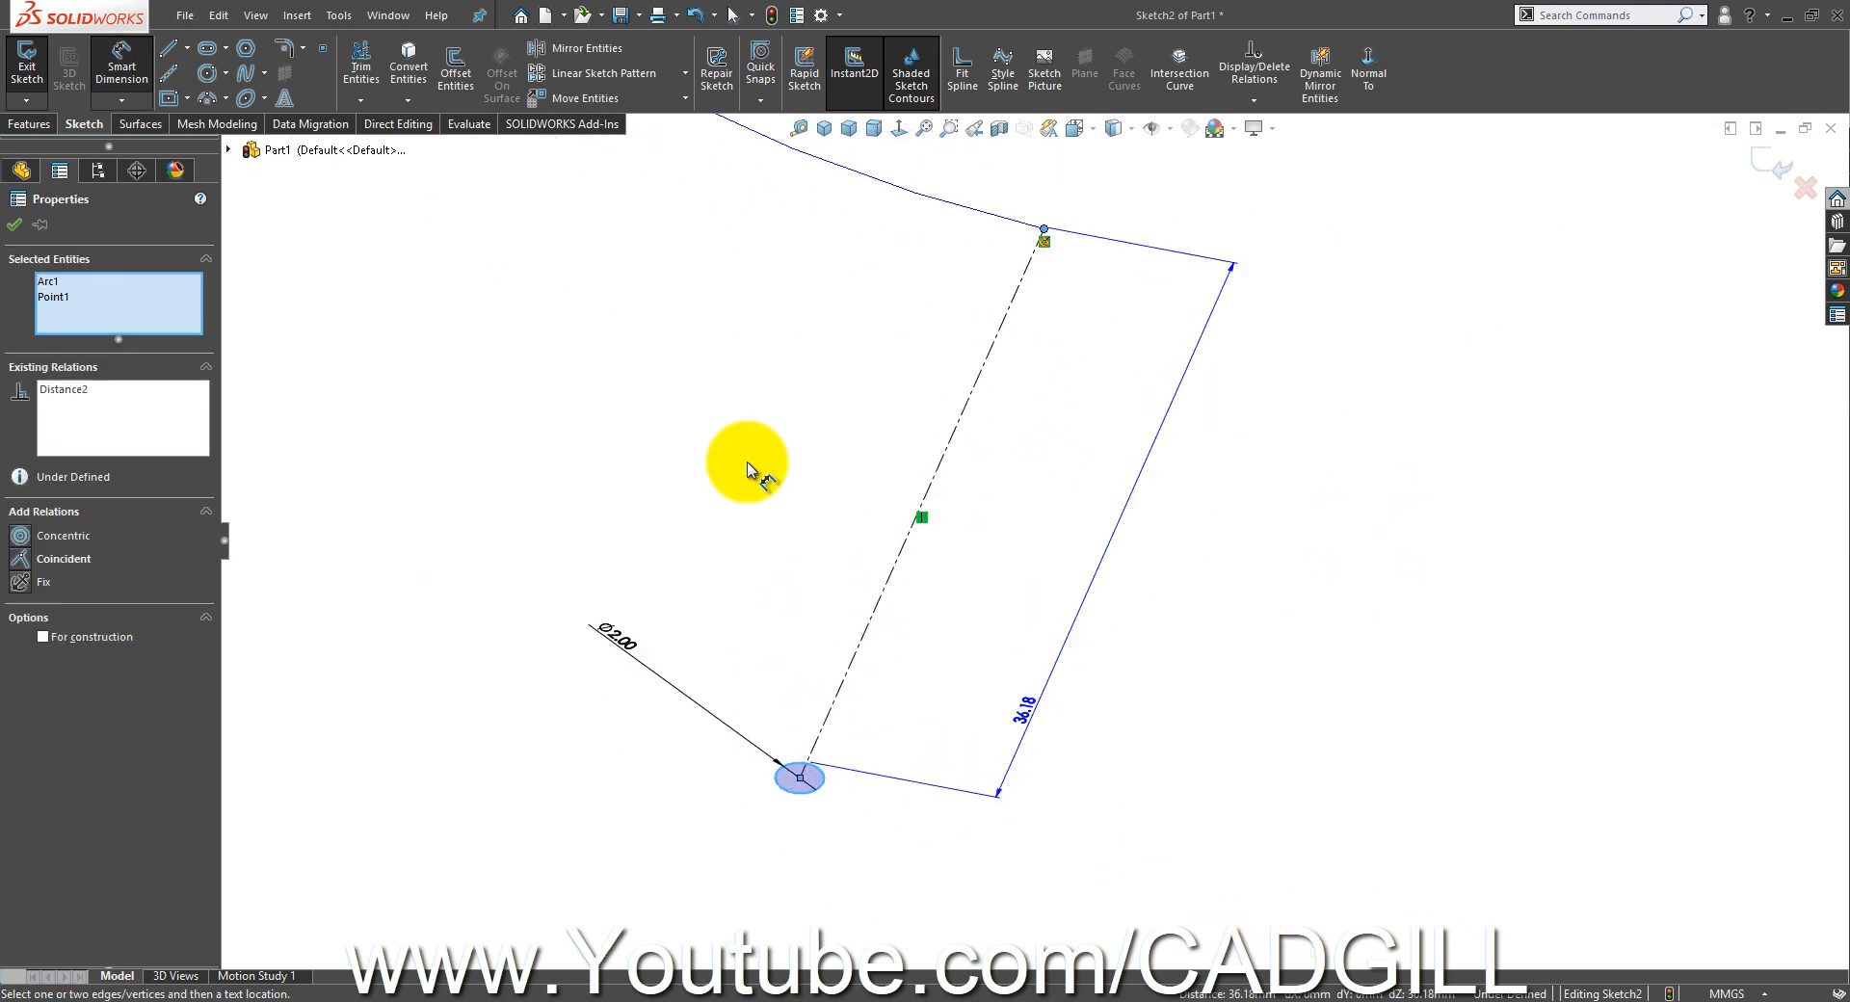
pyautogui.click(122, 71)
pyautogui.click(828, 331)
# - Dimension the small circle's near edge 5 mm from the centerline's pierced endpoint on the helix and exit the sketch
pyautogui.click(898, 128)
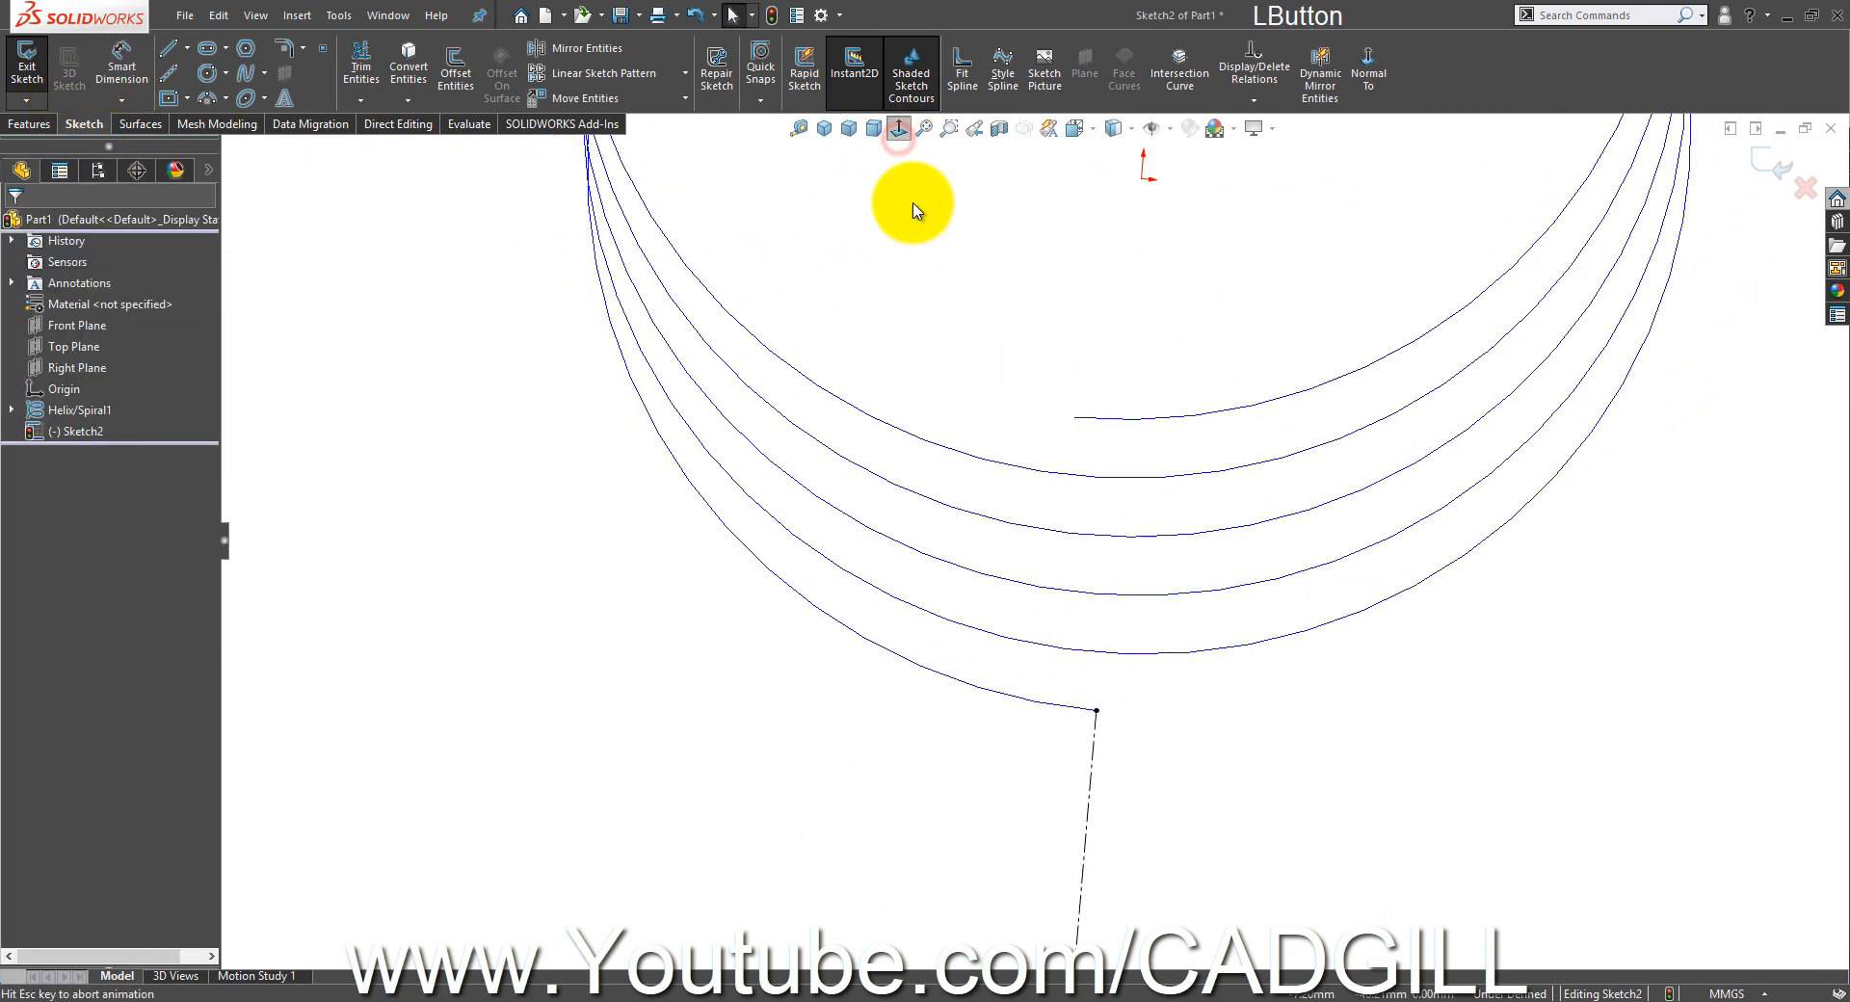
pyautogui.scroll(-3, 1116, 830)
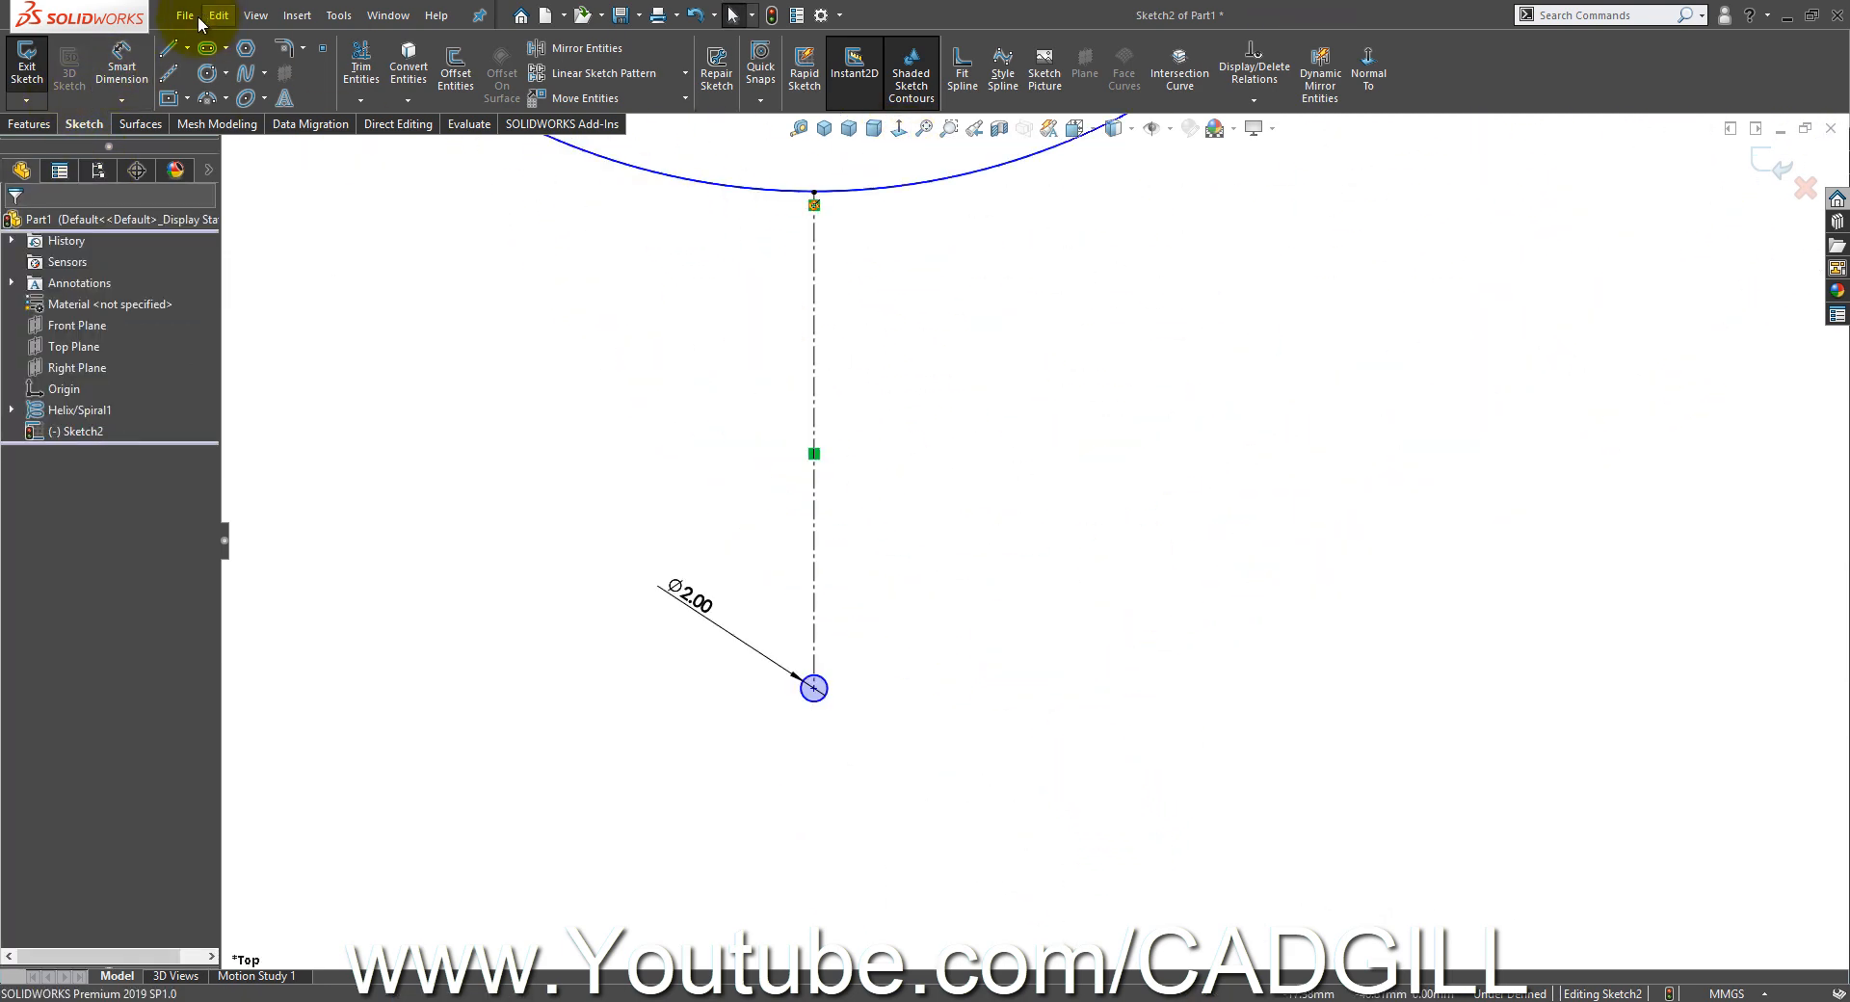
pyautogui.click(125, 66)
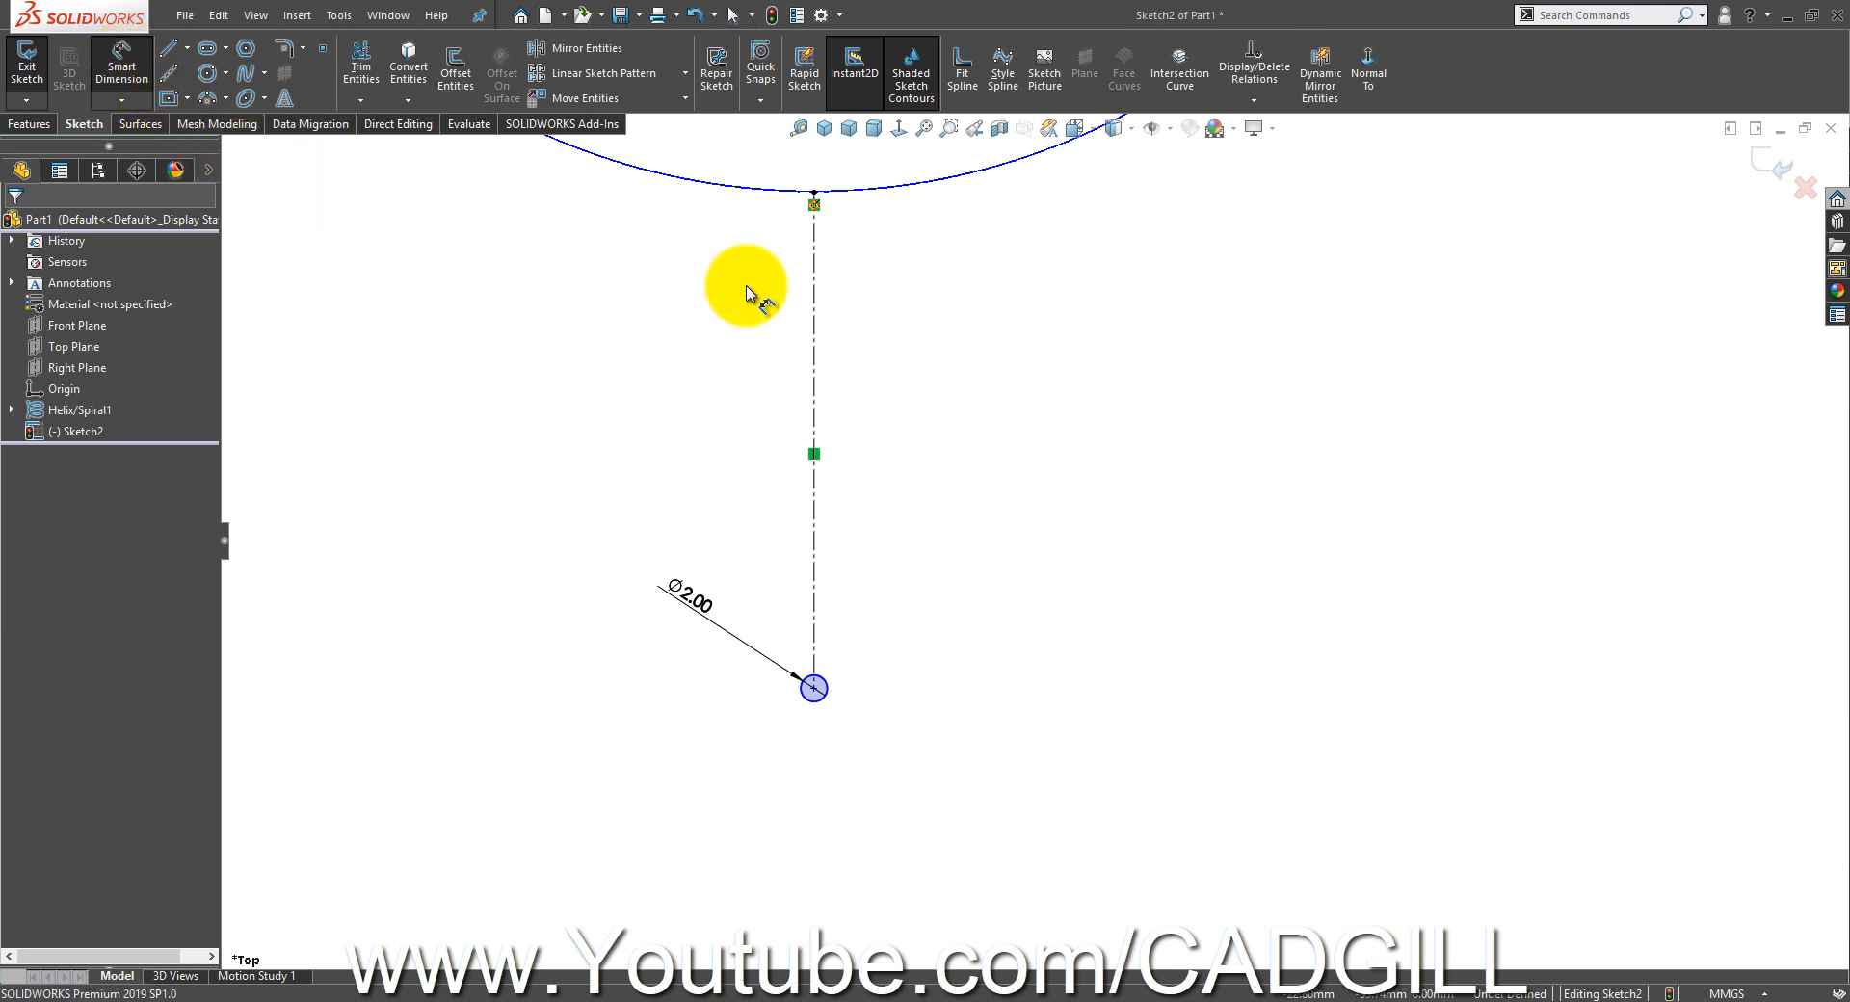
pyautogui.click(814, 197)
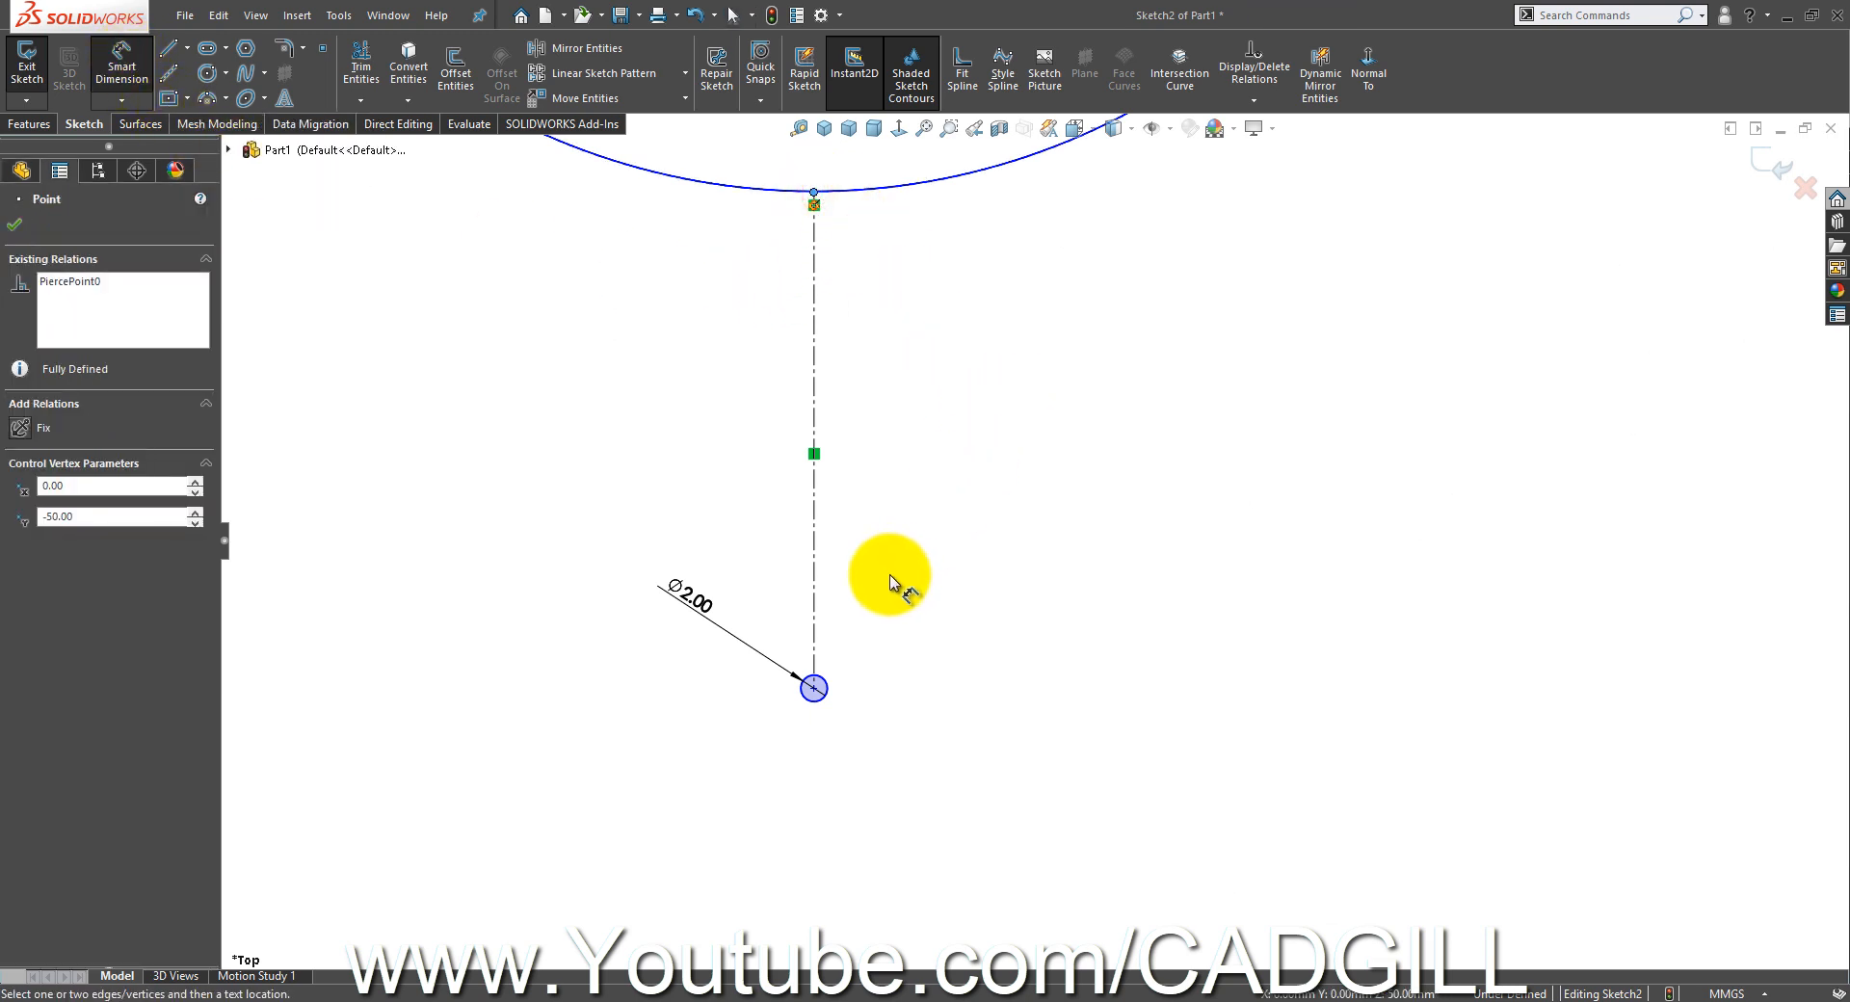
pyautogui.scroll(-2, 863, 587)
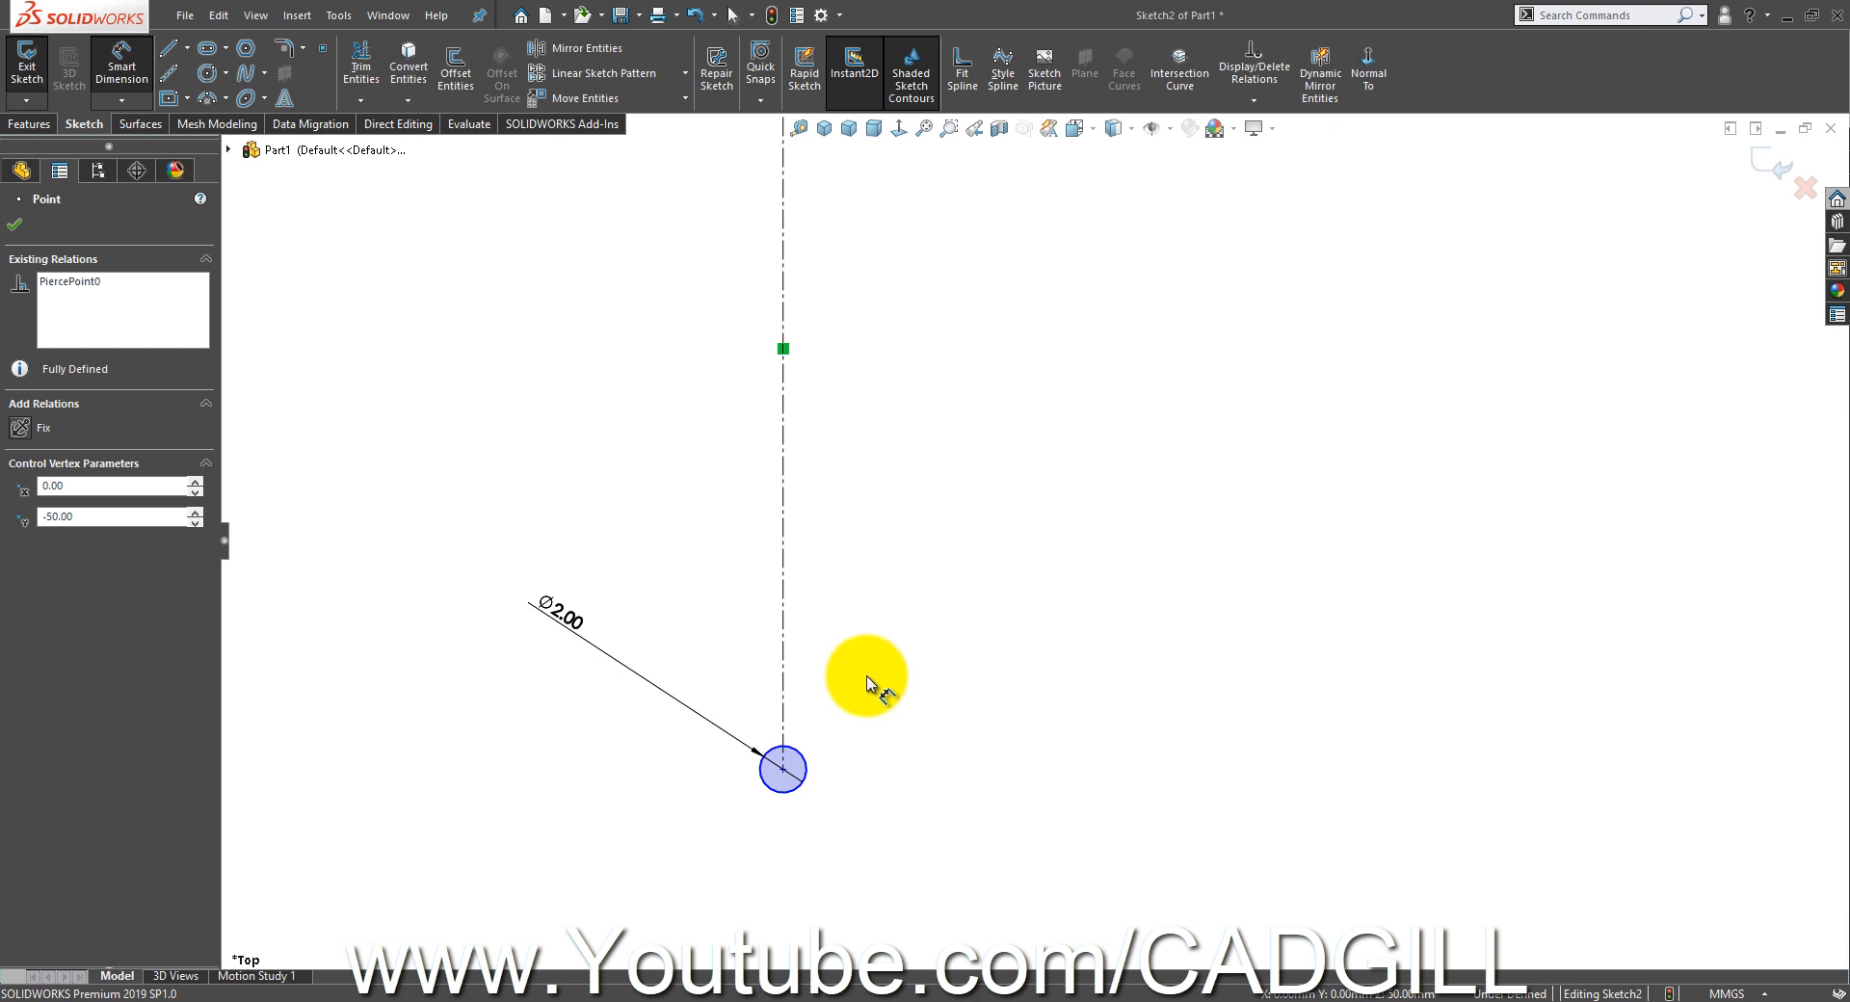
pyautogui.click(785, 742)
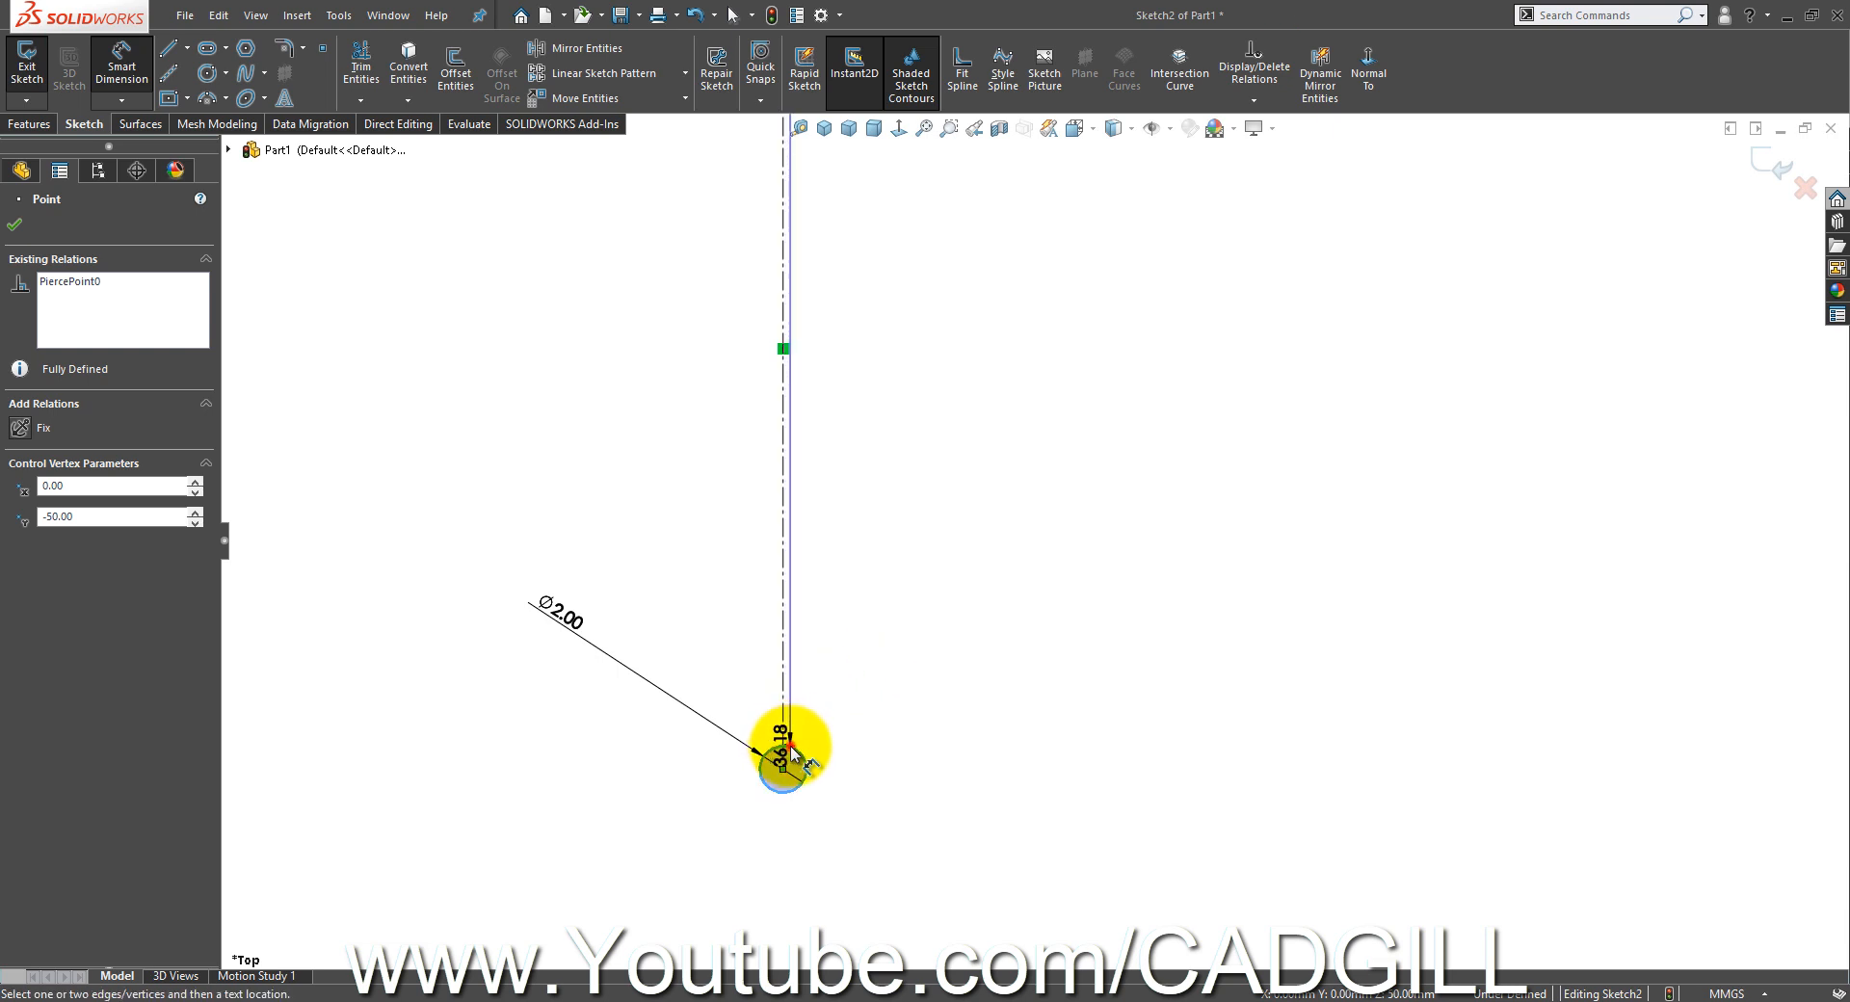
pyautogui.keyDown('shift'); pyautogui.click(791, 751); pyautogui.keyUp('shift')
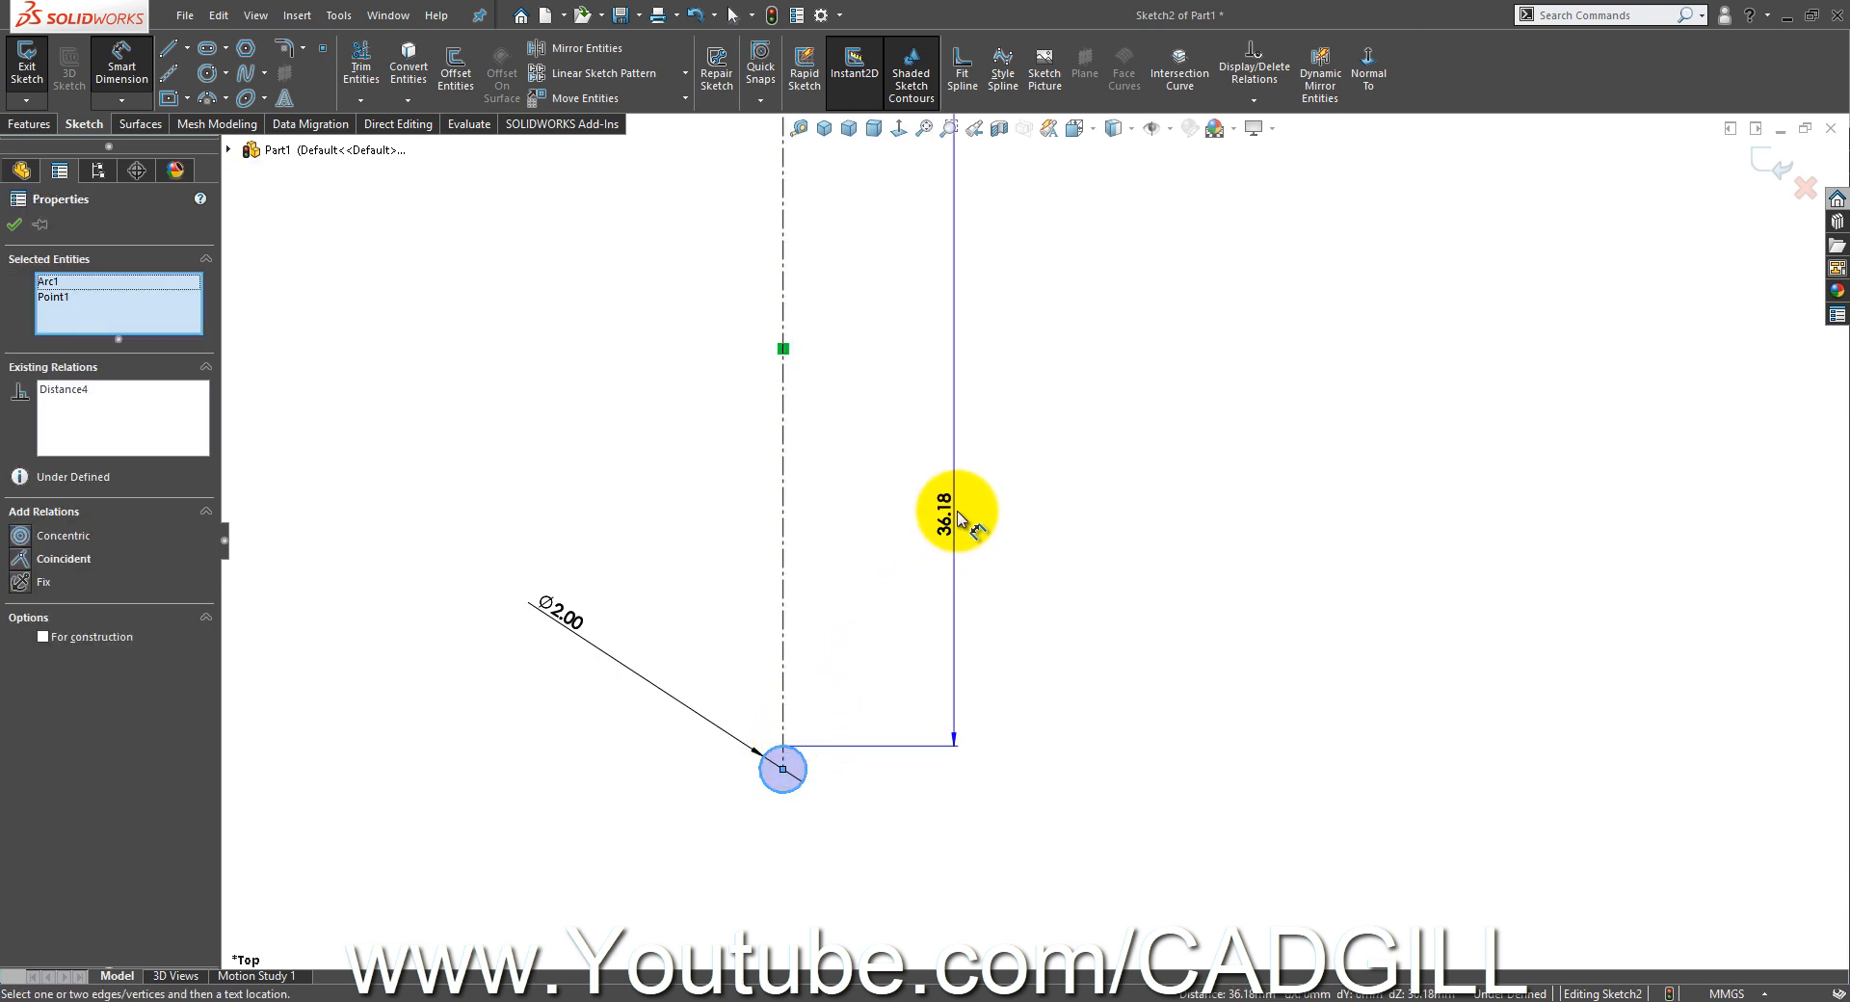
pyautogui.scroll(1, 959, 506)
pyautogui.scroll(1, 1004, 393)
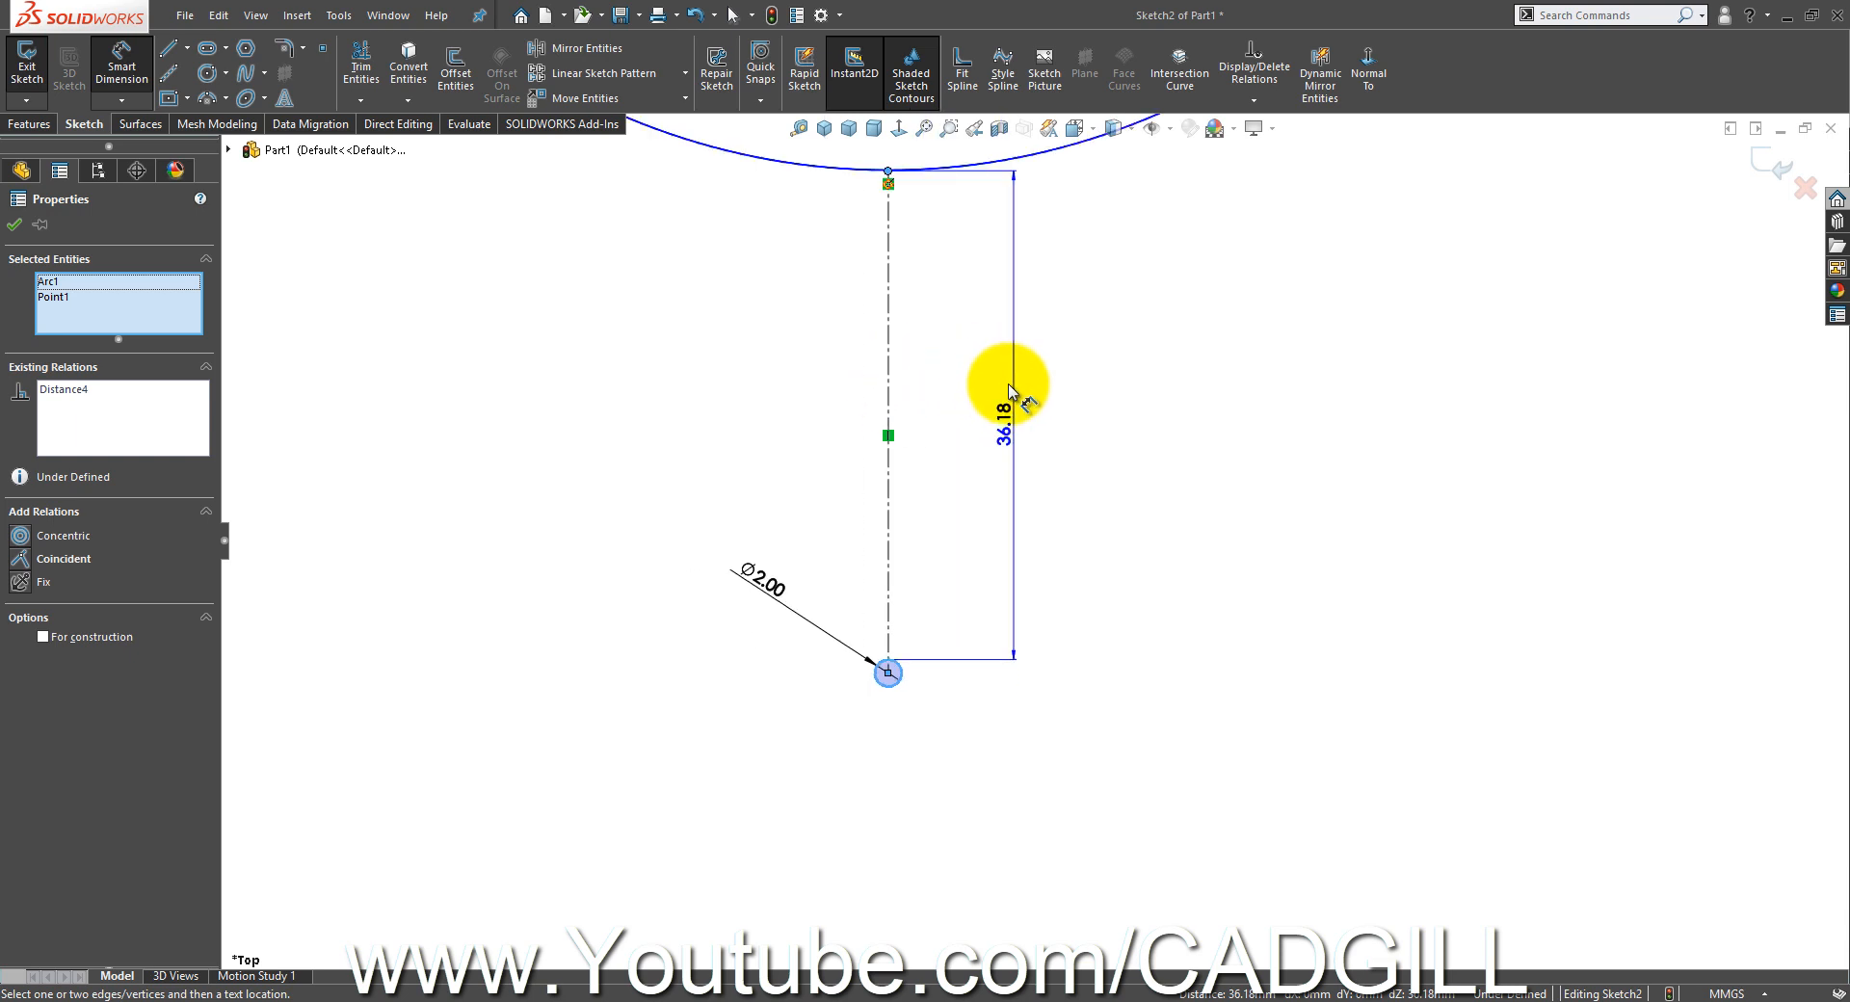
pyautogui.click(1013, 405)
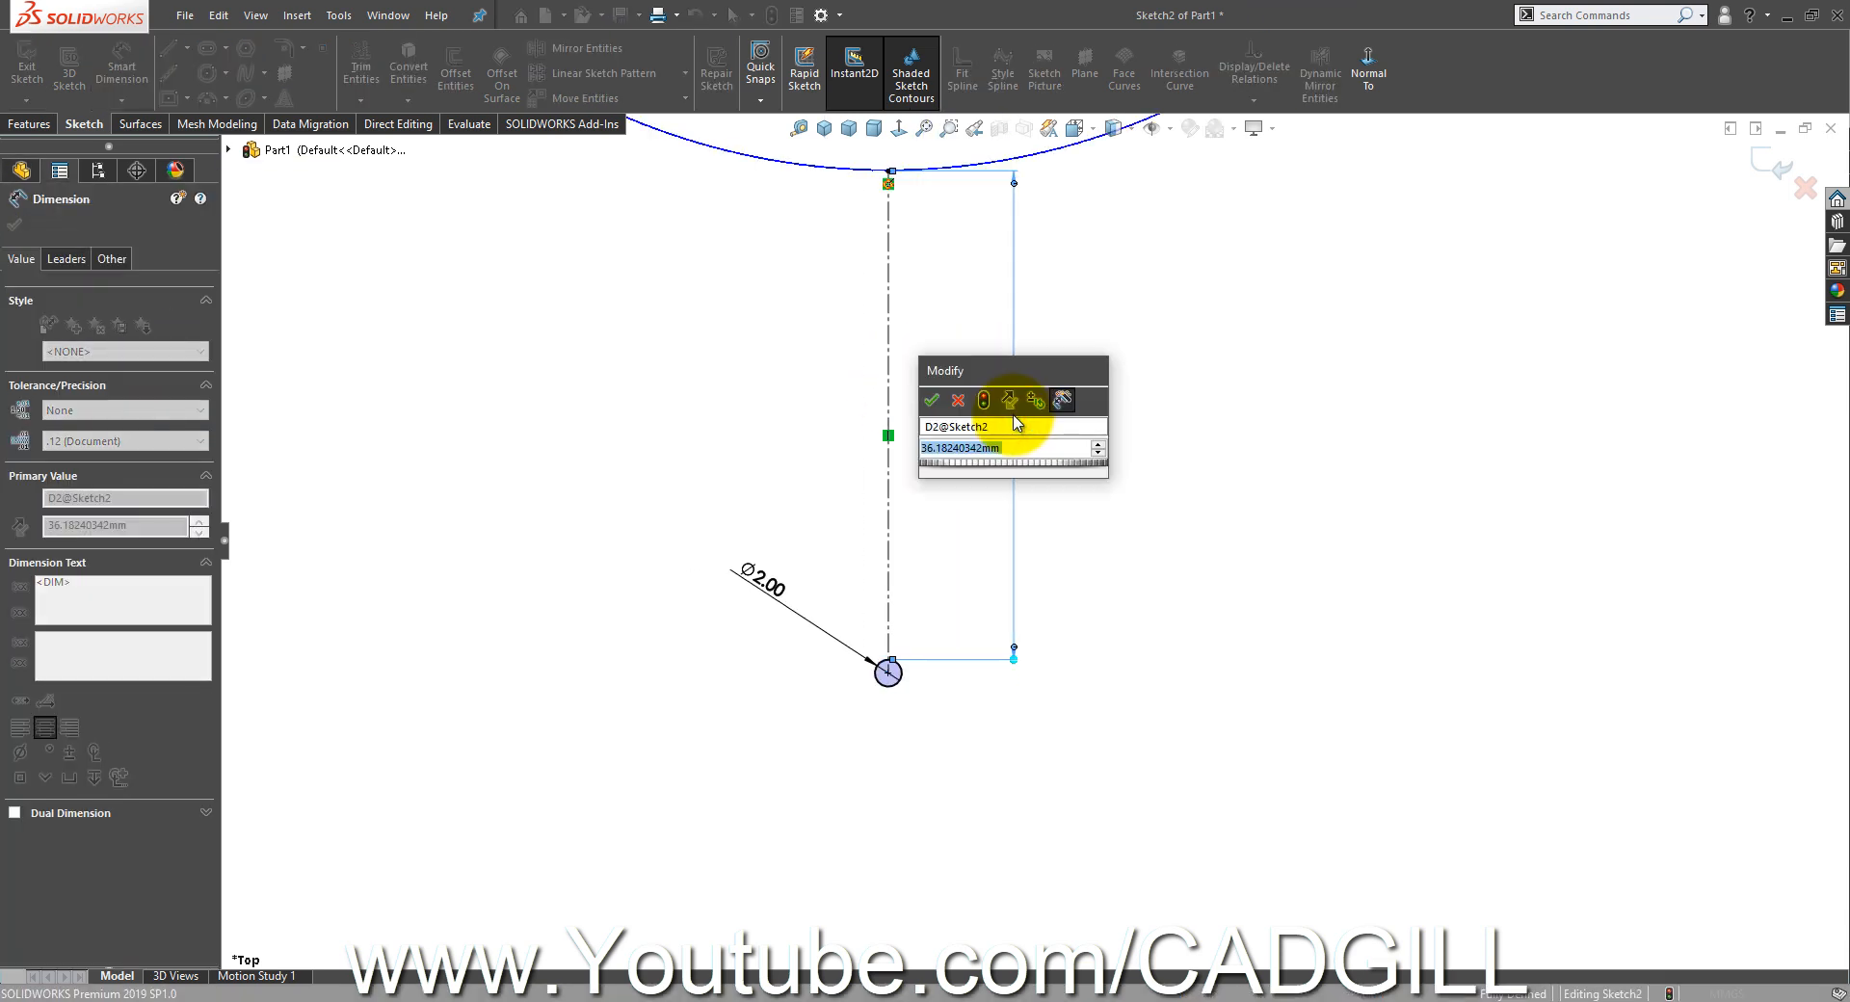
pyautogui.write('5')
pyautogui.press('KP_Enter')
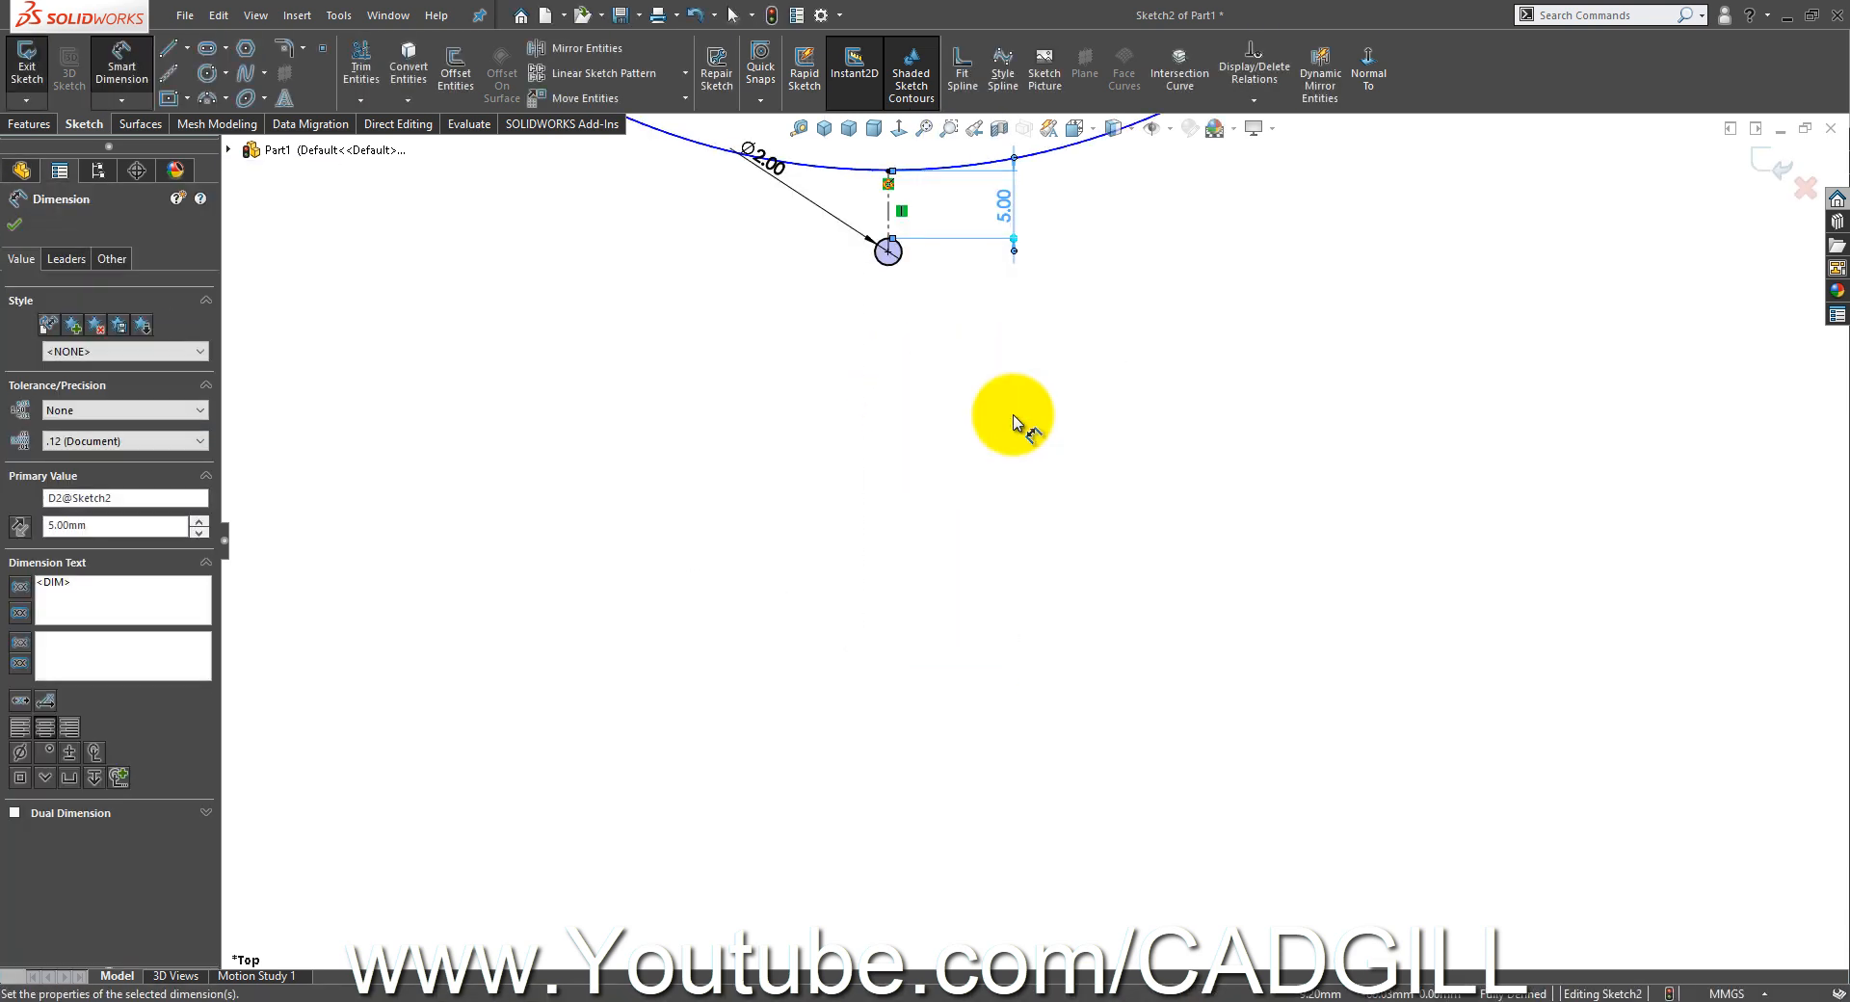
pyautogui.scroll(-5, 979, 235)
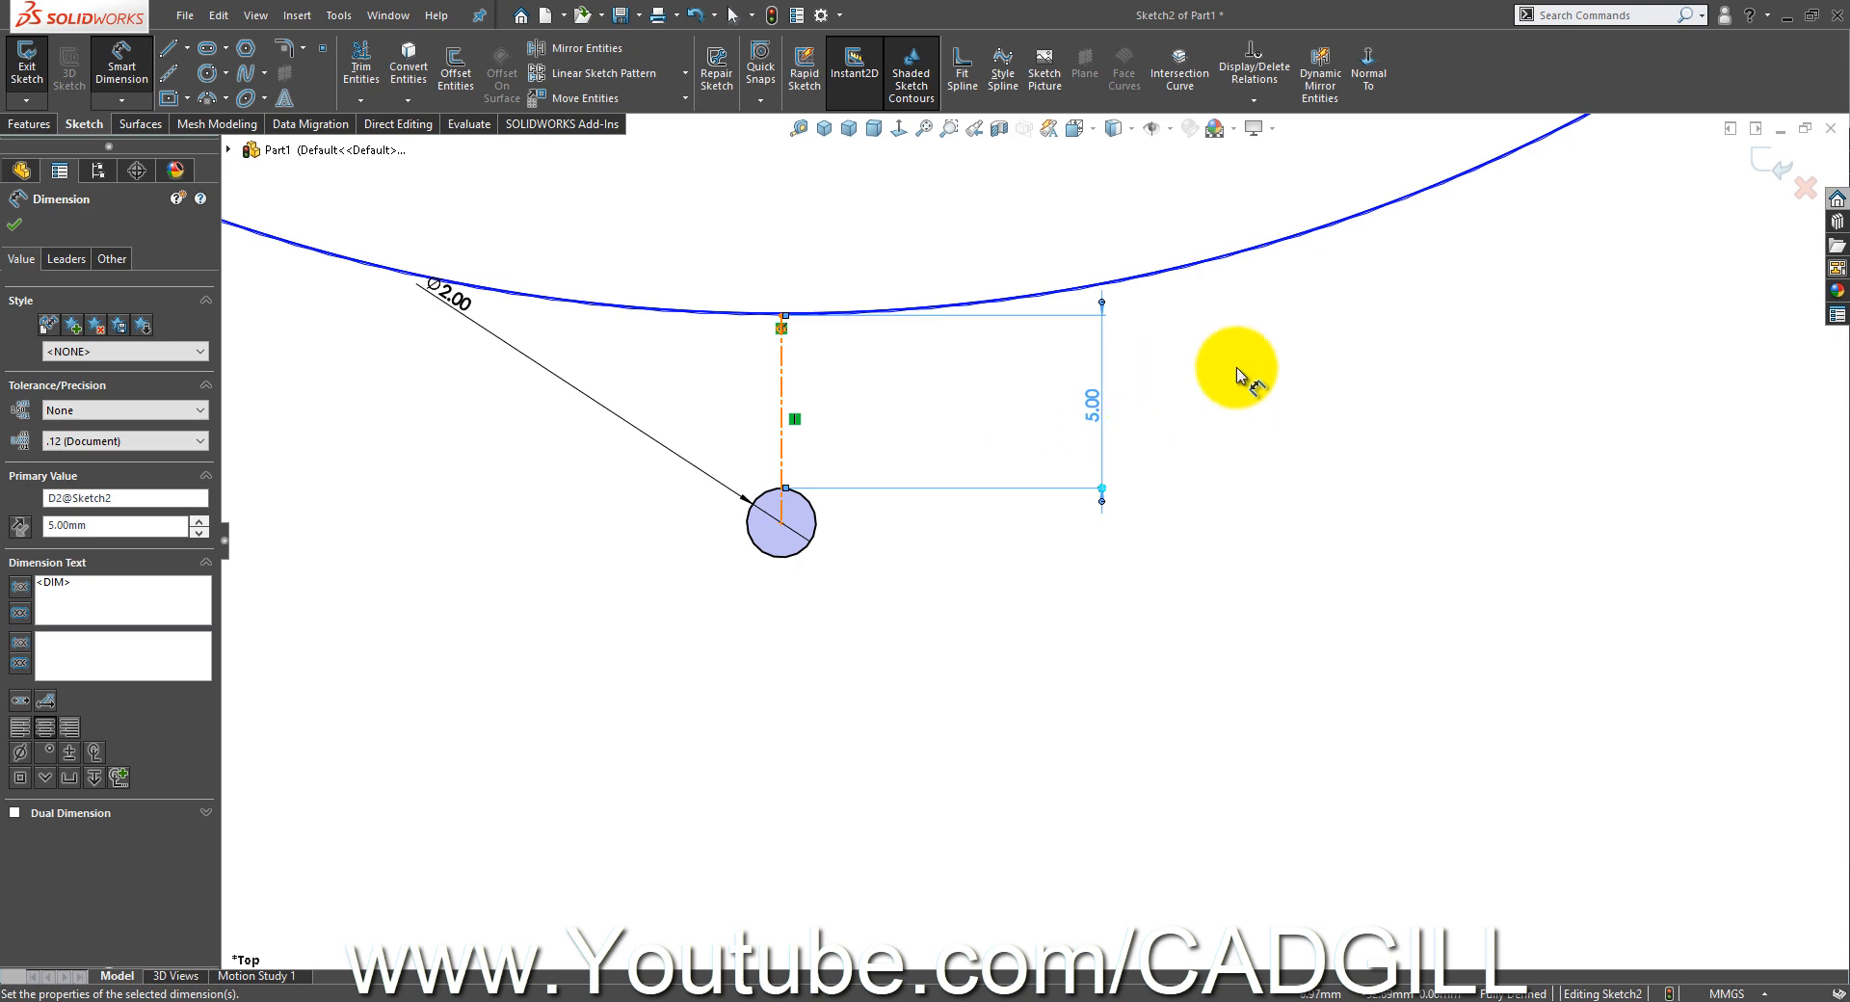
pyautogui.click(1779, 162)
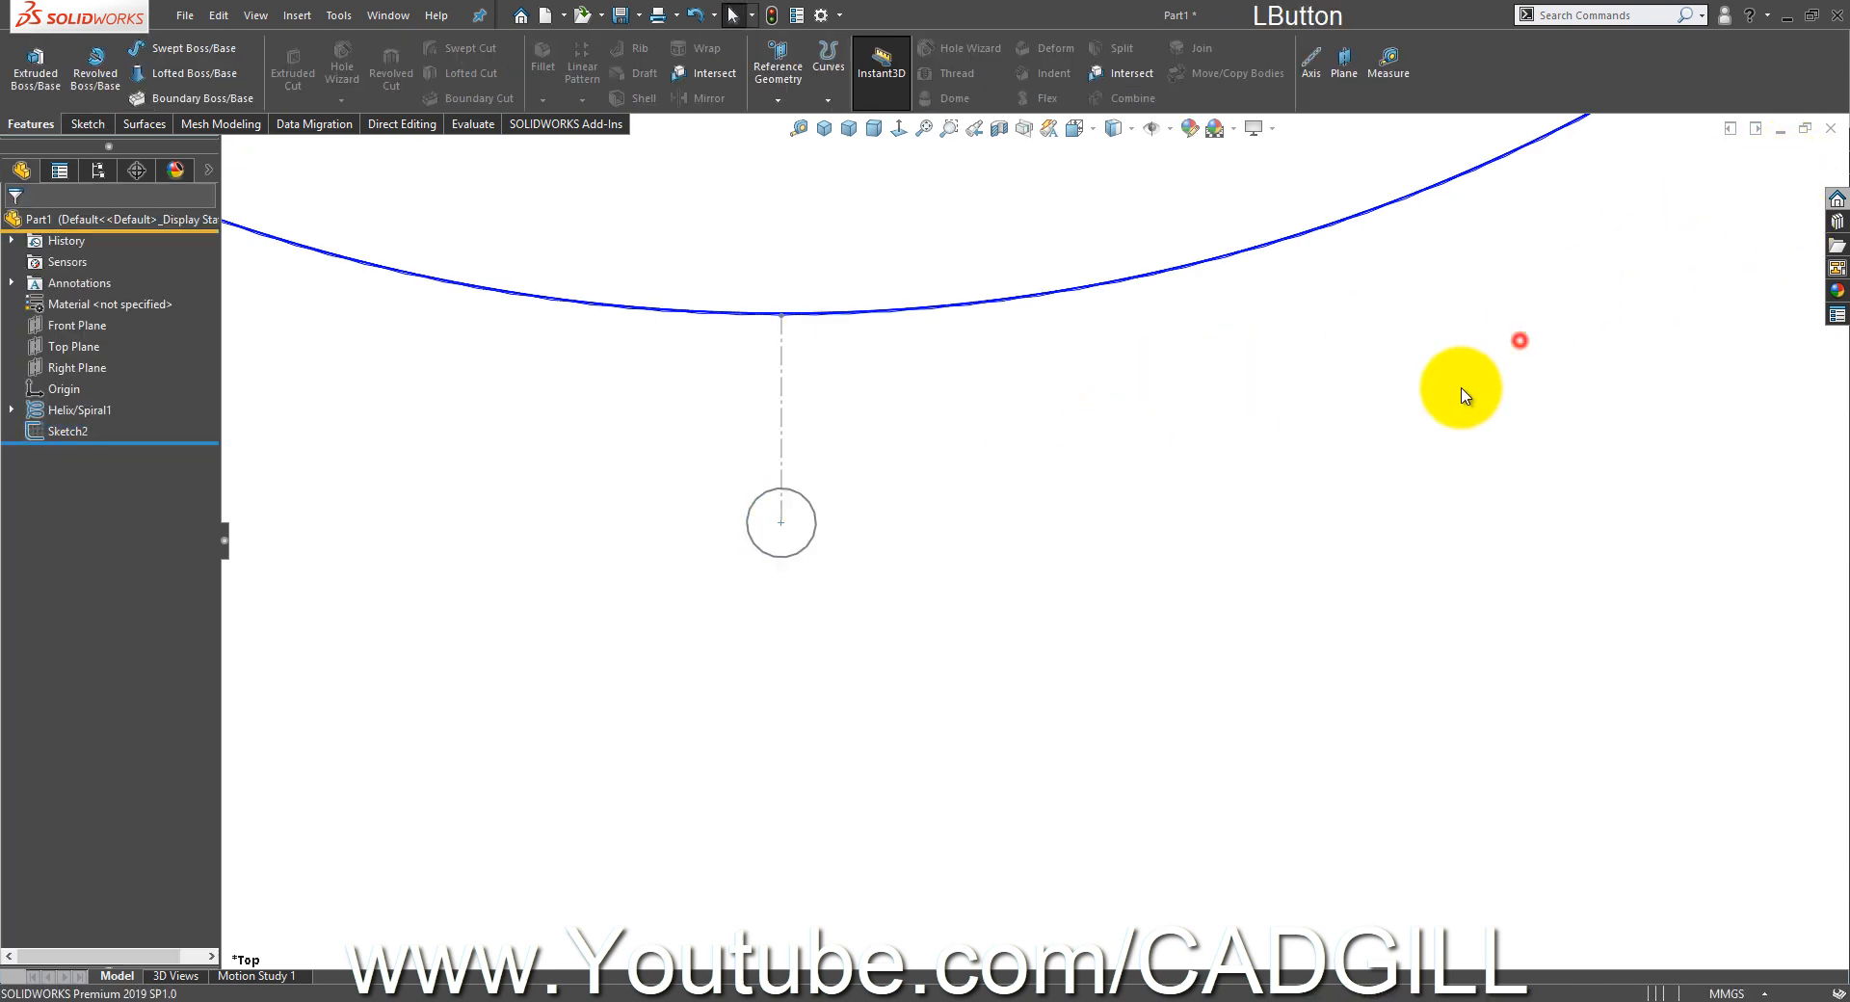
# - Start a boss sweep with the small circle sketch as the profile and the helix as the path
pyautogui.scroll(7, 1291, 468)
pyautogui.moveTo(1292, 469); pyautogui.dragTo(1289, 349, button='middle')
pyautogui.scroll(5, 1247, 508)
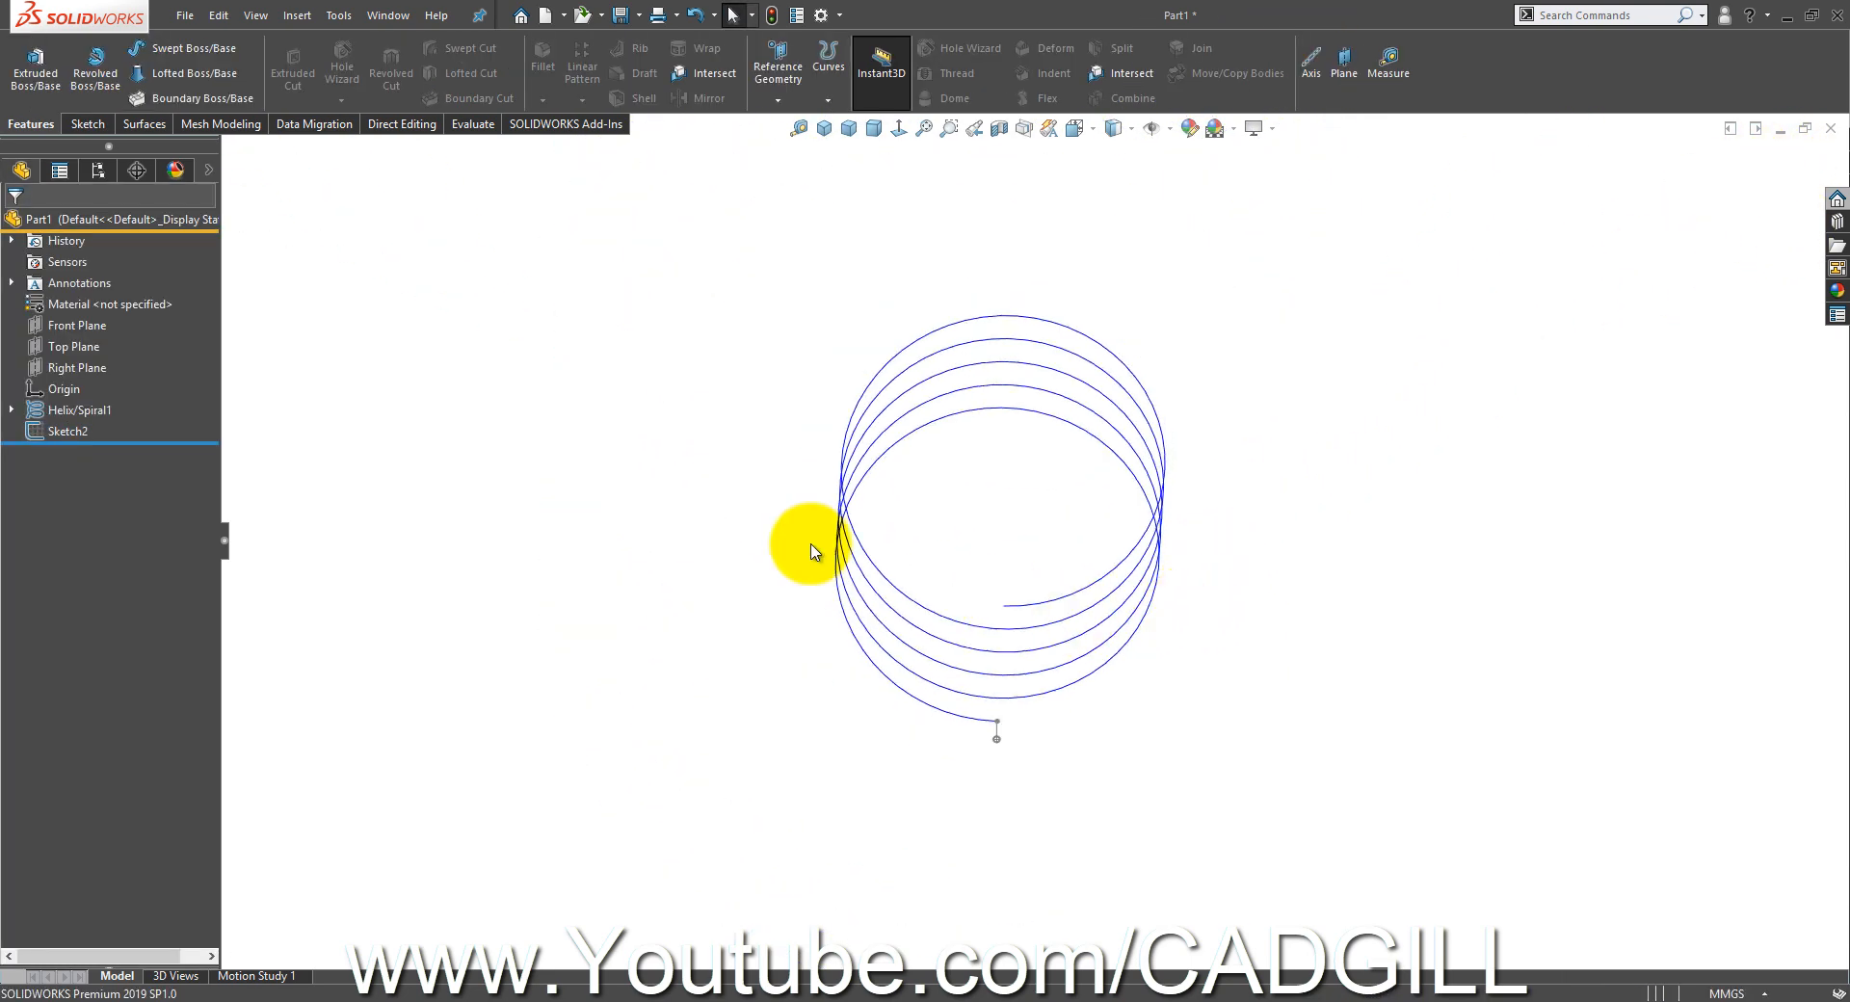
pyautogui.click(186, 56)
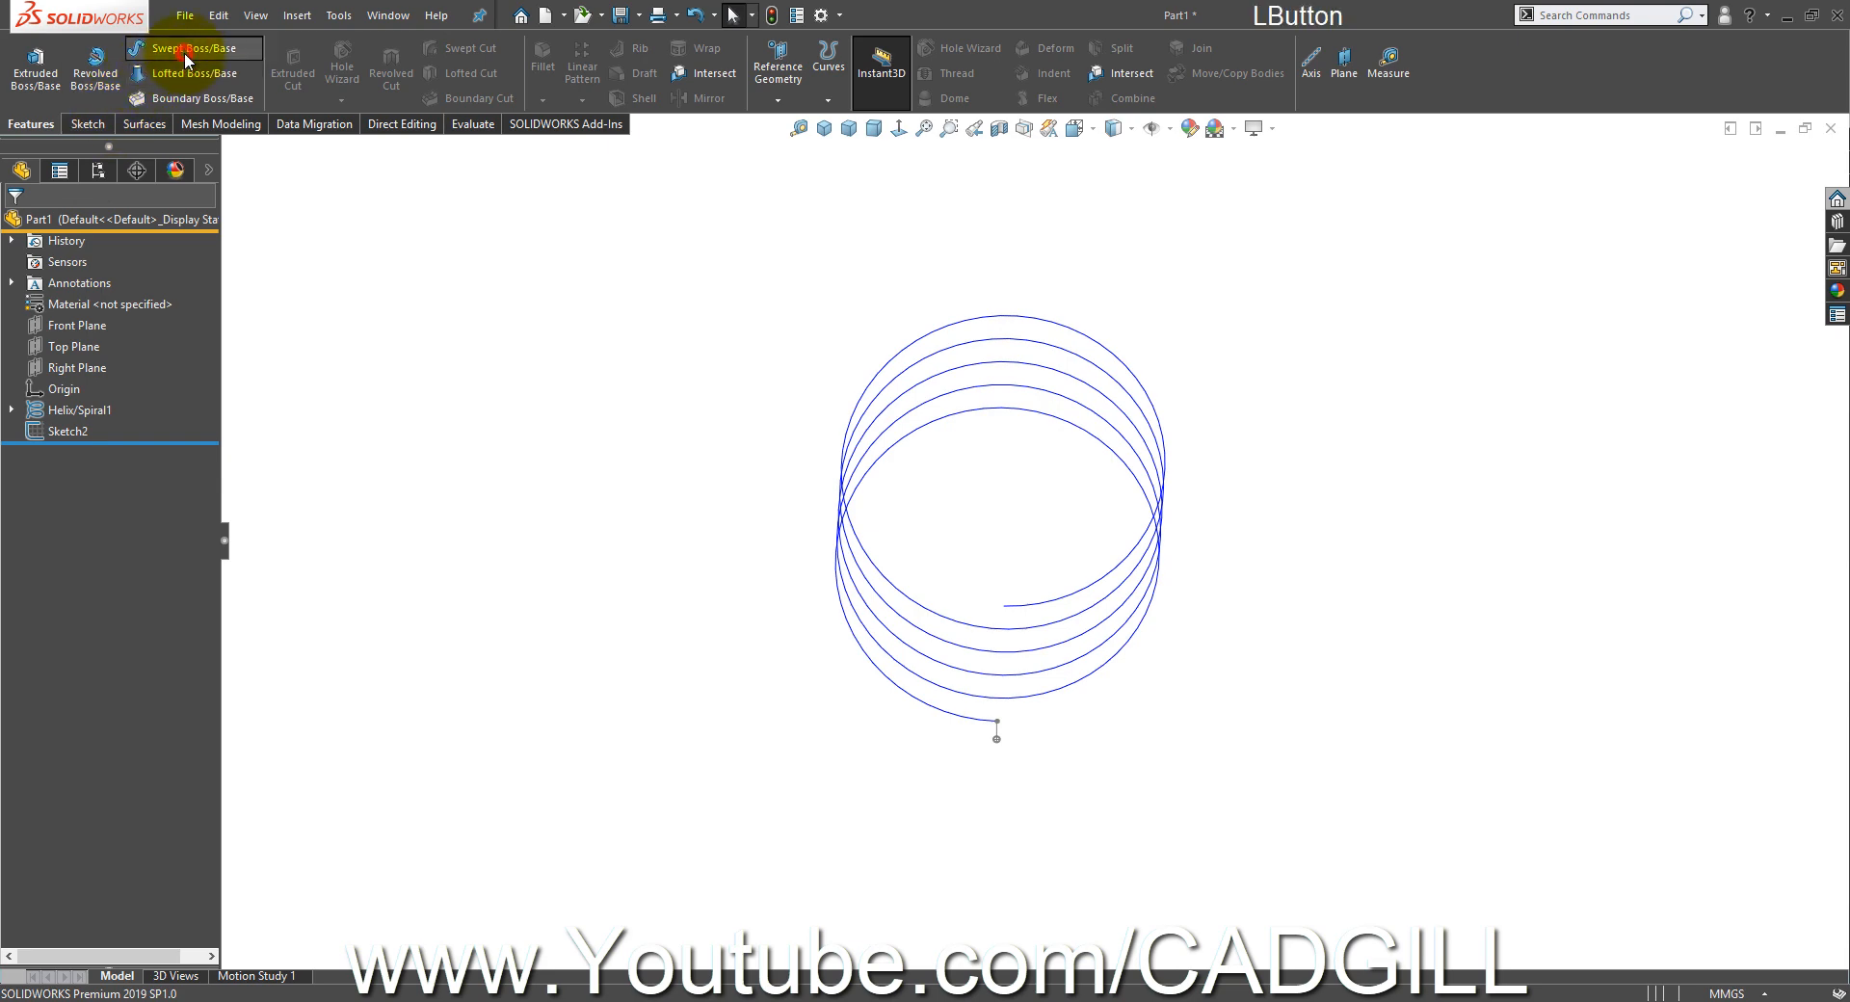
pyautogui.scroll(-2, 732, 642)
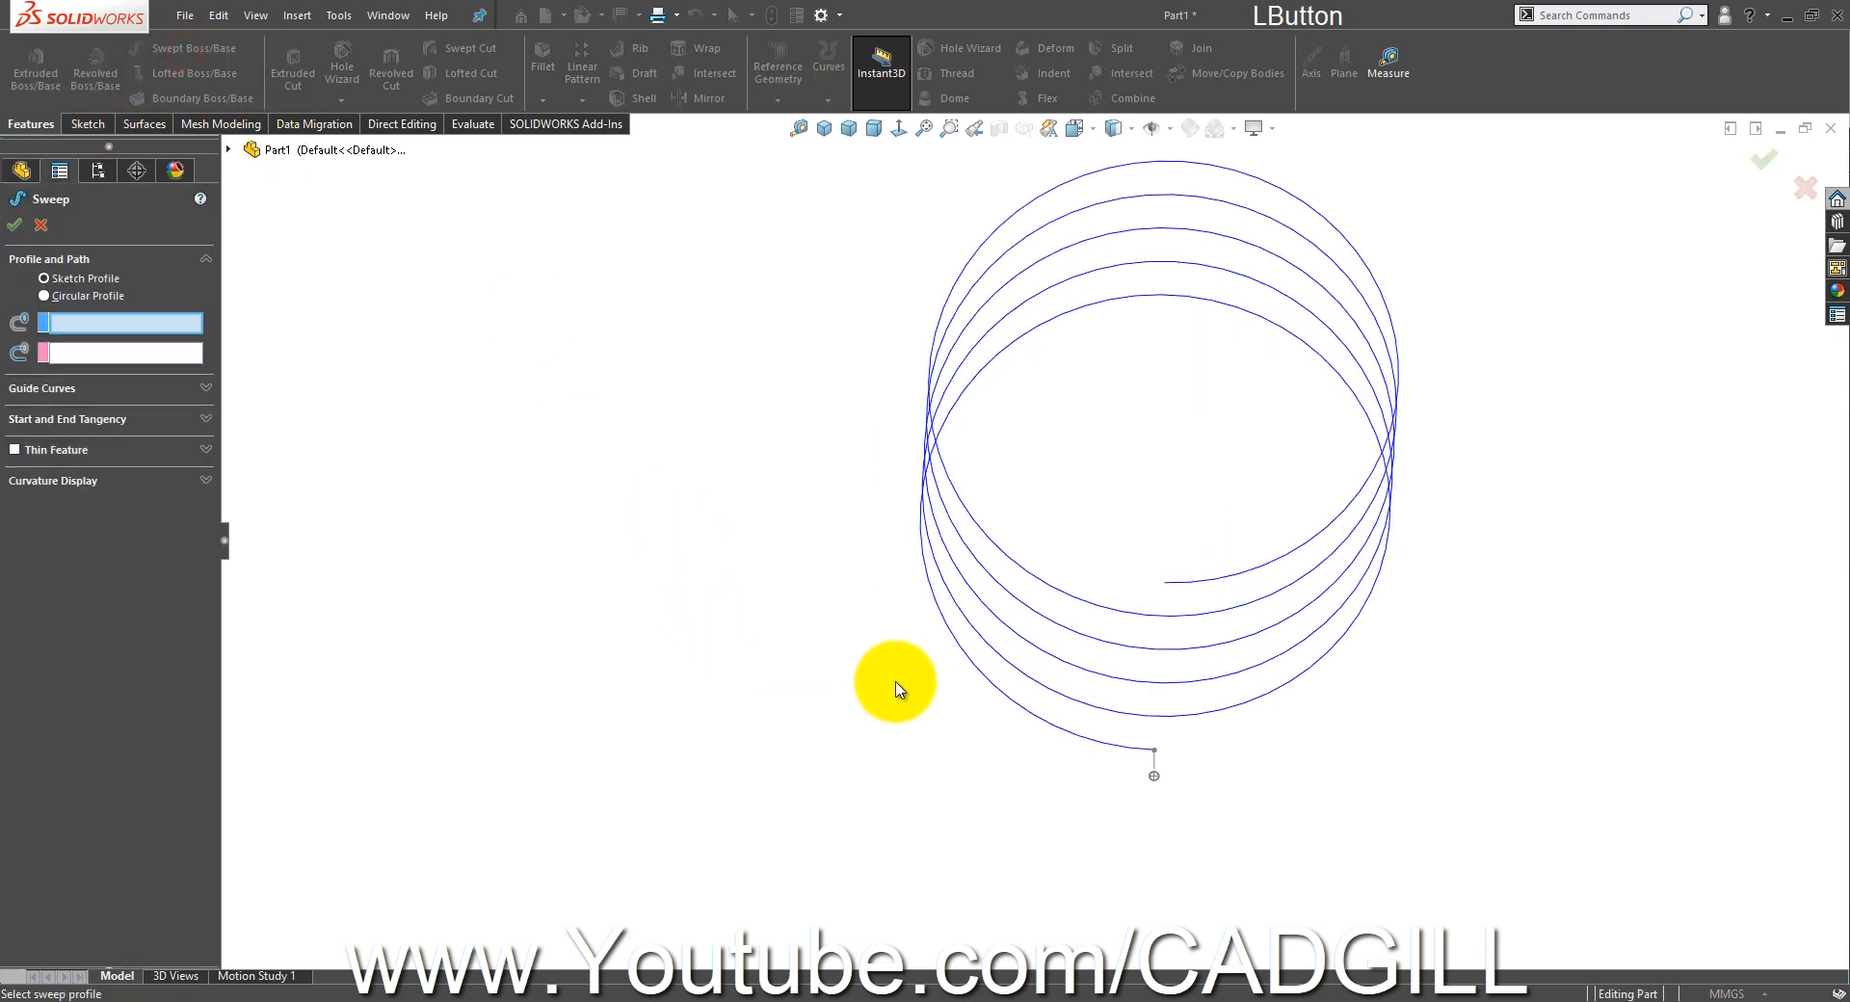
pyautogui.click(1154, 777)
pyautogui.scroll(-3, 1158, 761)
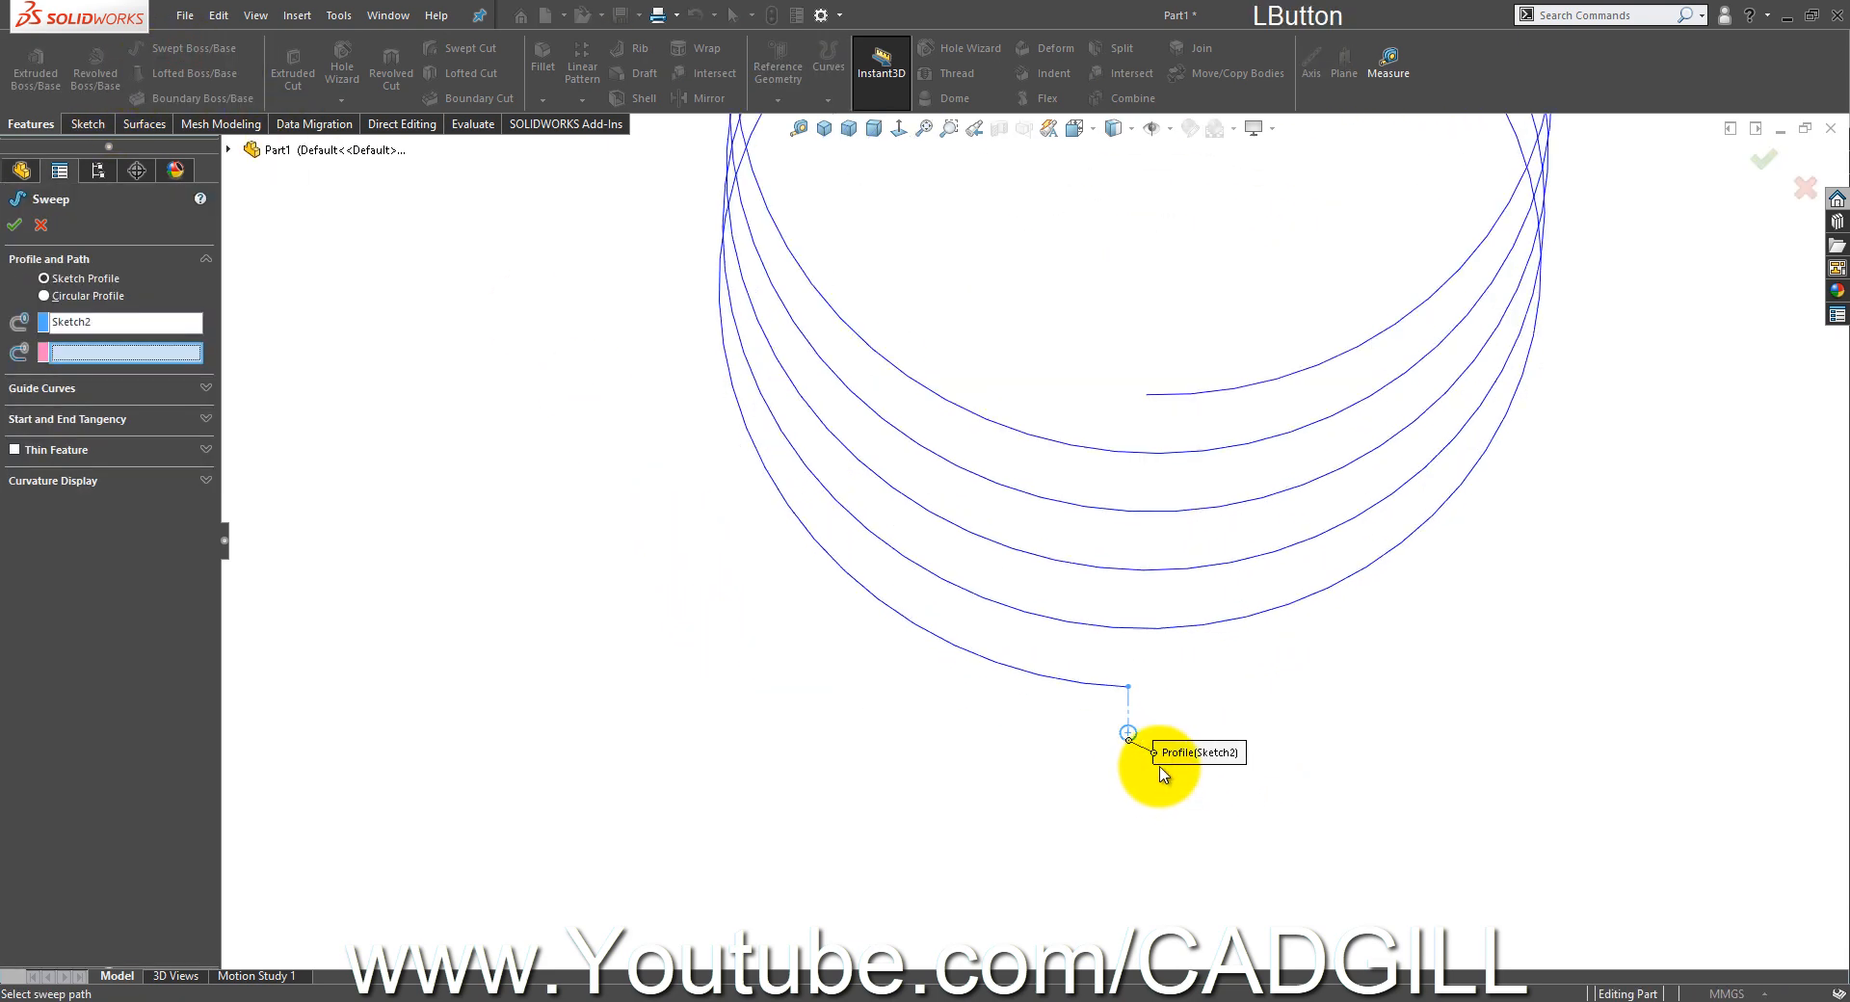
pyautogui.click(1069, 685)
# - Set the sweep's profile twist to Specify Twist Value, controlled in revolutions
pyautogui.click(111, 426)
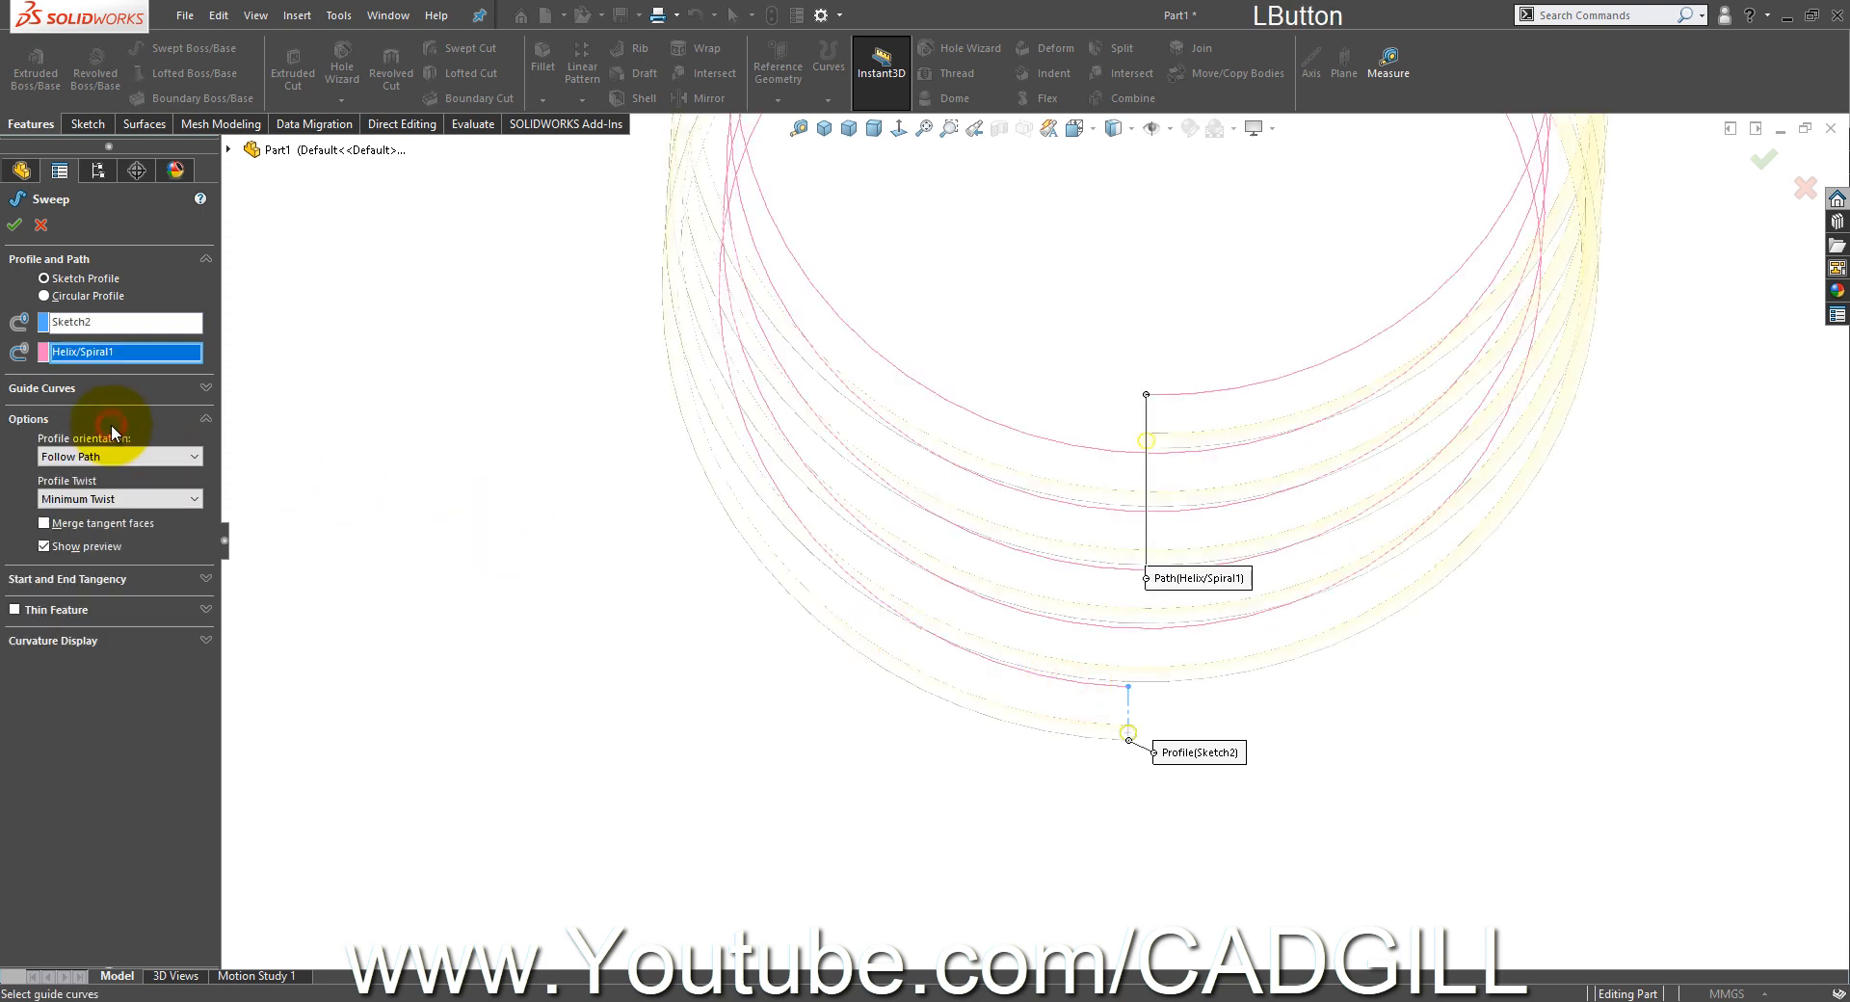
pyautogui.click(154, 509)
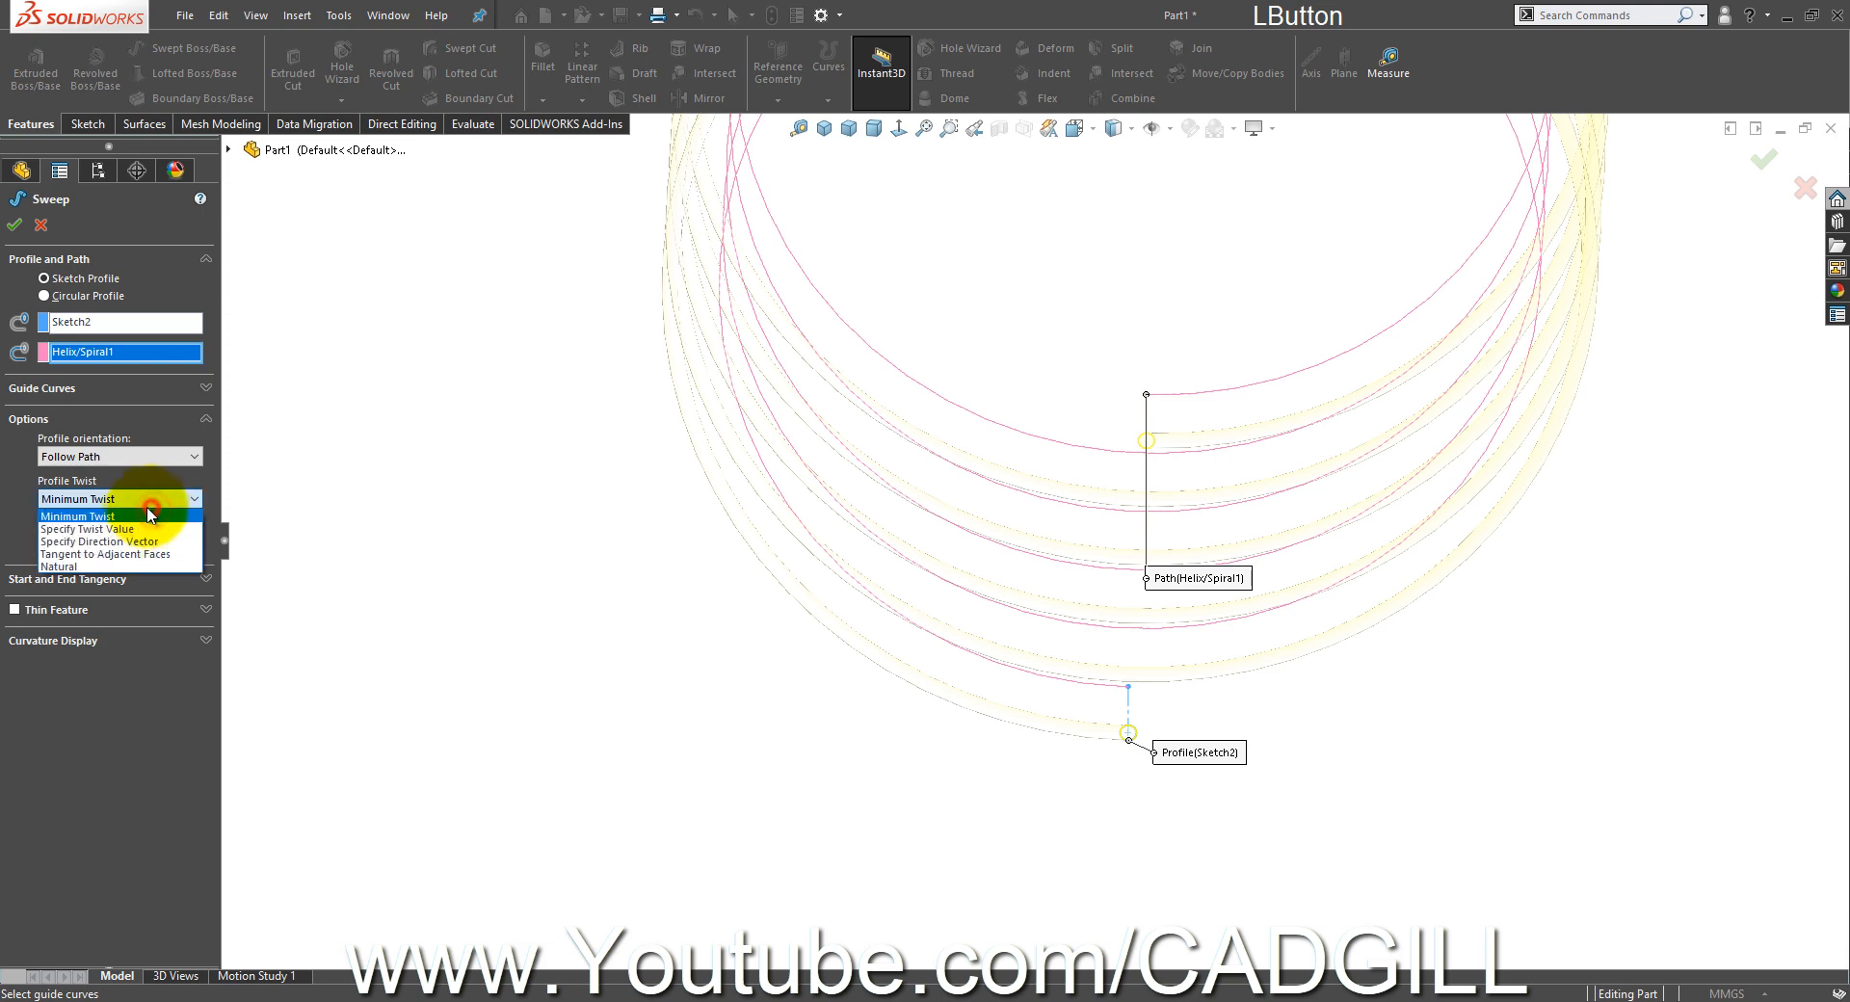
pyautogui.click(130, 535)
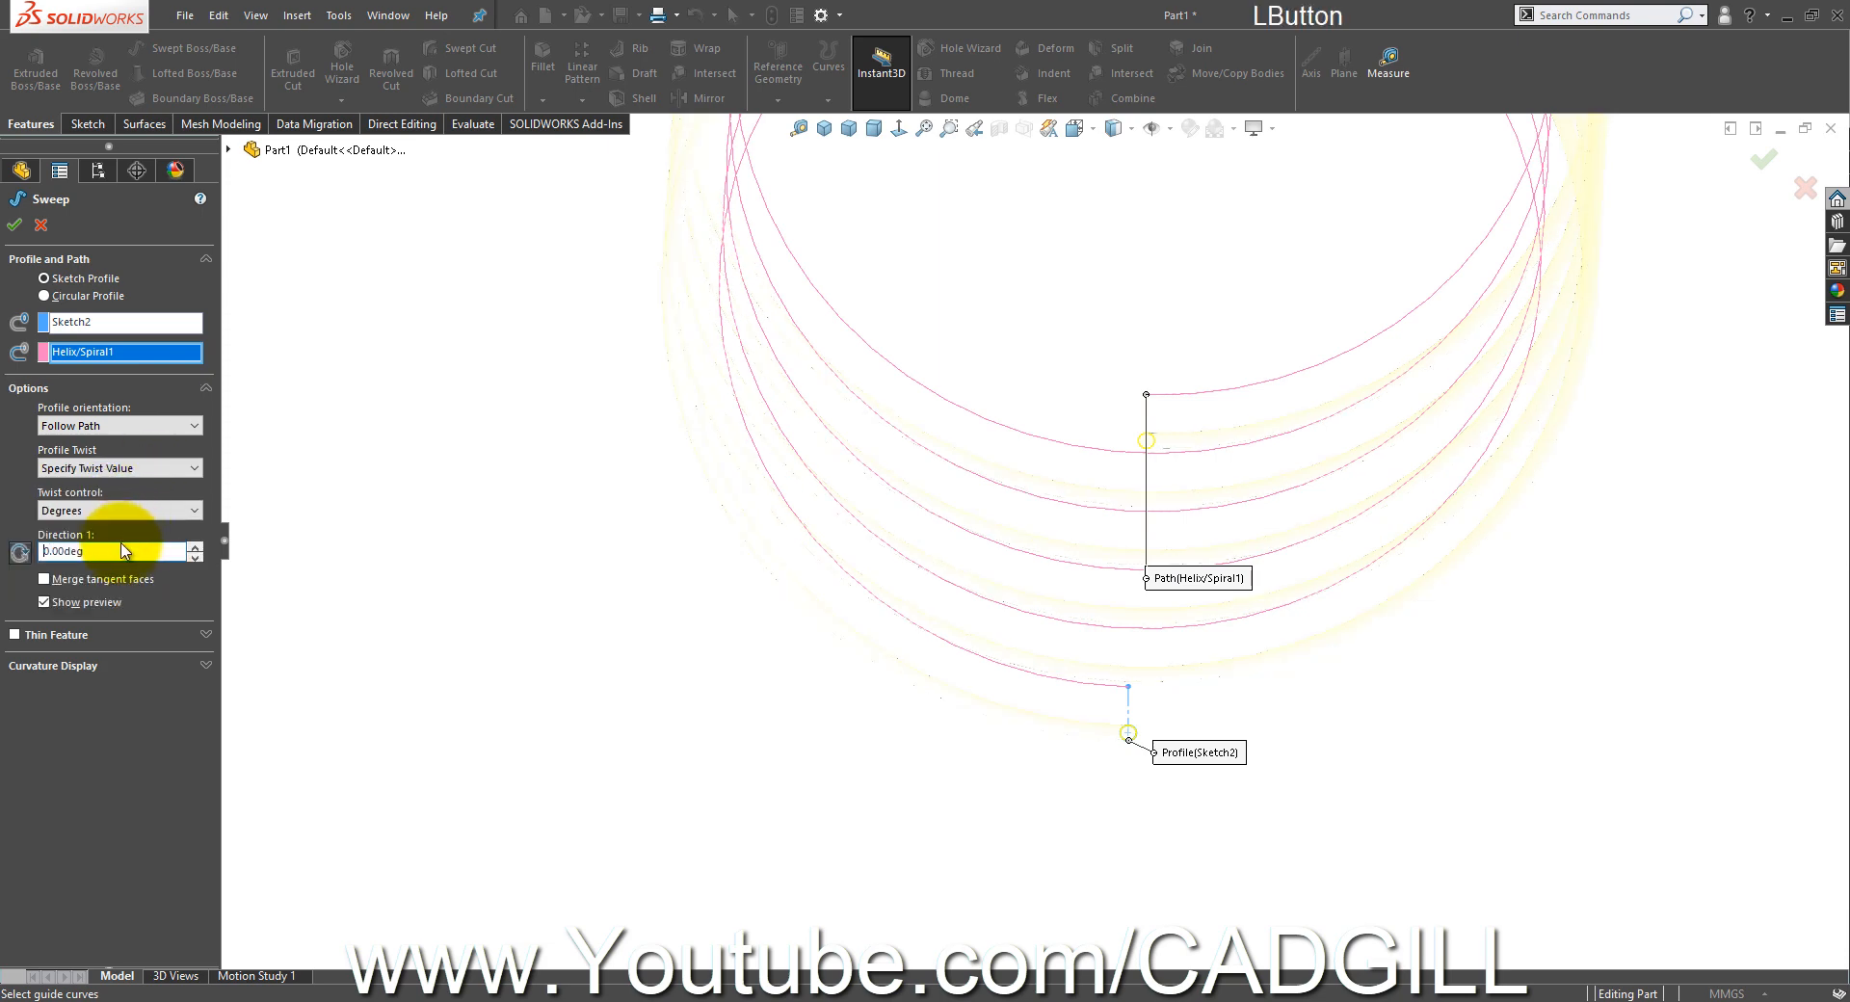
pyautogui.click(121, 510)
pyautogui.click(114, 552)
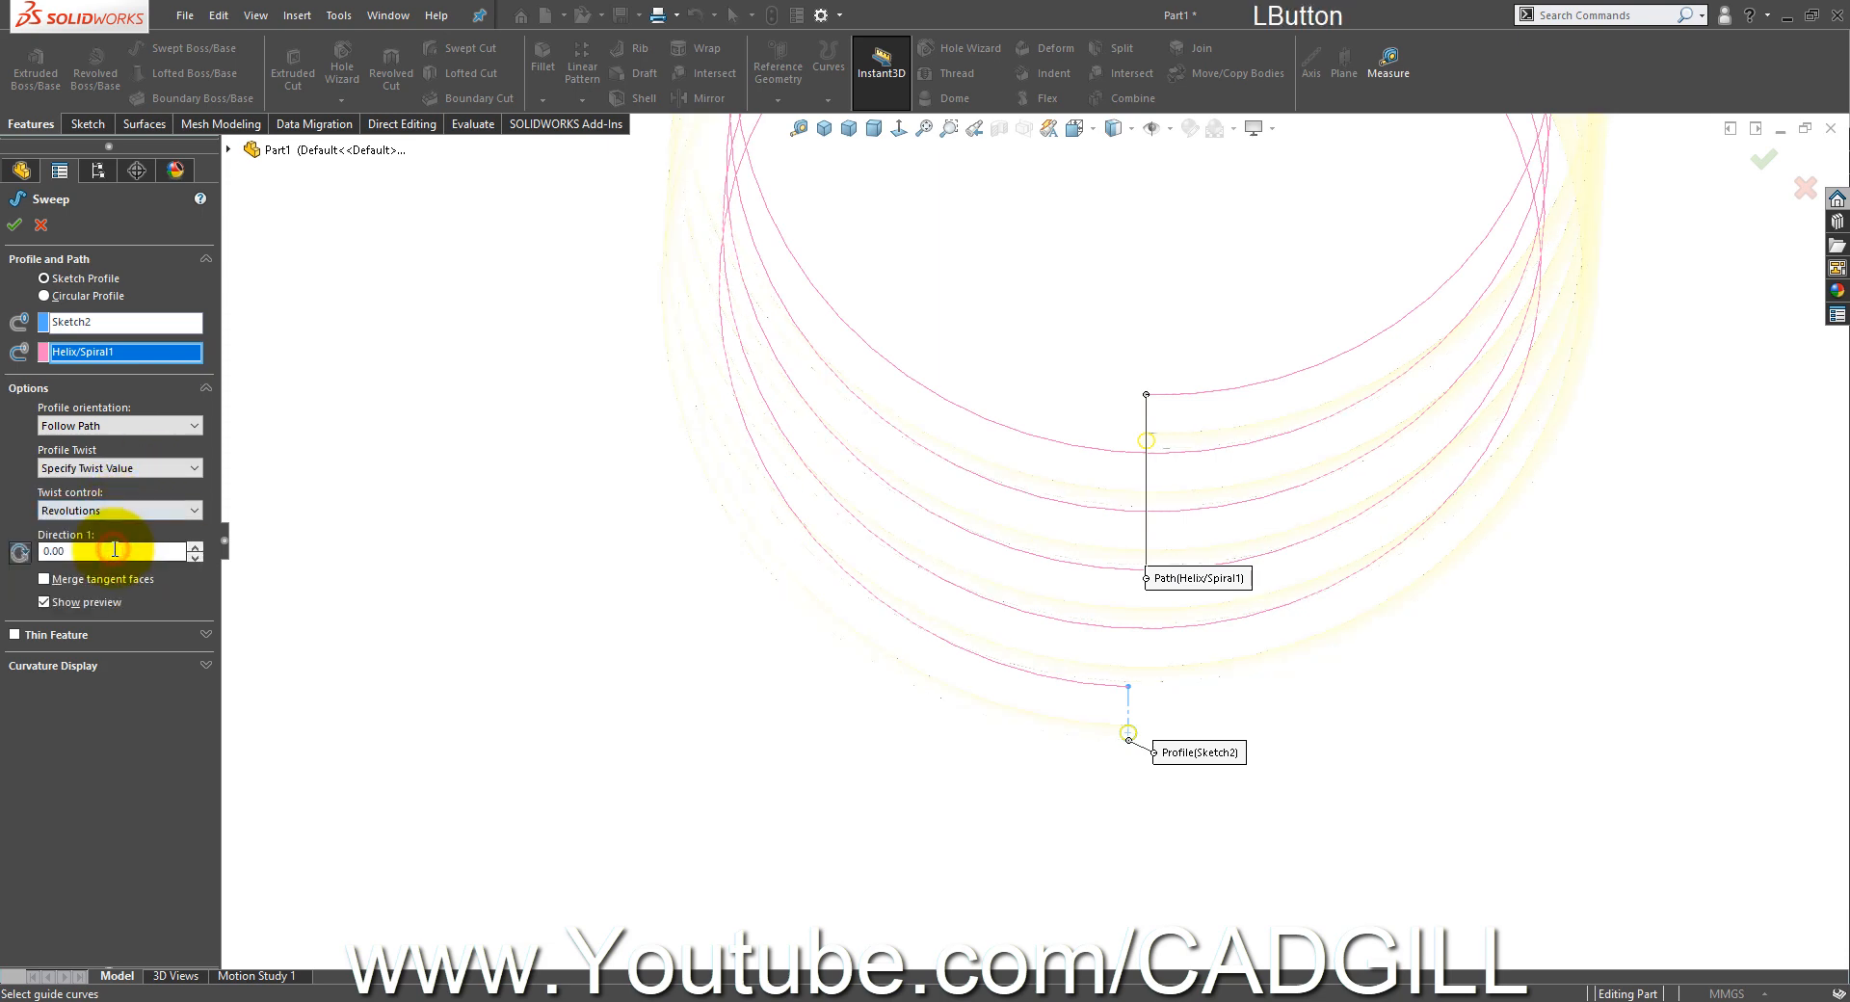
# - Set the sweep's twist to 100 revolutions in direction 1 and create the sweep
pyautogui.click(114, 549)
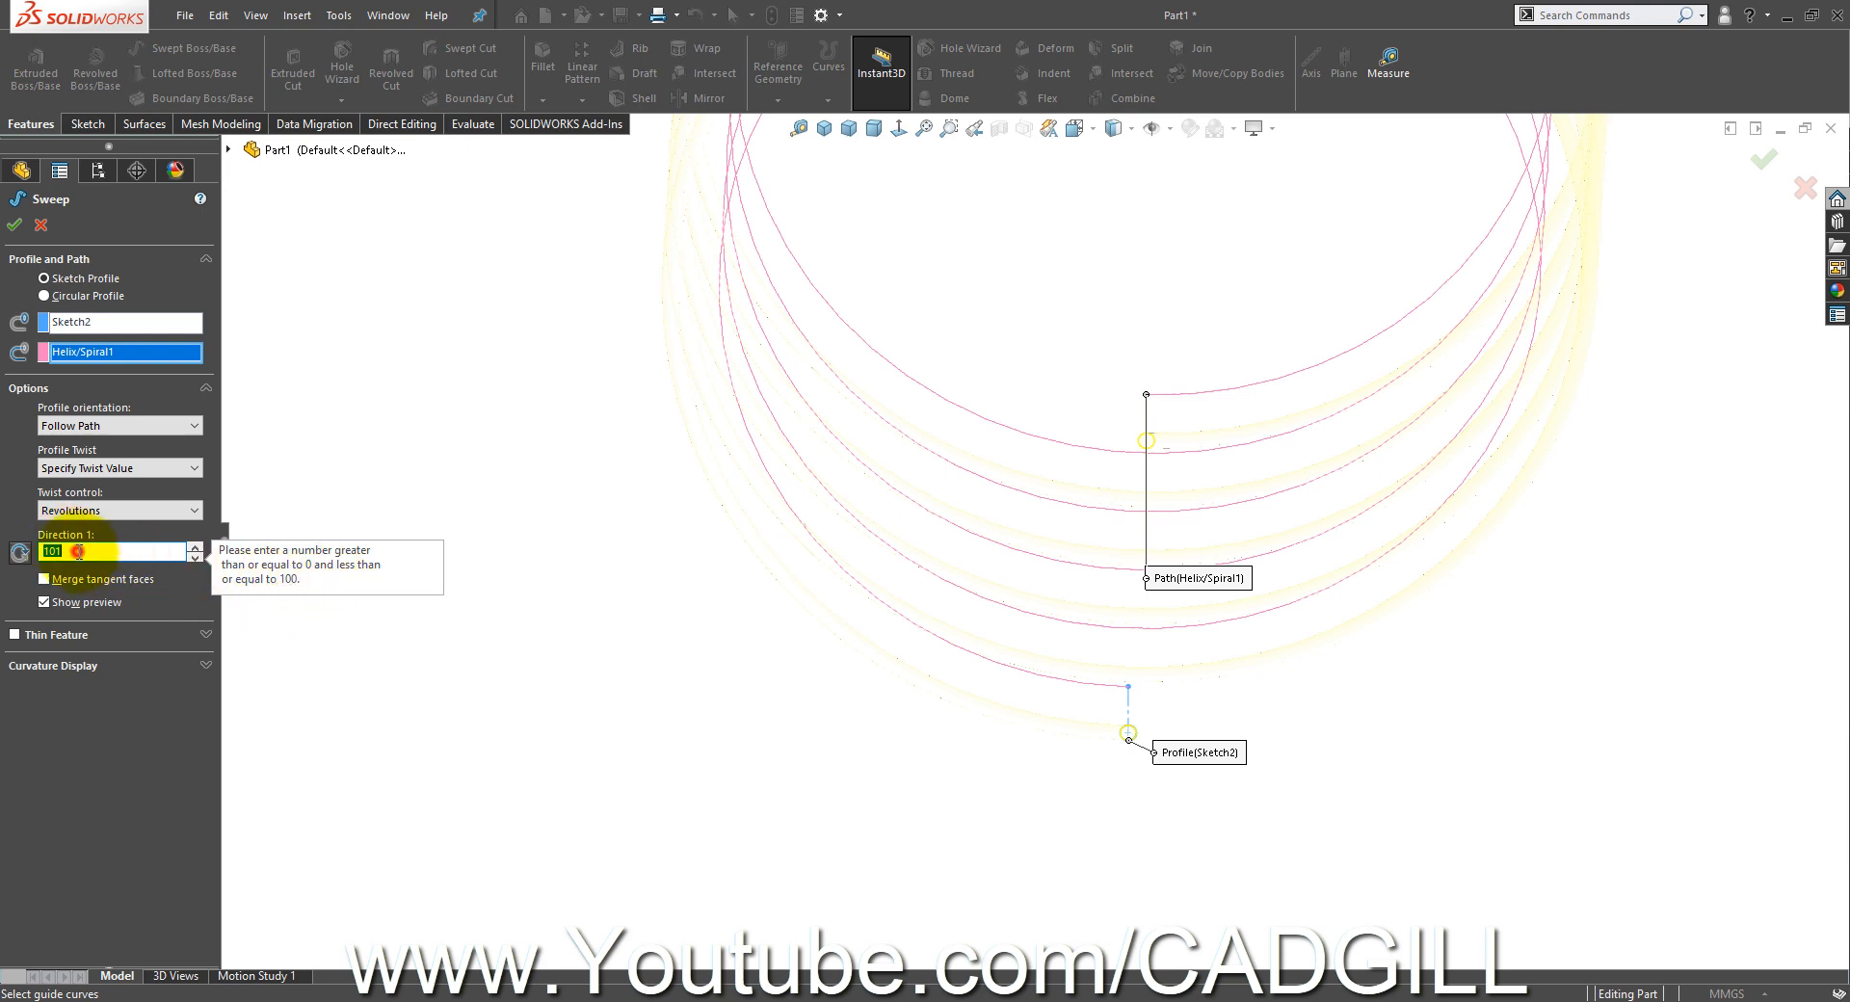
pyautogui.click(77, 551)
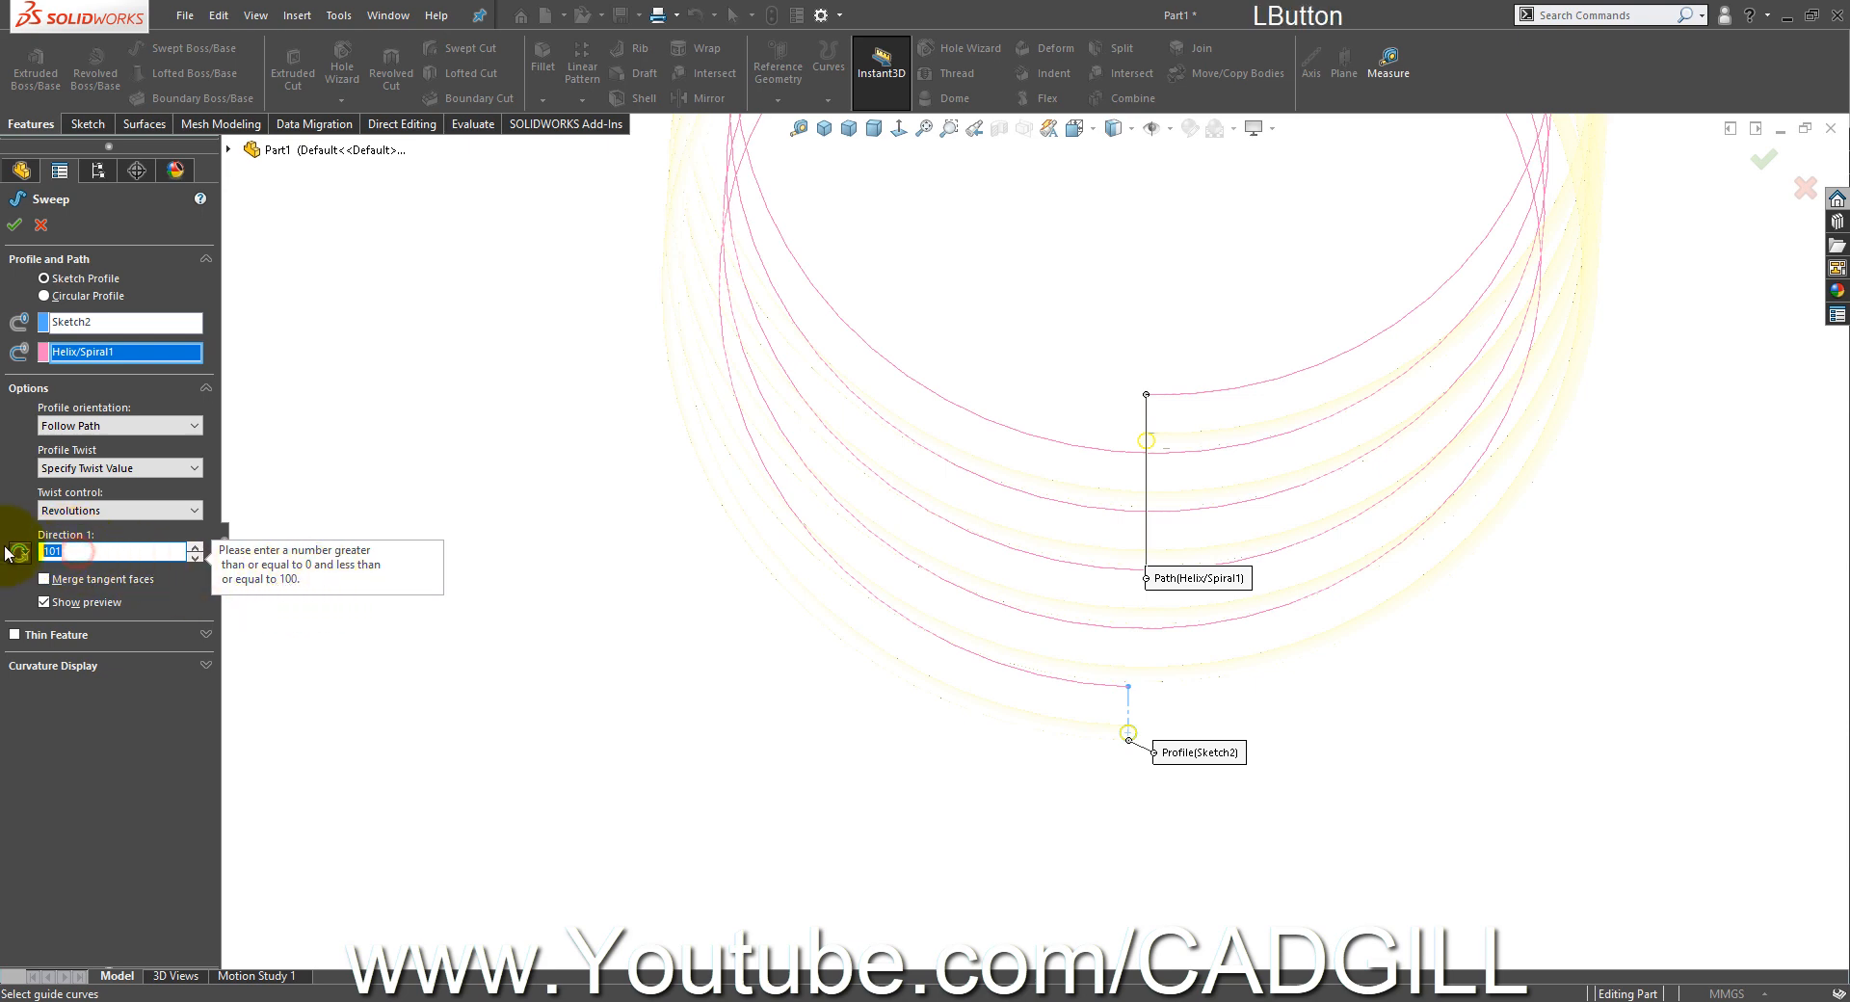
pyautogui.click(194, 559)
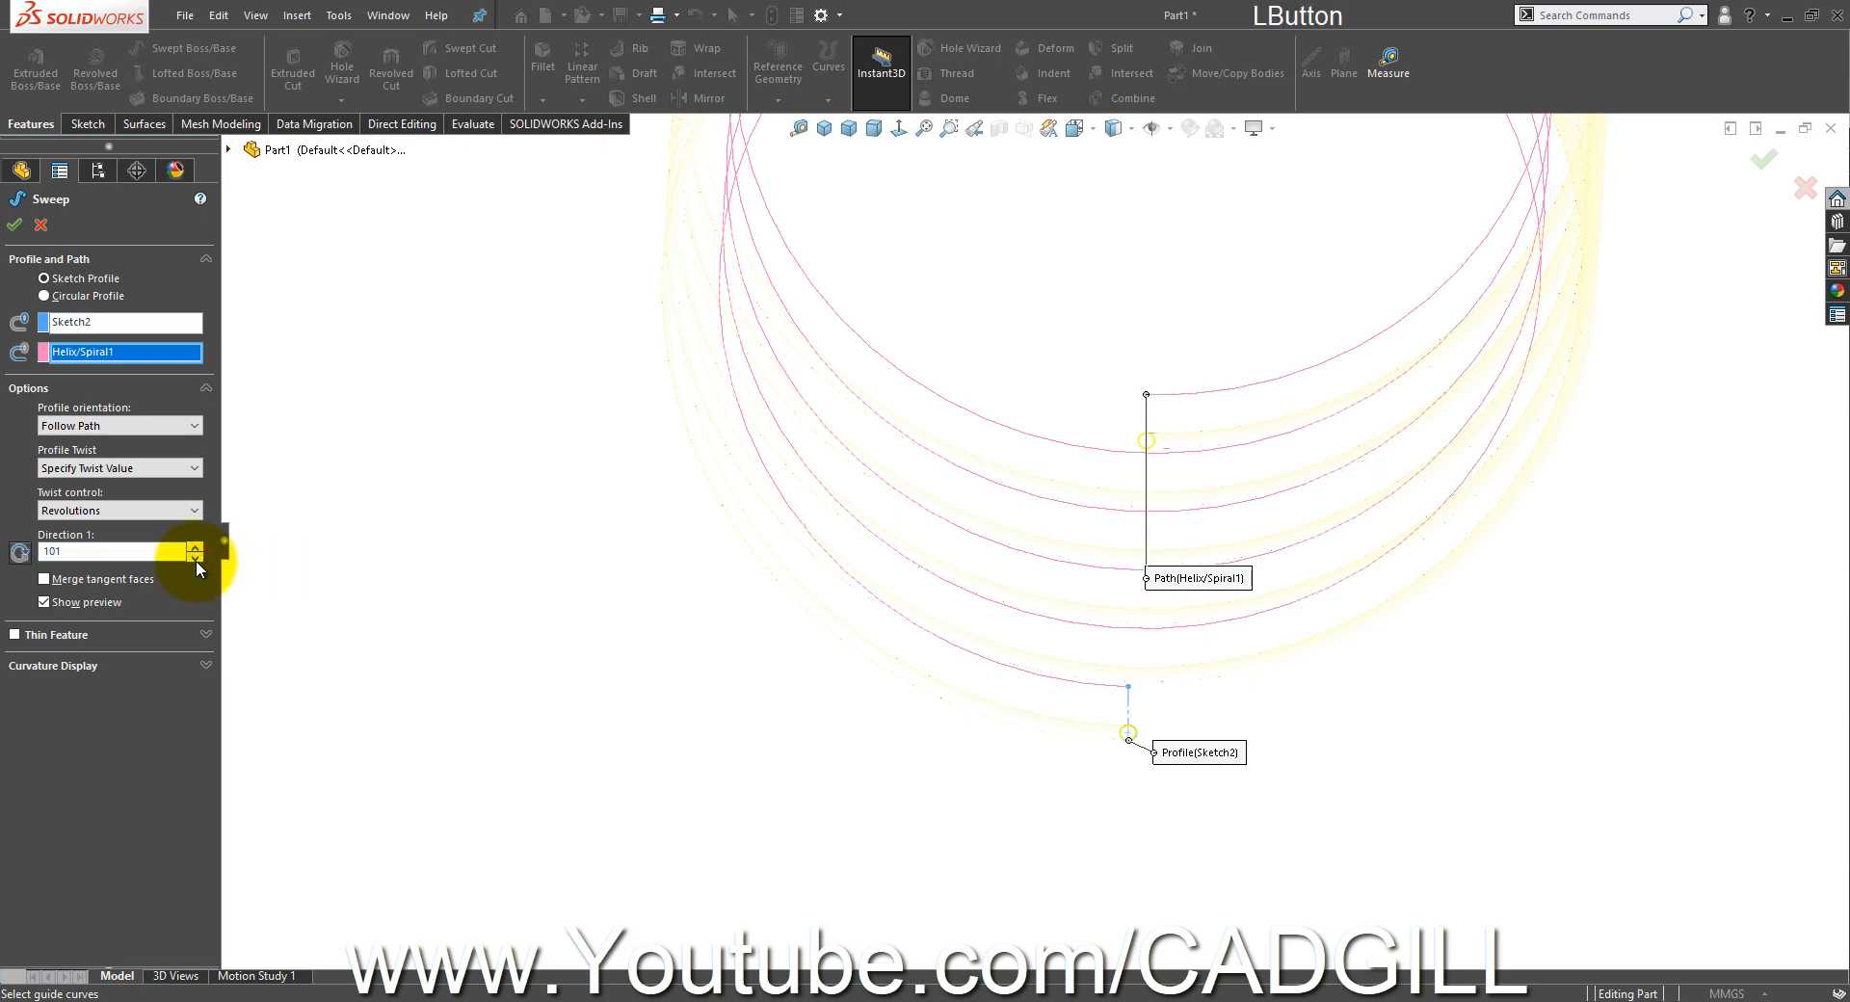
pyautogui.click(195, 559)
pyautogui.click(122, 550)
pyautogui.doubleClick(123, 550)
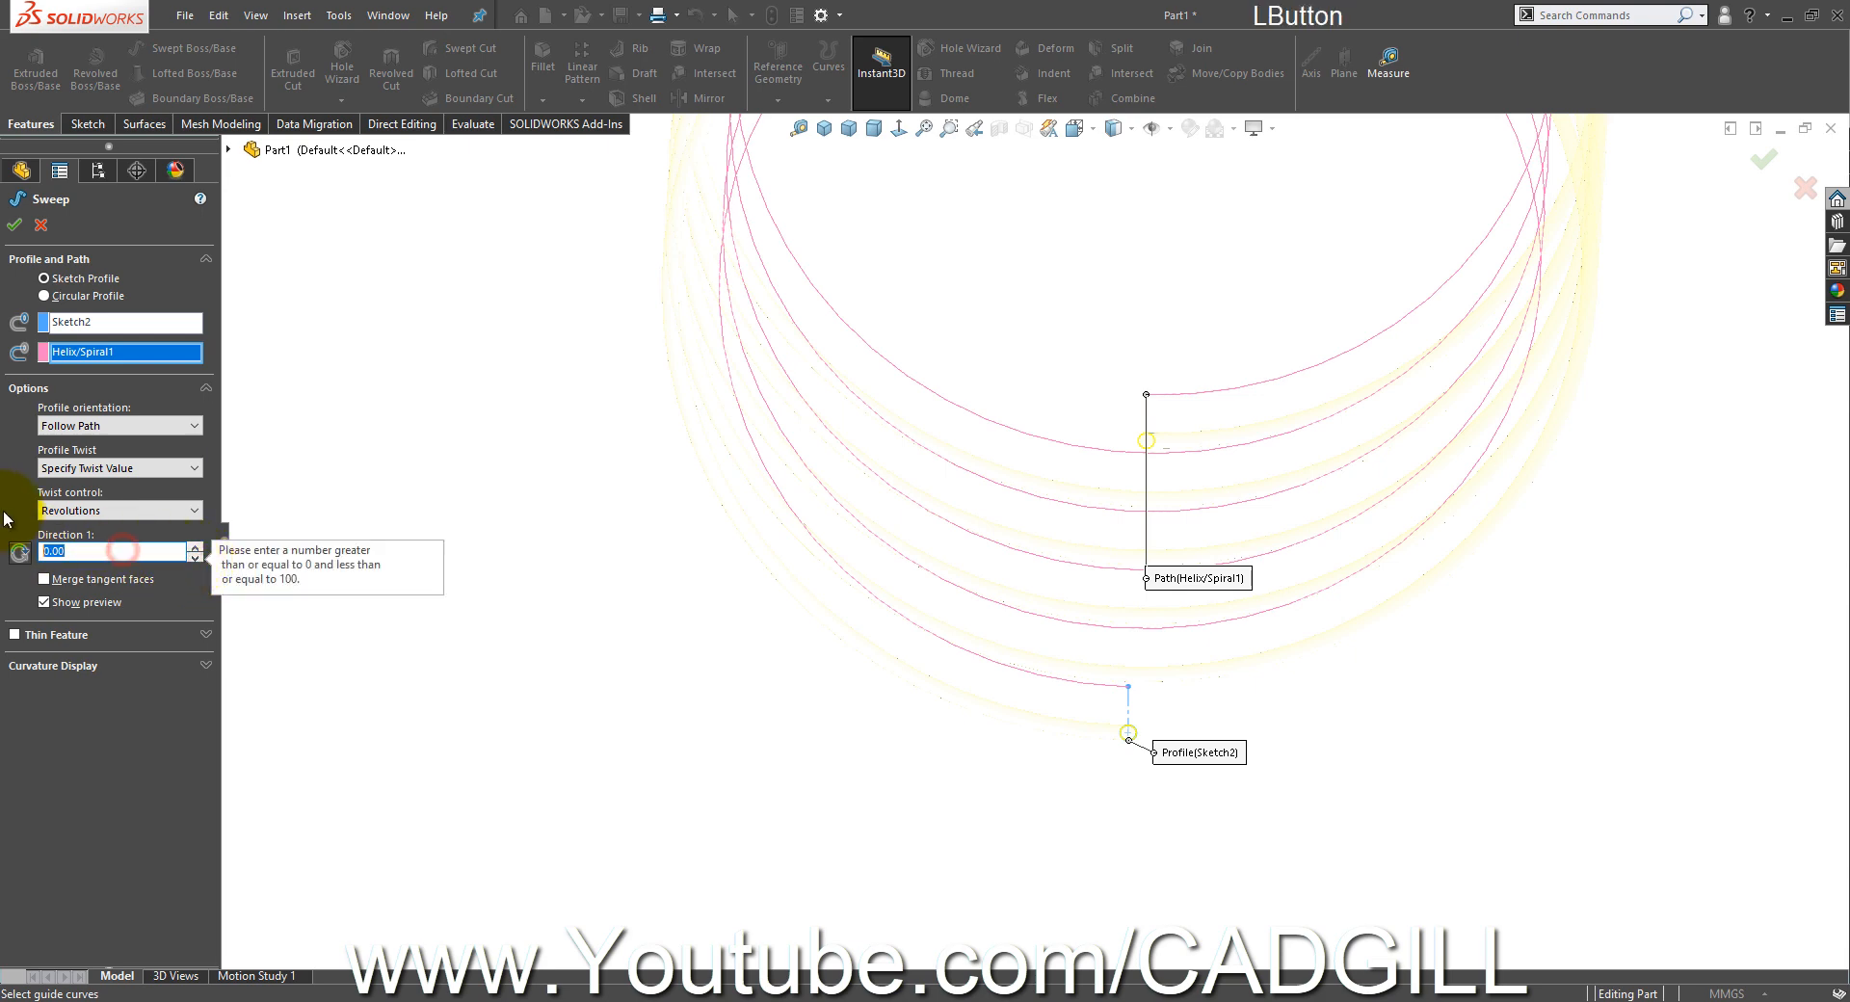
pyautogui.press('Return')
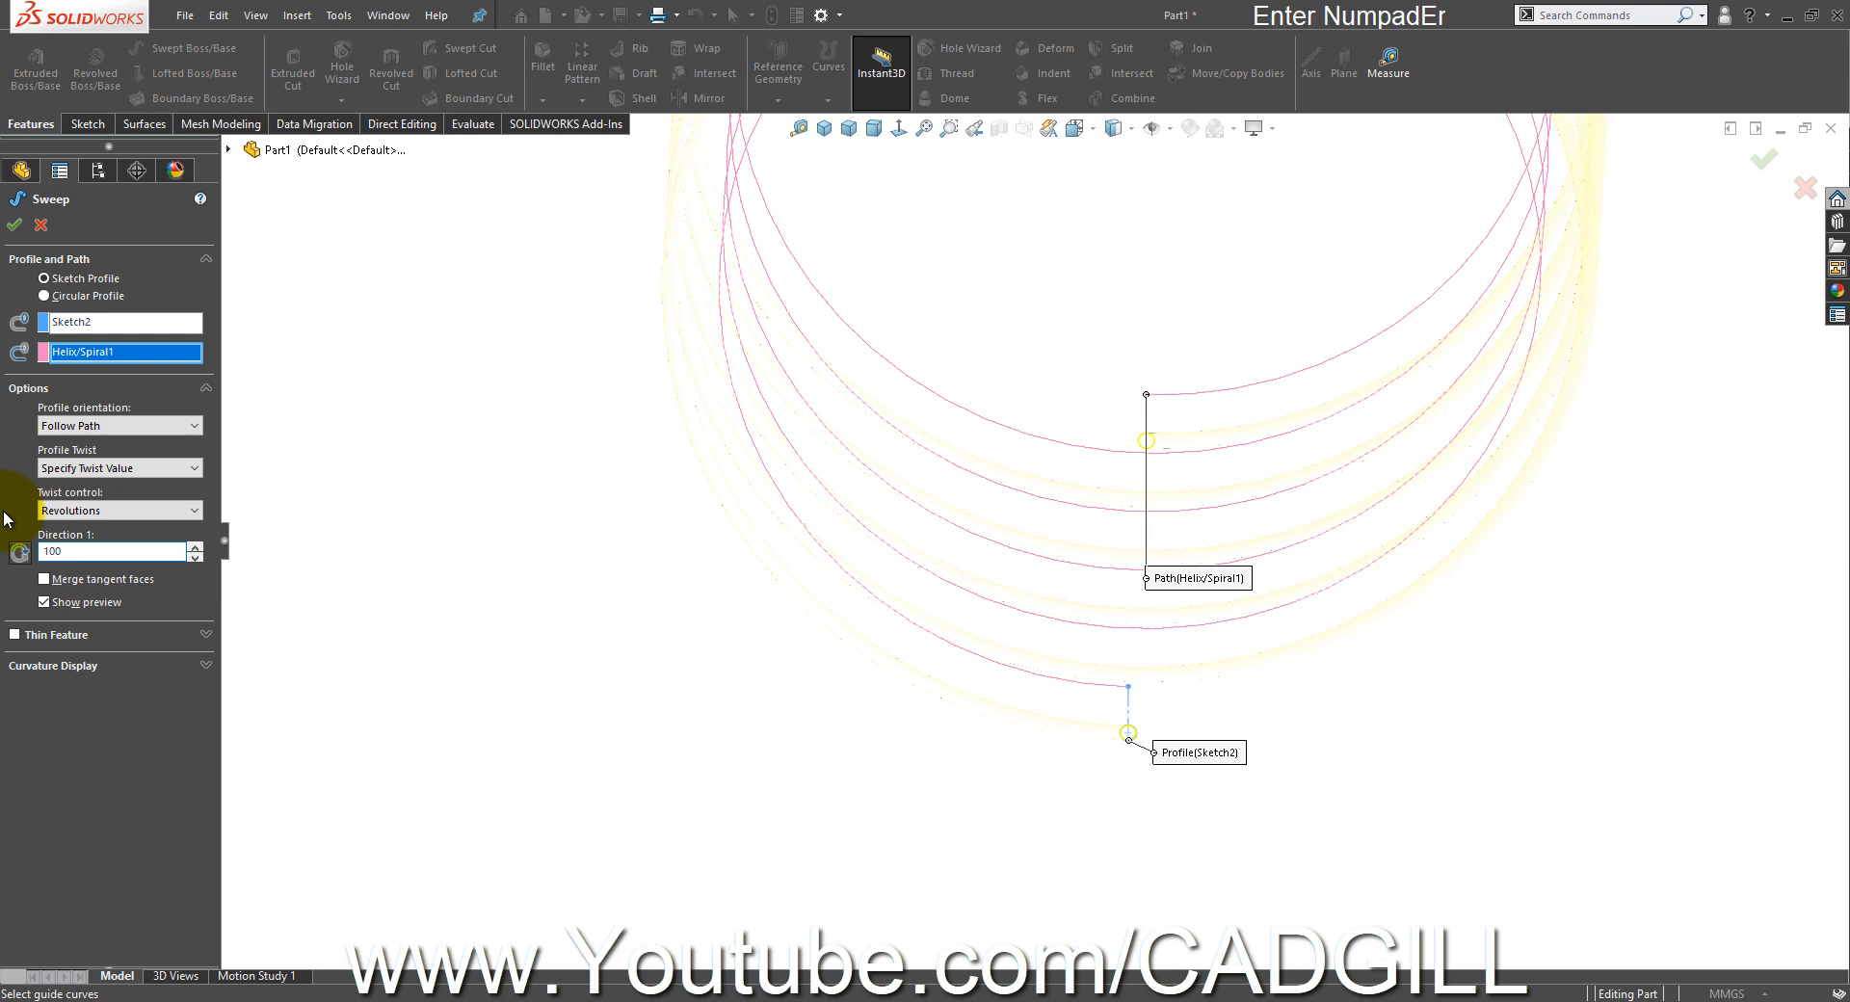
pyautogui.click(15, 492)
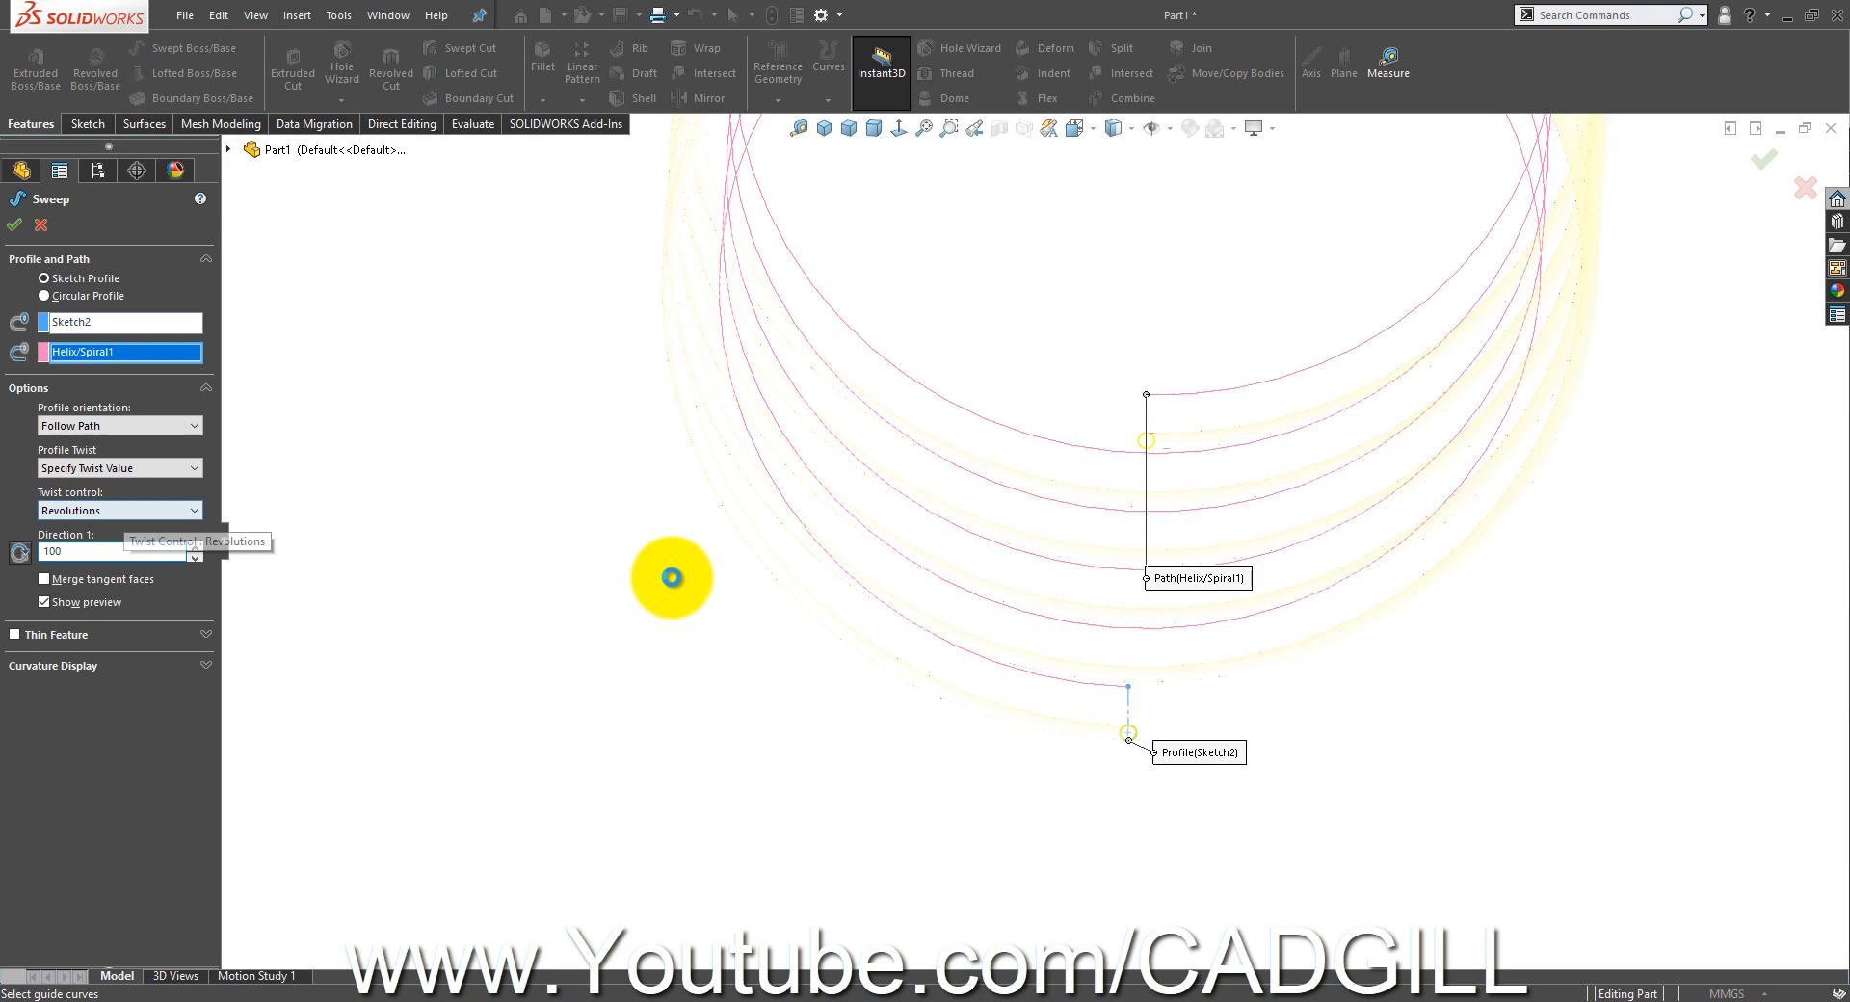
pyautogui.press('Return')
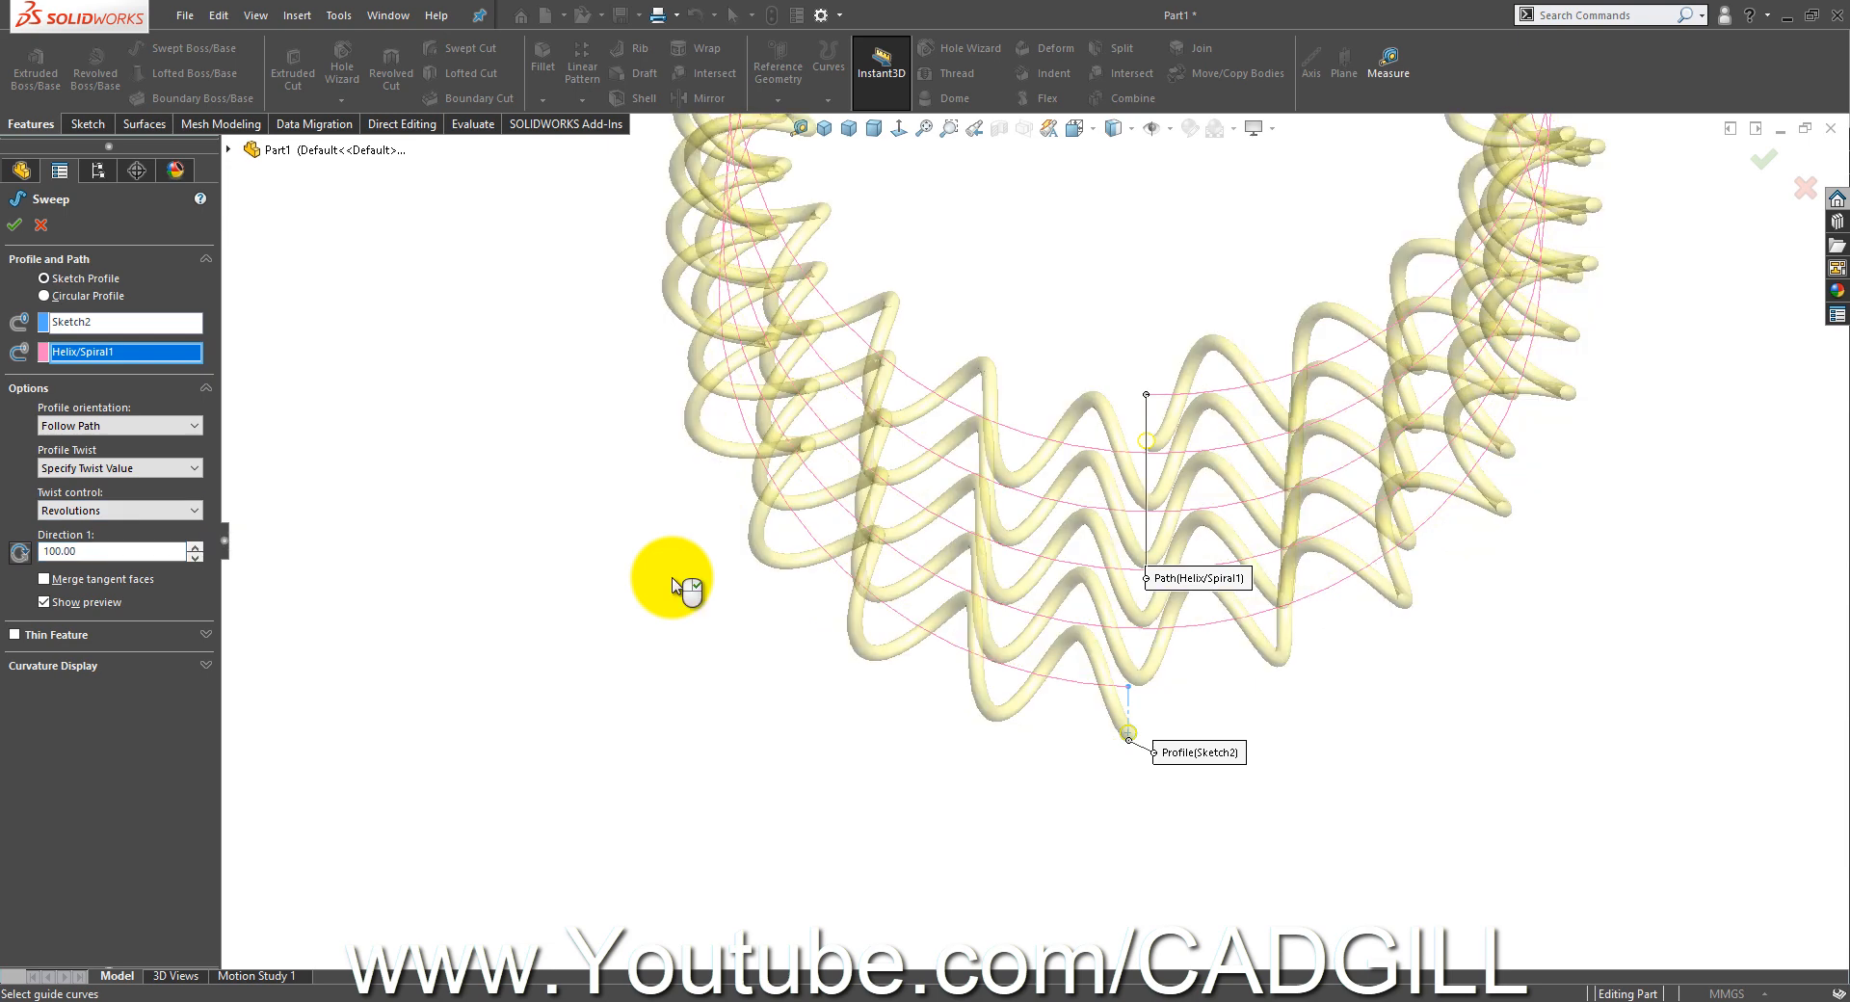
pyautogui.moveTo(830, 601); pyautogui.dragTo(860, 391, button='middle')
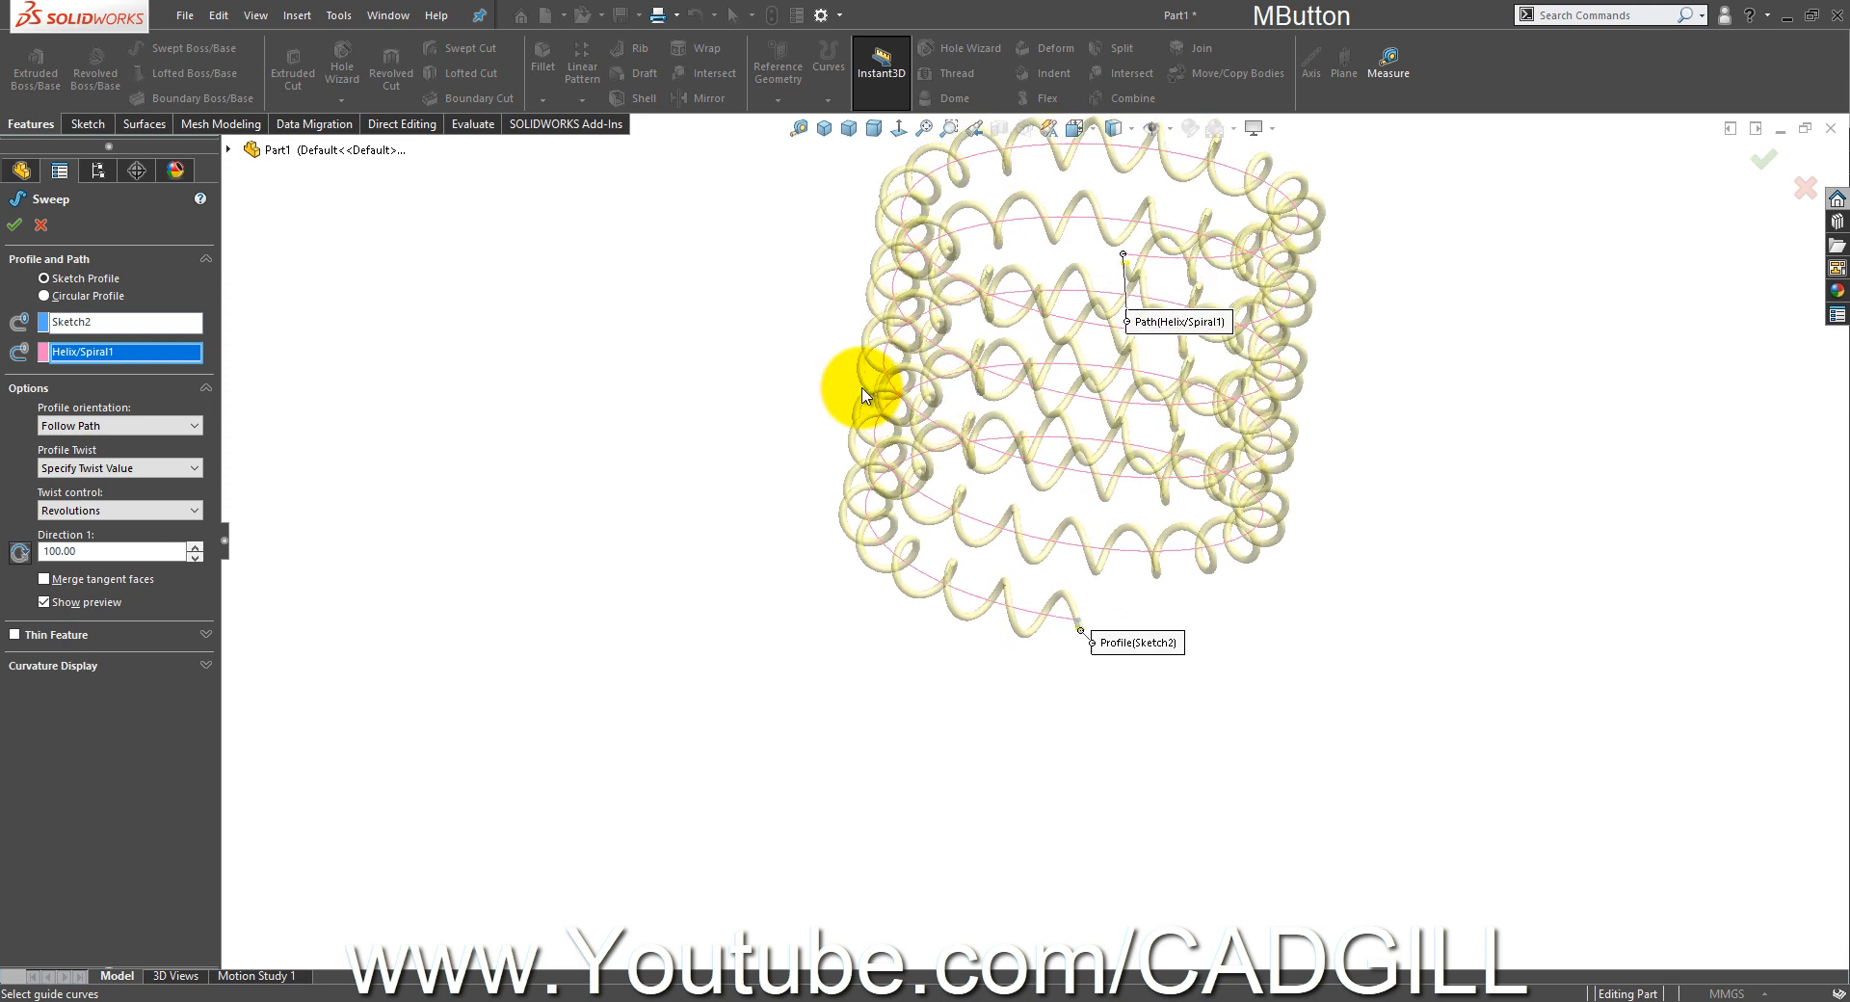
pyautogui.click(15, 226)
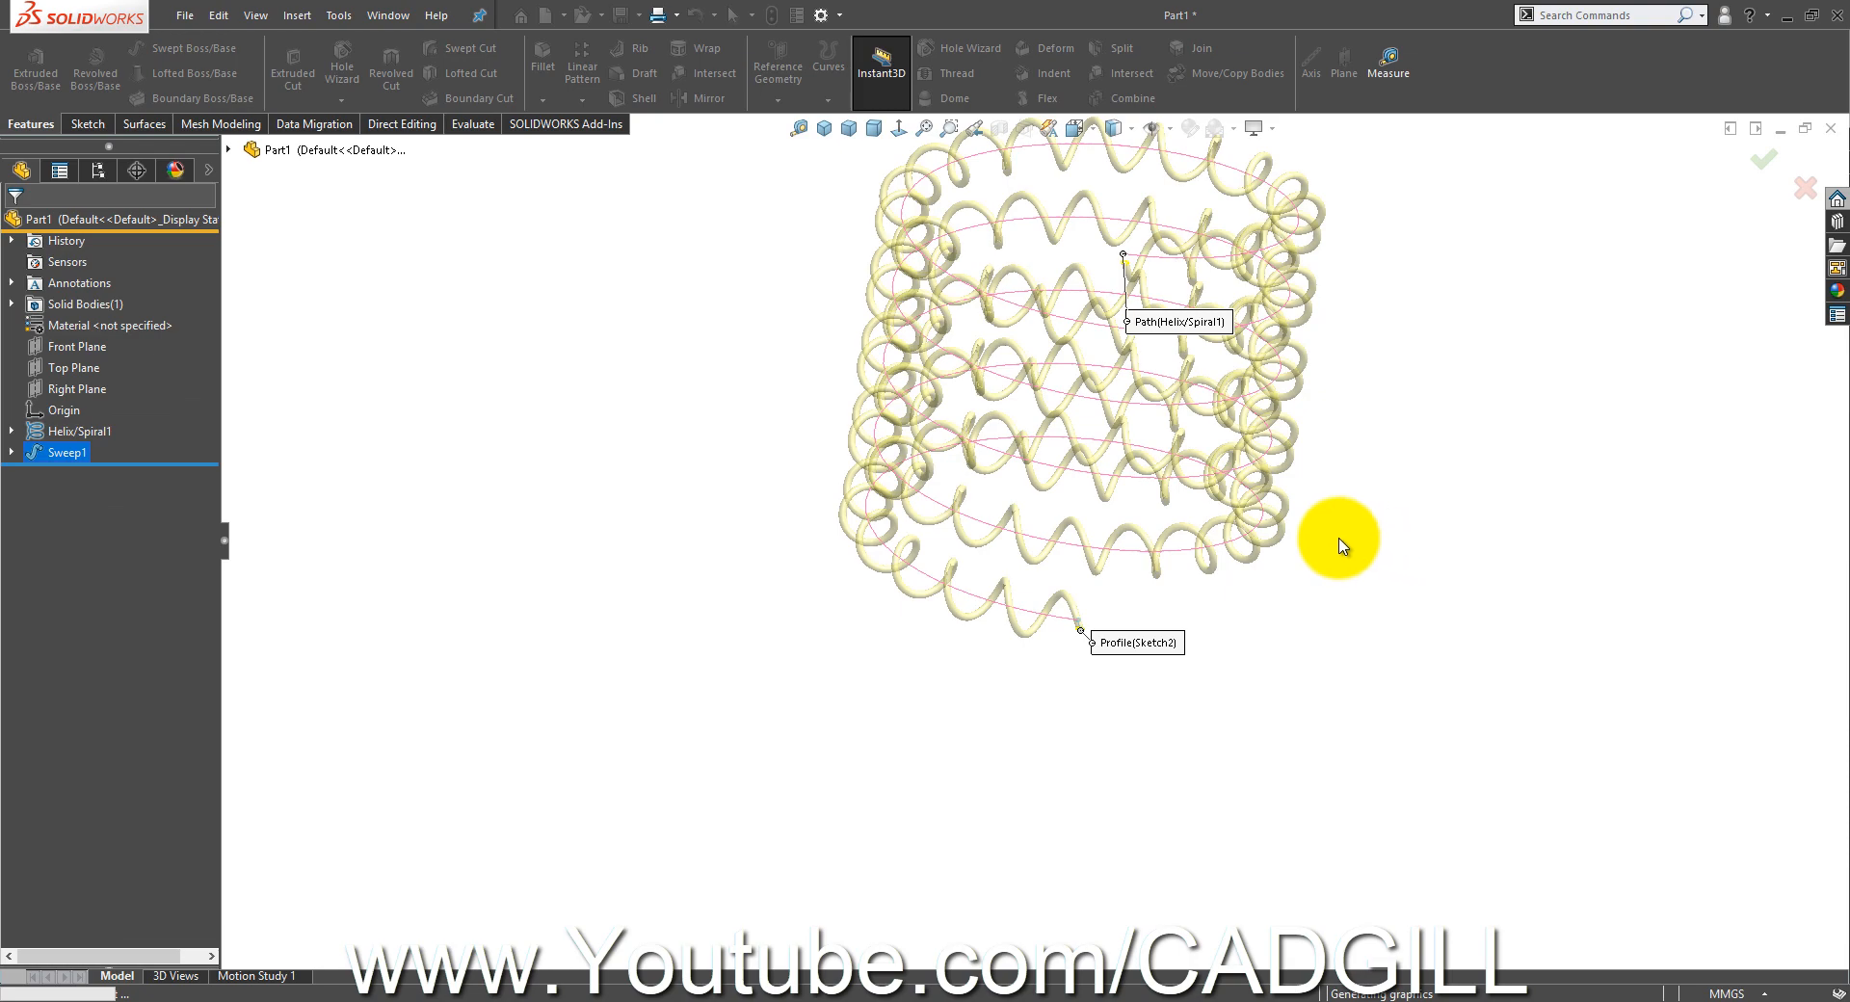
# - Turn off Shadows In Shaded Mode, Ambient Occlusion and RealView Graphics for the model display
pyautogui.moveTo(1321, 487)
pyautogui.mouseDown(button='middle')
pyautogui.moveTo(1301, 414)
pyautogui.moveTo(1403, 174)
pyautogui.moveTo(1349, 169)
pyautogui.mouseUp(button='middle')
pyautogui.click(1252, 133)
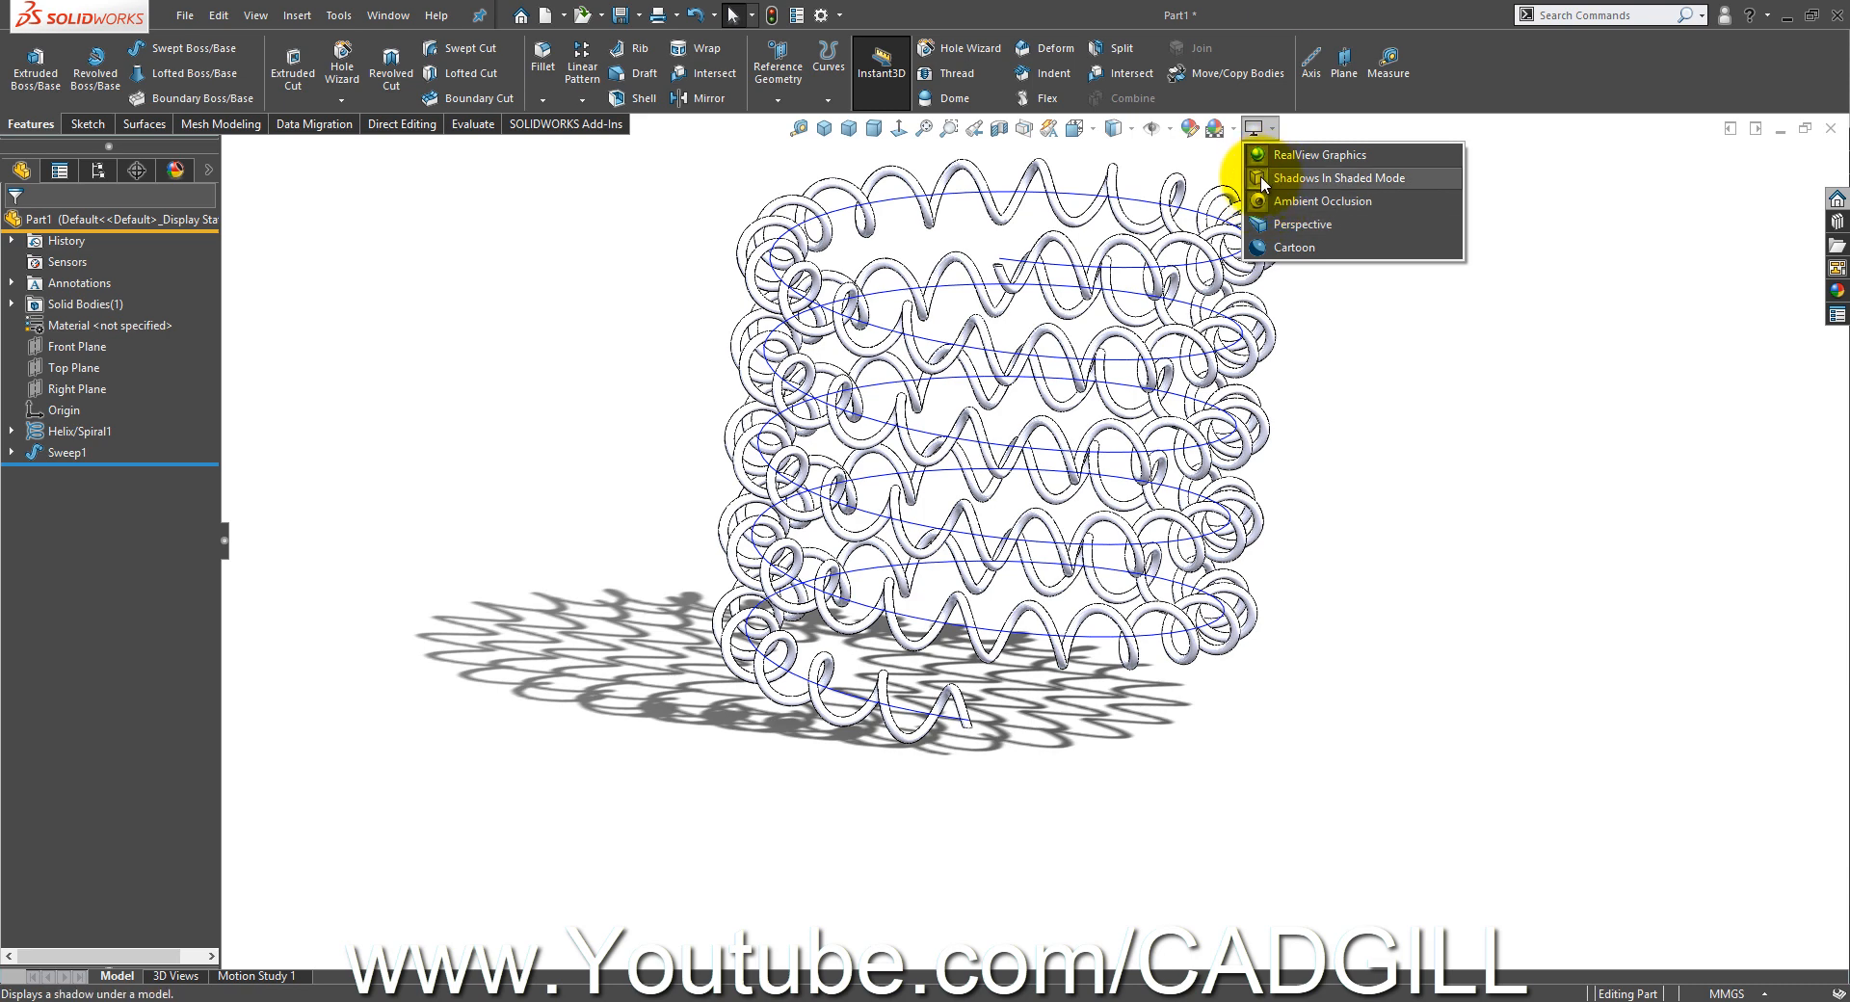
pyautogui.click(1260, 175)
pyautogui.click(1253, 130)
pyautogui.click(1264, 200)
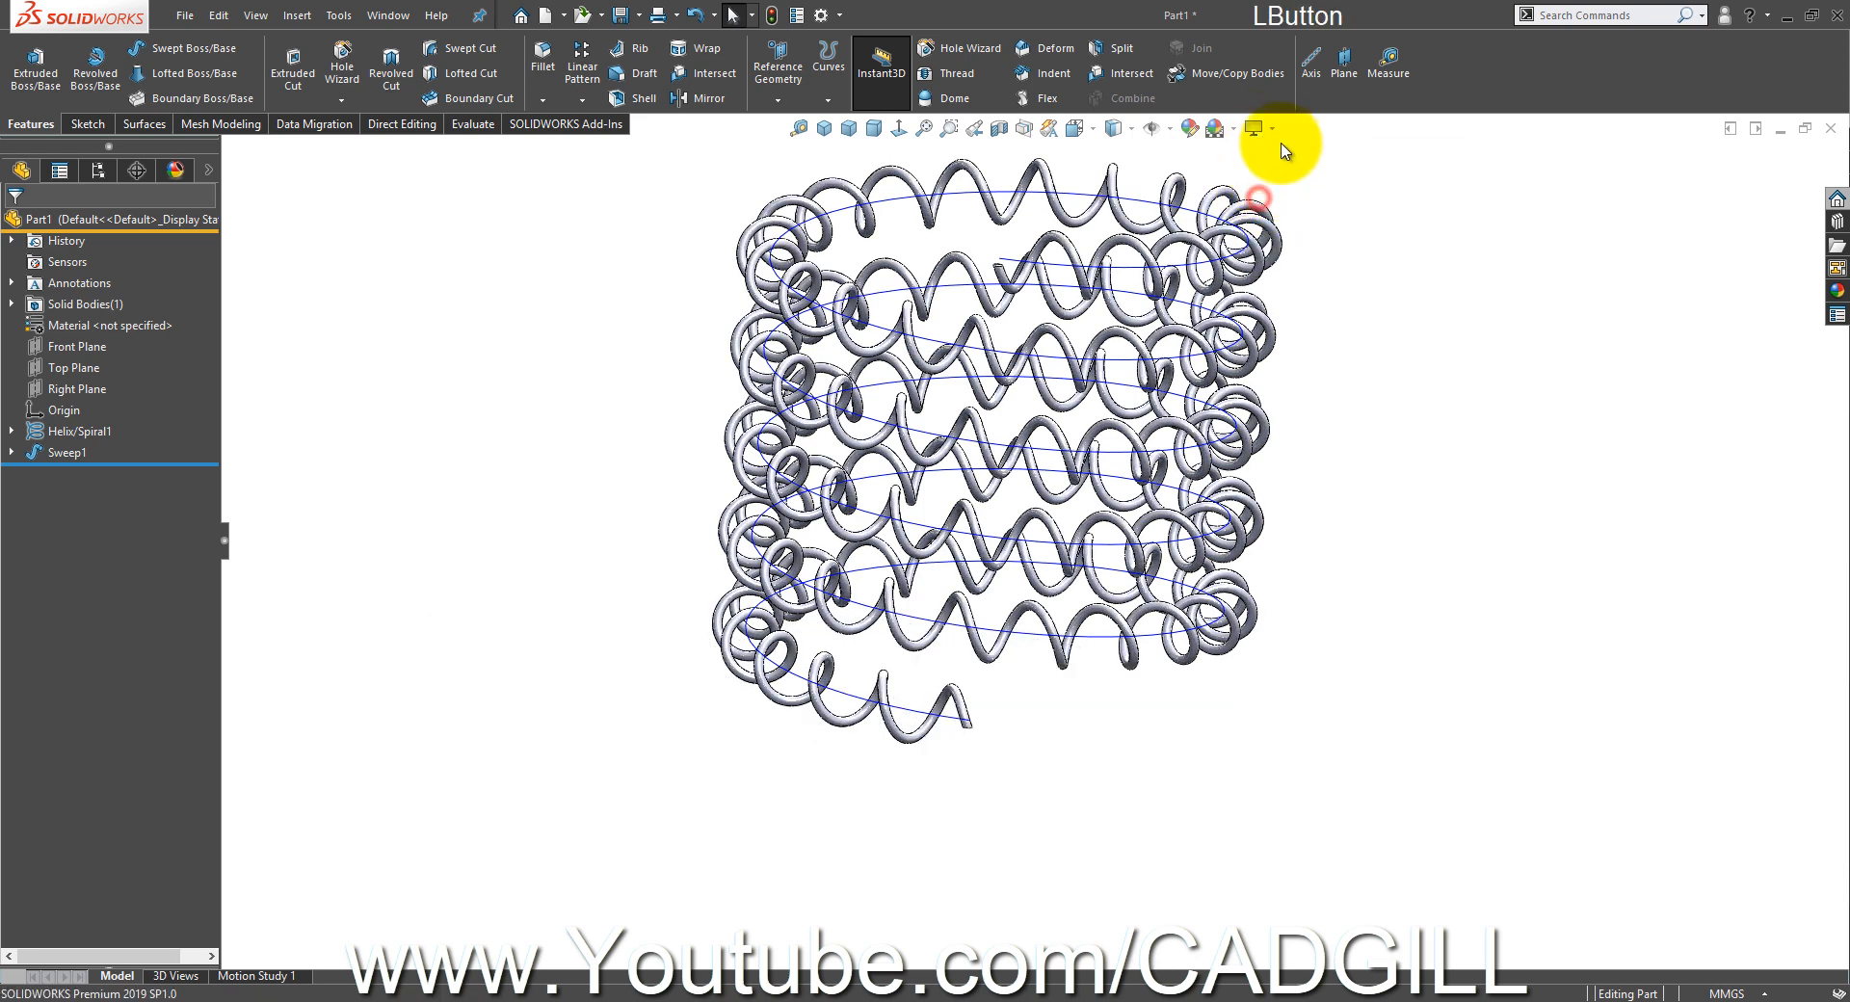
pyautogui.click(1254, 127)
pyautogui.click(1257, 154)
pyautogui.click(1637, 457)
# - Examine the twisted coil along the helix from several angles and distances
pyautogui.scroll(-3, 1371, 475)
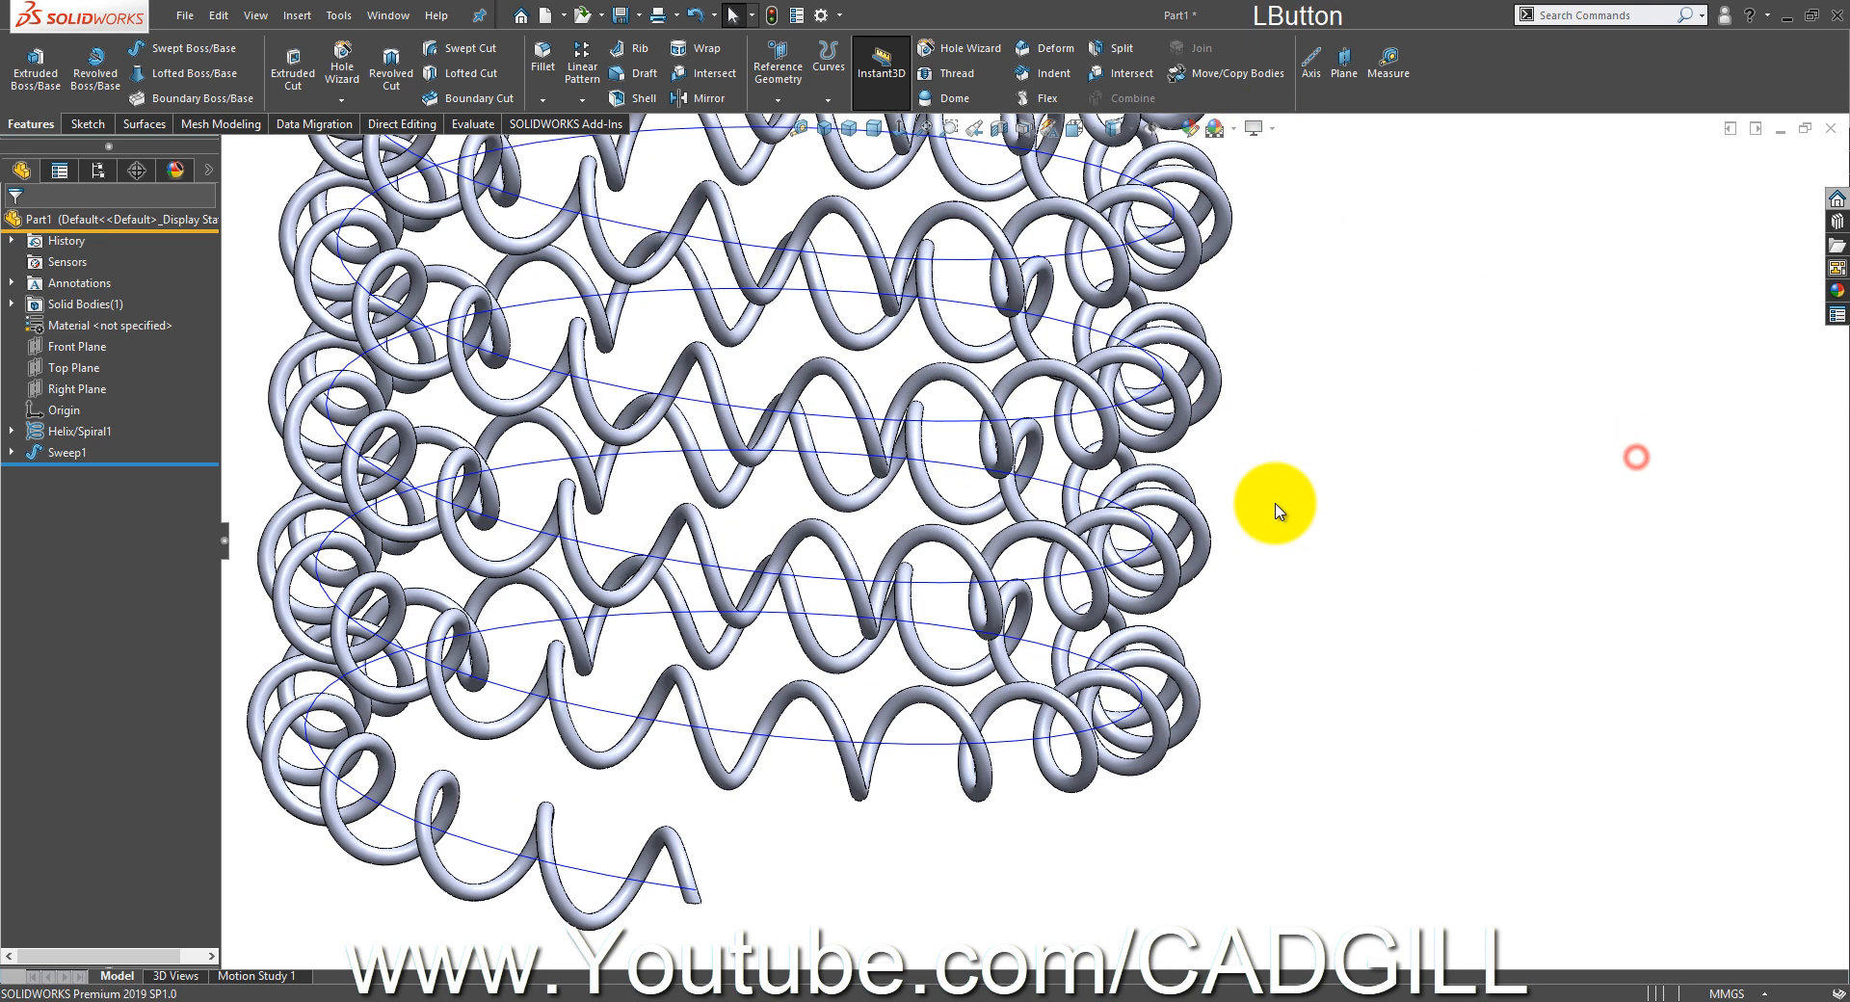
pyautogui.moveTo(1269, 515); pyautogui.dragTo(1264, 538, button='middle')
pyautogui.scroll(4, 998, 734)
pyautogui.moveTo(1014, 711); pyautogui.dragTo(974, 748, button='middle')
pyautogui.scroll(-3, 976, 732)
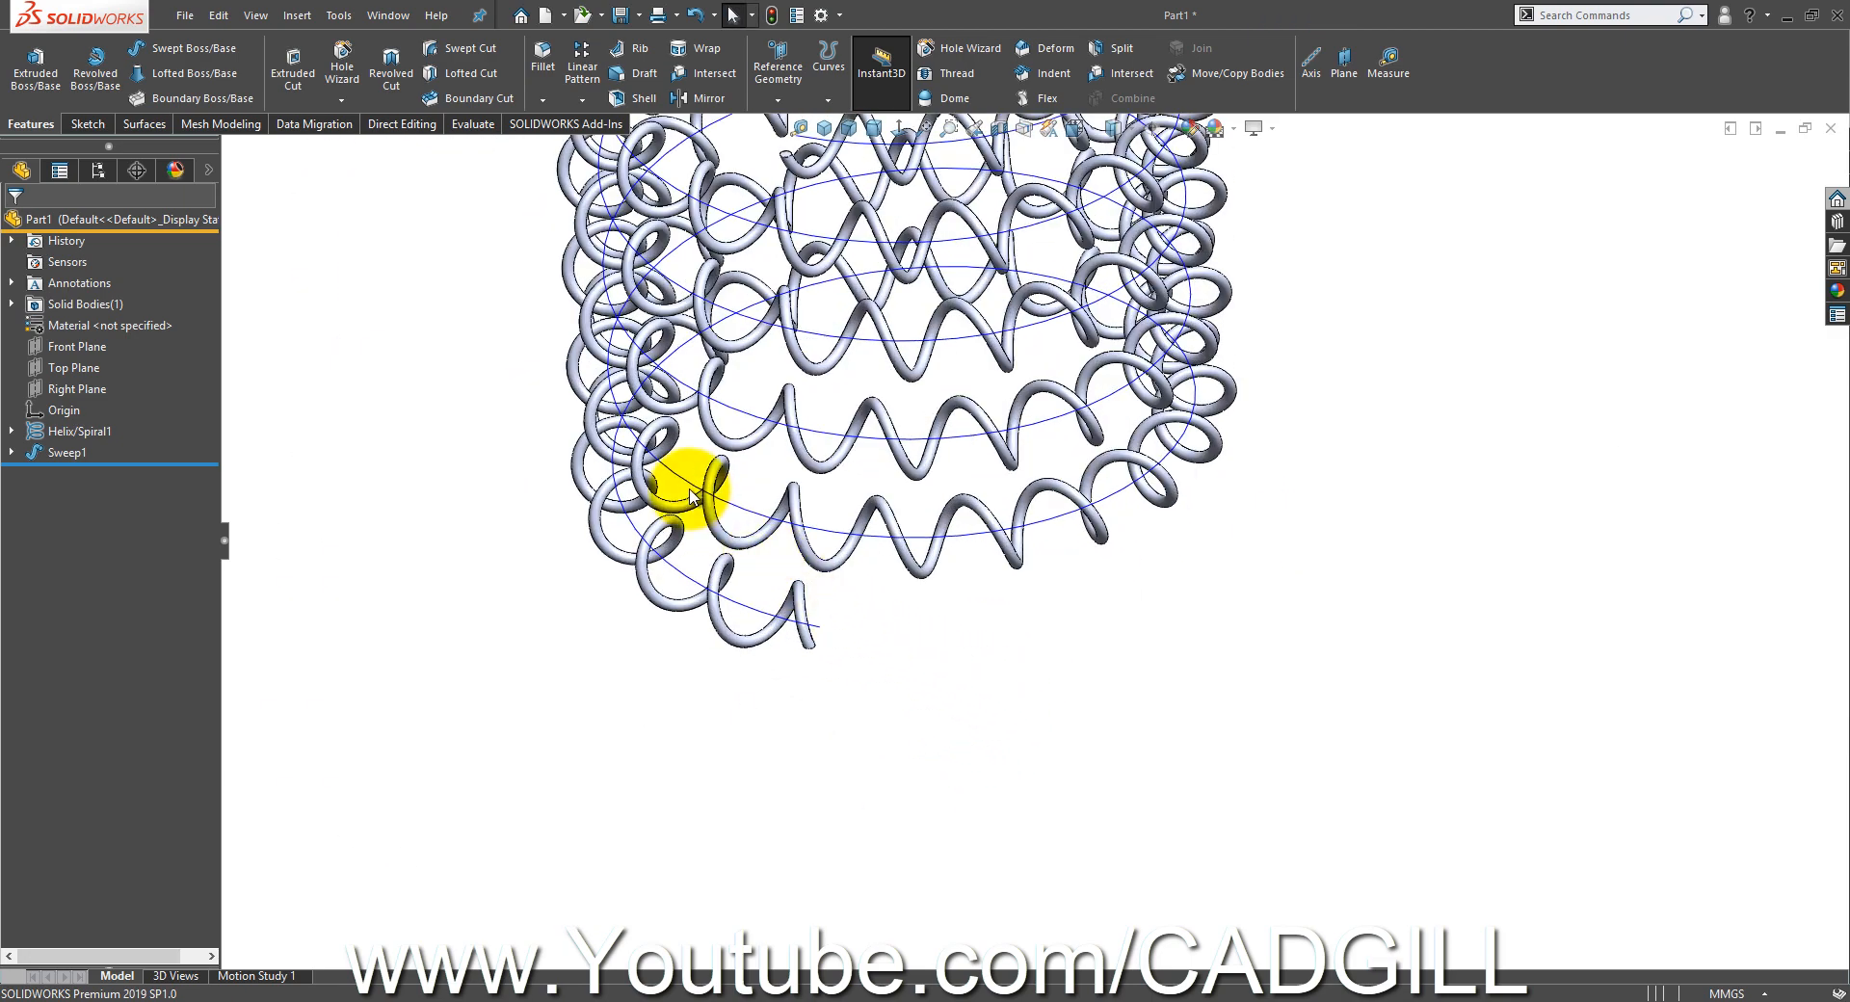
pyautogui.scroll(4, 920, 621)
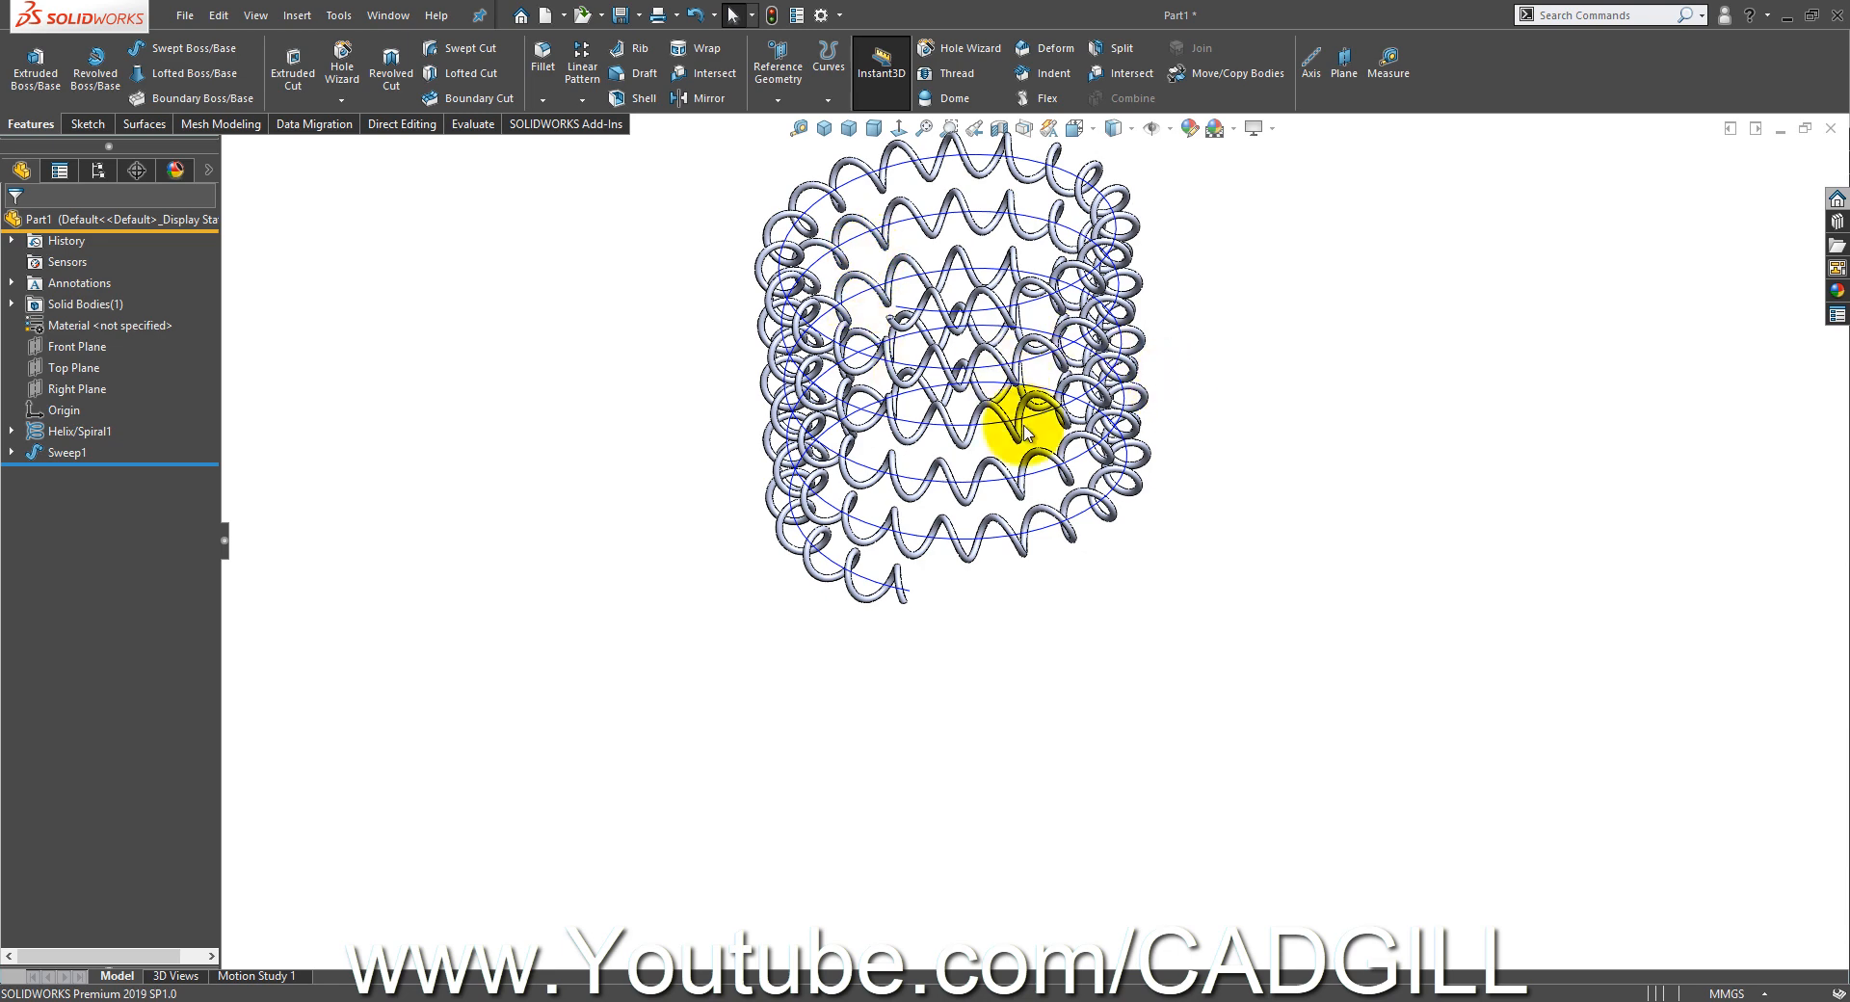
pyautogui.scroll(-3, 1024, 463)
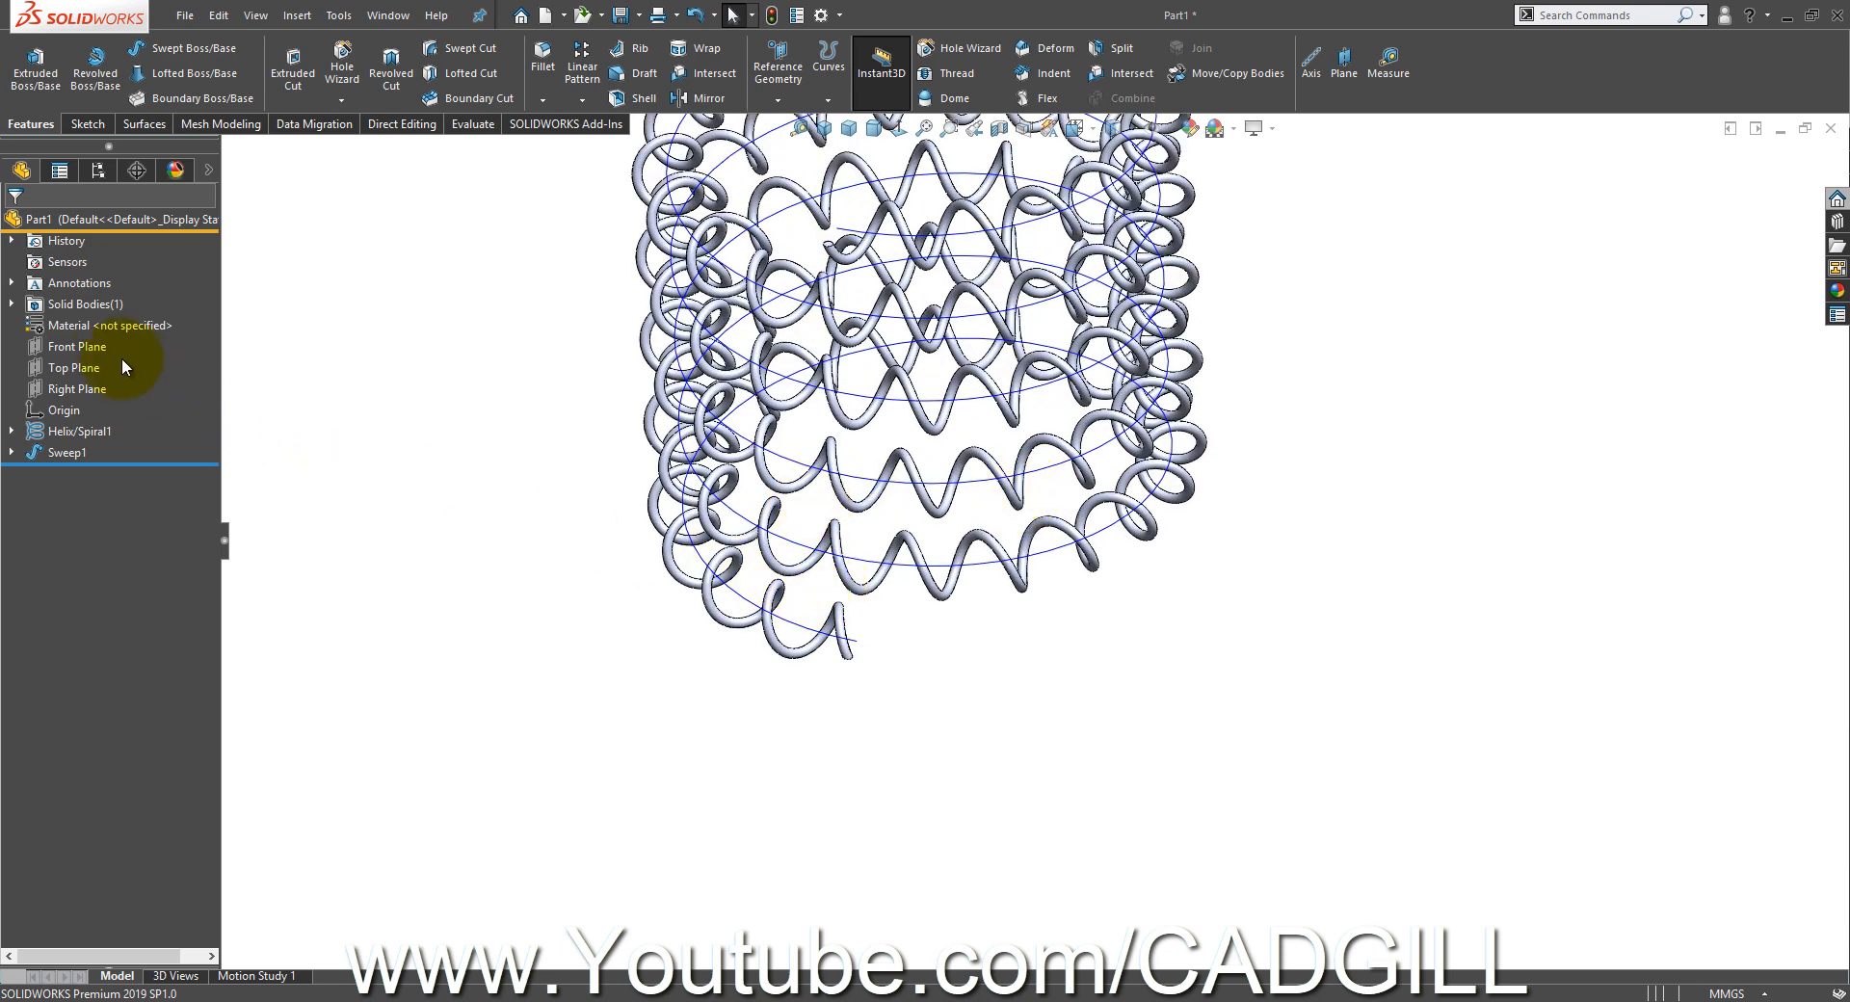
# - Sketch a 10 mm diameter circle on the Right Plane, centred at the lower end of the helix
pyautogui.click(73, 388)
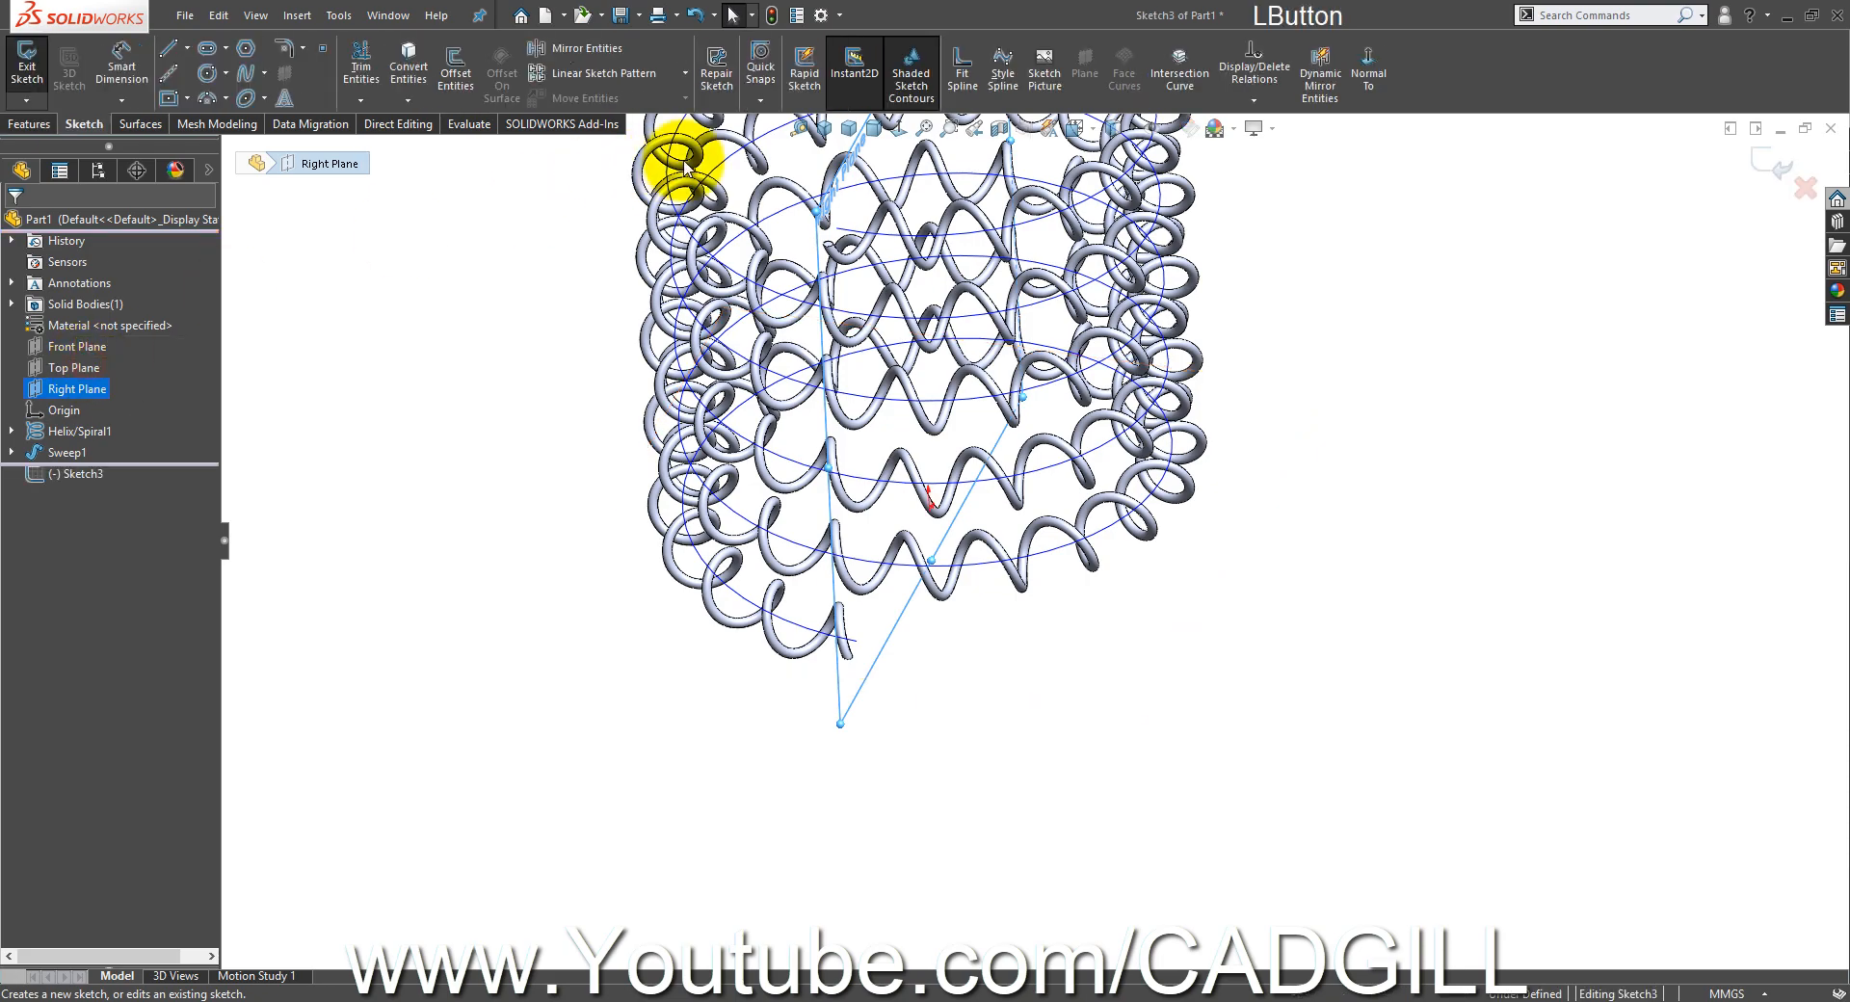
pyautogui.click(902, 132)
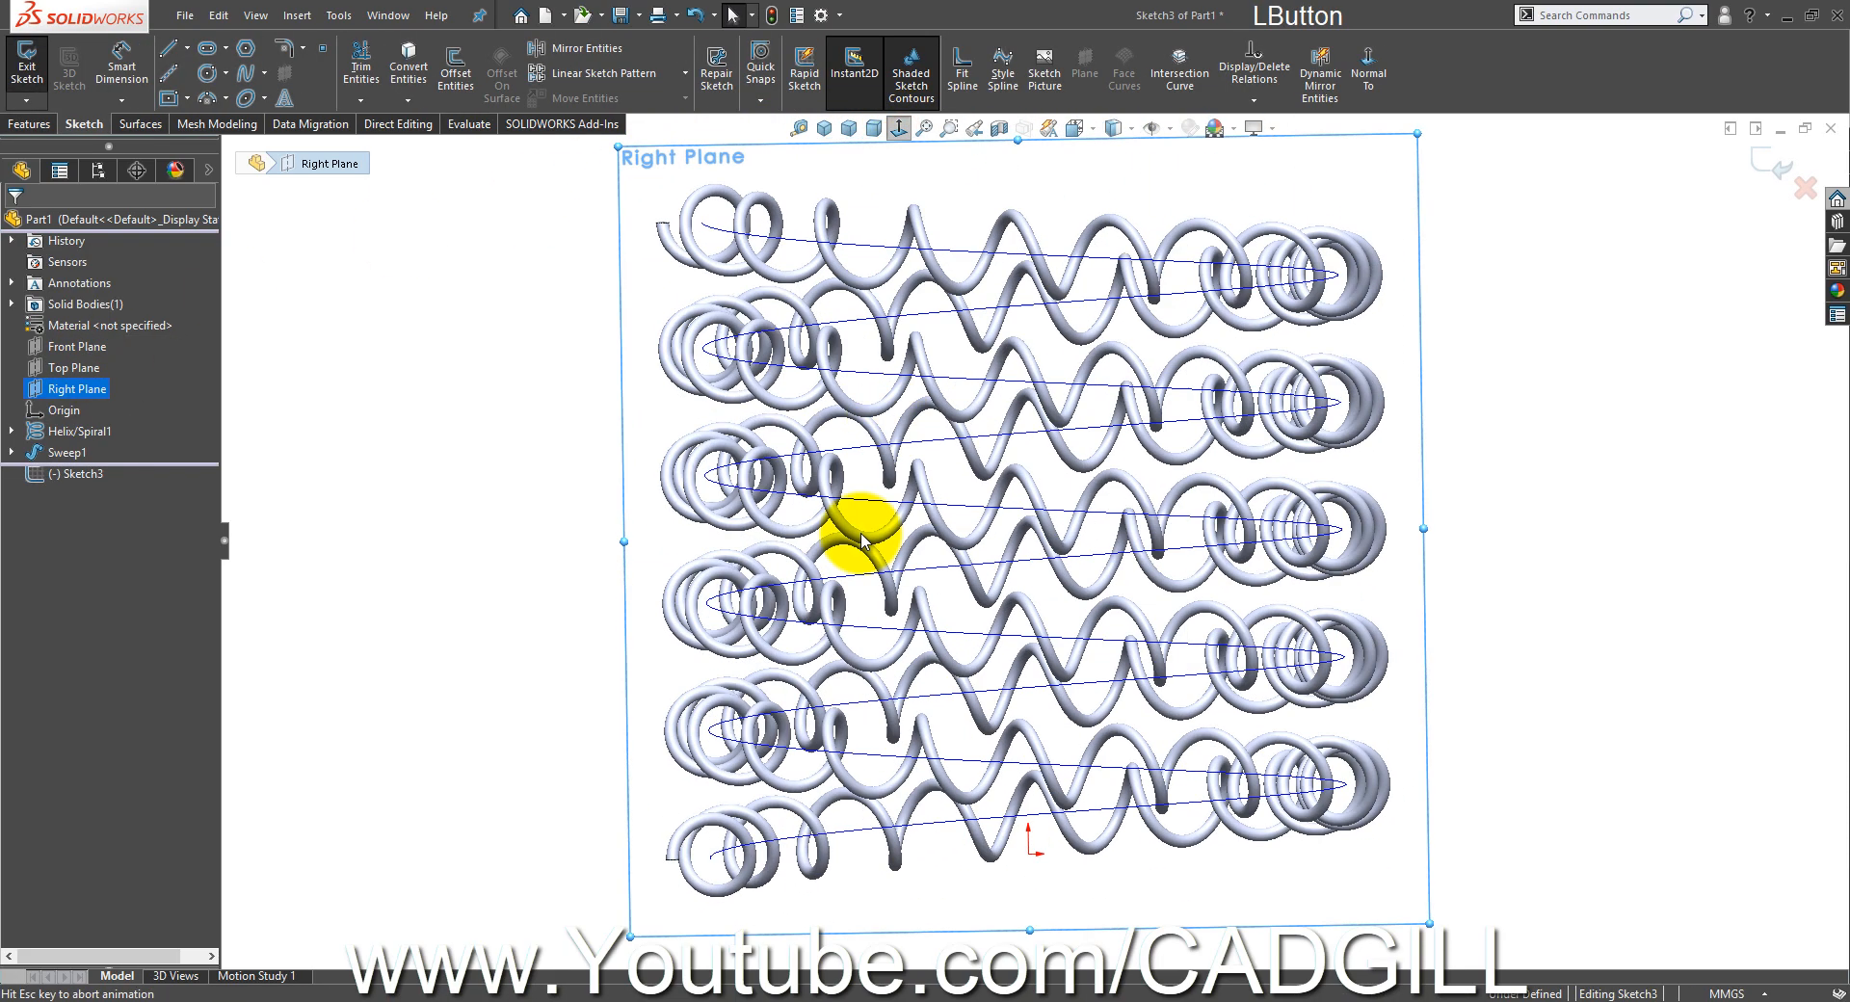
pyautogui.scroll(-6, 755, 948)
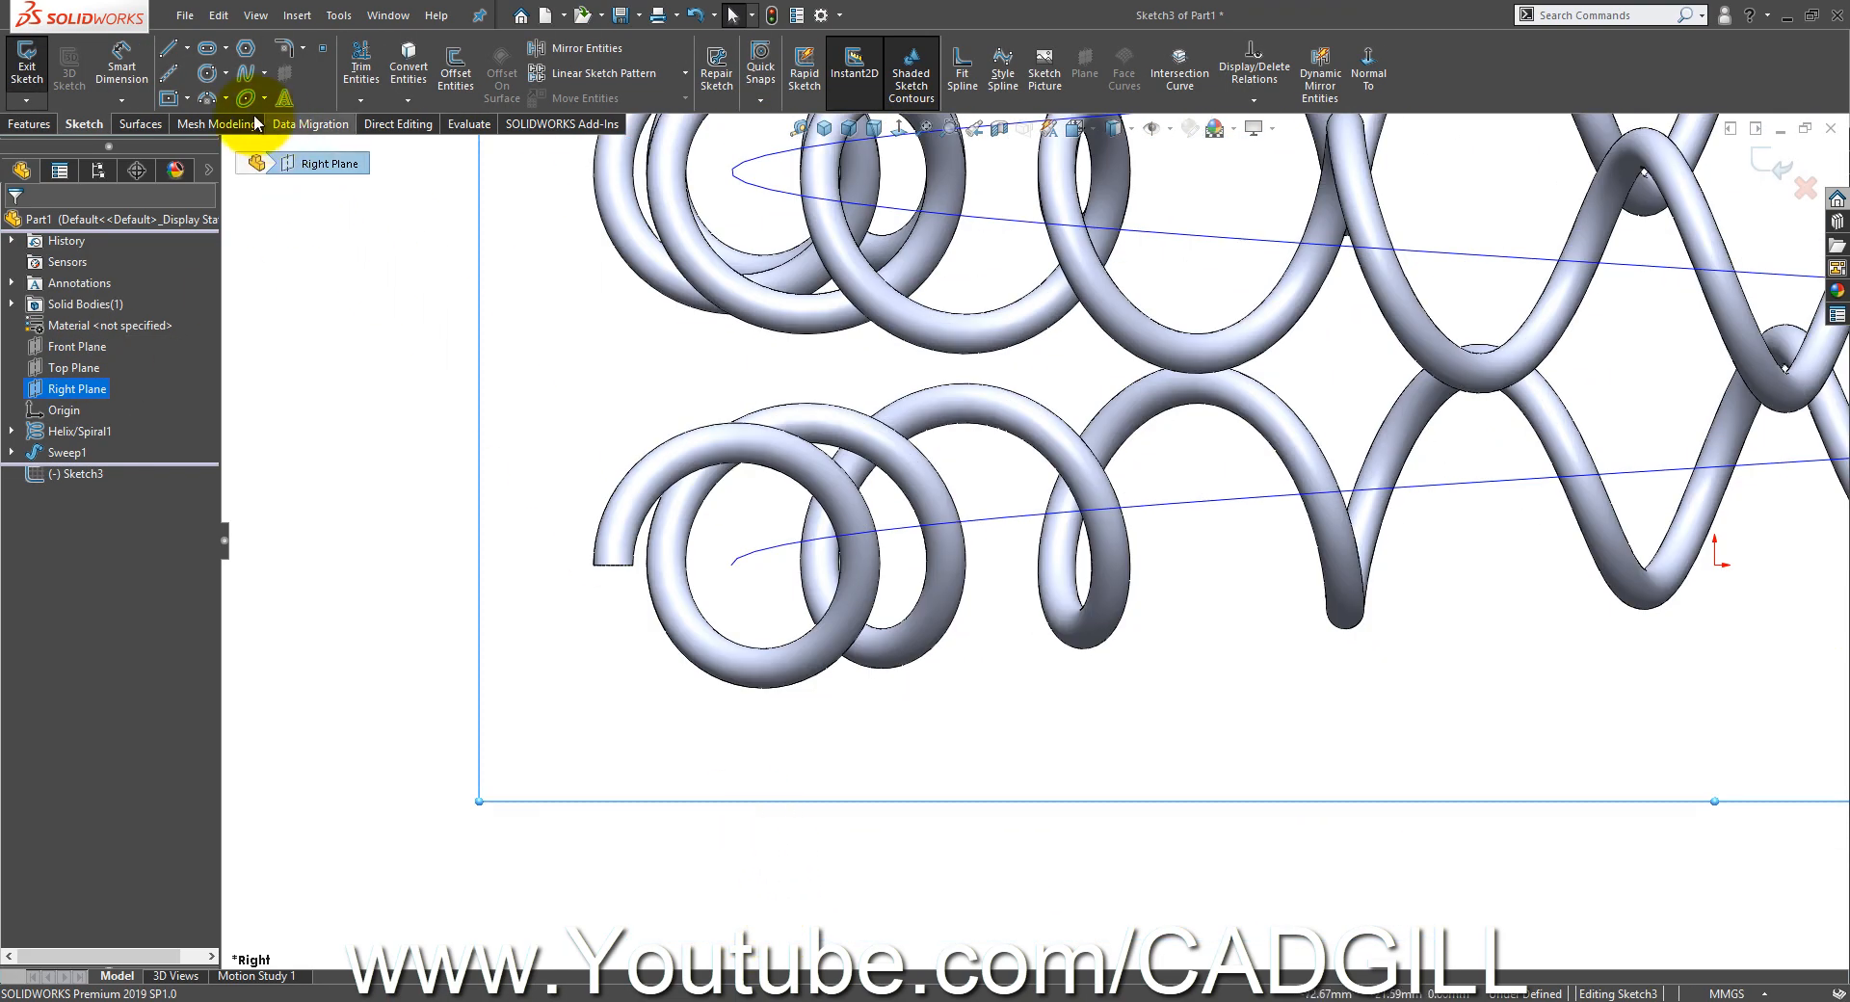
pyautogui.click(206, 72)
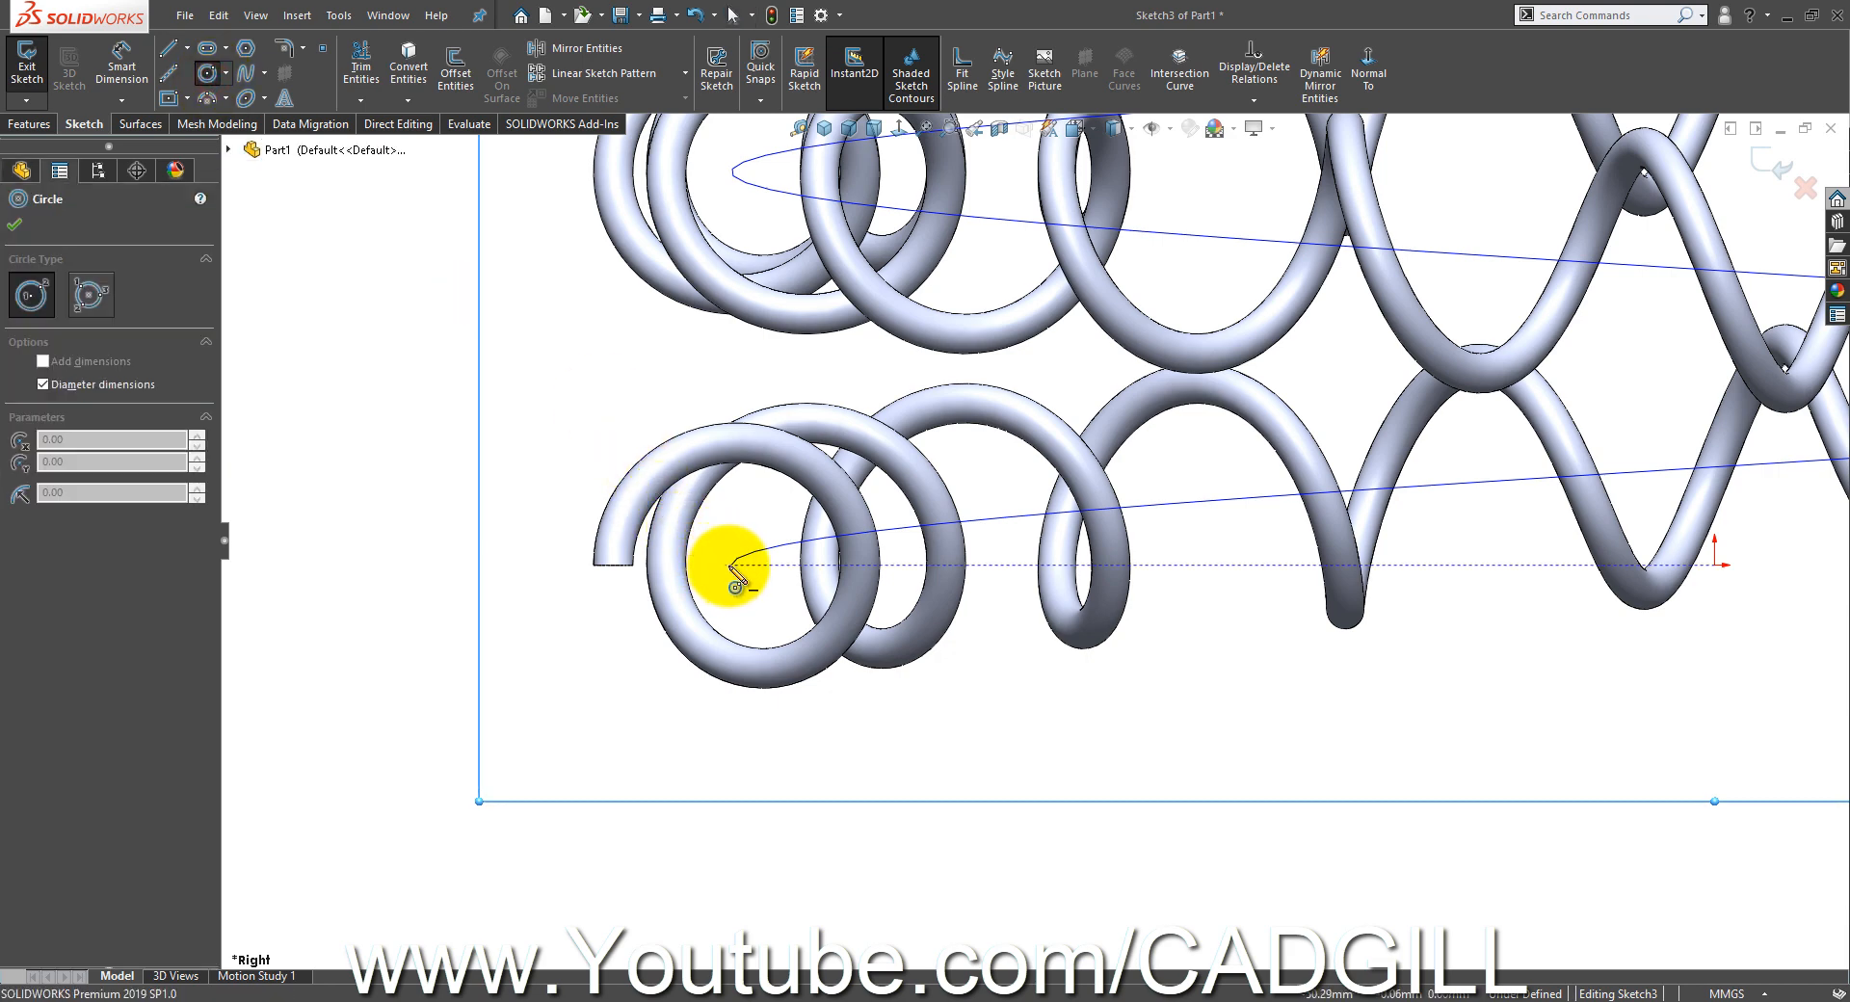
pyautogui.moveTo(731, 567); pyautogui.dragTo(708, 638)
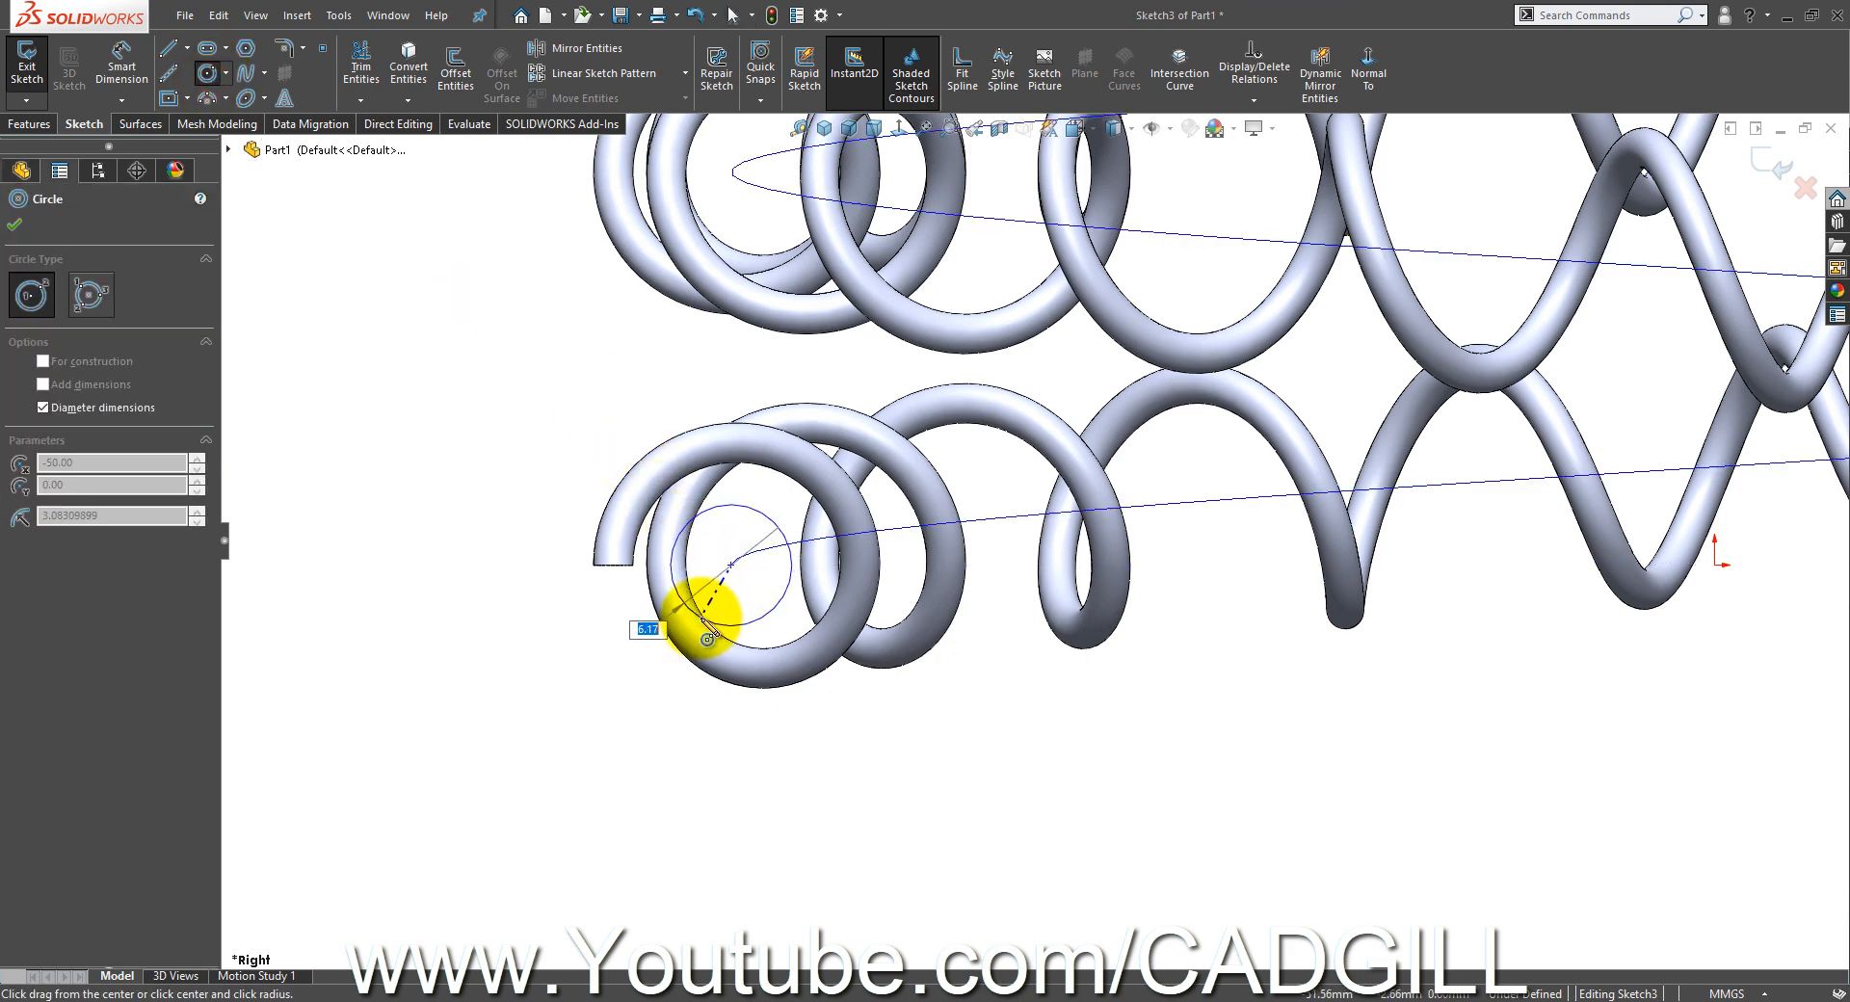
pyautogui.write('10')
pyautogui.press('Return')
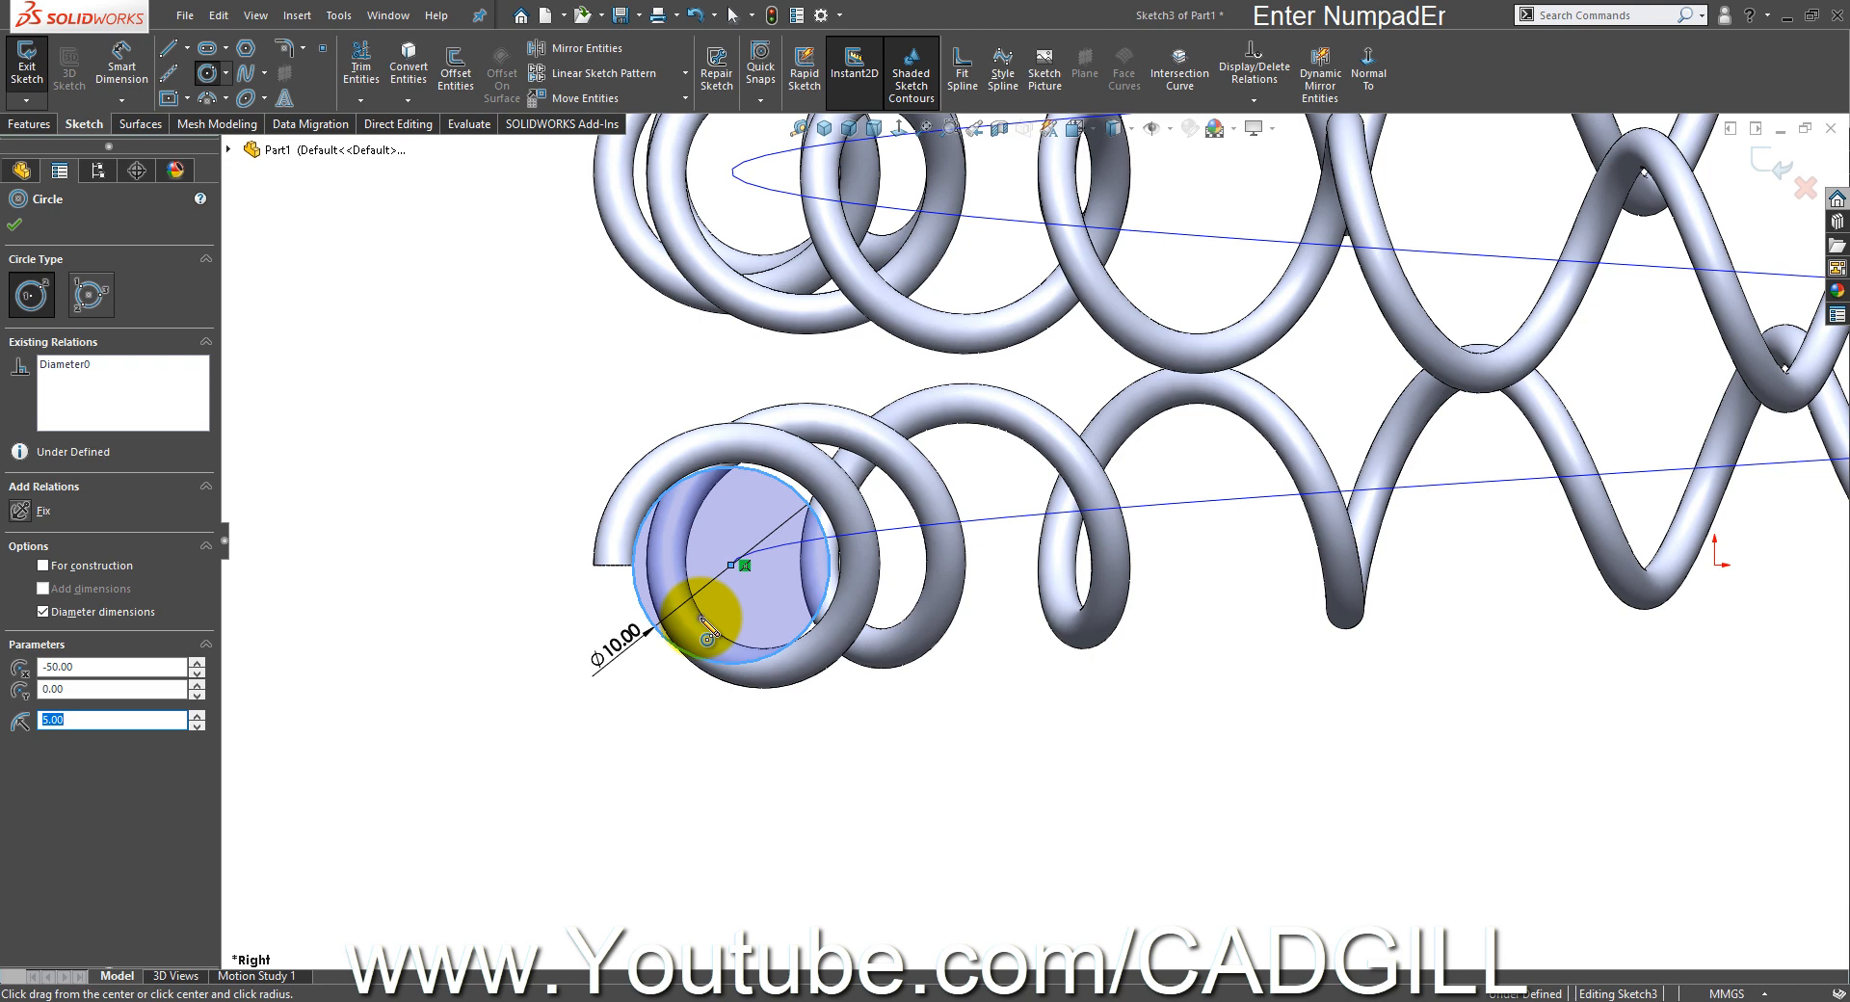
pyautogui.rightClick(702, 619)
pyautogui.click(717, 741)
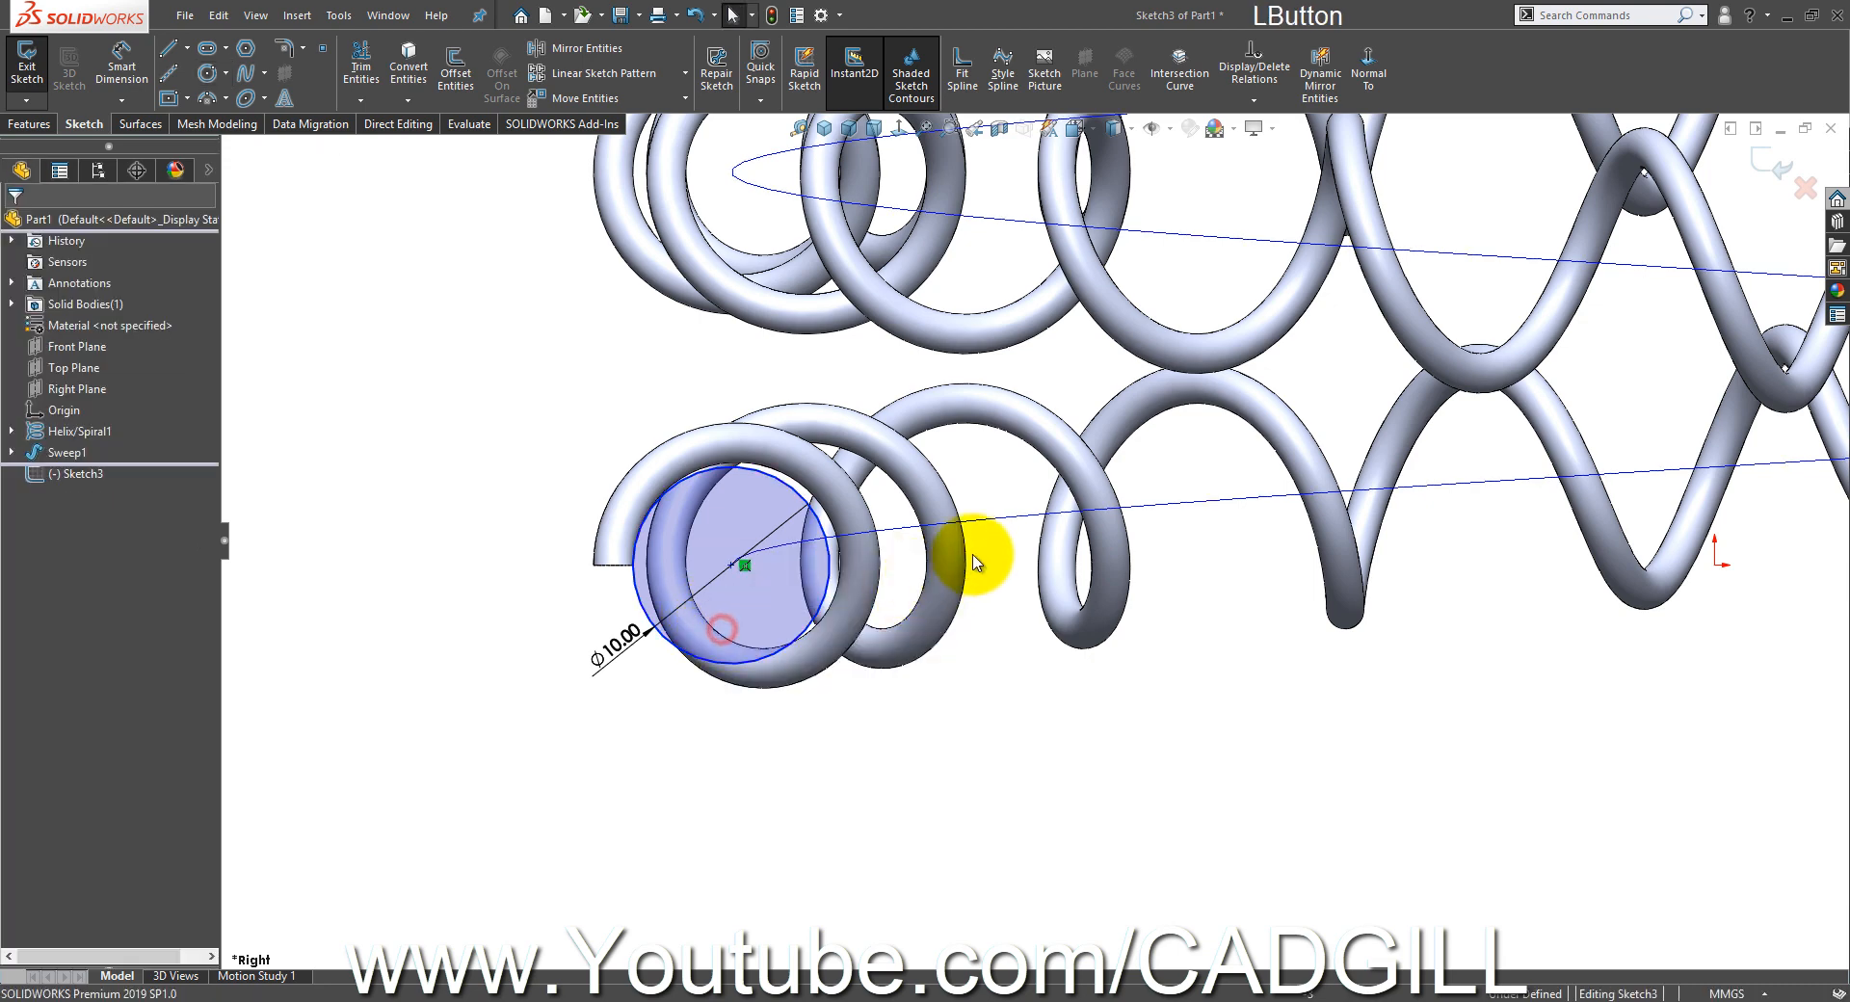
# - Add a Pierce relation between the circle's centre and the helix, and finish the sketch
pyautogui.click(1002, 522)
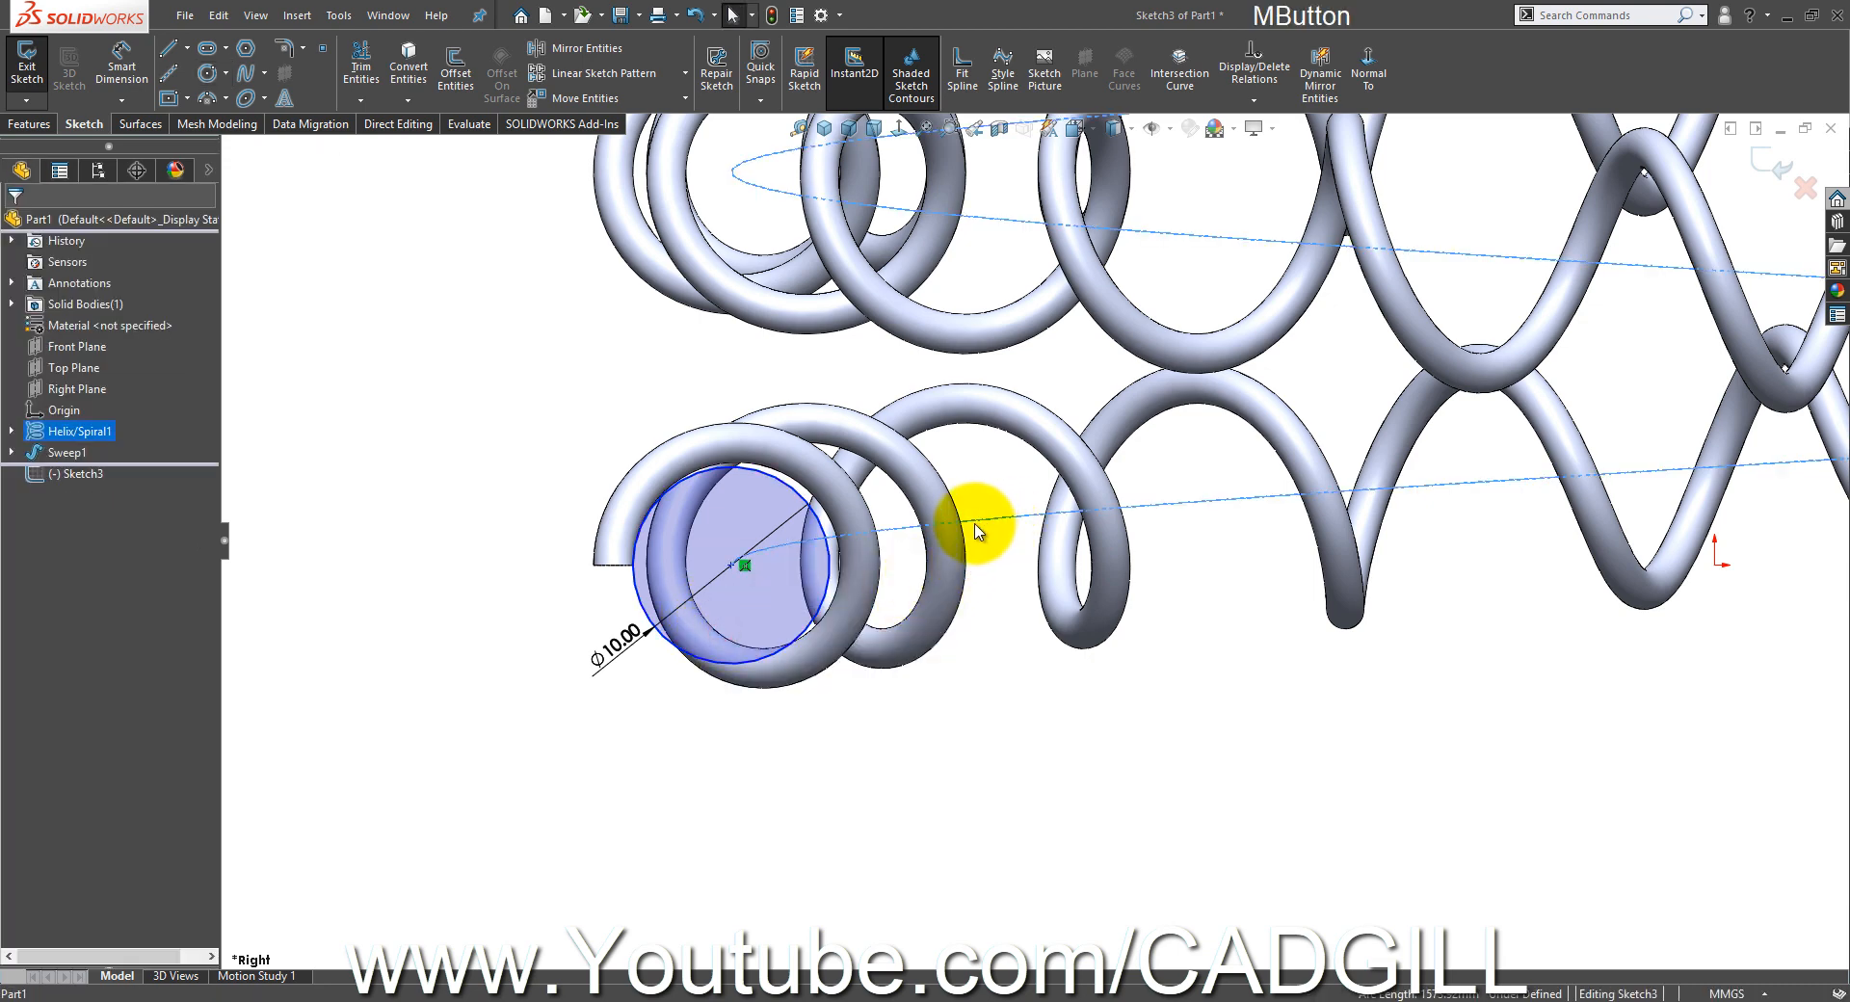
pyautogui.moveTo(975, 524); pyautogui.dragTo(962, 556, button='middle')
pyautogui.scroll(-4, 873, 453)
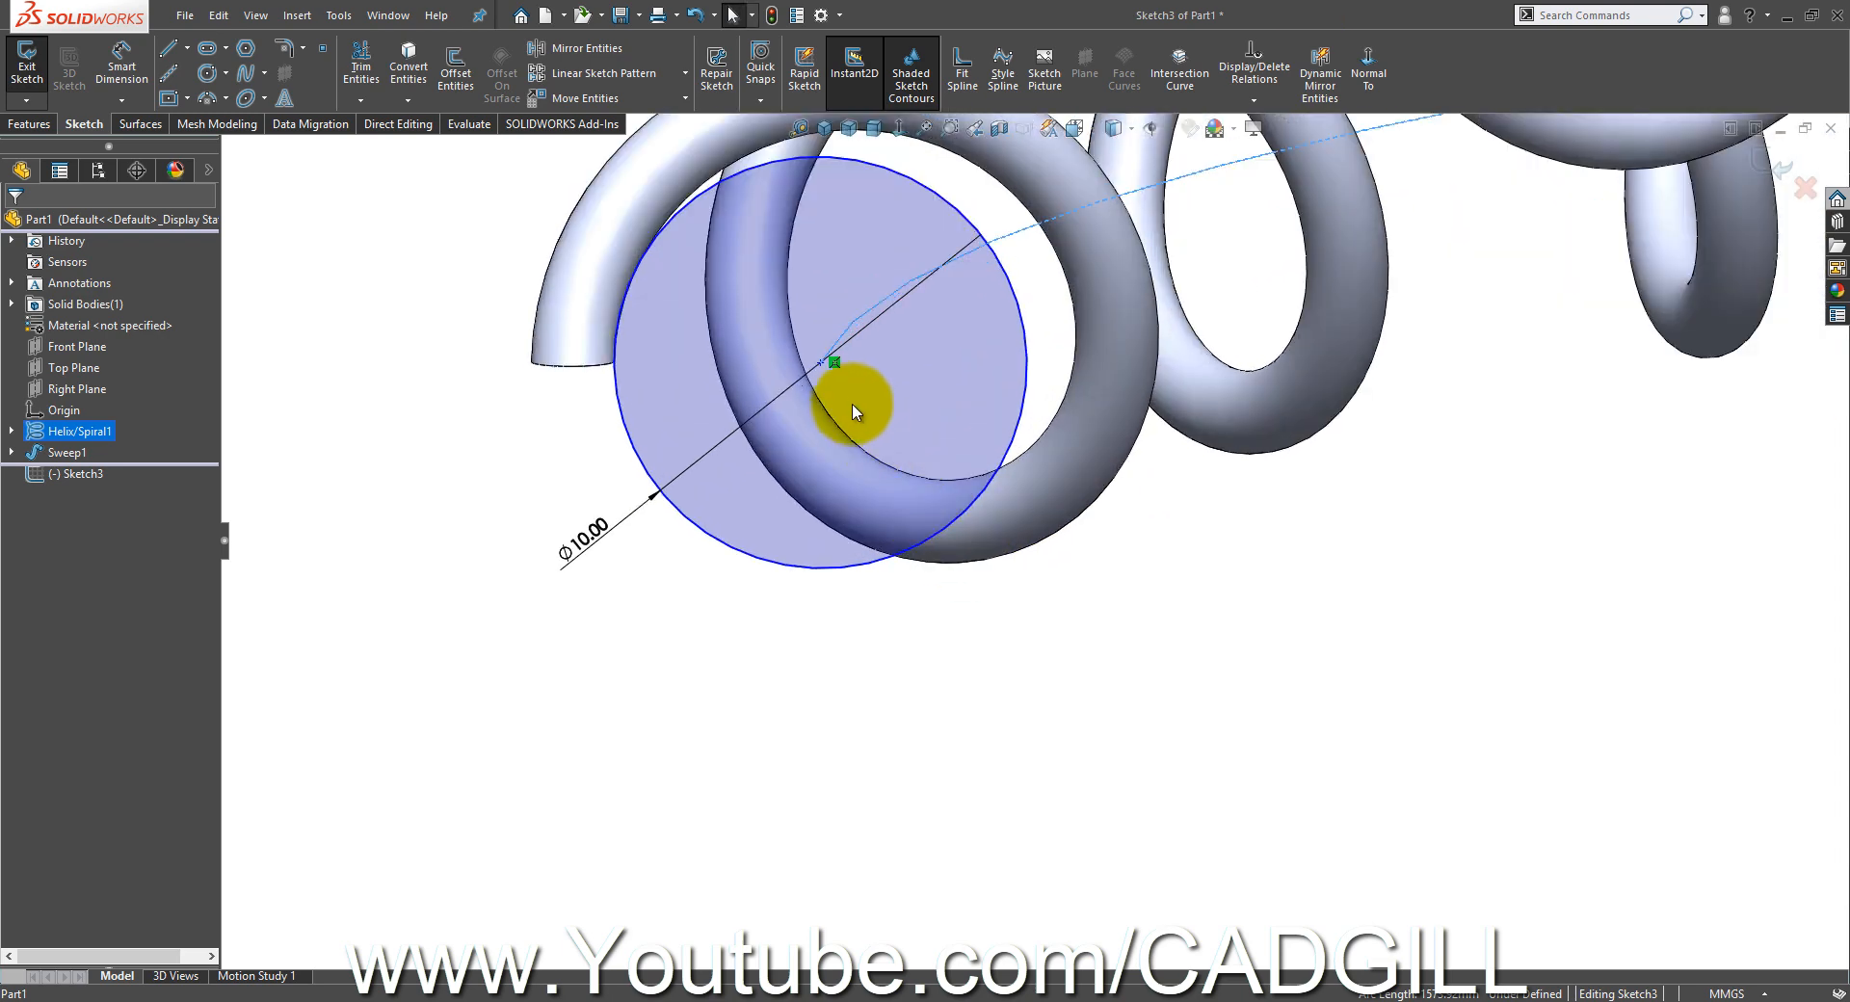
pyautogui.keyDown('ctrl'); pyautogui.click(820, 364); pyautogui.keyUp('ctrl')
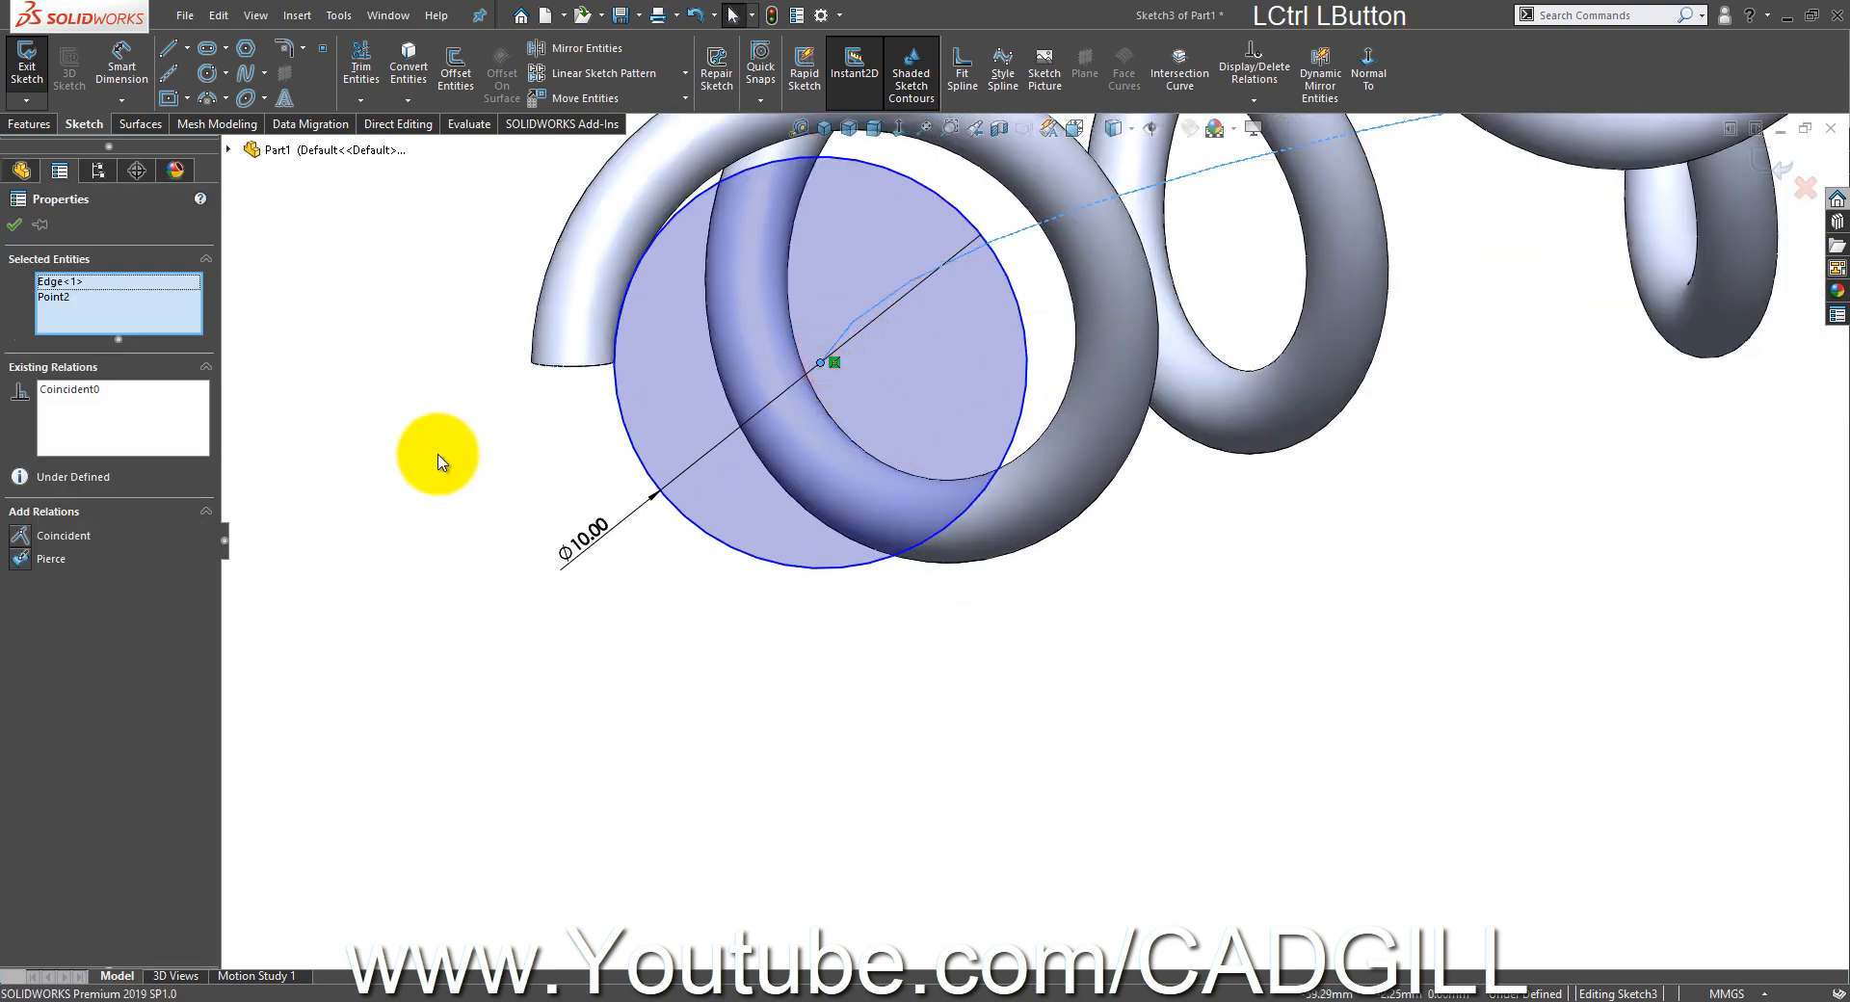
pyautogui.click(19, 569)
pyautogui.click(615, 690)
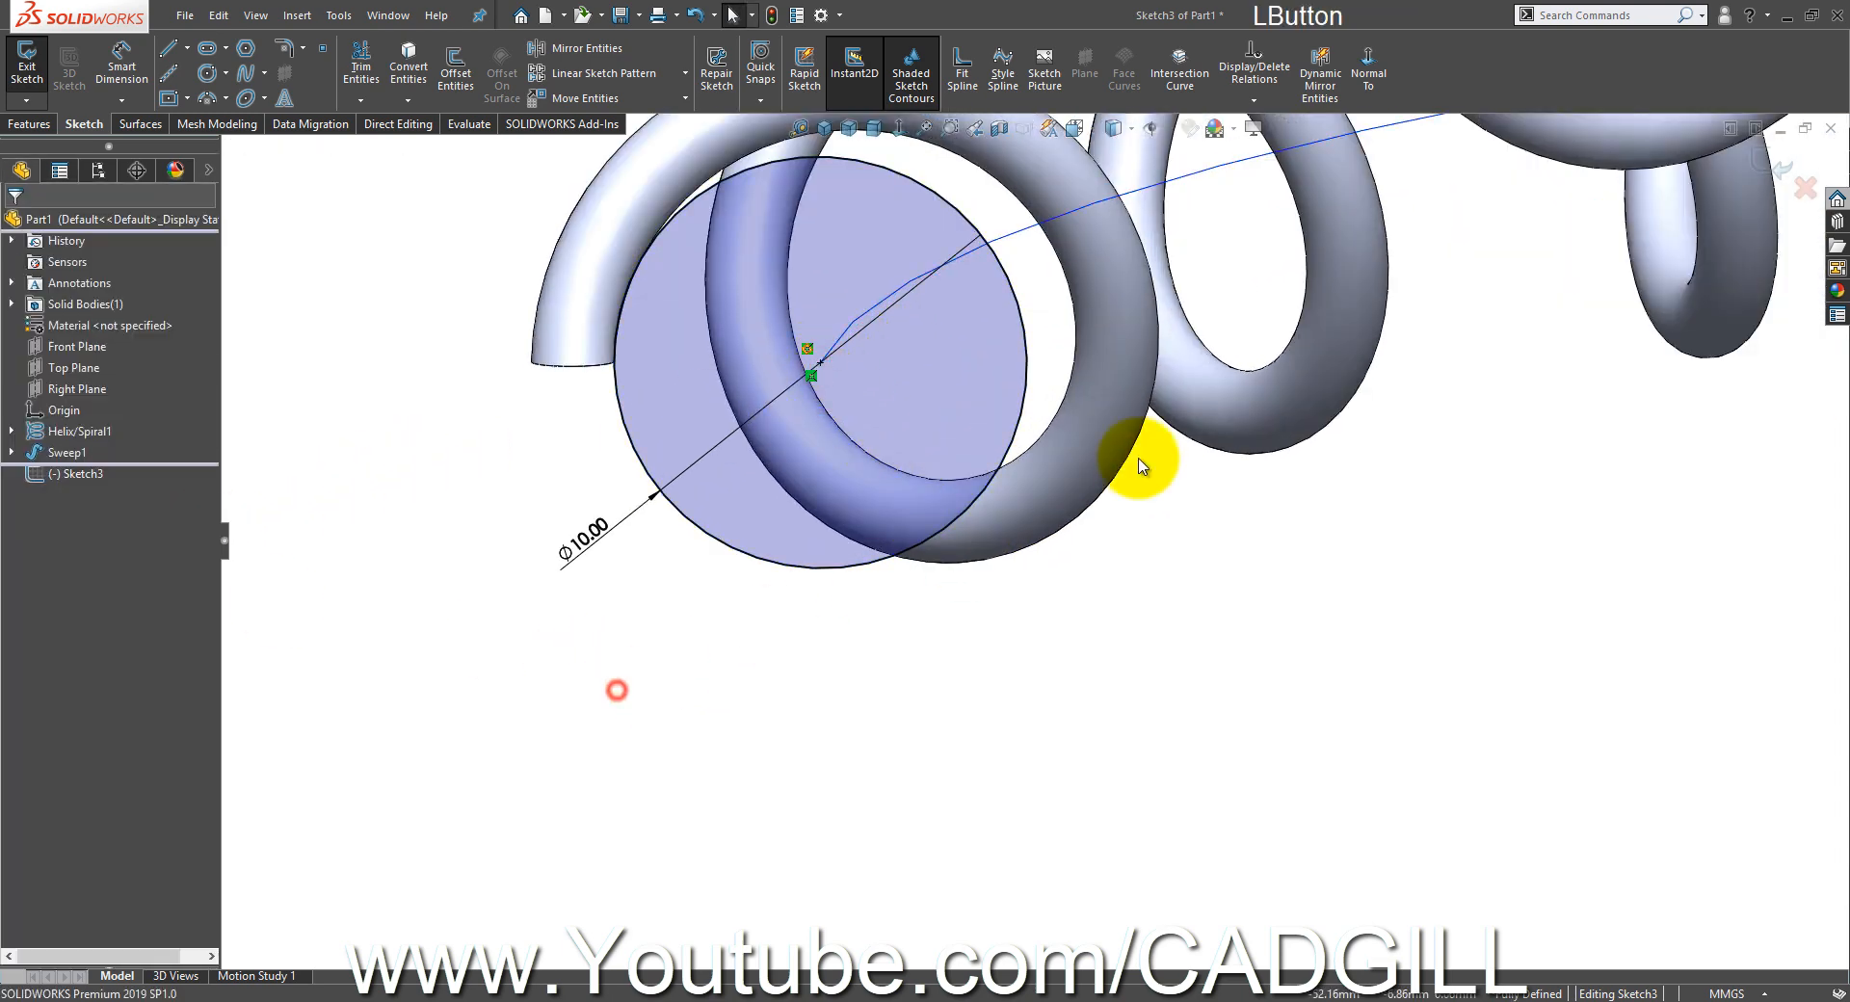
pyautogui.click(1782, 169)
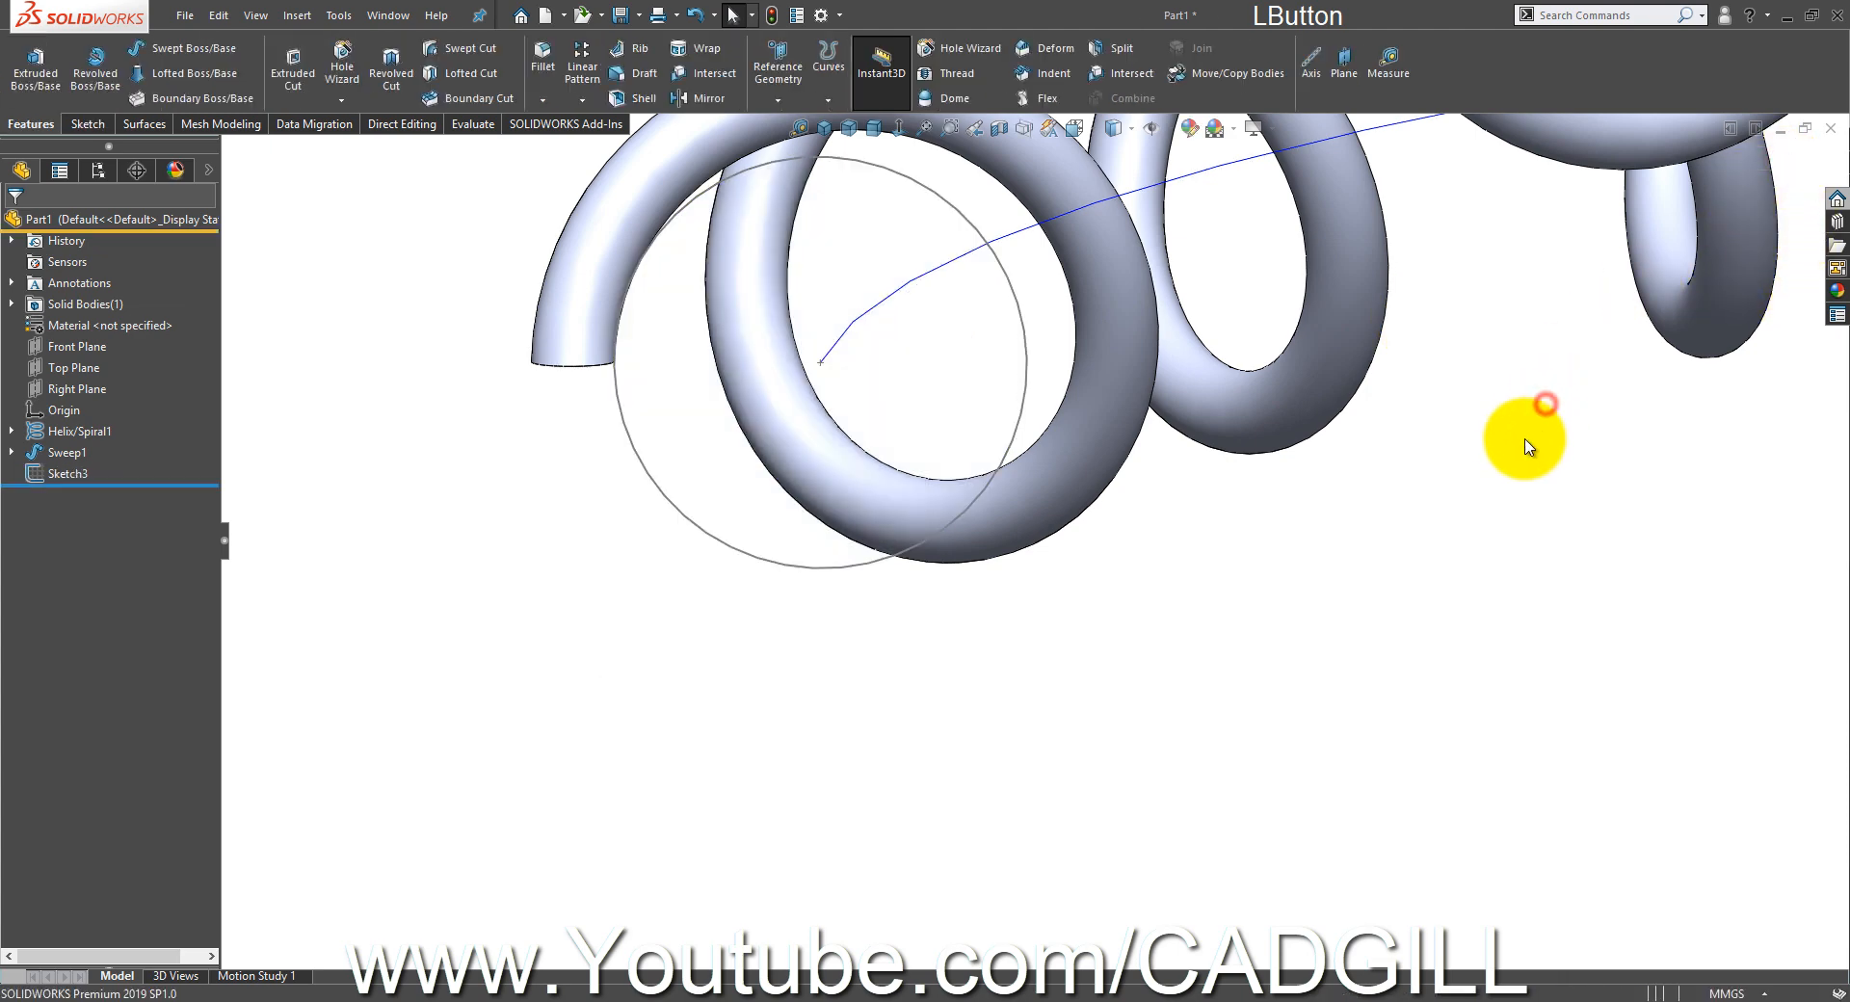
# - Sweep the 10 mm circle along the helix with Follow Path, Minimum Twist and Merge result off
pyautogui.click(162, 46)
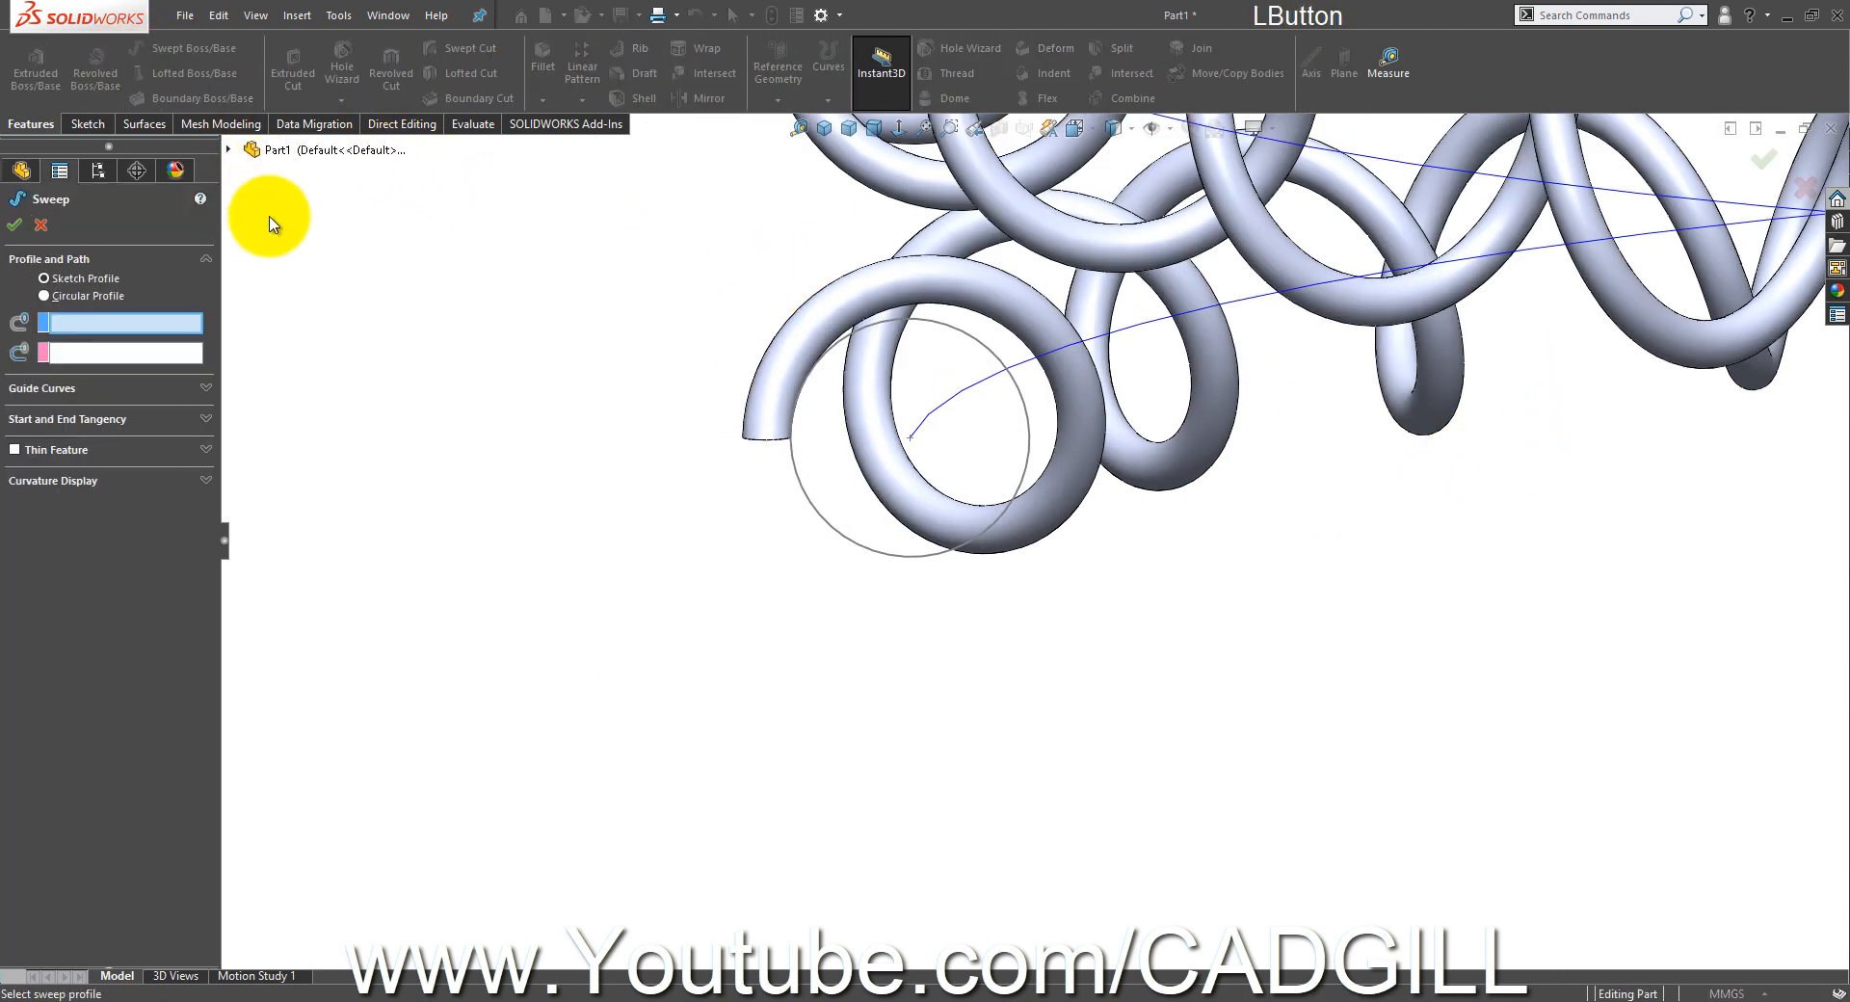
pyautogui.click(1026, 431)
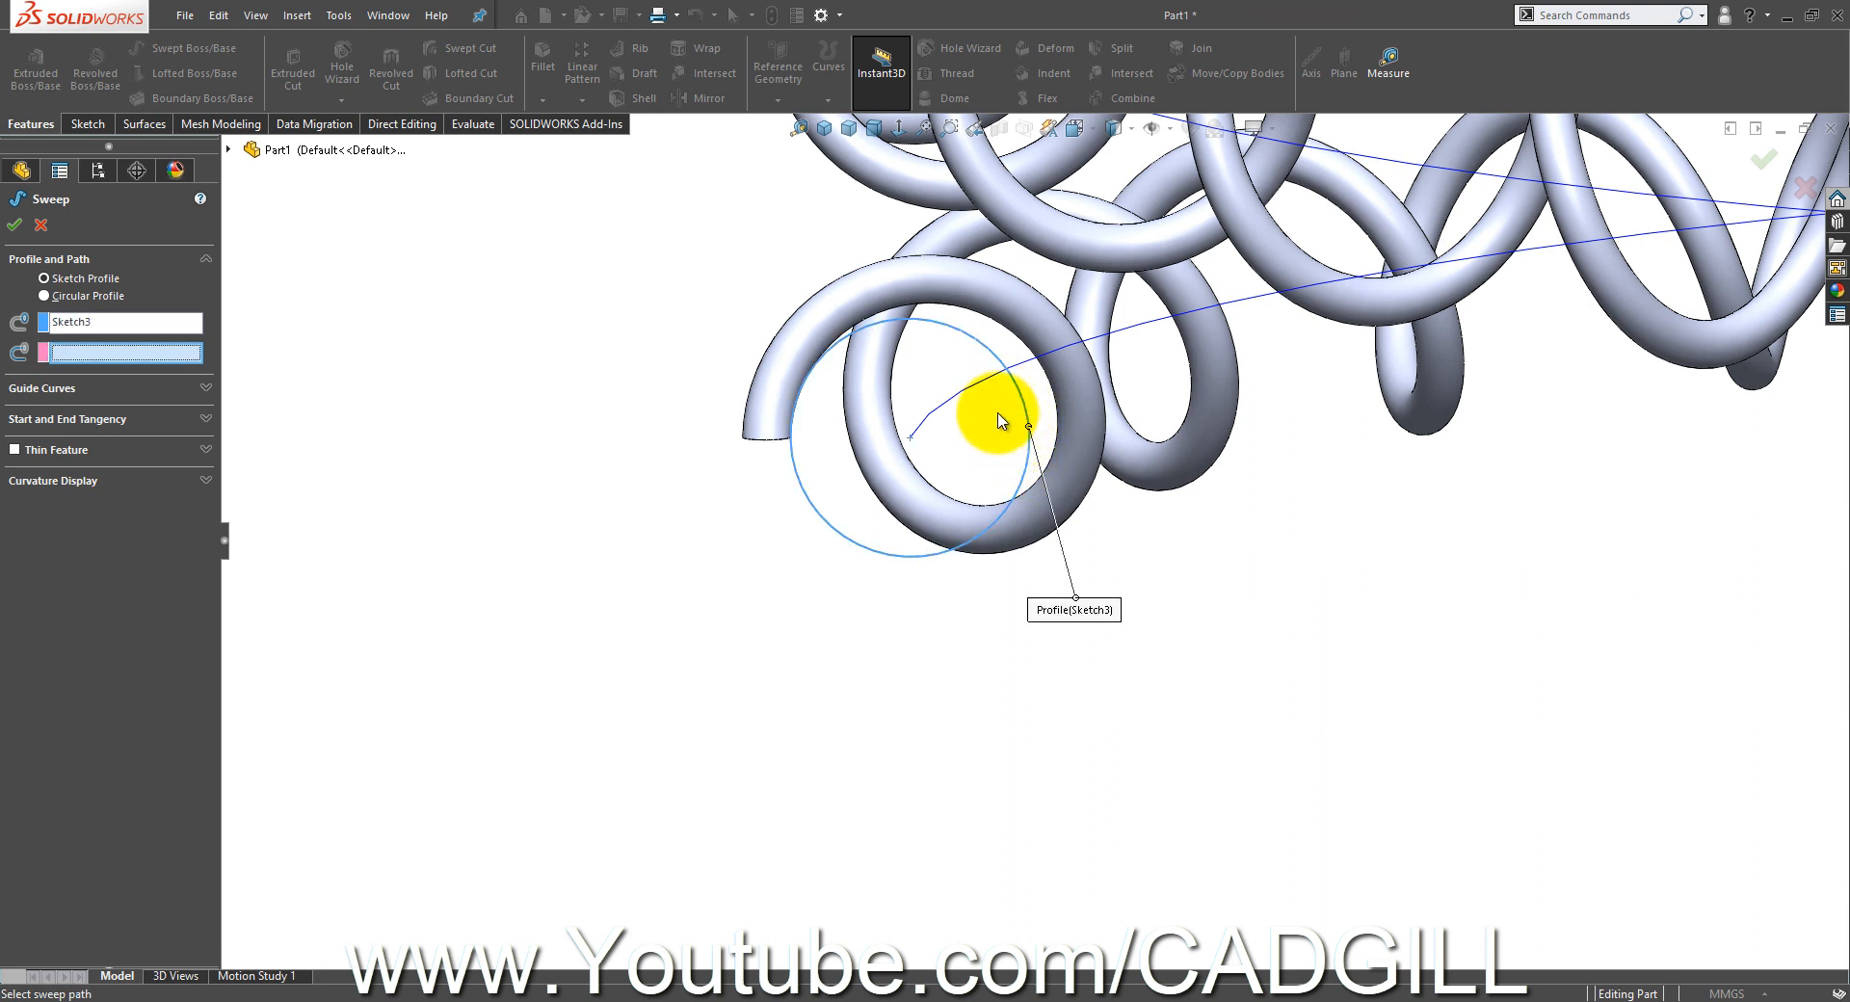
pyautogui.click(944, 405)
pyautogui.scroll(10, 942, 401)
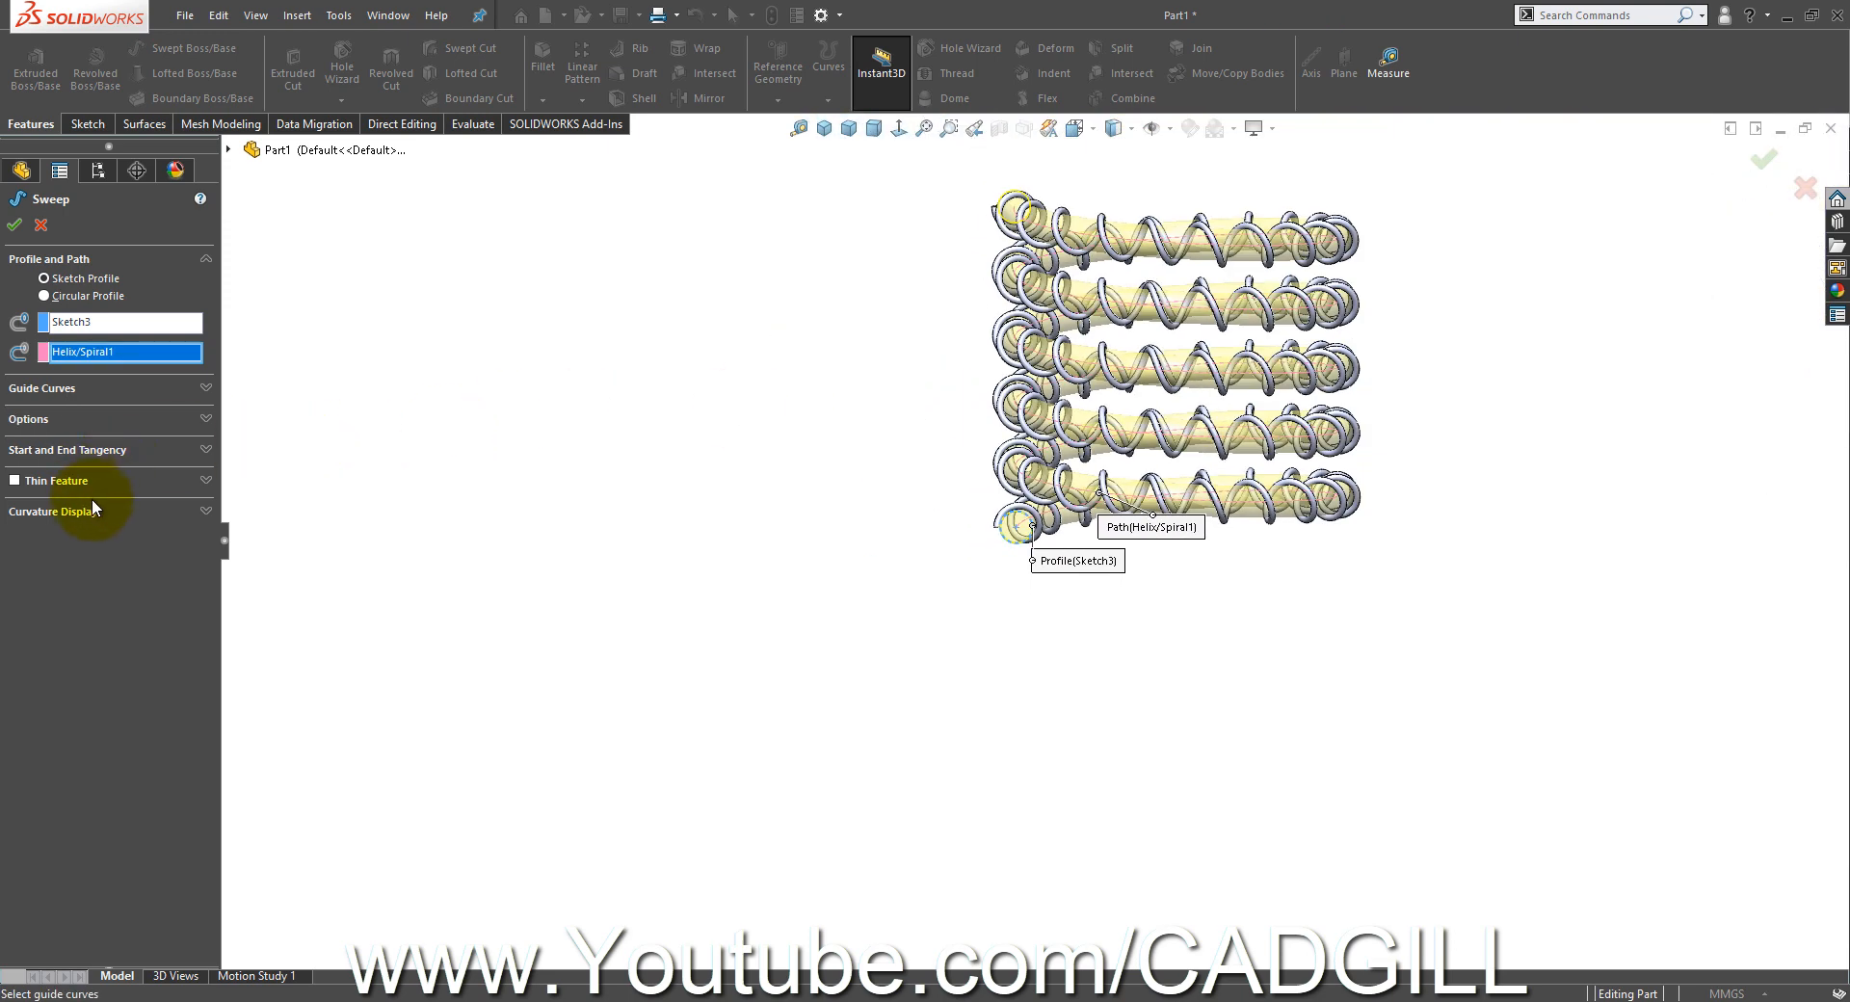
pyautogui.click(96, 414)
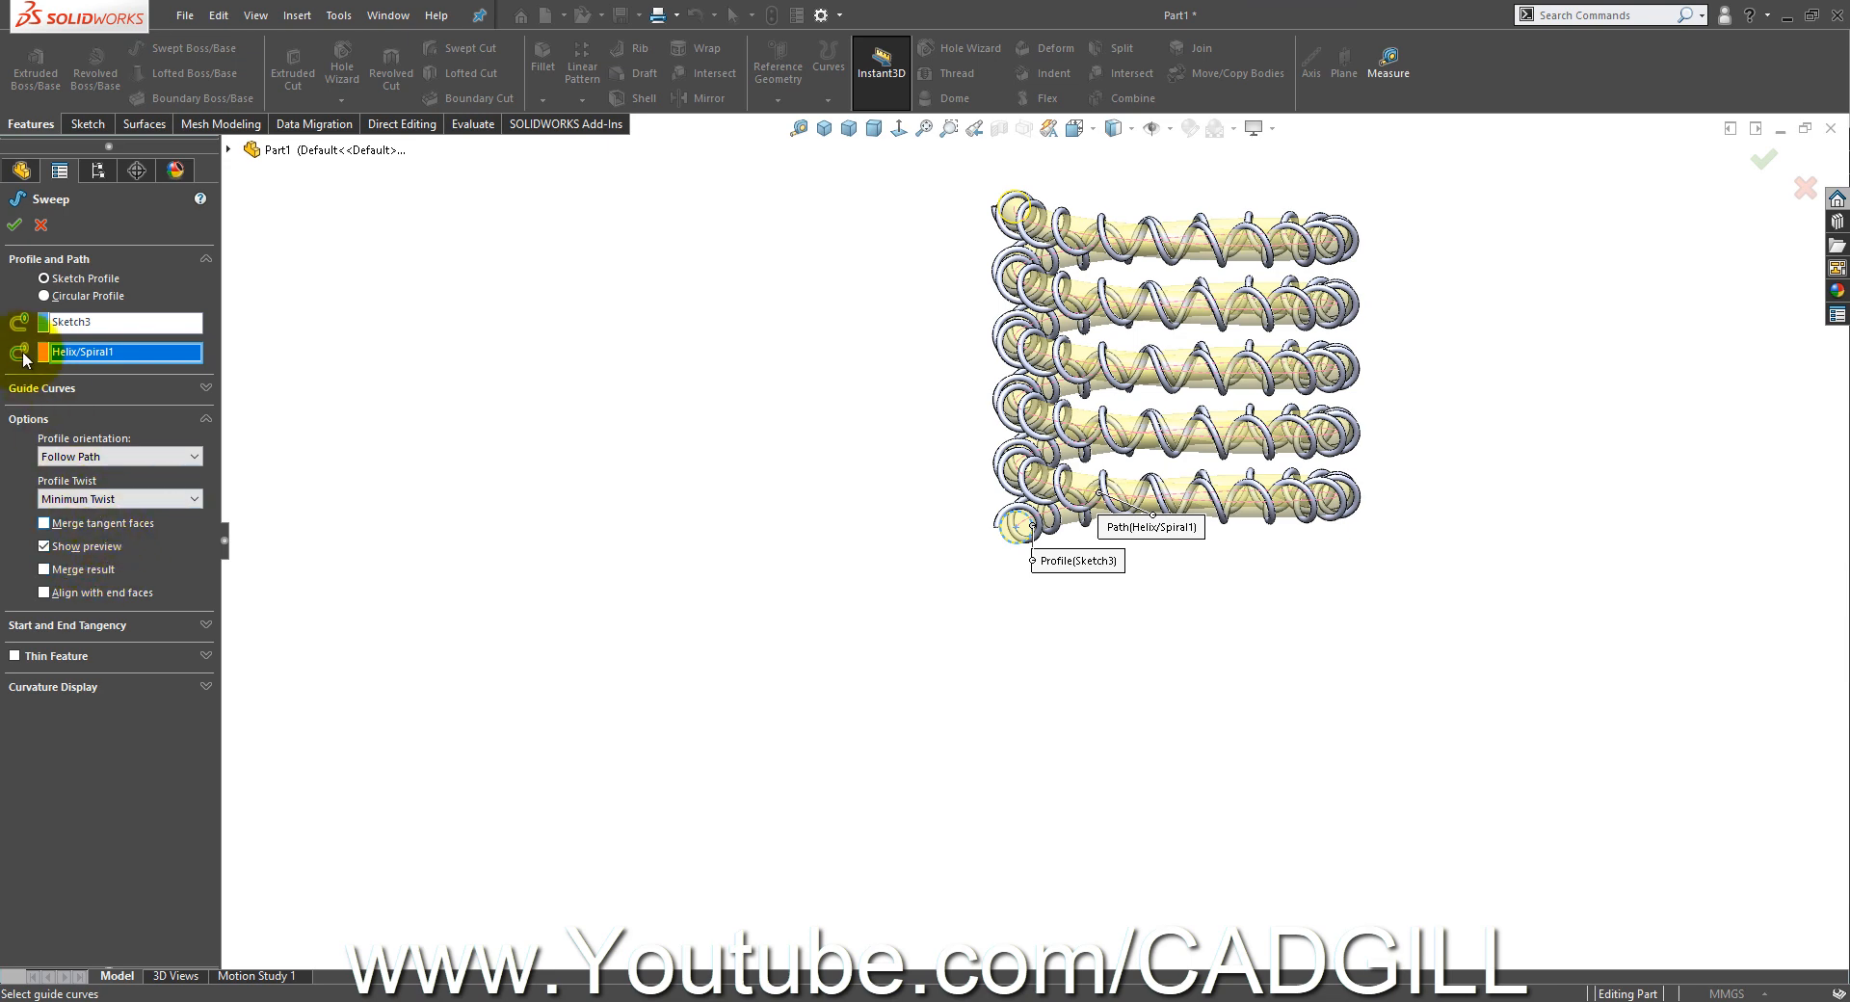
pyautogui.click(15, 227)
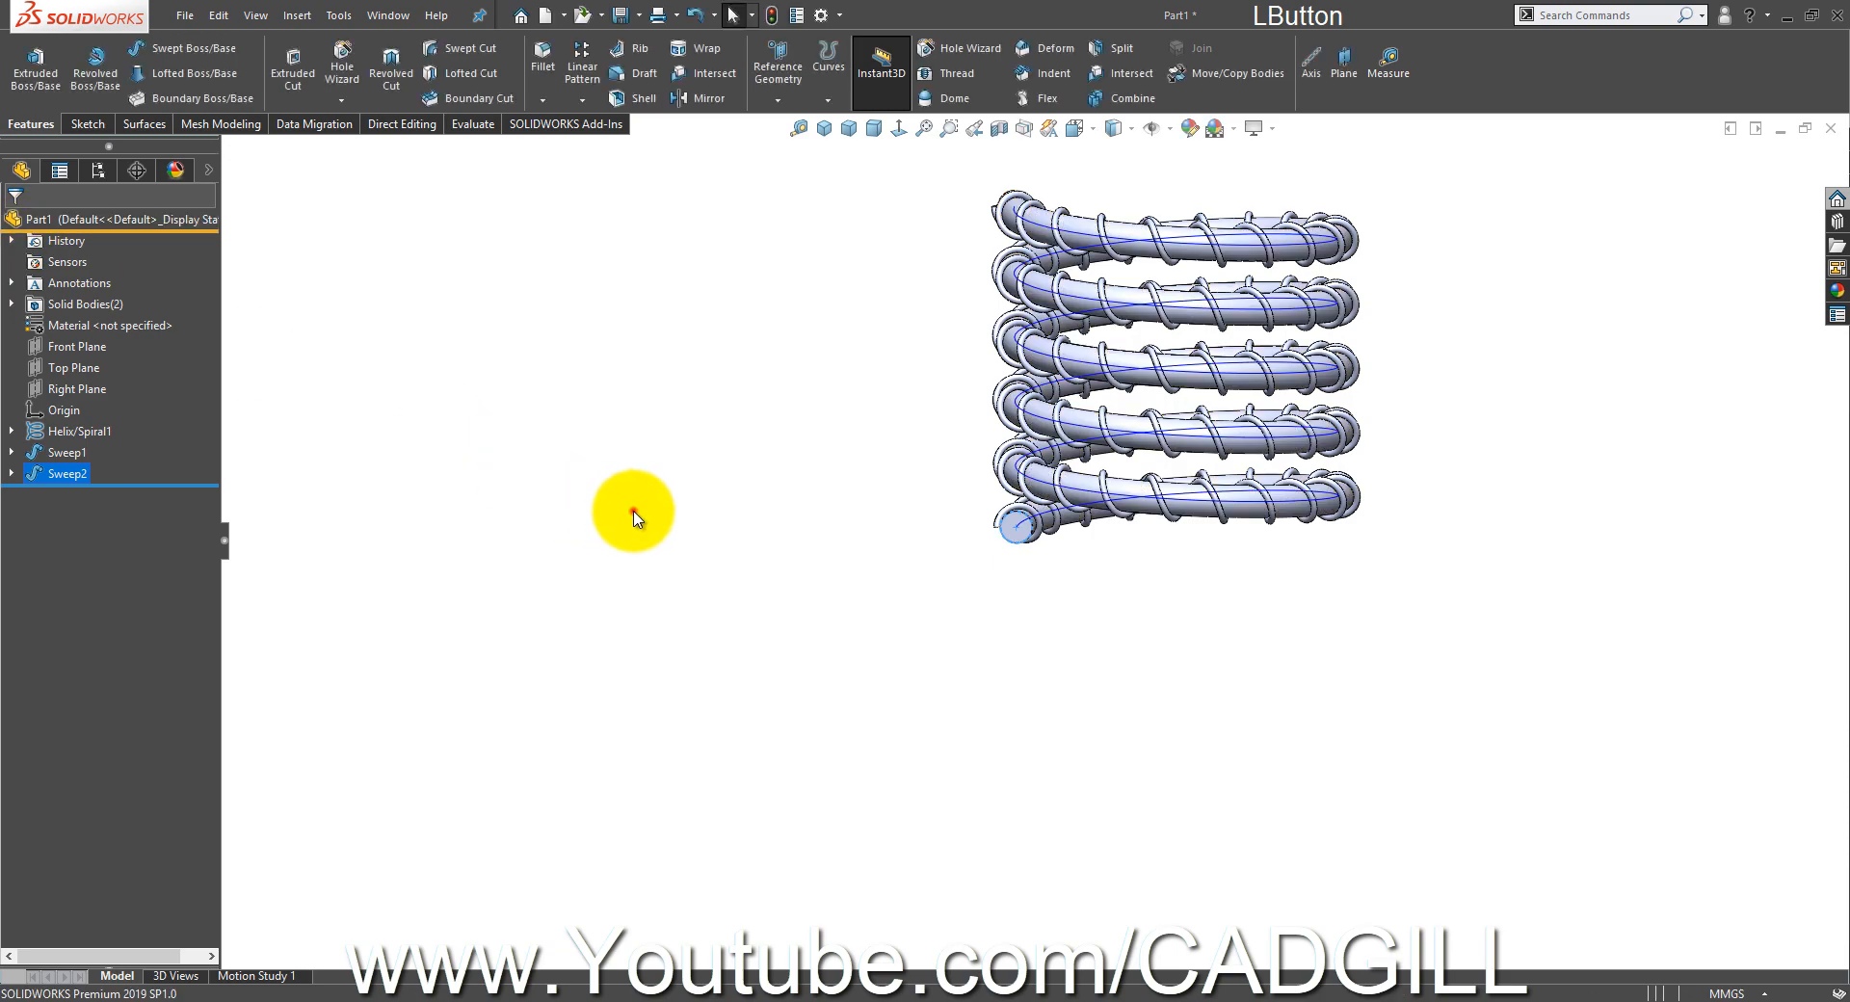
# - Examine the thick helical core and the thin coil wound around it from several angles and distances
pyautogui.moveTo(1082, 453); pyautogui.dragTo(1106, 509, button='middle')
pyautogui.scroll(-4, 1185, 347)
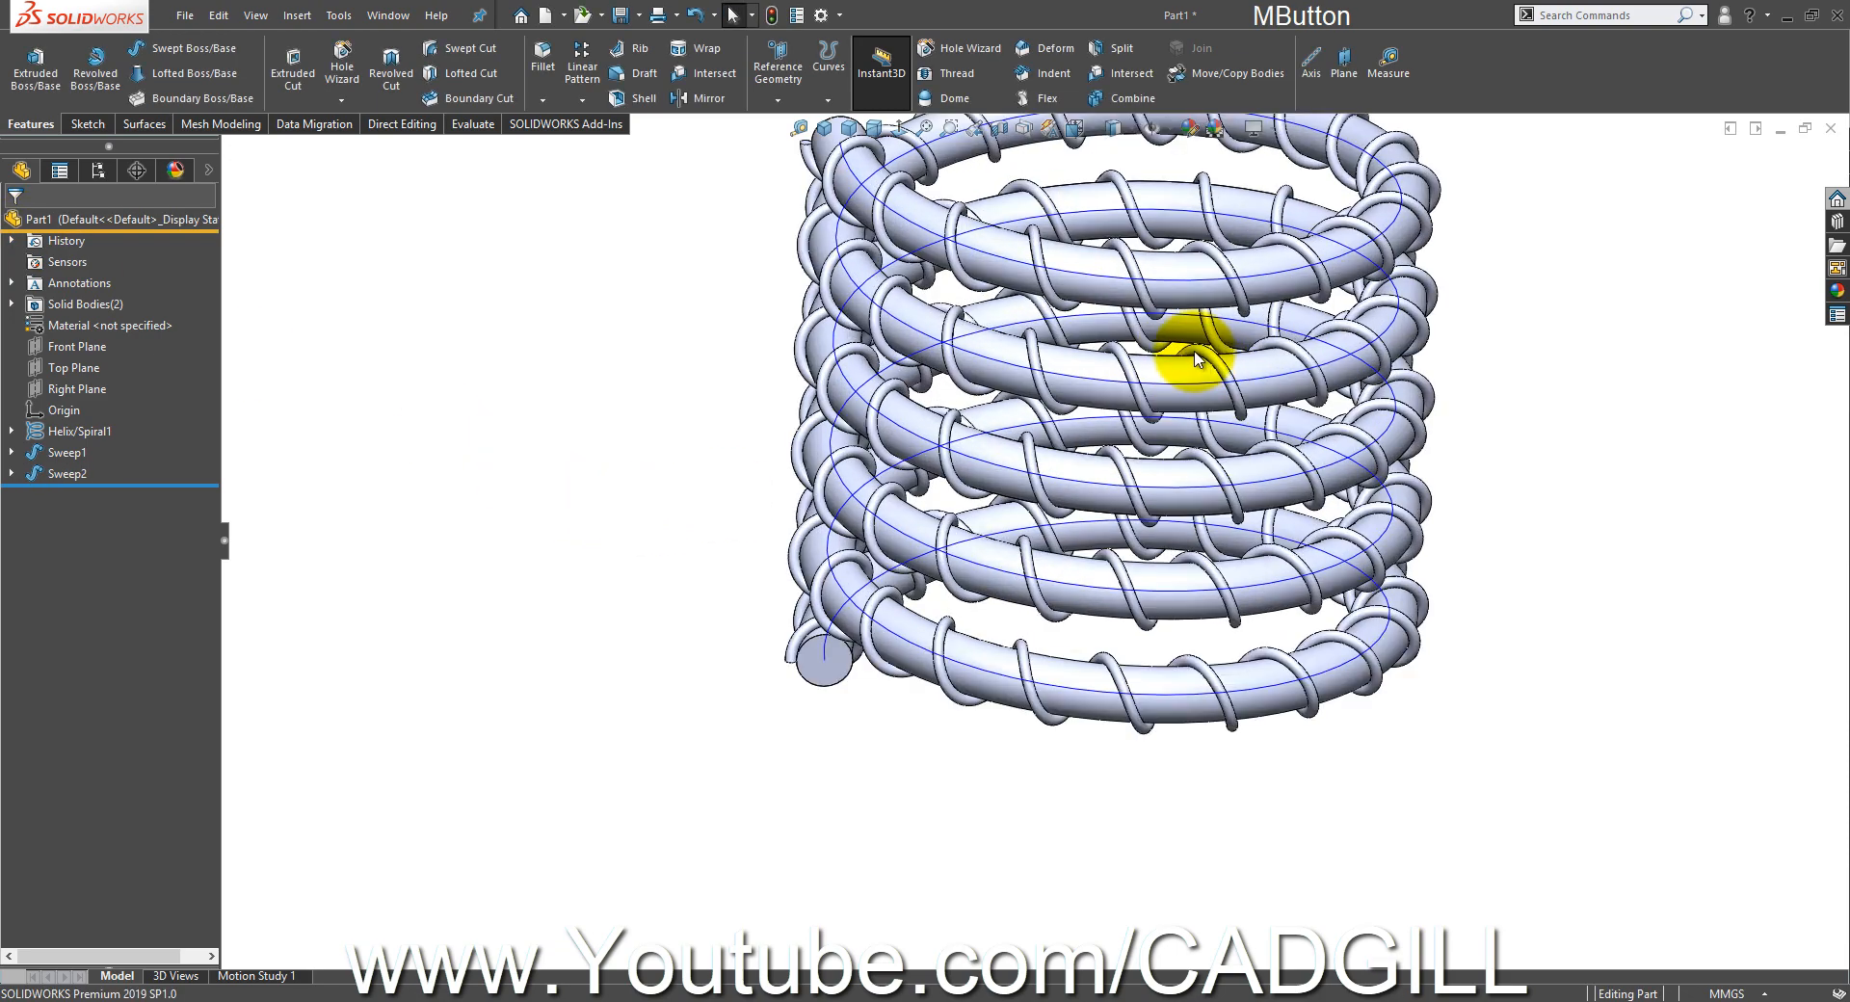
pyautogui.click(1108, 274)
pyautogui.click(1618, 462)
pyautogui.moveTo(1619, 462)
pyautogui.mouseDown(button='middle')
pyautogui.moveTo(1494, 442)
pyautogui.moveTo(1561, 552)
pyautogui.mouseUp(button='middle')
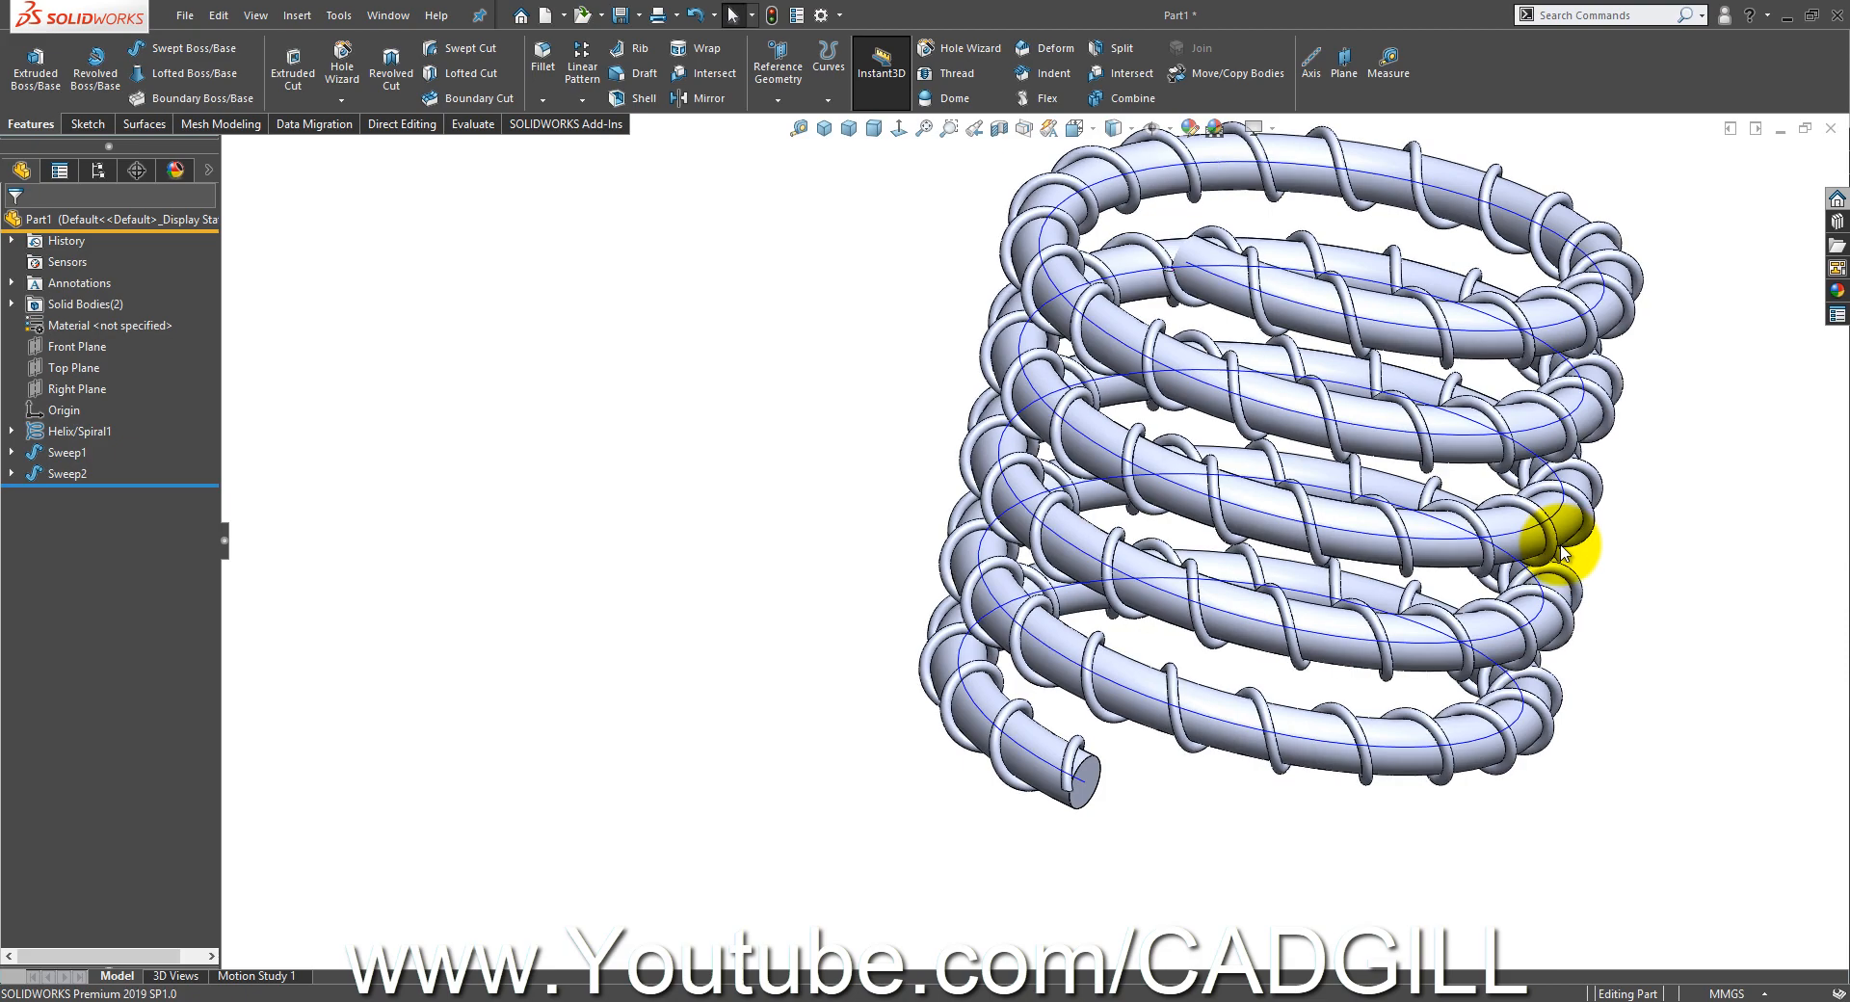
pyautogui.moveTo(1313, 569); pyautogui.dragTo(1348, 678, button='middle')
pyautogui.scroll(-1, 1380, 646)
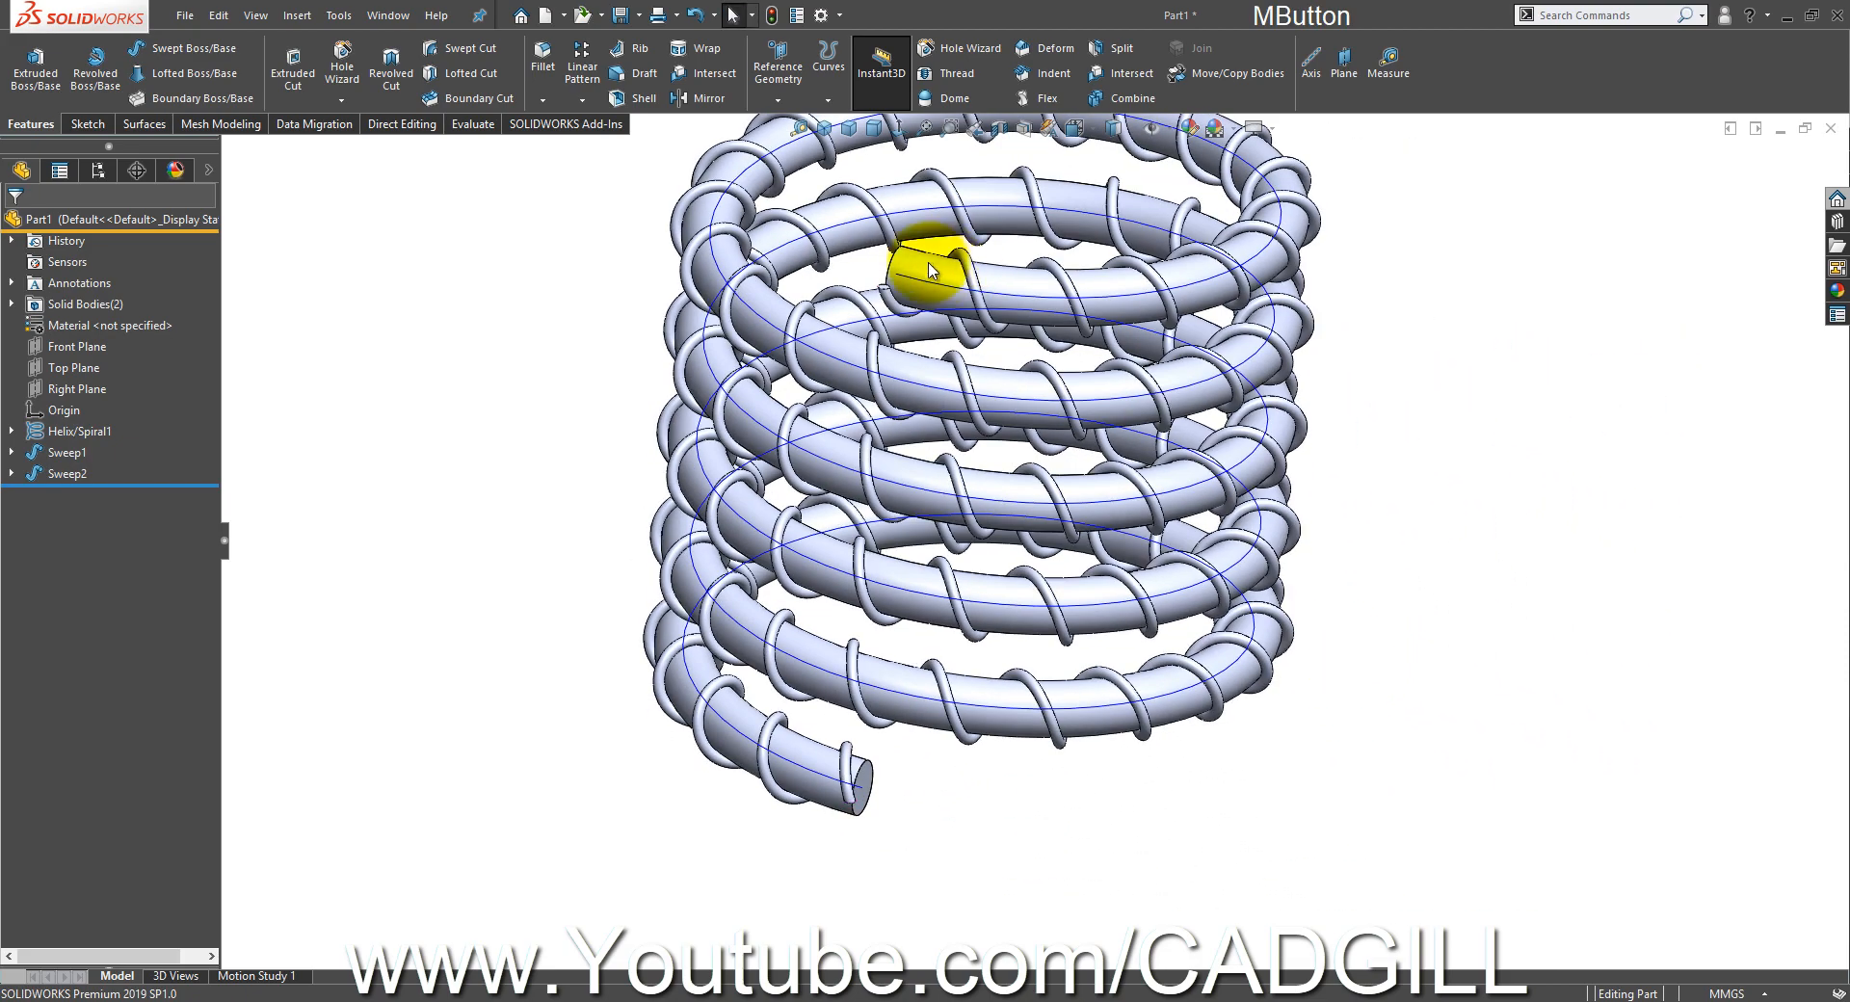
pyautogui.moveTo(909, 438); pyautogui.dragTo(916, 380, button='middle')
pyautogui.scroll(2, 916, 380)
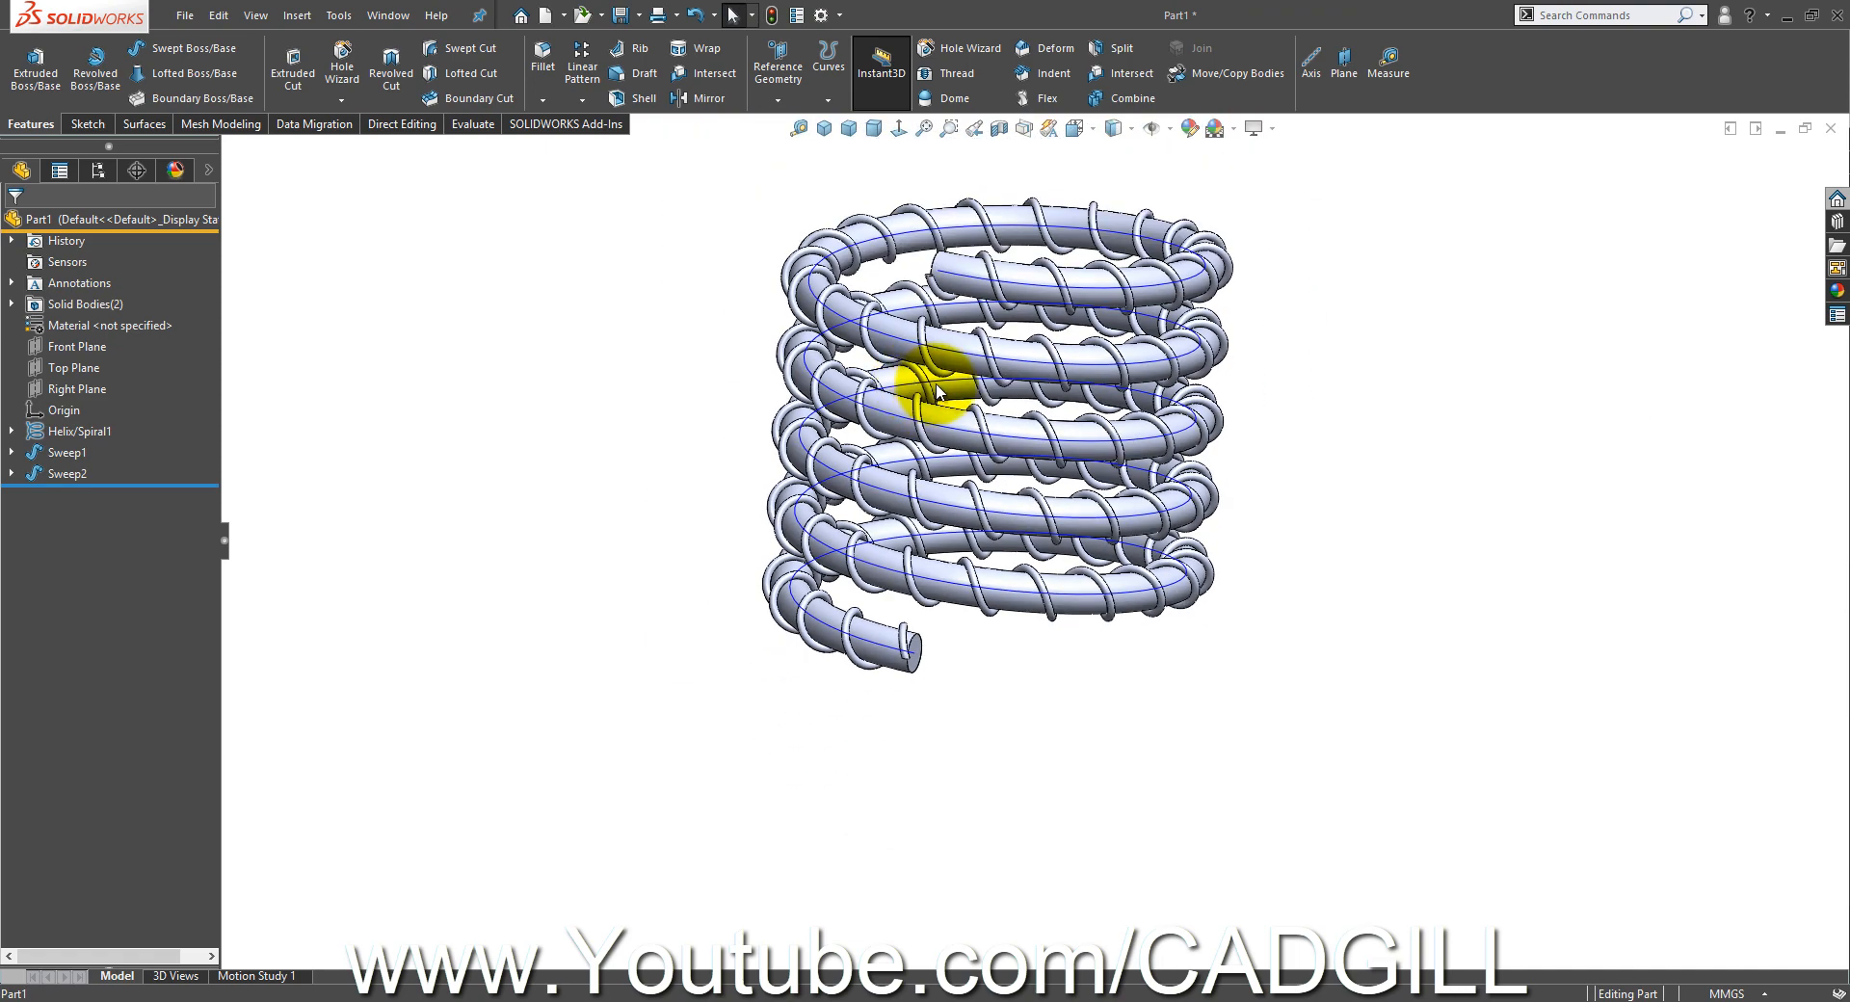
pyautogui.scroll(-1, 938, 387)
pyautogui.scroll(3, 910, 280)
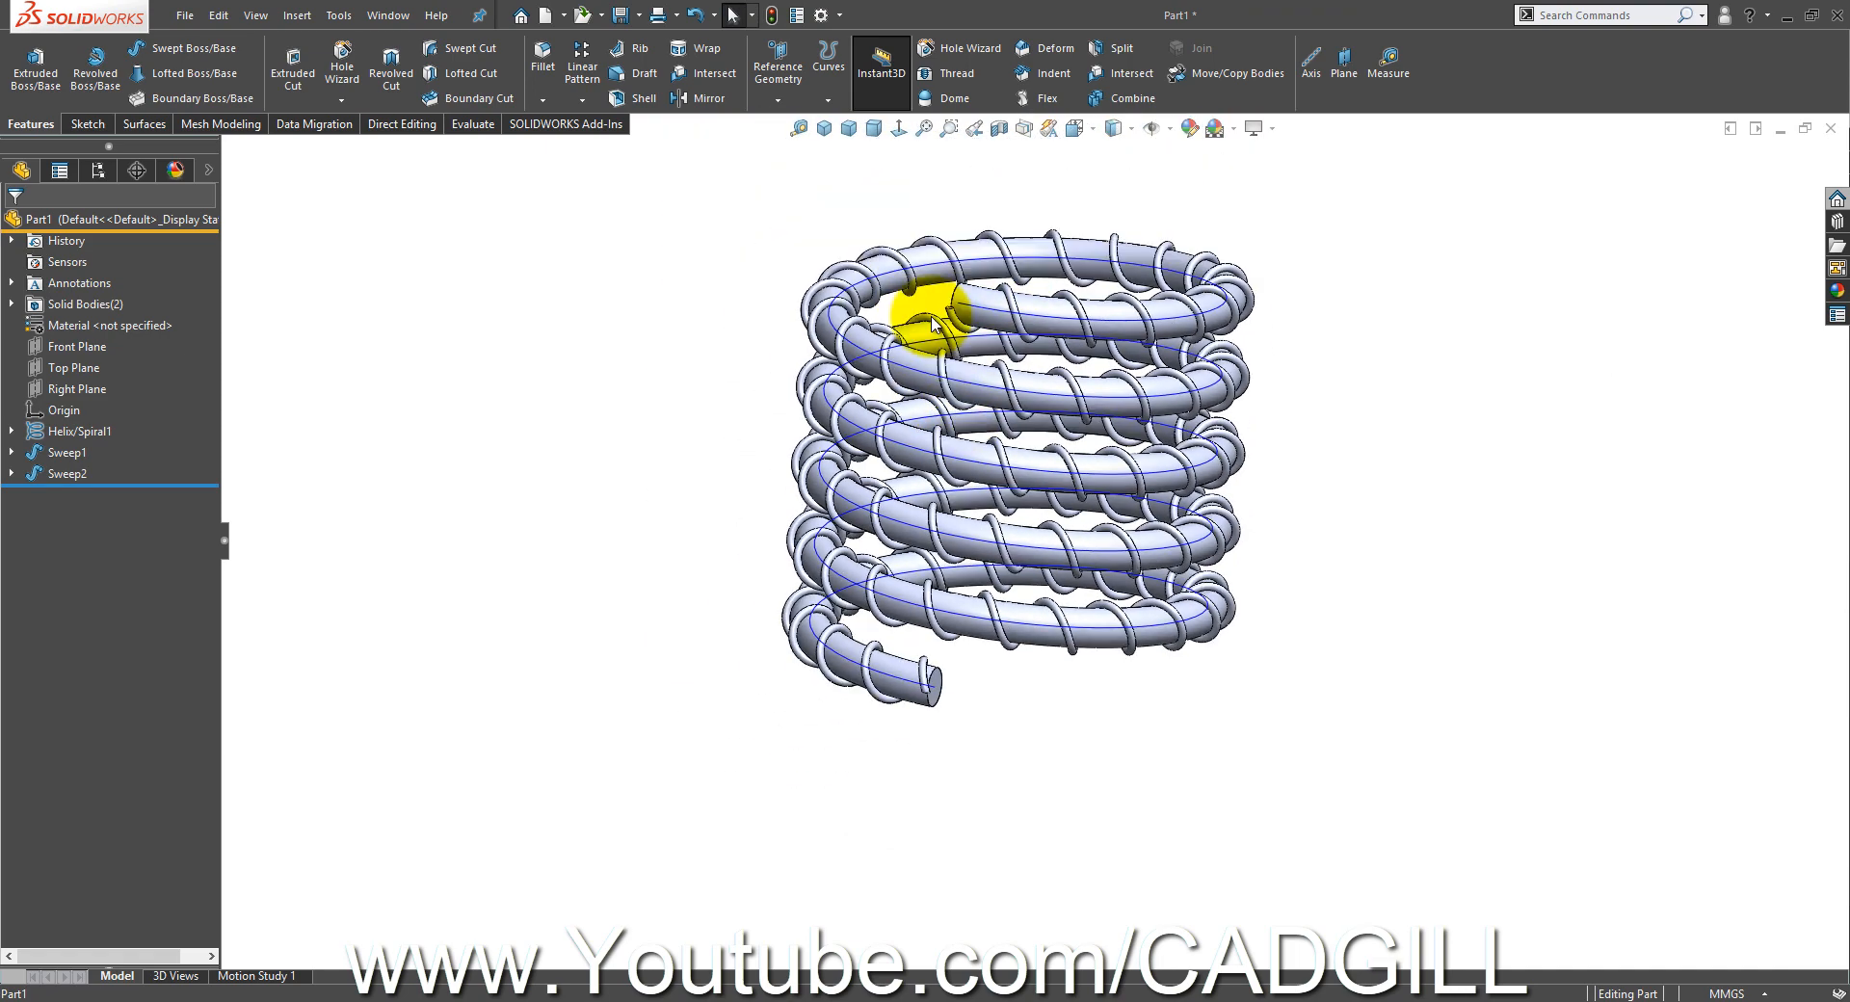
pyautogui.scroll(-2, 1094, 525)
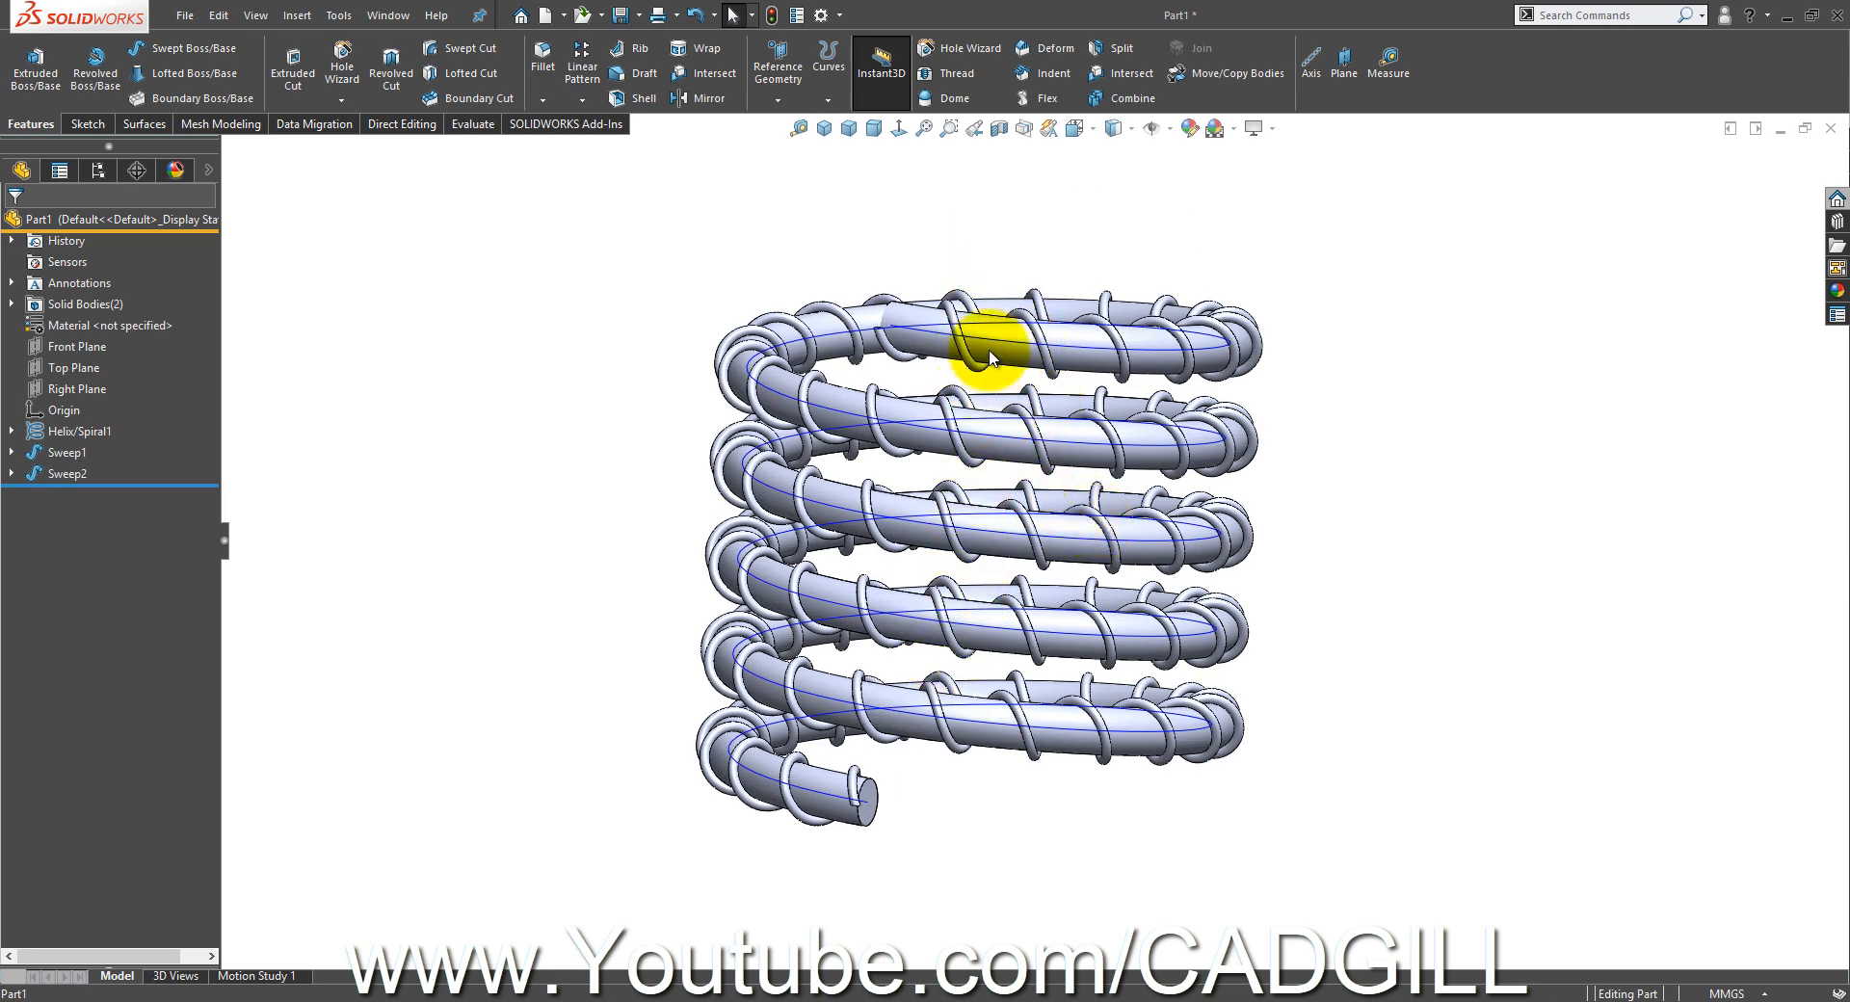
pyautogui.scroll(1, 991, 269)
pyautogui.moveTo(991, 269); pyautogui.dragTo(999, 302, button='middle')
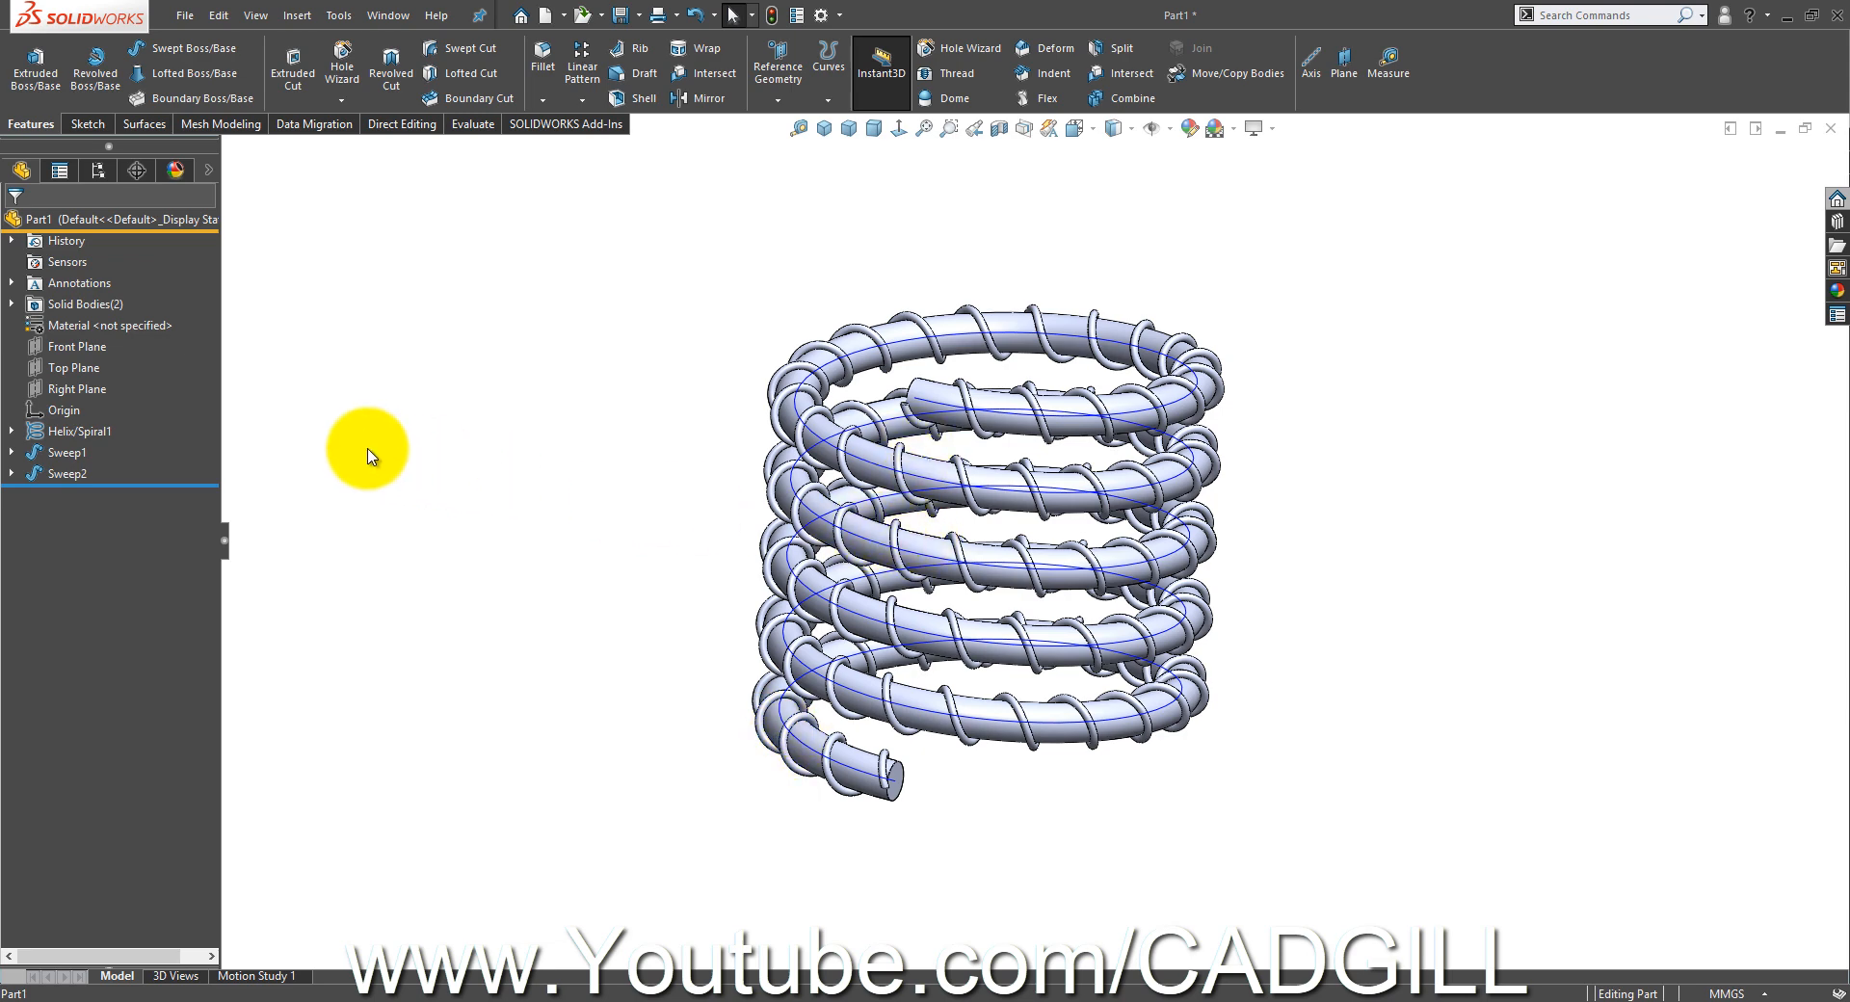
# - Create a reference plane parallel to the Top Plane through the upper endpoint of the helix
pyautogui.click(83, 372)
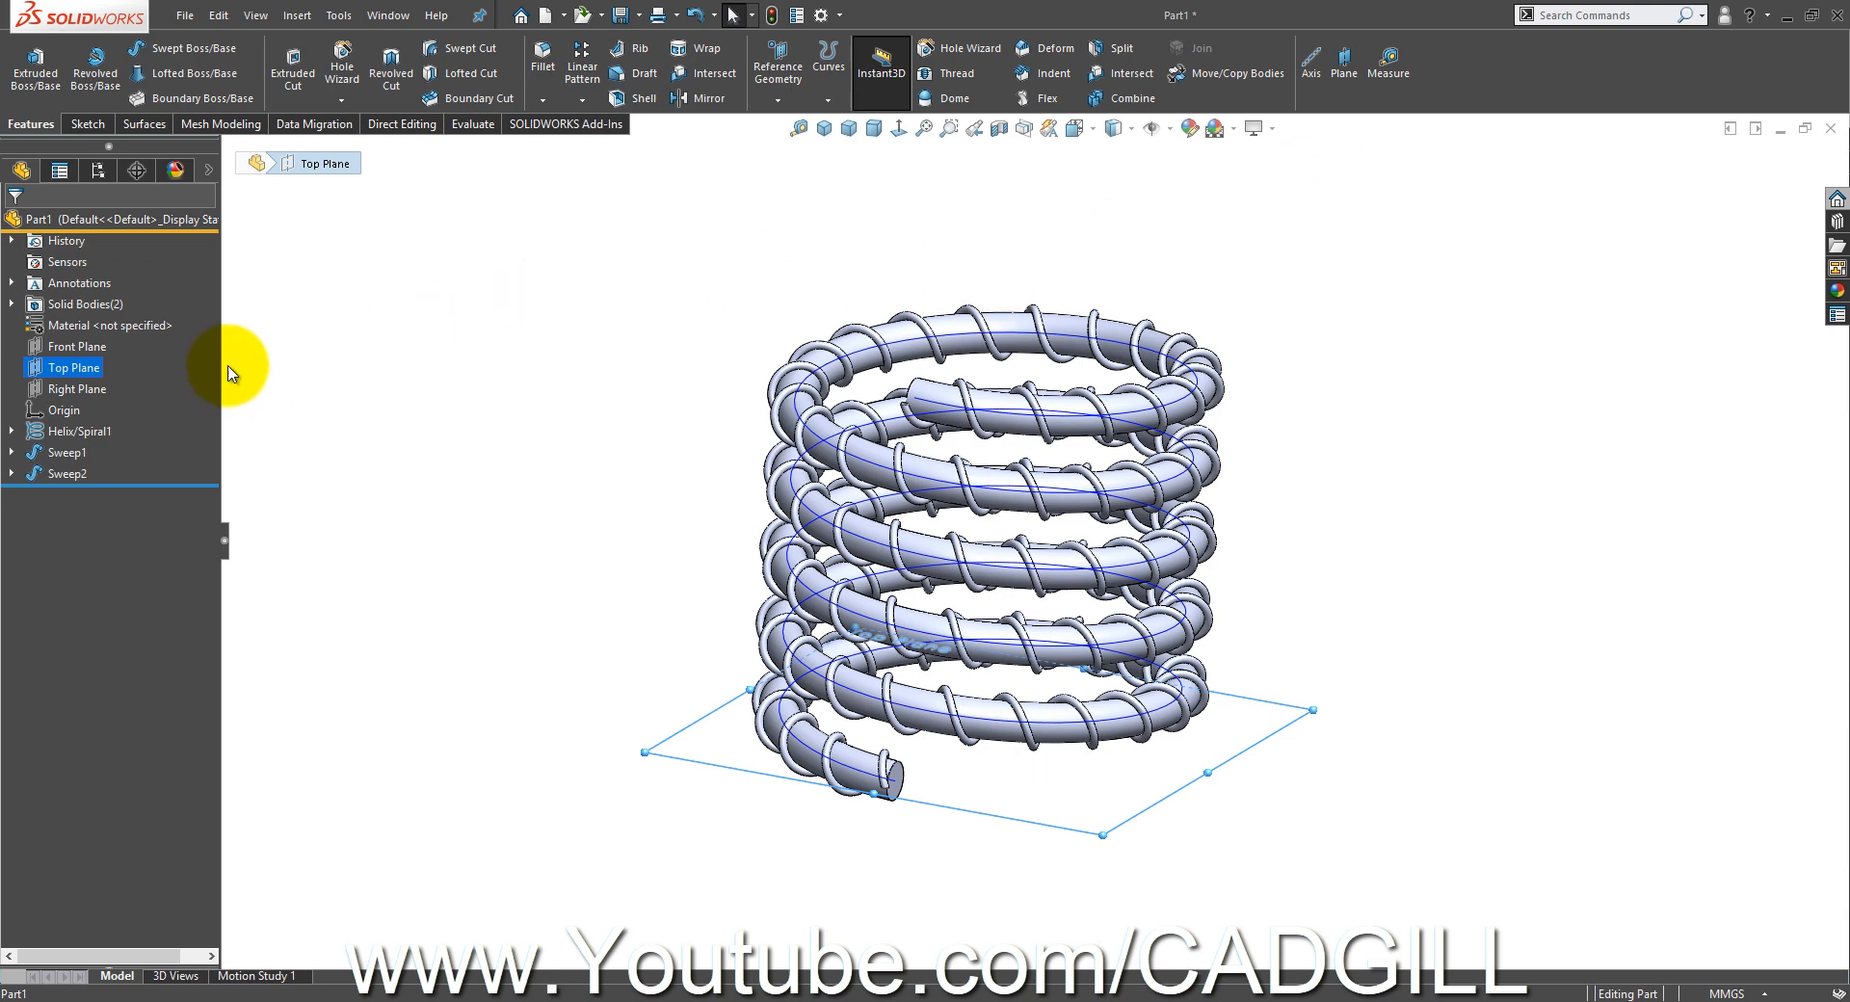
pyautogui.click(784, 272)
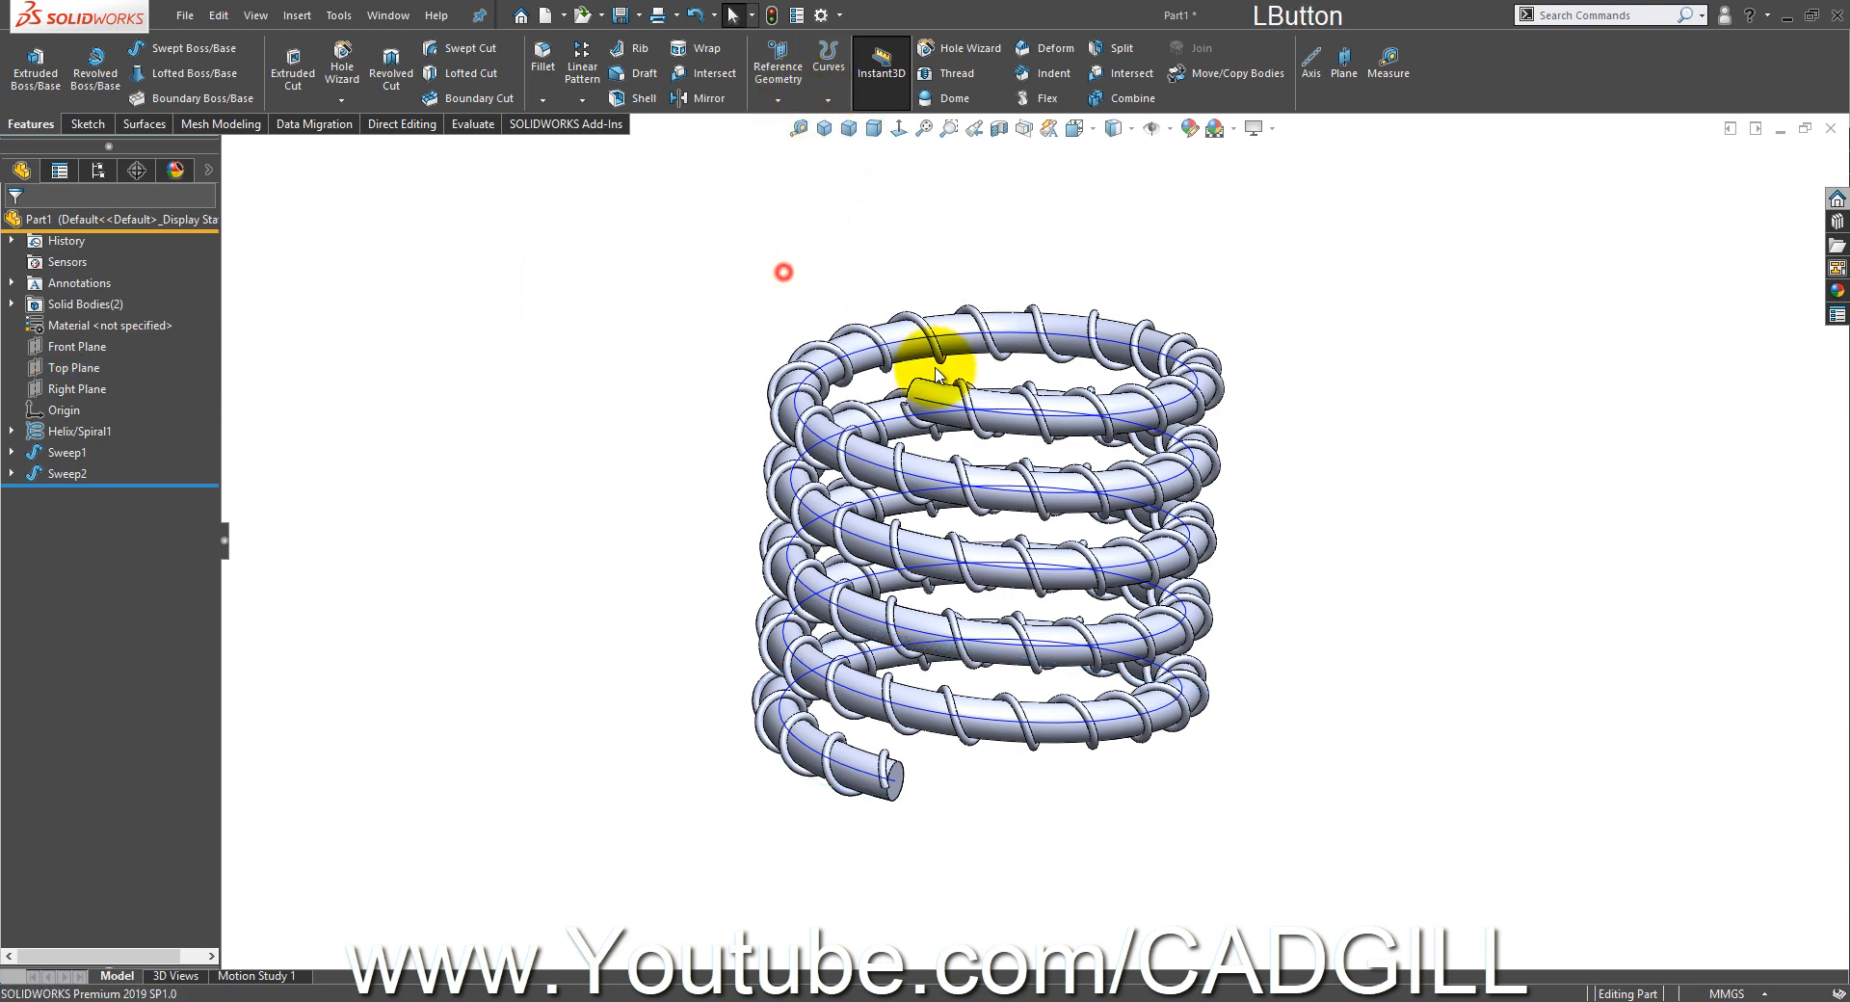
pyautogui.click(67, 368)
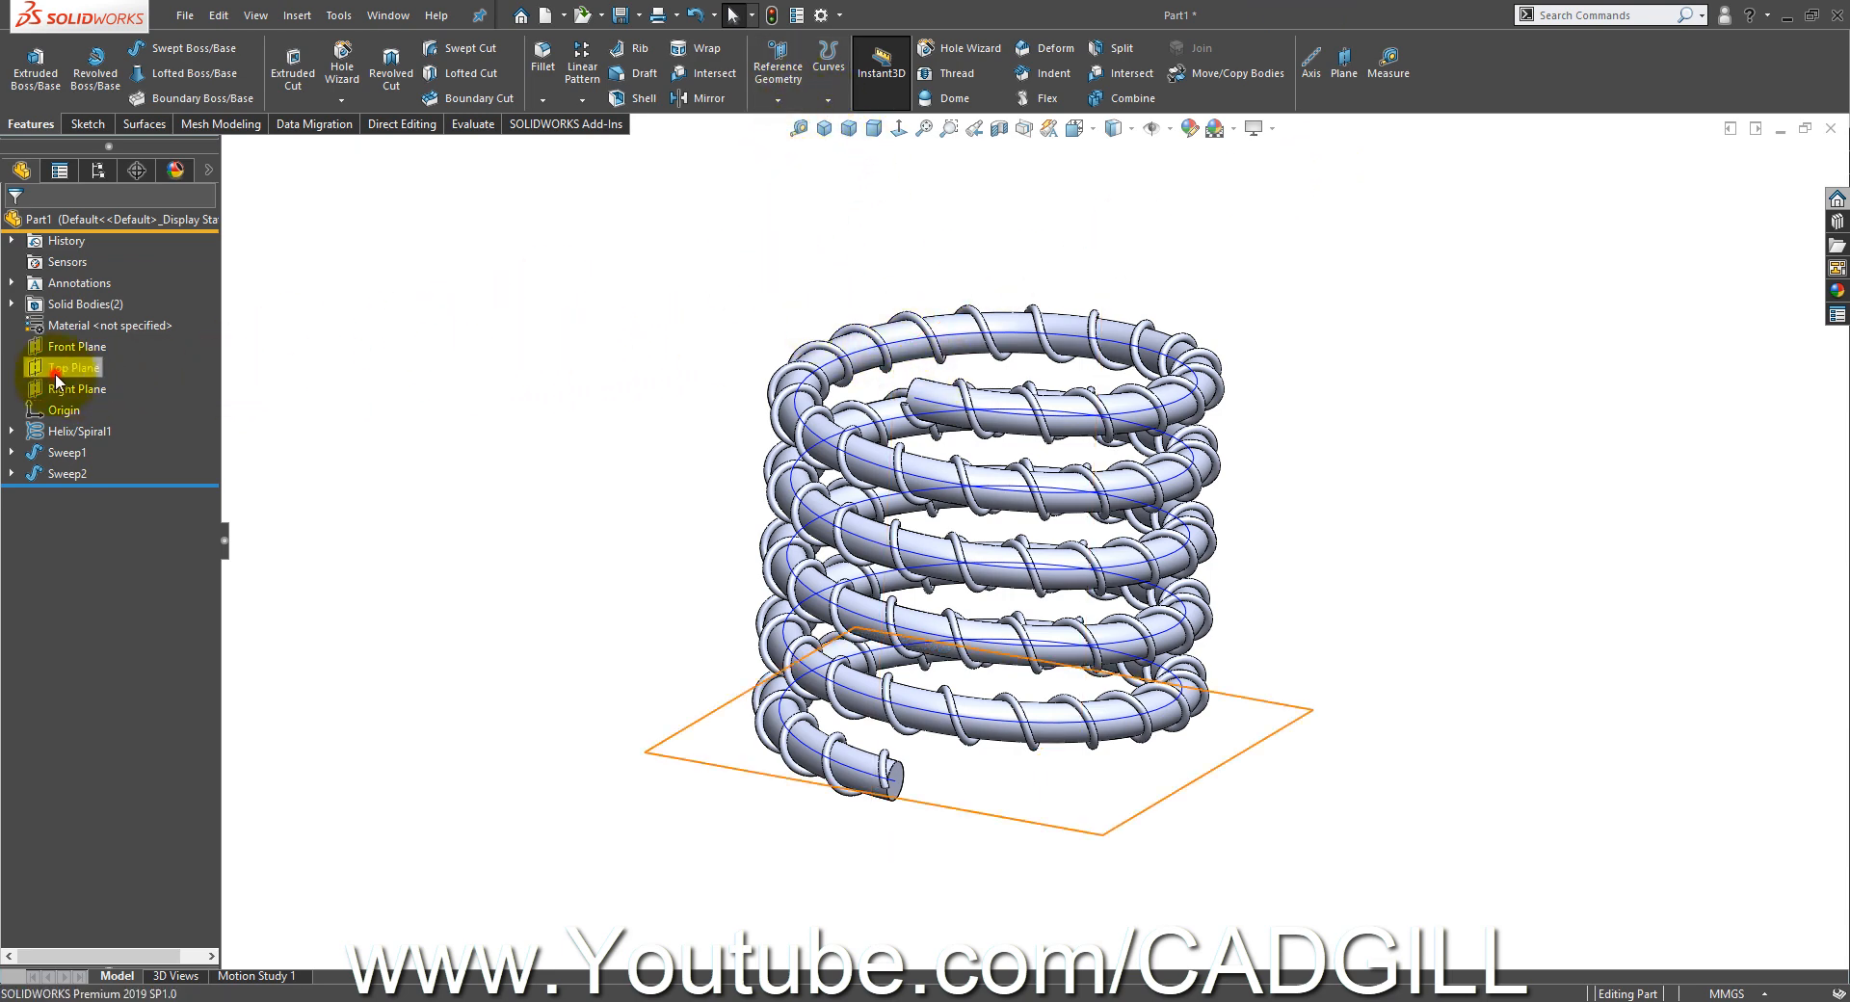
pyautogui.click(764, 72)
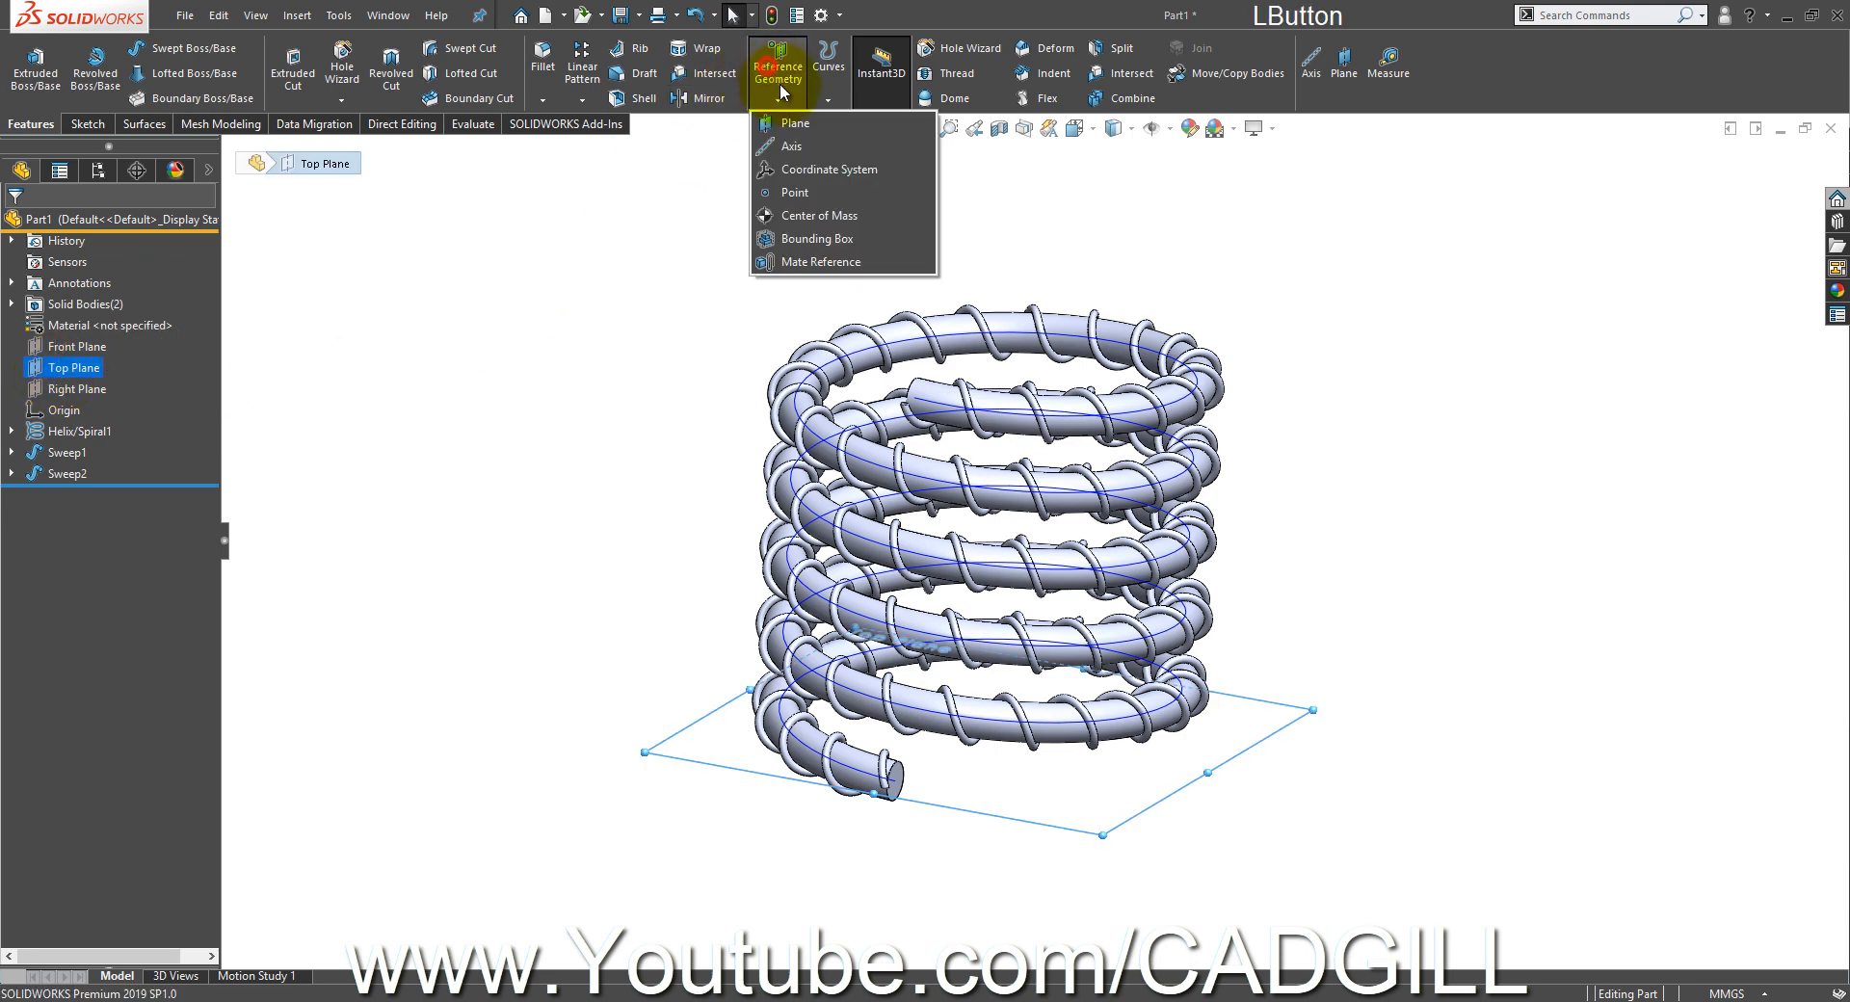
pyautogui.click(753, 112)
pyautogui.scroll(-2, 918, 440)
pyautogui.scroll(-2, 917, 441)
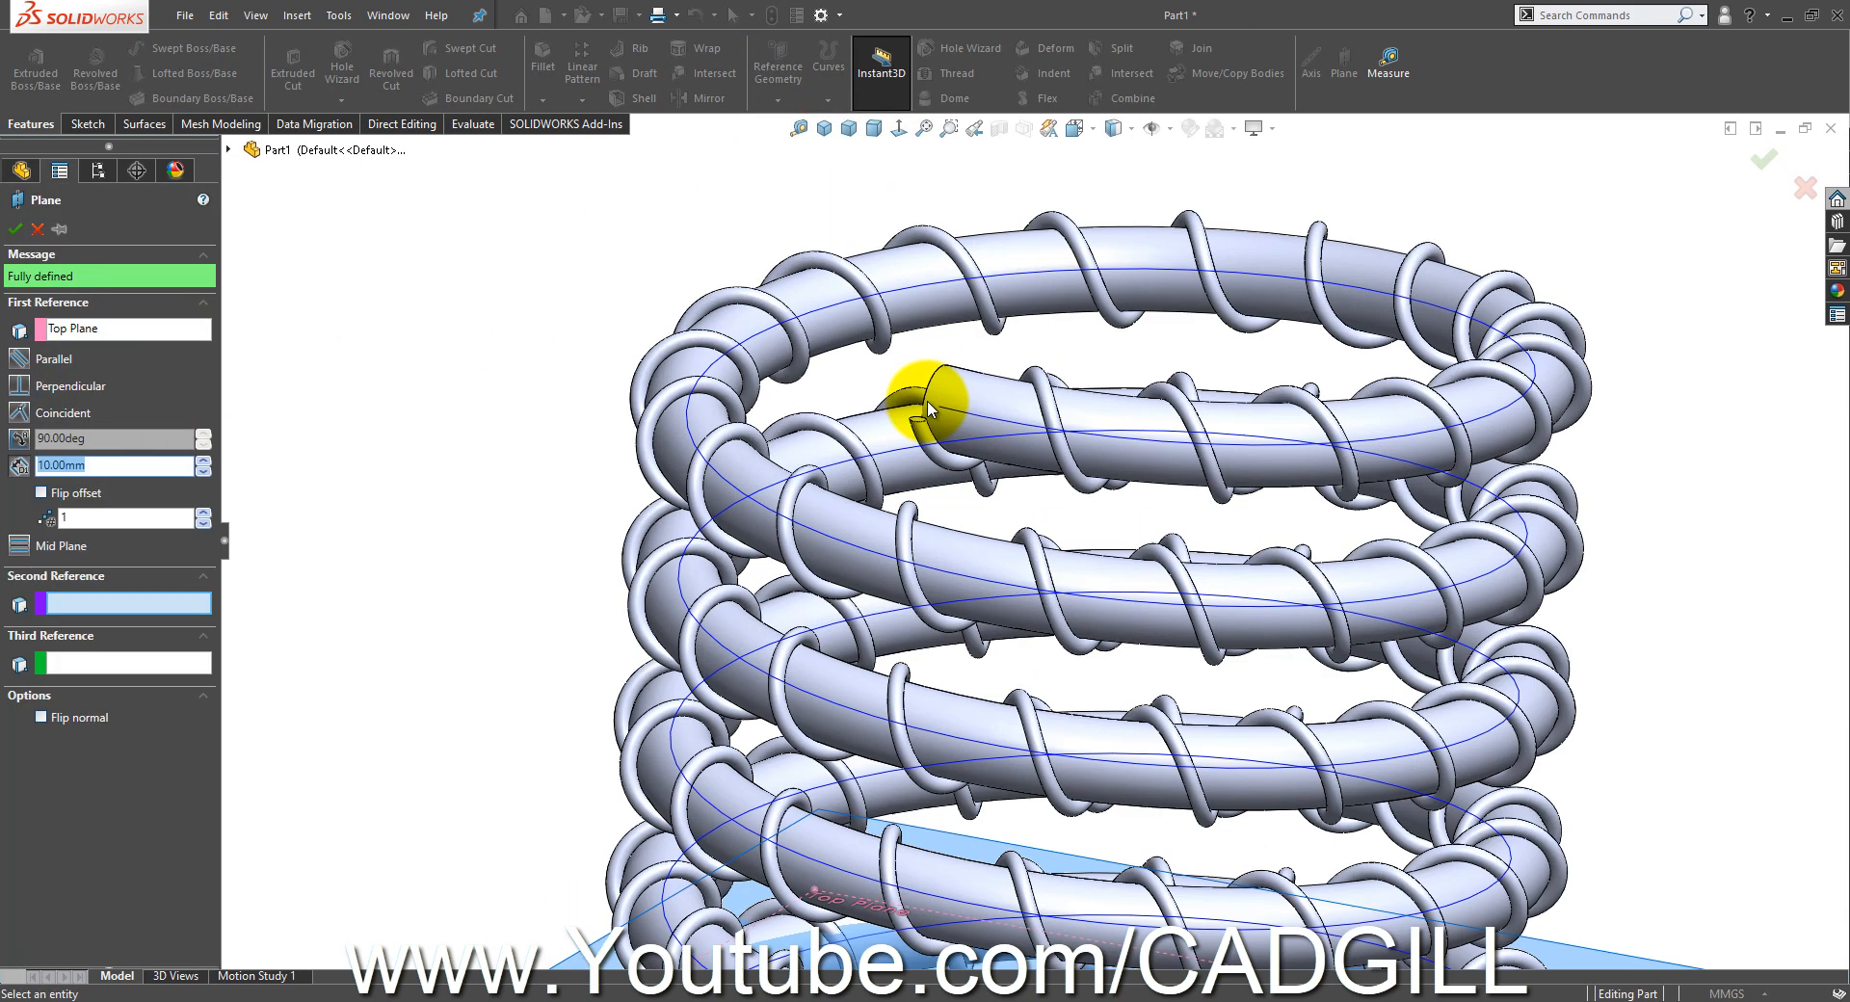
pyautogui.click(939, 408)
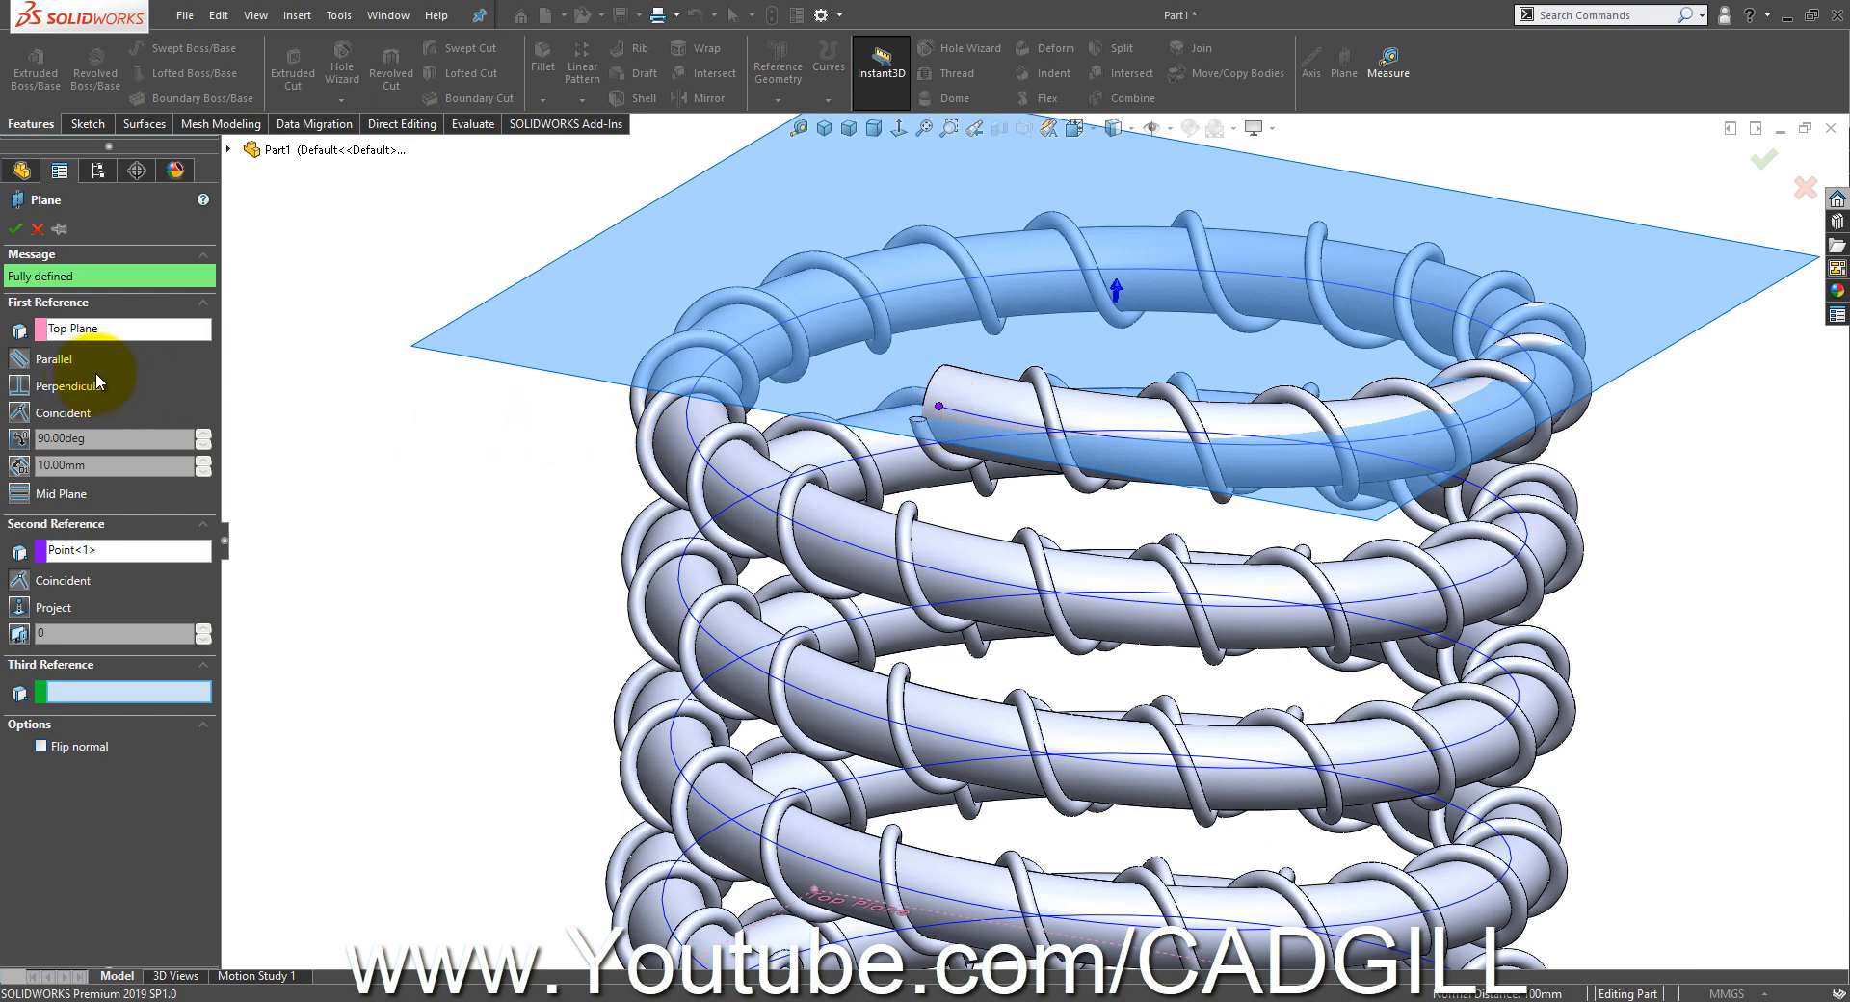
pyautogui.click(27, 364)
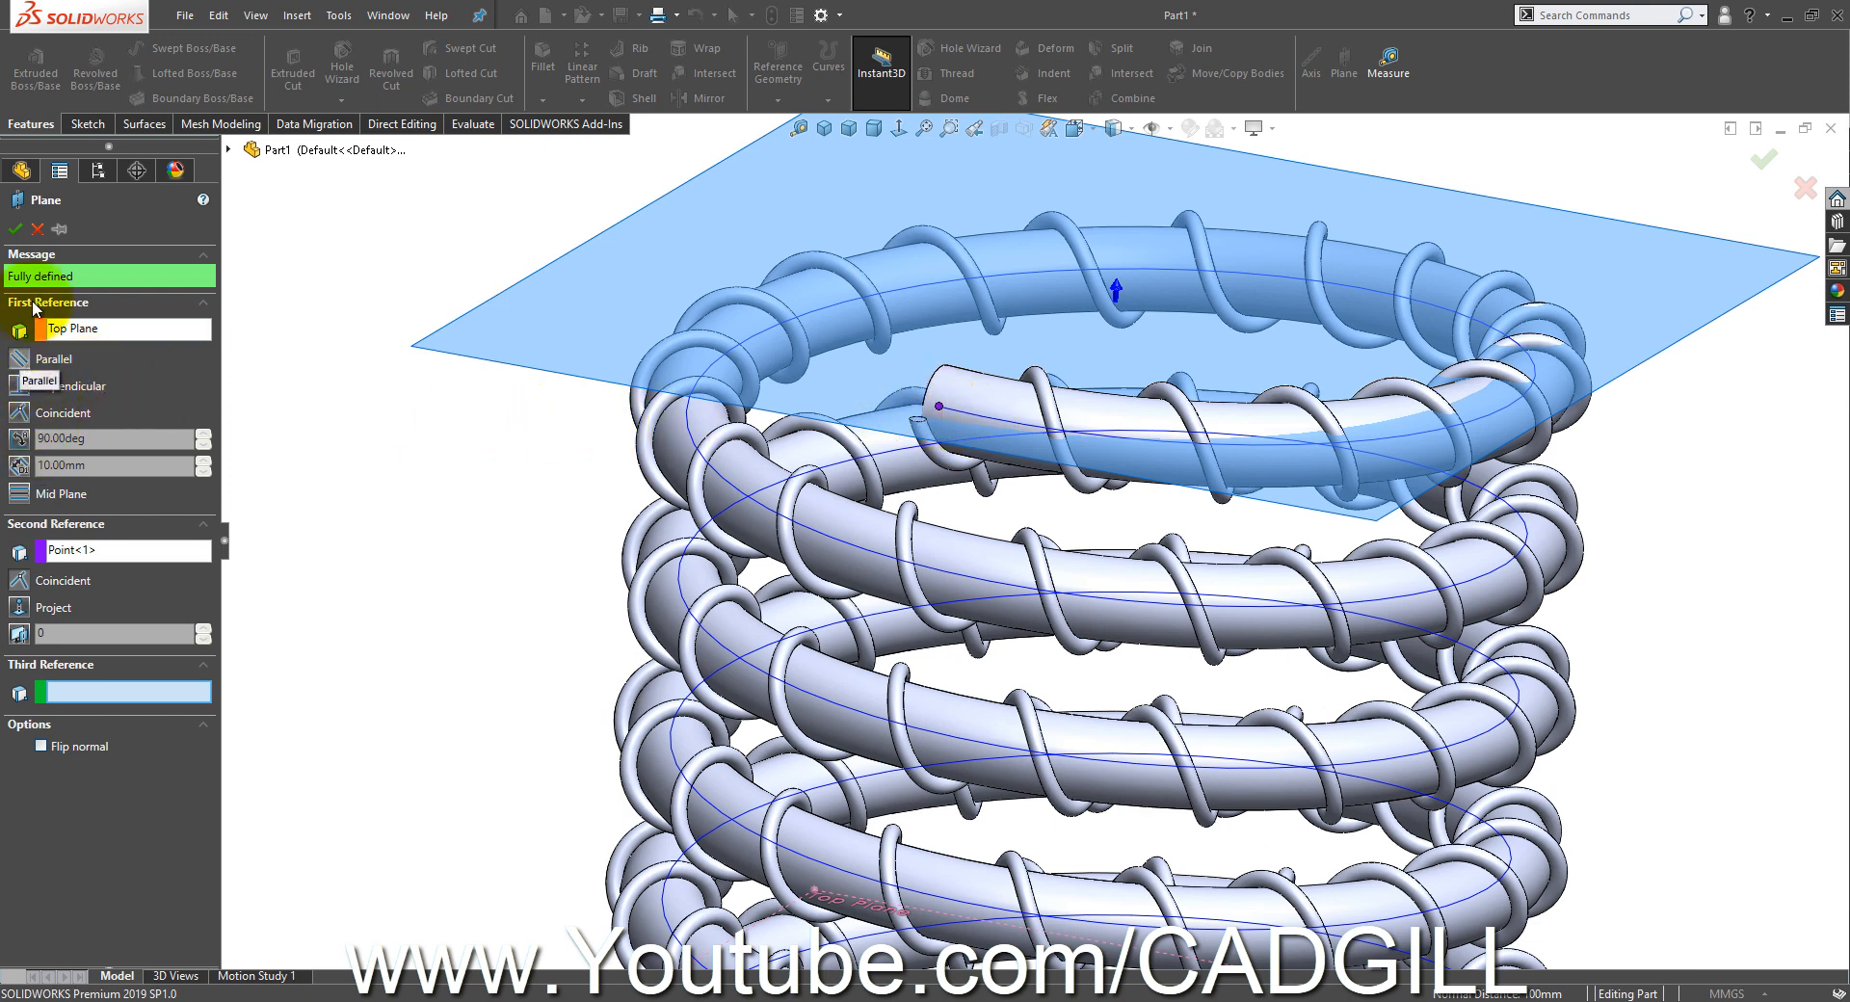
pyautogui.click(15, 230)
pyautogui.scroll(2, 557, 331)
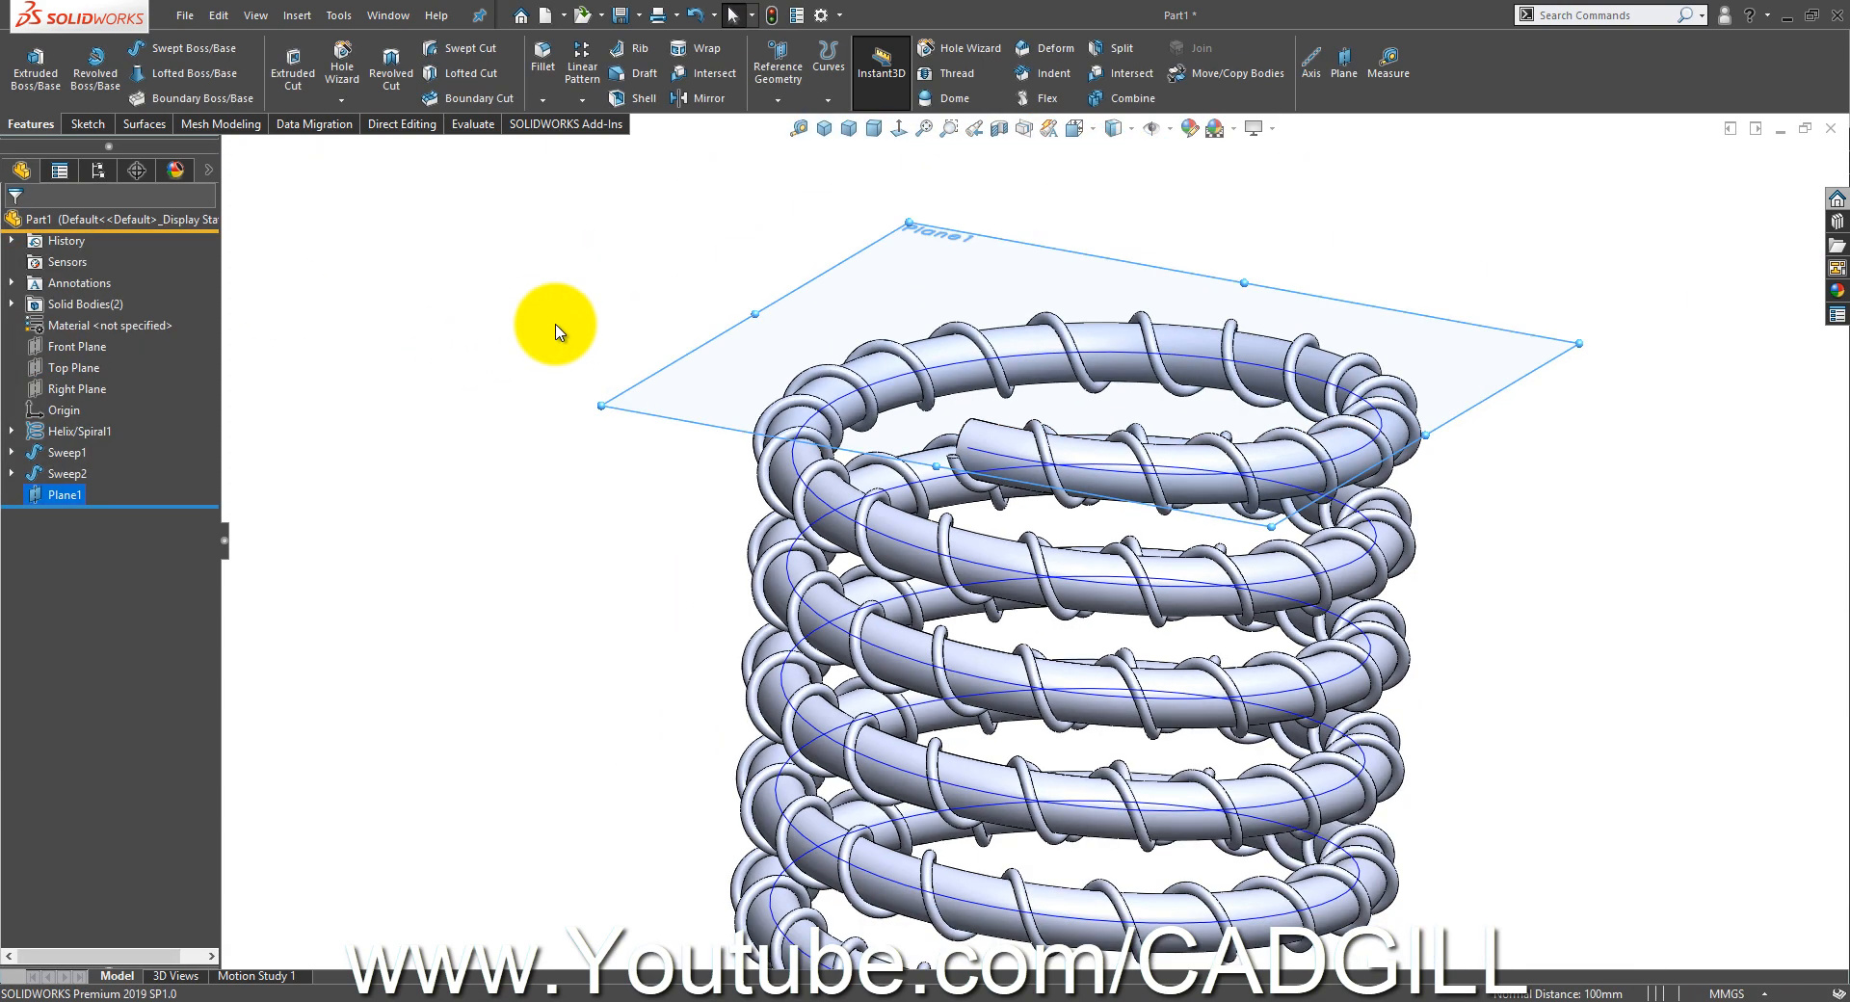
# - Start a sketch on the plane at the helix's upper end and convert the original helix's base circle into it
pyautogui.click(915, 301)
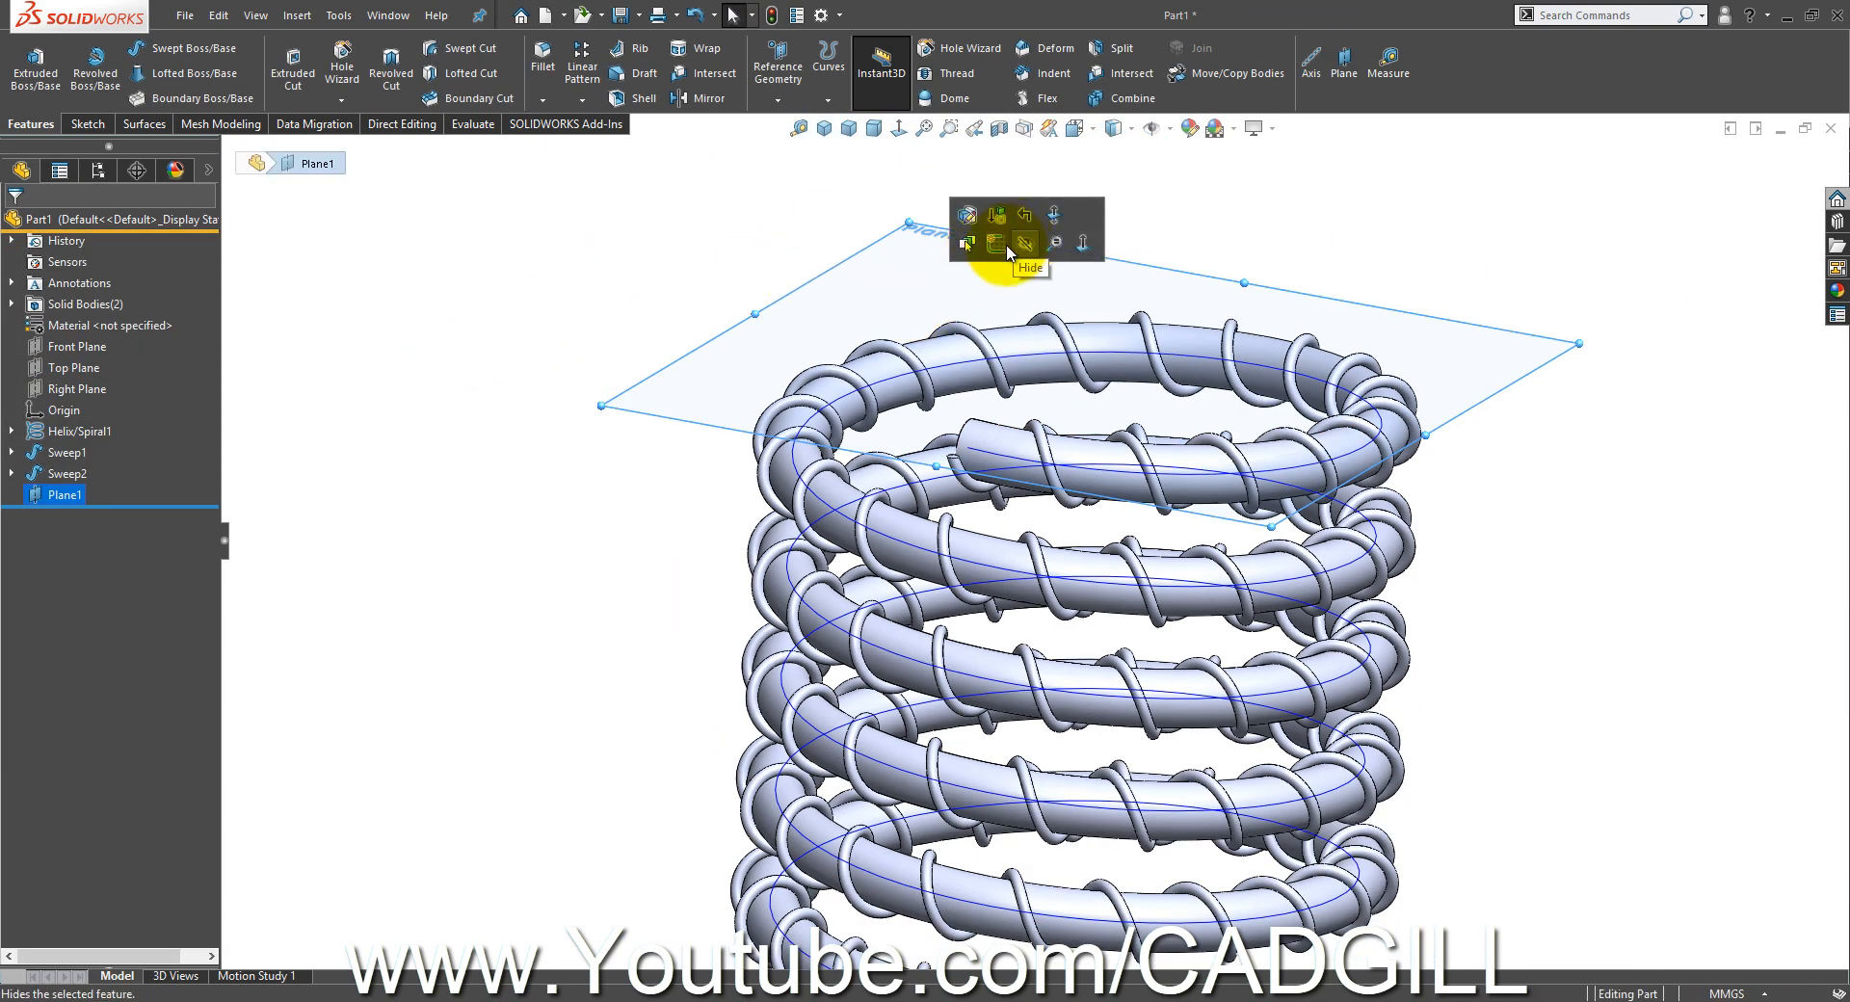
pyautogui.click(996, 245)
pyautogui.click(11, 431)
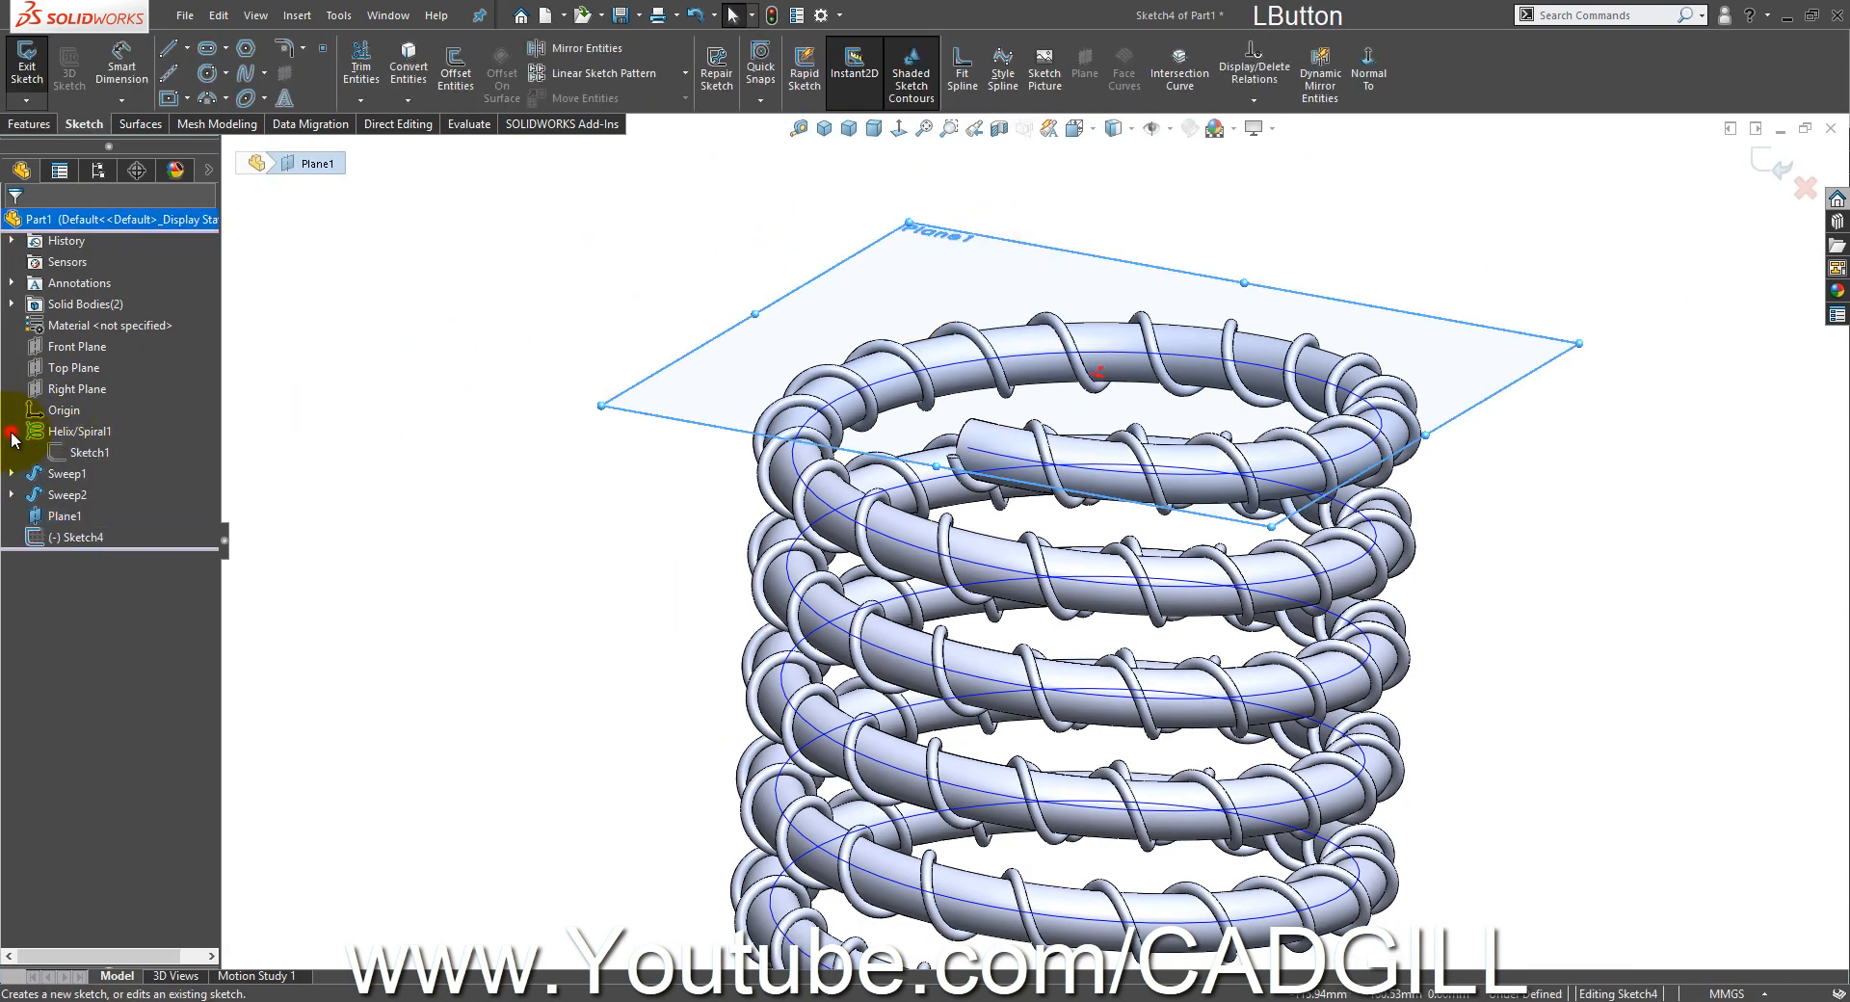
pyautogui.click(74, 459)
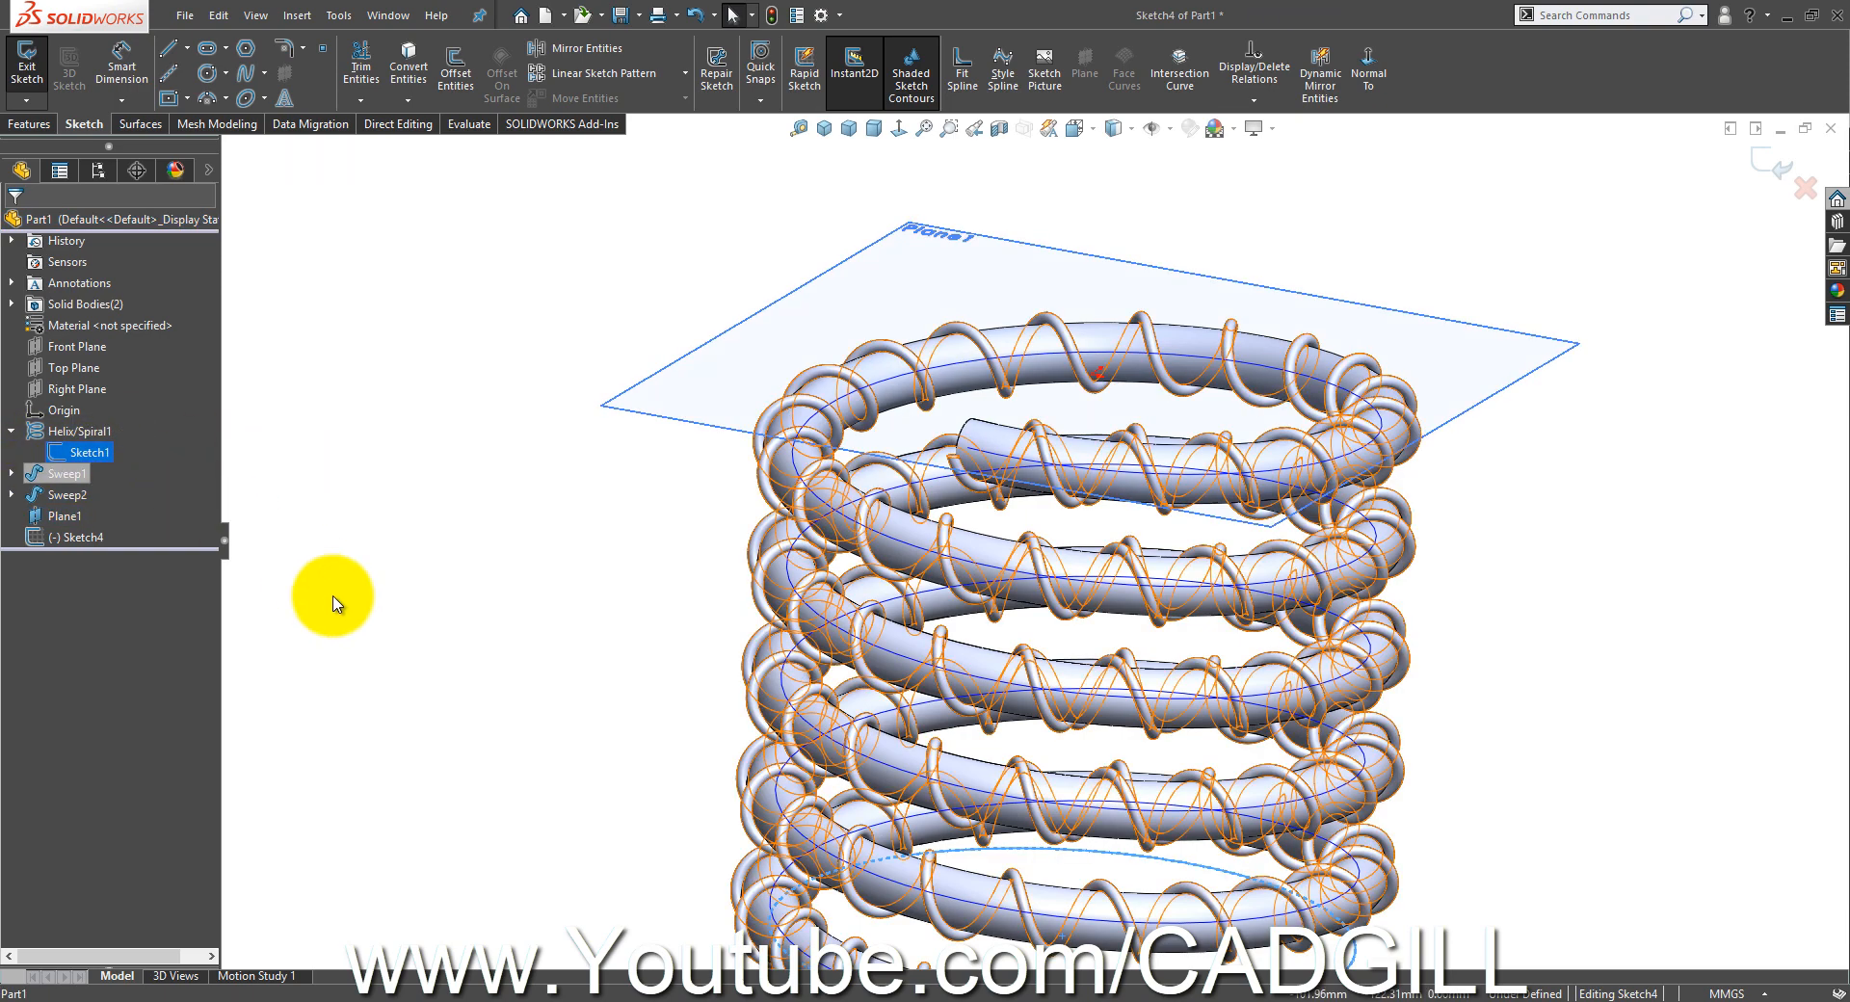
pyautogui.scroll(2, 500, 713)
pyautogui.scroll(2, 627, 729)
pyautogui.moveTo(627, 728); pyautogui.dragTo(628, 741, button='middle')
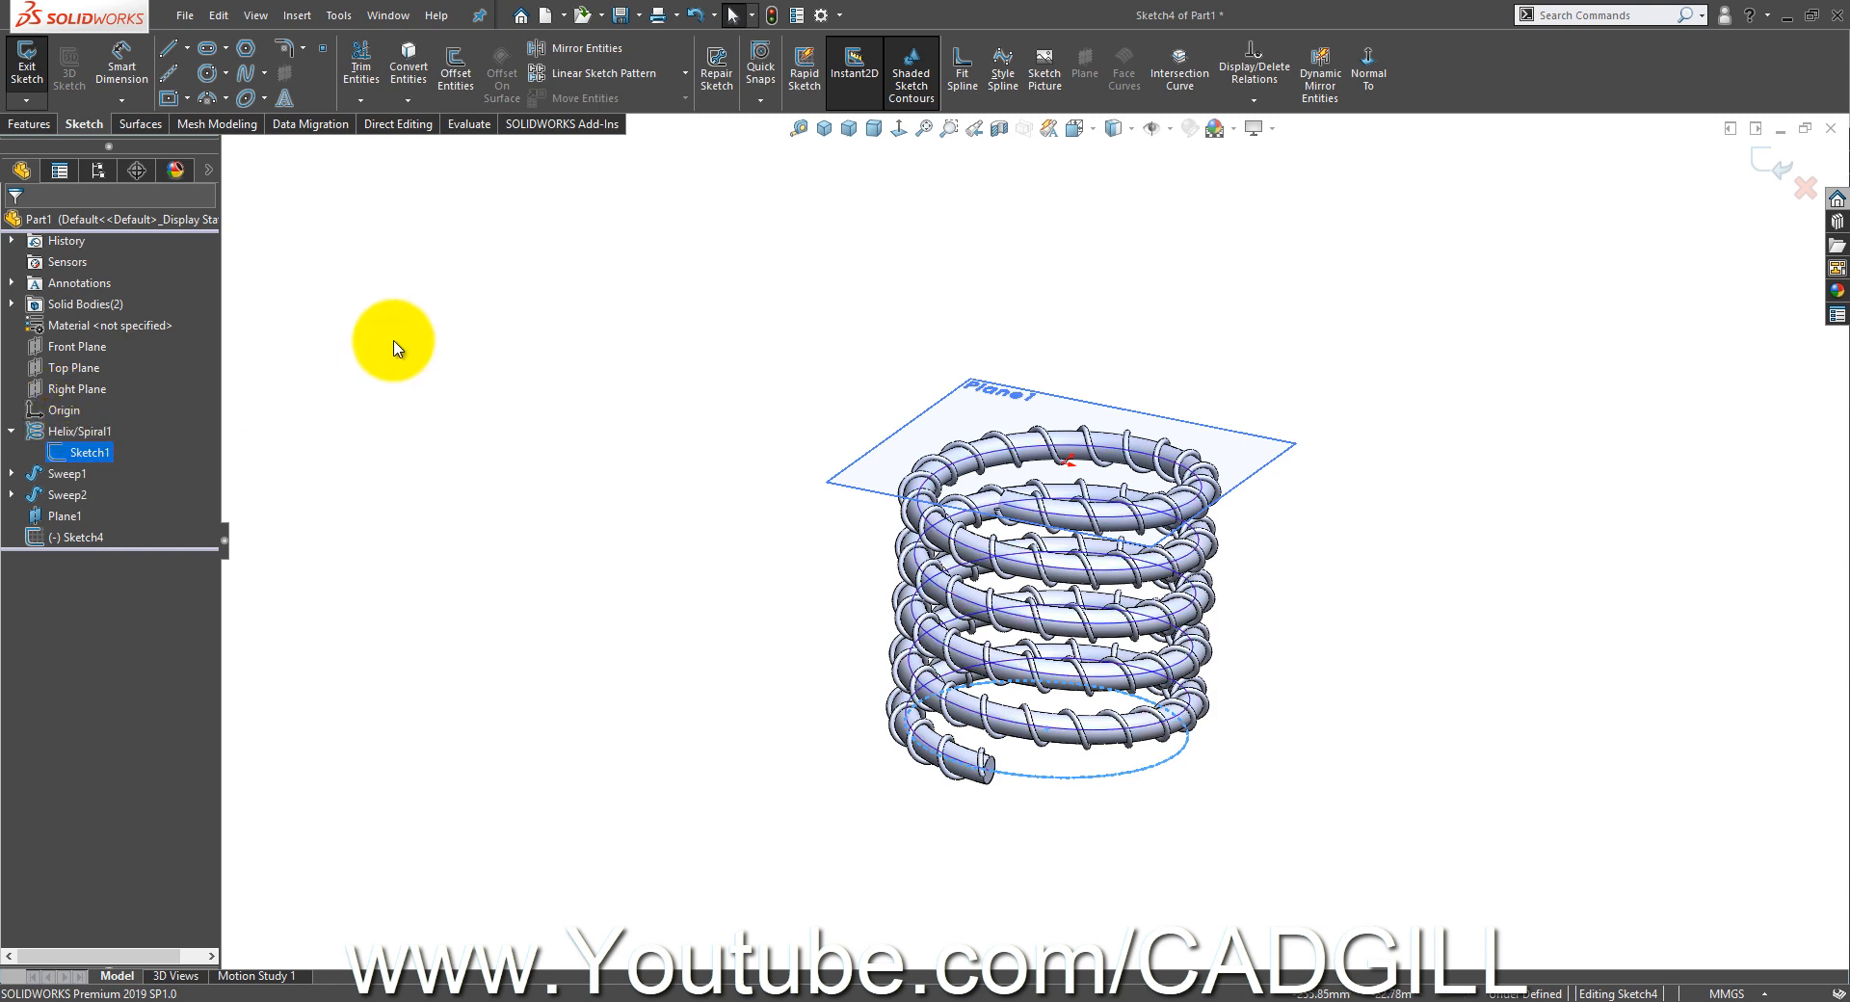
pyautogui.click(425, 63)
pyautogui.scroll(-2, 1003, 359)
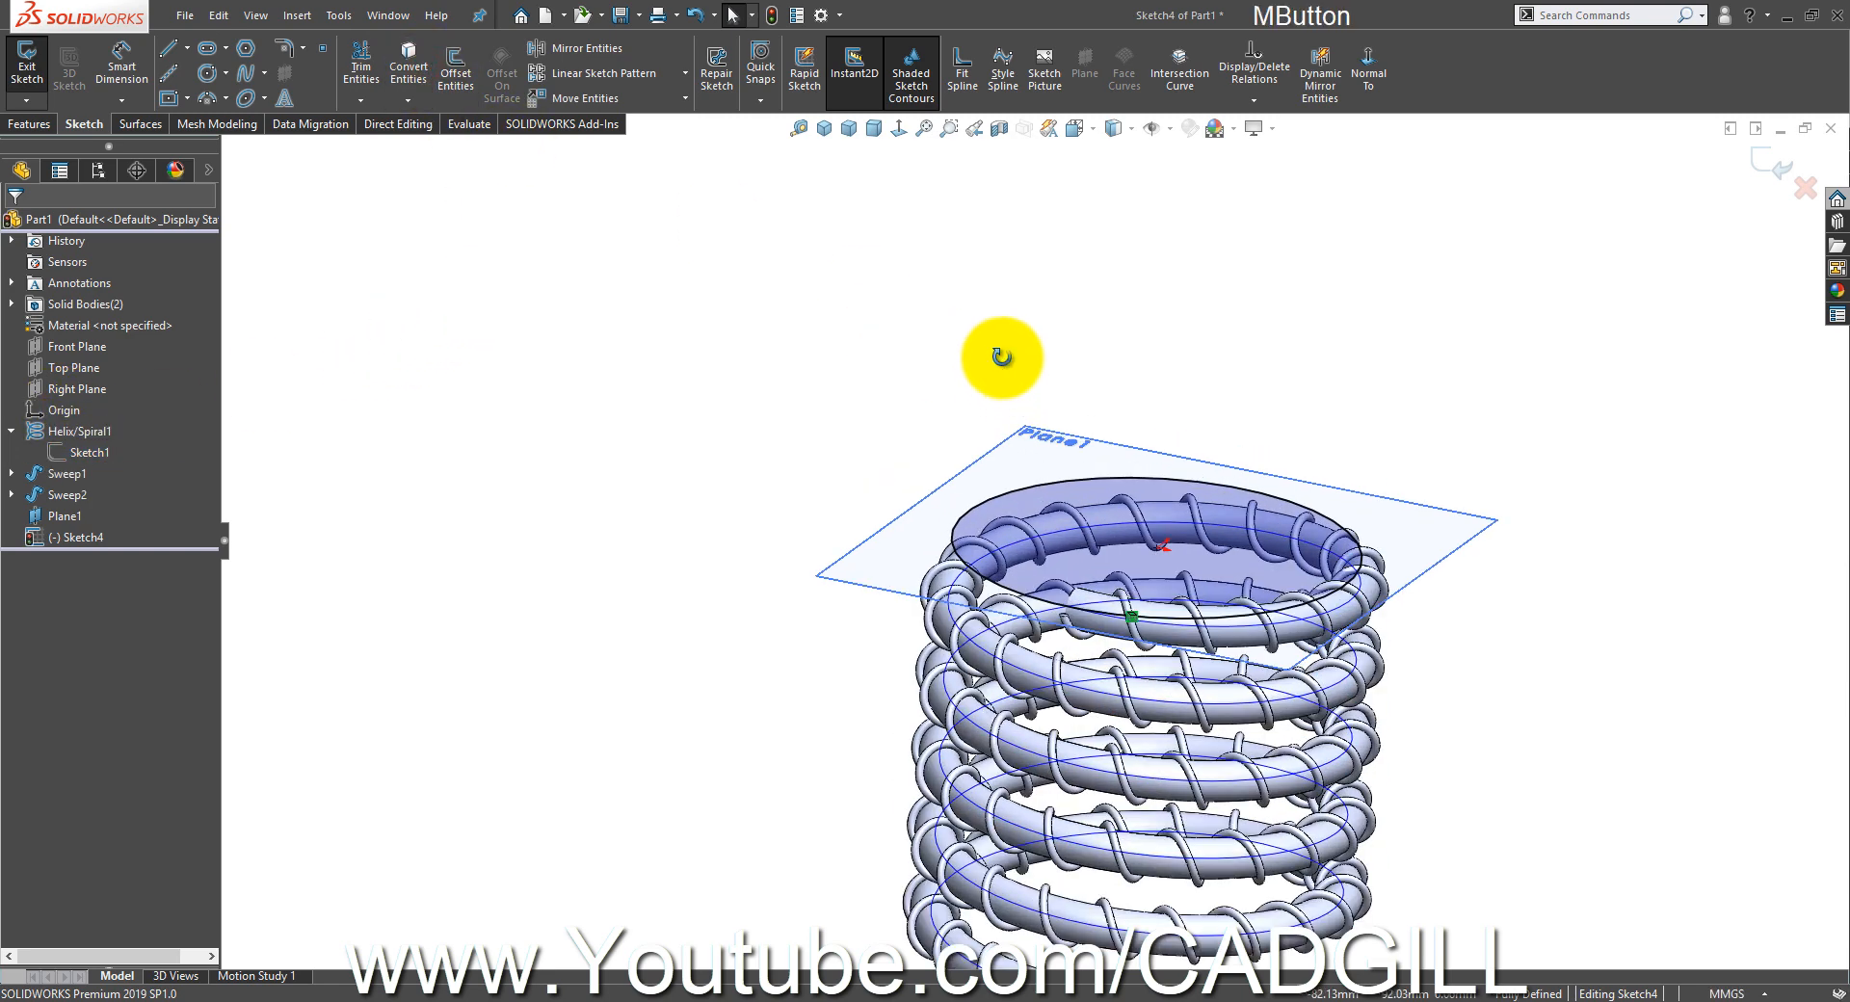
pyautogui.scroll(1, 735, 91)
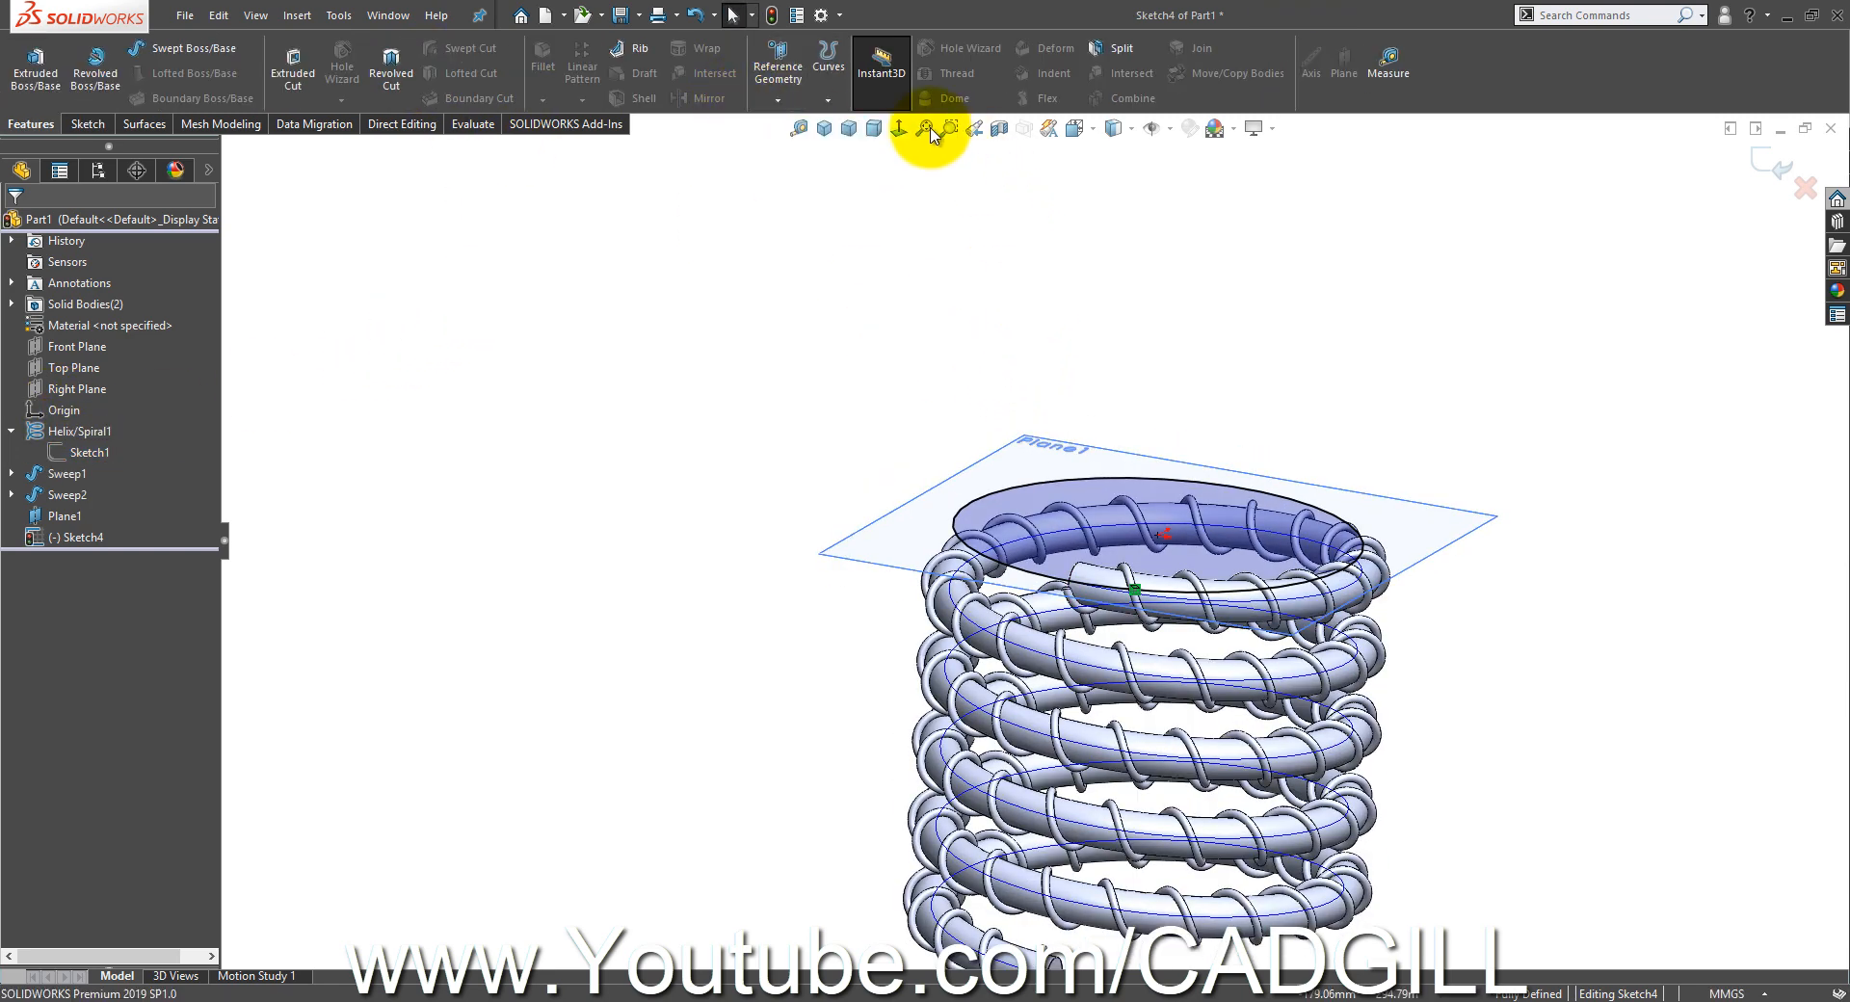
pyautogui.click(830, 92)
pyautogui.click(838, 126)
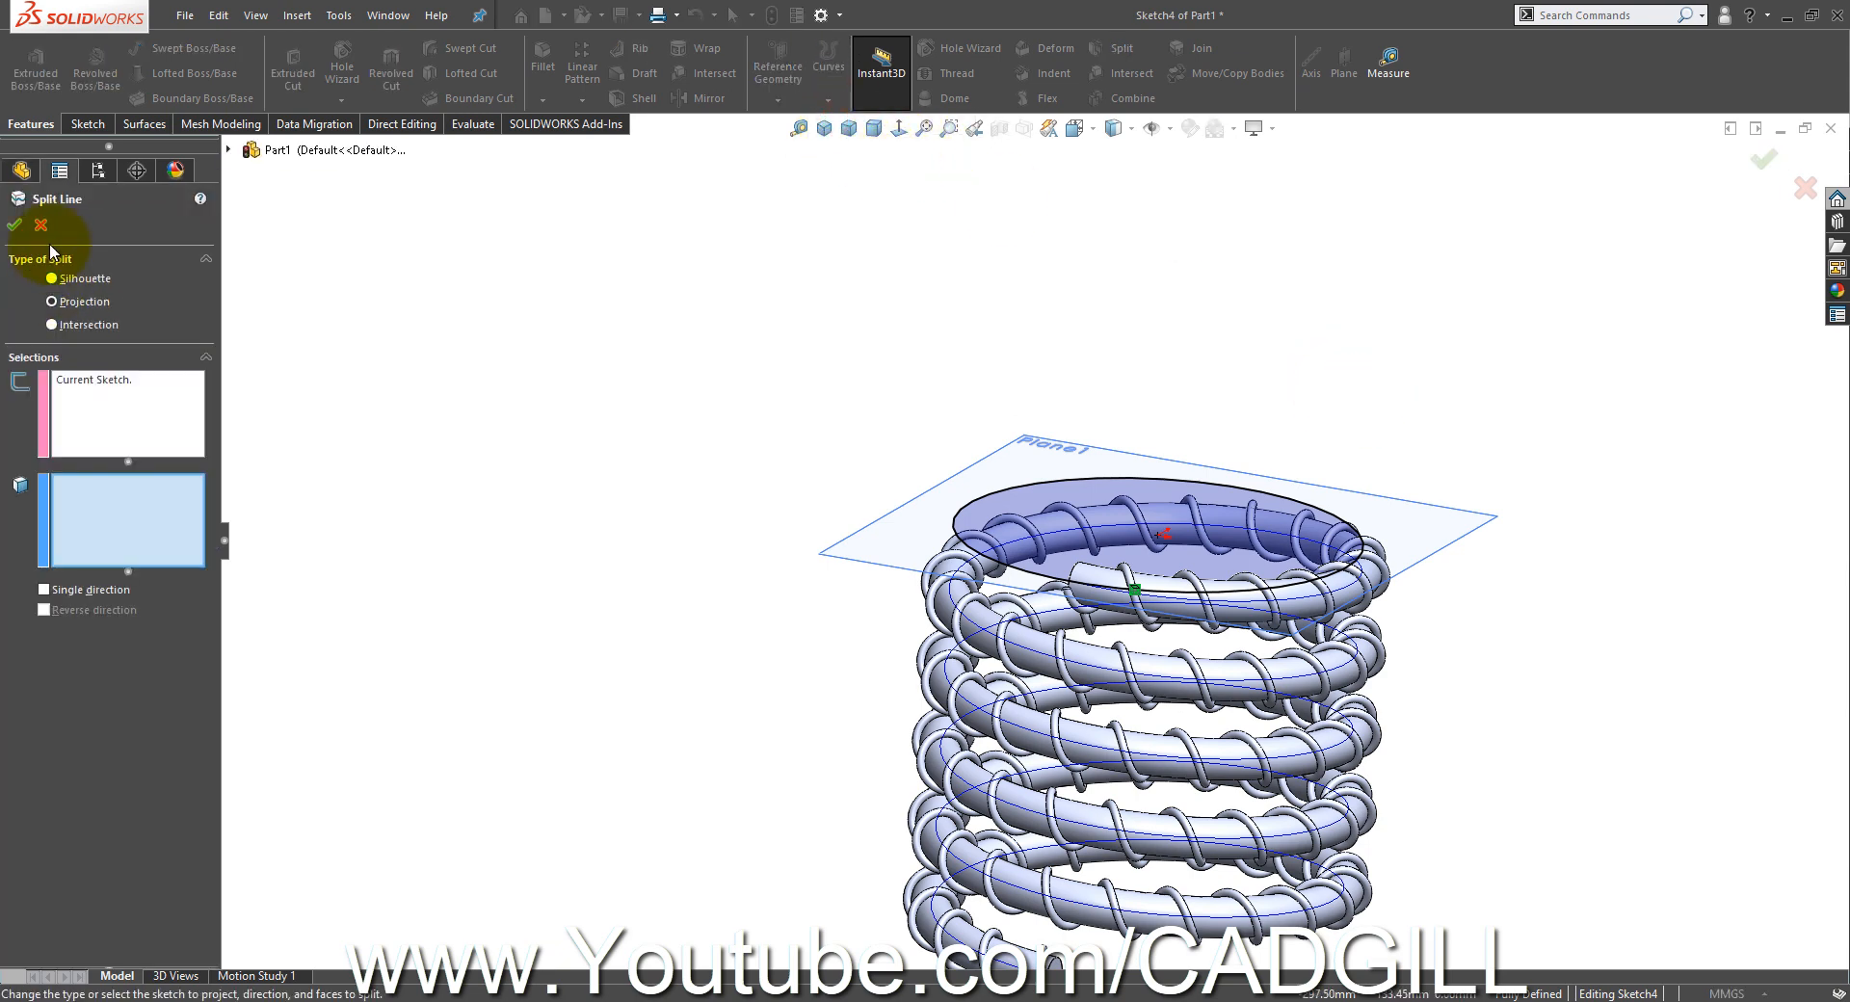
pyautogui.click(44, 222)
# - Create a clockwise helix from the converted circle with a constant 20 mm pitch, 5 revolutions and 0° start angle
pyautogui.click(828, 100)
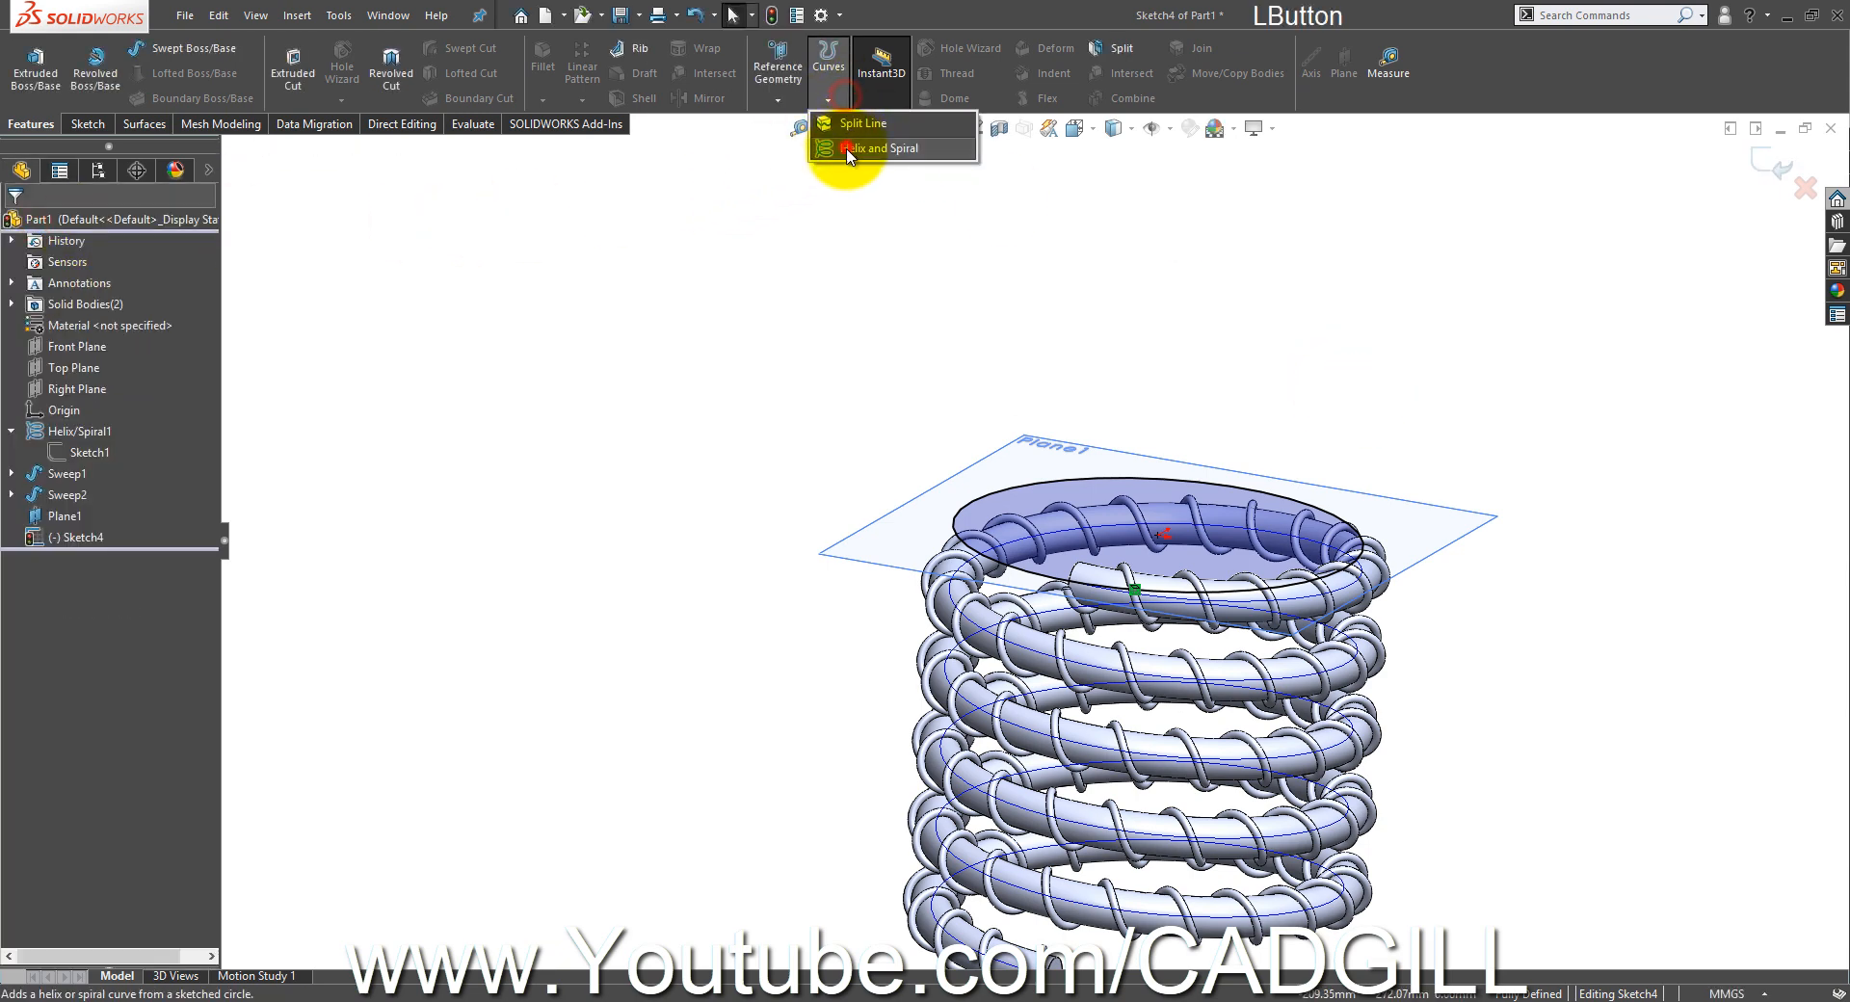
pyautogui.click(836, 151)
pyautogui.scroll(-1, 1218, 520)
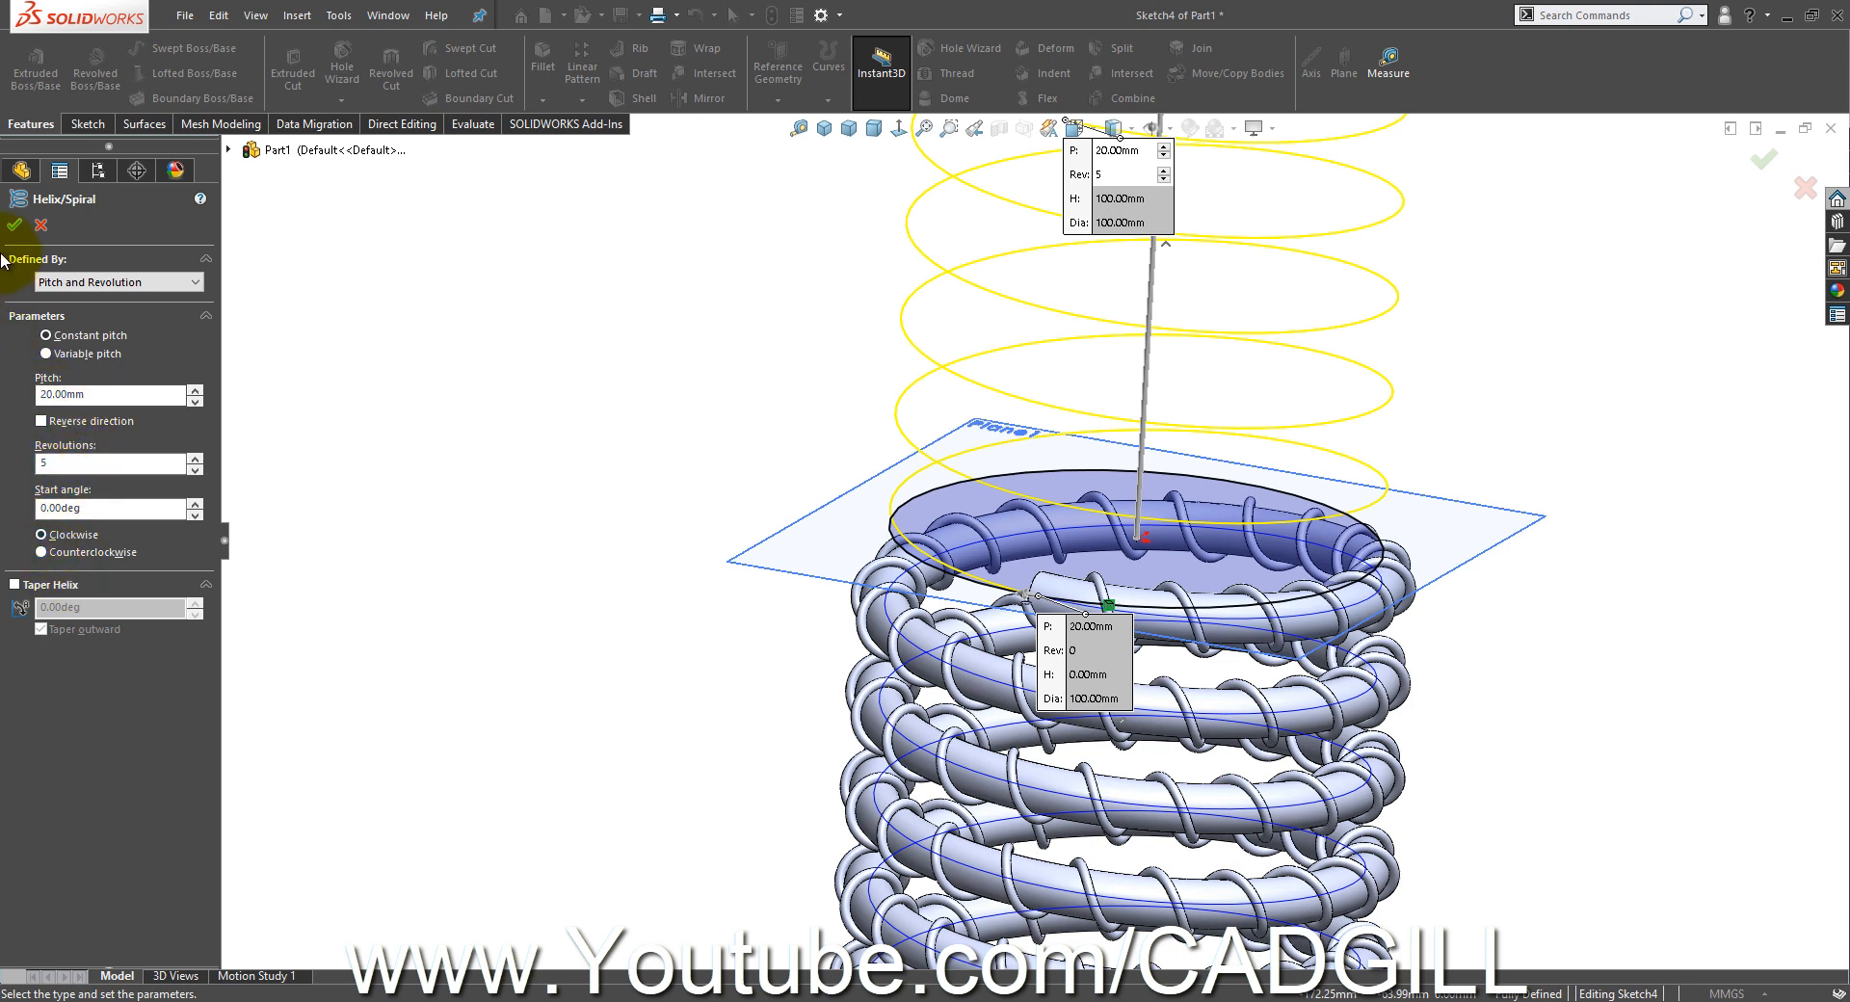
pyautogui.click(15, 226)
pyautogui.click(417, 479)
# - Sketch on the thick core's upper end face, convert its circular edge, and finish the sketch
pyautogui.scroll(-5, 1135, 710)
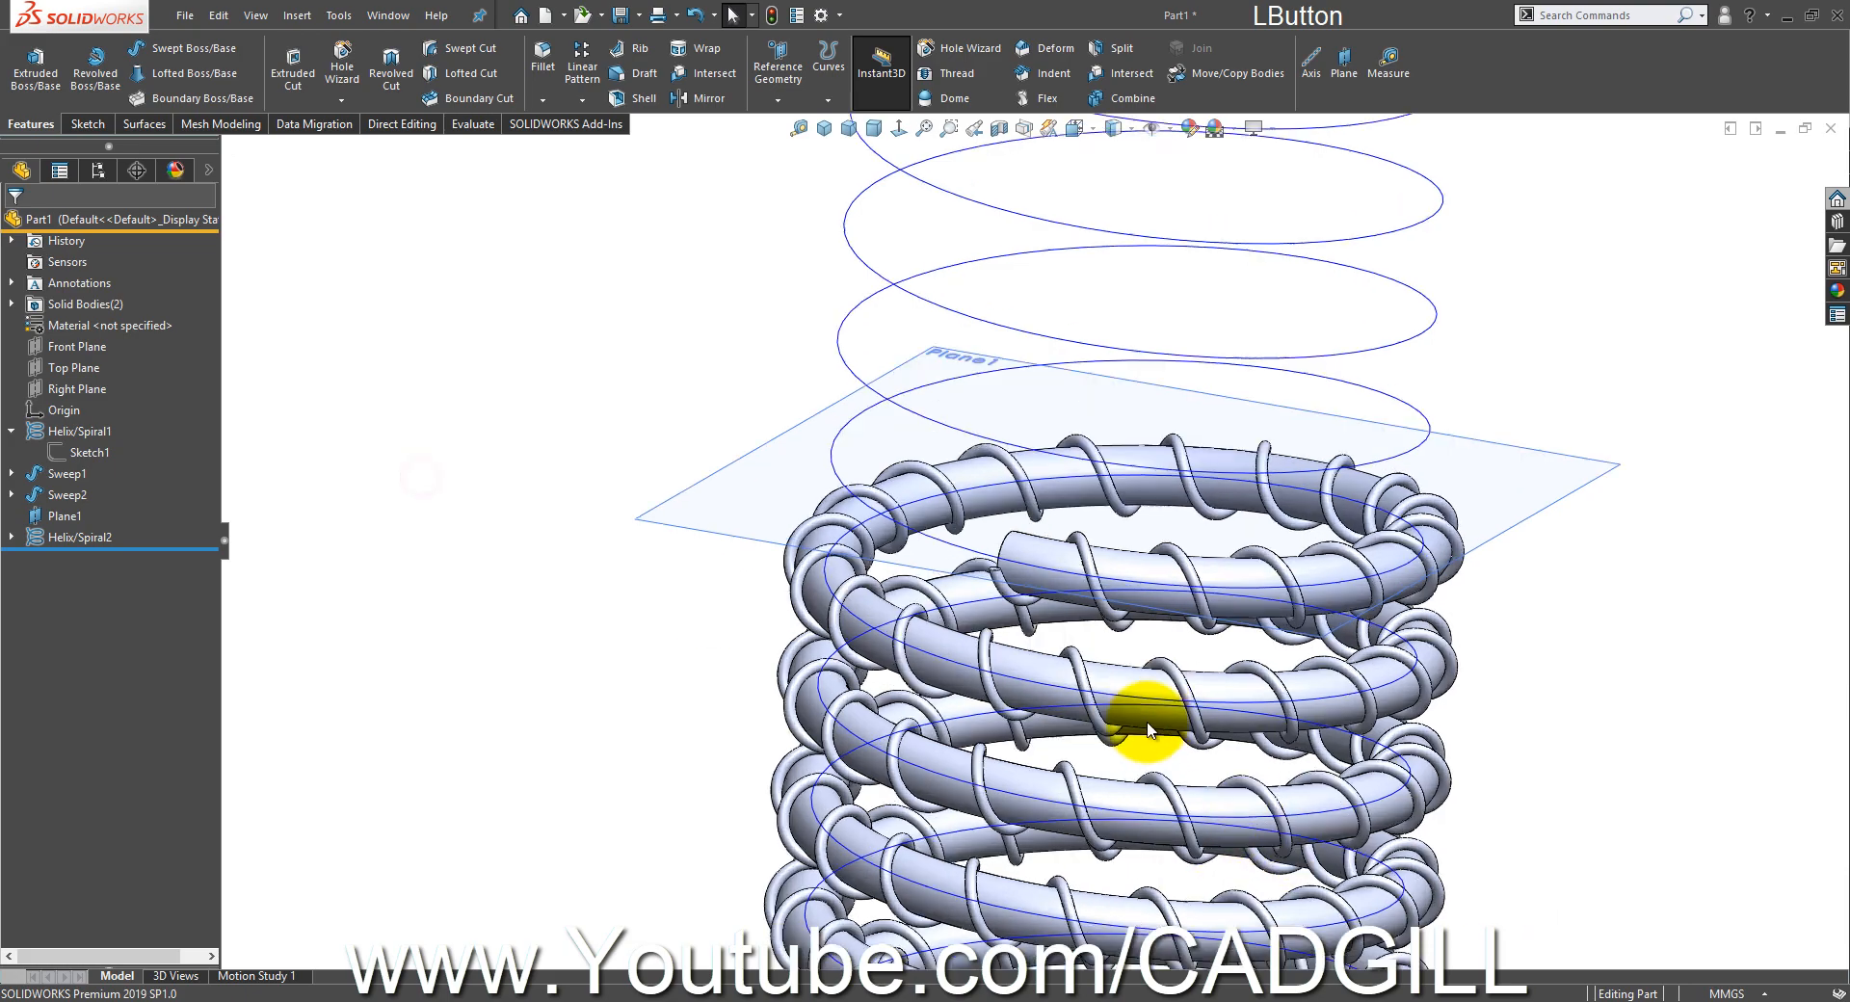
pyautogui.moveTo(990, 547); pyautogui.dragTo(1605, 763, button='middle')
pyautogui.scroll(-3, 1605, 763)
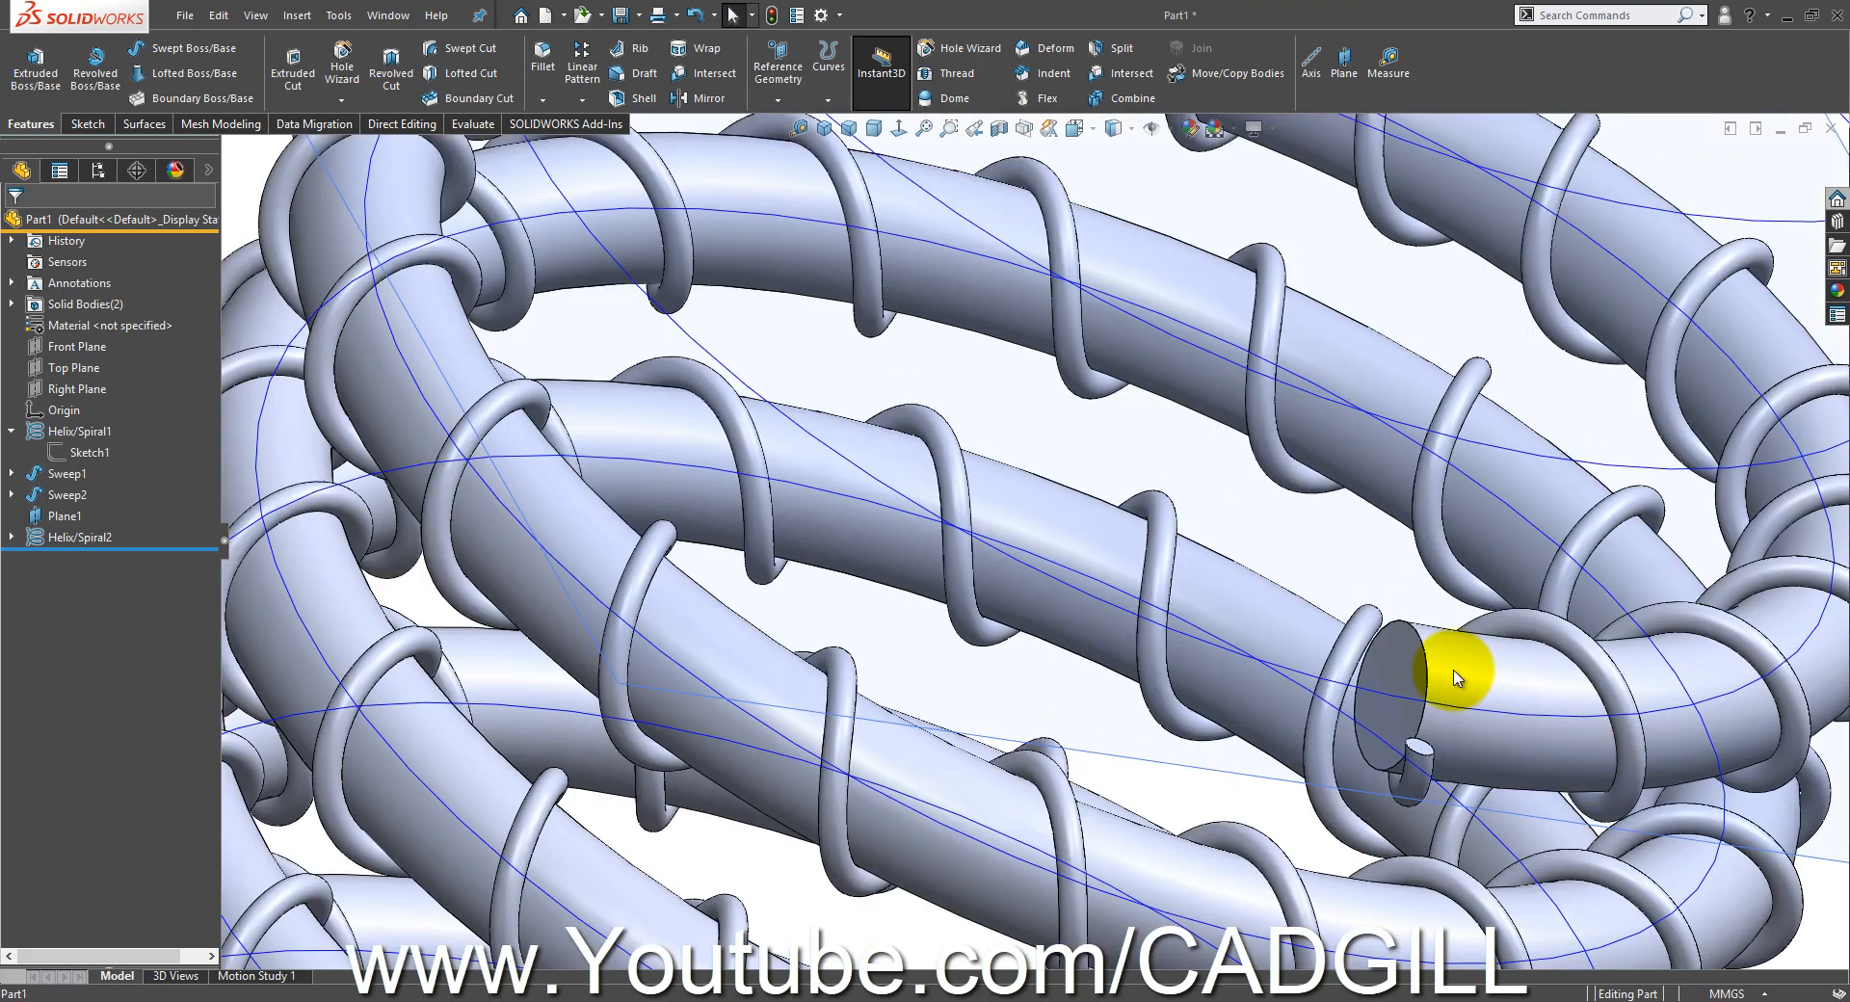
pyautogui.scroll(-3, 1453, 661)
pyautogui.click(1293, 638)
pyautogui.click(1377, 585)
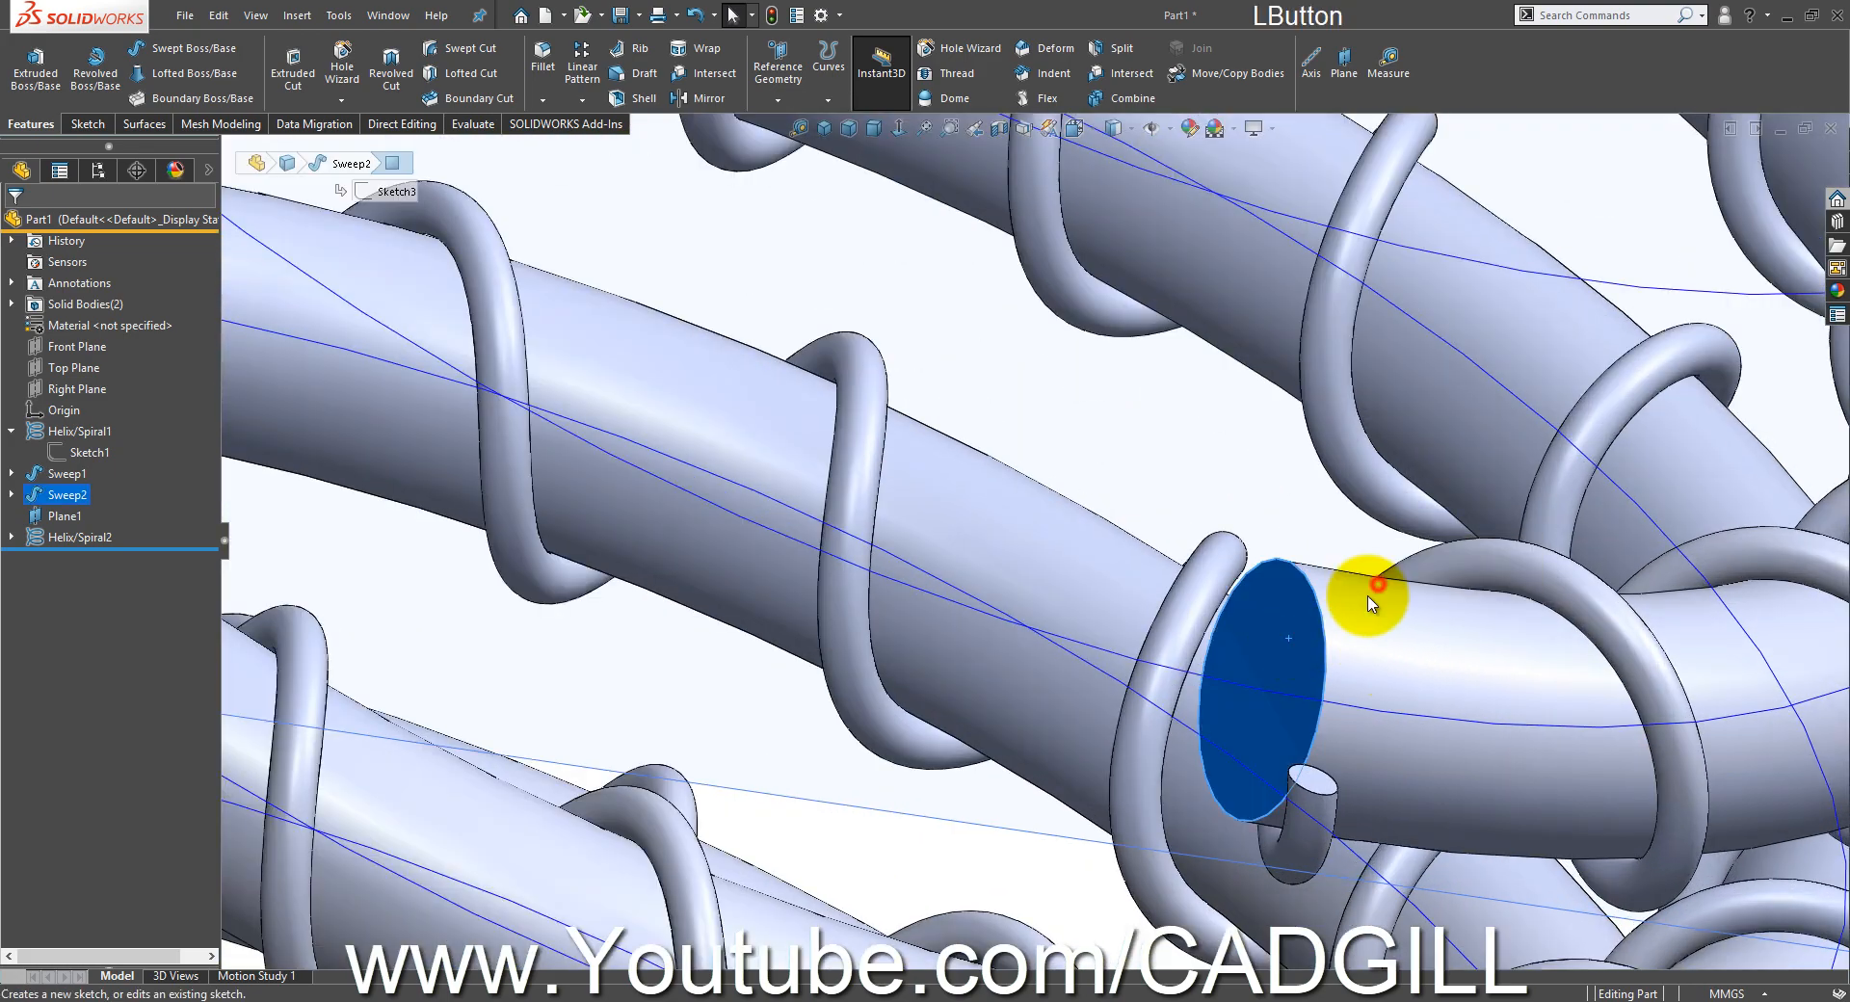
pyautogui.moveTo(1377, 585)
pyautogui.mouseDown(button='middle')
pyautogui.moveTo(1292, 672)
pyautogui.moveTo(1296, 691)
pyautogui.mouseUp(button='middle')
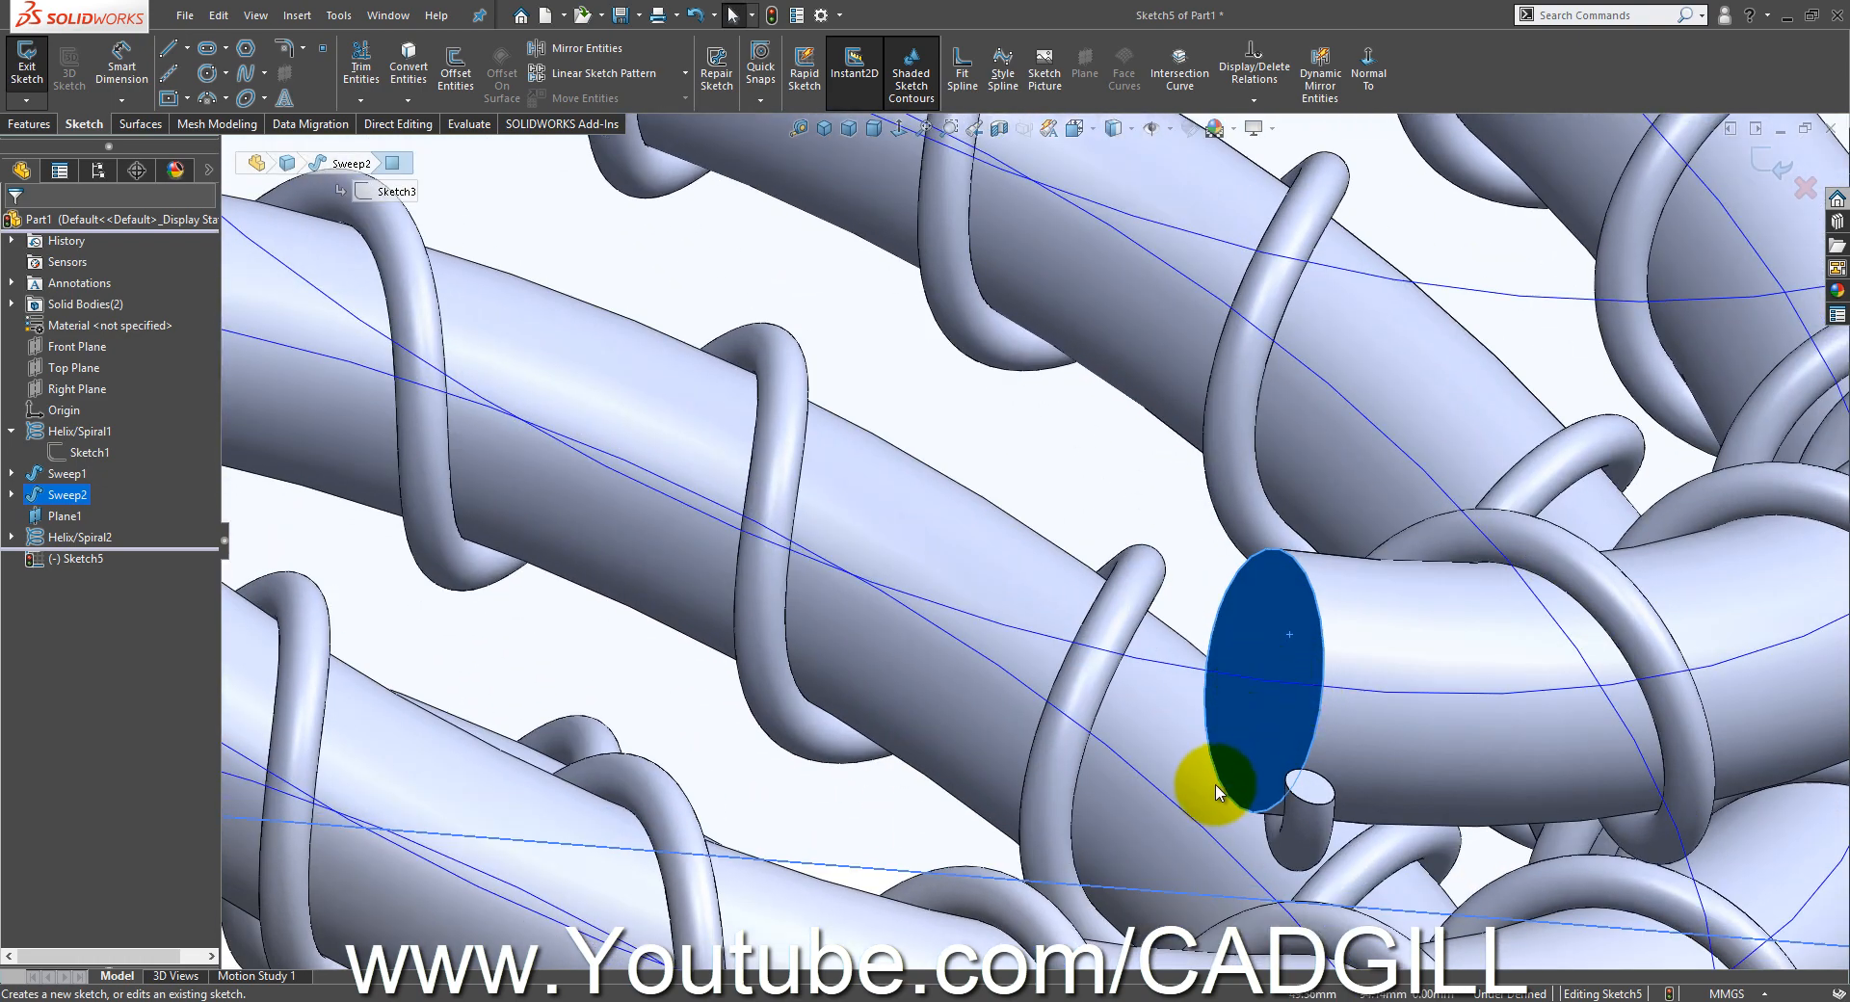
pyautogui.scroll(2, 1211, 776)
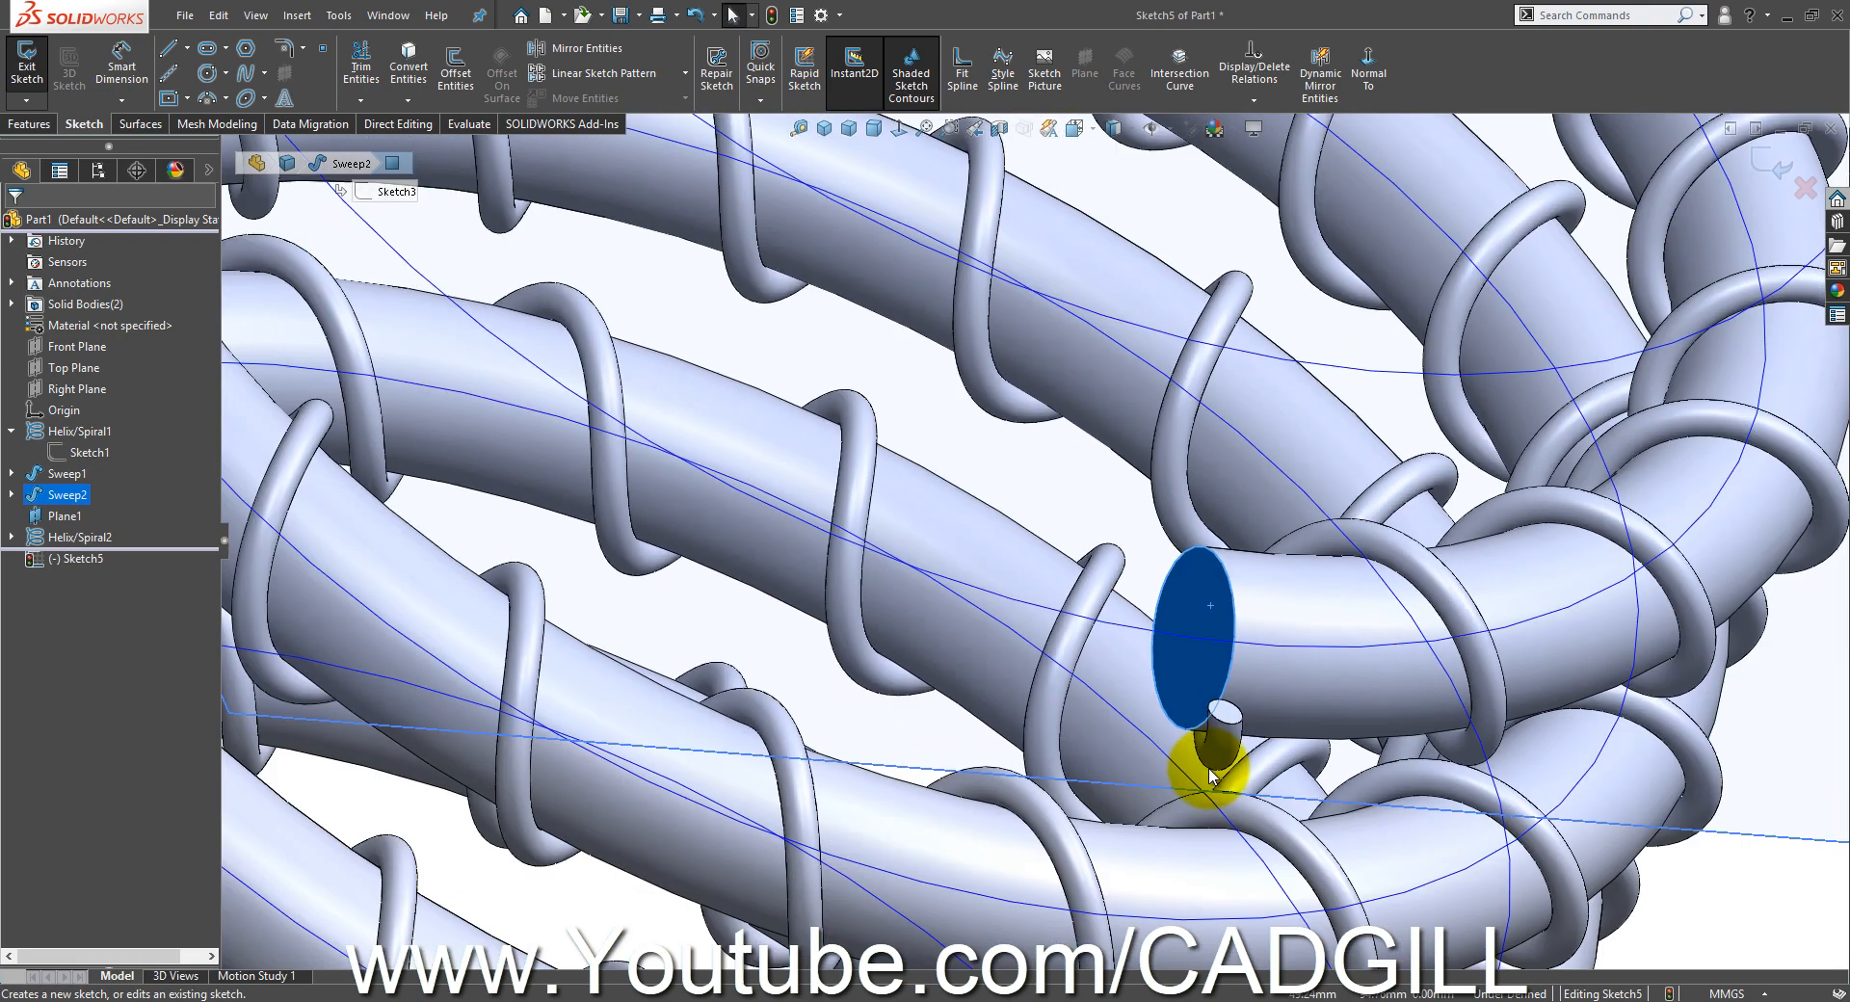
pyautogui.click(404, 60)
pyautogui.click(1771, 166)
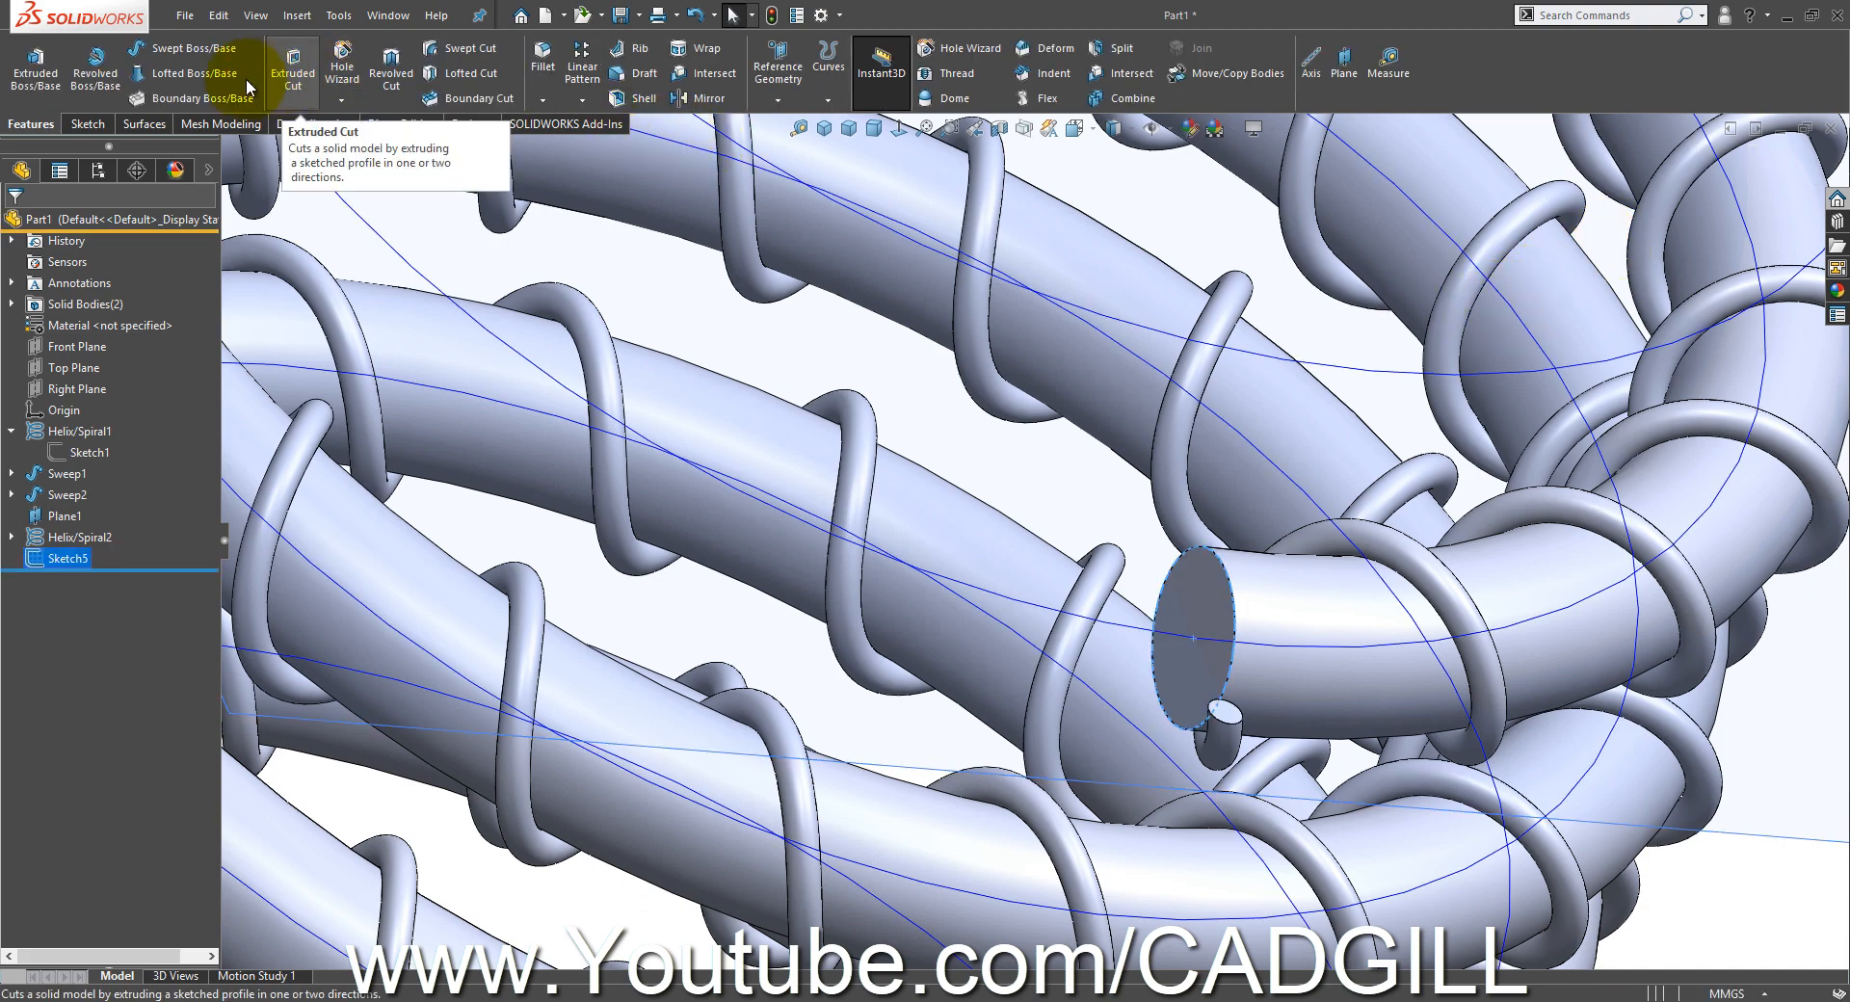
# - Sweep the core's end profile along the upper helix with Follow Path and Minimum Twist, merging it only with the thick core body
pyautogui.click(196, 56)
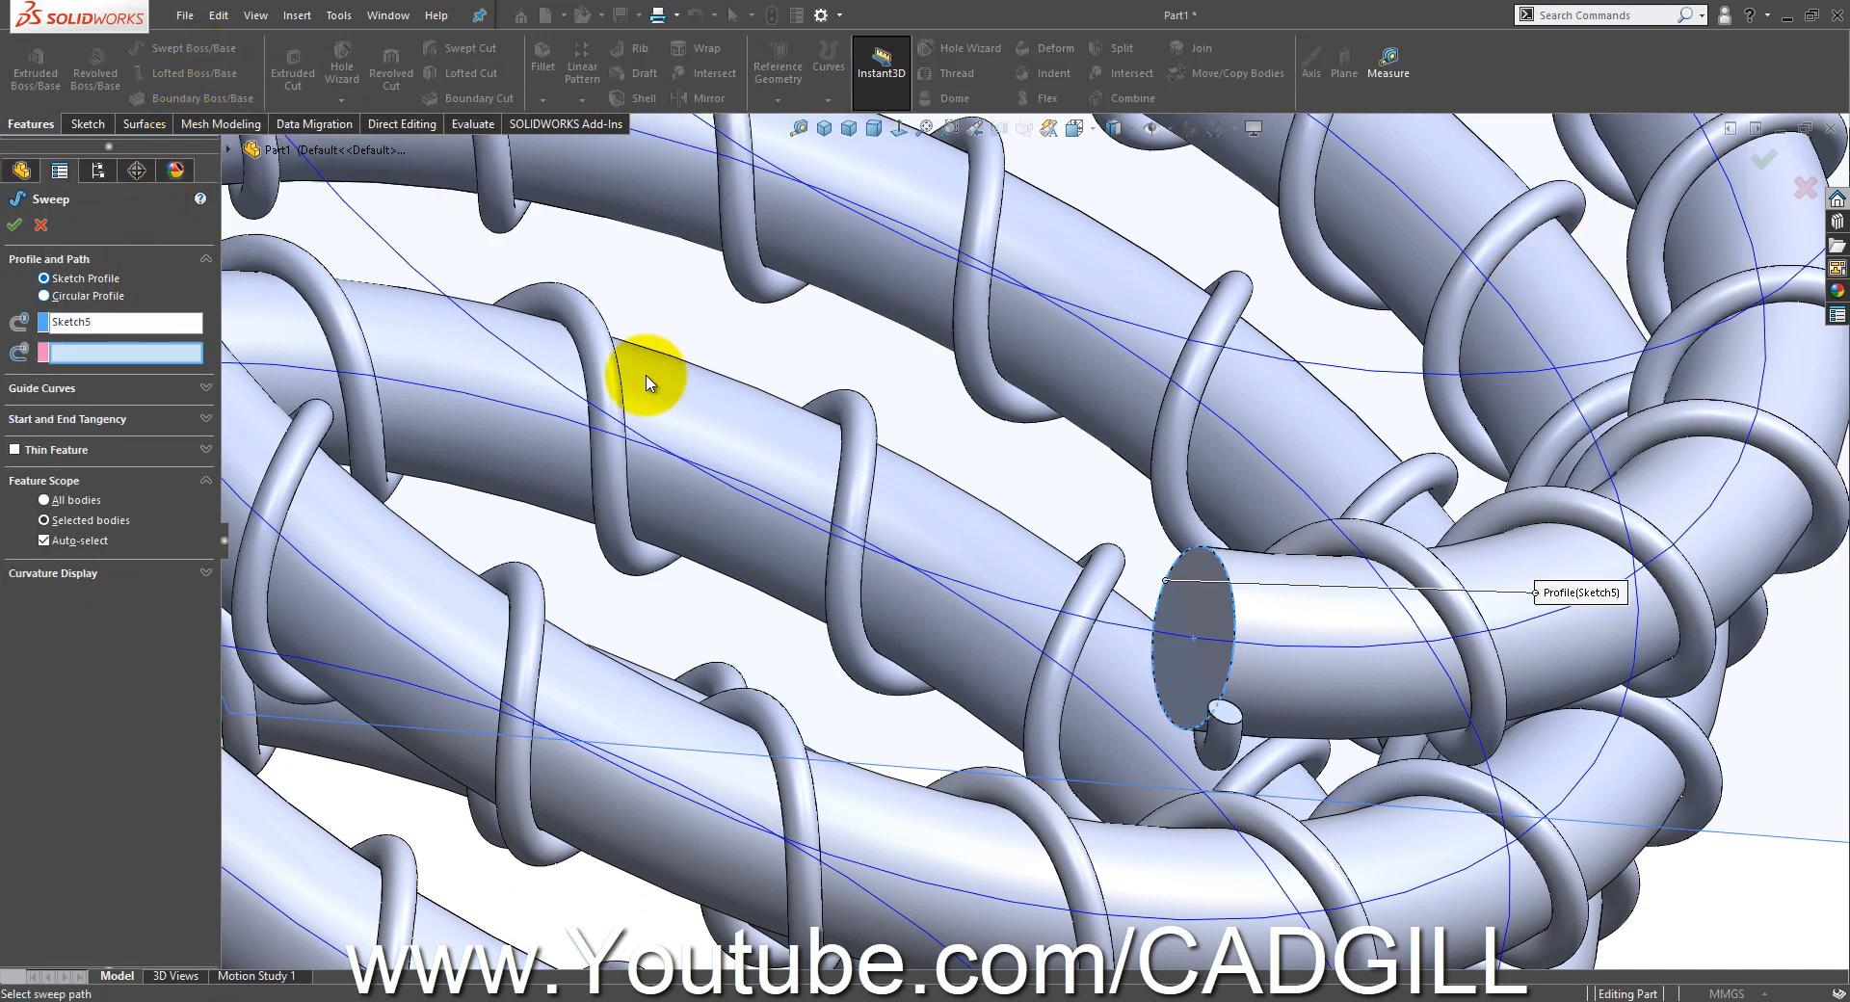
pyautogui.scroll(5, 974, 415)
pyautogui.scroll(3, 967, 260)
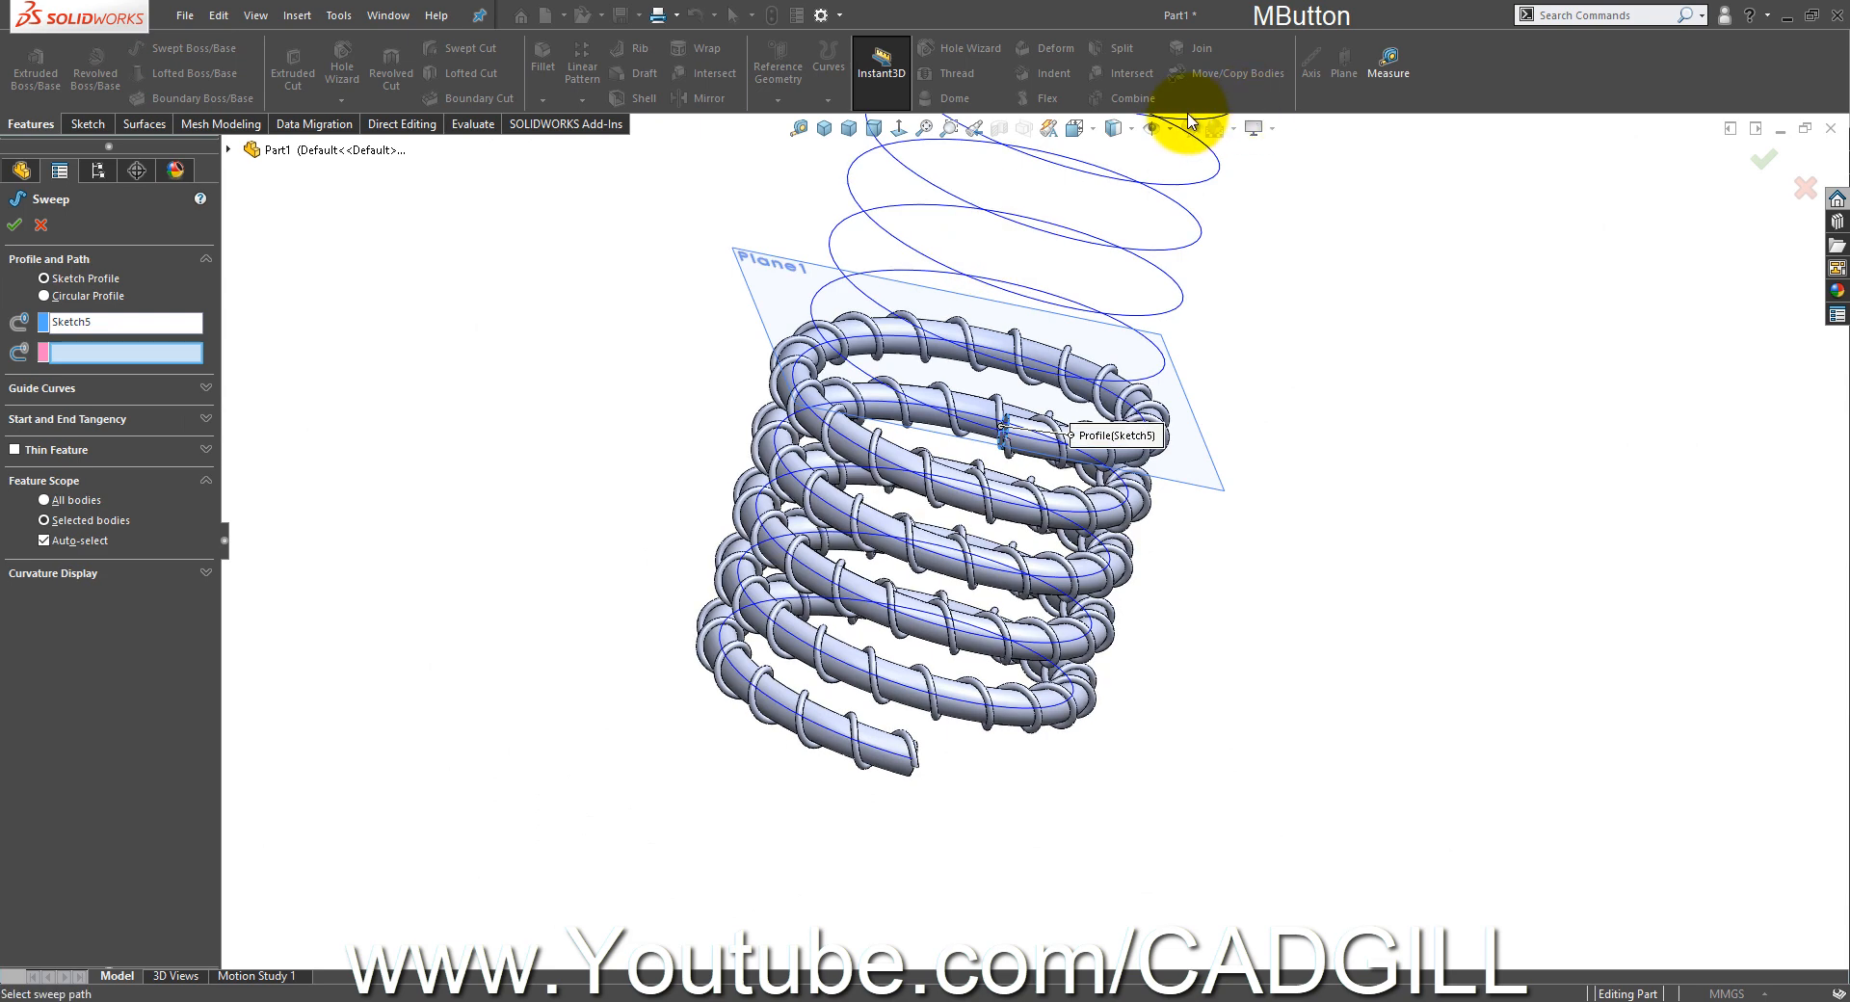
pyautogui.click(1164, 185)
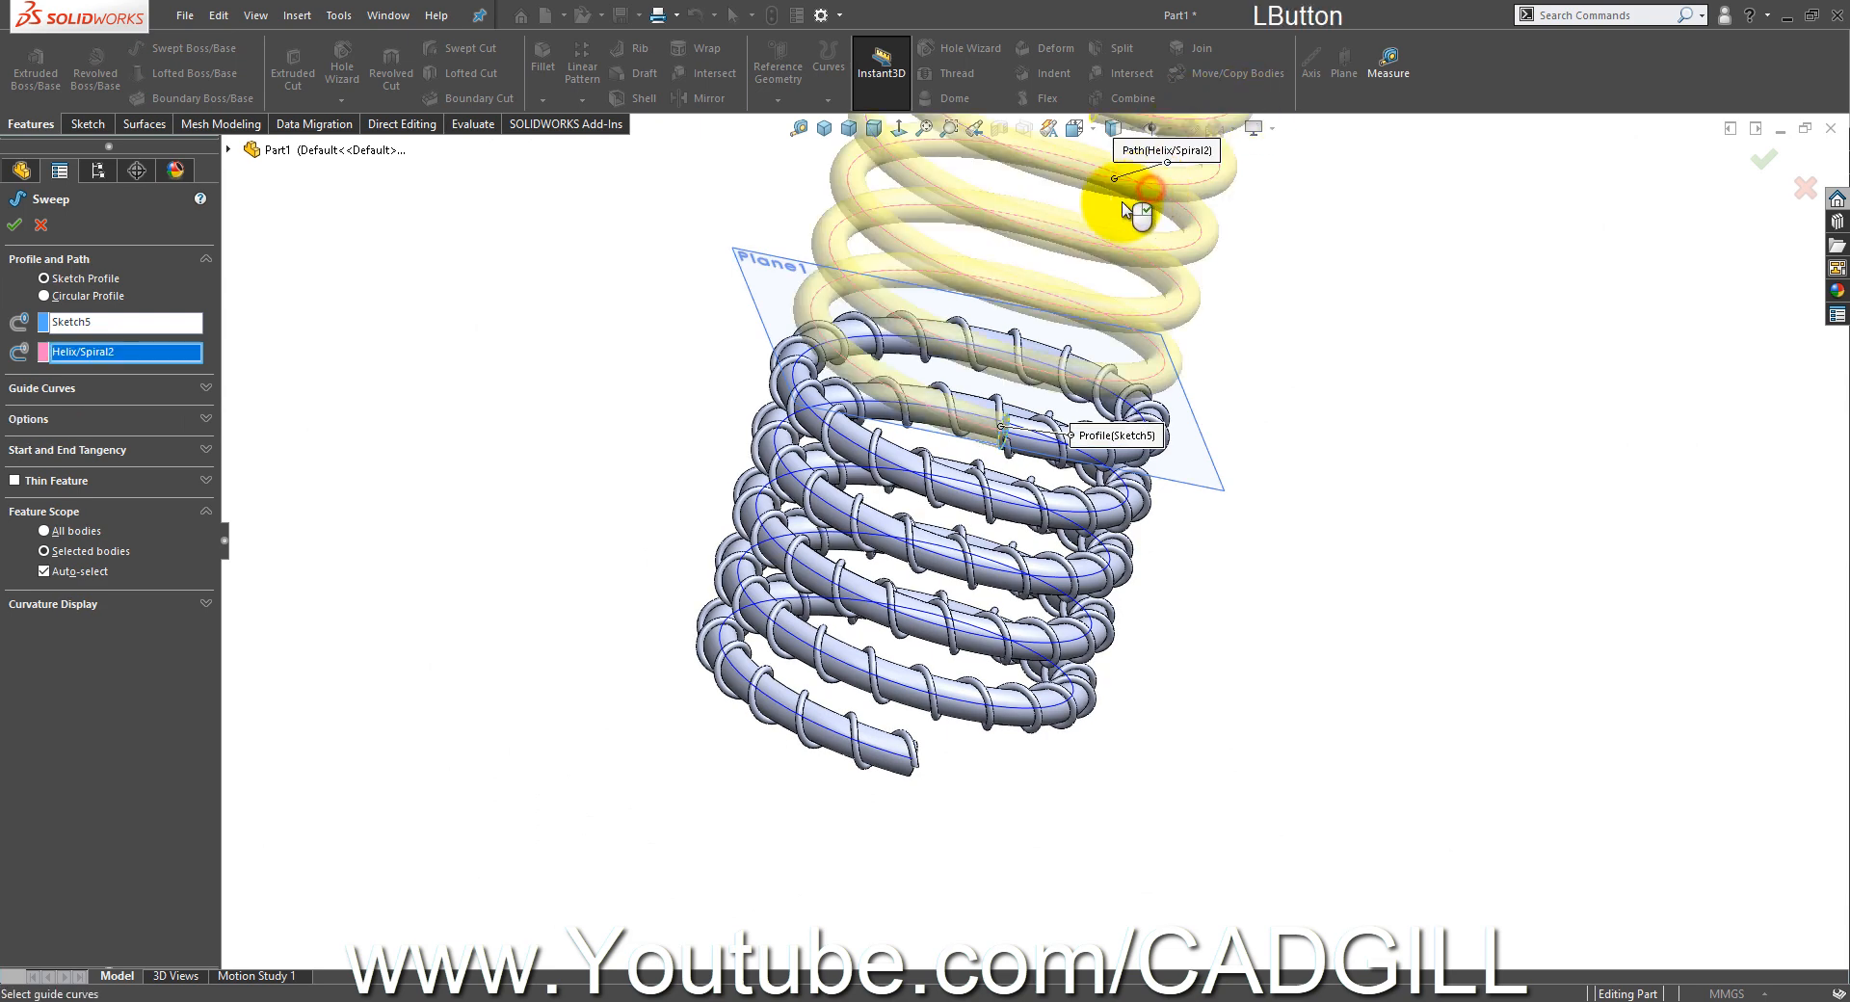
pyautogui.click(125, 418)
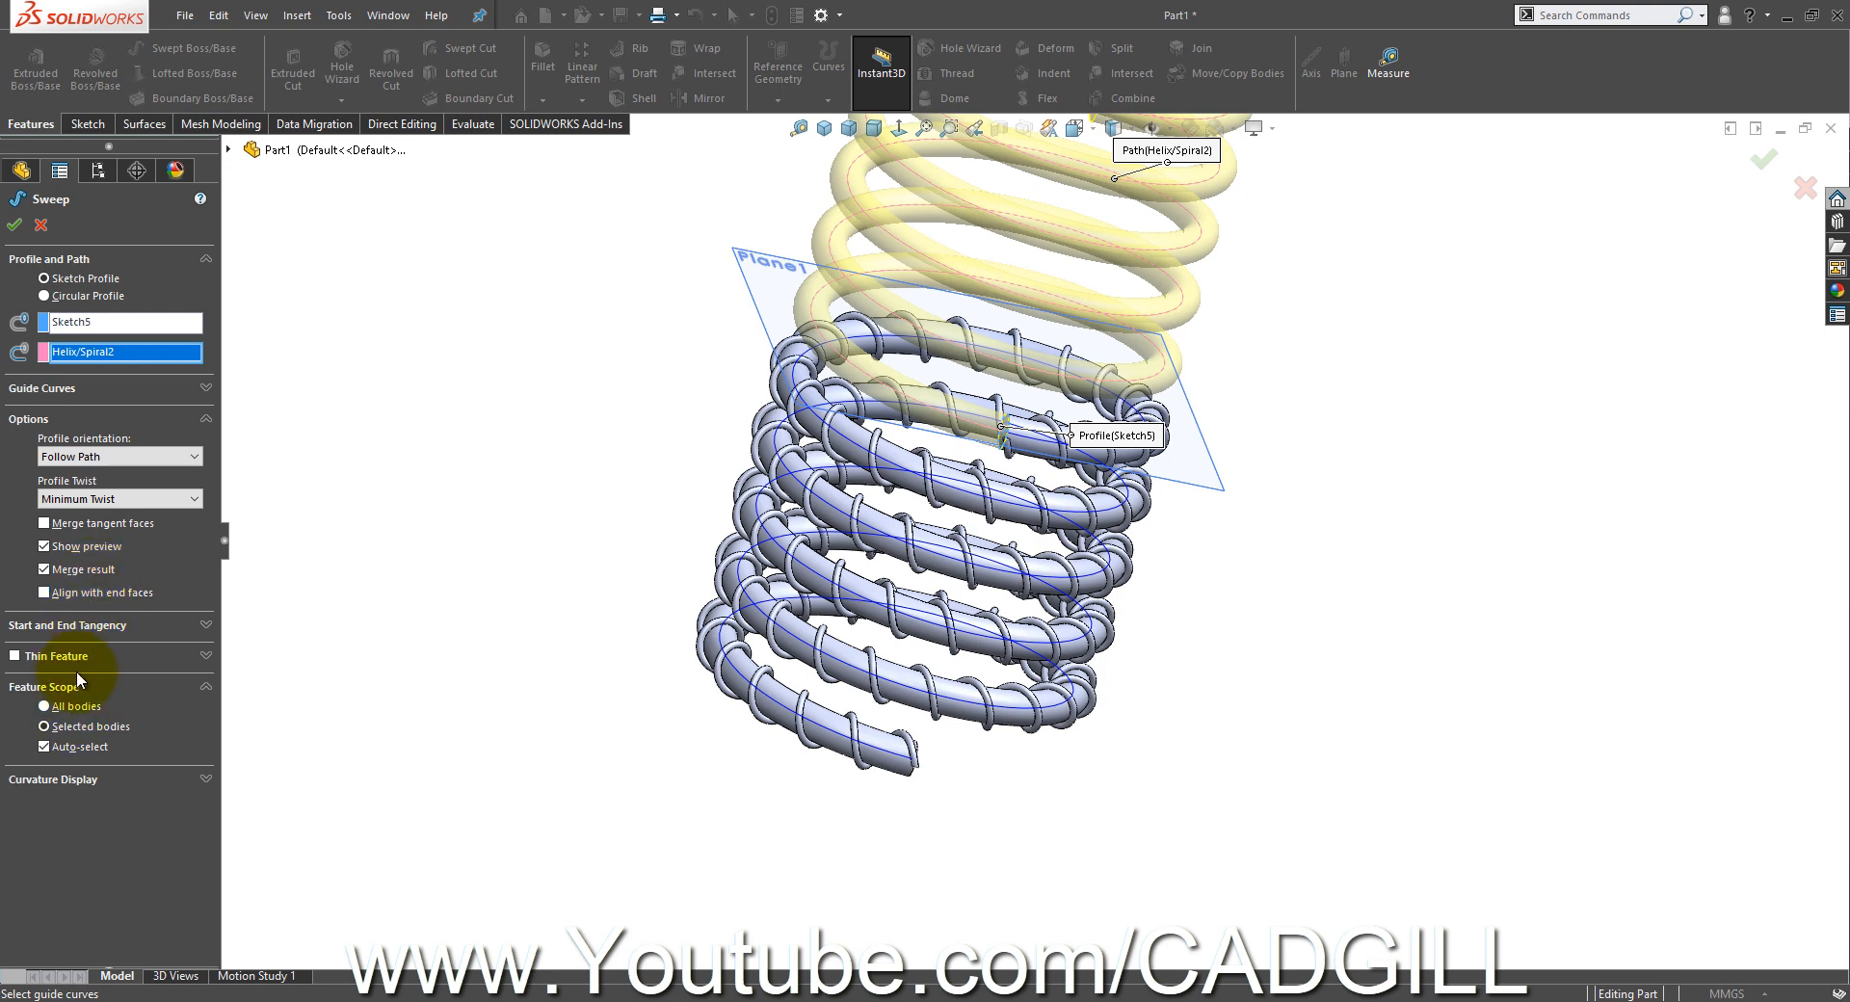
pyautogui.click(66, 749)
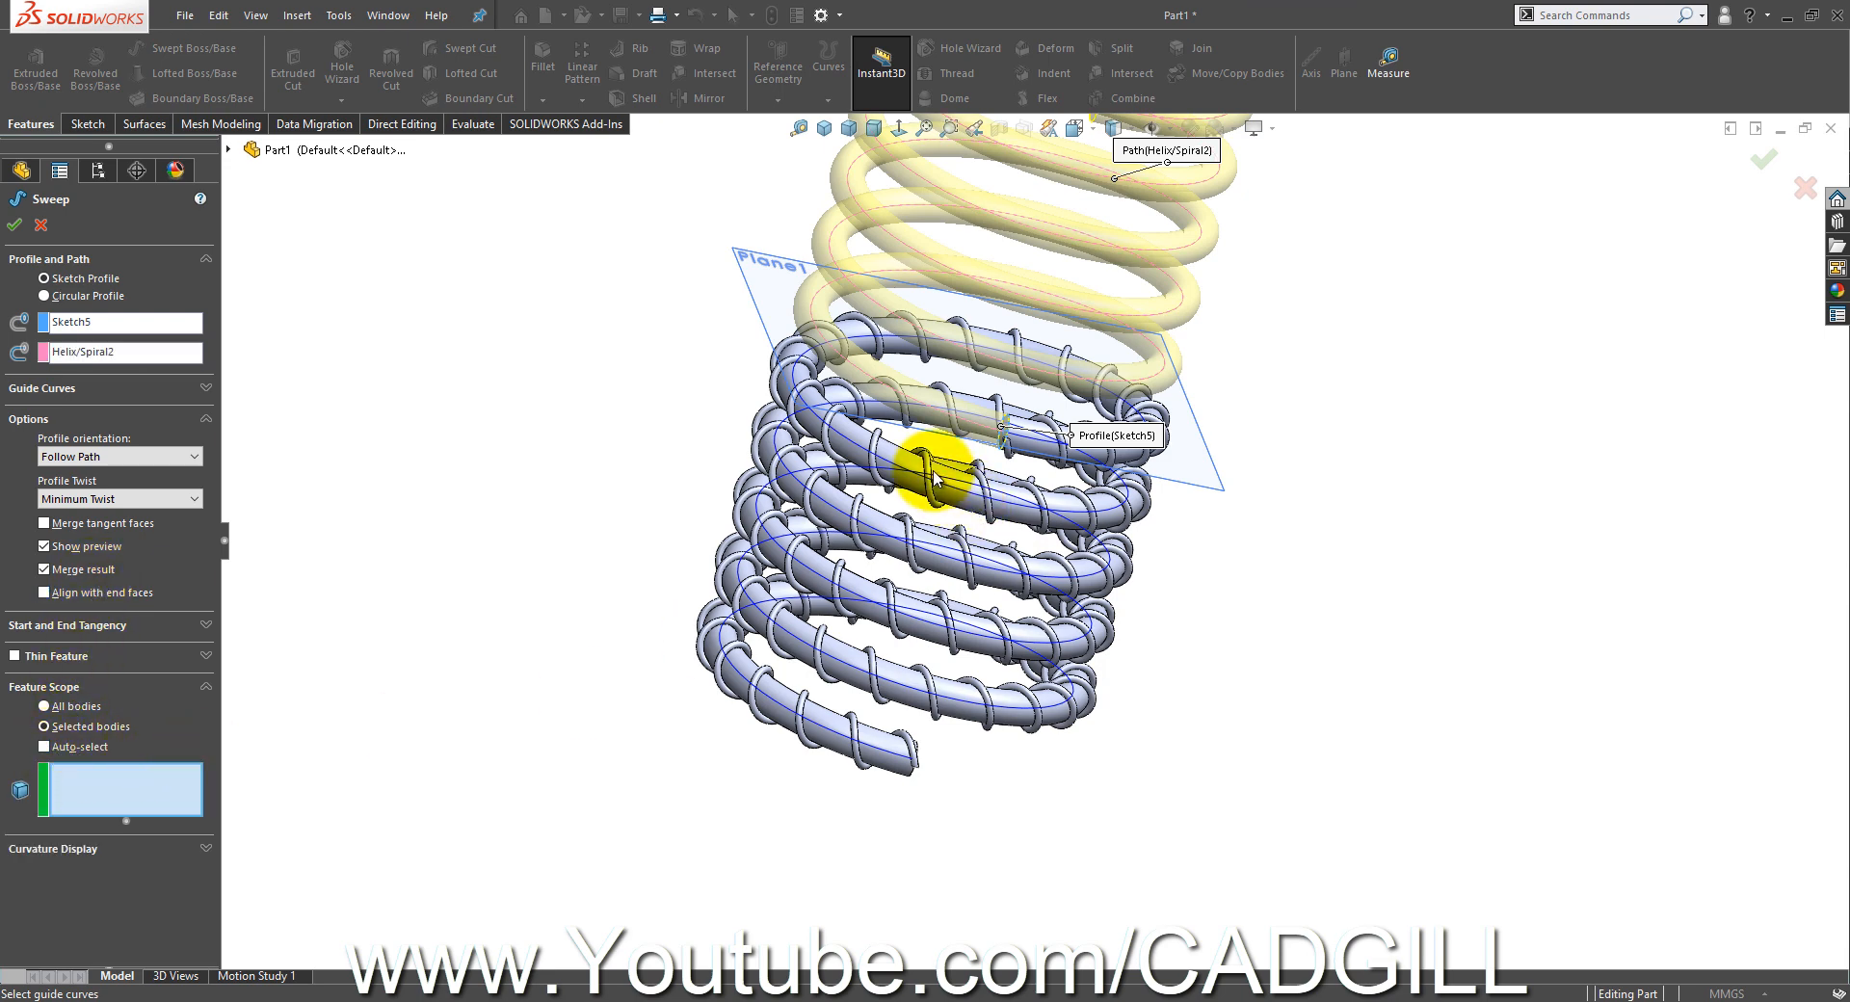
pyautogui.scroll(-3, 915, 472)
pyautogui.click(903, 477)
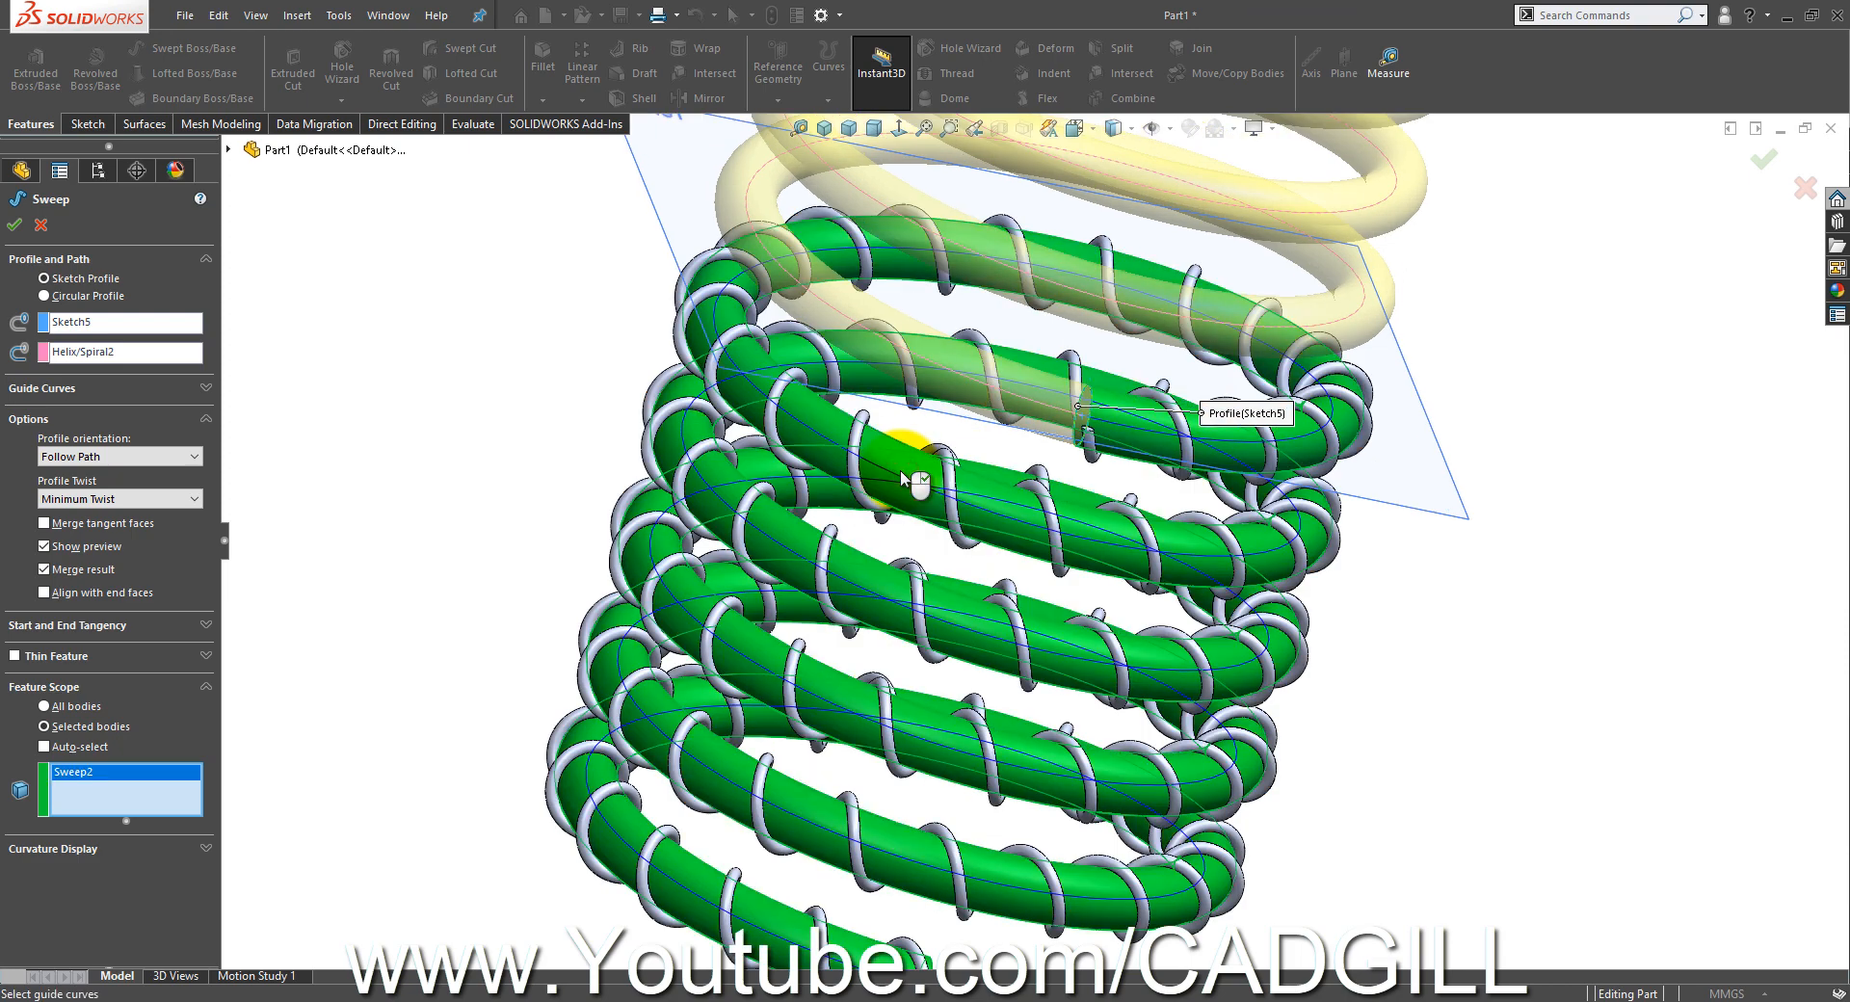
pyautogui.click(17, 220)
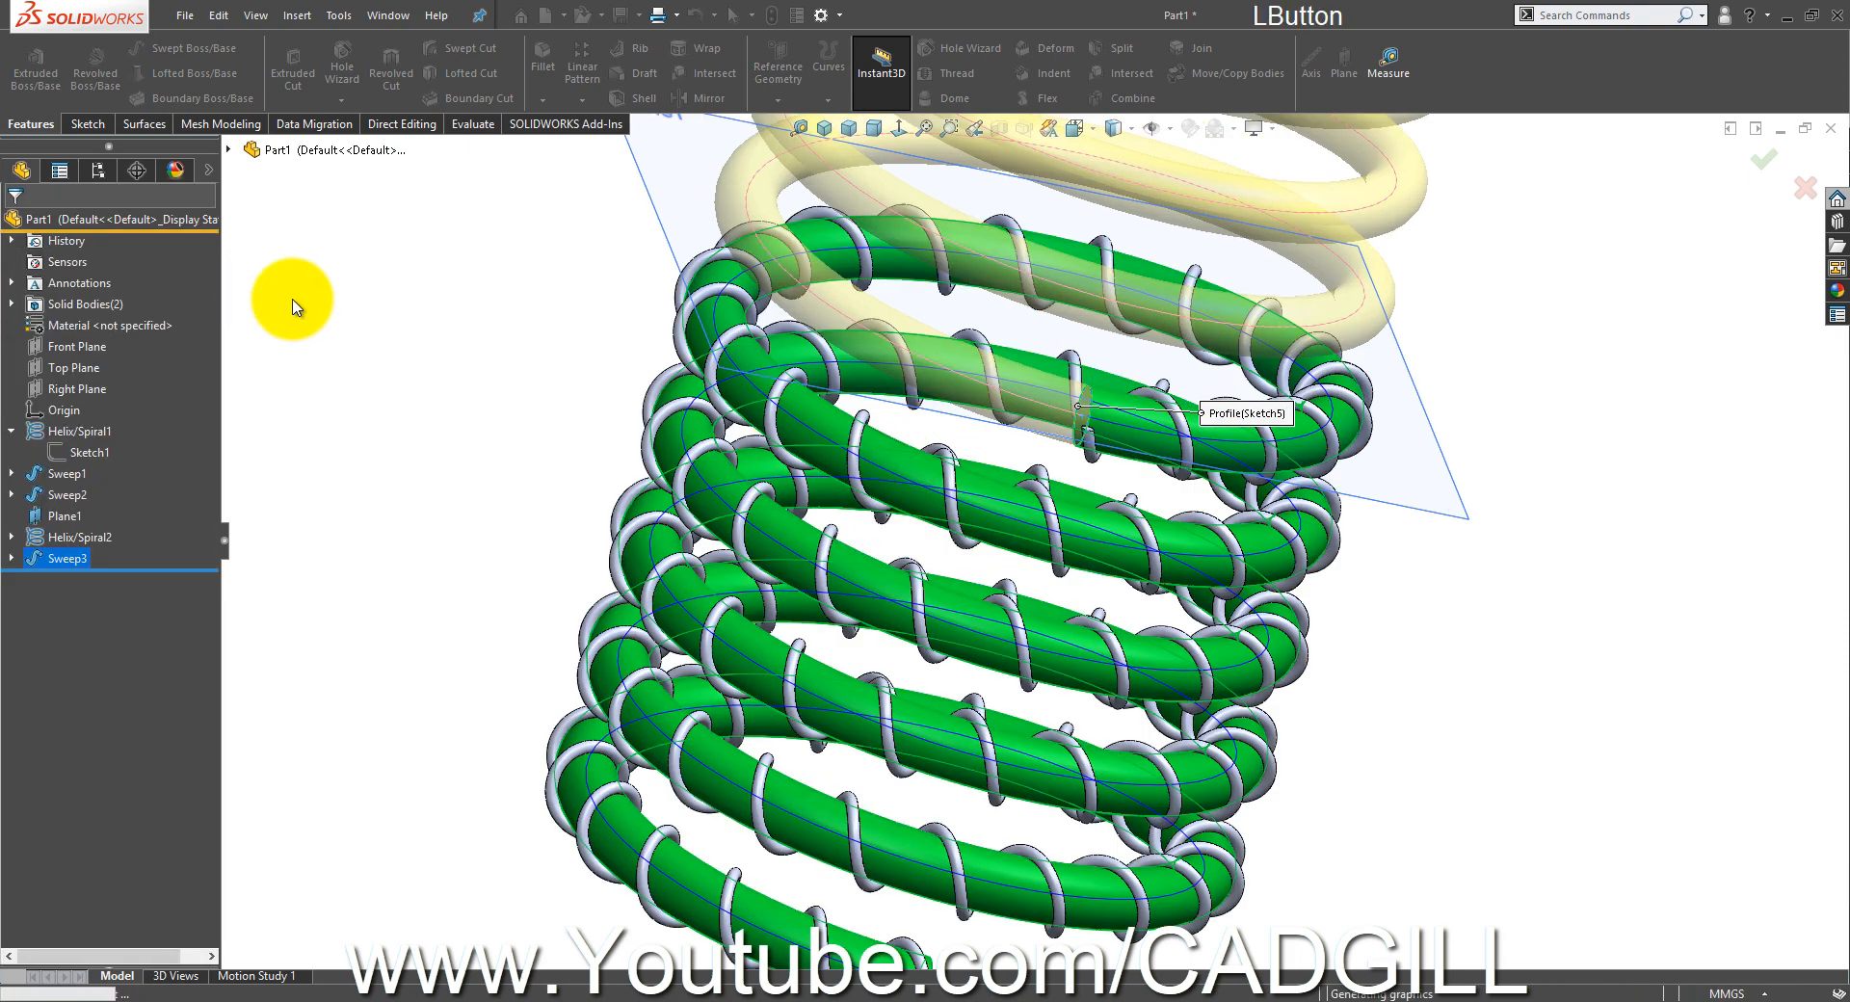
pyautogui.click(1127, 416)
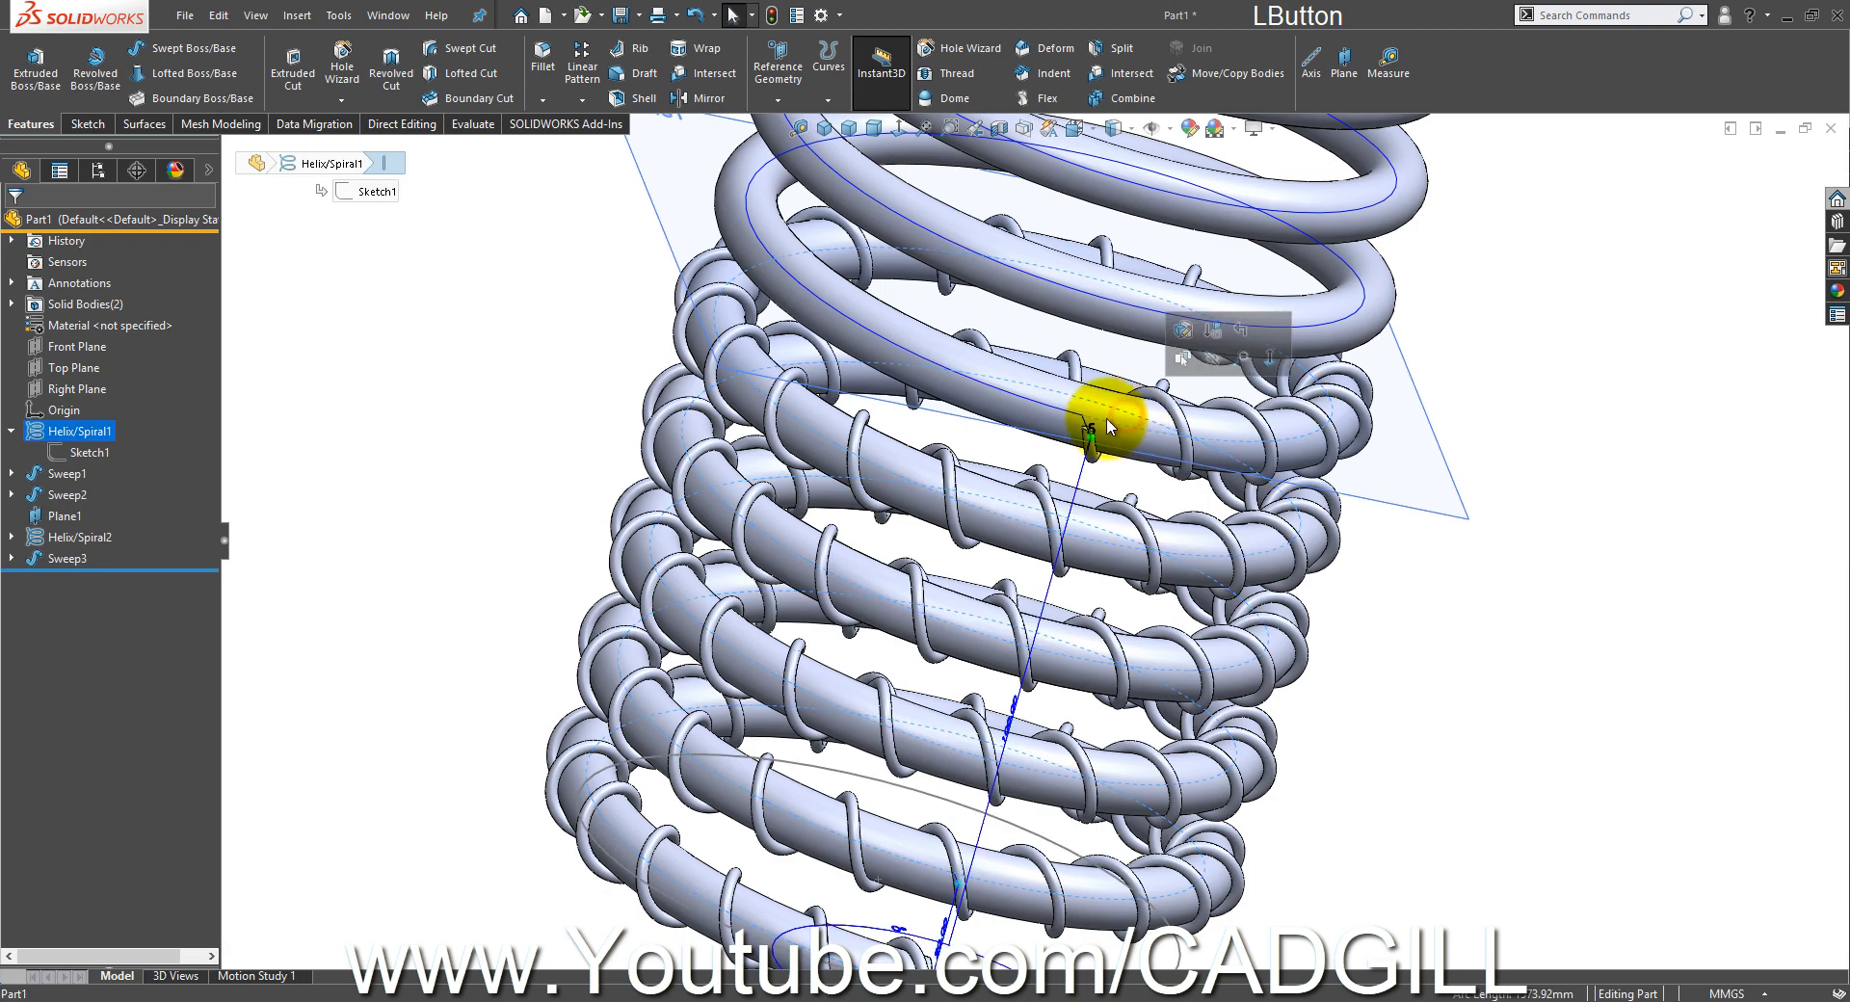
pyautogui.click(1097, 418)
pyautogui.click(1417, 220)
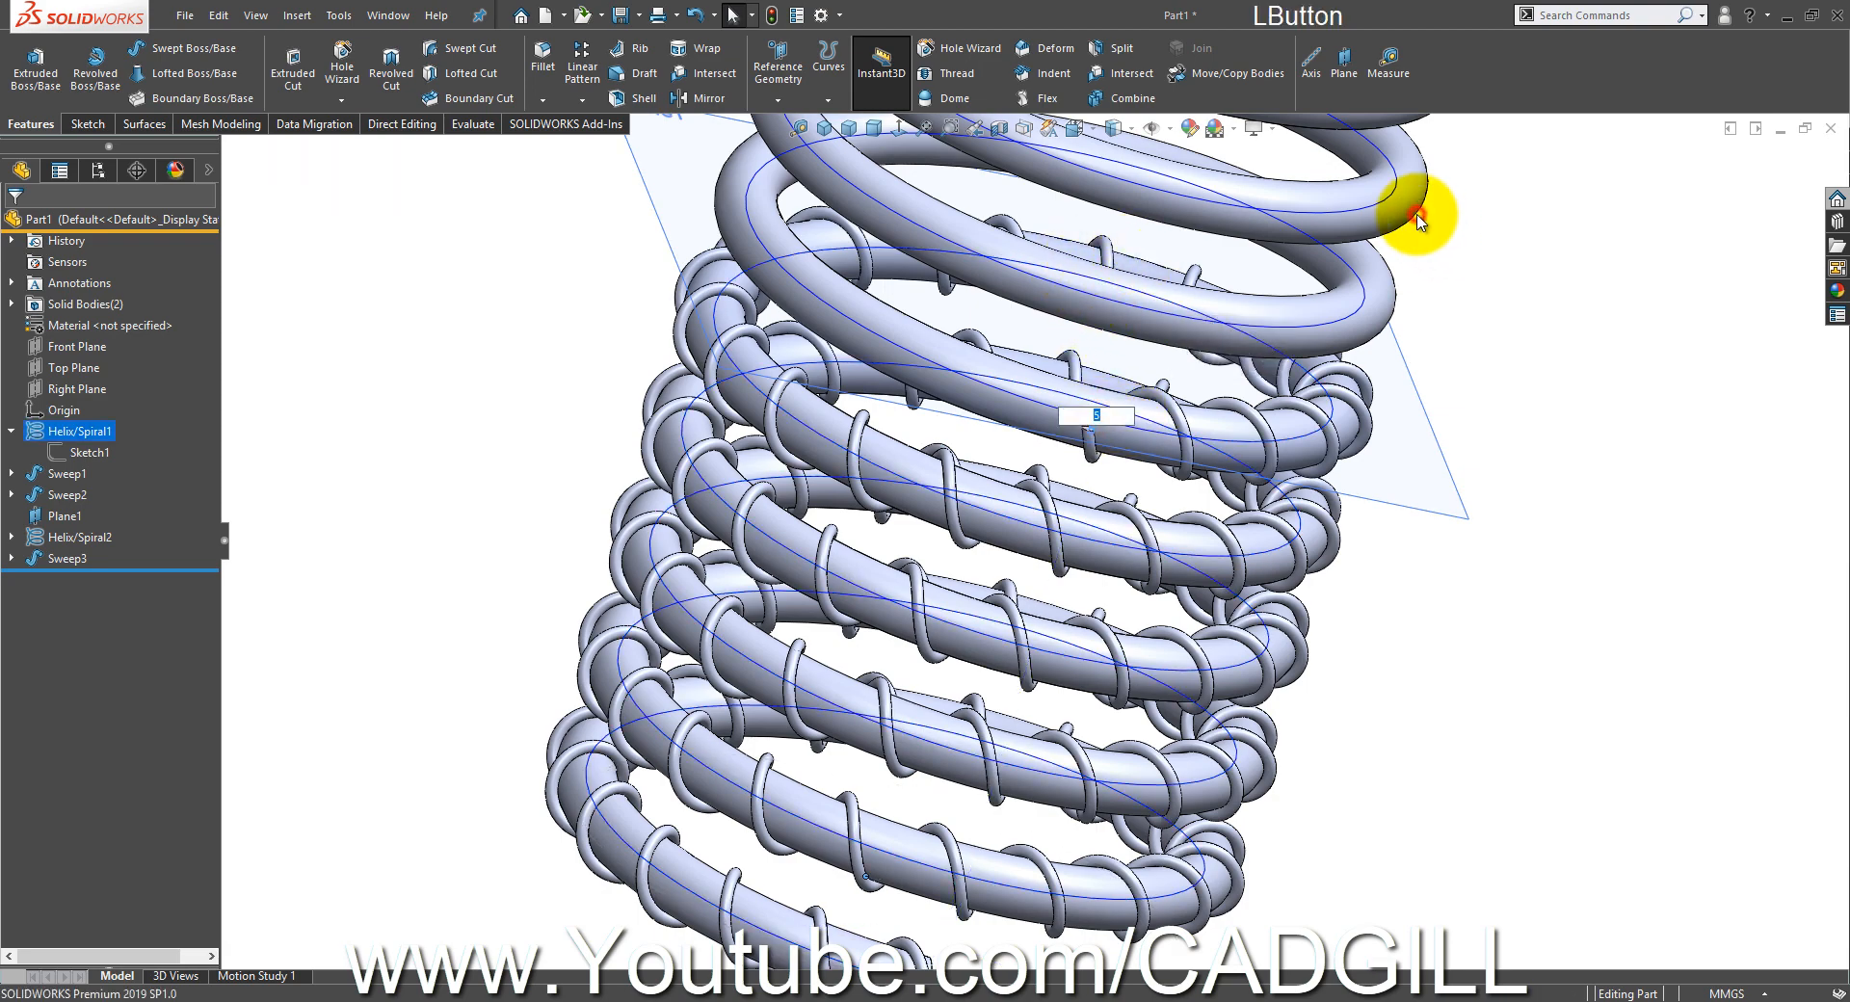
pyautogui.moveTo(1405, 198); pyautogui.dragTo(1632, 412, button='middle')
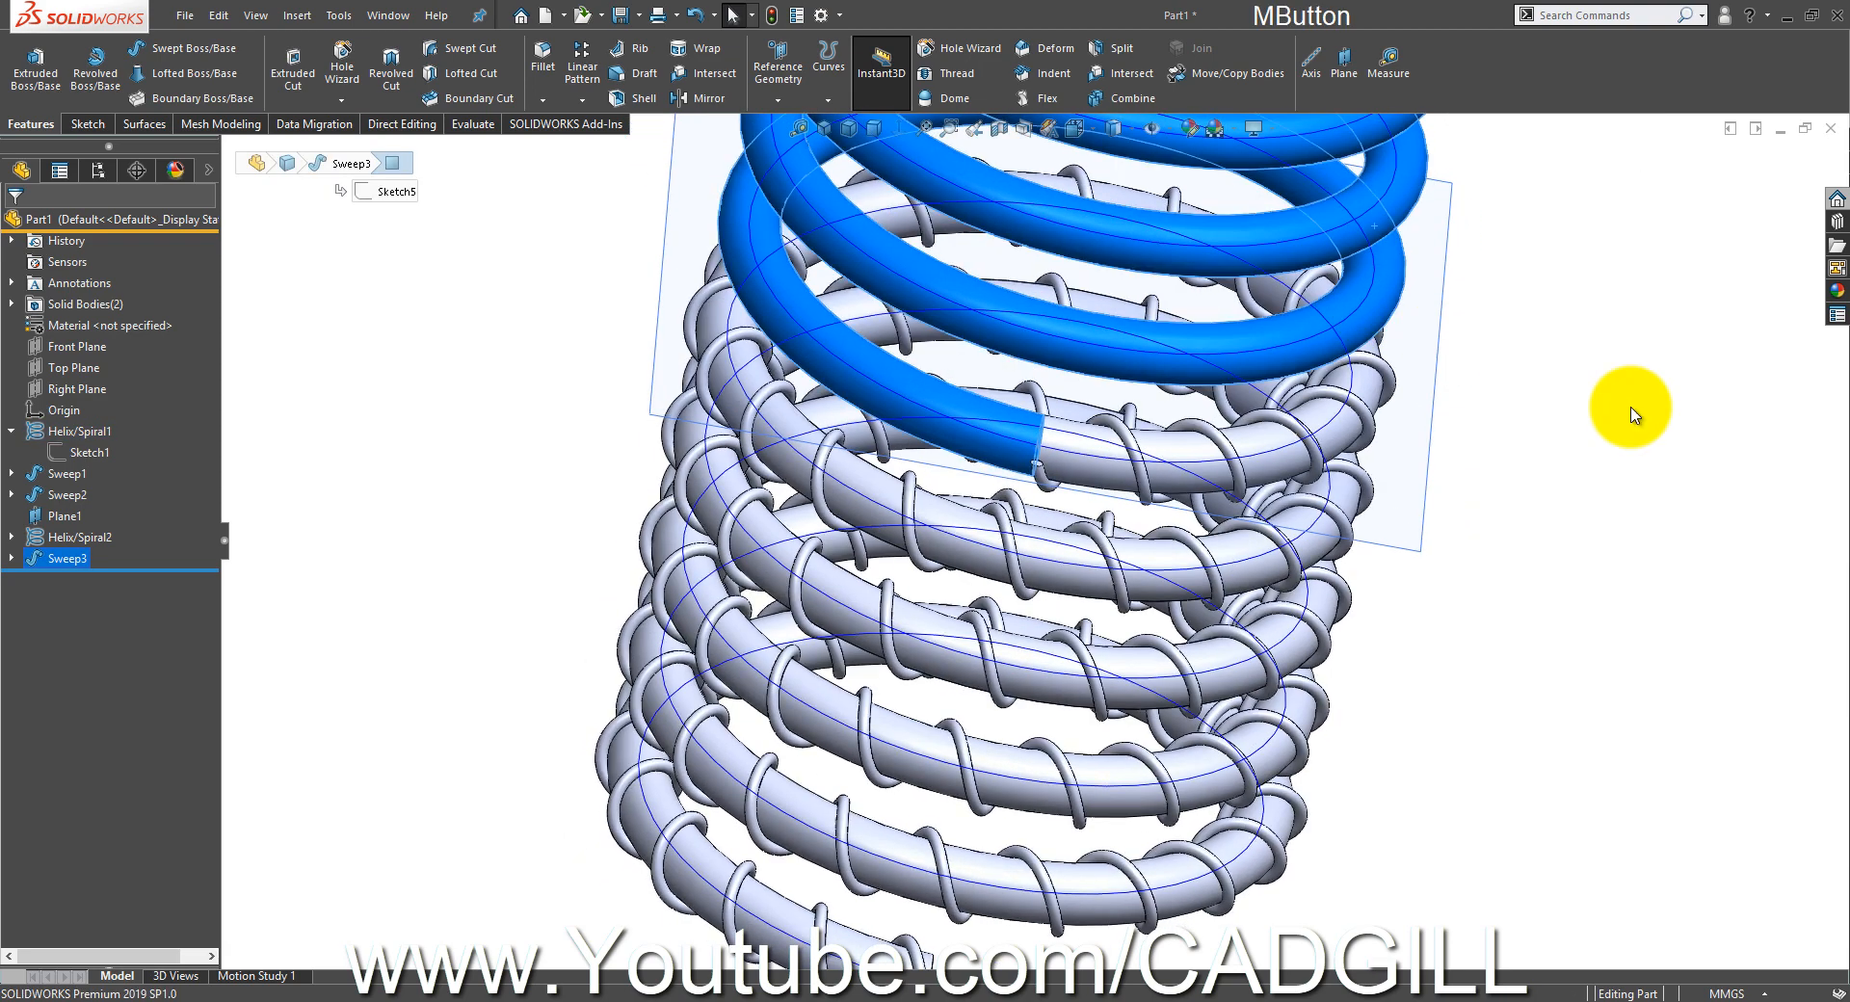
pyautogui.click(1630, 407)
# - Sketch on the thin coil's upper end face, convert its circular edge, and finish the sketch
pyautogui.scroll(2, 1334, 549)
pyautogui.scroll(-3, 1077, 518)
pyautogui.scroll(-6, 825, 453)
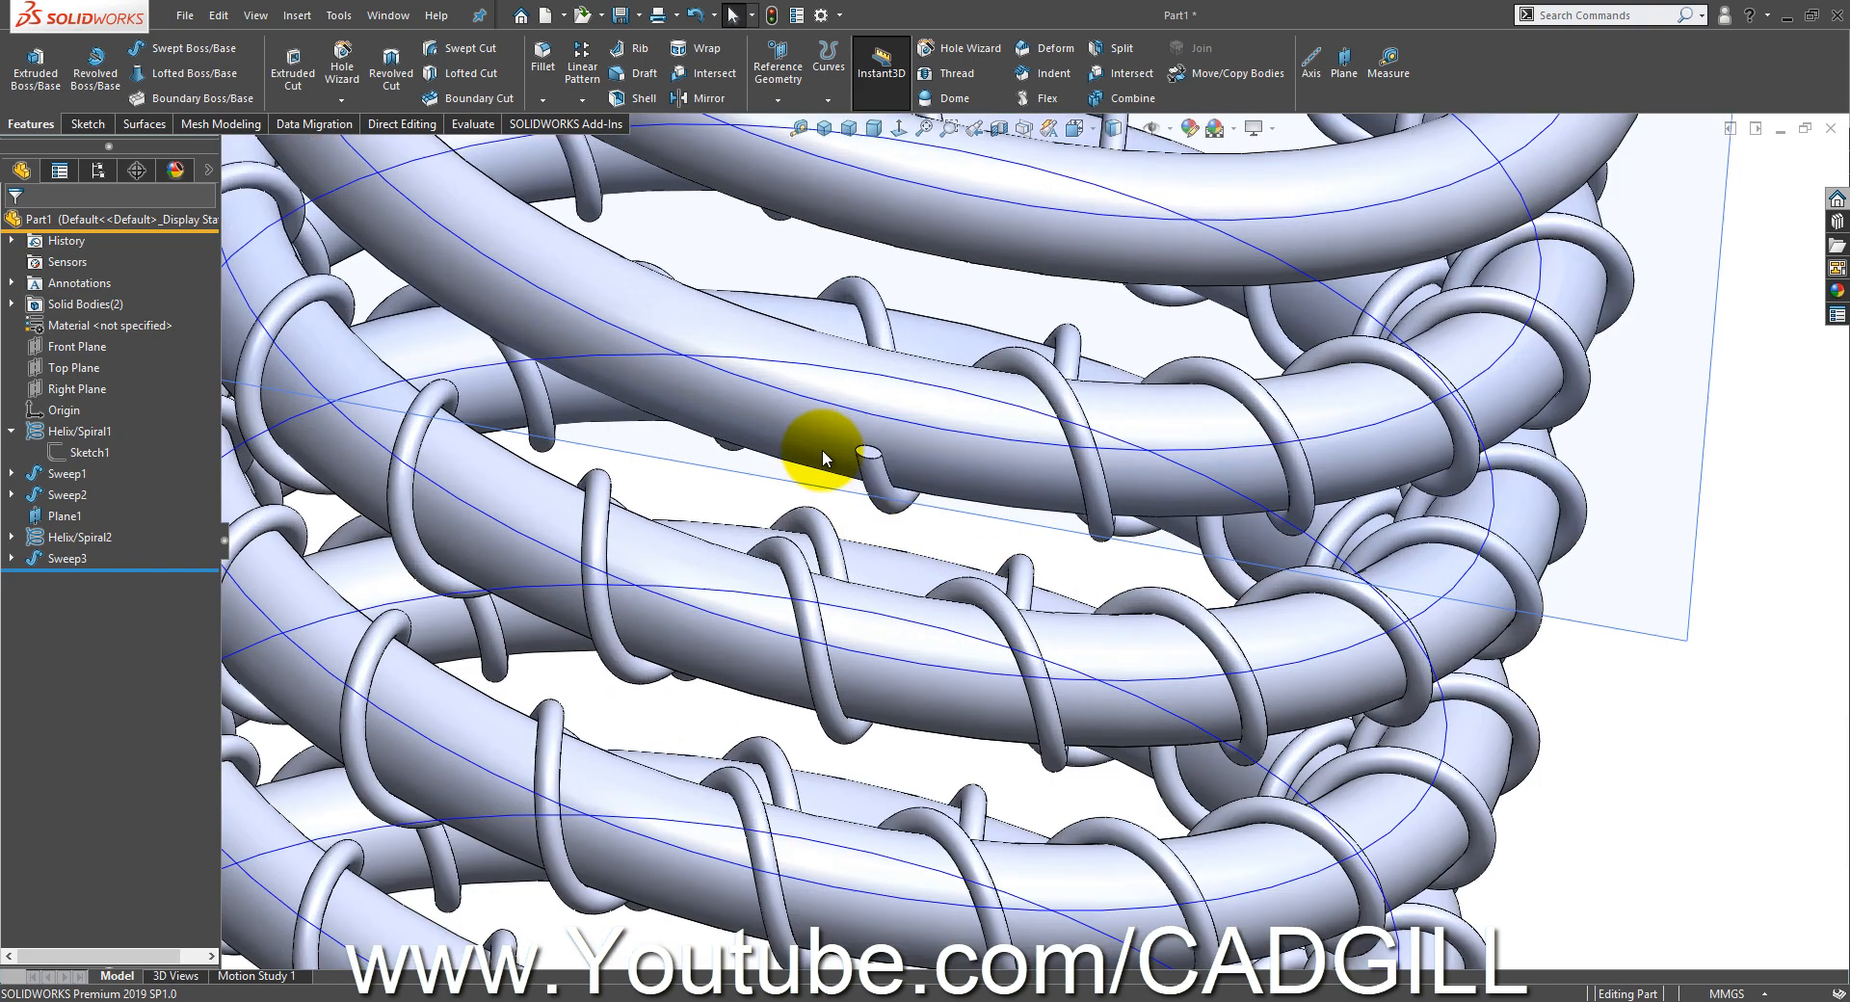
pyautogui.click(913, 472)
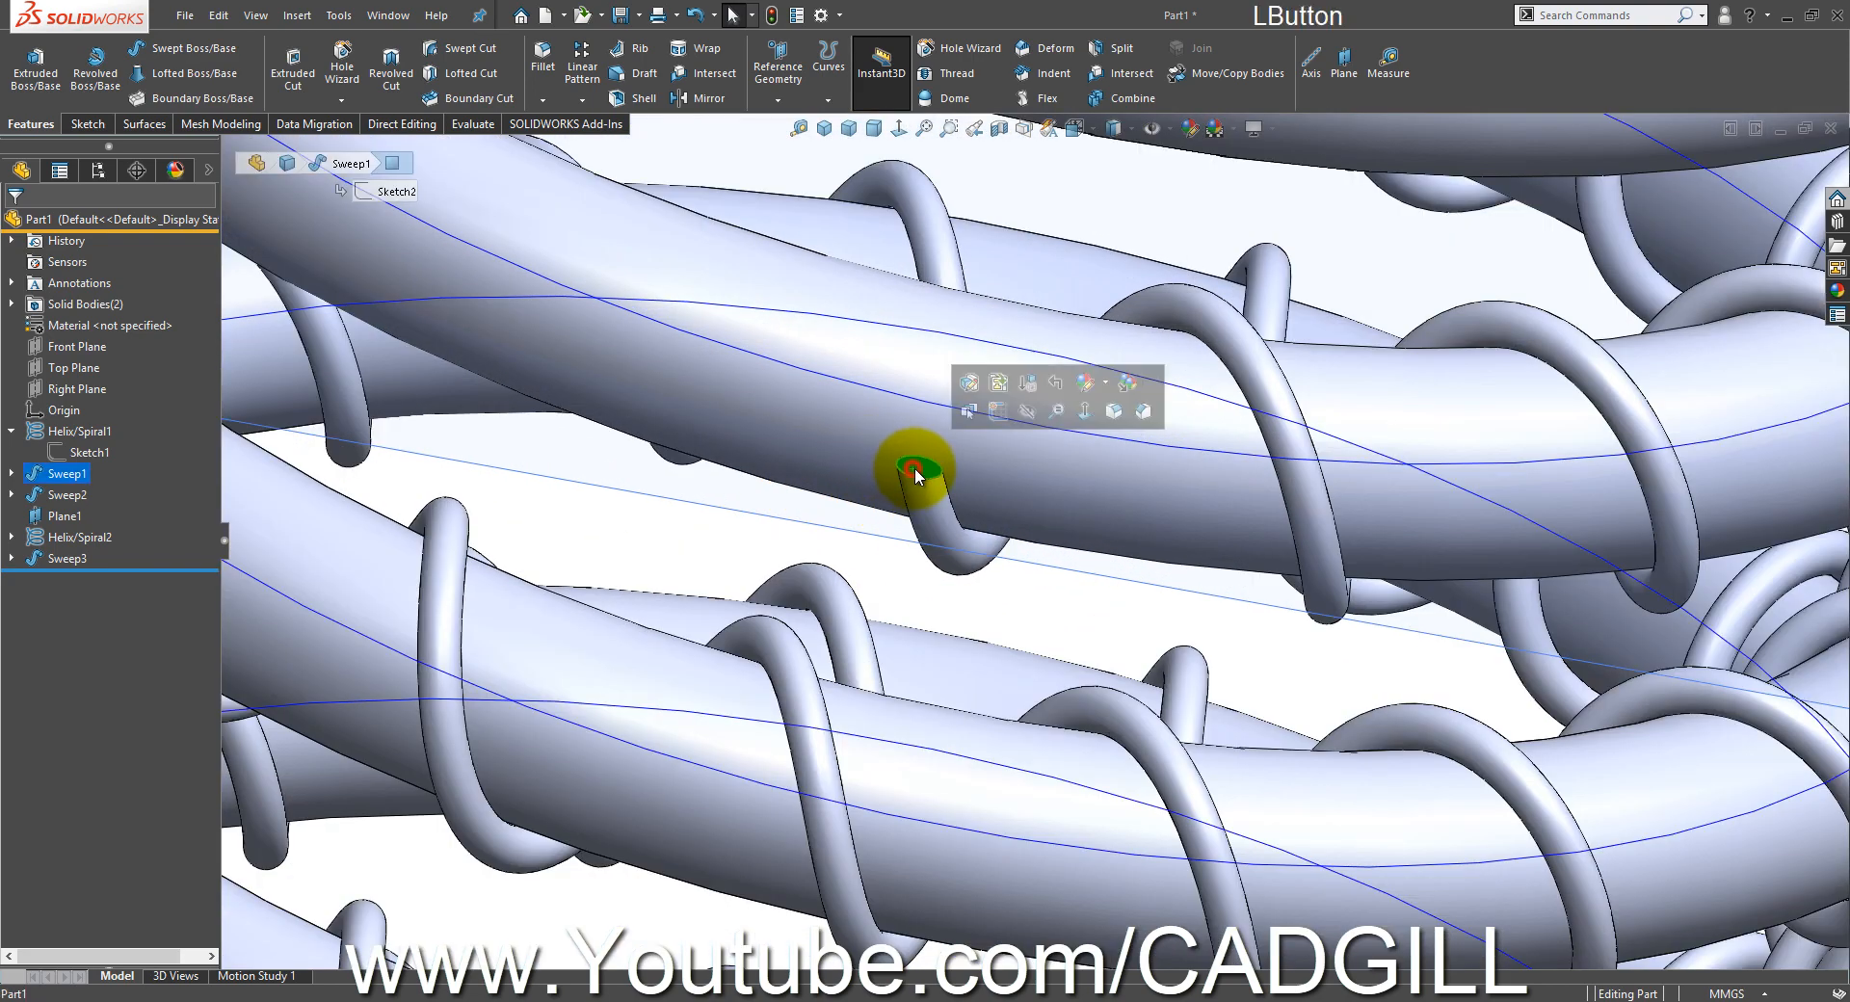
pyautogui.click(1002, 415)
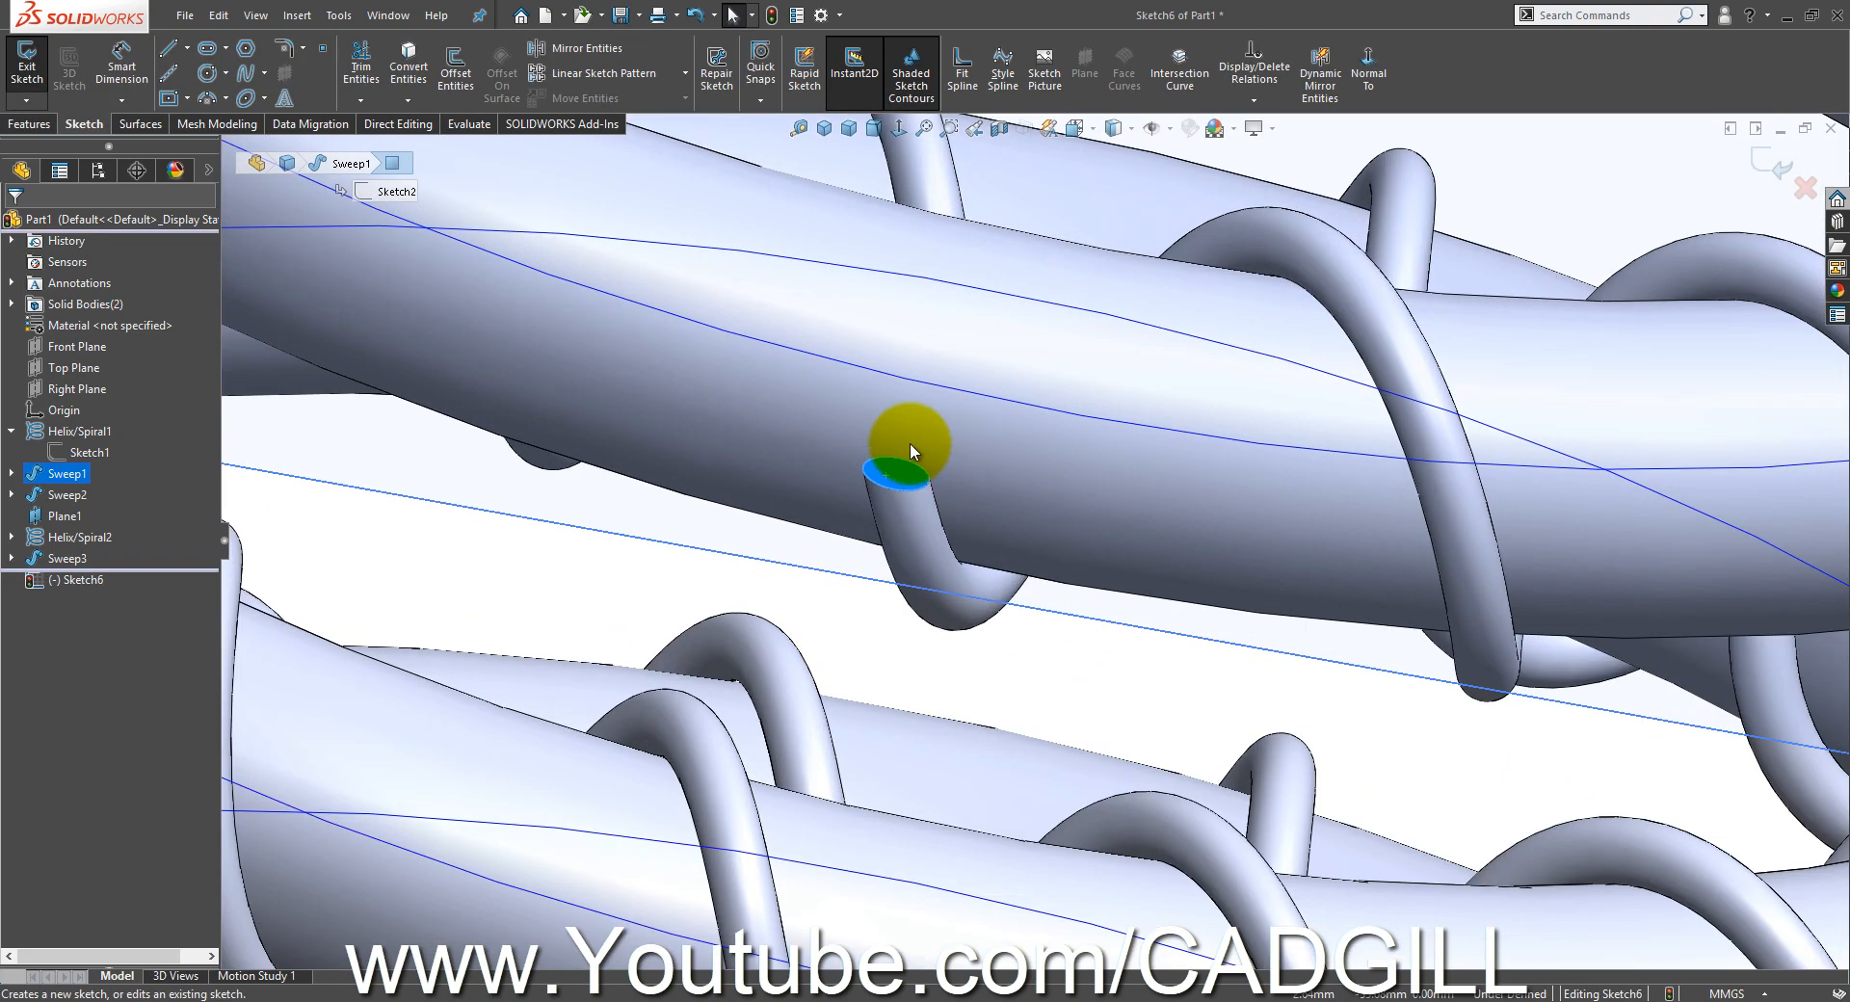
pyautogui.click(421, 77)
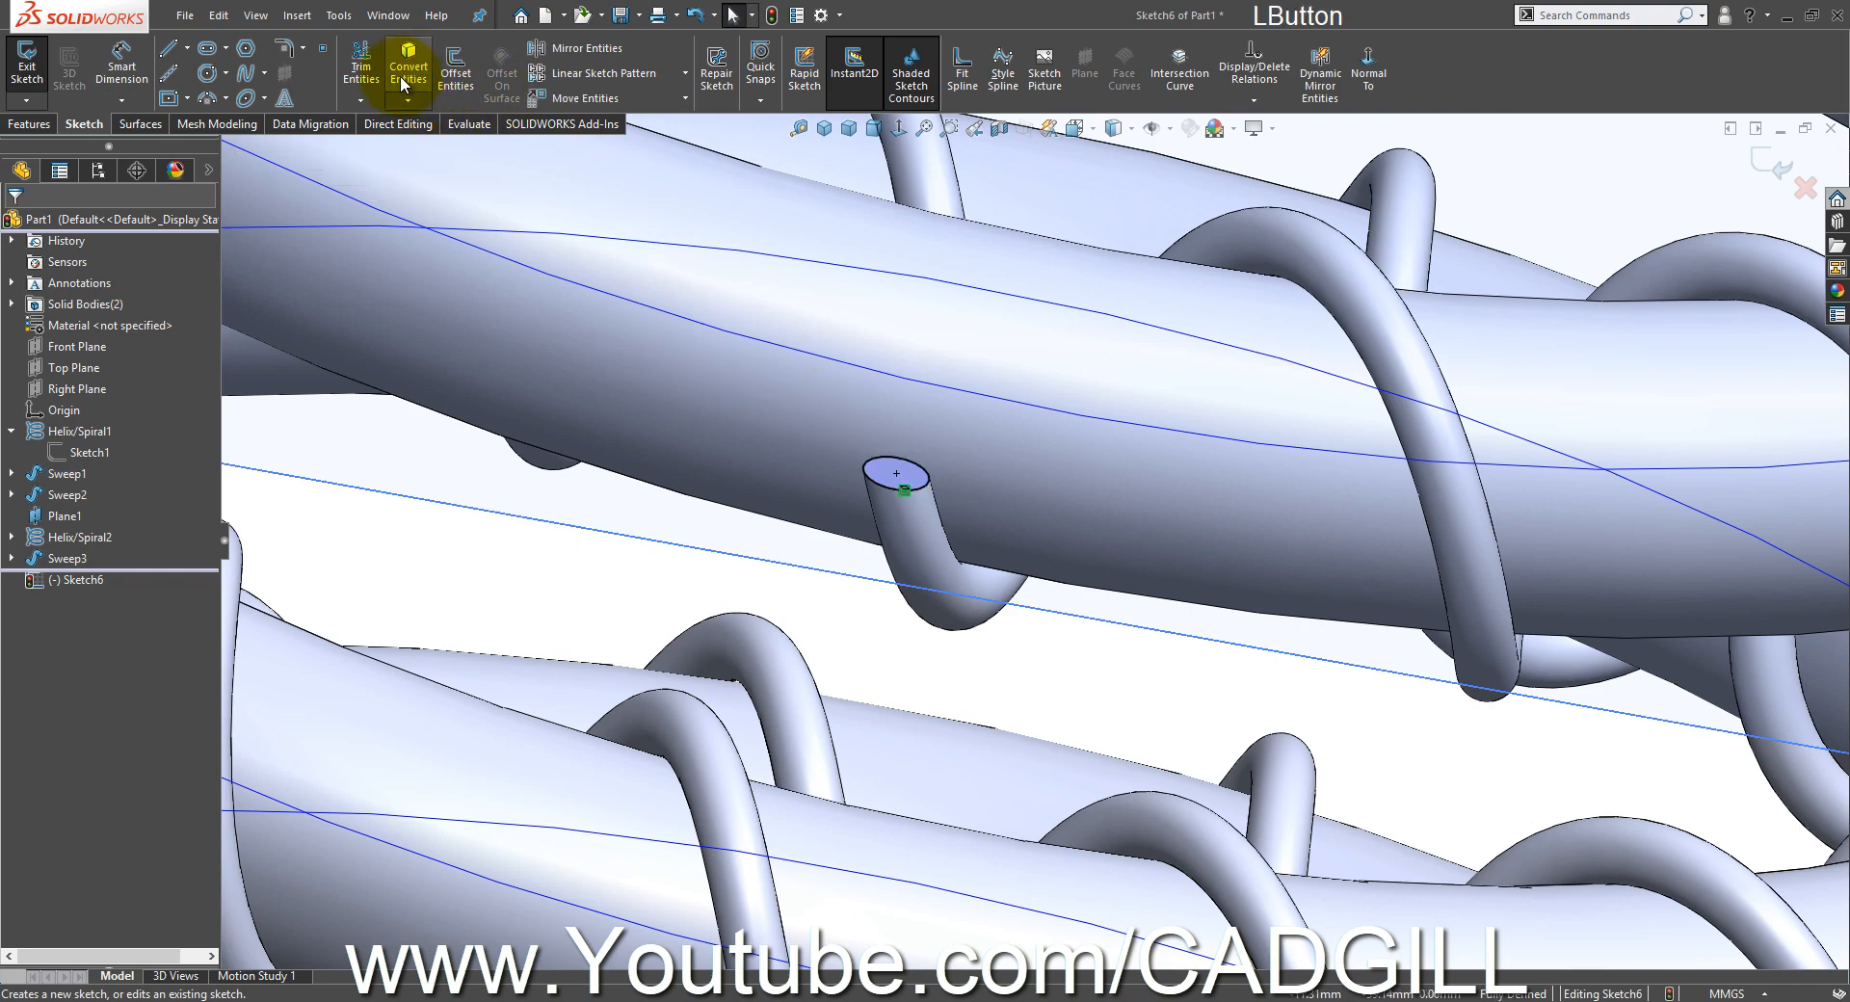
pyautogui.click(1775, 166)
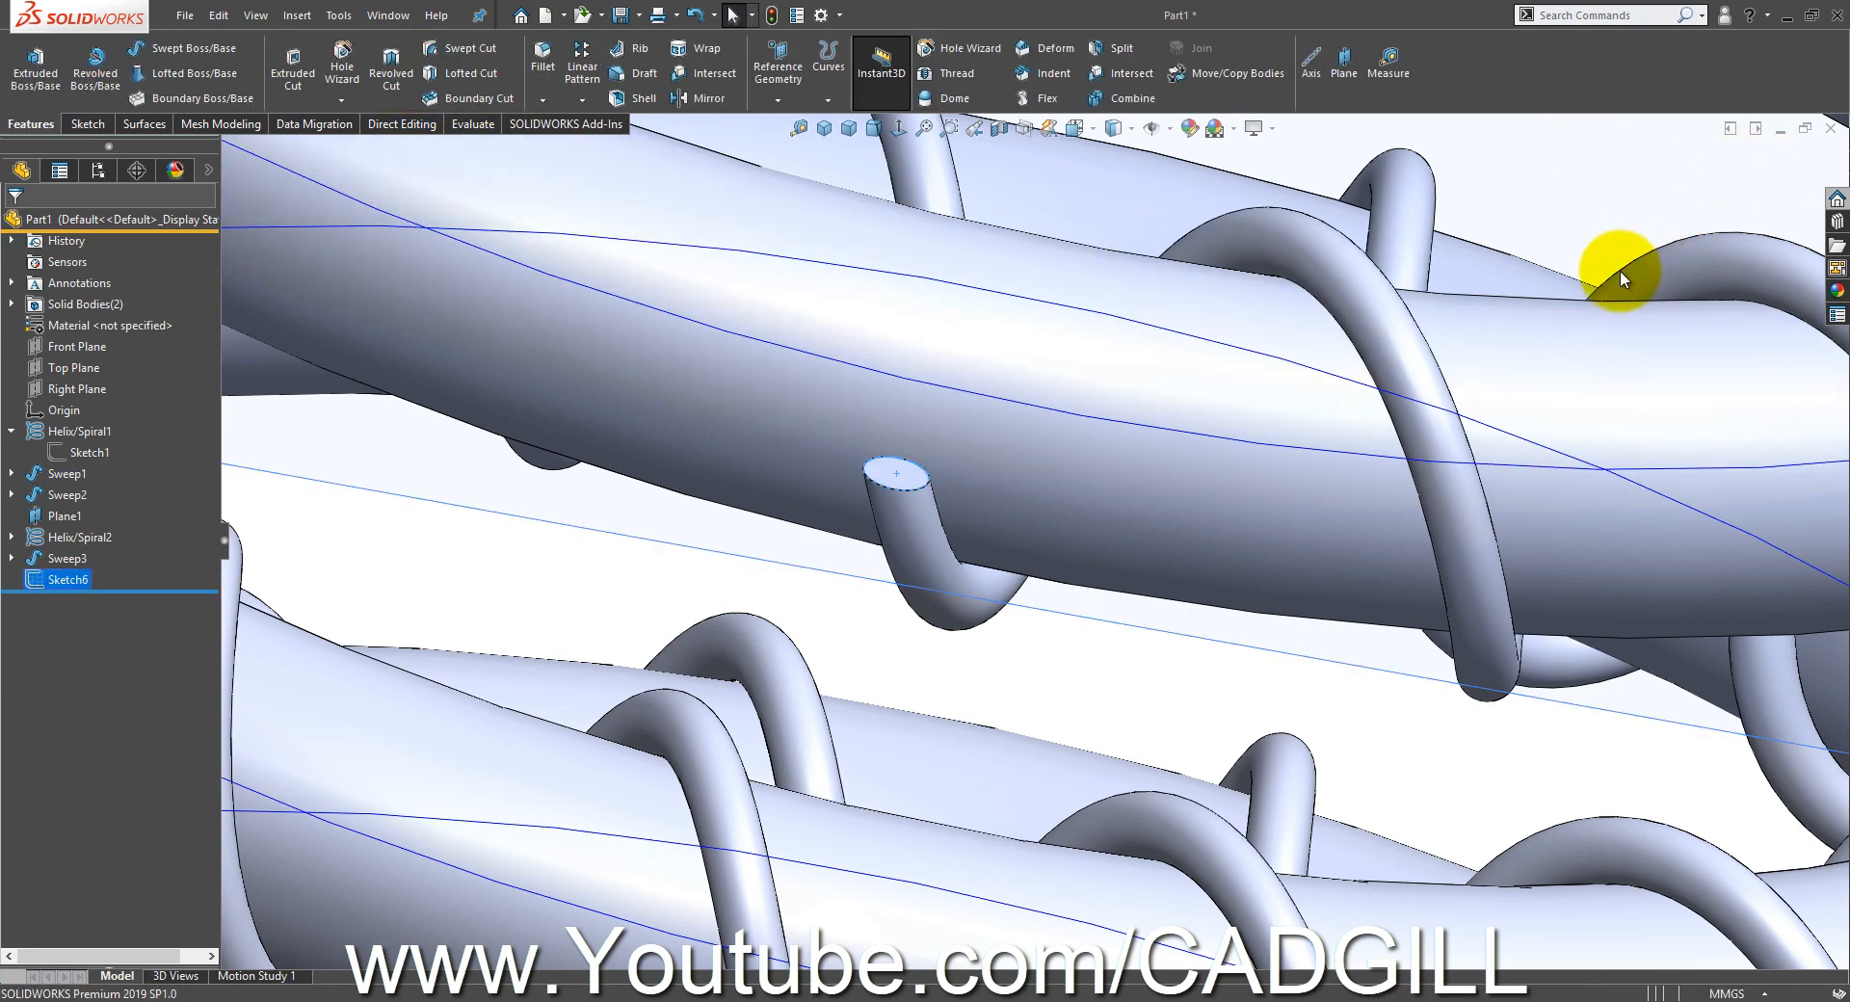
# - Set up a sweep of the thin coil's end profile along the upper helix, using Follow Path and a specified twist of 100 revolutions
pyautogui.scroll(8, 1621, 270)
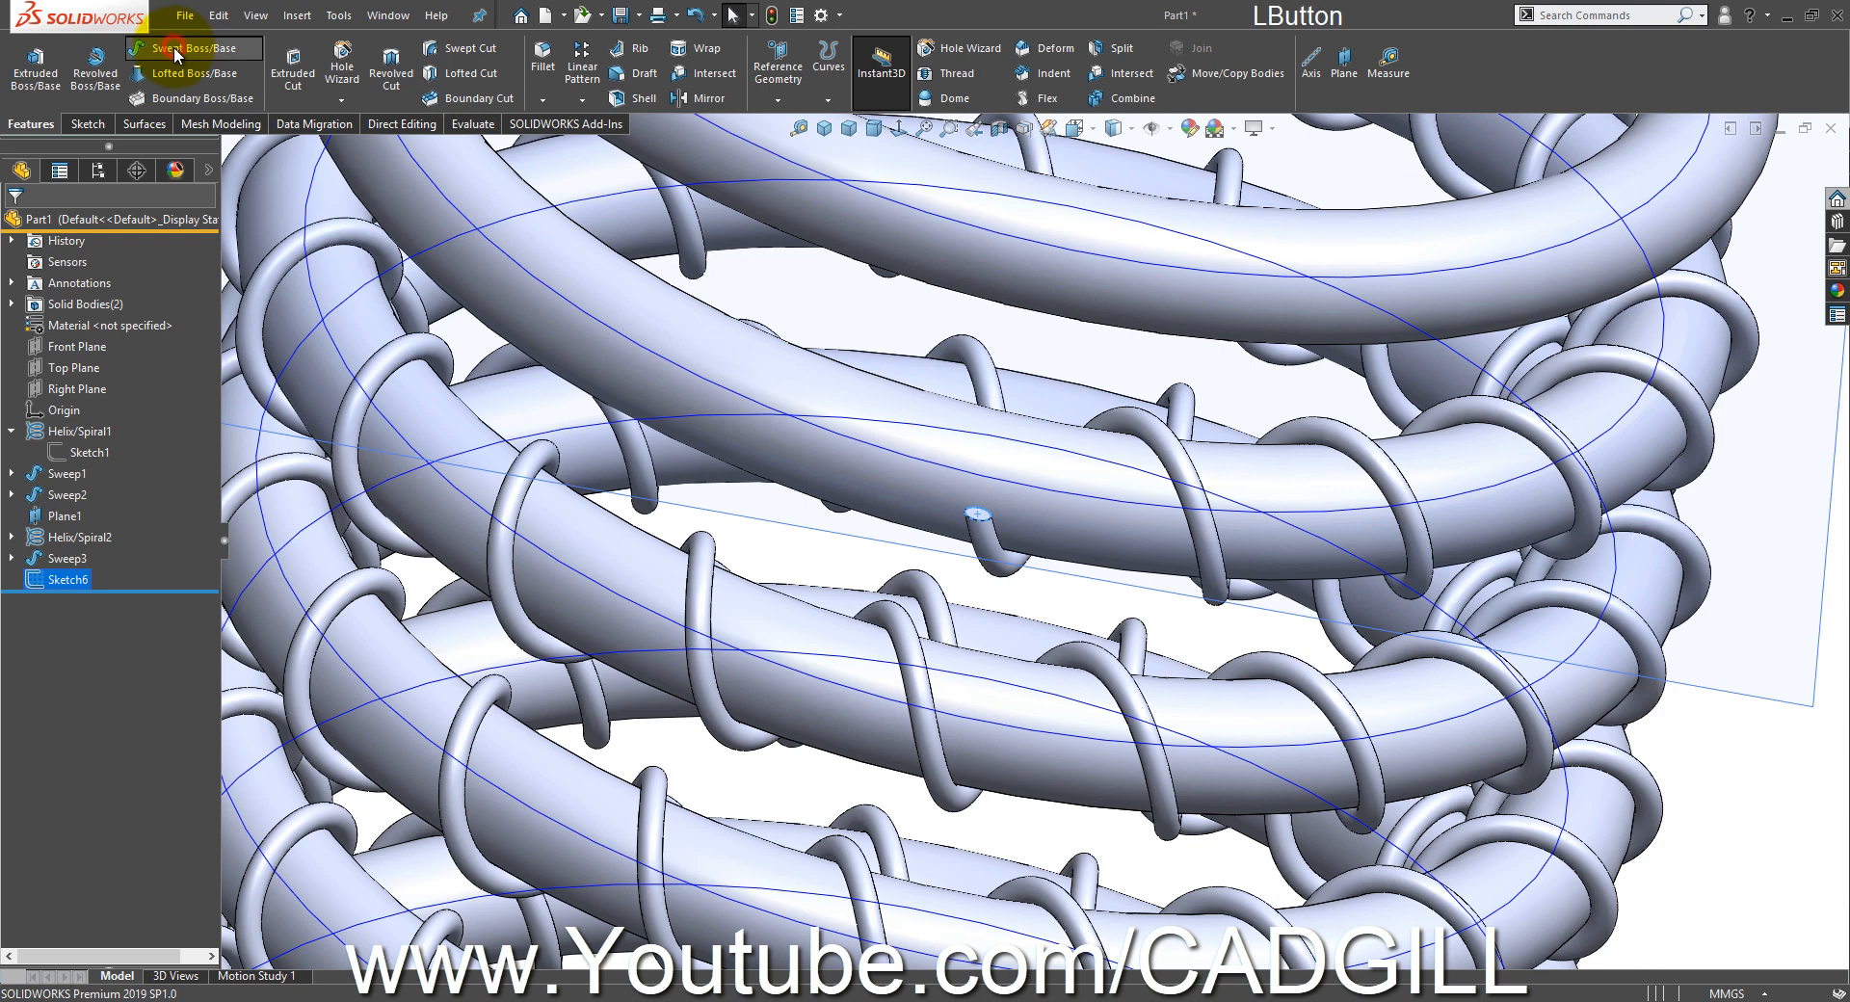
pyautogui.click(176, 50)
pyautogui.scroll(5, 702, 289)
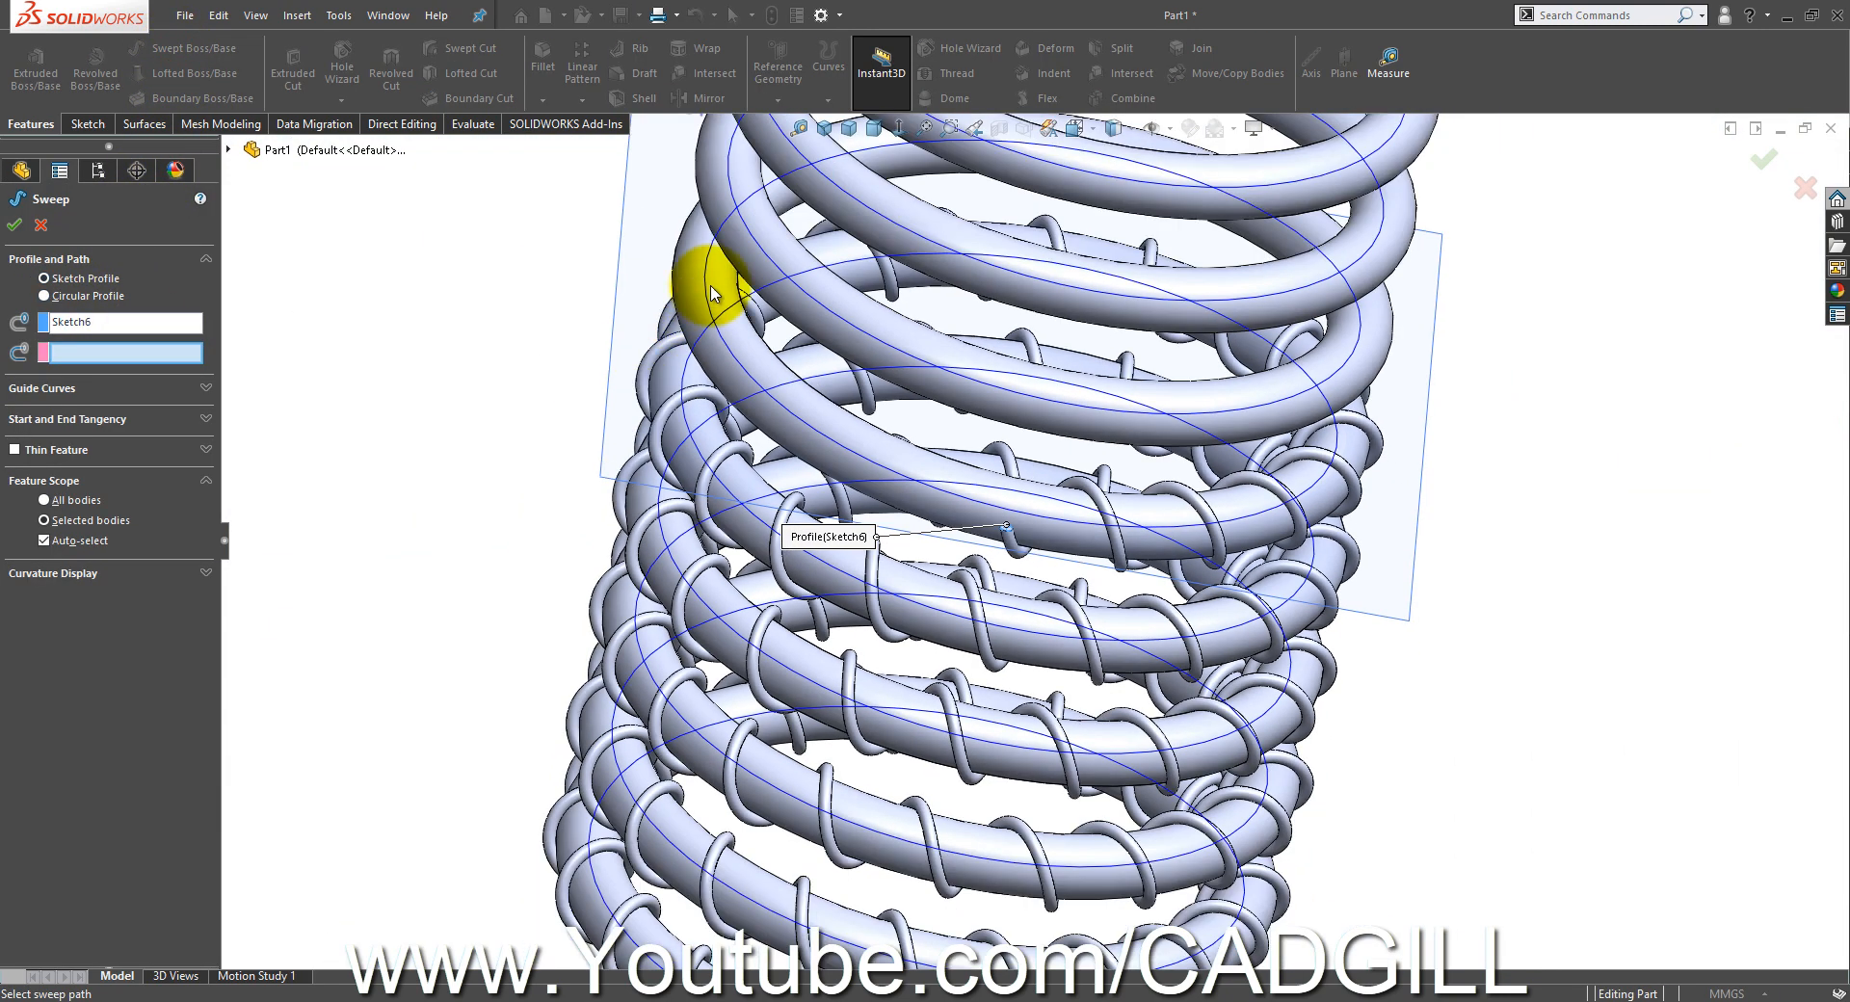
pyautogui.click(750, 239)
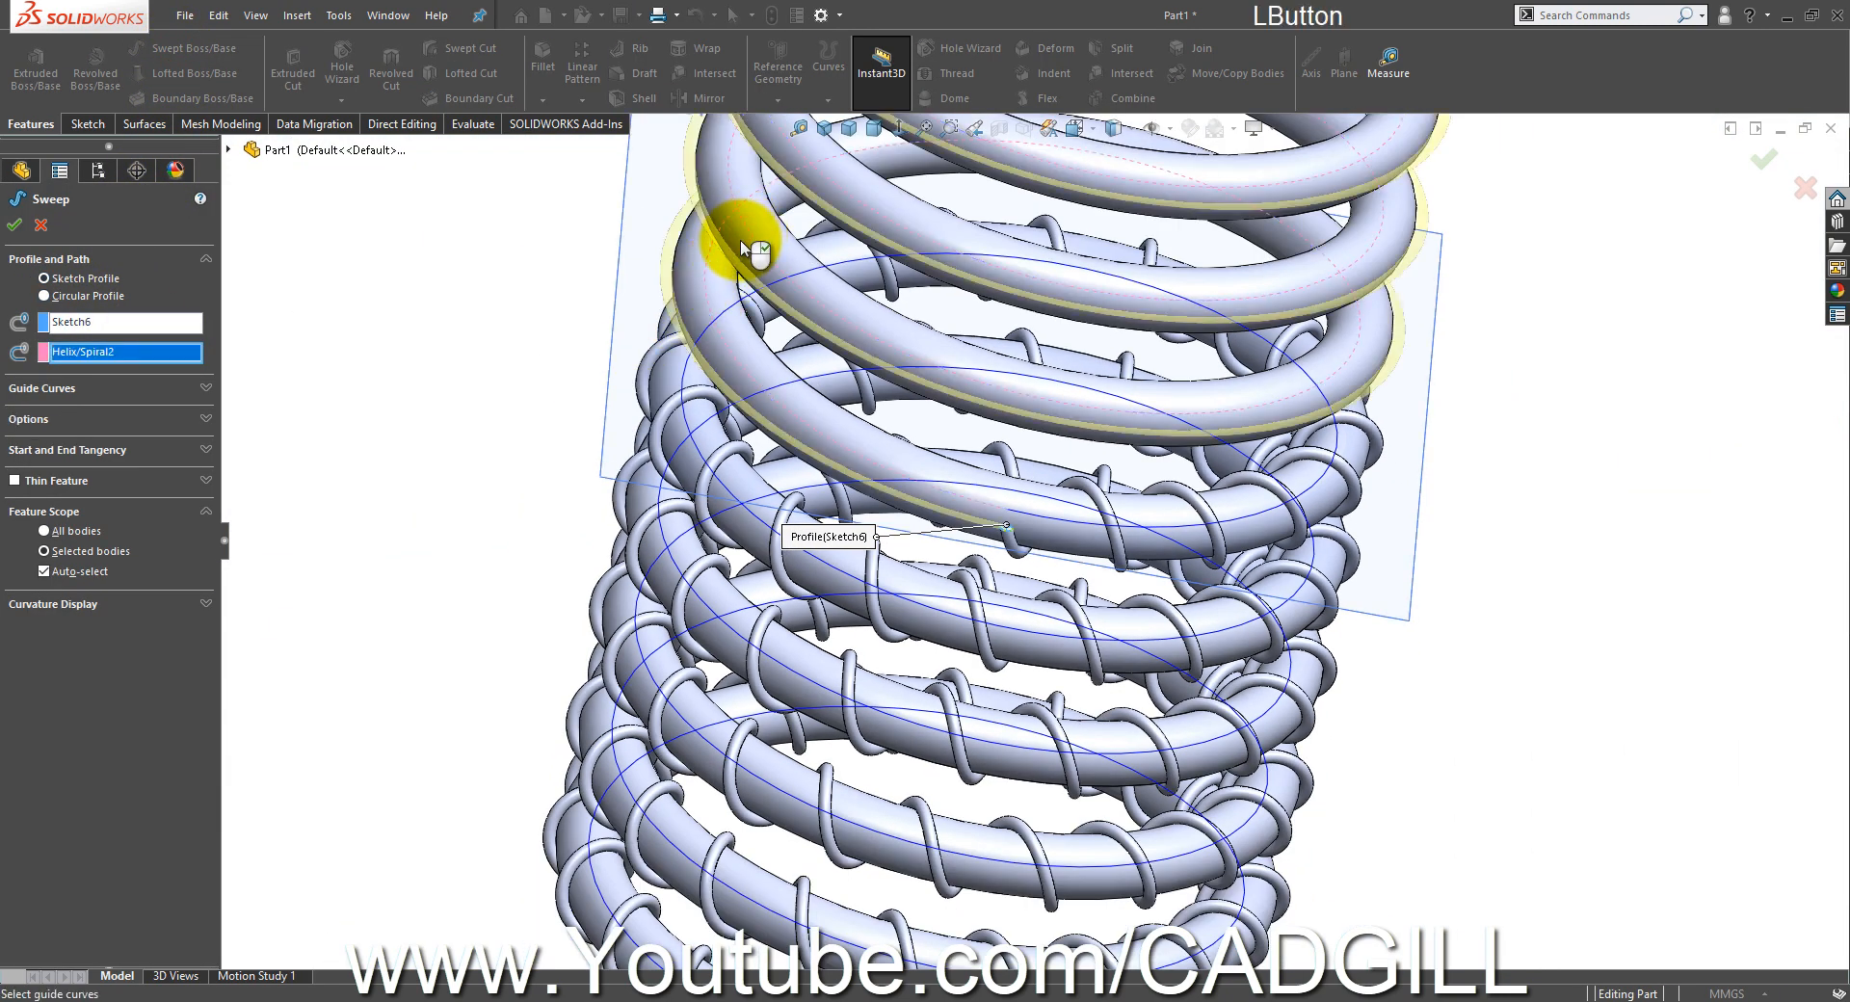
pyautogui.click(62, 424)
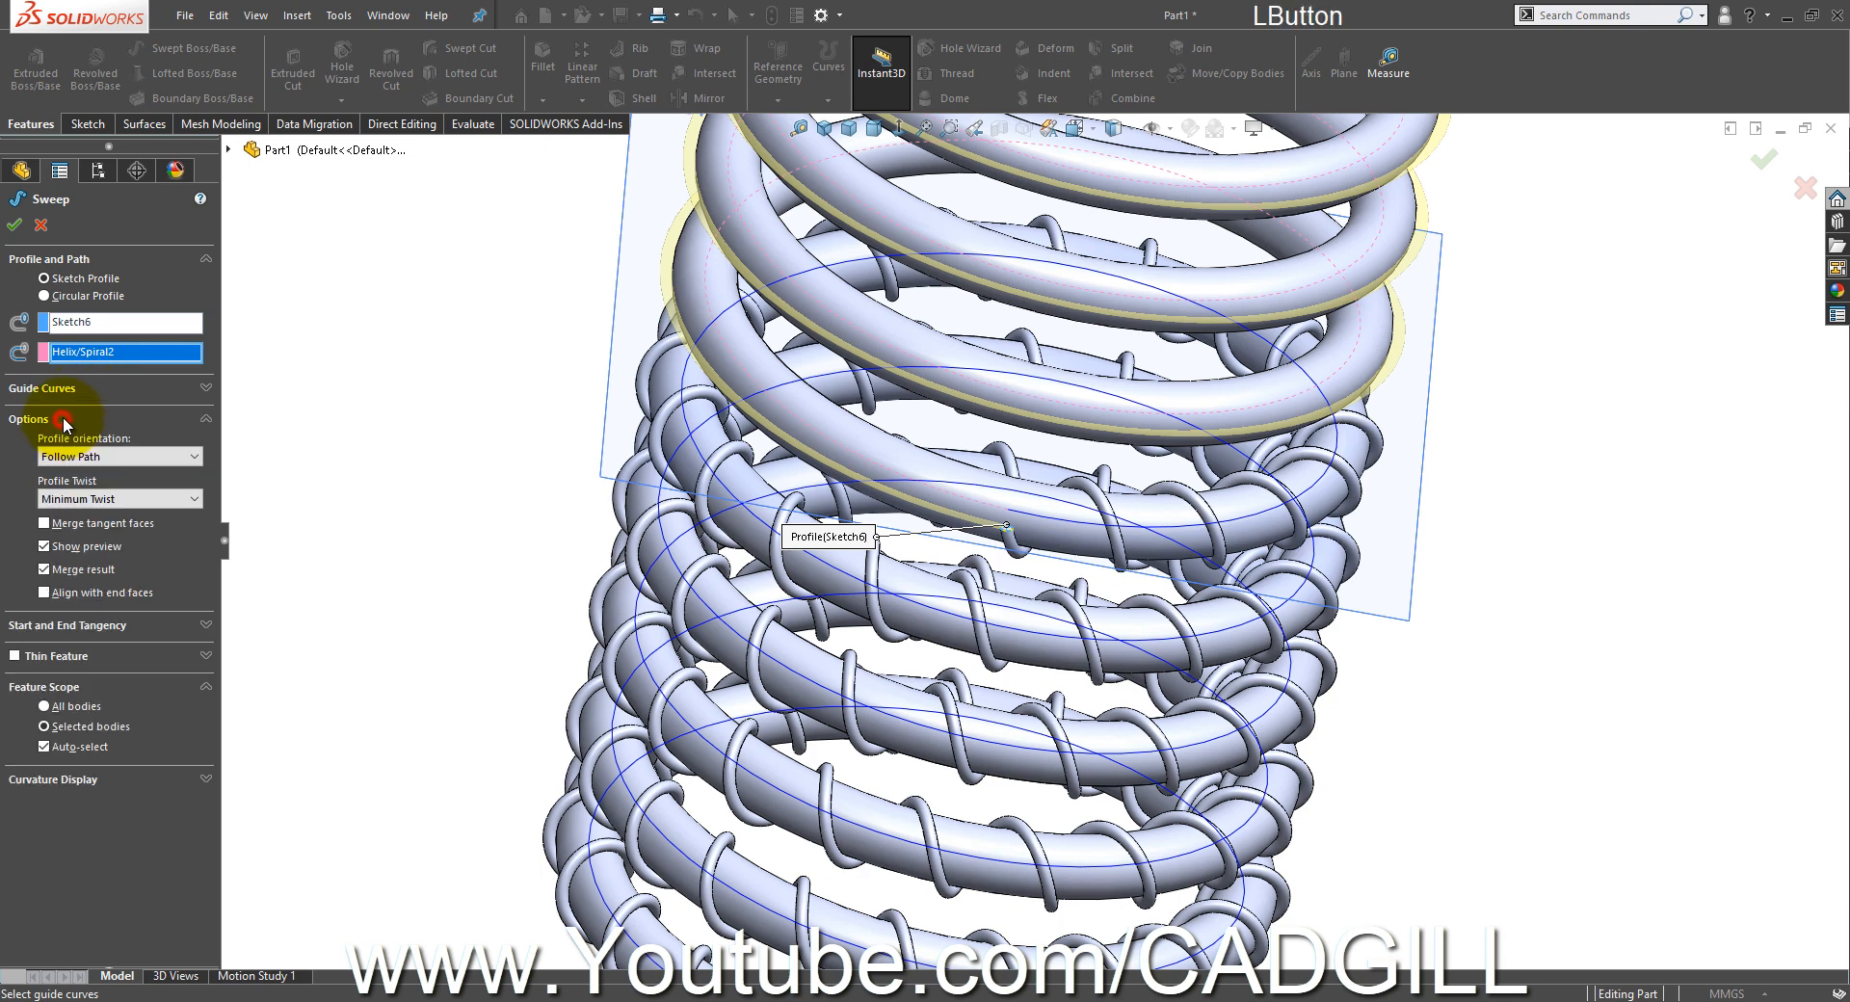
pyautogui.click(96, 498)
pyautogui.click(94, 528)
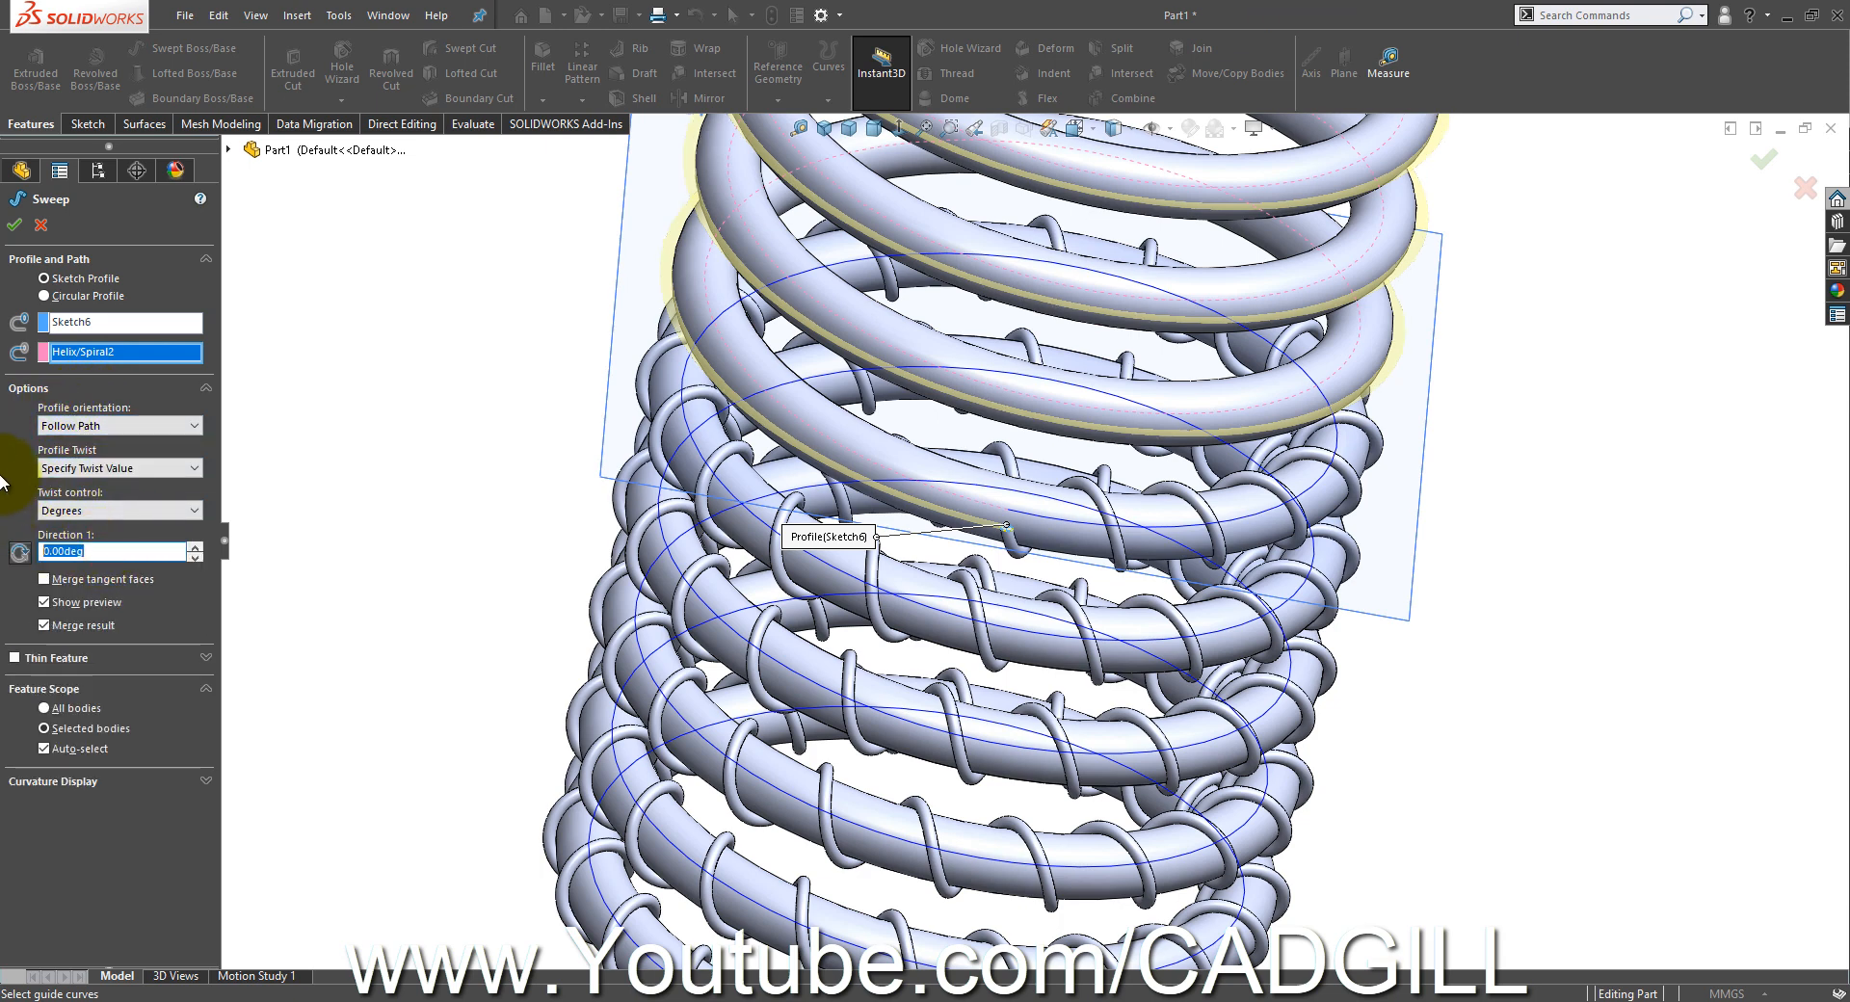
pyautogui.click(104, 545)
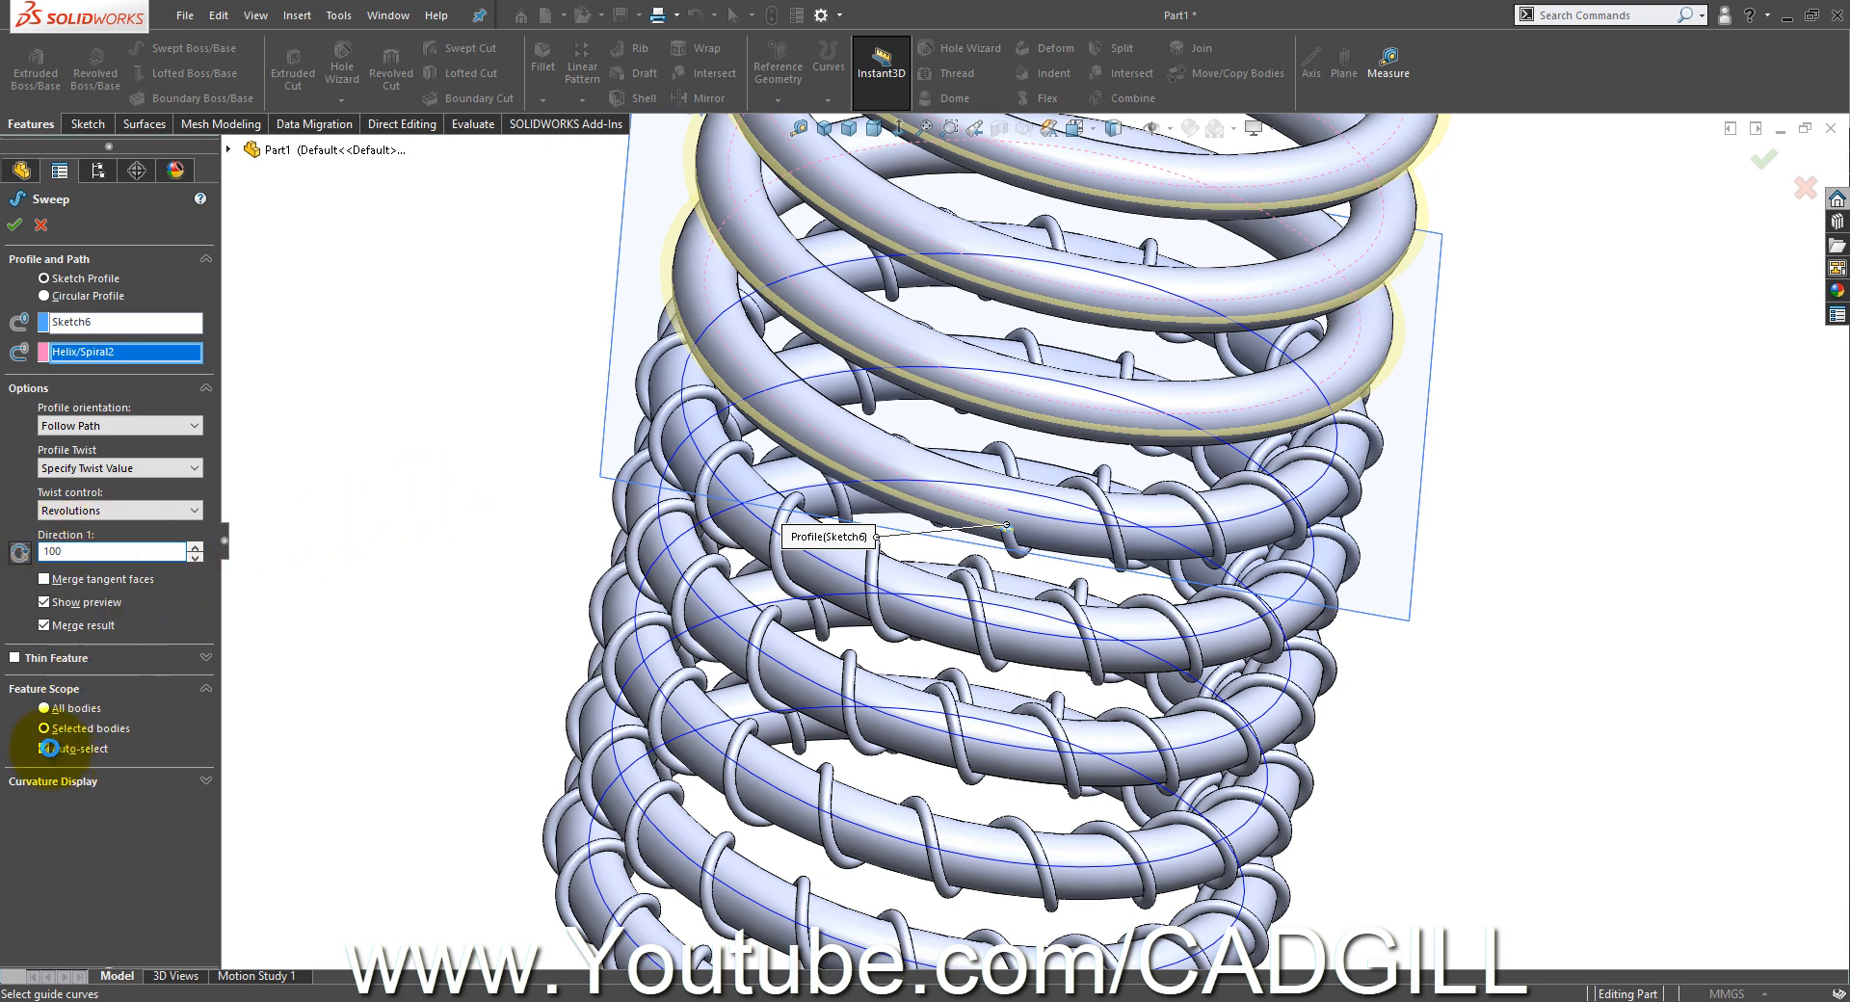
# - Limit the sweep's merge scope to the thin coil body and complete the sweep
pyautogui.click(60, 749)
pyautogui.click(54, 749)
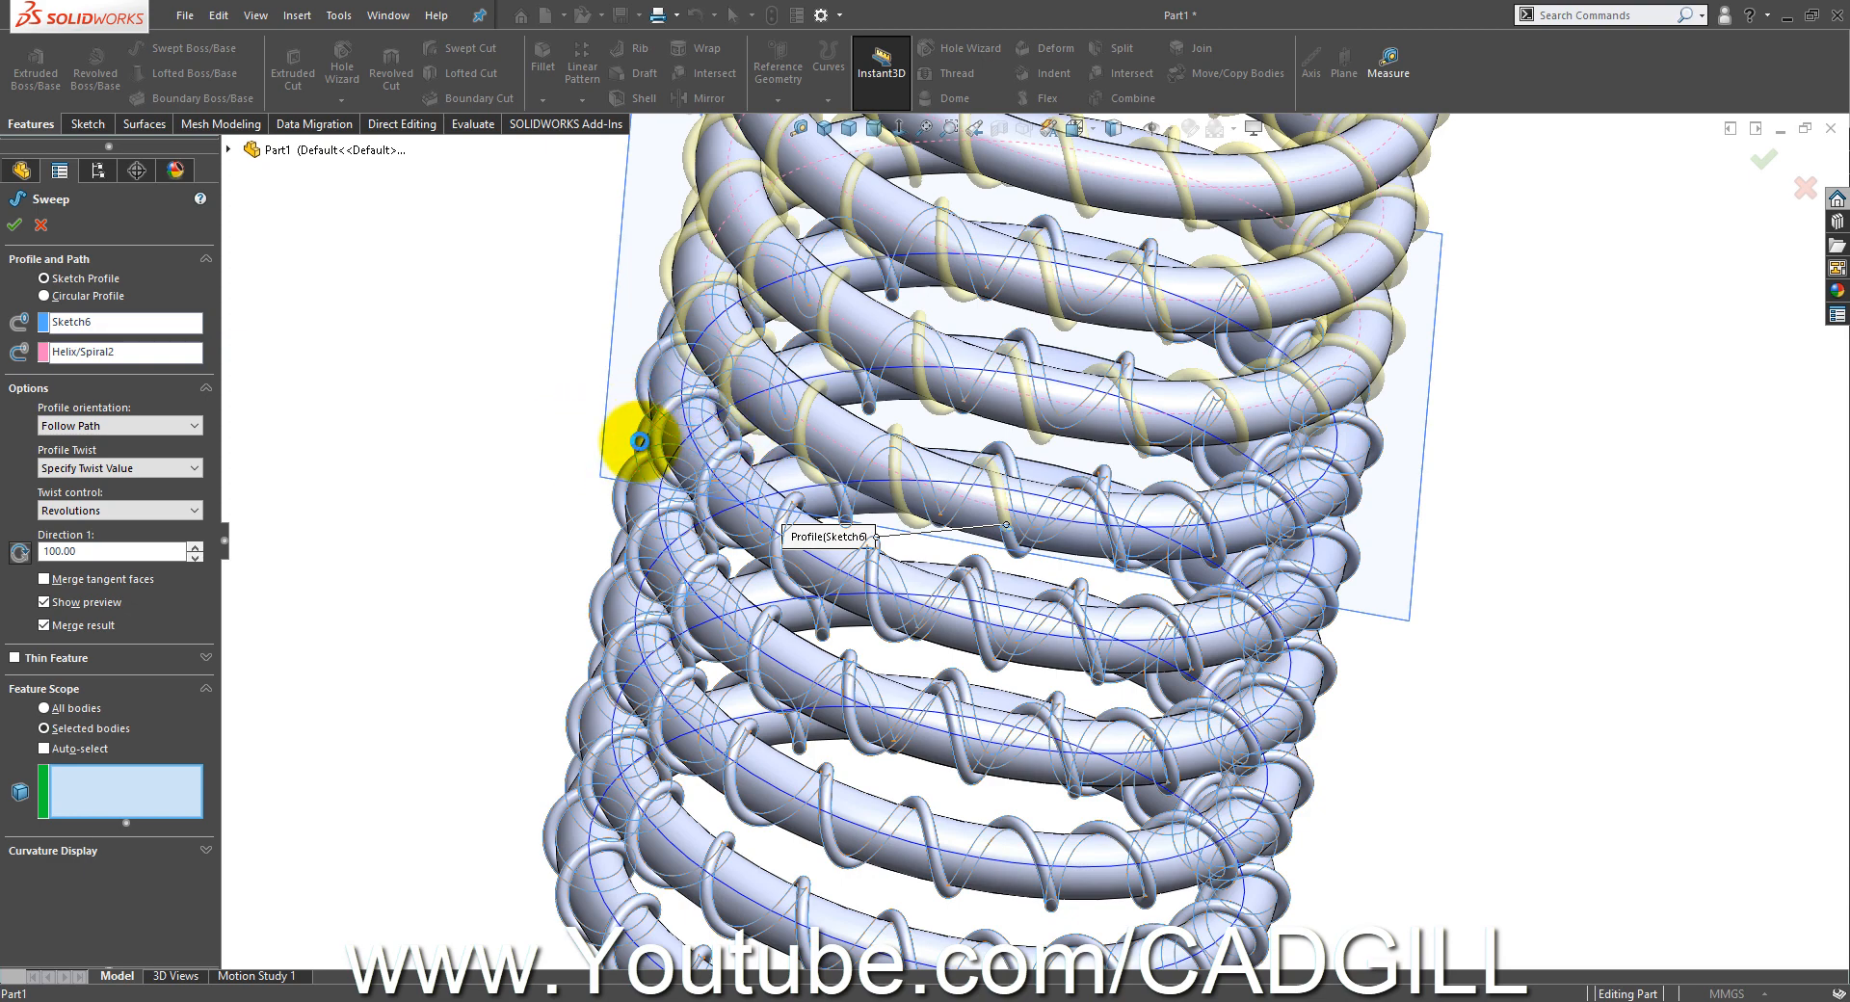
pyautogui.click(643, 448)
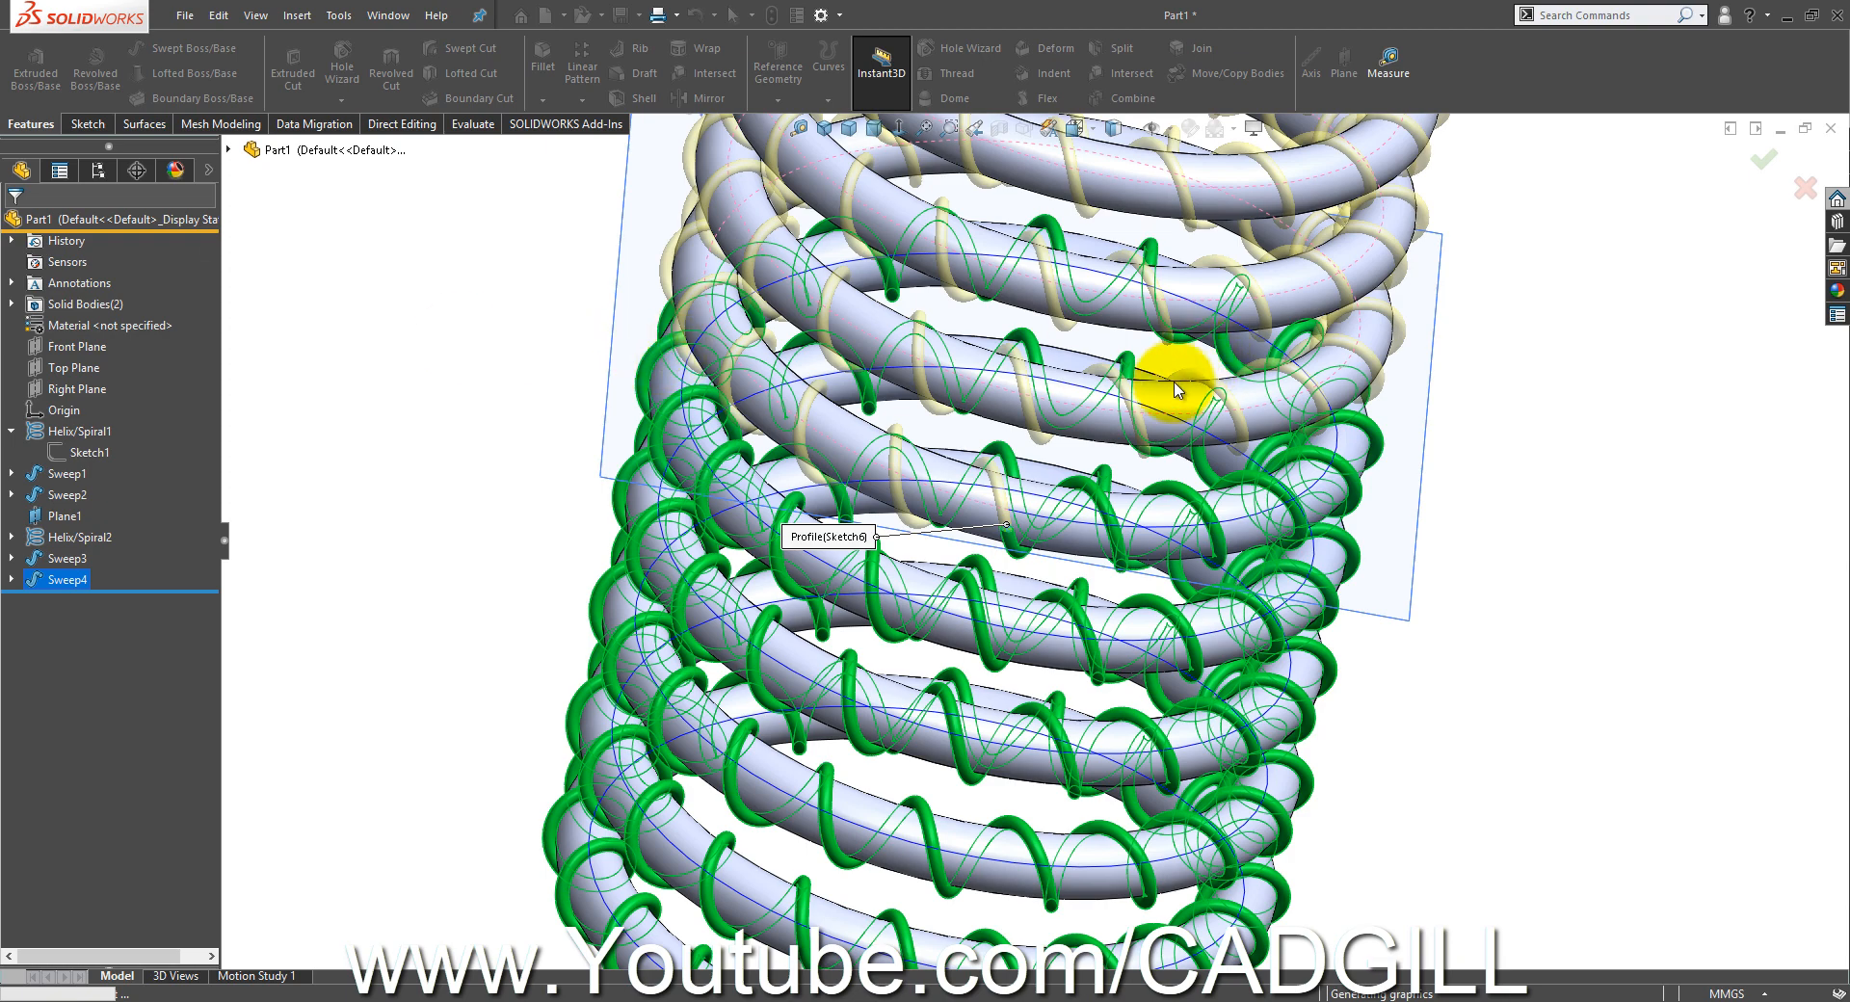
pyautogui.moveTo(1029, 501); pyautogui.dragTo(1009, 464, button='middle')
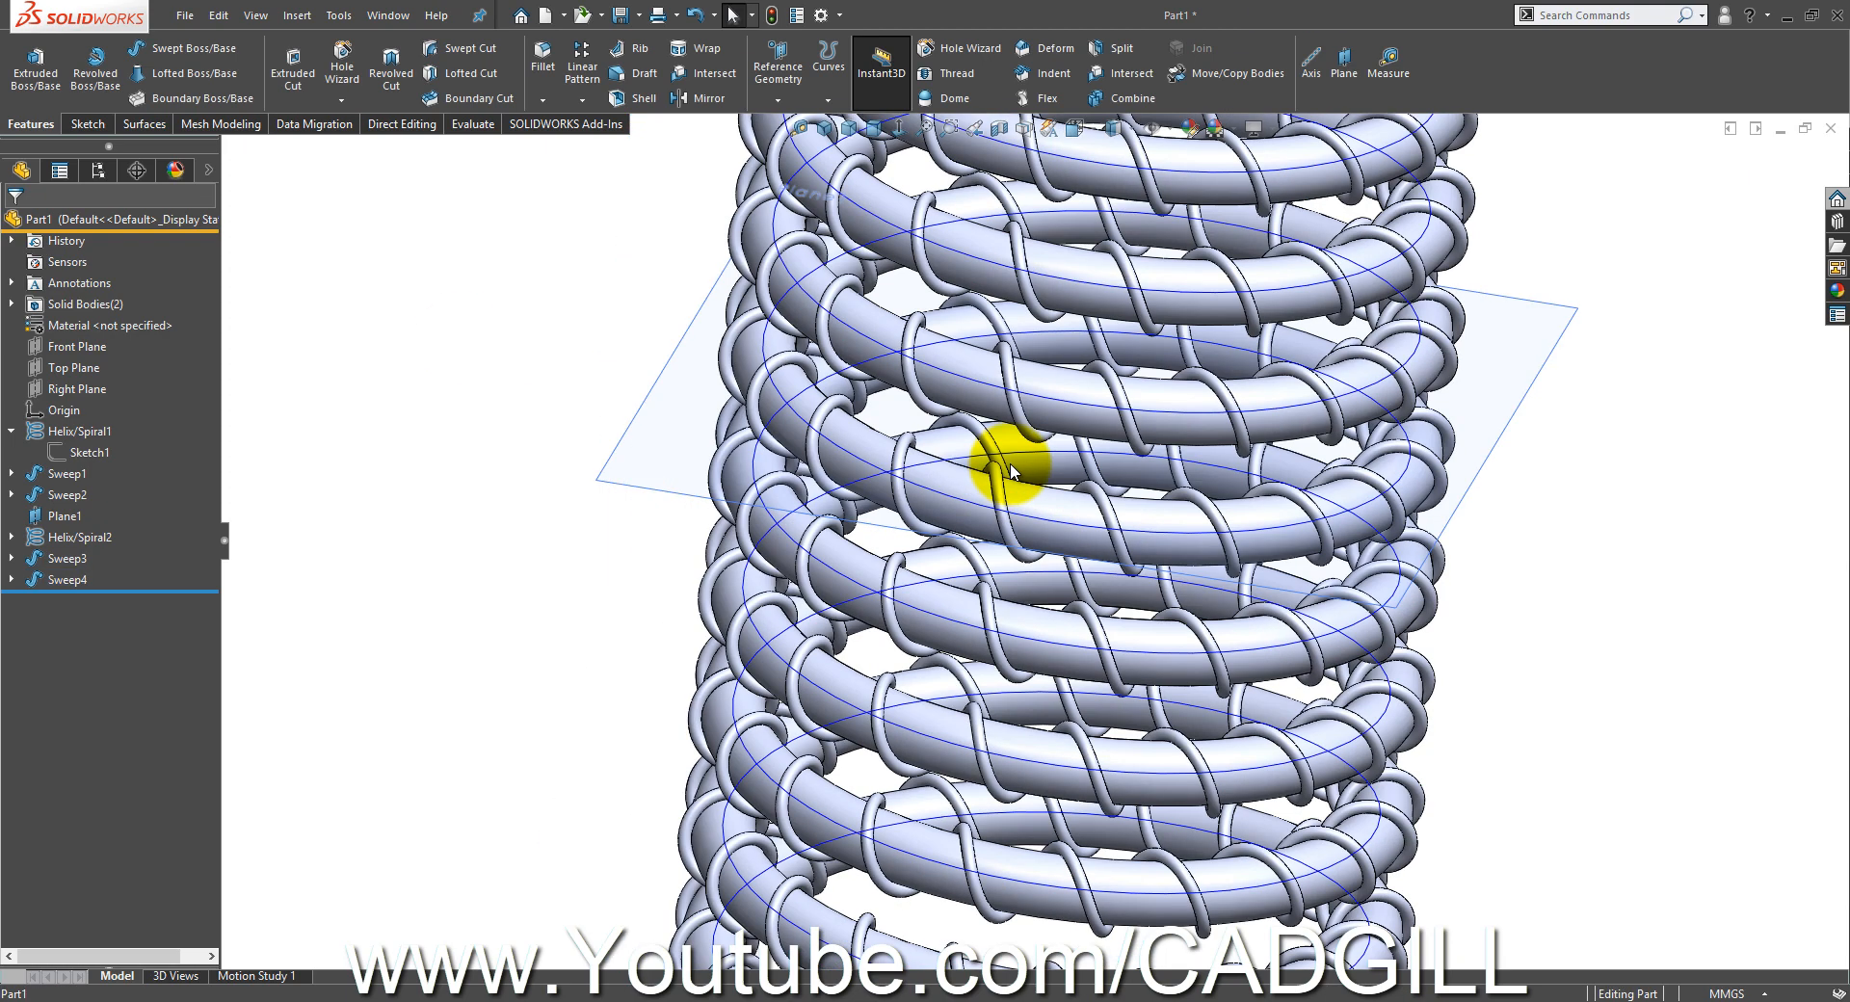
pyautogui.scroll(5, 1007, 462)
pyautogui.moveTo(1107, 434); pyautogui.dragTo(1345, 496, button='middle')
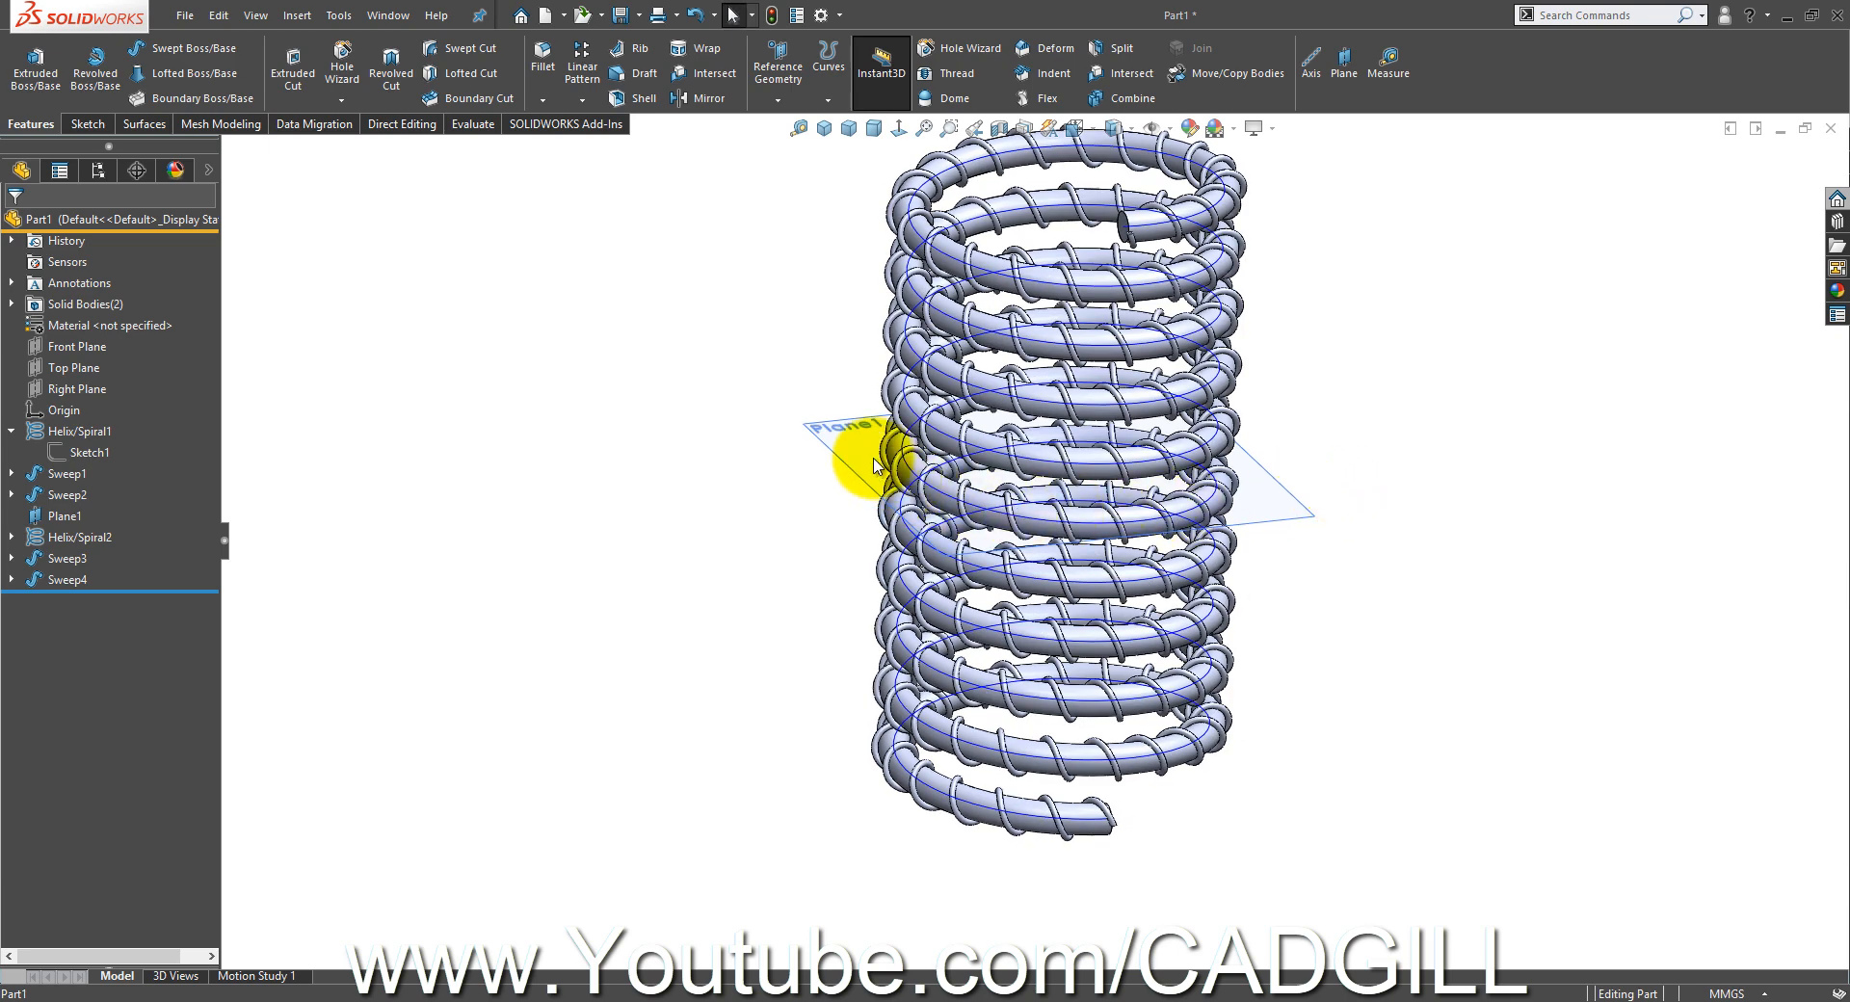
# - Create a new part document
pyautogui.click(549, 23)
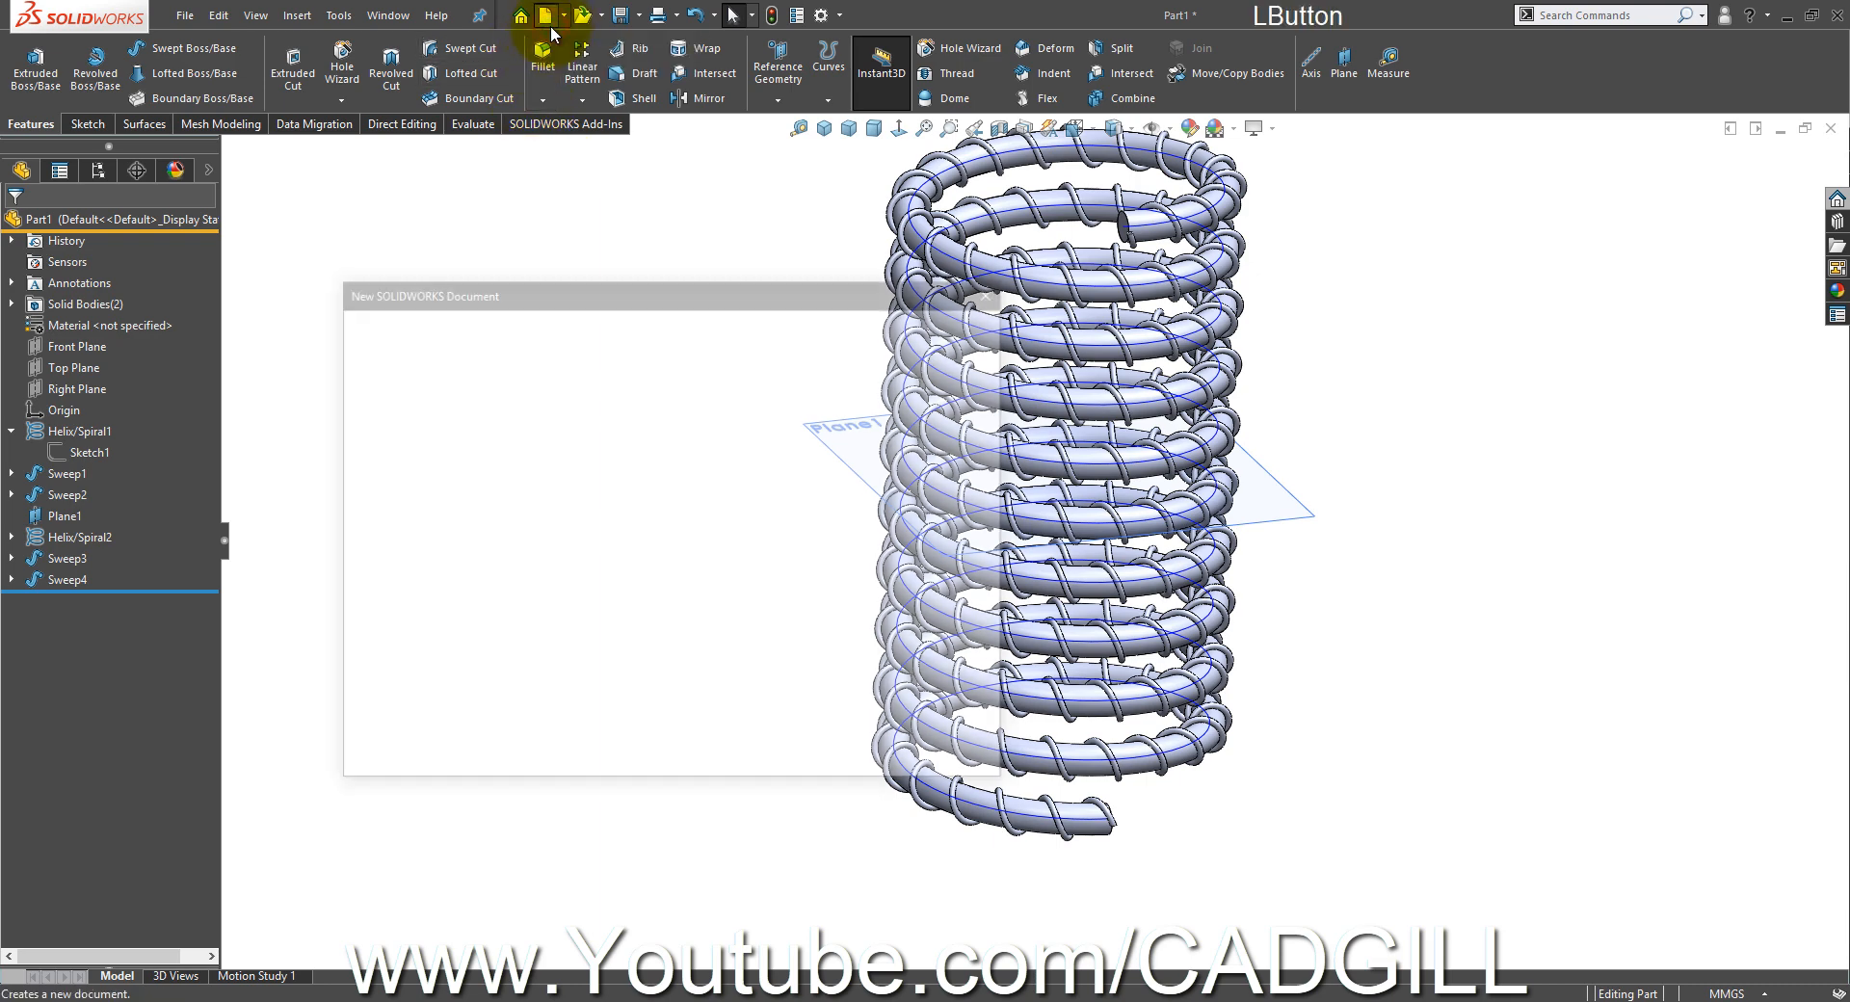
pyautogui.click(463, 463)
pyautogui.click(462, 463)
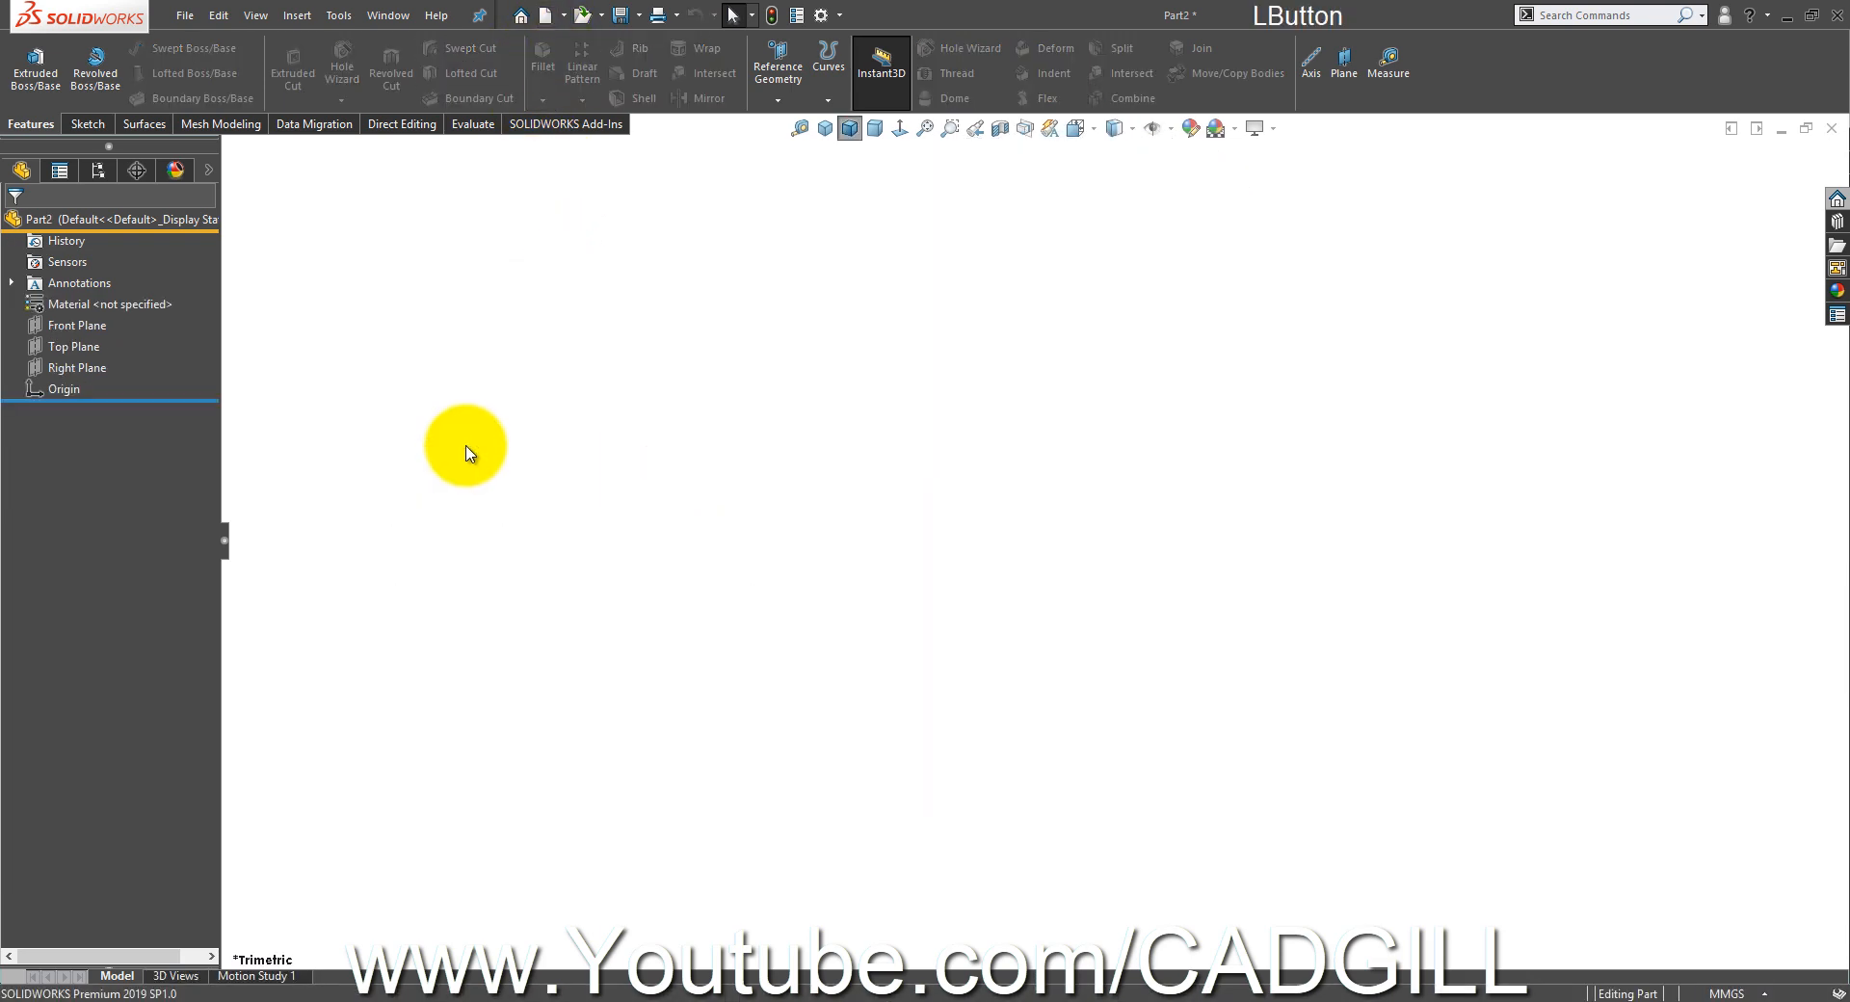
# - Sketch a circle about 123 mm in diameter on the Top Plane, centred on the origin
pyautogui.click(91, 349)
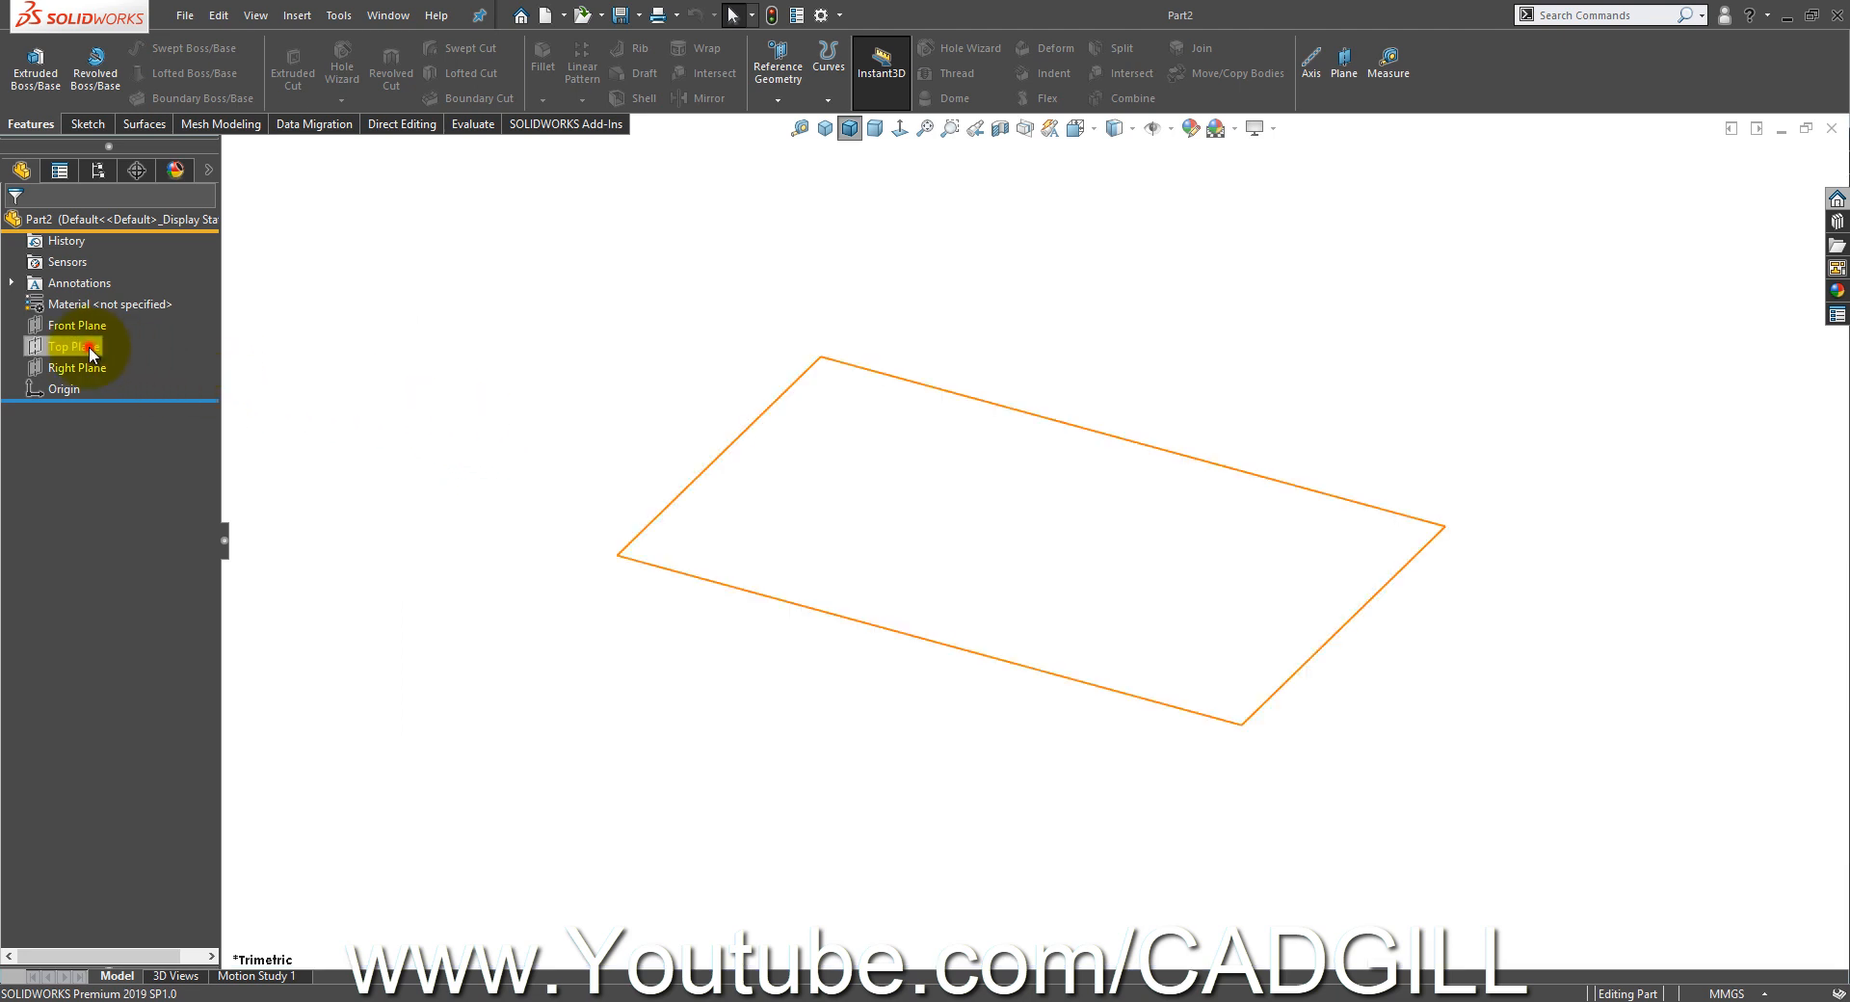
pyautogui.click(91, 352)
pyautogui.click(109, 324)
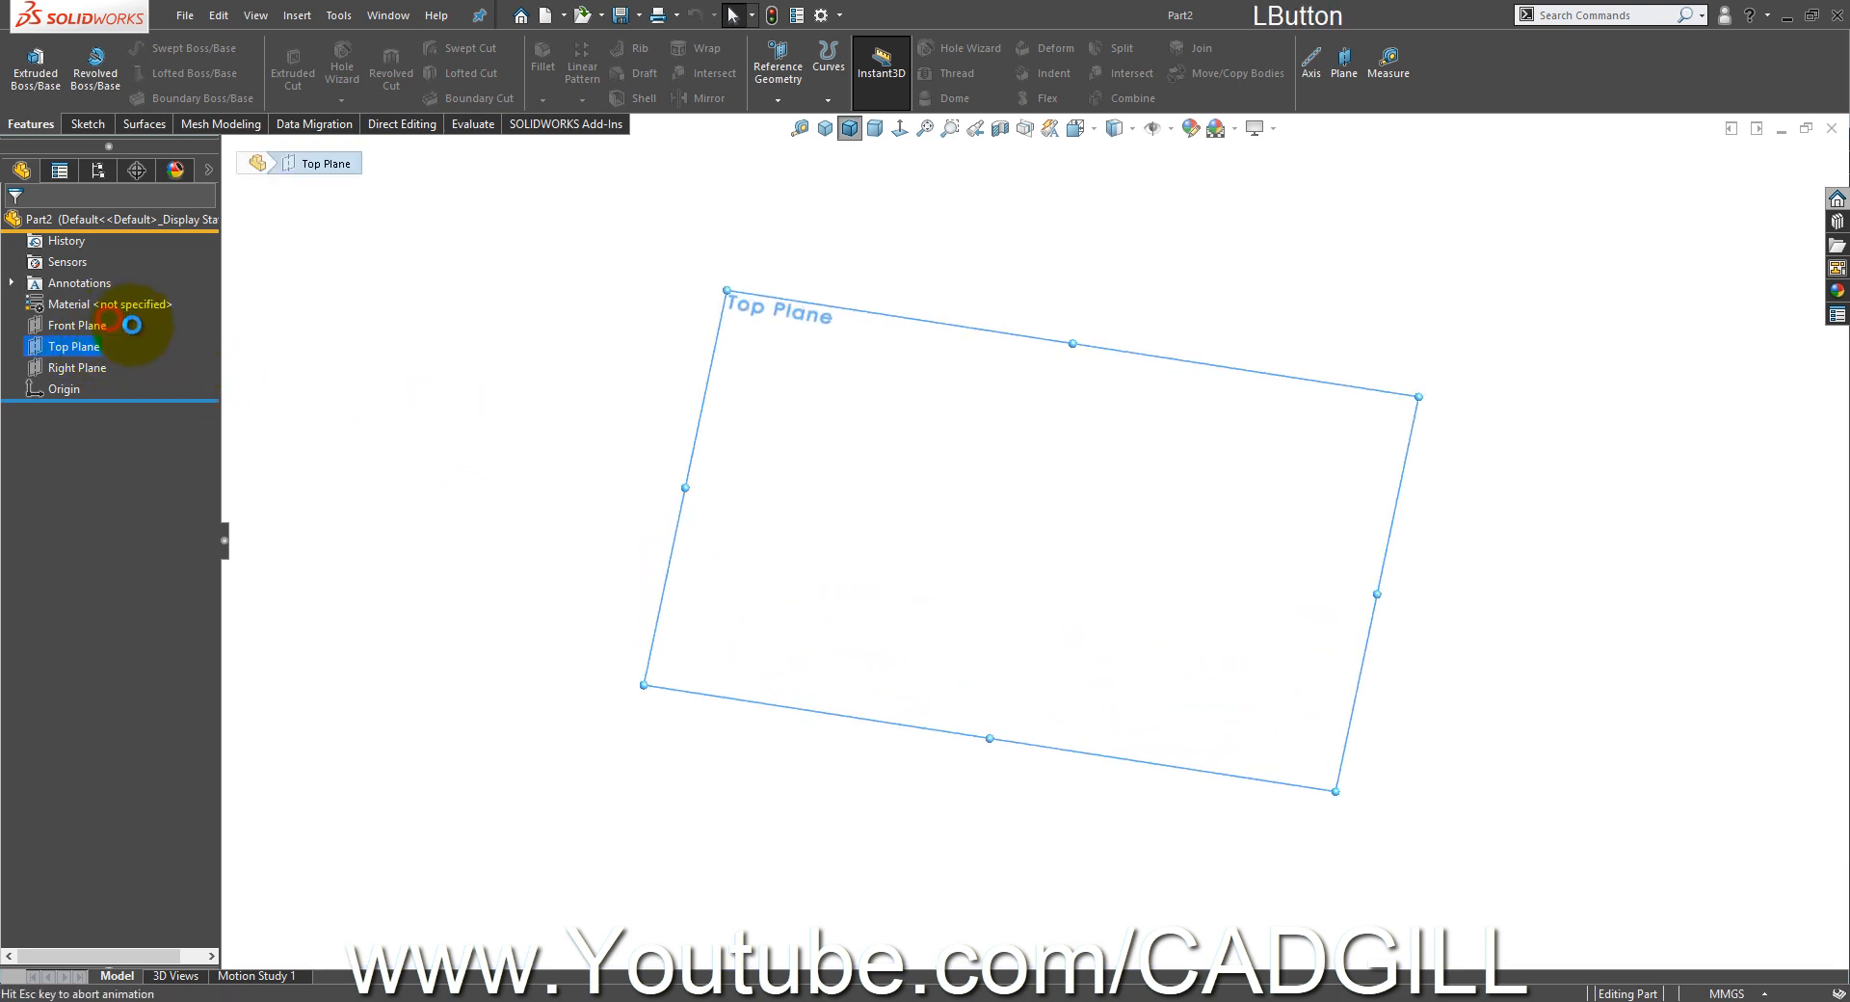
pyautogui.click(206, 77)
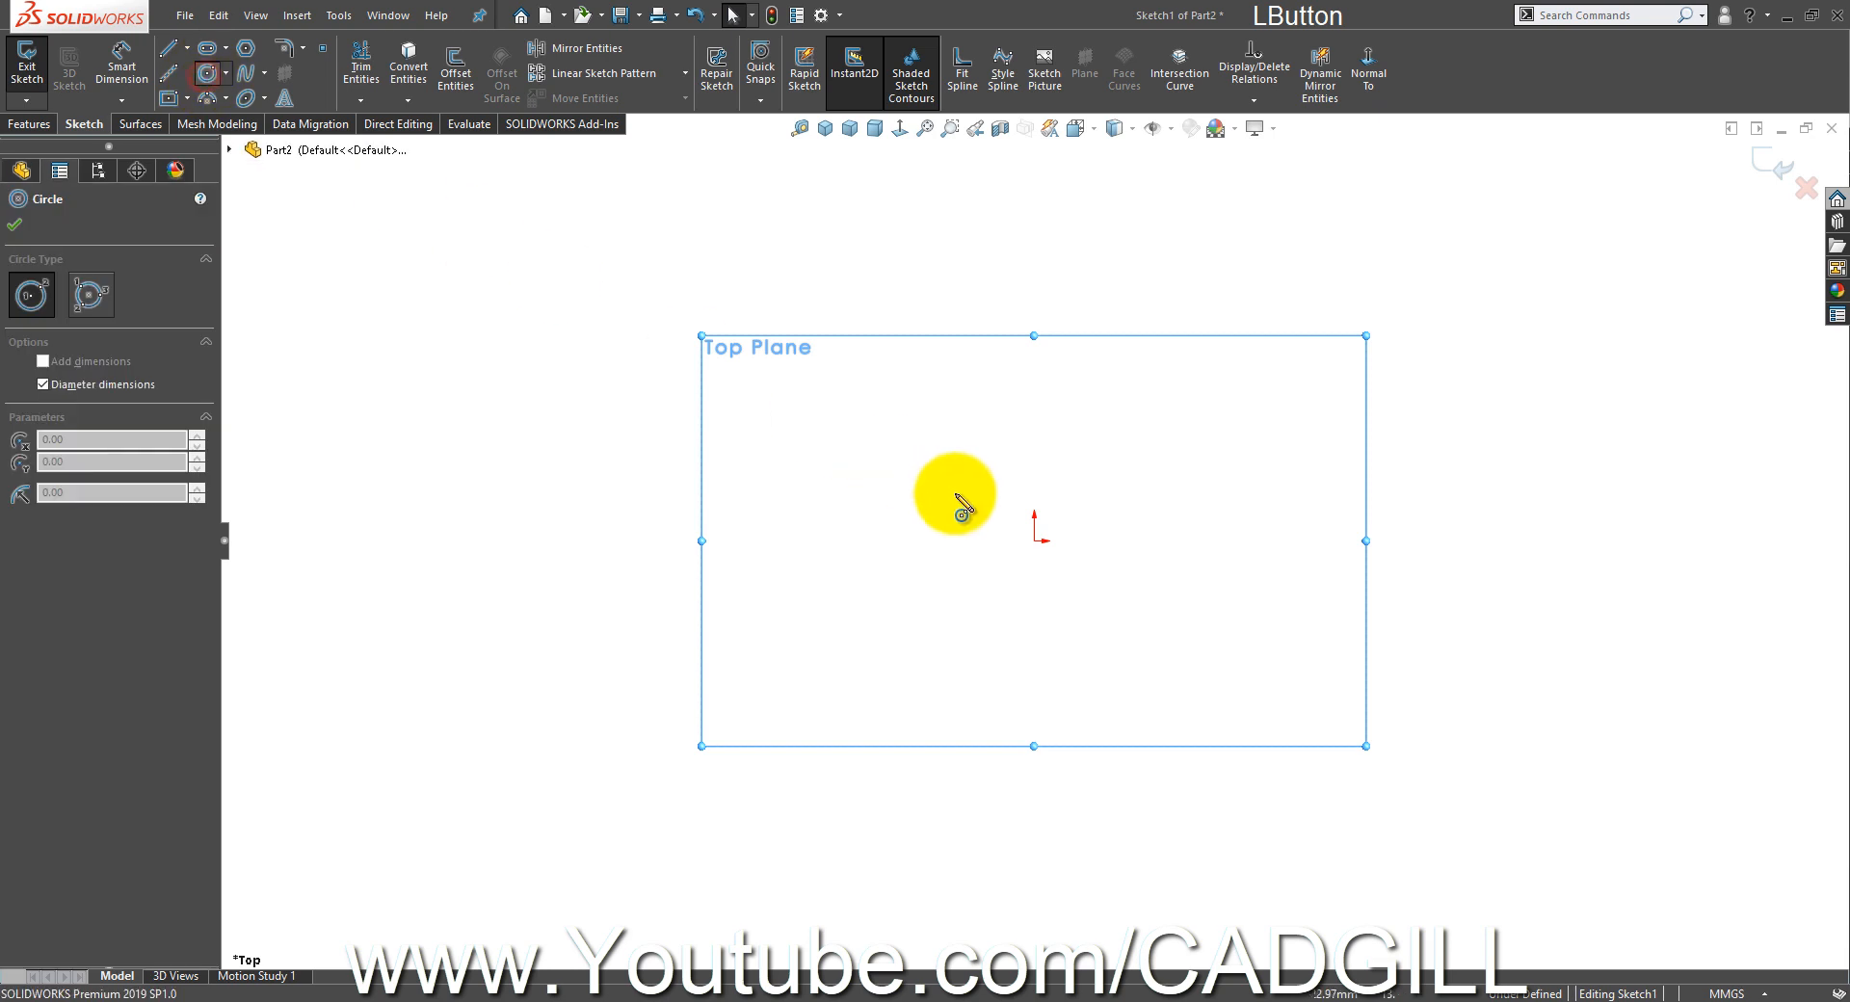
pyautogui.click(1033, 541)
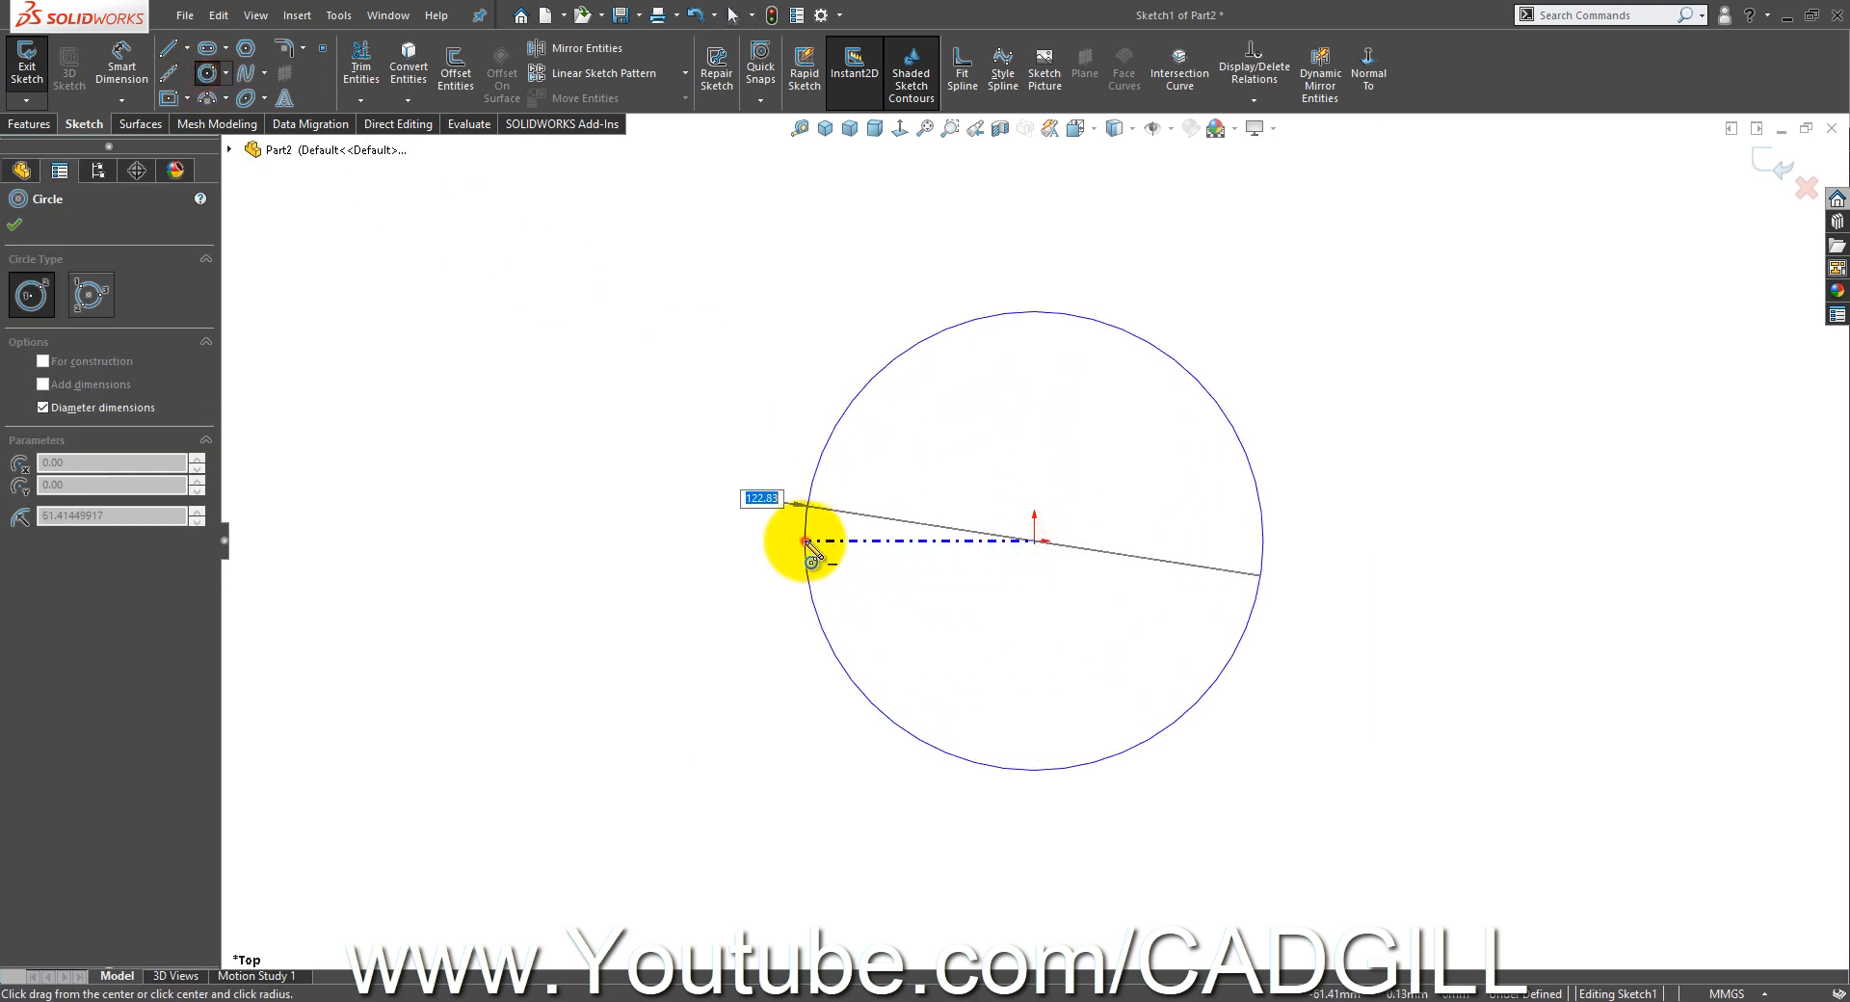
pyautogui.click(818, 556)
# - Dimension the circle's diameter as 100 mm, with the dimension placed beside the circle, and finish the sketch
pyautogui.click(121, 60)
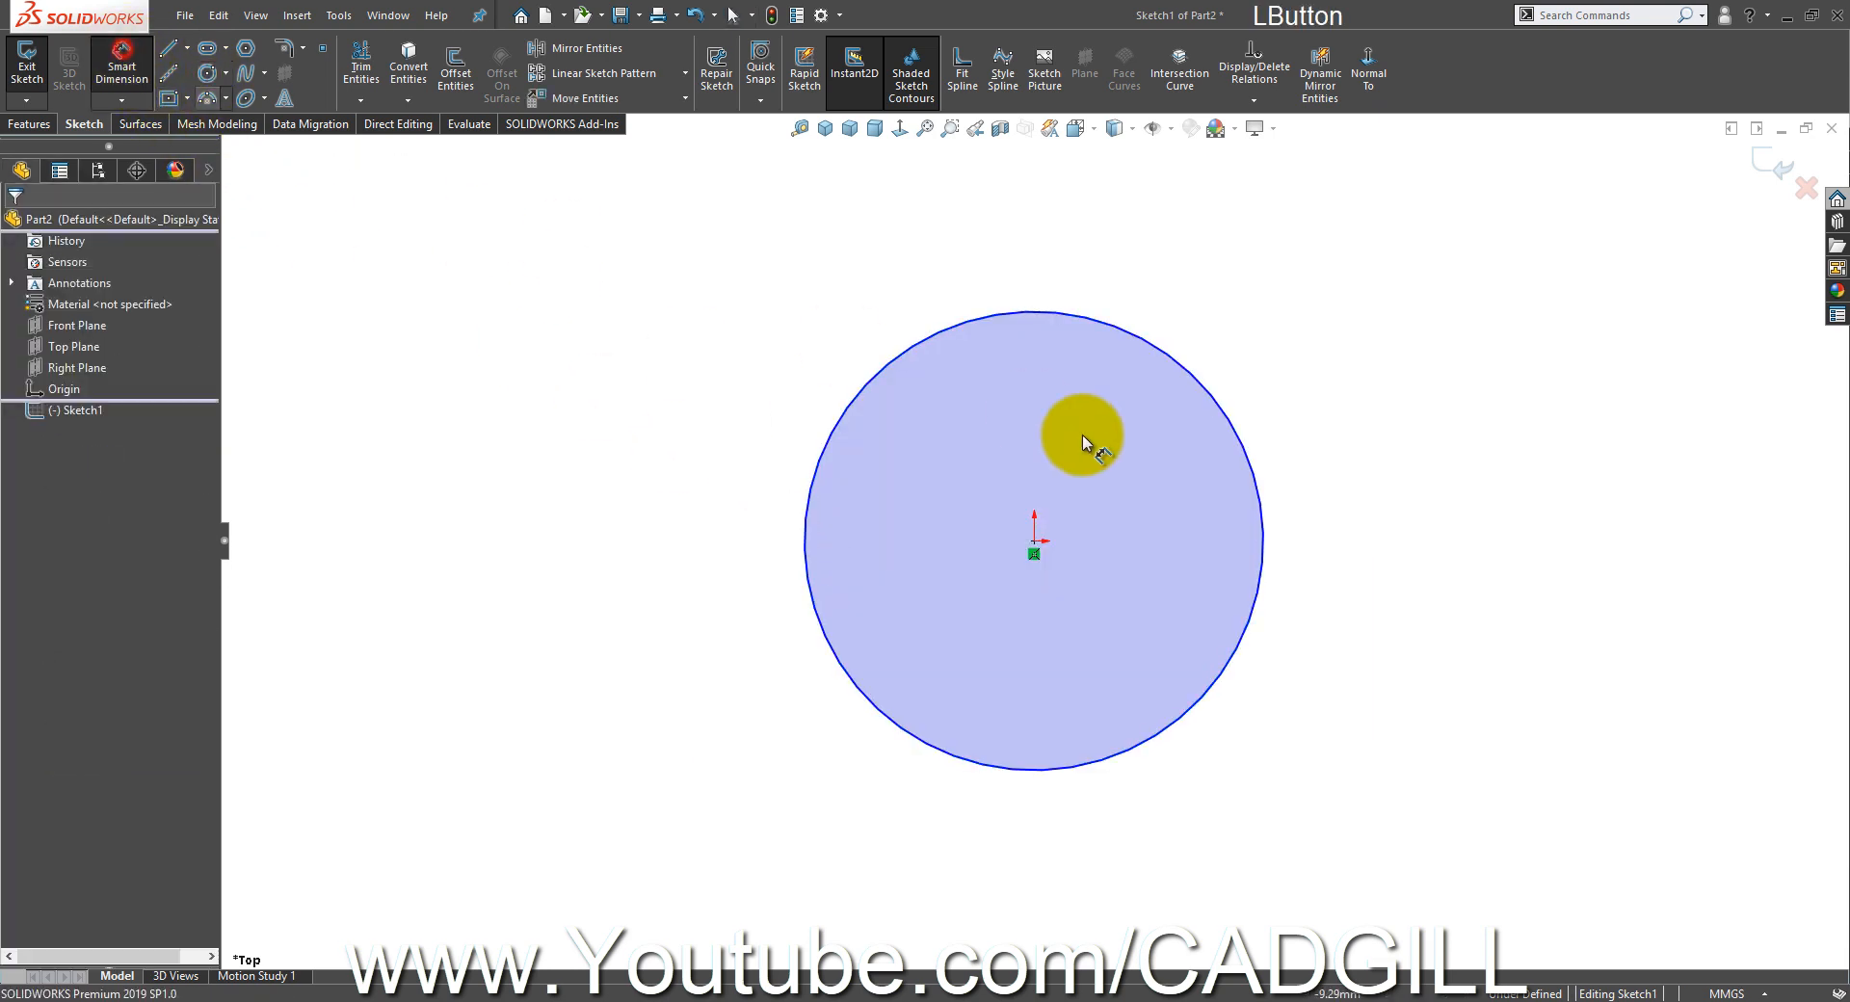
pyautogui.click(1262, 501)
pyautogui.click(1418, 509)
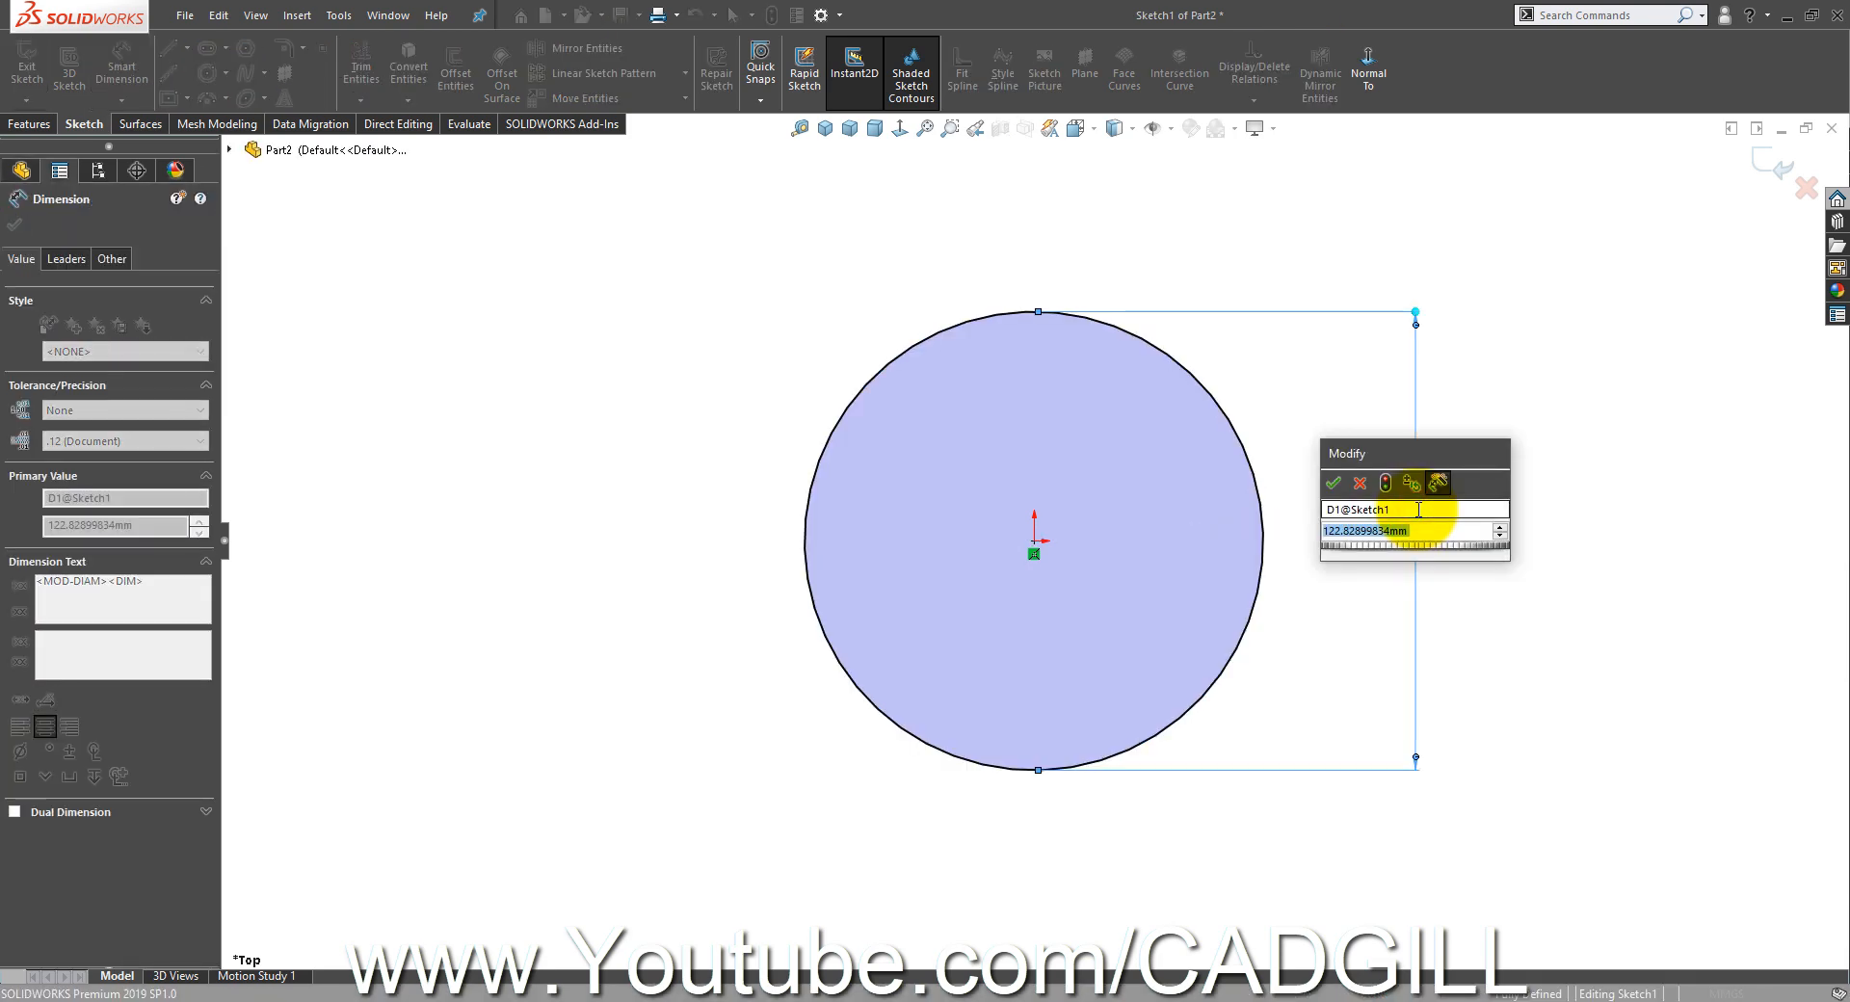
pyautogui.write('10')
pyautogui.press('Return')
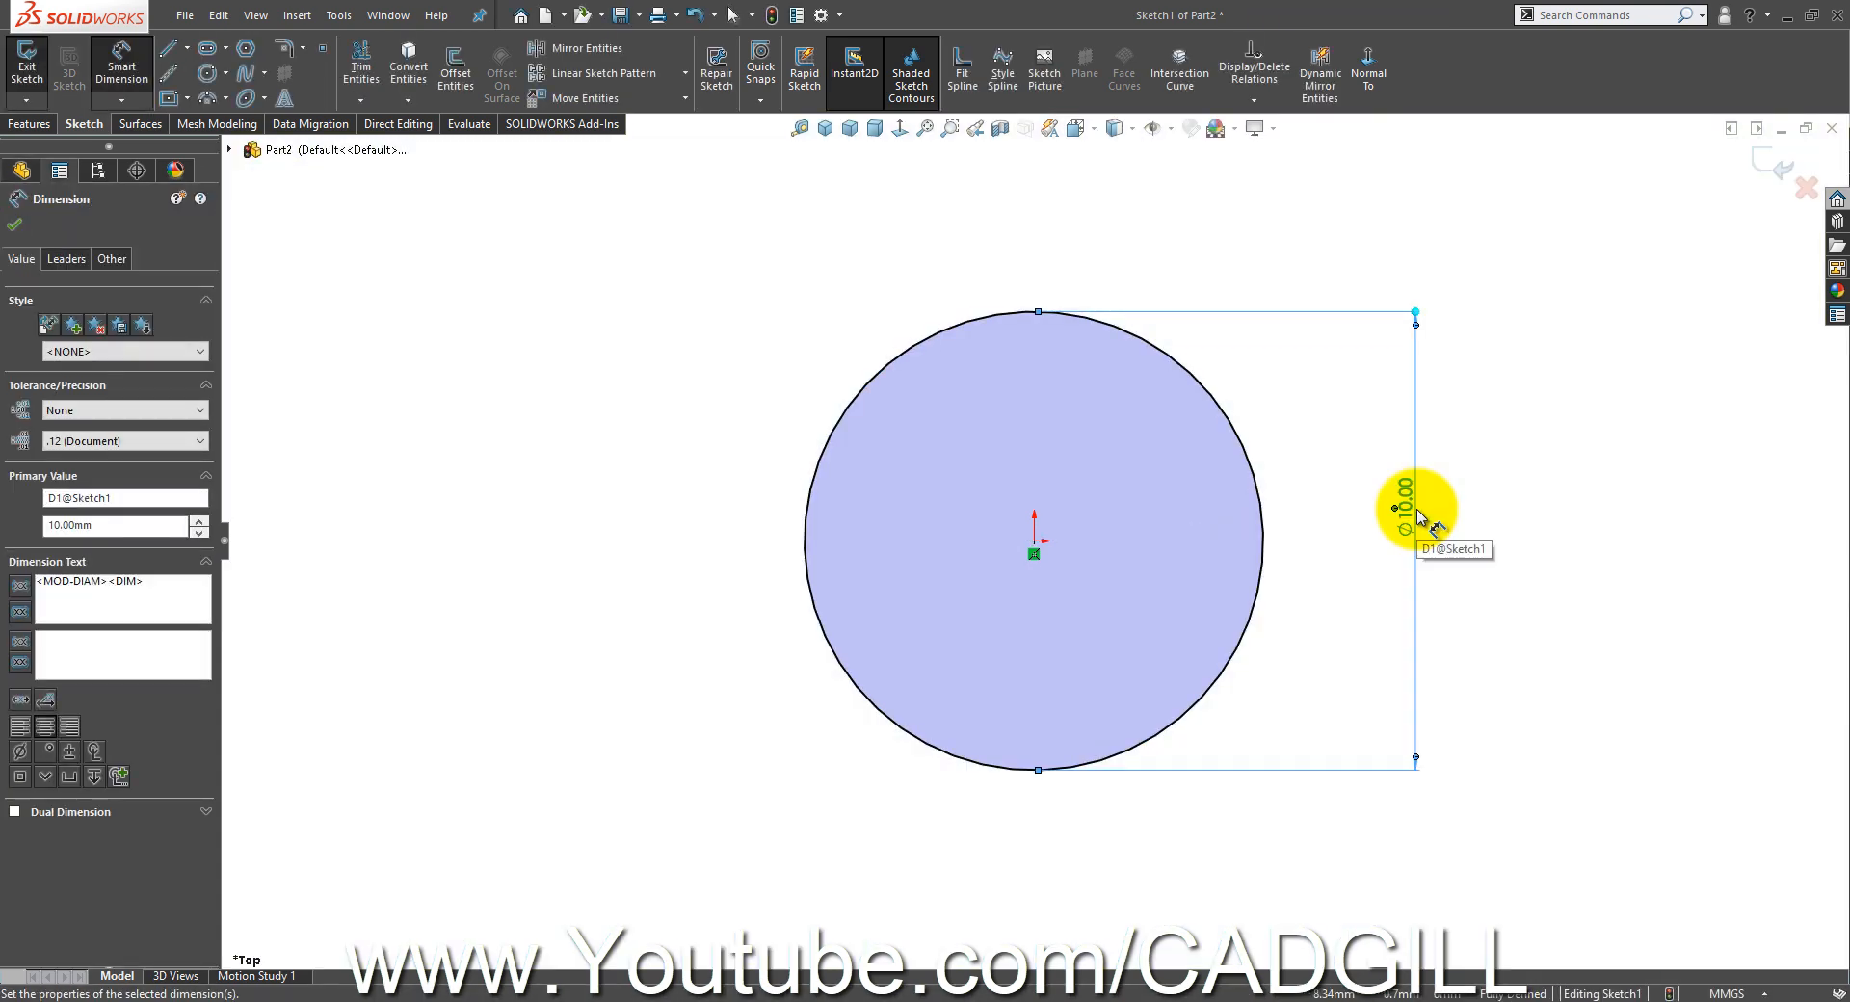
pyautogui.doubleClick(1418, 515)
pyautogui.write('1')
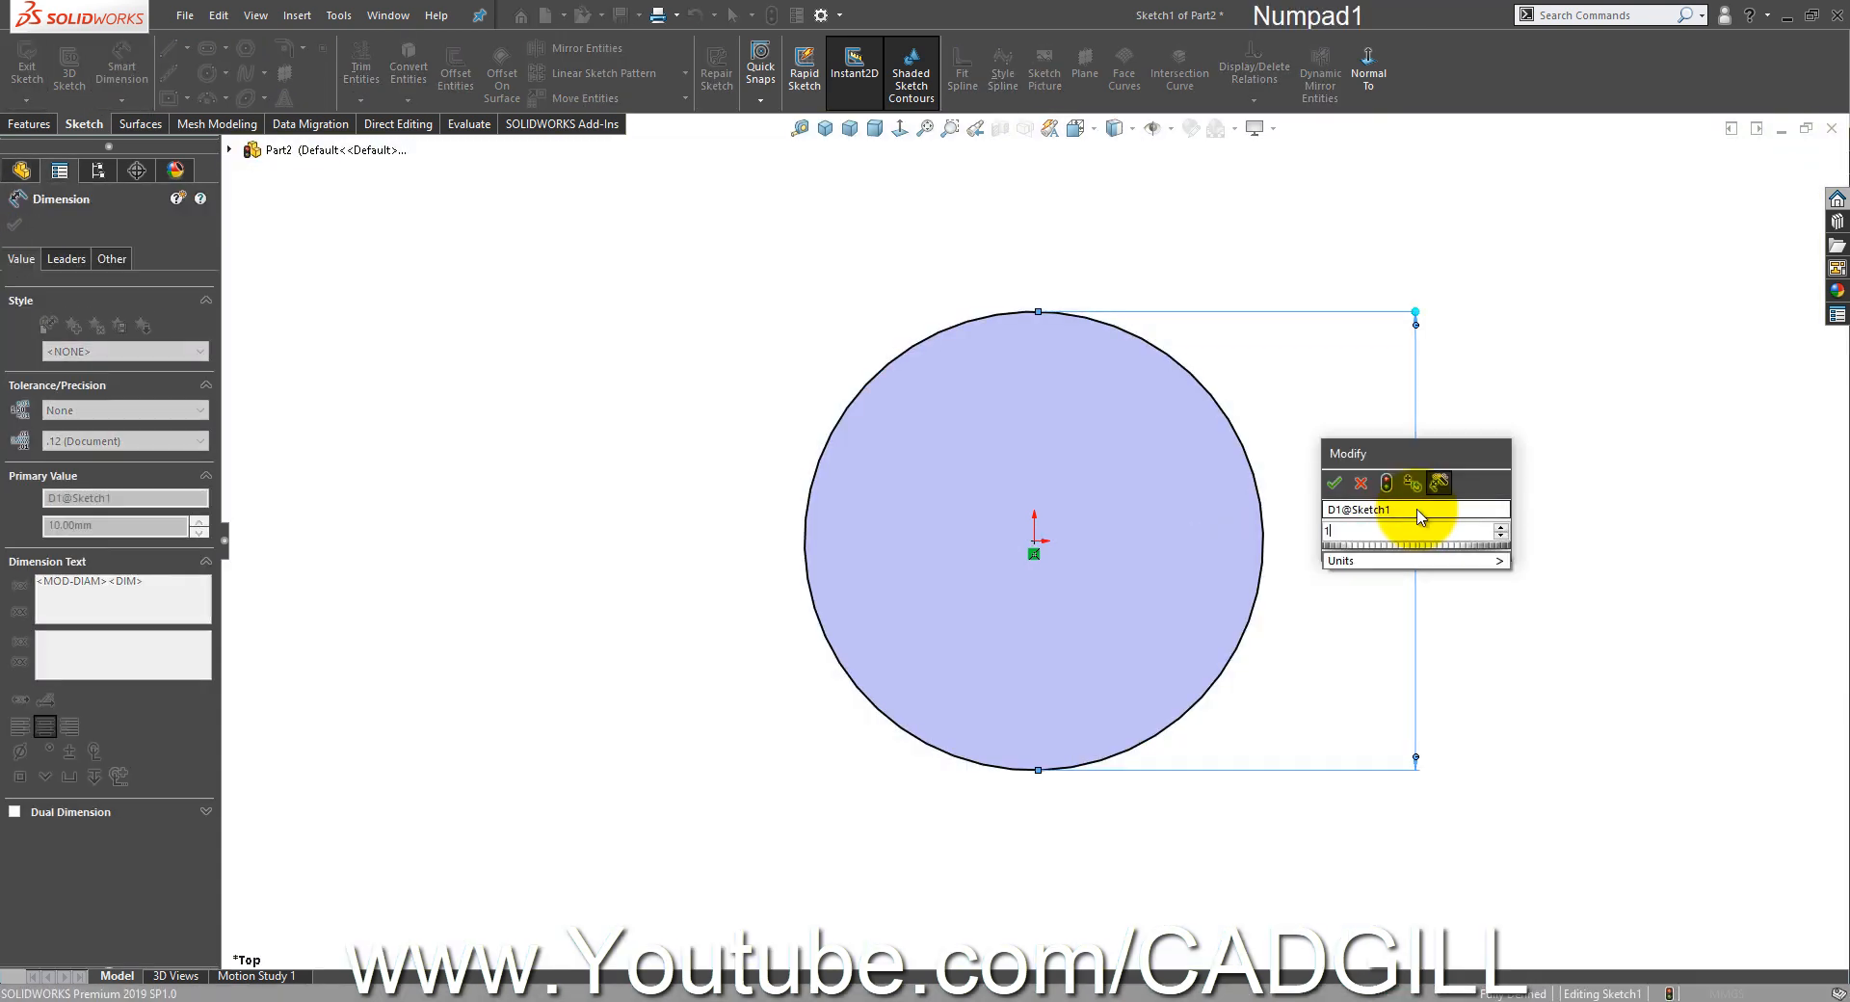
pyautogui.write('00')
pyautogui.press('Return')
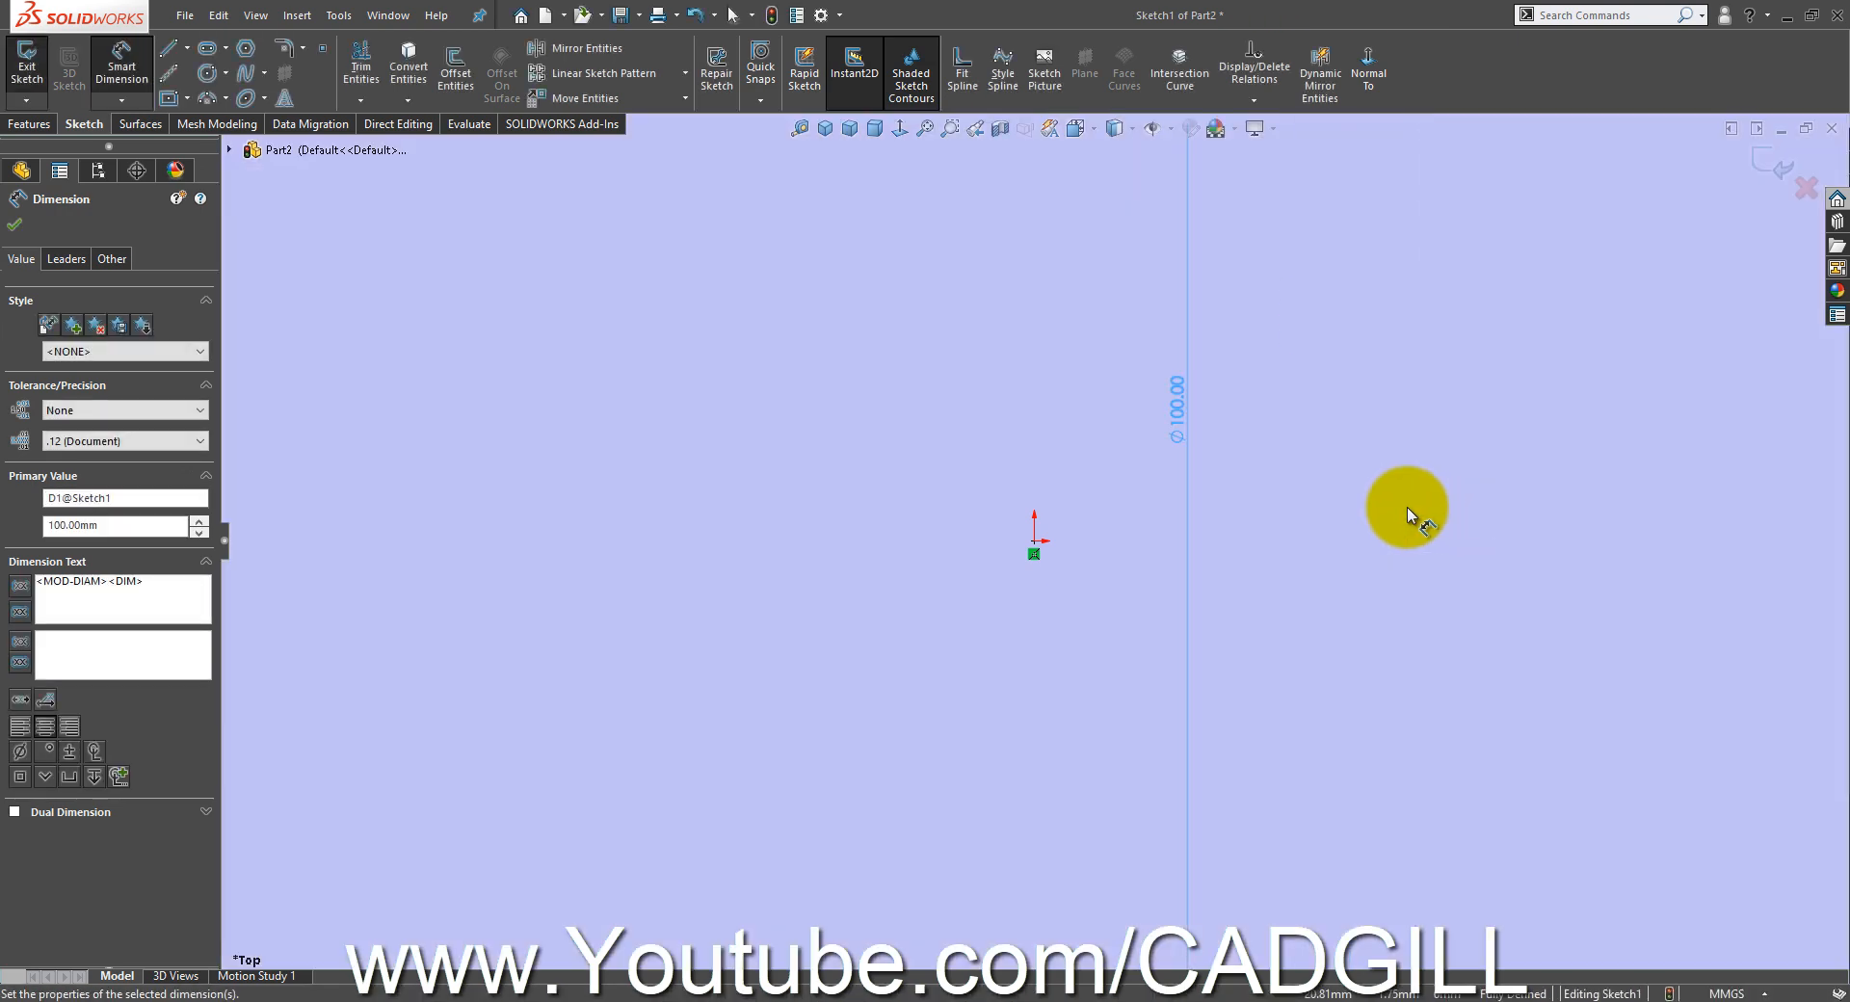
pyautogui.press('f')
pyautogui.moveTo(1066, 512); pyautogui.dragTo(1313, 527)
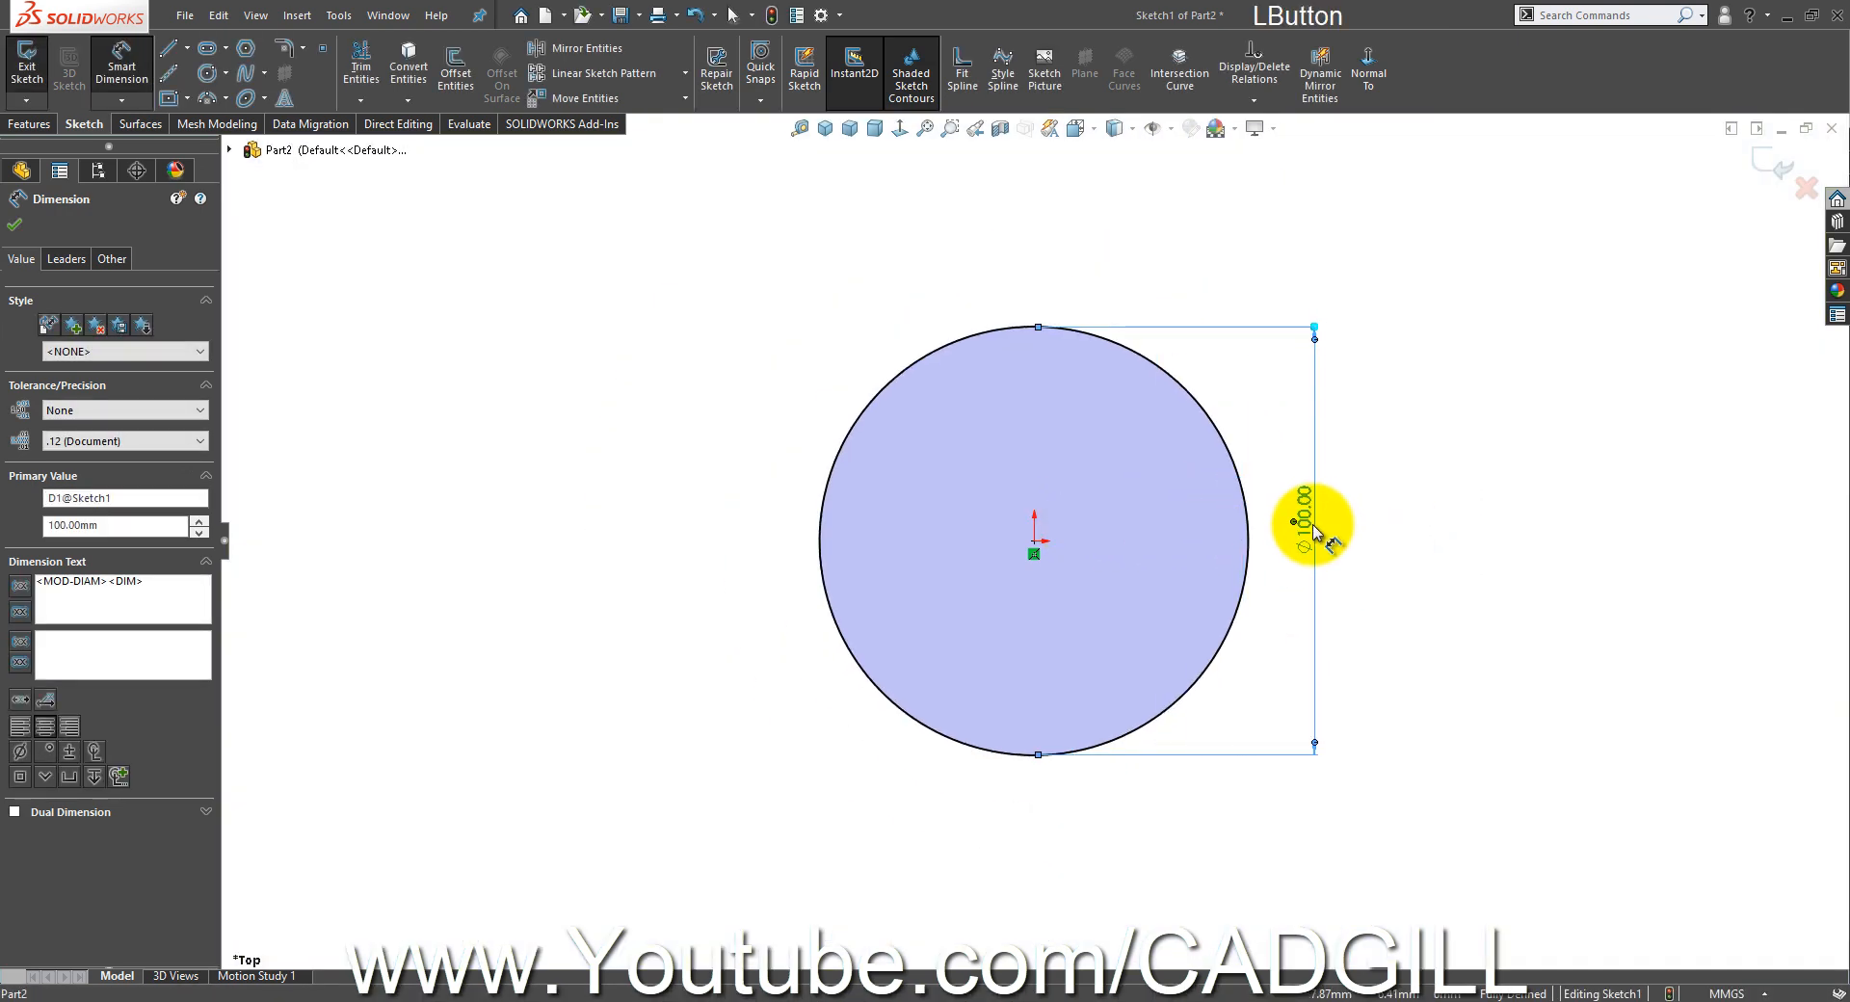
pyautogui.click(1776, 164)
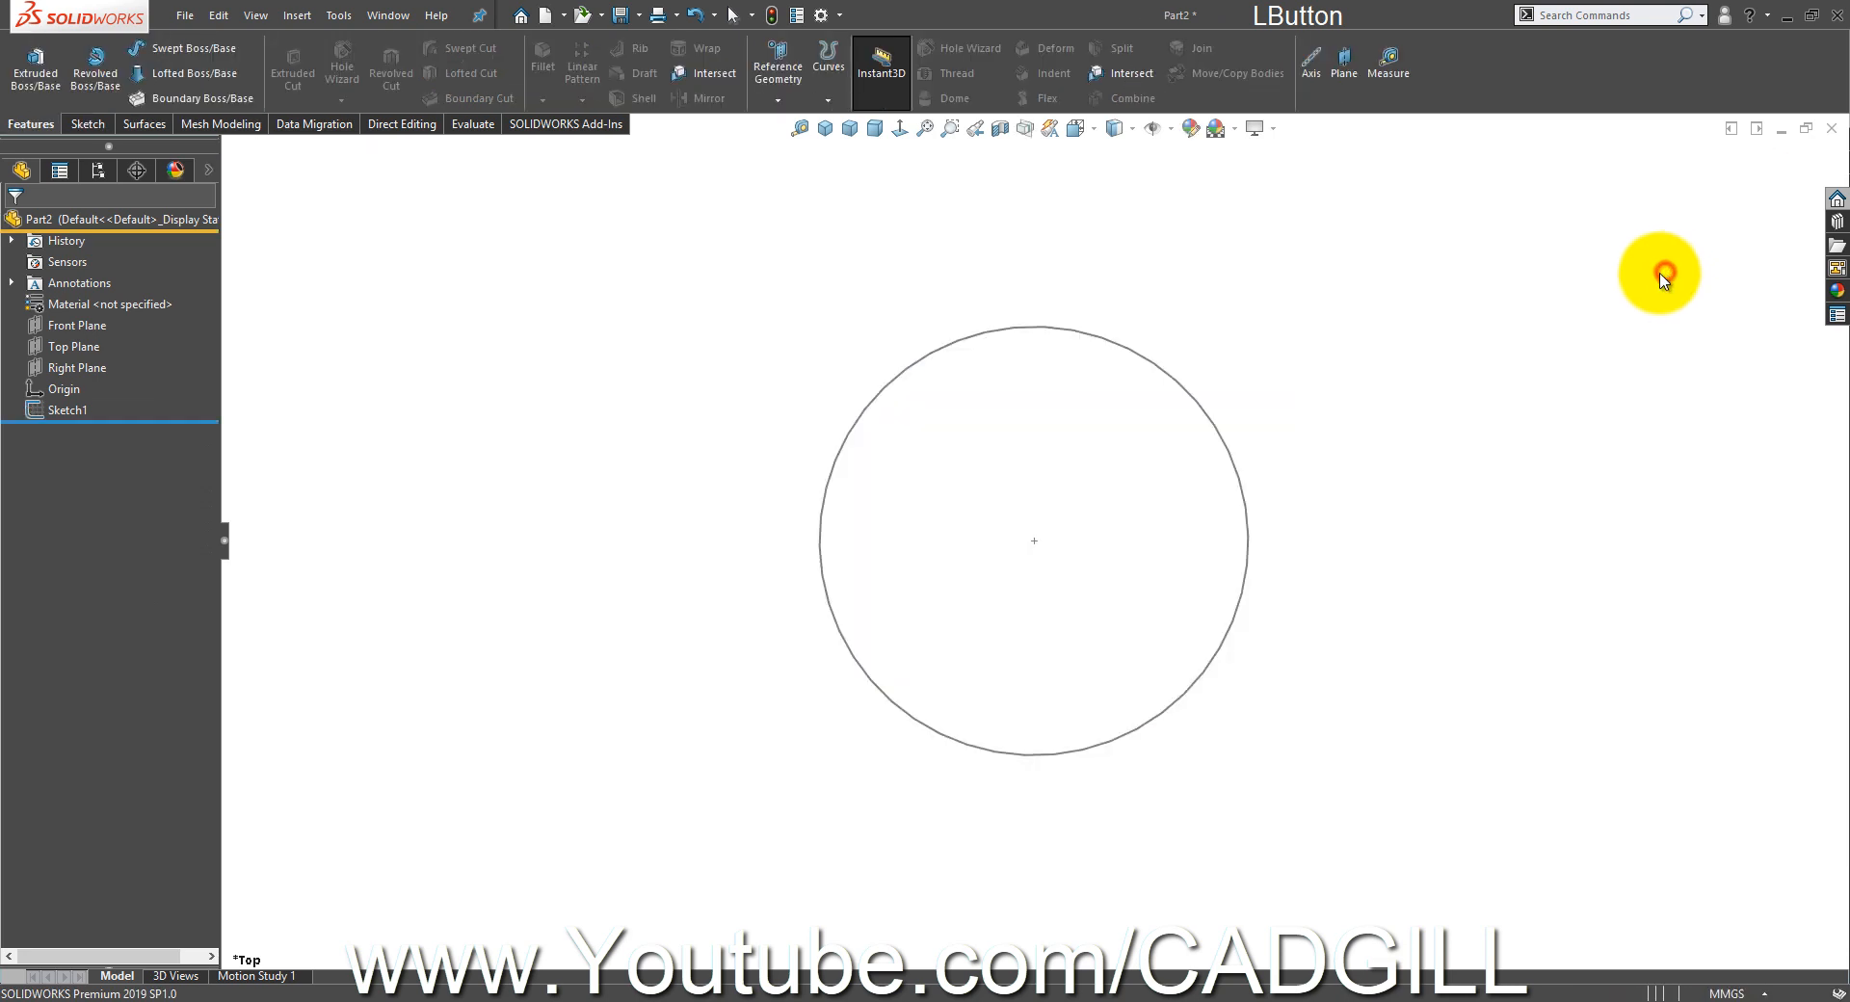
# - Start another sketch on the Top Plane and draw a 2 mm diameter circle about 64 mm directly above the origin
pyautogui.click(86, 348)
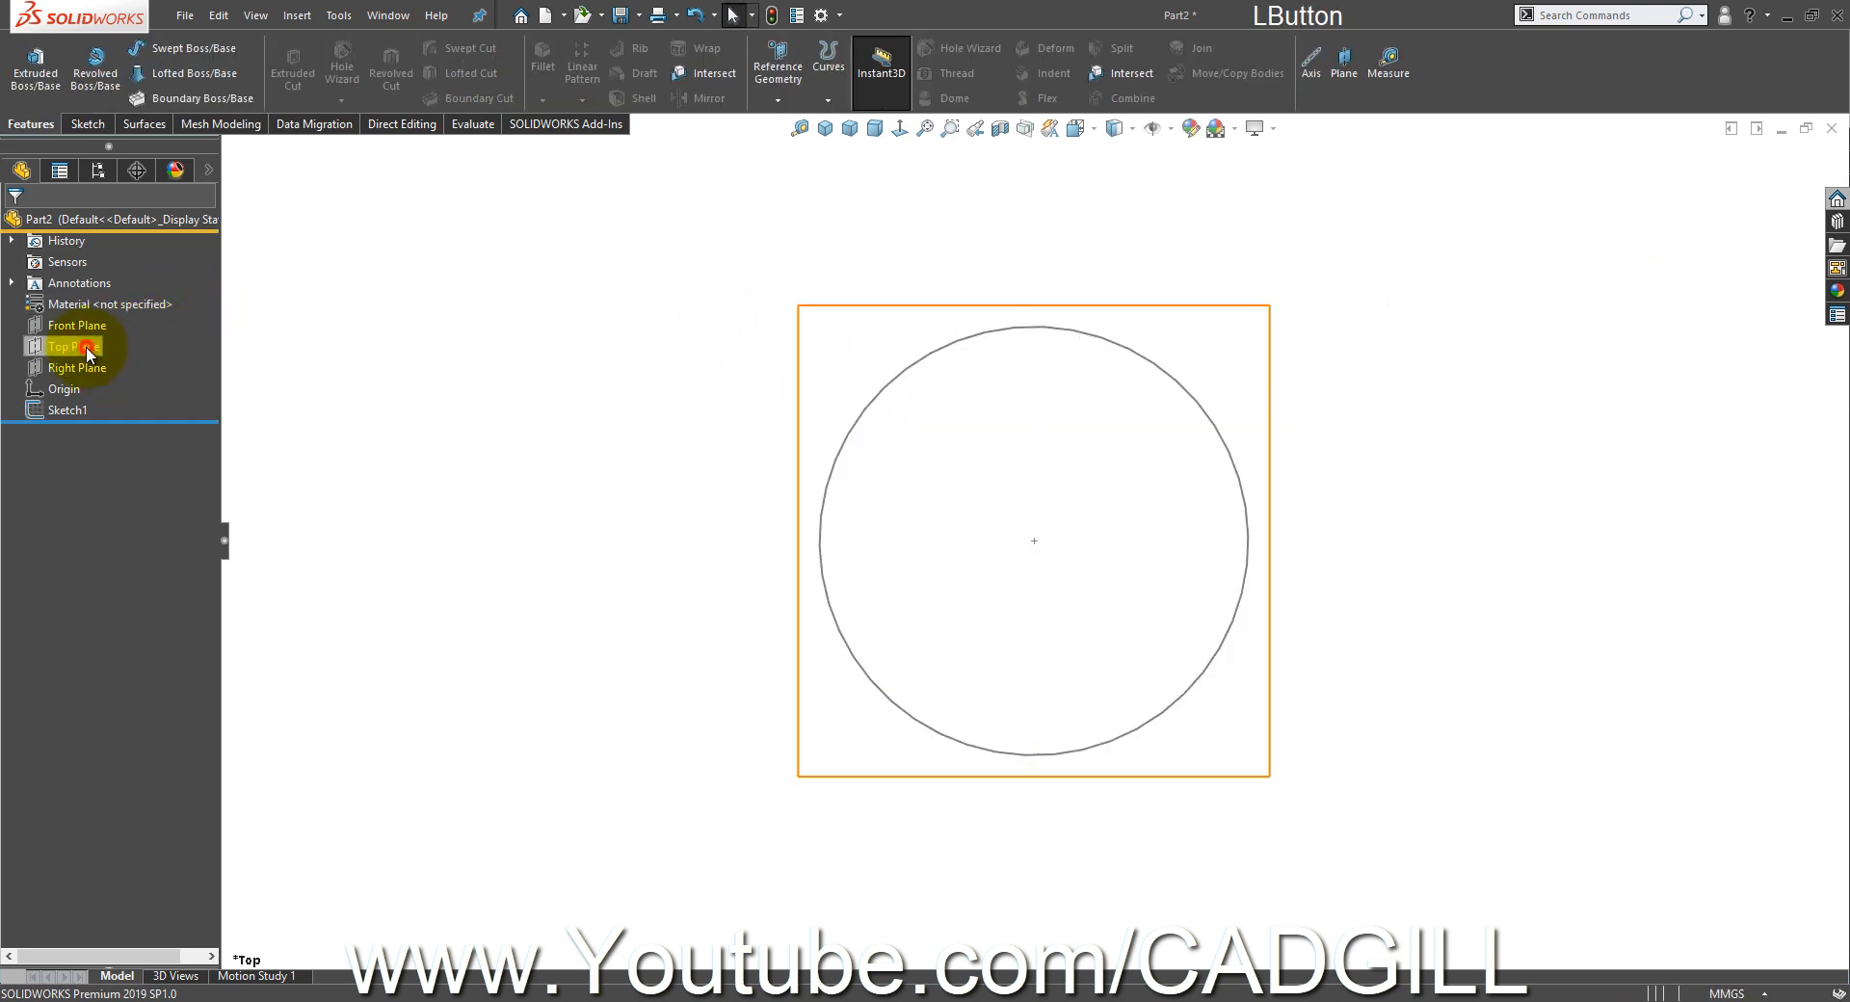
pyautogui.click(105, 329)
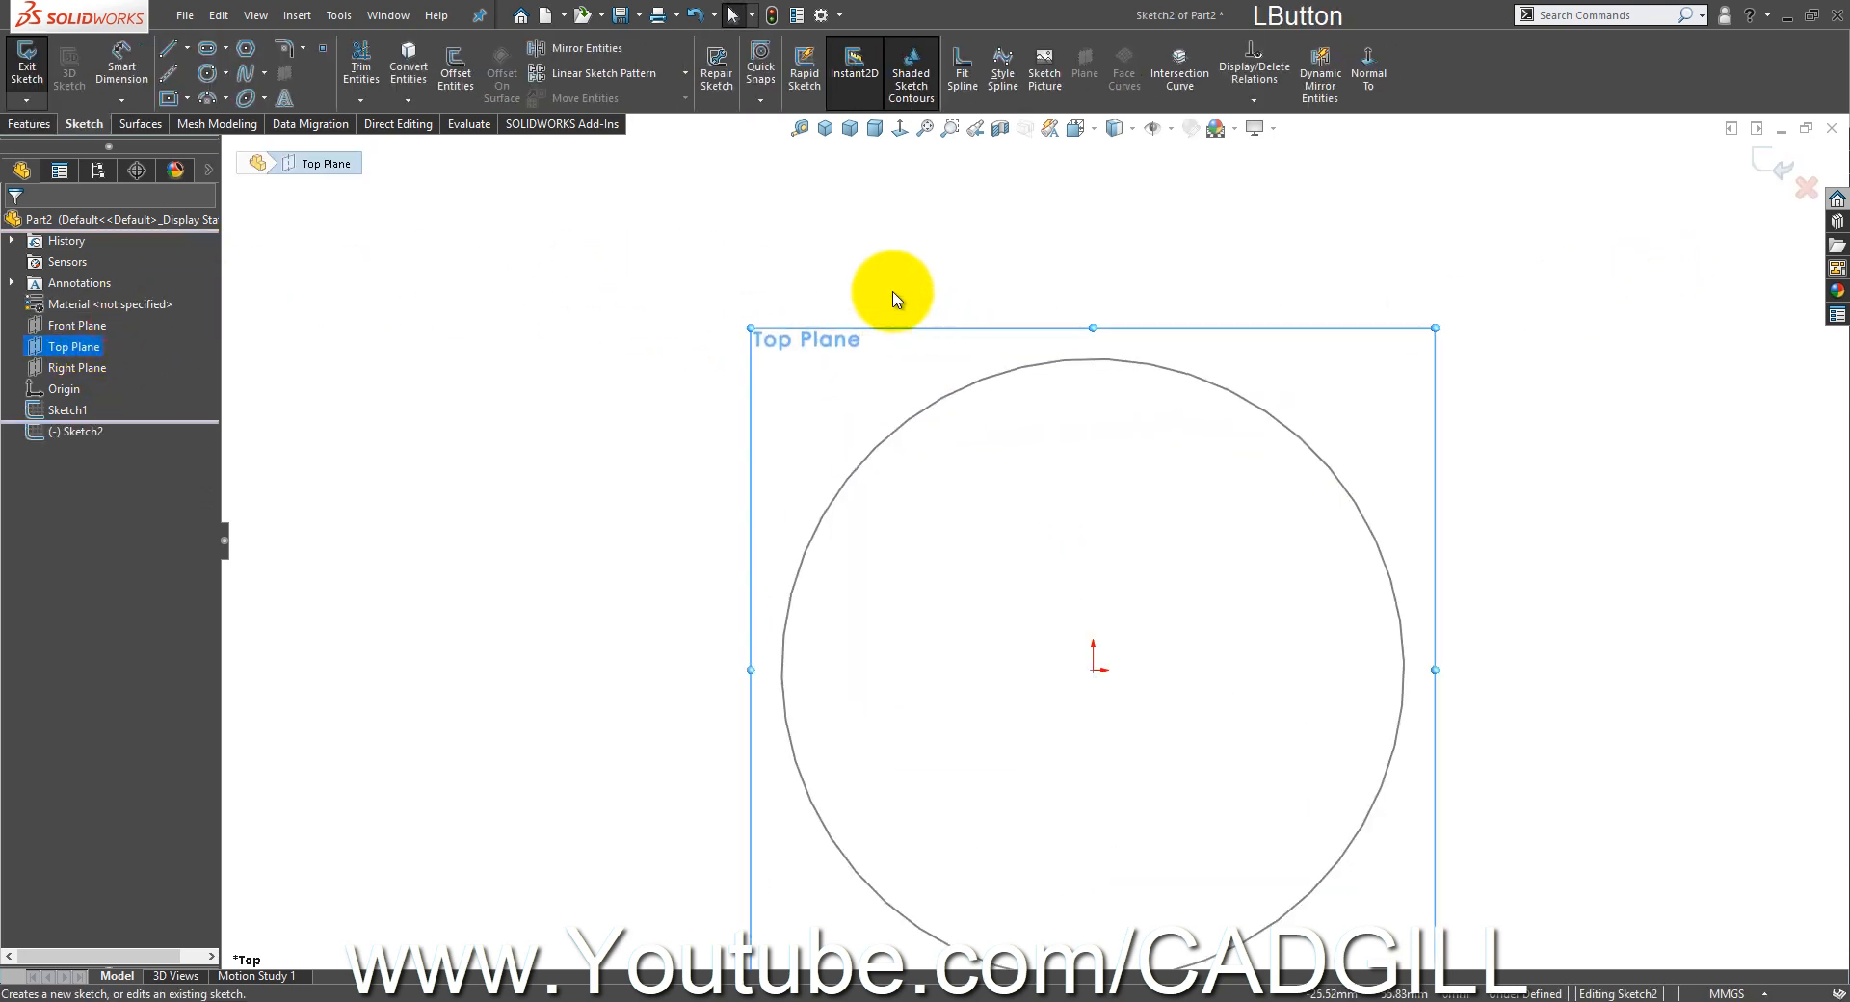
pyautogui.click(210, 77)
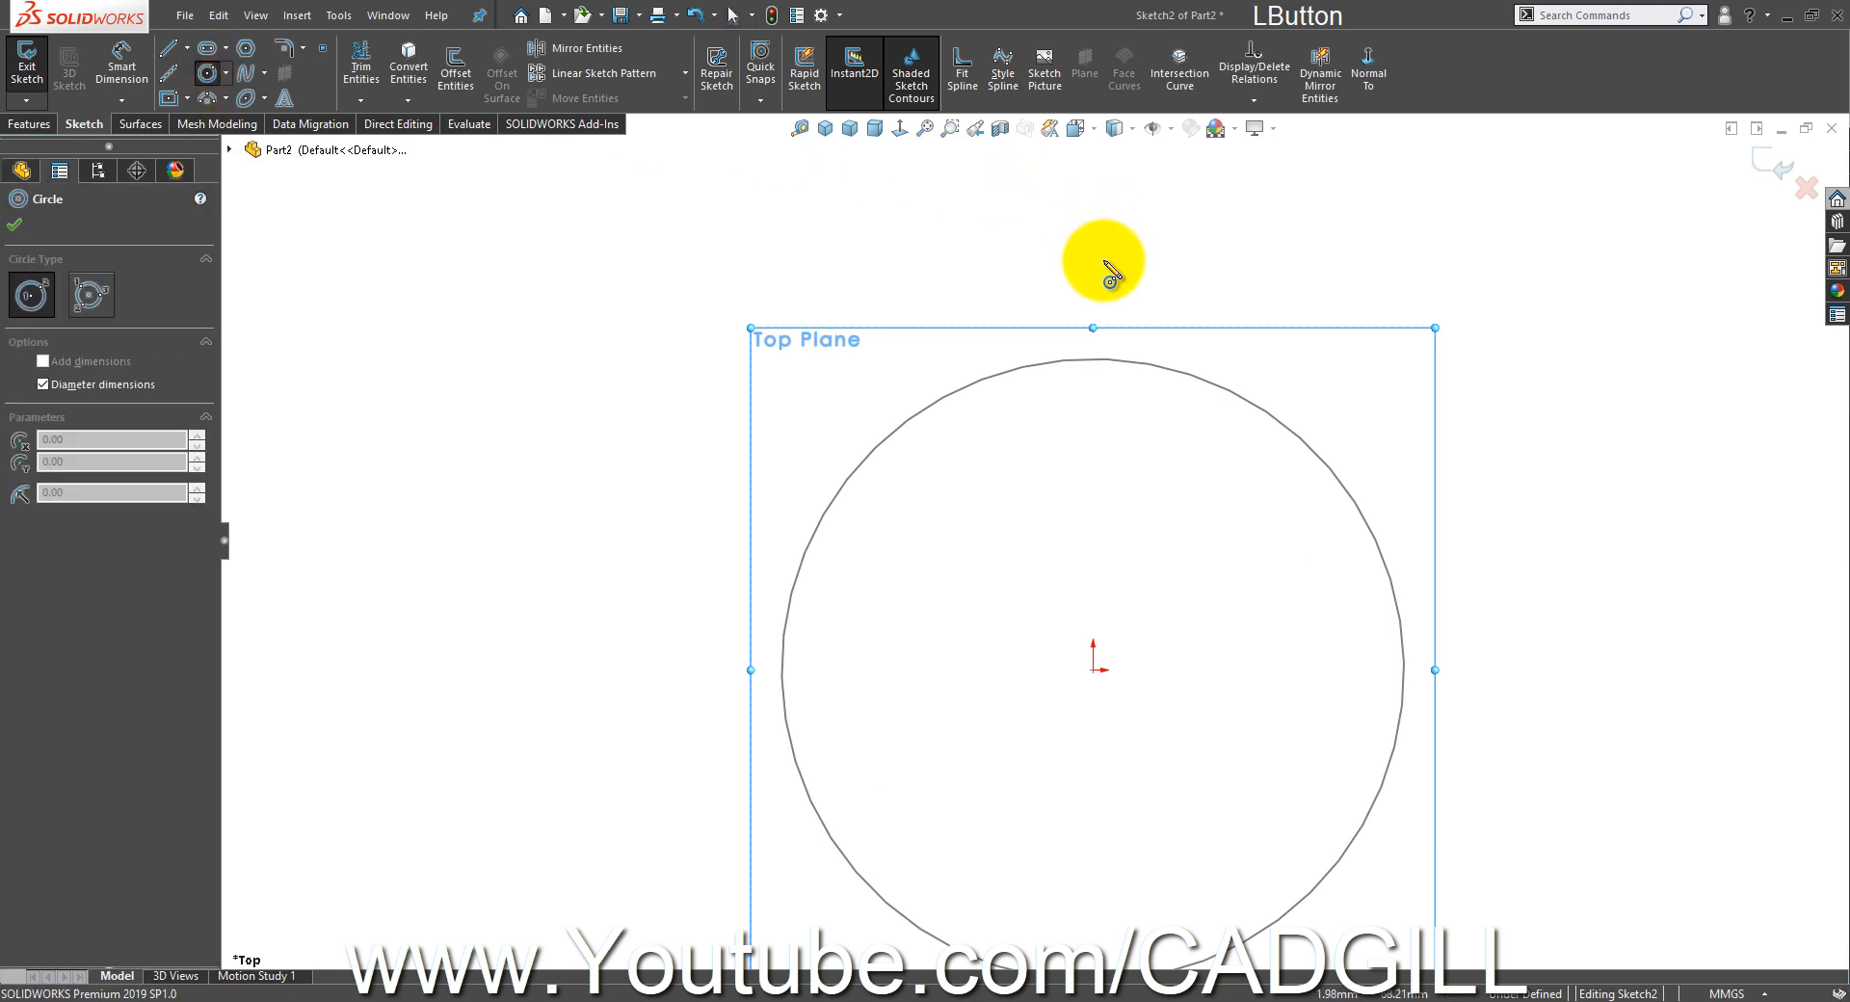
pyautogui.moveTo(1093, 275); pyautogui.dragTo(1115, 310)
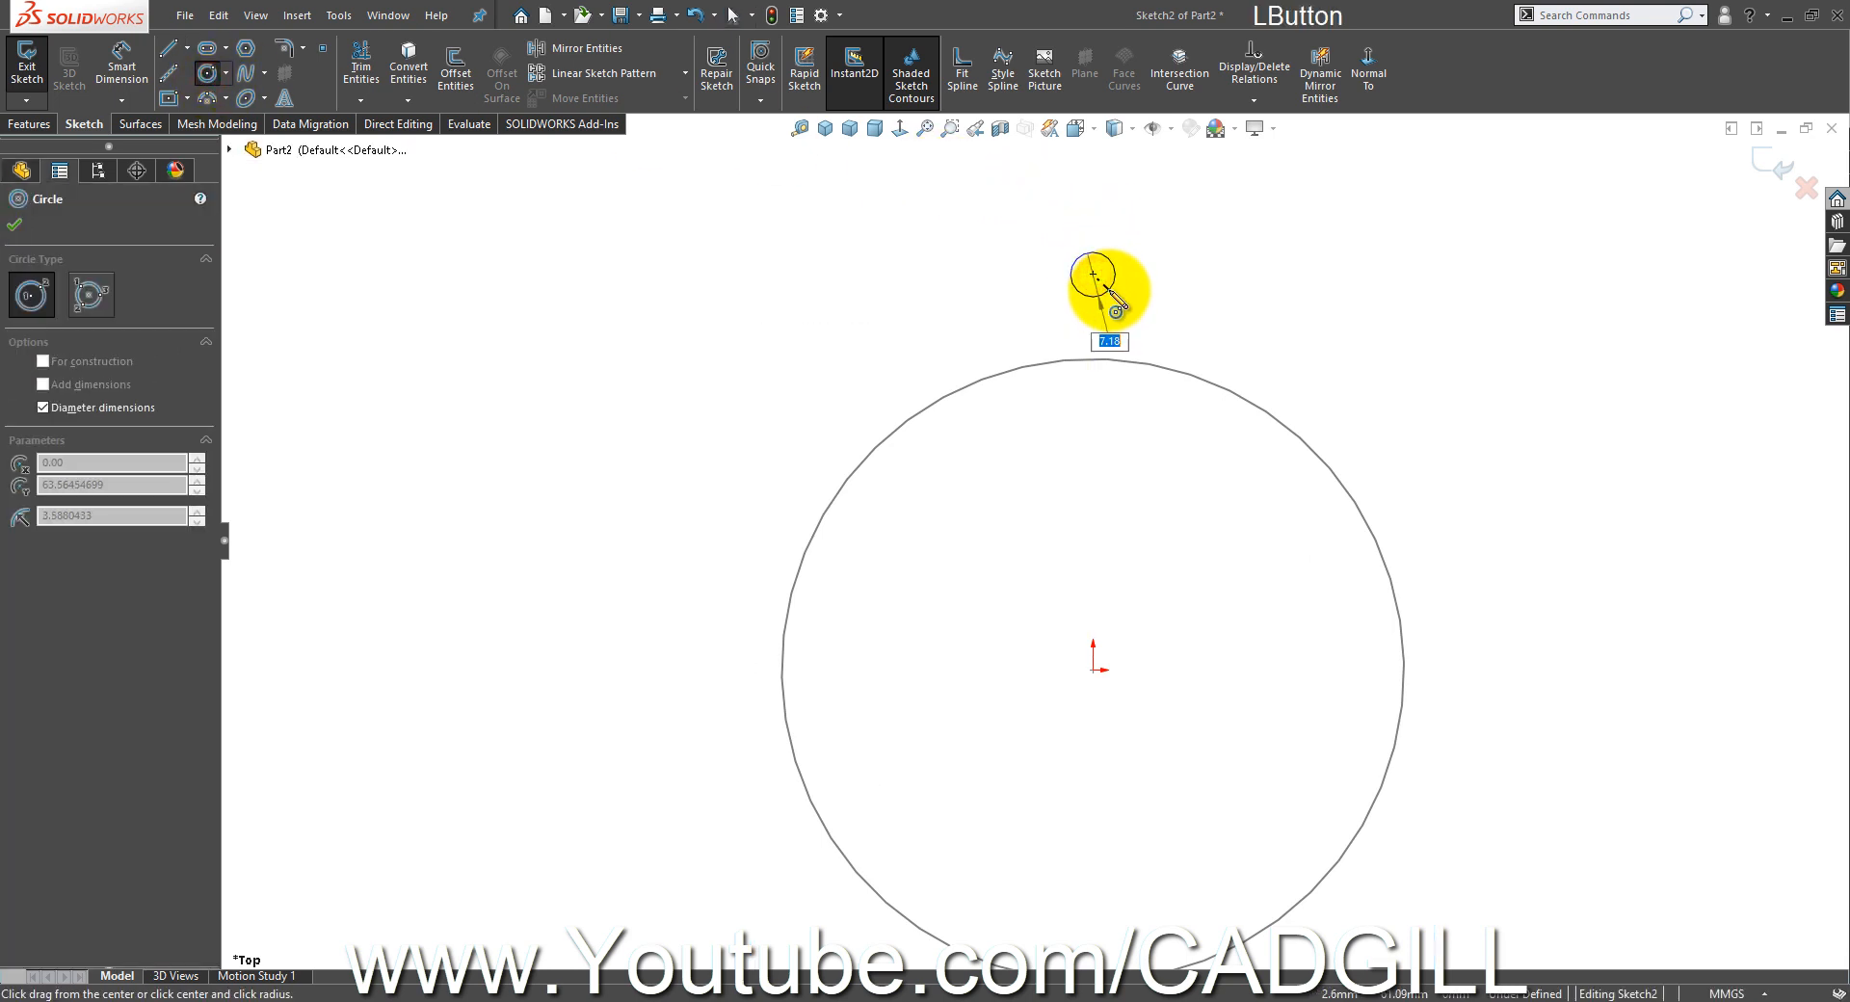
pyautogui.write('2')
pyautogui.press('Return')
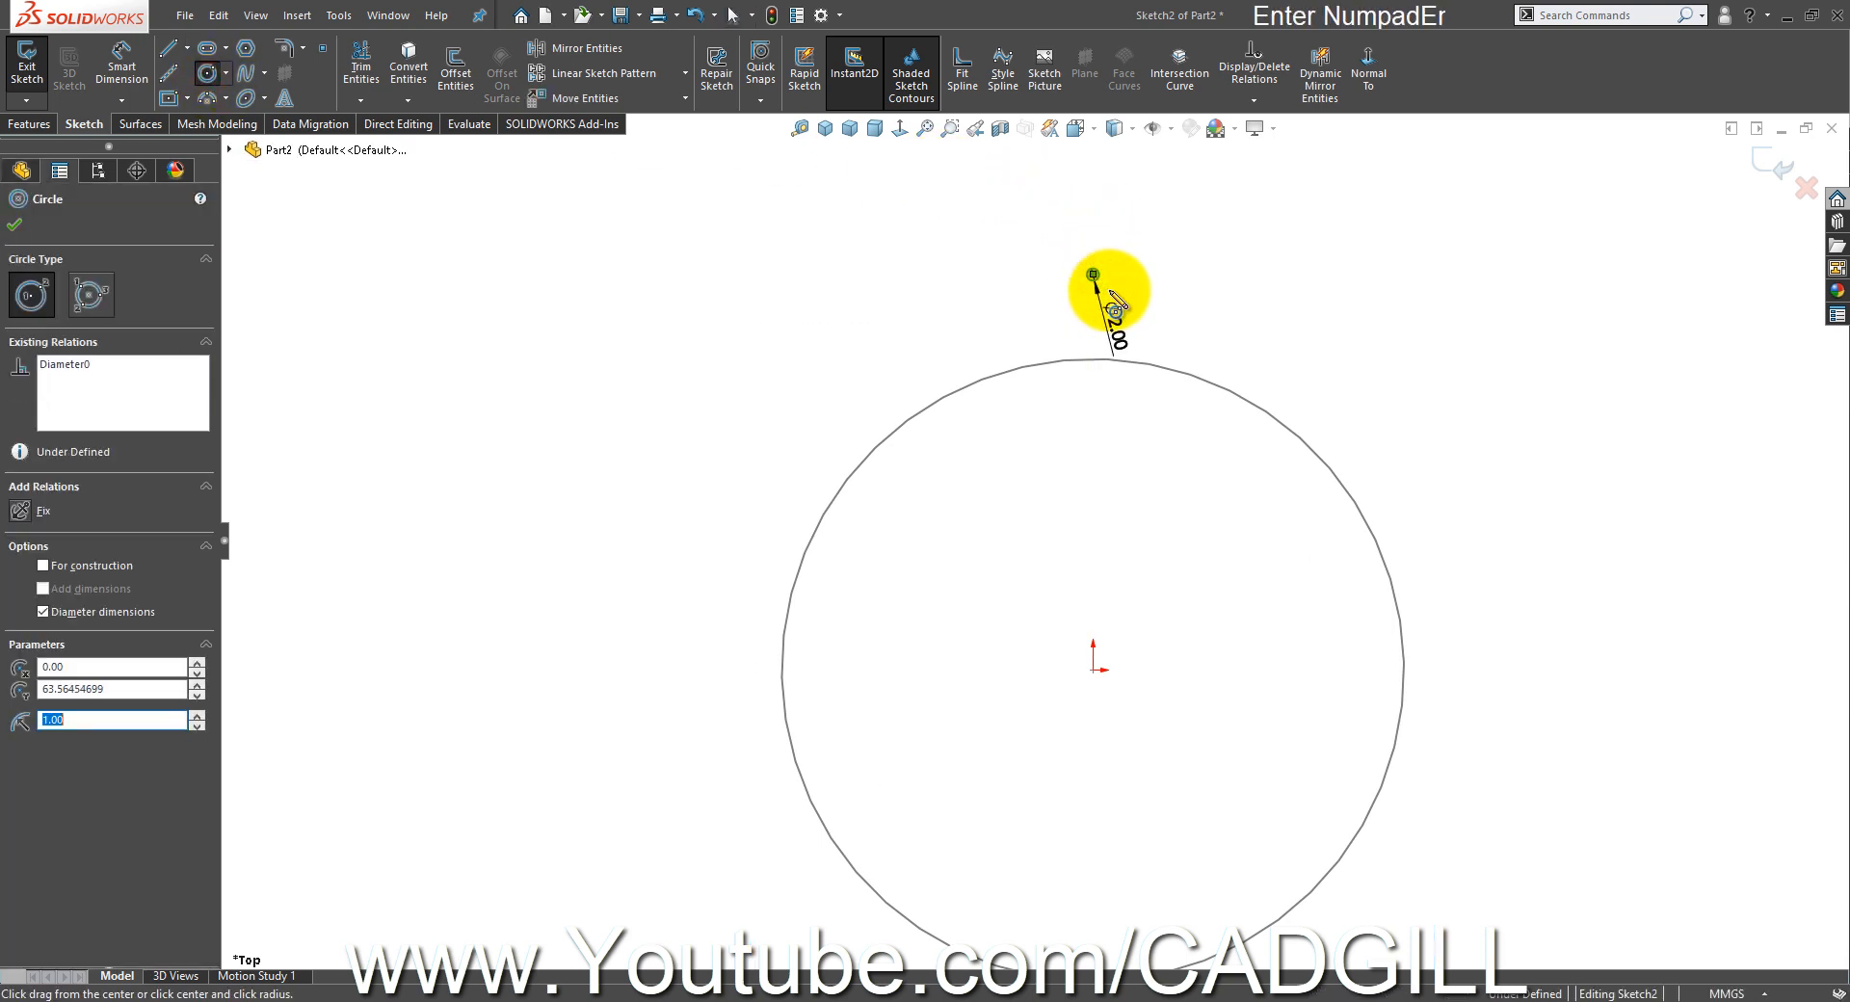
pyautogui.rightClick(1137, 291)
pyautogui.click(1153, 301)
pyautogui.scroll(-2, 1179, 310)
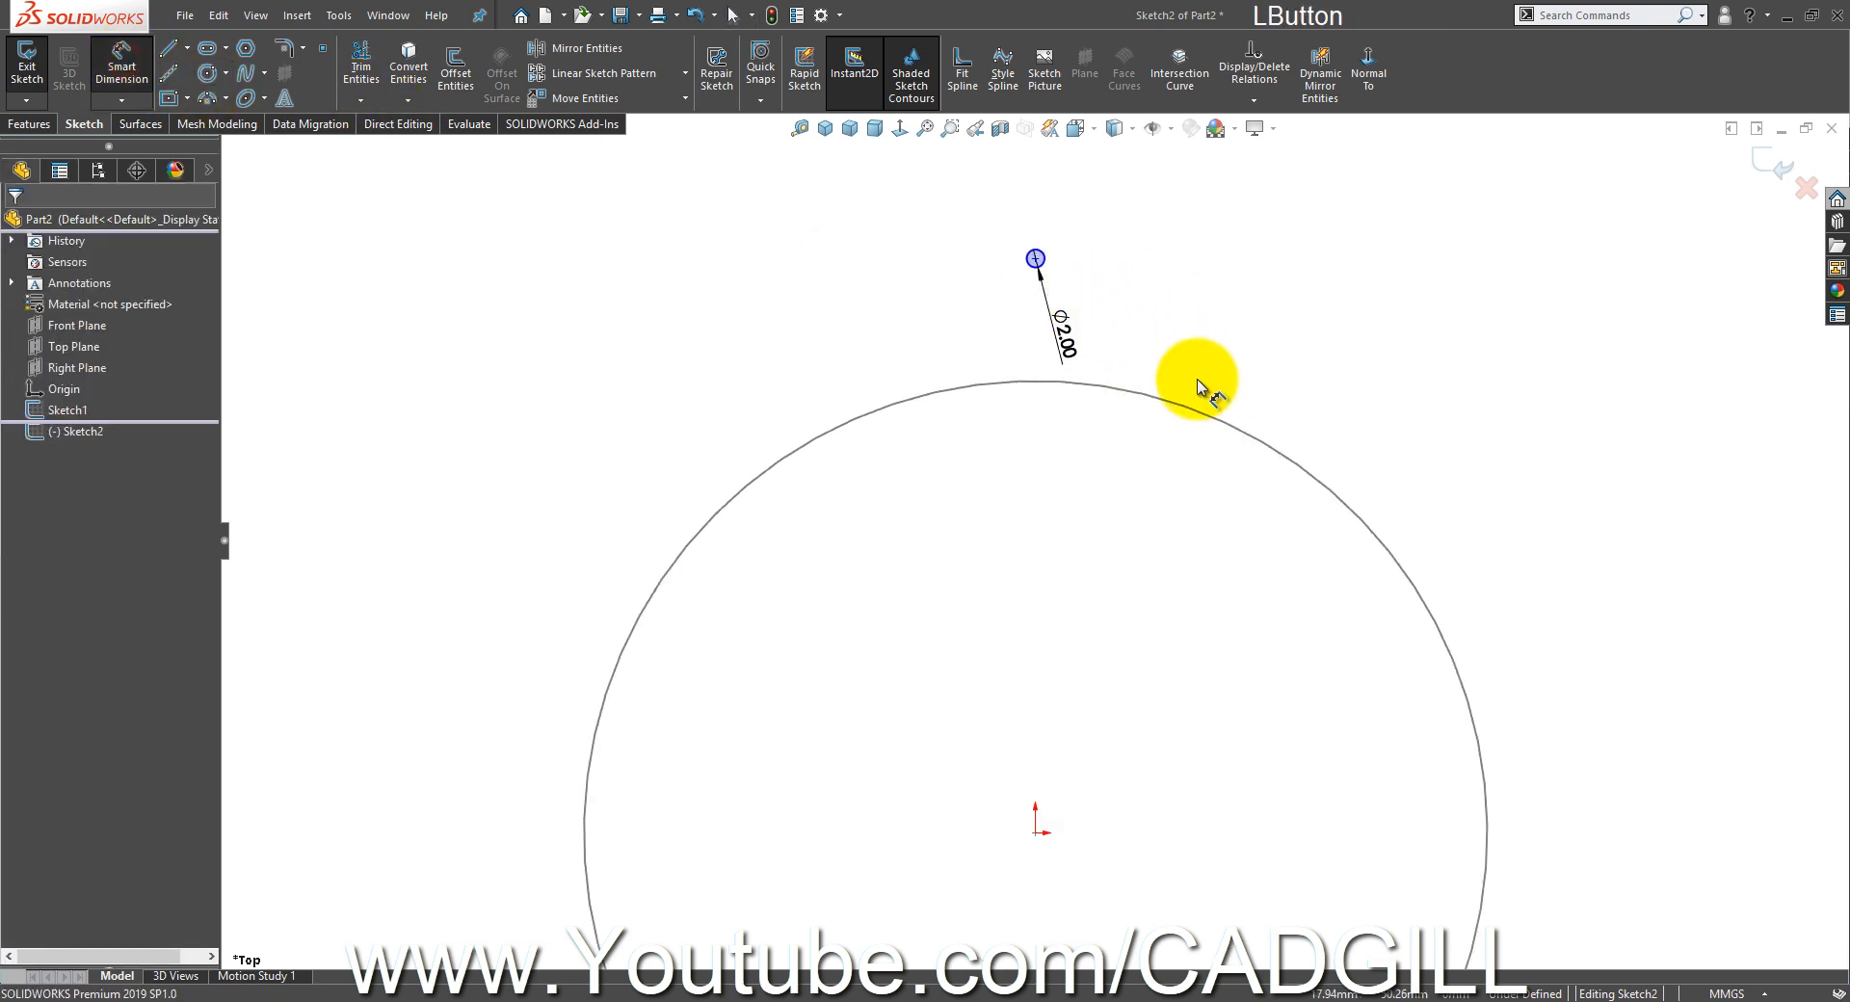
pyautogui.scroll(-2, 1200, 386)
pyautogui.rightClick(1171, 359)
pyautogui.click(1204, 414)
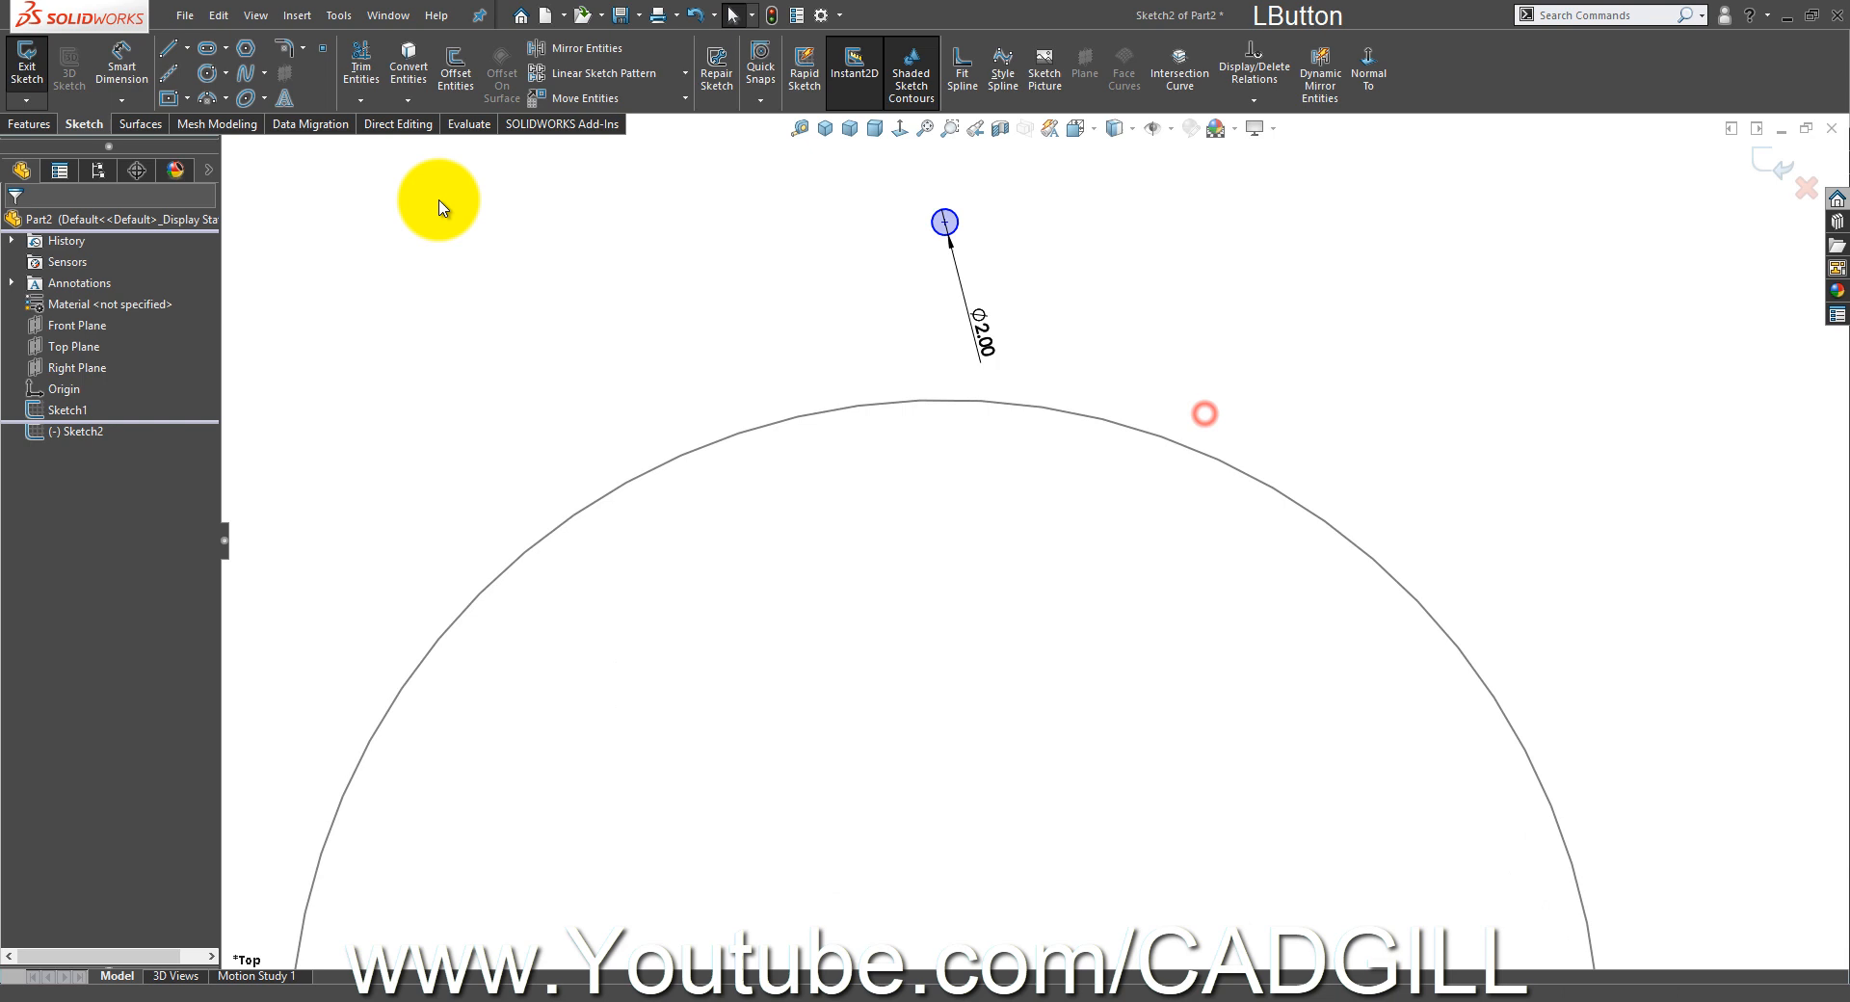
# - Draw a vertical centerline about 13.6 mm long from the large circle's top point to the small circle's centre
pyautogui.click(174, 77)
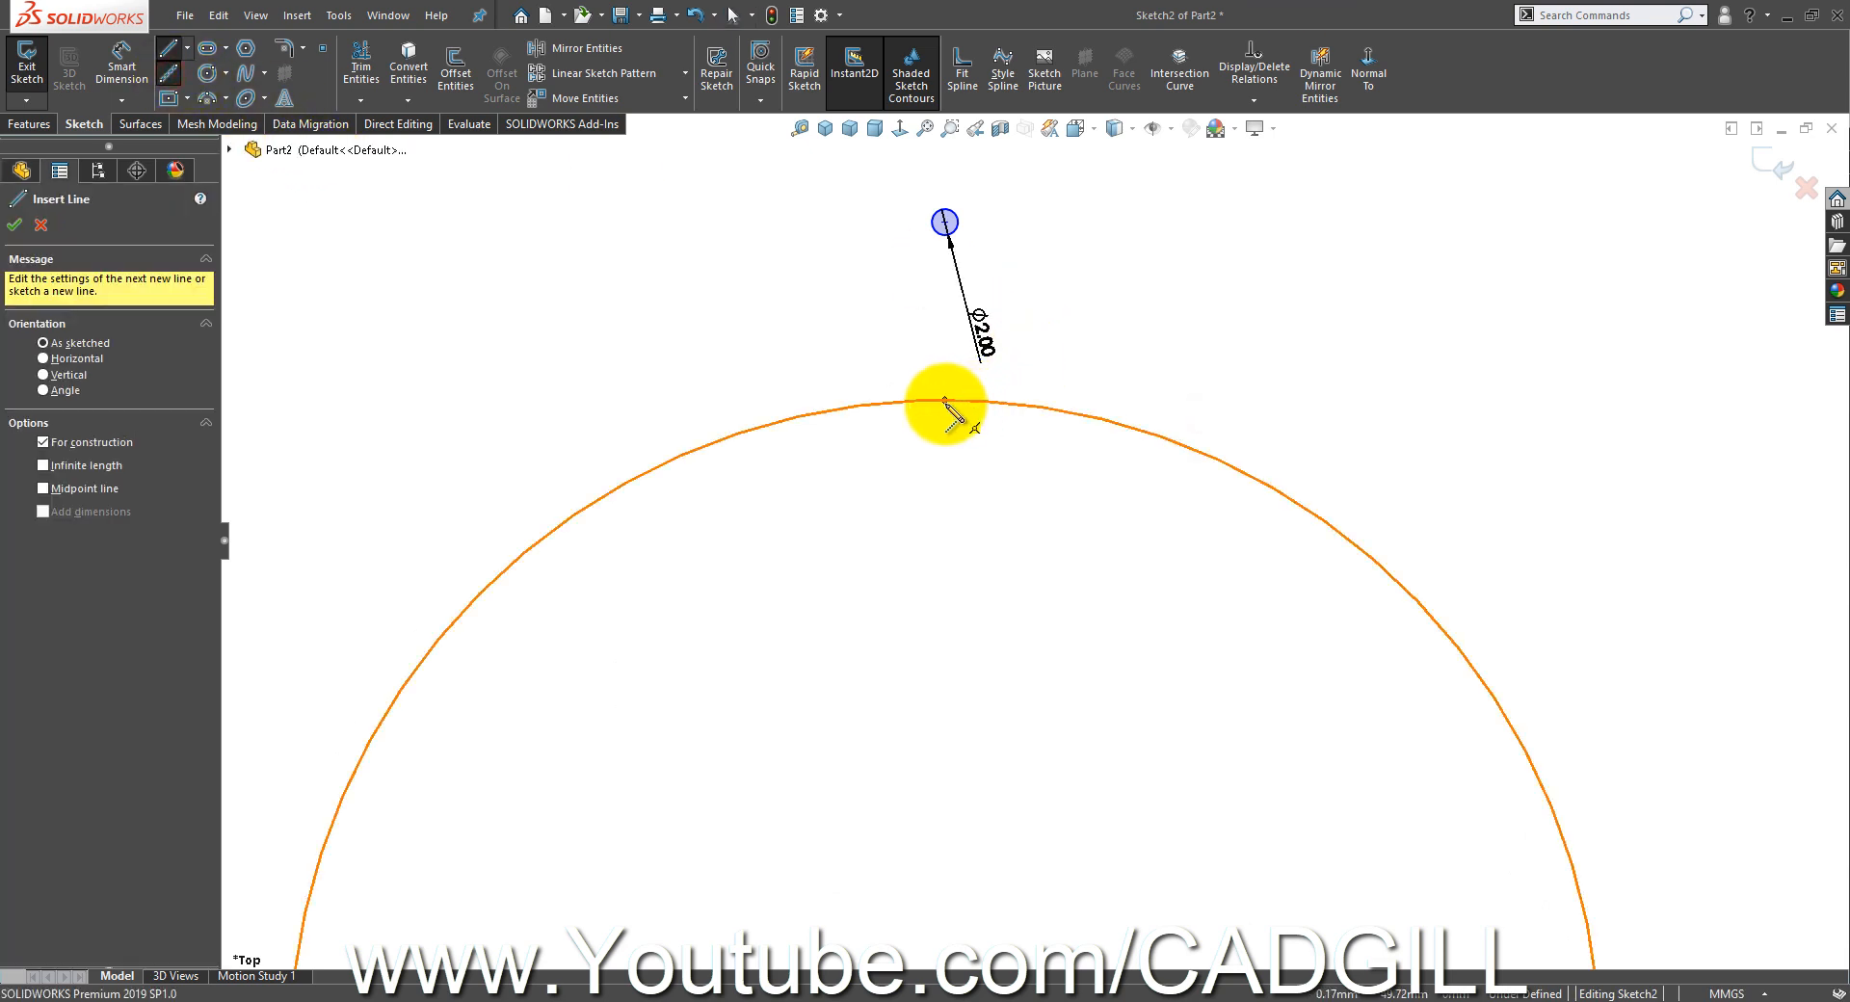
pyautogui.moveTo(945, 403); pyautogui.dragTo(944, 223)
pyautogui.rightClick(945, 222)
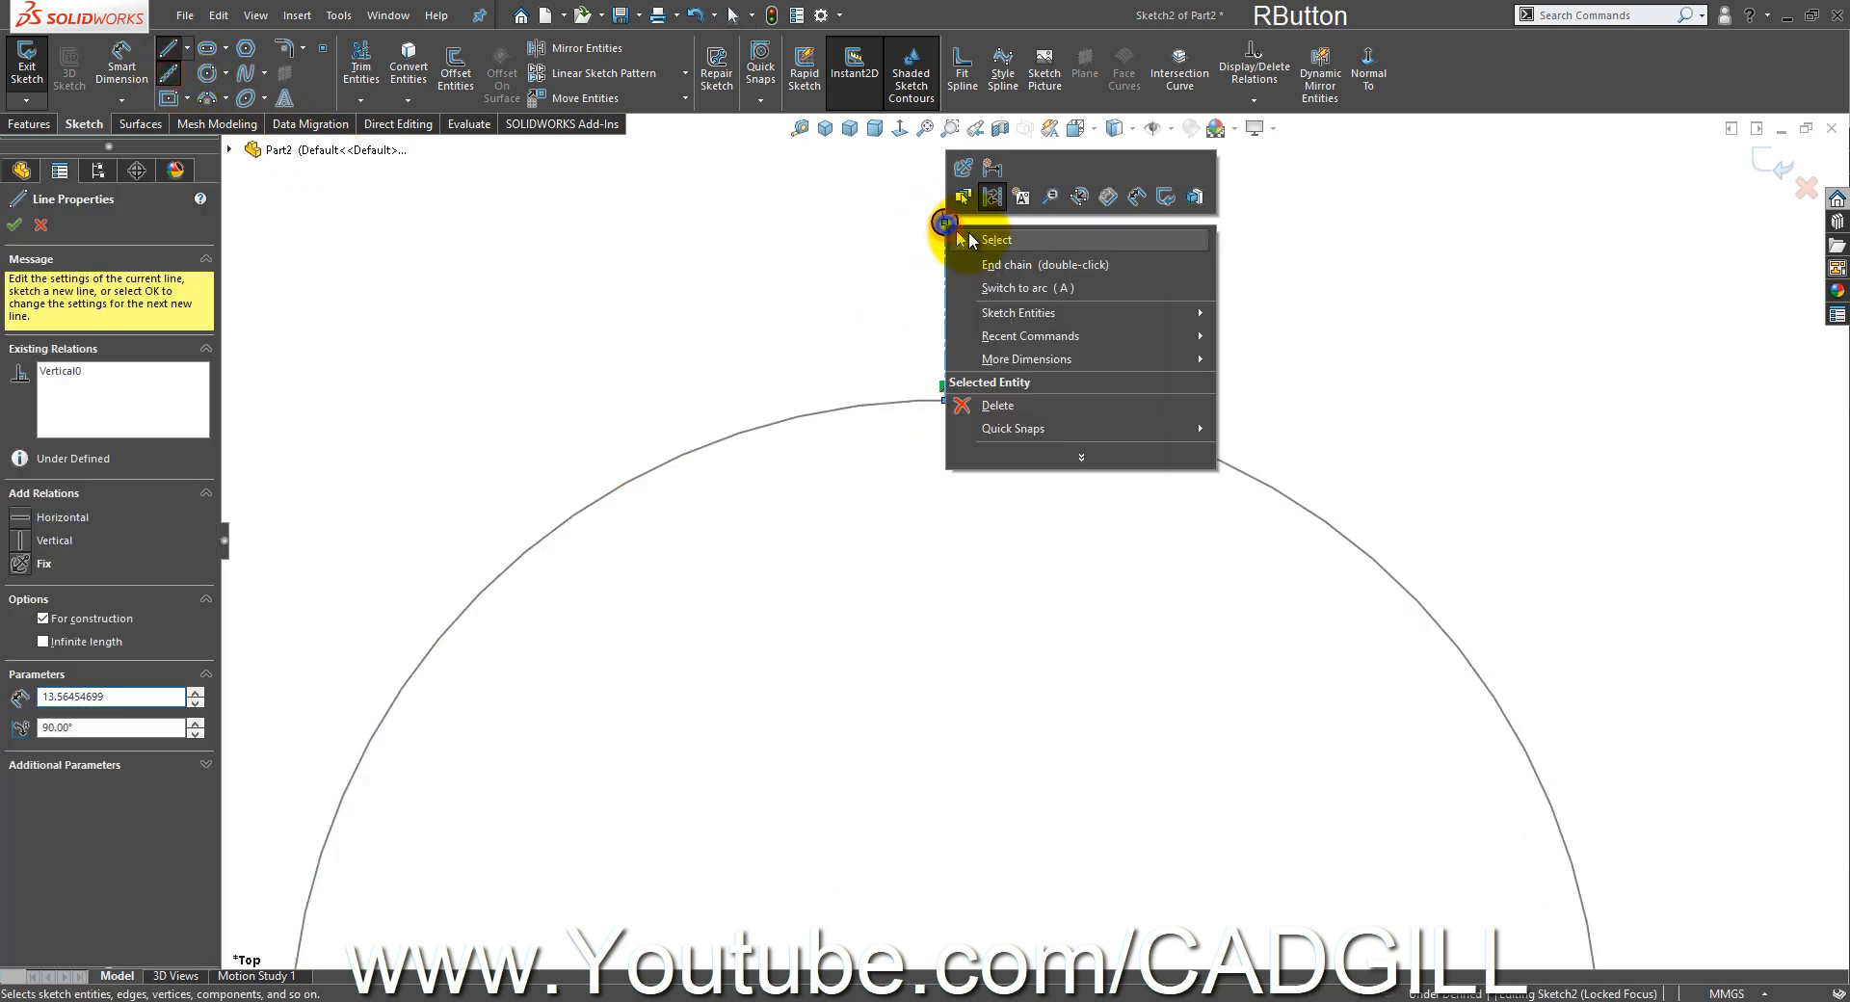
pyautogui.click(971, 238)
# - Dimension the vertical centerline's length as 6 mm, with the dimension placed beside the line
pyautogui.scroll(-3, 983, 297)
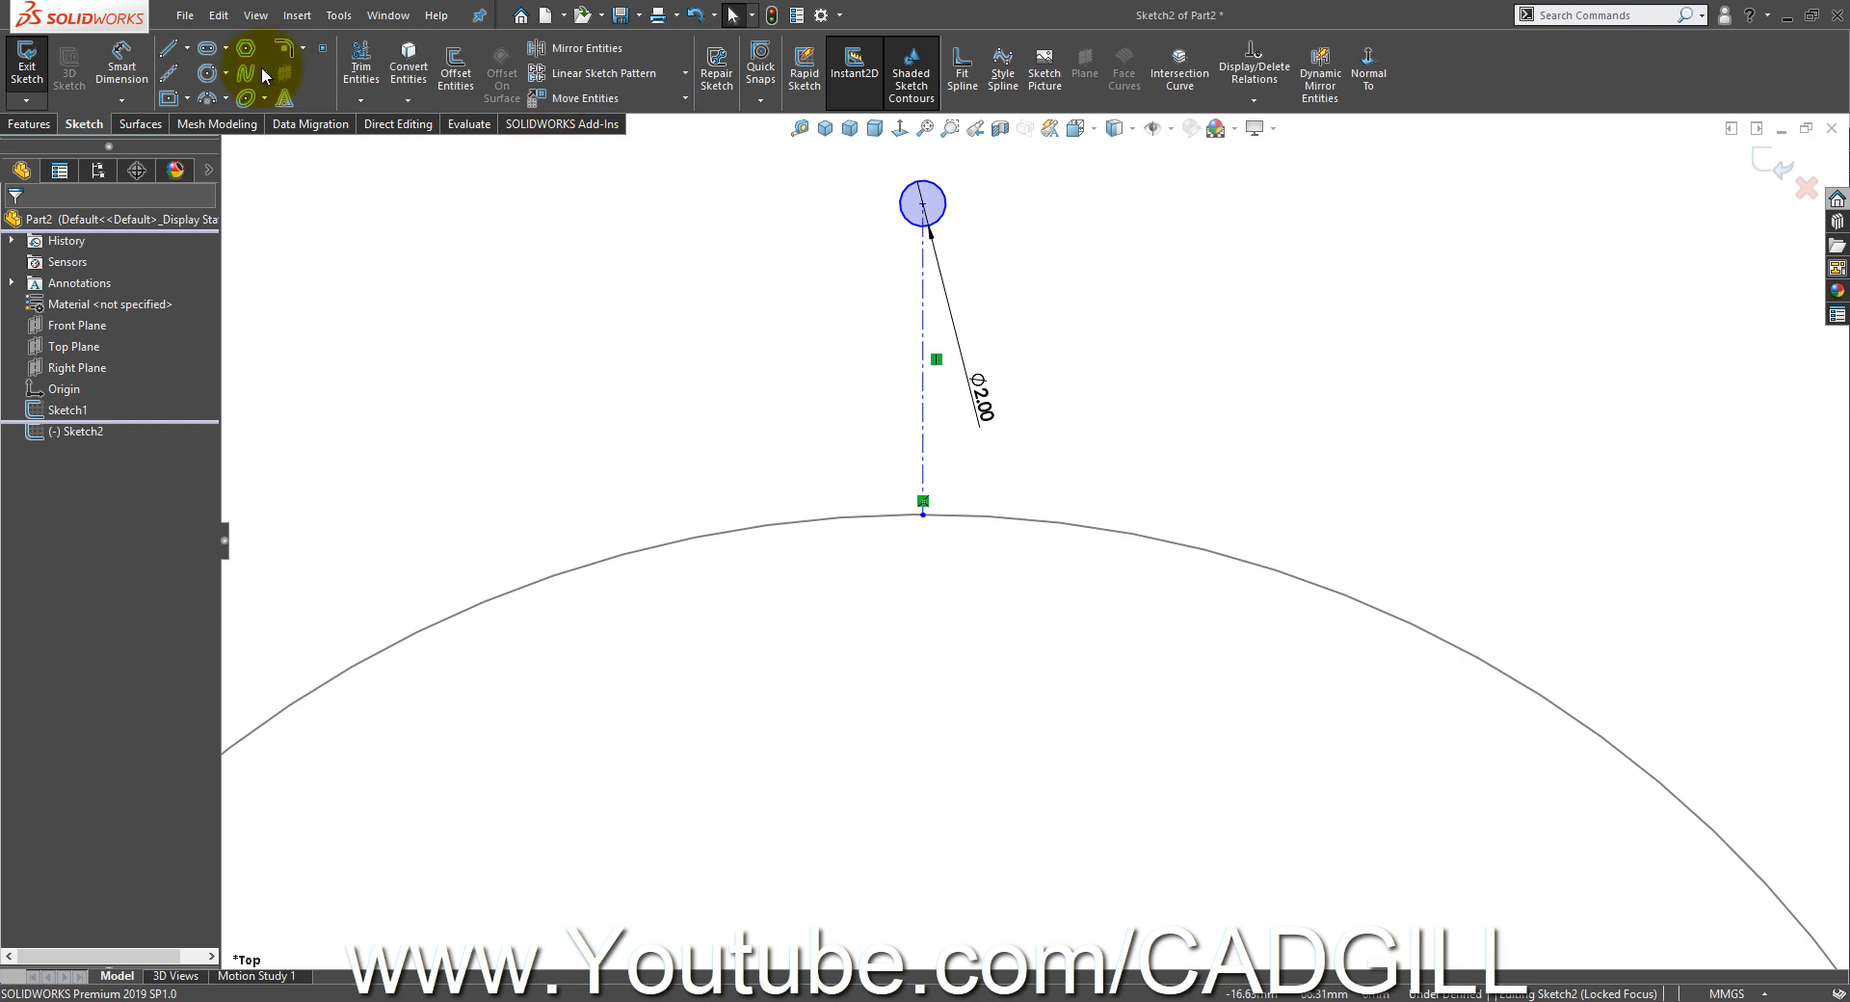
pyautogui.click(121, 59)
pyautogui.click(921, 417)
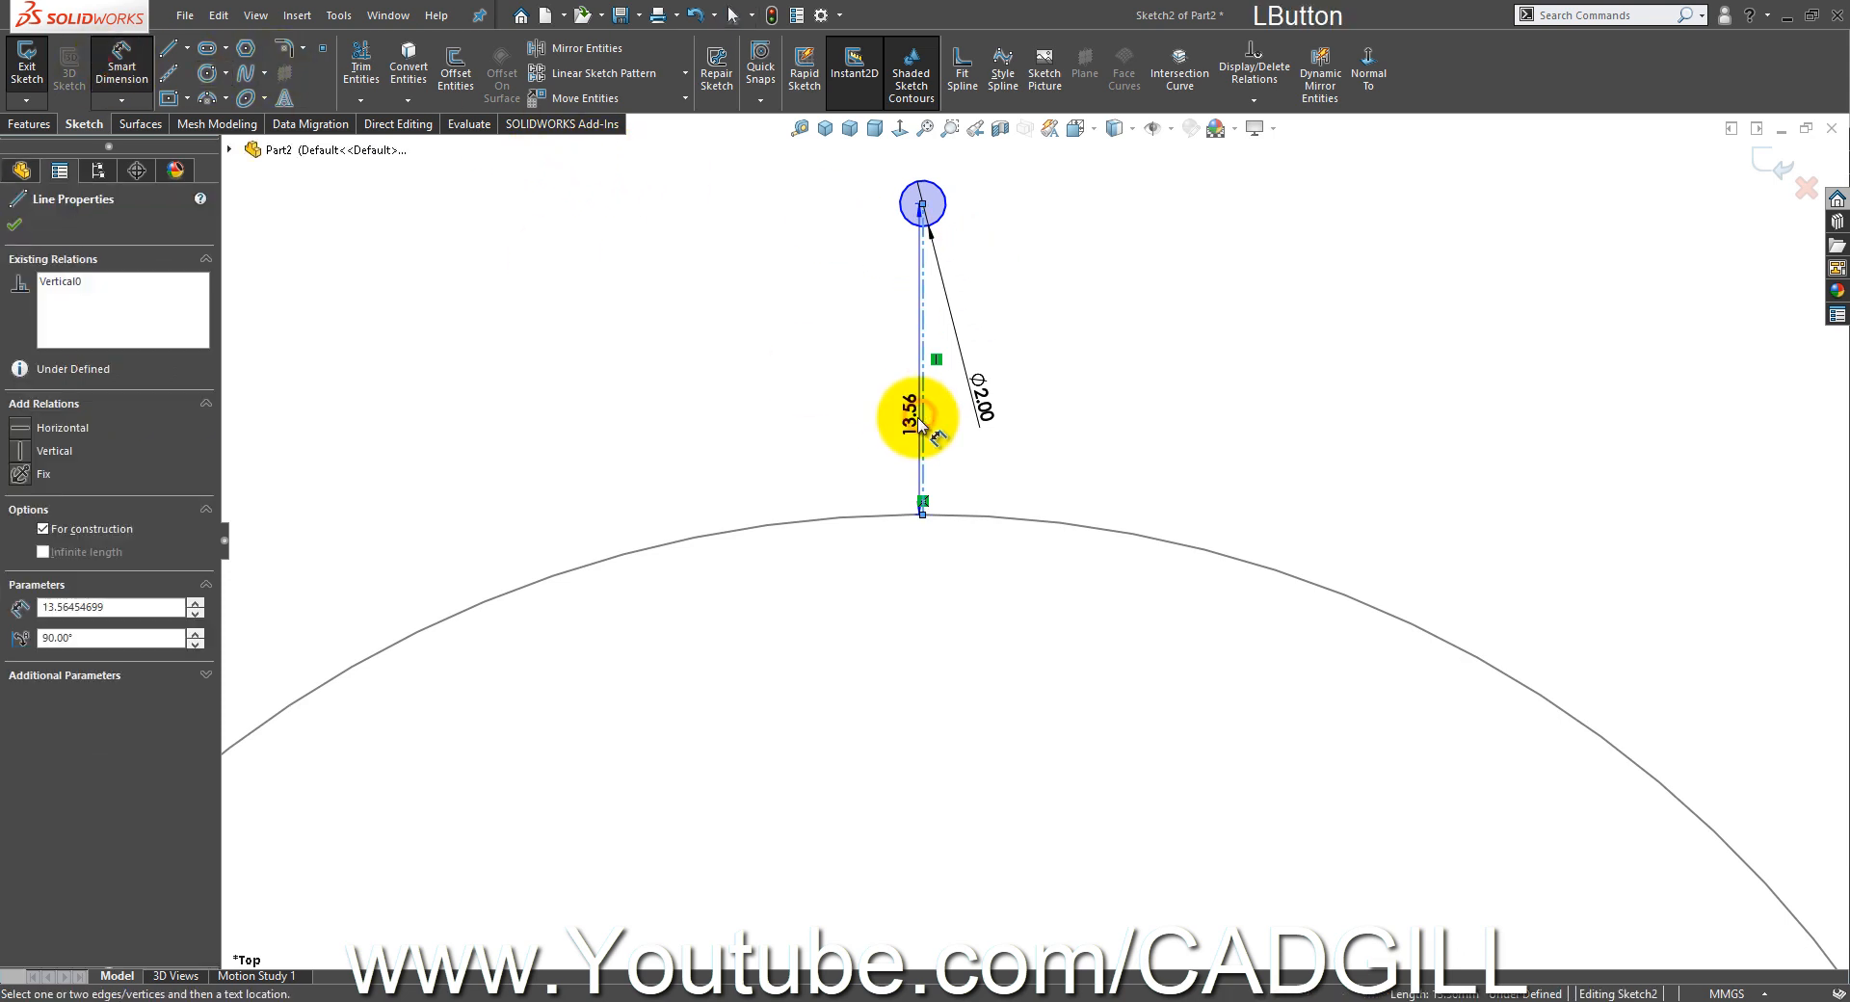
pyautogui.click(855, 416)
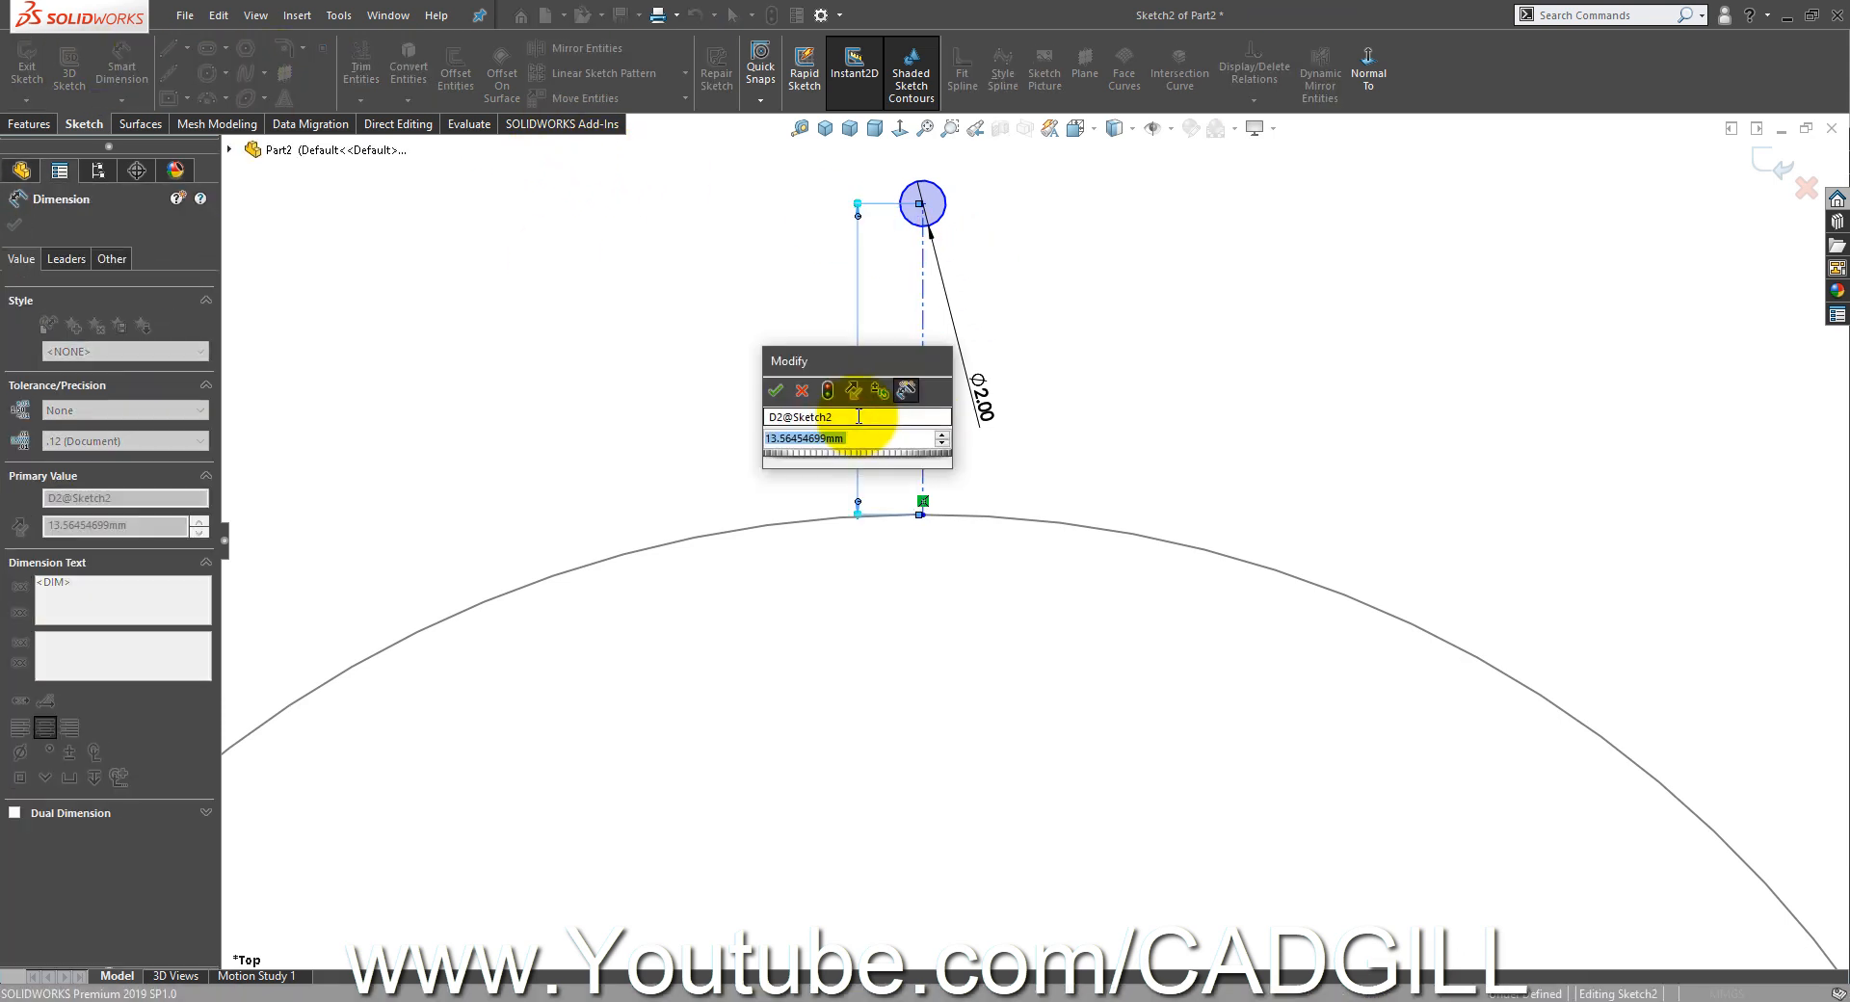
pyautogui.write('4')
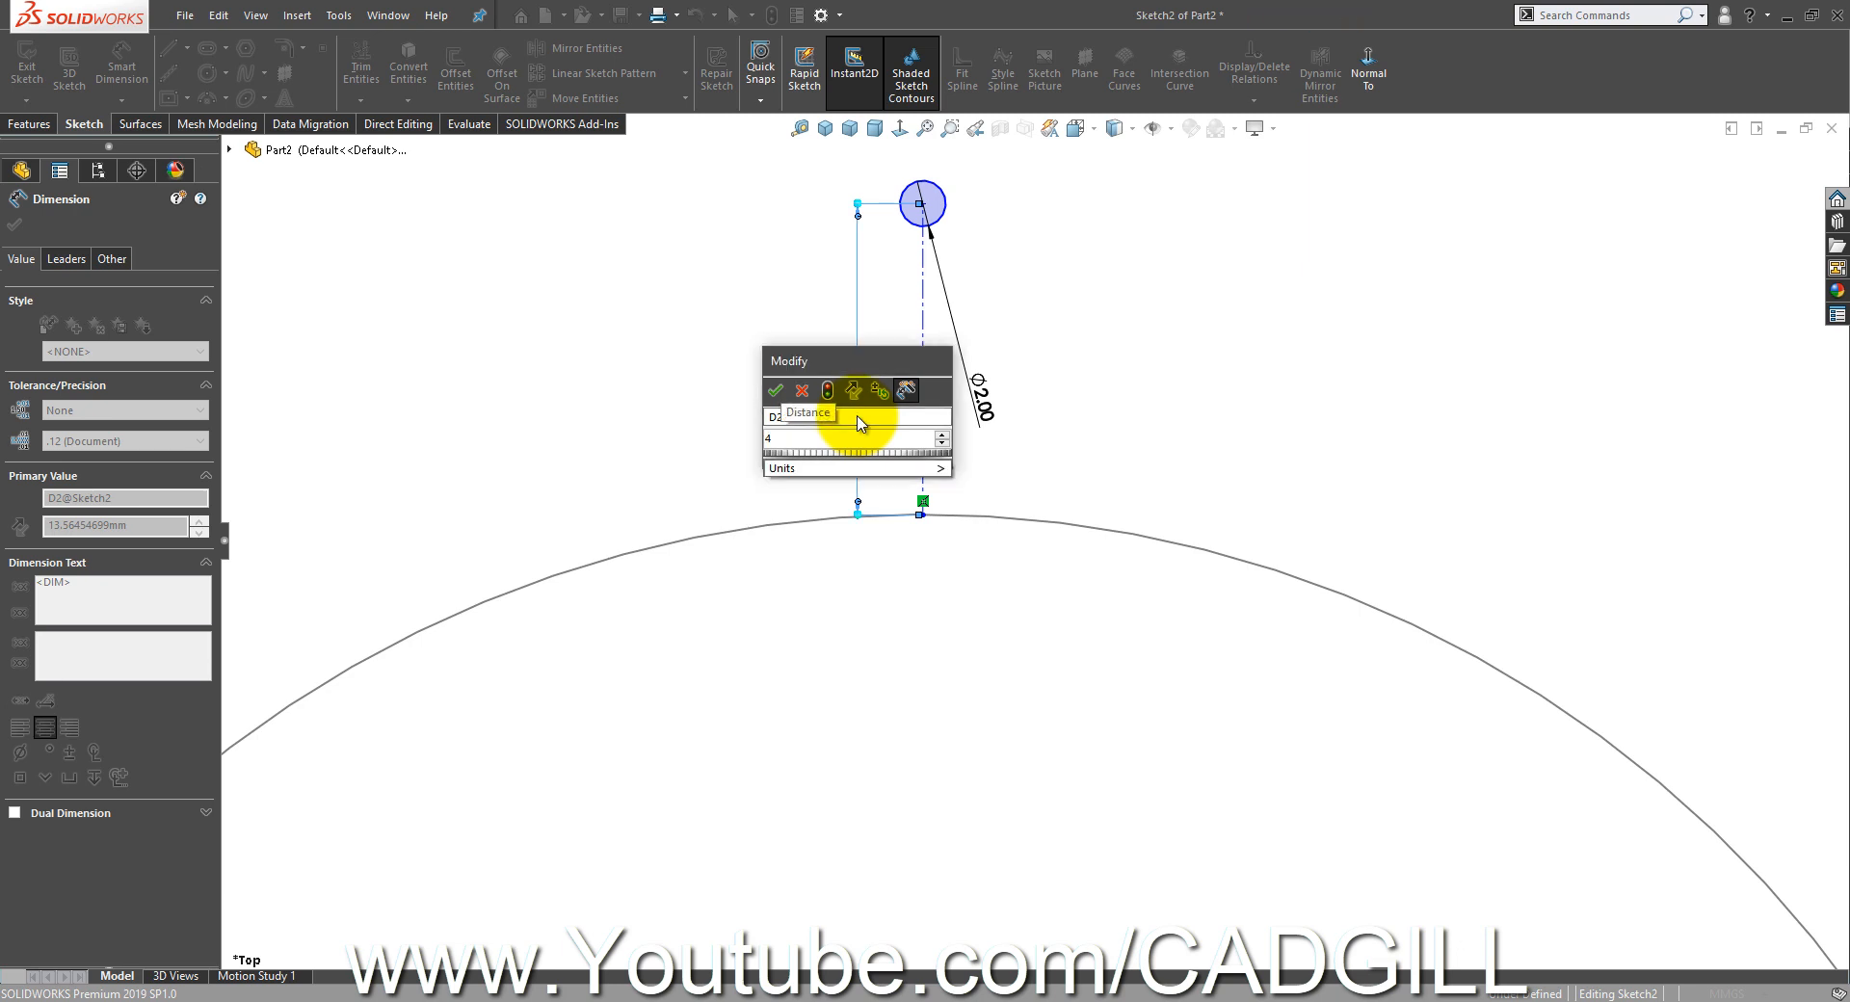
pyautogui.press('BackSpace')
pyautogui.write('6')
pyautogui.press('Return')
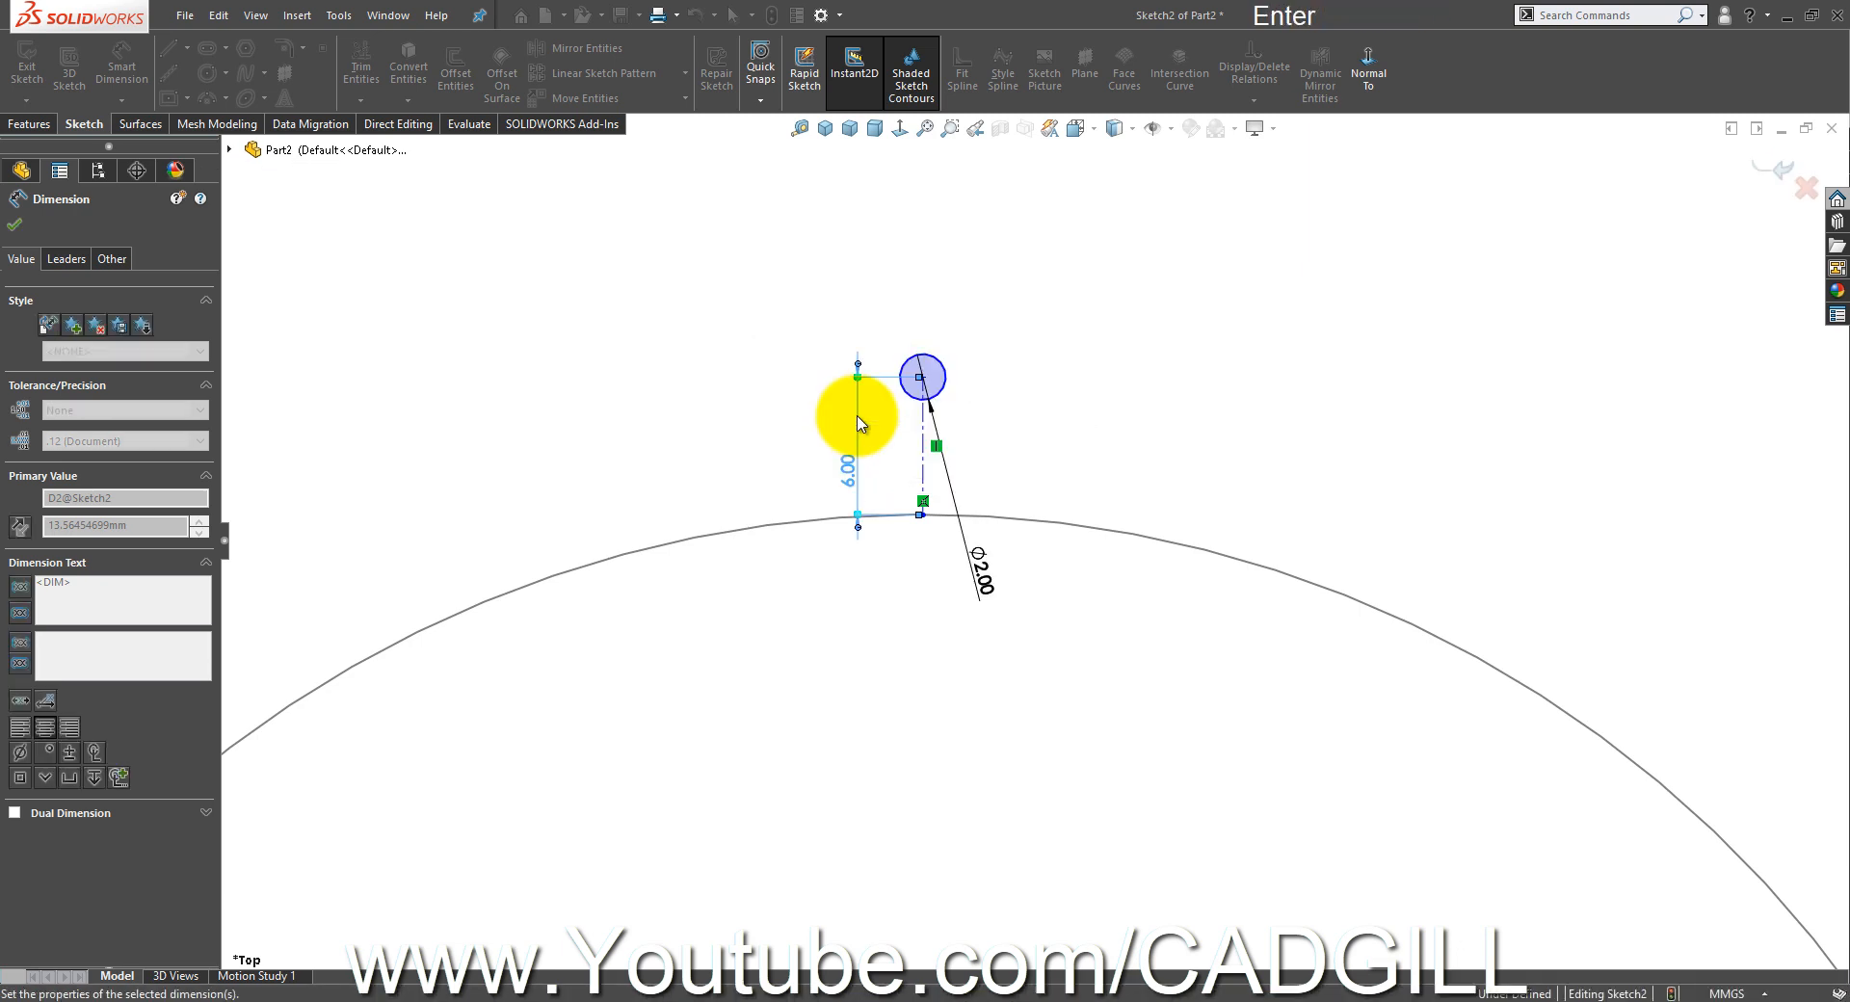
pyautogui.rightClick(1056, 427)
pyautogui.click(1102, 487)
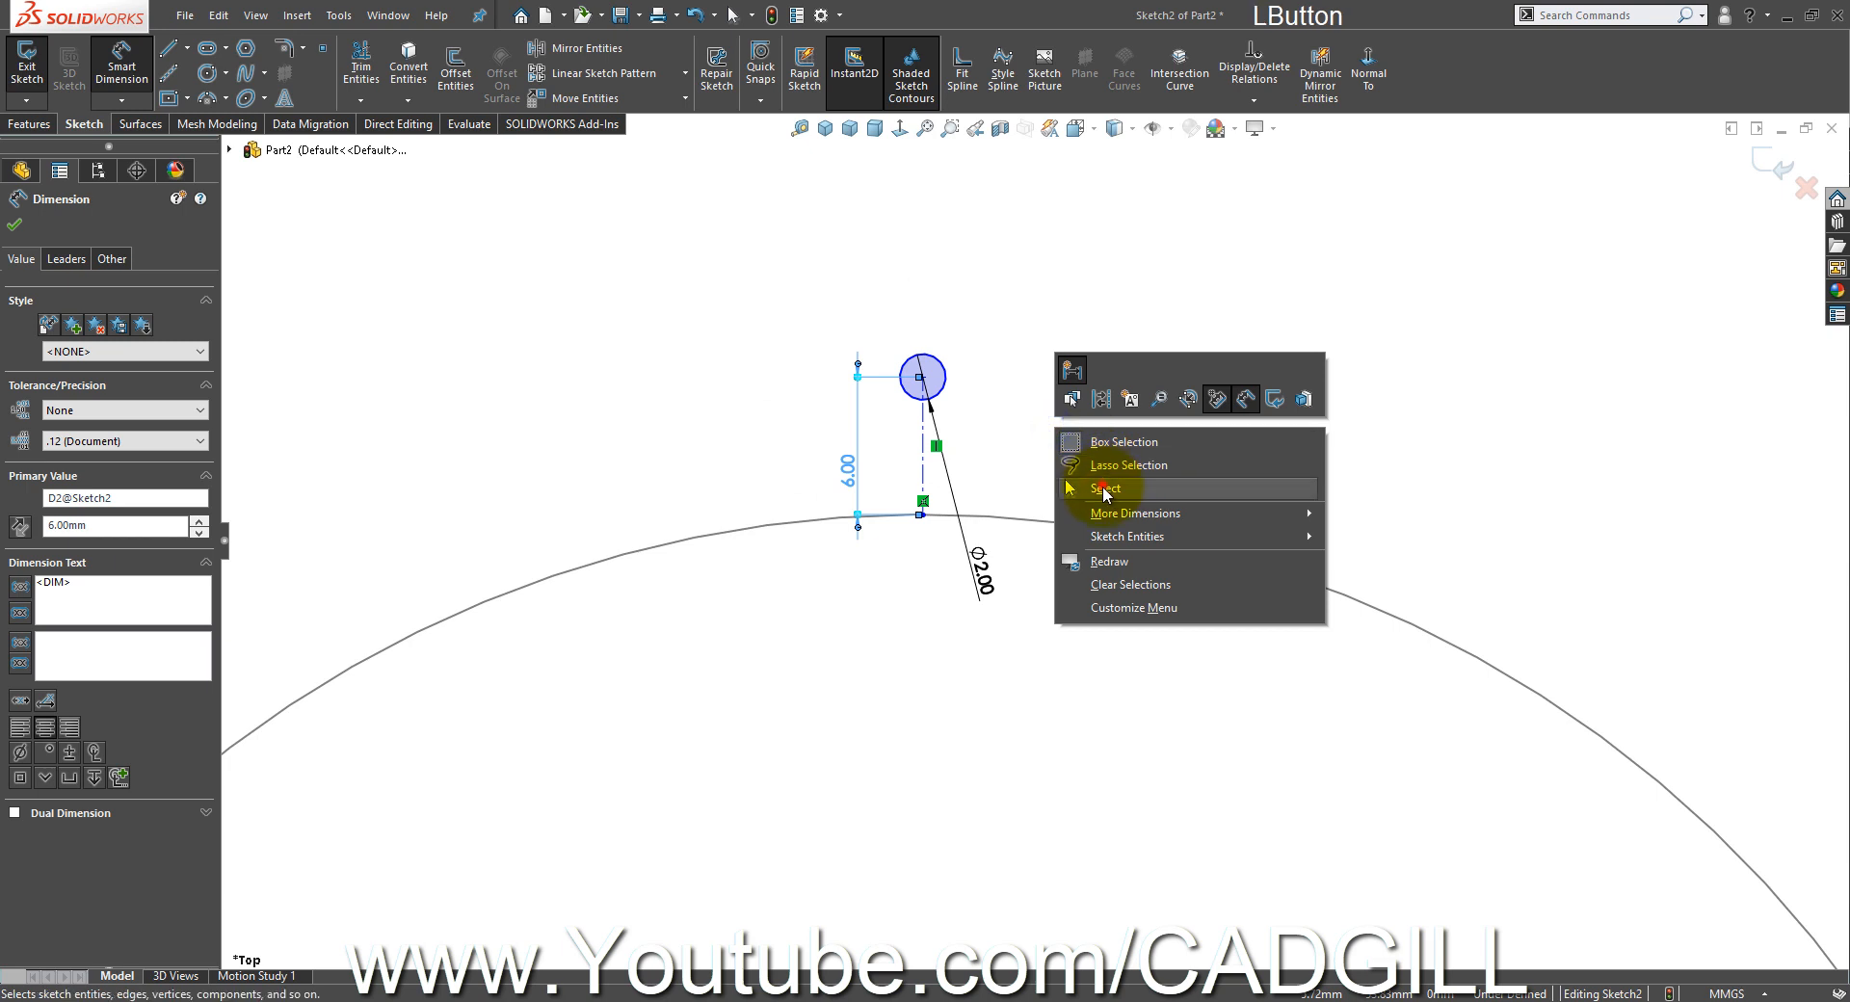
# - Add a coincident relation between the vertical centerline and the origin
pyautogui.click(929, 442)
pyautogui.scroll(5, 1012, 735)
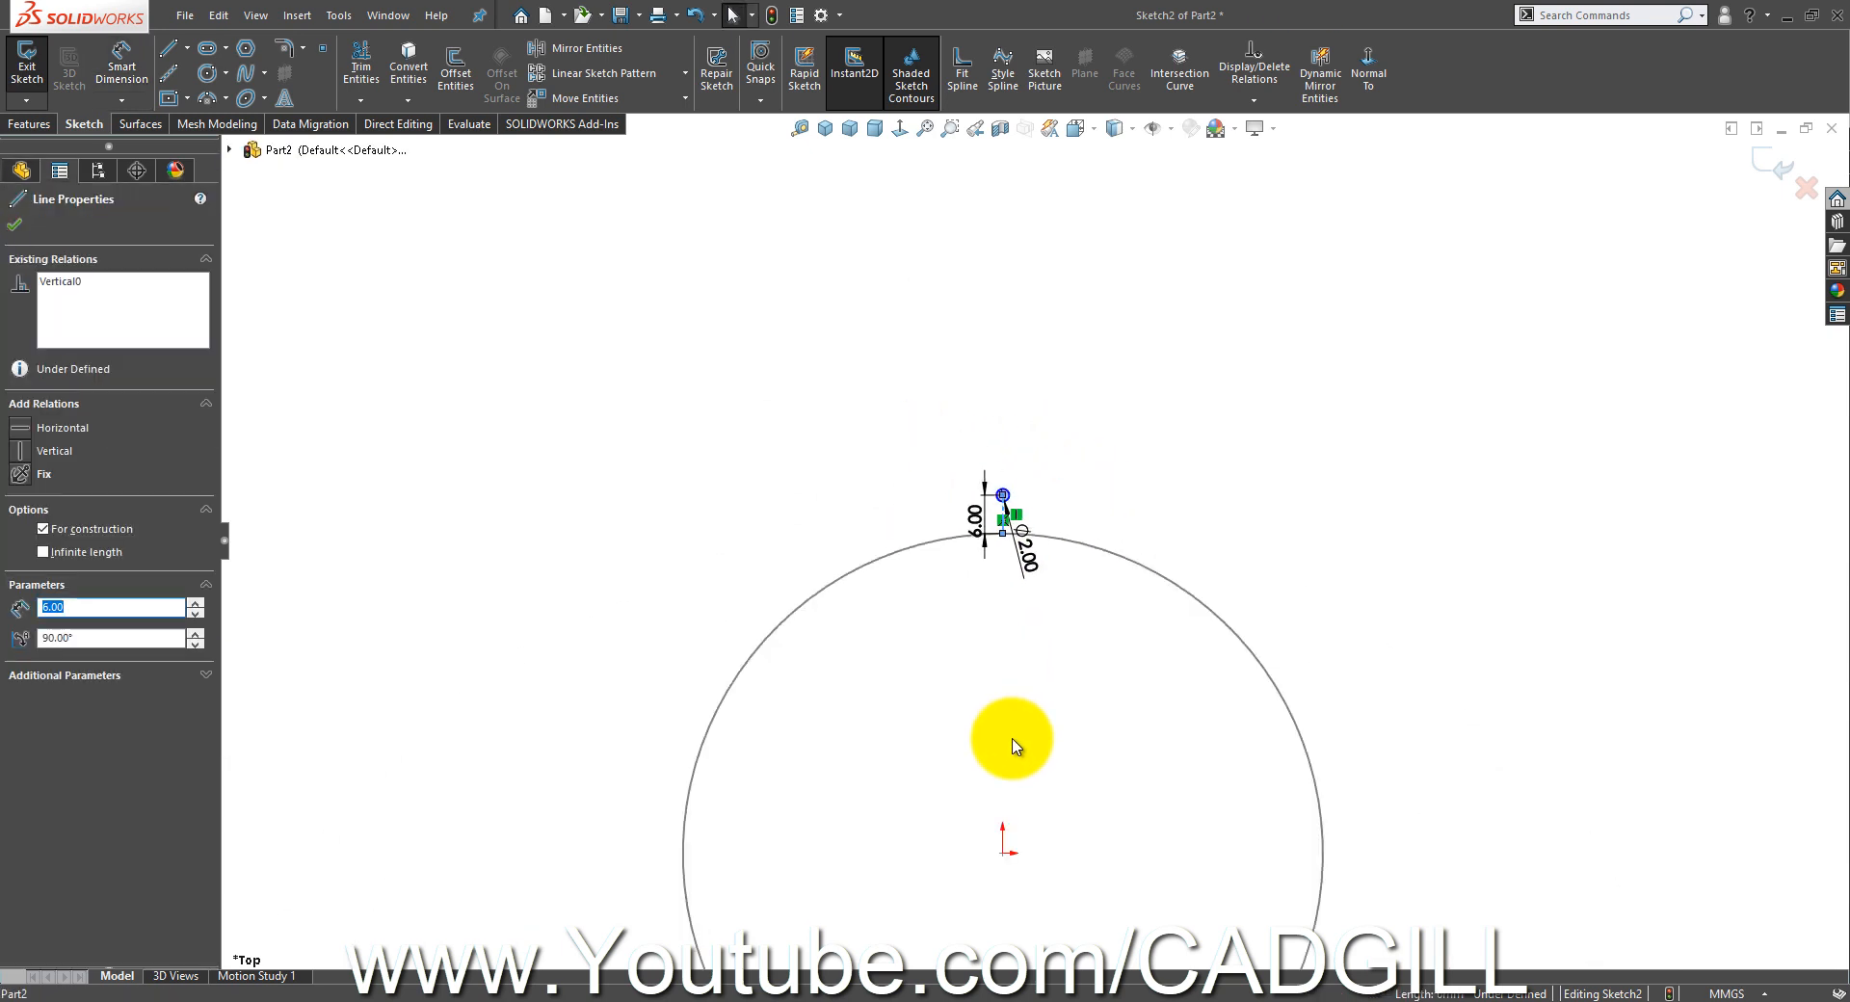
pyautogui.keyDown('ctrl'); pyautogui.click(1012, 808); pyautogui.keyUp('ctrl')
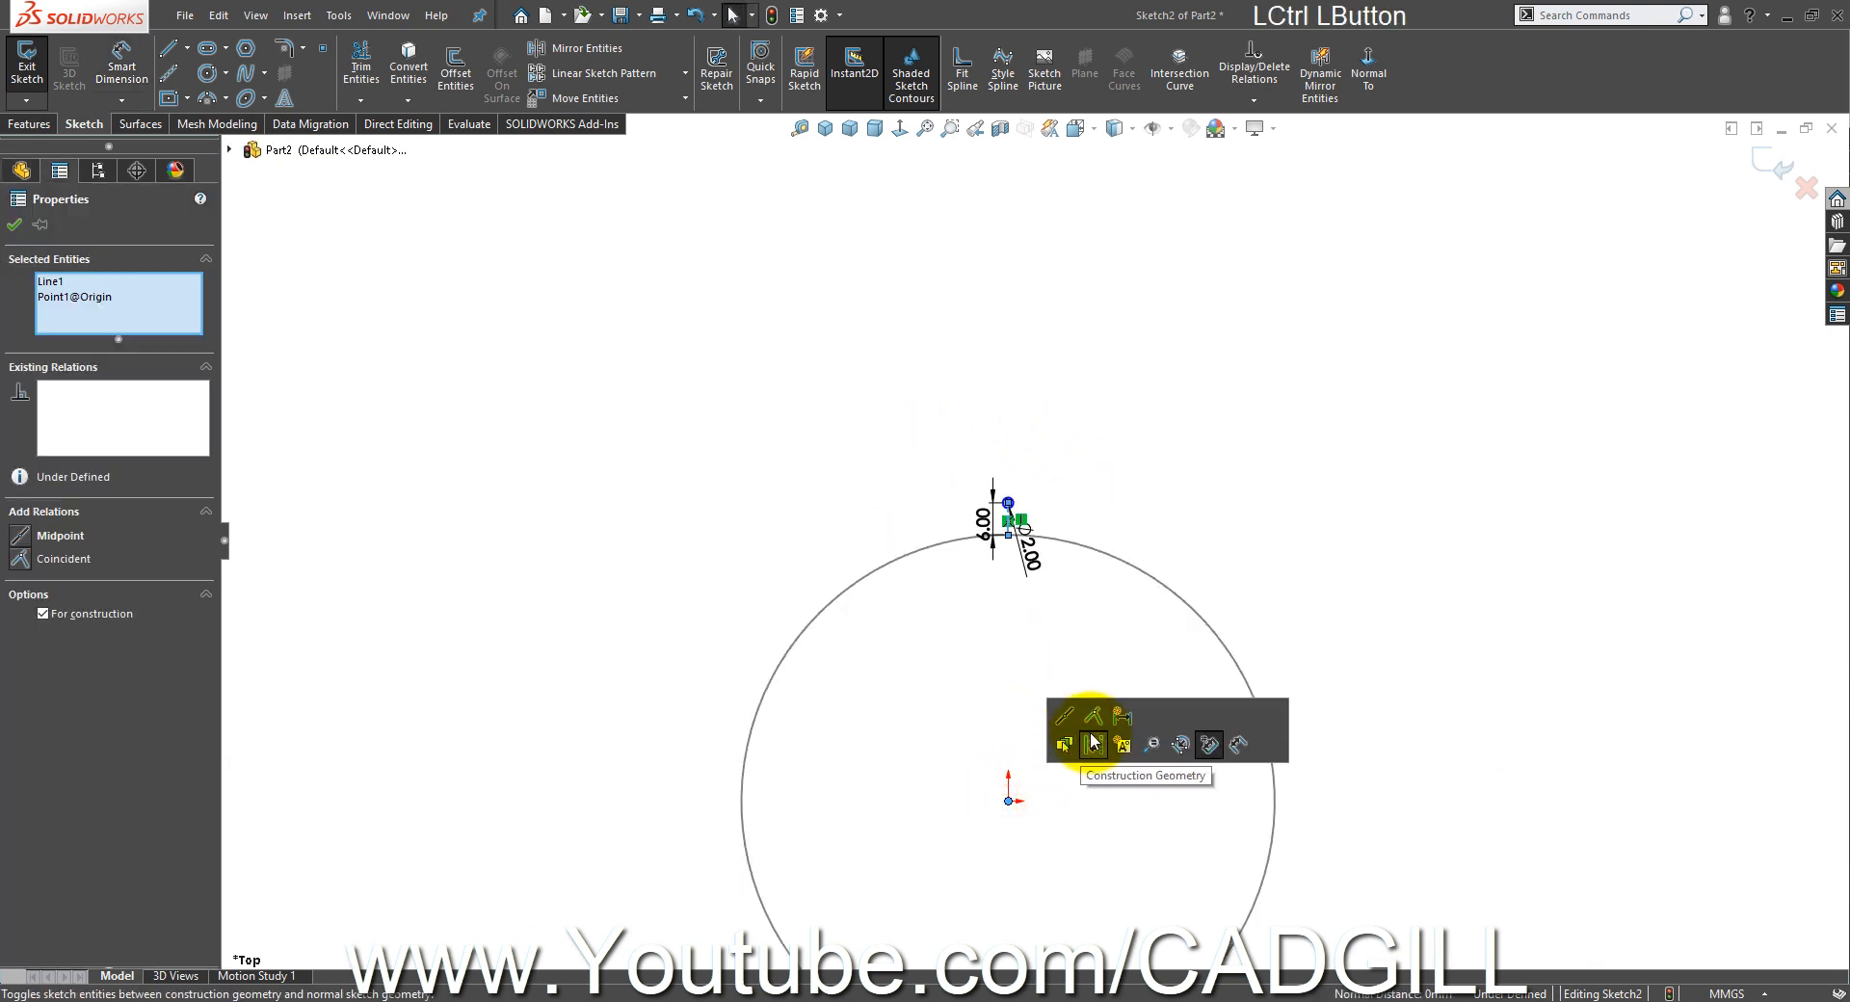
pyautogui.click(1089, 753)
pyautogui.click(1088, 759)
pyautogui.scroll(-3, 1083, 757)
pyautogui.scroll(-4, 957, 215)
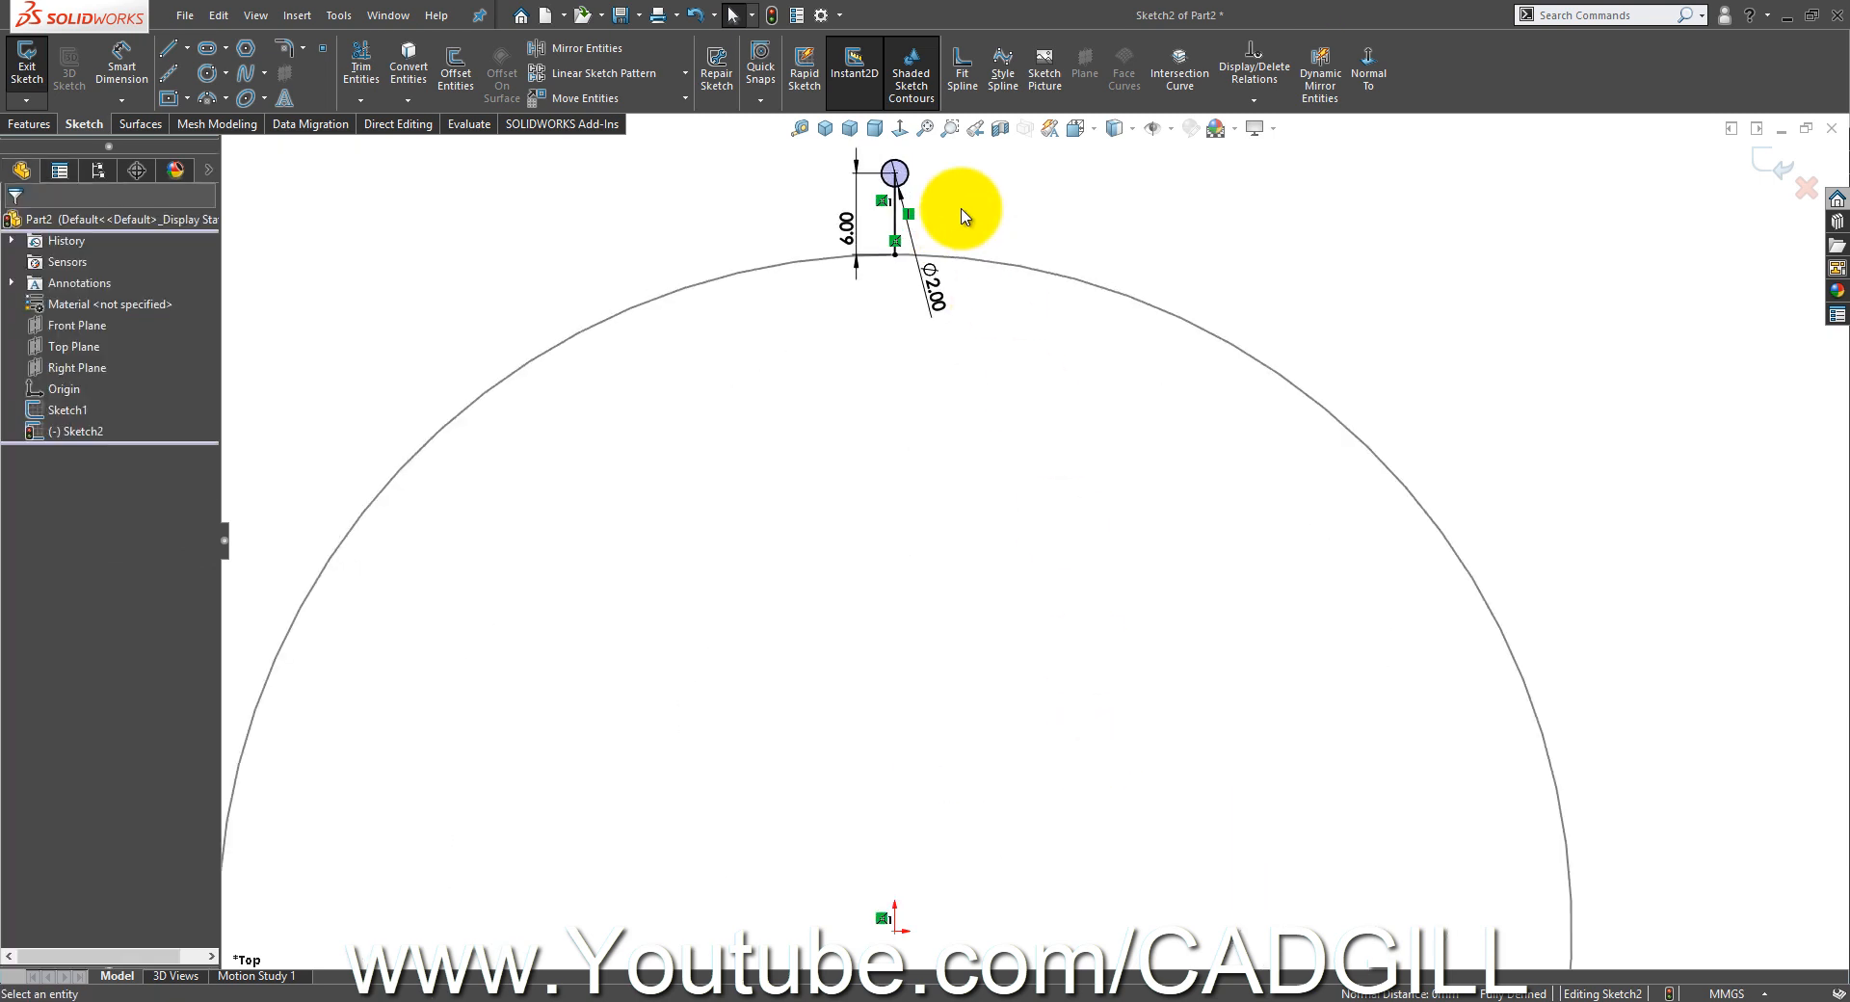
# - Convert the 6 mm vertical line to construction geometry and finish the sketch
pyautogui.click(897, 361)
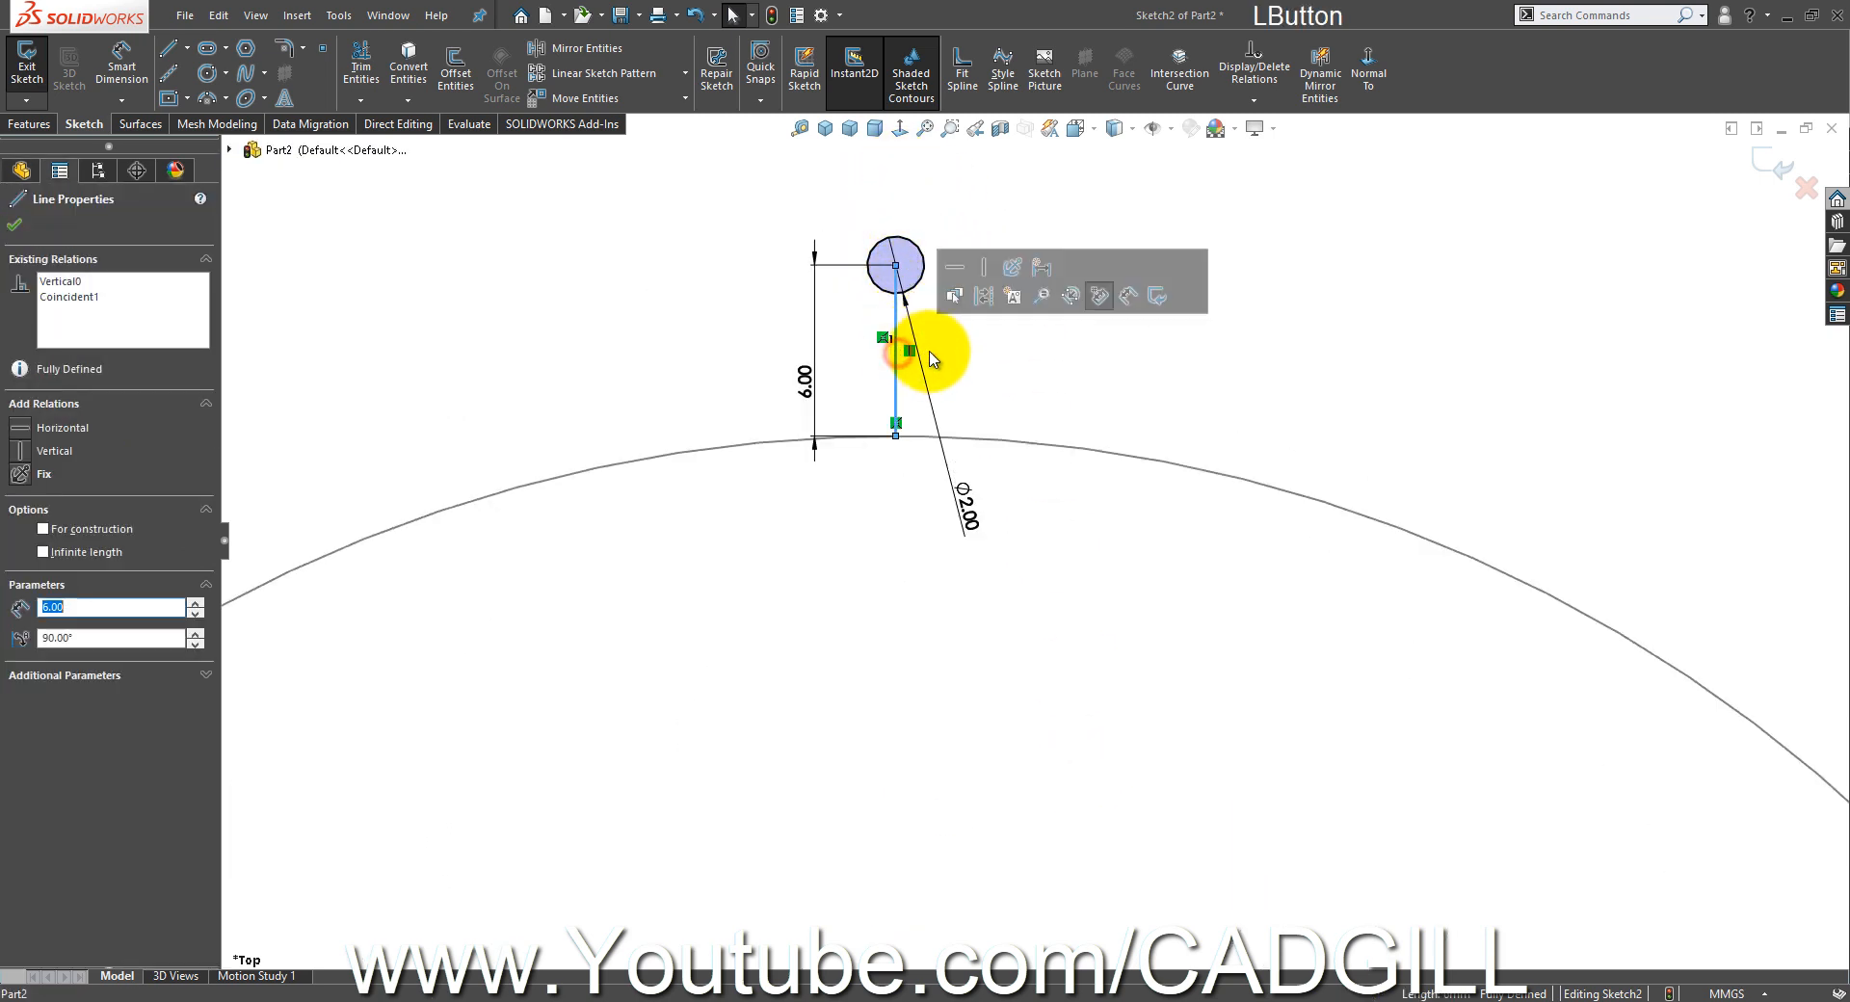
pyautogui.click(984, 299)
pyautogui.scroll(5, 1060, 376)
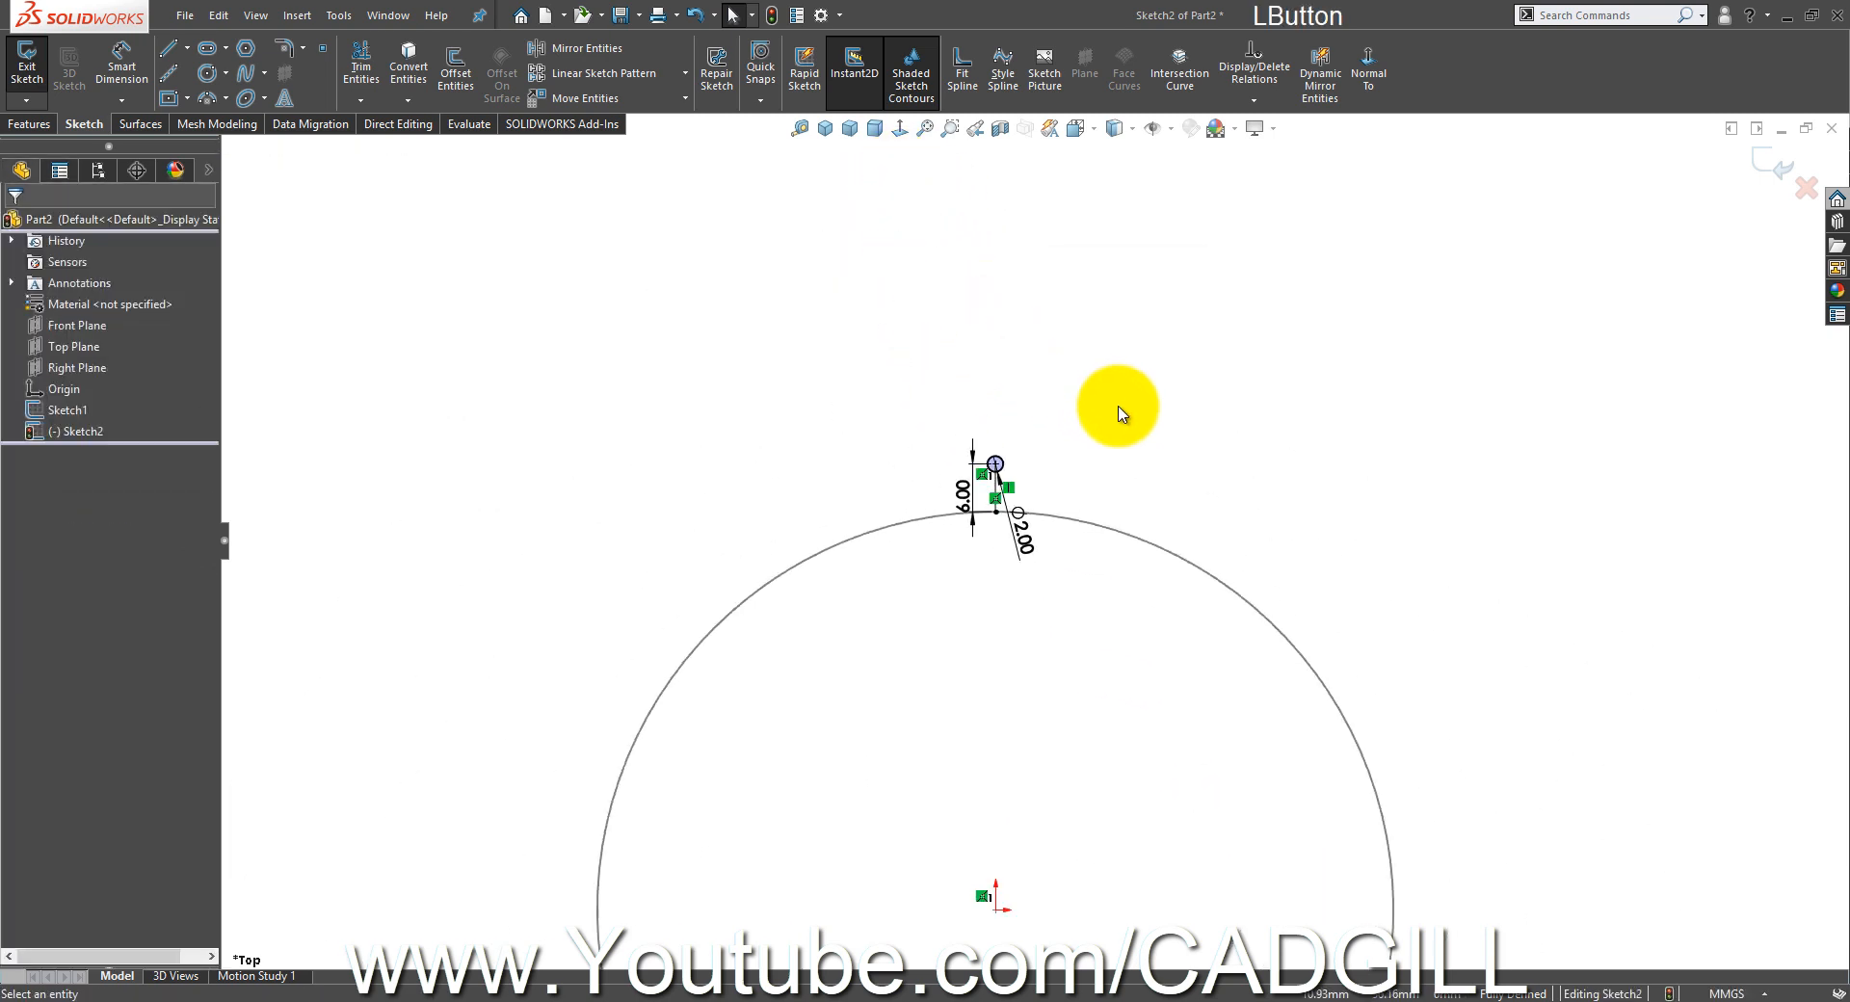
pyautogui.click(1776, 165)
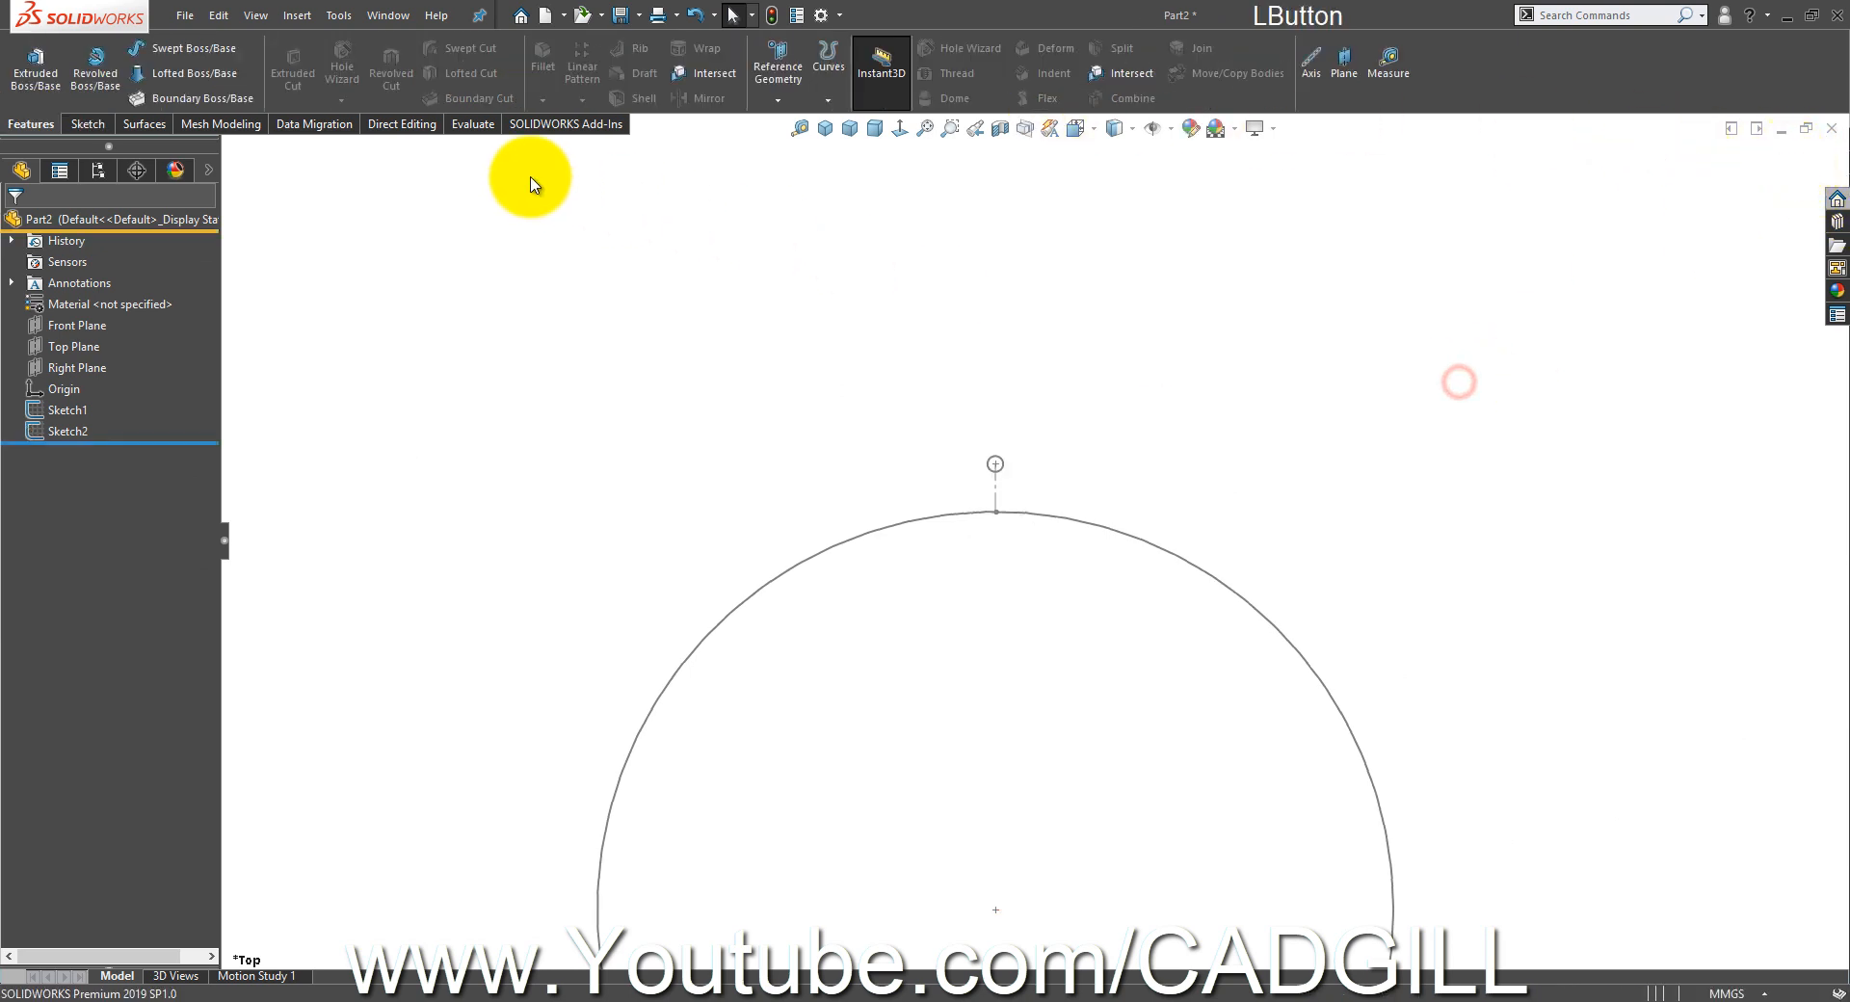
# - Try to set up a boss sweep with the small circle's sketch as profile and the 100 mm circle as path
pyautogui.click(222, 48)
pyautogui.scroll(-5, 1060, 486)
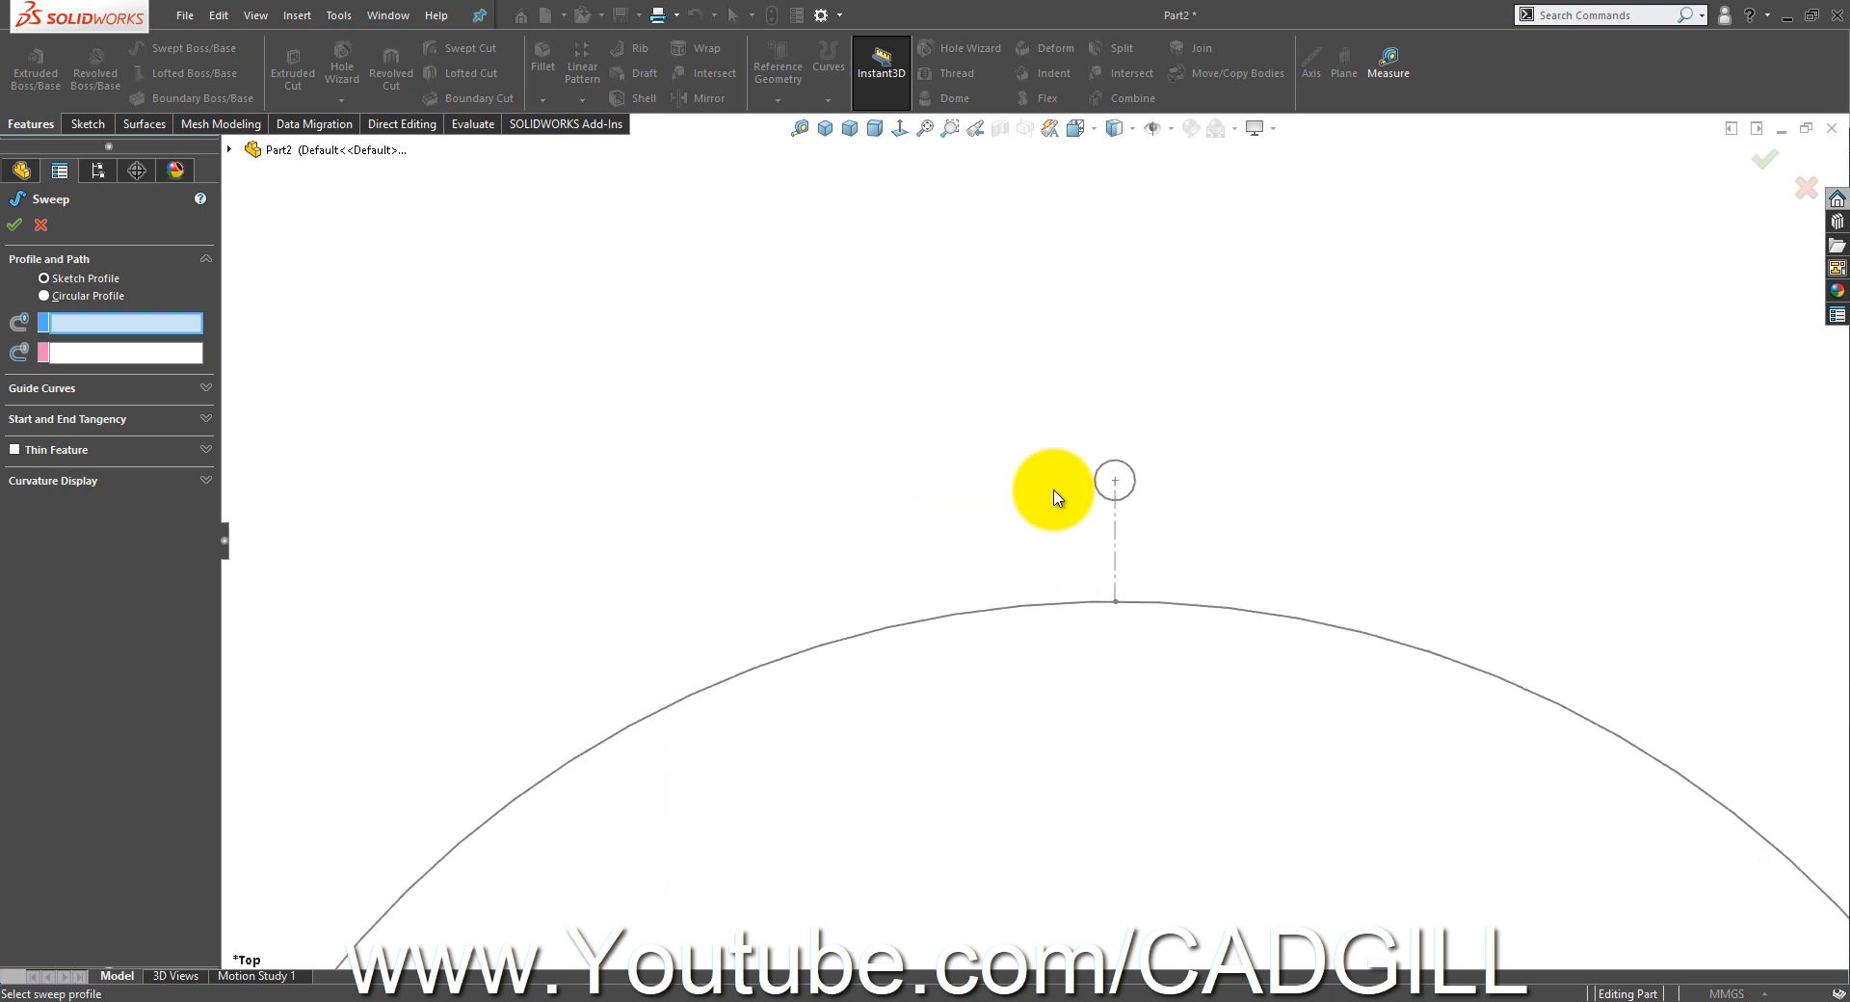
pyautogui.click(1124, 464)
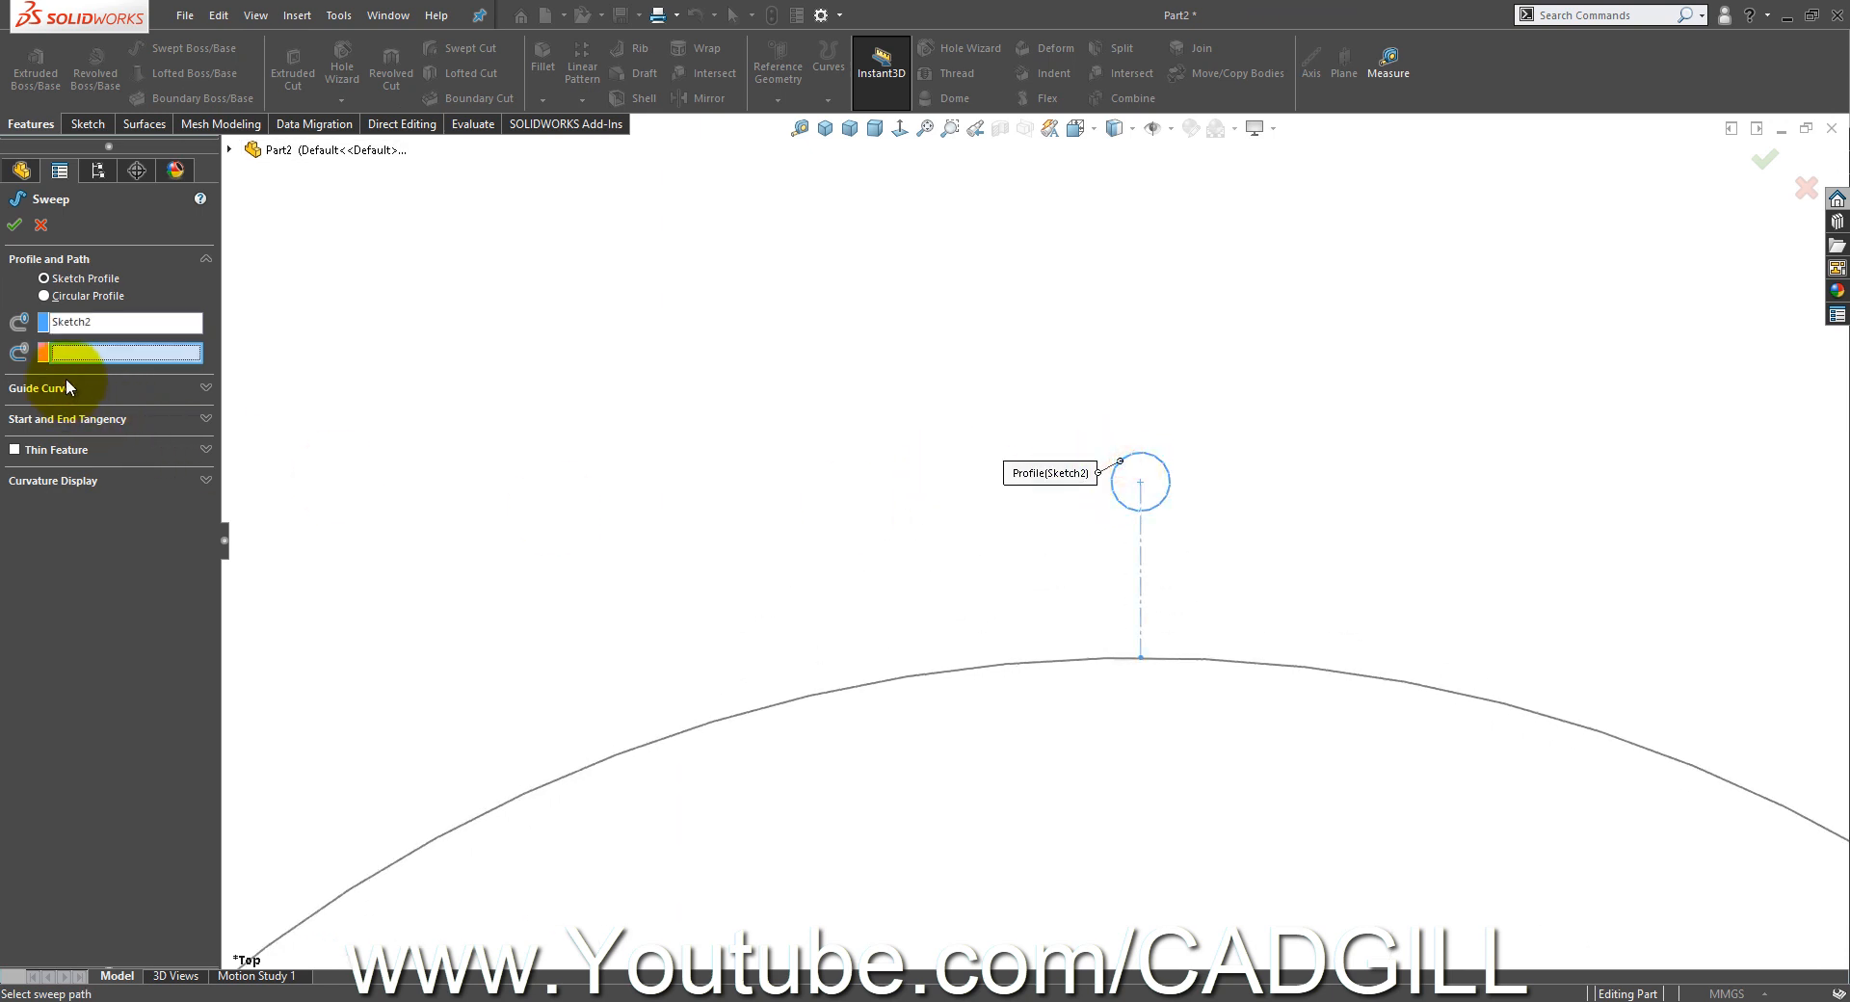
pyautogui.click(906, 679)
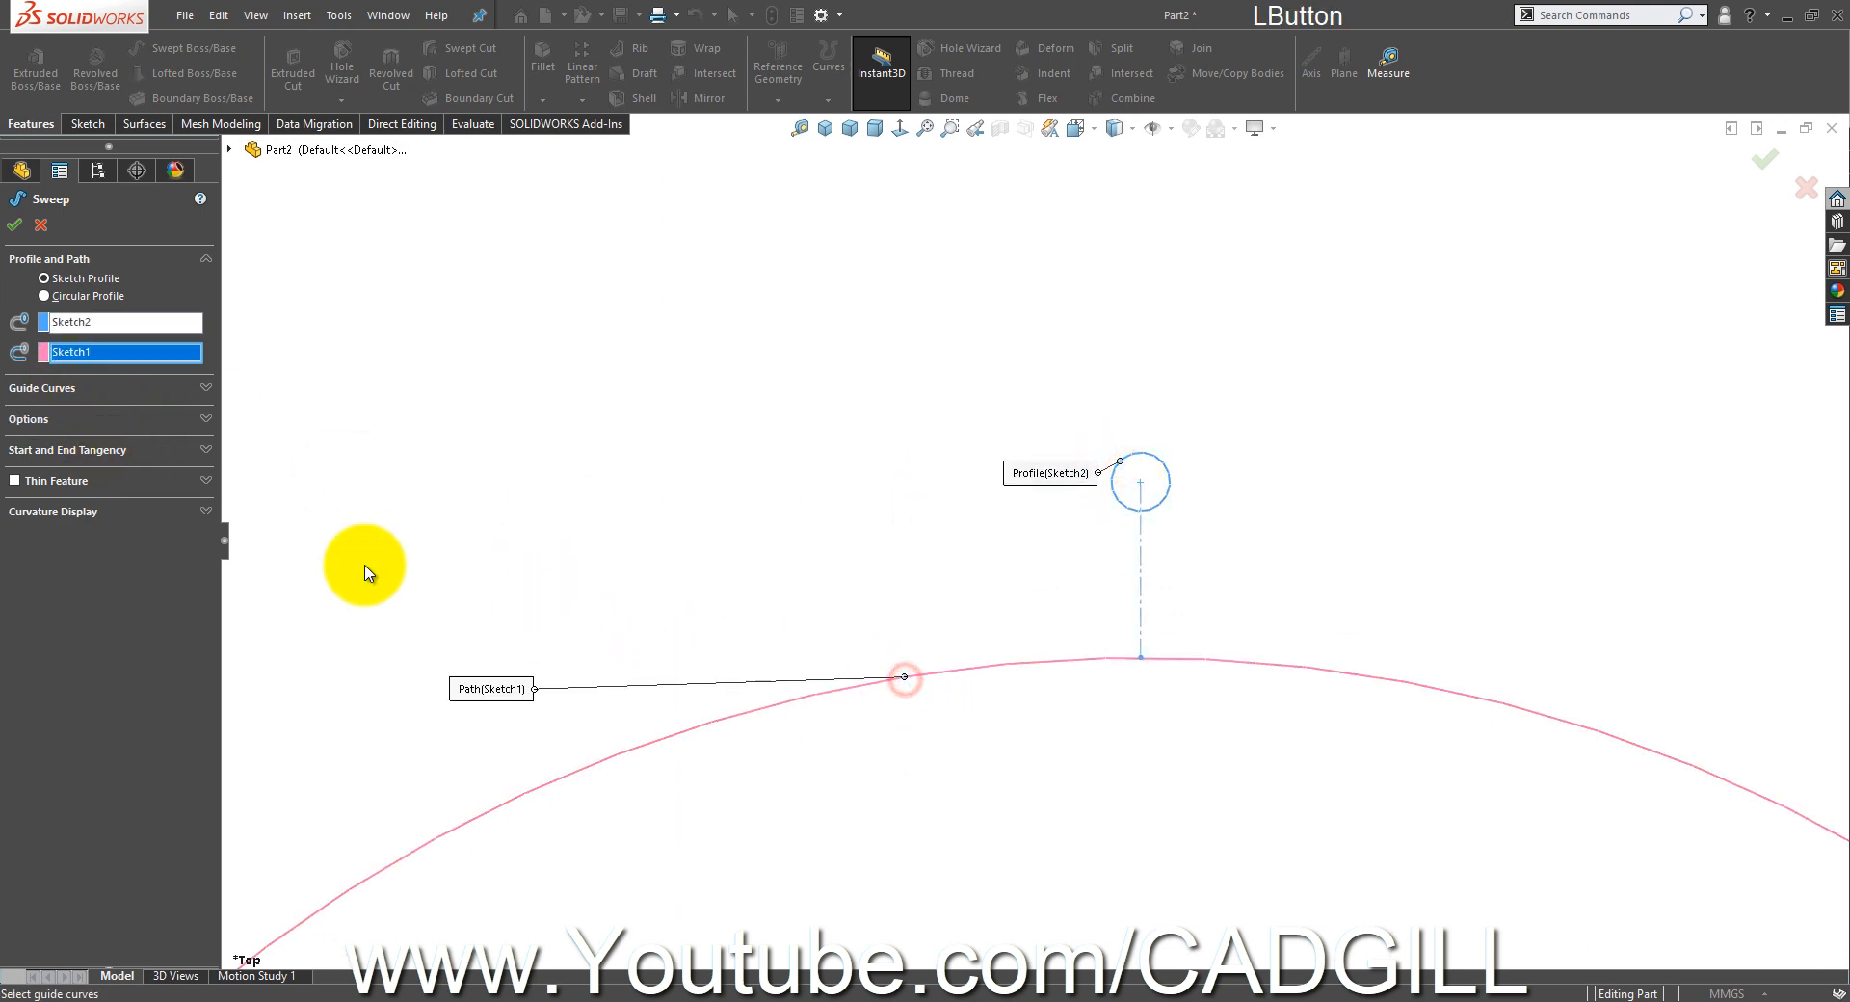
# - Set the sweep's profile twist to Specify Twist Value, controlled by revolutions, with 20 revolutions
pyautogui.click(65, 419)
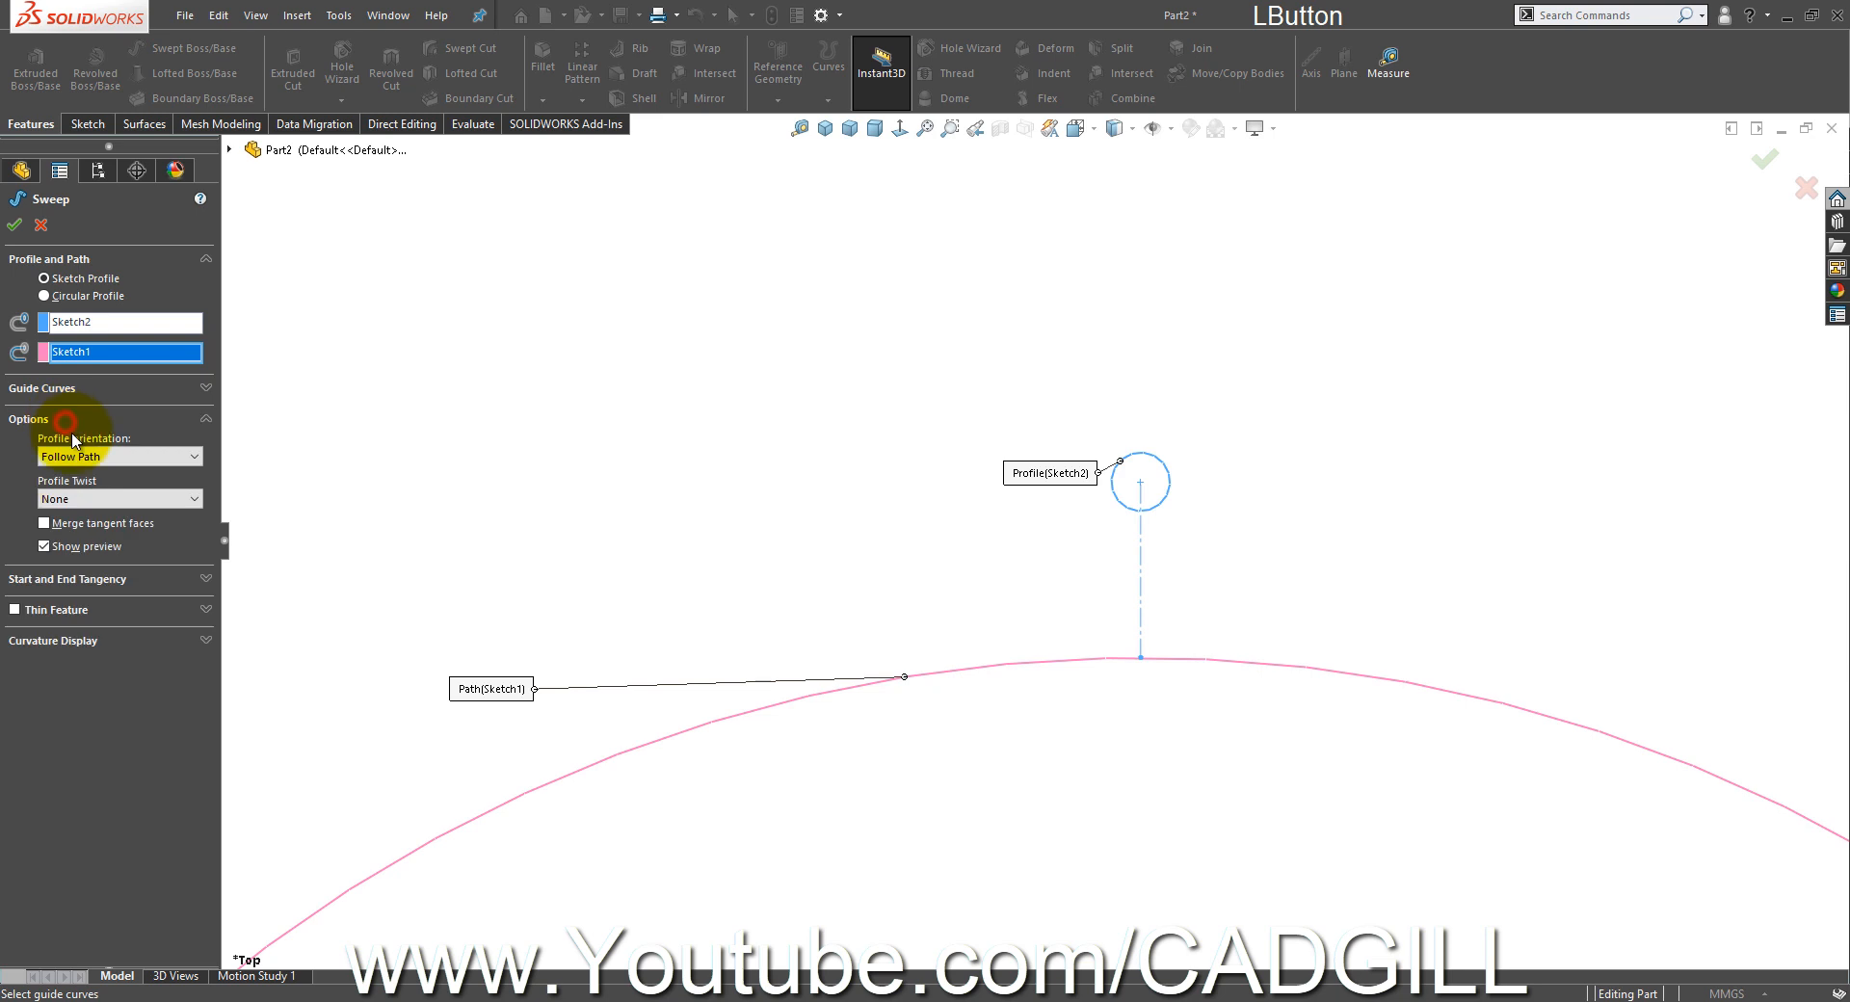
pyautogui.click(93, 499)
pyautogui.click(100, 522)
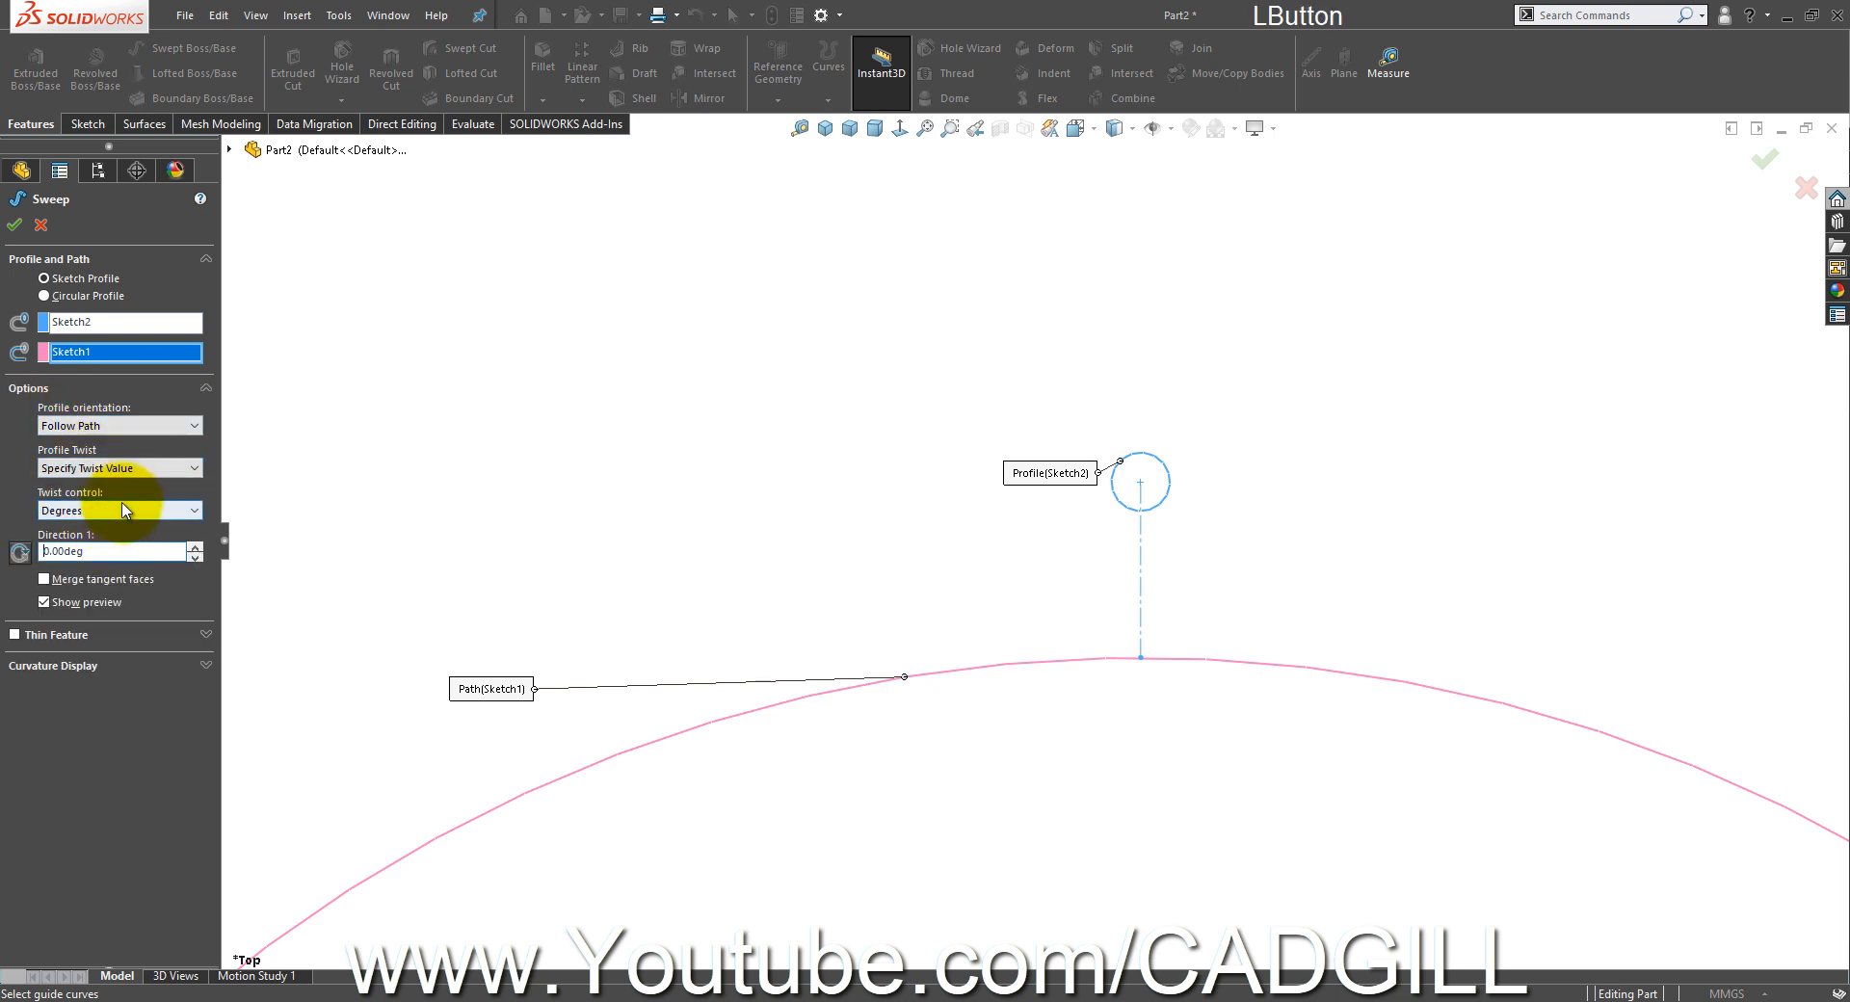
pyautogui.click(111, 513)
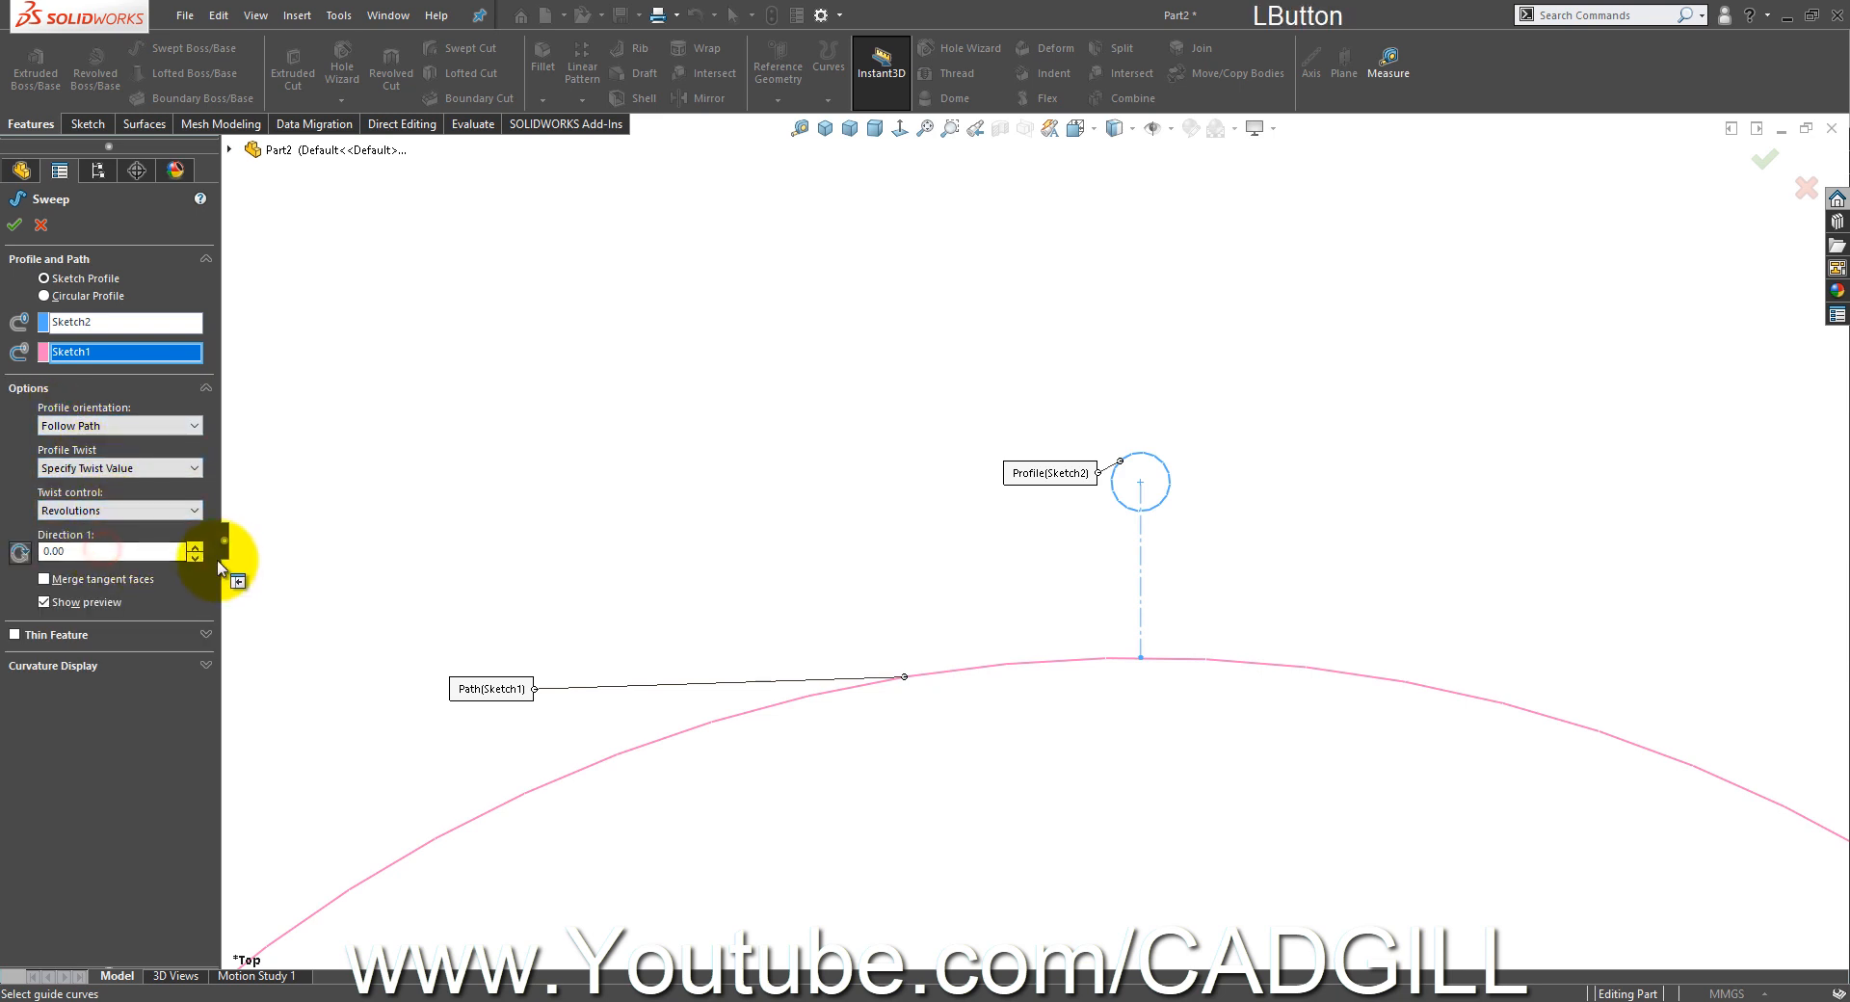
pyautogui.moveTo(161, 547); pyautogui.dragTo(17, 479)
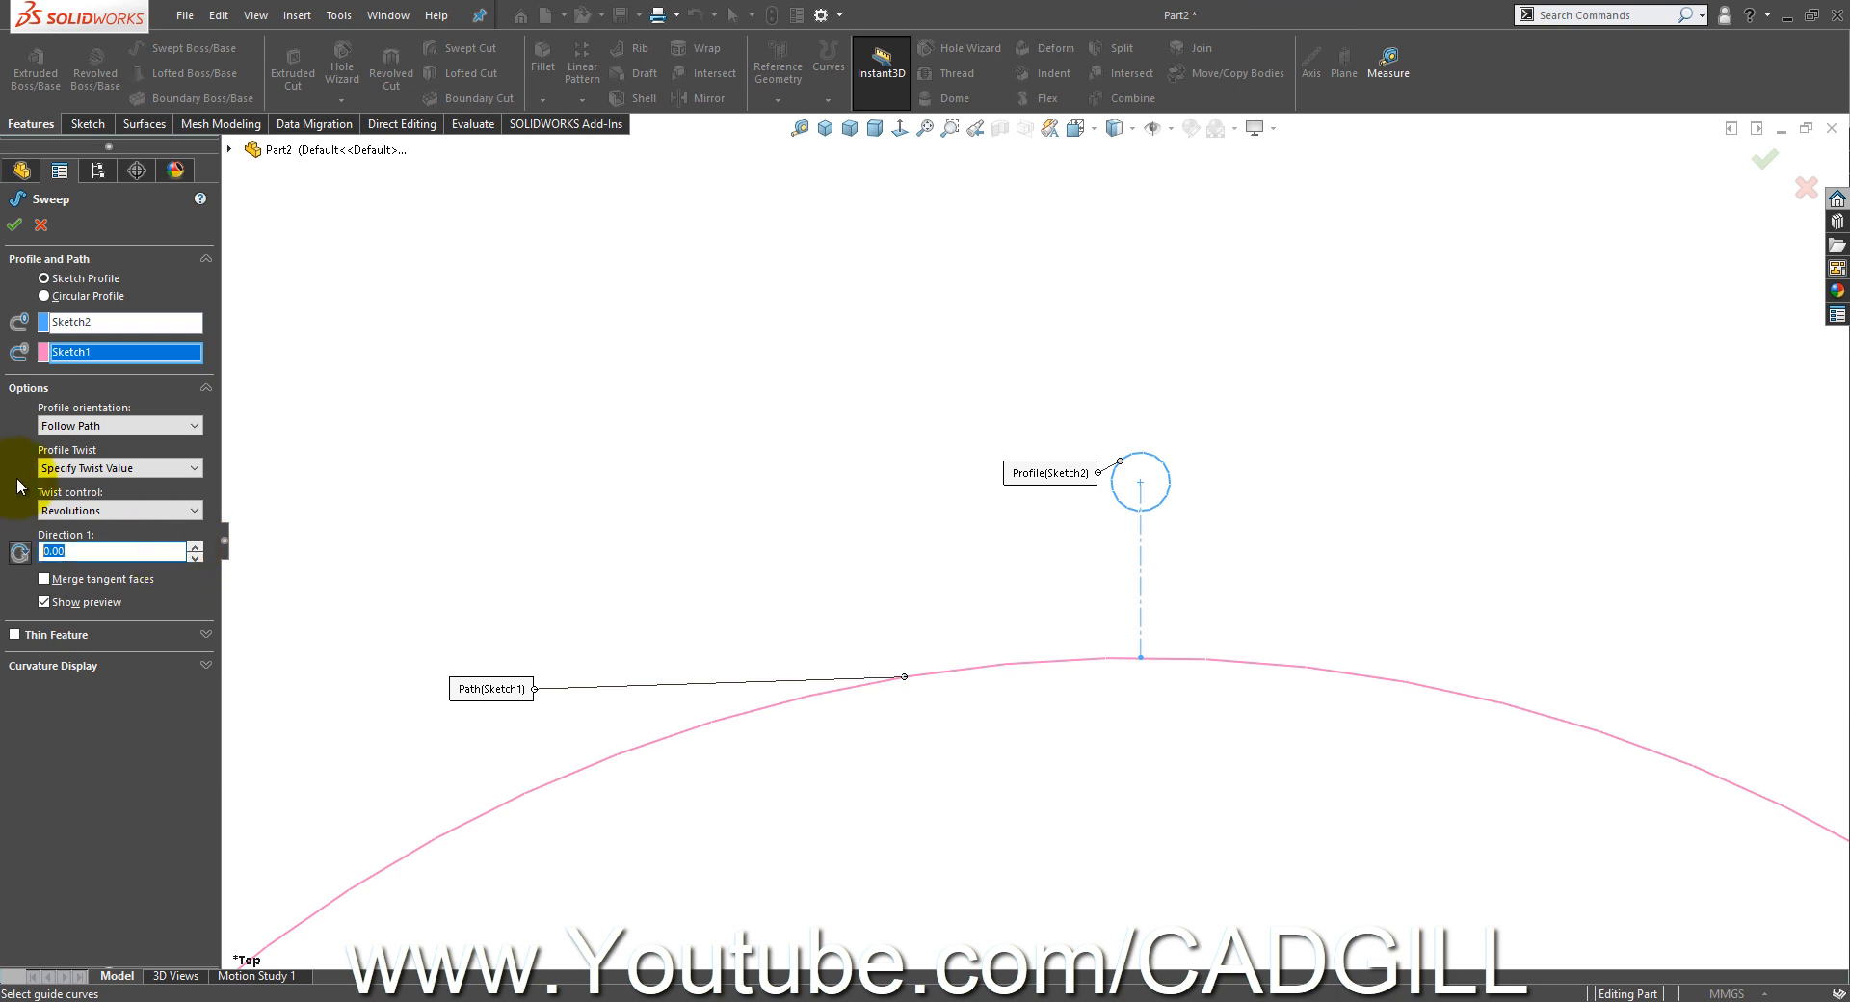
pyautogui.write('20')
pyautogui.press('Tab')
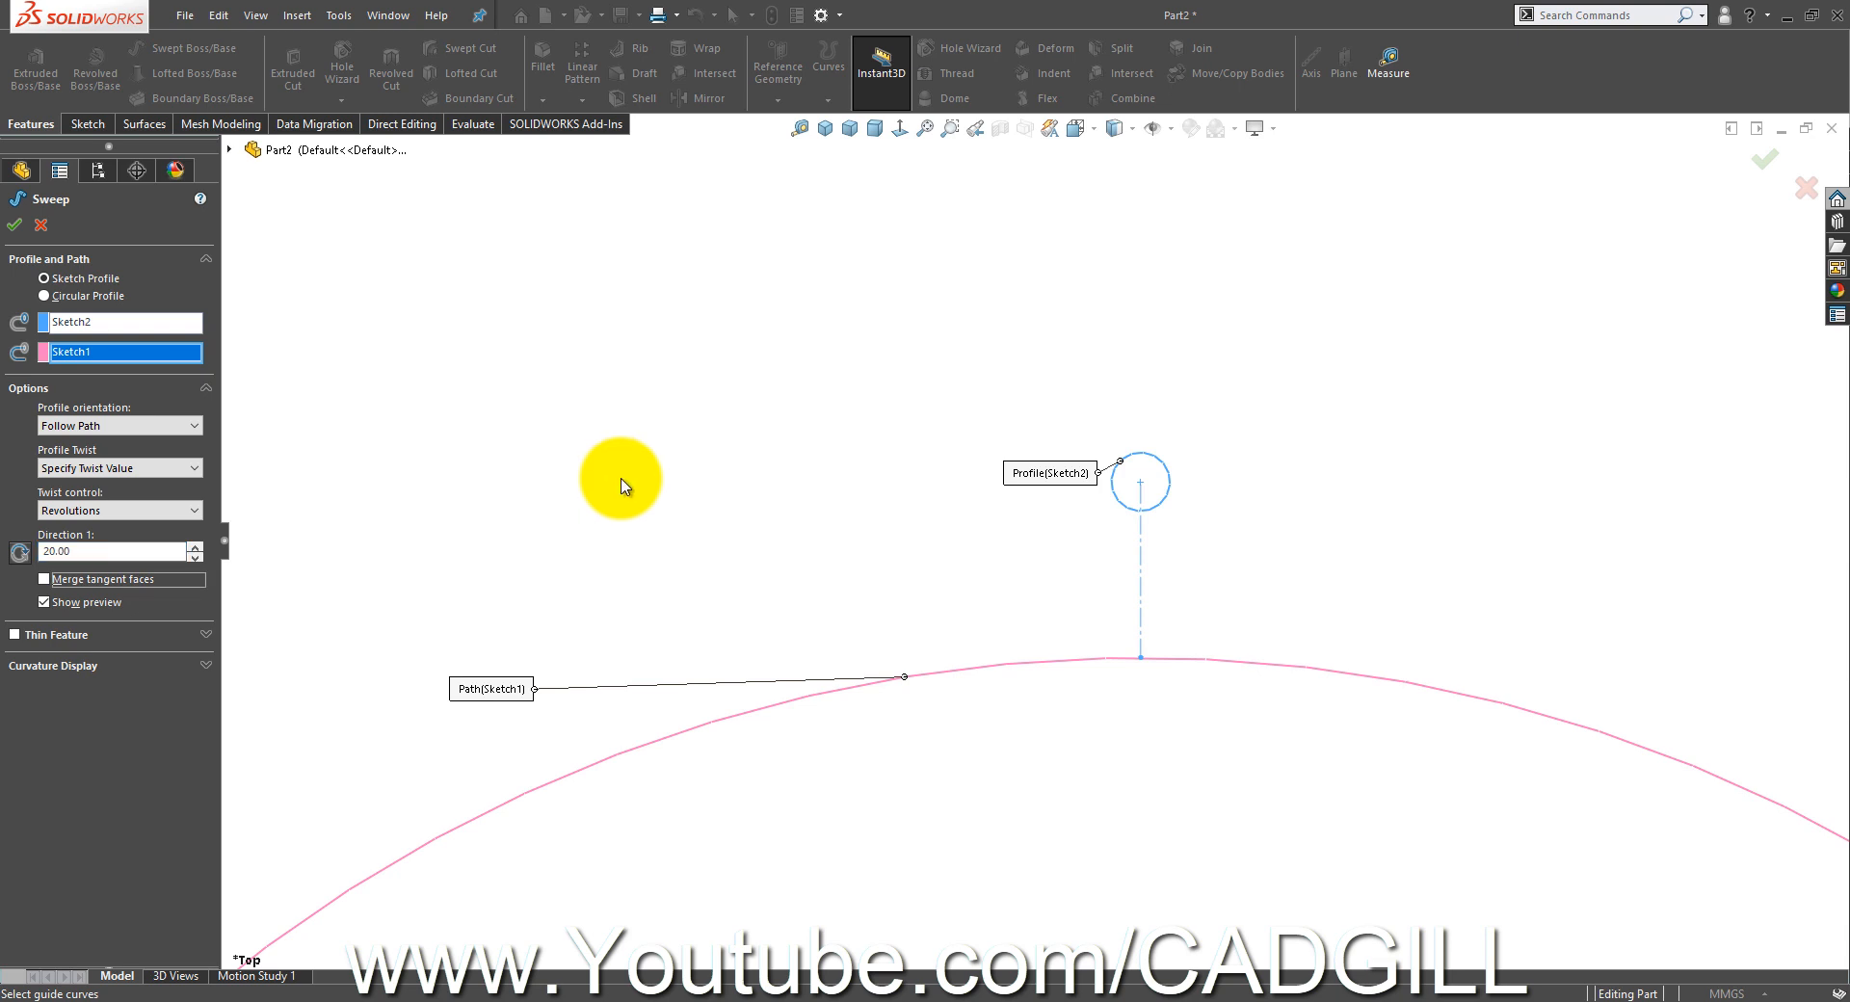
# - Try the sweep with 19 twist revolutions and cancel the command
pyautogui.click(624, 482)
pyautogui.scroll(15, 626, 484)
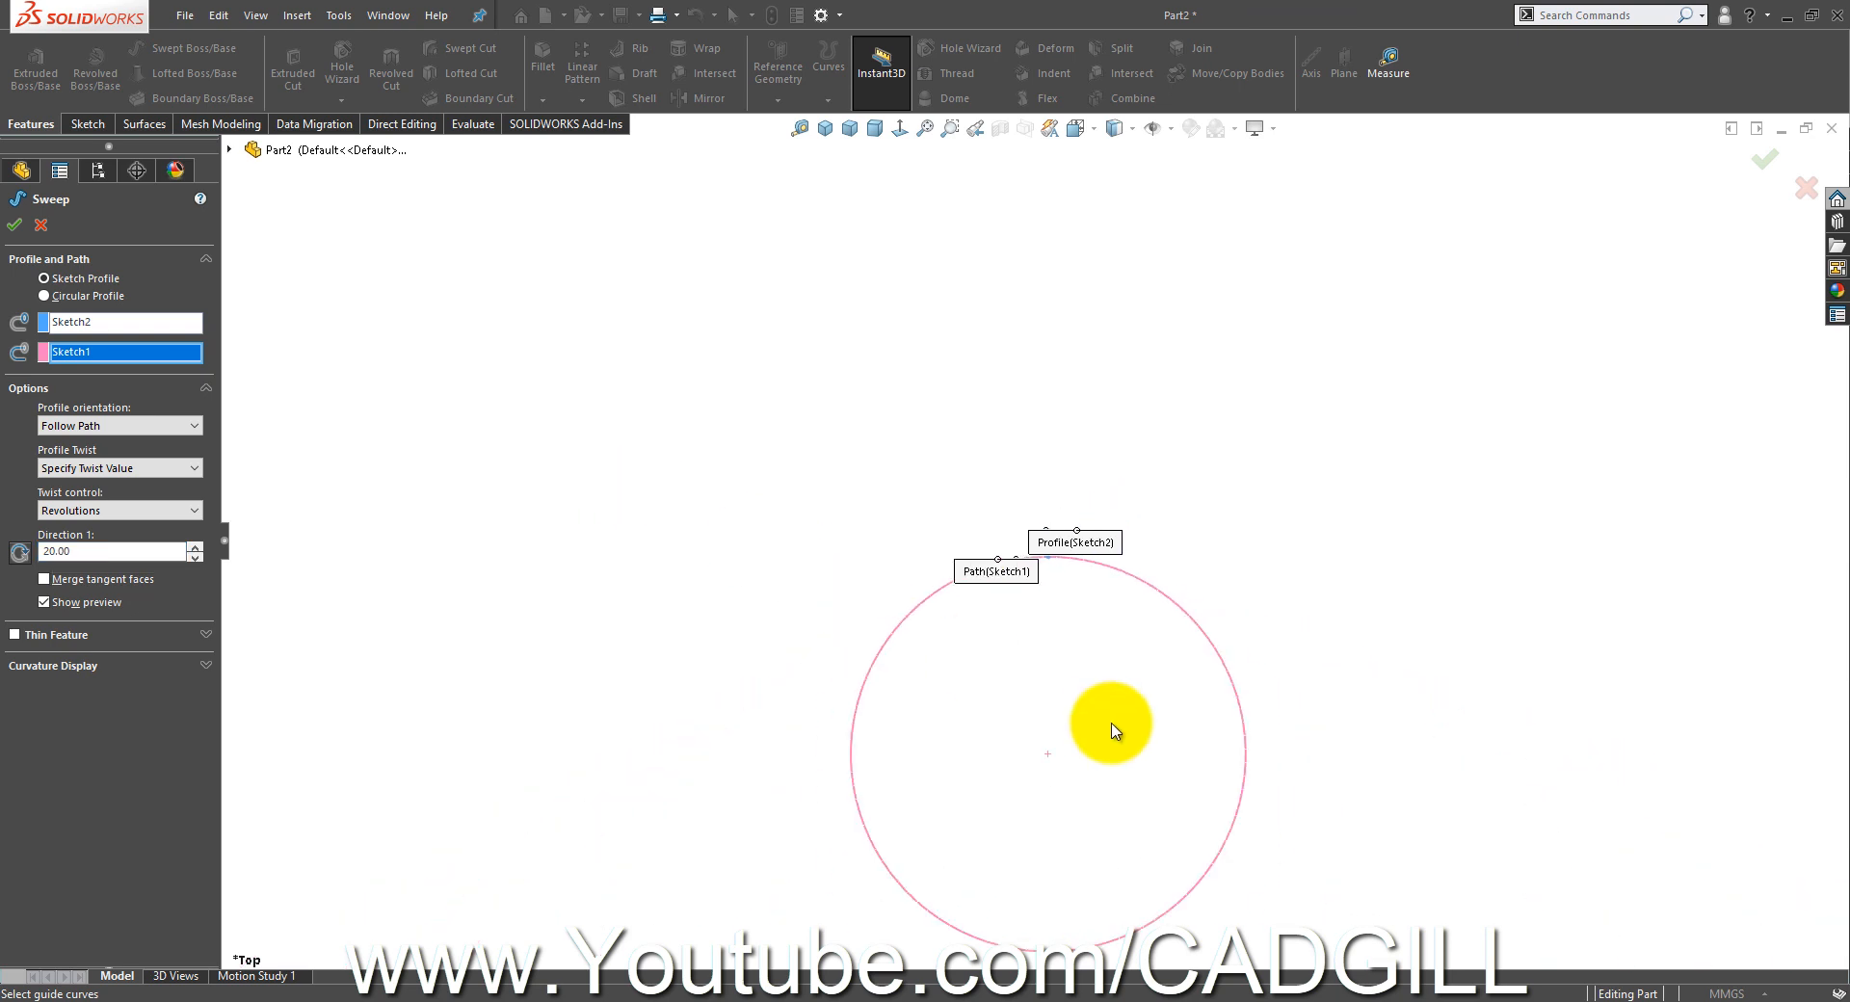
pyautogui.moveTo(1129, 674); pyautogui.dragTo(1145, 631, button='middle')
pyautogui.scroll(-10, 958, 524)
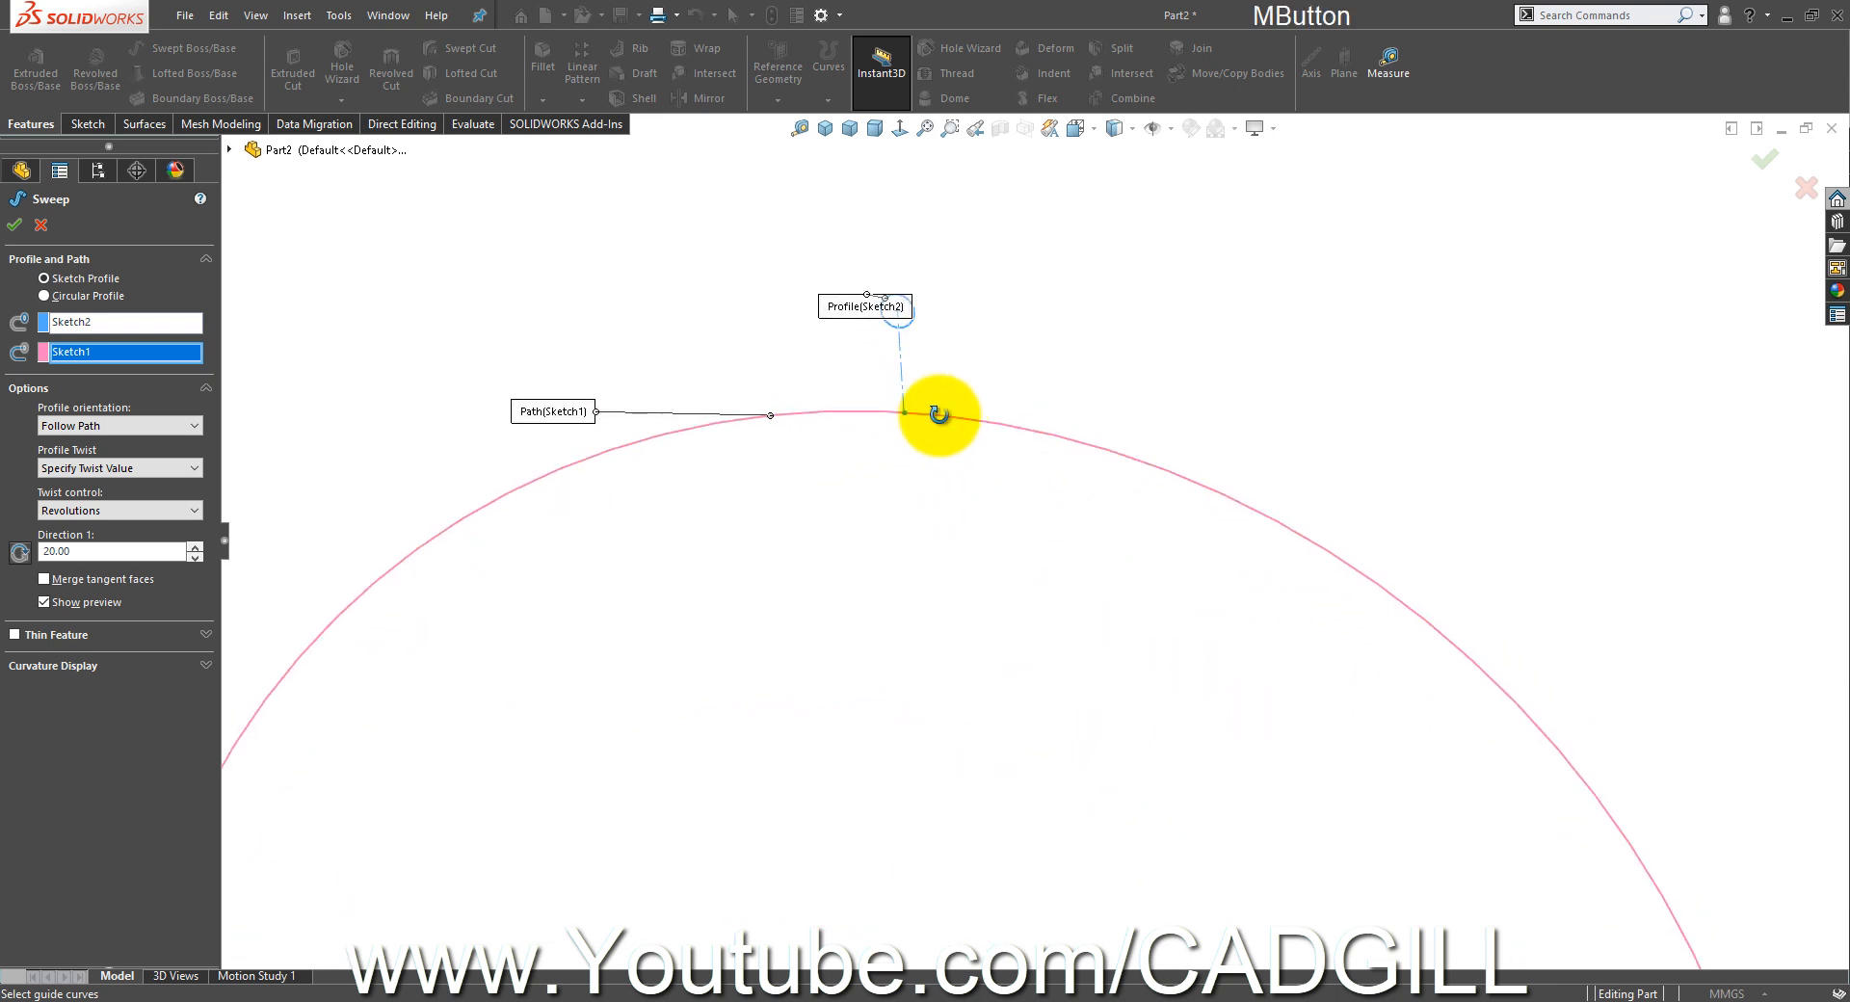
pyautogui.scroll(-4, 900, 430)
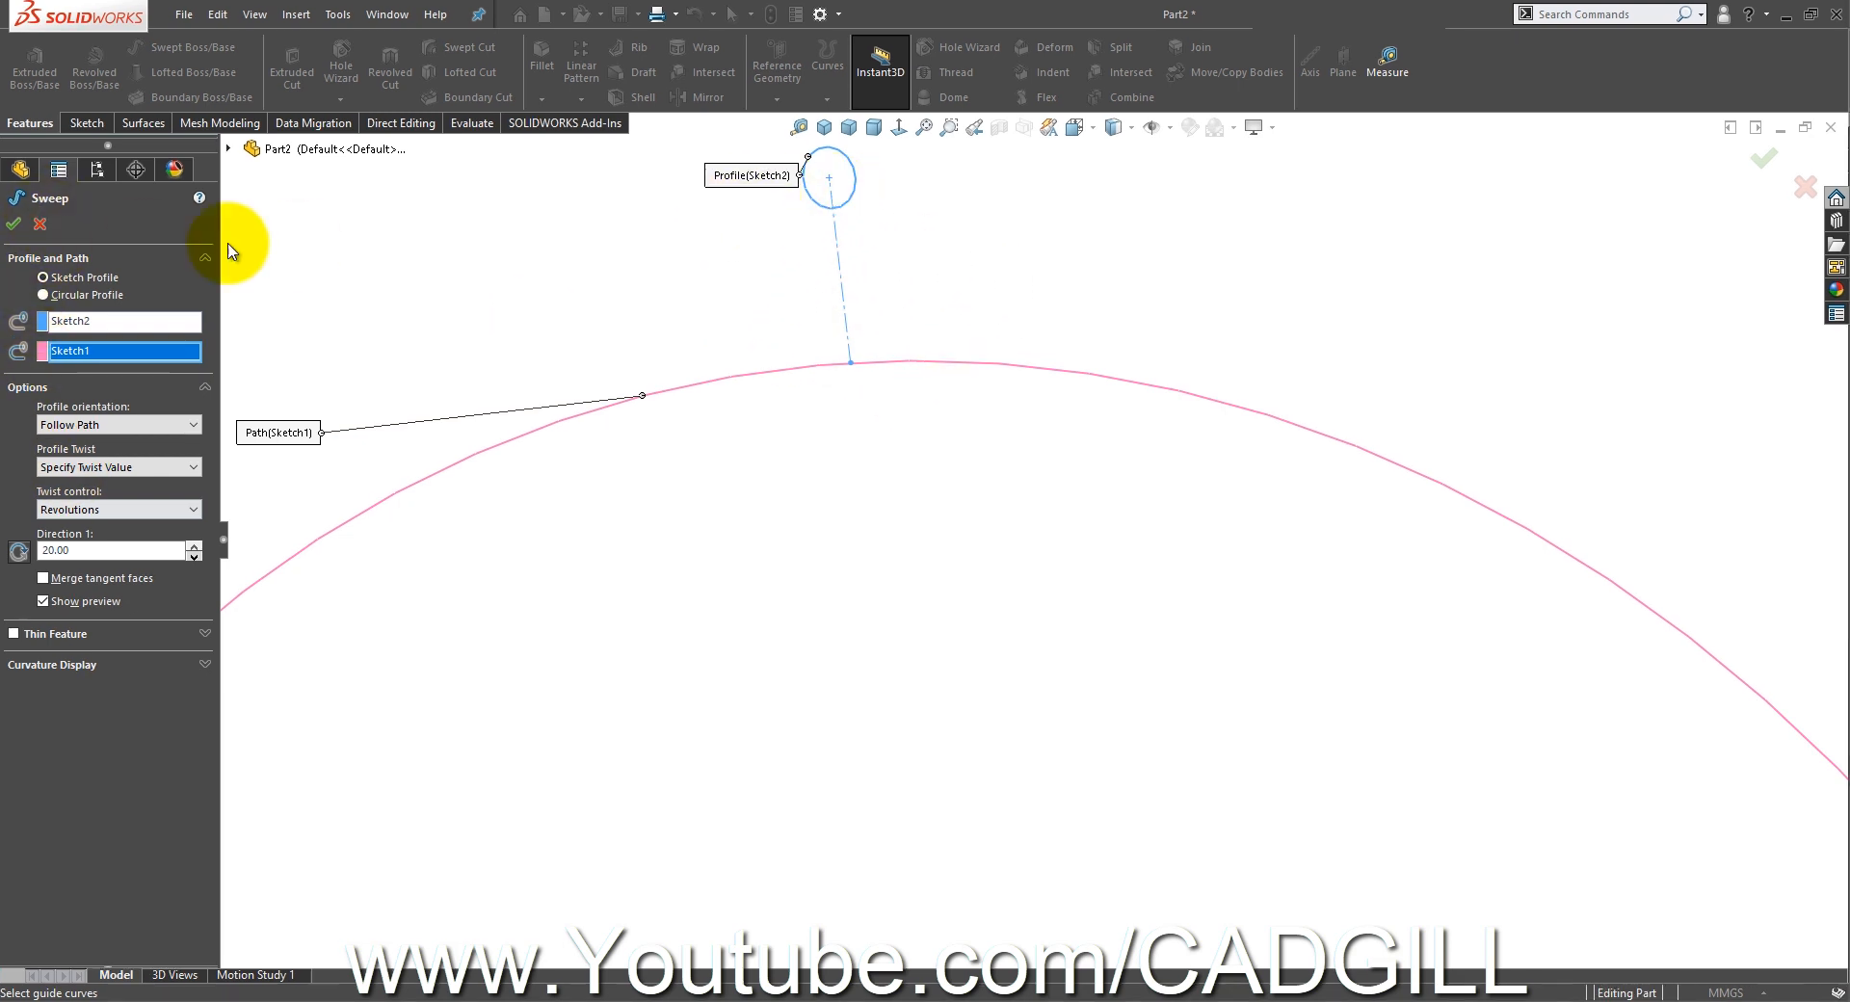
pyautogui.click(27, 224)
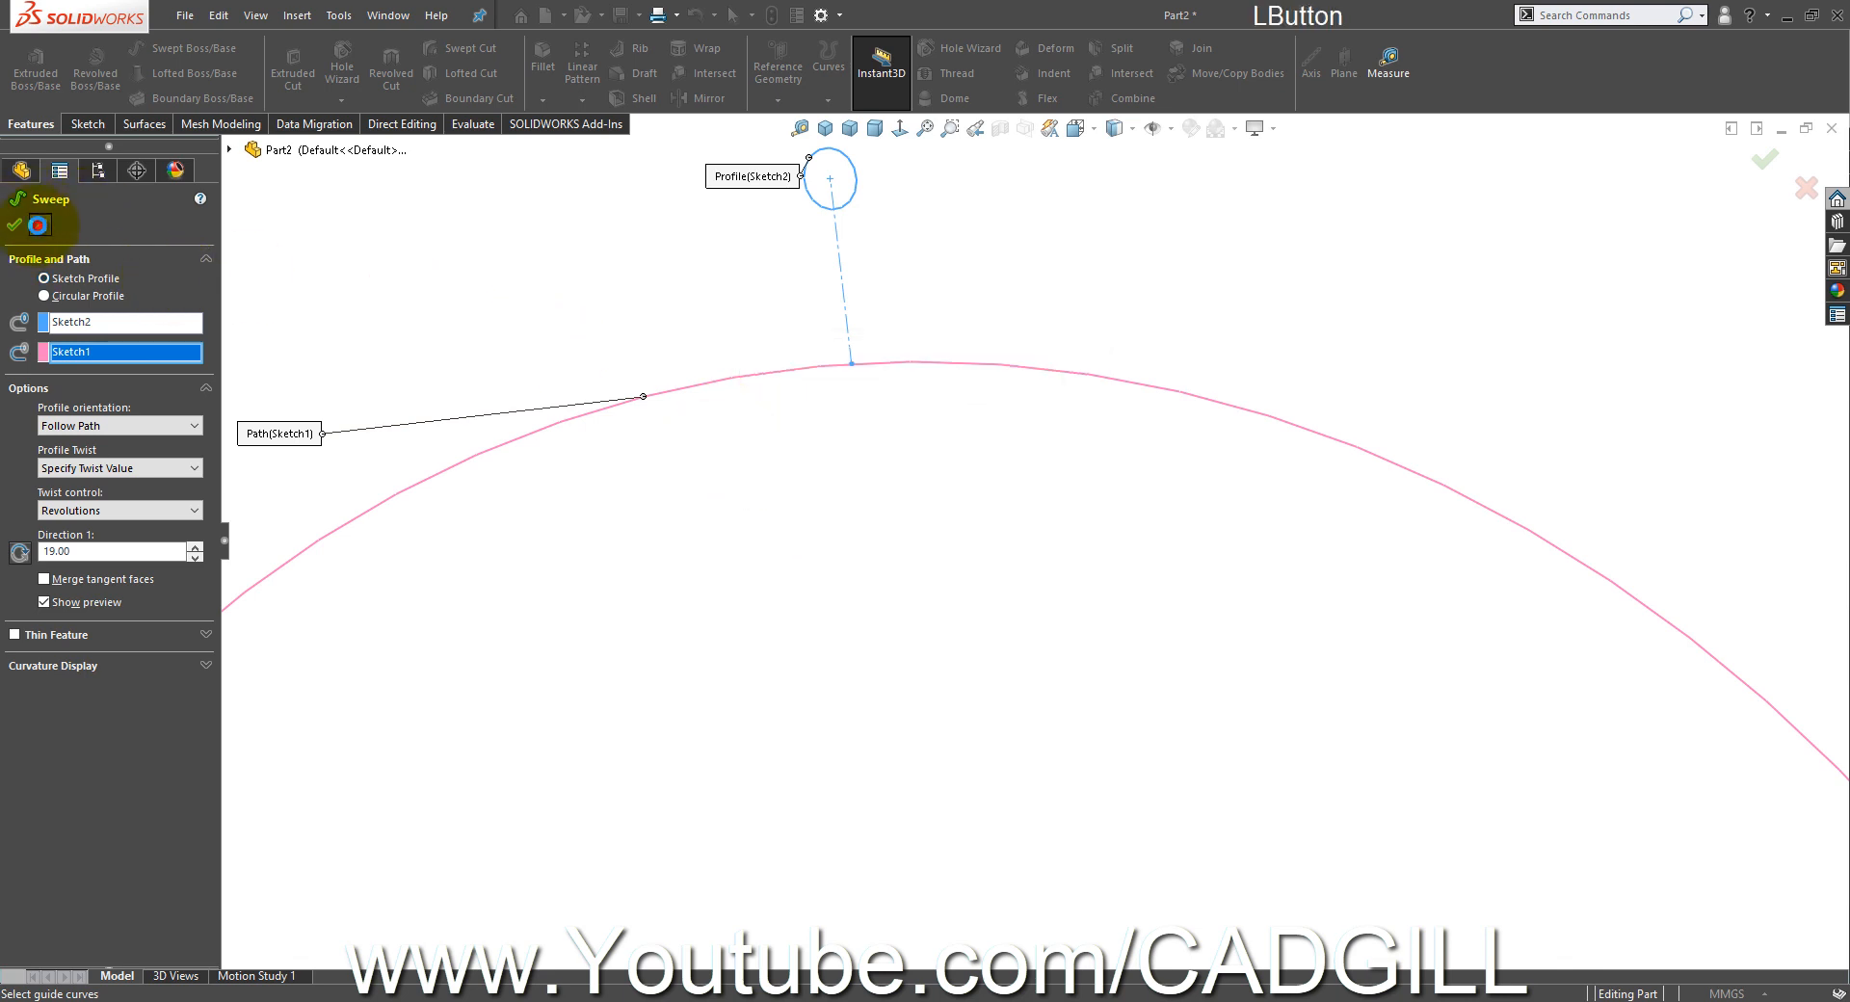
pyautogui.click(36, 224)
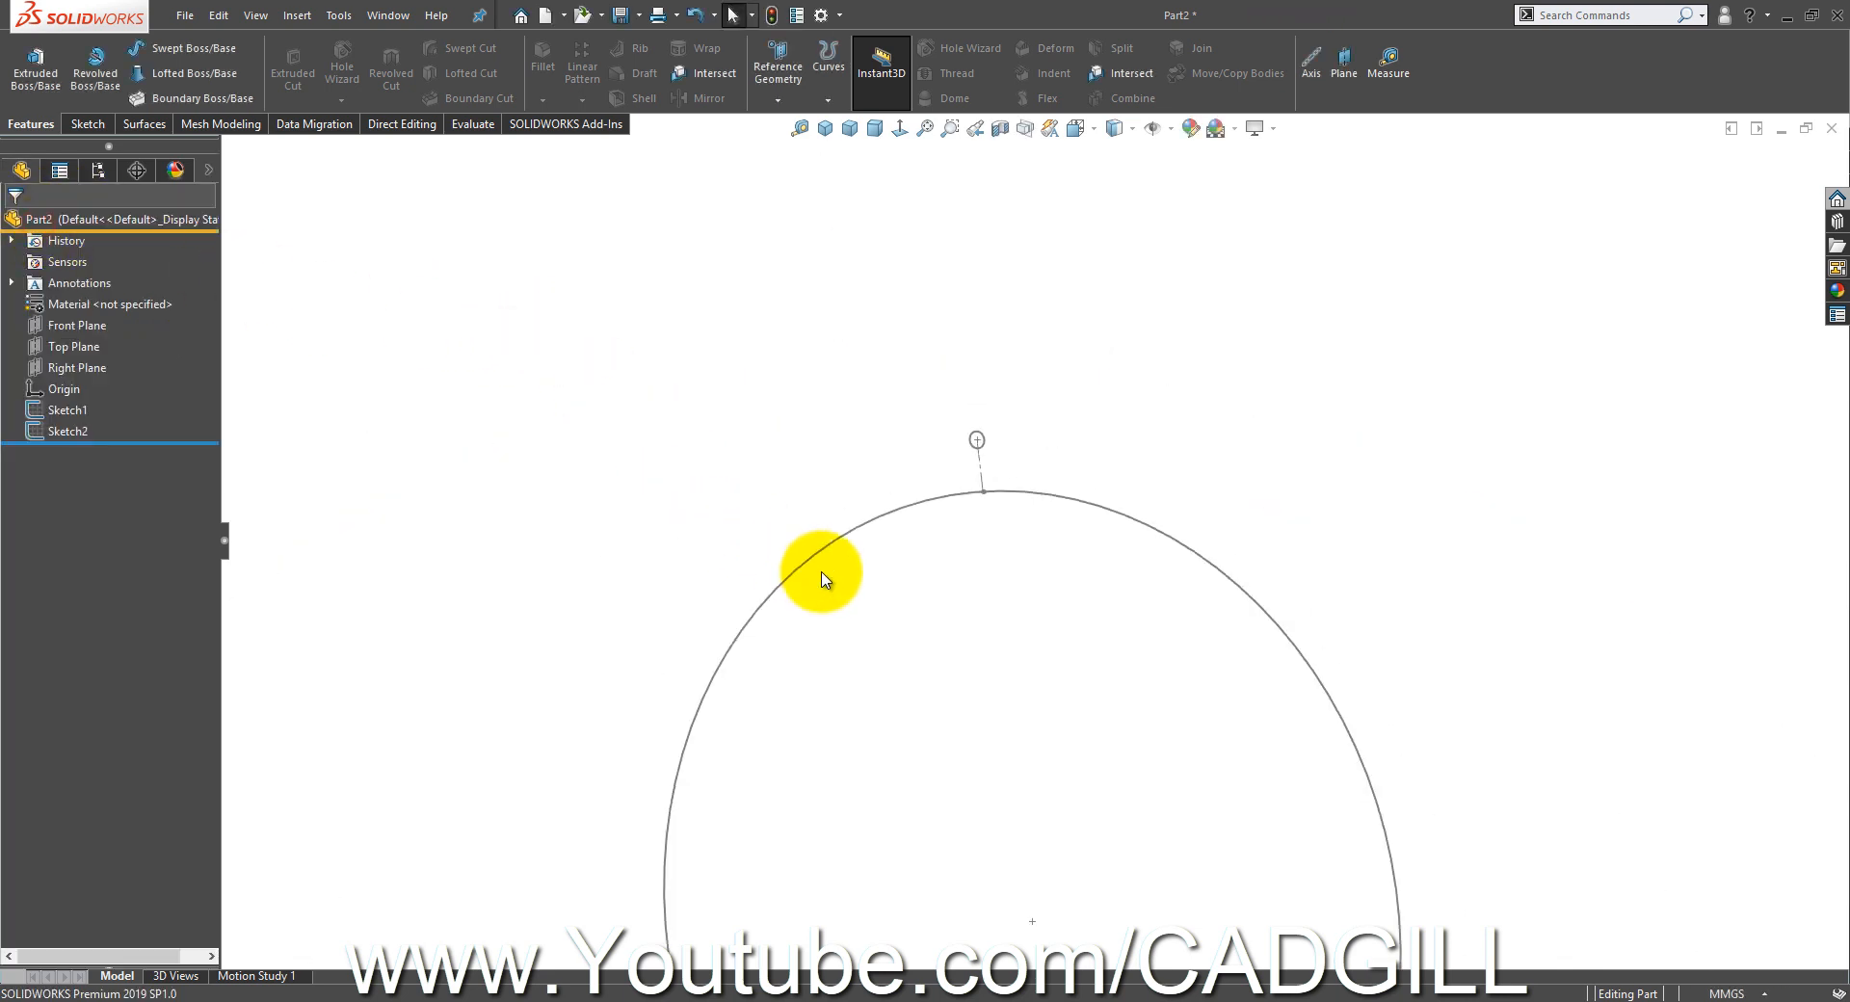
# - Start a sketch on the Right Plane and draw a circle about 2.2 mm in diameter, centred on the existing small circle's centre
pyautogui.moveTo(821, 578); pyautogui.dragTo(1045, 640, button='middle')
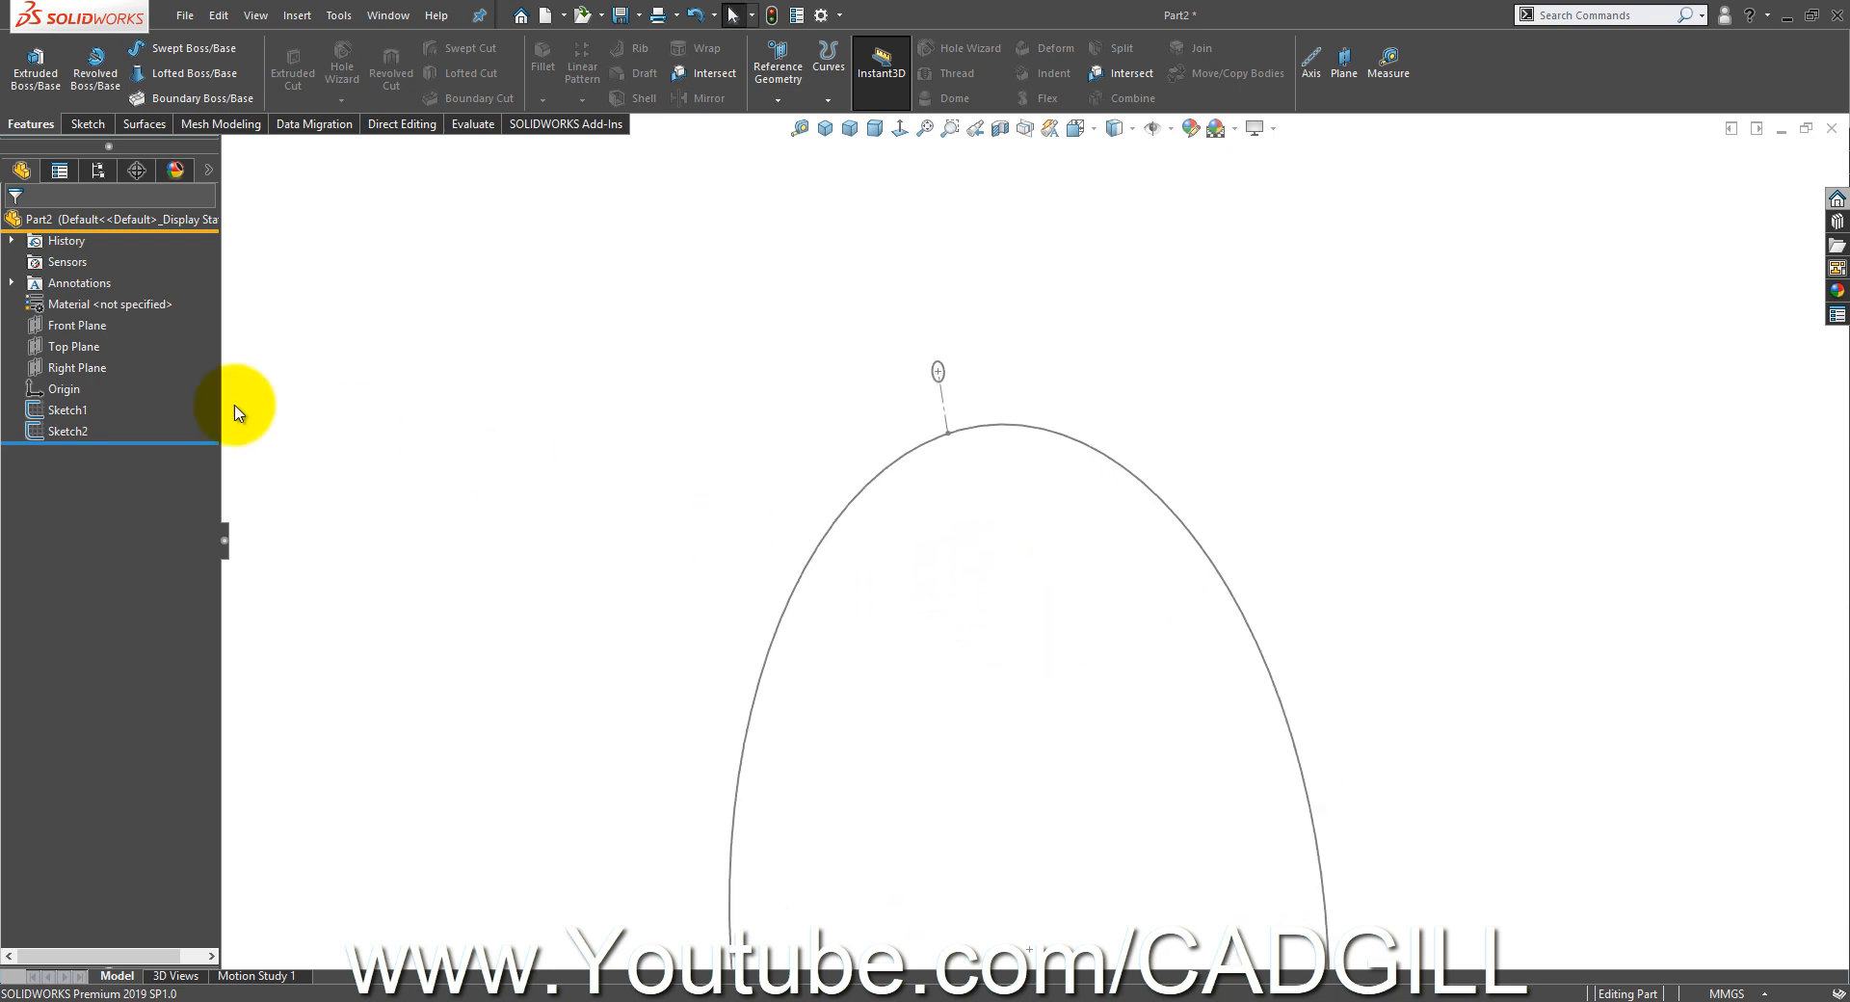
pyautogui.click(70, 354)
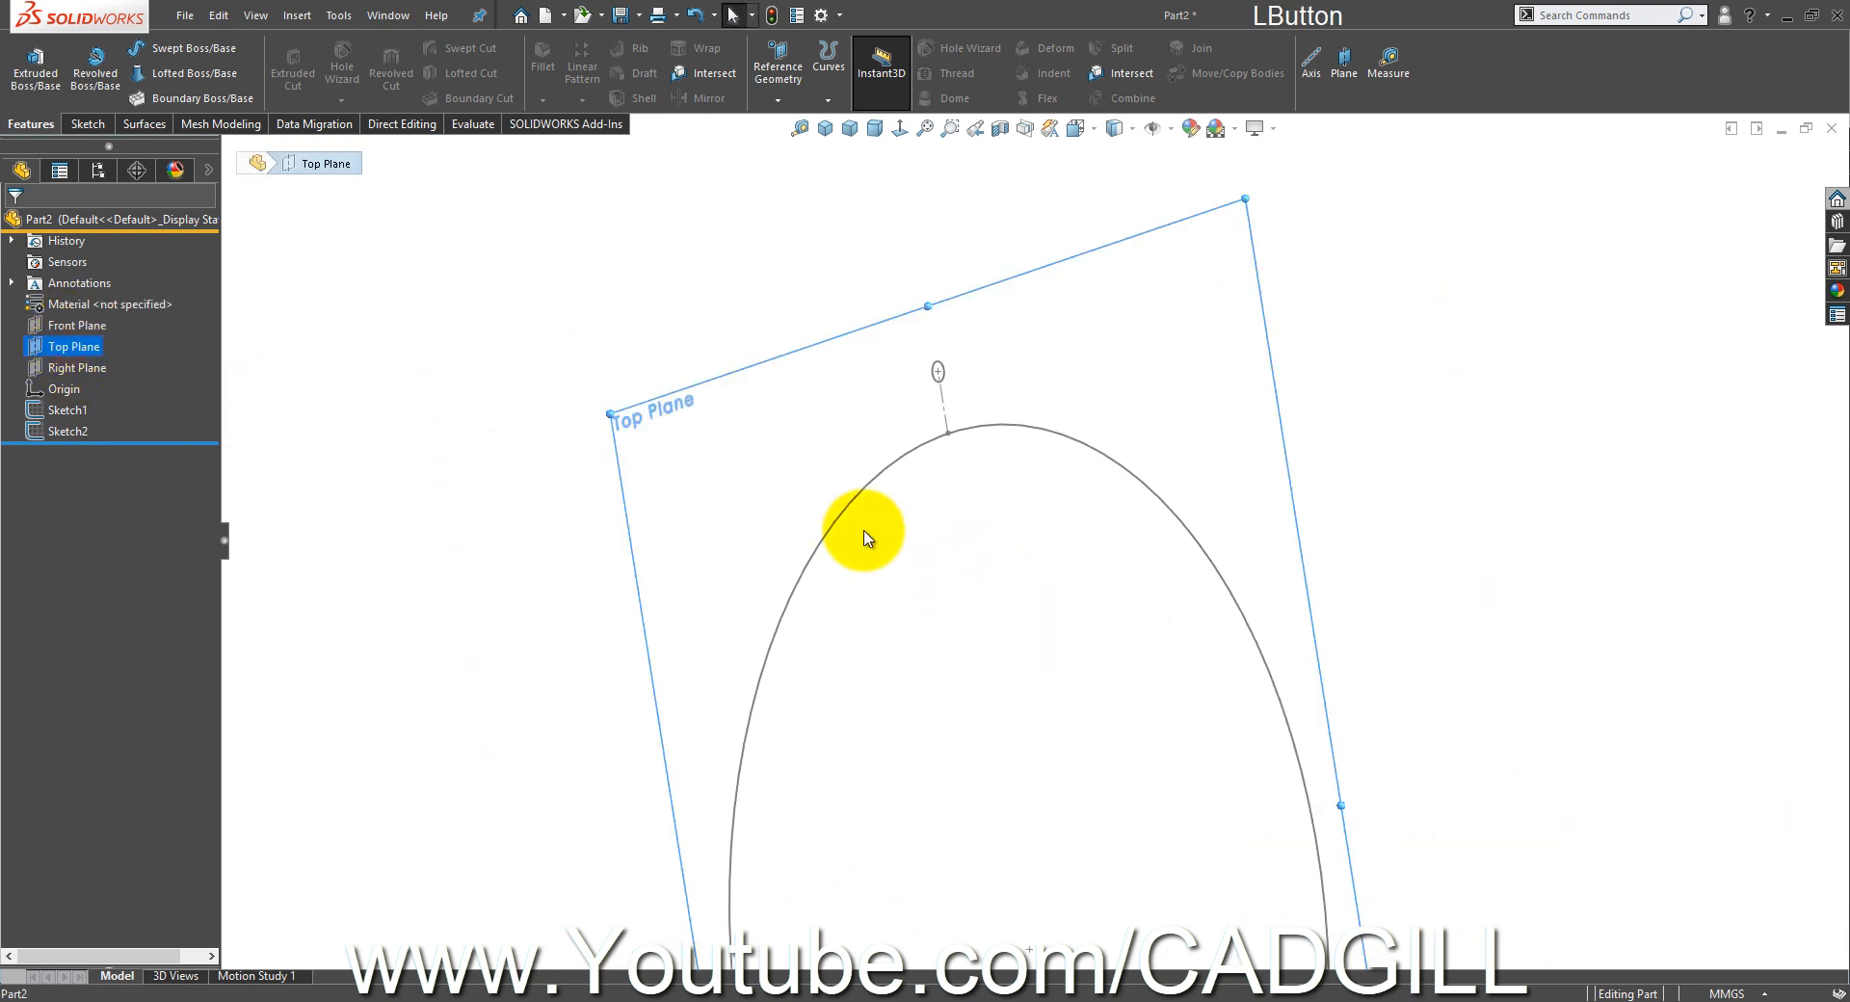
pyautogui.moveTo(858, 533); pyautogui.dragTo(805, 621, button='middle')
pyautogui.click(72, 370)
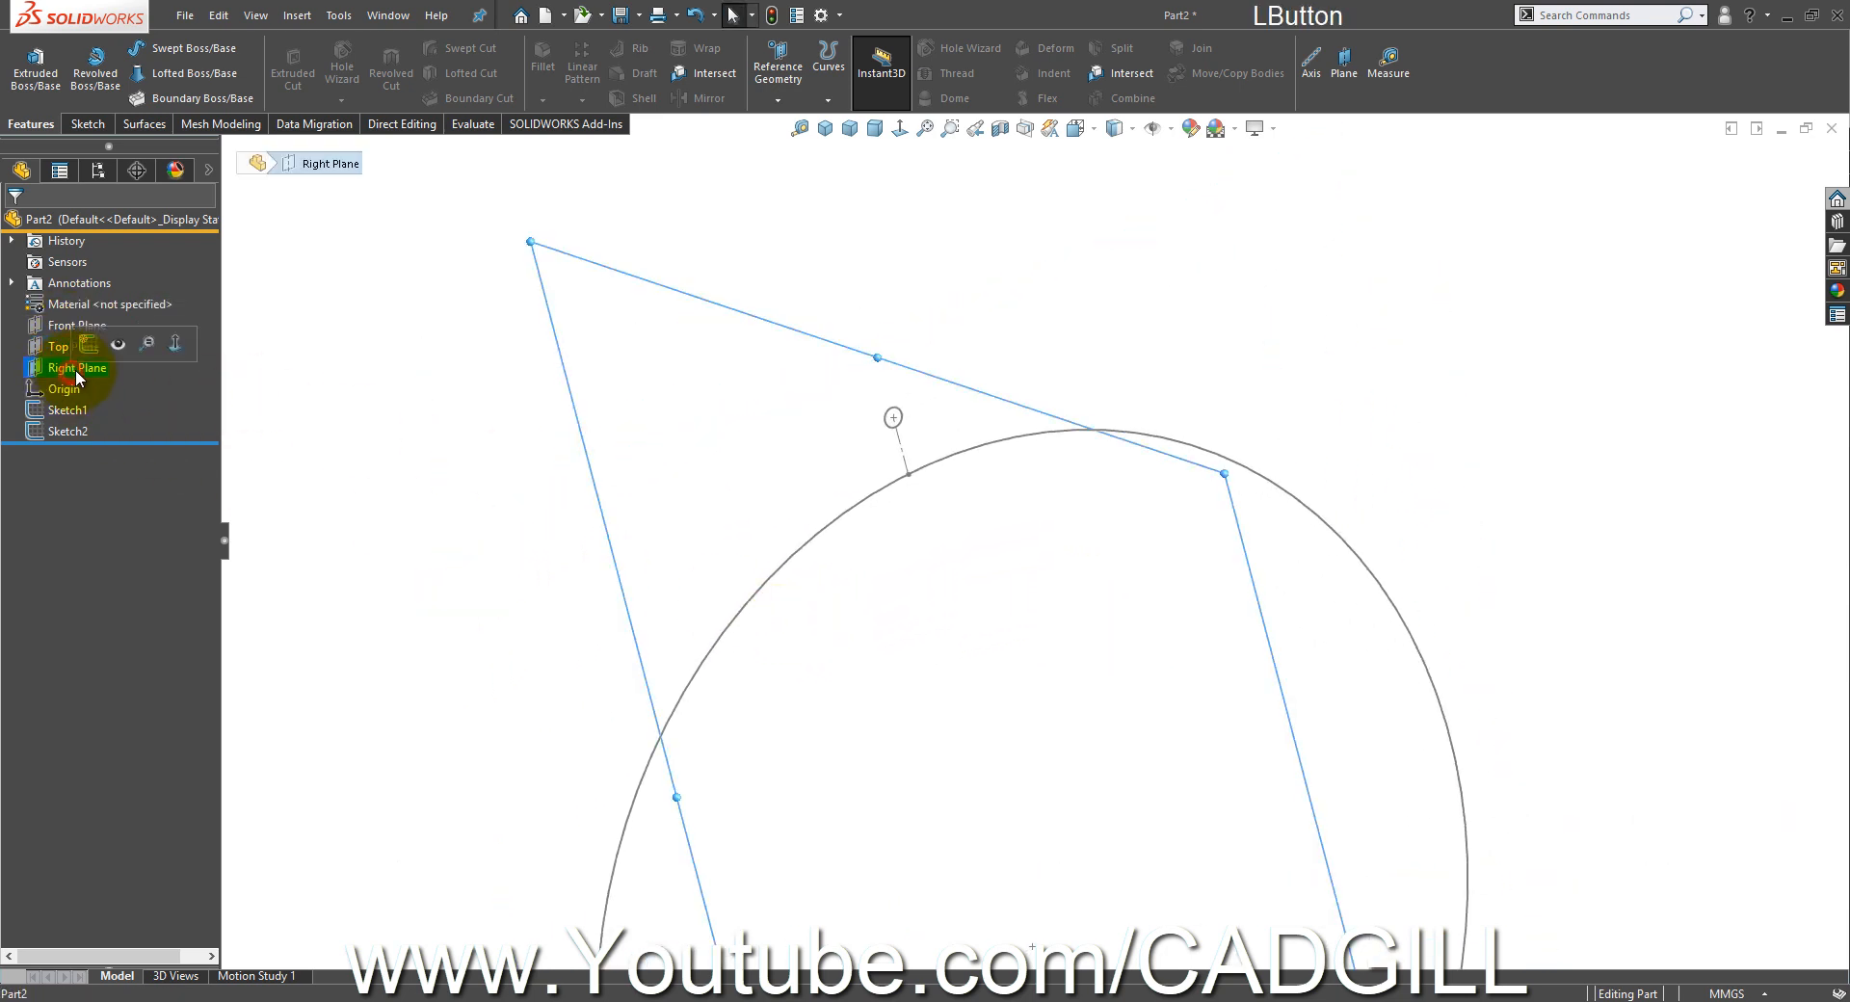
pyautogui.click(93, 342)
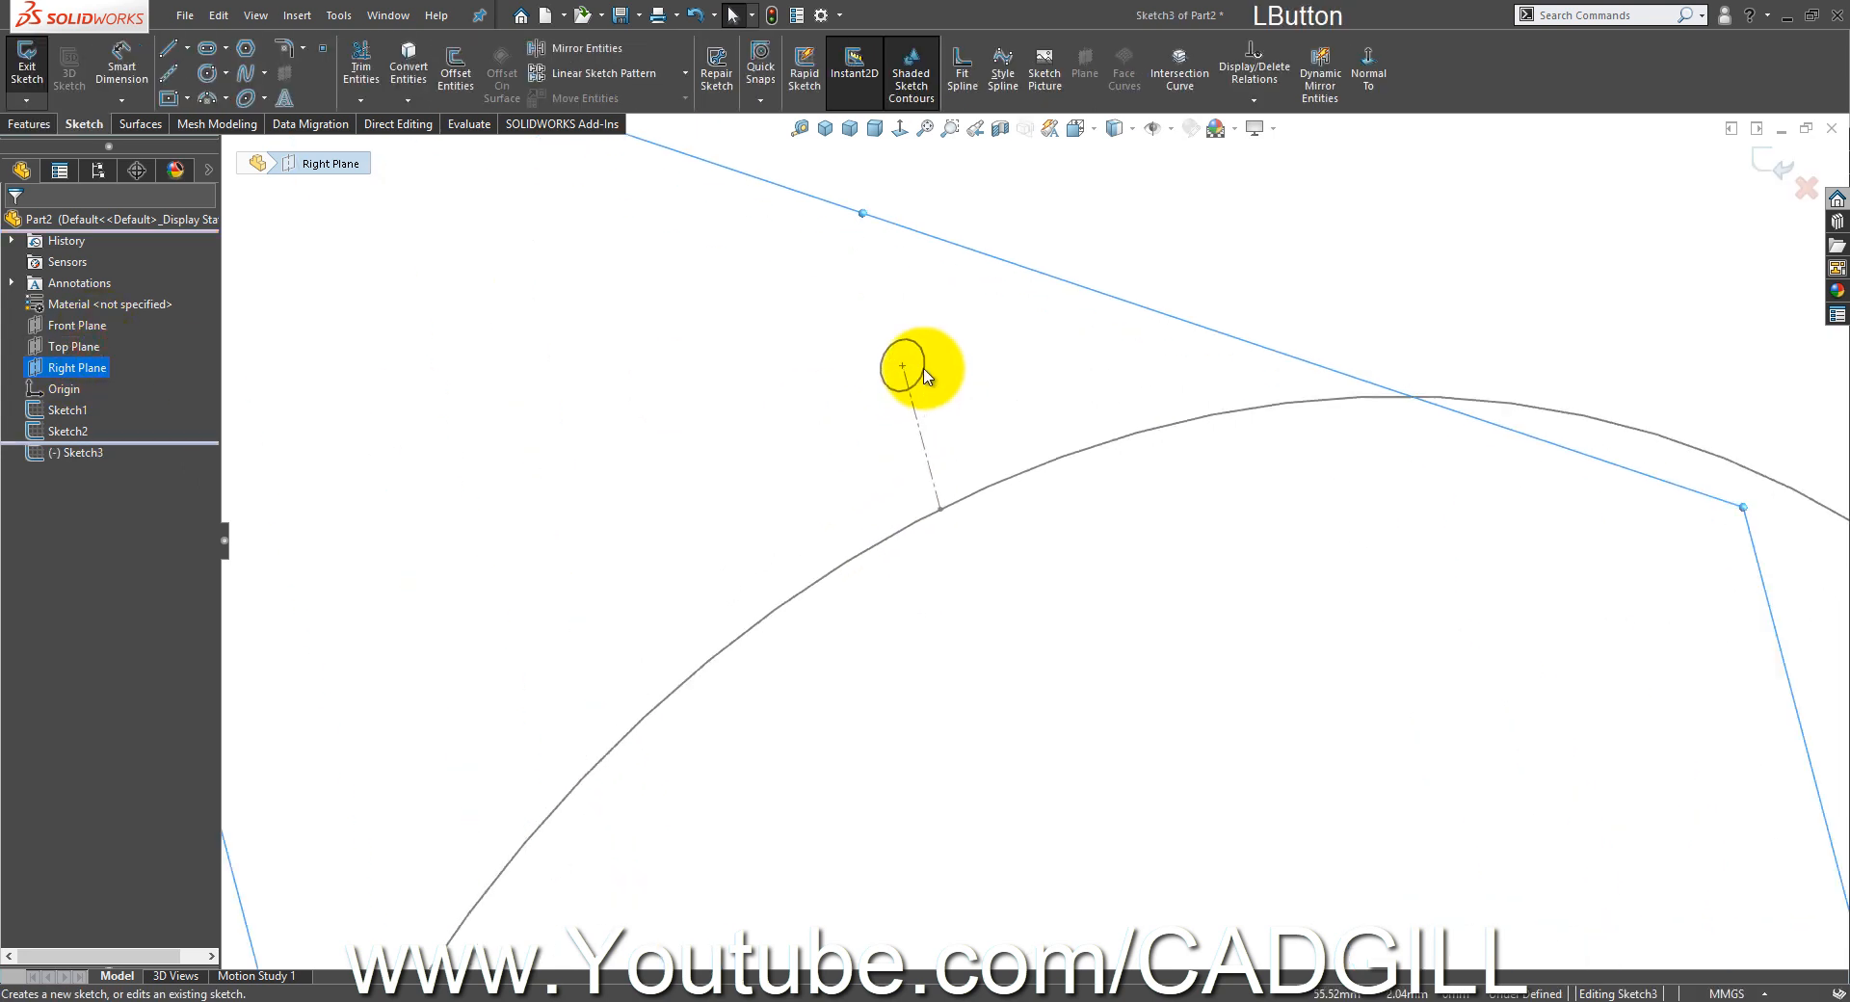
pyautogui.click(206, 77)
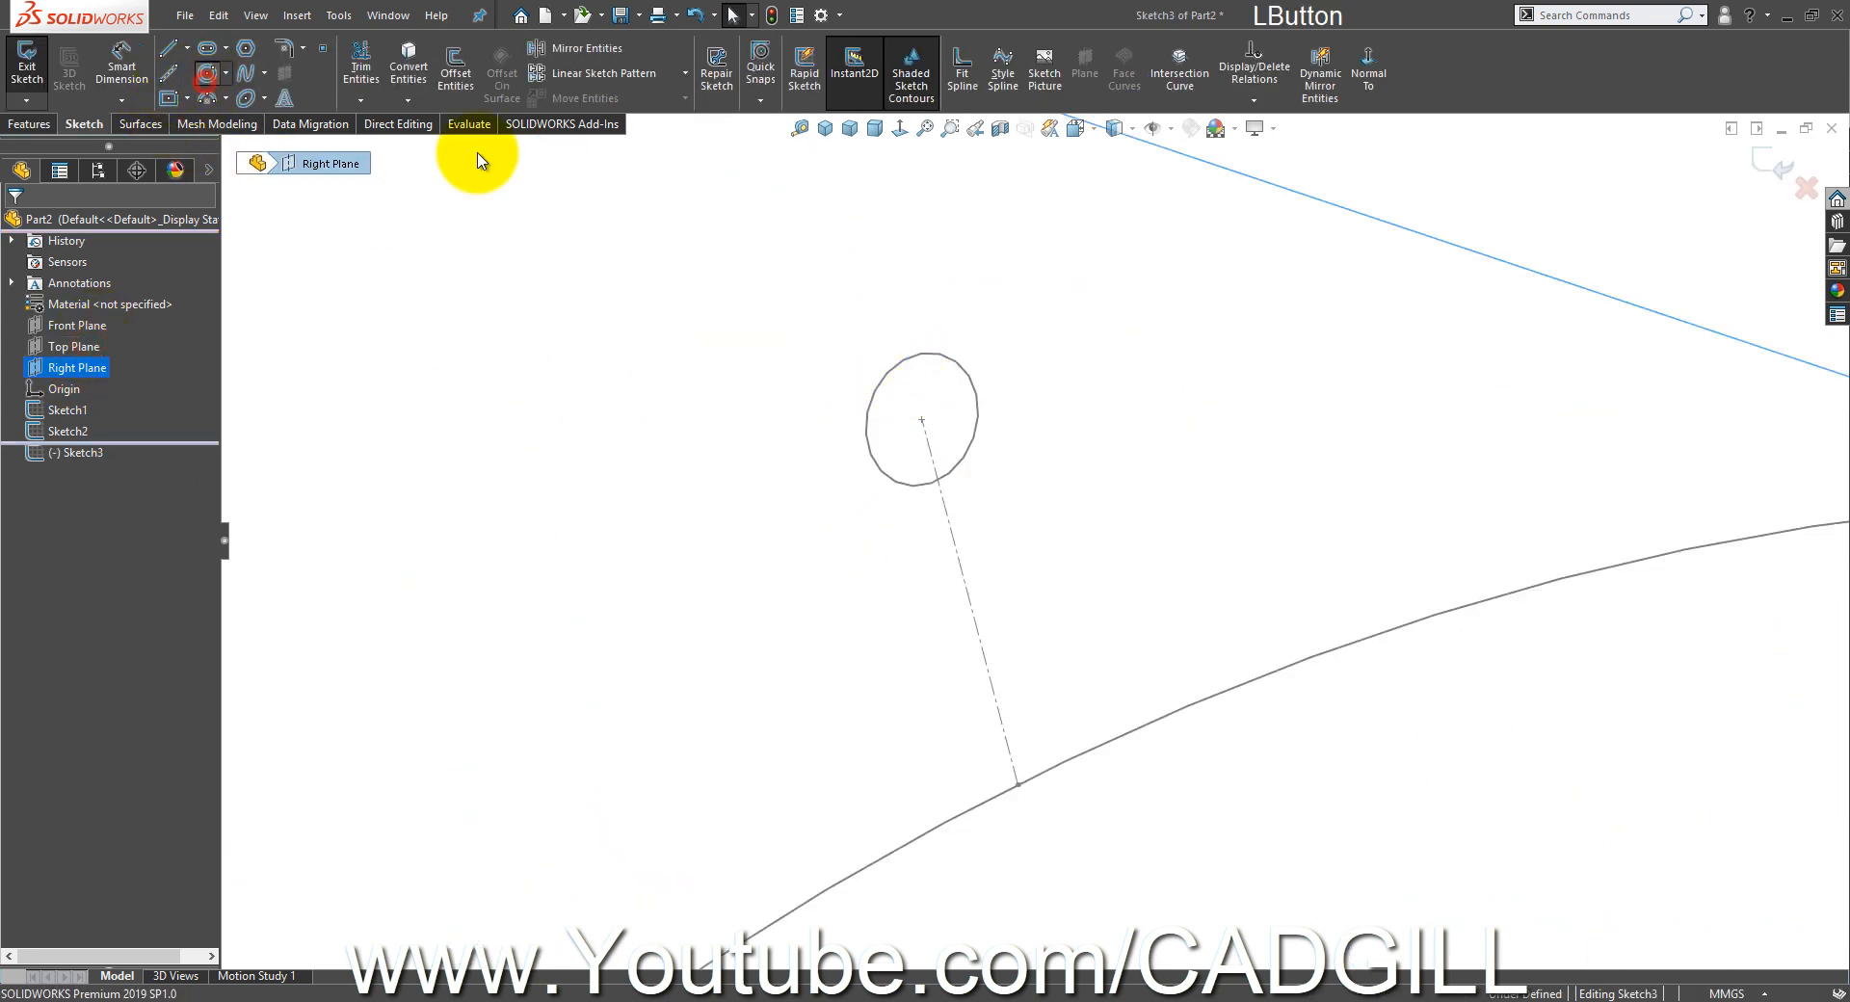
pyautogui.moveTo(922, 421); pyautogui.dragTo(960, 367)
pyautogui.rightClick(960, 367)
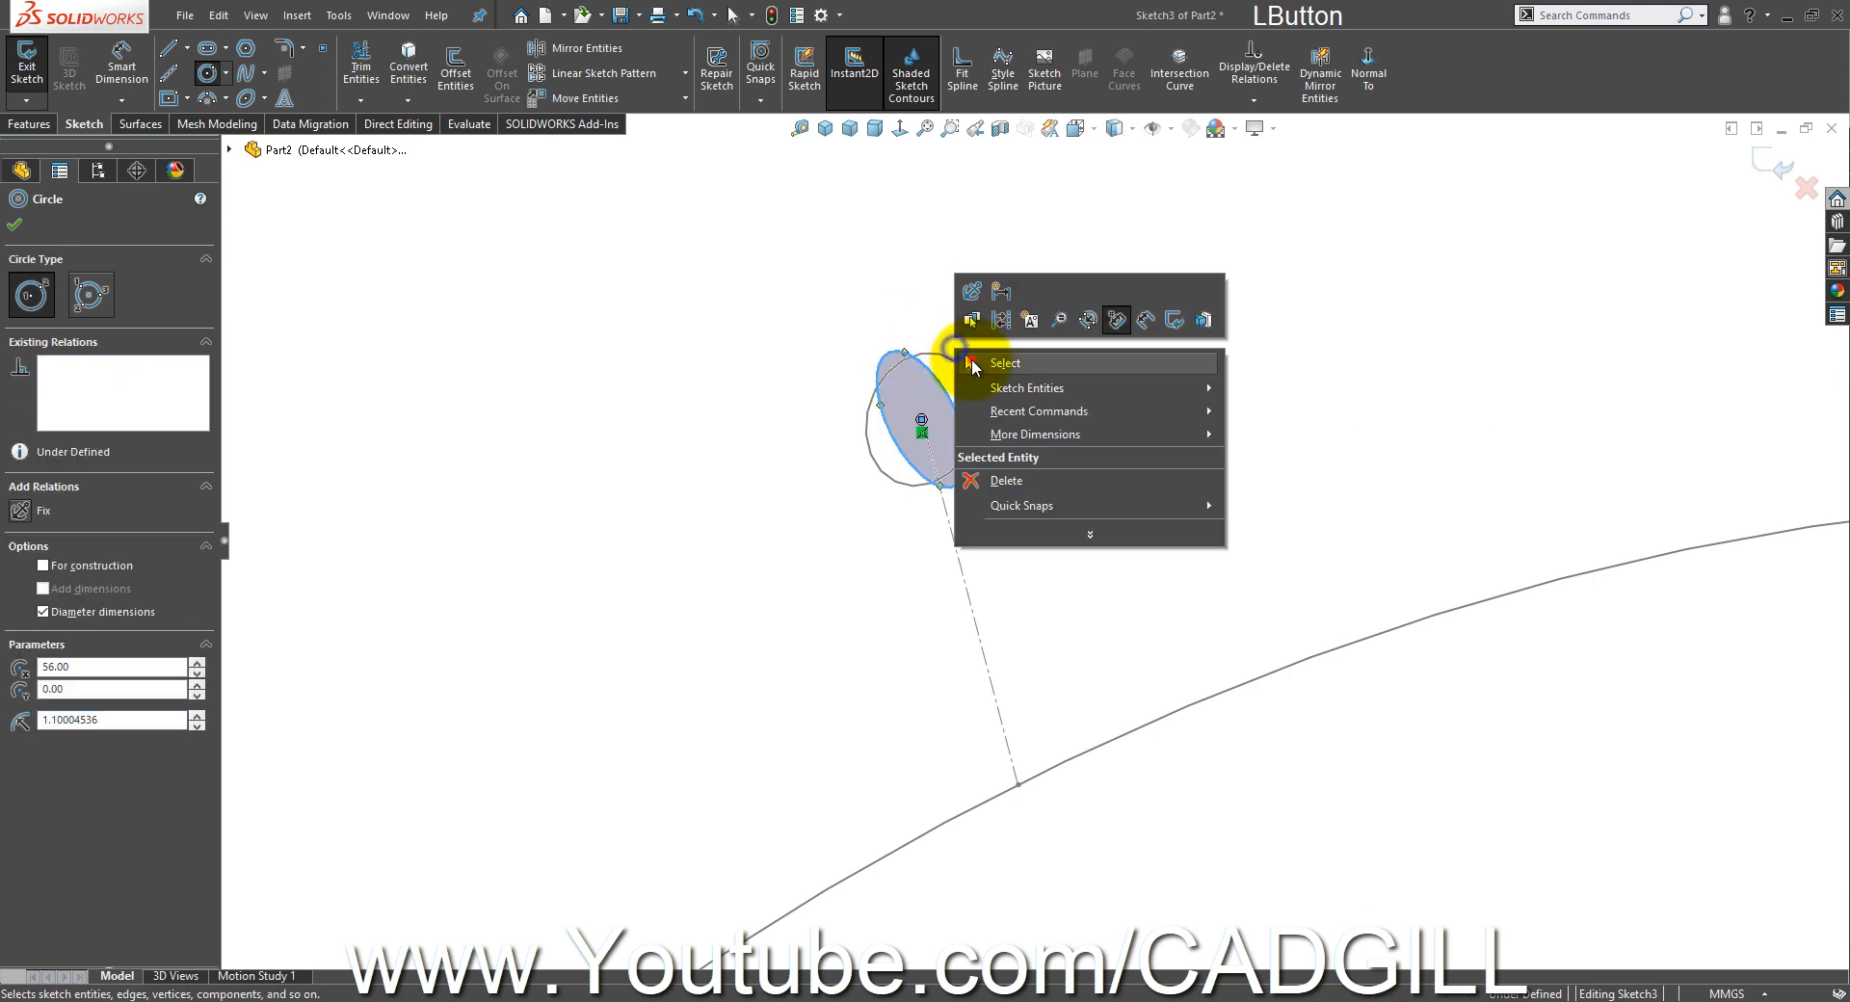
pyautogui.click(968, 359)
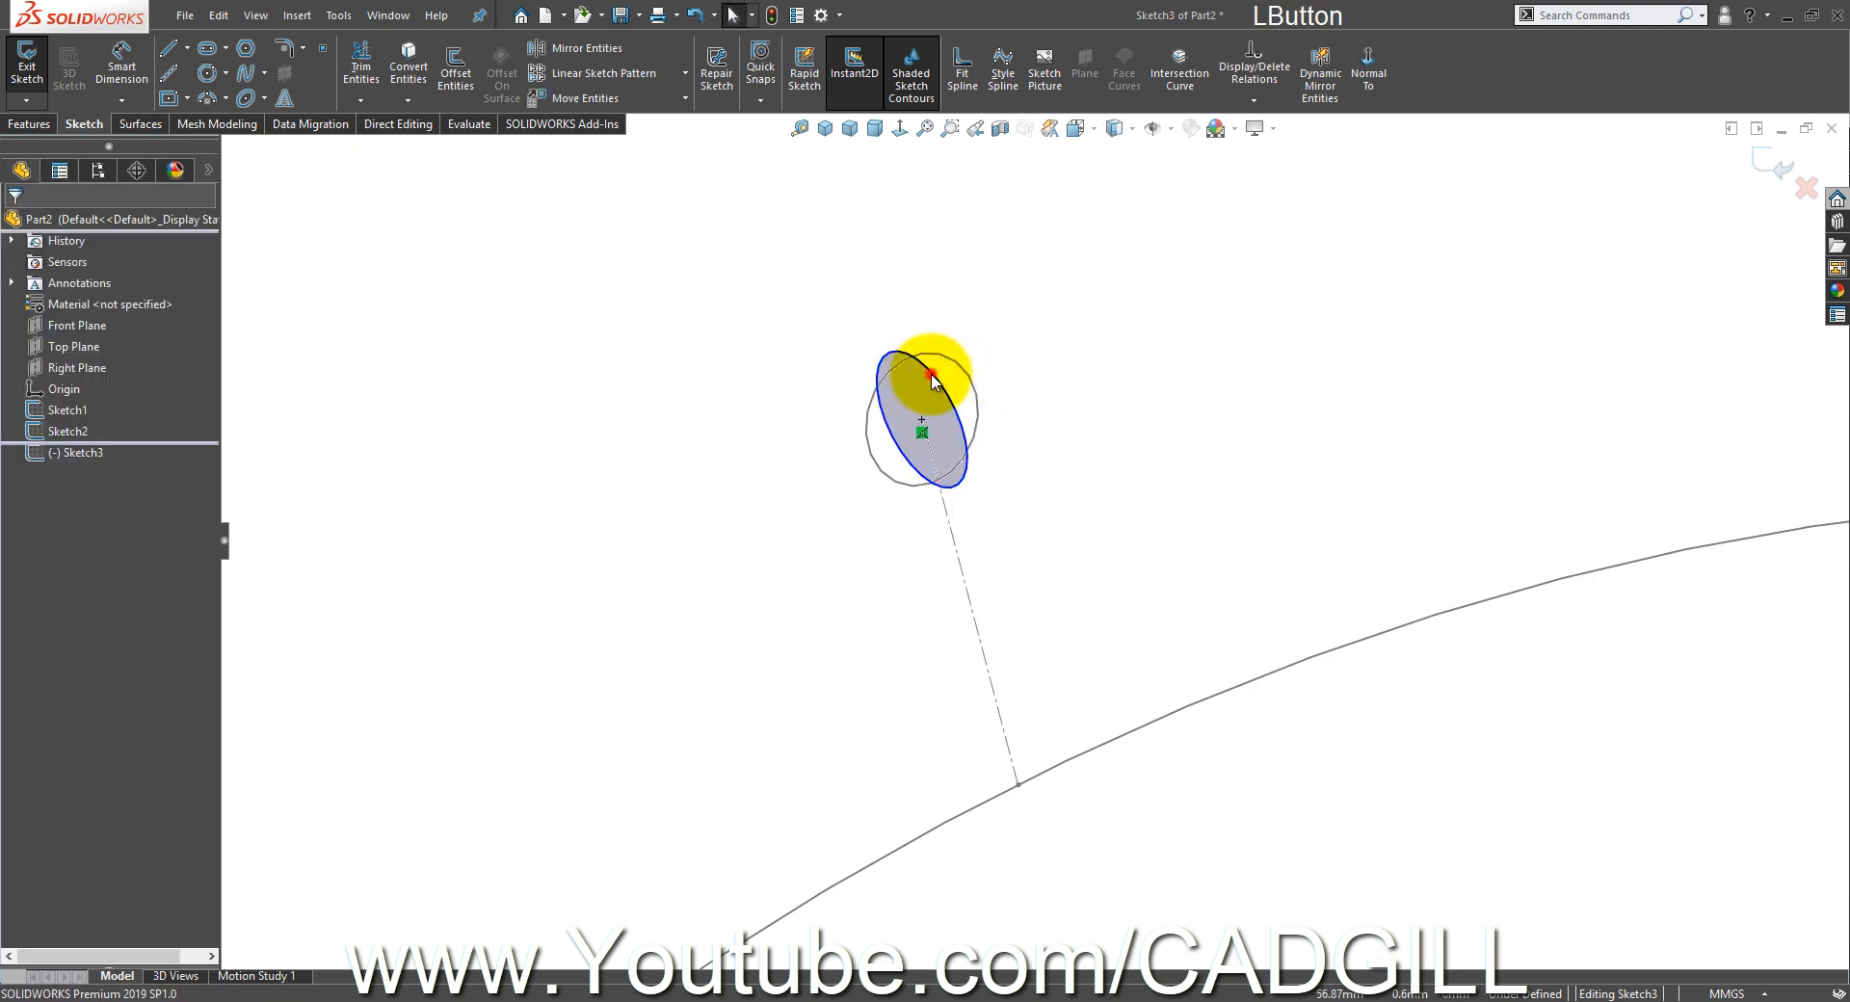
# - Dimension the new Right Plane circle's diameter as 2 mm and exit the sketch
pyautogui.click(932, 380)
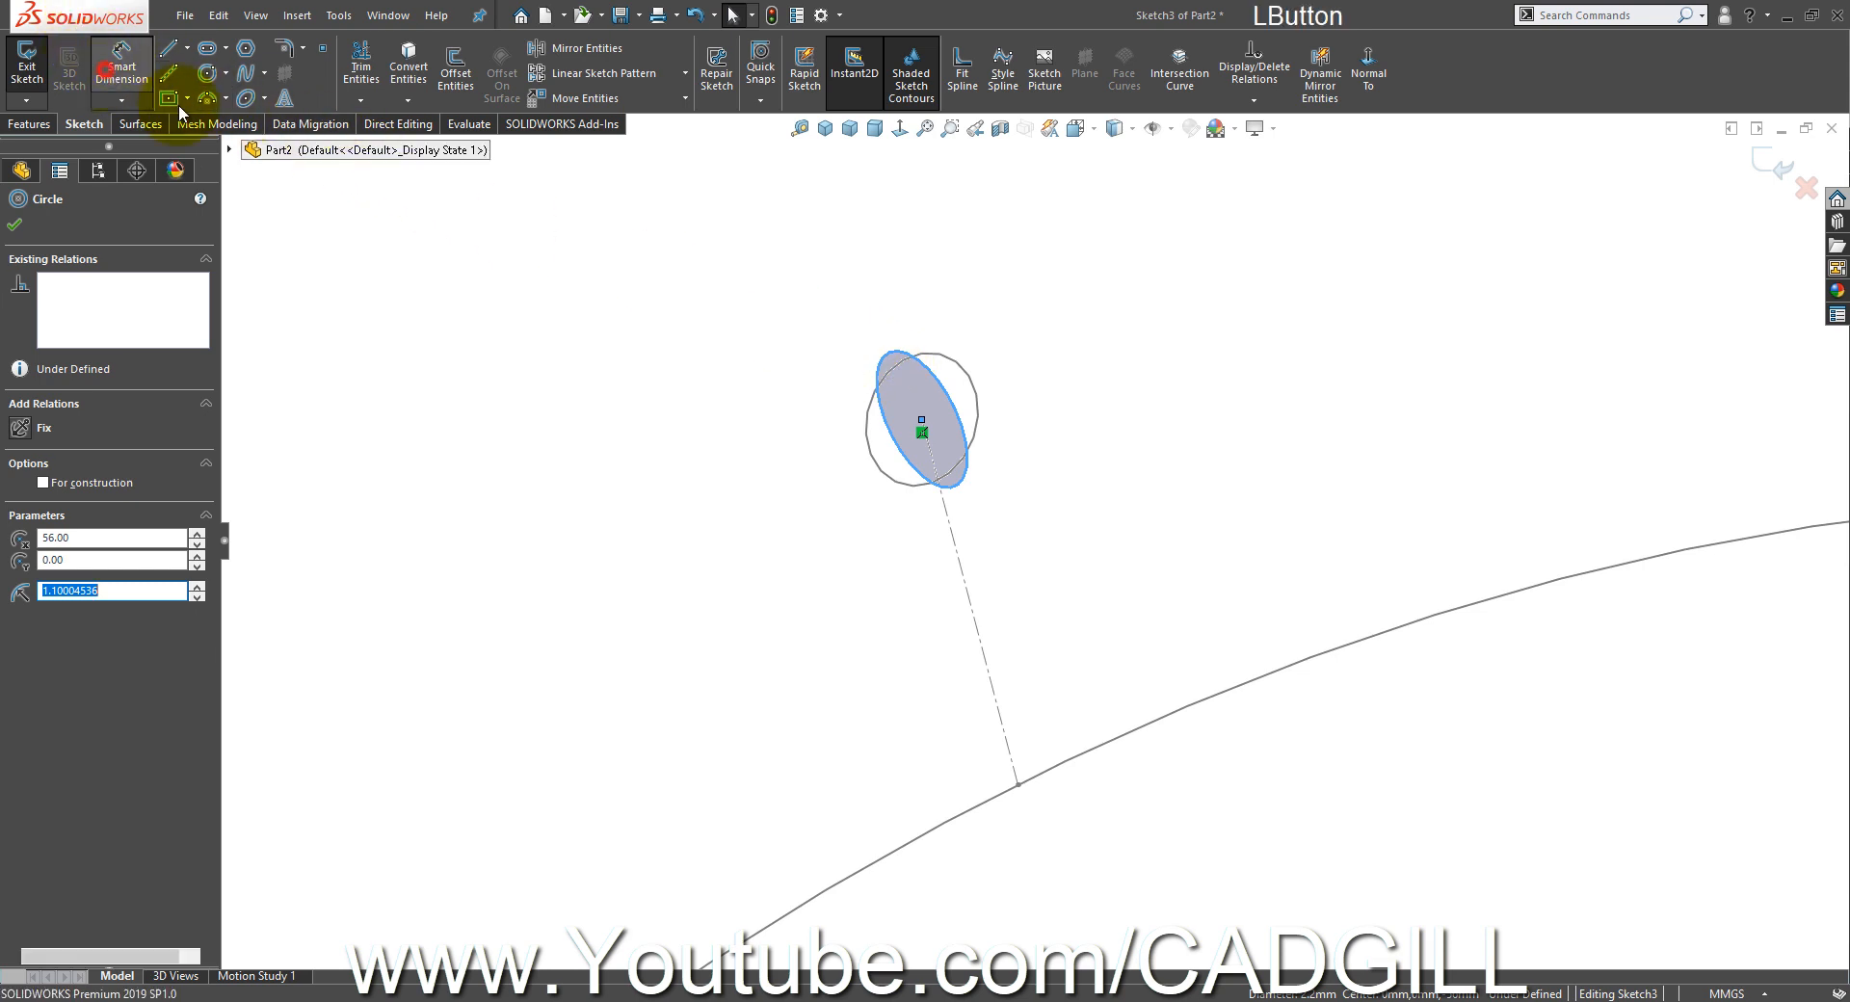
pyautogui.click(901, 357)
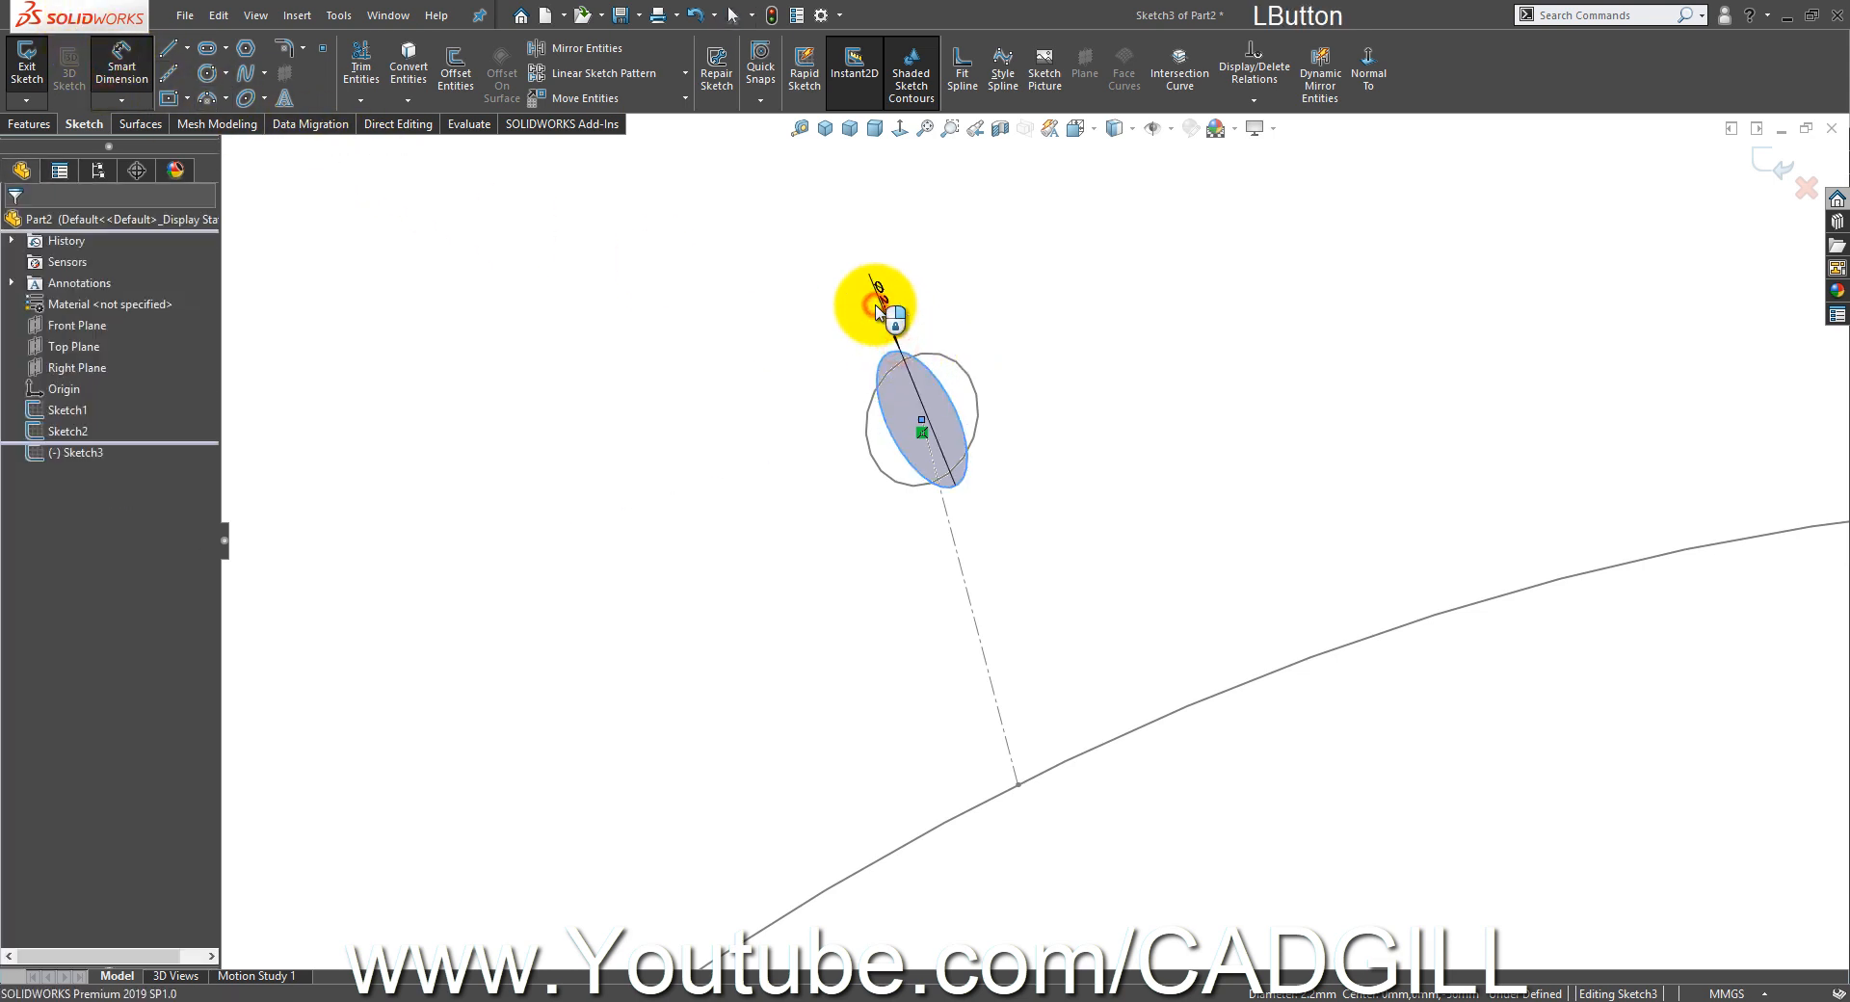
pyautogui.click(879, 306)
pyautogui.write('2')
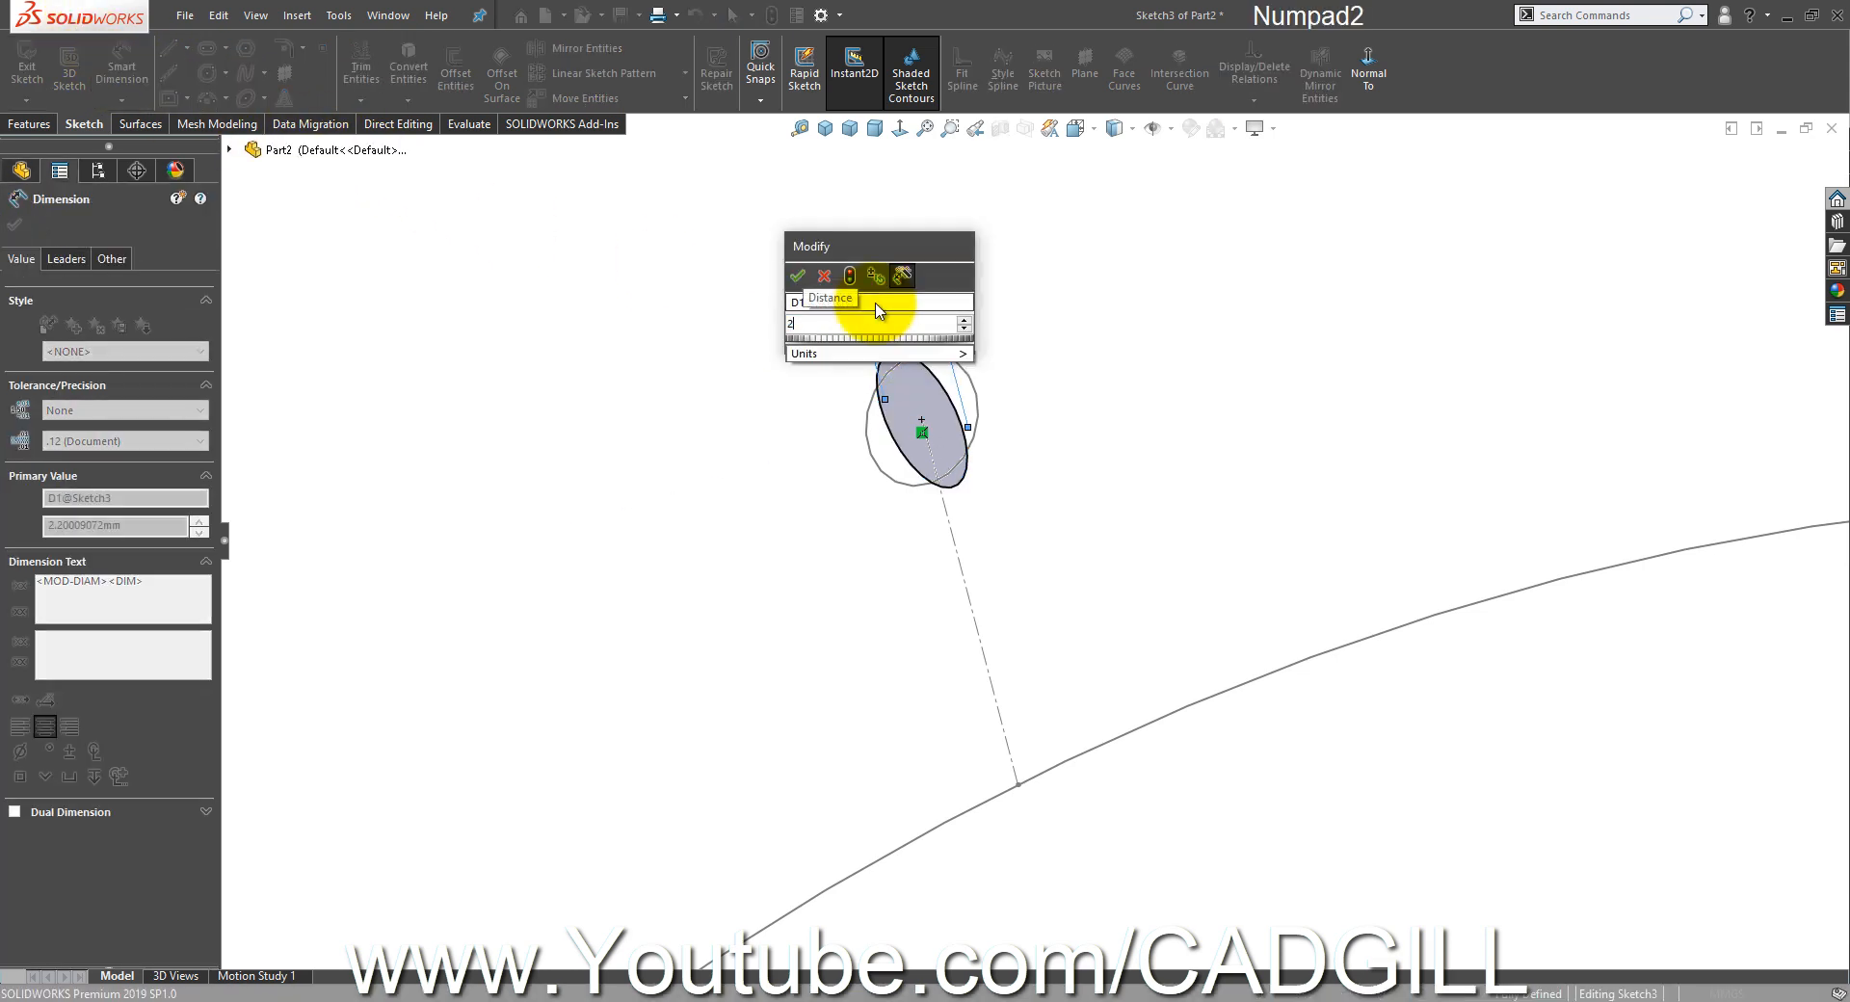
pyautogui.press('Return')
pyautogui.rightClick(1228, 252)
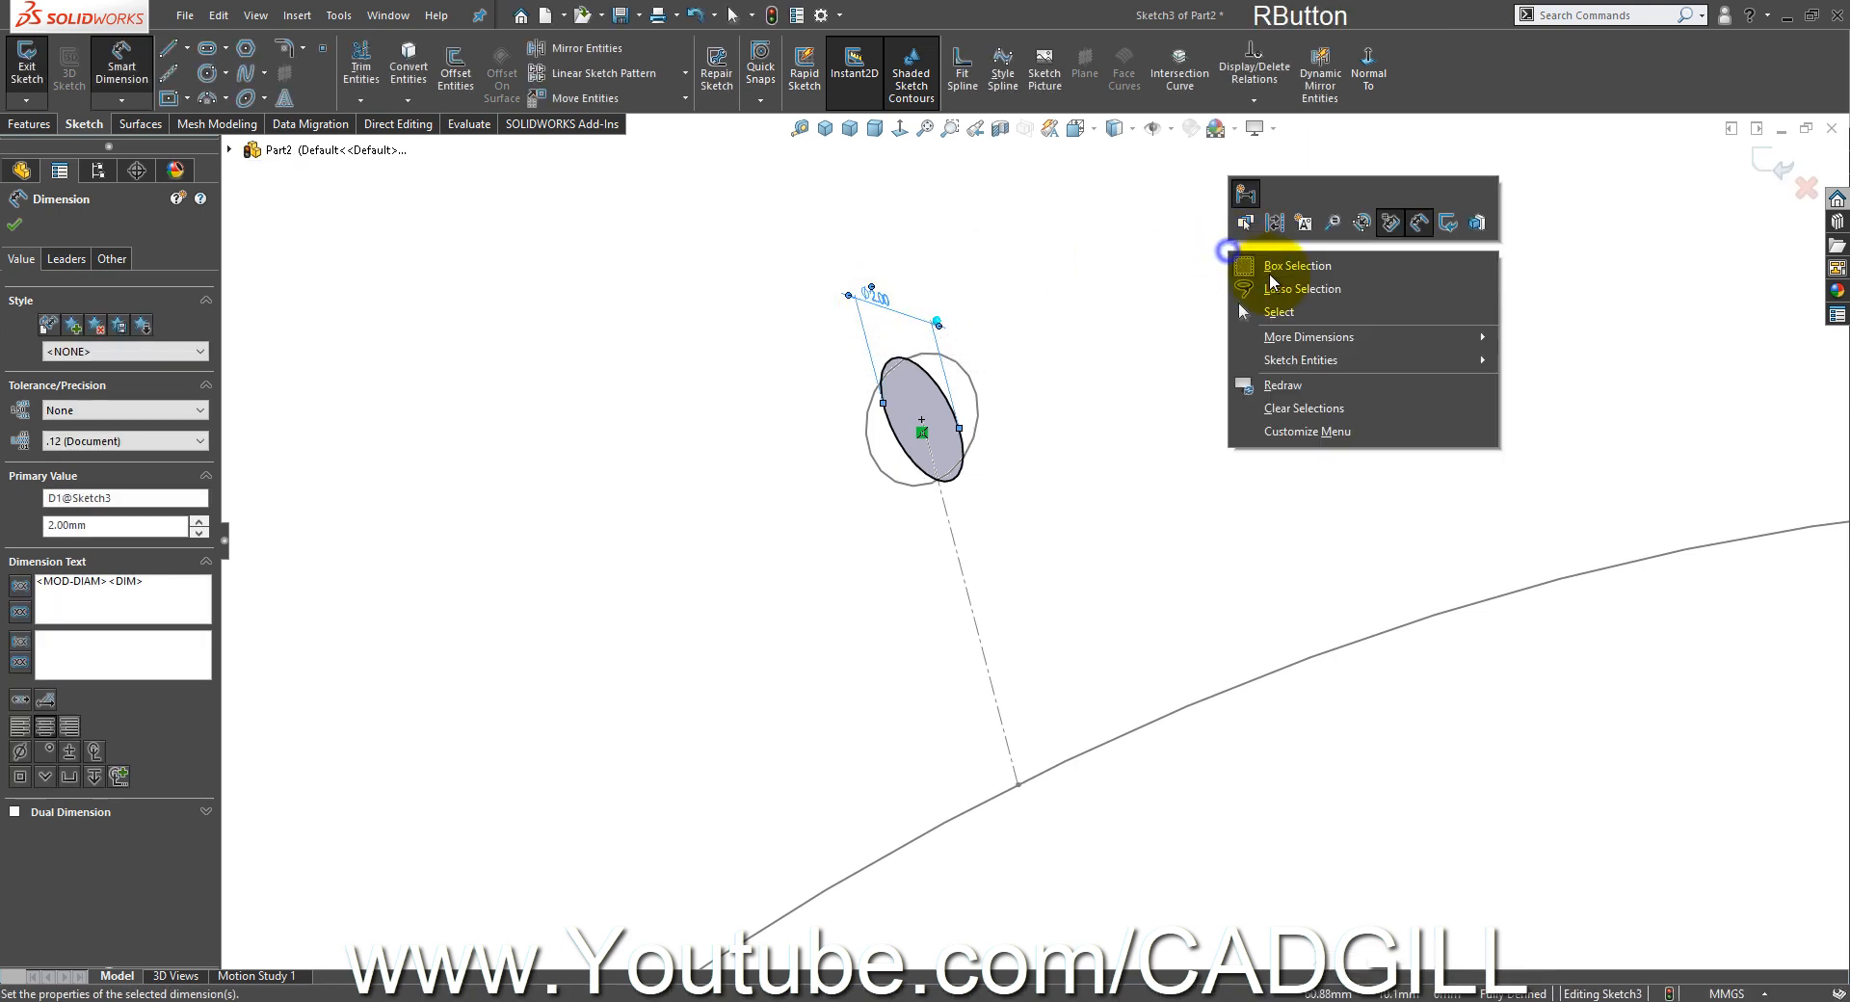
pyautogui.click(1280, 309)
pyautogui.click(1231, 388)
pyautogui.scroll(3, 1148, 511)
pyautogui.scroll(4, 1149, 520)
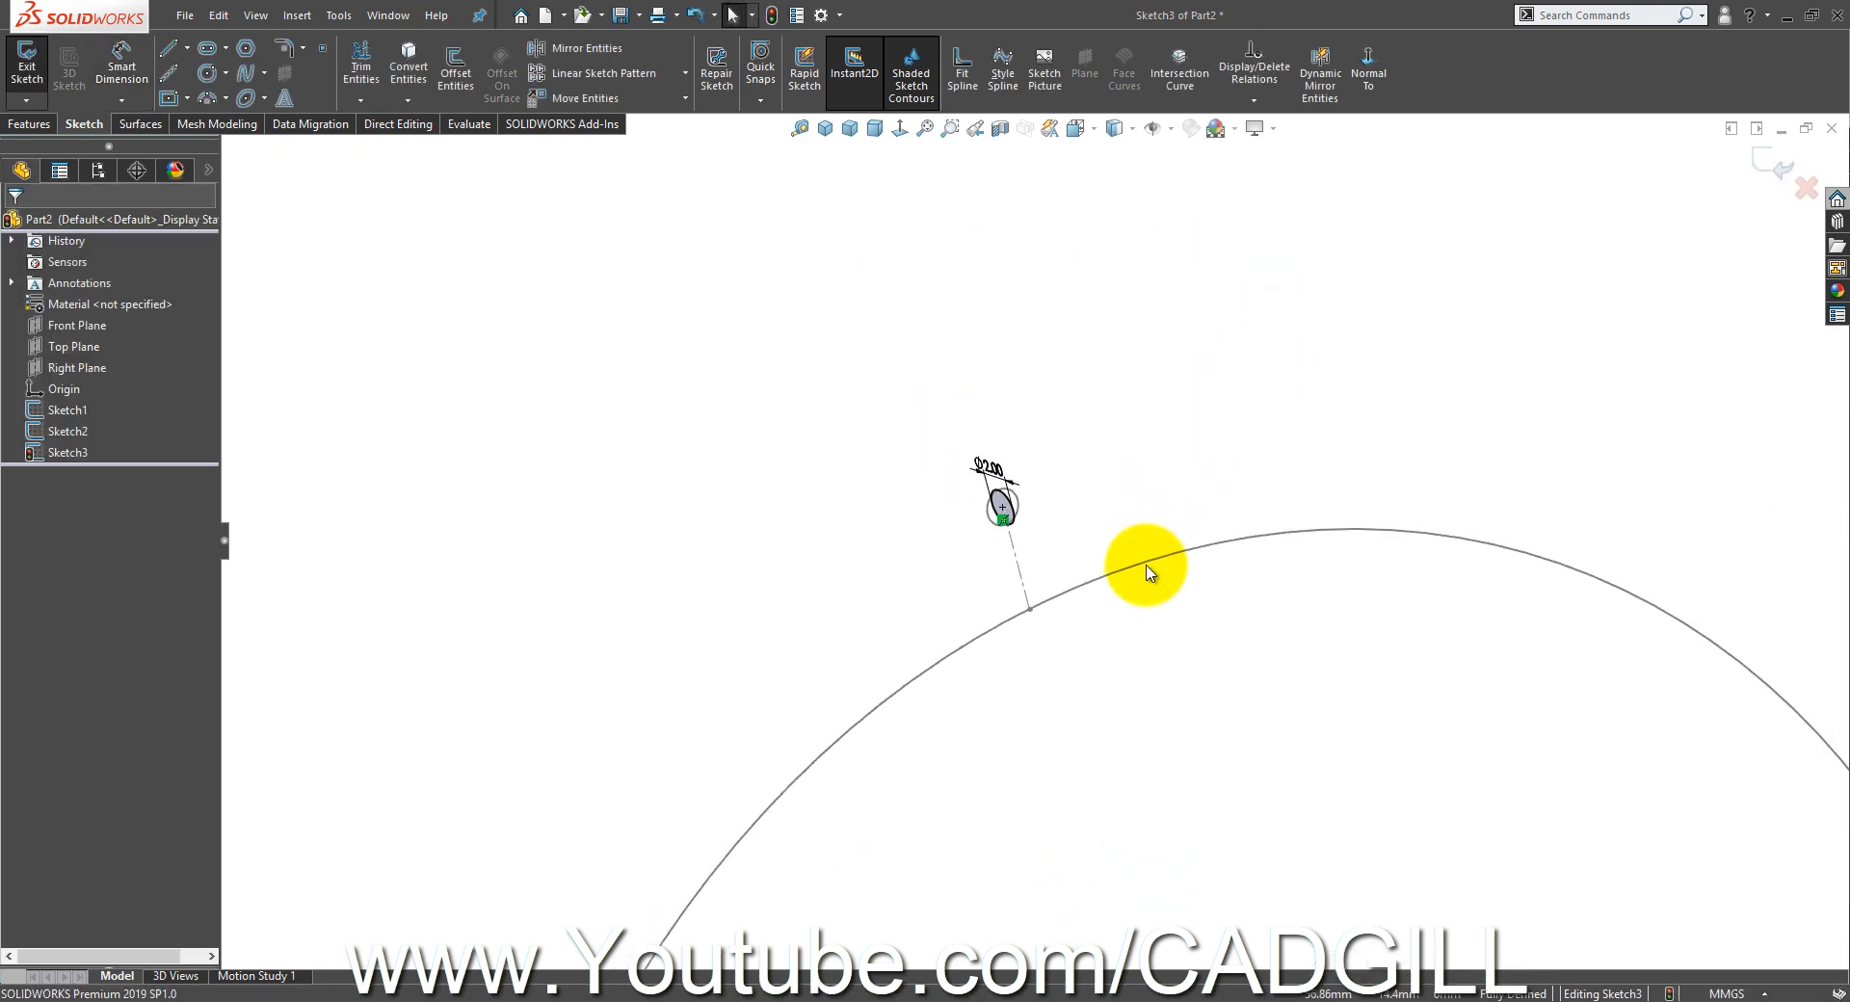
pyautogui.moveTo(1147, 566)
pyautogui.mouseDown(button='middle')
pyautogui.moveTo(1137, 520)
pyautogui.moveTo(1065, 547)
pyautogui.mouseUp(button='middle')
pyautogui.scroll(-2, 1029, 539)
pyautogui.scroll(-1, 1029, 545)
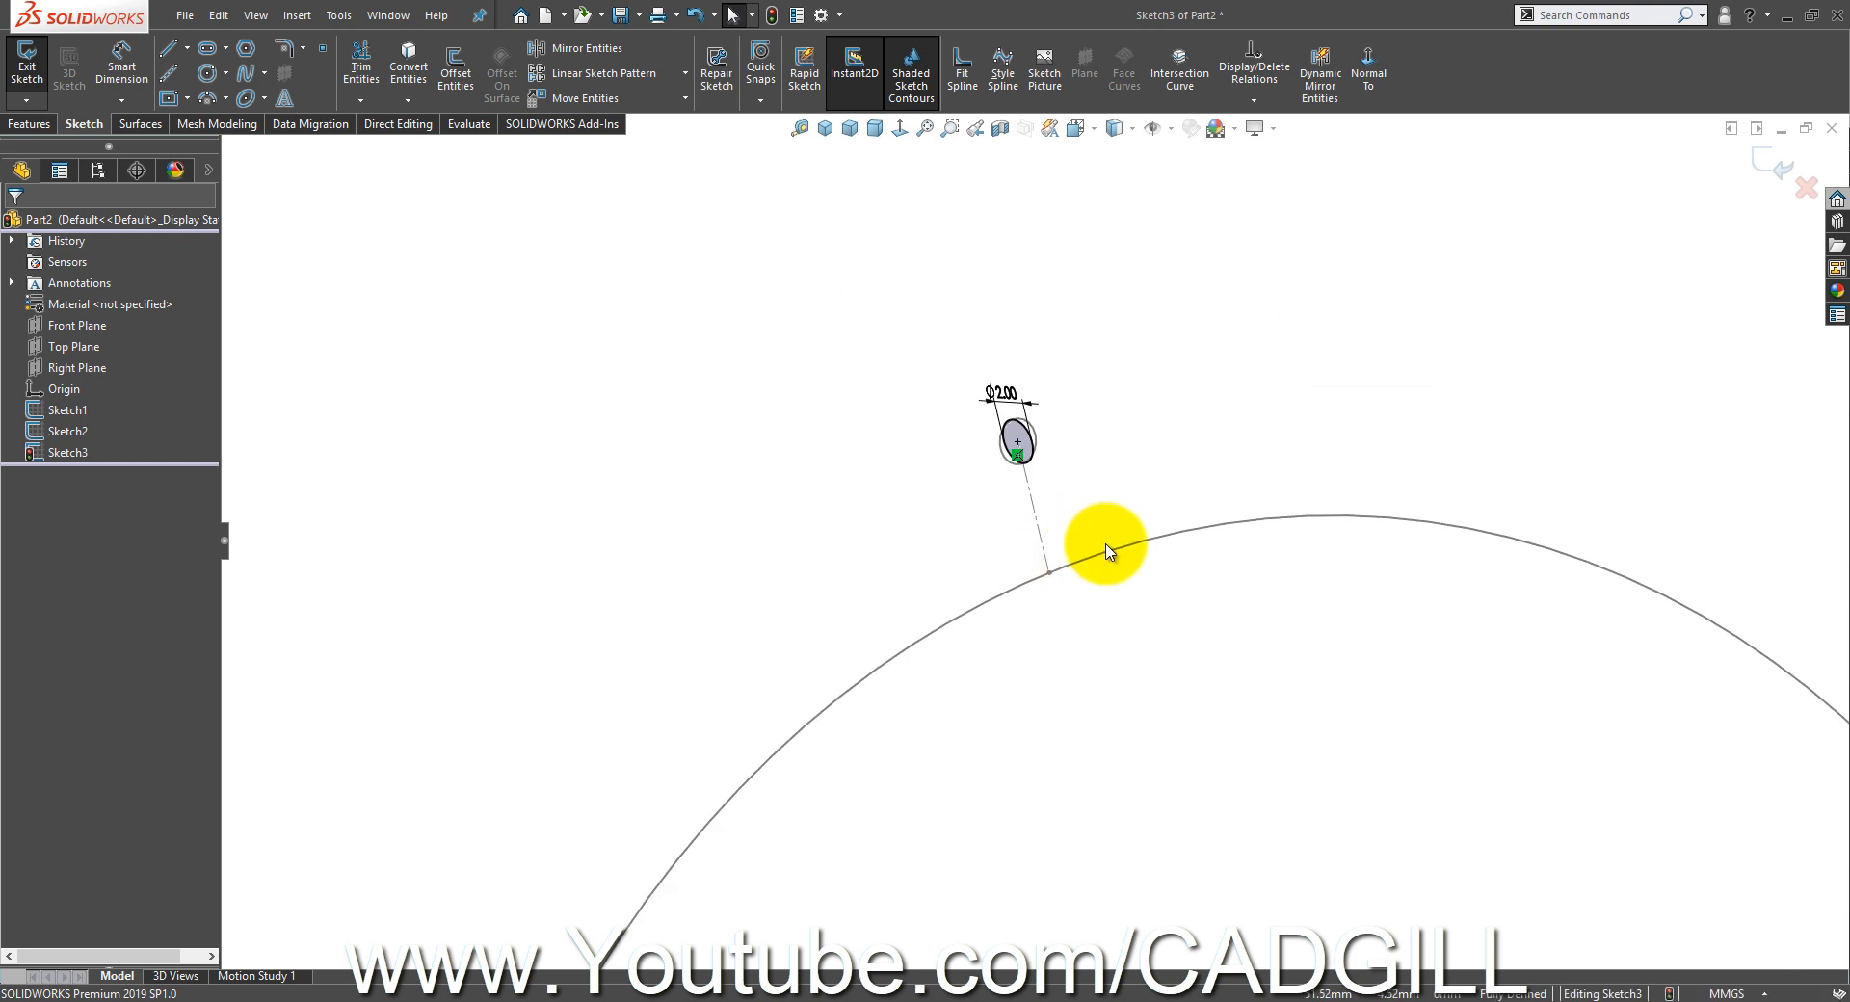
pyautogui.click(1771, 169)
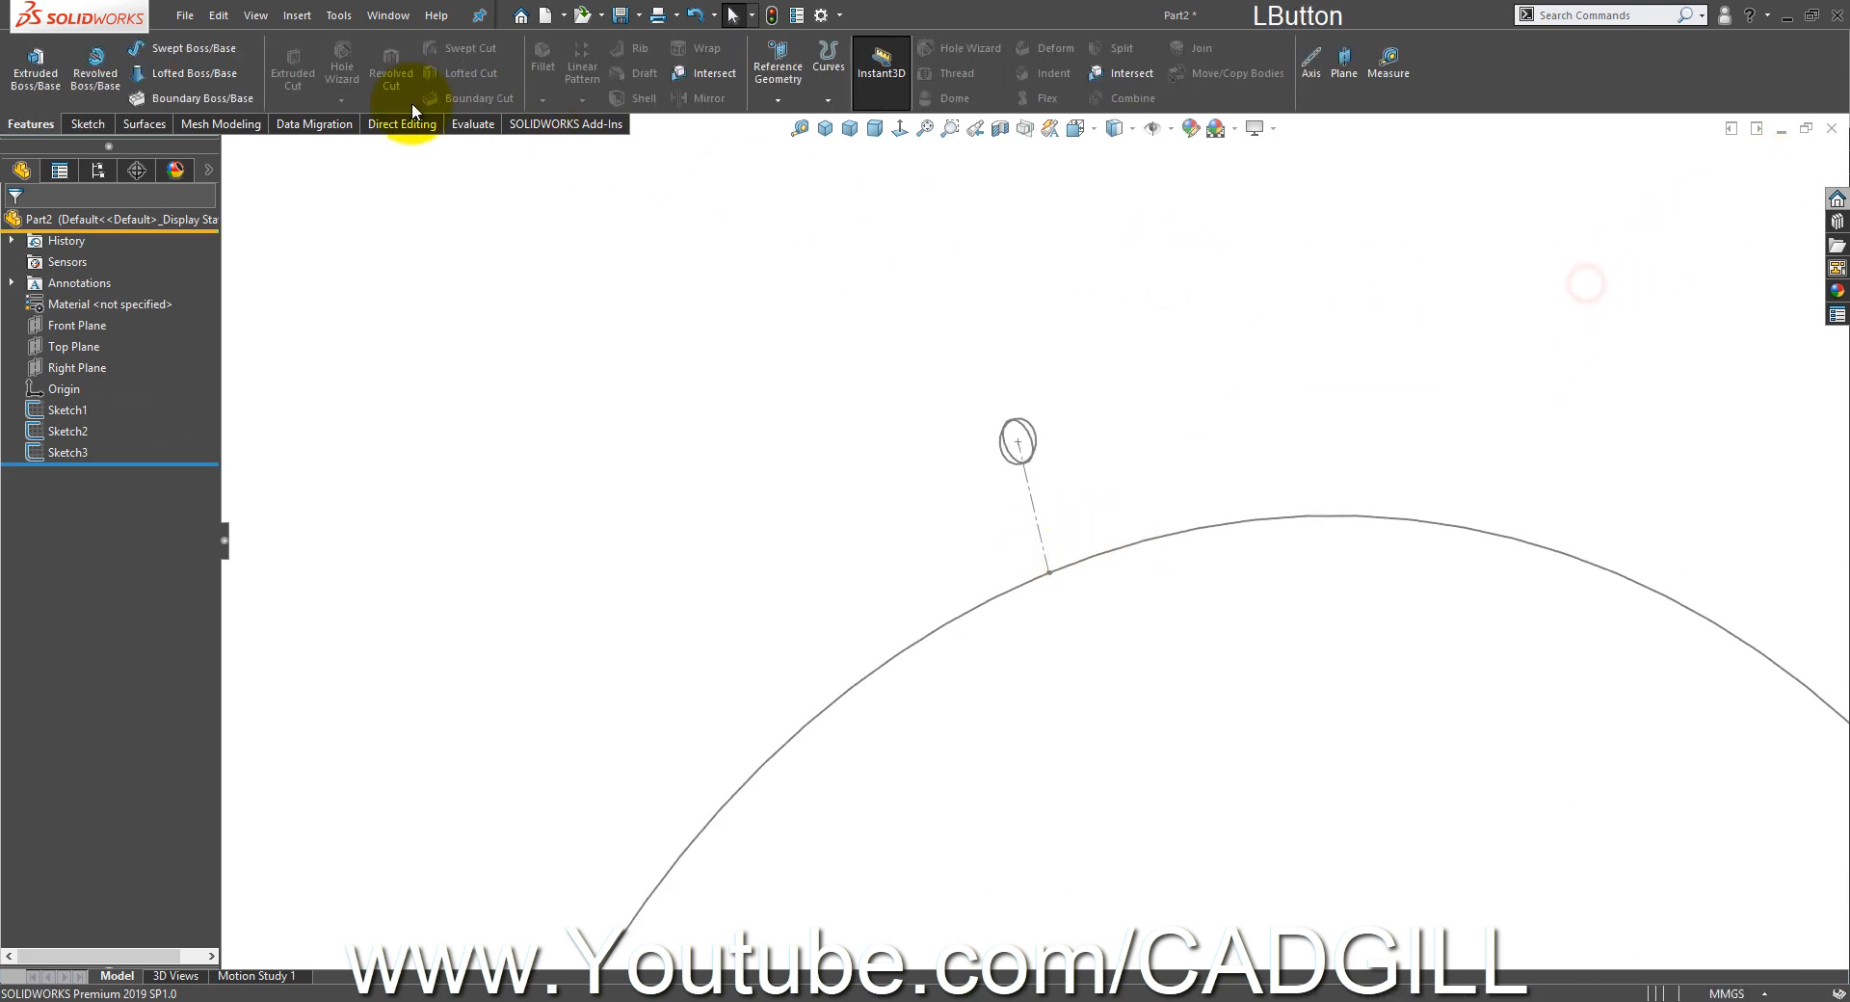
# - Try to set up a boss sweep with the Right Plane circle as profile and the 100 mm circle as path
pyautogui.click(207, 48)
pyautogui.scroll(-3, 1136, 401)
pyautogui.scroll(-2, 954, 479)
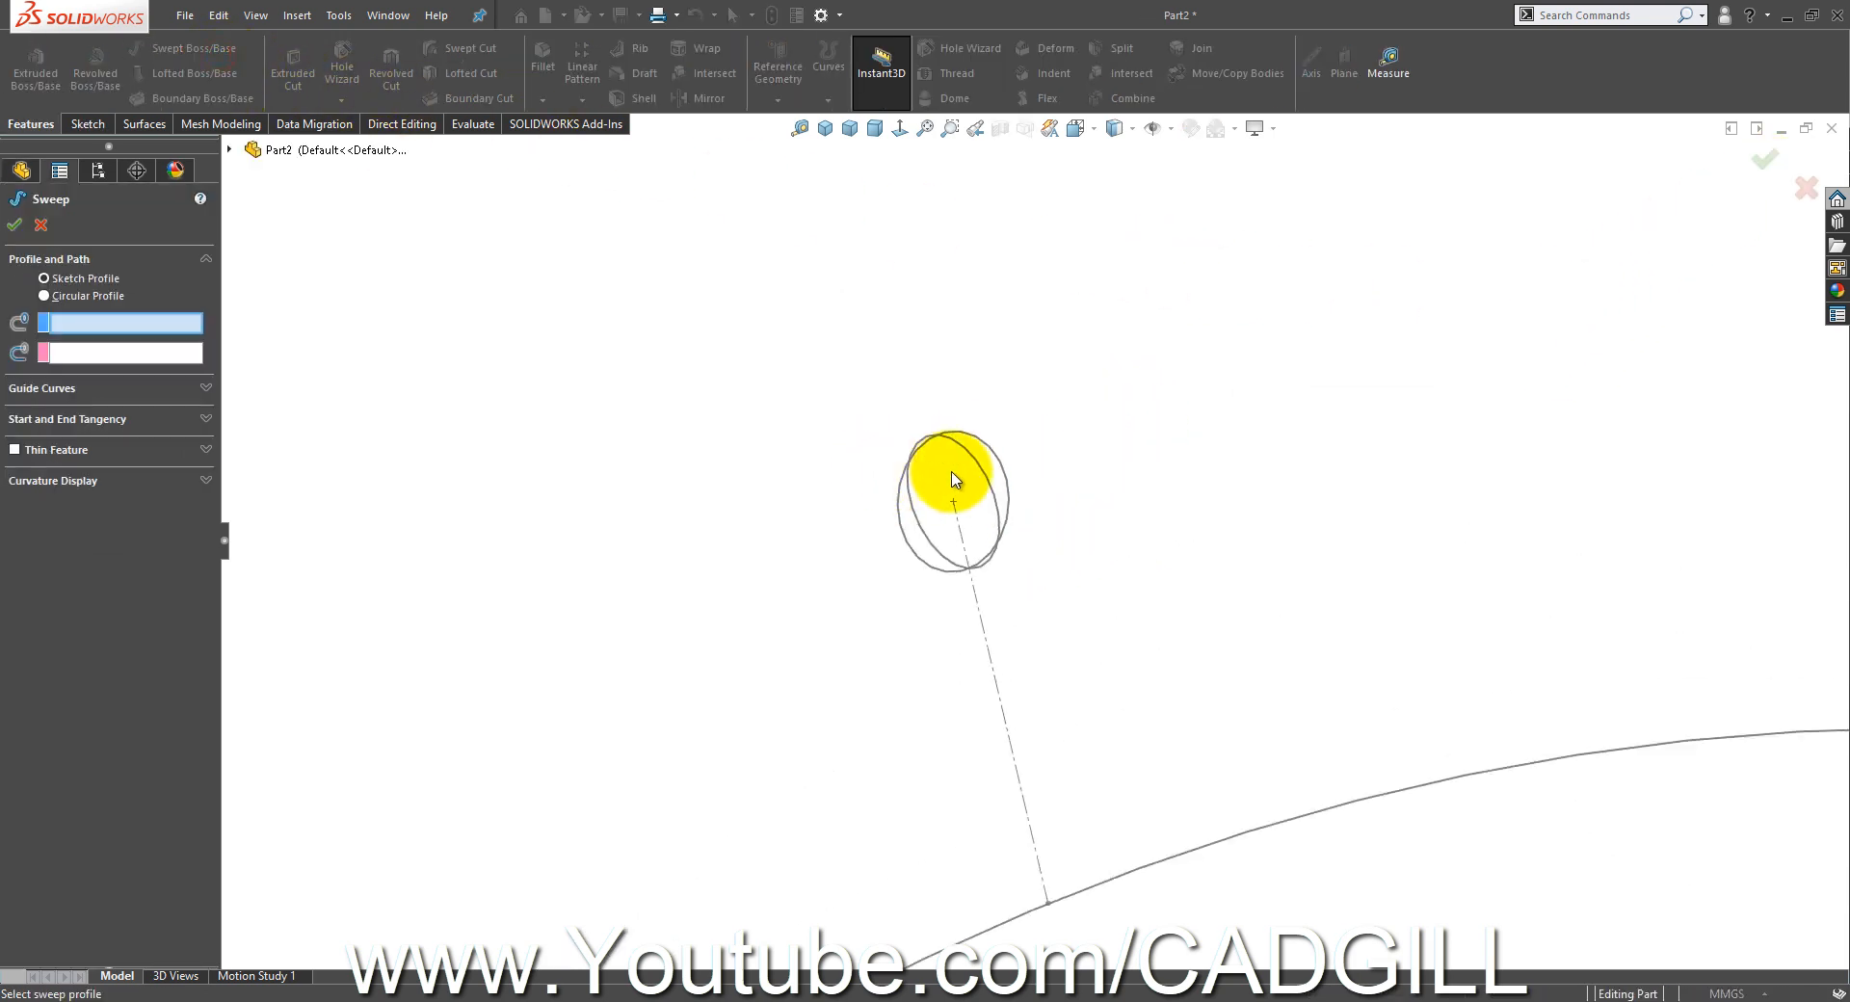
pyautogui.click(980, 472)
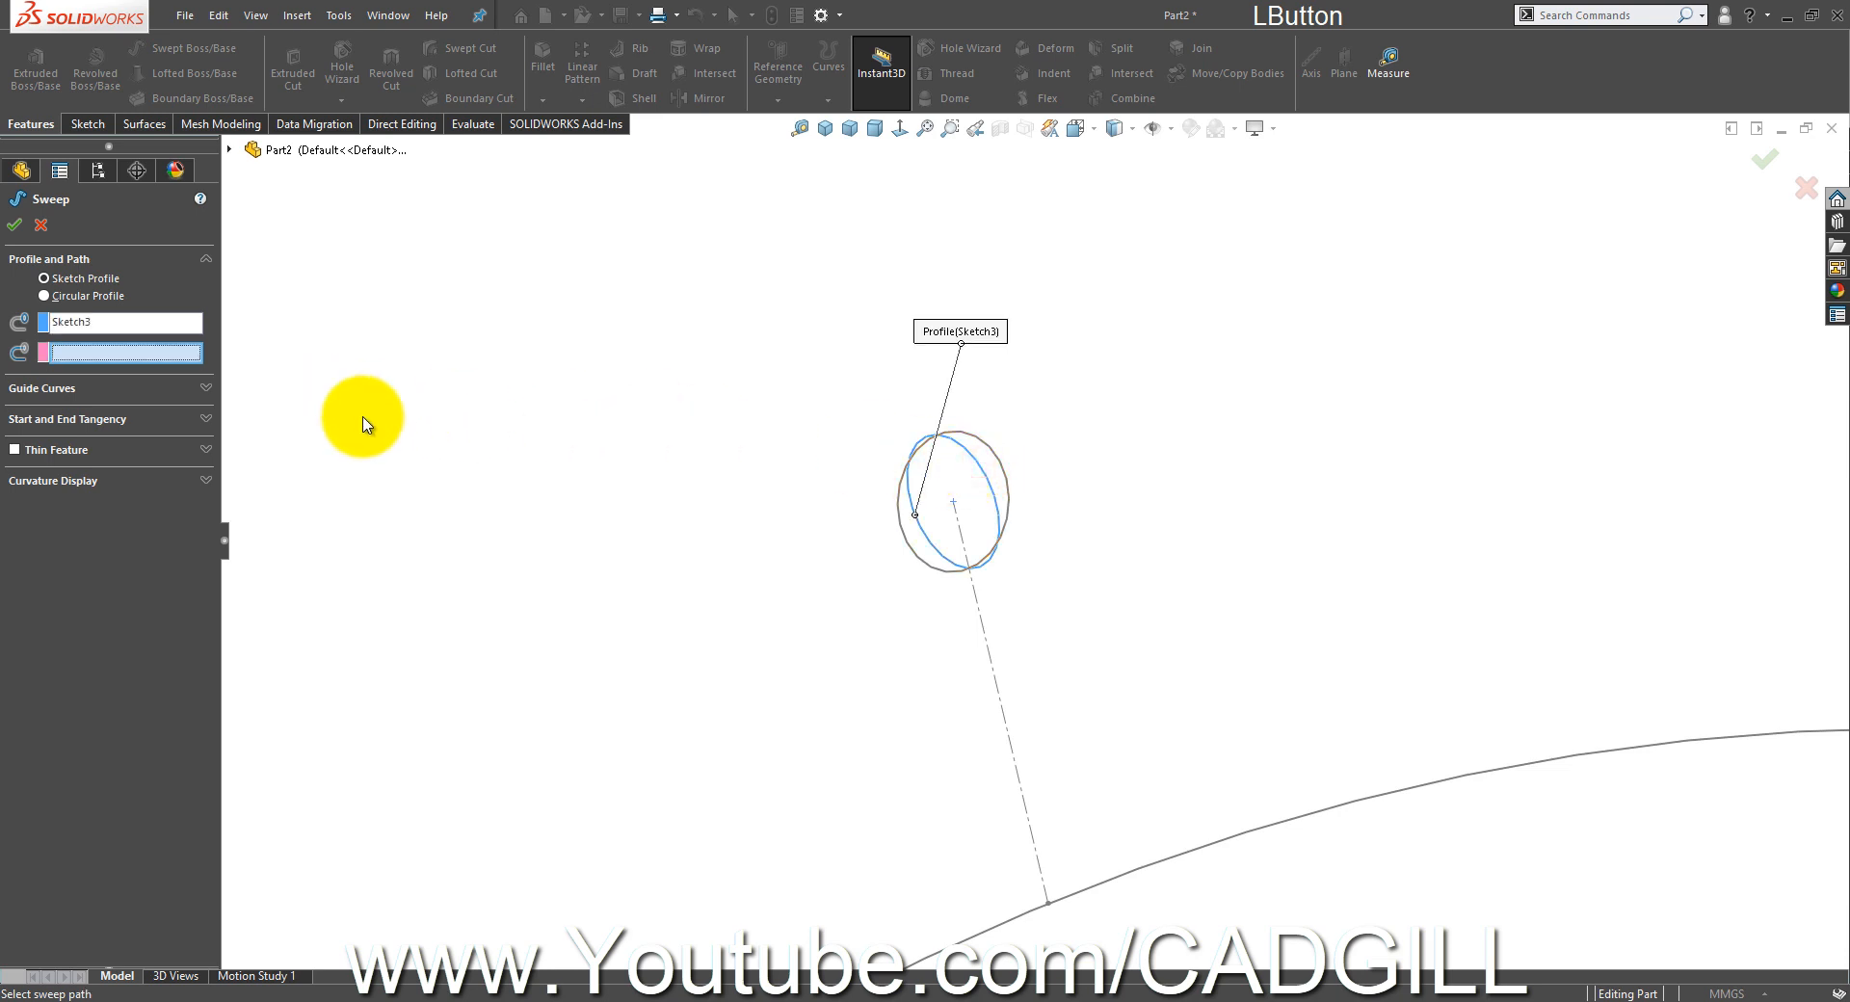
pyautogui.scroll(3, 1132, 699)
pyautogui.click(1377, 644)
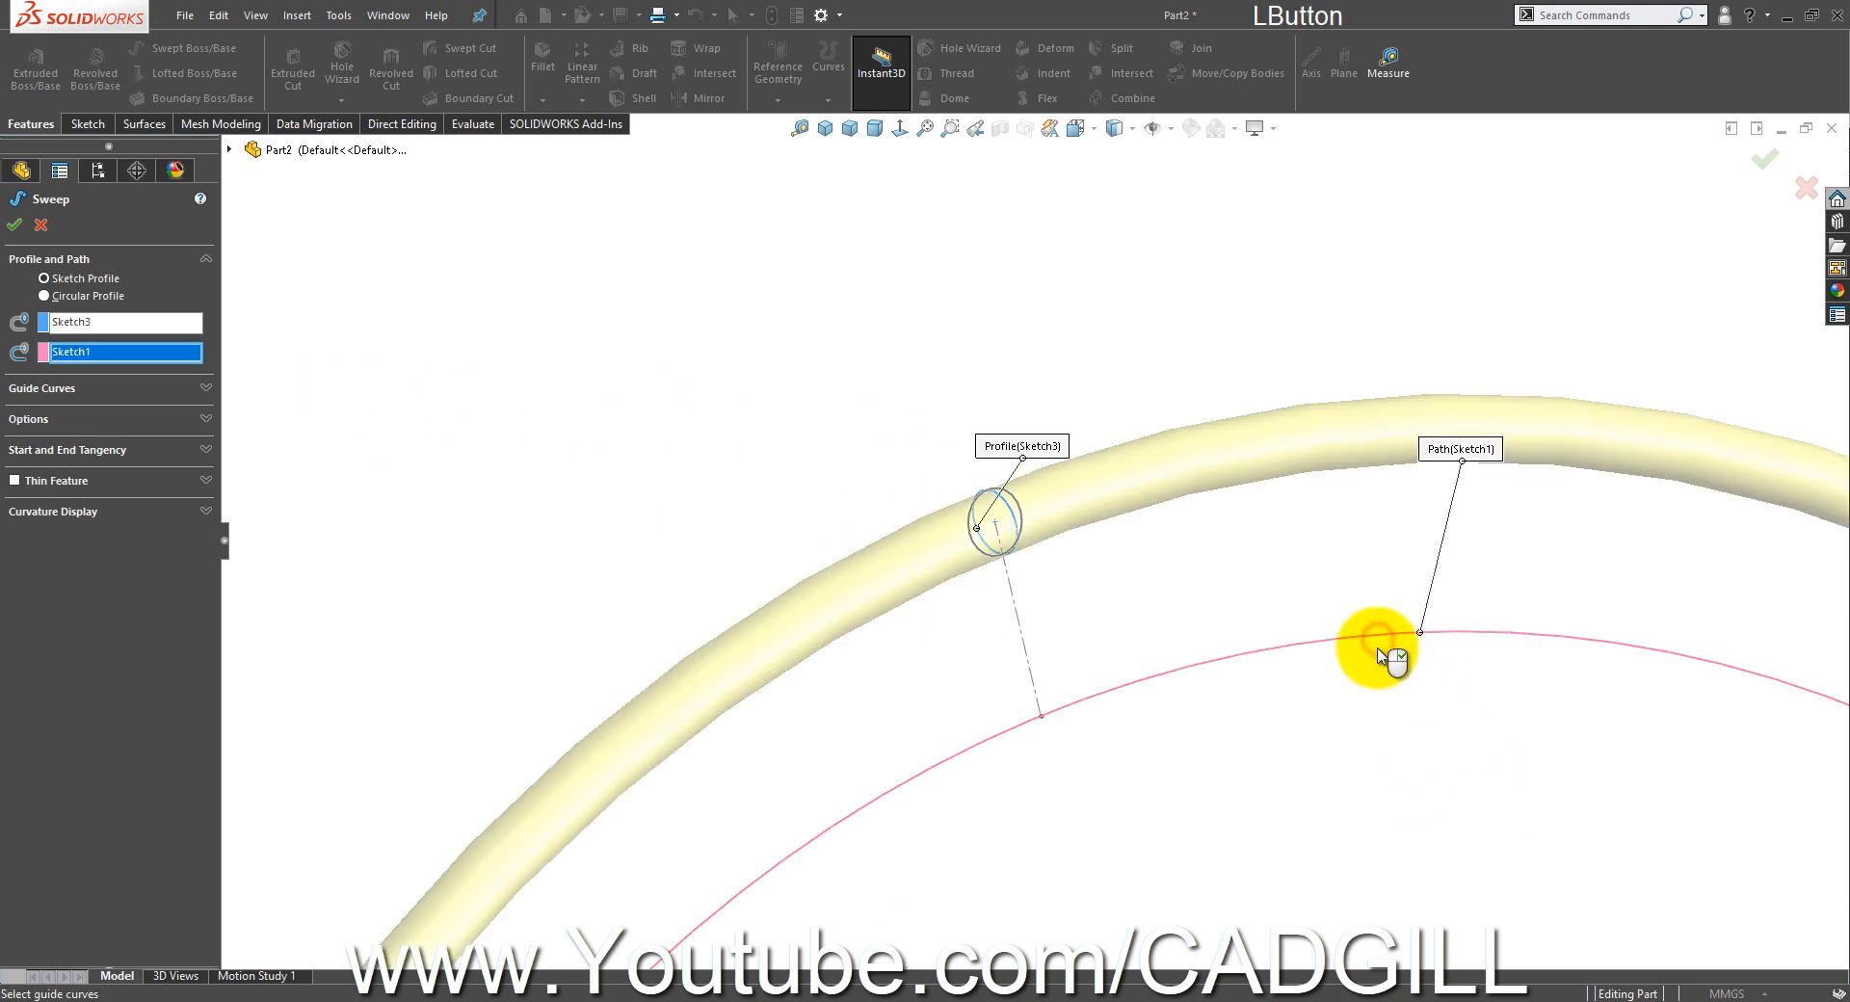
pyautogui.scroll(8, 1396, 747)
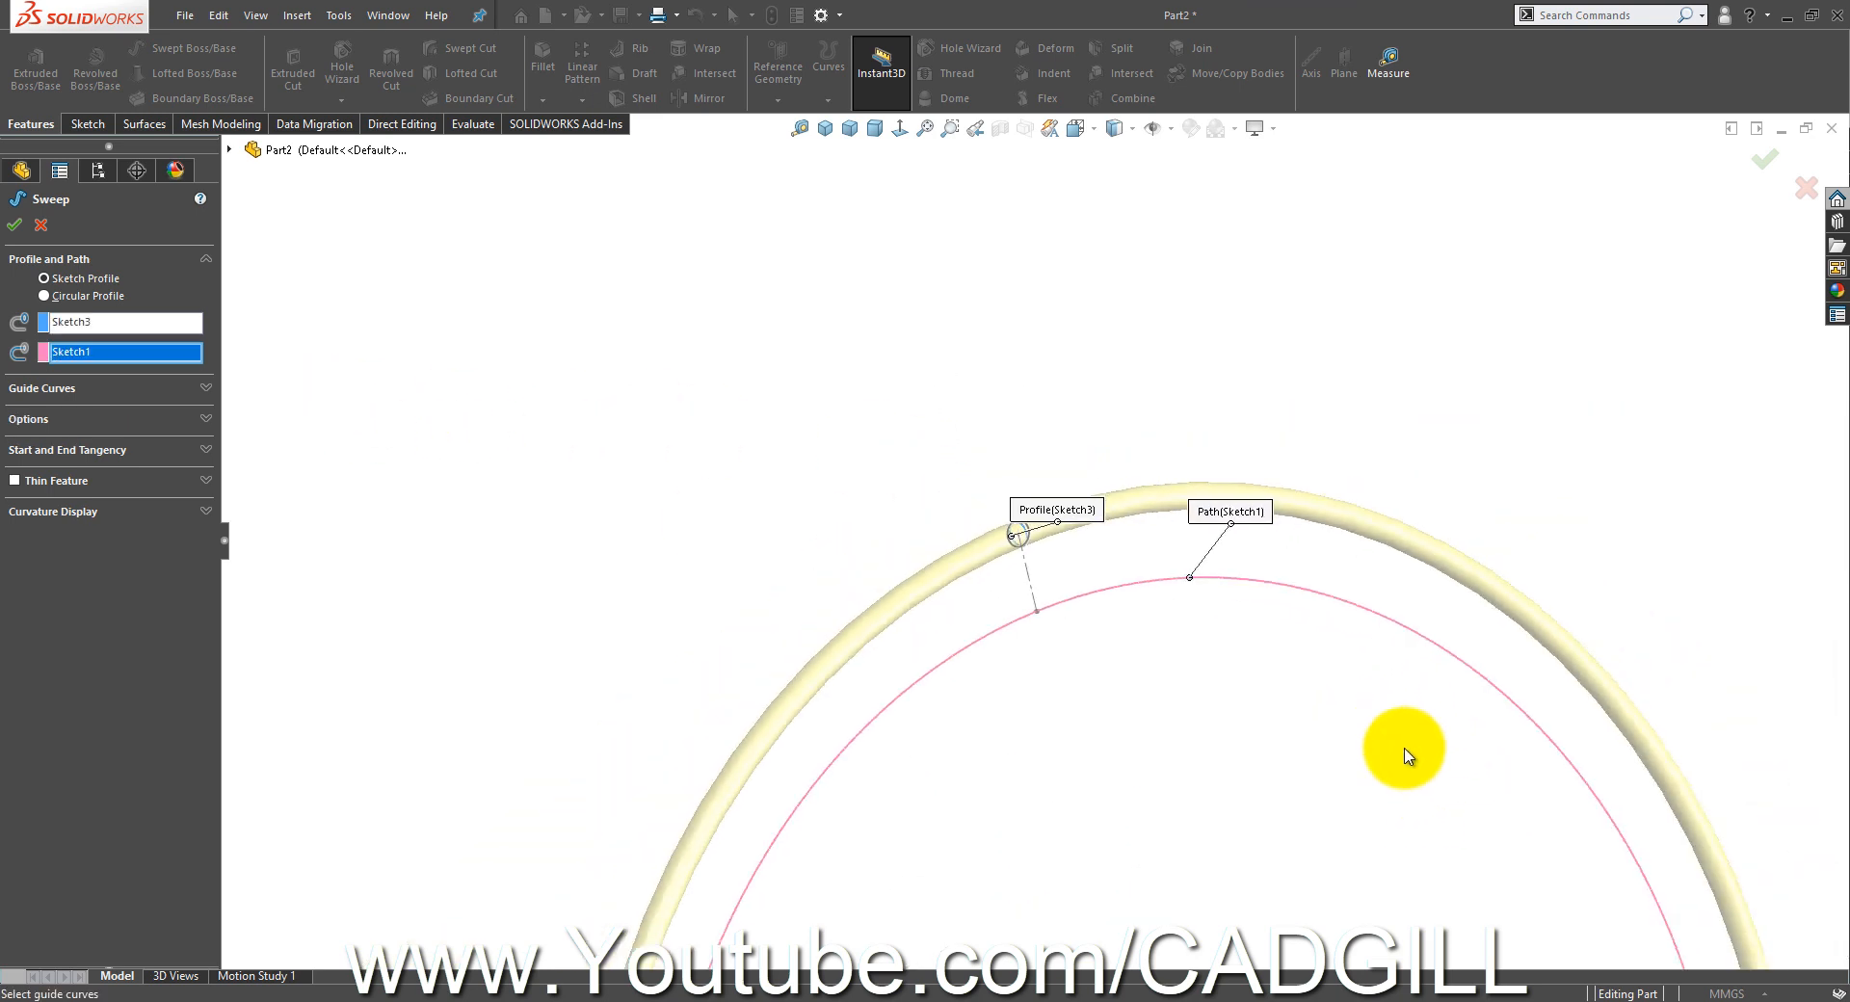
# - Set the sweep's profile twist to Specify Twist Value, with the twist controlled by revolutions
pyautogui.click(101, 418)
pyautogui.click(121, 461)
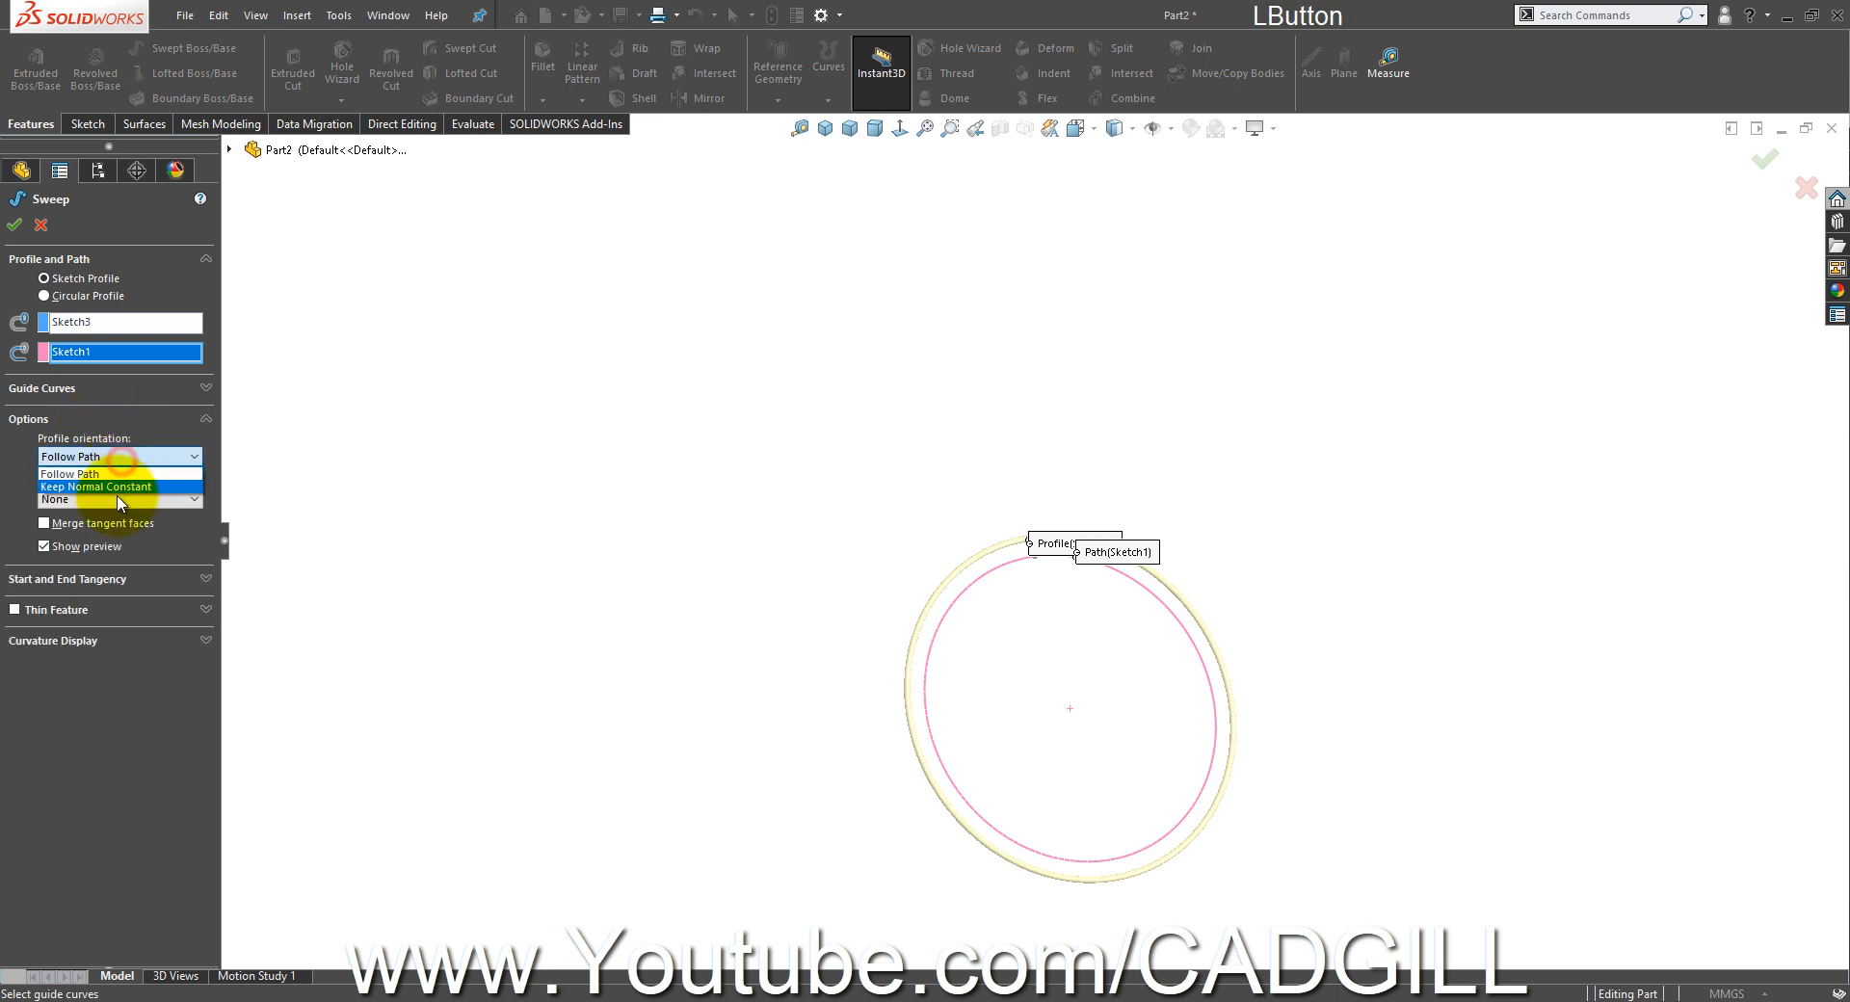
pyautogui.click(109, 501)
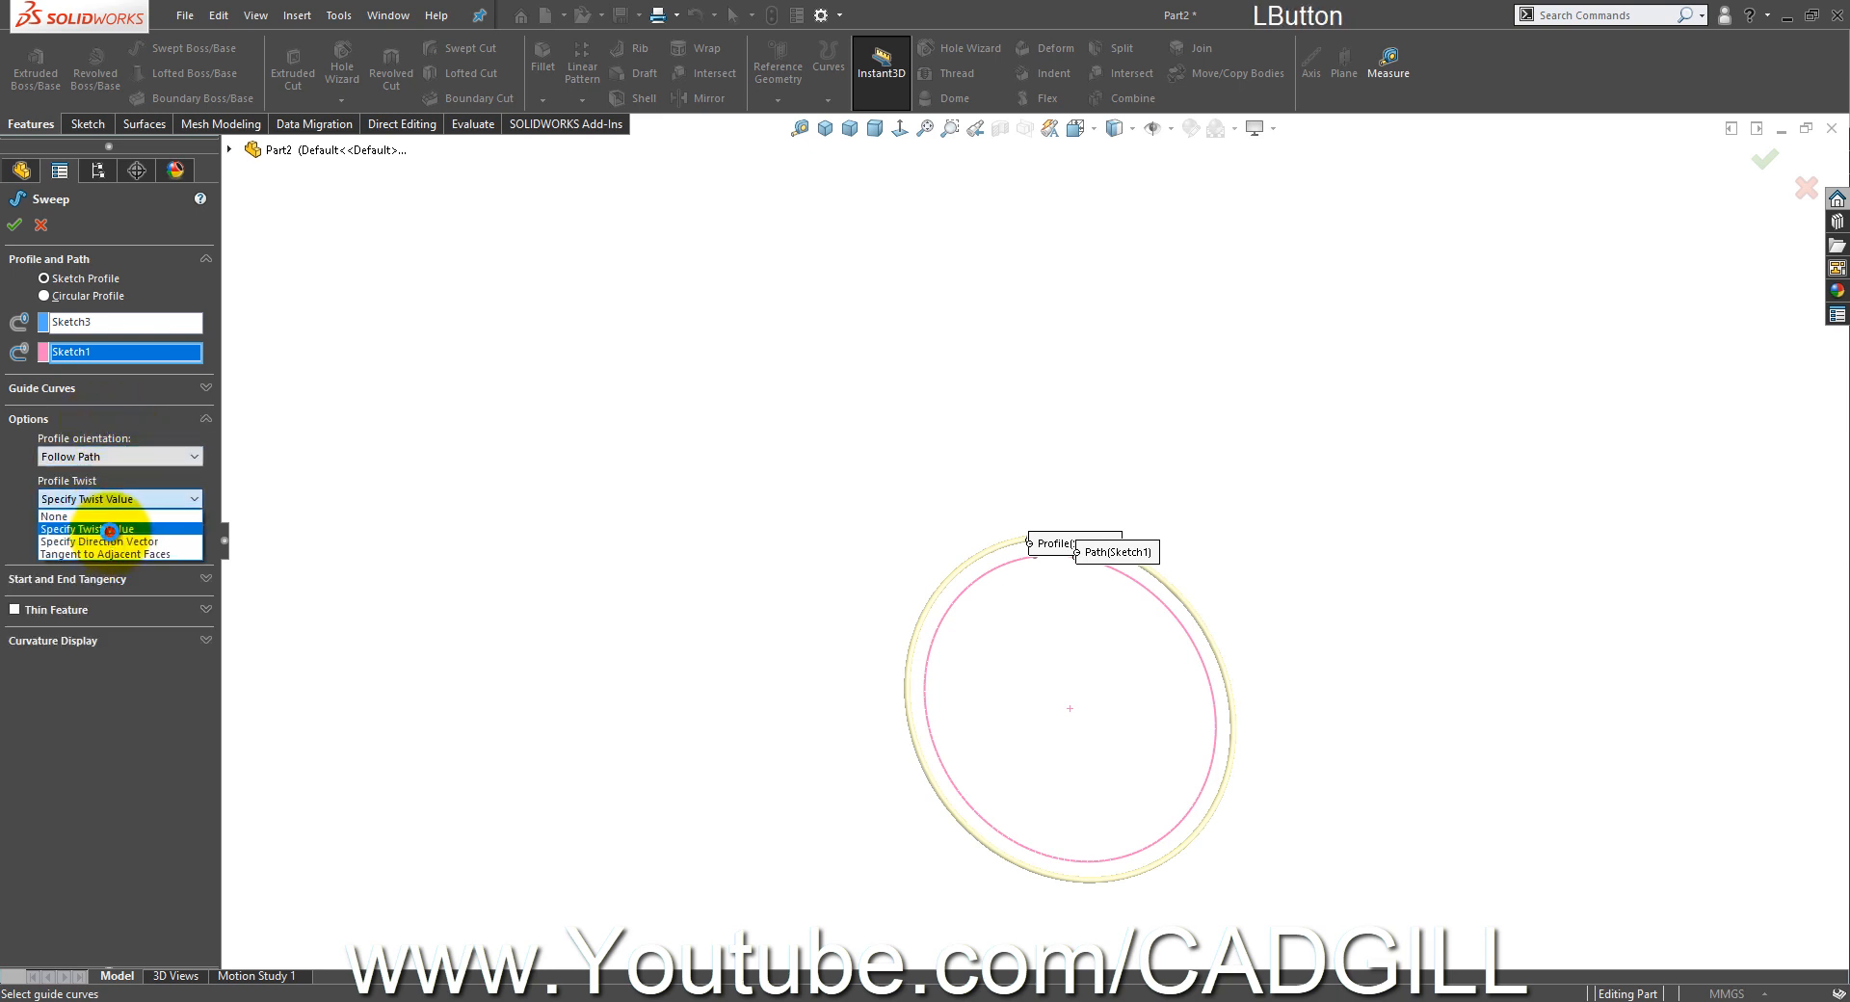
pyautogui.click(109, 530)
pyautogui.scroll(-2, 1304, 772)
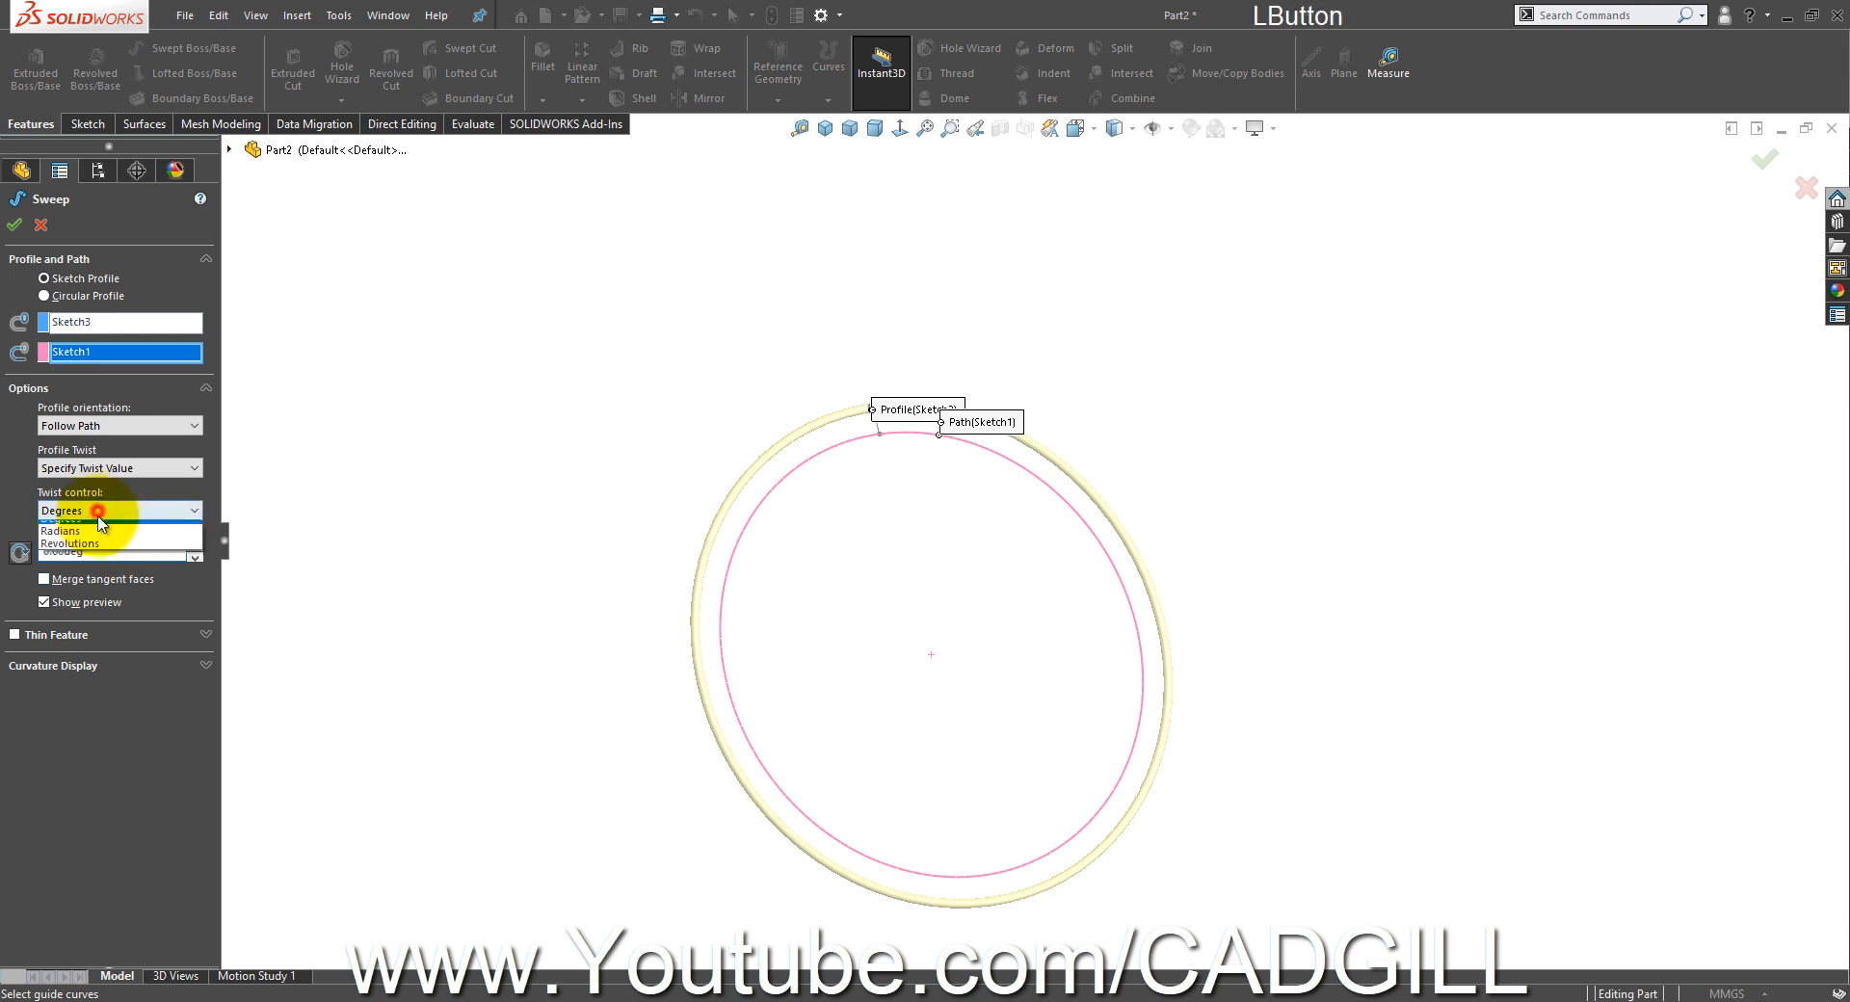
# - Raise the sweep's twist in Direction 1 to 13 revolutions
pyautogui.click(193, 547)
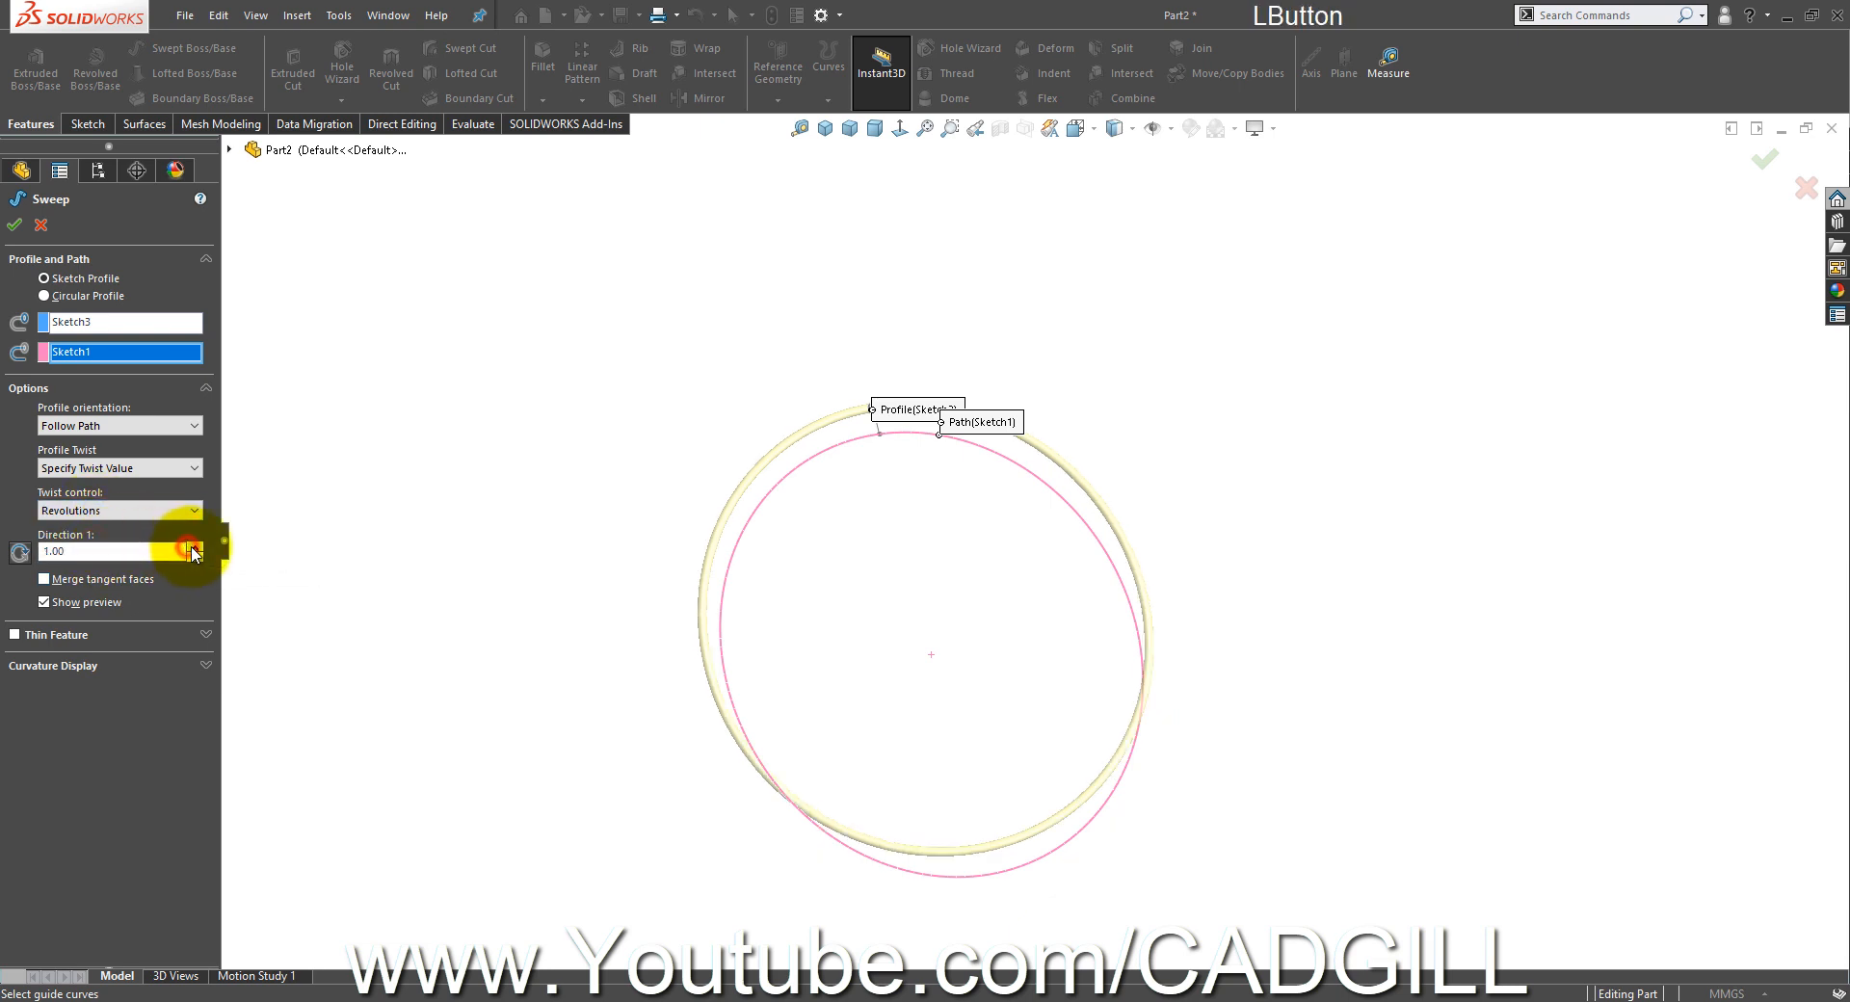
pyautogui.click(193, 547)
pyautogui.click(192, 547)
pyautogui.click(193, 546)
pyautogui.click(193, 546)
pyautogui.click(193, 546)
pyautogui.click(192, 545)
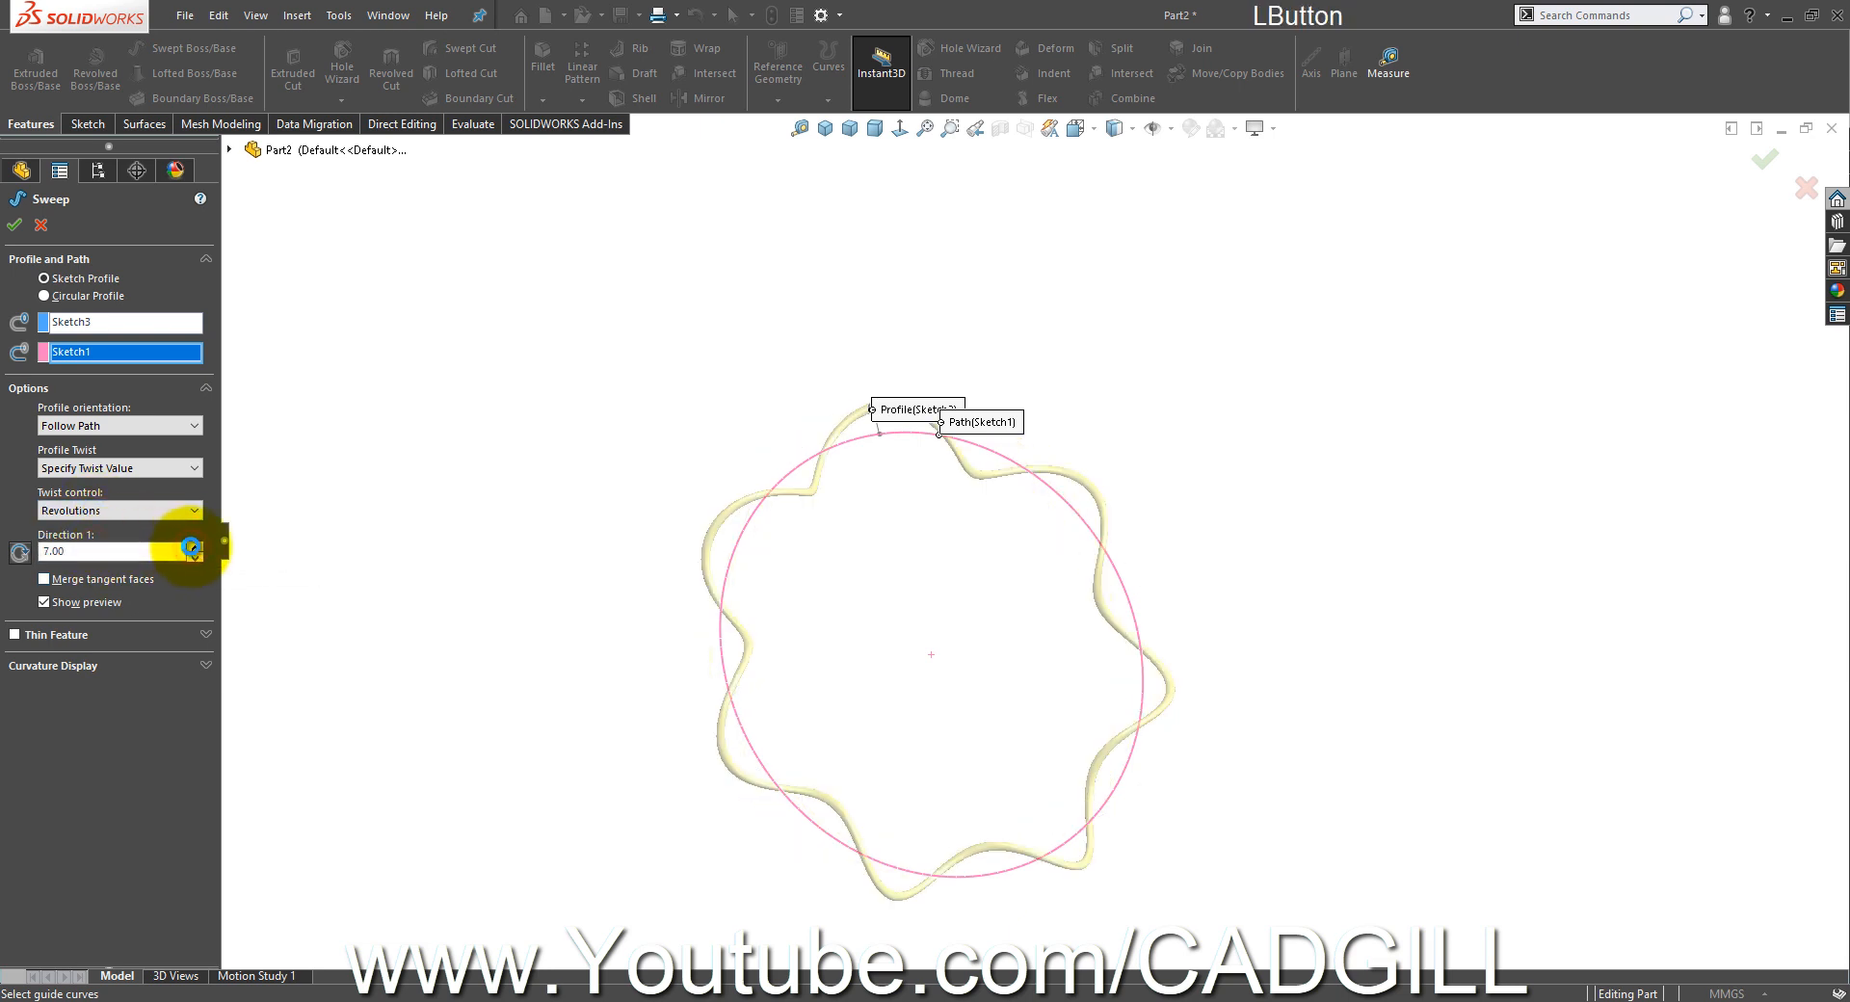
pyautogui.click(192, 545)
pyautogui.click(192, 545)
pyautogui.click(192, 545)
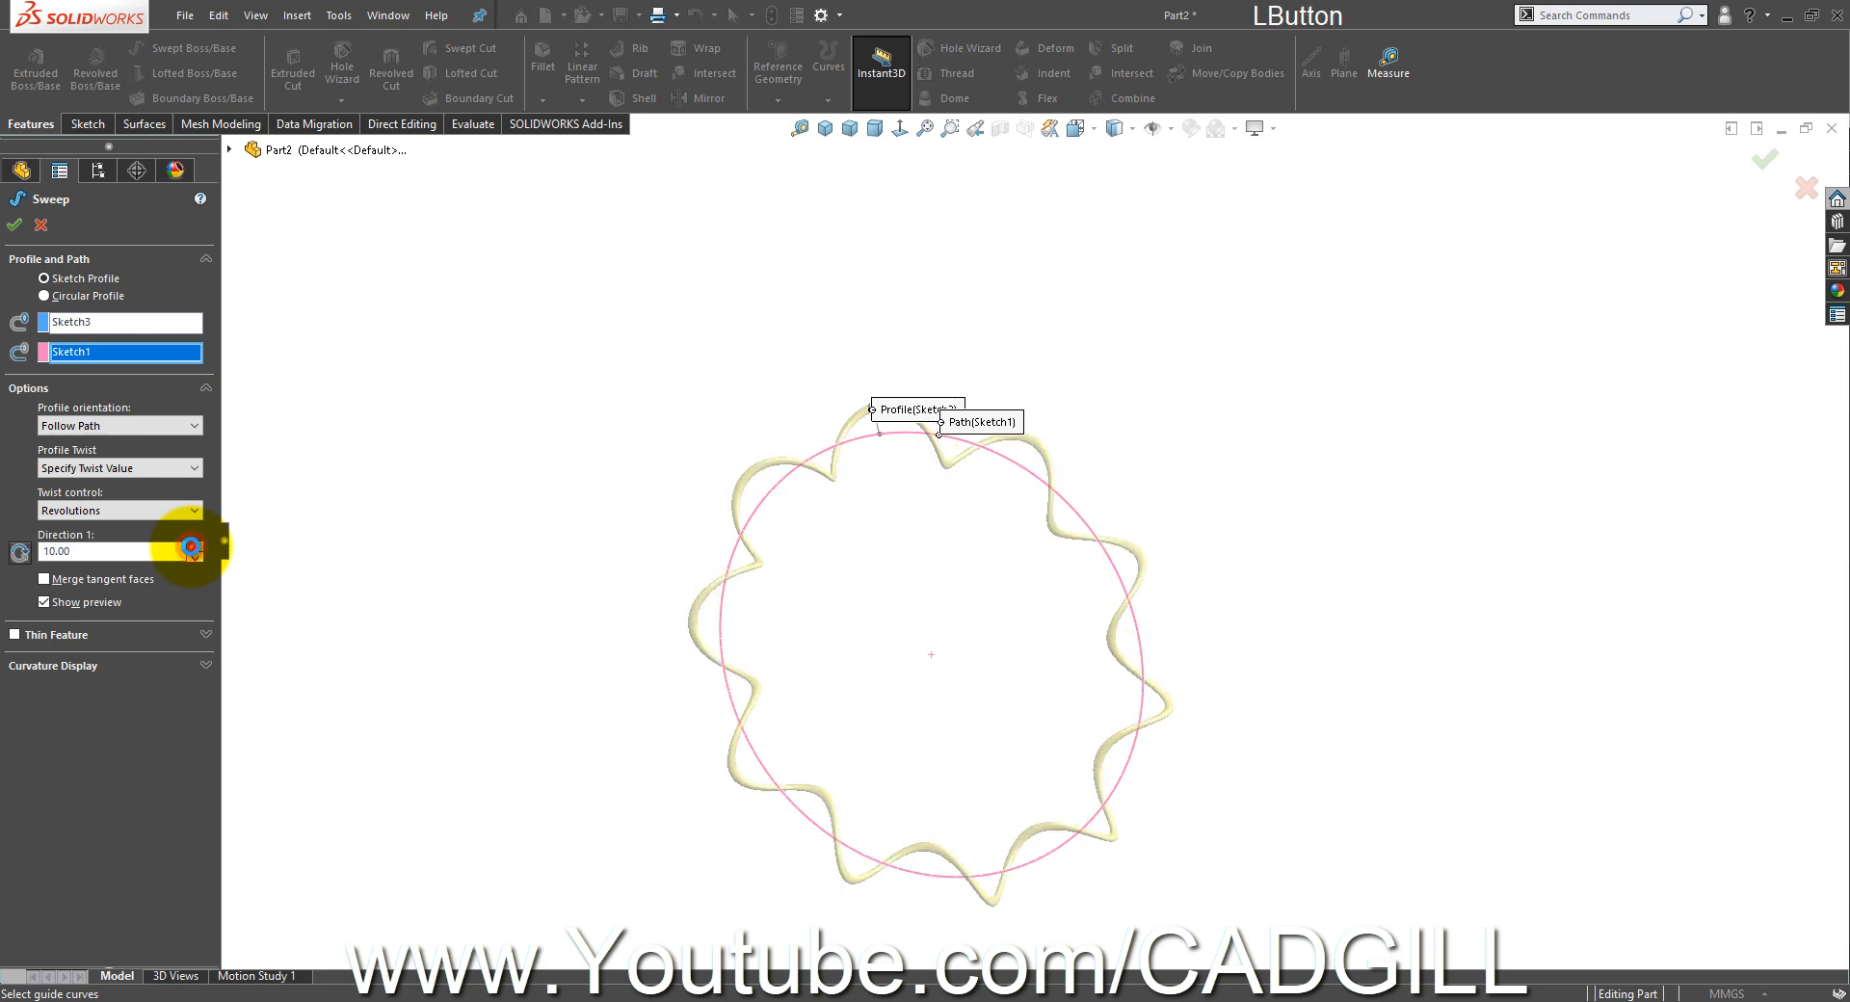
pyautogui.click(192, 547)
pyautogui.click(192, 547)
pyautogui.click(191, 547)
# - Examine the thickness of the twisted sweep preview along its bends up close, and cancel the sweep
pyautogui.moveTo(905, 647); pyautogui.dragTo(844, 783, button='middle')
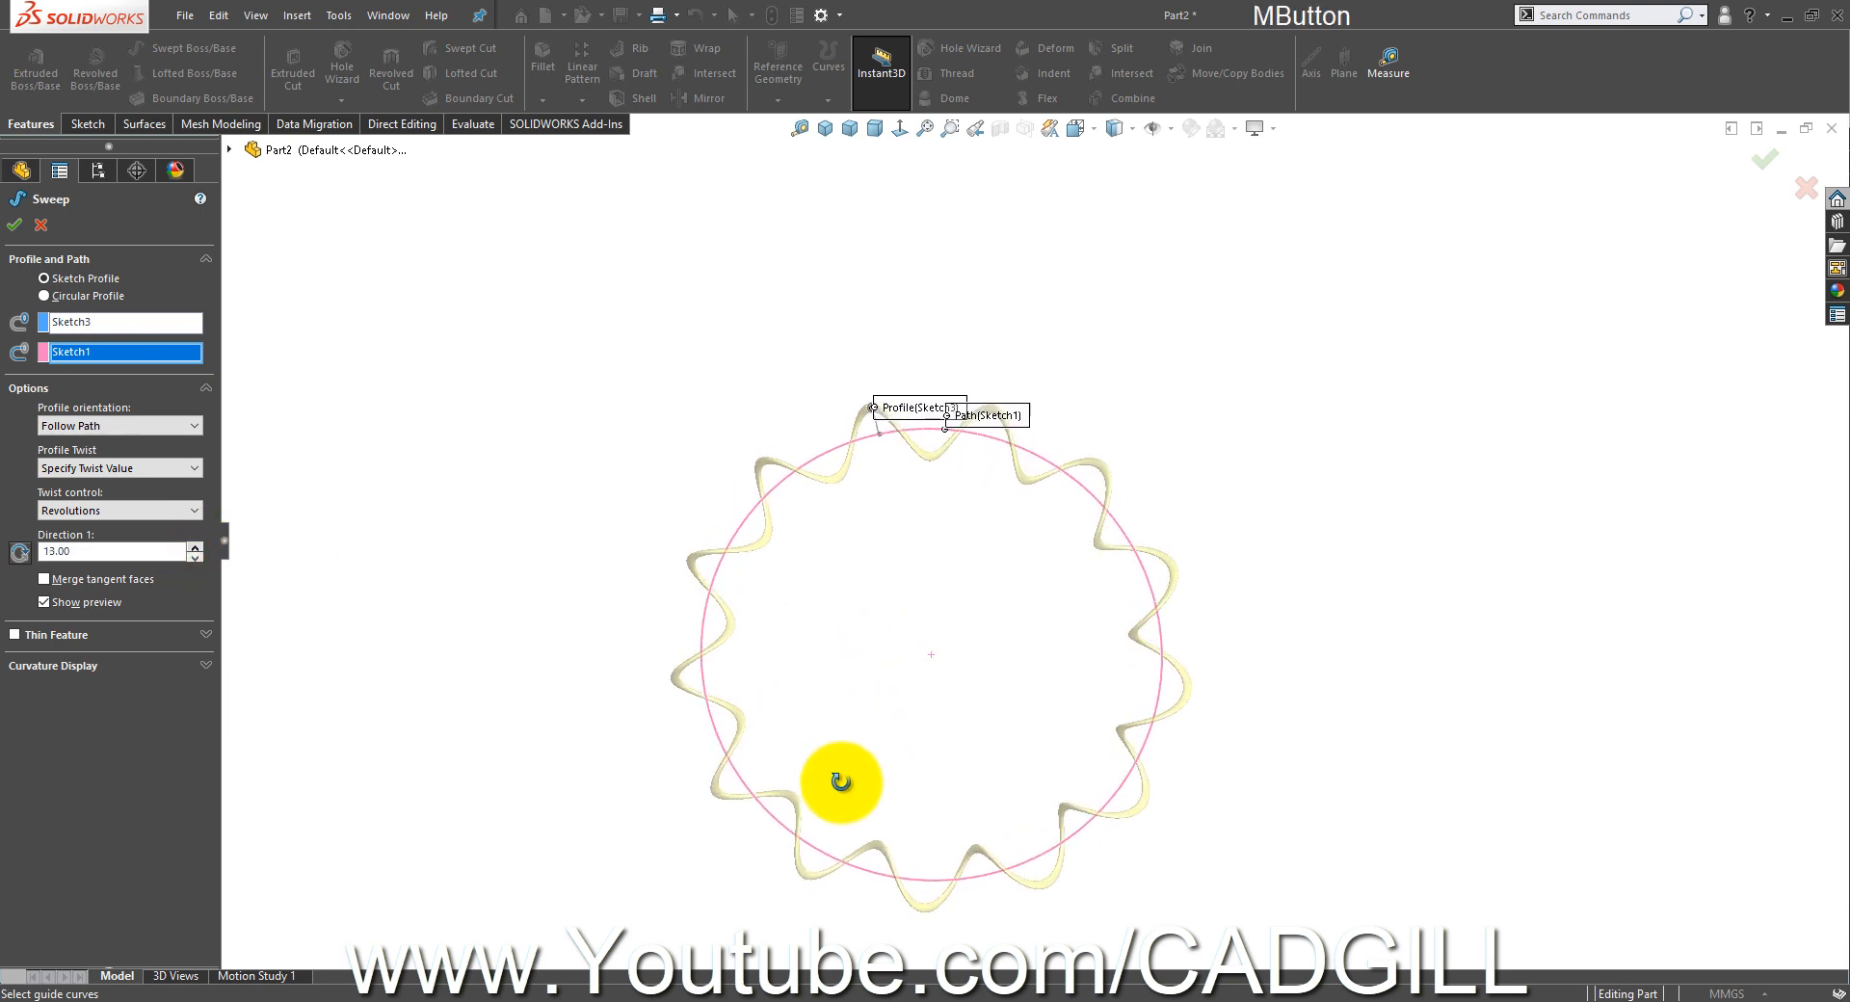
pyautogui.scroll(-5, 843, 504)
pyautogui.moveTo(830, 492); pyautogui.dragTo(934, 458, button='middle')
pyautogui.scroll(-3, 1024, 454)
pyautogui.moveTo(751, 338); pyautogui.dragTo(540, 588, button='middle')
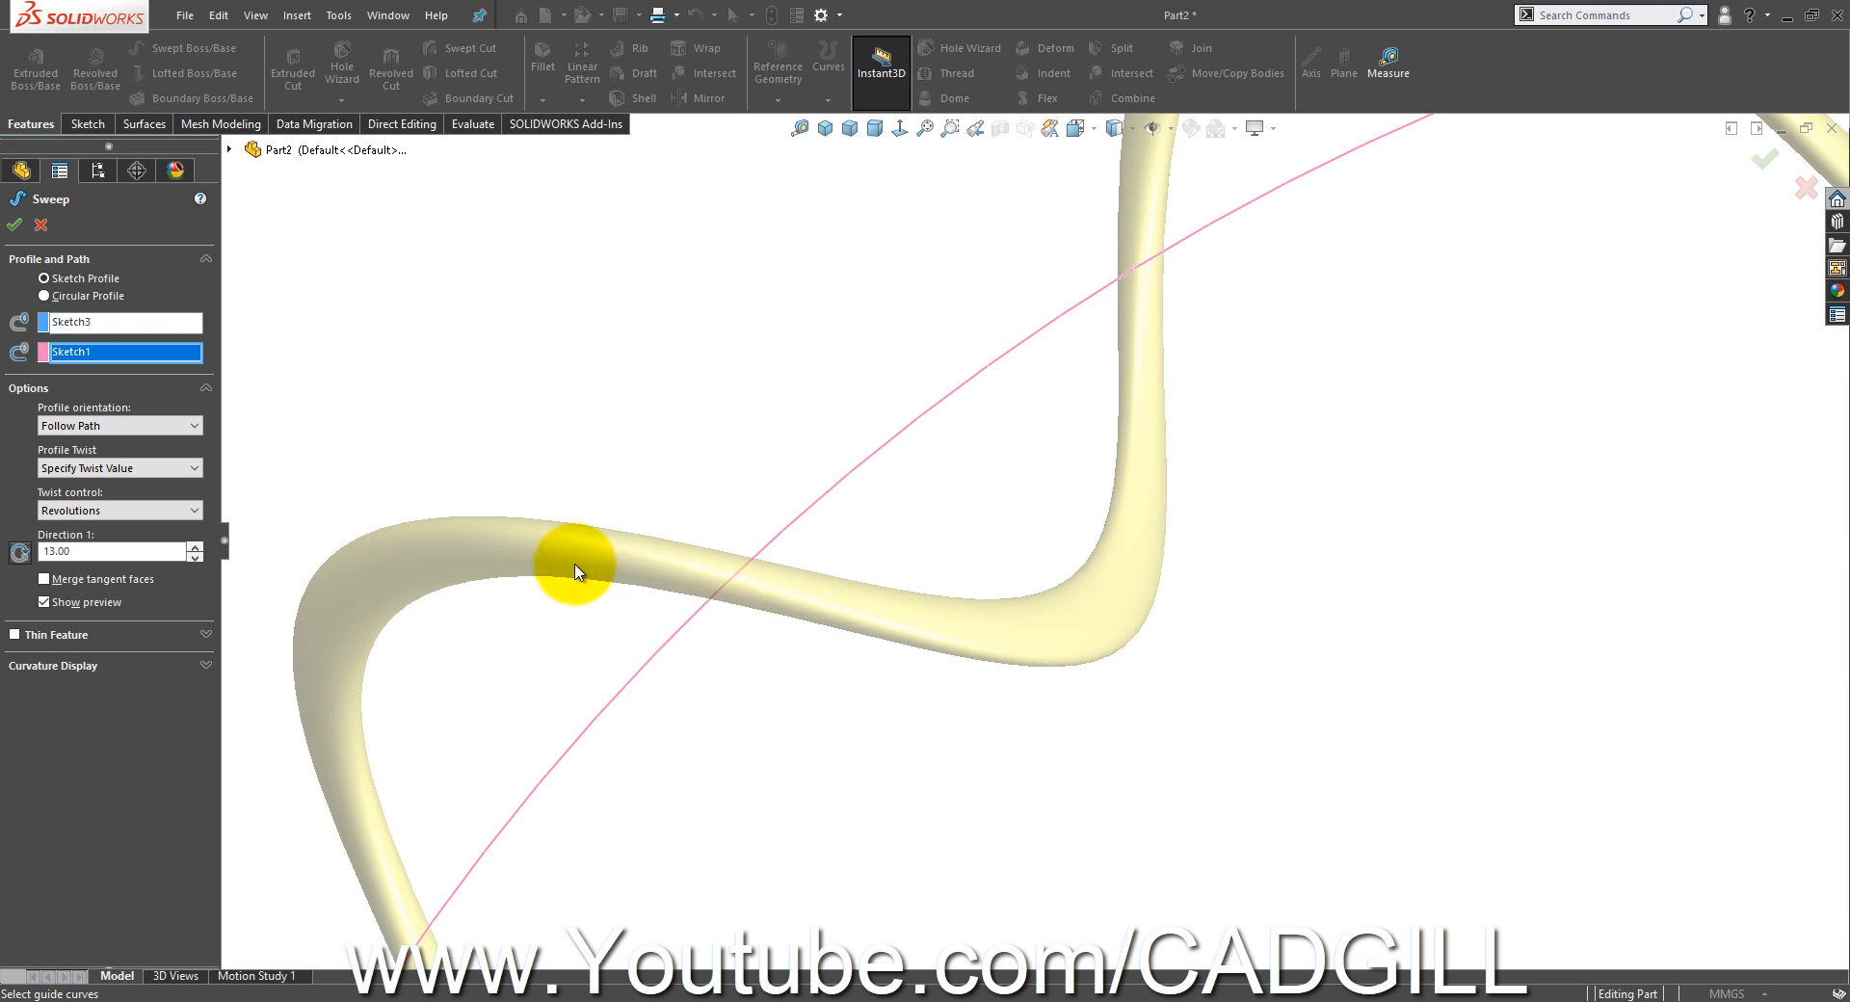
pyautogui.scroll(-2, 663, 576)
pyautogui.moveTo(661, 574); pyautogui.dragTo(686, 685, button='middle')
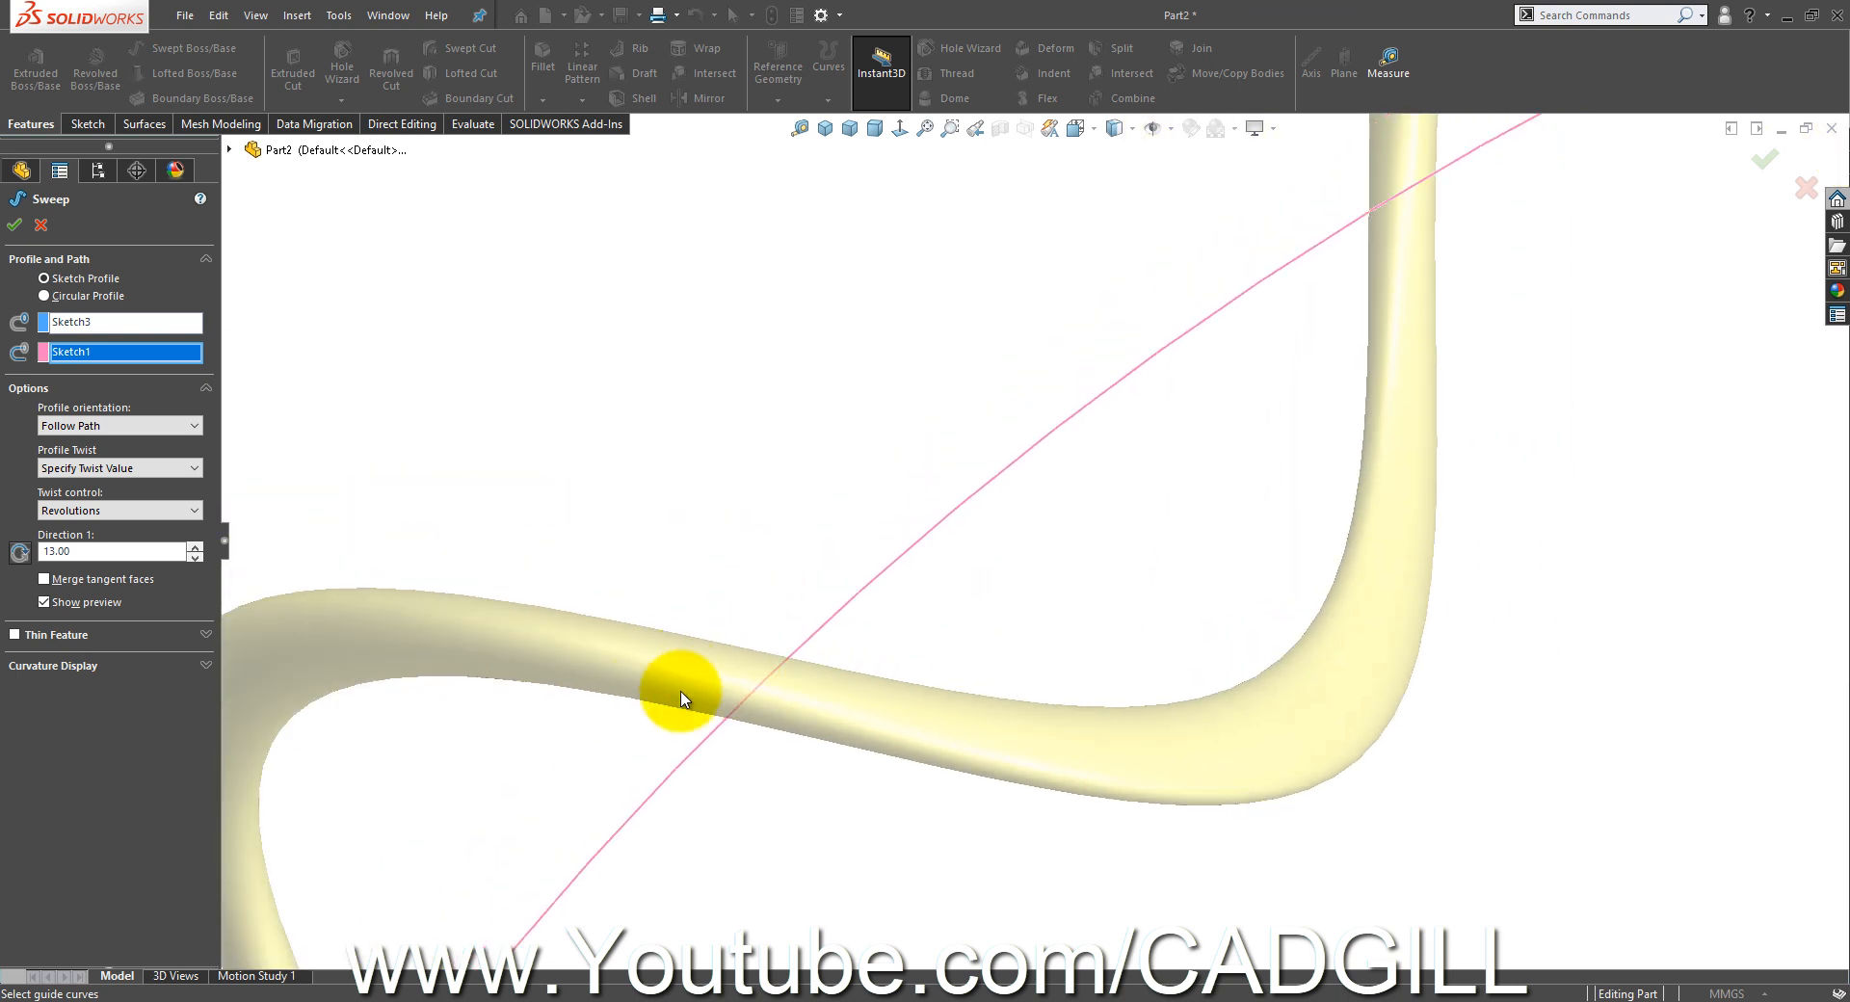
pyautogui.scroll(6, 757, 724)
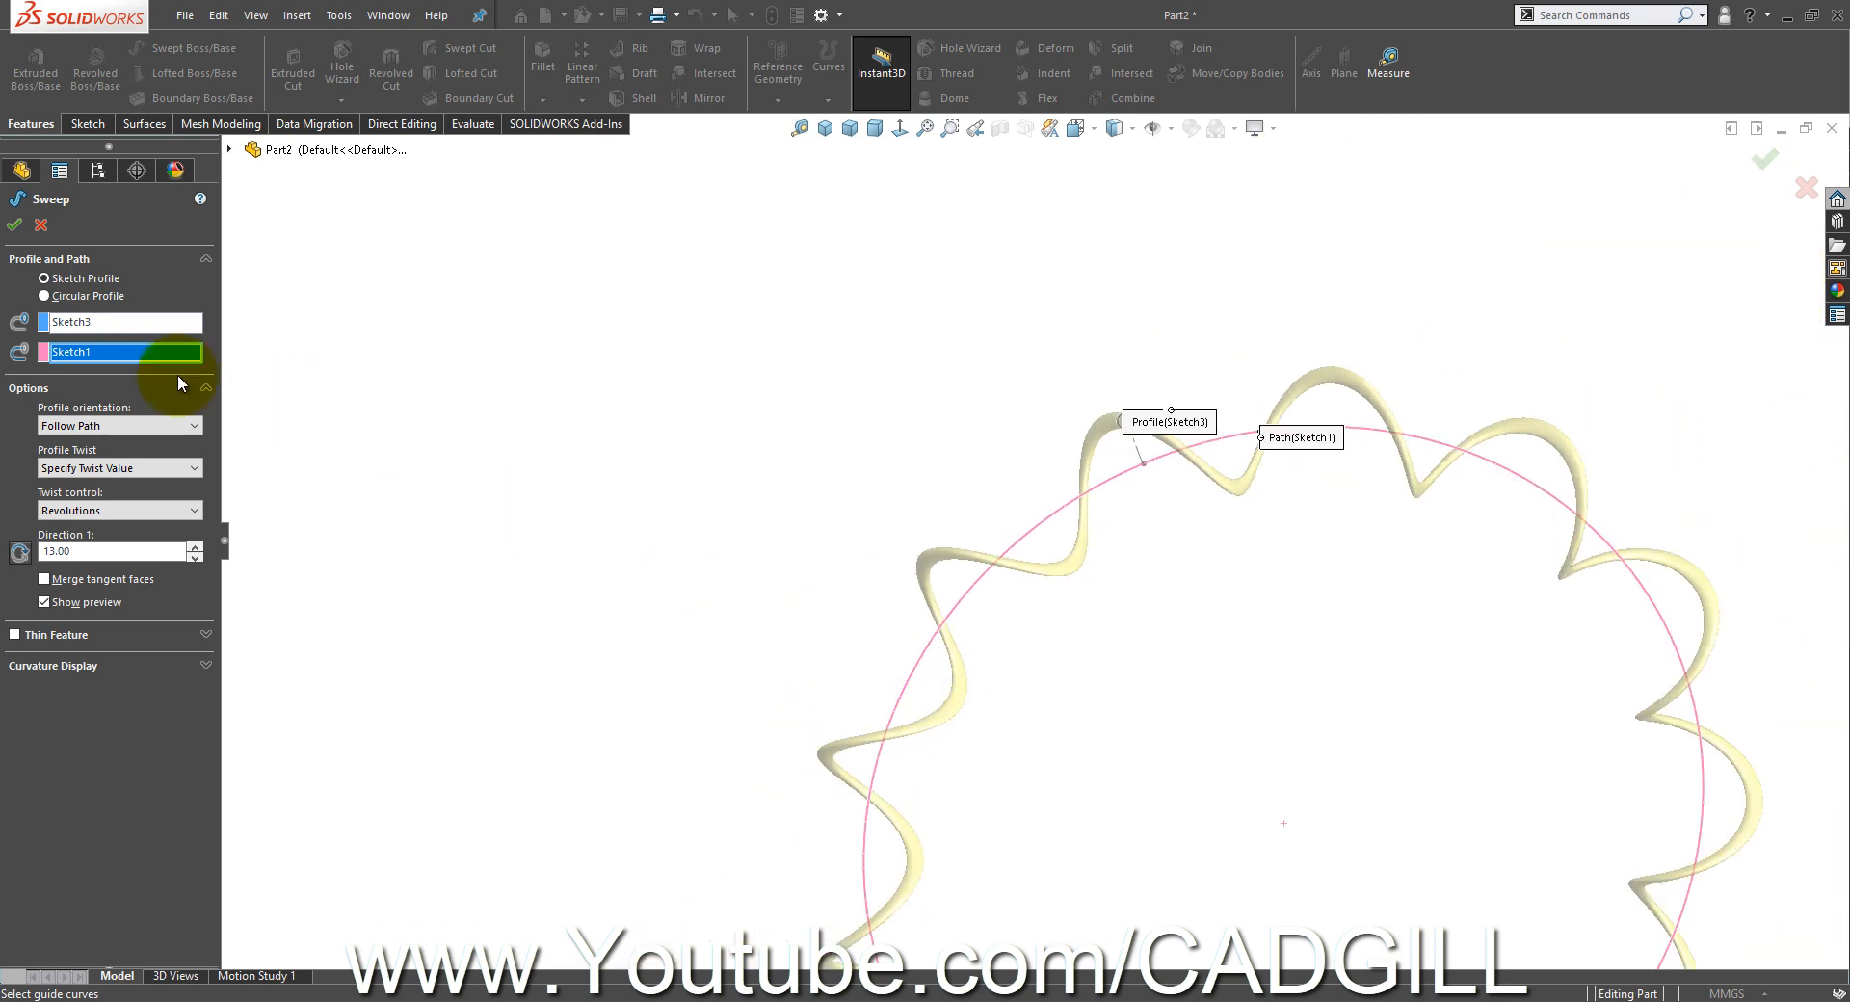
pyautogui.click(41, 225)
pyautogui.scroll(-2, 1364, 724)
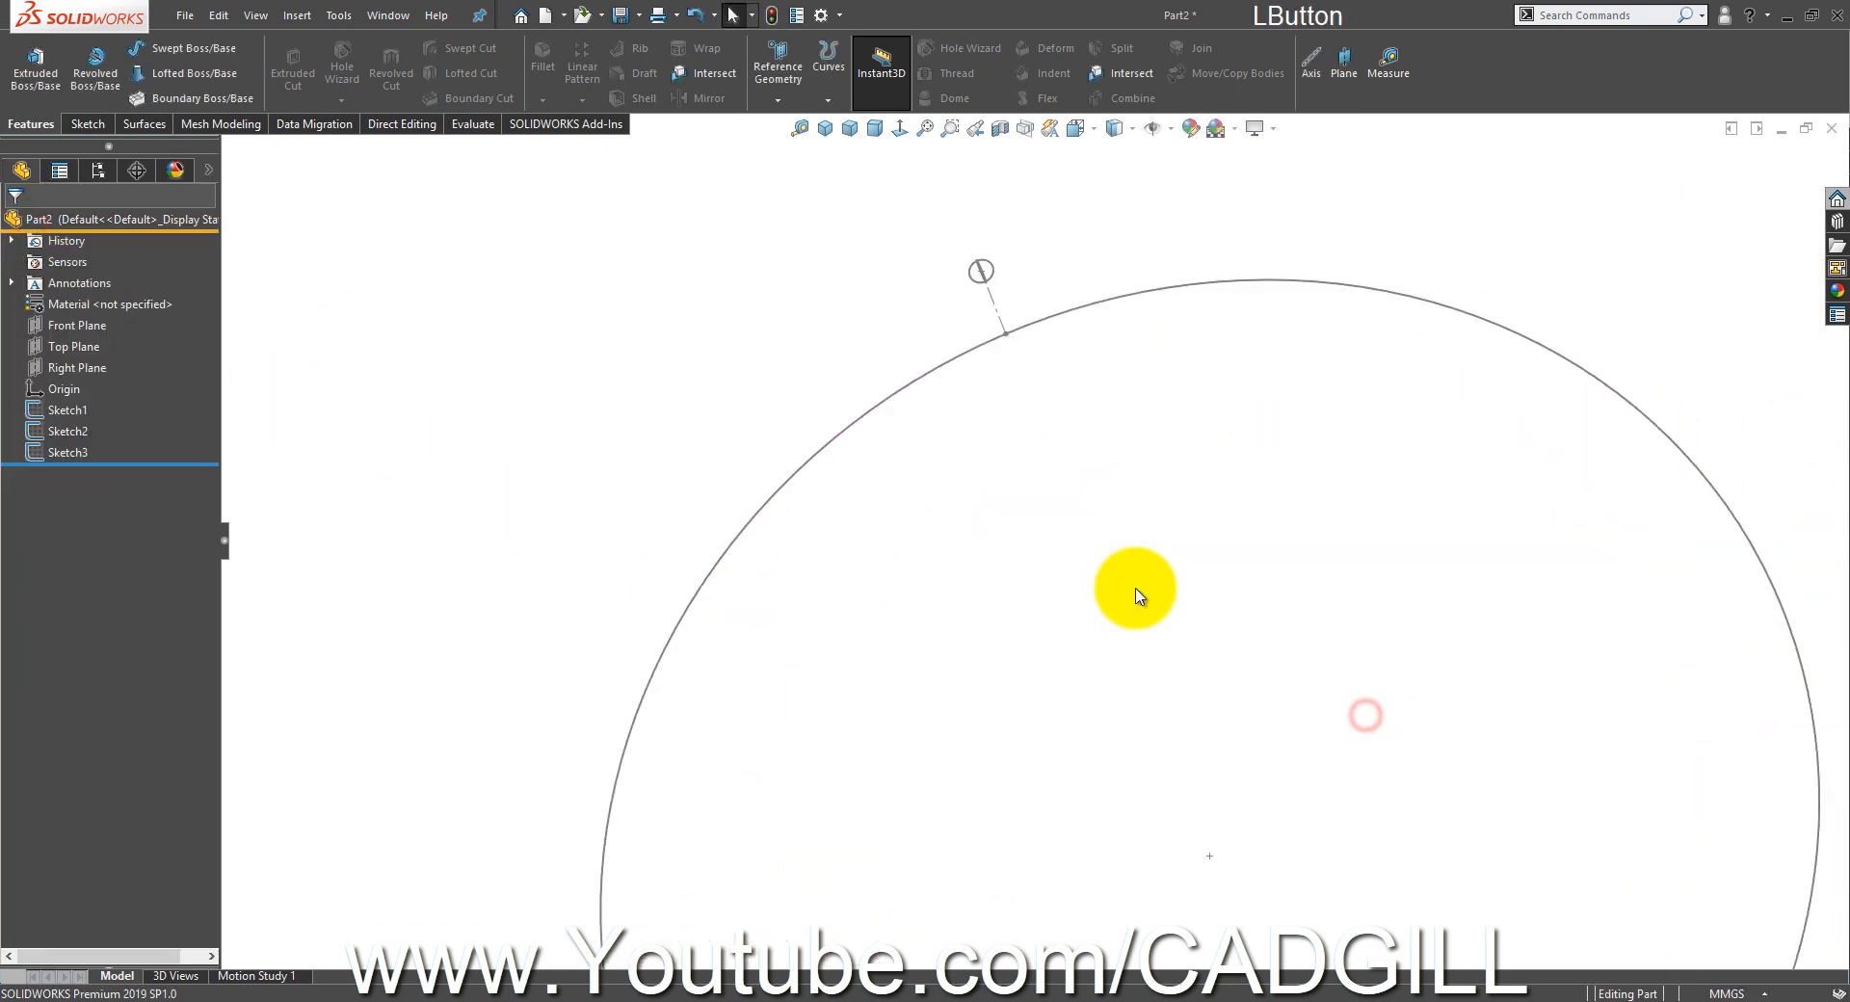
# - Start a sketch on the Right Plane and select the construction line between the small circle's centre and the 100 mm circle
pyautogui.click(73, 367)
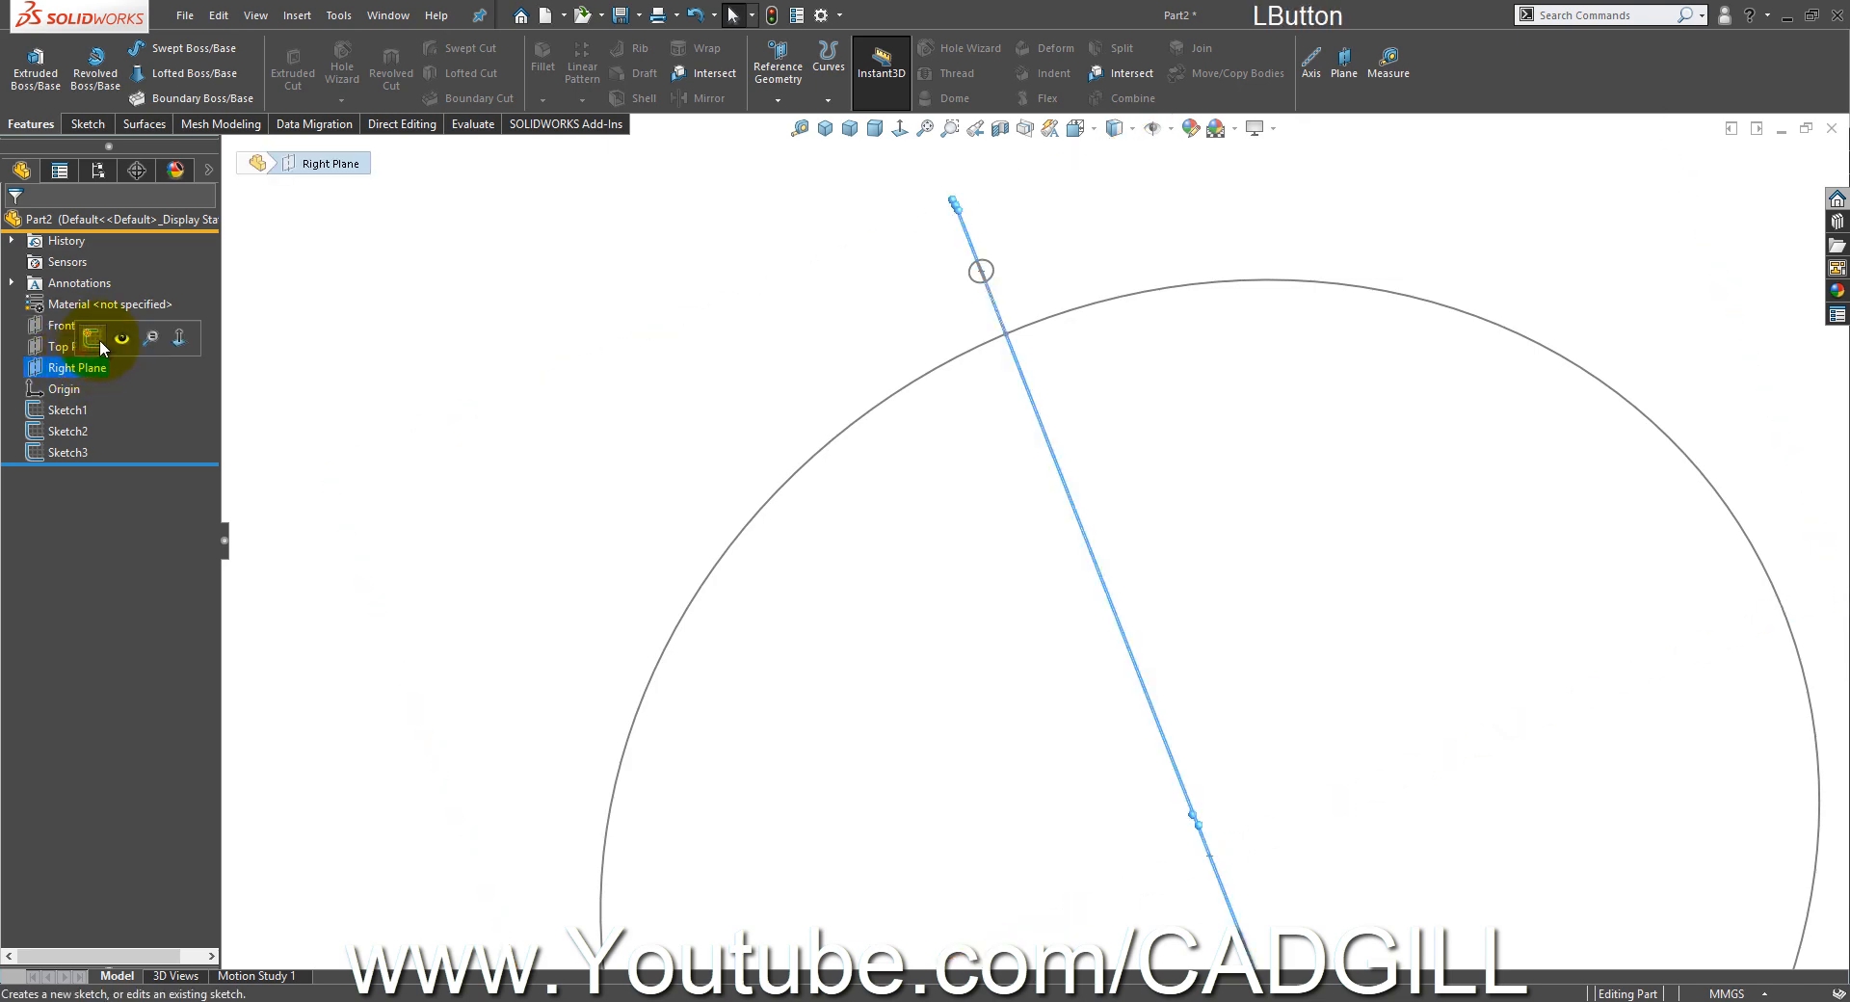
pyautogui.click(100, 340)
pyautogui.moveTo(923, 493)
pyautogui.mouseDown(button='middle')
pyautogui.moveTo(1201, 330)
pyautogui.moveTo(1122, 262)
pyautogui.mouseUp(button='middle')
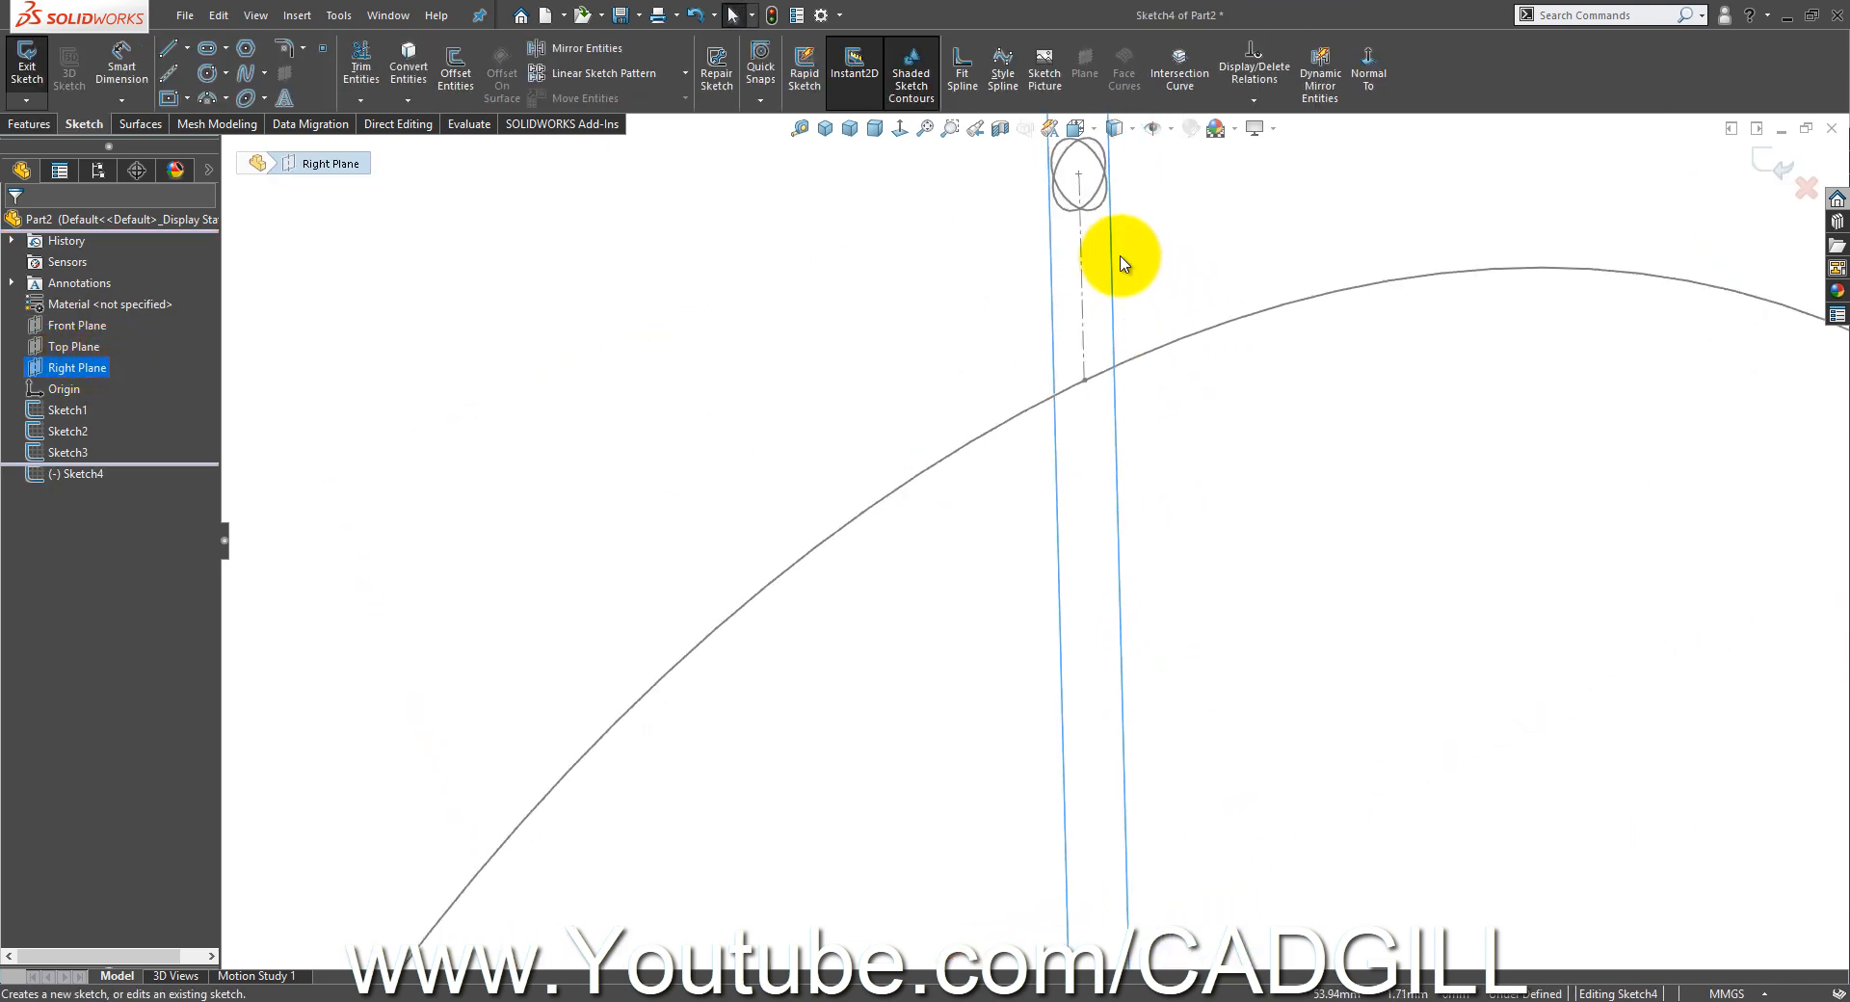
pyautogui.click(1079, 254)
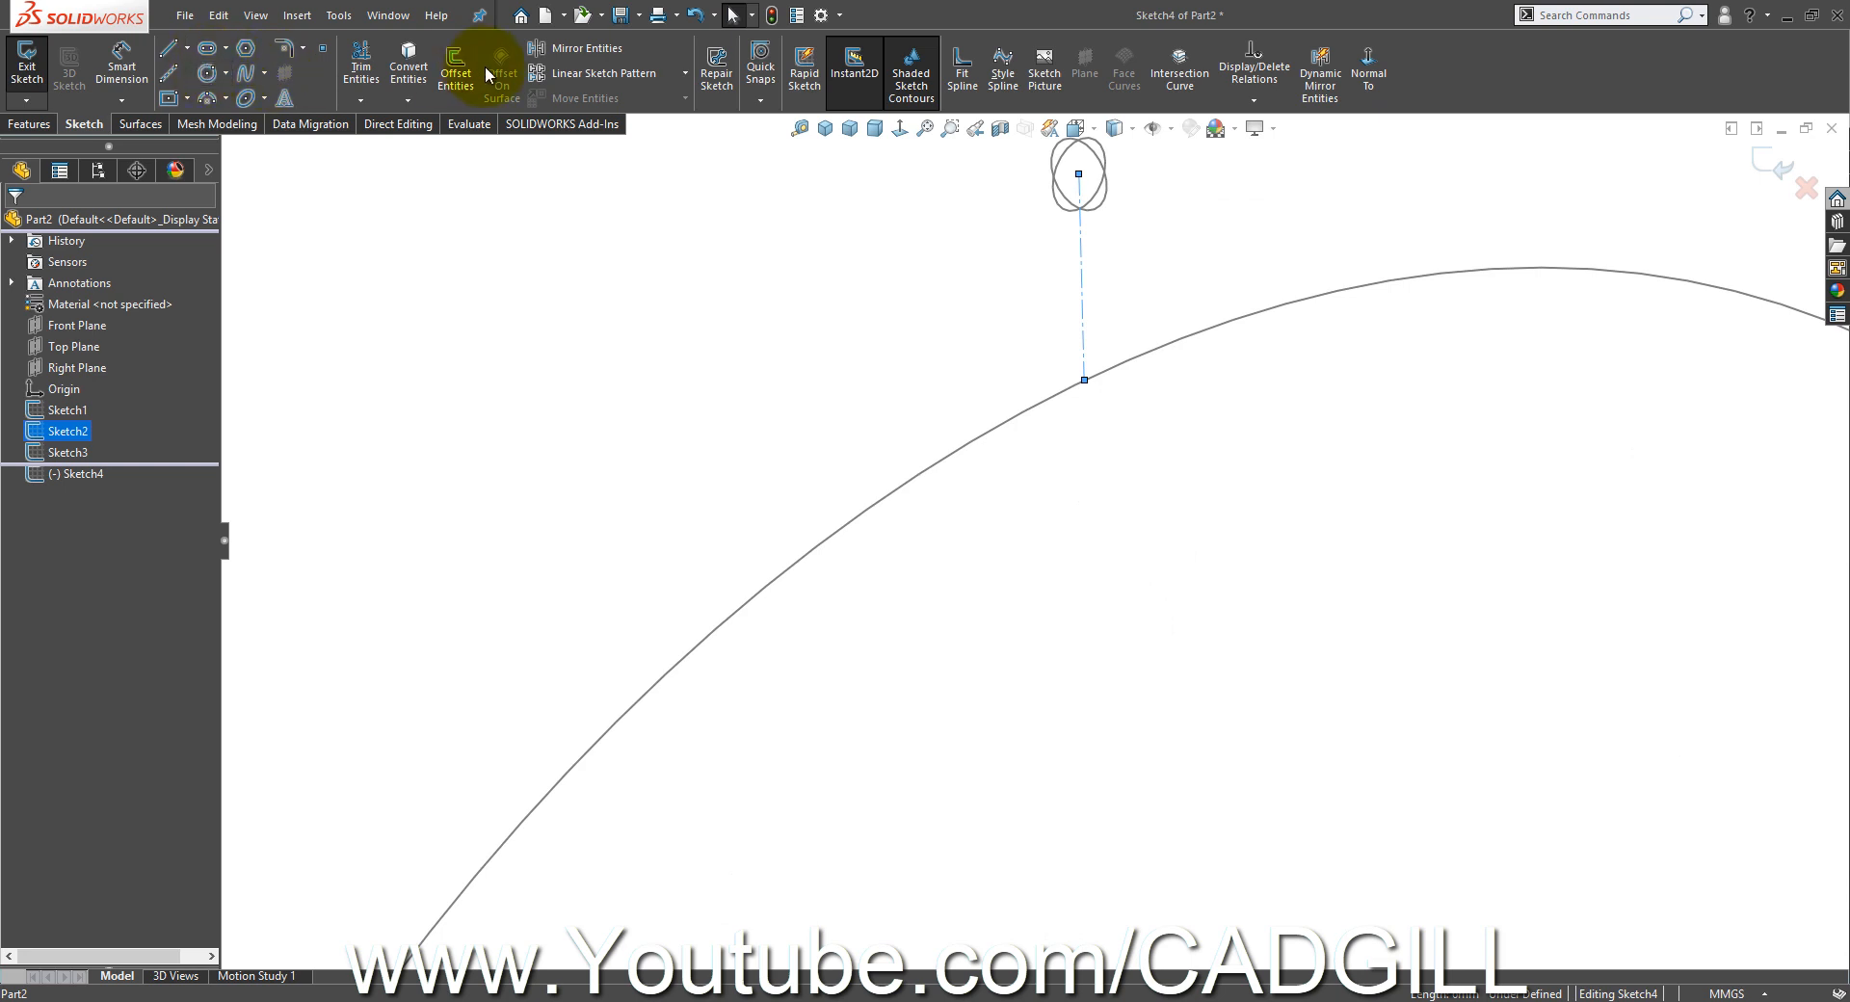
# - Convert the short centreline of Sketch2 into a line in the open sketch and finish the sketch
pyautogui.click(408, 68)
pyautogui.click(1208, 405)
pyautogui.scroll(5, 1146, 362)
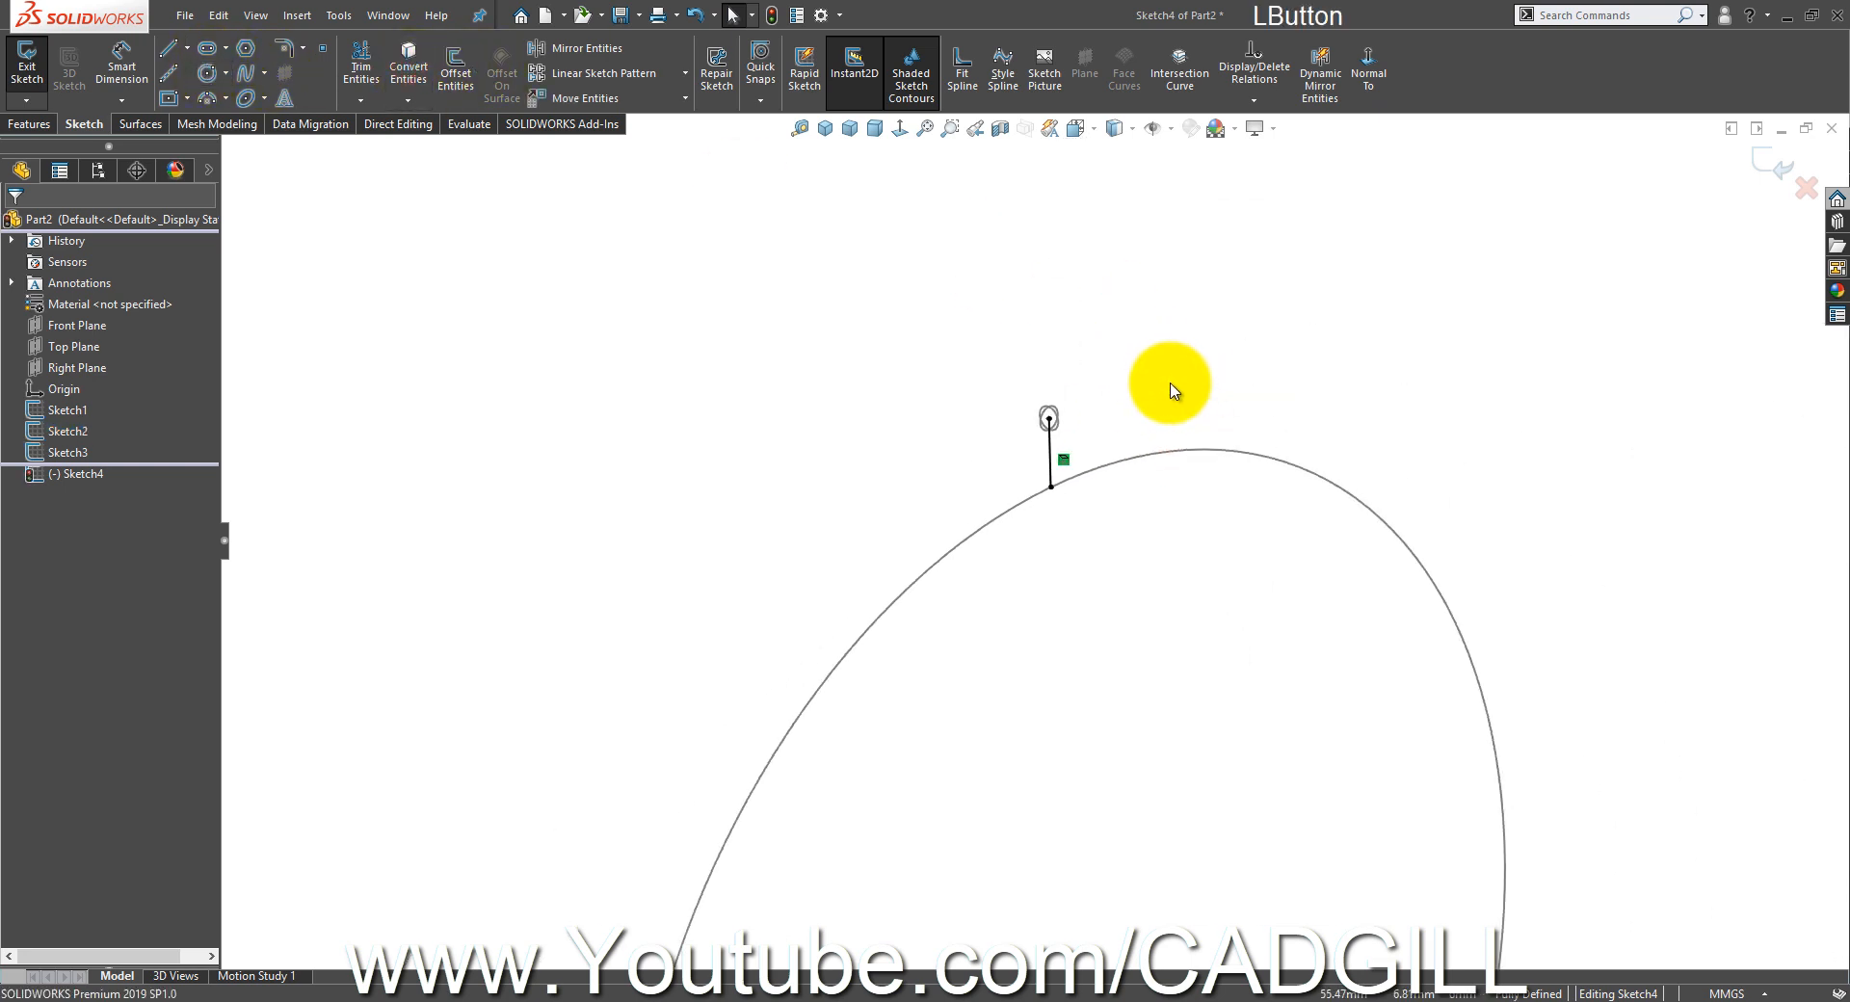
pyautogui.click(1744, 152)
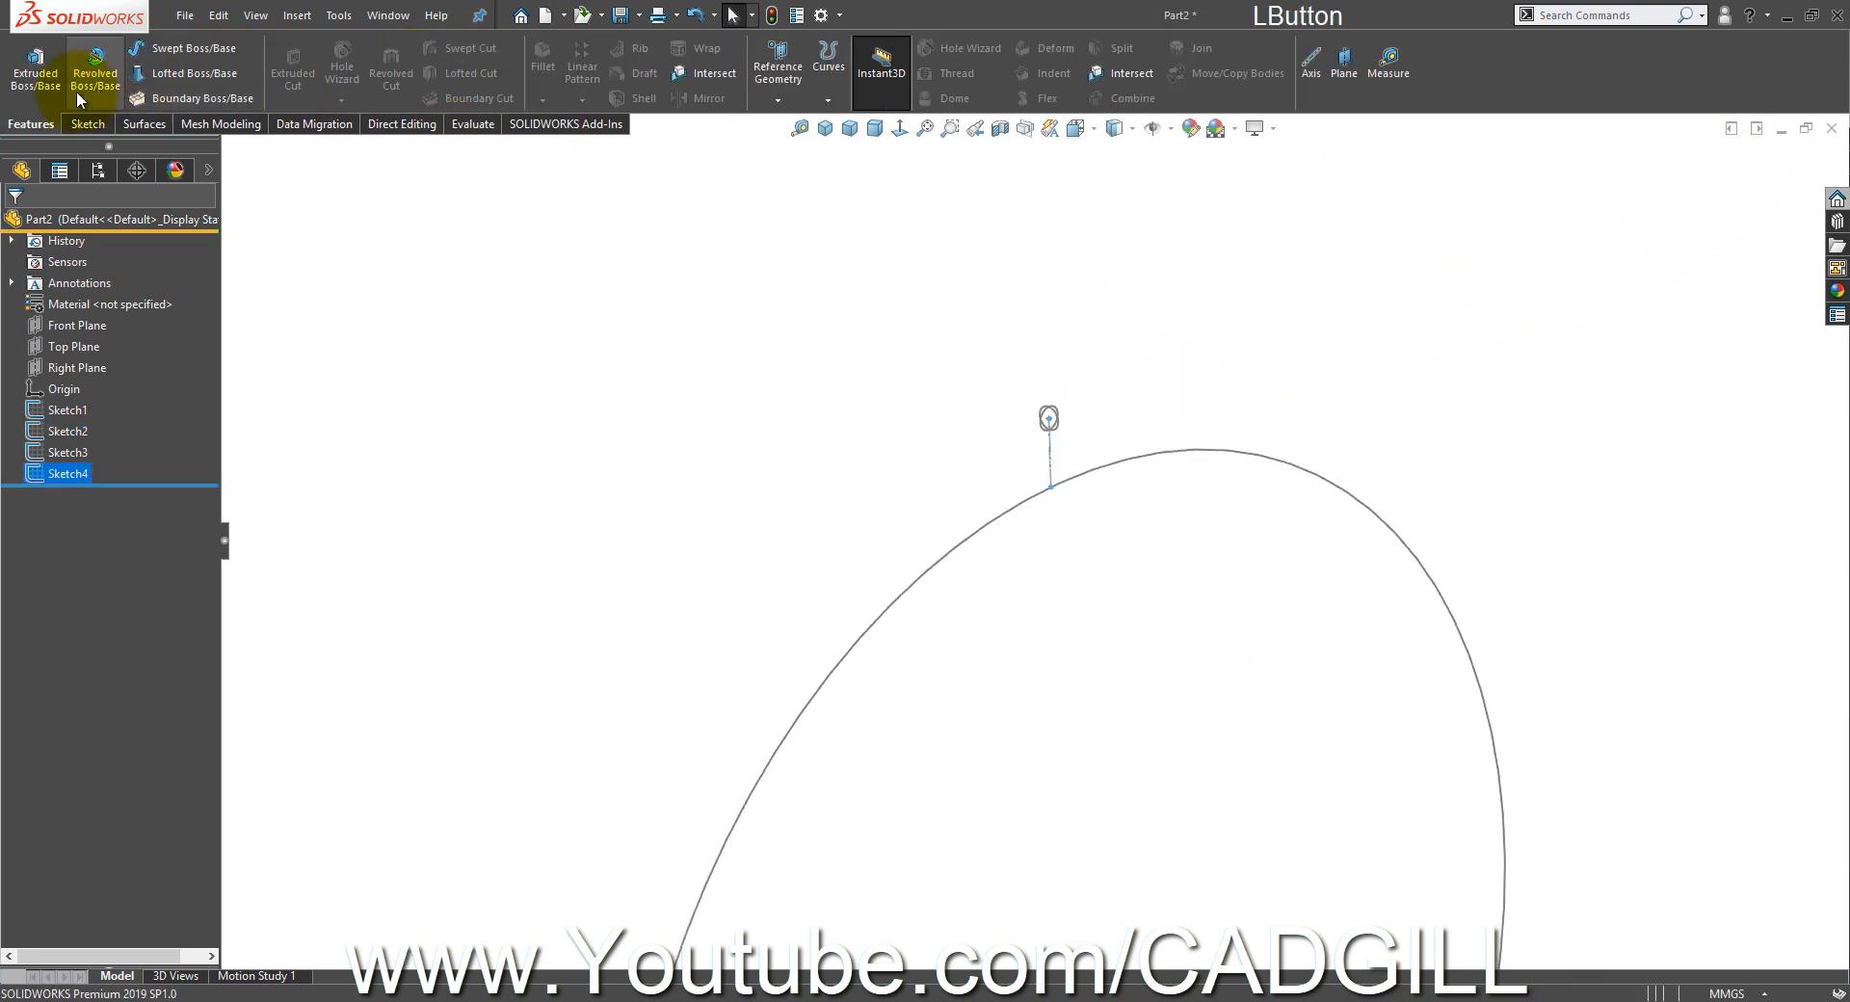
# - Set up a swept surface with the Sketch4 line as profile, the large Sketch1 circle as path and Specify Twist Value as profile twist
pyautogui.click(143, 125)
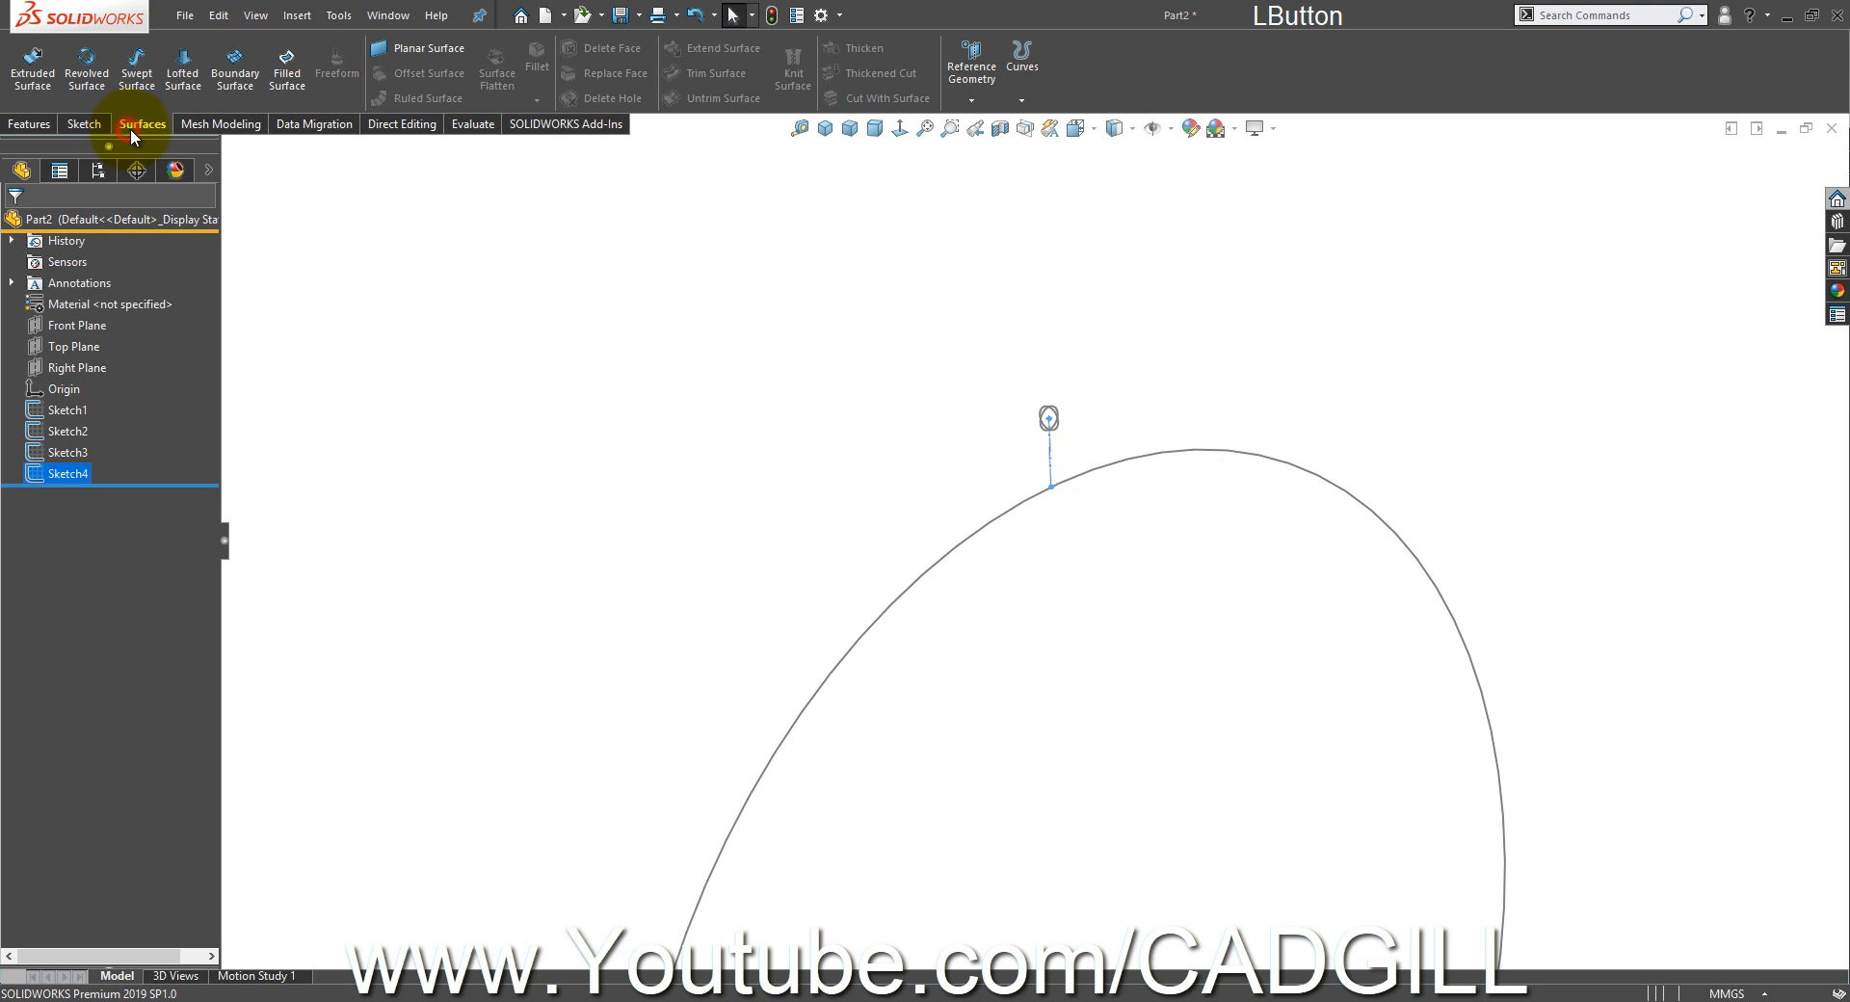
pyautogui.click(137, 78)
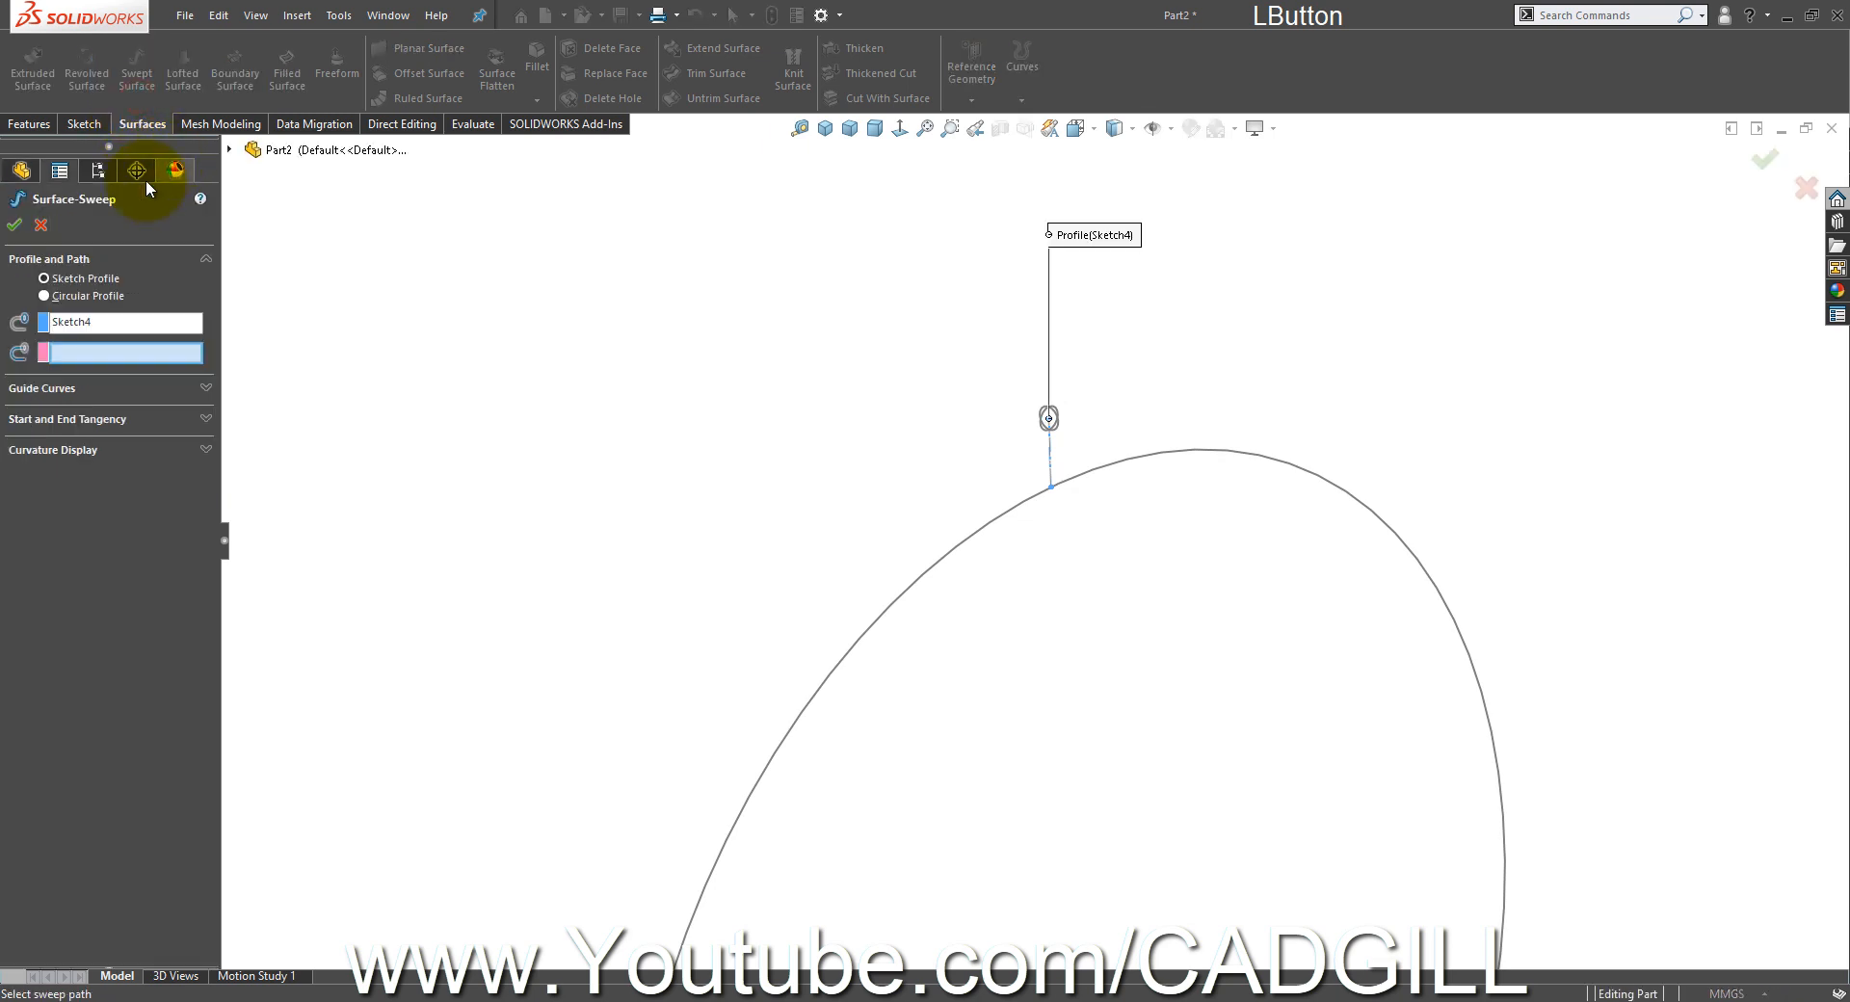
pyautogui.click(1216, 451)
pyautogui.click(93, 420)
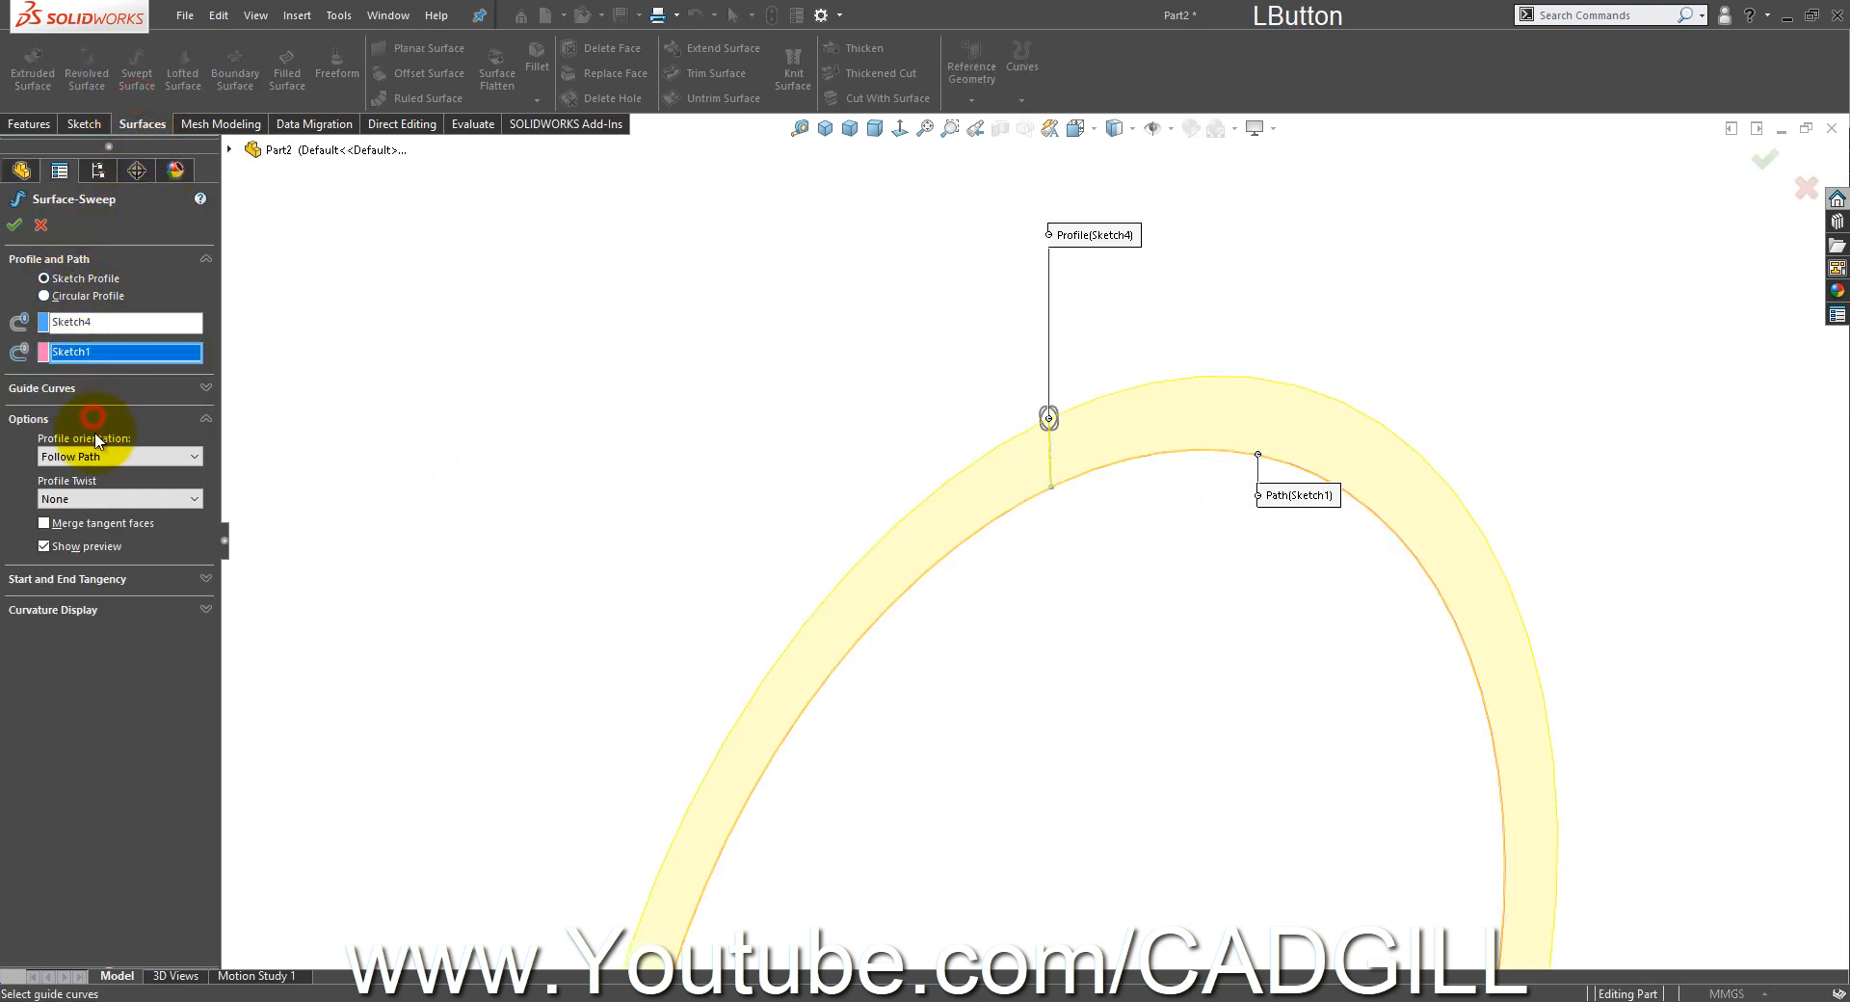
pyautogui.click(99, 500)
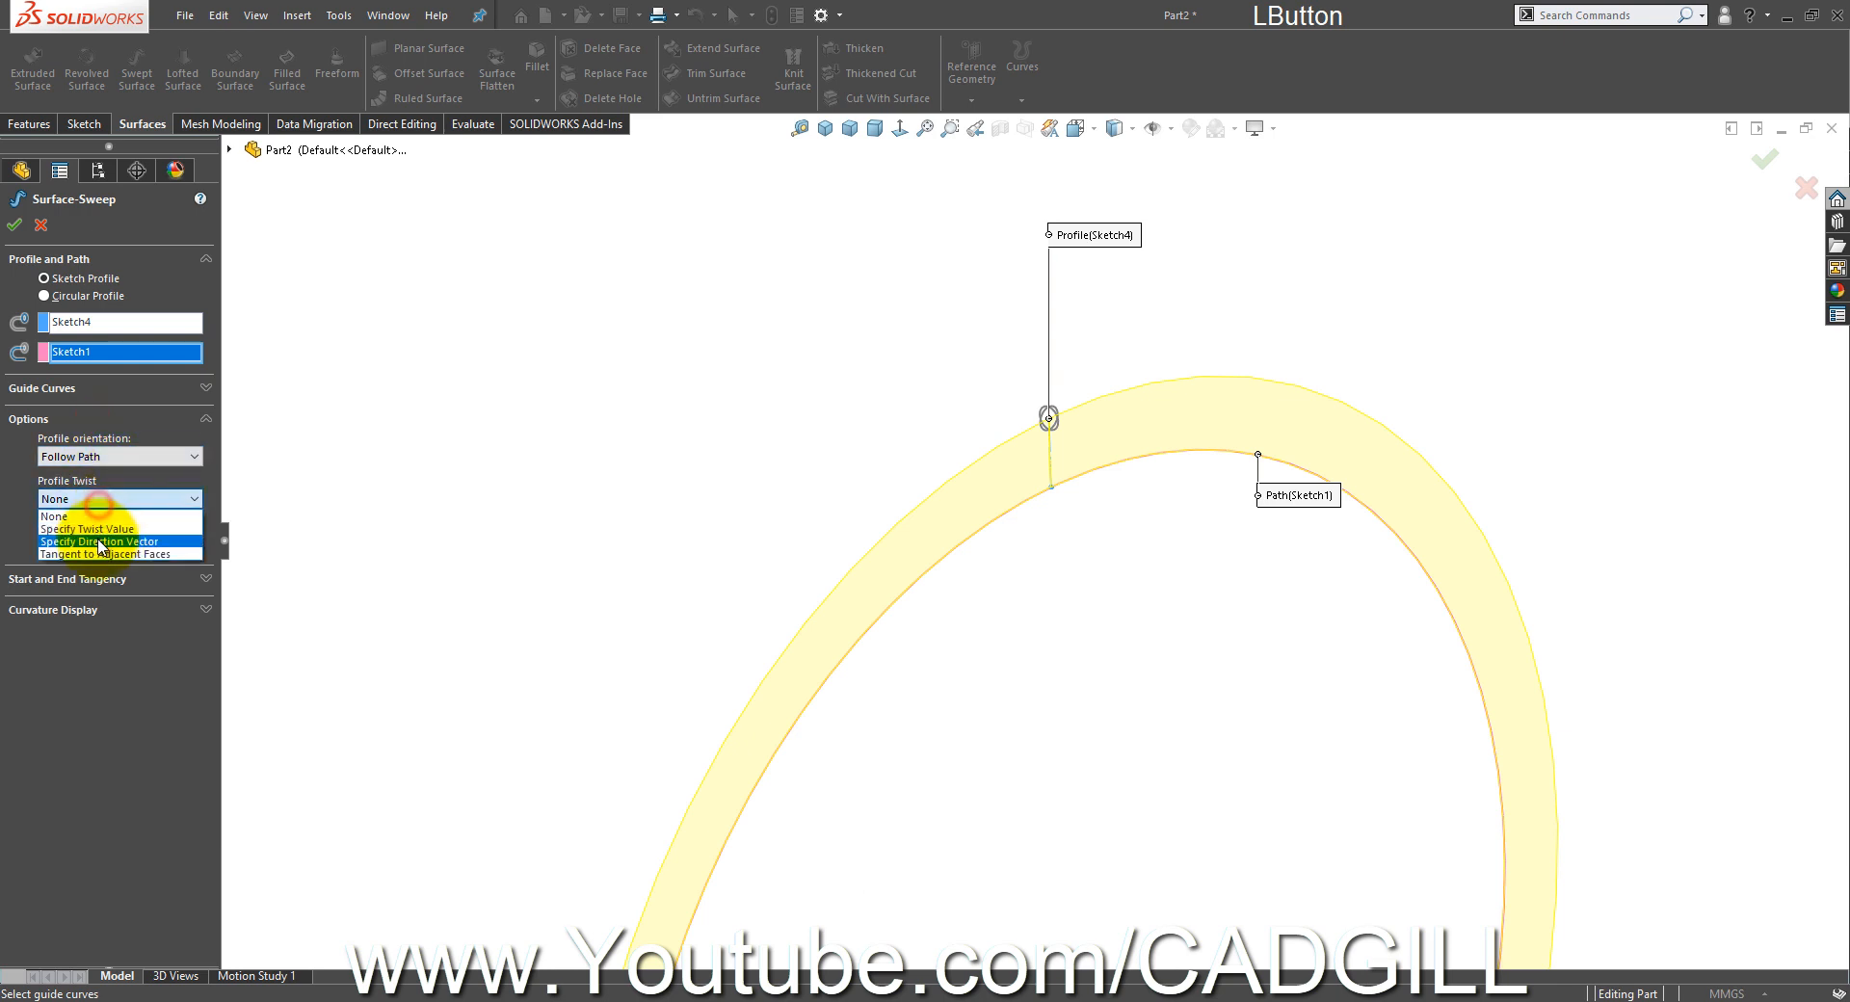
pyautogui.click(100, 529)
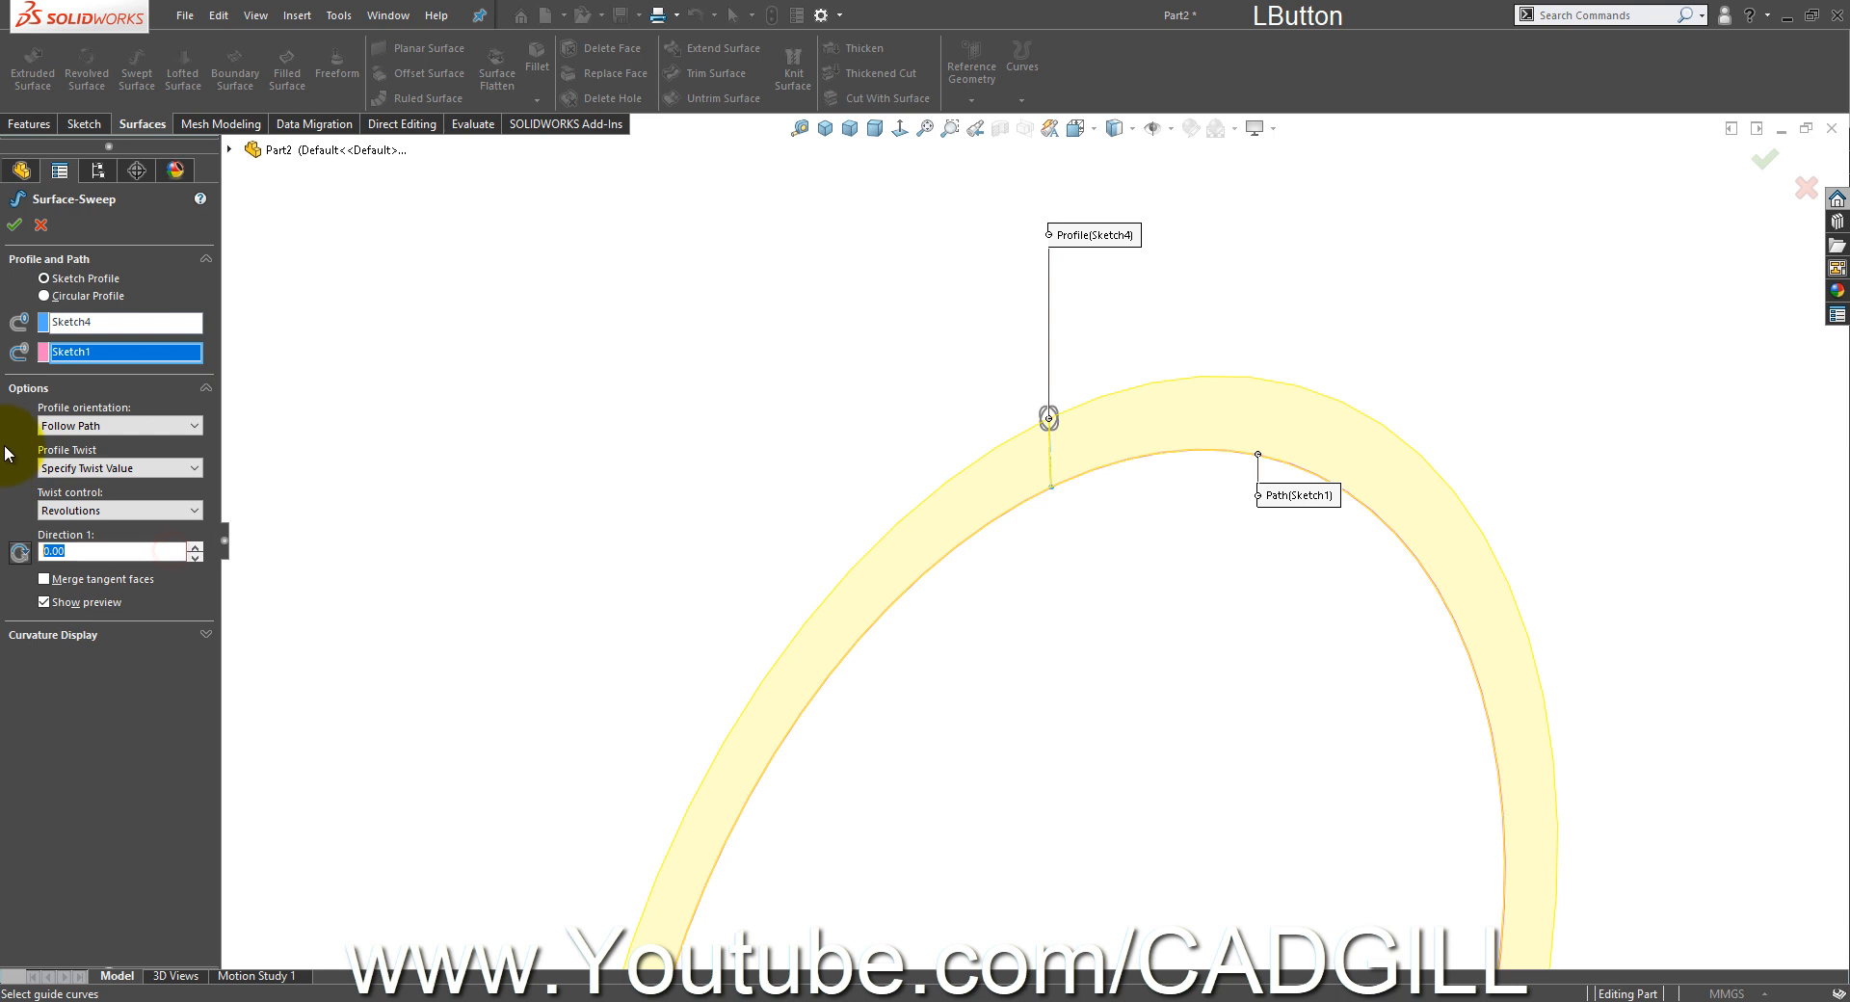
# - Set the sweep's twist to 20 revolutions after trying 15, and create the twisted surface
pyautogui.press('Tab')
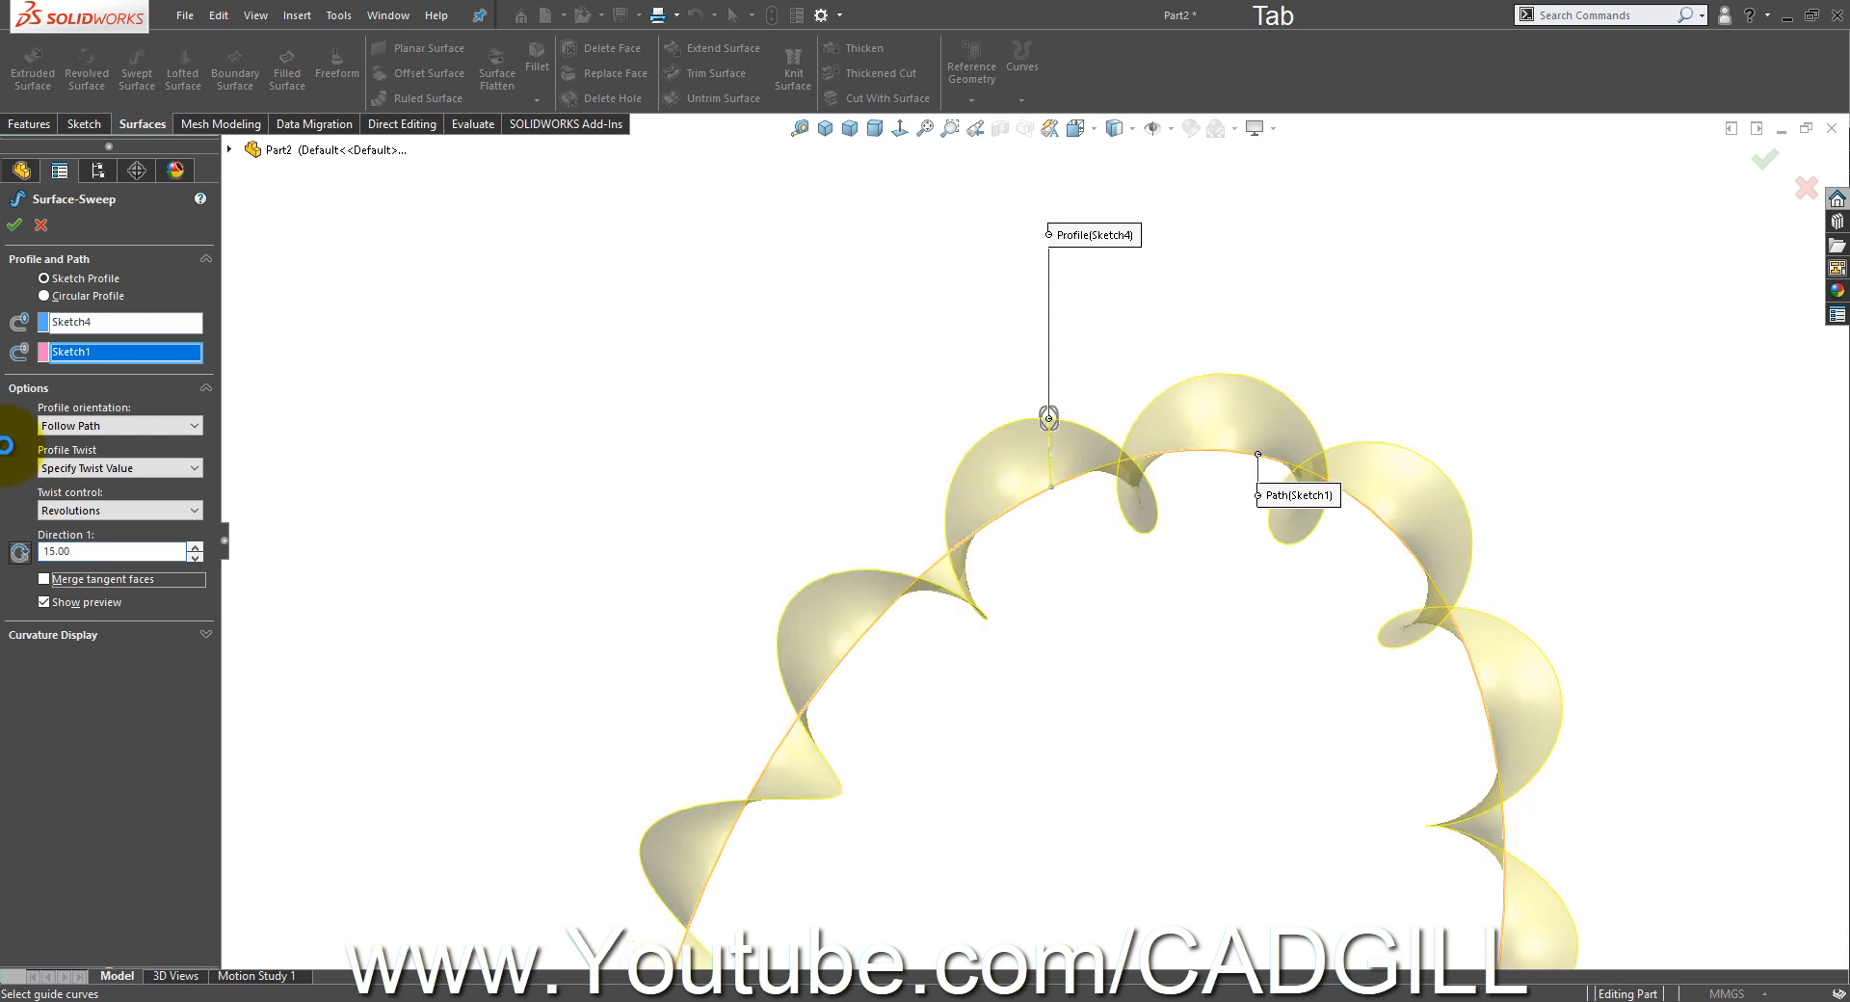
pyautogui.moveTo(814, 615); pyautogui.dragTo(508, 523, button='middle')
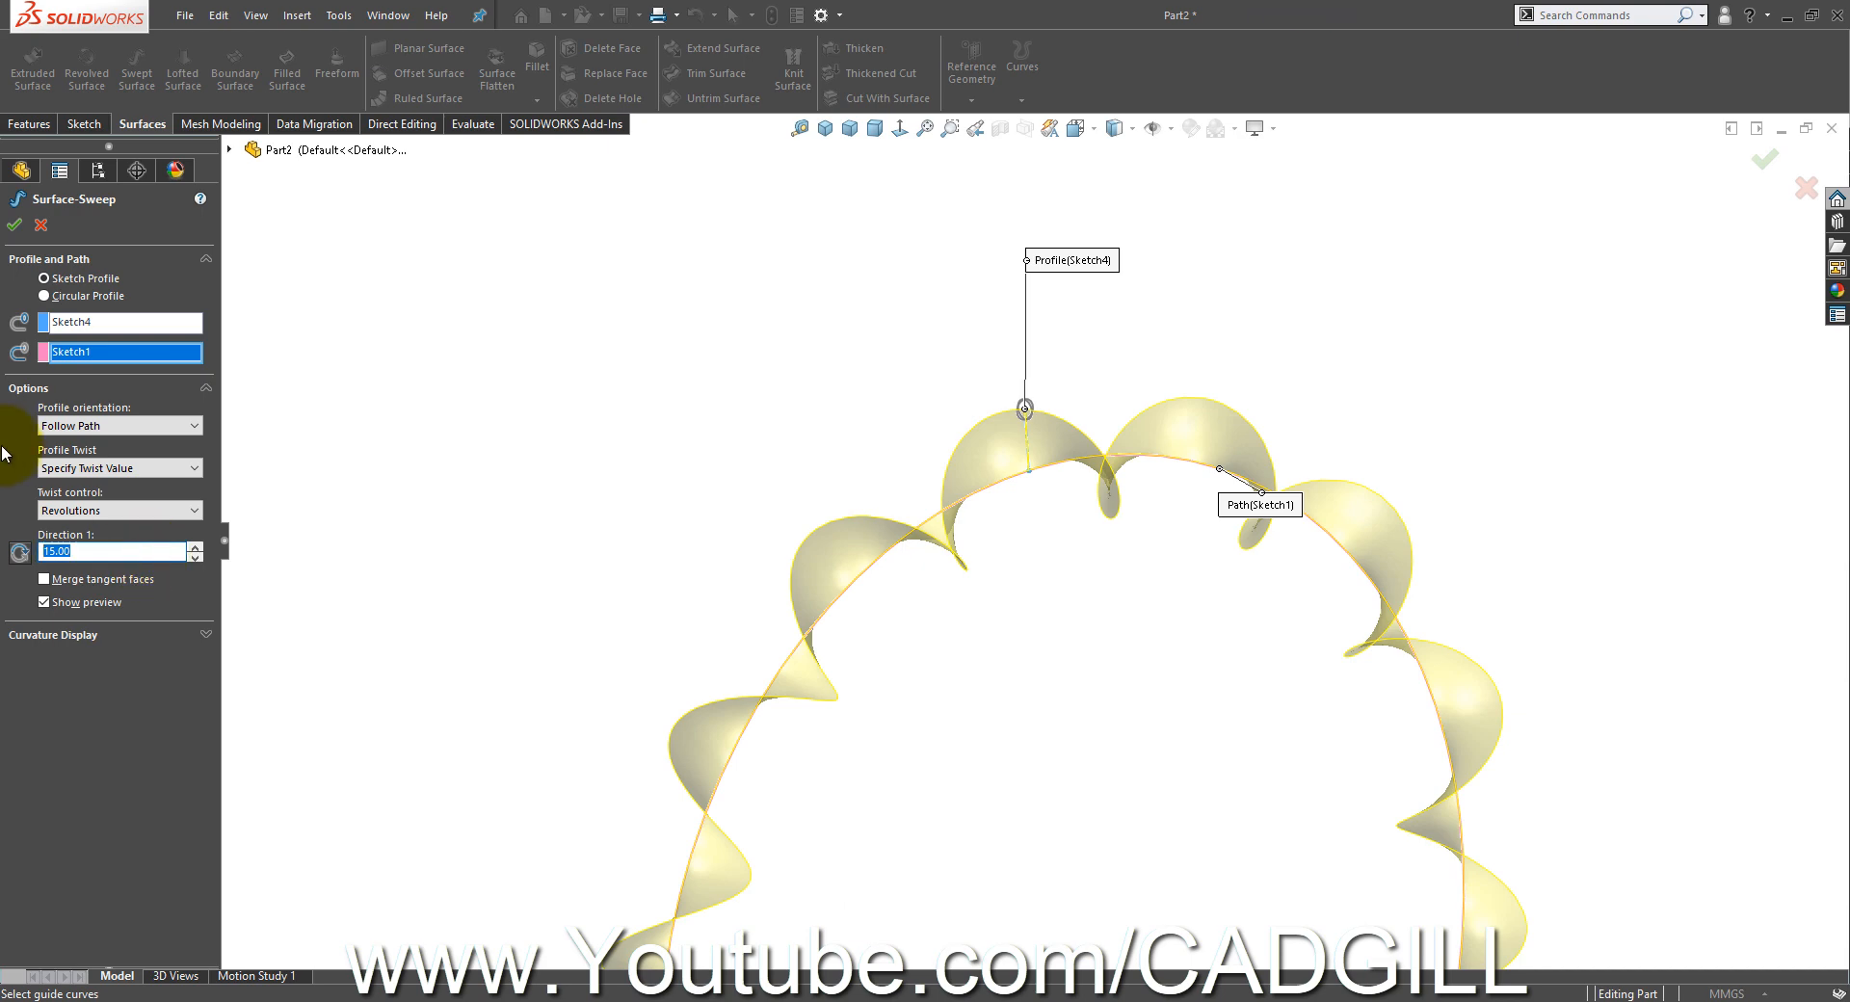
pyautogui.write('20')
pyautogui.press('Return')
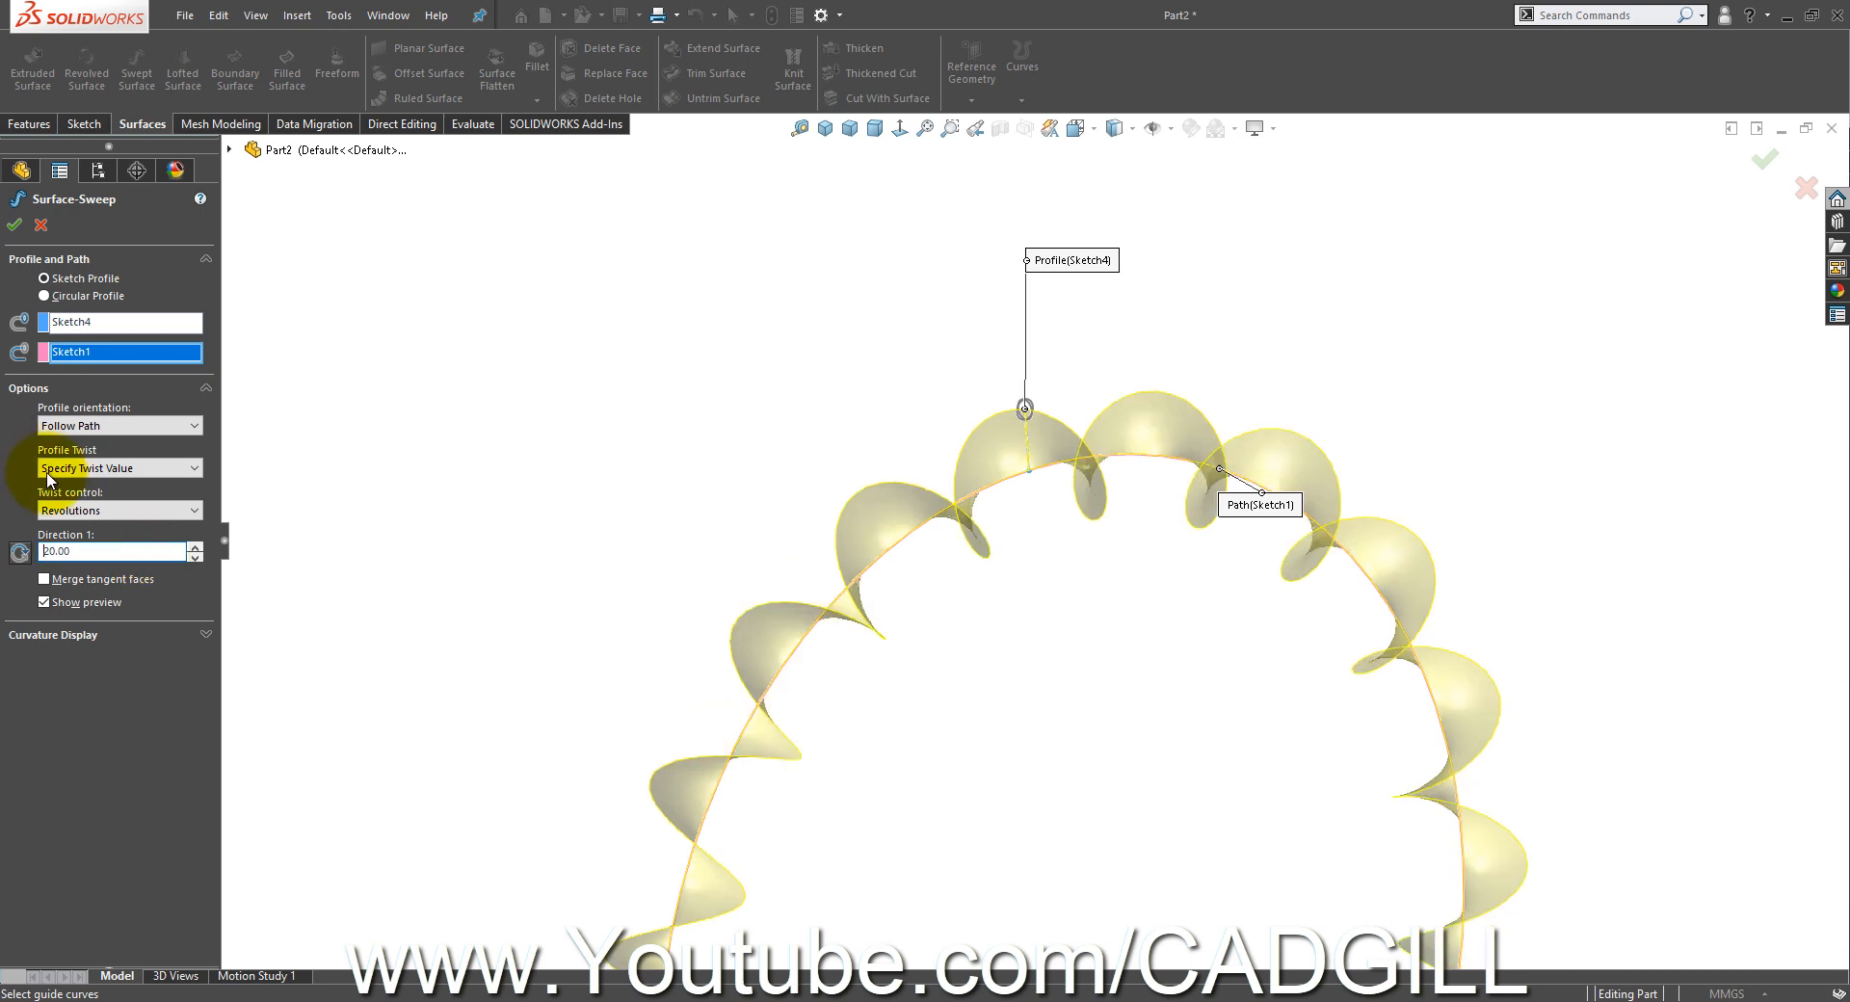
pyautogui.click(14, 224)
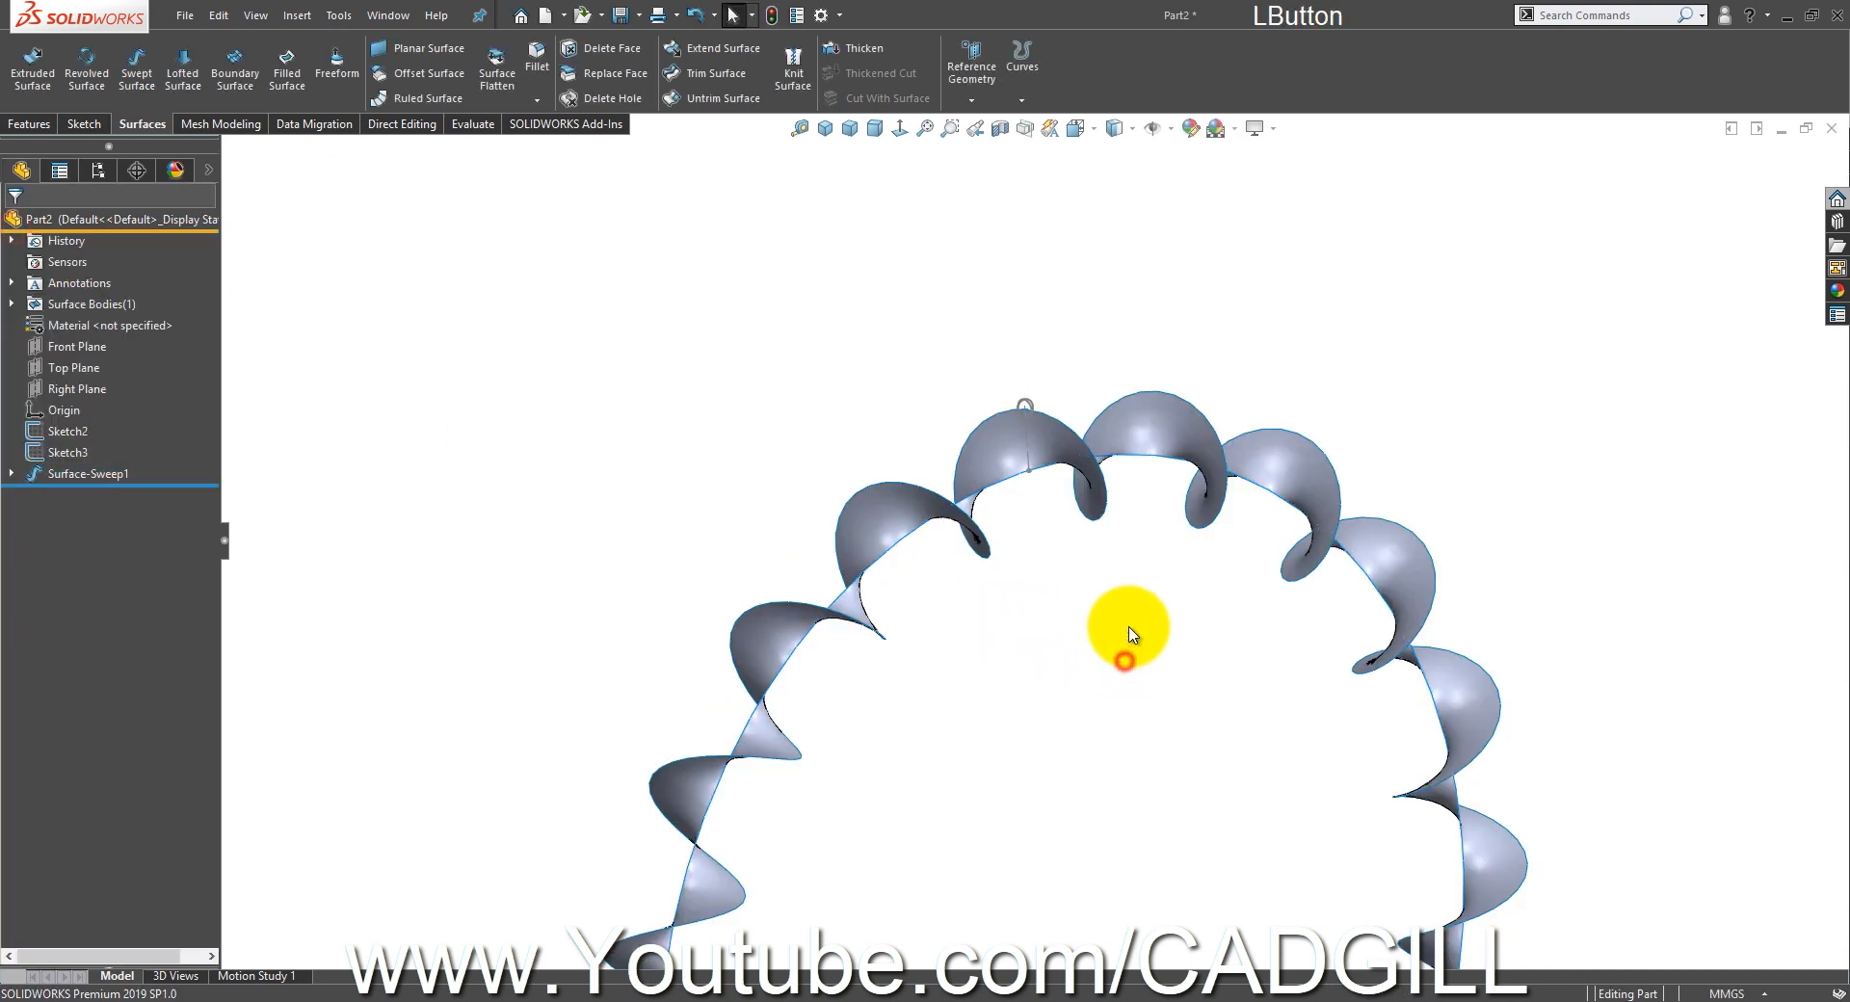
# - Set up a swept boss with the Sketch3 circle as profile and the outer helical edge of the twisted surface as path
pyautogui.scroll(-4, 1108, 607)
pyautogui.scroll(-1, 1043, 406)
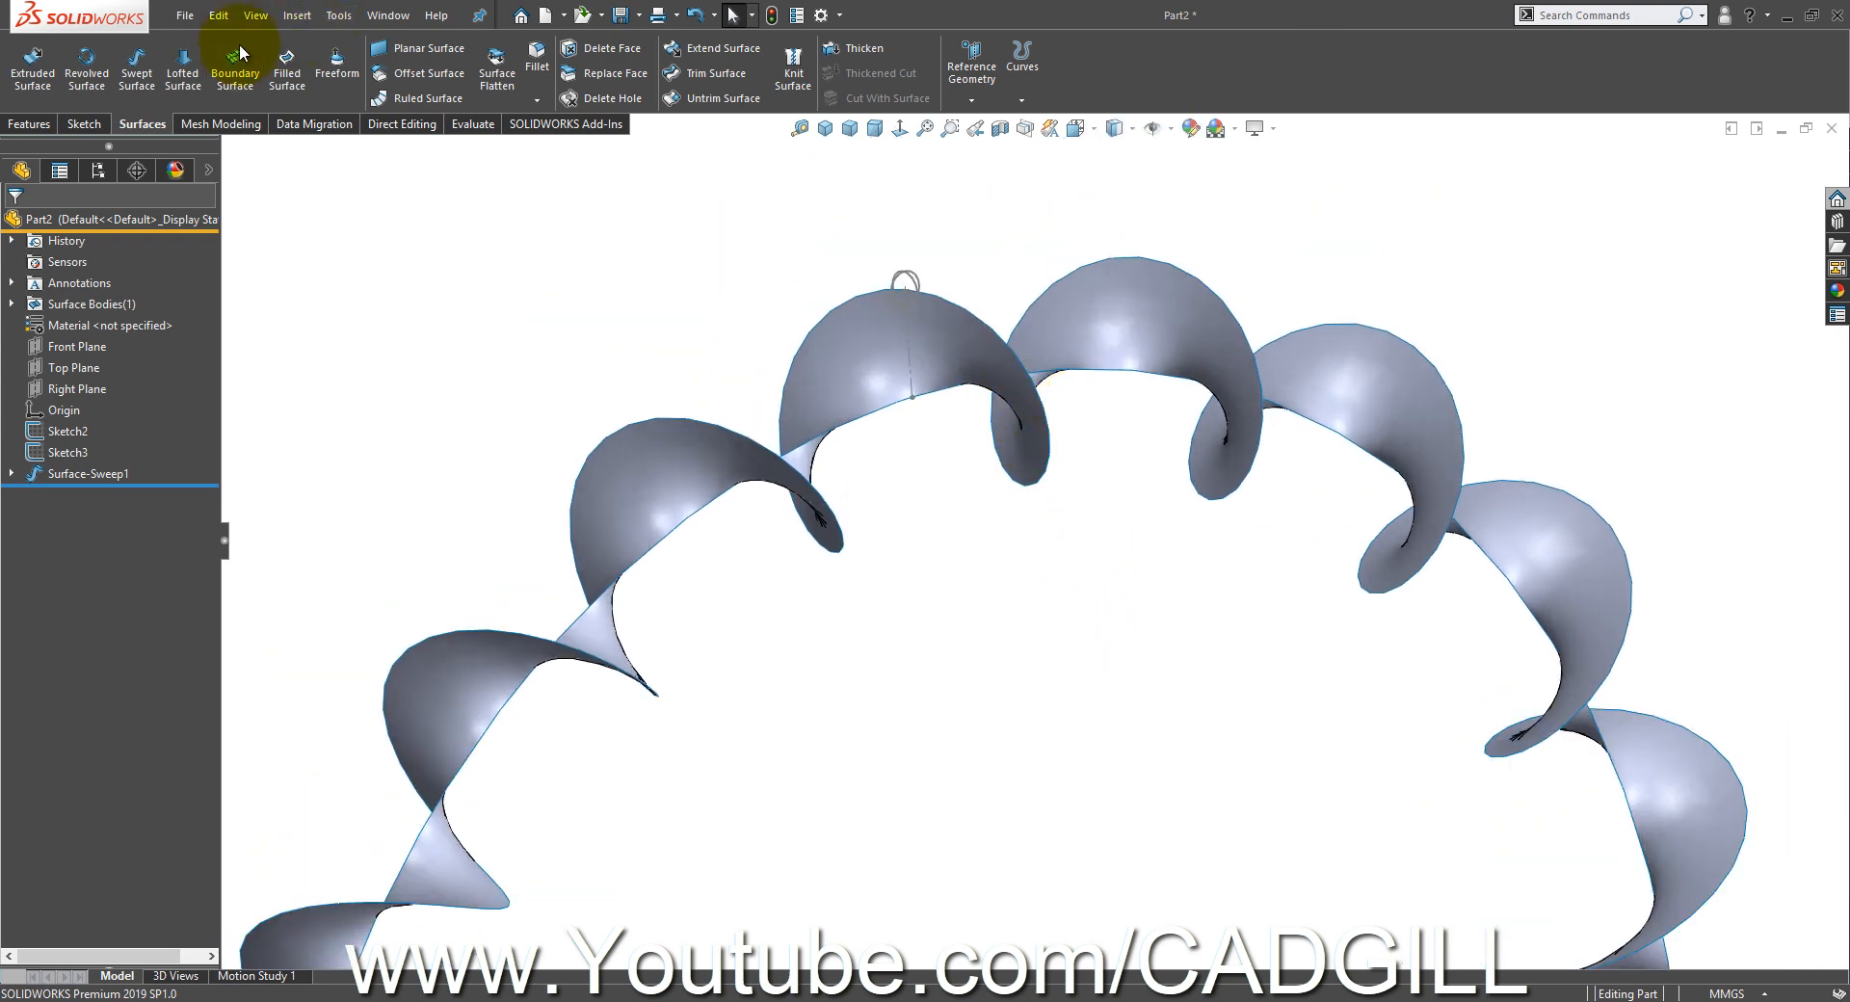
pyautogui.click(29, 124)
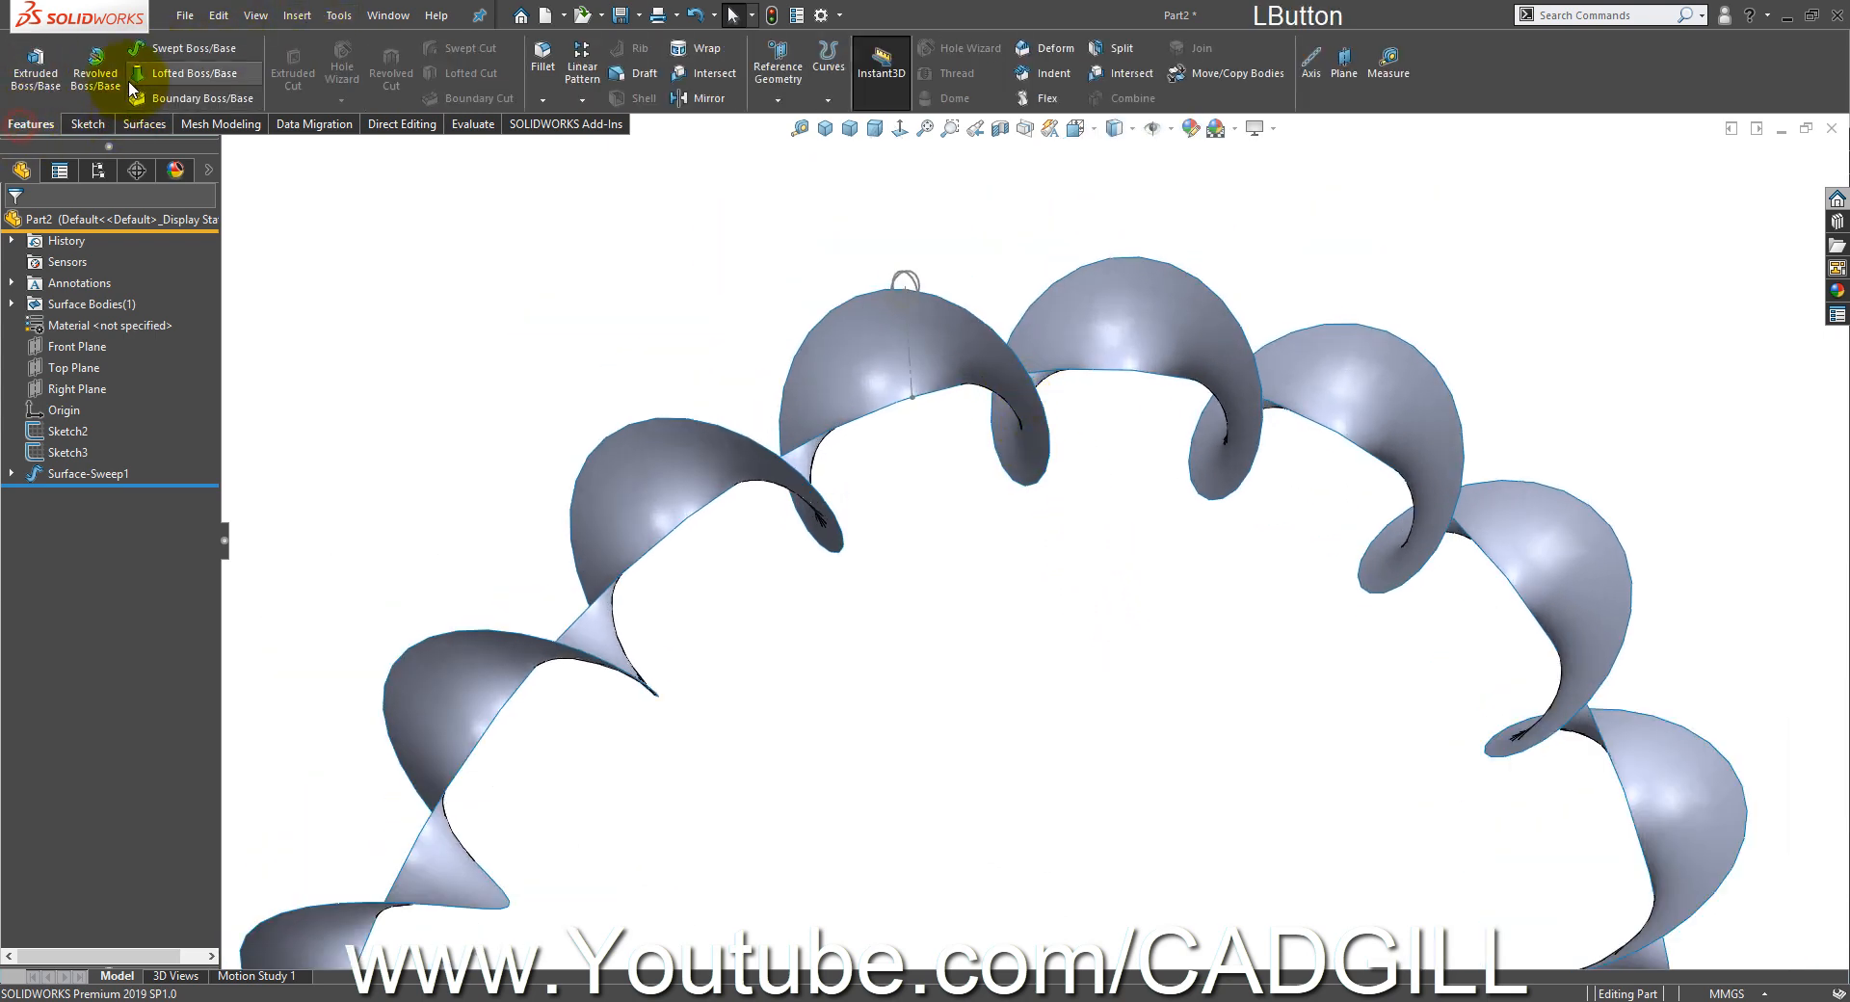
pyautogui.click(161, 56)
pyautogui.scroll(-2, 838, 241)
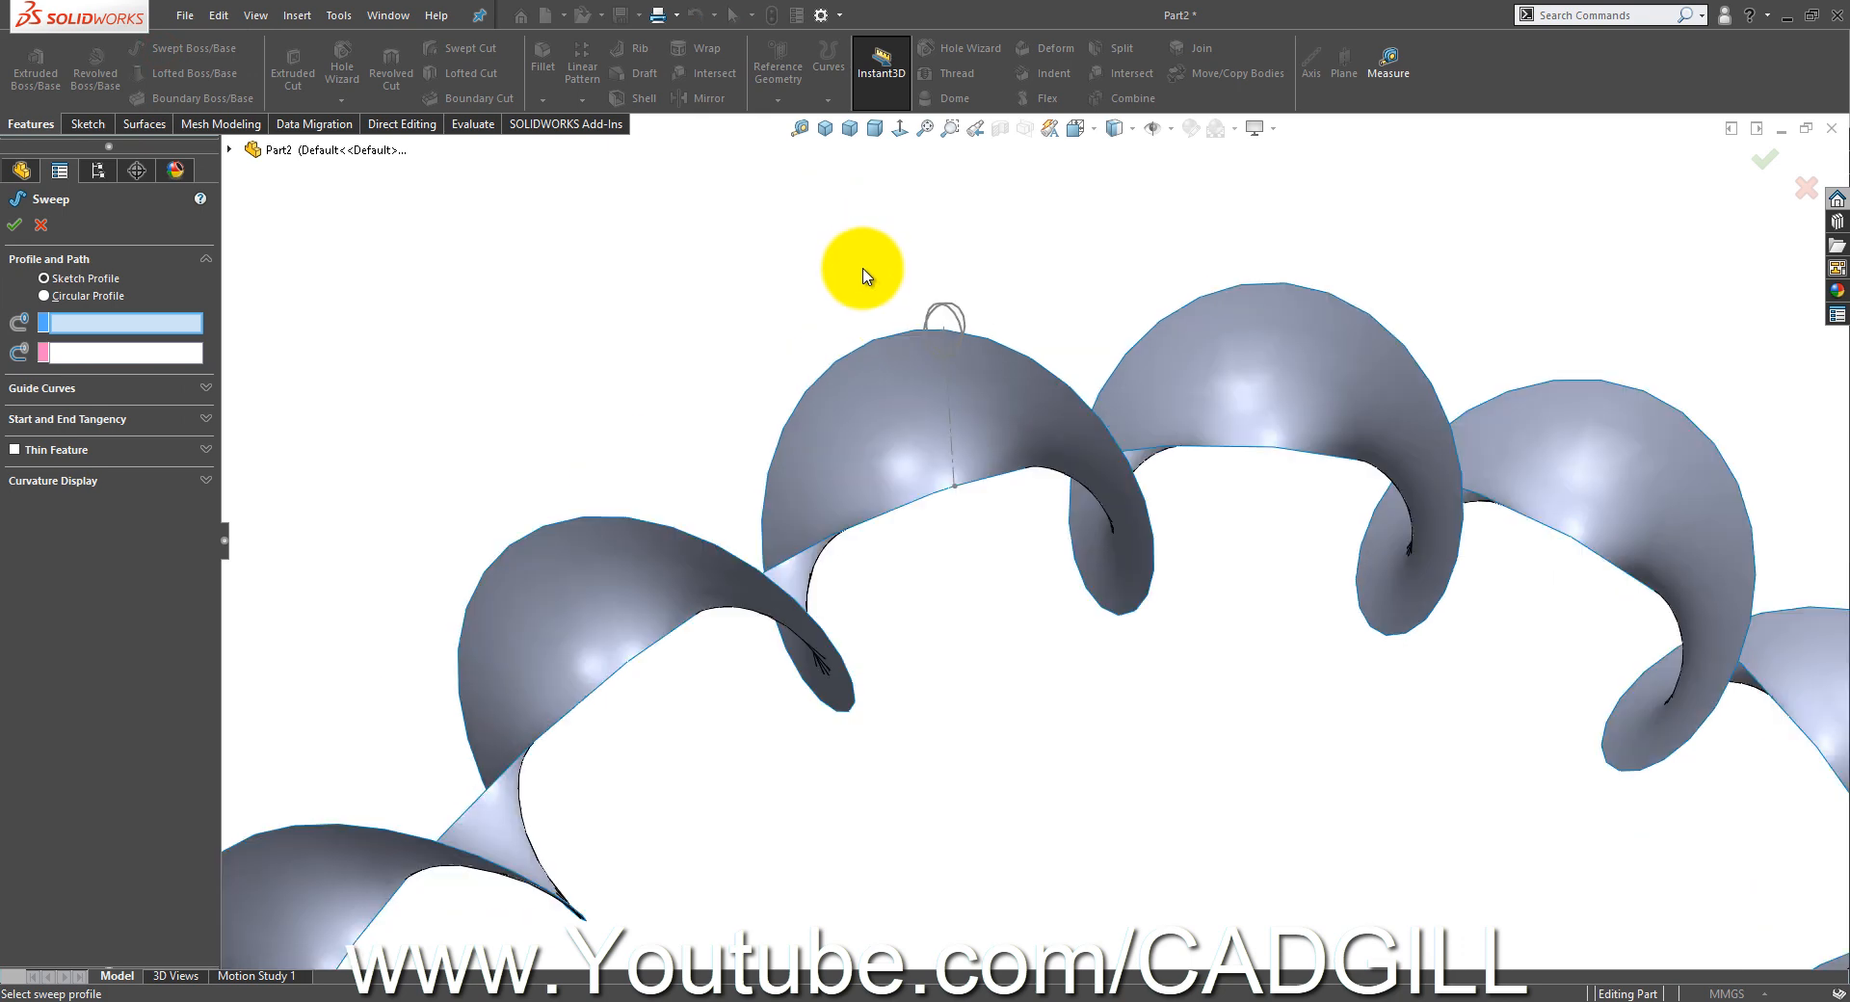
pyautogui.scroll(-3, 967, 328)
pyautogui.moveTo(968, 349); pyautogui.dragTo(916, 371, button='middle')
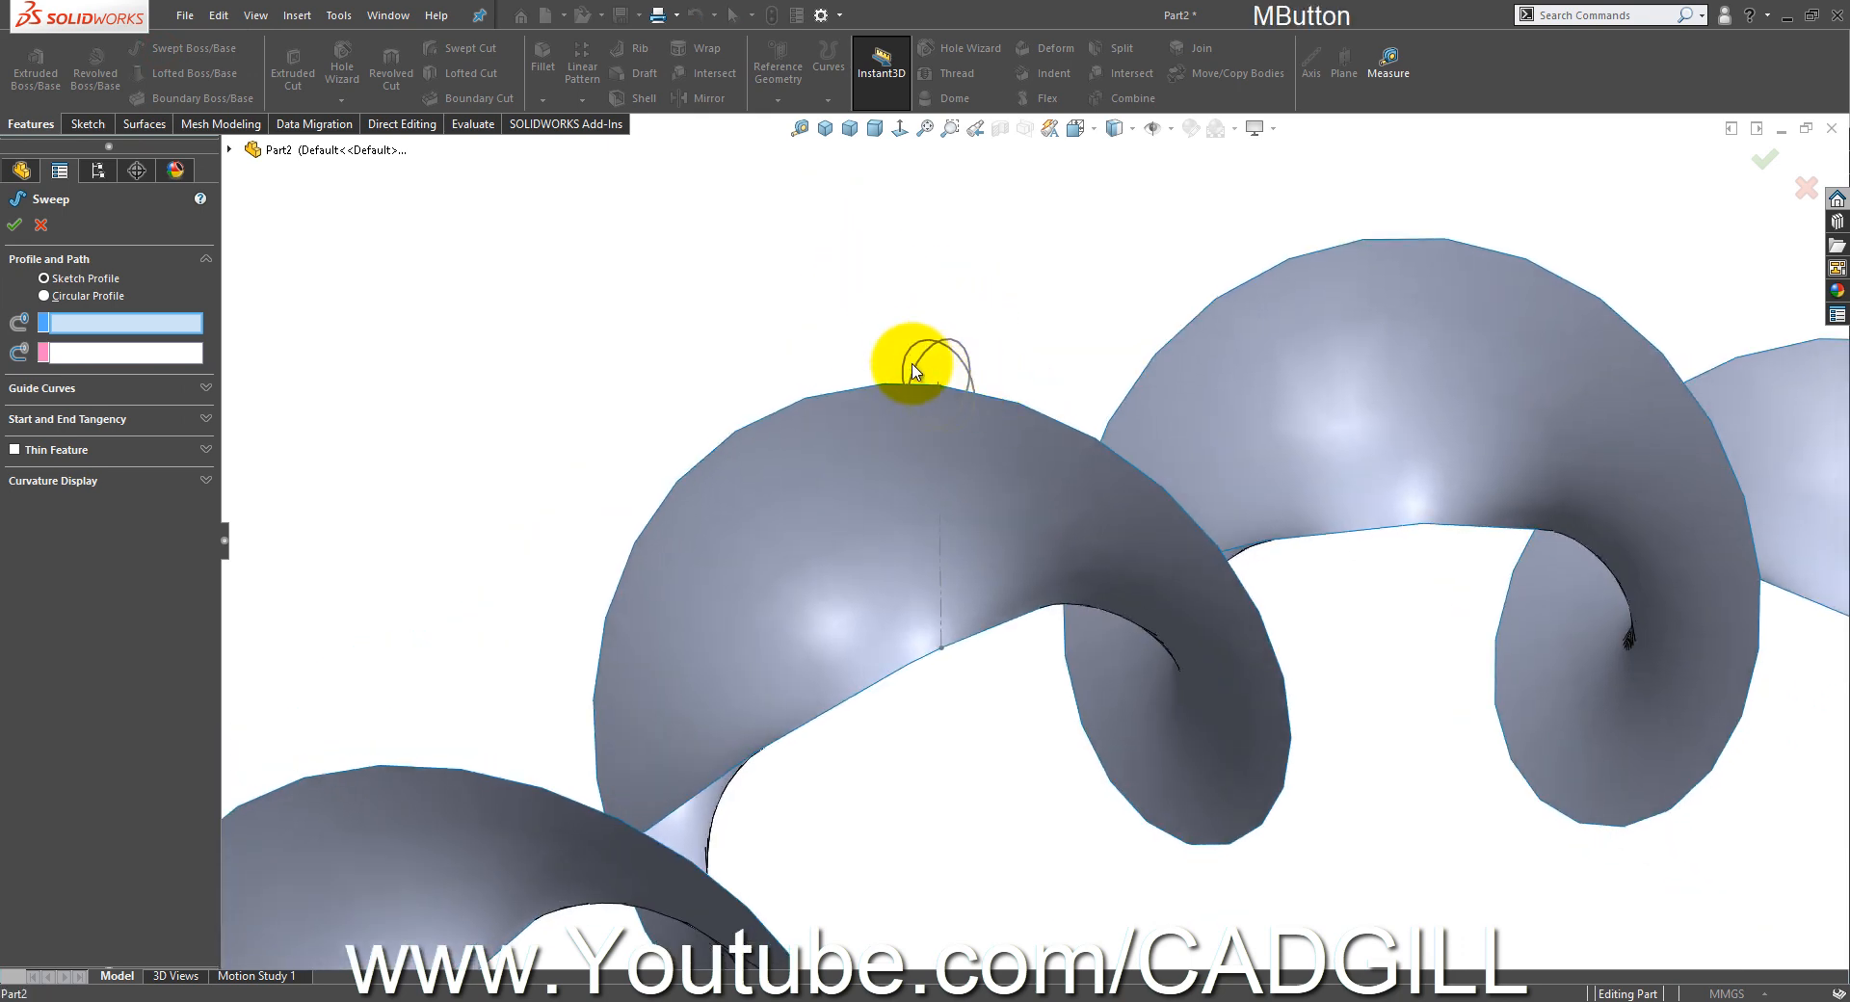
pyautogui.click(910, 353)
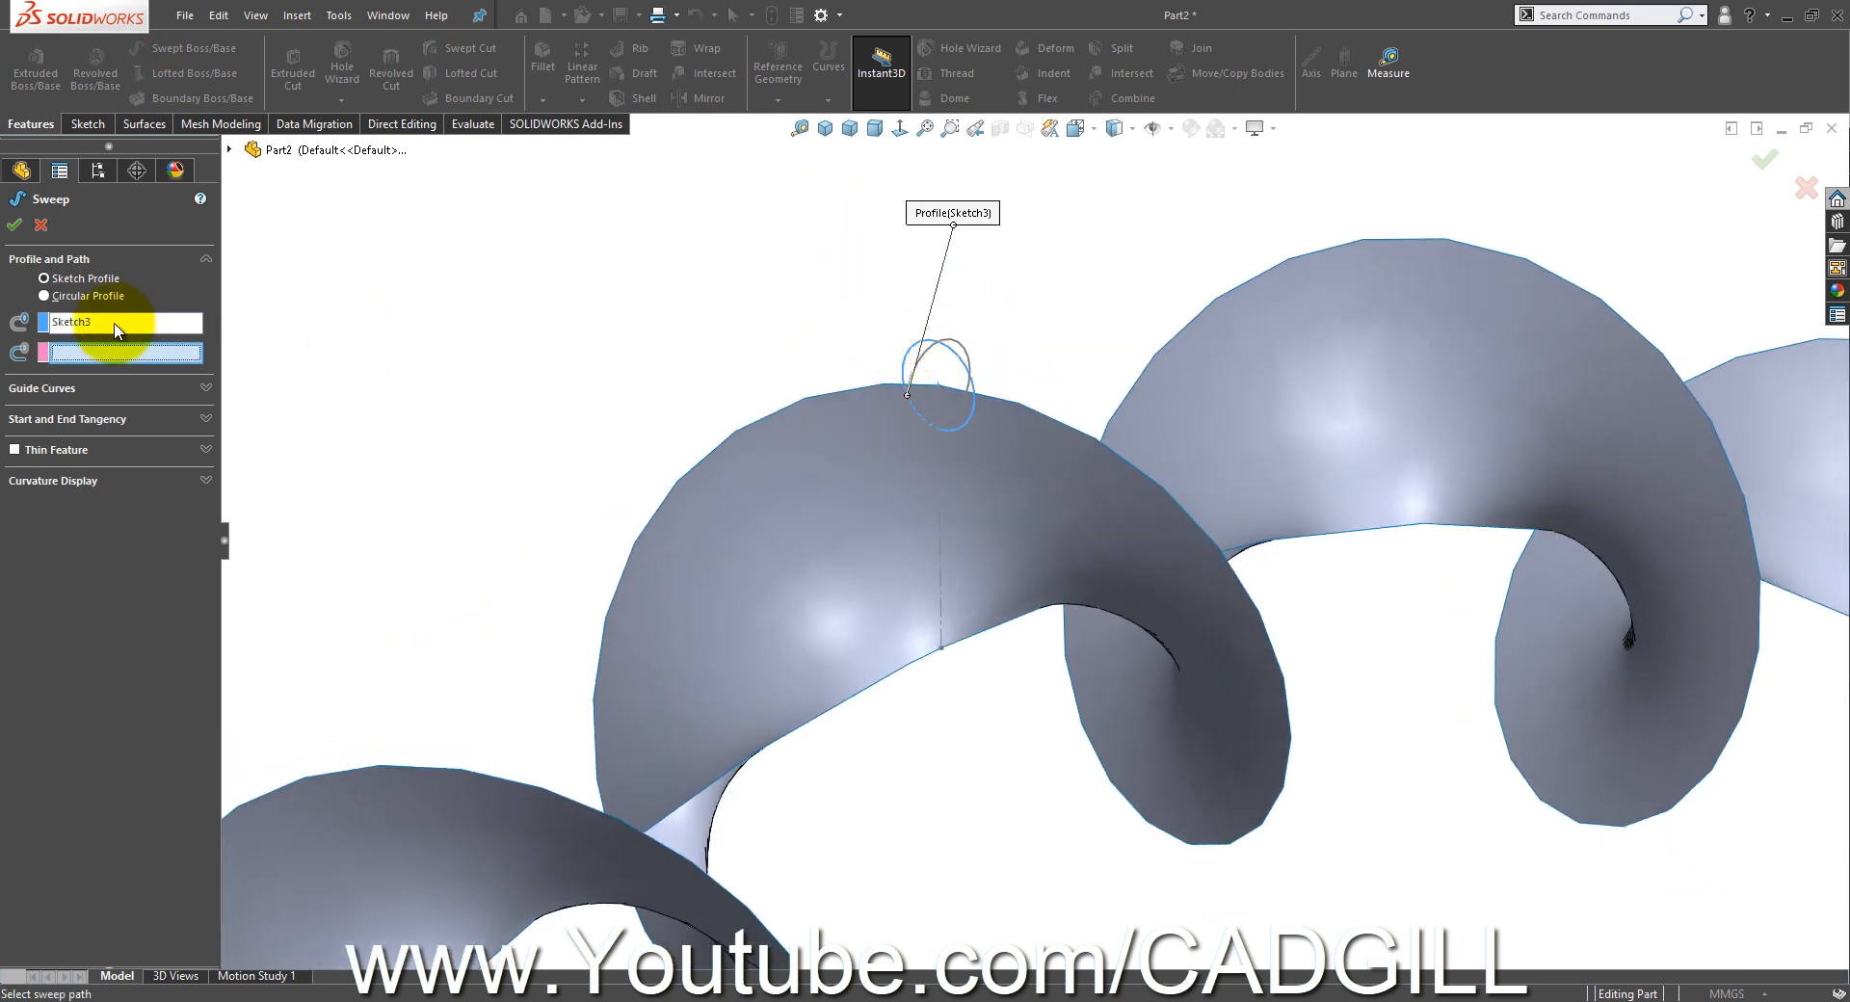
pyautogui.click(776, 407)
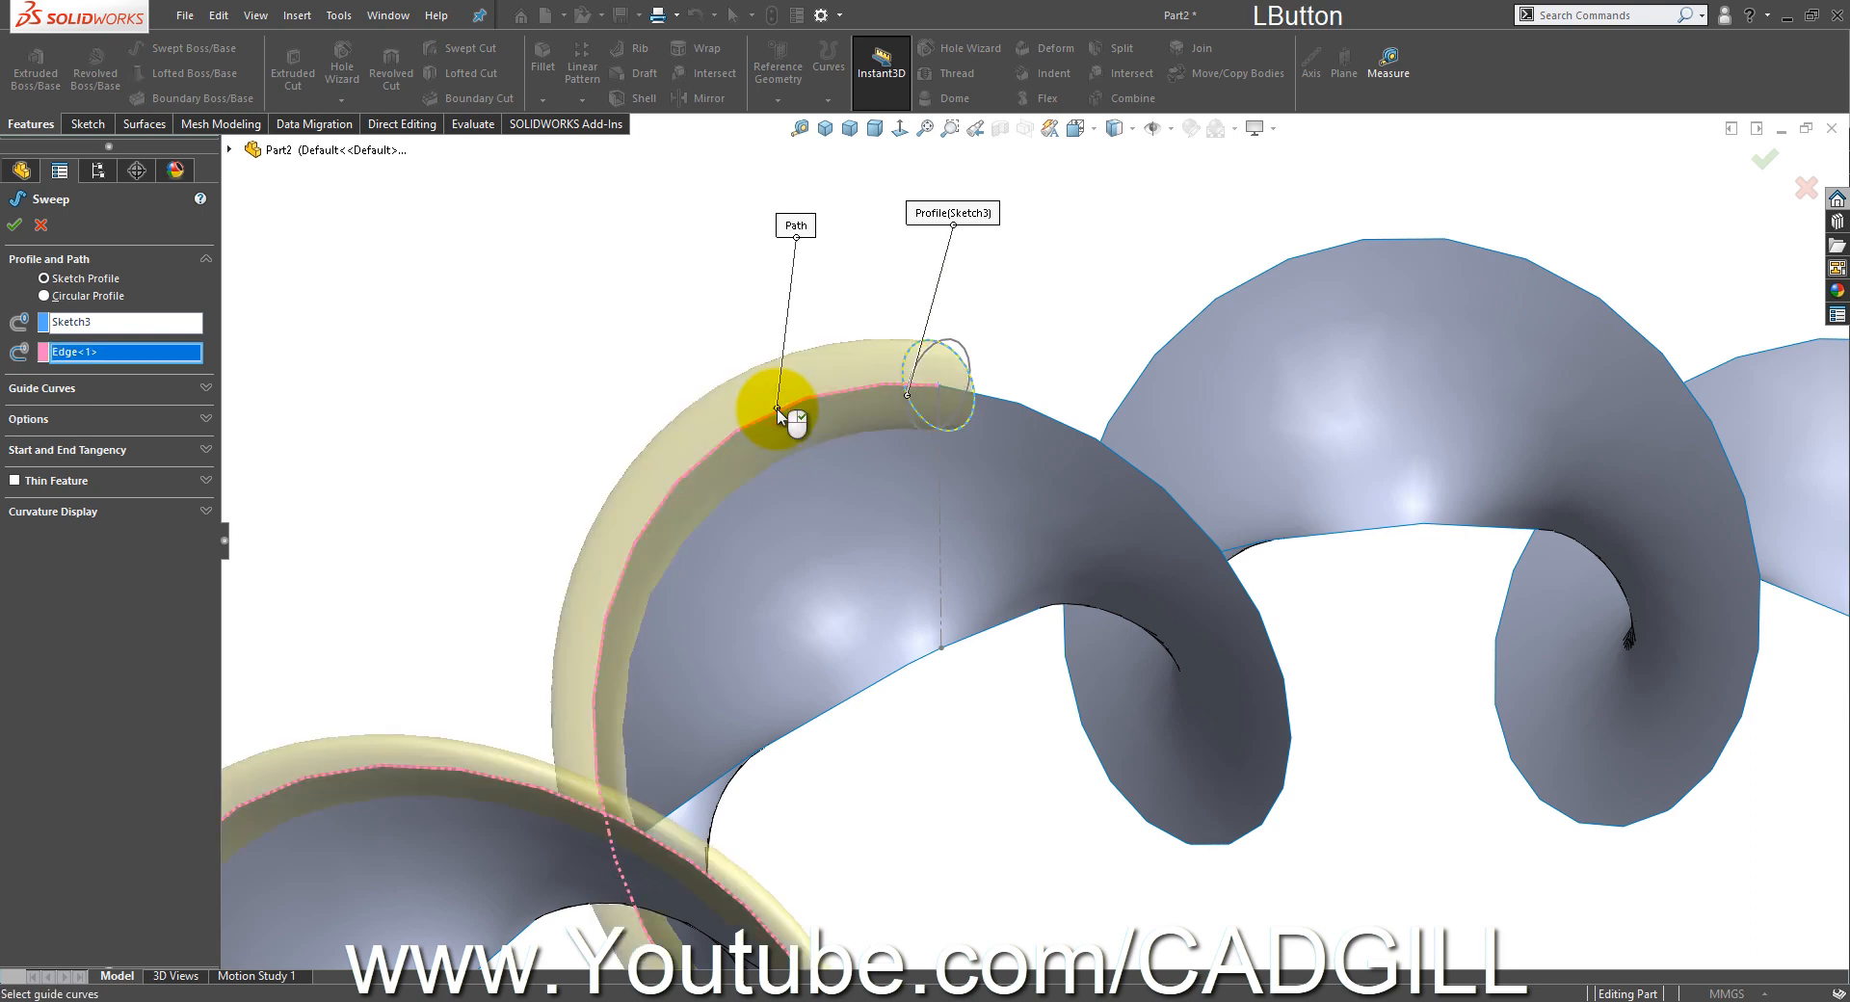
# - Replace the sweep's profile with the Sketch2 circle
pyautogui.scroll(3, 820, 445)
pyautogui.moveTo(820, 445); pyautogui.dragTo(874, 688, button='middle')
pyautogui.scroll(-3, 1176, 413)
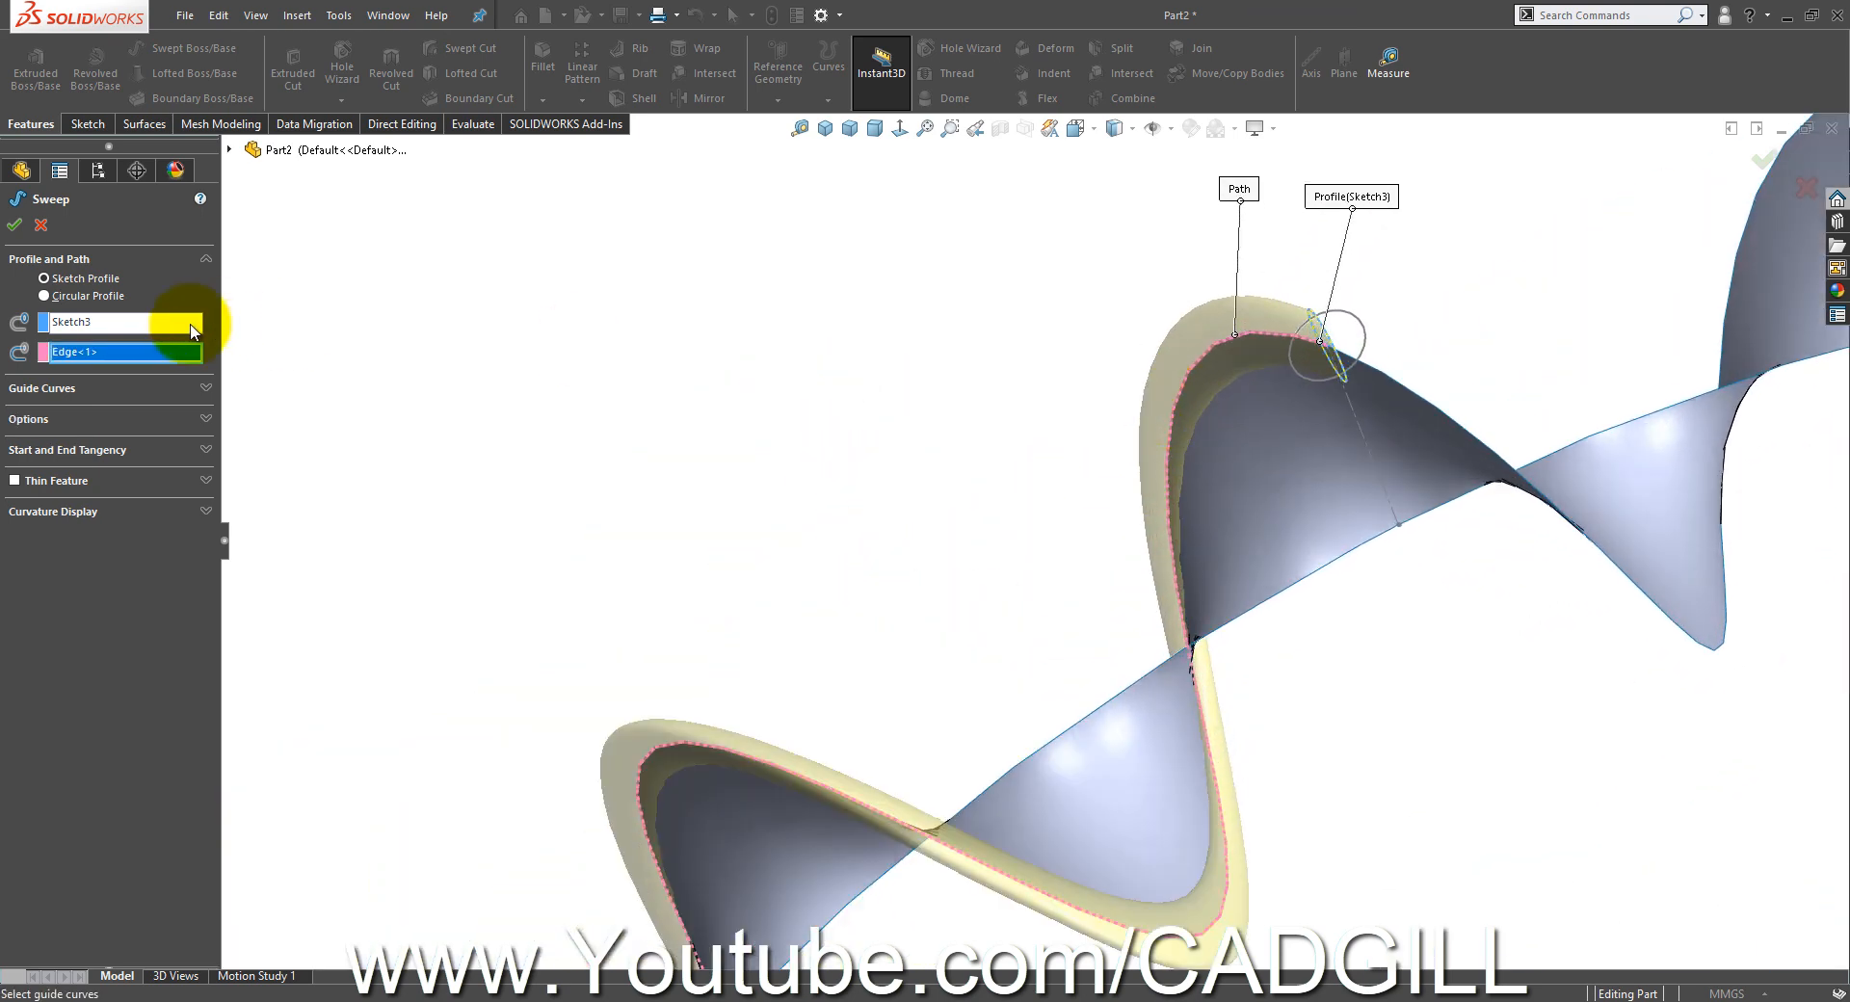
pyautogui.rightClick(132, 325)
pyautogui.click(194, 333)
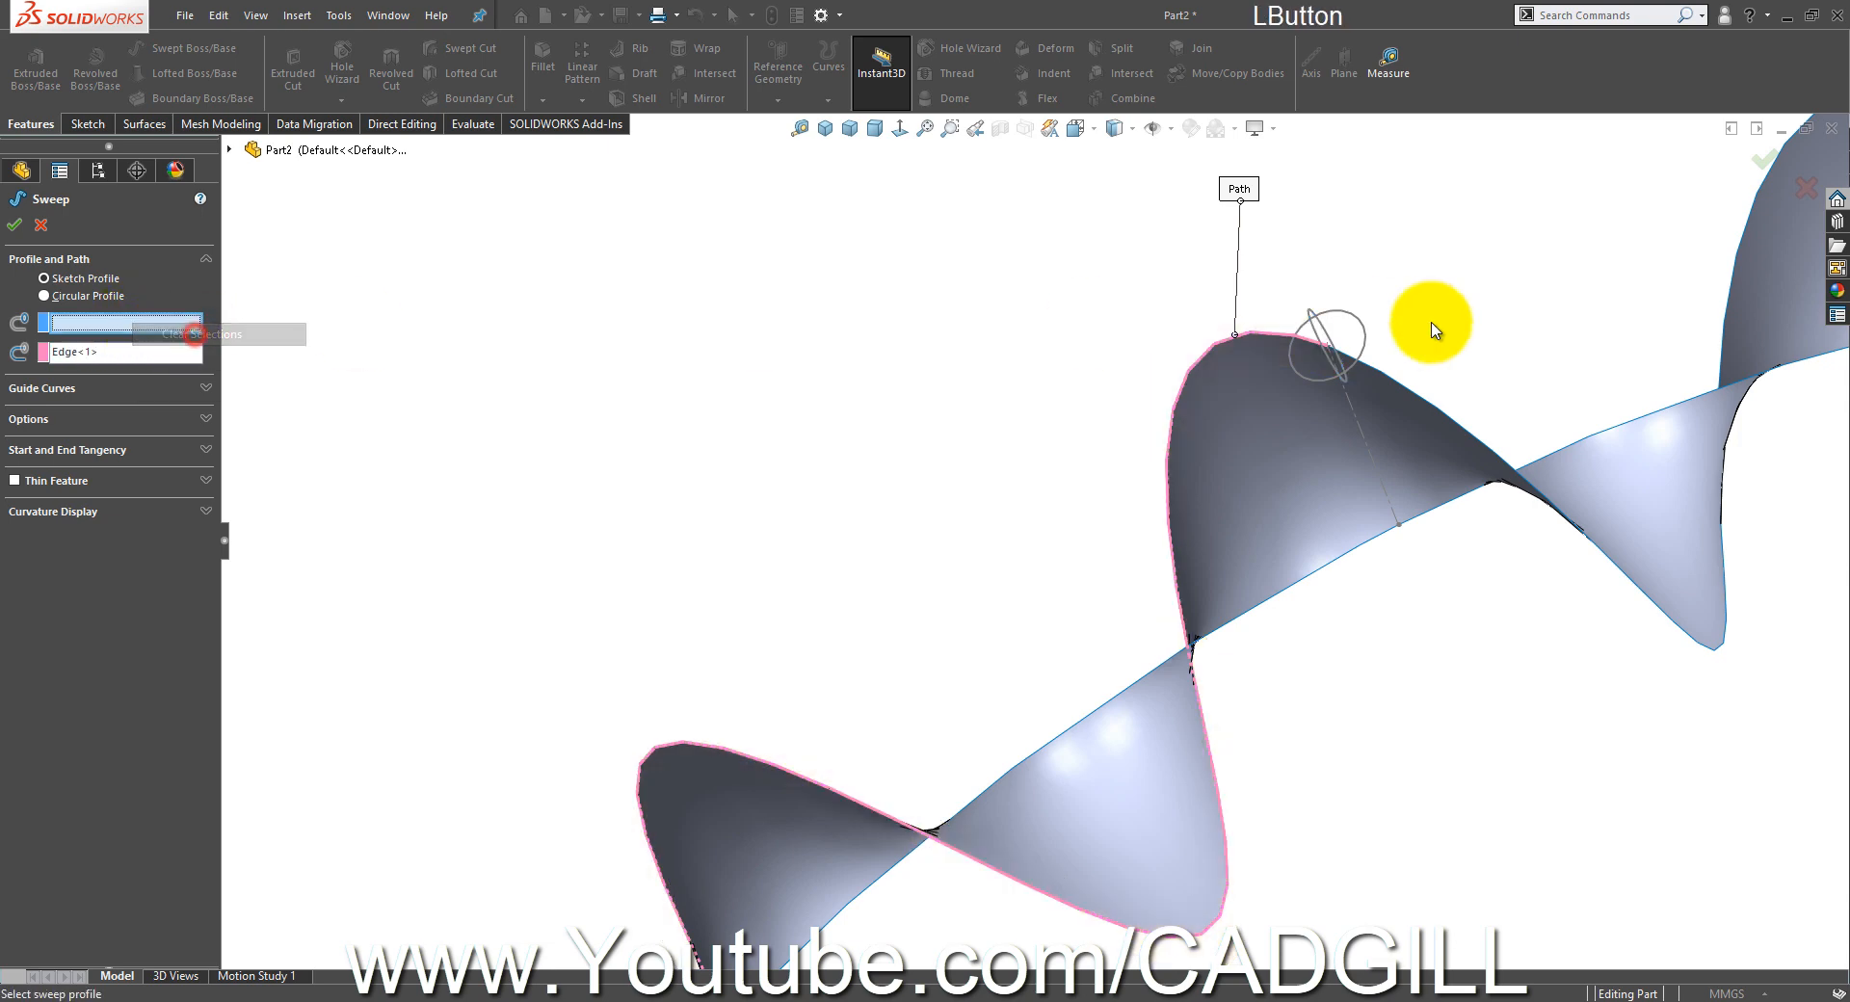
pyautogui.click(1307, 317)
# - Inspect the sweep preview around the whole ring and clear the edge selected as the sweep path
pyautogui.scroll(5, 1304, 454)
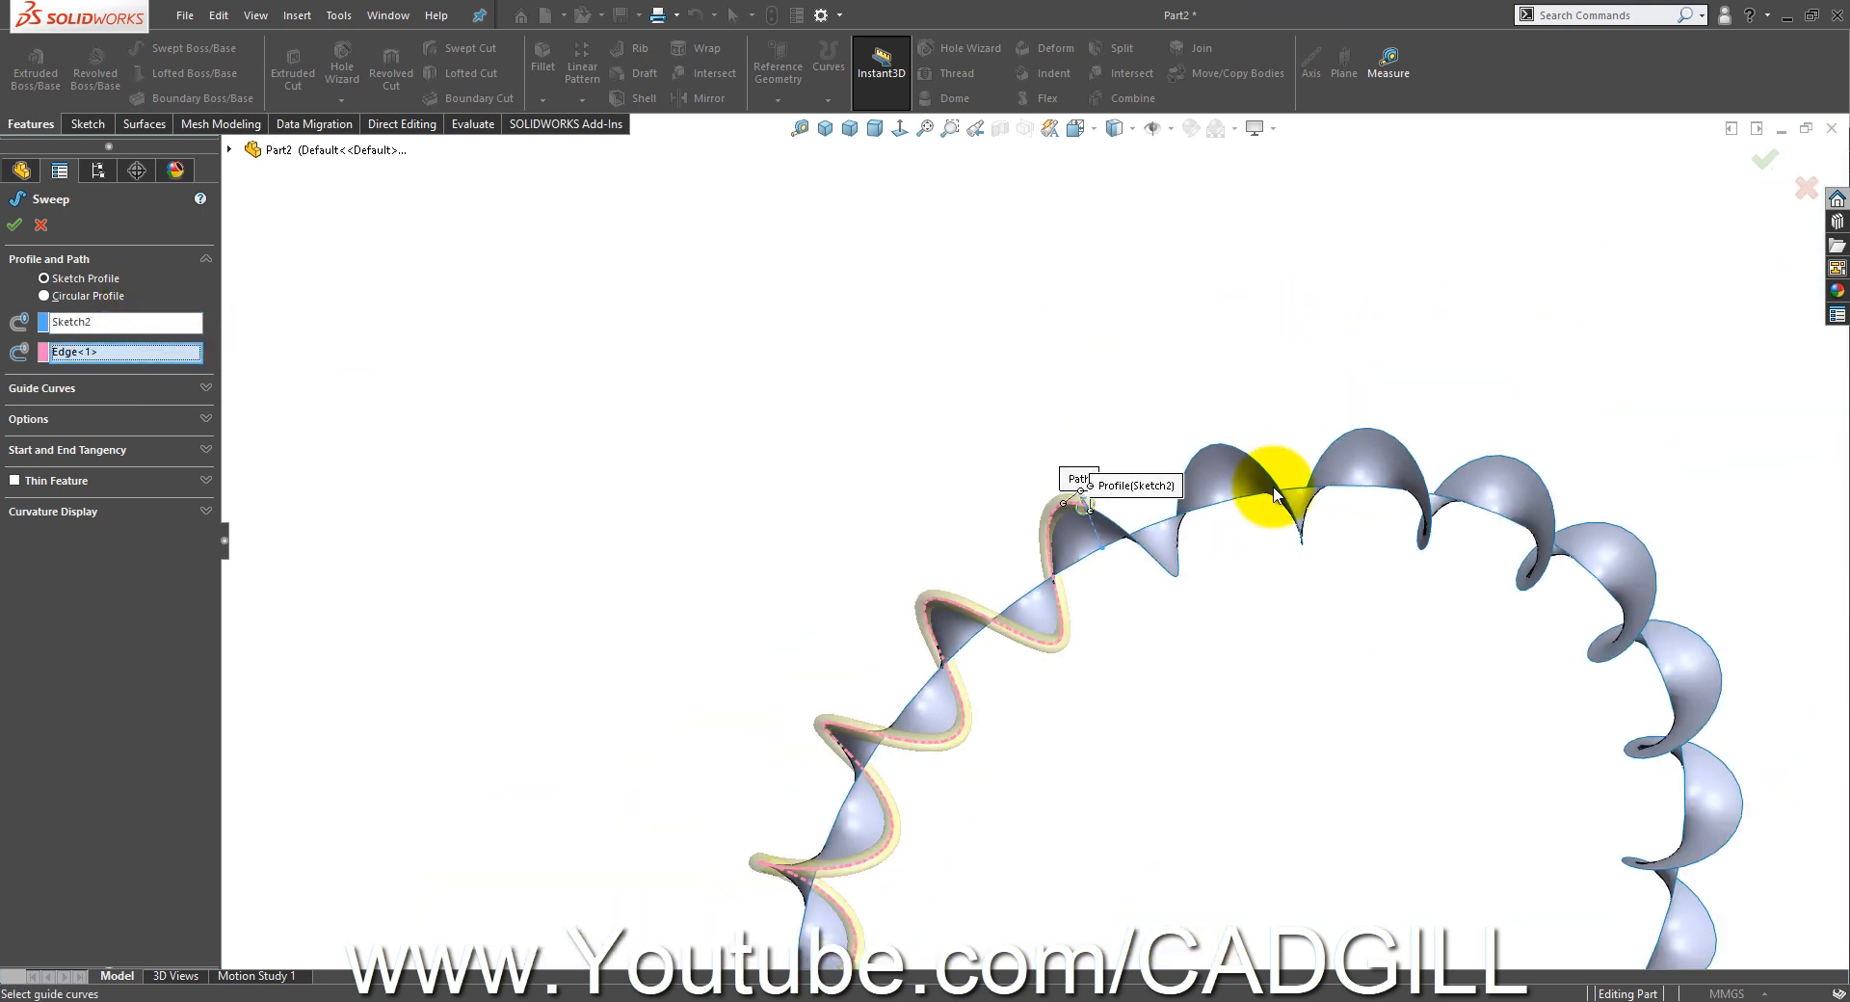
pyautogui.moveTo(1275, 479)
pyautogui.mouseDown(button='middle')
pyautogui.moveTo(1304, 360)
pyautogui.moveTo(1293, 585)
pyautogui.moveTo(1238, 533)
pyautogui.mouseUp(button='middle')
pyautogui.scroll(2, 1290, 583)
pyautogui.scroll(-4, 1287, 583)
pyautogui.scroll(4, 1218, 533)
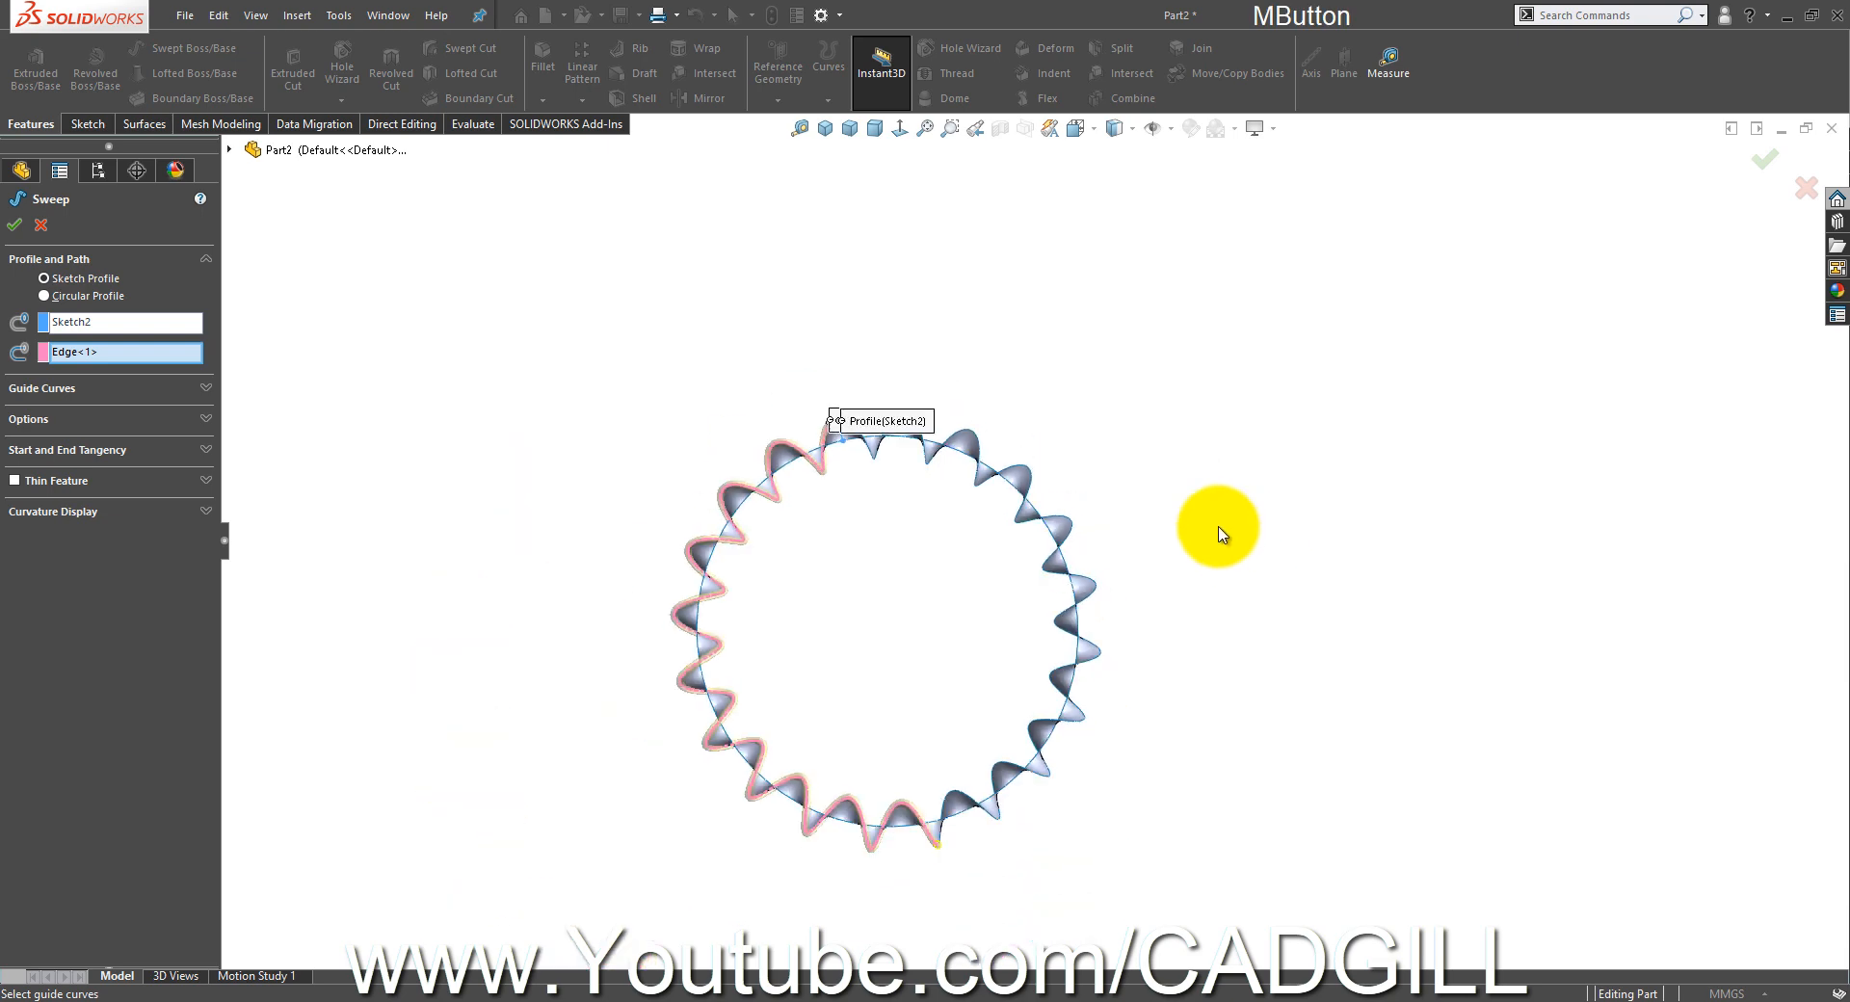
pyautogui.scroll(-5, 1030, 755)
pyautogui.scroll(-3, 865, 724)
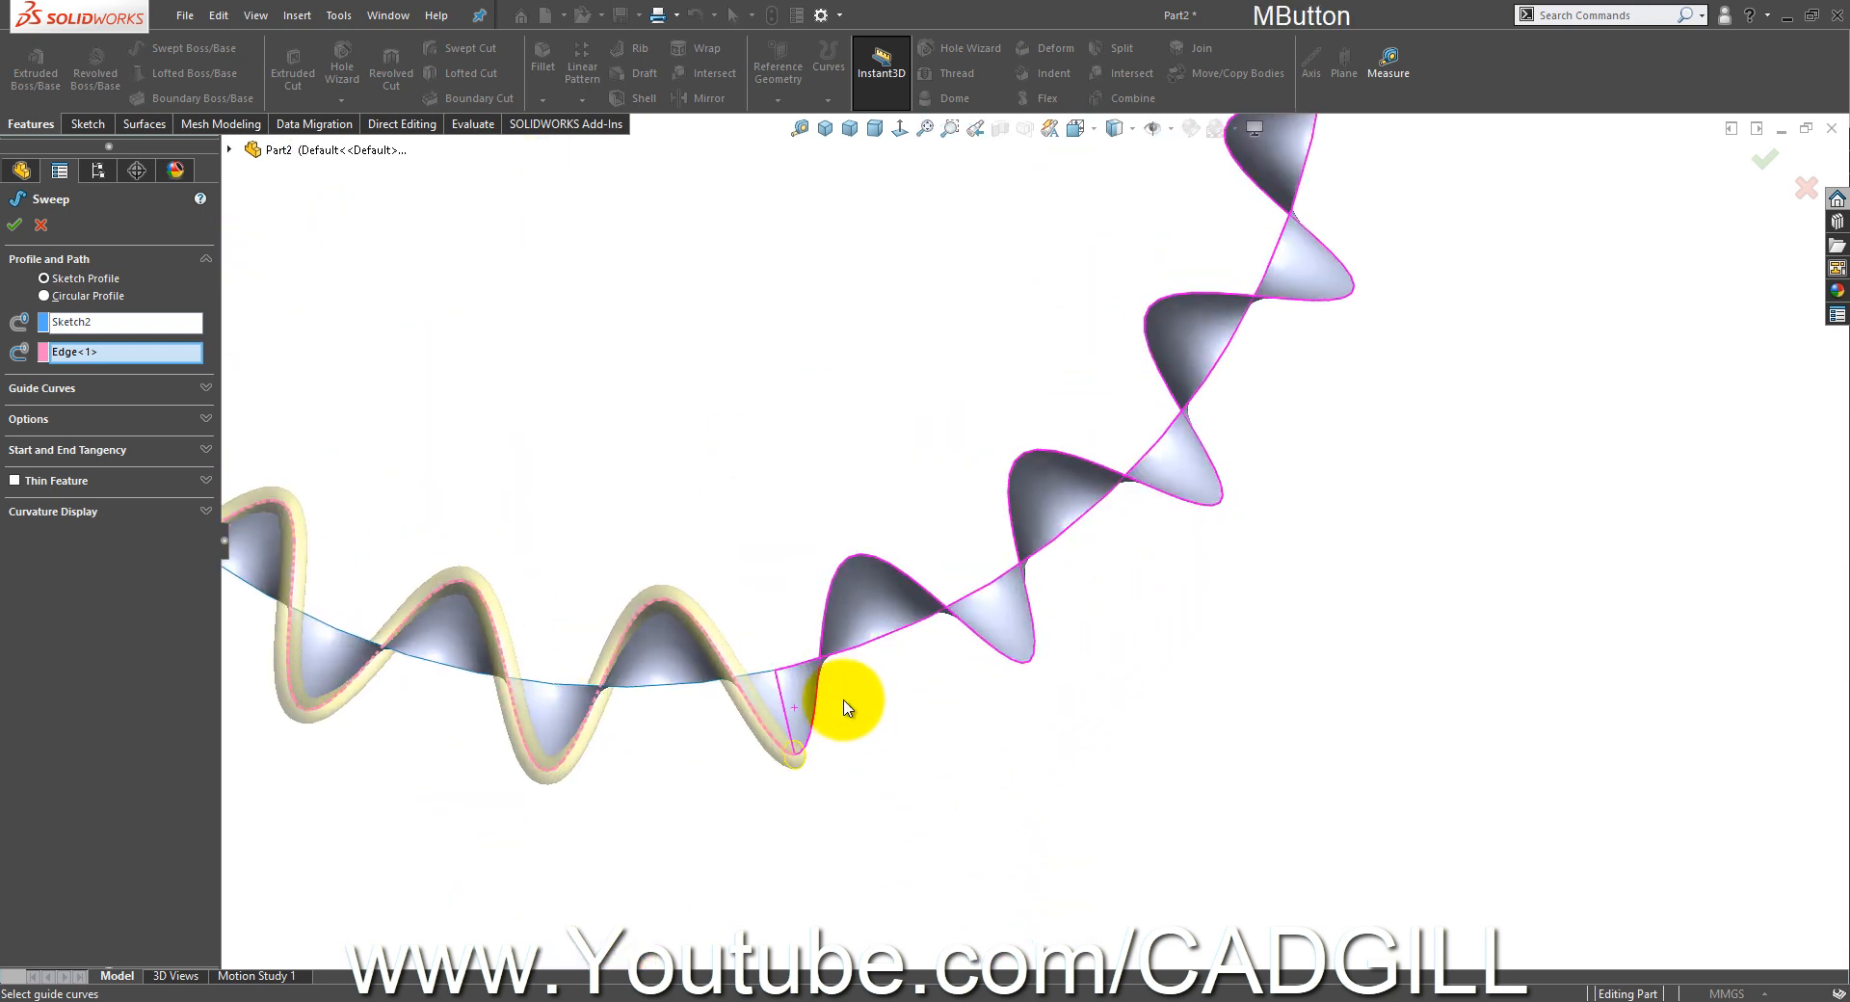
pyautogui.rightClick(92, 353)
pyautogui.click(110, 364)
pyautogui.rightClick(106, 357)
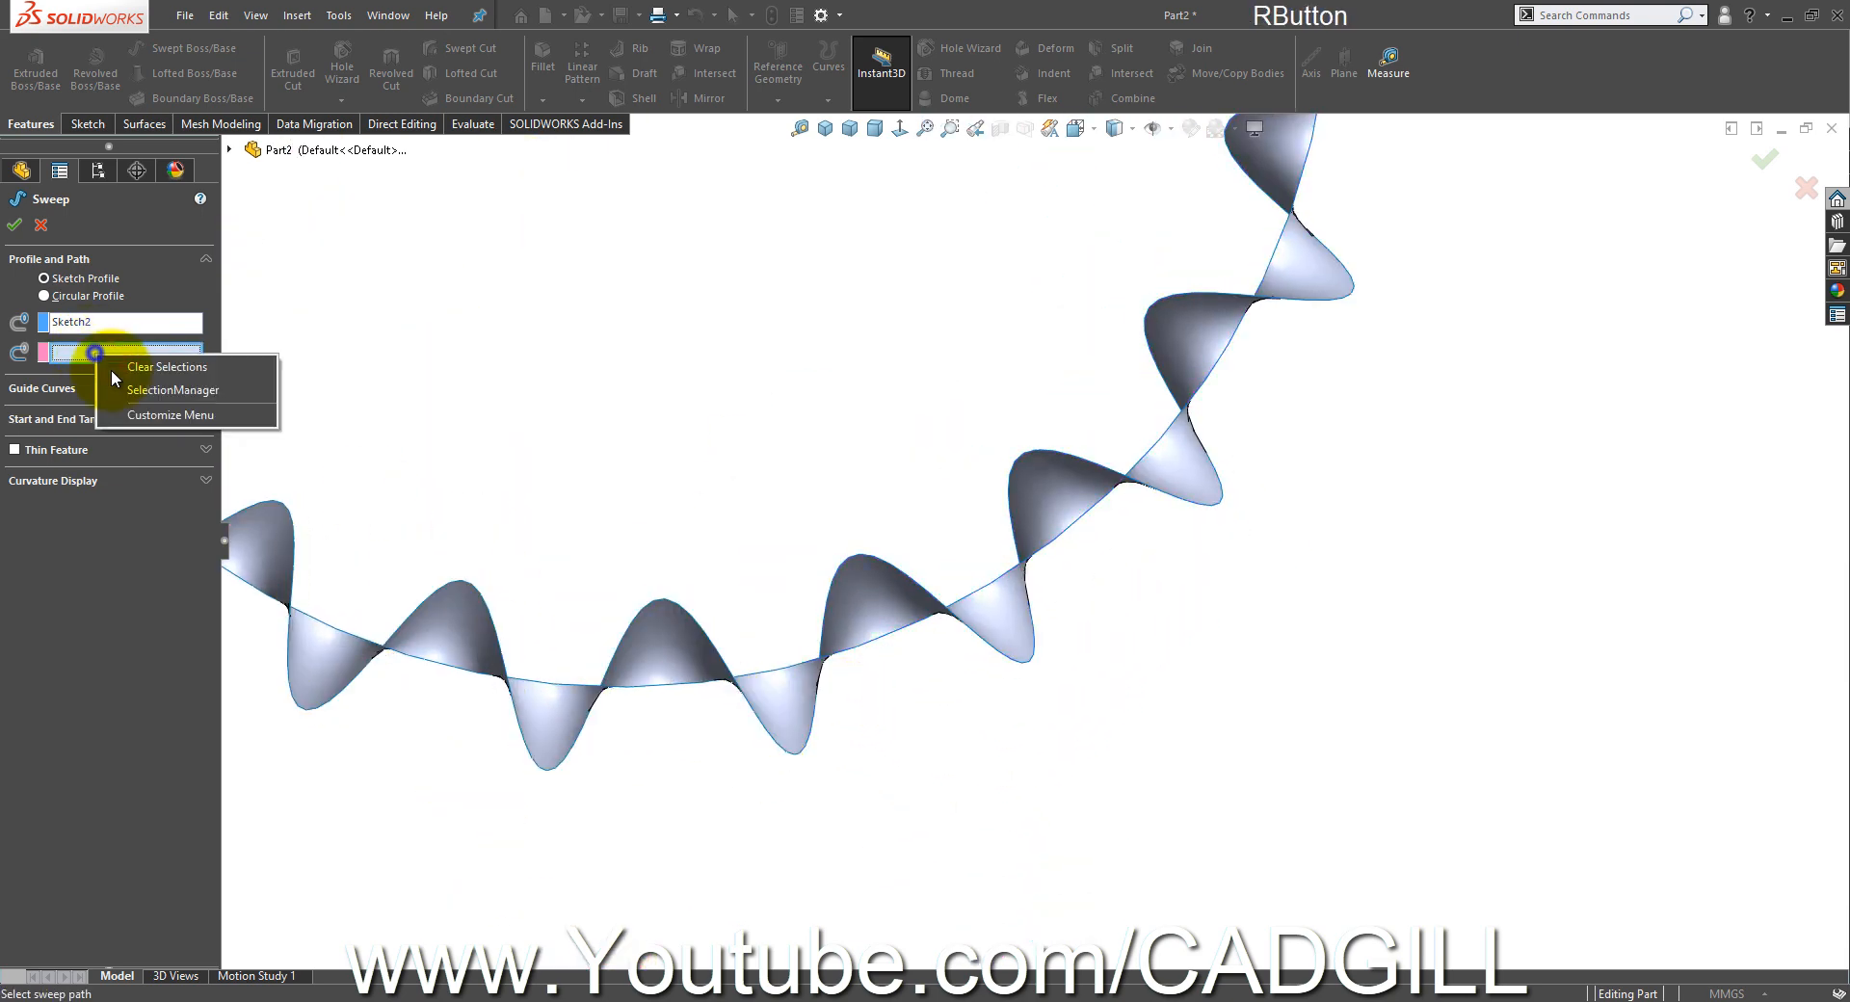
pyautogui.click(124, 389)
pyautogui.scroll(6, 590, 488)
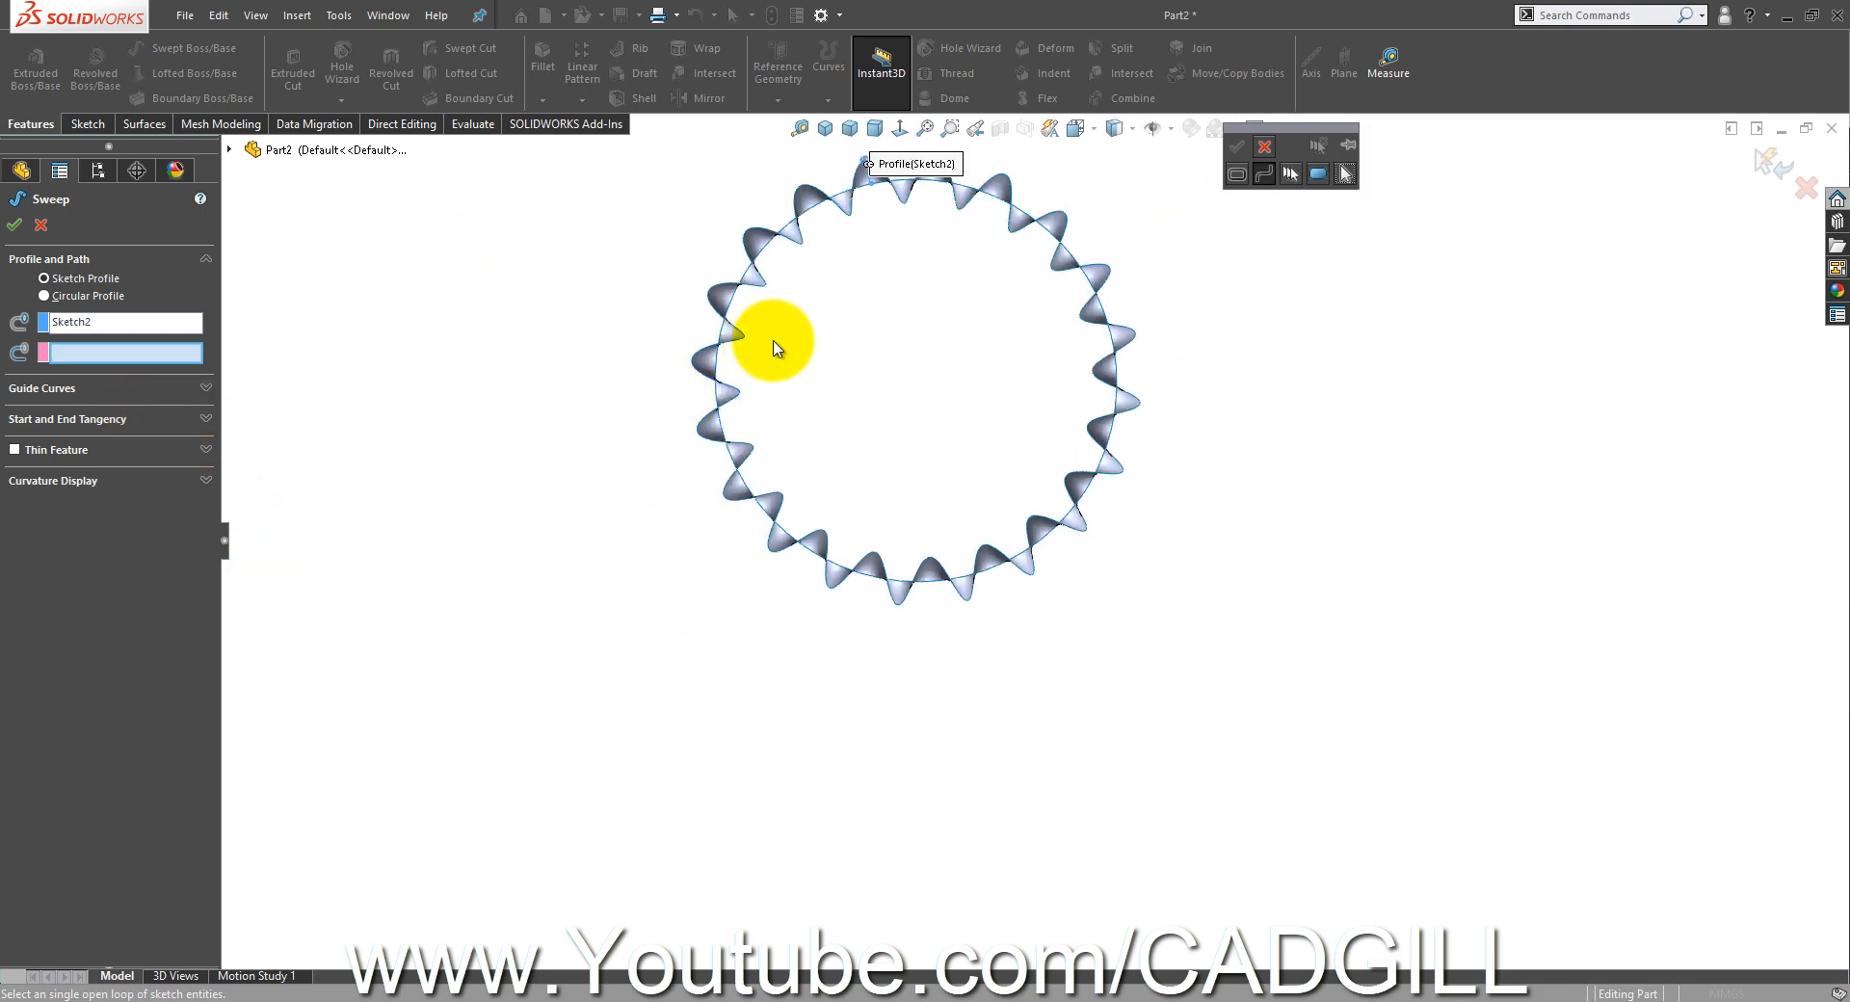
pyautogui.scroll(-2, 772, 343)
pyautogui.scroll(-5, 916, 218)
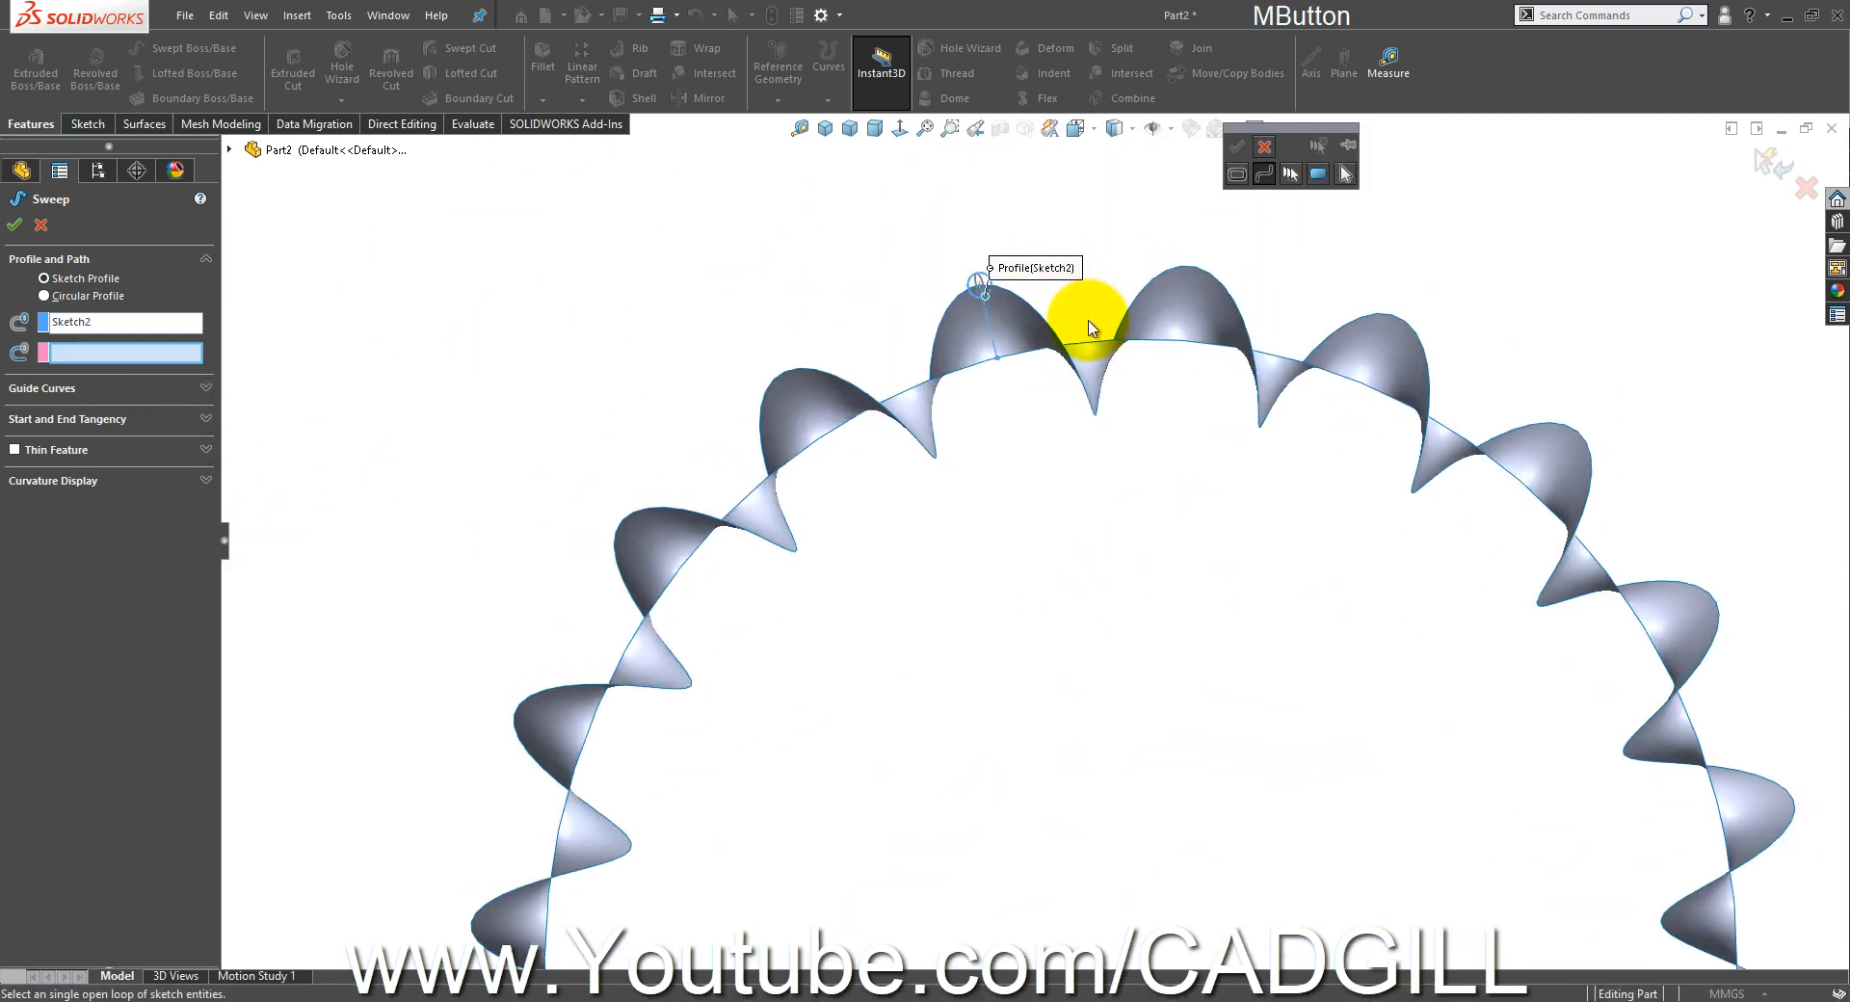
pyautogui.rightClick(111, 357)
pyautogui.click(143, 395)
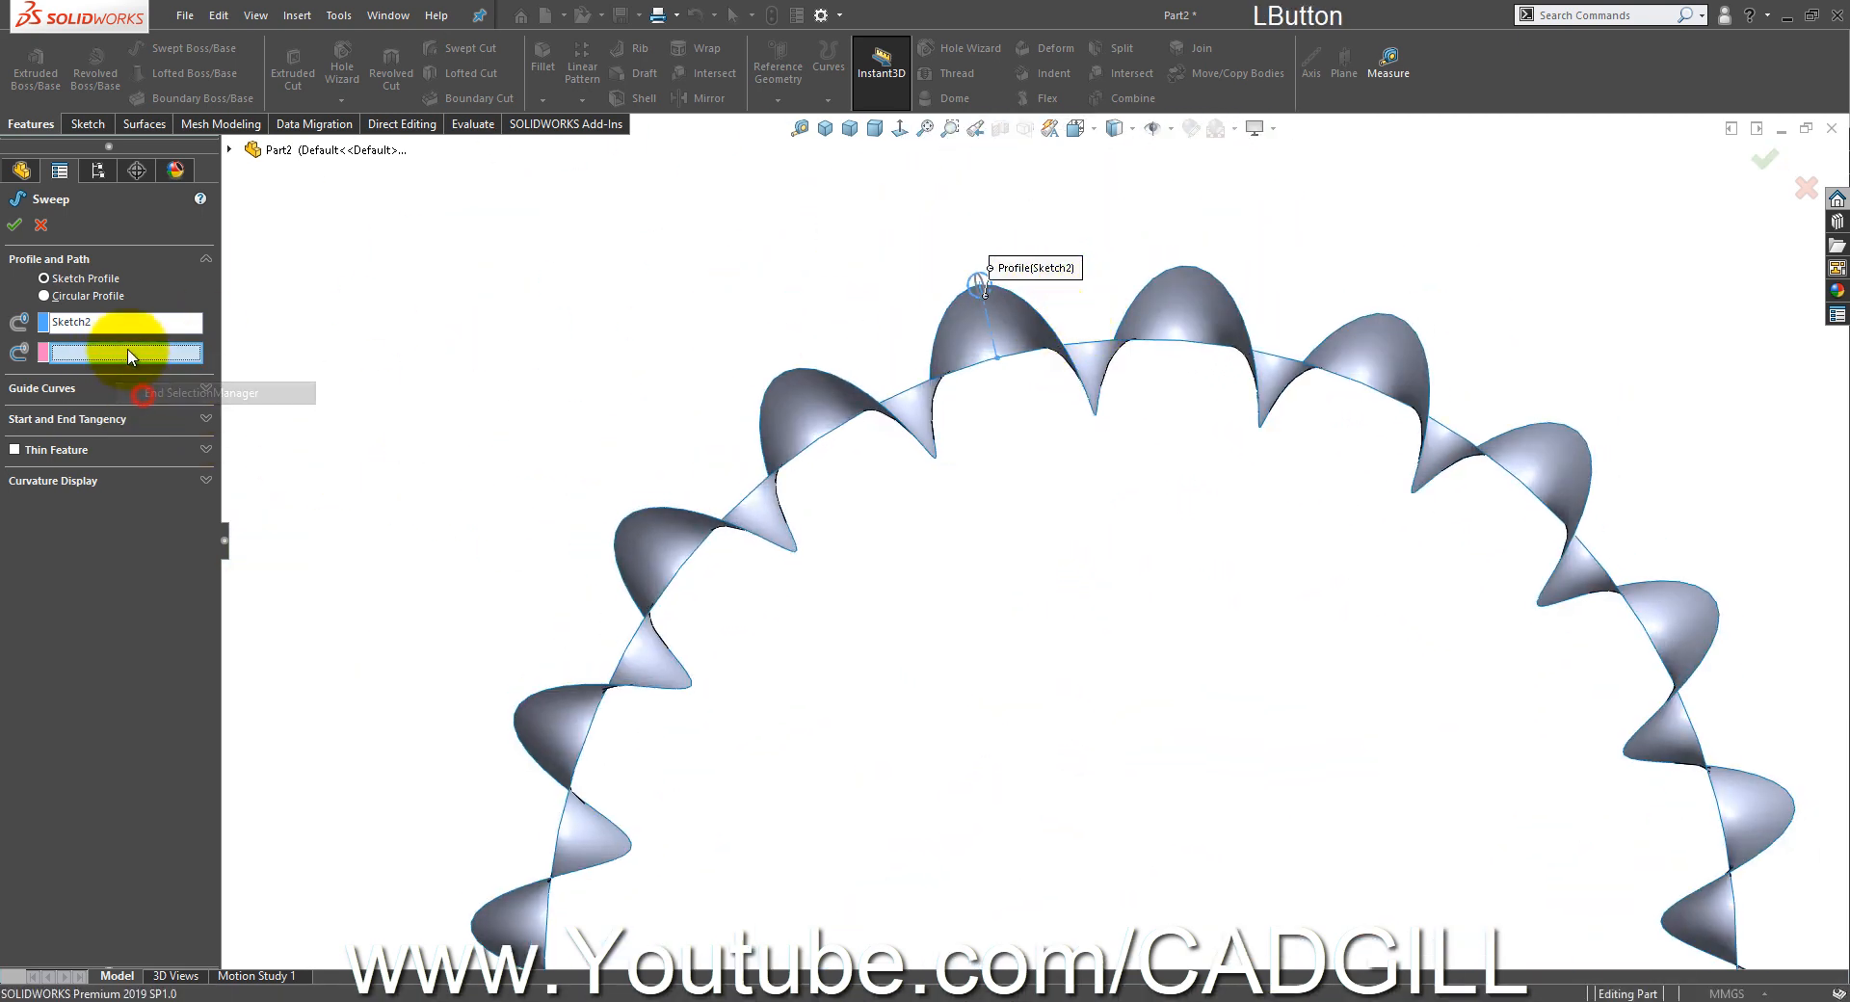
# - Use the SelectionManager's group selection to pick both segments of the outer helical edge as one closed sweep path
pyautogui.rightClick(128, 349)
pyautogui.click(154, 385)
pyautogui.scroll(-3, 1012, 289)
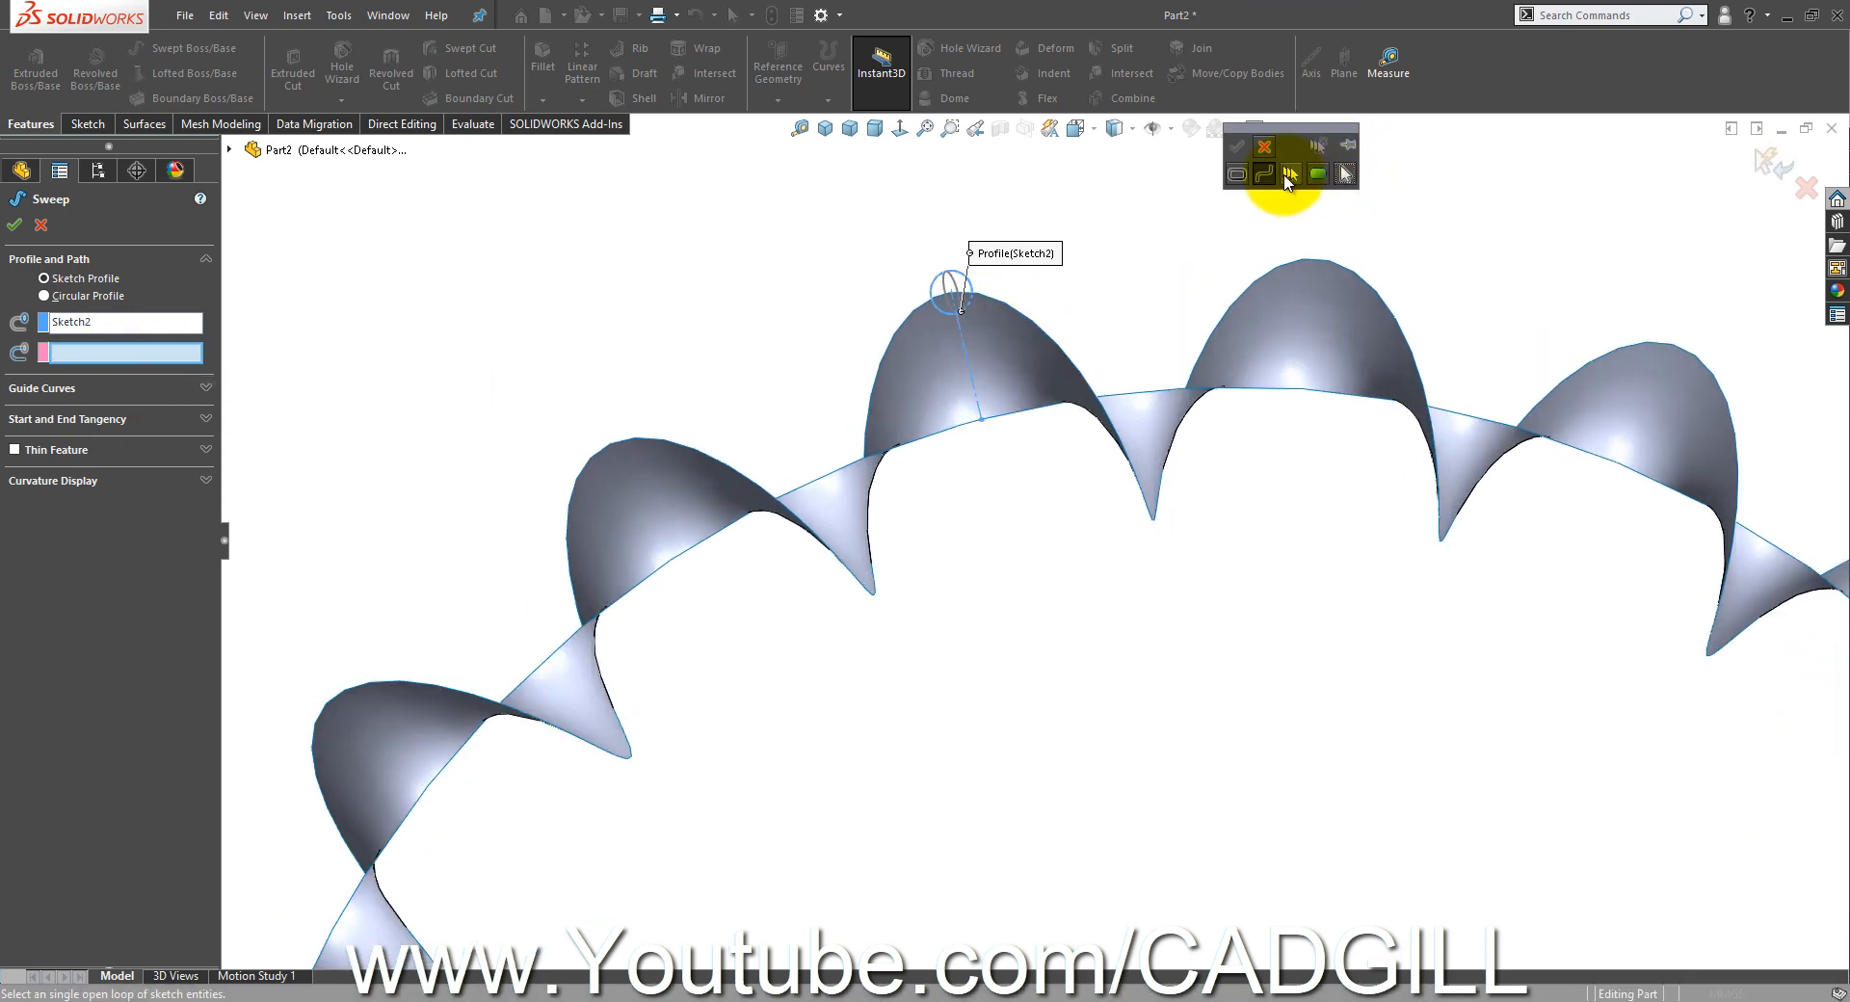
pyautogui.click(916, 316)
pyautogui.scroll(6, 945, 656)
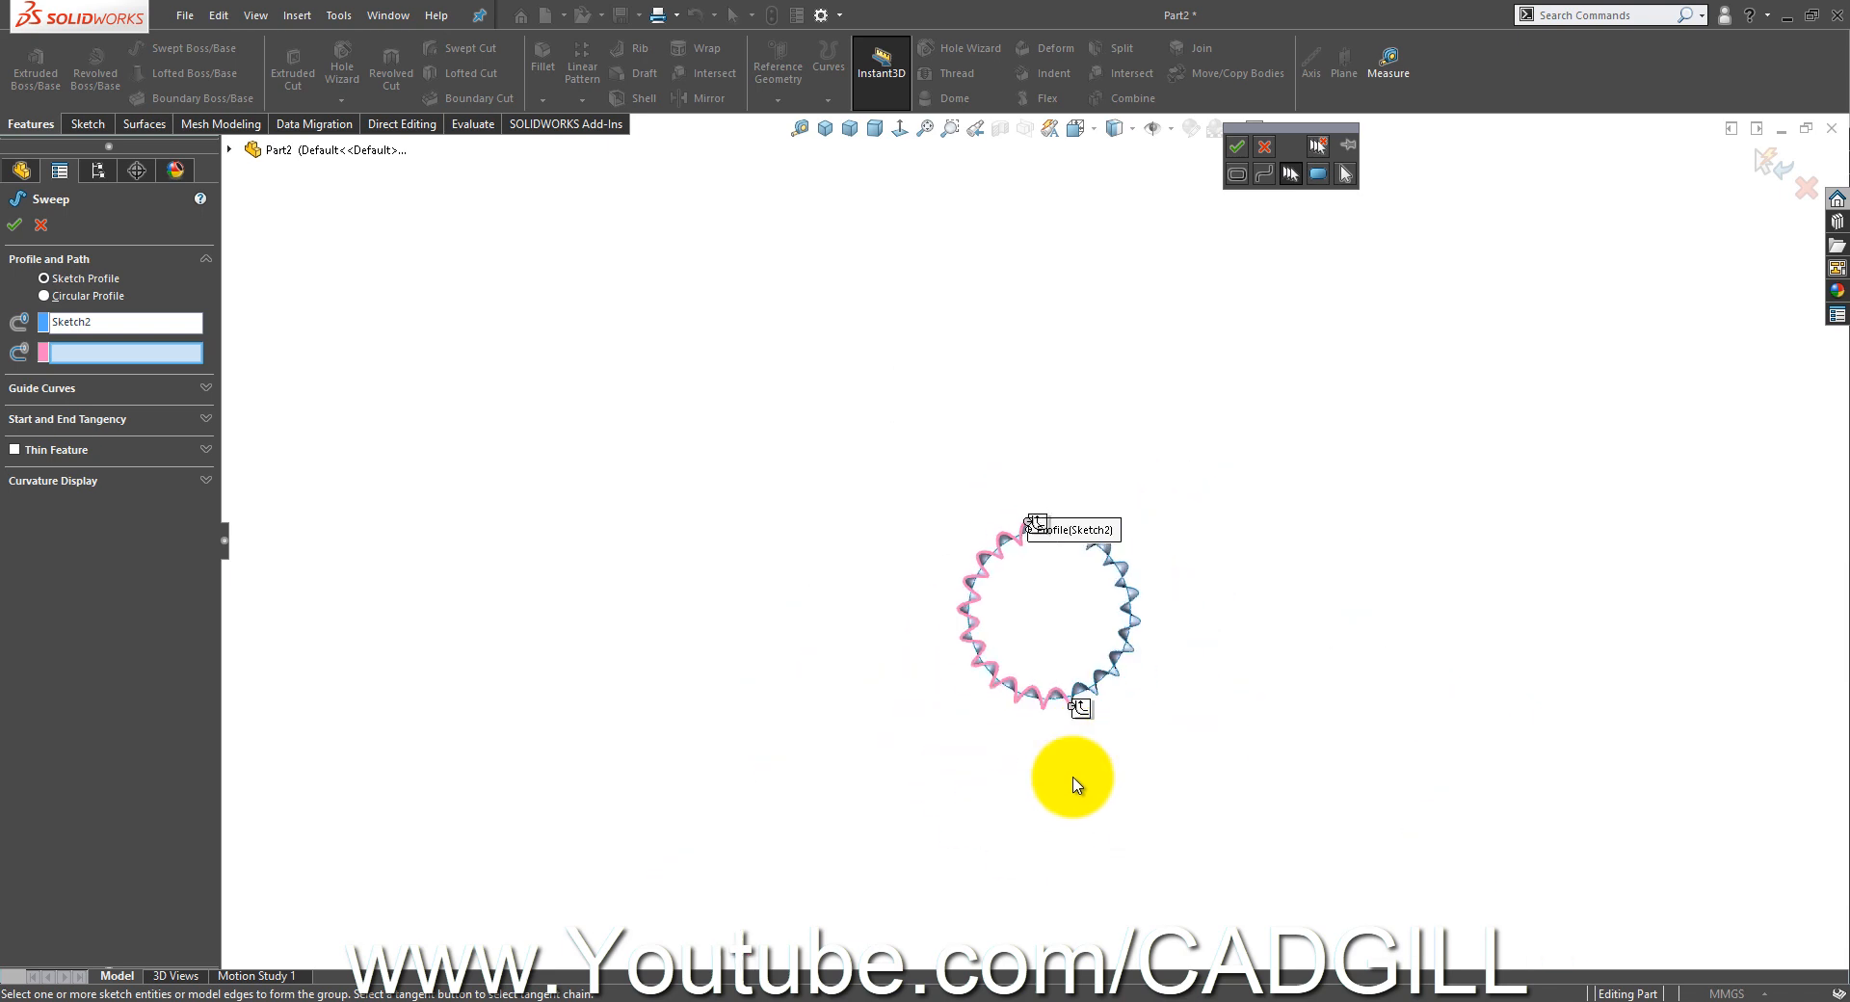
pyautogui.scroll(-8, 1076, 784)
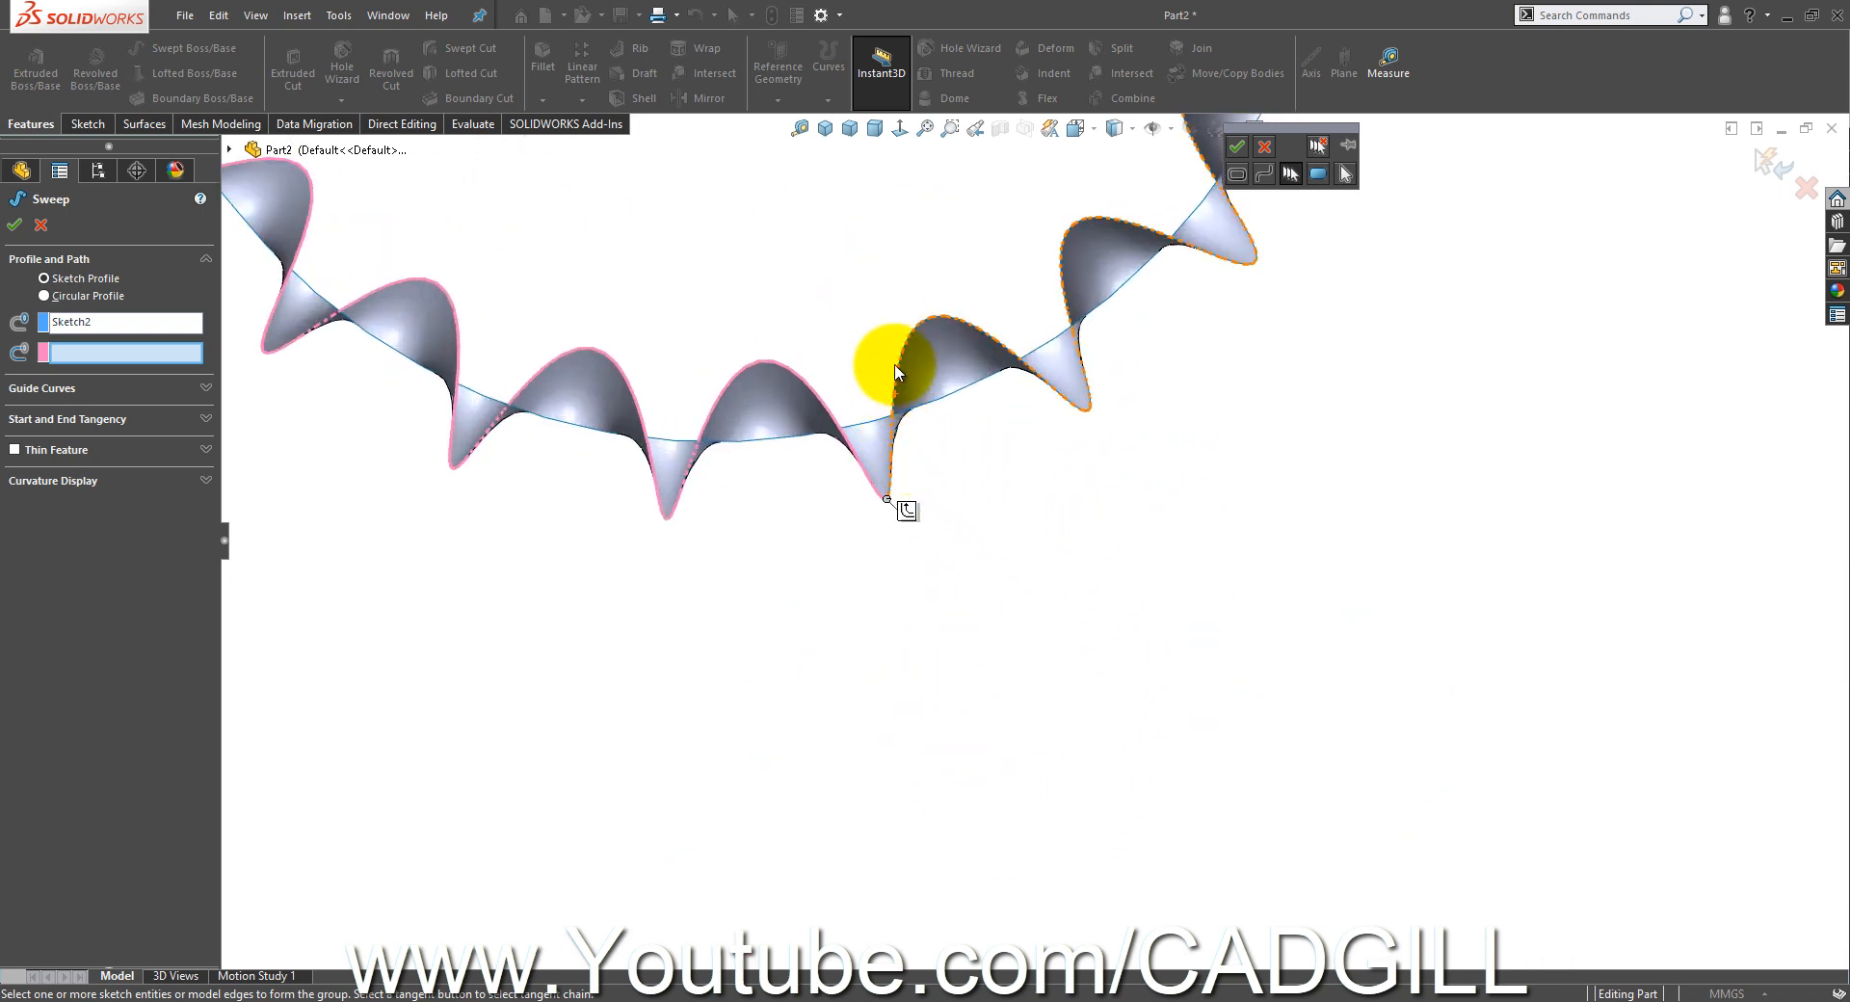
pyautogui.click(898, 368)
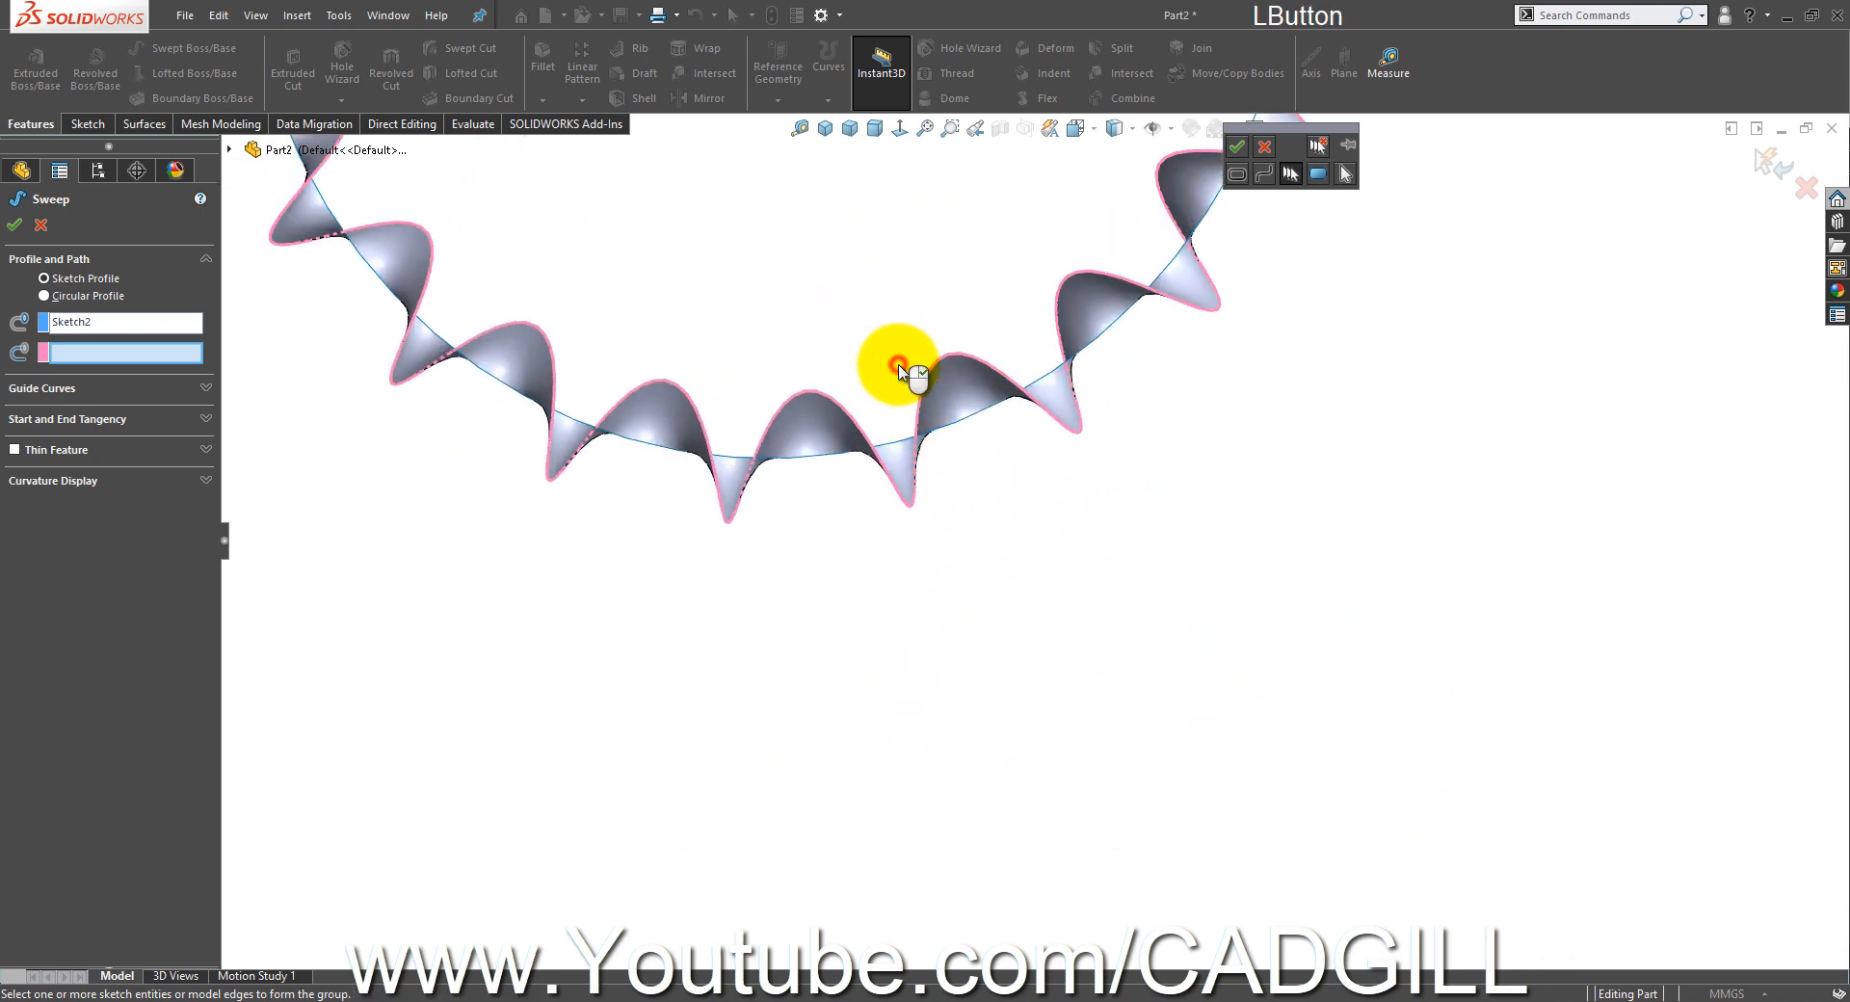
pyautogui.scroll(8, 899, 367)
pyautogui.scroll(-5, 958, 306)
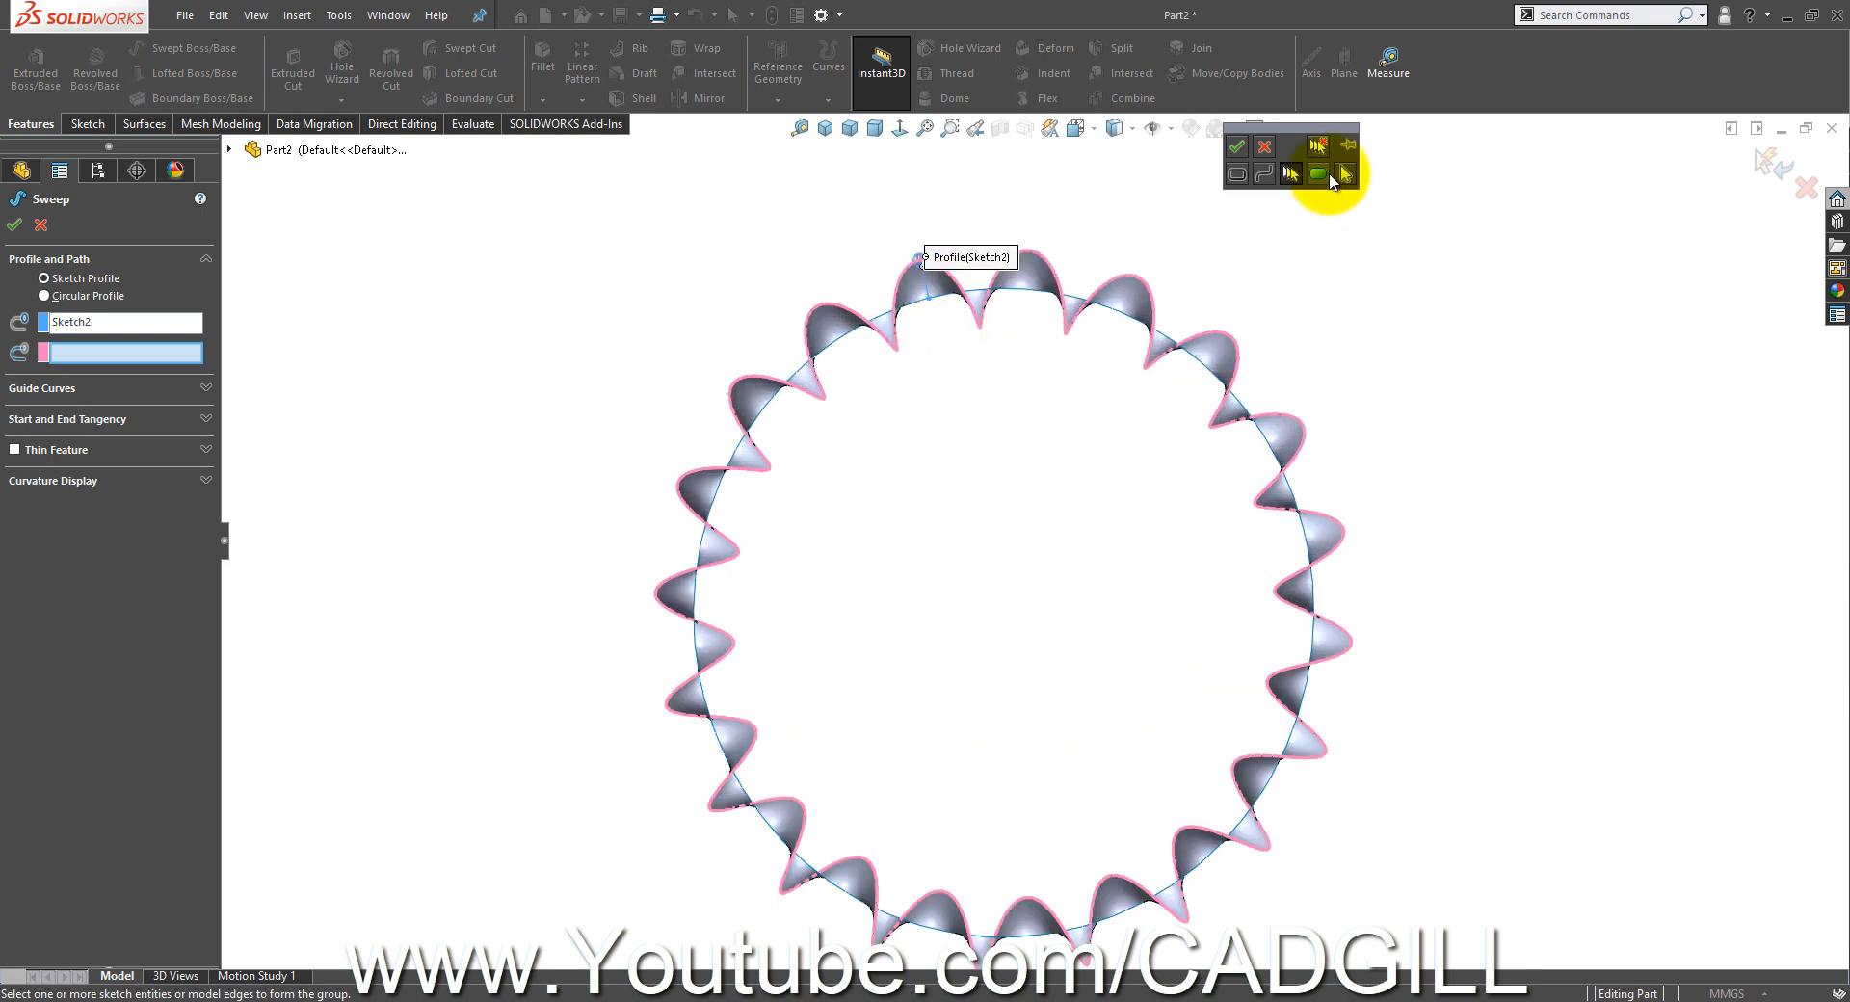
pyautogui.click(1237, 149)
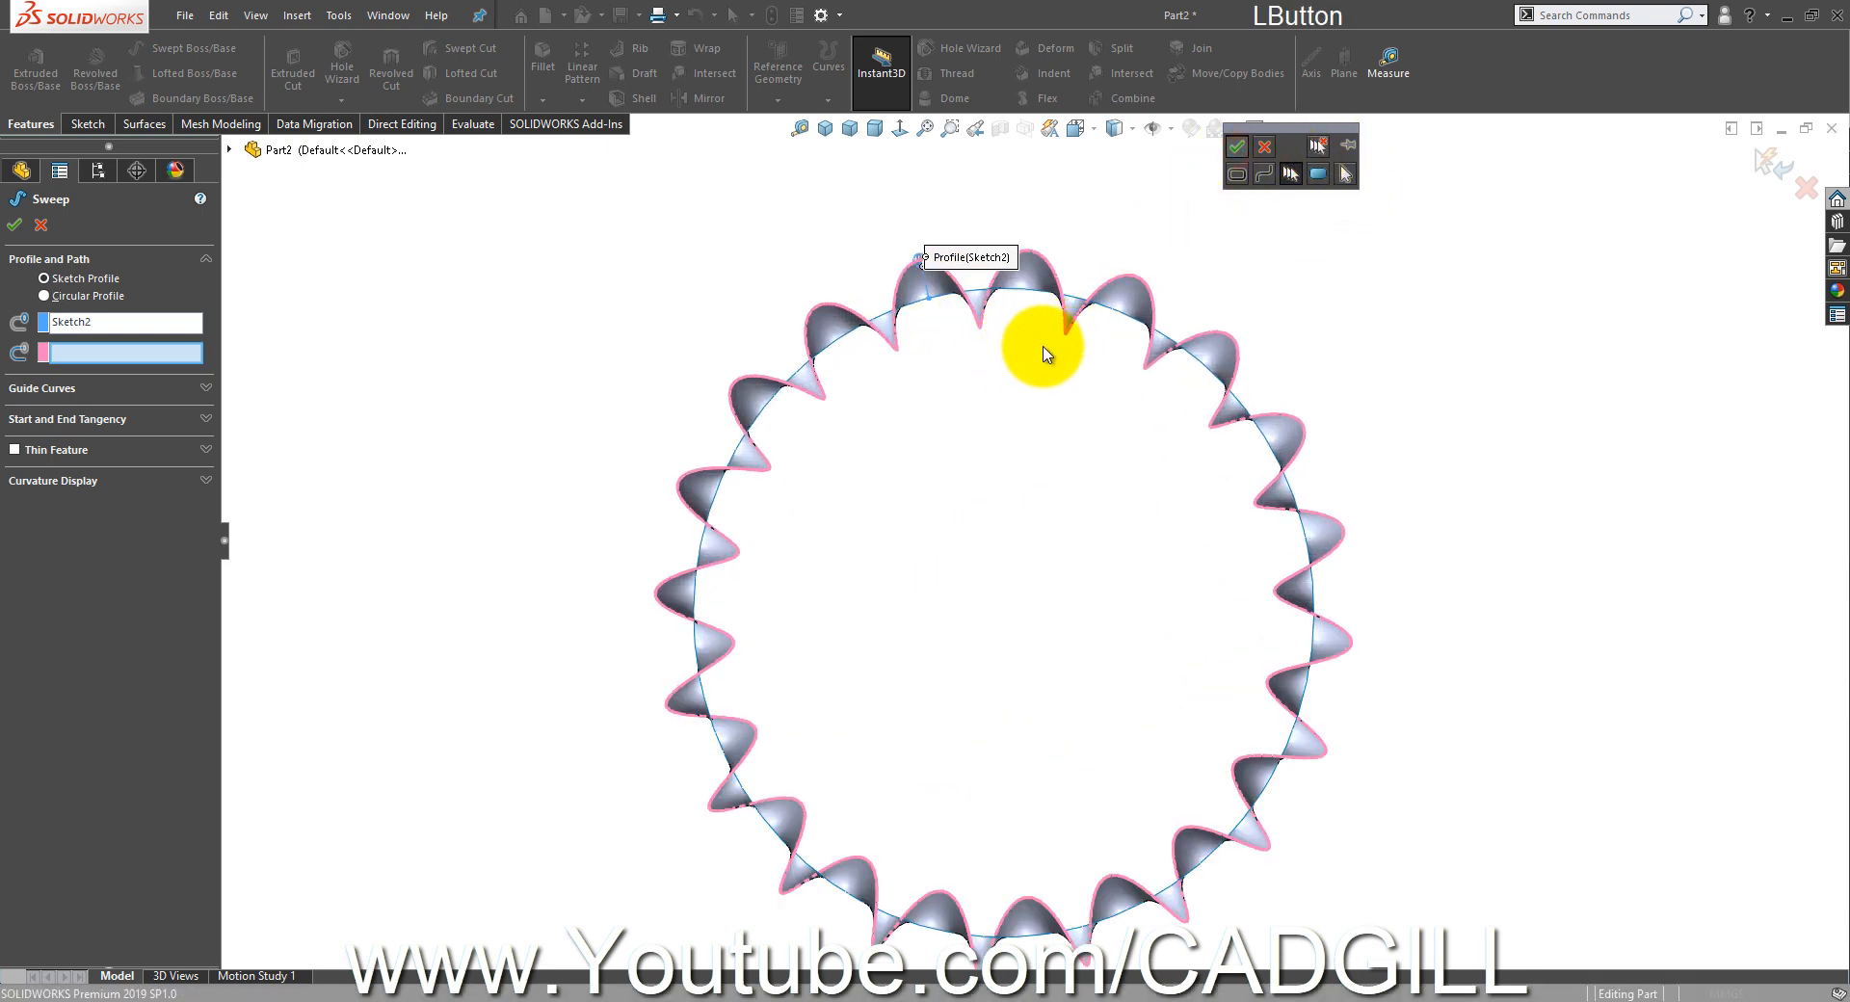
# - Create the solid sweep of the Sketch2 circle along the closed helical edge
pyautogui.moveTo(1044, 392); pyautogui.dragTo(1013, 301, button='middle')
pyautogui.scroll(-5, 983, 322)
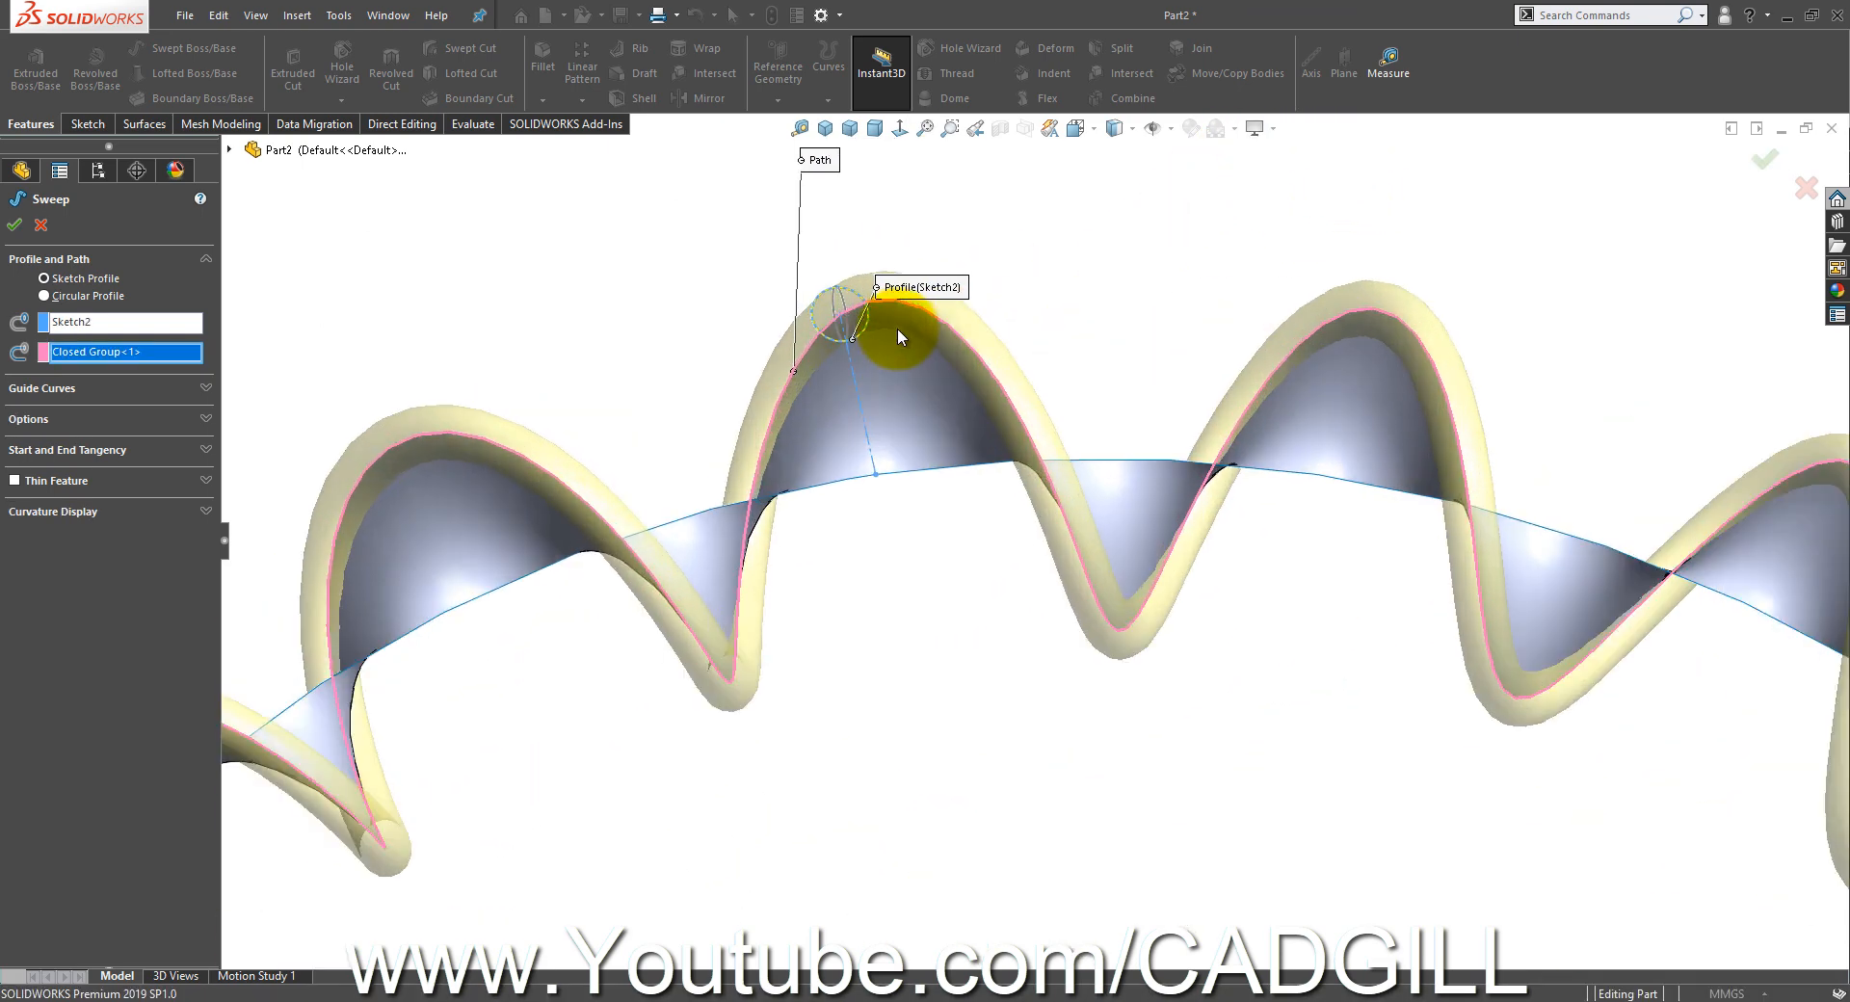
pyautogui.click(1762, 158)
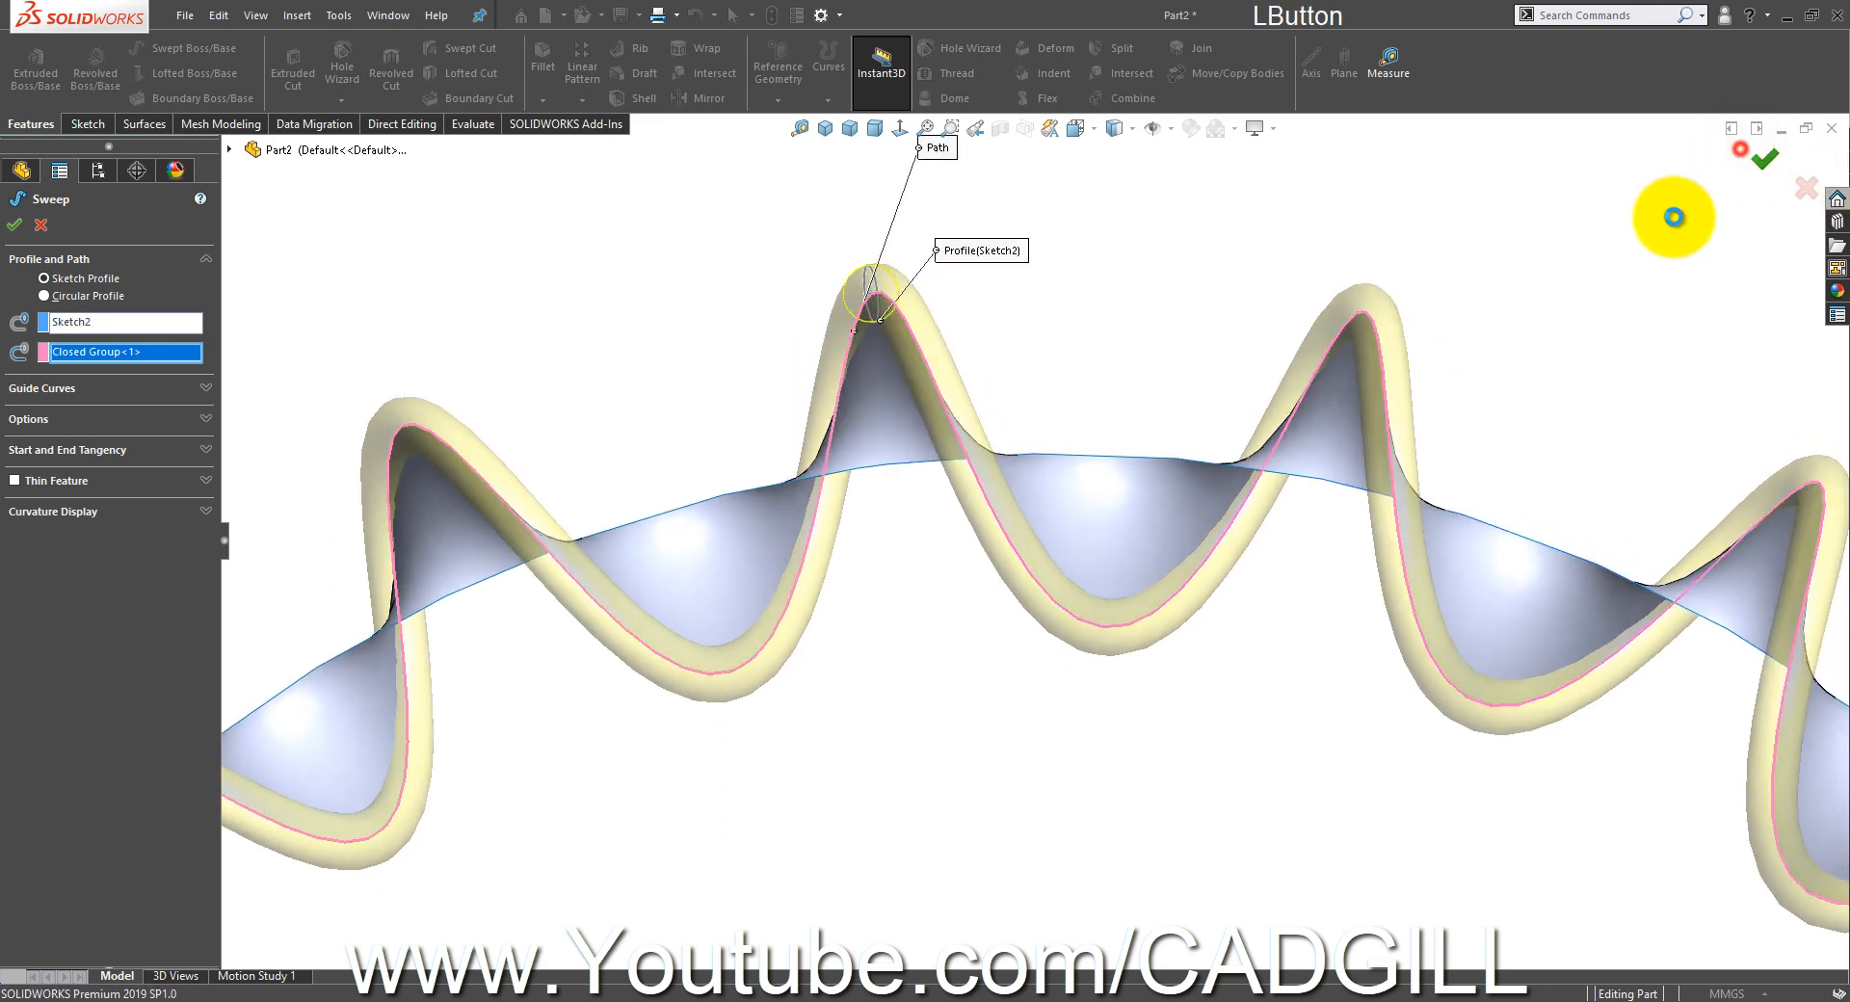
pyautogui.scroll(6, 1589, 366)
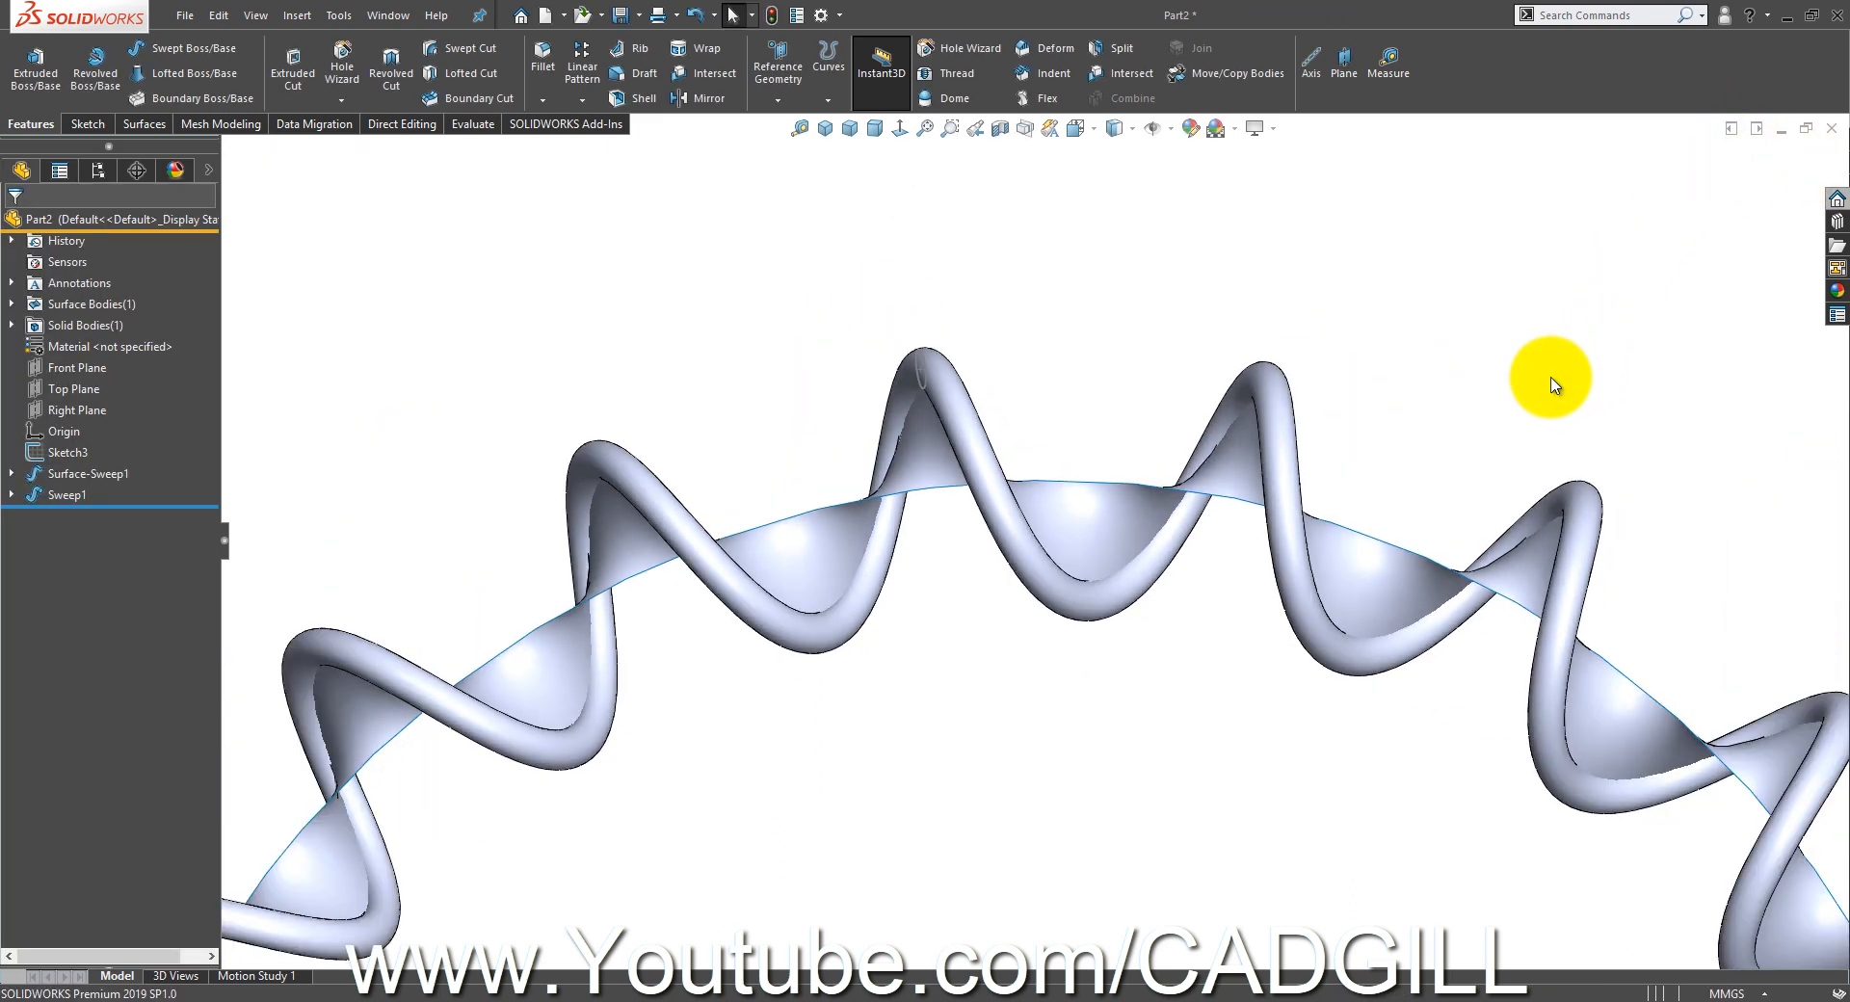
pyautogui.scroll(-3, 1173, 563)
pyautogui.scroll(-2, 1173, 563)
pyautogui.click(905, 386)
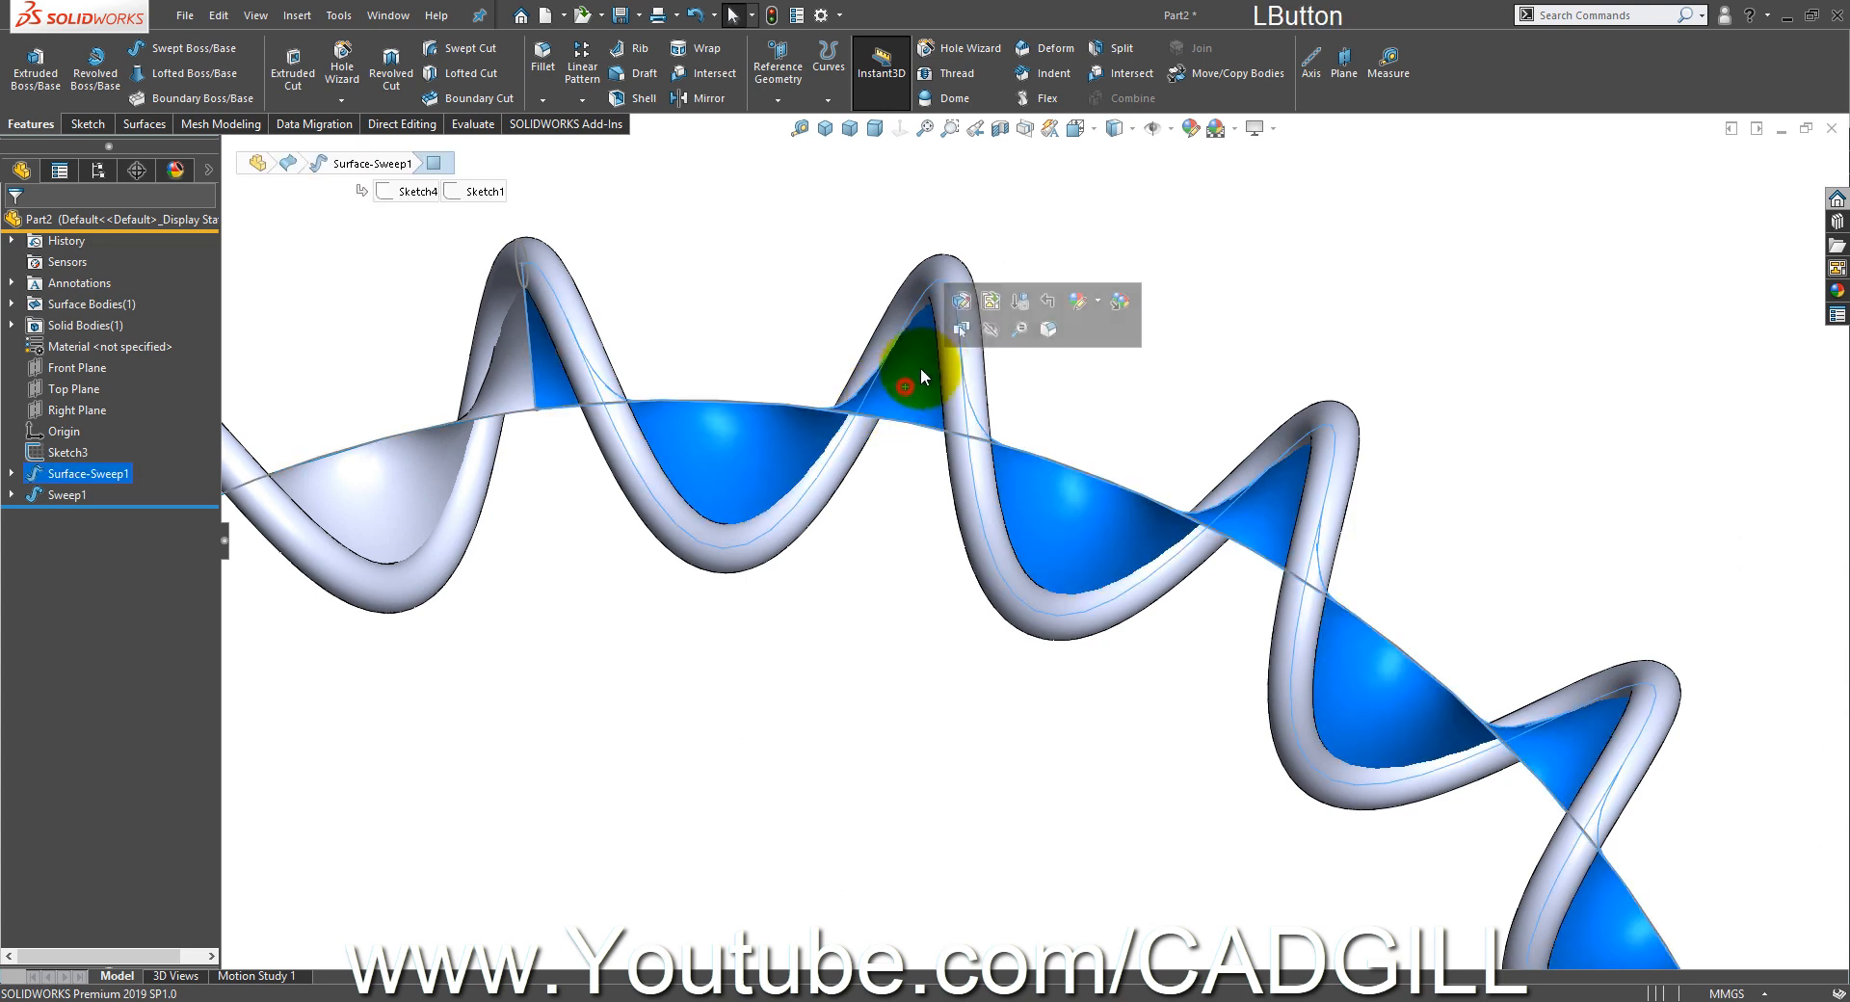
pyautogui.click(771, 619)
pyautogui.scroll(5, 806, 602)
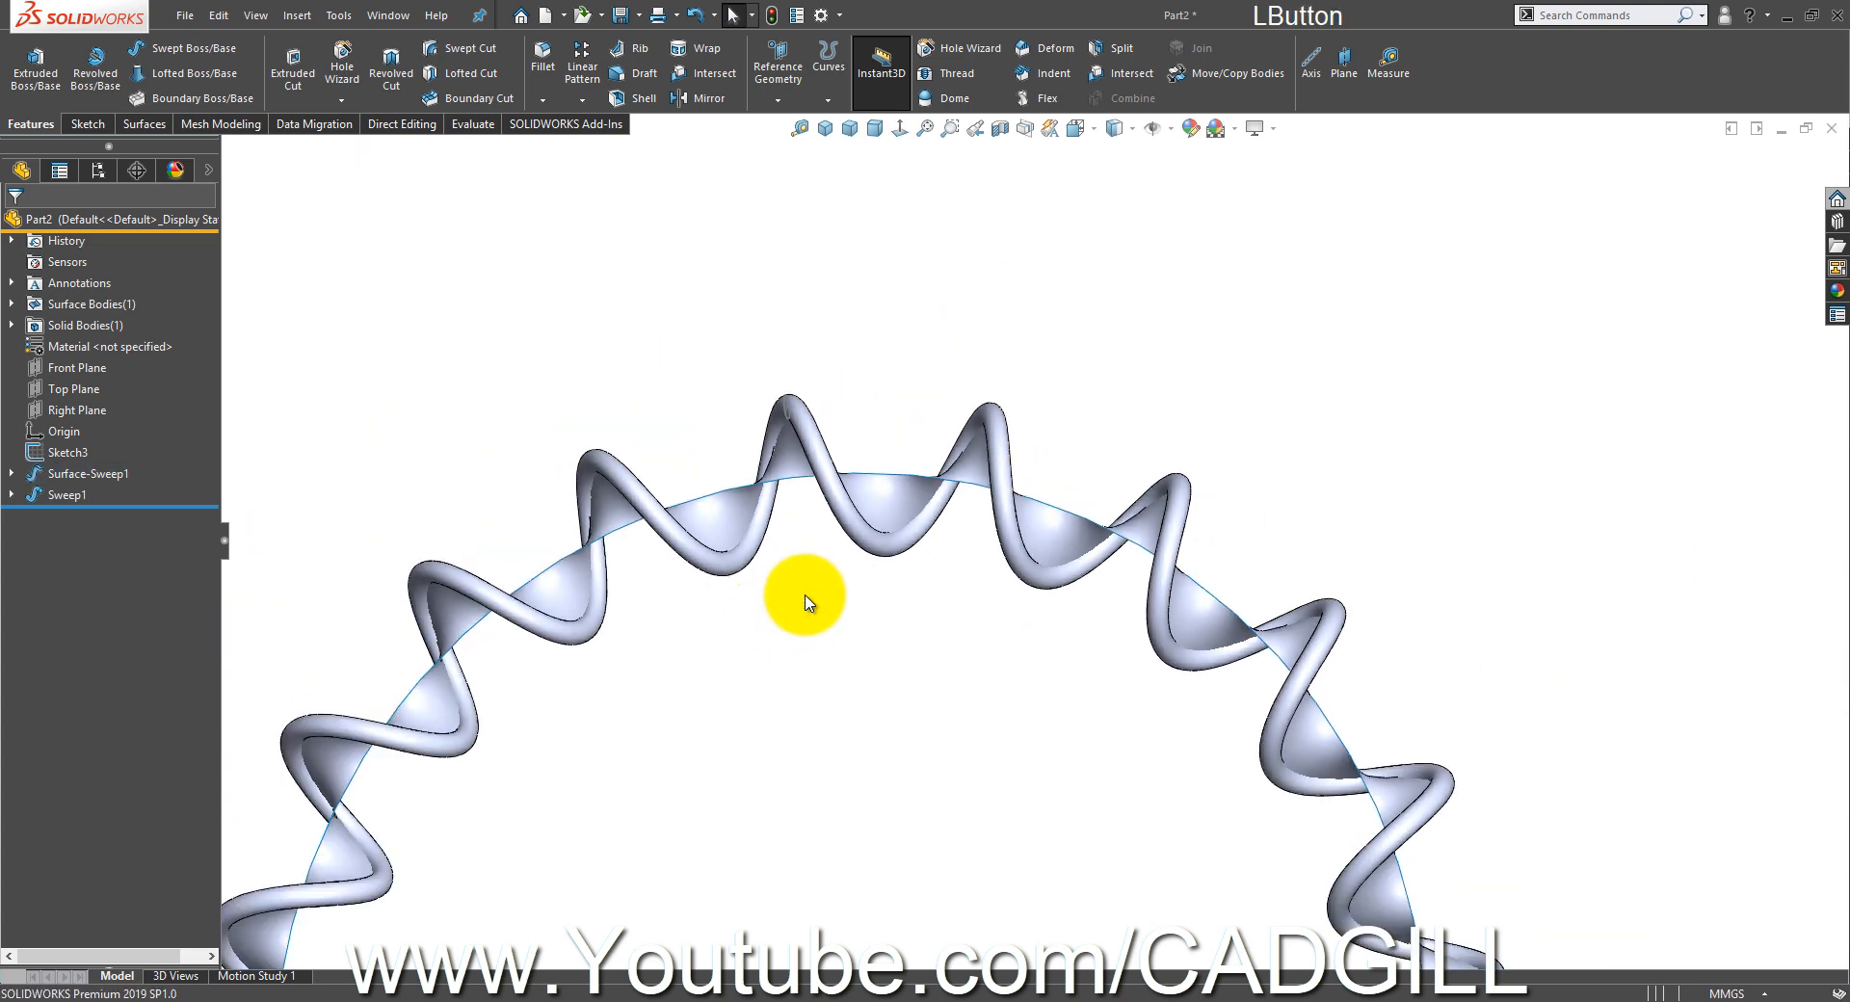
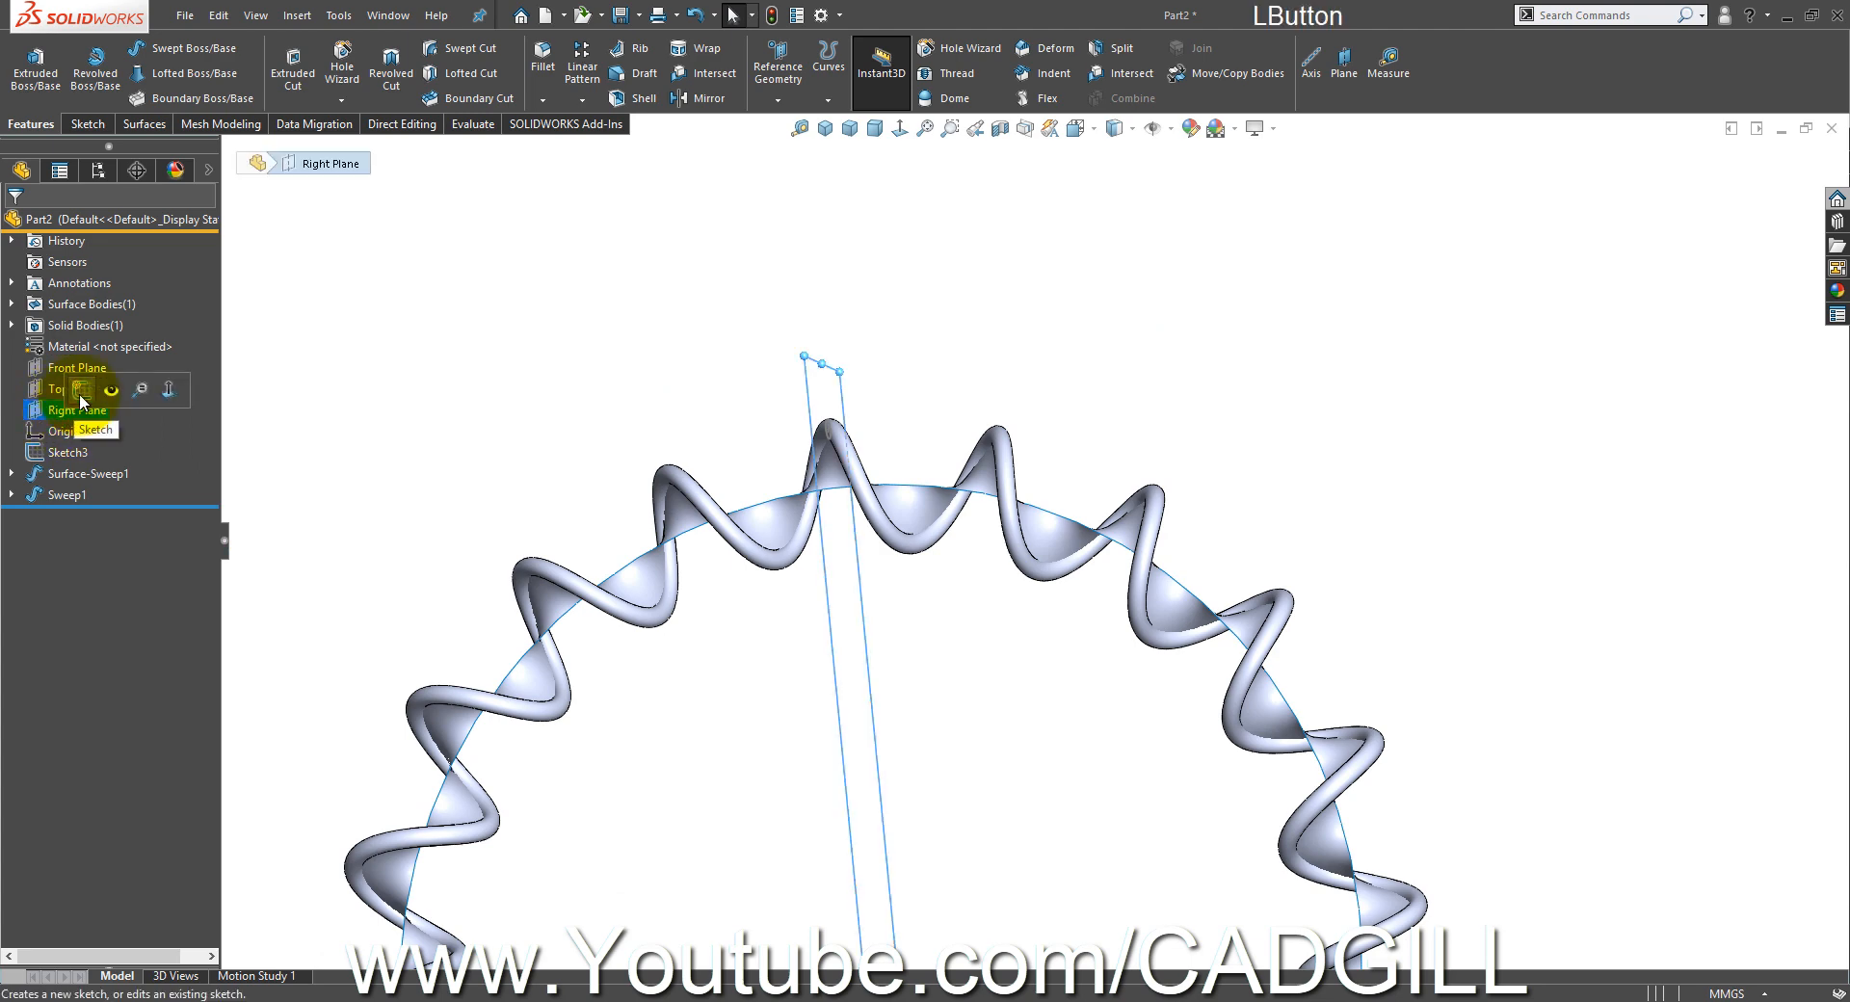
# - Start a sketch on the Right Plane and show the circular Sketch1 path absorbed by Surface-Sweep1
pyautogui.click(81, 389)
pyautogui.scroll(-3, 742, 536)
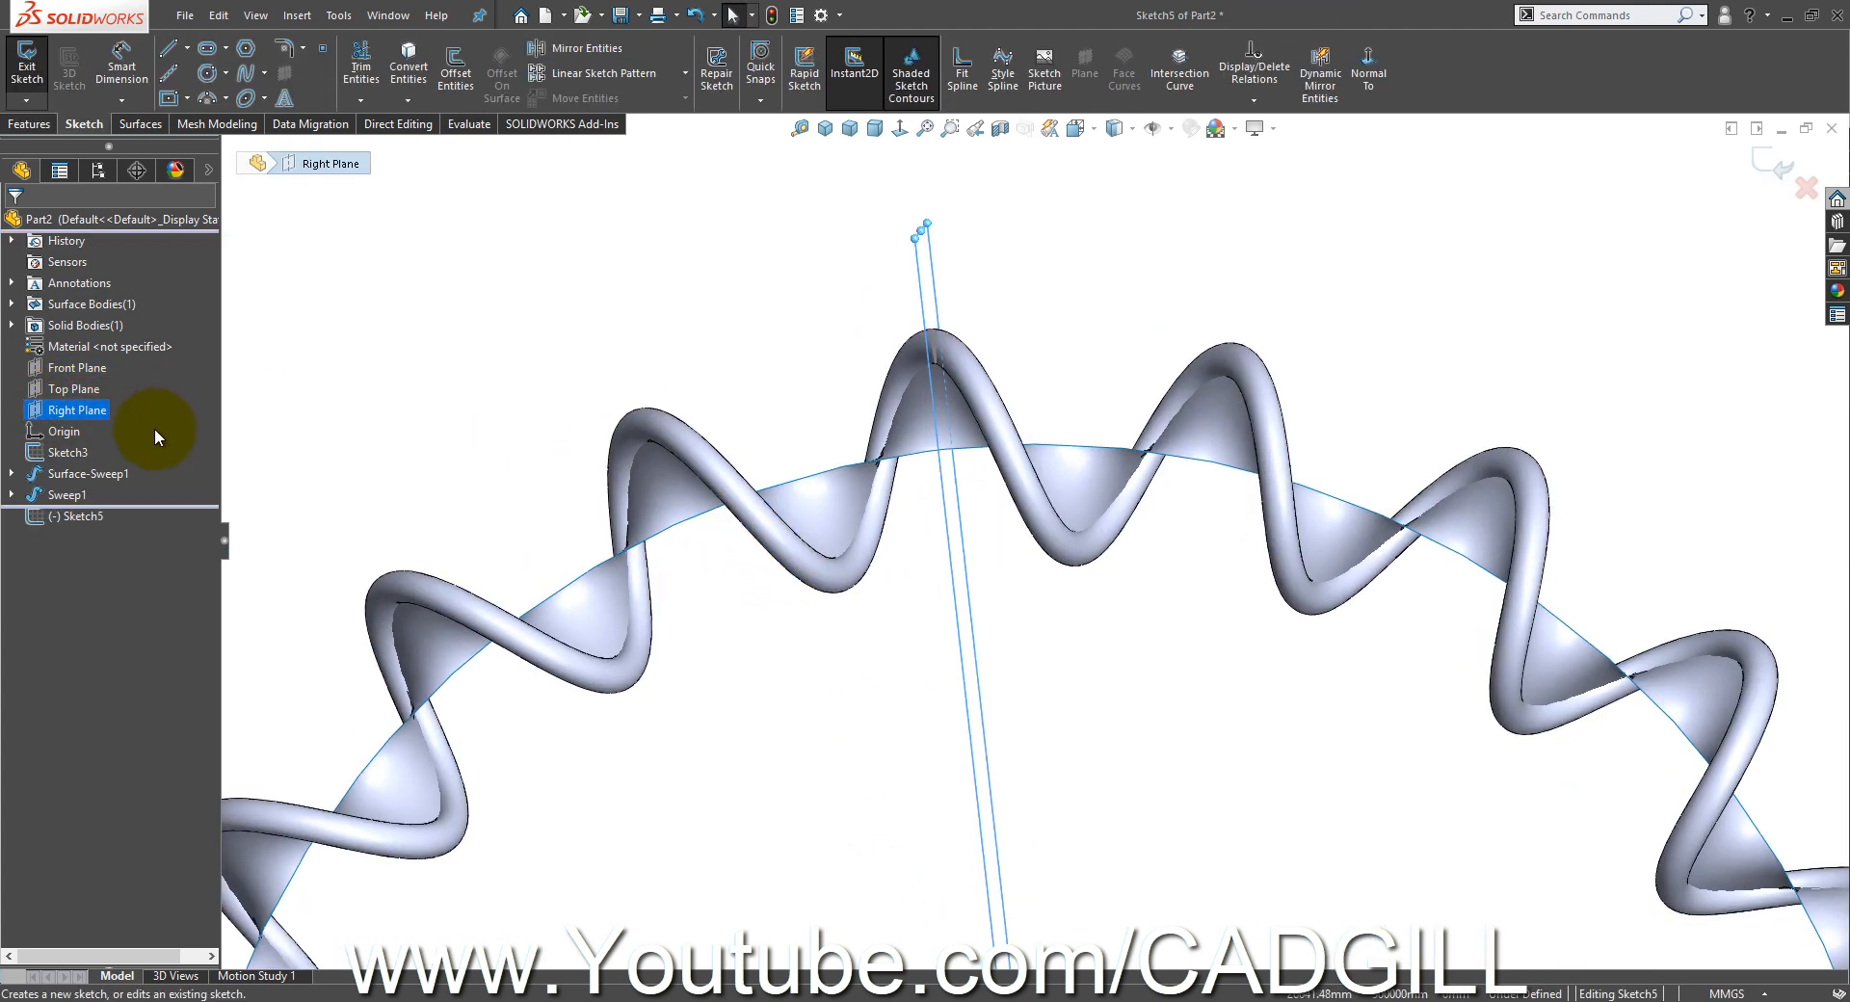
pyautogui.click(52, 473)
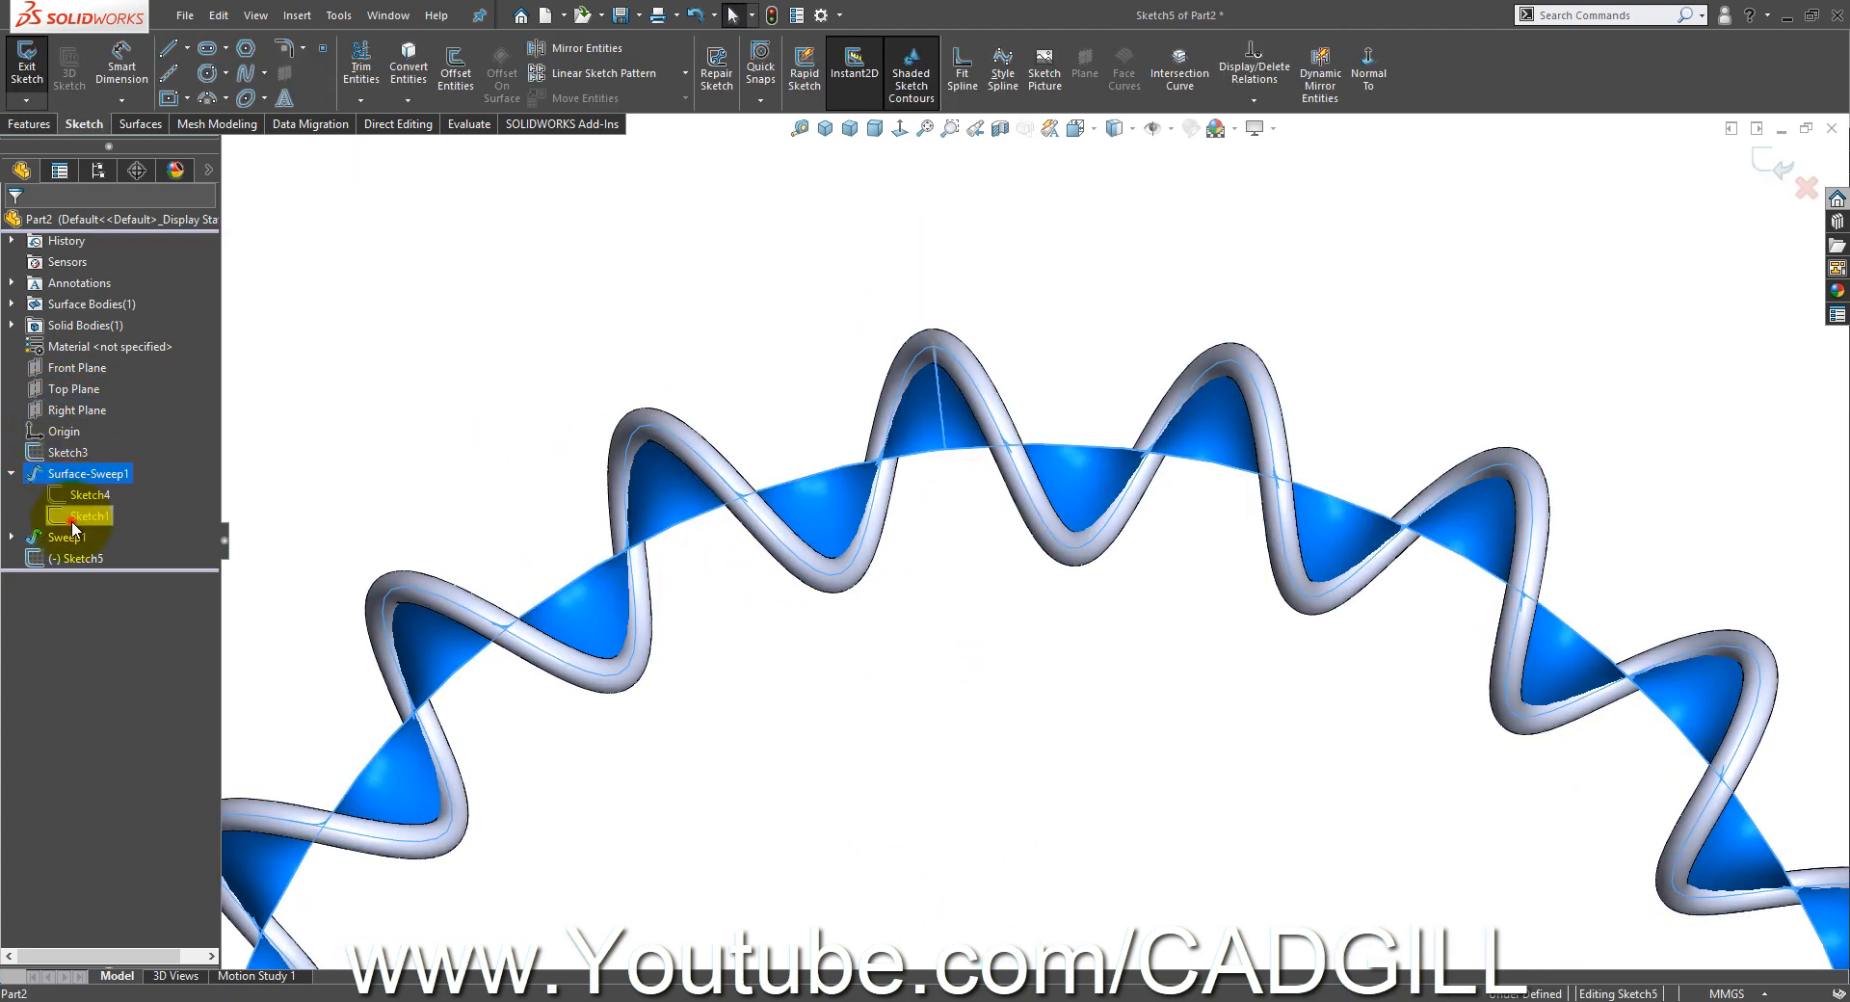
pyautogui.click(76, 521)
pyautogui.click(87, 495)
pyautogui.moveTo(868, 710); pyautogui.dragTo(892, 701, button='middle')
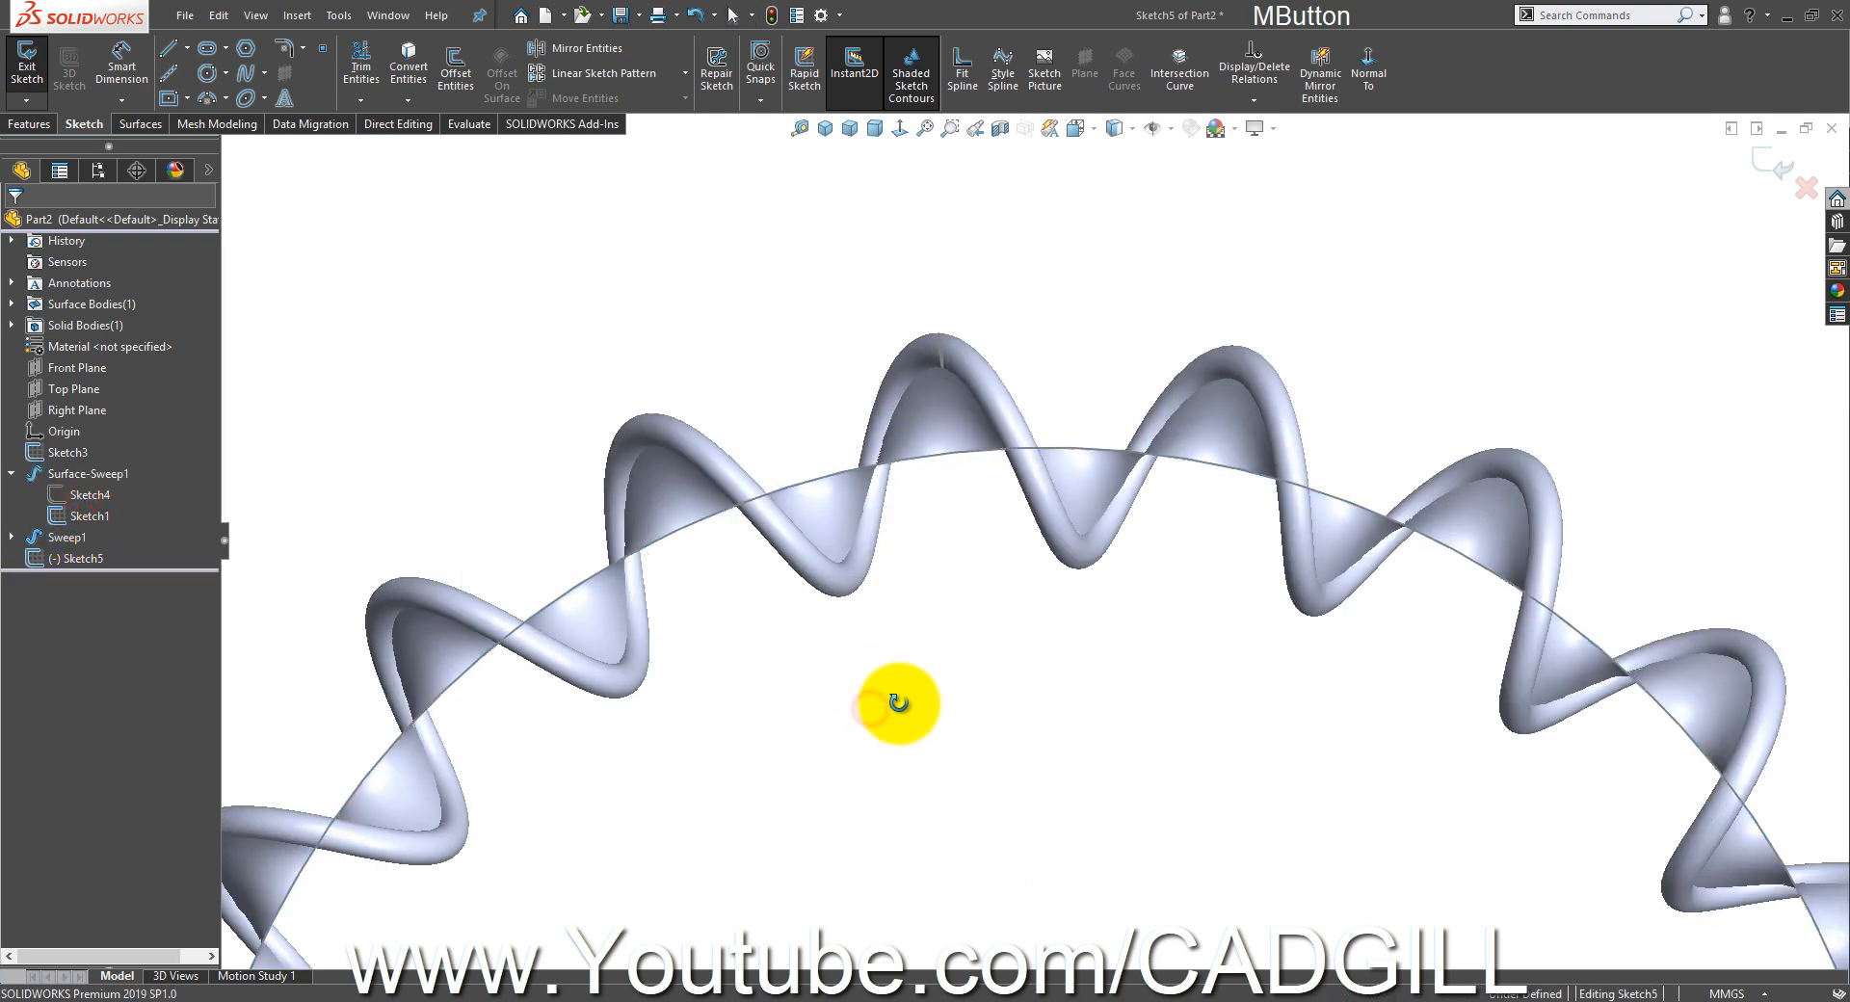
# - Sketch a circle of about 3.23 mm radius near the Sketch1 path, just below the small tube profile circle
pyautogui.click(221, 75)
pyautogui.scroll(-5, 974, 496)
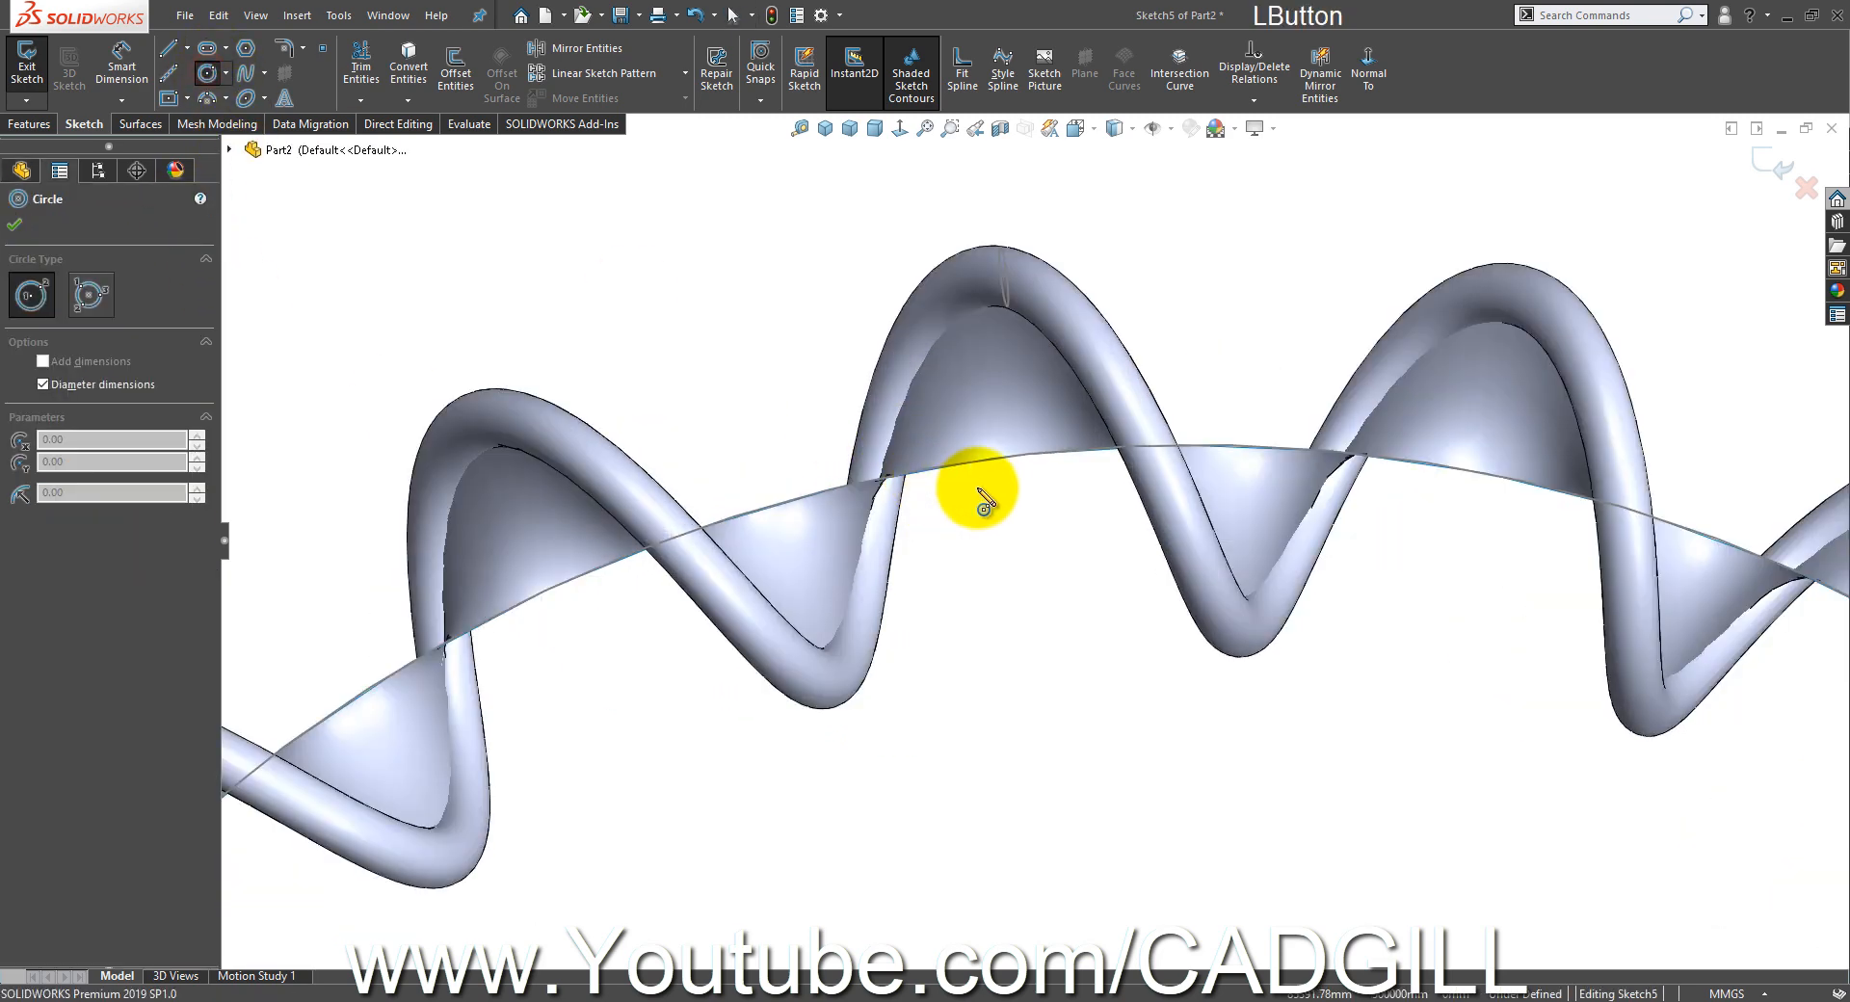
pyautogui.click(1014, 453)
pyautogui.click(1009, 361)
pyautogui.rightClick(1008, 359)
pyautogui.click(1027, 366)
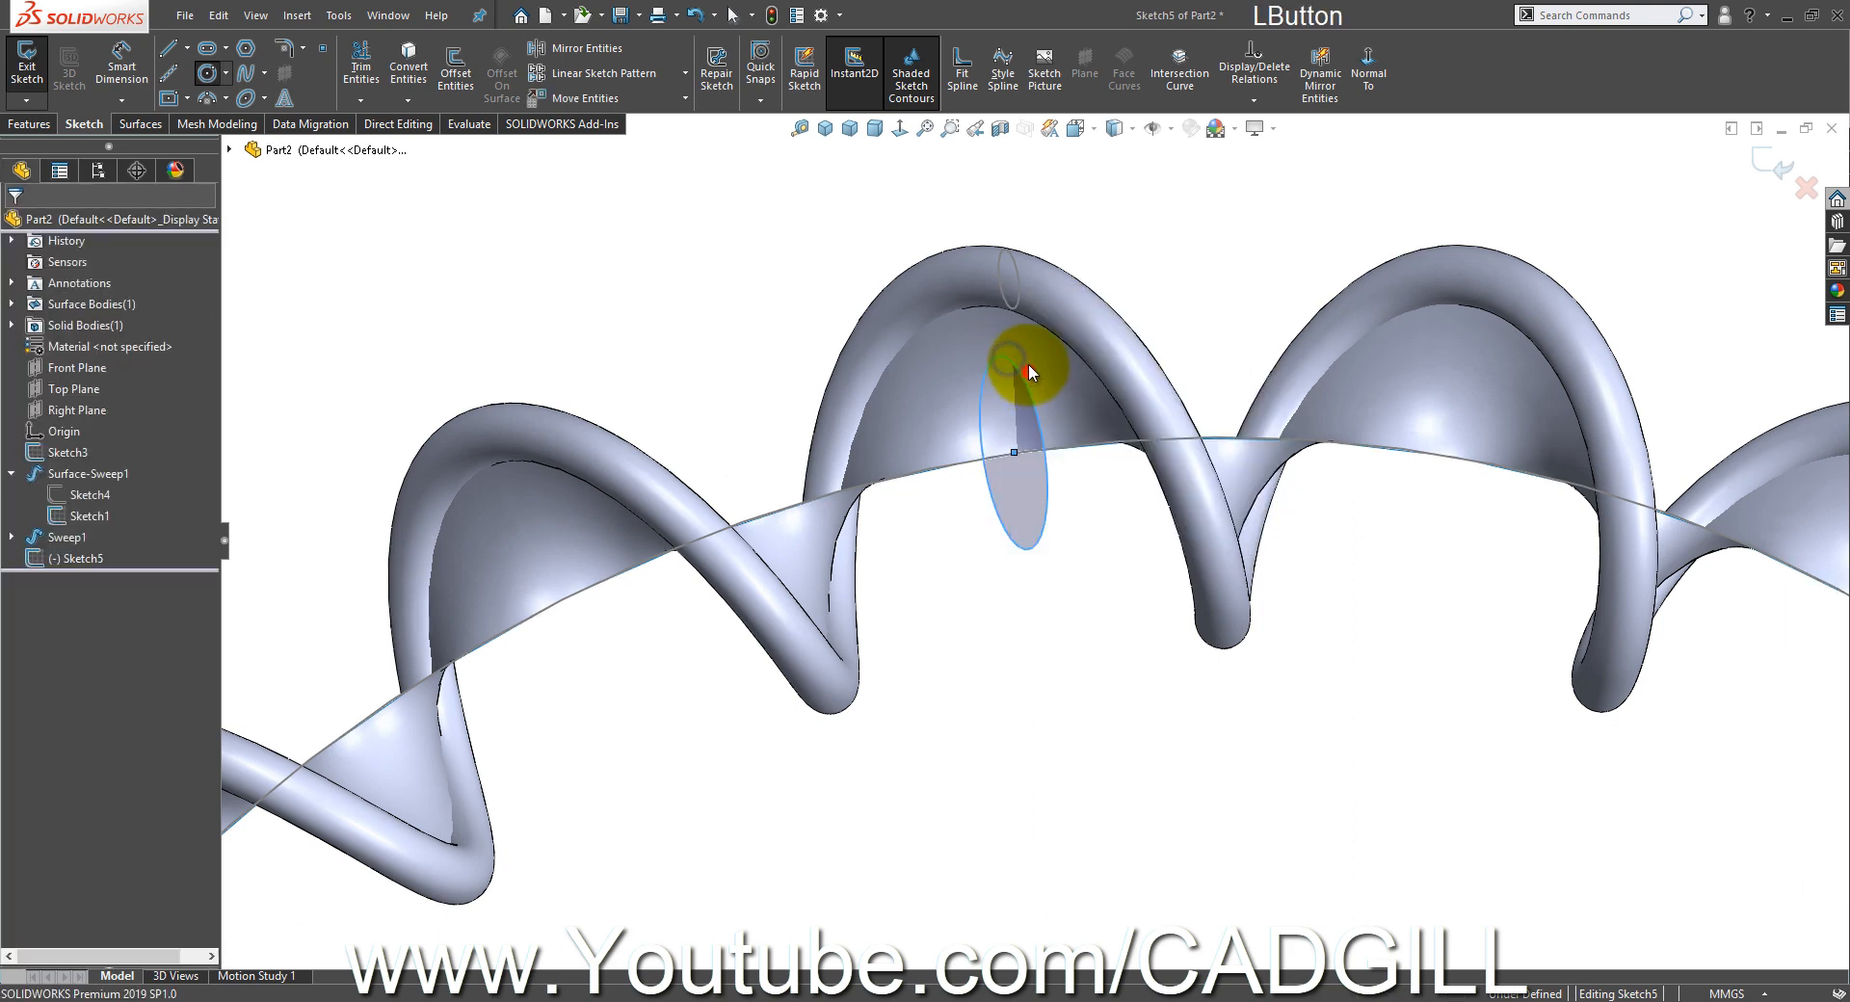
# - Add a Tangent relation between the new circle and the small Sketch3 circle
pyautogui.click(1009, 310)
pyautogui.keyDown('ctrl'); pyautogui.click(1009, 355); pyautogui.keyUp('ctrl')
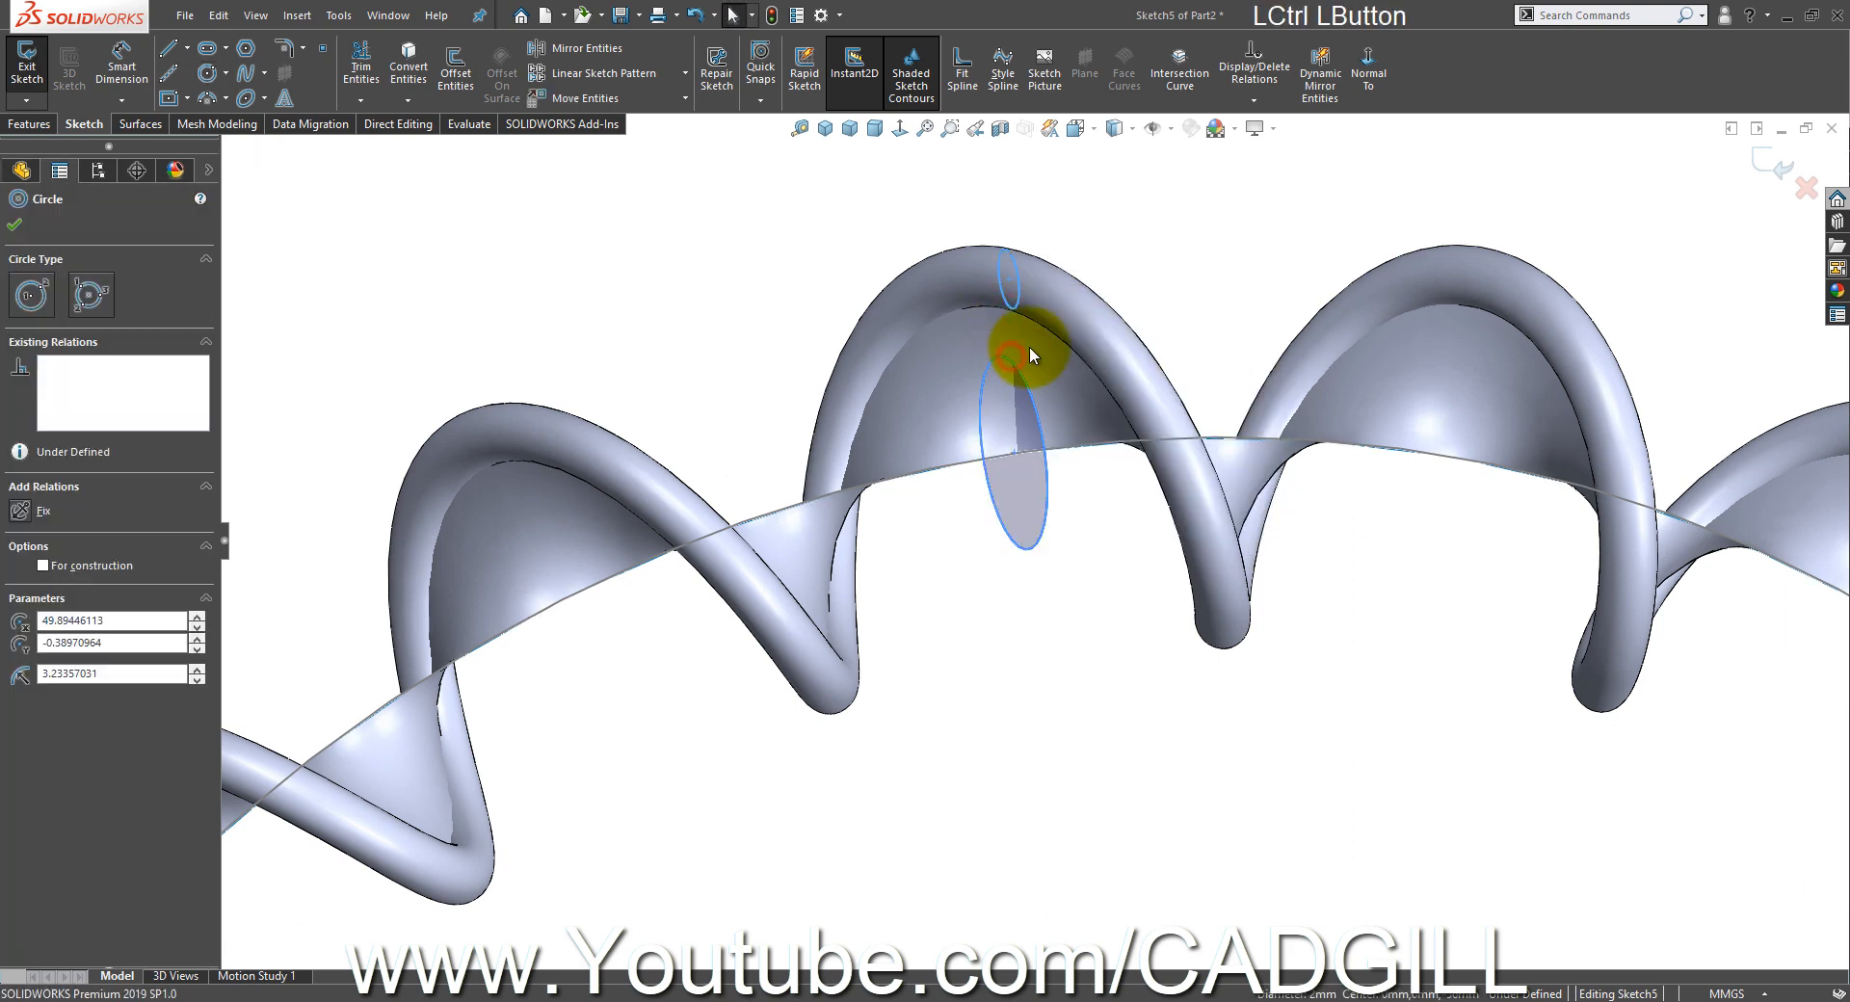
pyautogui.moveTo(1029, 354); pyautogui.dragTo(1110, 429, button='middle')
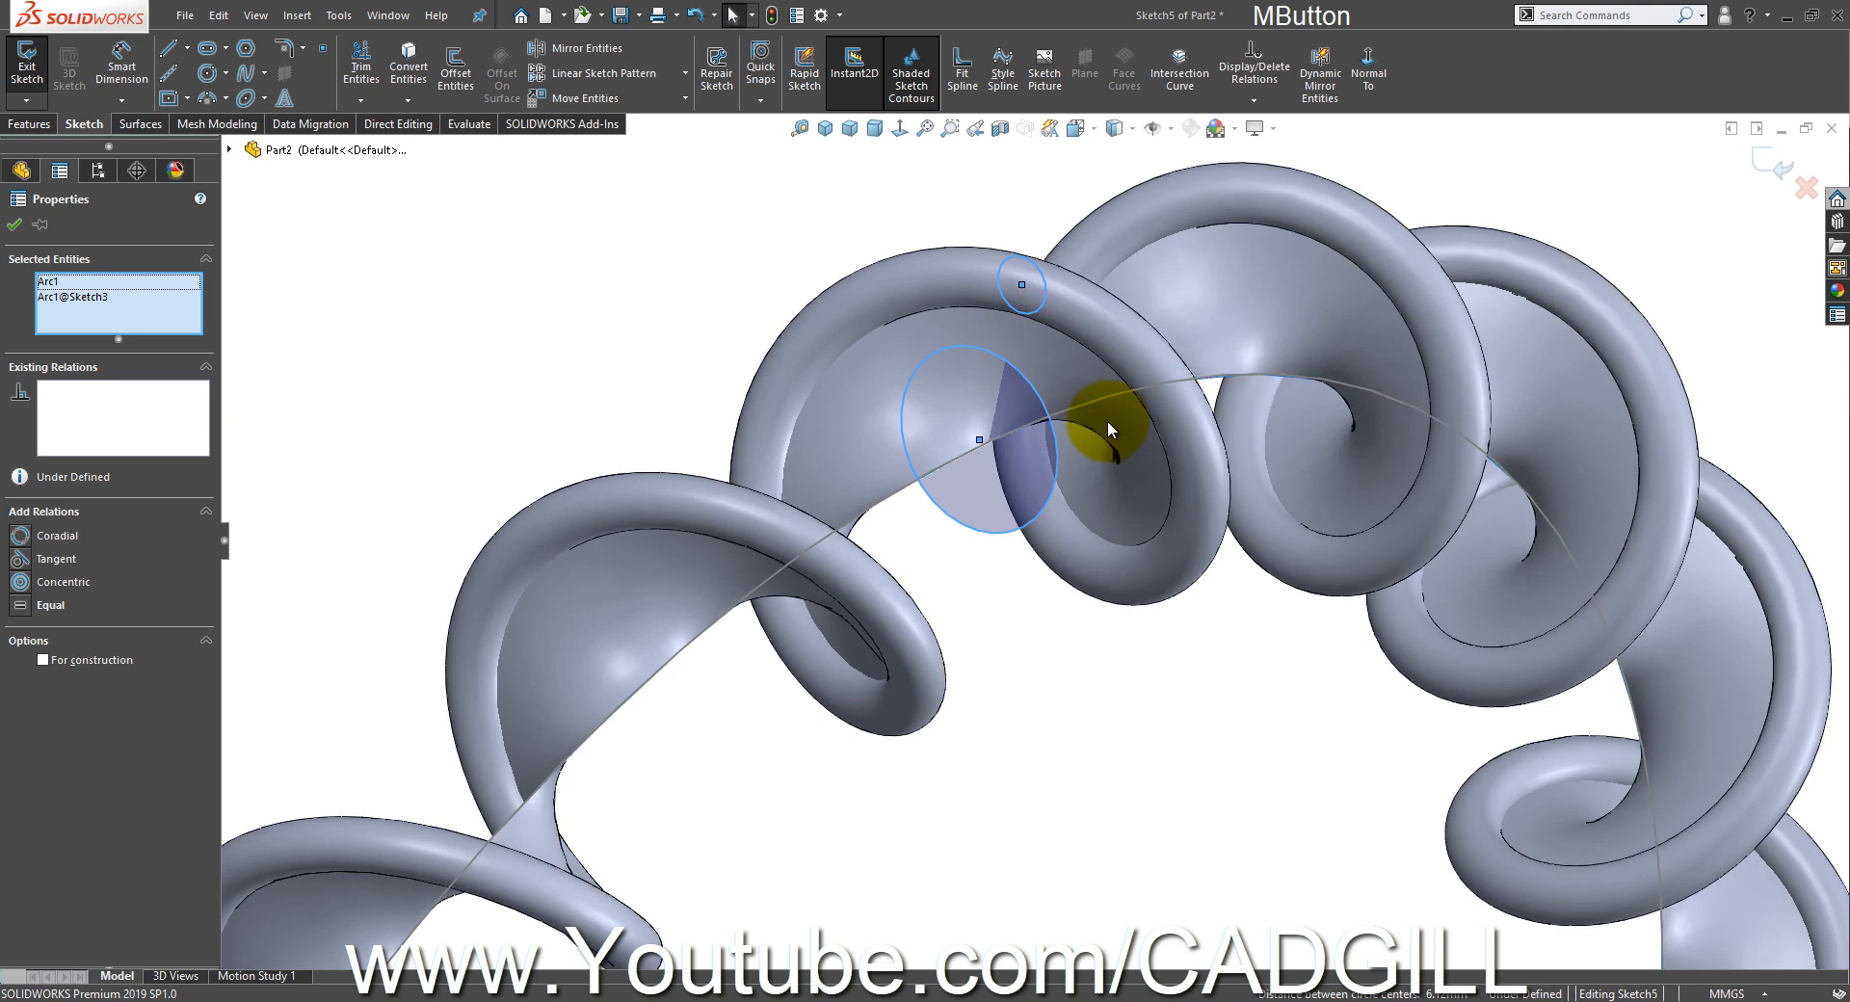
pyautogui.click(26, 579)
pyautogui.click(1144, 671)
# - Add a Pierce relation between the new circle's centre and the Sketch1 path, and exit the sketch
pyautogui.click(1009, 397)
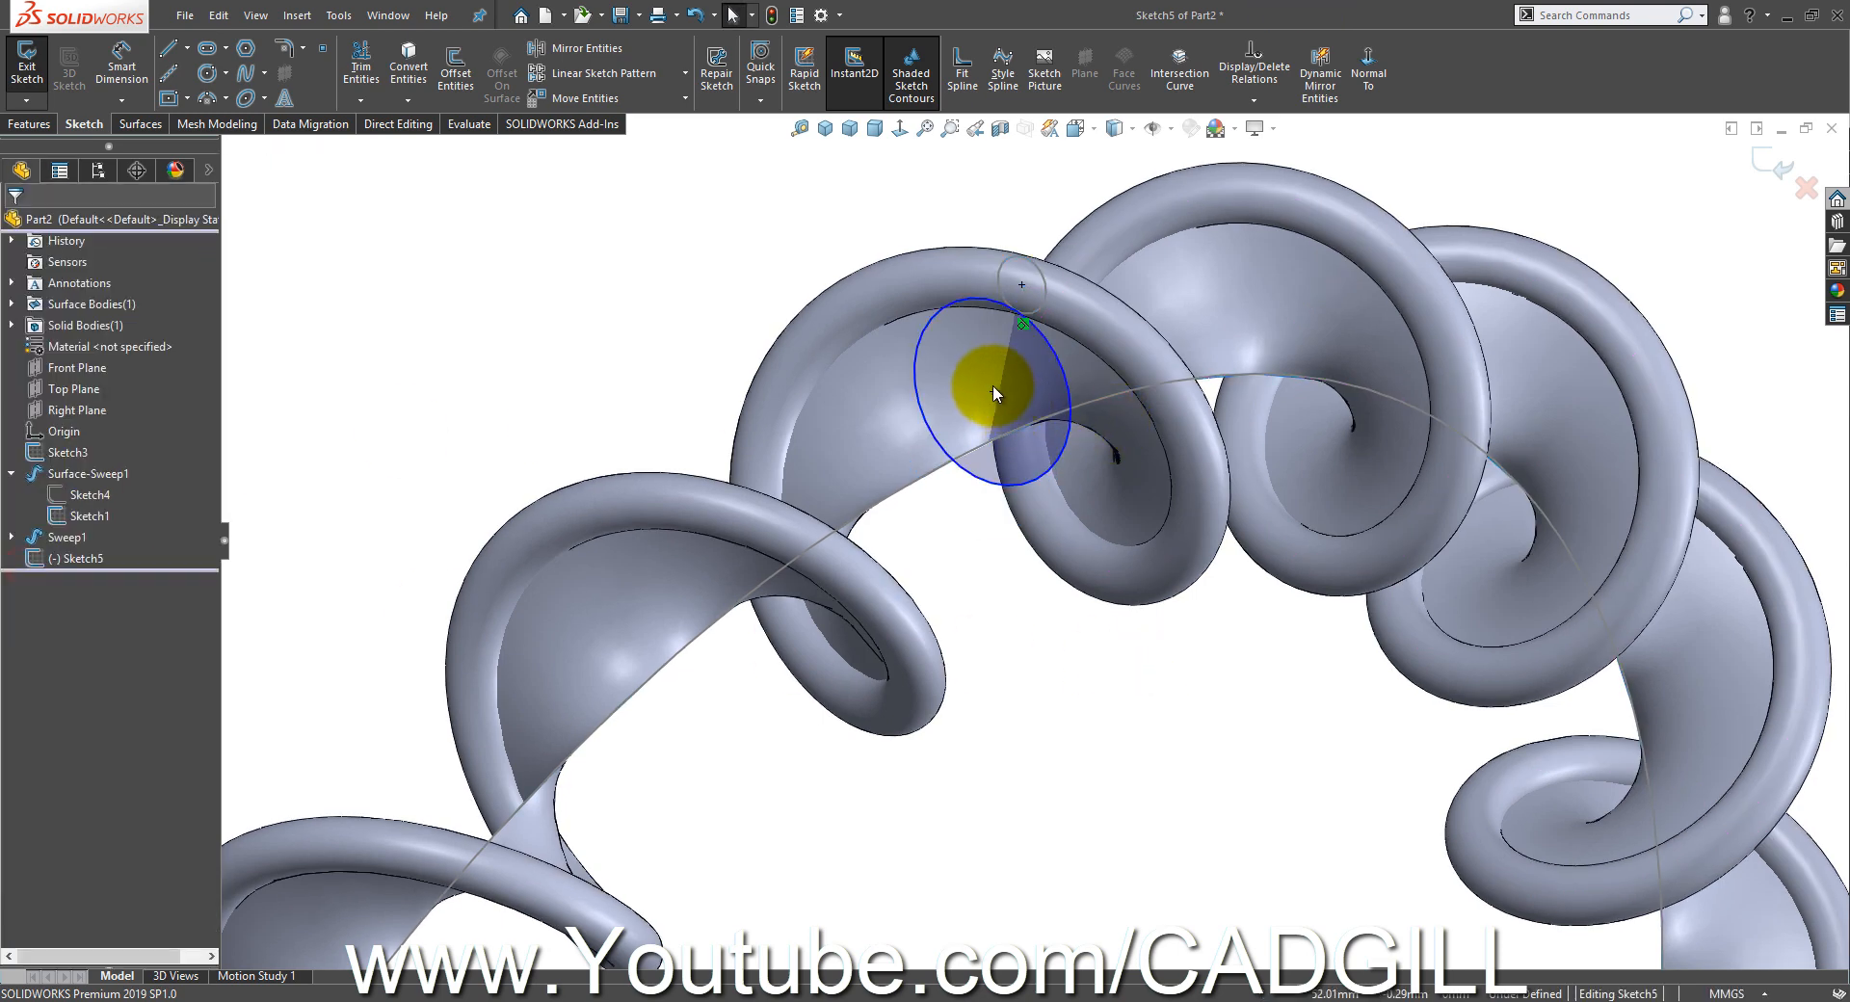
pyautogui.click(992, 387)
pyautogui.keyDown('ctrl'); pyautogui.click(958, 446); pyautogui.keyUp('ctrl')
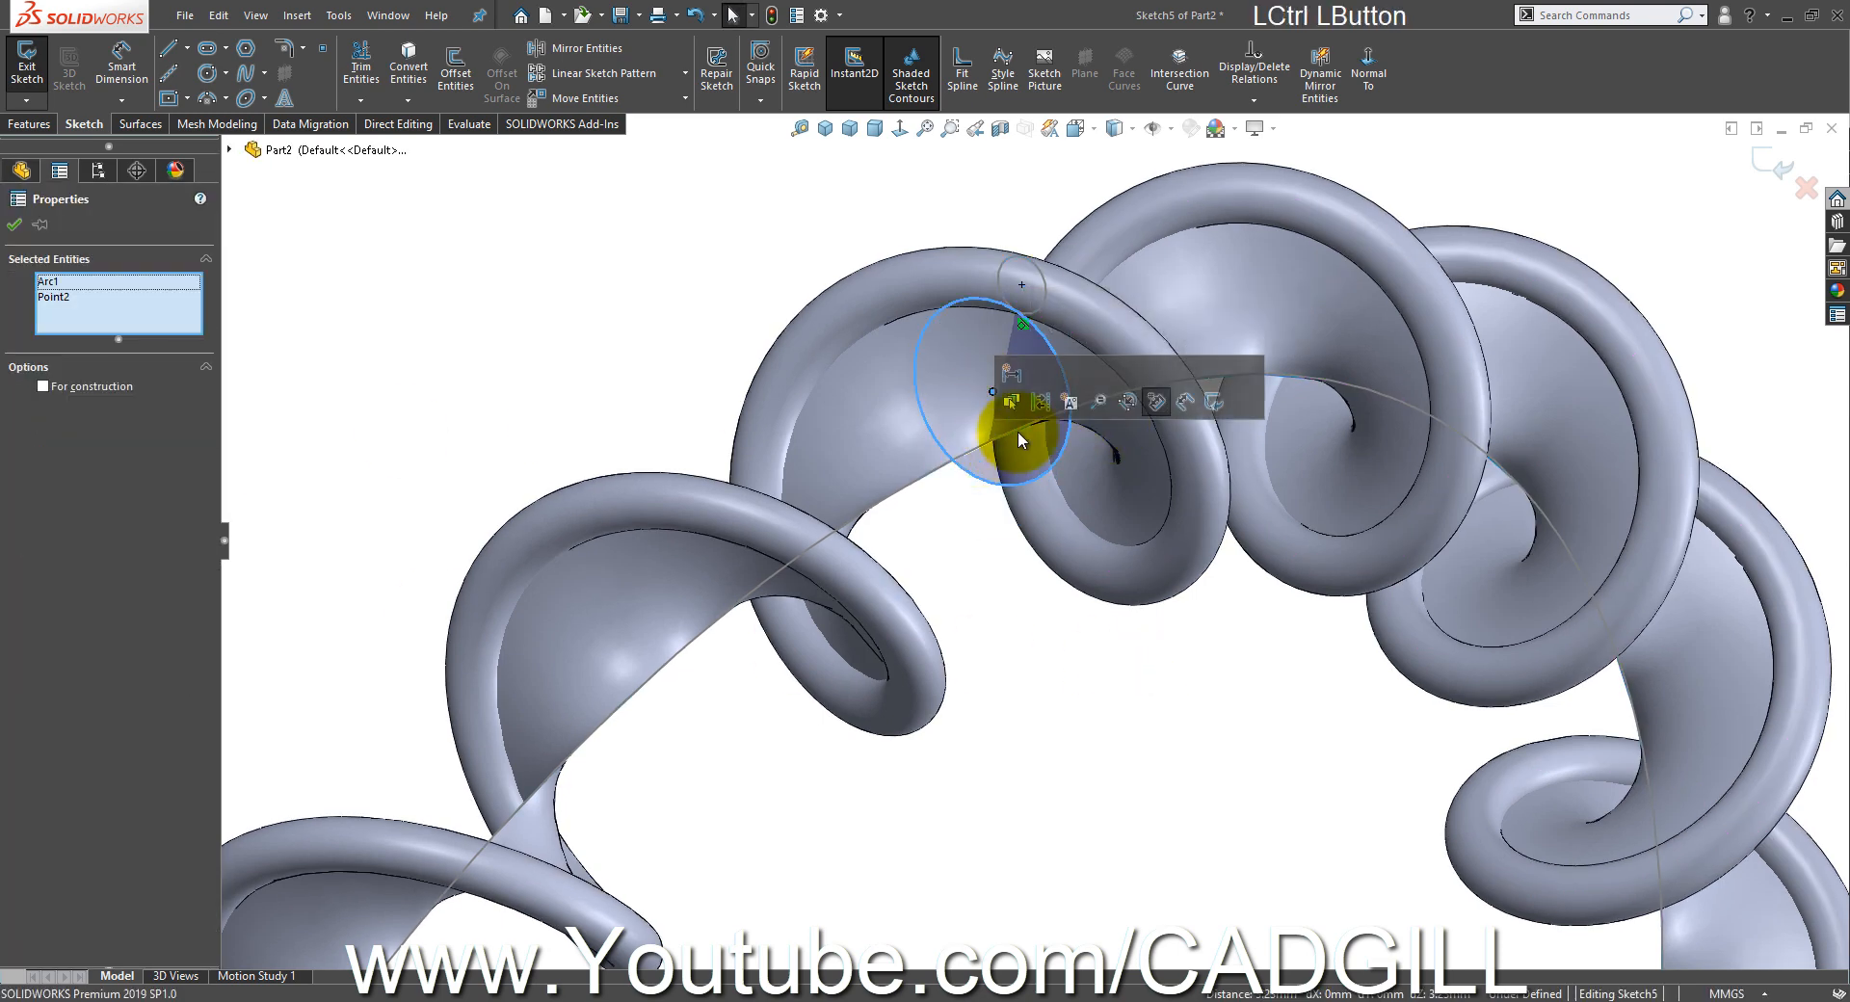
pyautogui.keyDown('ctrl'); pyautogui.click(967, 479); pyautogui.keyUp('ctrl')
pyautogui.click(968, 513)
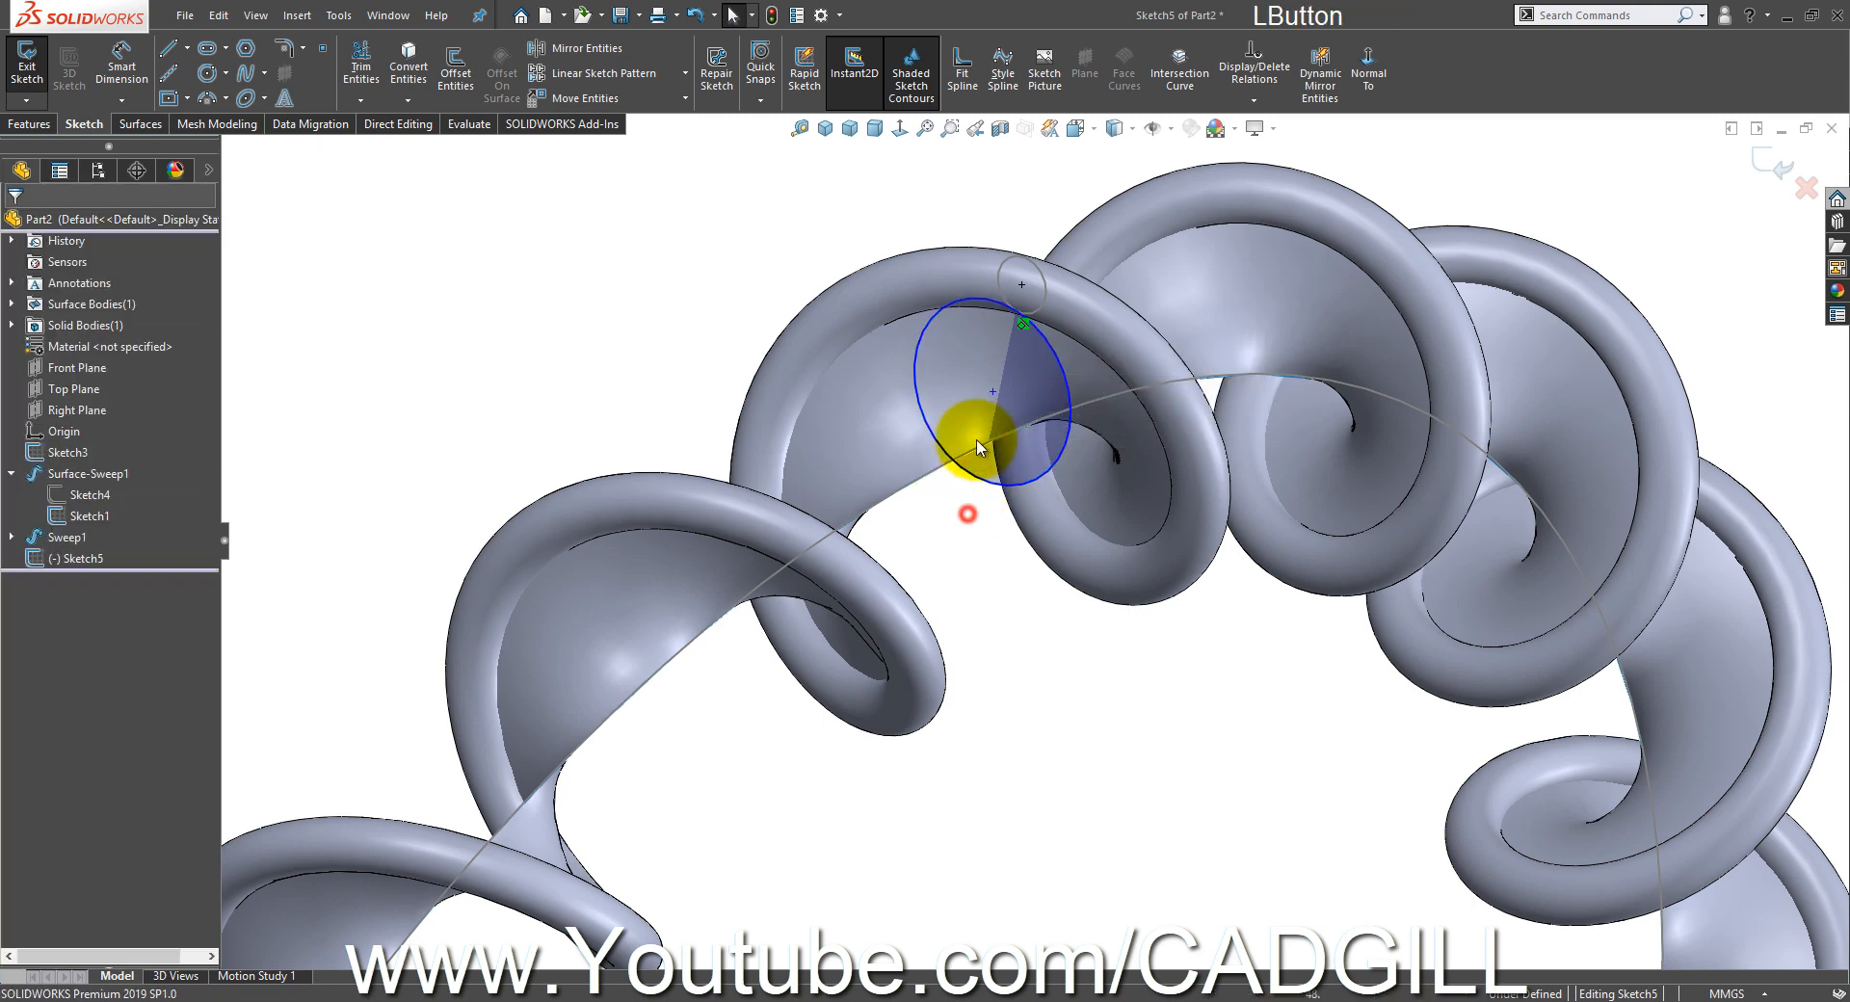
pyautogui.click(993, 391)
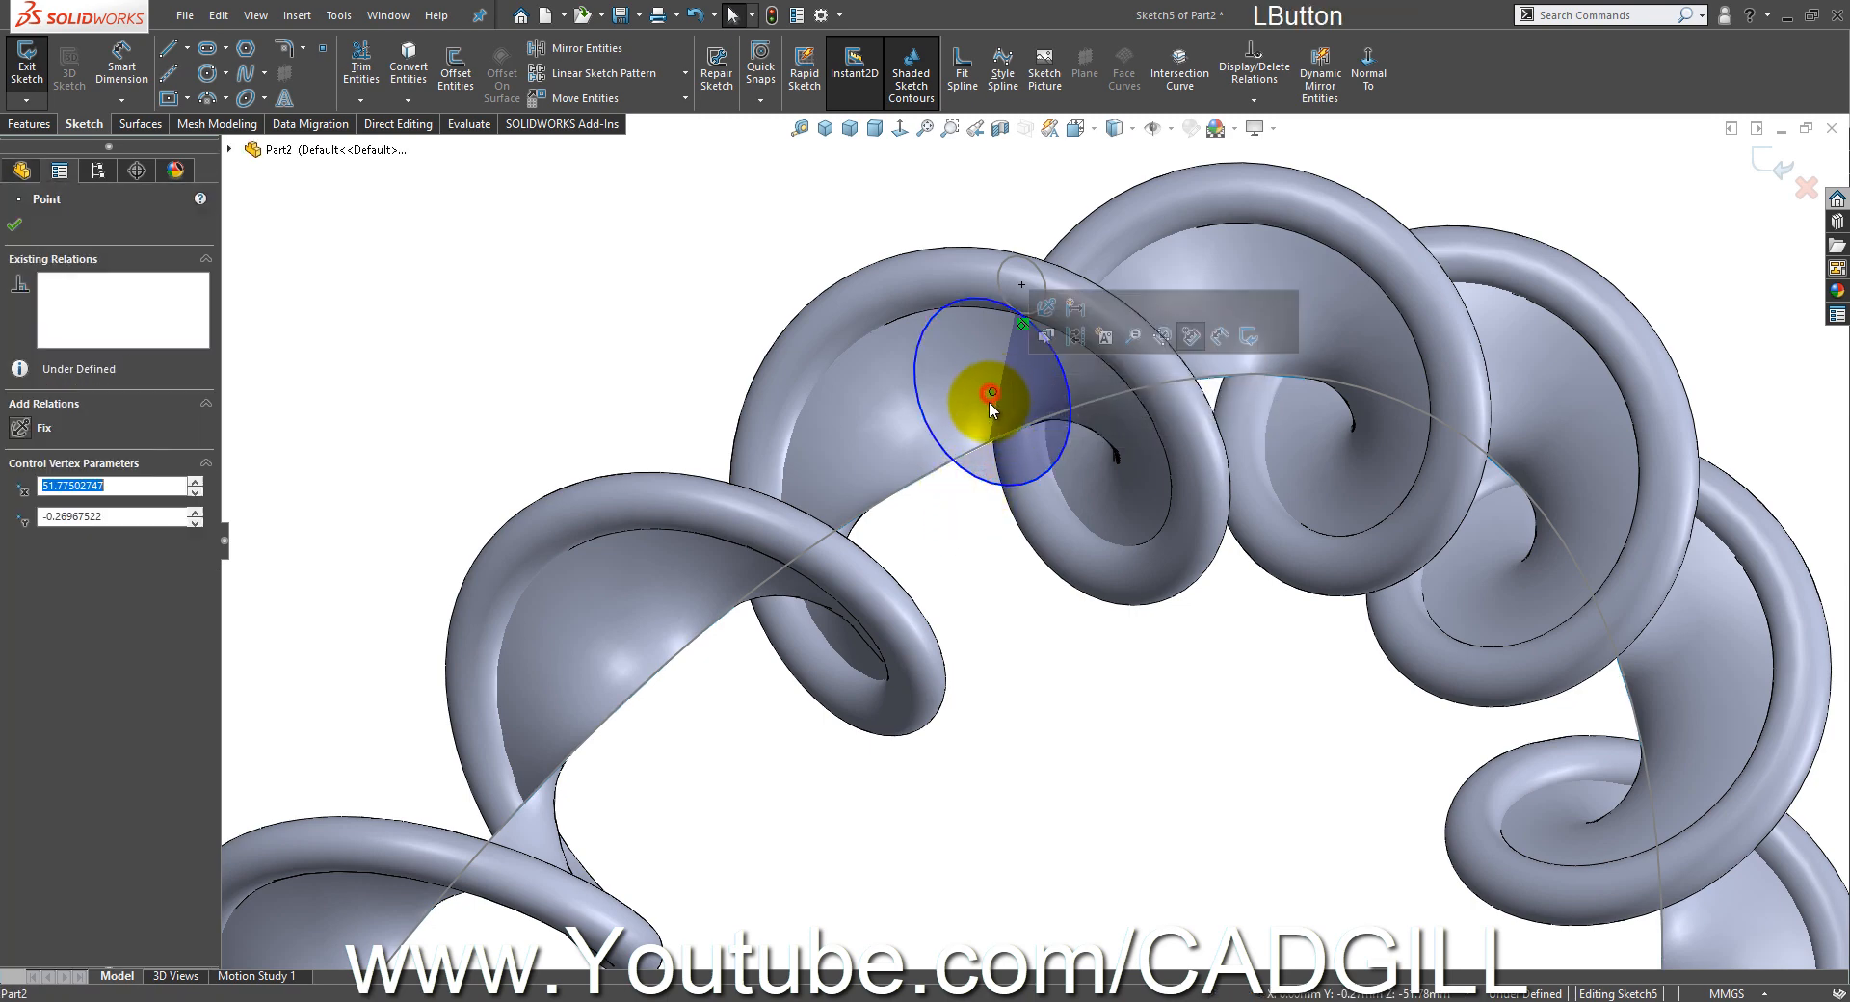
pyautogui.keyDown('ctrl'); pyautogui.click(844, 533); pyautogui.keyUp('ctrl')
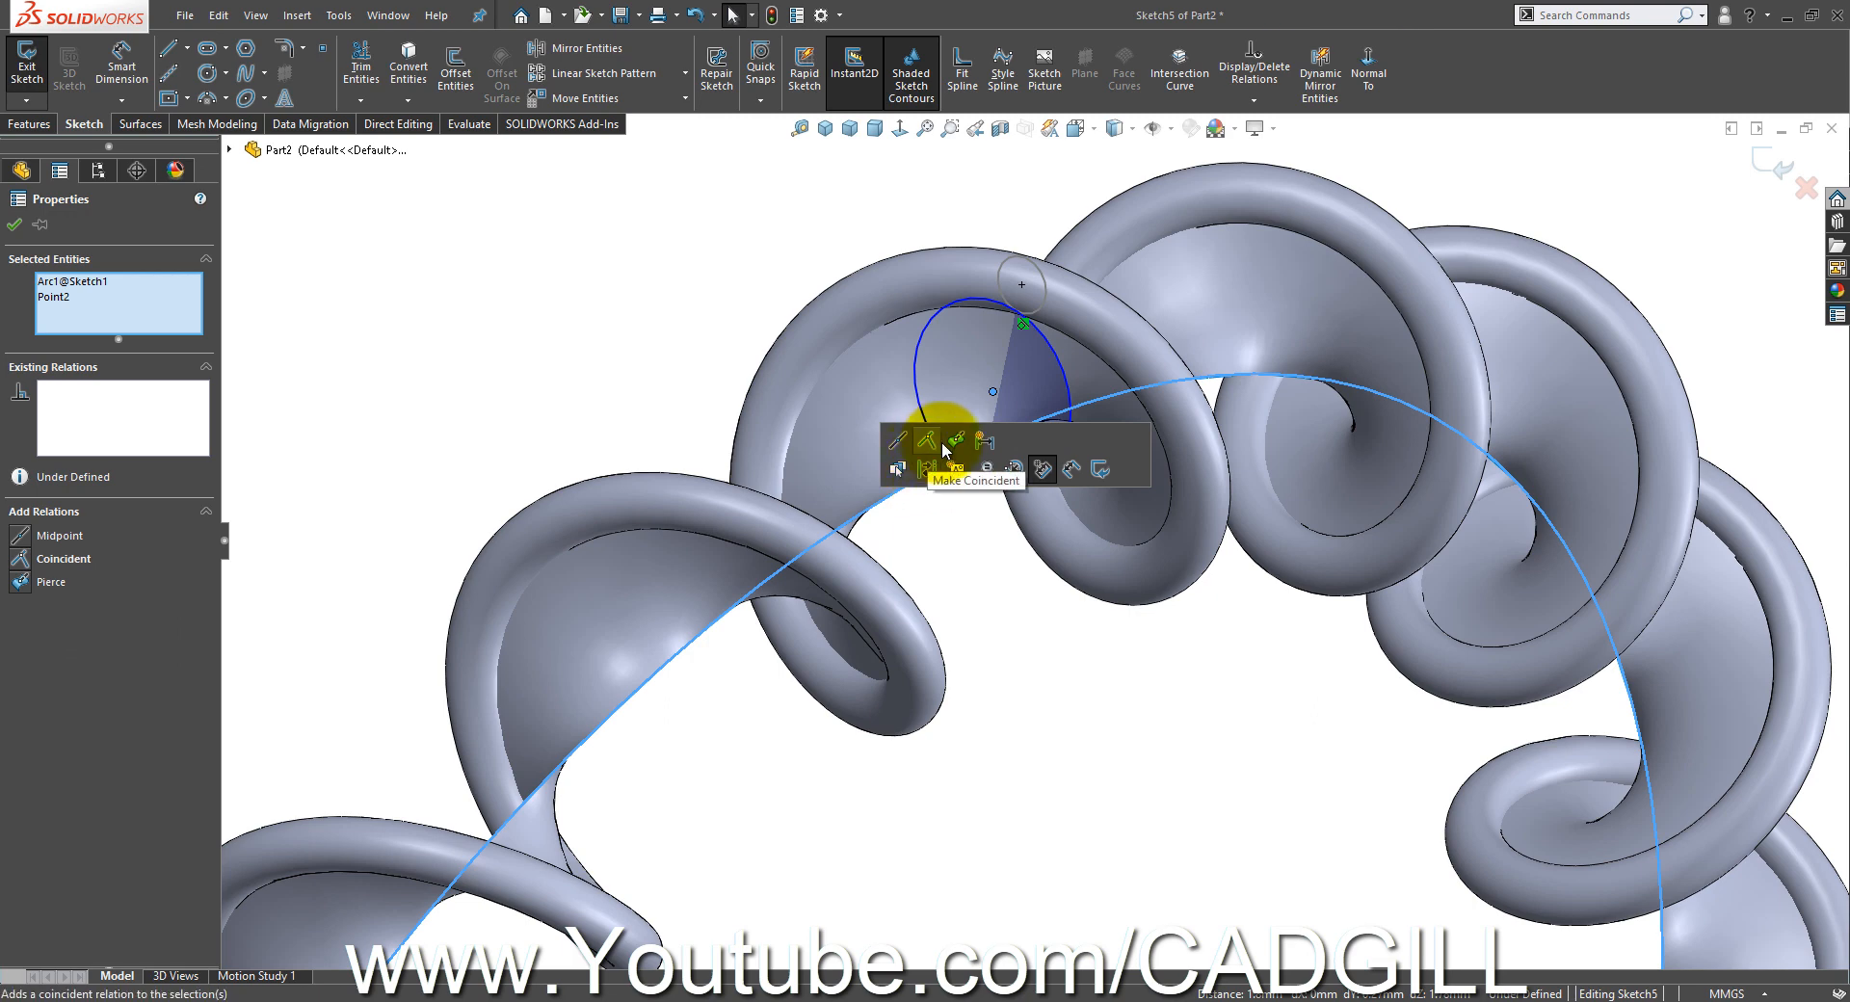
pyautogui.click(967, 446)
pyautogui.scroll(5, 1024, 607)
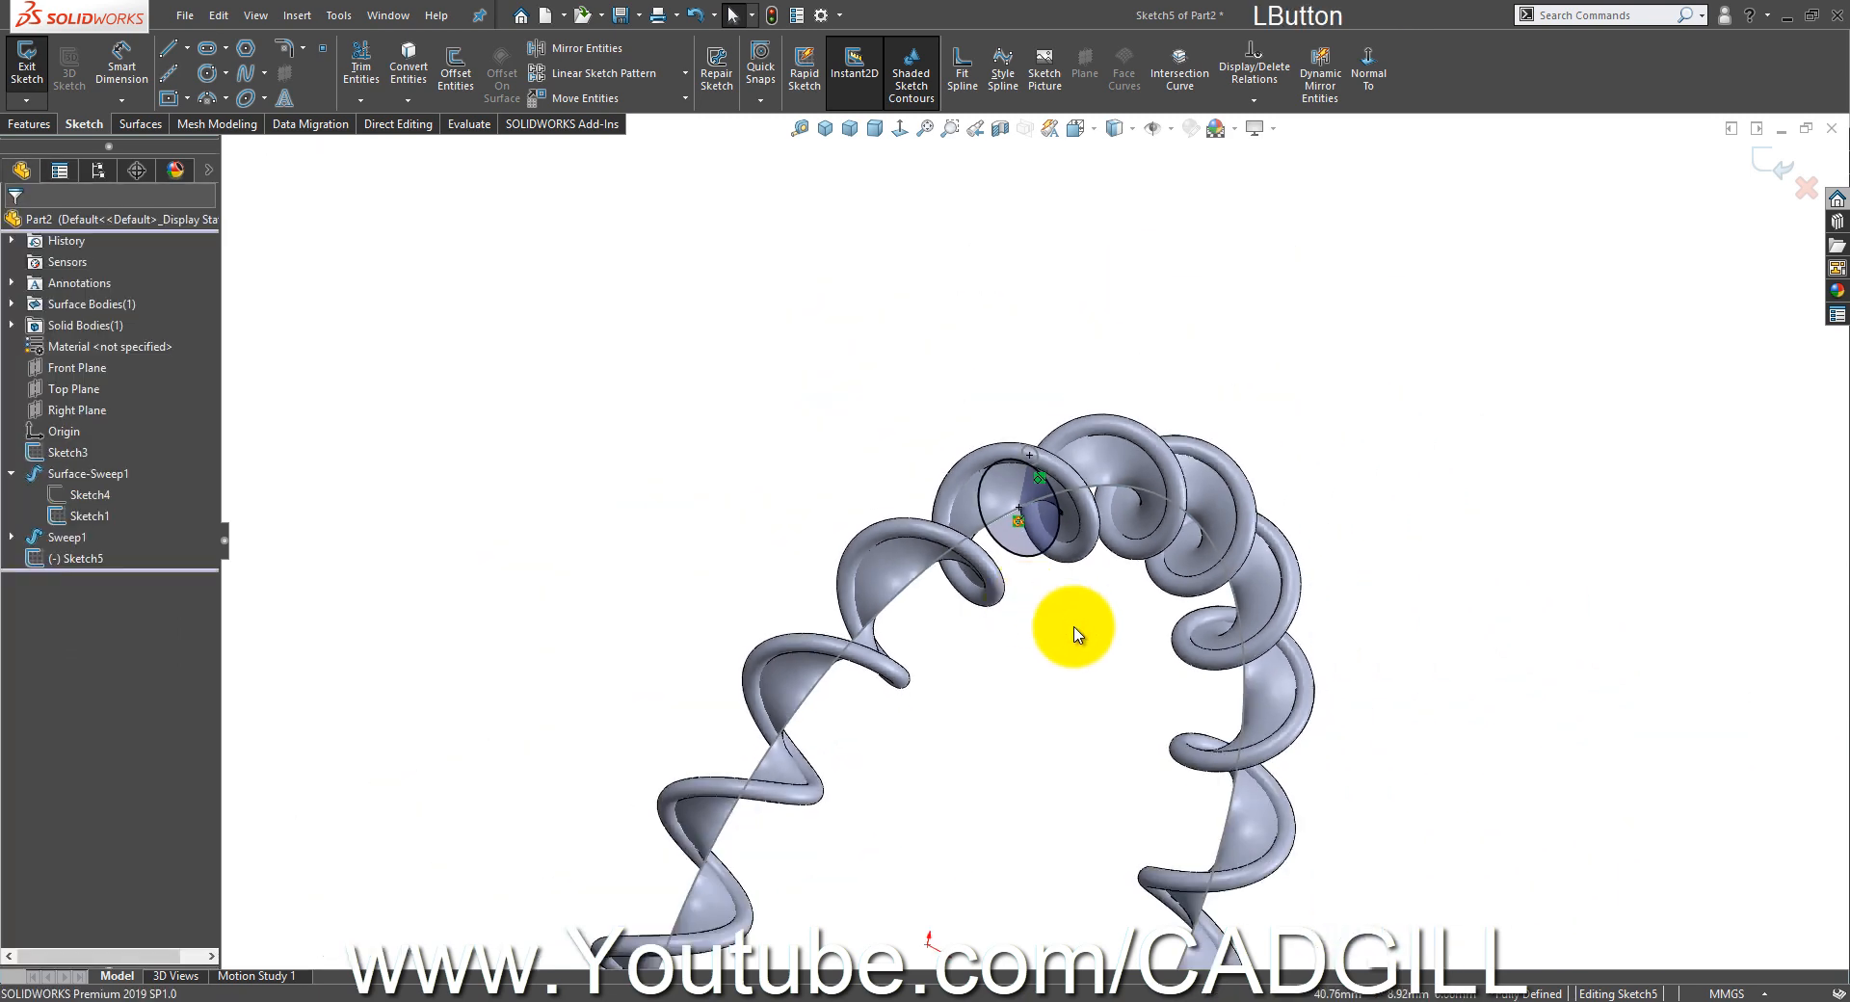
pyautogui.scroll(-2, 1024, 587)
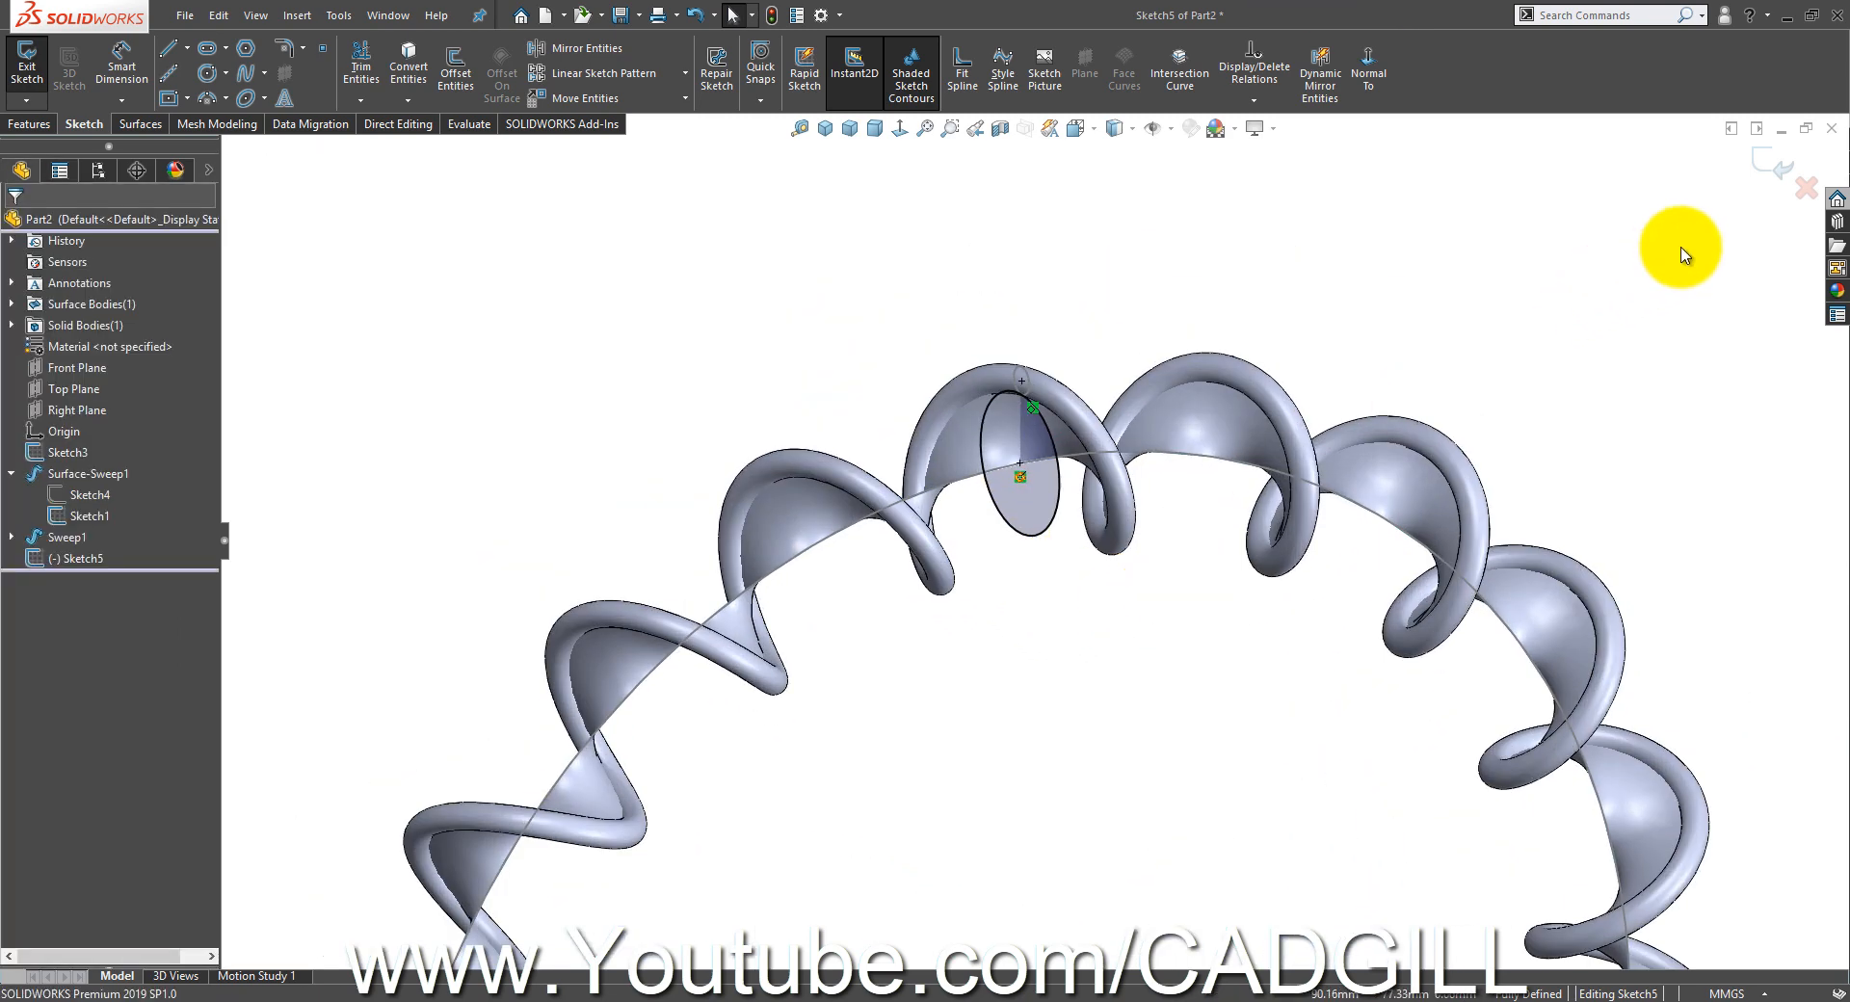
pyautogui.click(1780, 166)
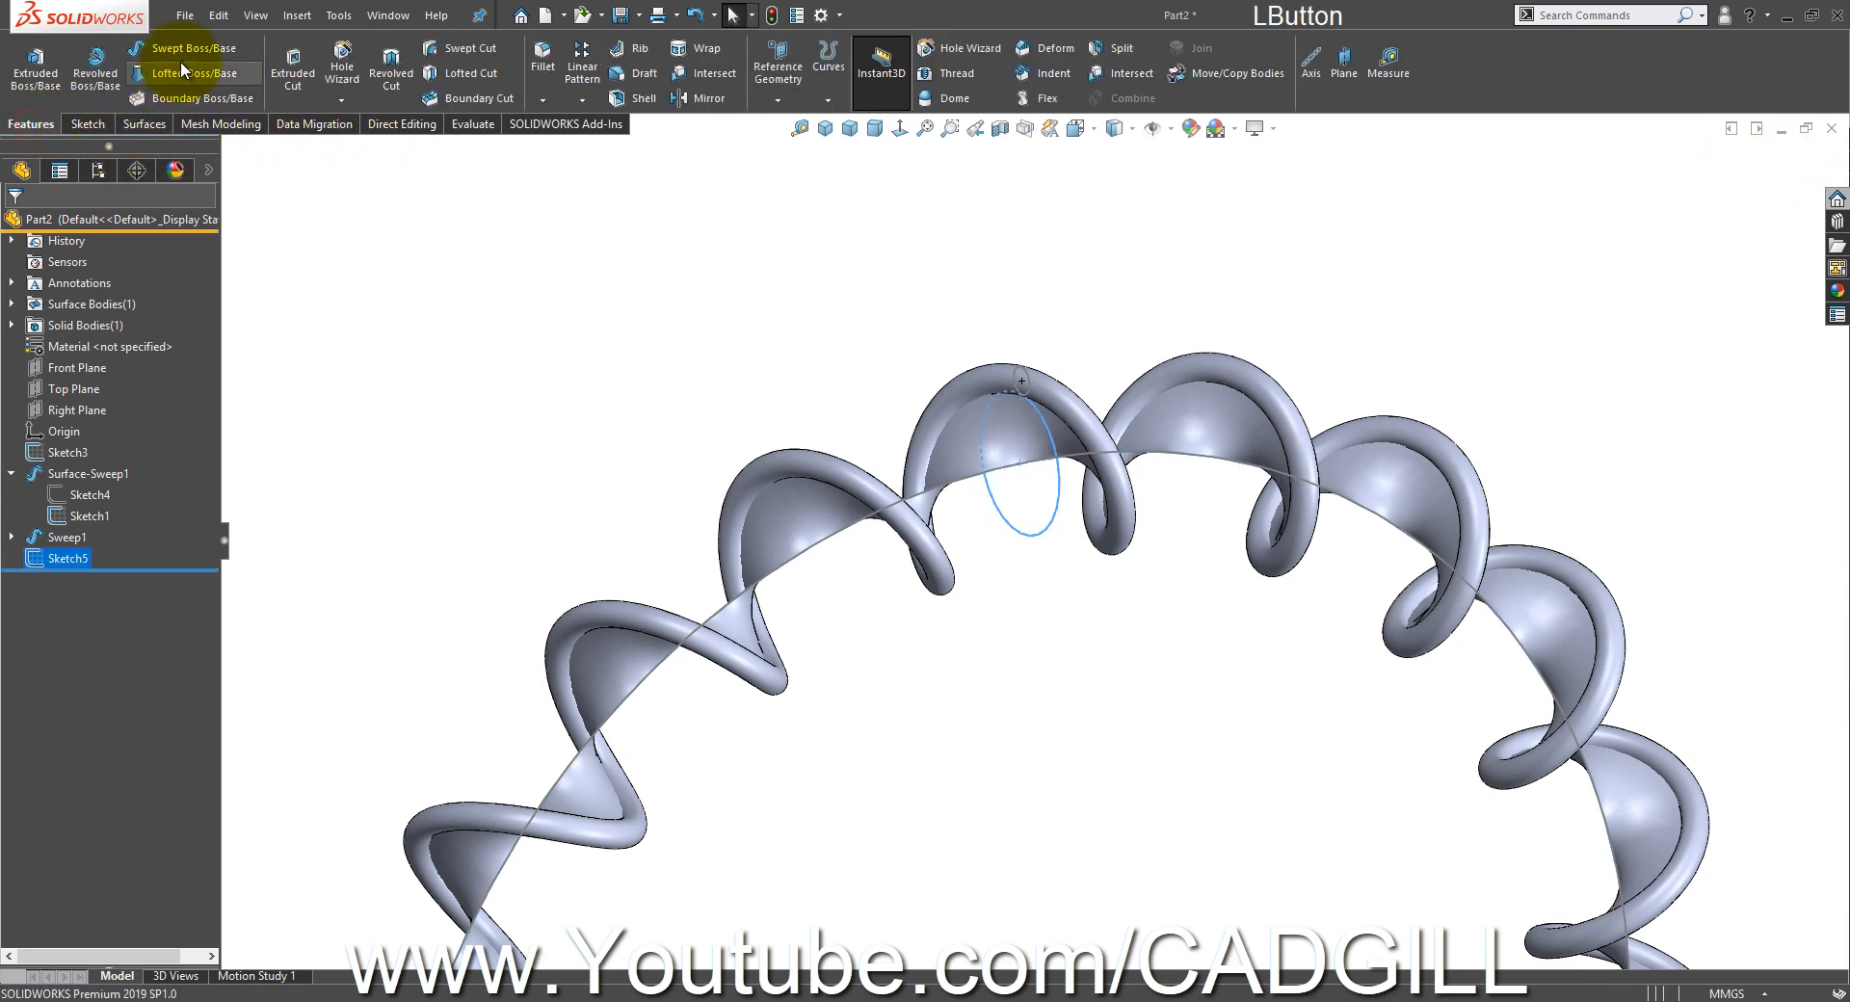
# - Sweep the Sketch5 circle along the Sketch1 path as a separate solid body, with Merge result turned off
pyautogui.click(182, 54)
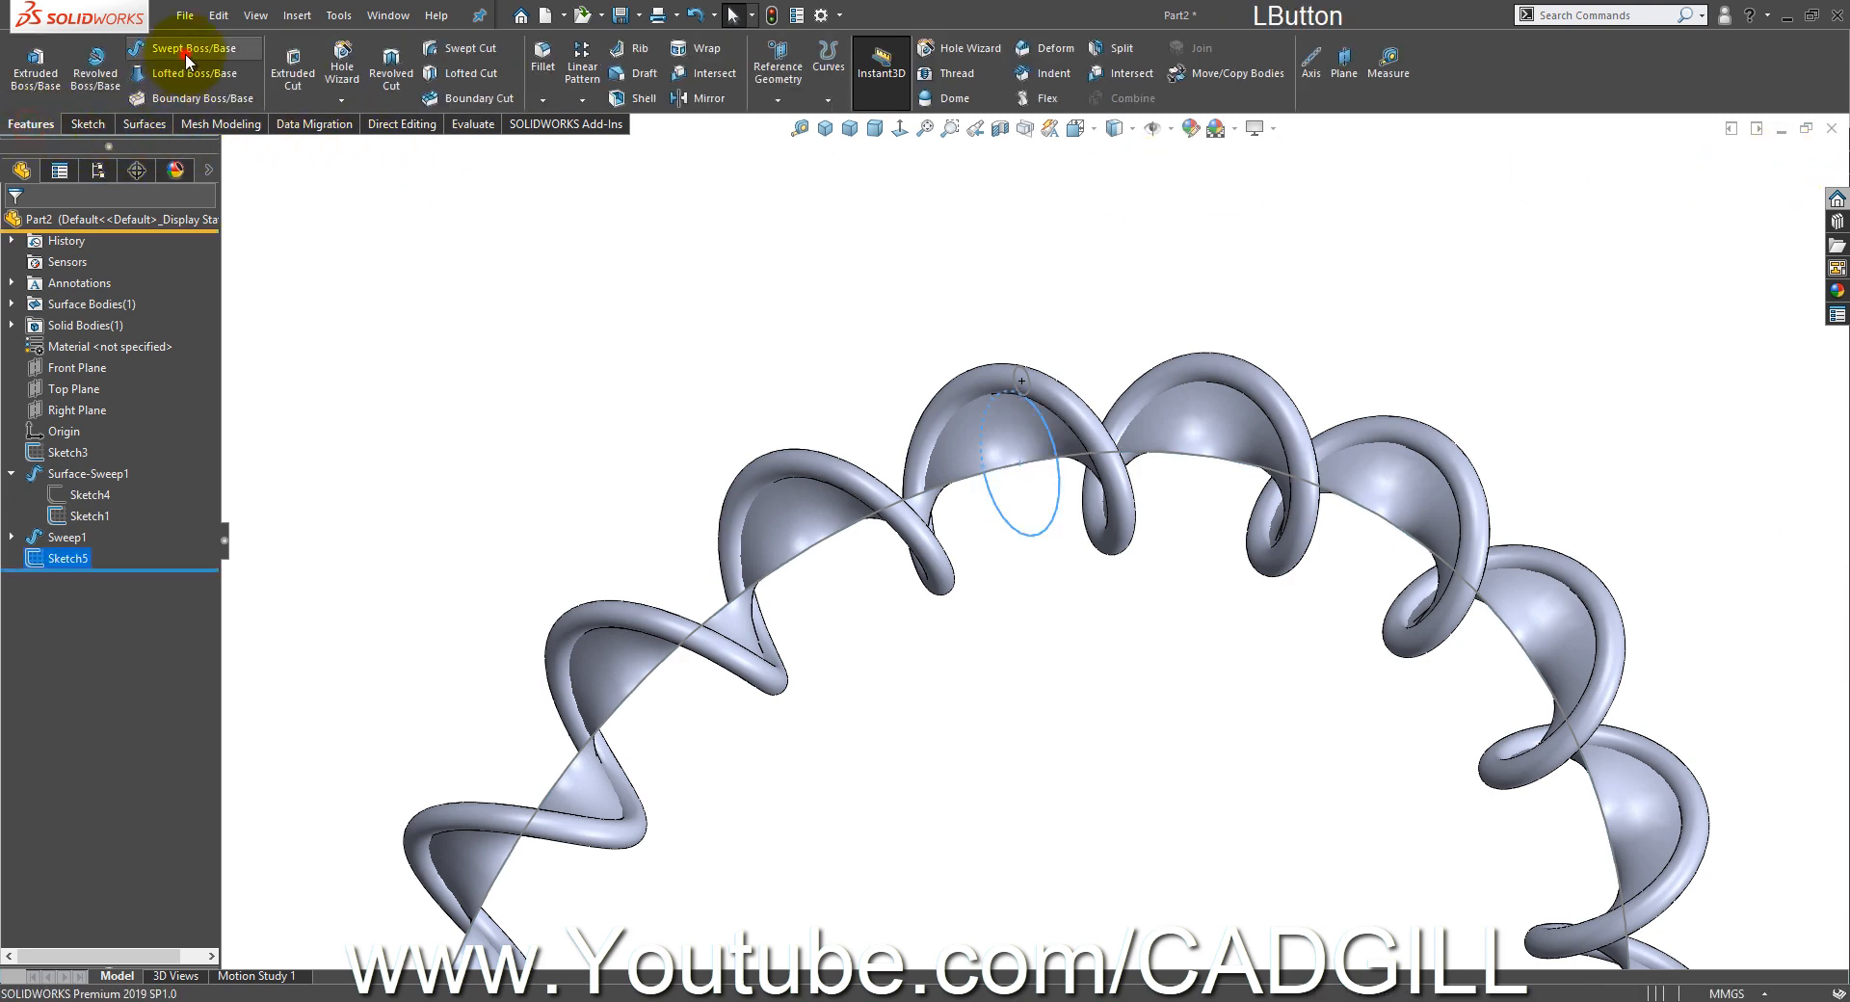
pyautogui.click(972, 485)
pyautogui.scroll(5, 1012, 578)
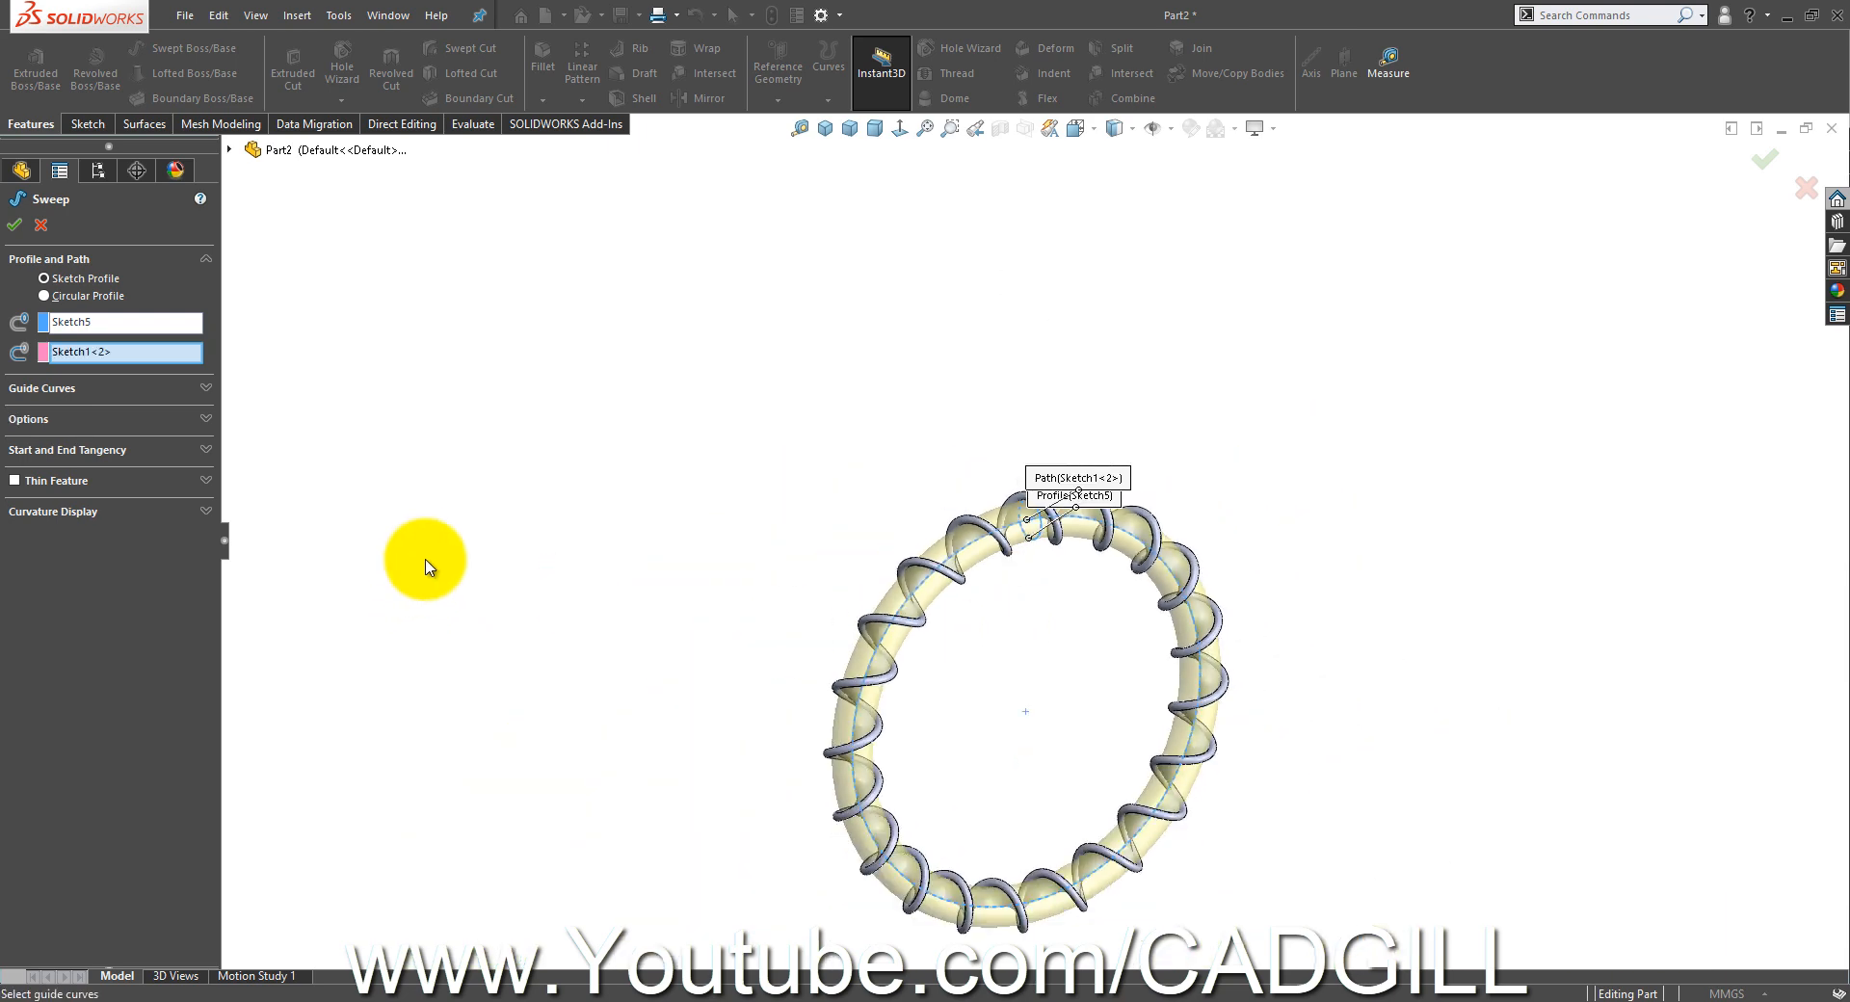
pyautogui.click(75, 421)
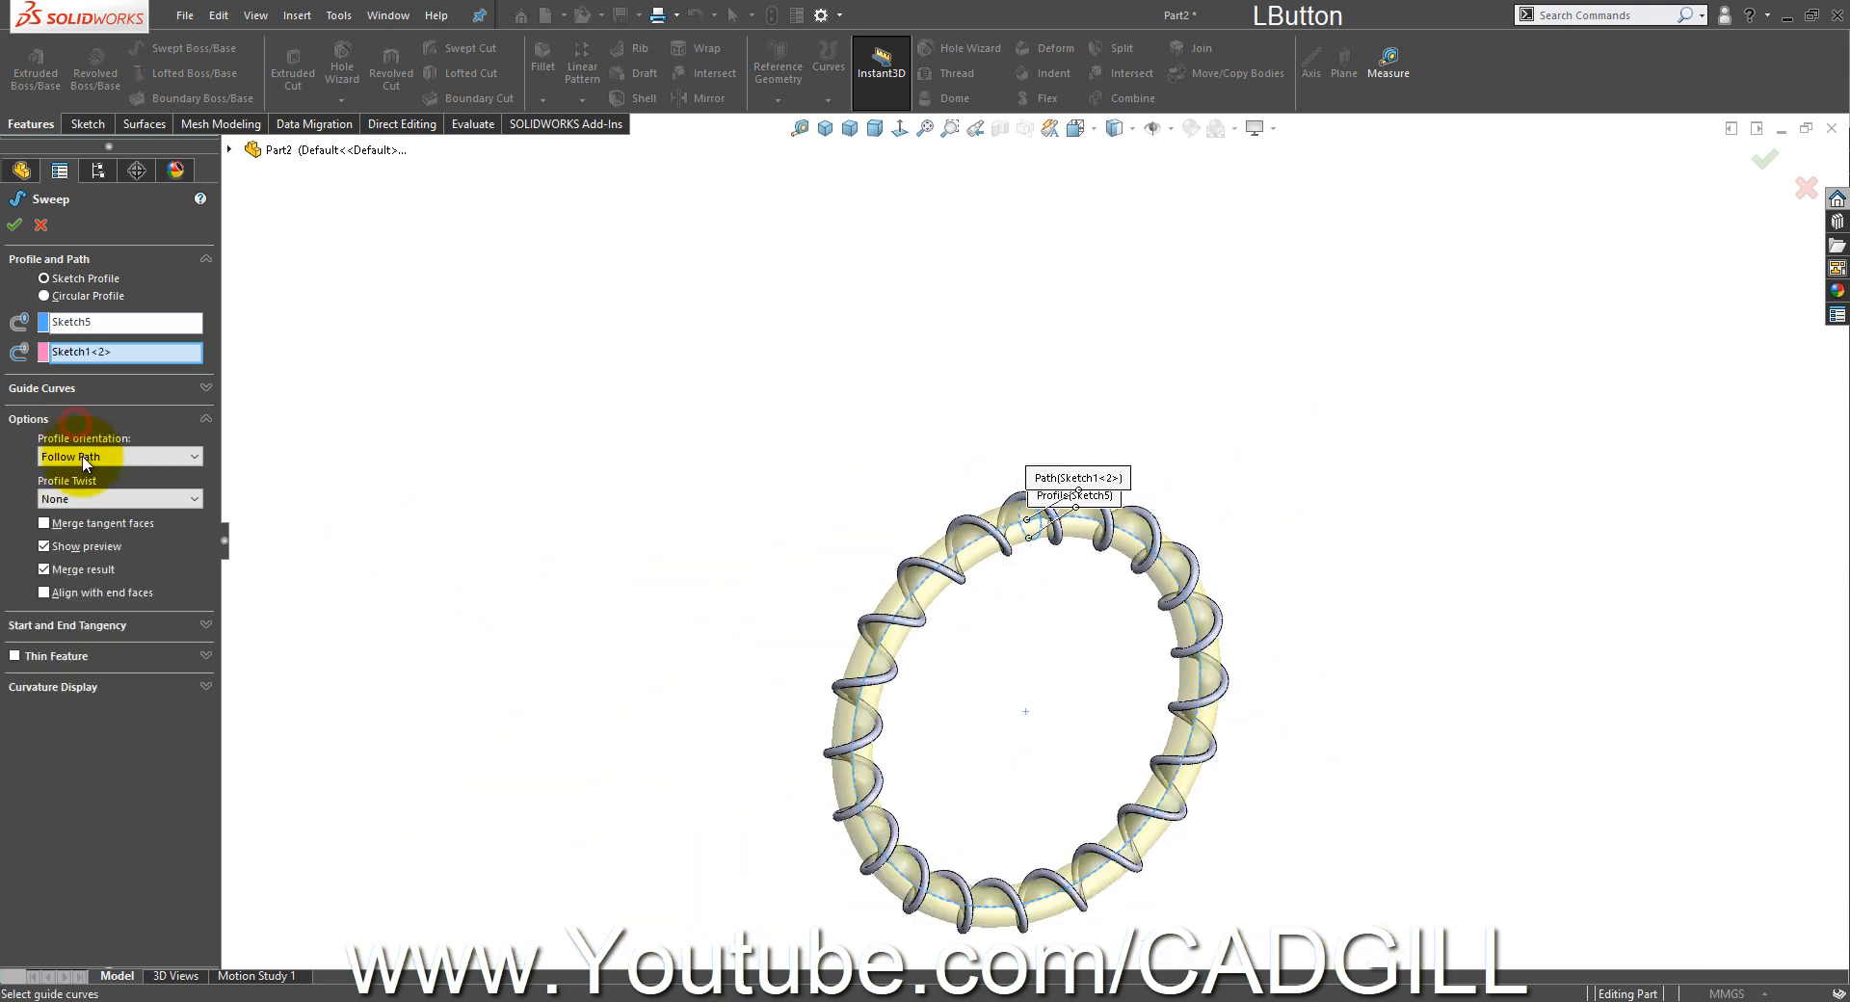
pyautogui.click(70, 568)
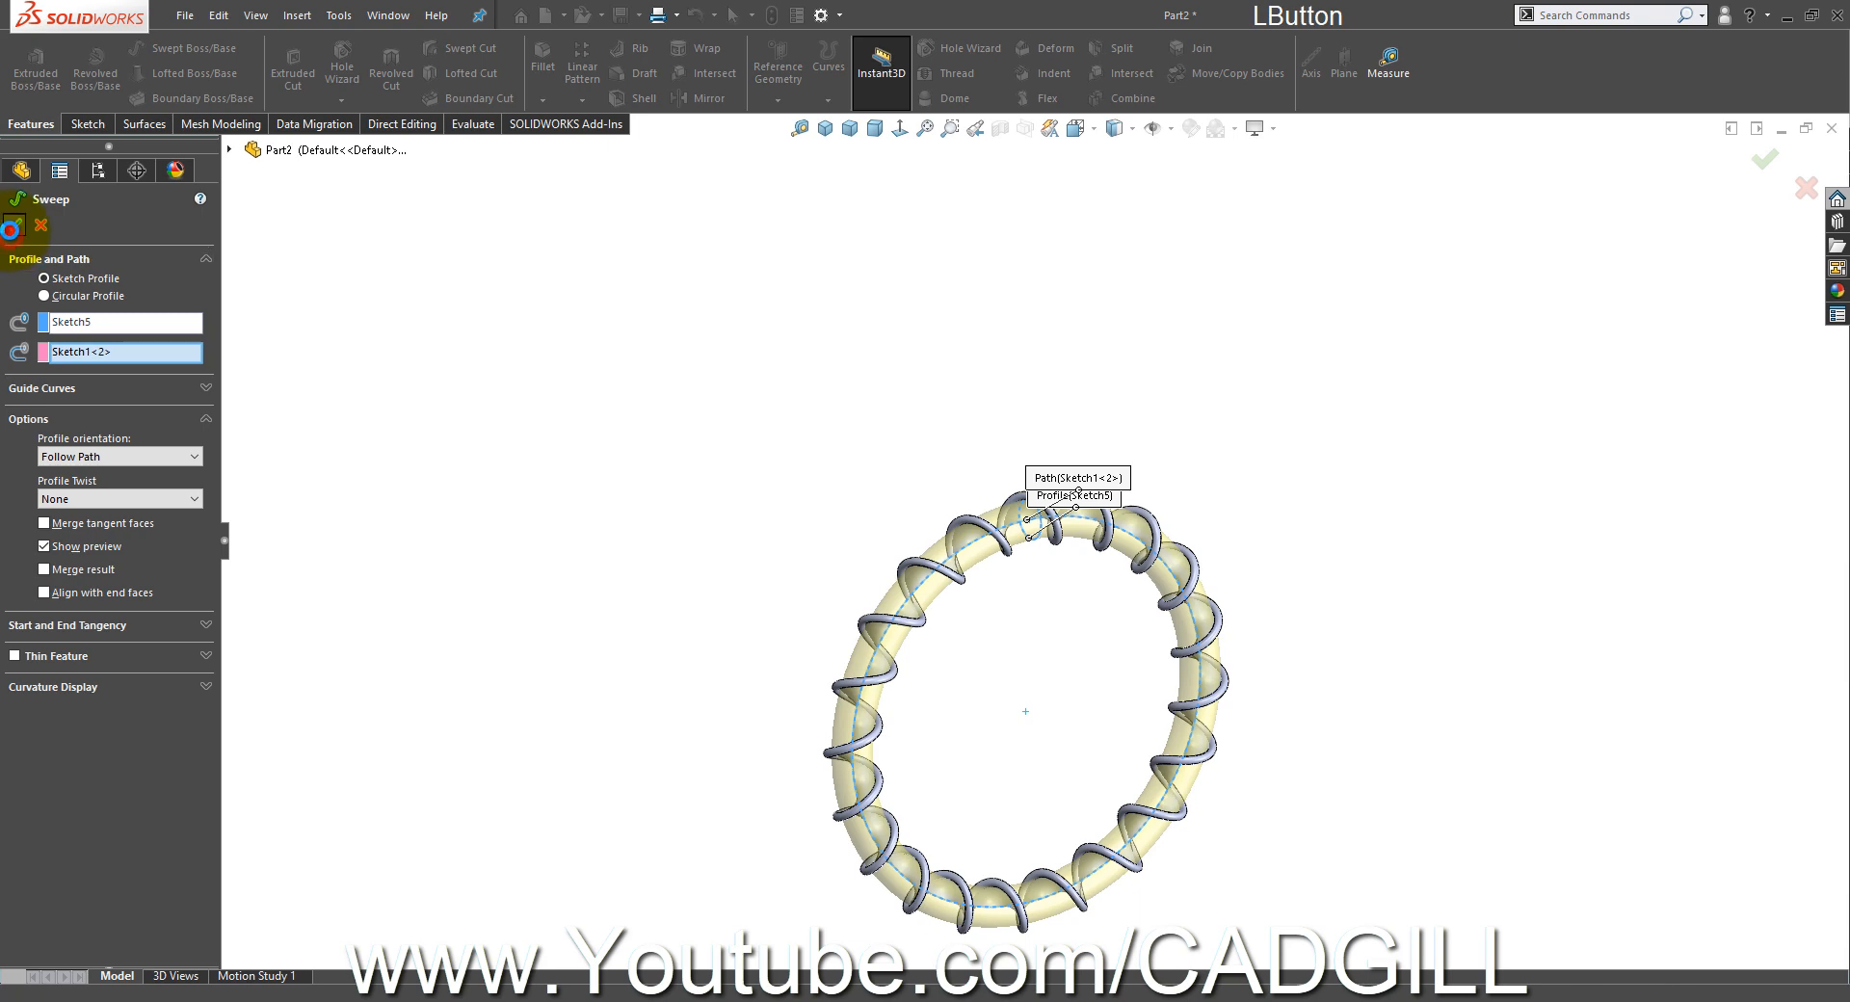
pyautogui.click(11, 227)
# - Hide the Sweep2 core body to expose the twisted surface and the profile sketches
pyautogui.moveTo(1346, 598); pyautogui.dragTo(1148, 607, button='middle')
pyautogui.scroll(-6, 1060, 524)
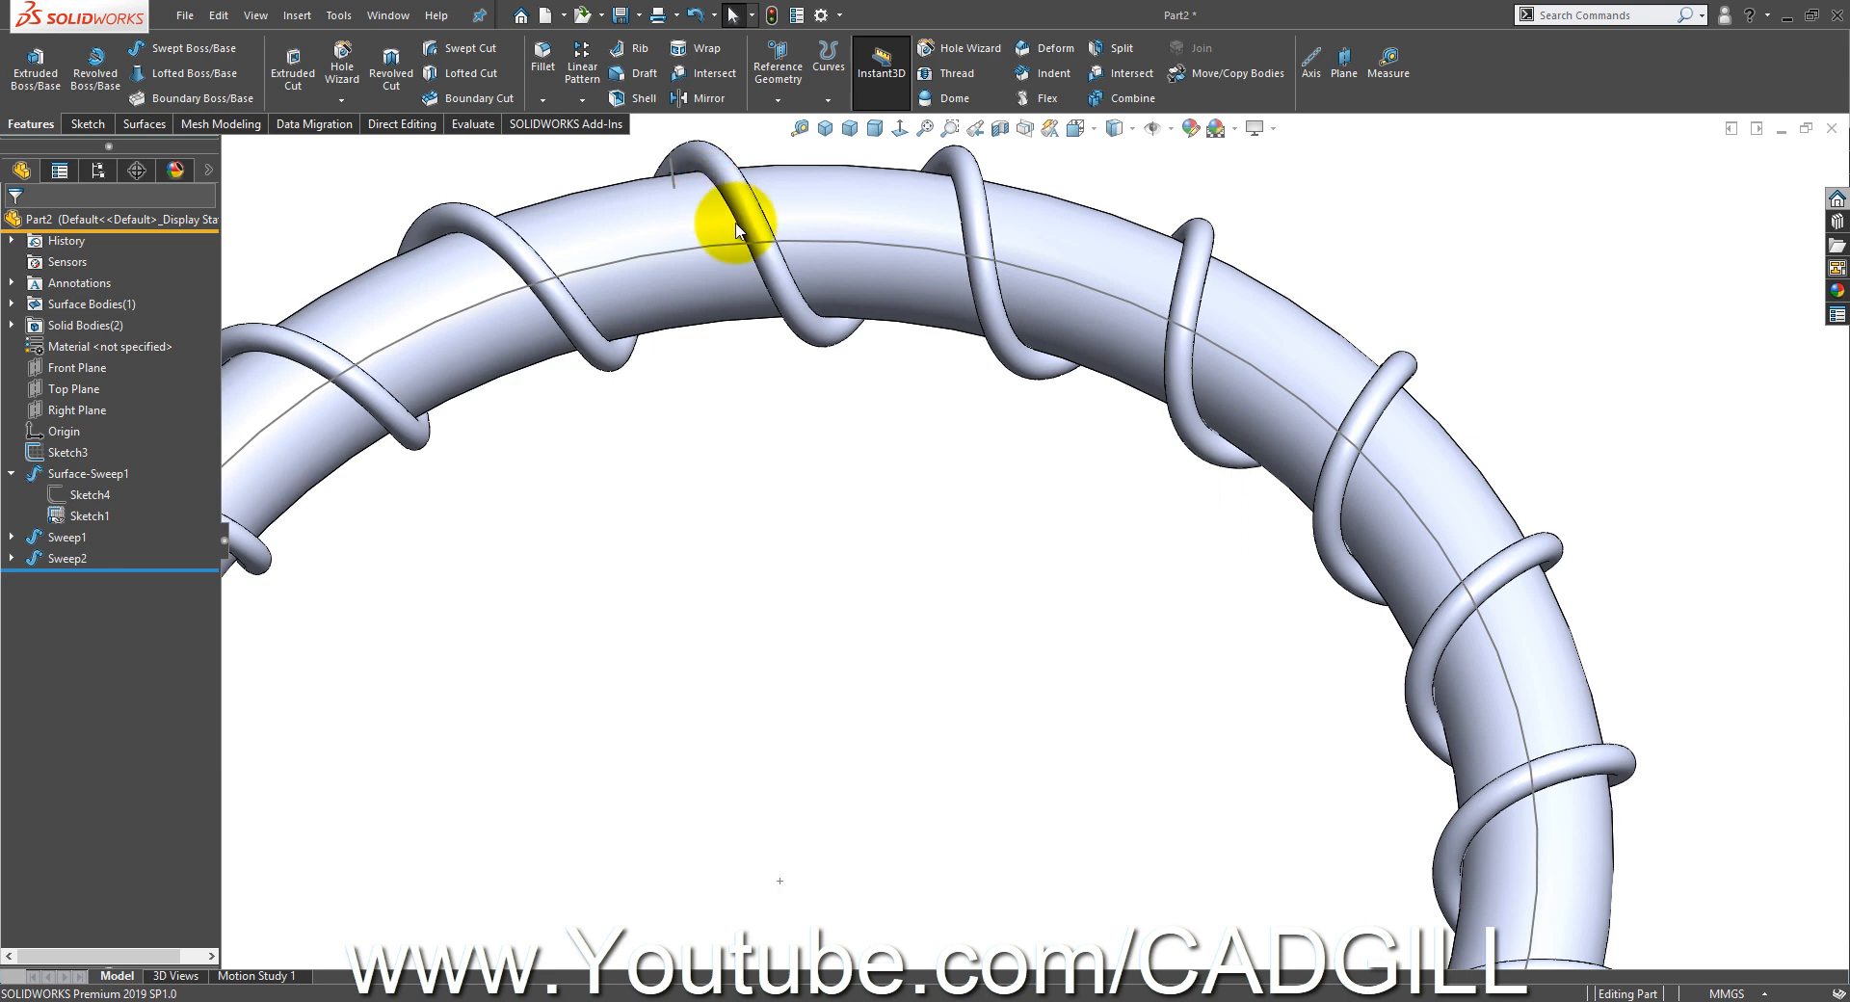
pyautogui.click(701, 217)
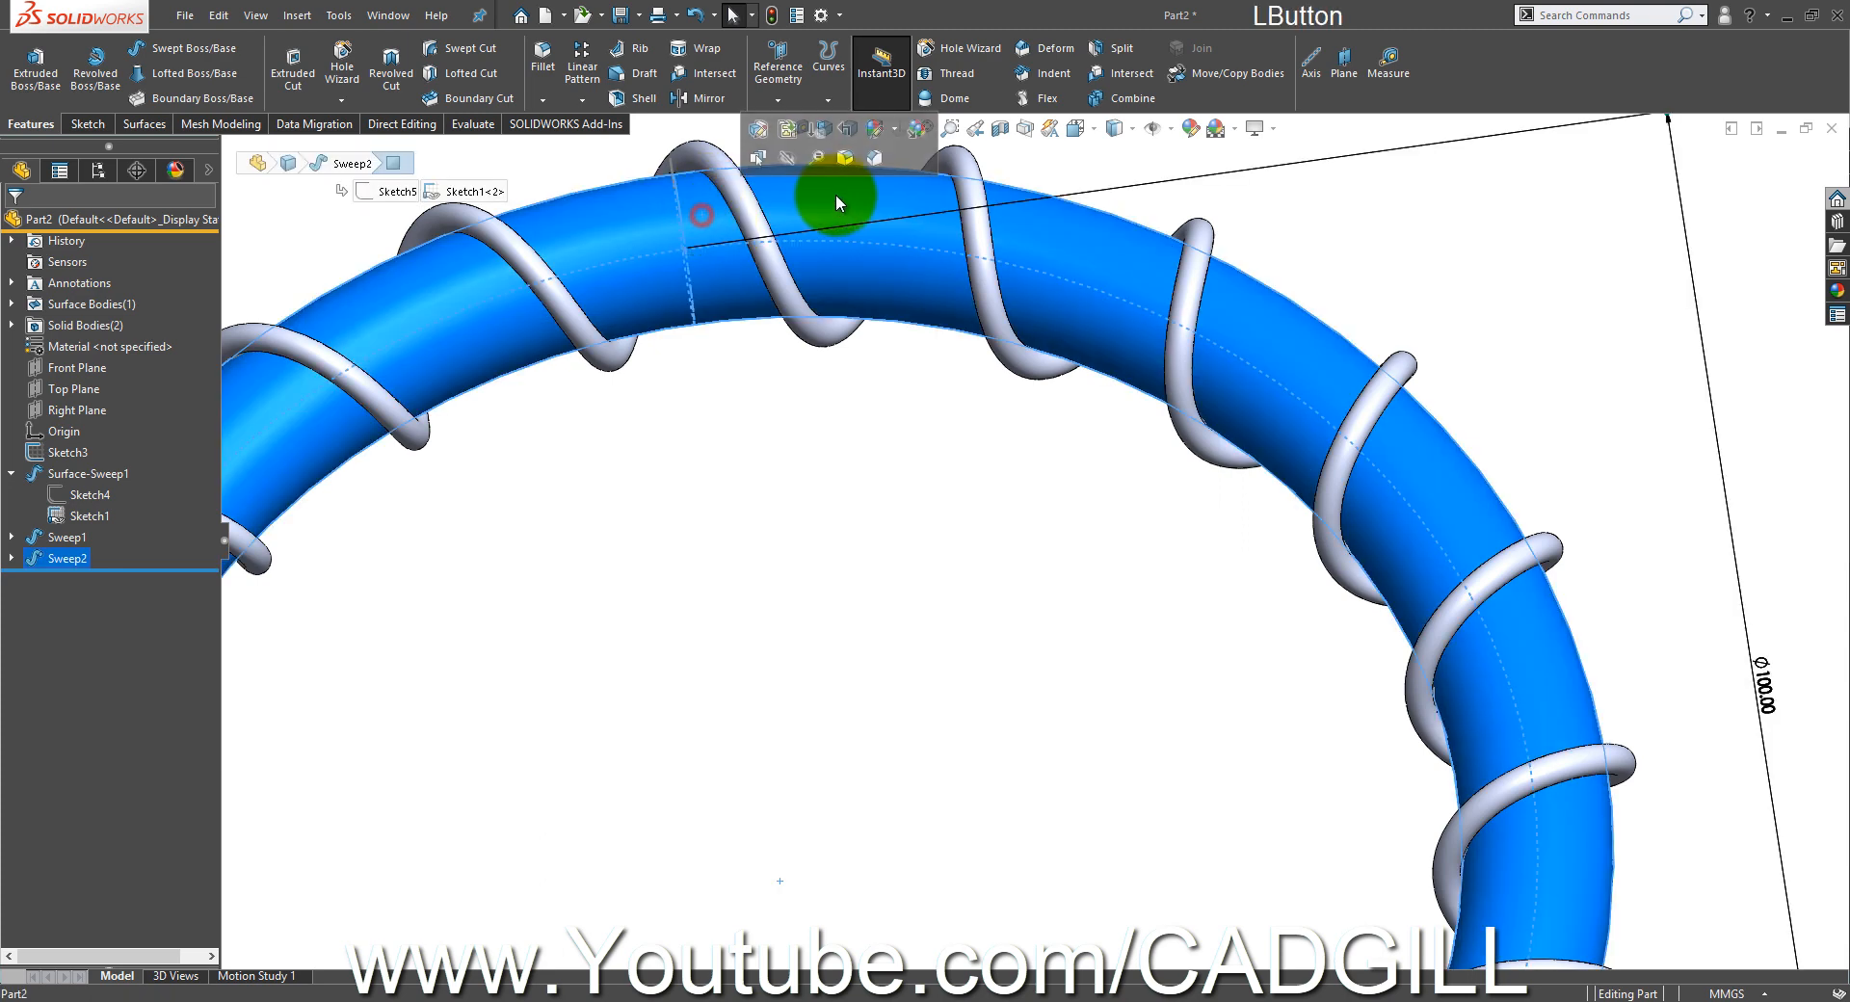
pyautogui.click(786, 157)
pyautogui.scroll(-4, 746, 201)
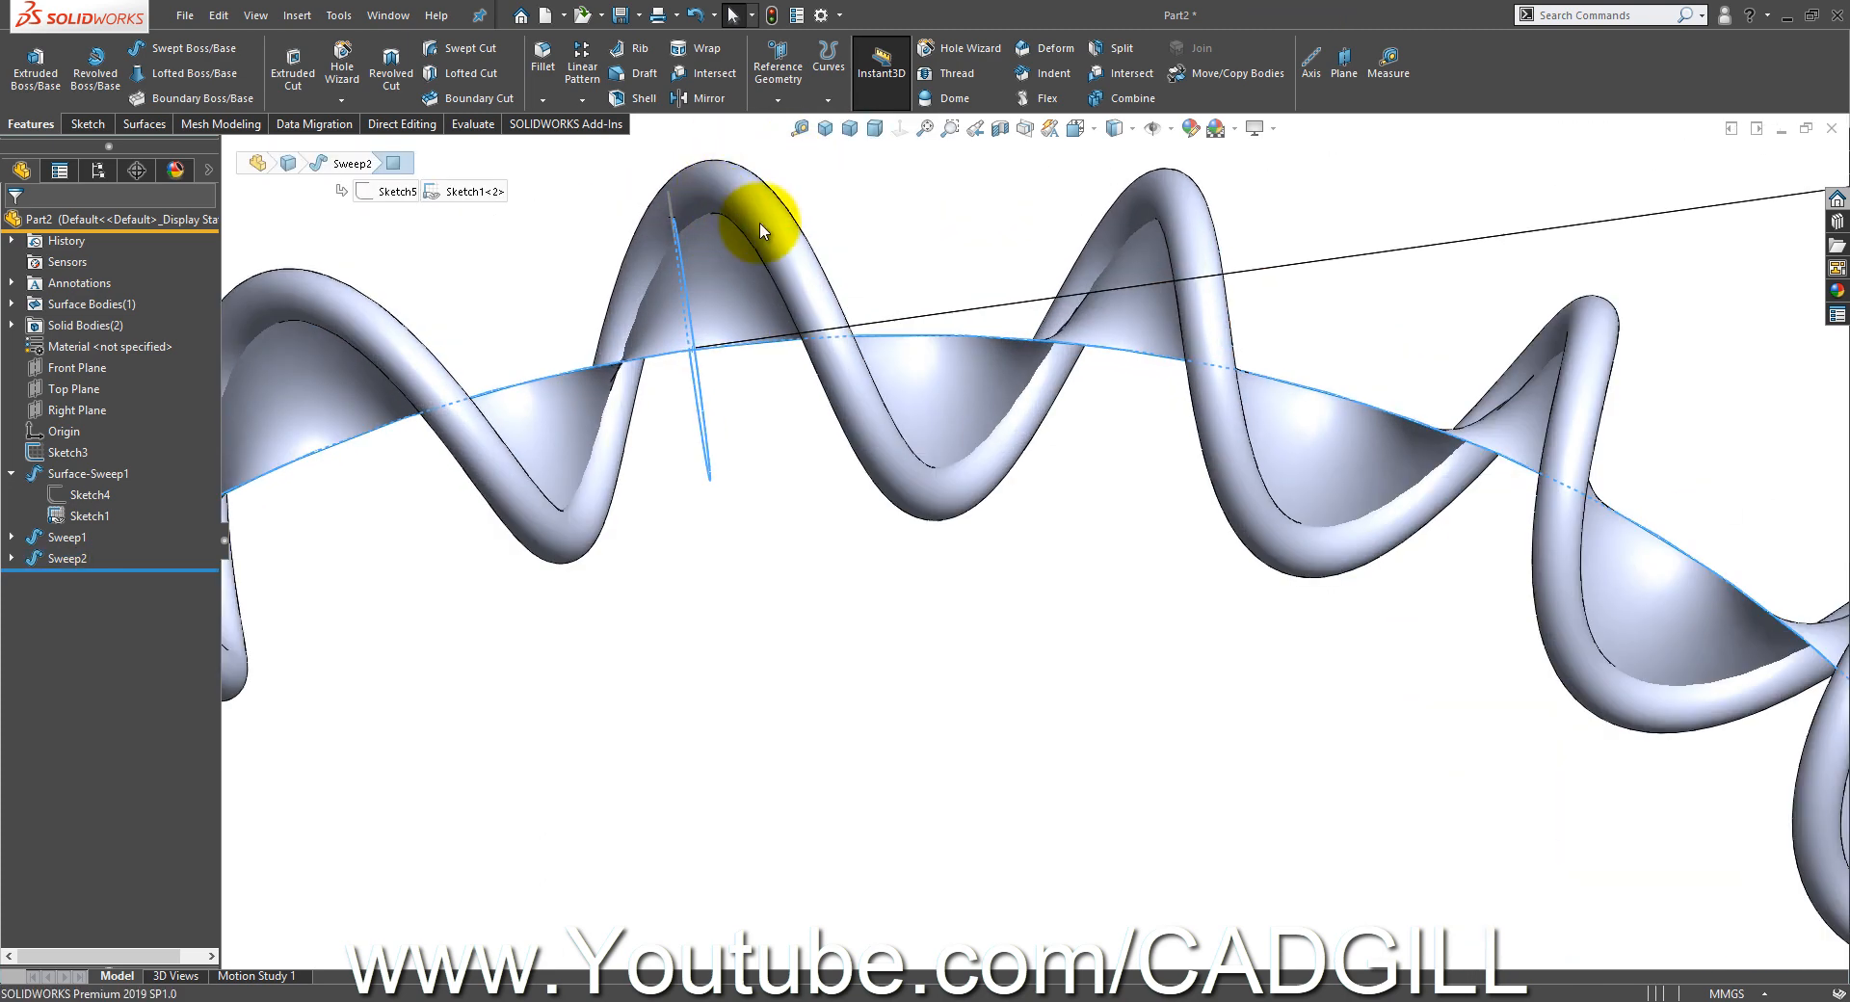
pyautogui.moveTo(746, 253); pyautogui.dragTo(781, 331, button='middle')
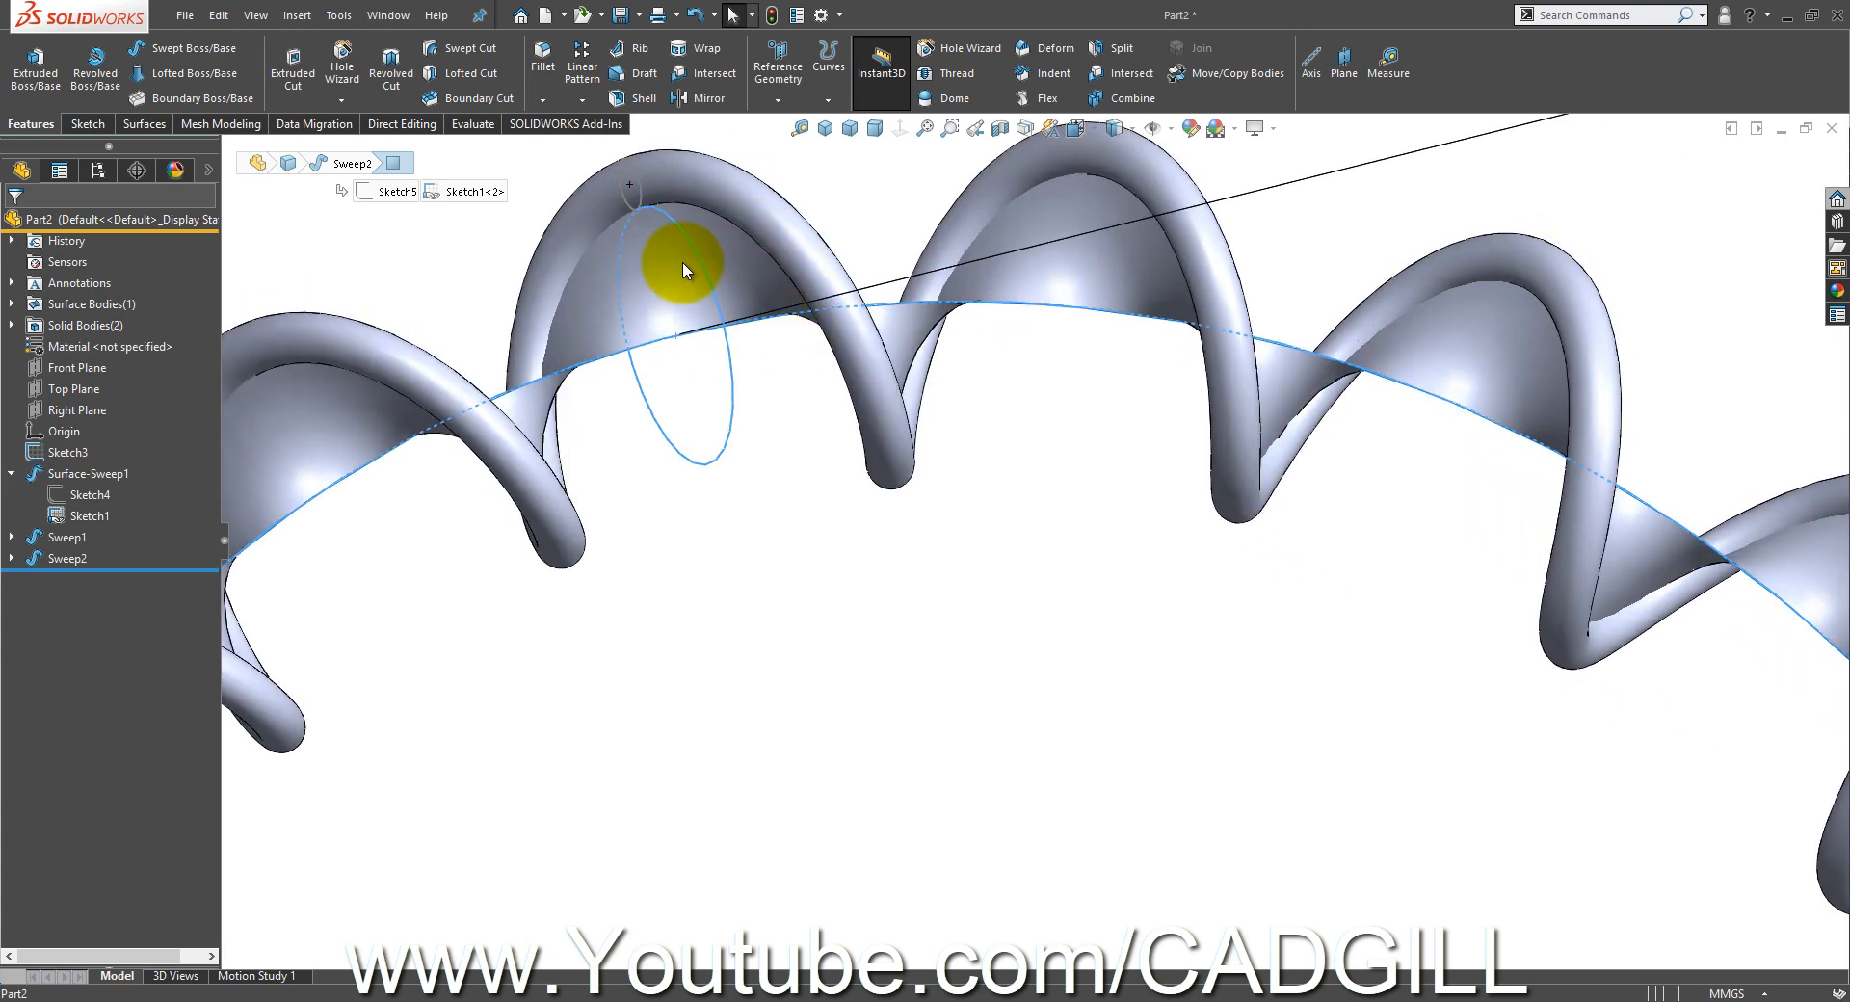
# - Delete the Sweep1 and Sweep2 features while keeping their sketches
pyautogui.click(60, 536)
pyautogui.keyDown('ctrl'); pyautogui.click(53, 557); pyautogui.keyUp('ctrl')
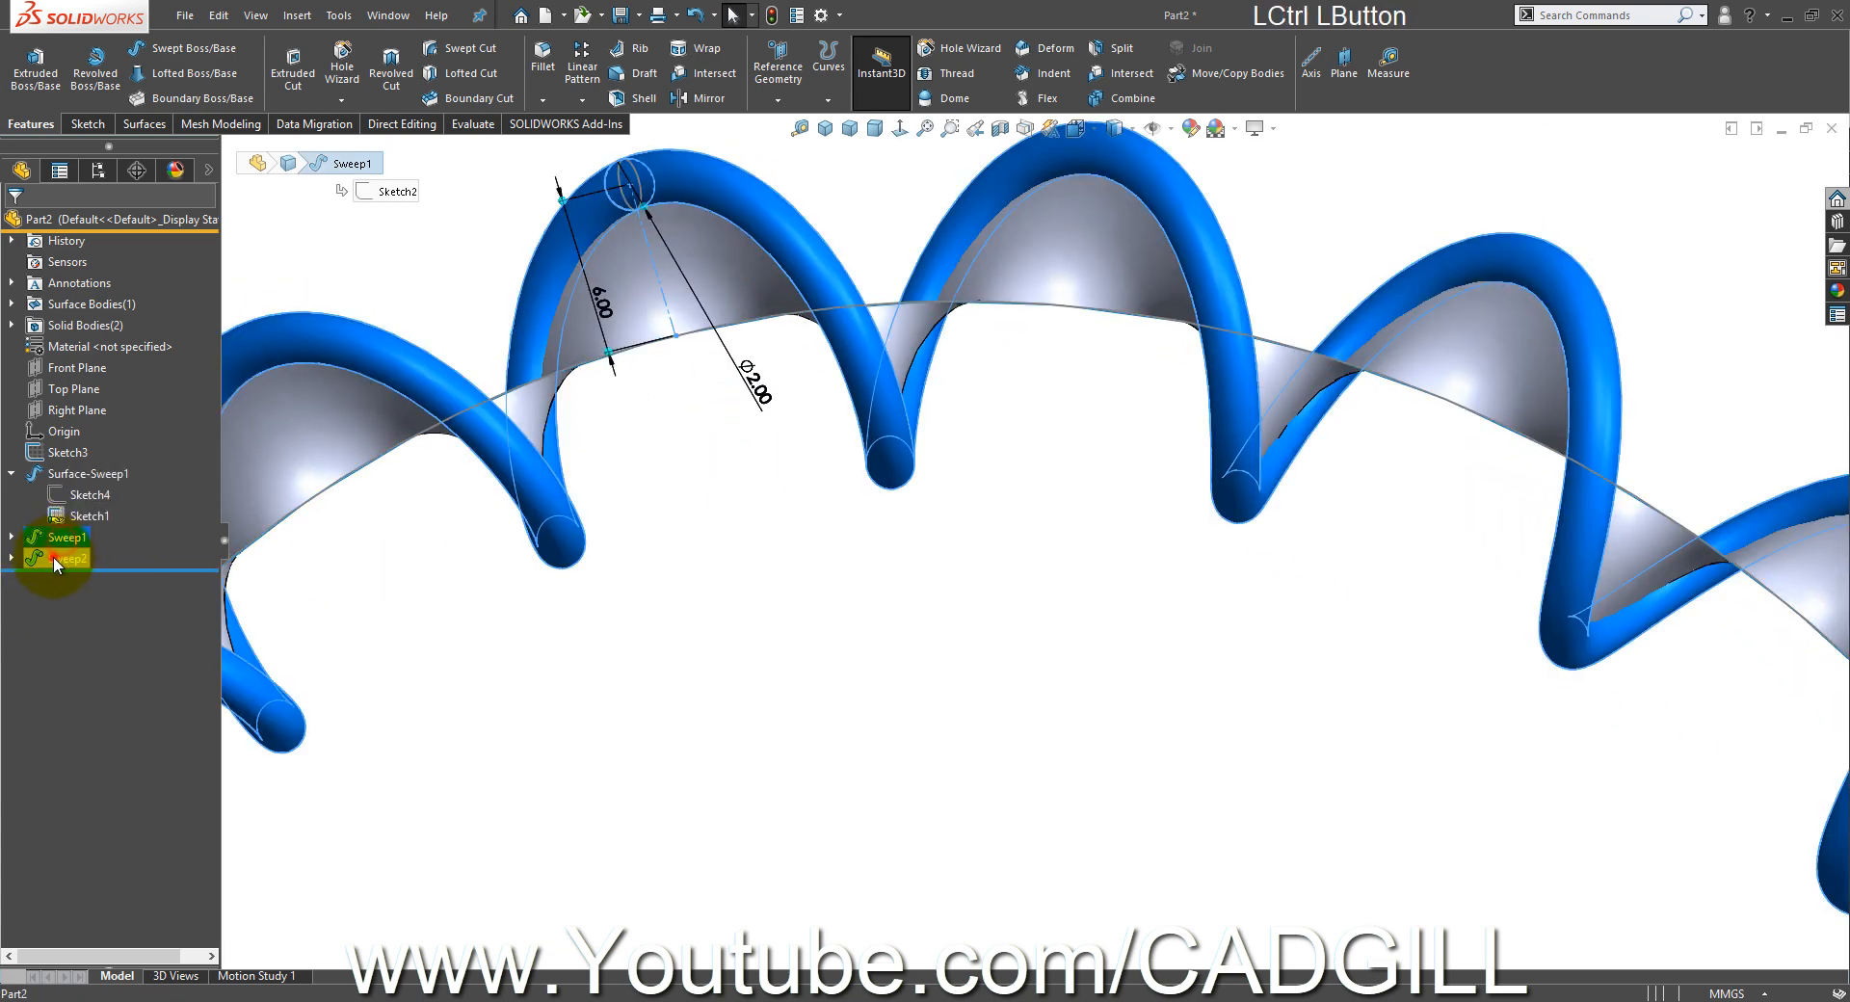
pyautogui.keyDown('ctrl'); pyautogui.rightClick(54, 557); pyautogui.keyUp('ctrl')
pyautogui.click(124, 617)
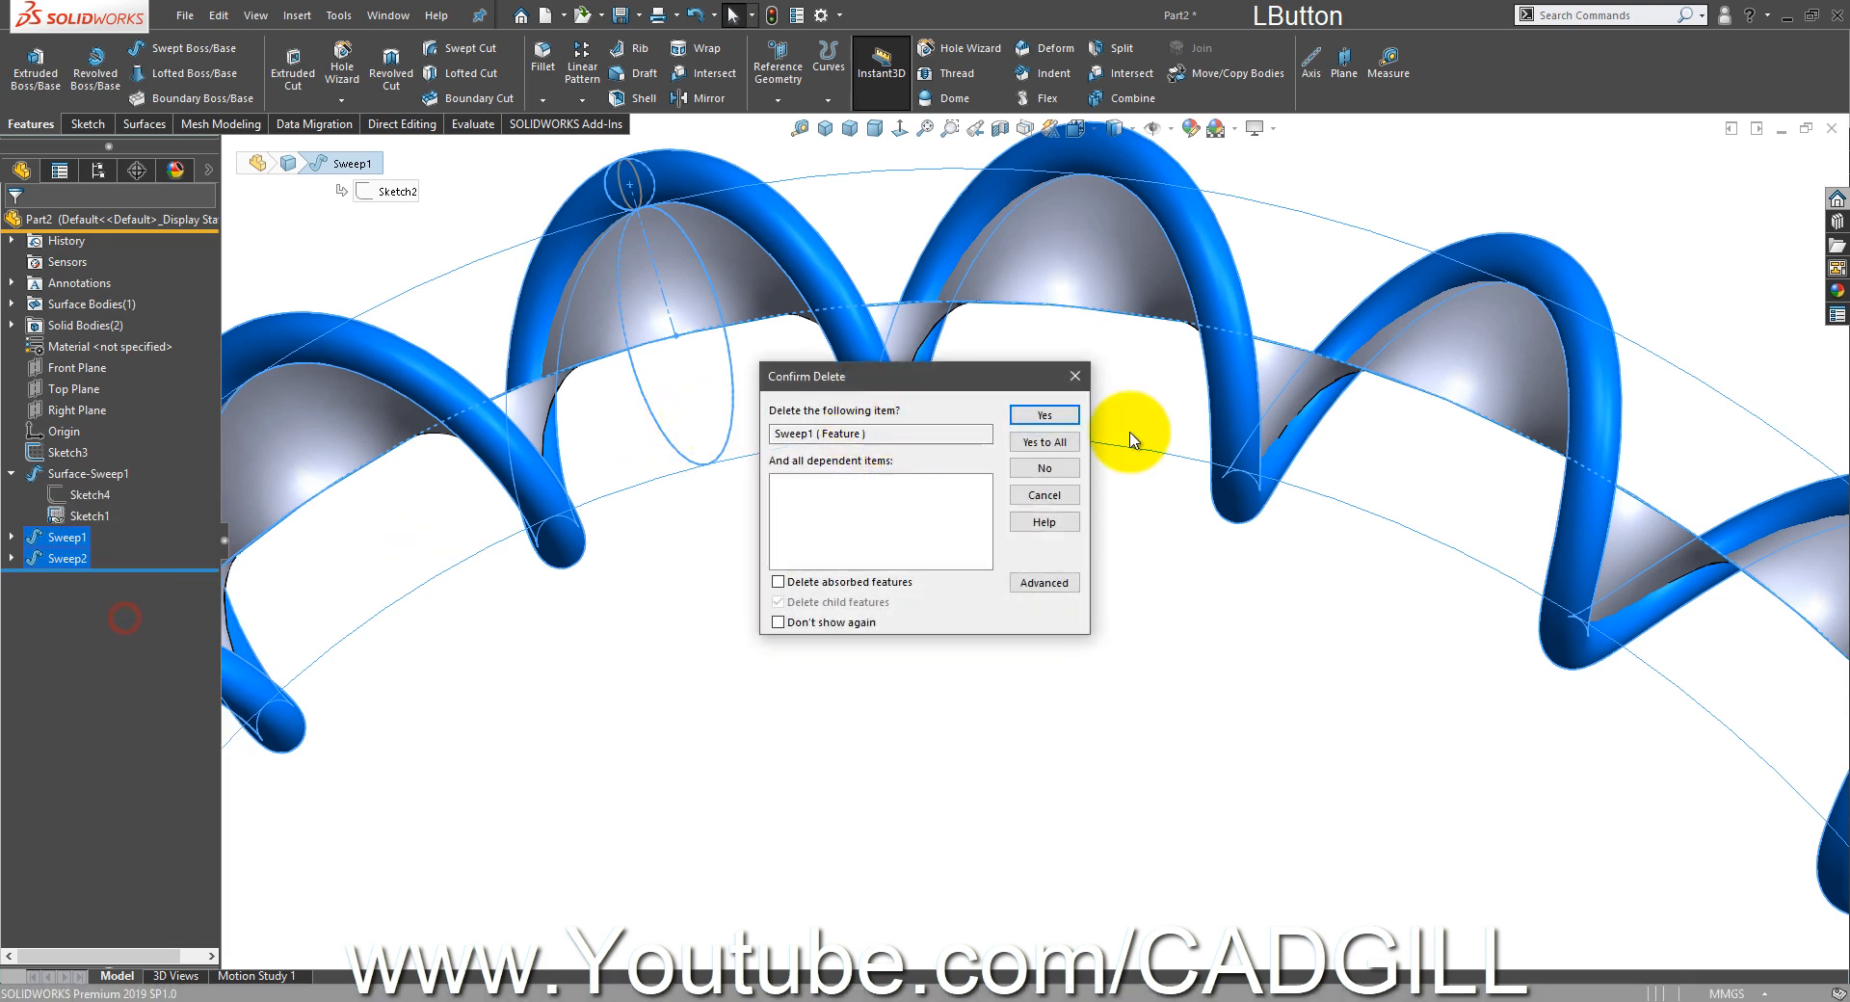
pyautogui.click(1046, 414)
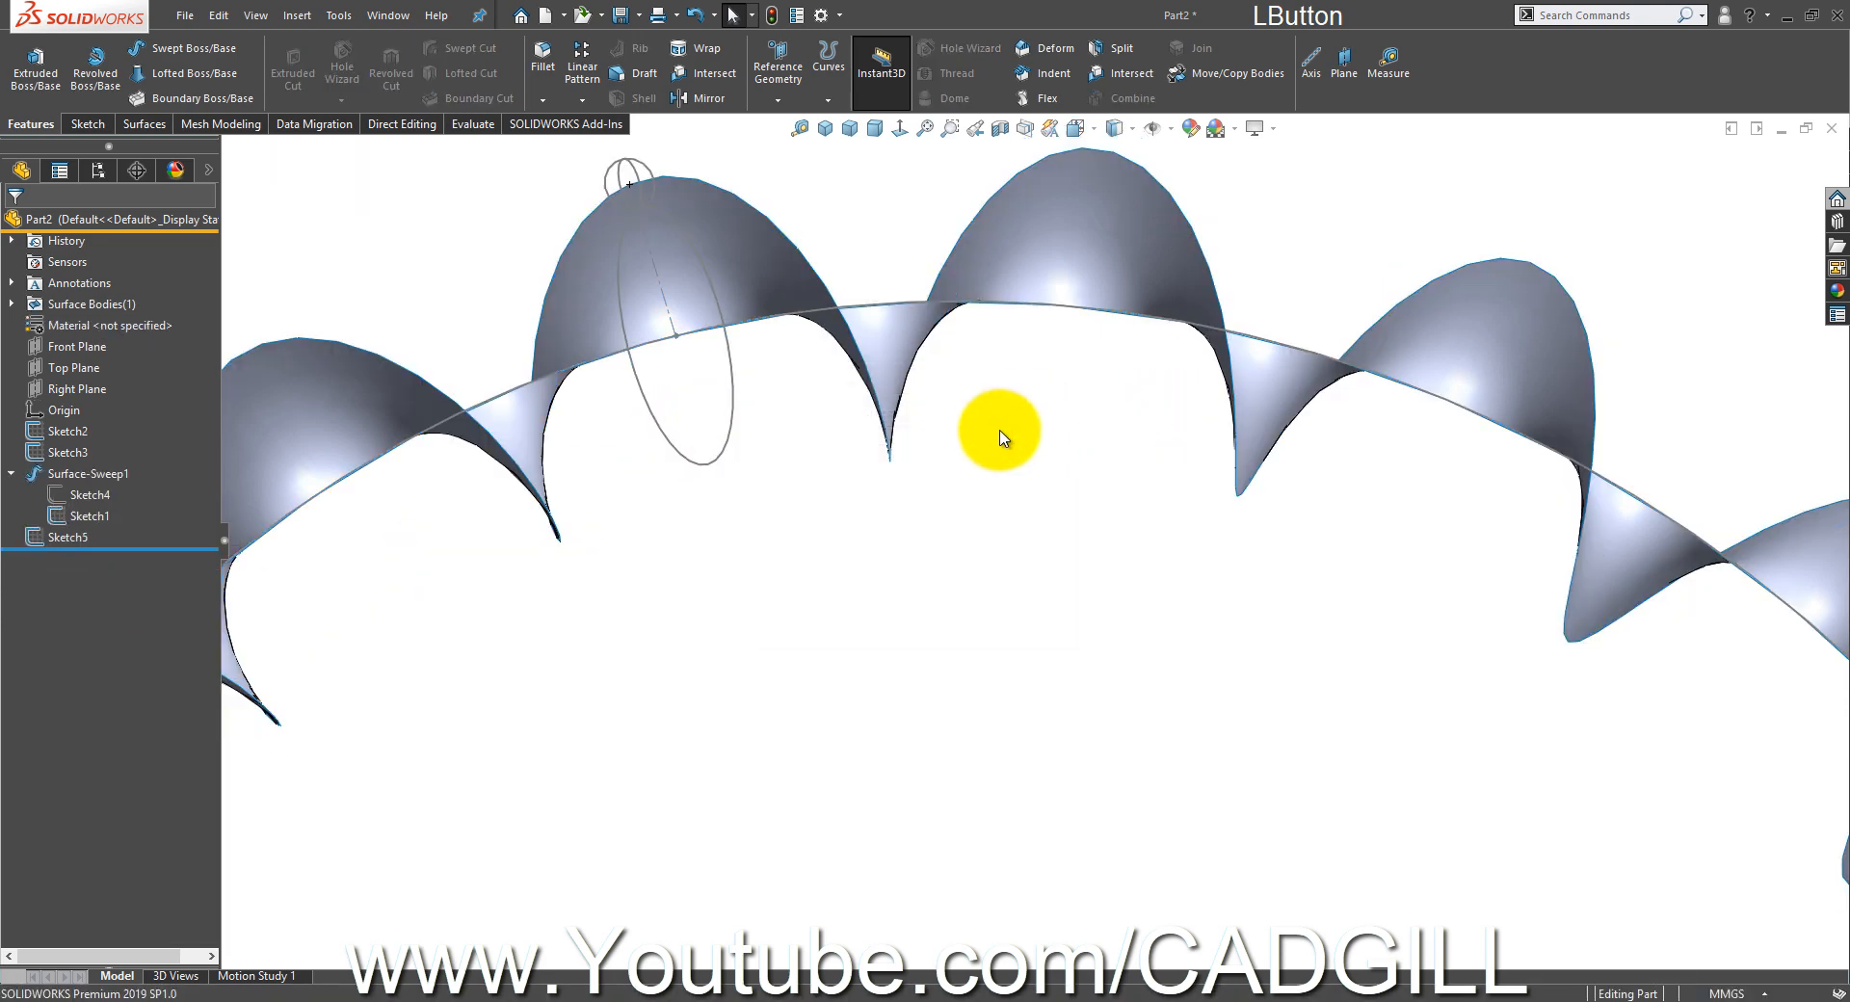
# - On a new Top Plane sketch, draw a vertical line about 2.39 mm long outward from the small profile circle's centre
pyautogui.scroll(4, 987, 453)
pyautogui.moveTo(986, 462); pyautogui.dragTo(983, 521, button='middle')
pyautogui.click(74, 369)
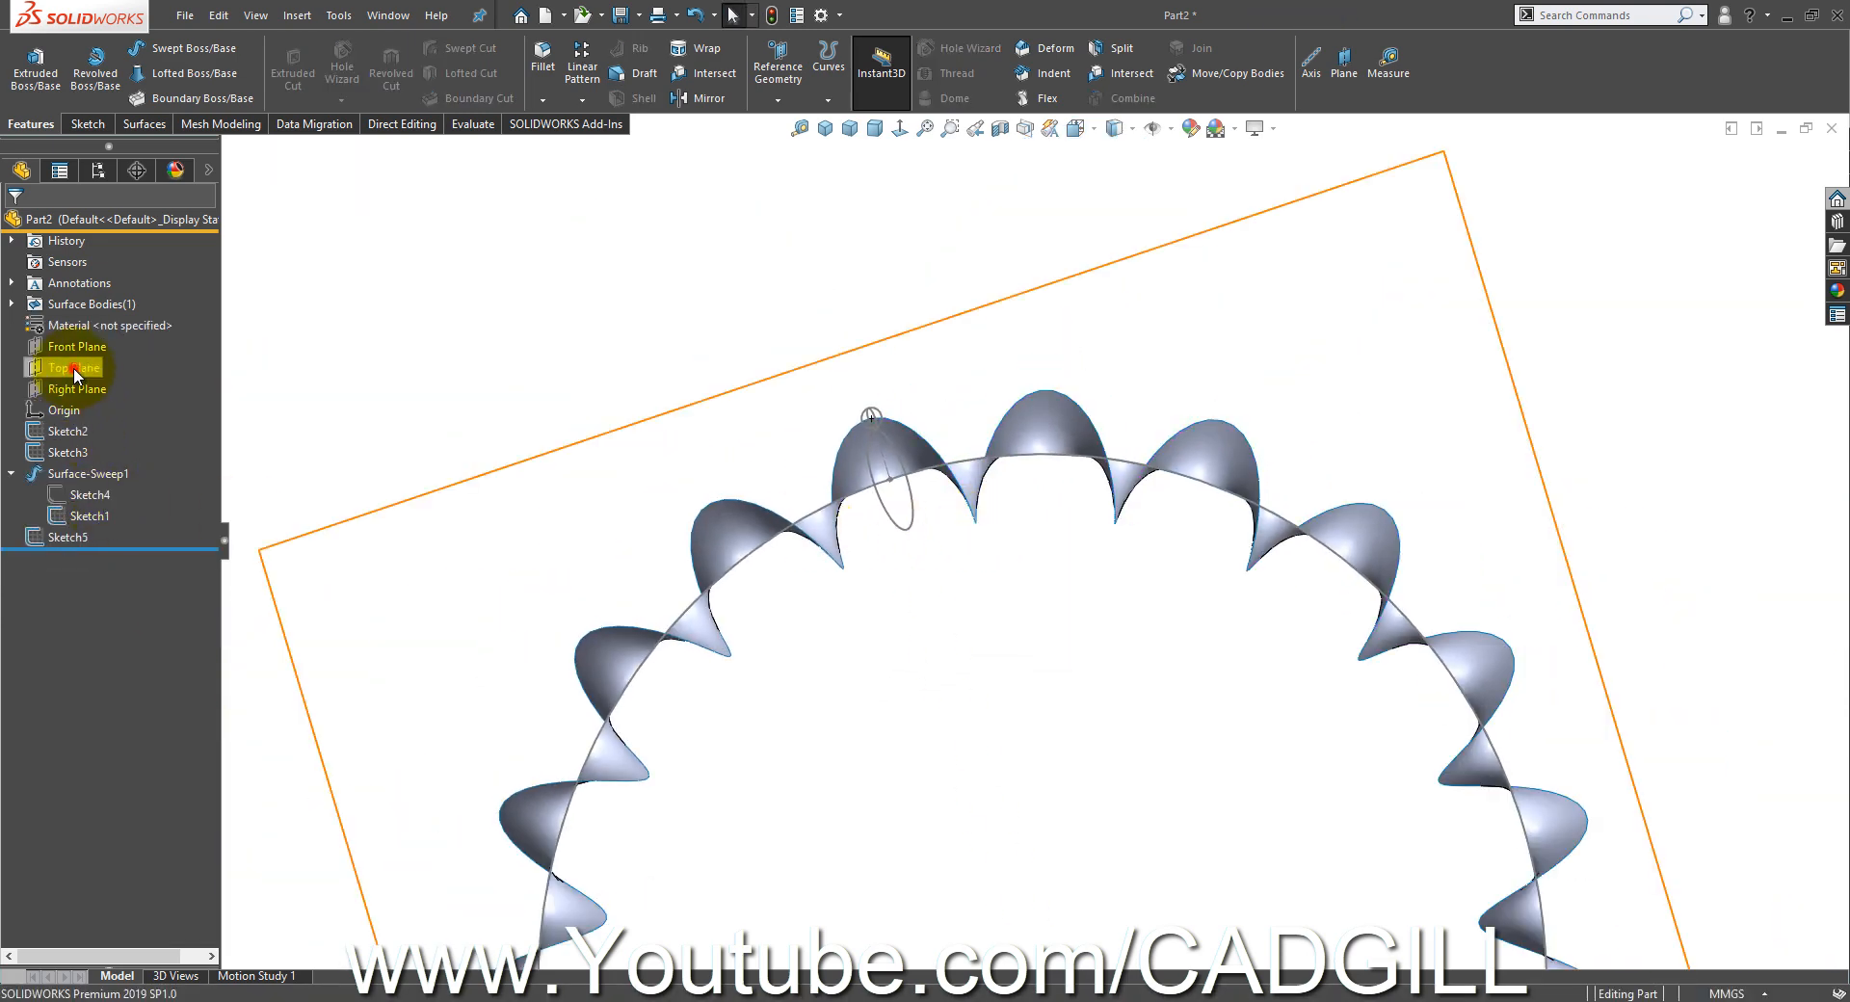
pyautogui.click(87, 351)
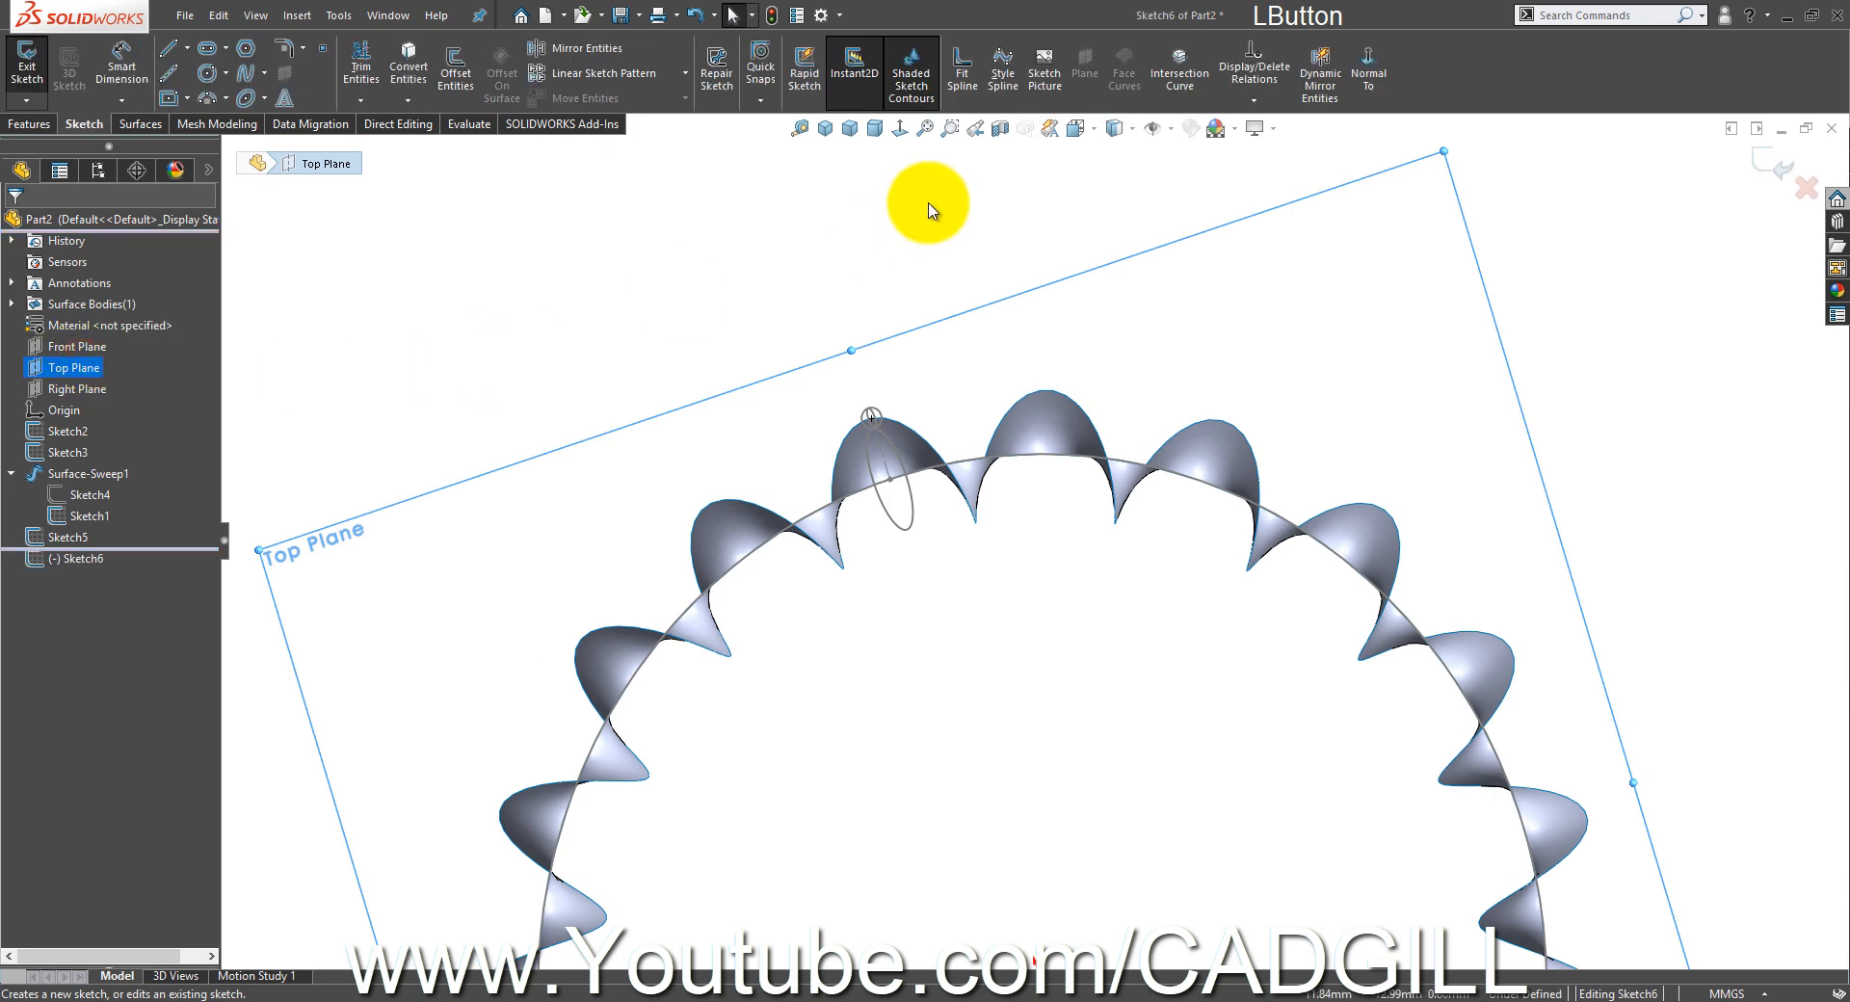
pyautogui.scroll(-5, 990, 234)
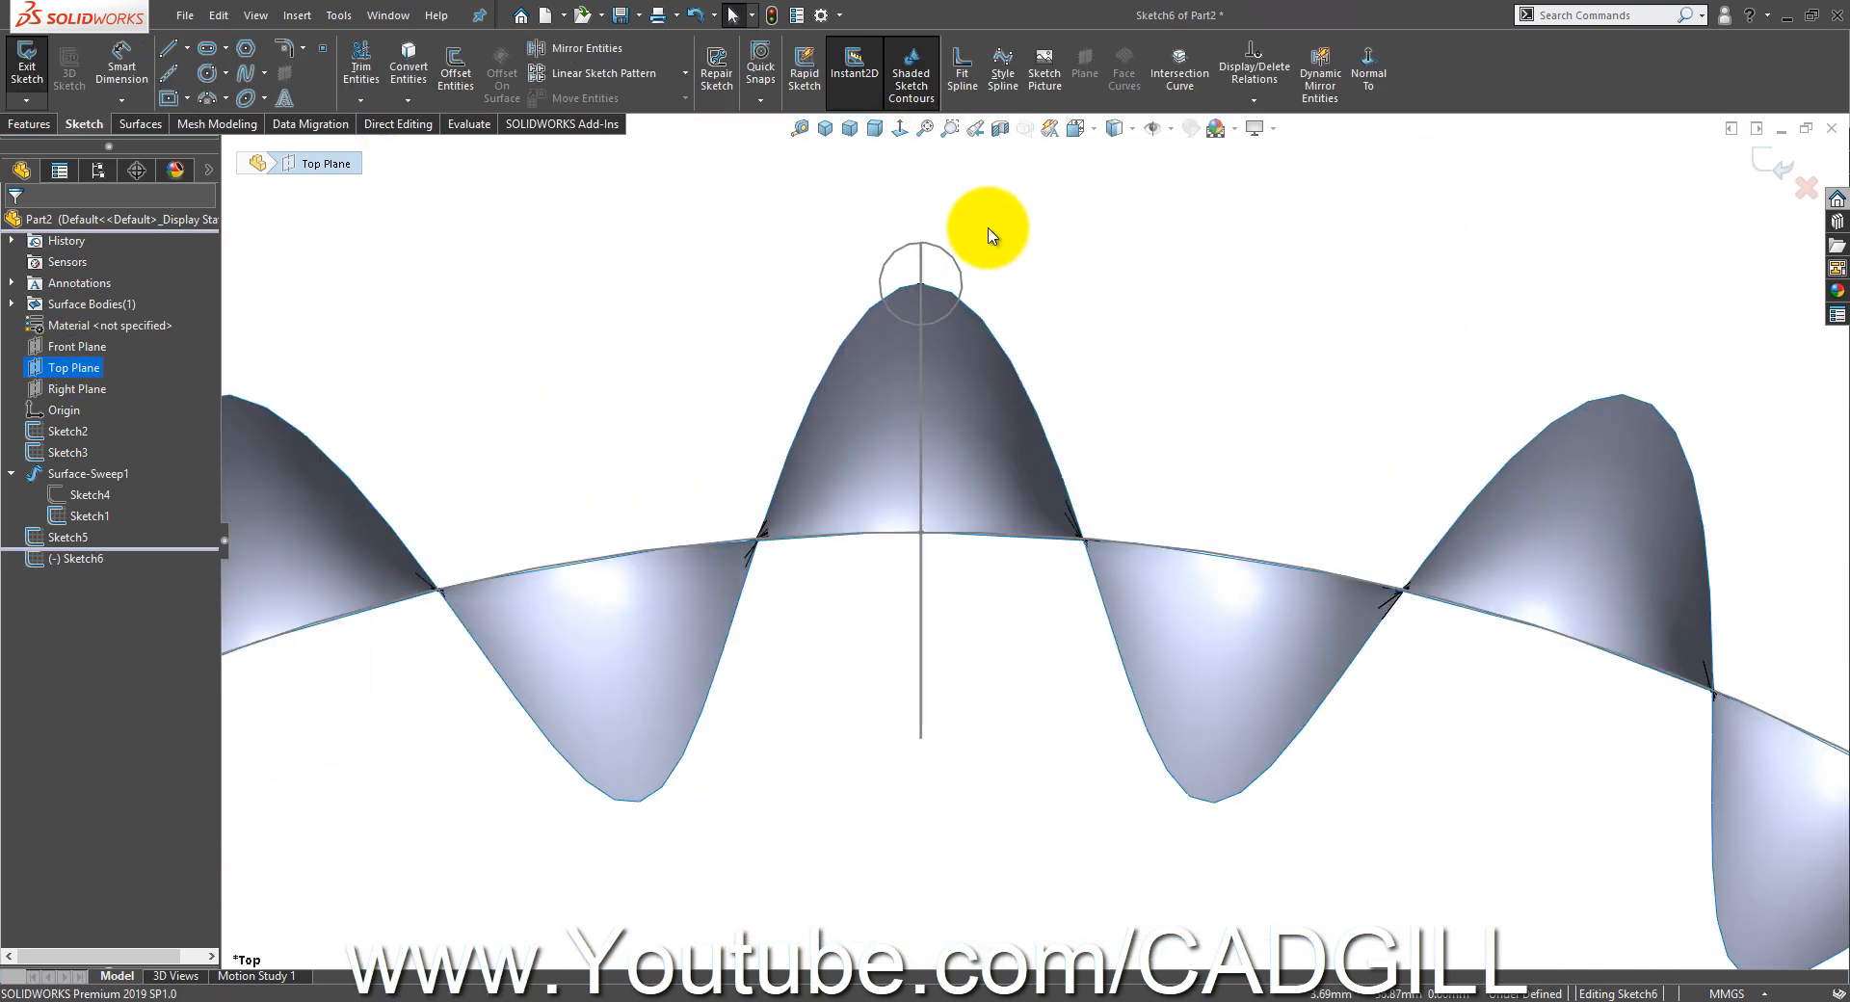
pyautogui.click(172, 50)
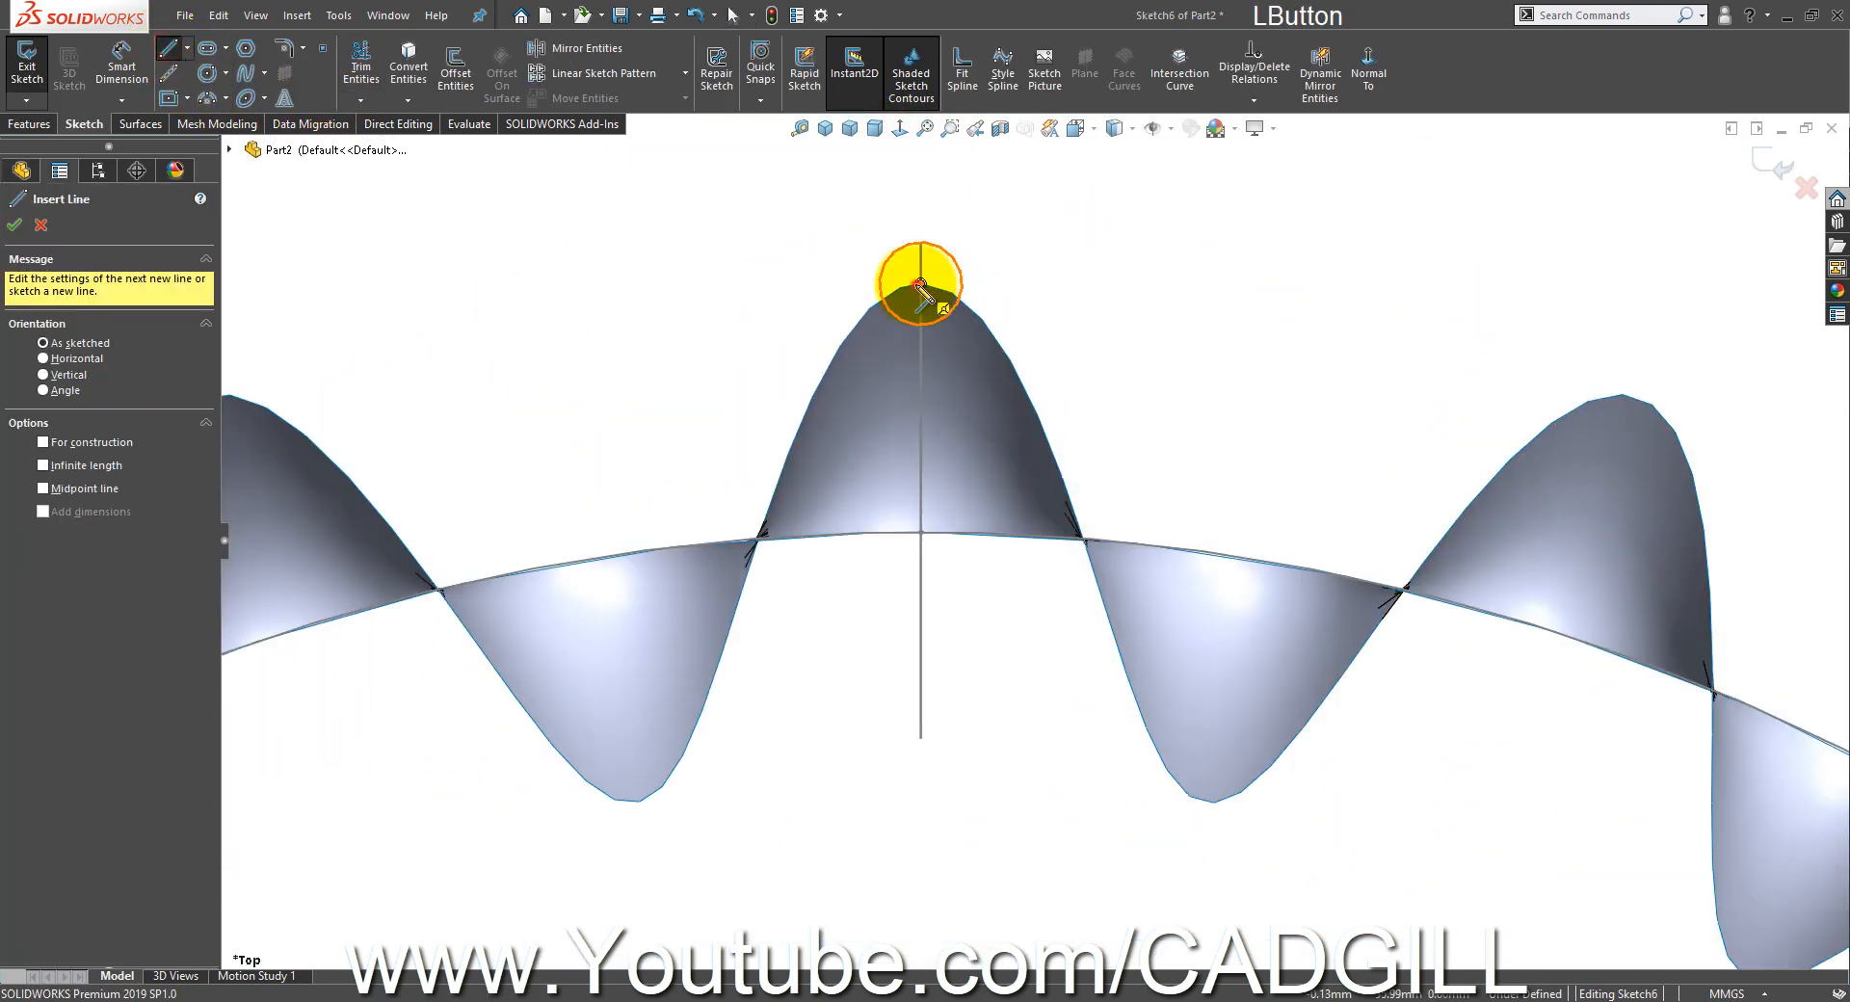
pyautogui.click(920, 285)
pyautogui.click(921, 185)
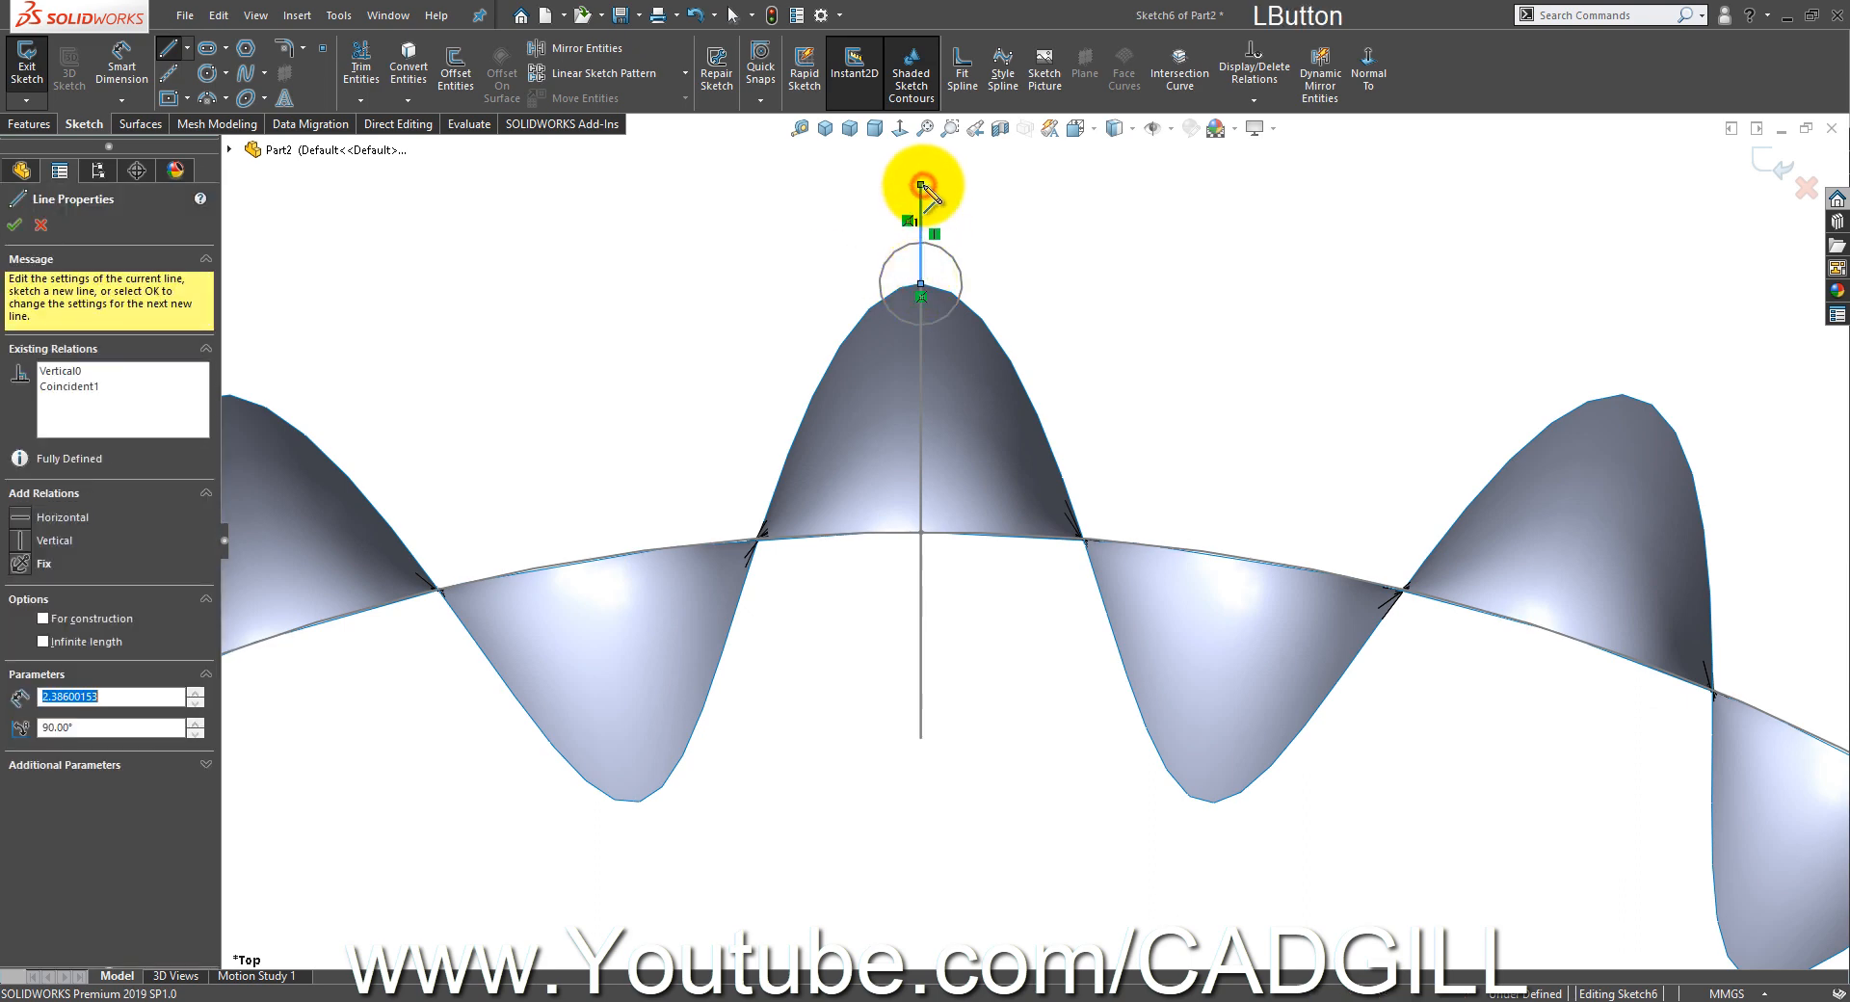
pyautogui.rightClick(925, 193)
pyautogui.click(954, 225)
# - Set the vertical line's length to 2 mm and finish the Top Plane sketch
pyautogui.click(147, 79)
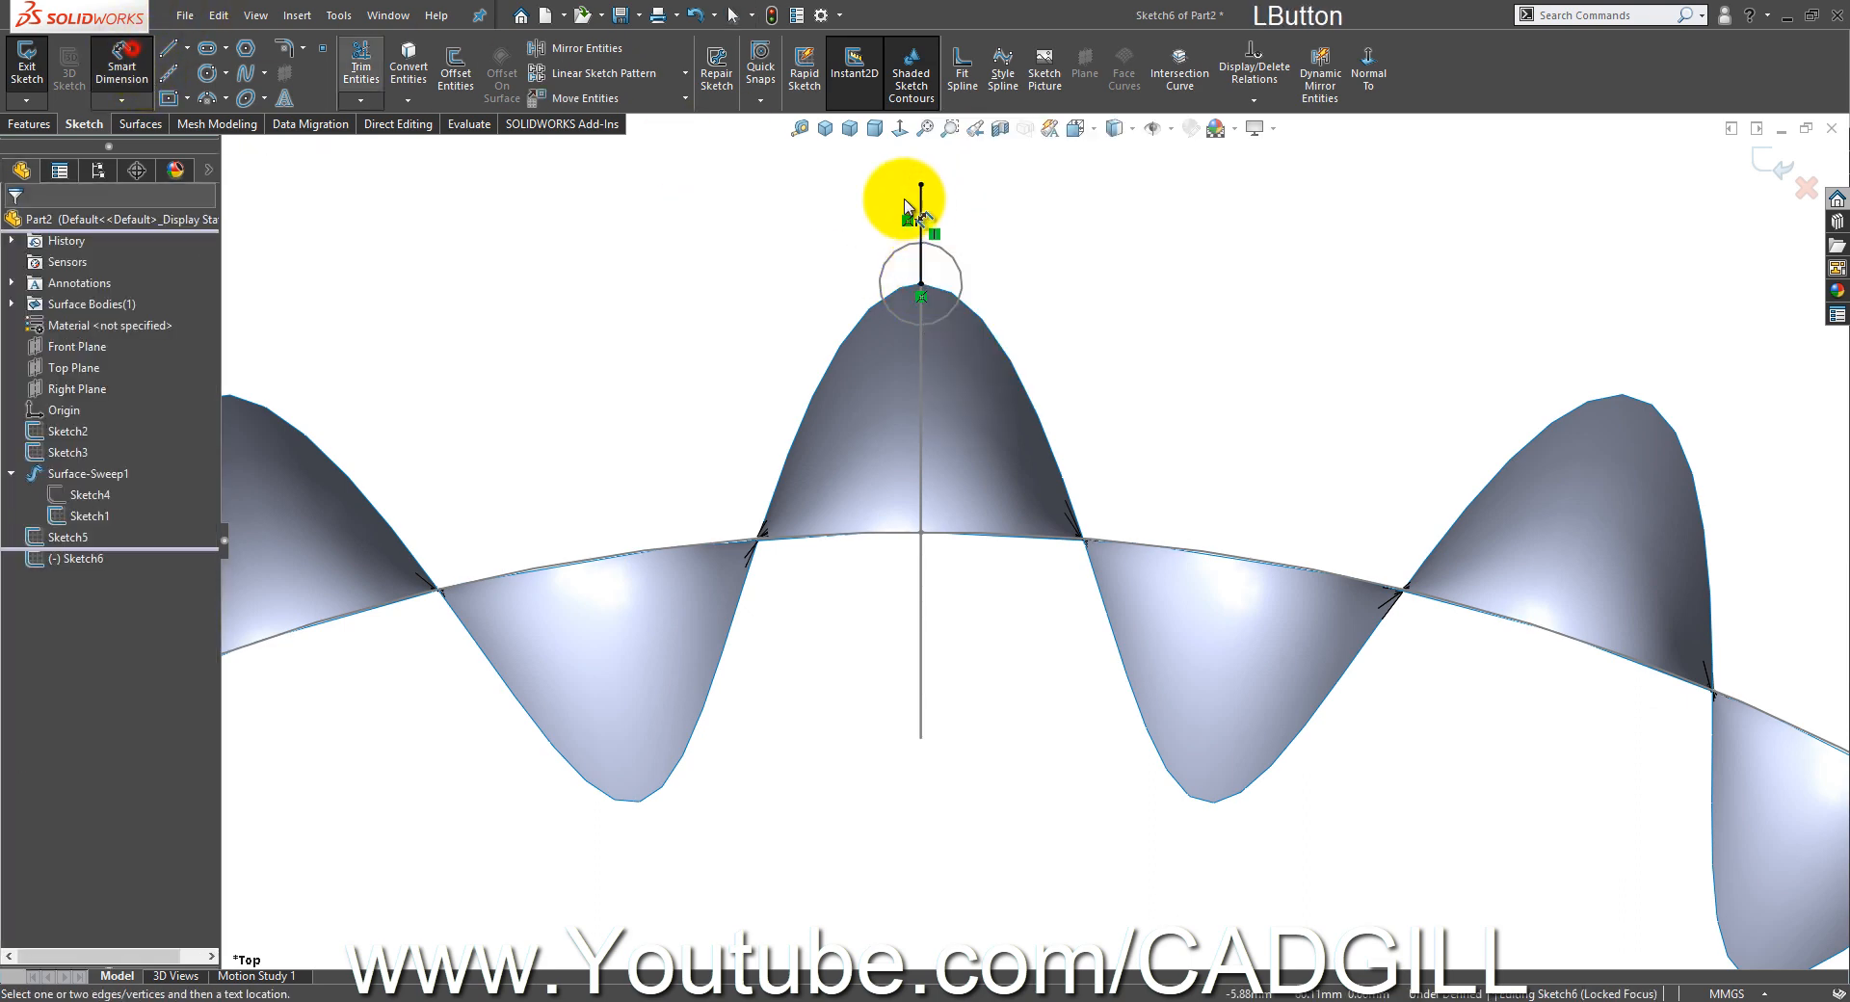
pyautogui.click(920, 214)
pyautogui.doubleClick(1081, 236)
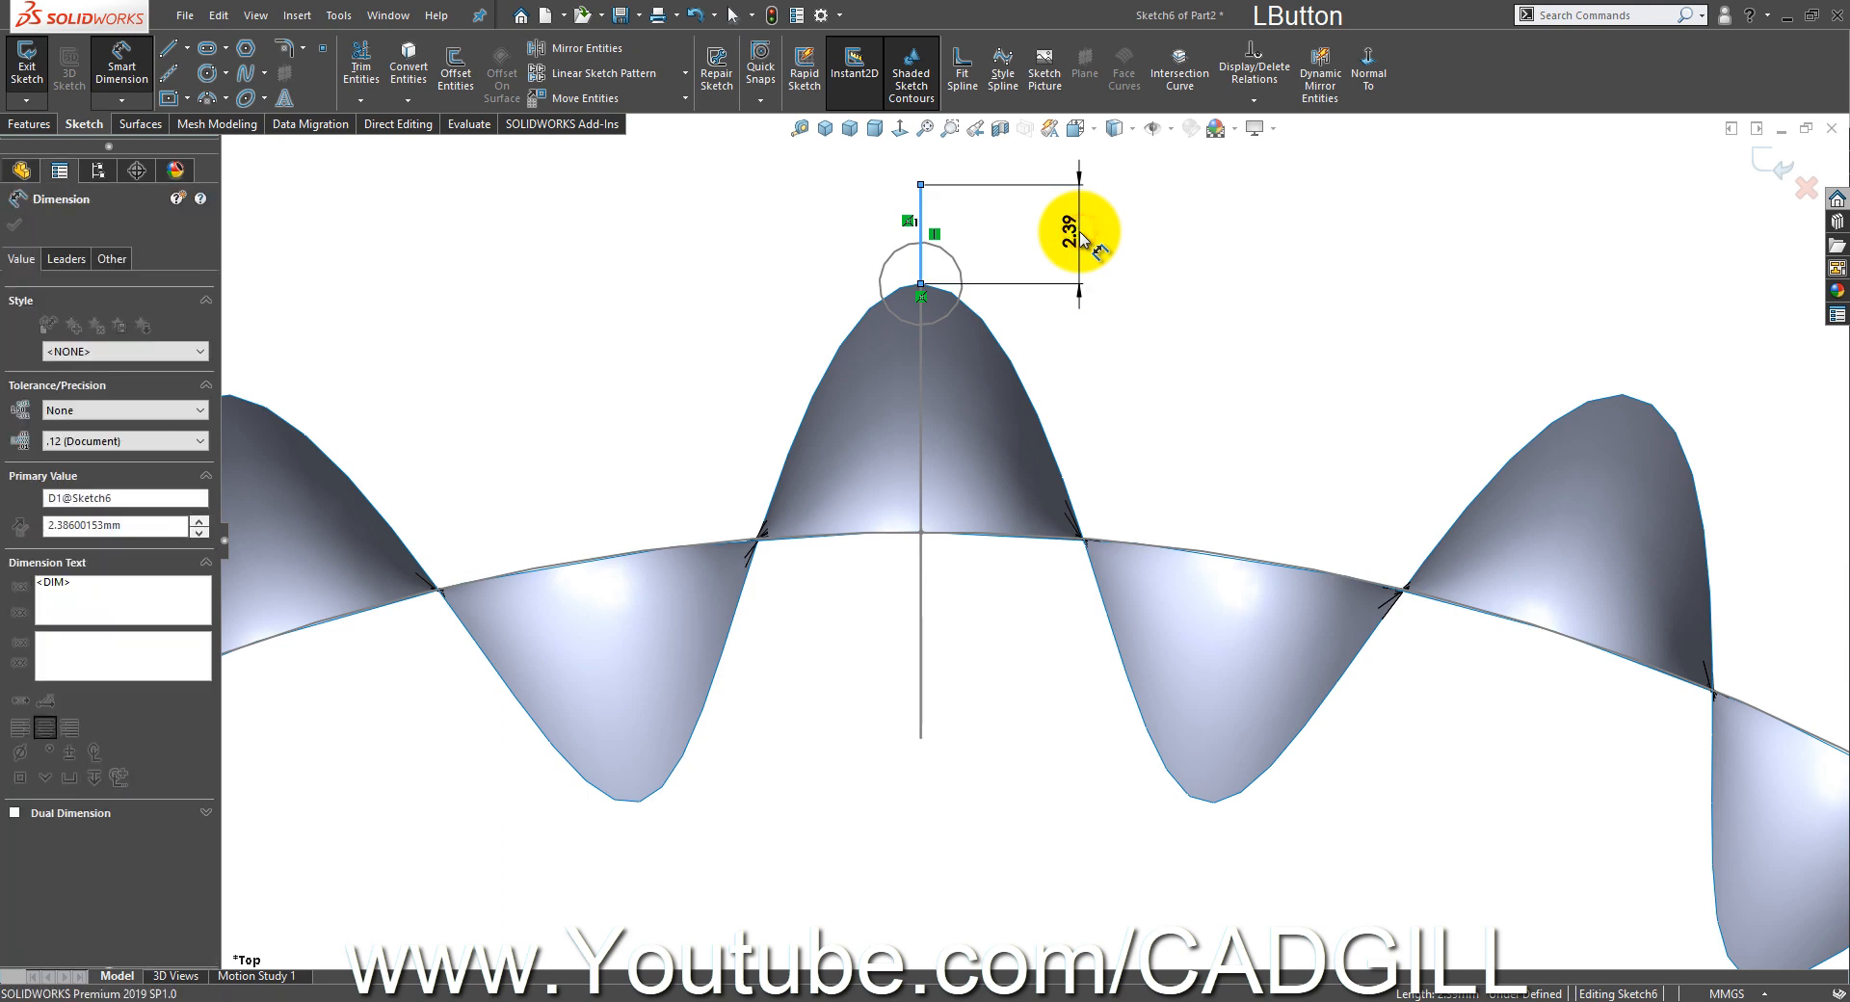
pyautogui.write('2')
pyautogui.click(996, 207)
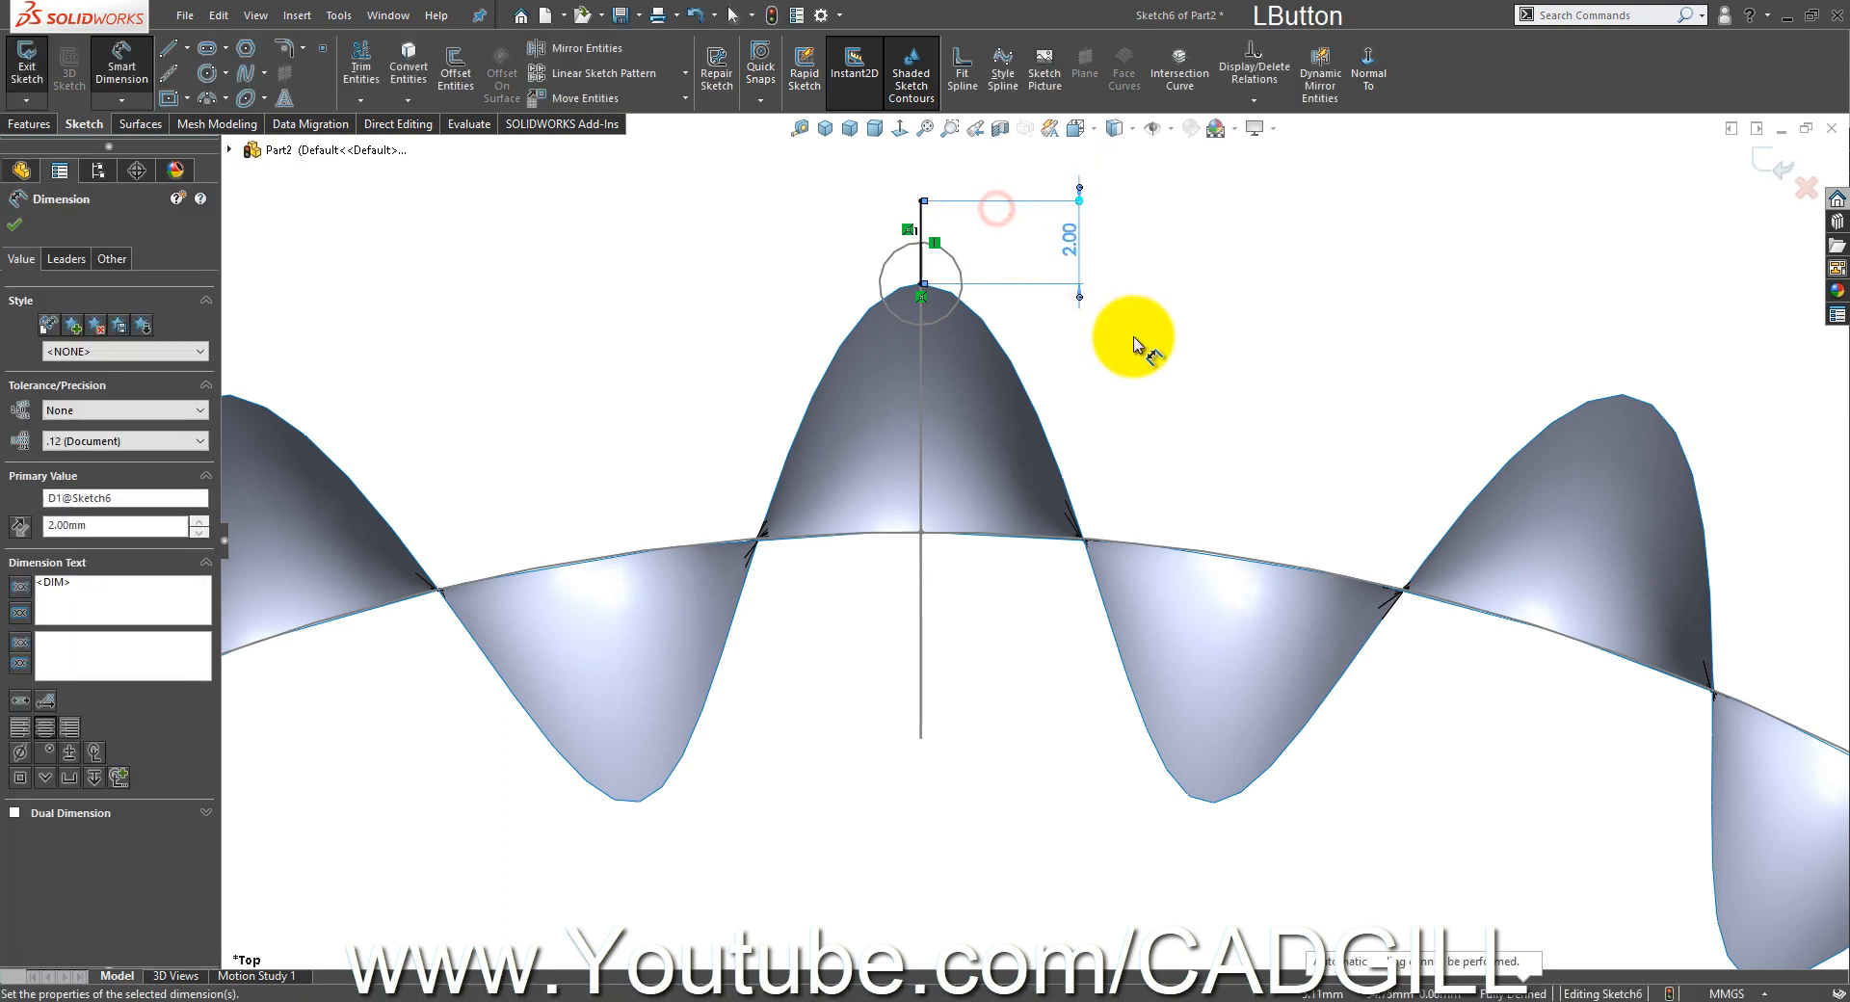
pyautogui.click(1817, 176)
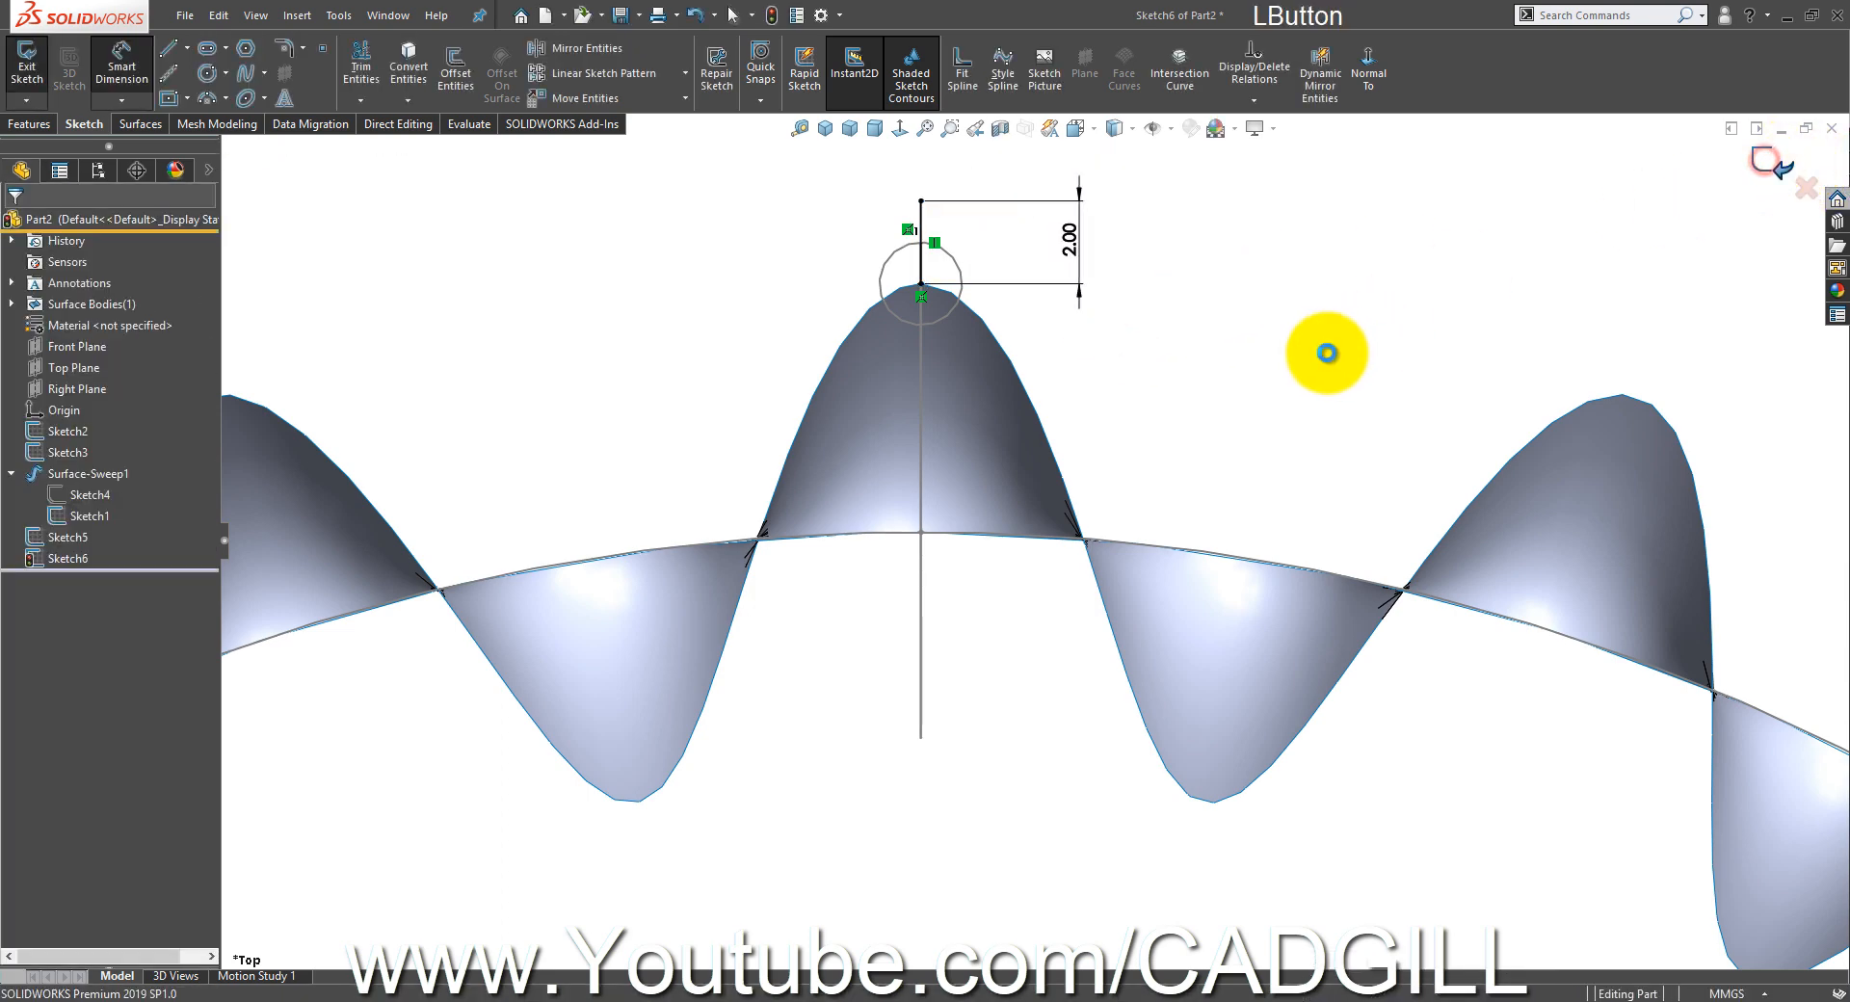
# - Try a surface sweep of the 2 mm line, using the twisted surface's closed outer helical edge as the path
pyautogui.moveTo(1326, 351)
pyautogui.mouseDown(button='middle')
pyautogui.moveTo(1387, 343)
pyautogui.moveTo(1238, 330)
pyautogui.mouseUp(button='middle')
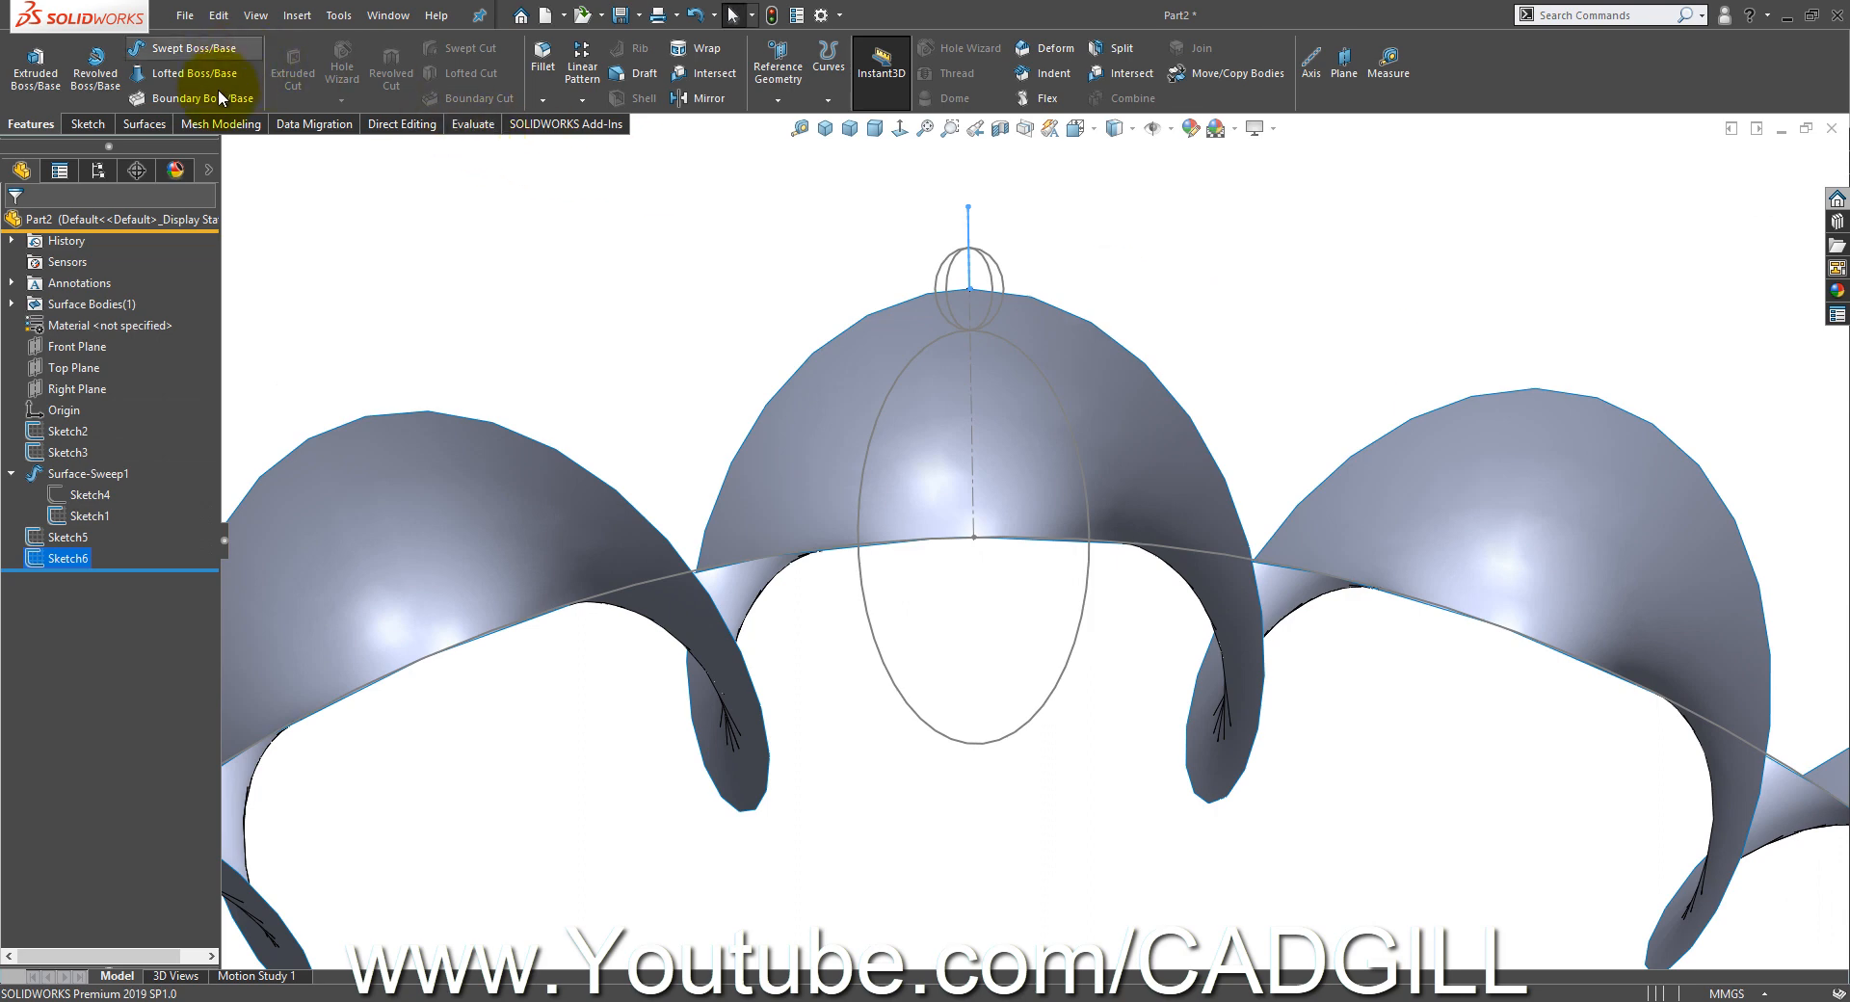
pyautogui.click(160, 119)
pyautogui.click(130, 85)
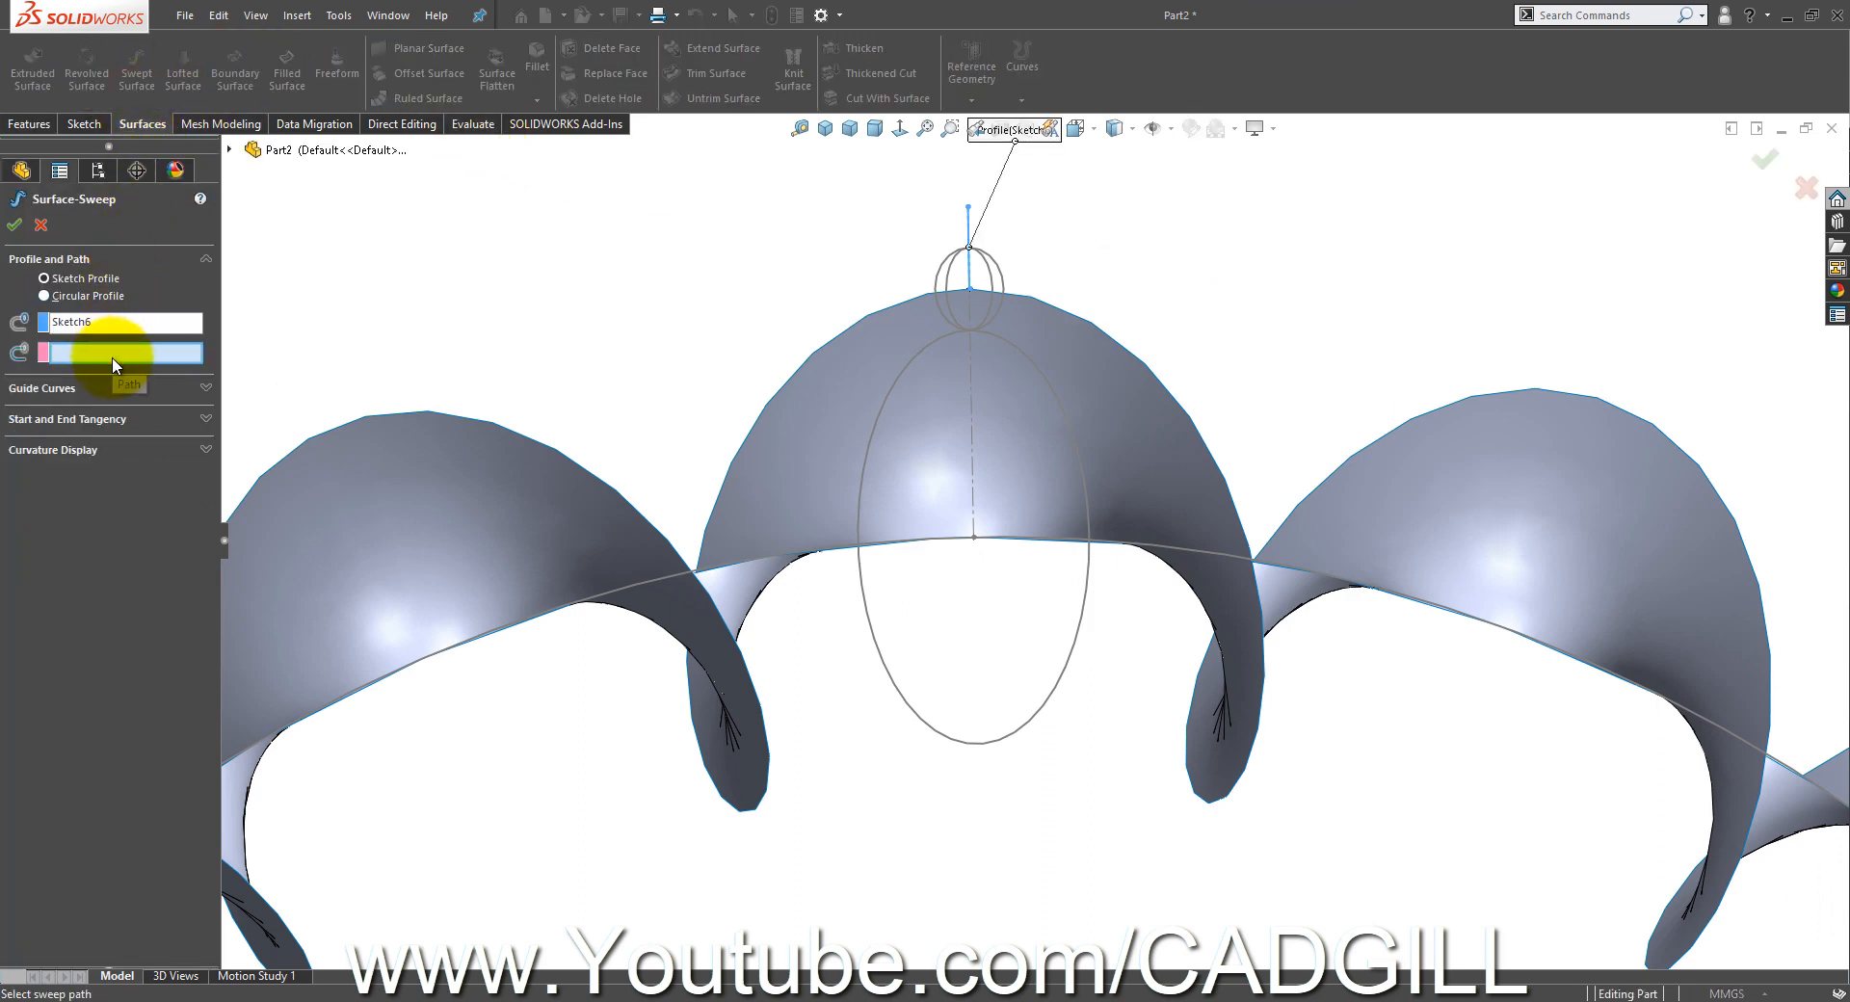
pyautogui.rightClick(139, 363)
pyautogui.click(179, 391)
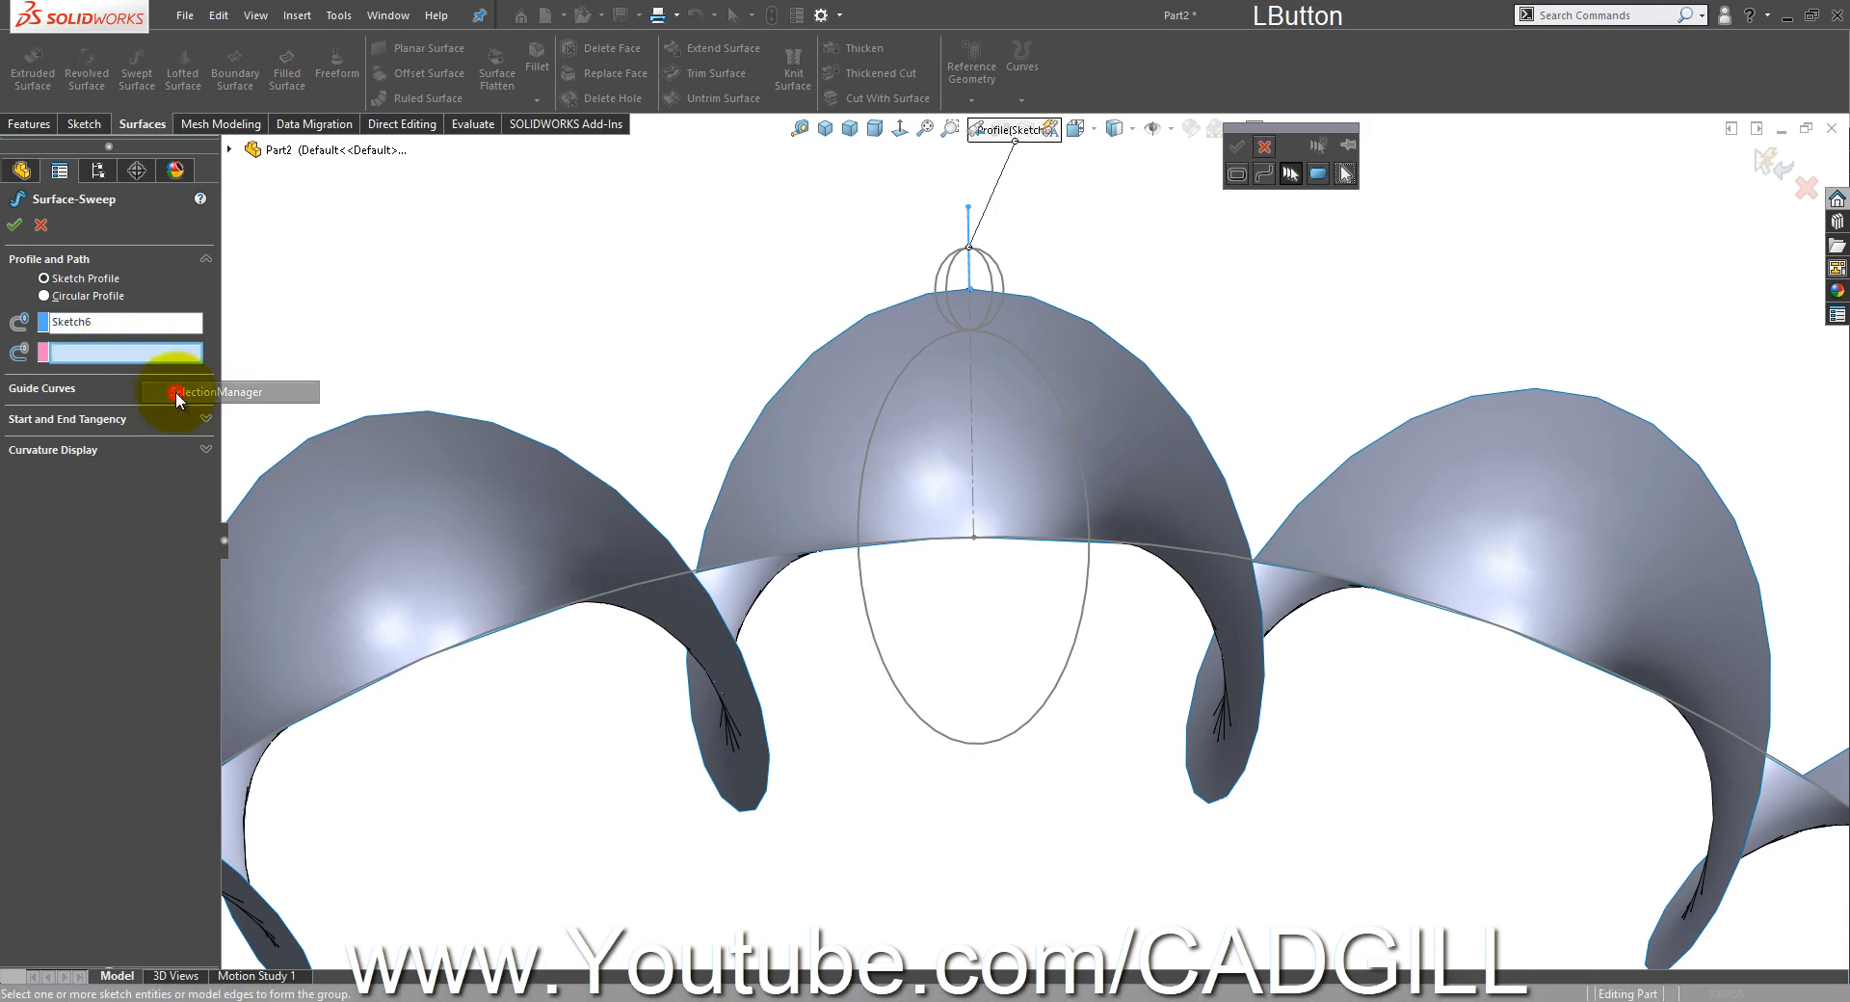
pyautogui.click(882, 305)
pyautogui.click(1003, 308)
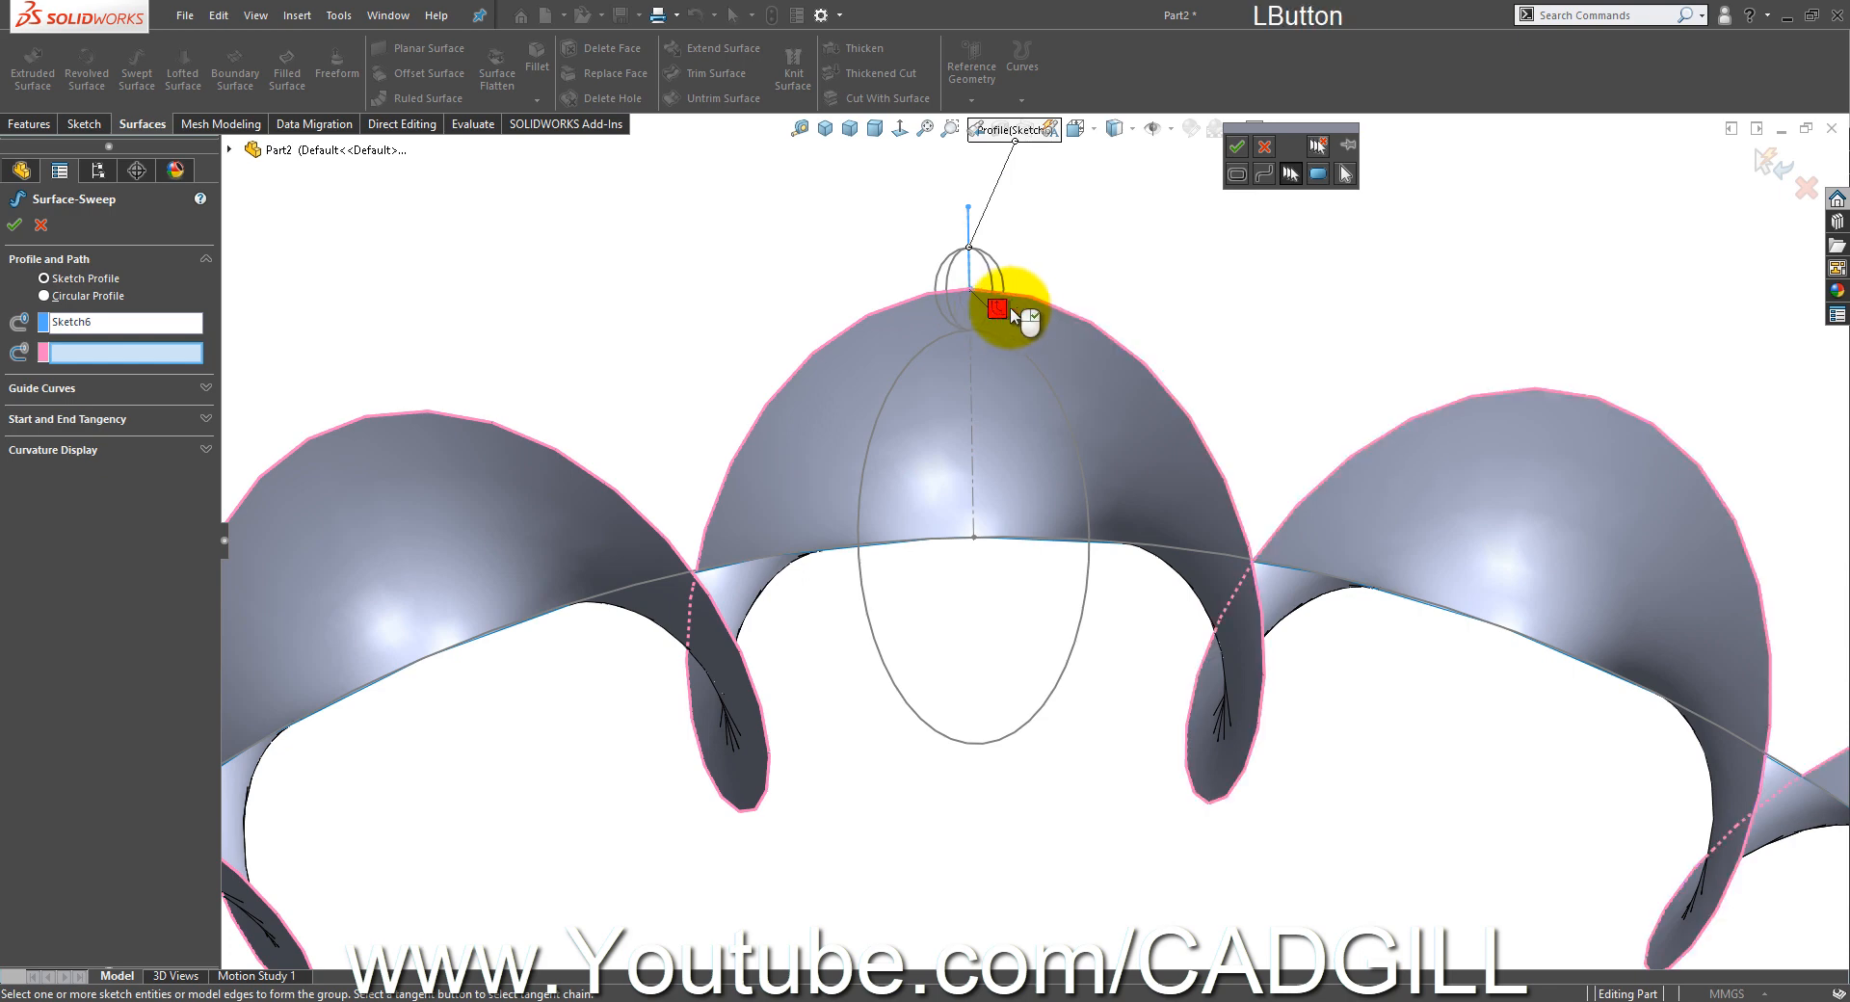
pyautogui.click(1234, 148)
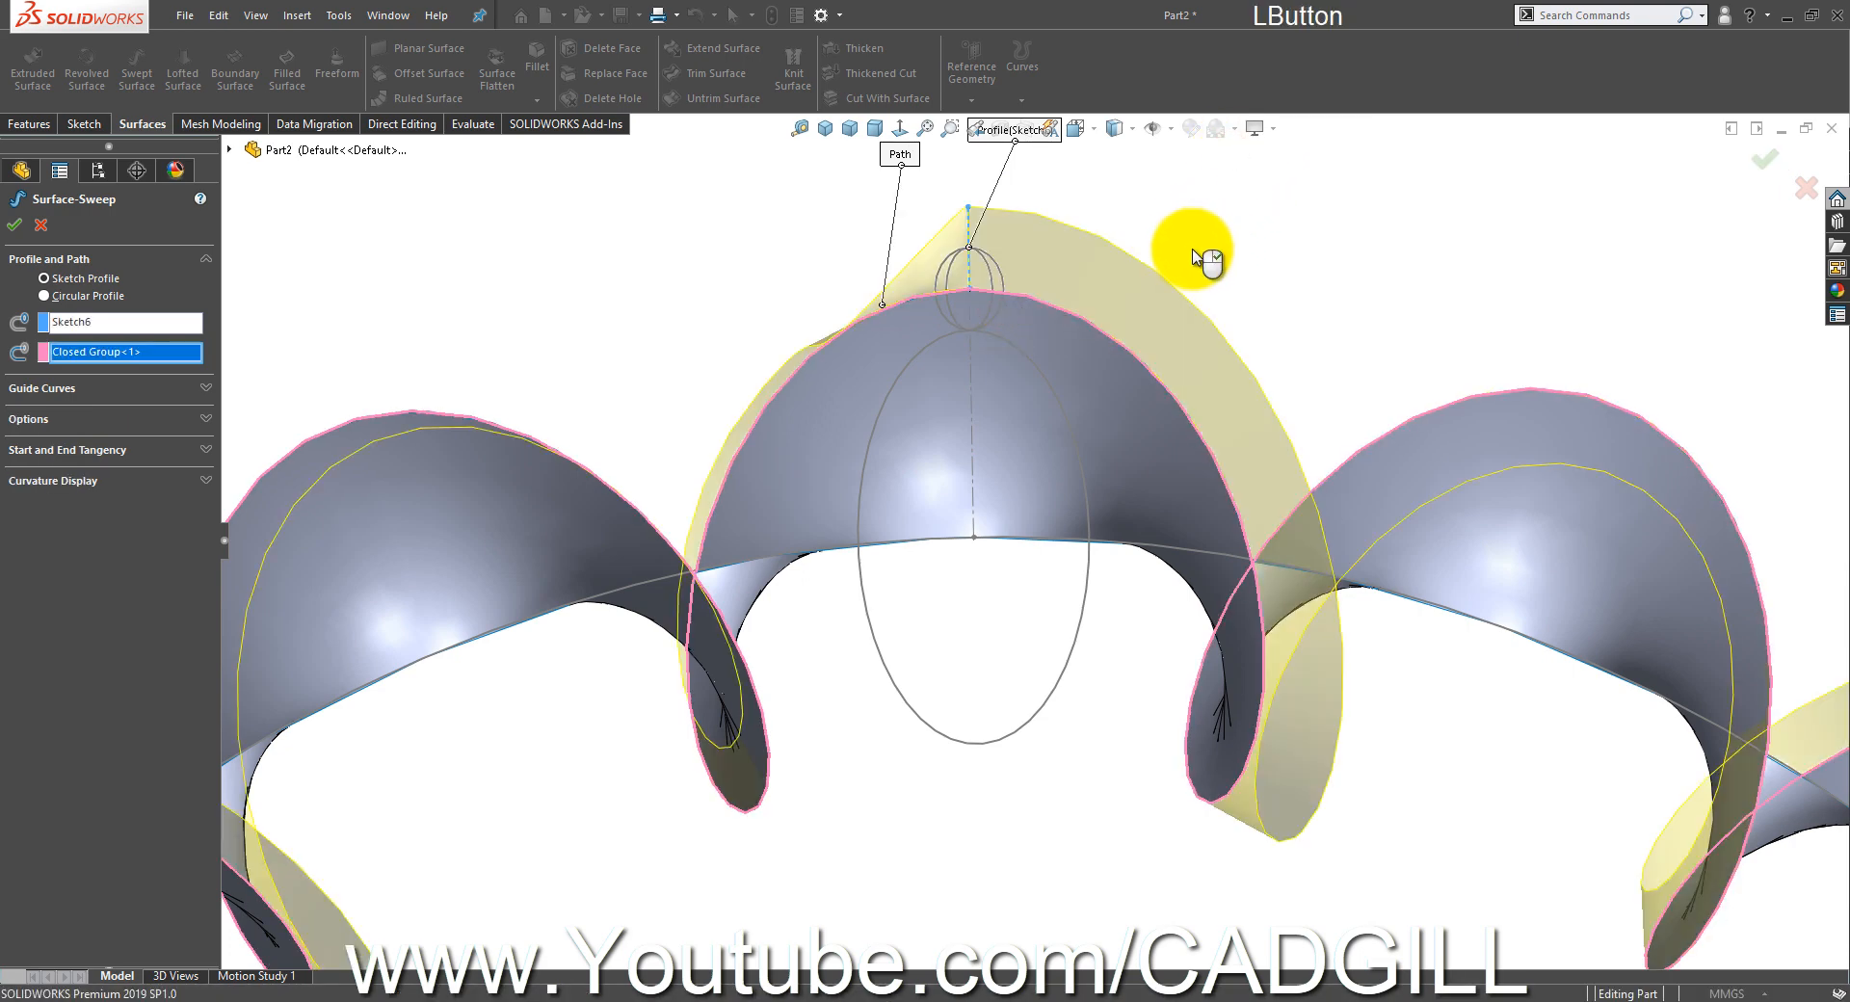
# - Try a specified profile twist of 4 revolutions on the surface sweep, and abandon the sweep
pyautogui.moveTo(475, 439); pyautogui.dragTo(783, 556, button='middle')
pyautogui.scroll(5, 892, 618)
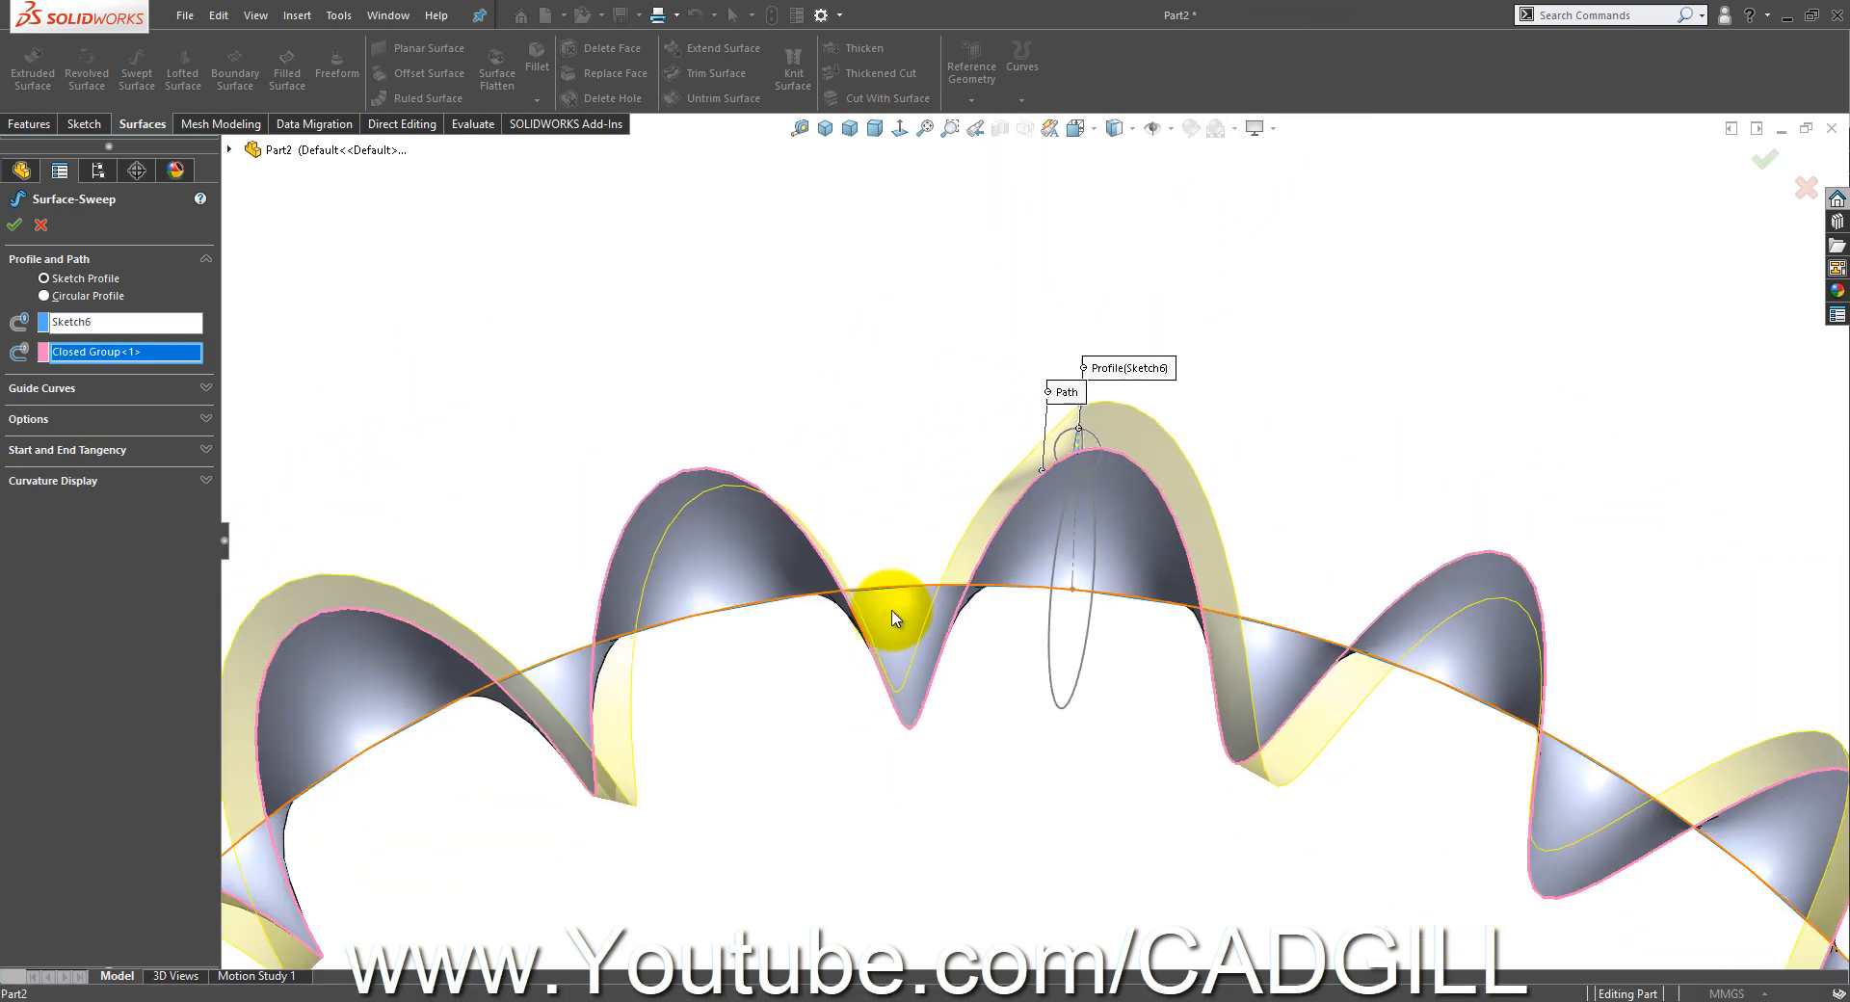
pyautogui.scroll(-2, 921, 643)
pyautogui.moveTo(921, 644); pyautogui.dragTo(963, 640, button='middle')
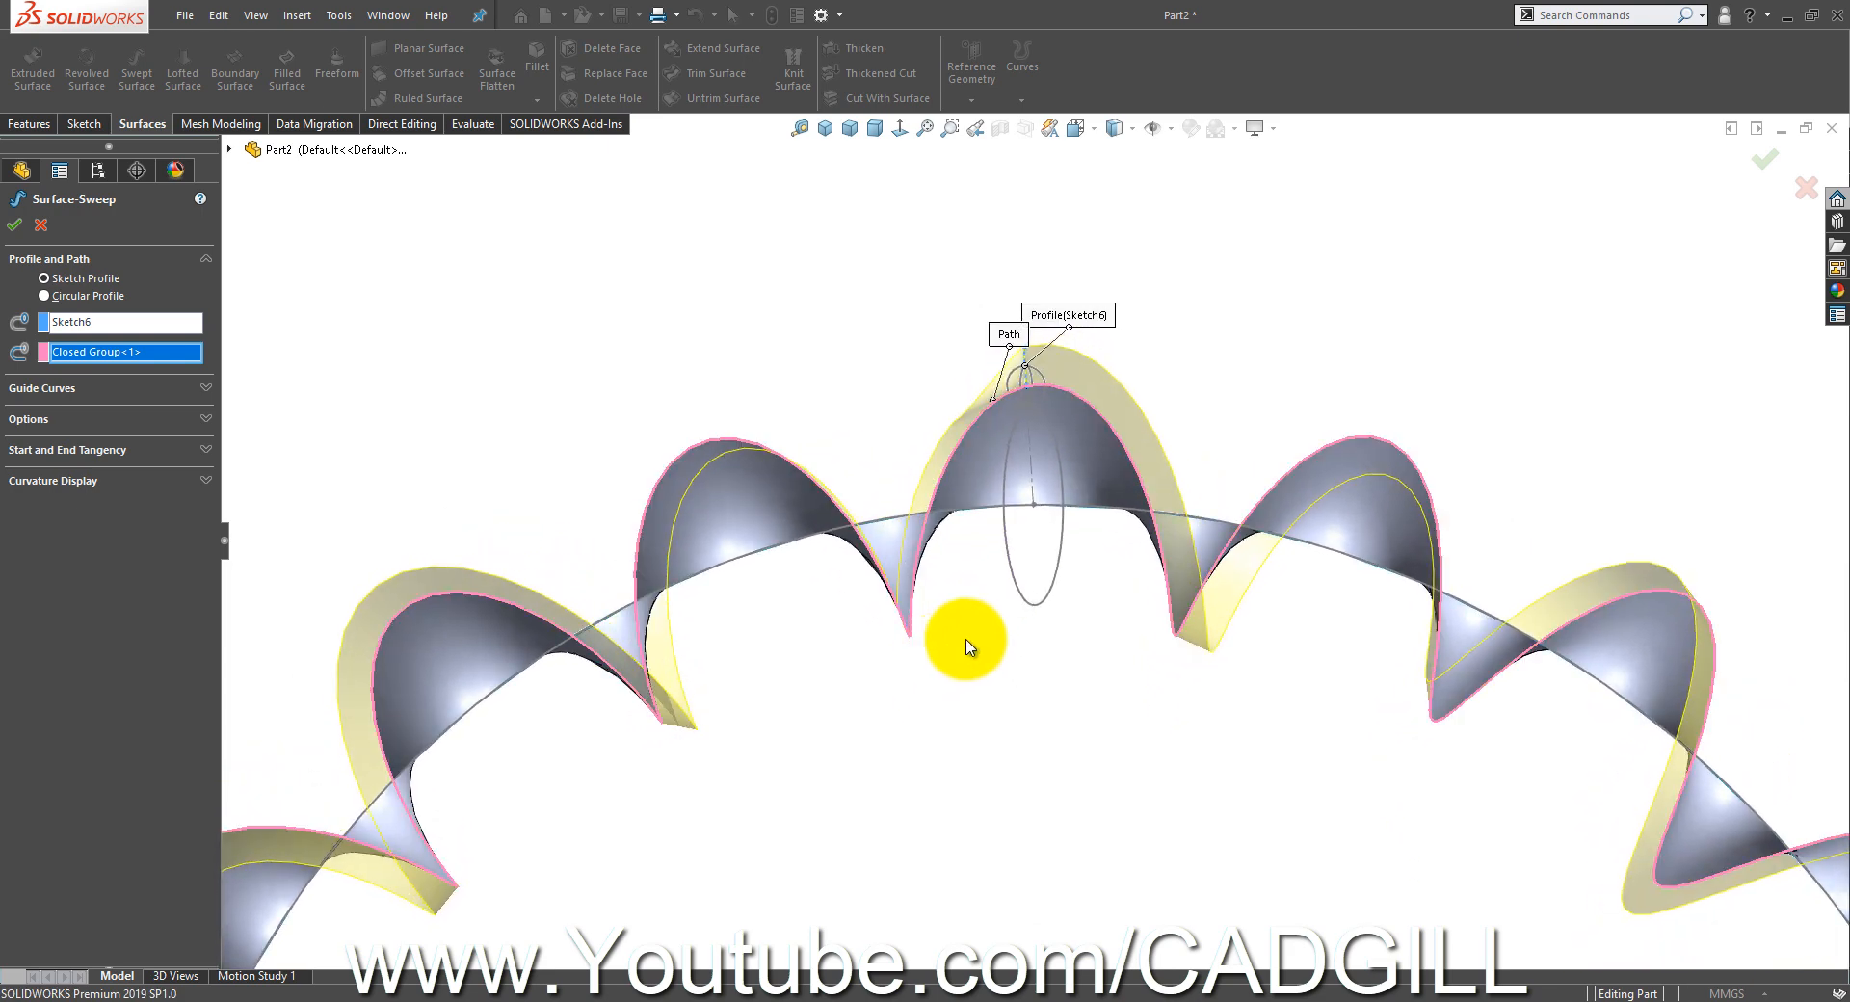
pyautogui.click(86, 420)
pyautogui.click(104, 500)
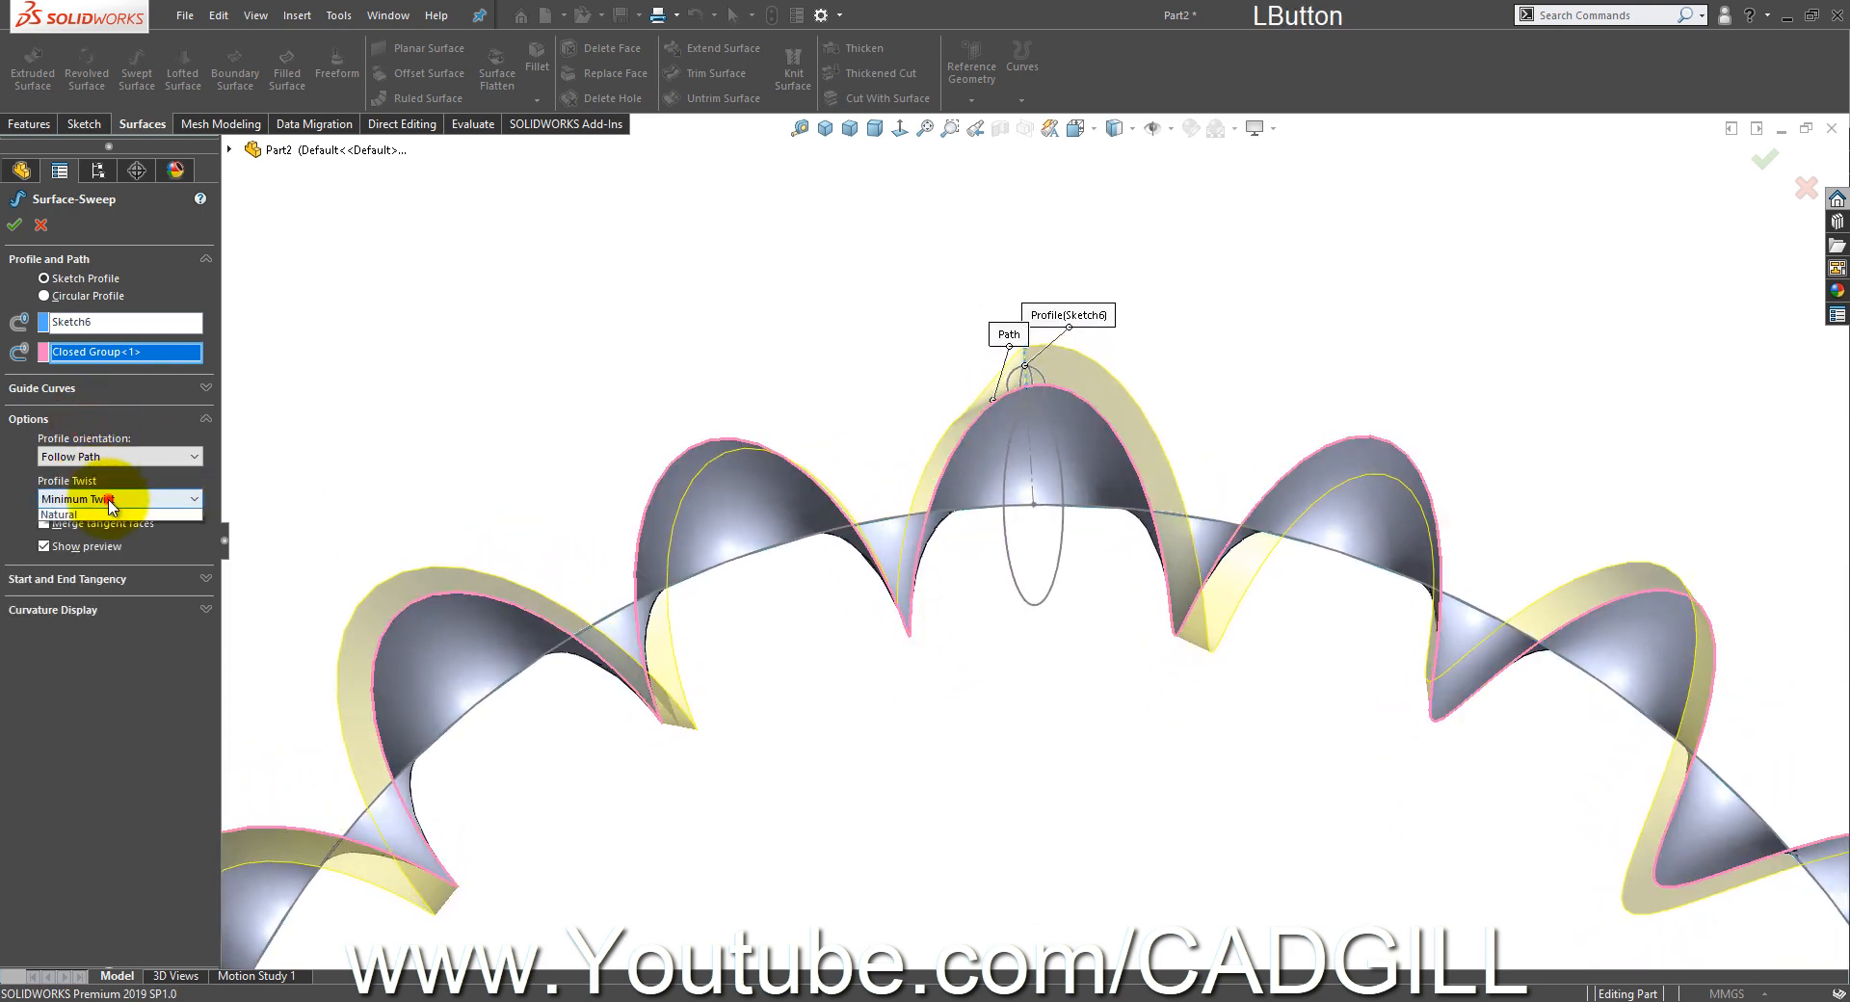
pyautogui.click(109, 456)
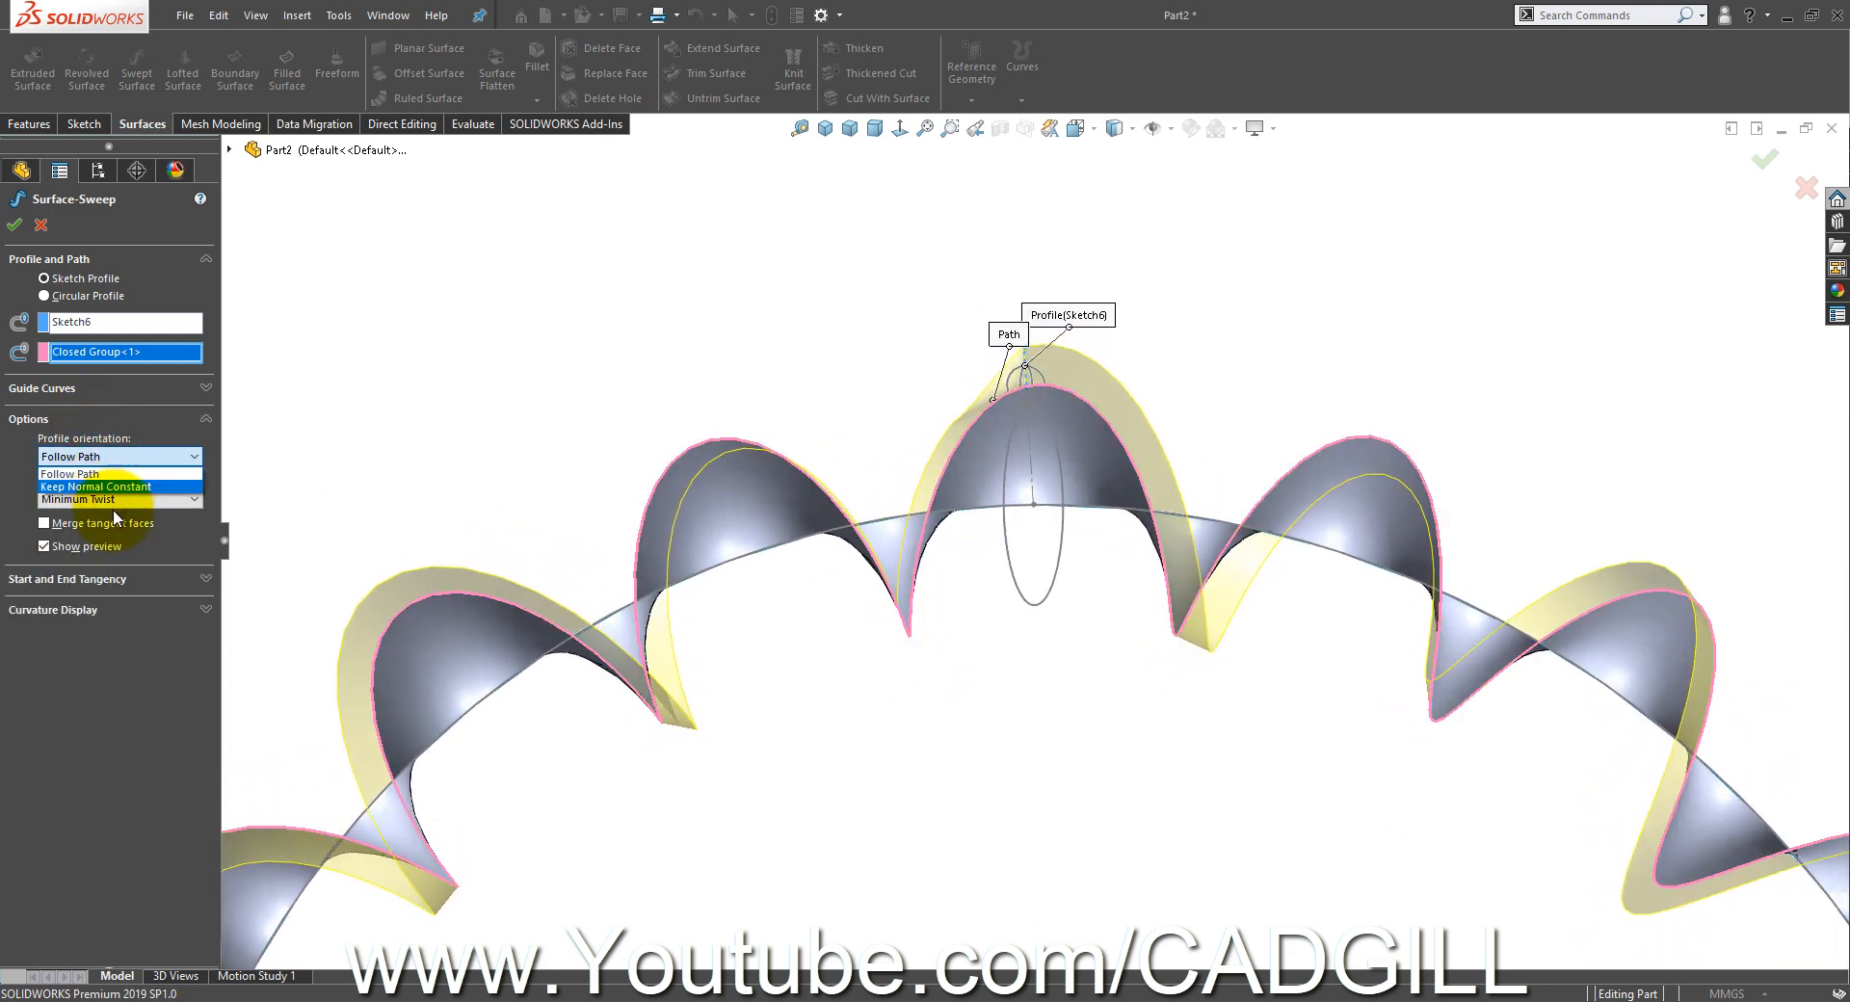
pyautogui.click(120, 498)
pyautogui.click(114, 528)
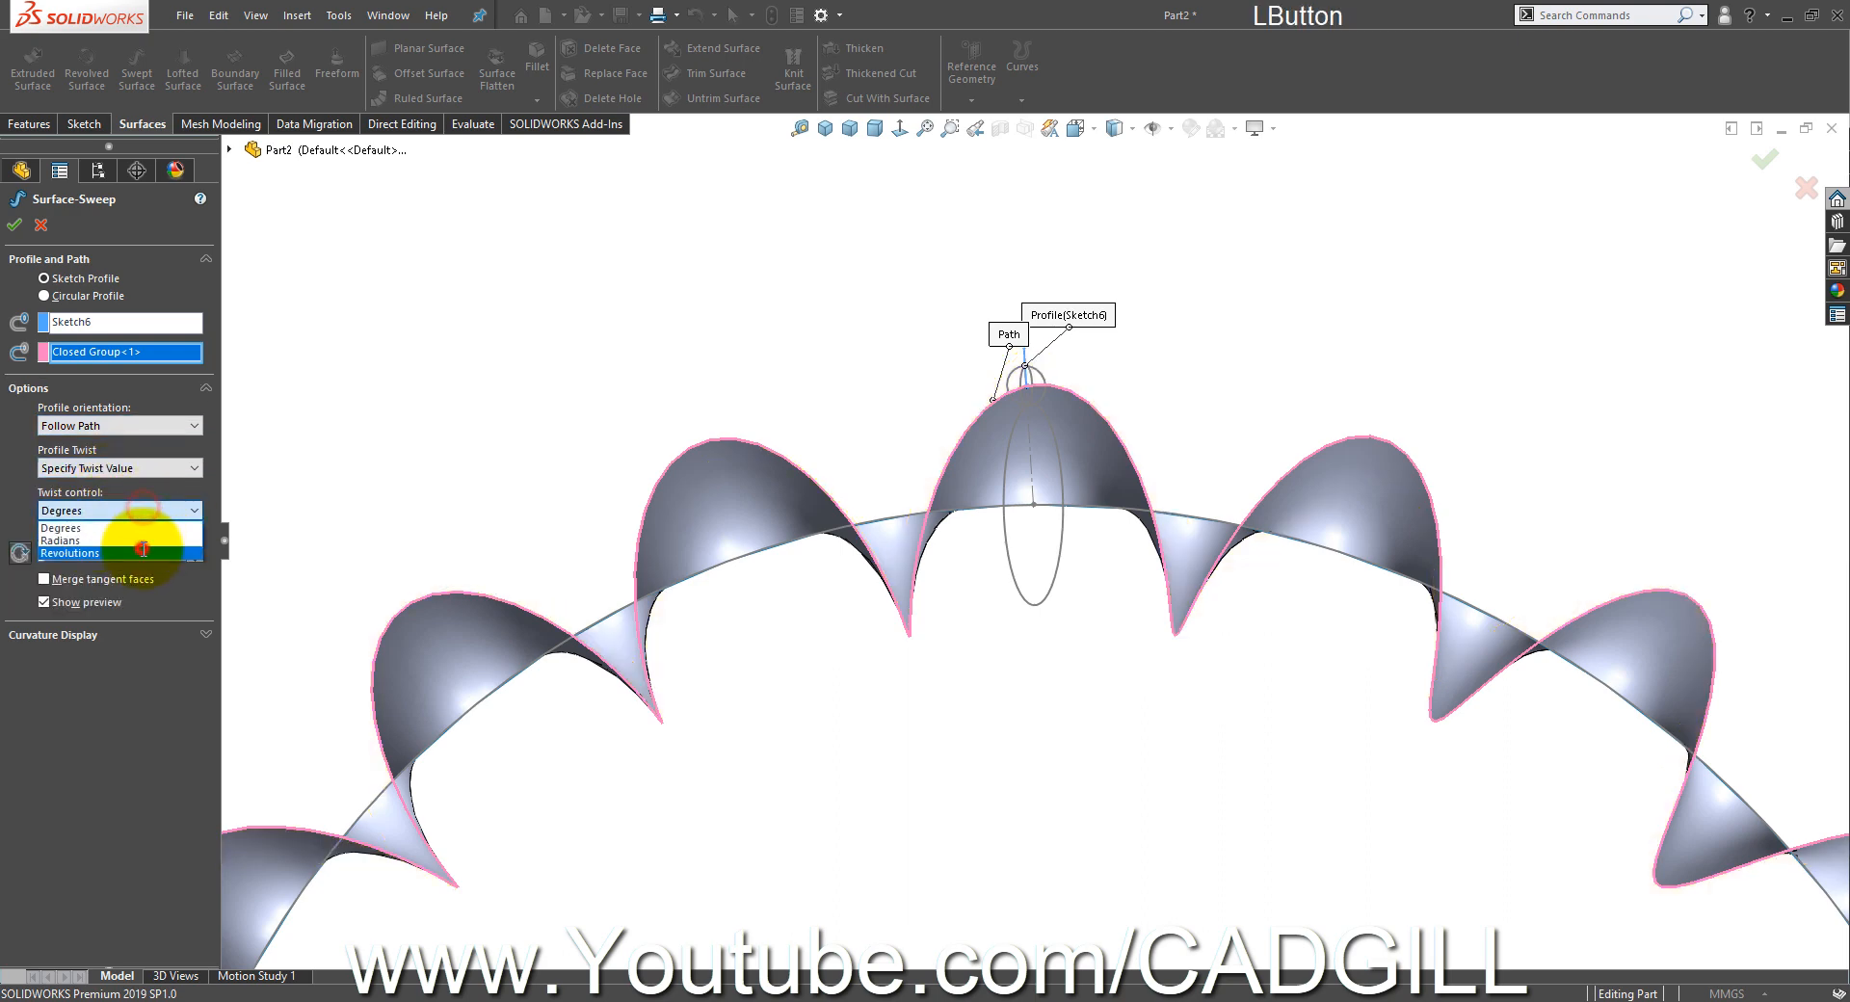
pyautogui.click(142, 552)
pyautogui.click(194, 547)
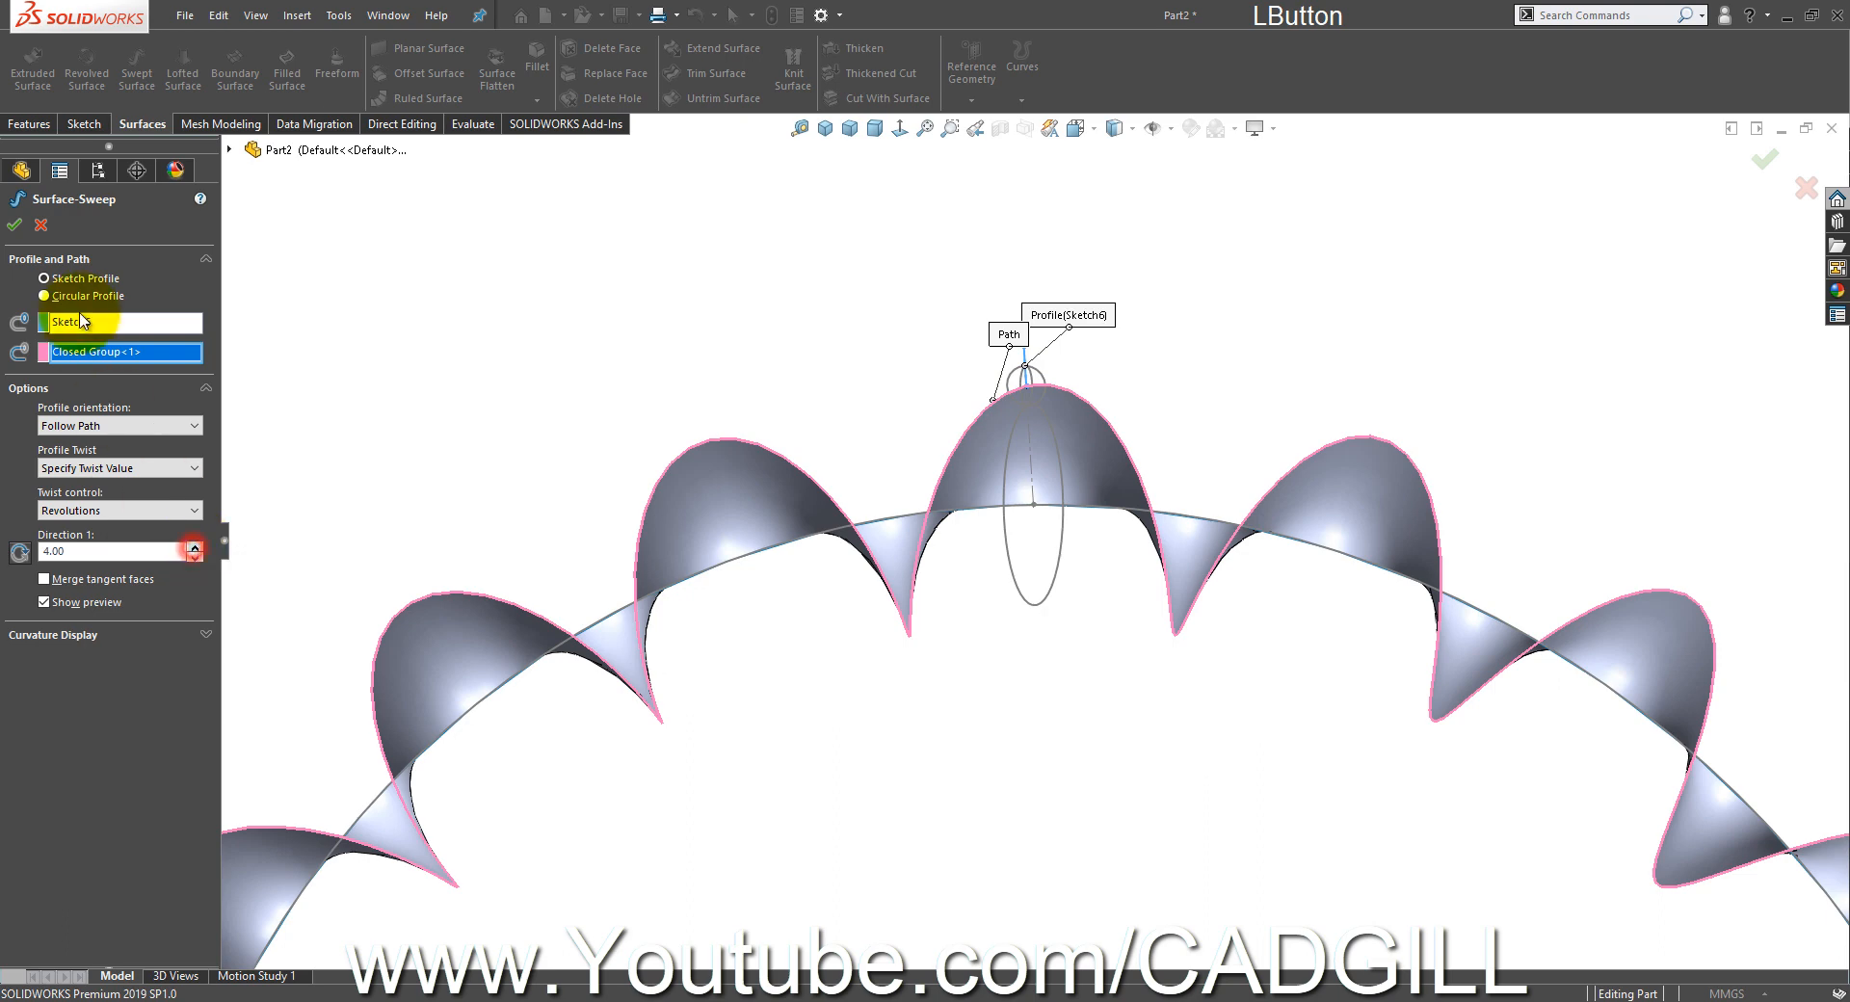
pyautogui.click(41, 229)
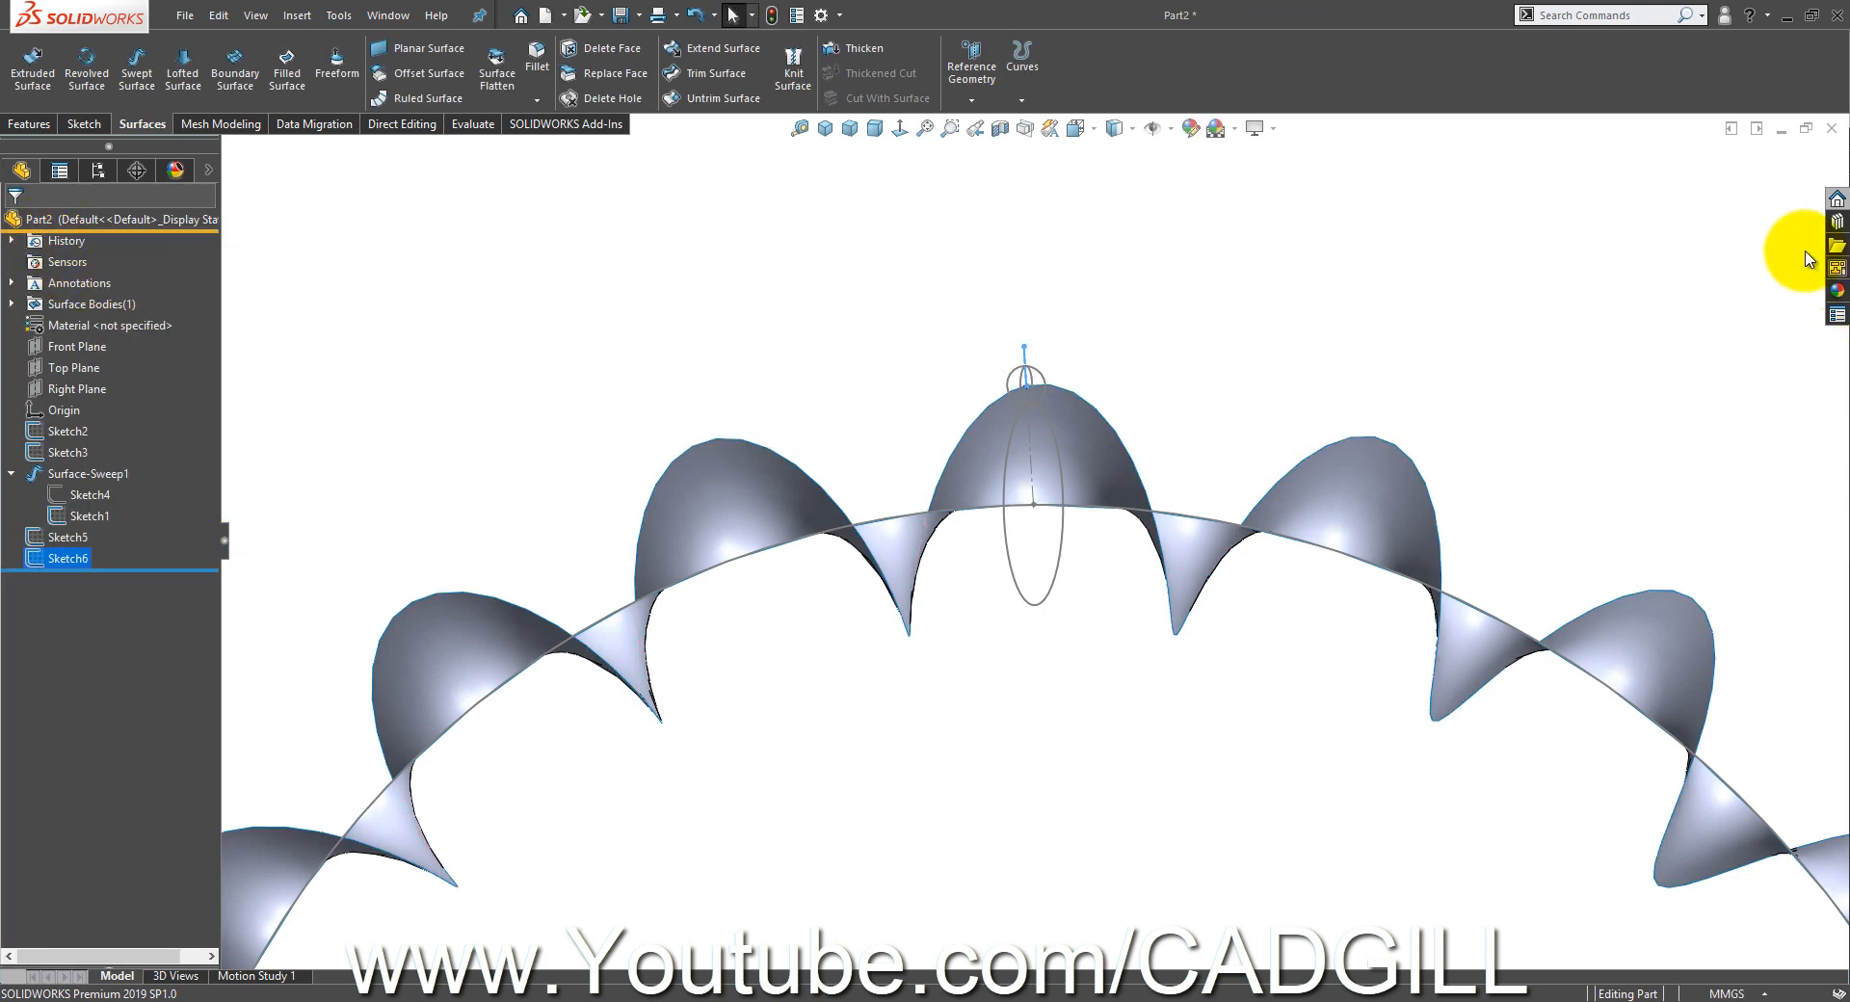
# - Try to convert the 2 mm line into a new Front Plane sketch
pyautogui.click(69, 347)
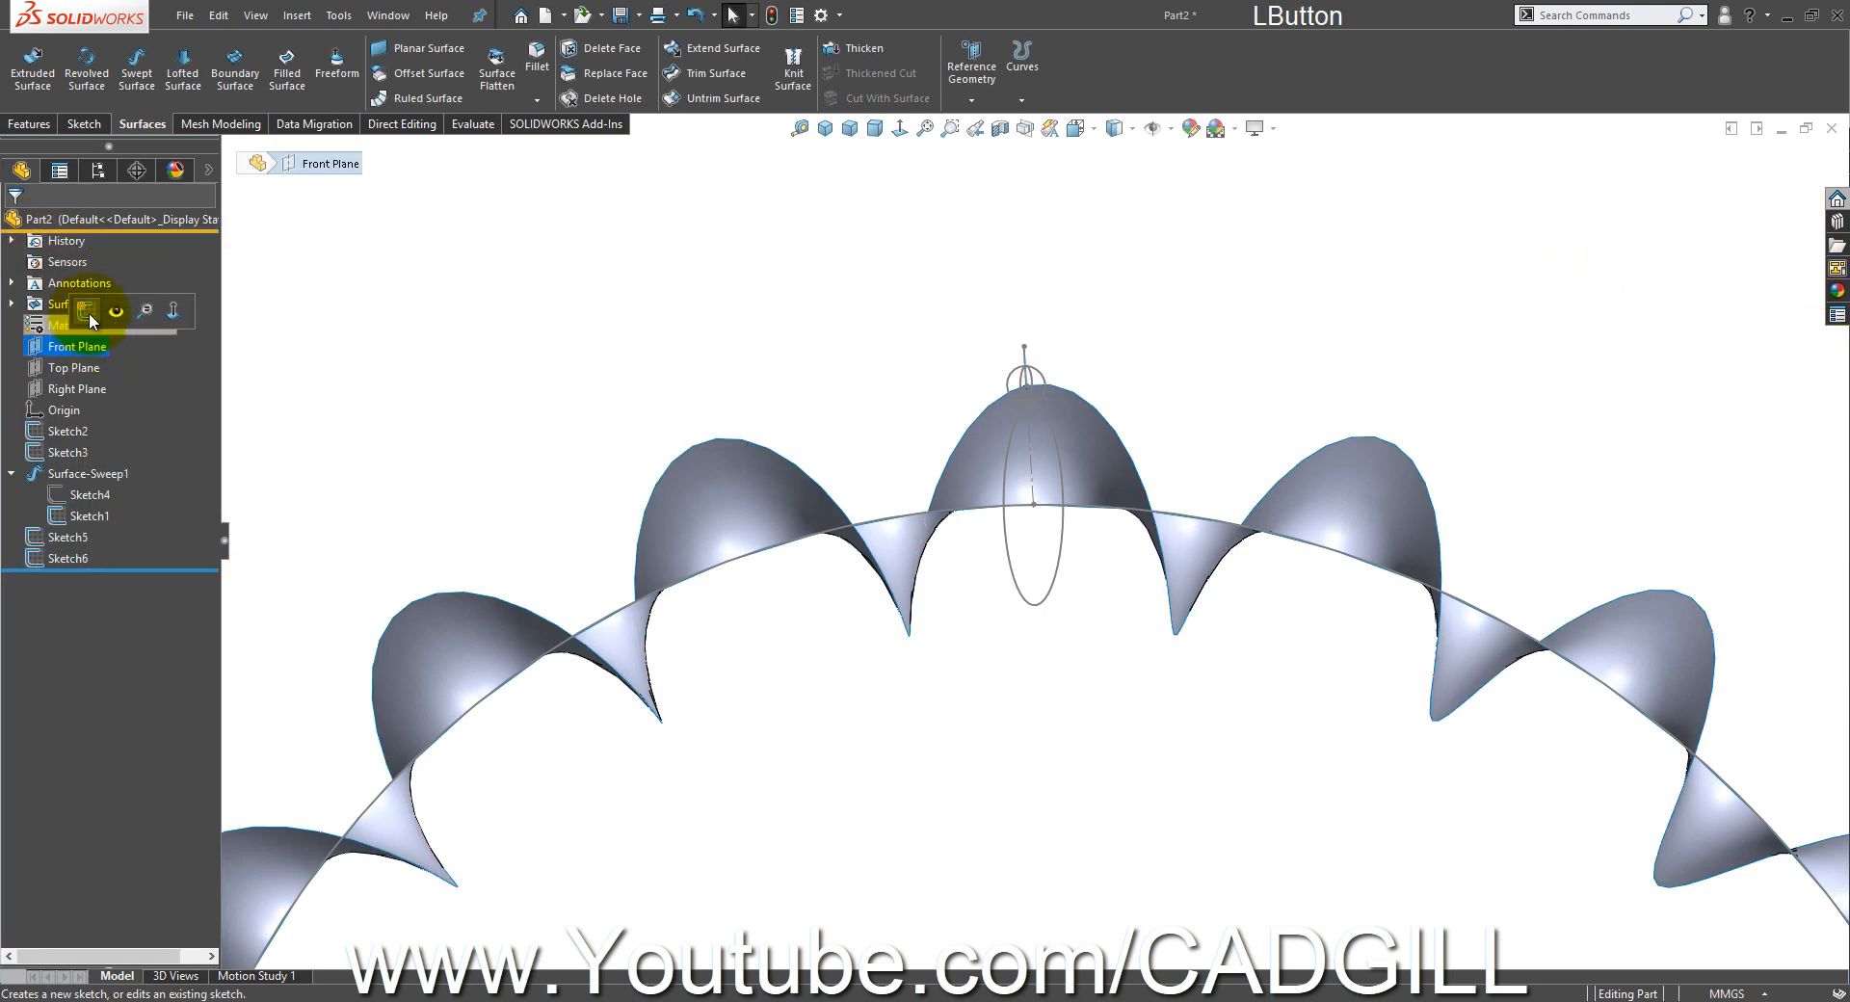
pyautogui.click(86, 314)
pyautogui.scroll(-3, 1107, 347)
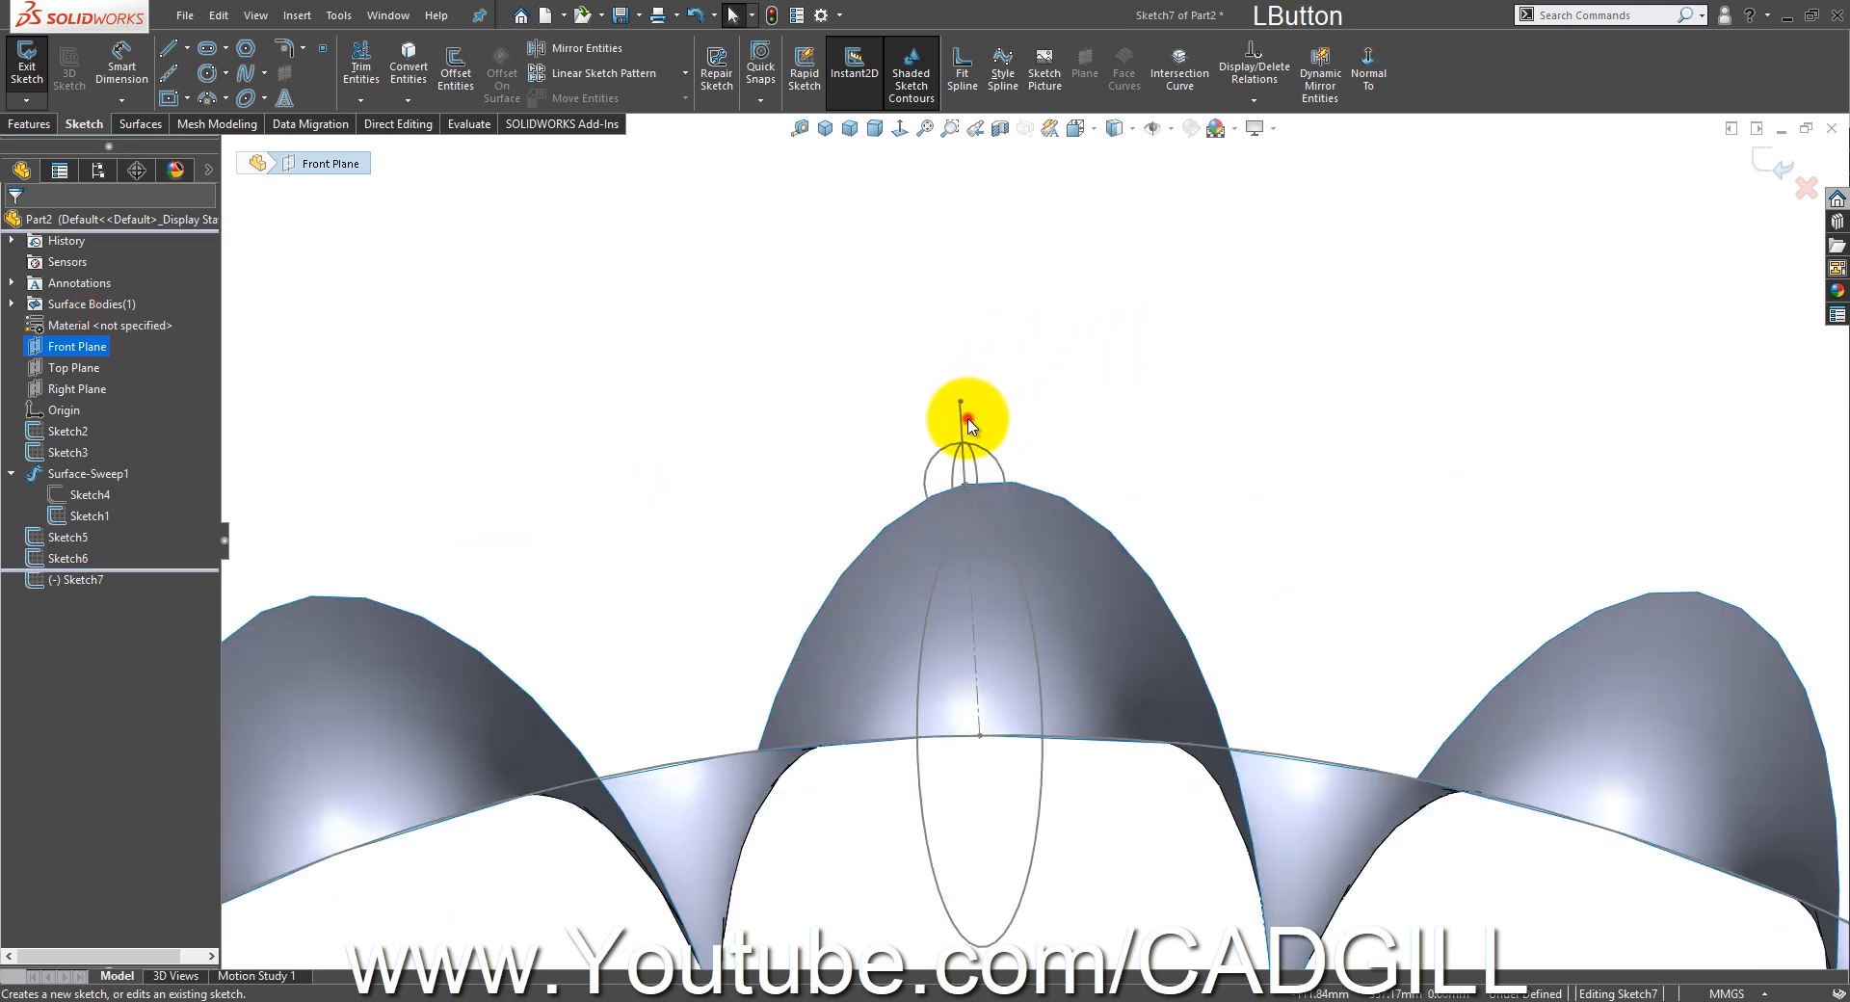
pyautogui.click(964, 421)
pyautogui.click(412, 68)
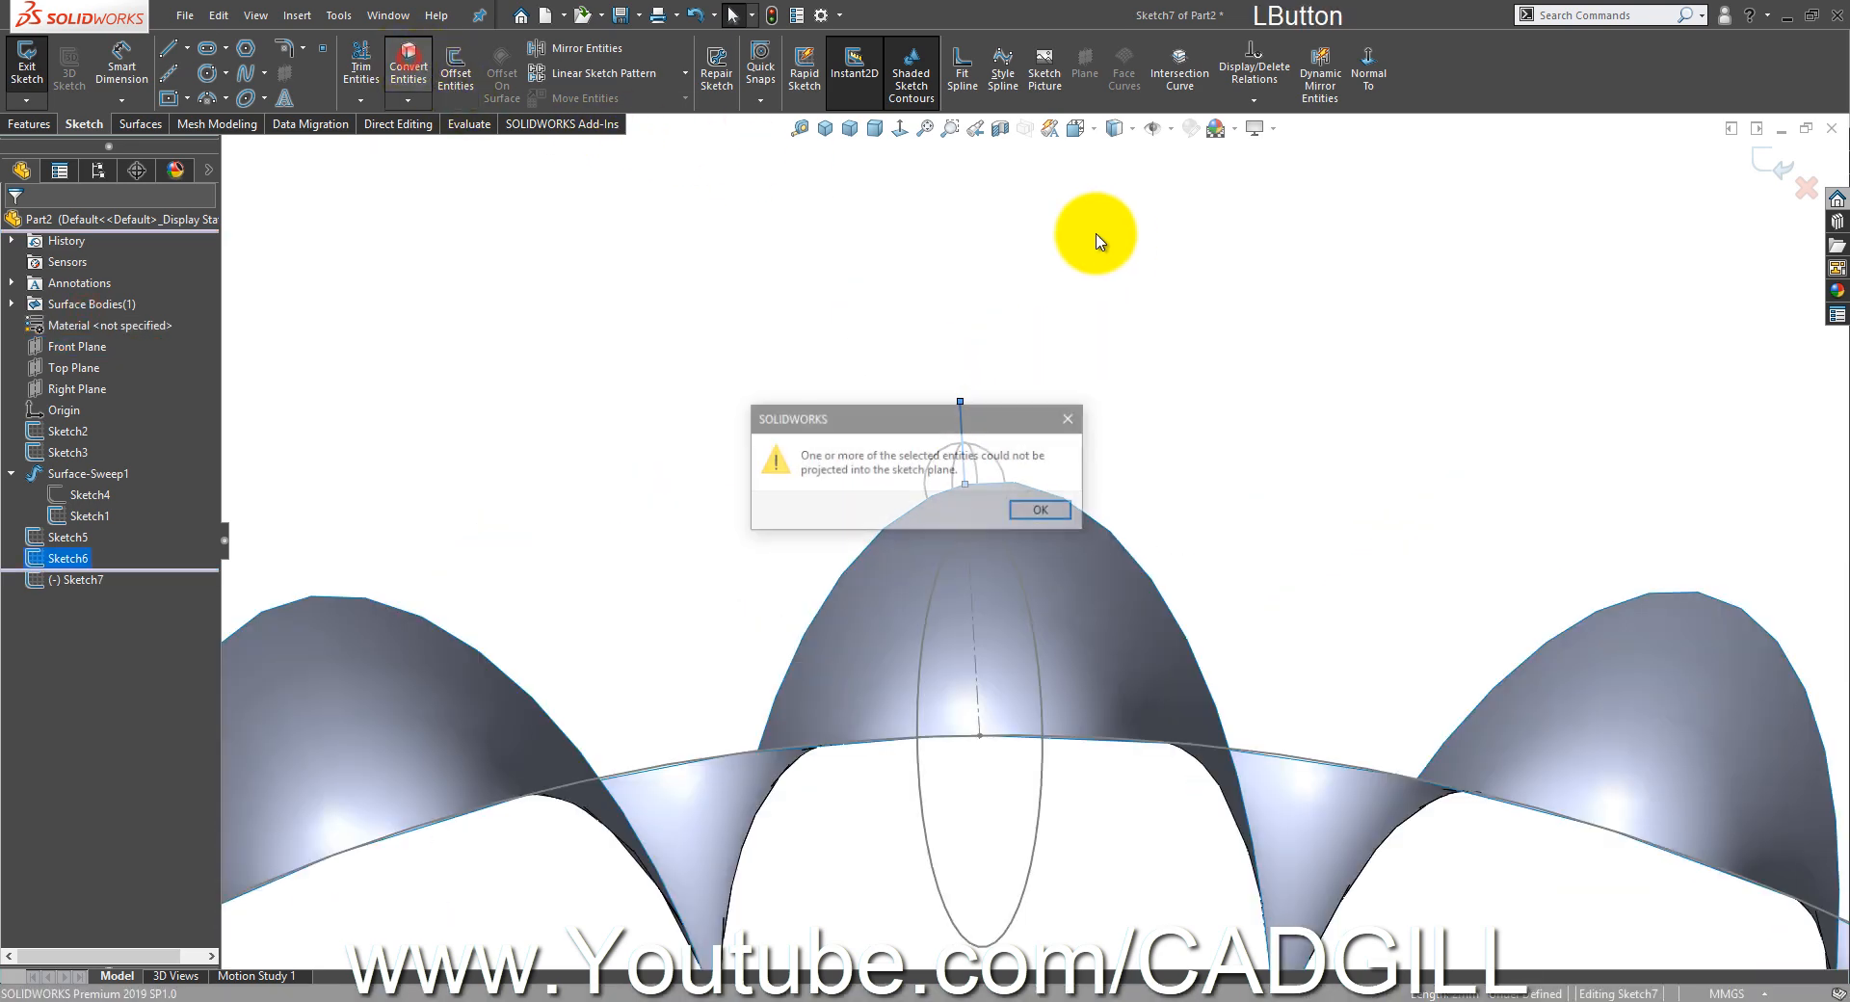
pyautogui.click(1062, 502)
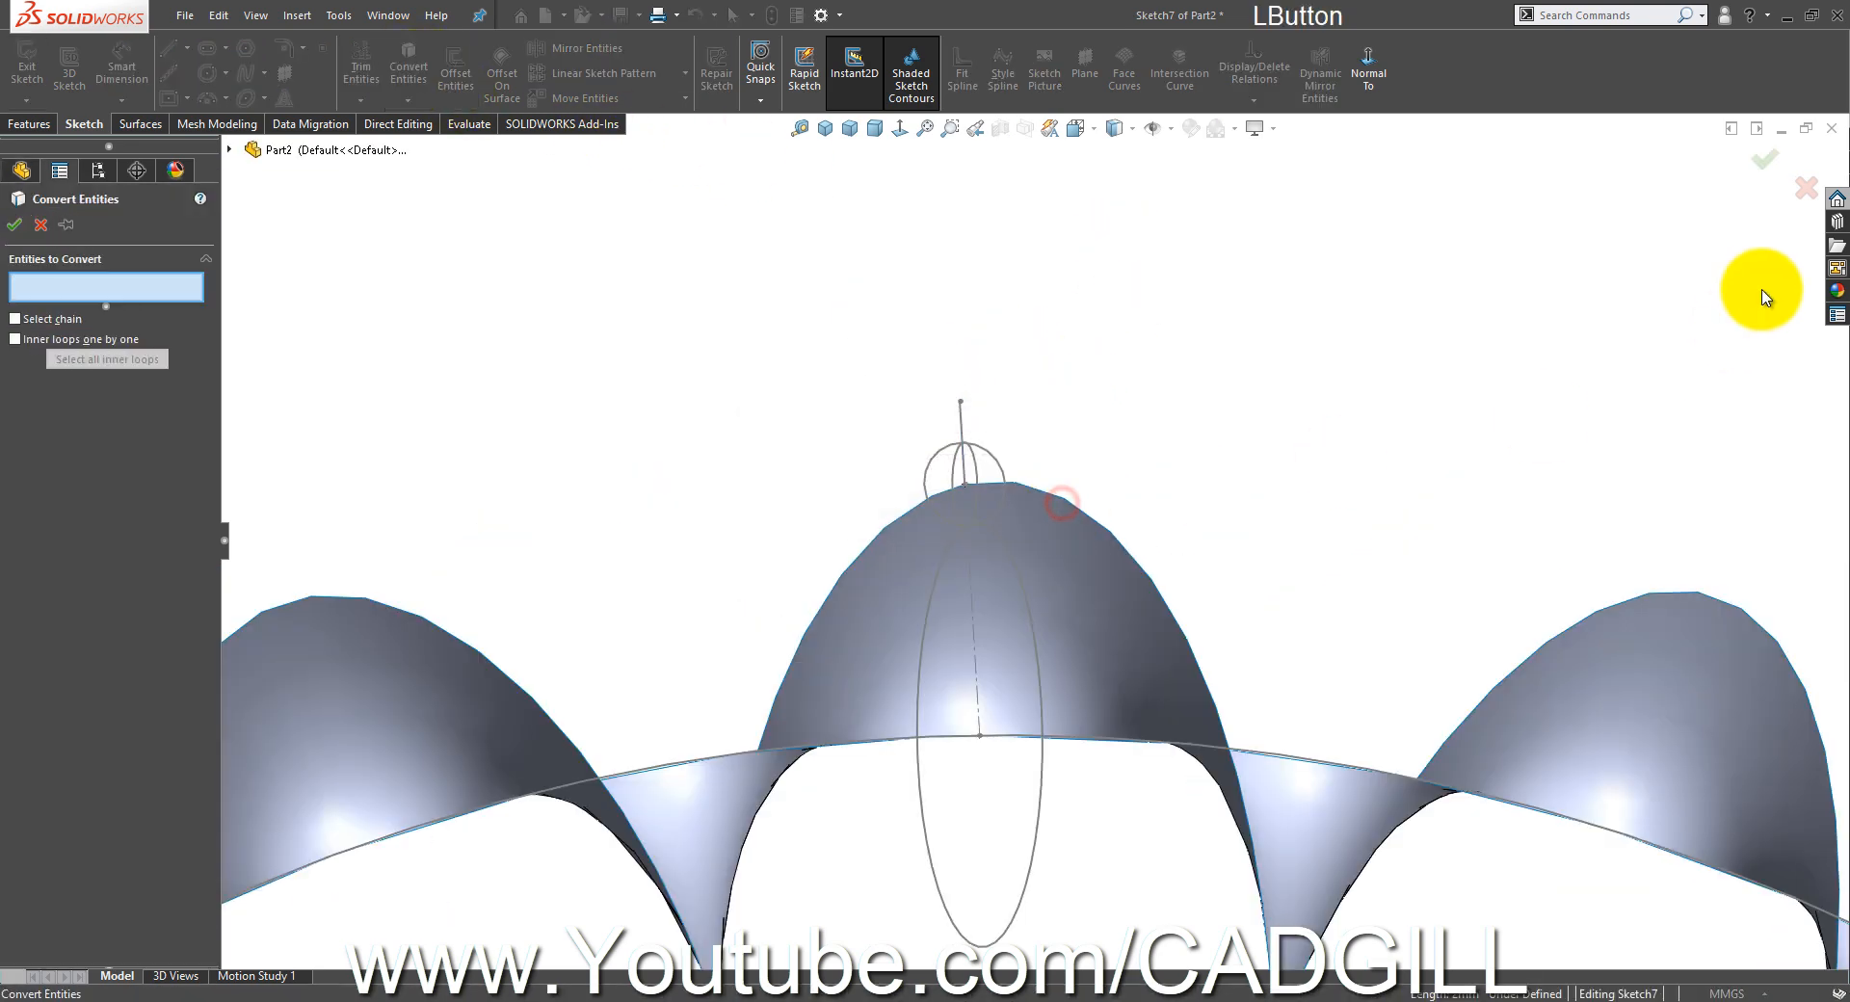
pyautogui.click(1791, 198)
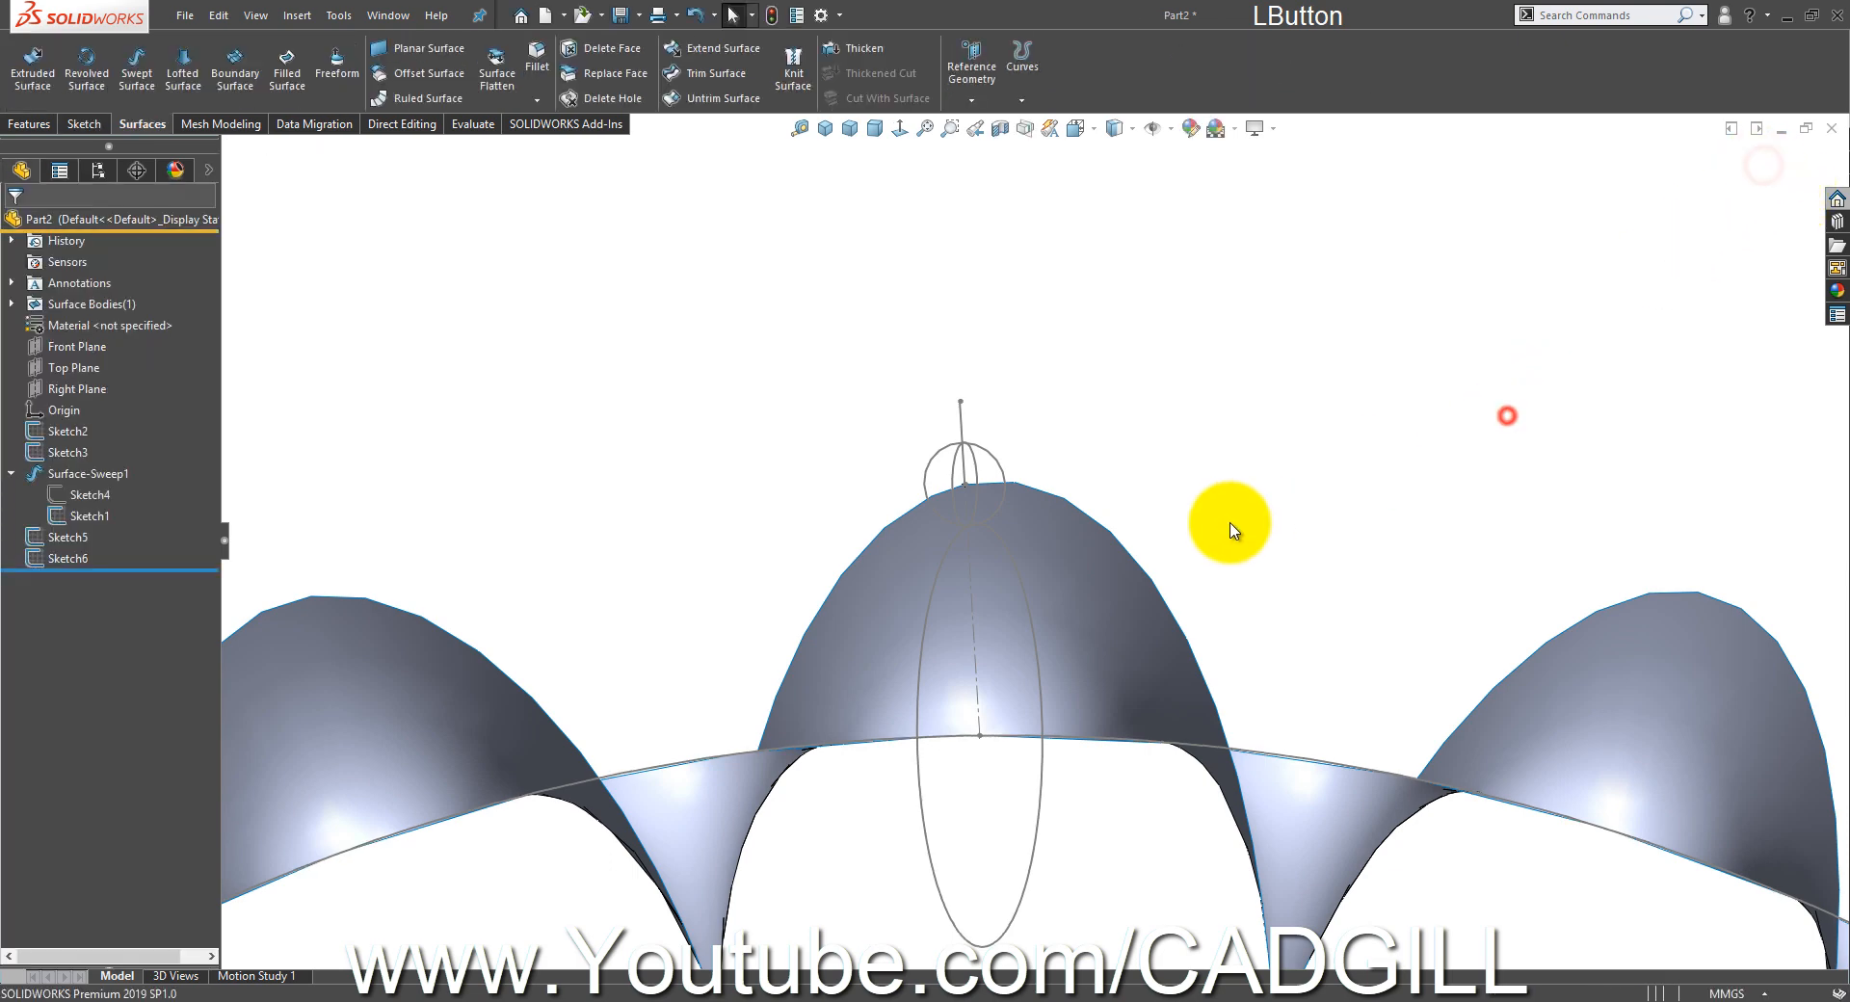
pyautogui.click(96, 346)
pyautogui.click(110, 310)
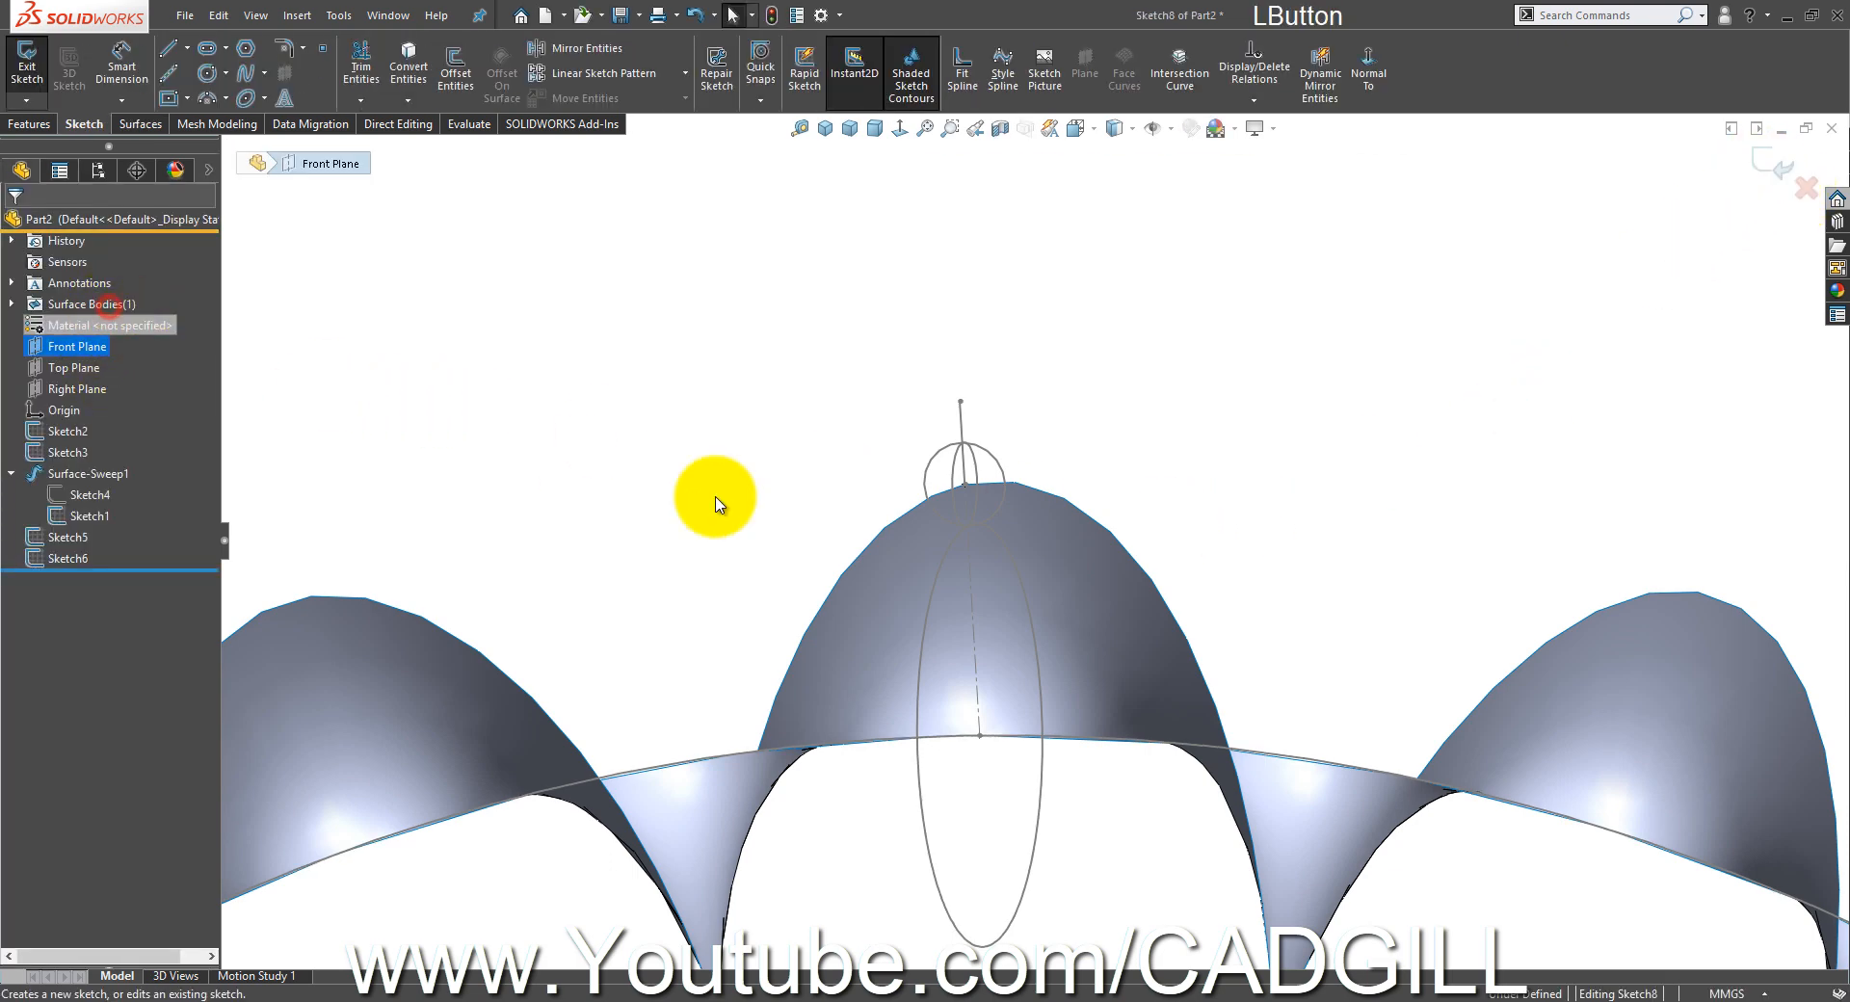
pyautogui.moveTo(710, 502)
pyautogui.mouseDown(button='middle')
pyautogui.moveTo(825, 549)
pyautogui.moveTo(831, 616)
pyautogui.mouseUp(button='middle')
pyautogui.scroll(8, 902, 628)
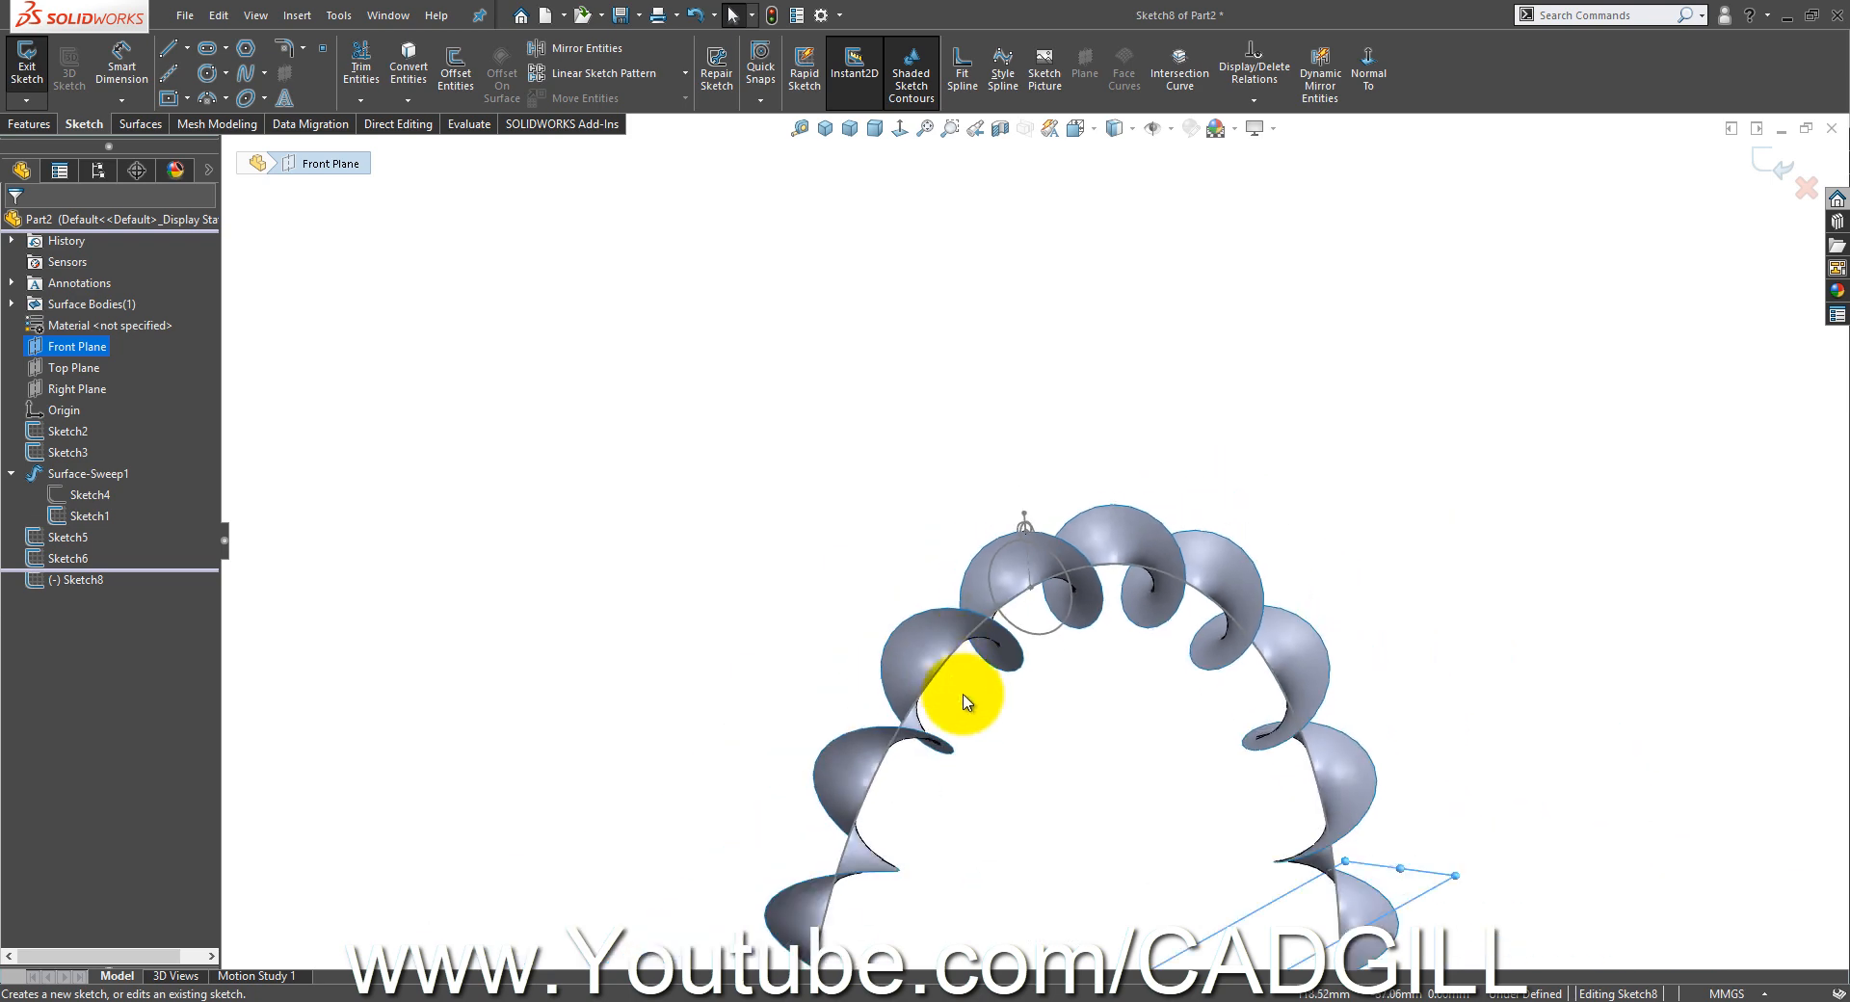
pyautogui.moveTo(967, 702); pyautogui.dragTo(977, 681, button='middle')
pyautogui.click(1804, 188)
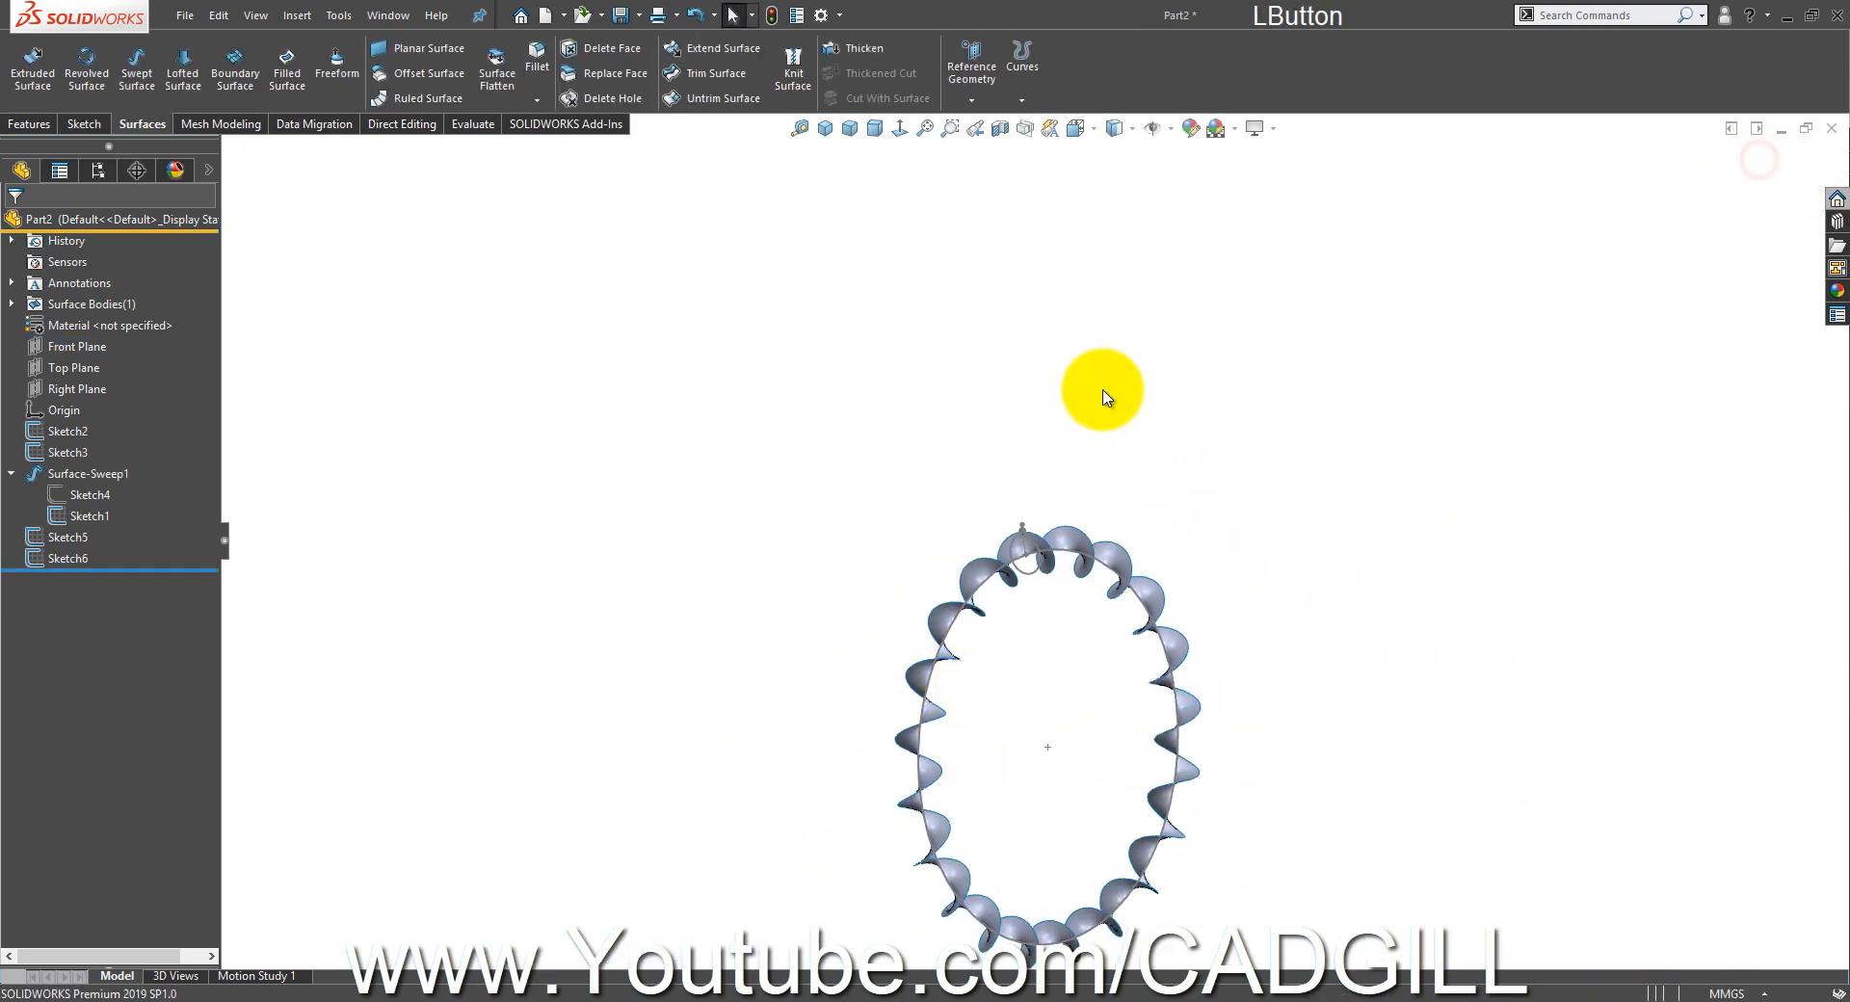
# - Convert the 2 mm line above the helical edge into a new Right Plane sketch and finish the sketch
pyautogui.click(65, 387)
pyautogui.click(72, 367)
pyautogui.scroll(-10, 1053, 536)
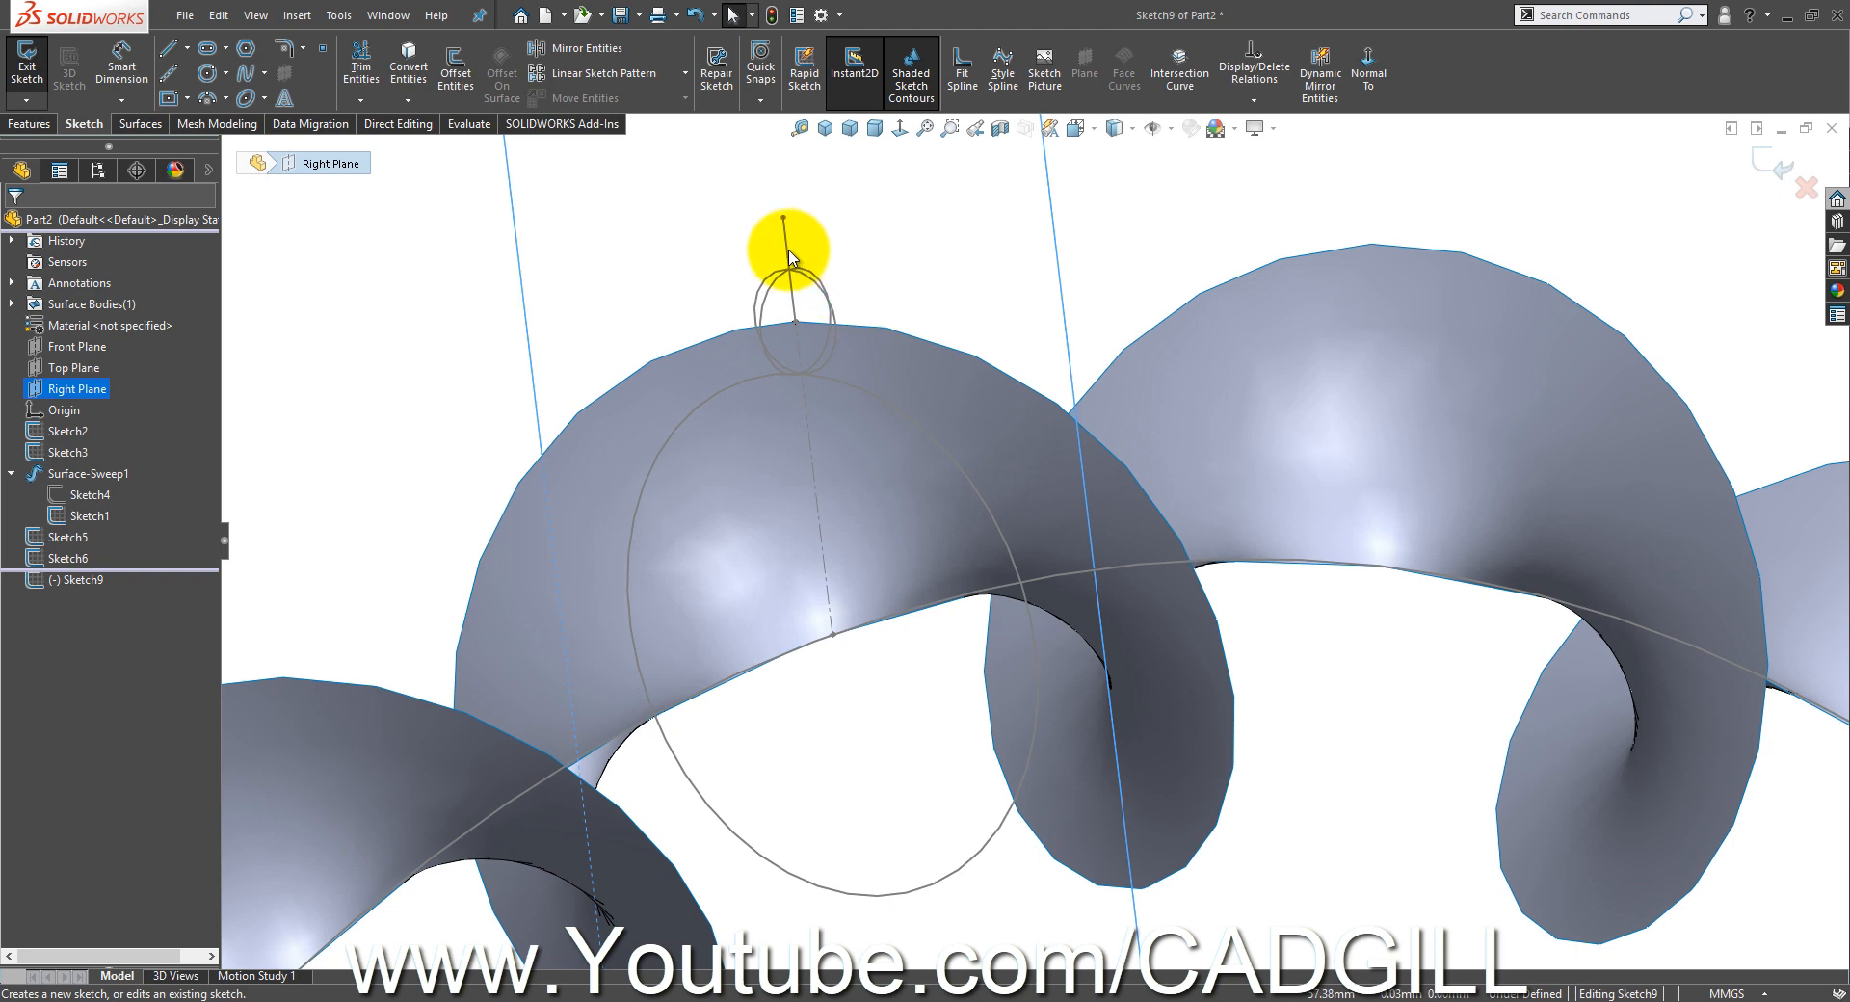
pyautogui.click(788, 249)
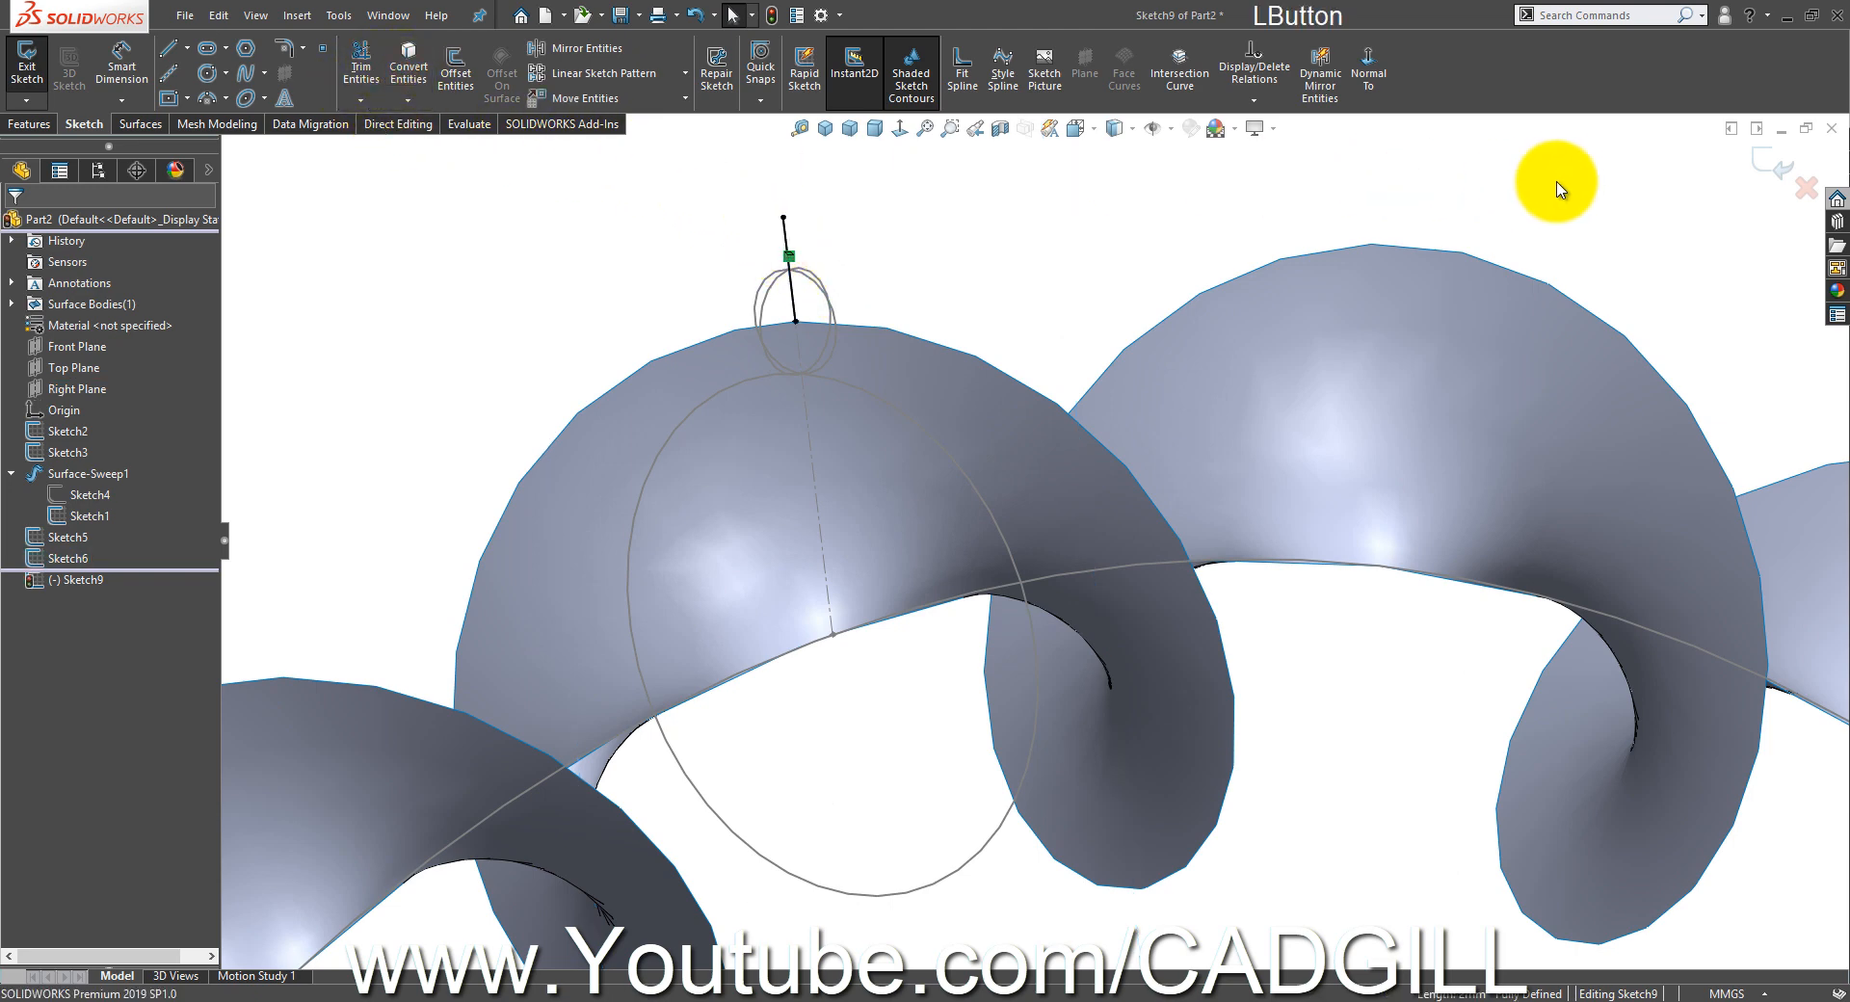
pyautogui.click(1773, 164)
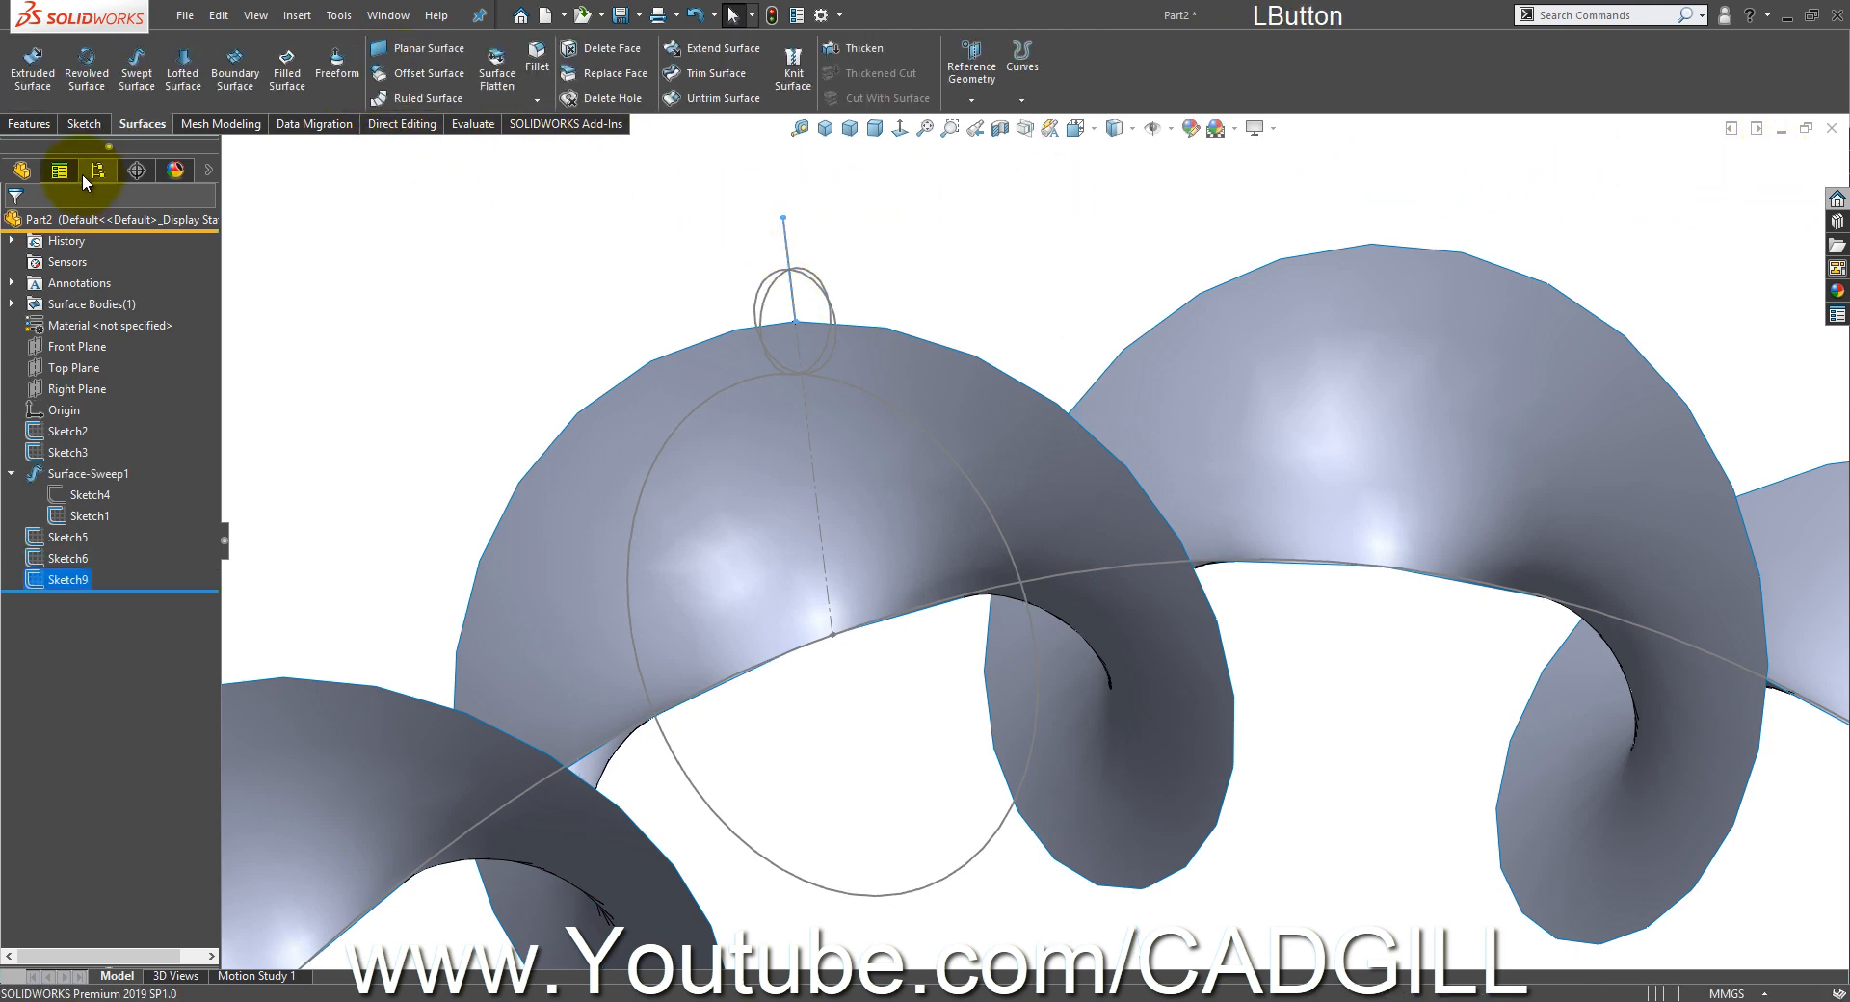
# - Start a surface sweep of the converted line, using the twisted surface's closed outer helical edge as the path
pyautogui.click(141, 100)
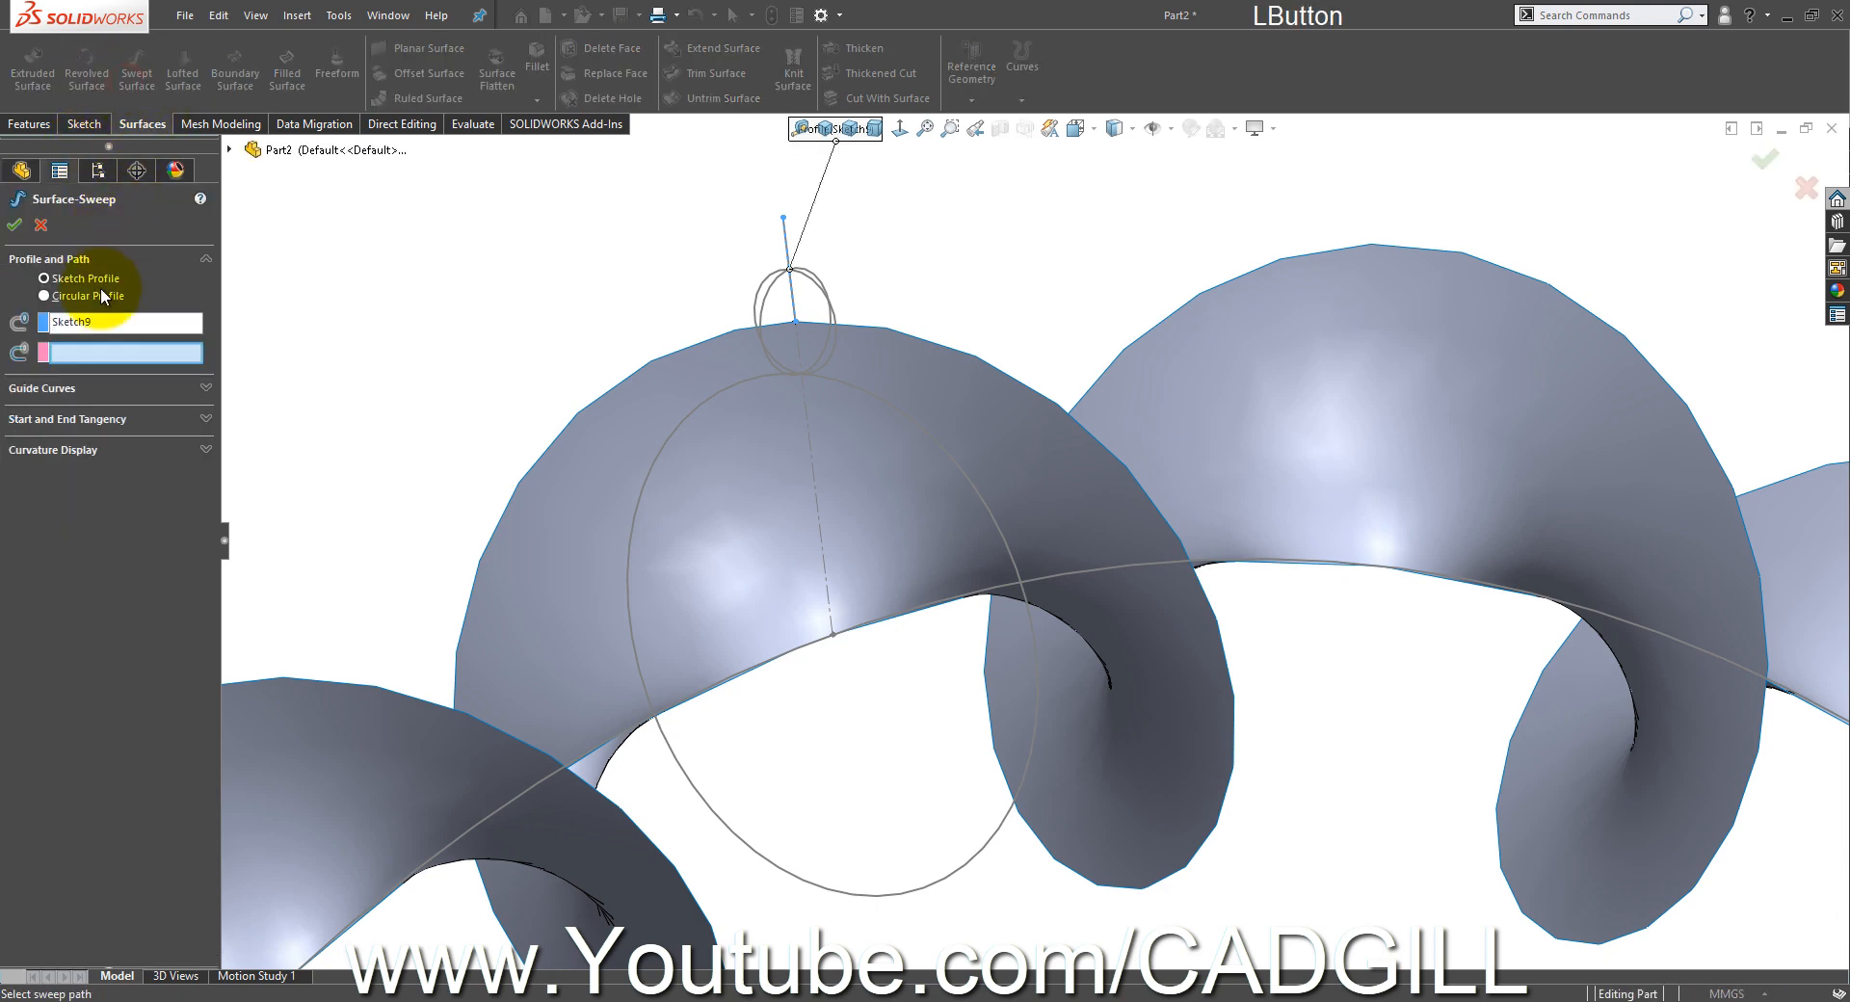
pyautogui.rightClick(551, 355)
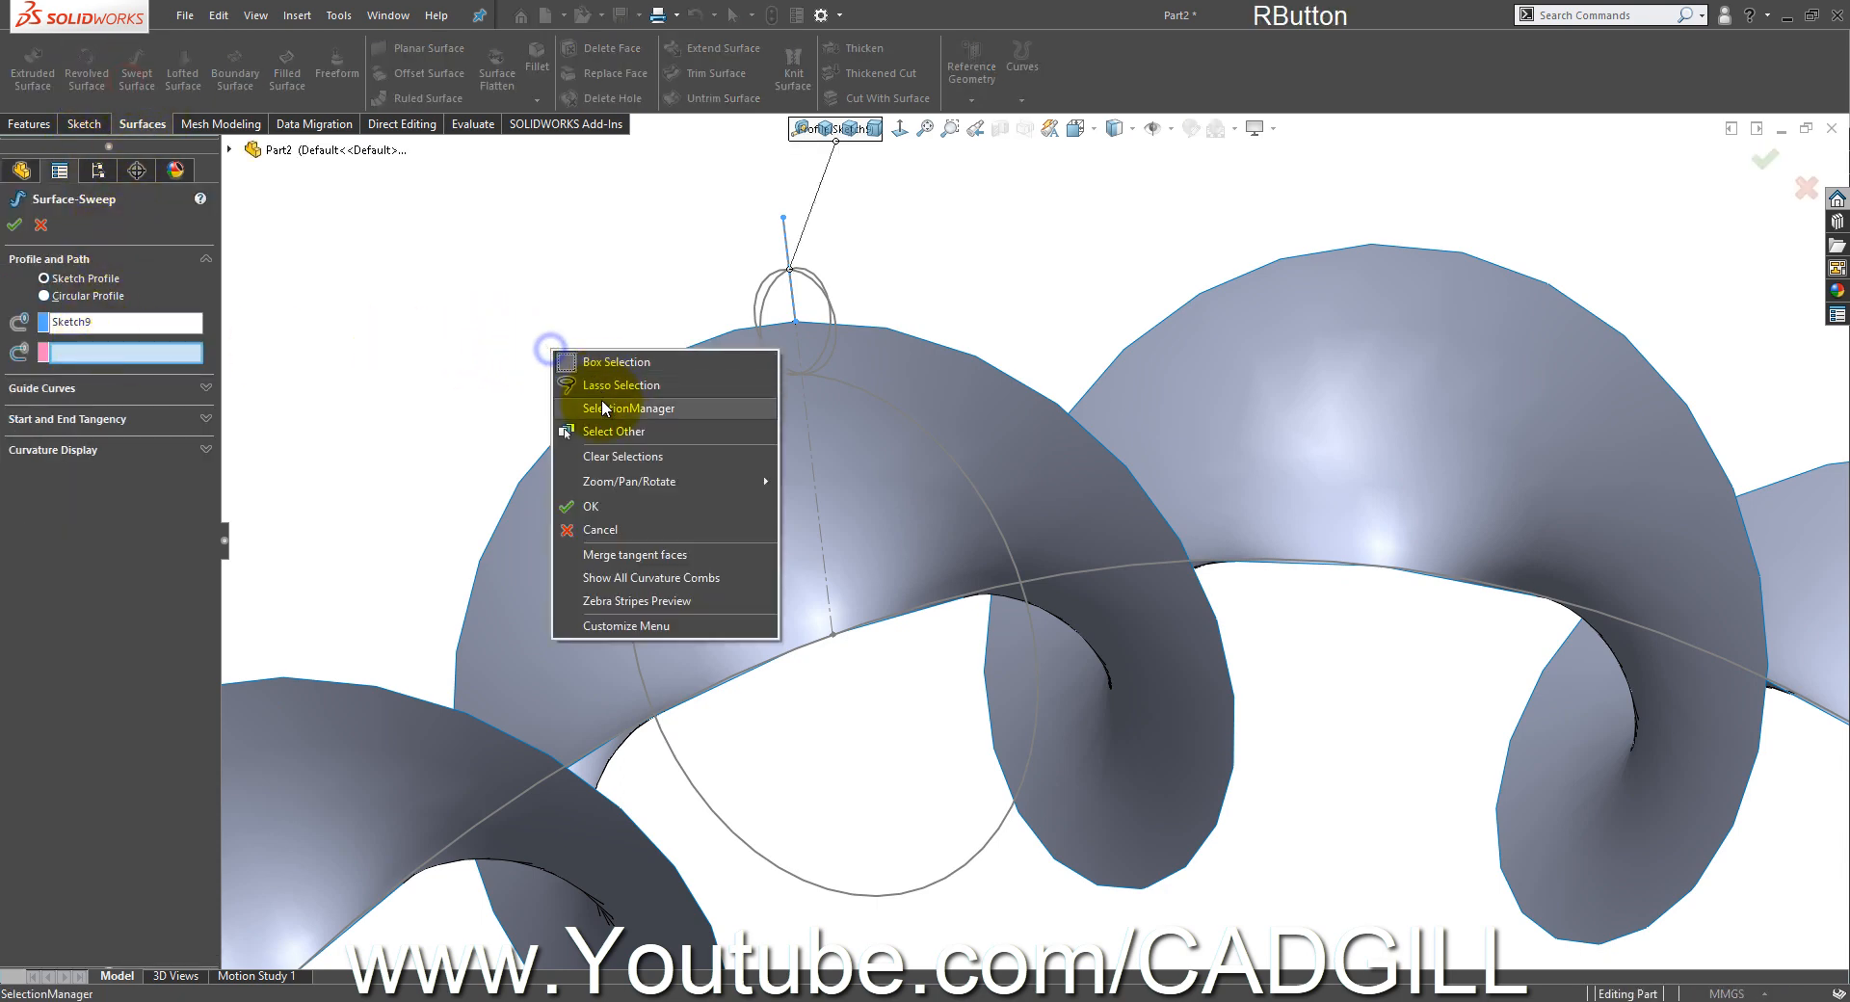
pyautogui.click(604, 395)
pyautogui.click(605, 395)
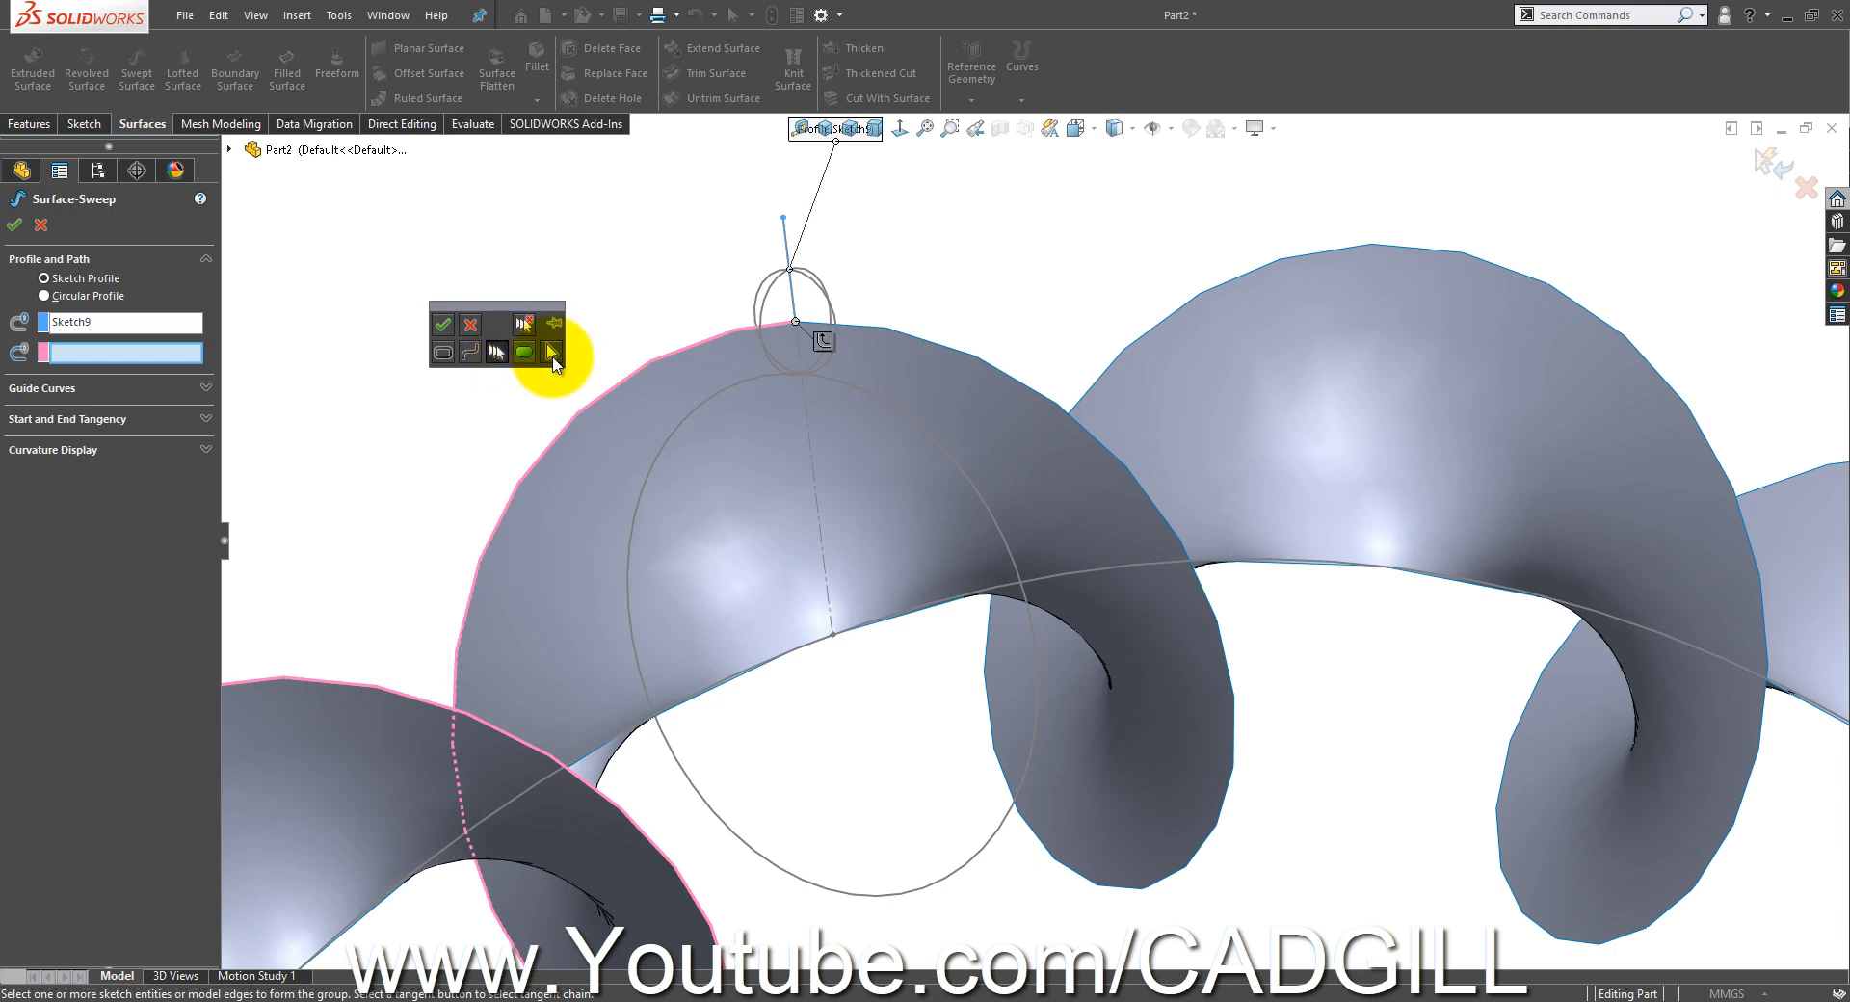
pyautogui.click(443, 324)
# - Set the surface sweep along the outer helical edge to a specified profile twist controlled in revolutions
pyautogui.moveTo(540, 429); pyautogui.dragTo(640, 454, button='middle')
pyautogui.scroll(-3, 732, 445)
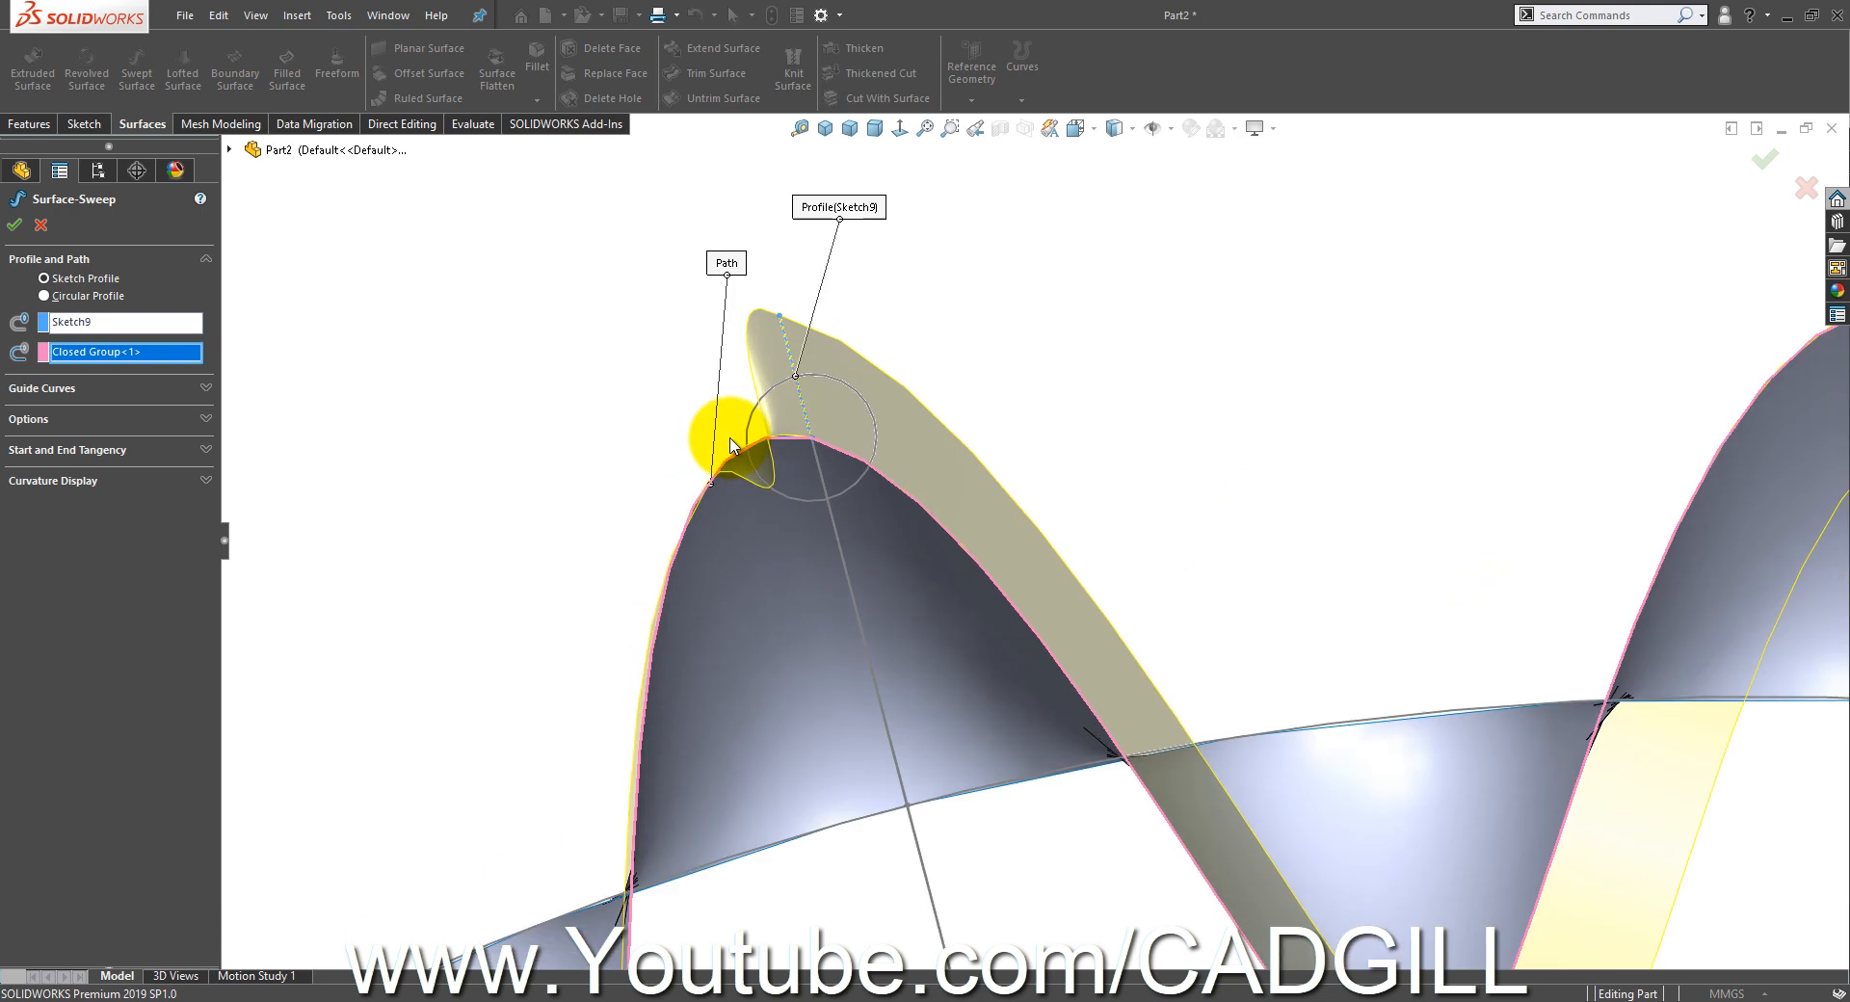
pyautogui.click(70, 386)
pyautogui.click(72, 388)
pyautogui.click(77, 419)
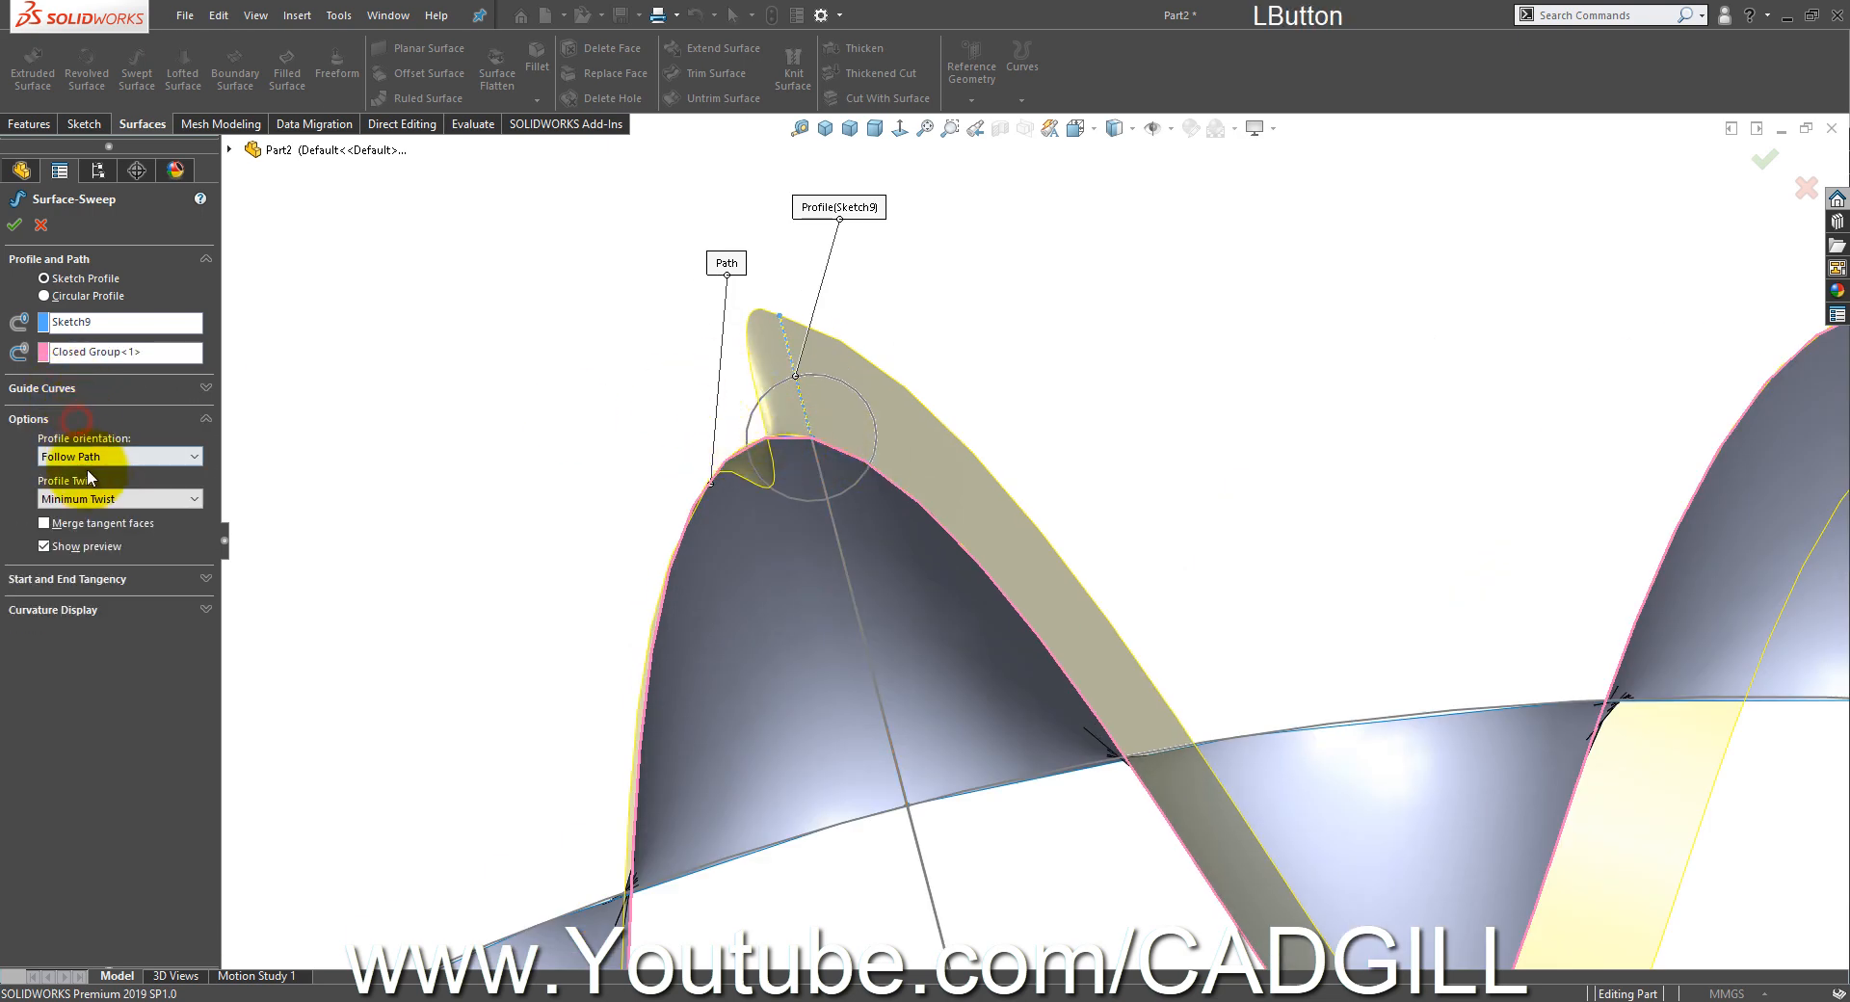
pyautogui.click(94, 501)
pyautogui.click(106, 529)
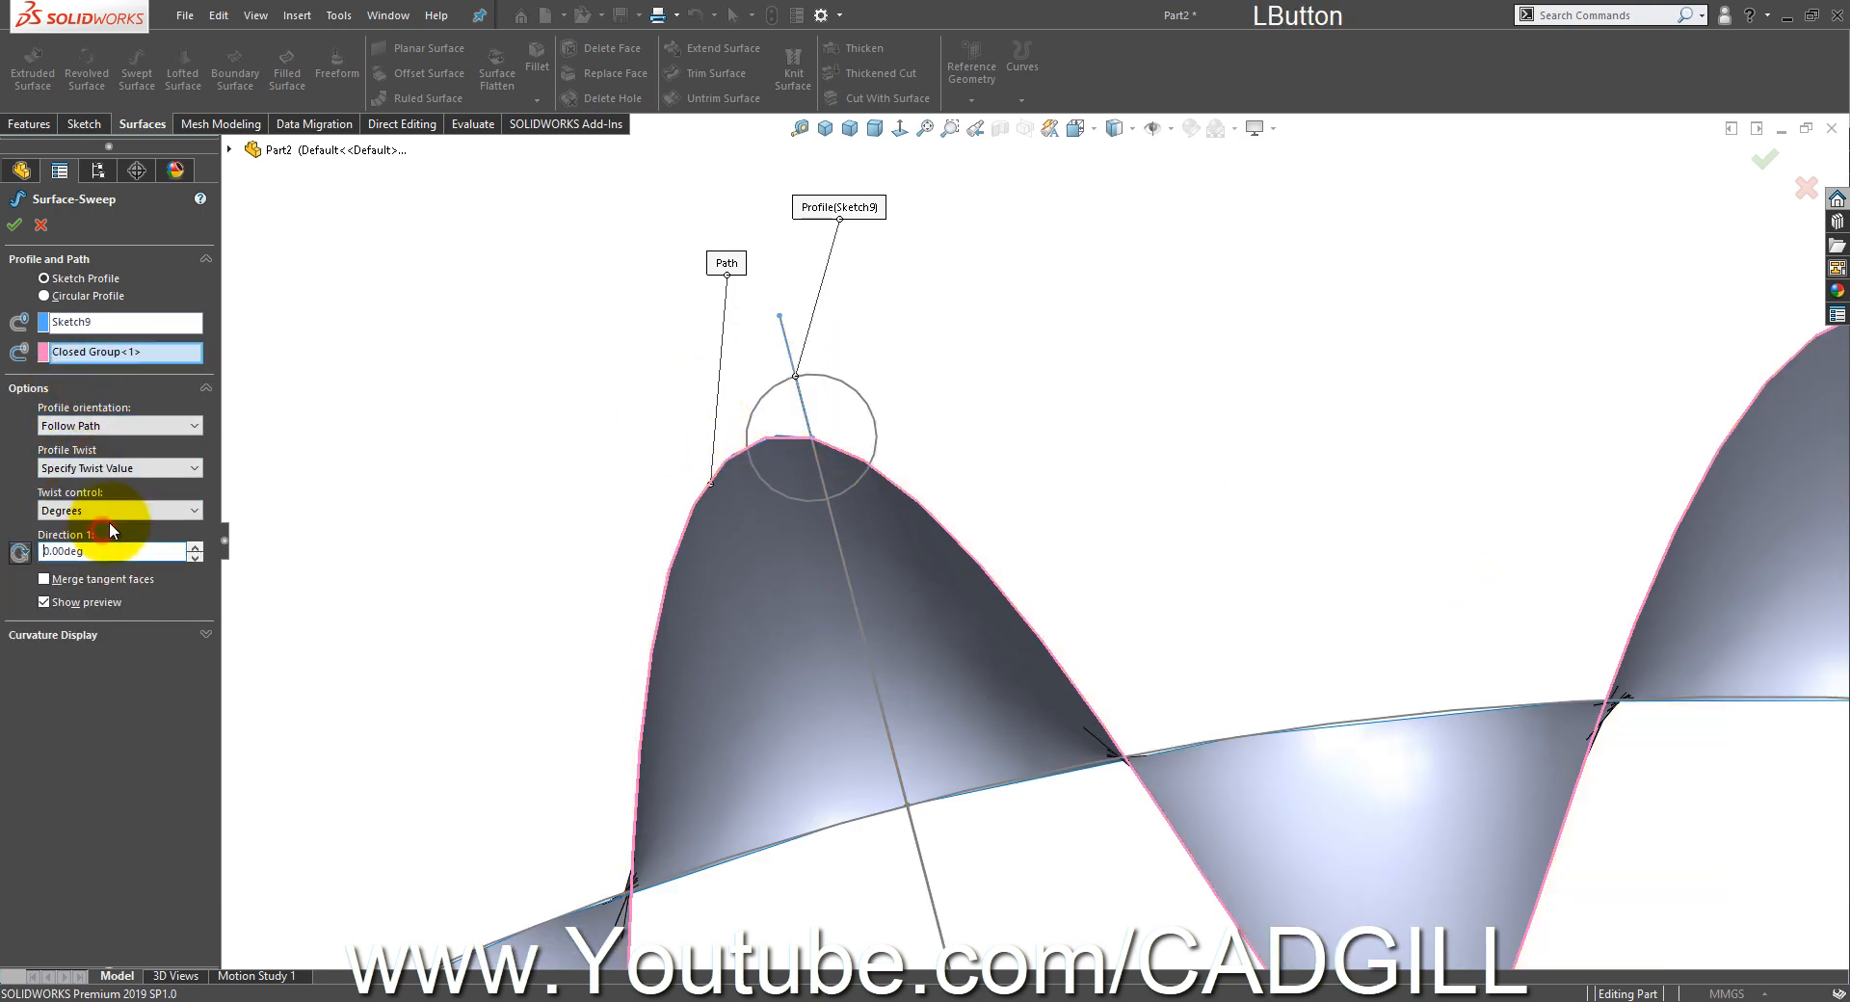
pyautogui.click(123, 554)
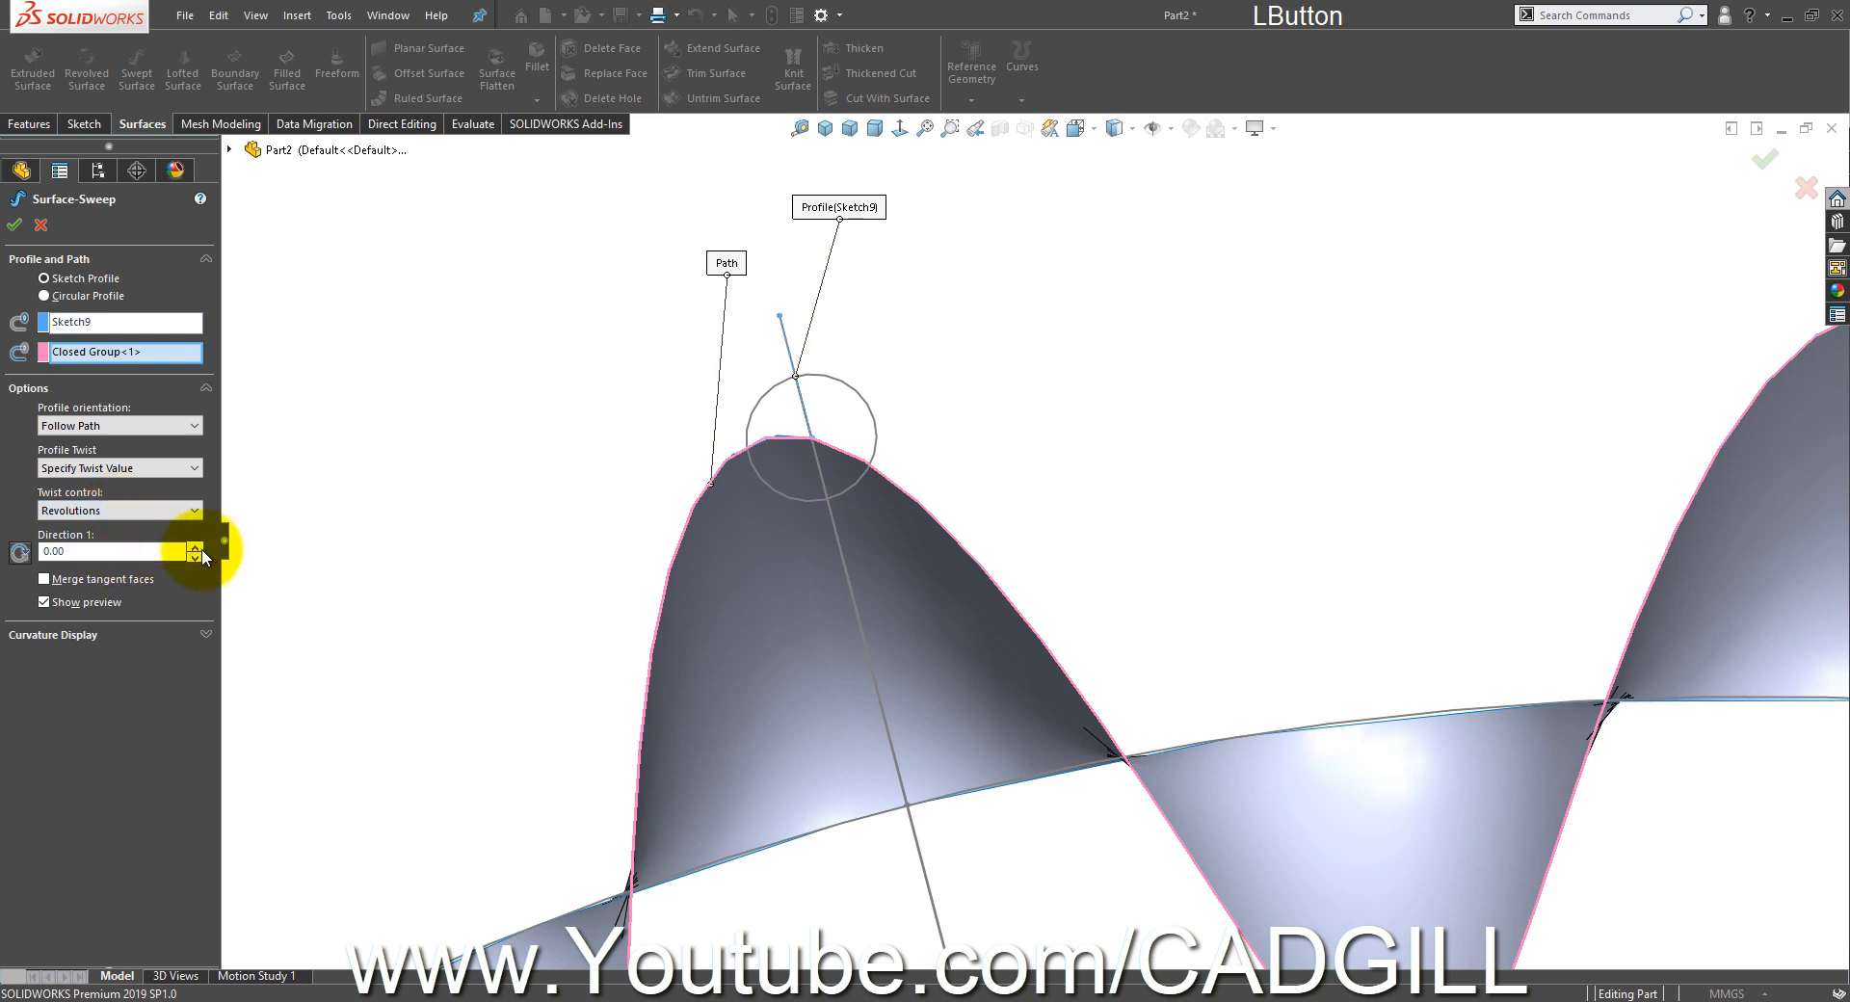
# - Try a profile twist of 11 revolutions on the surface sweep, and abandon the sweep
pyautogui.click(196, 545)
pyautogui.click(196, 545)
pyautogui.click(196, 545)
pyautogui.click(199, 546)
pyautogui.scroll(5, 1004, 713)
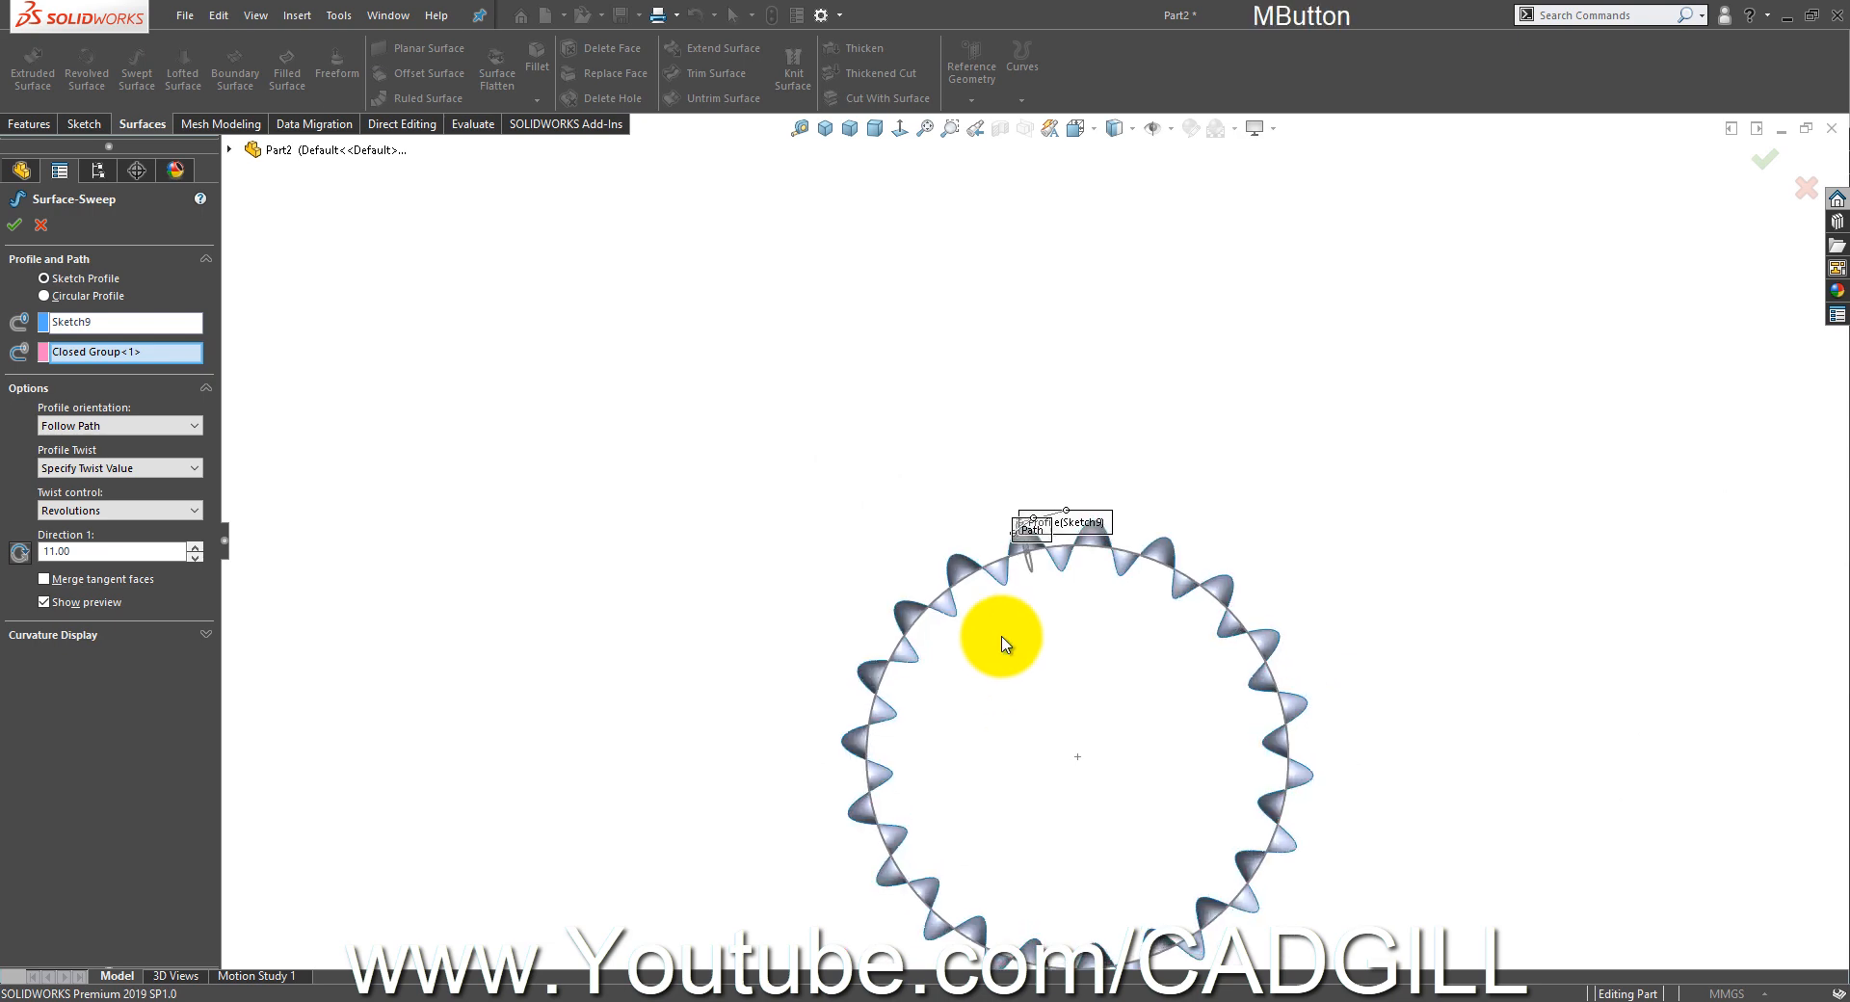
pyautogui.scroll(-6, 1011, 482)
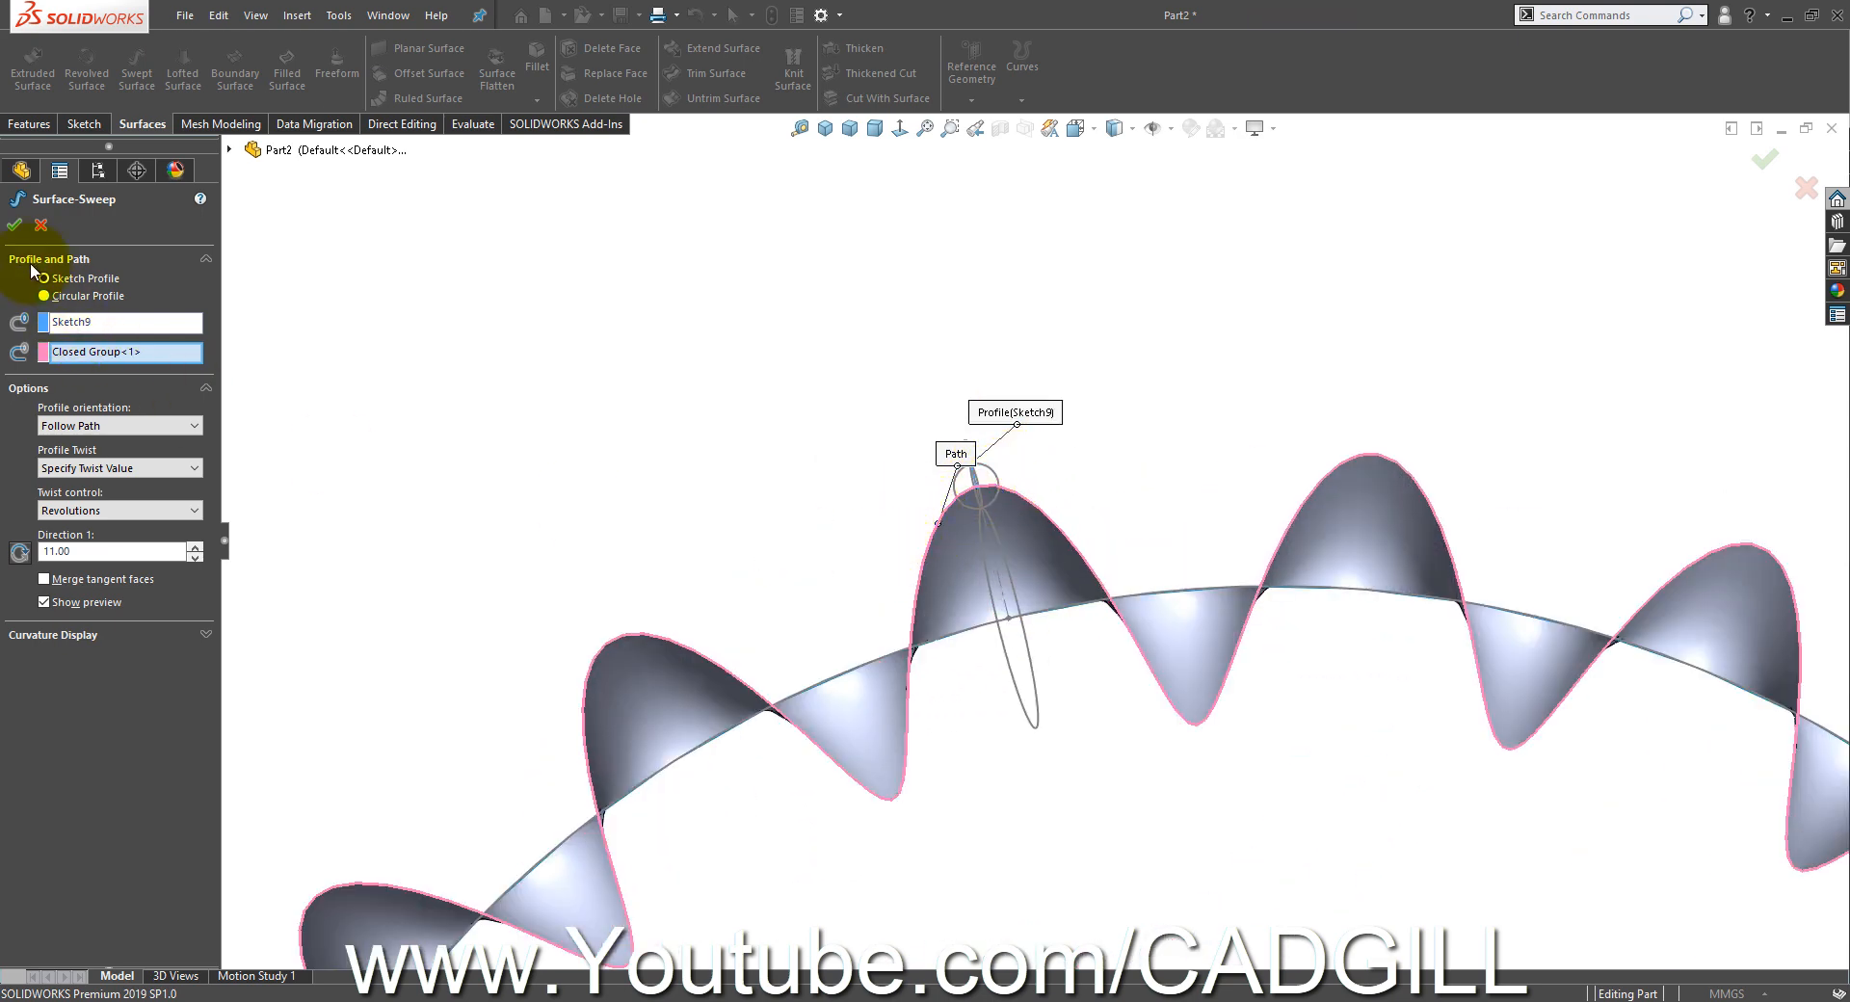
pyautogui.click(42, 227)
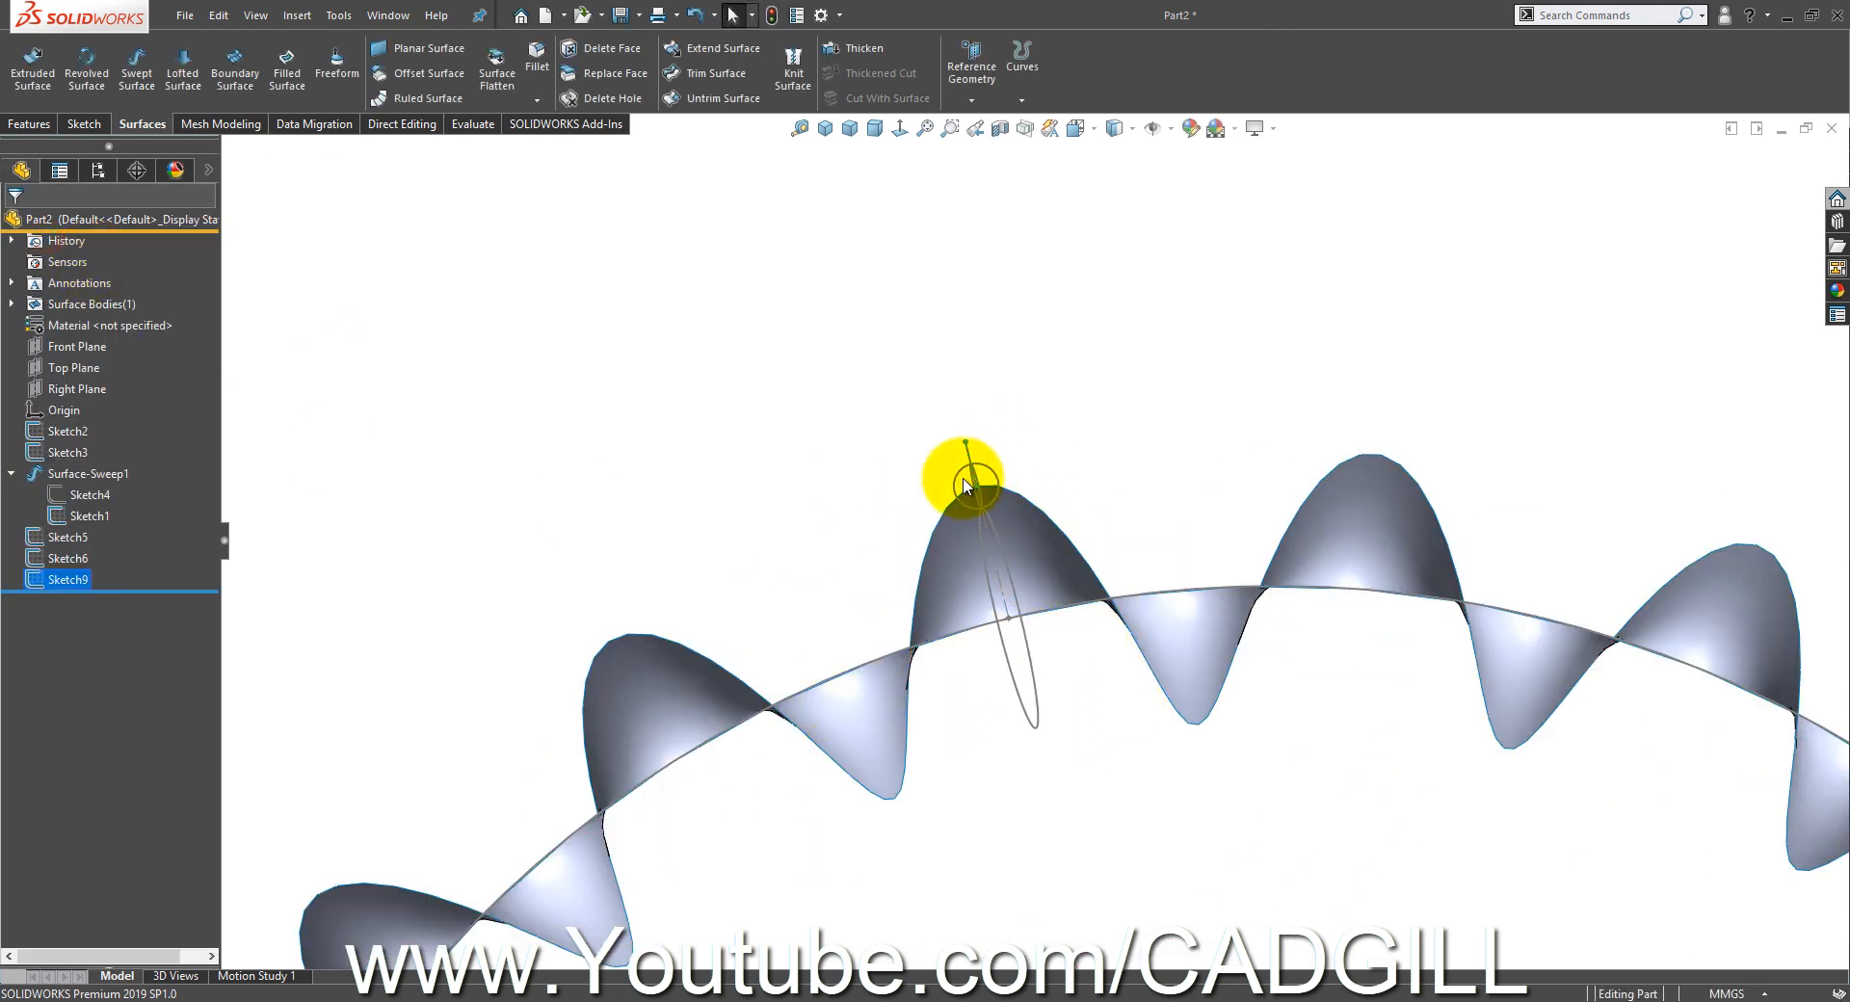
pyautogui.click(1031, 784)
pyautogui.scroll(-3, 1177, 595)
pyautogui.moveTo(1131, 595); pyautogui.dragTo(1176, 648, button='middle')
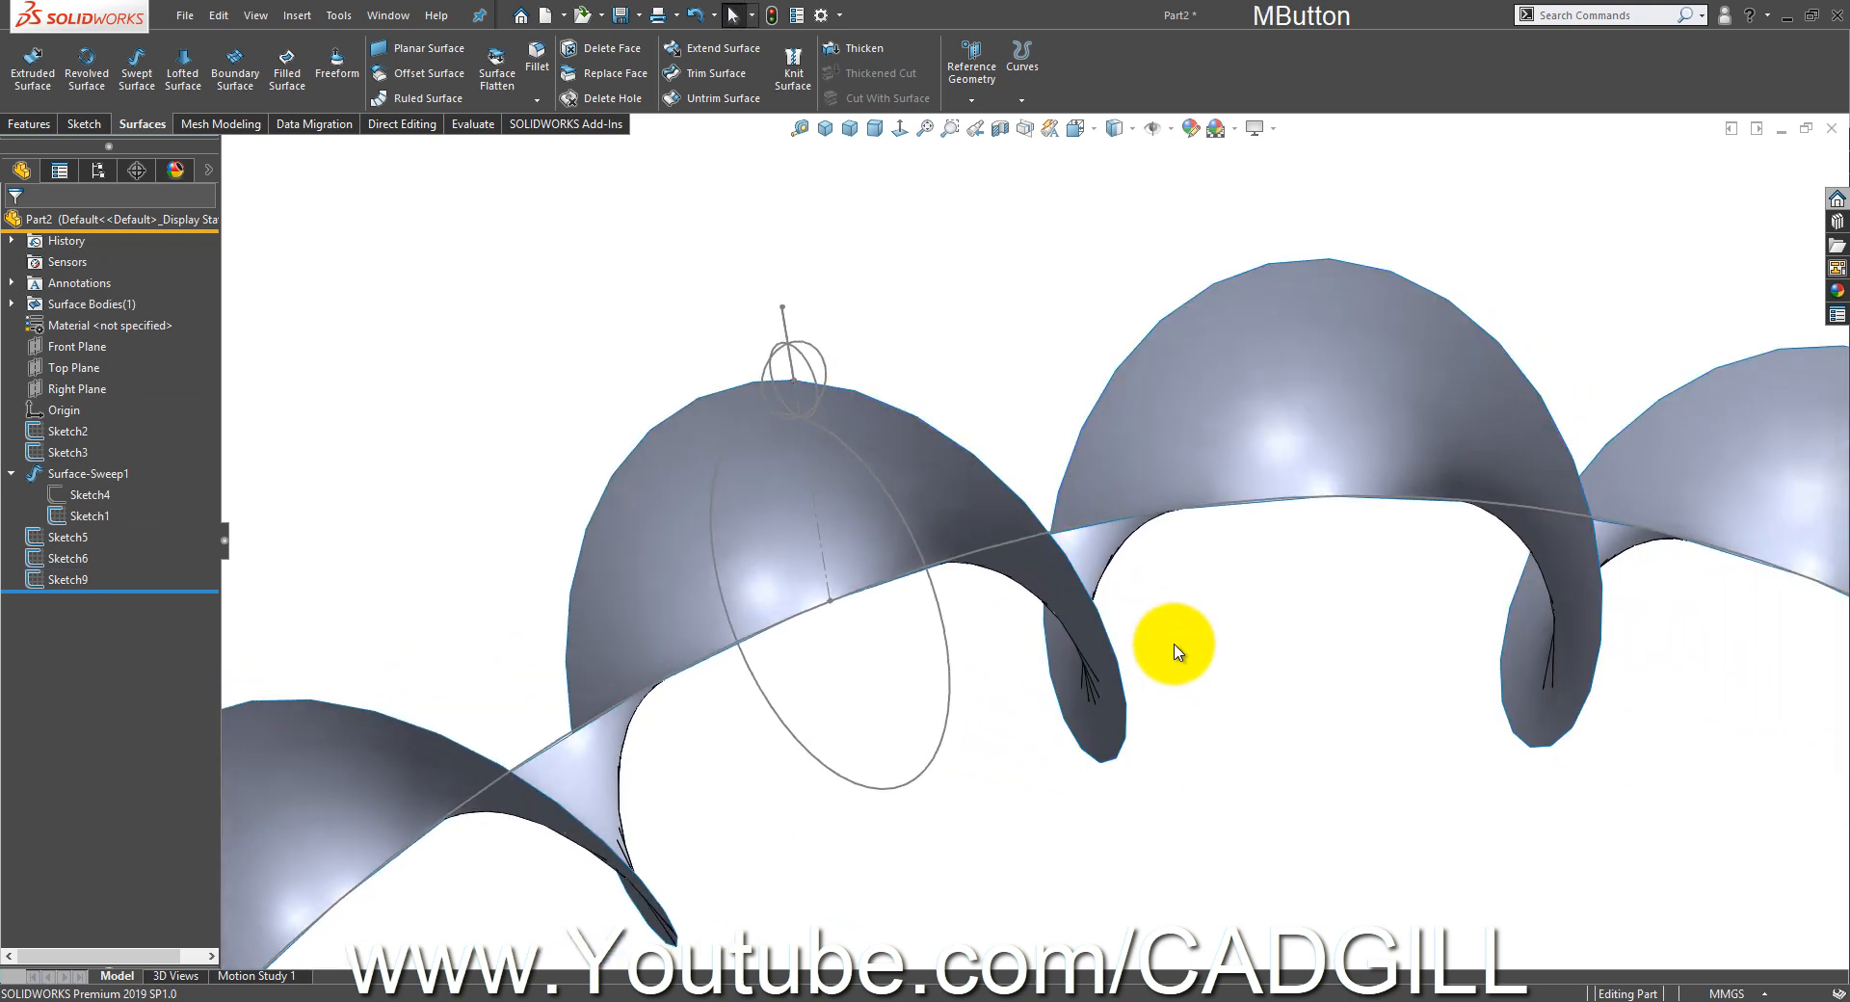
pyautogui.scroll(-2, 1119, 601)
pyautogui.scroll(2, 1118, 605)
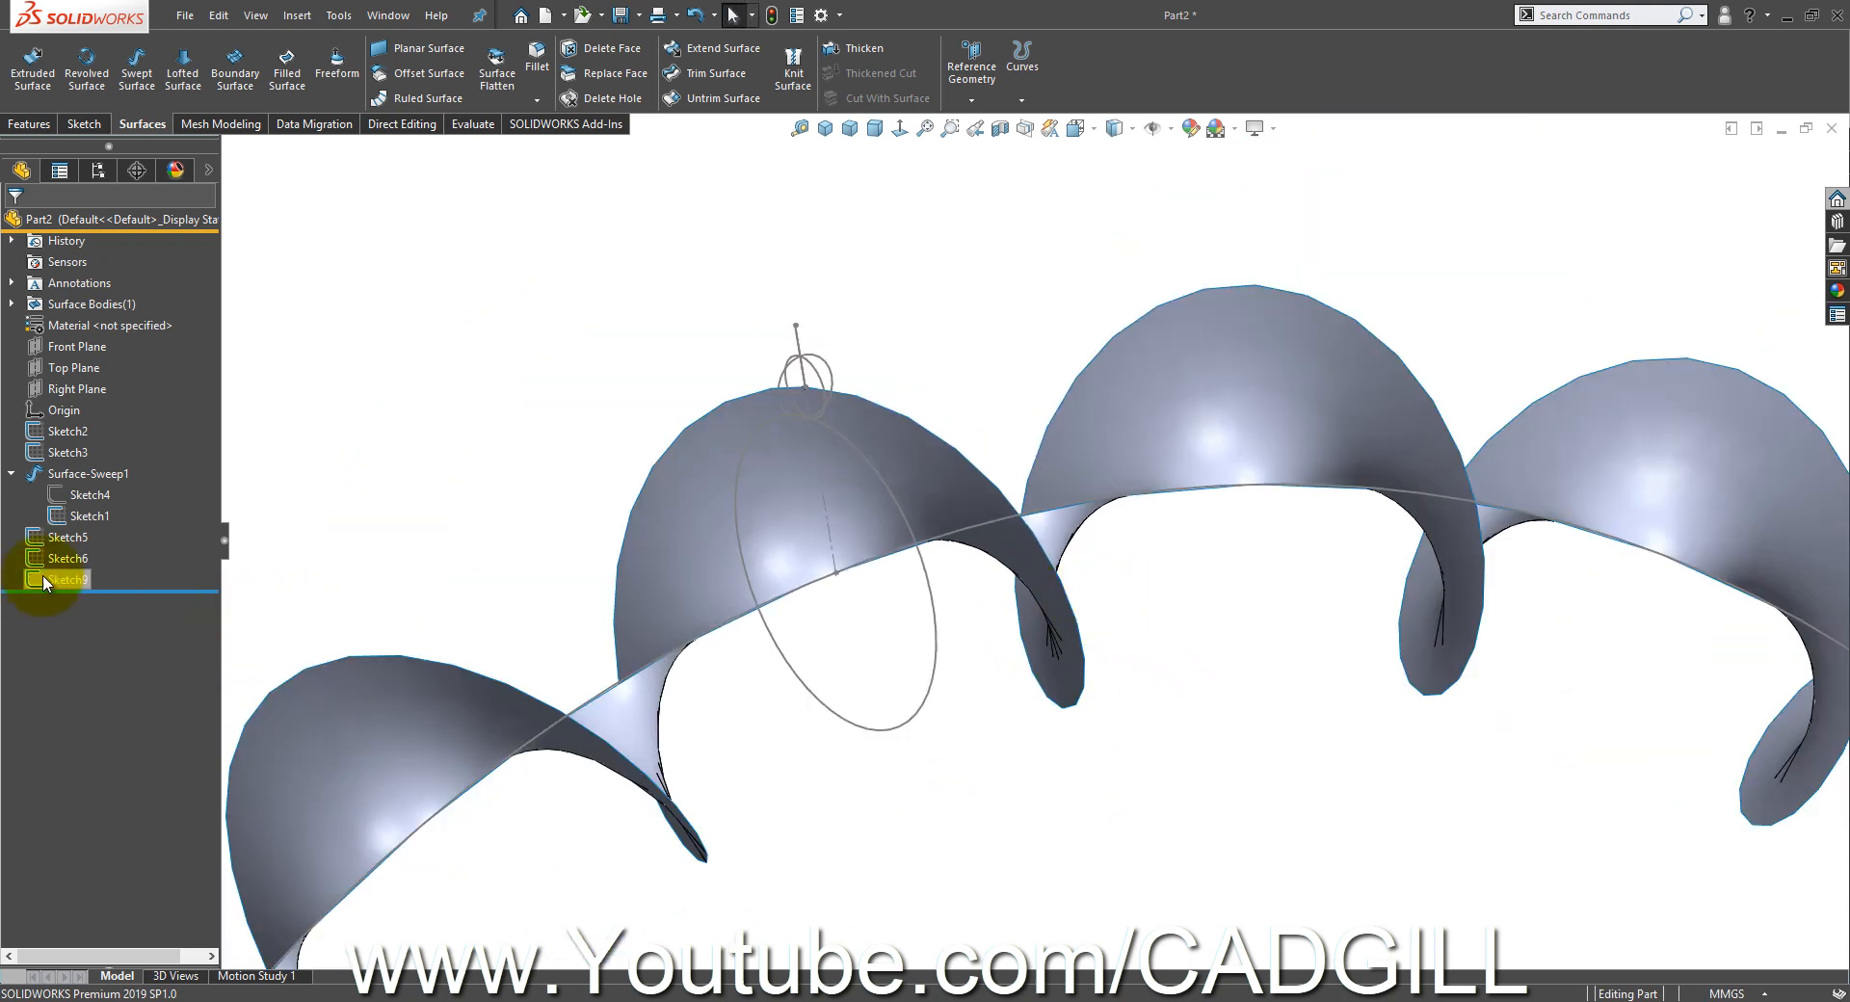
pyautogui.scroll(3, 1085, 784)
pyautogui.moveTo(1086, 783); pyautogui.dragTo(1126, 758, button='middle')
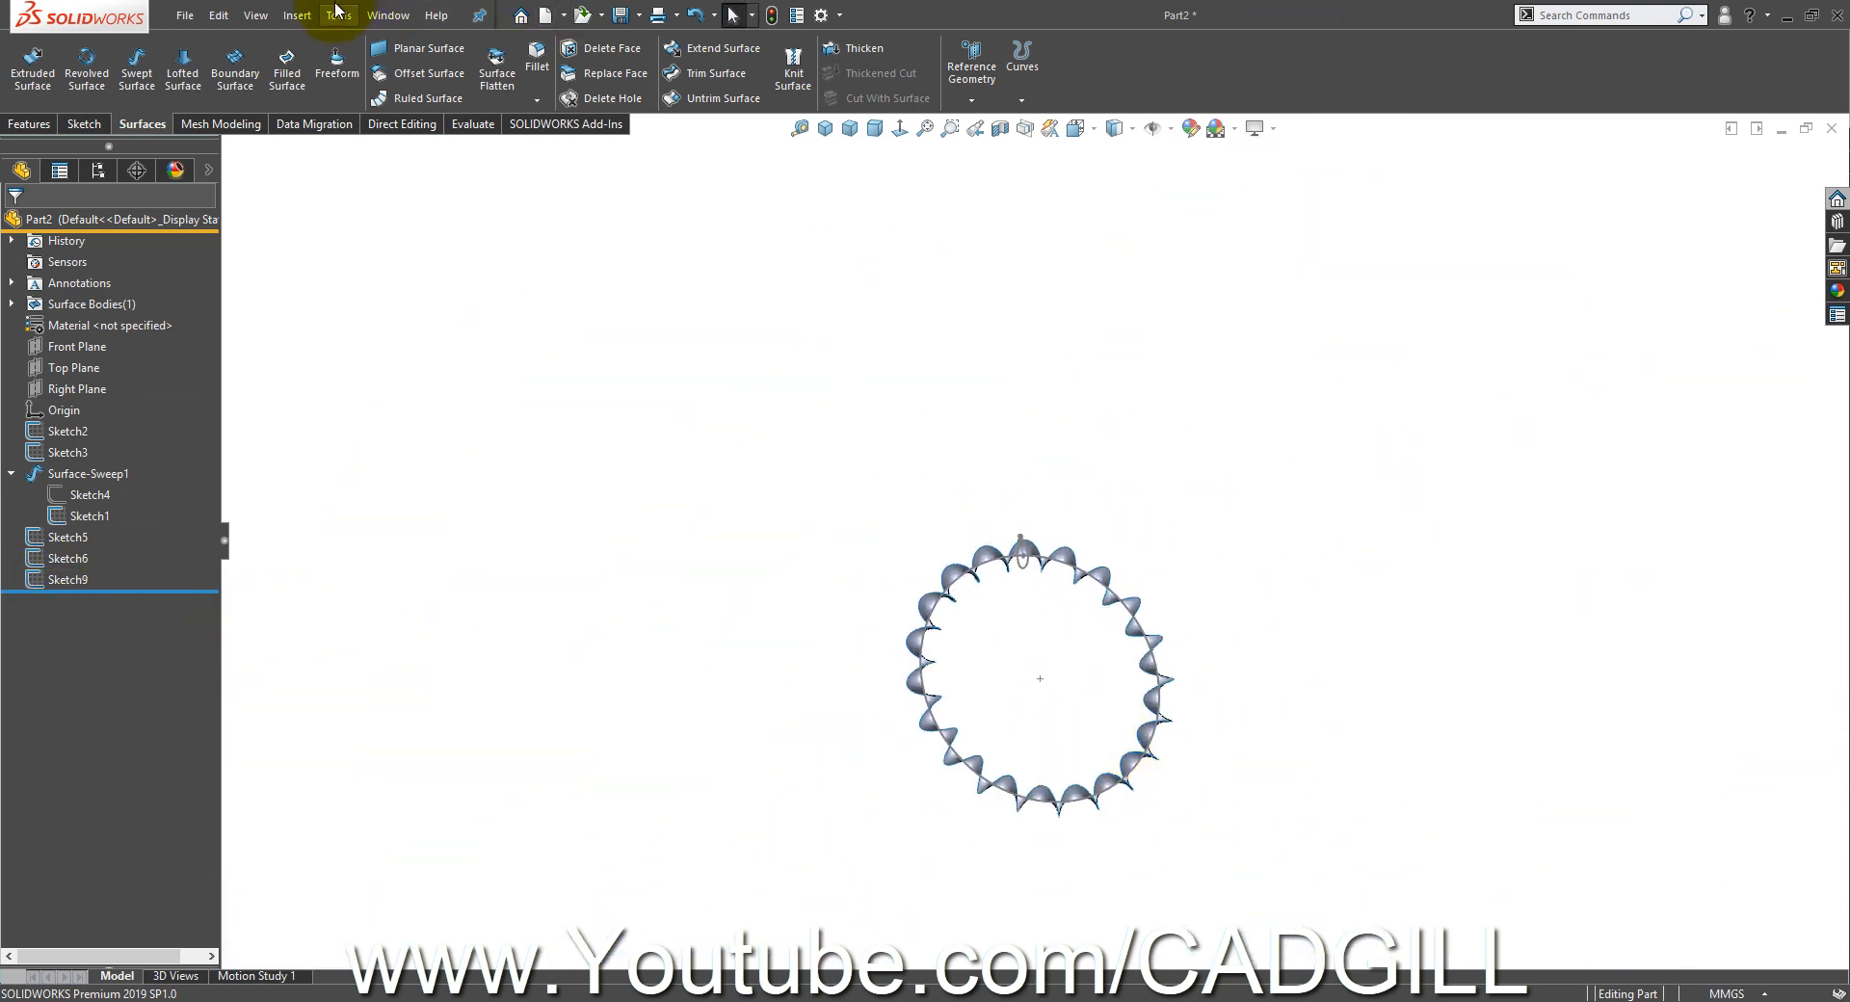
# - Create a new part document and start a sketch on its Top Plane
pyautogui.click(547, 17)
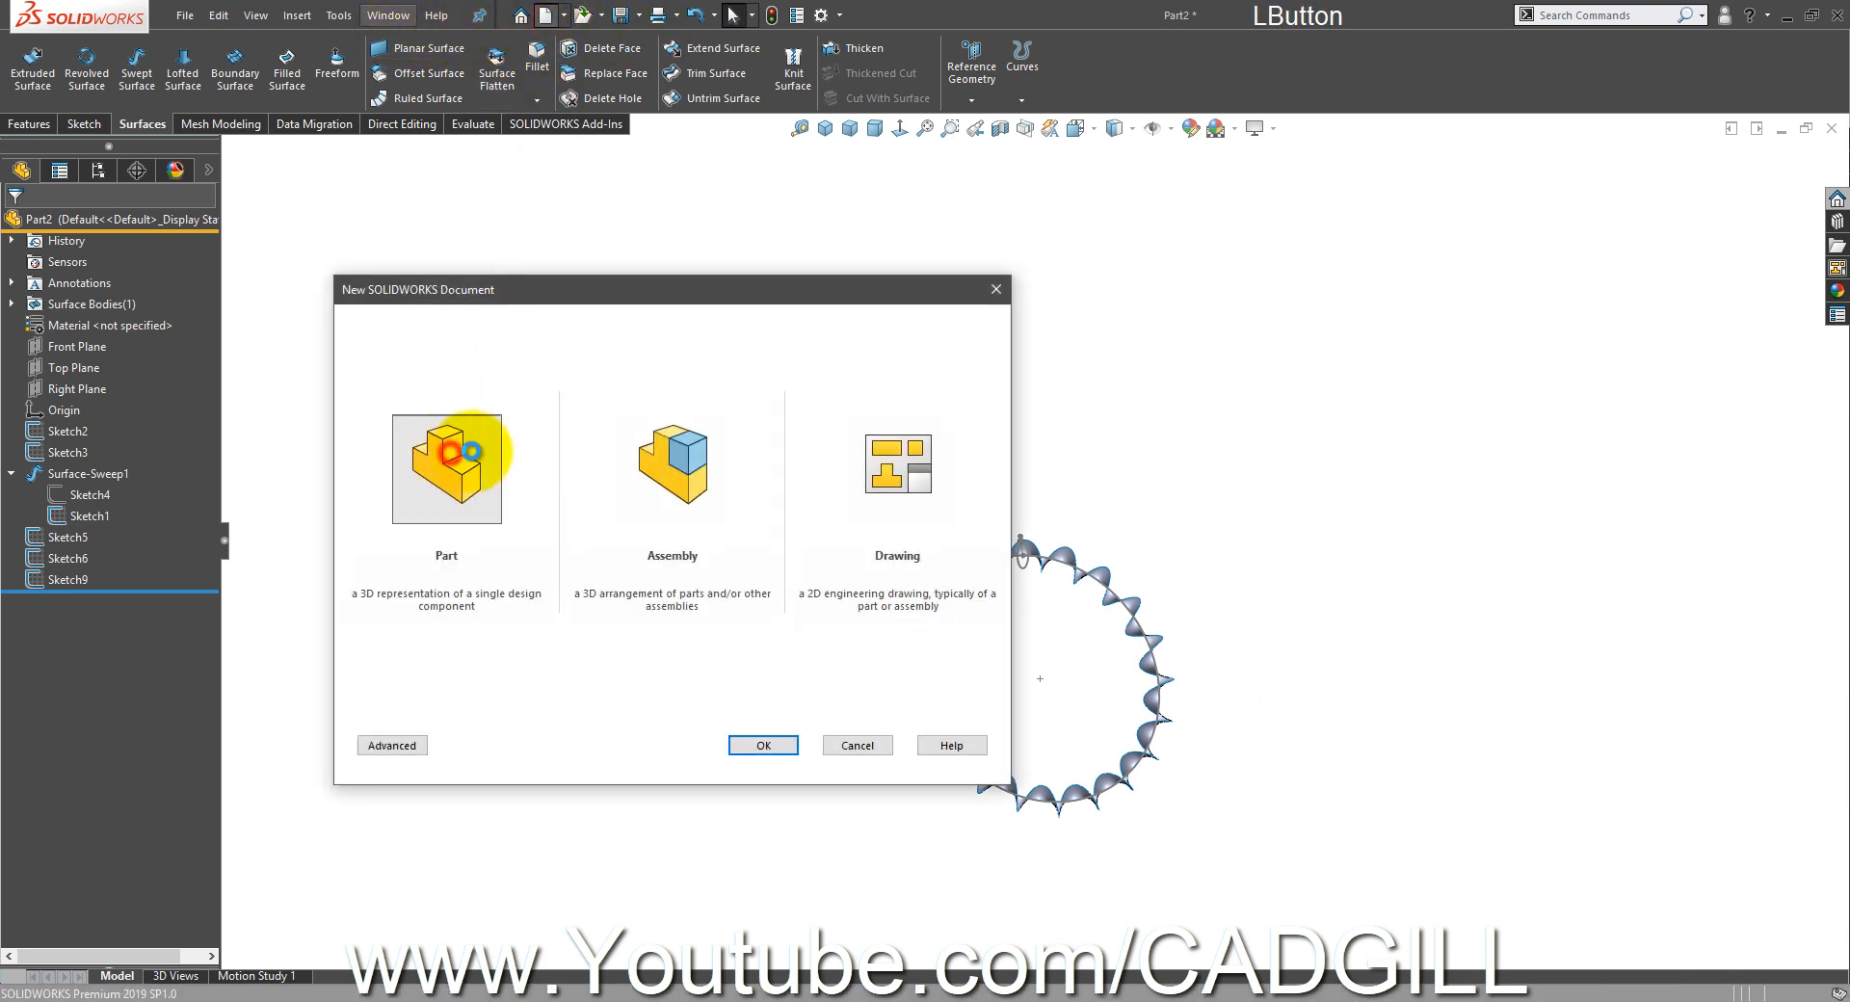
pyautogui.doubleClick(462, 451)
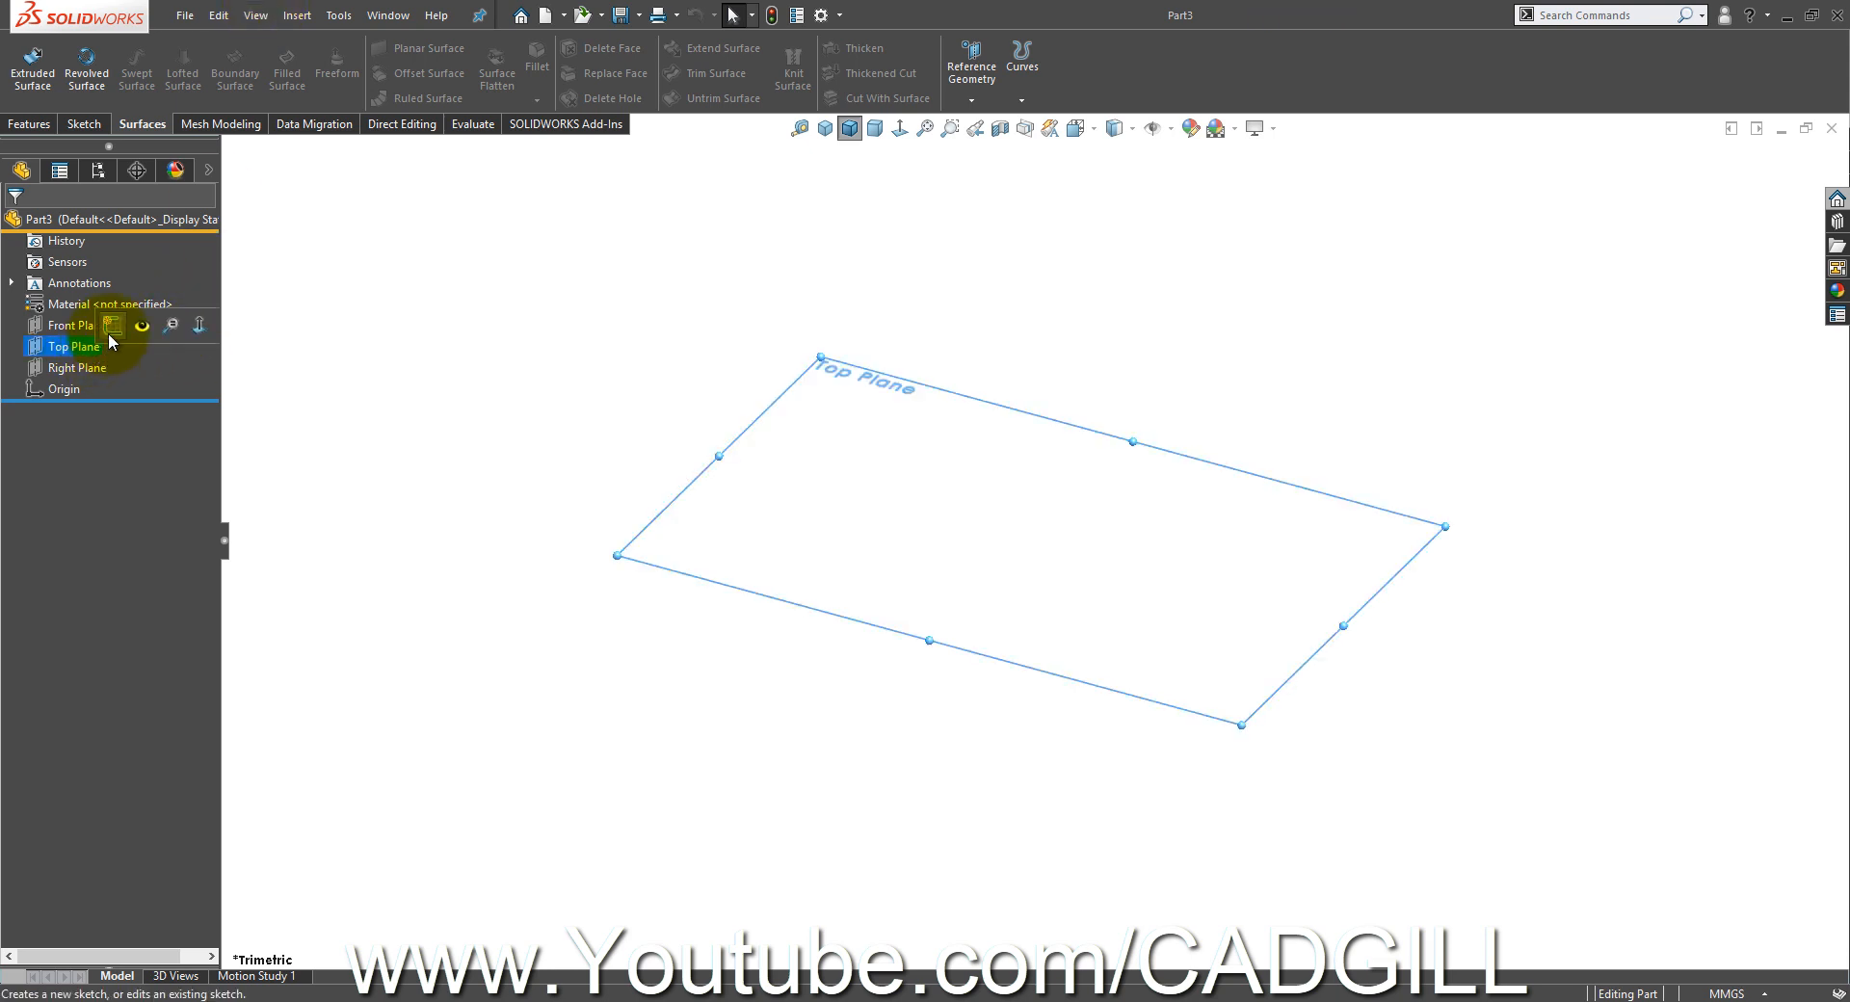
pyautogui.click(112, 328)
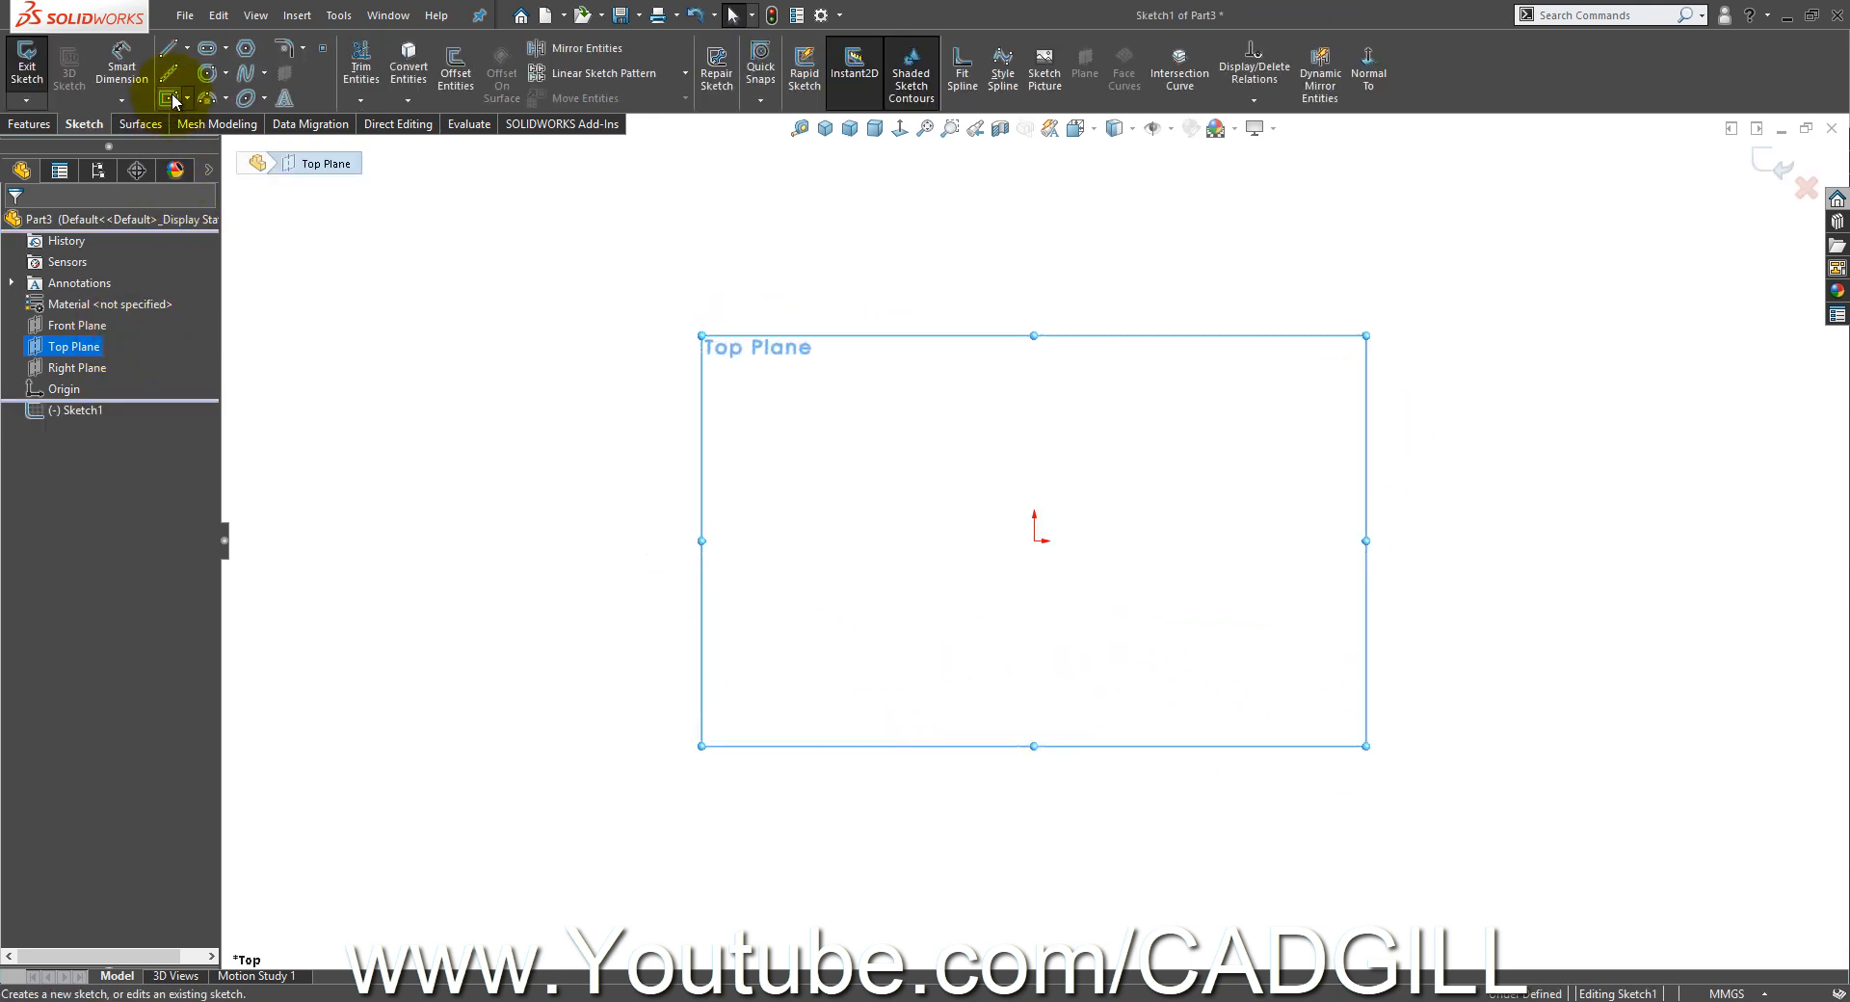
# - Sketch a center rectangle on the origin and enlarge it to about 125 mm on each side
pyautogui.click(176, 102)
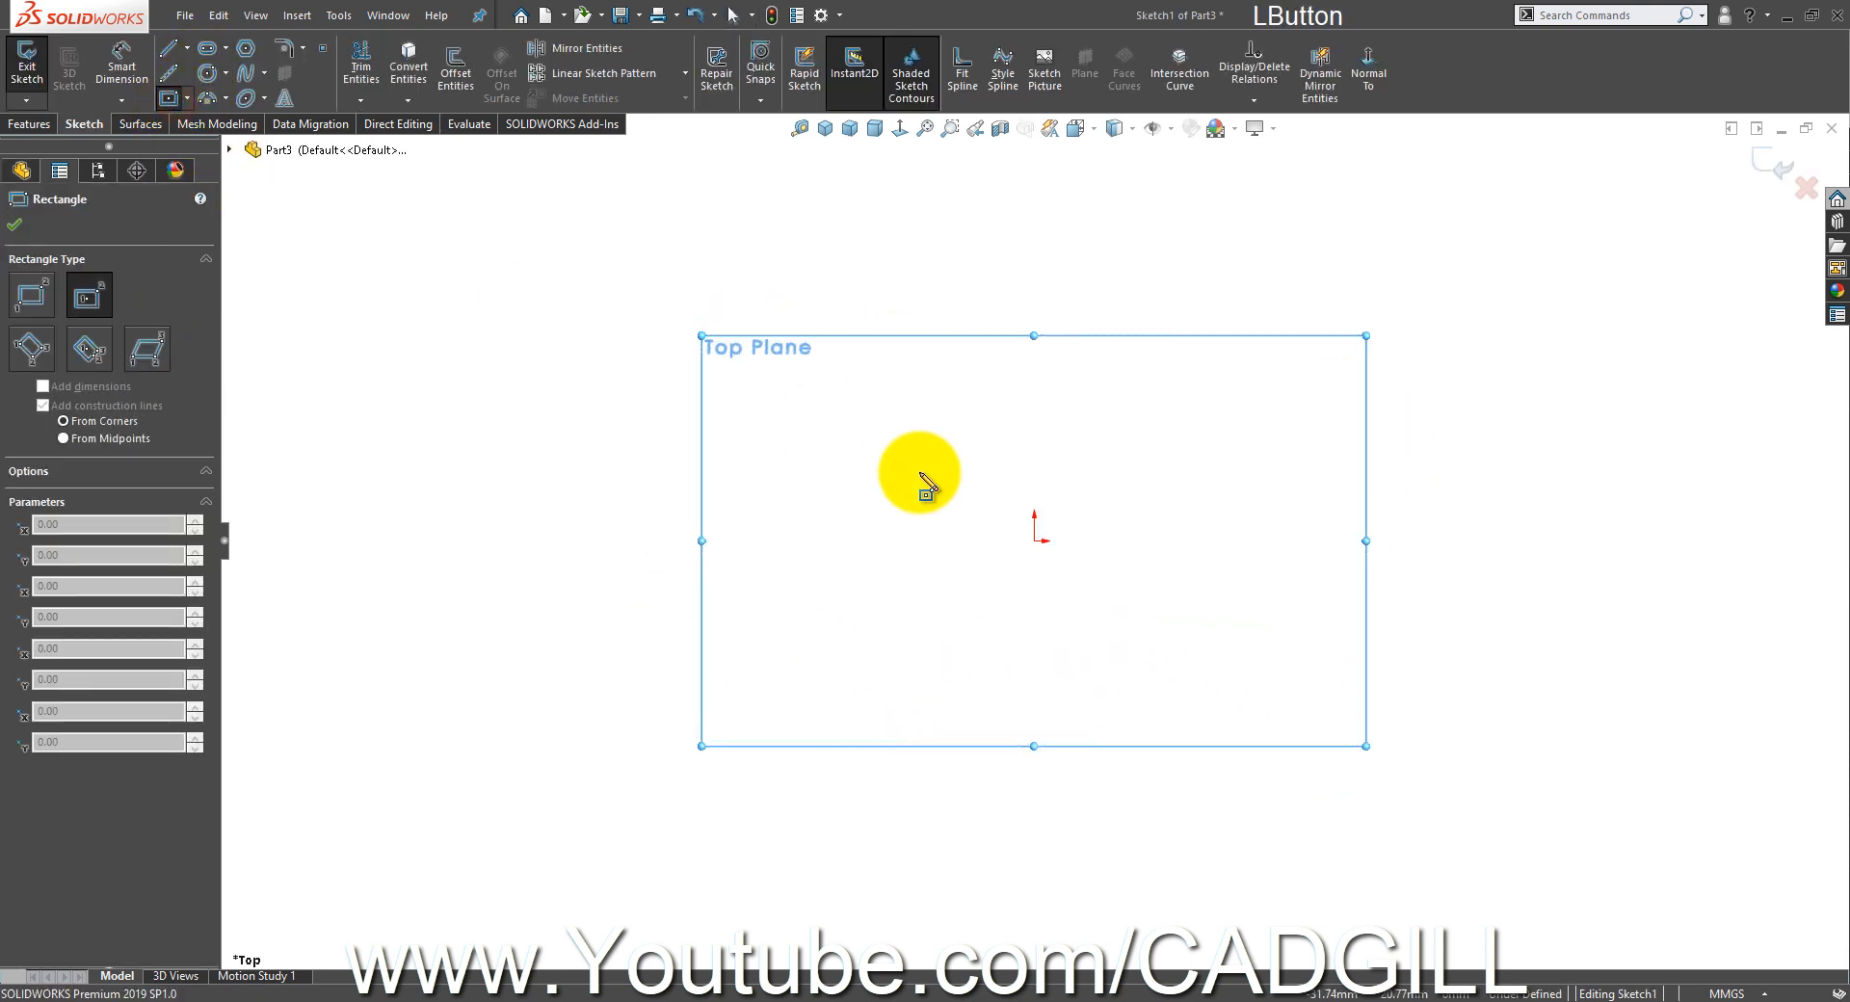
pyautogui.click(1036, 540)
pyautogui.click(1183, 381)
pyautogui.rightClick(1185, 386)
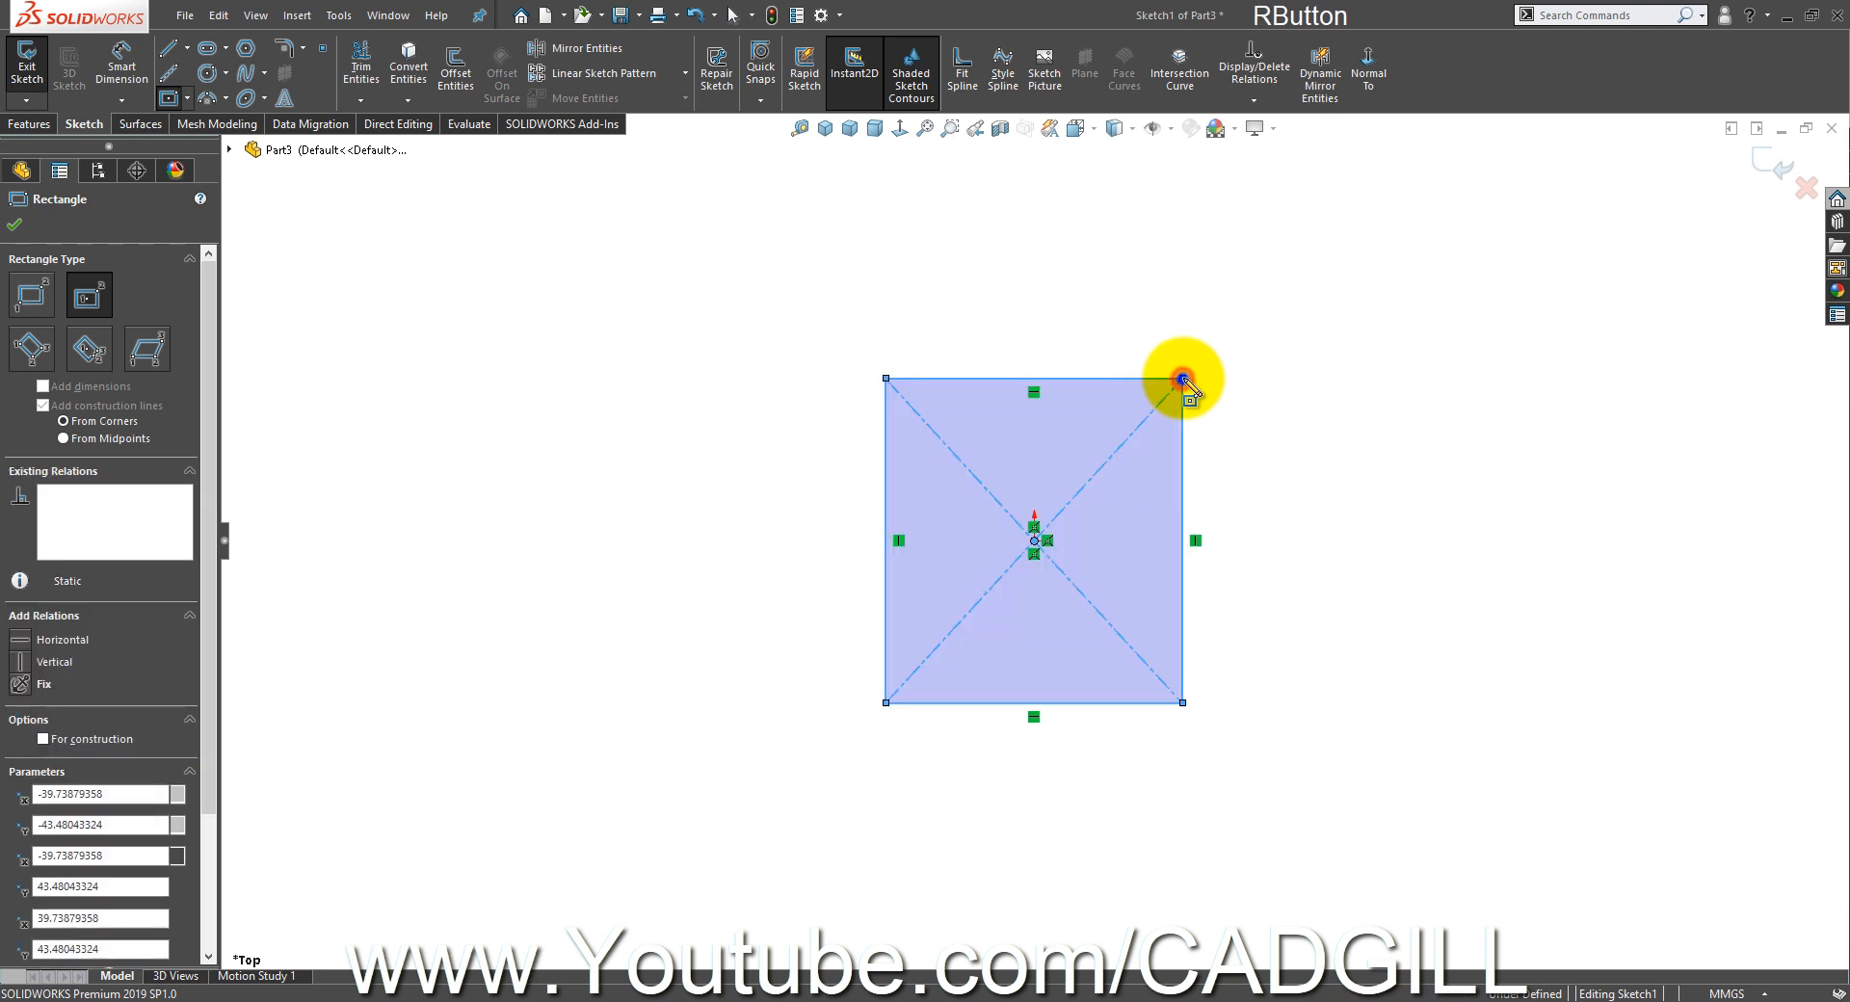
pyautogui.click(1201, 395)
pyautogui.moveTo(1111, 501)
pyautogui.mouseDown()
pyautogui.moveTo(1012, 481)
pyautogui.moveTo(1024, 430)
pyautogui.mouseUp()
pyautogui.click(1396, 463)
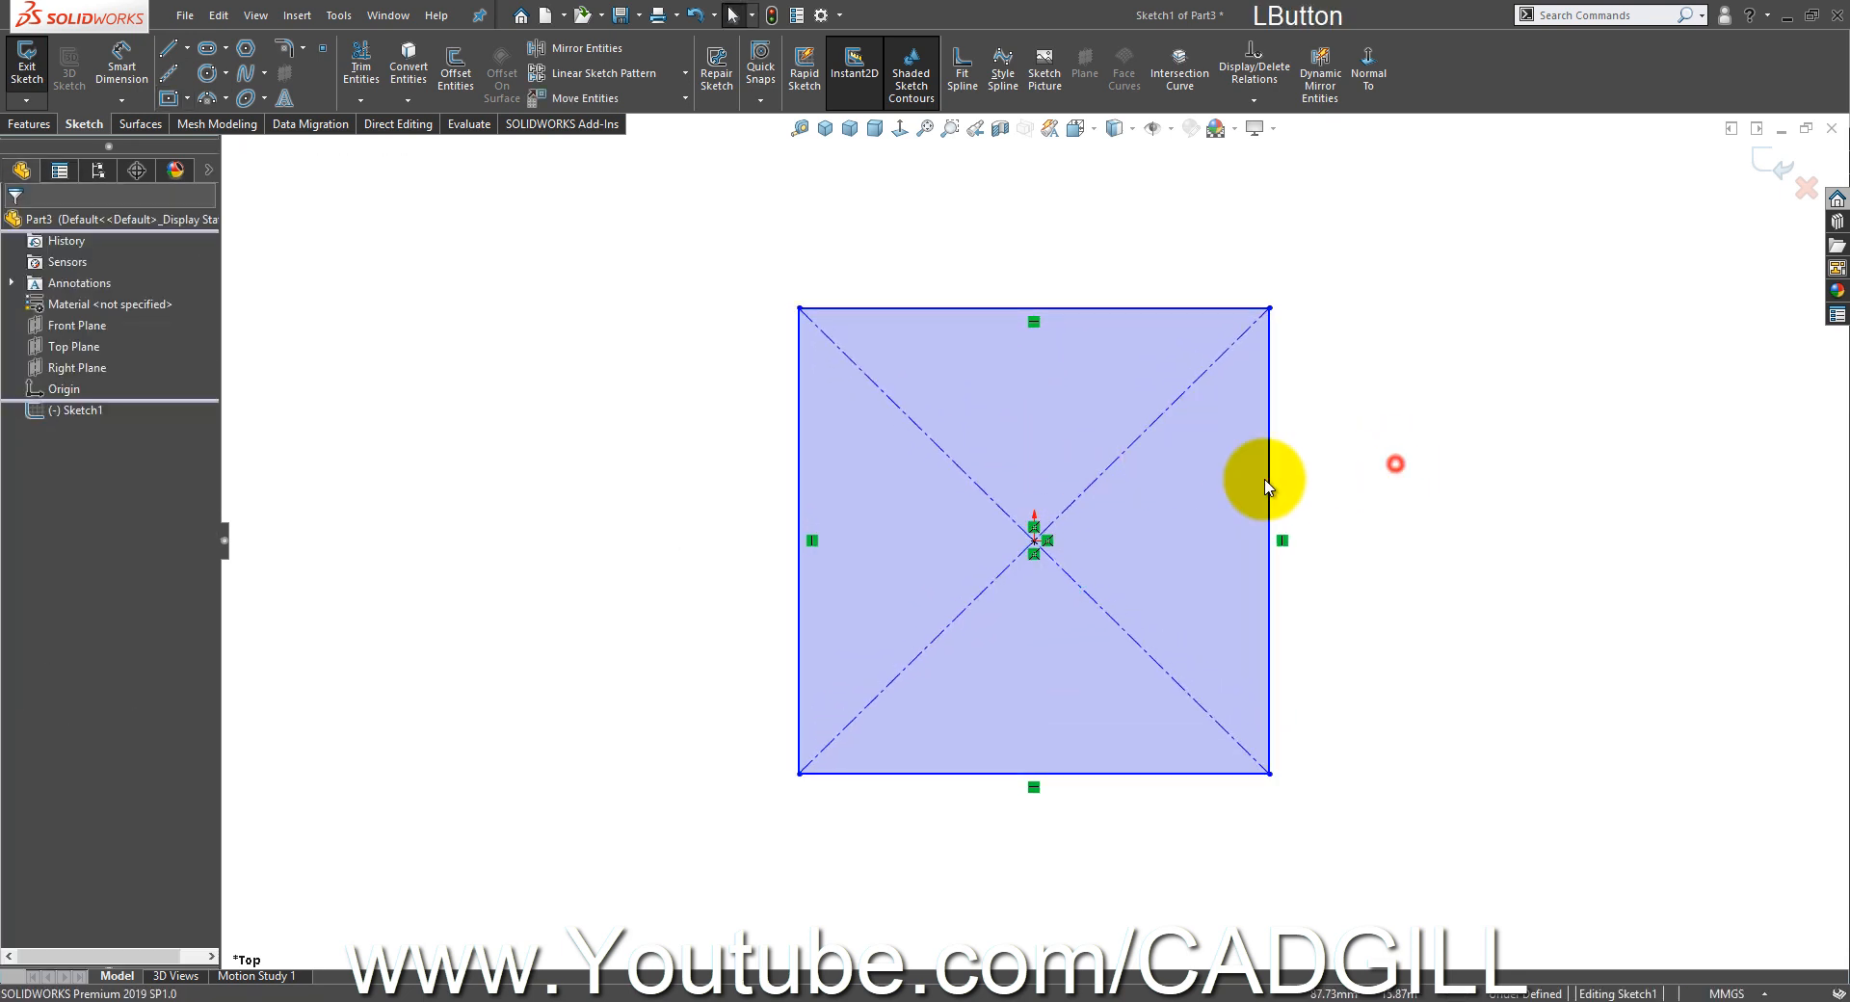
pyautogui.click(1121, 453)
pyautogui.keyDown('ctrl'); pyautogui.click(935, 451); pyautogui.keyUp('ctrl')
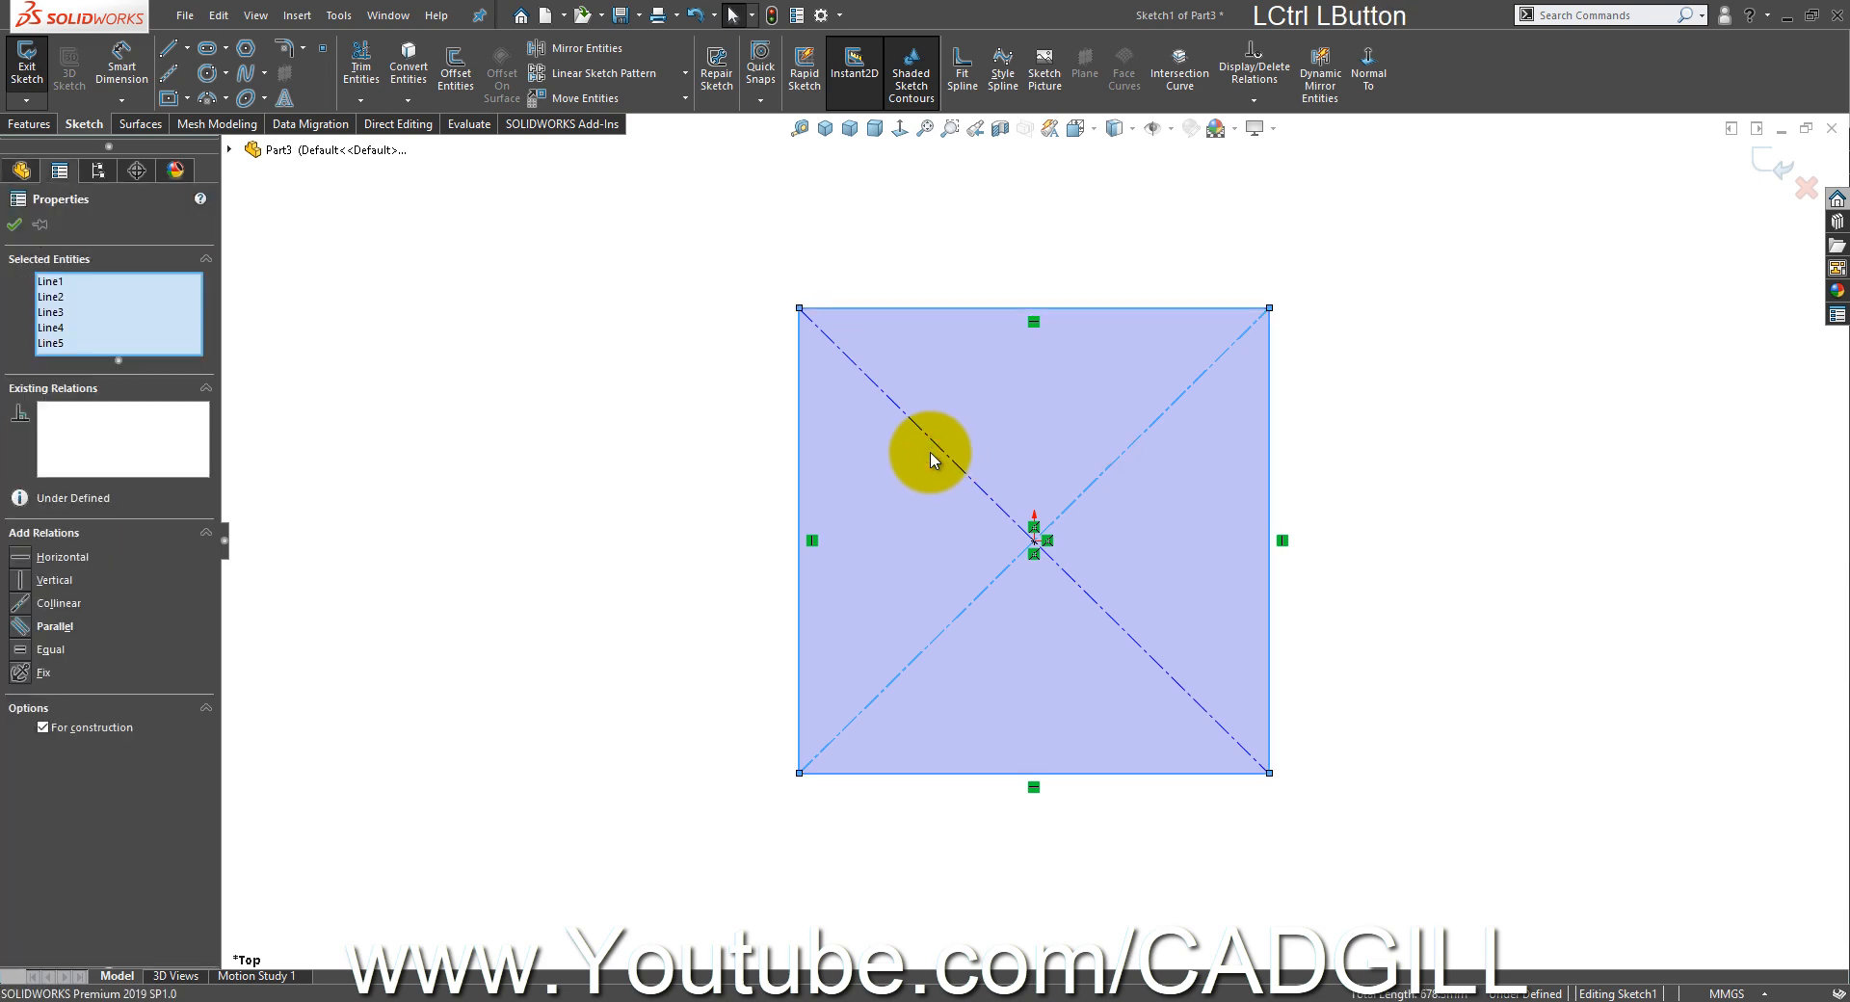
pyautogui.keyDown('ctrl'); pyautogui.click(925, 452); pyautogui.keyUp('ctrl')
pyautogui.keyDown('ctrl'); pyautogui.click(939, 445); pyautogui.keyUp('ctrl')
pyautogui.click(1551, 490)
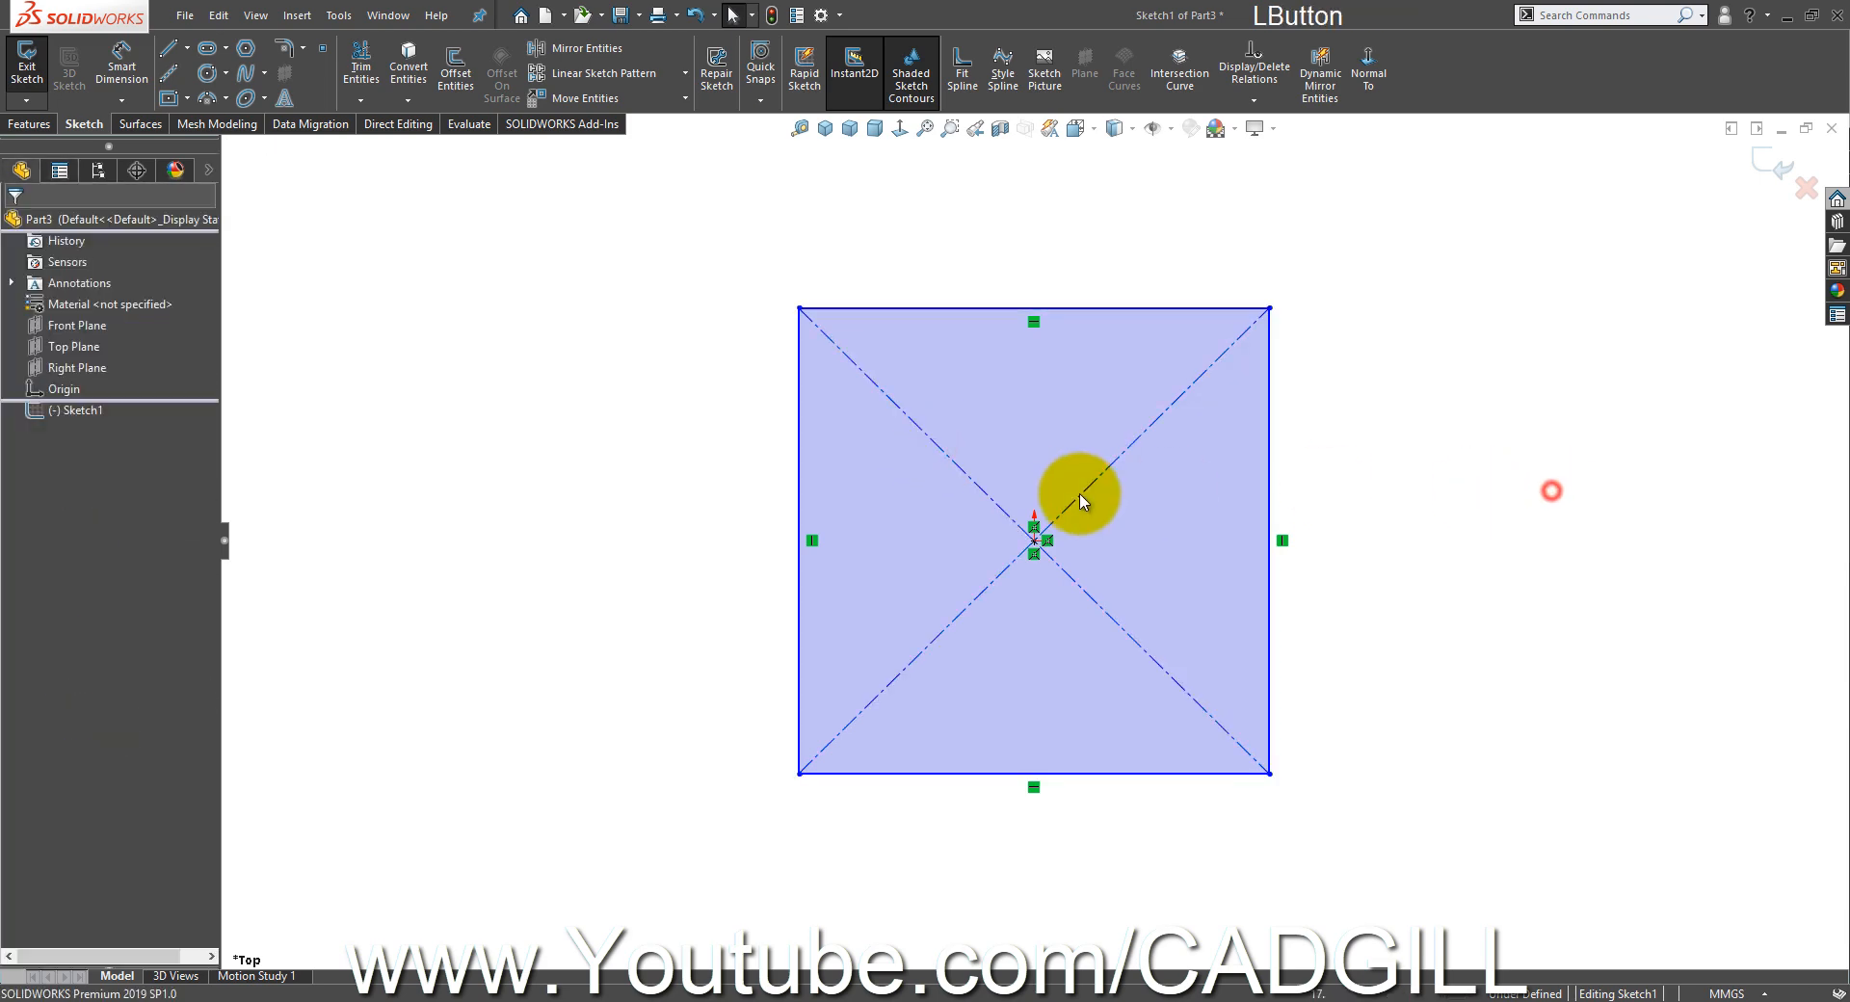
# - Make the rectangle's two diagonal construction lines perpendicular to each other
pyautogui.click(1079, 497)
pyautogui.keyDown('ctrl'); pyautogui.click(979, 487); pyautogui.keyUp('ctrl')
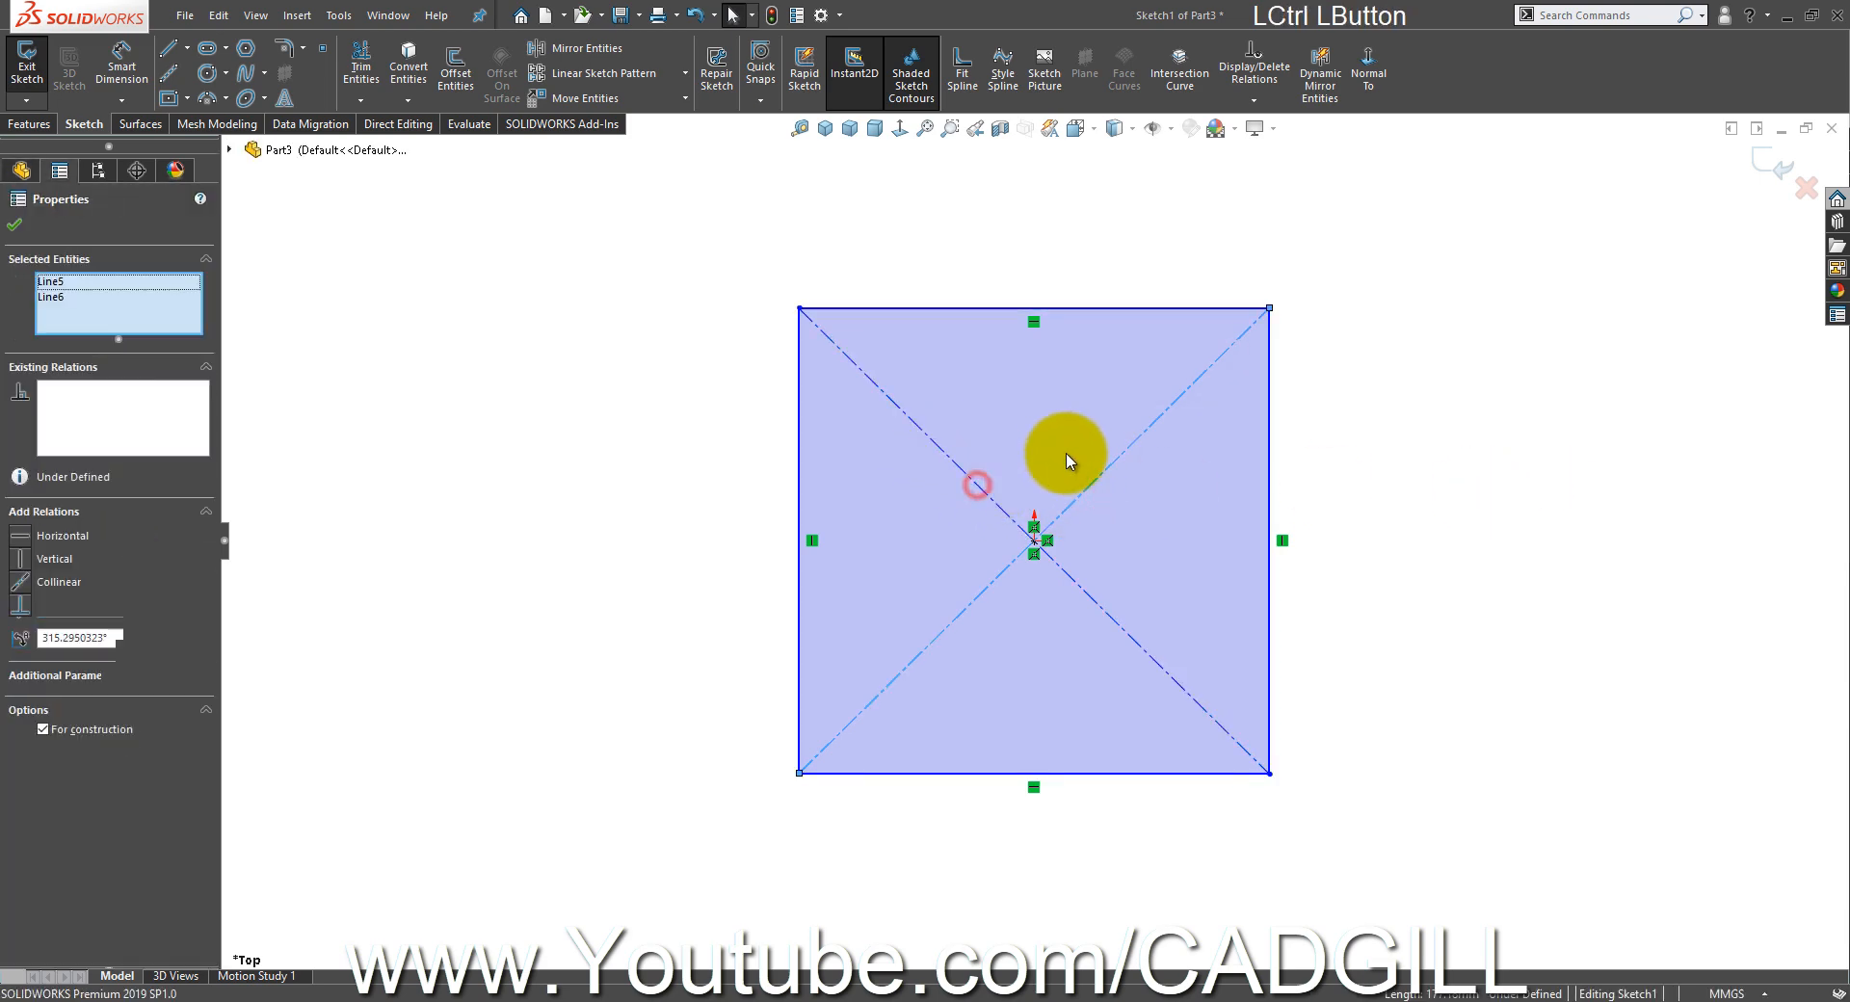
pyautogui.click(1120, 400)
pyautogui.click(1351, 503)
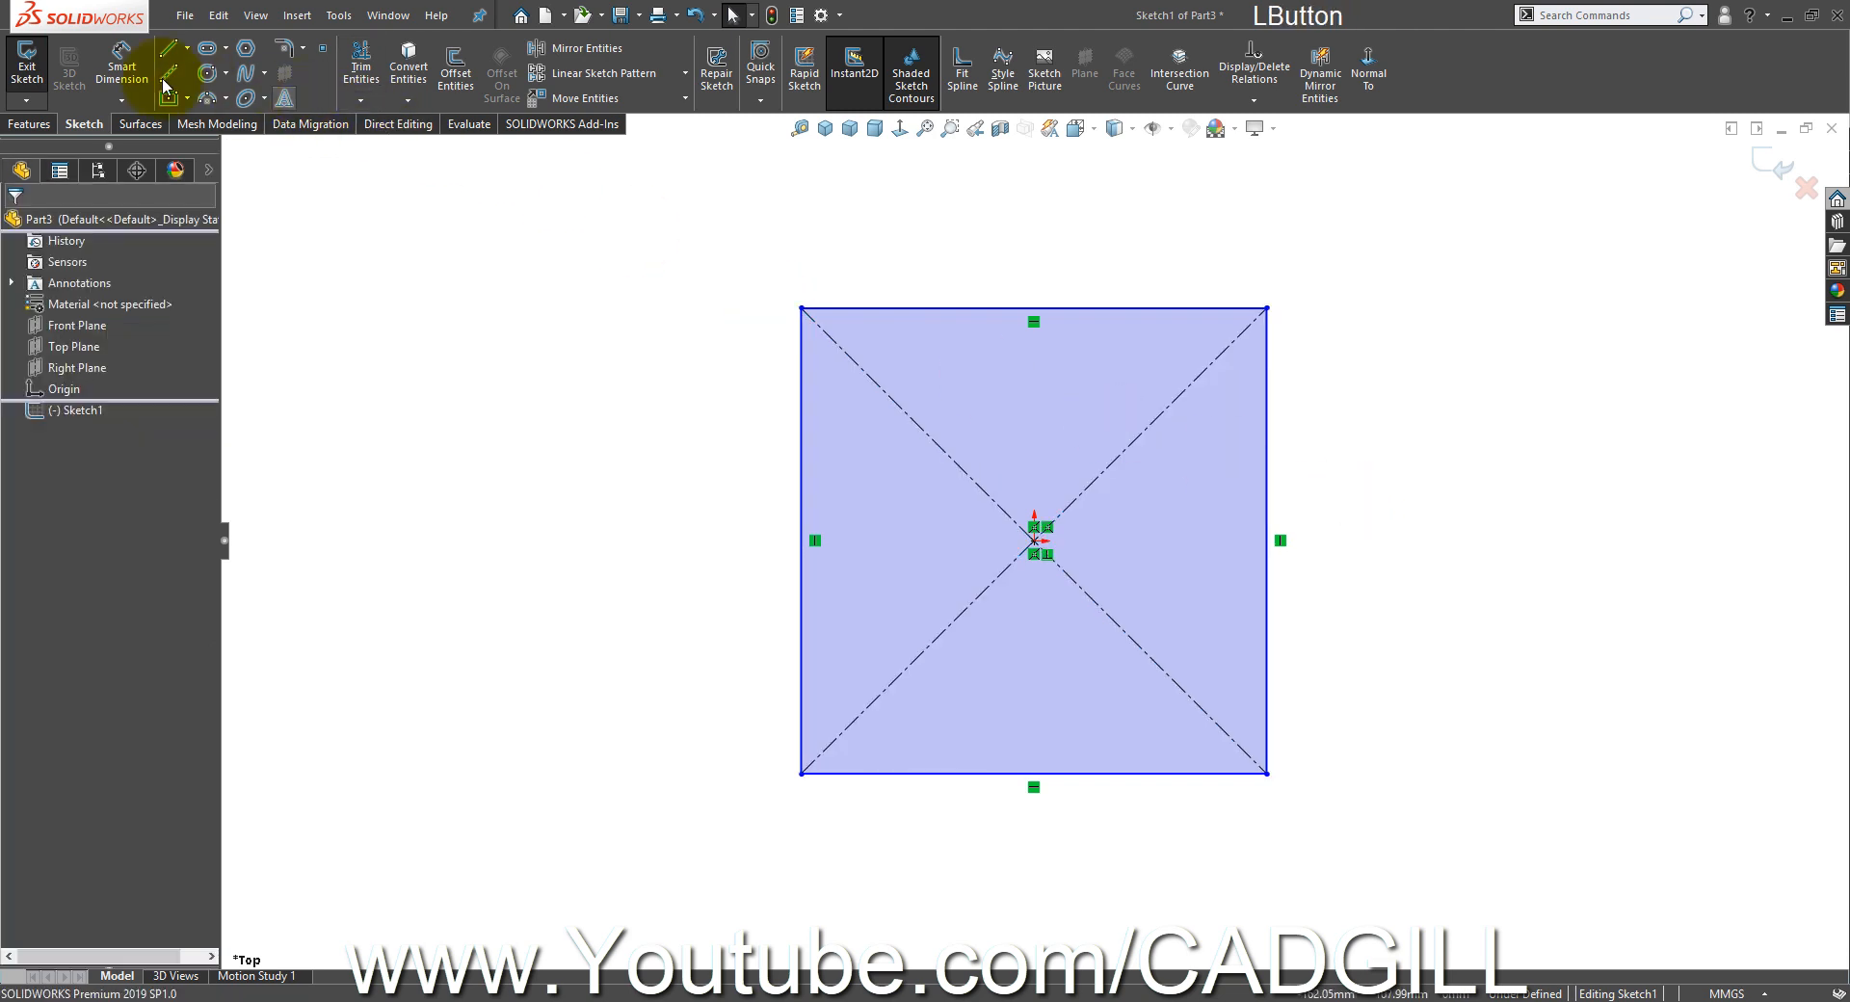
# - Dimension the square's upper edge to 100 mm
pyautogui.click(135, 70)
pyautogui.click(922, 308)
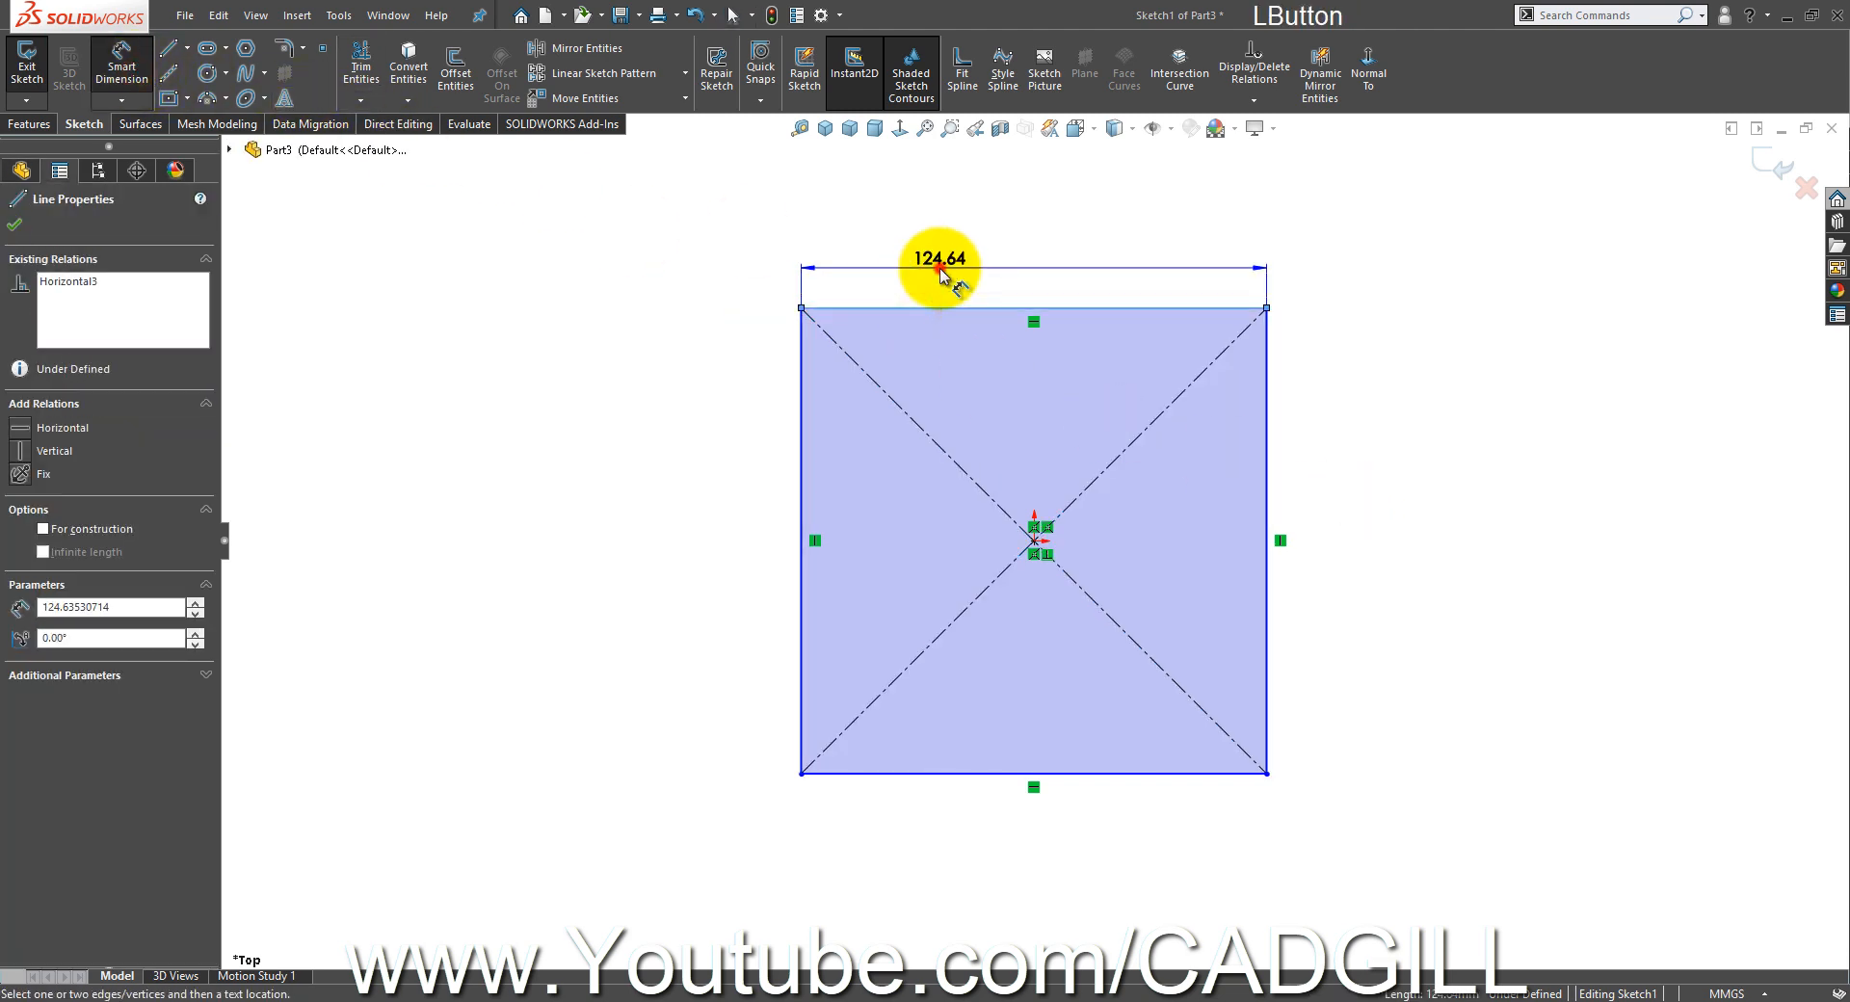
pyautogui.click(942, 274)
pyautogui.write('100')
pyautogui.press('KP_Enter')
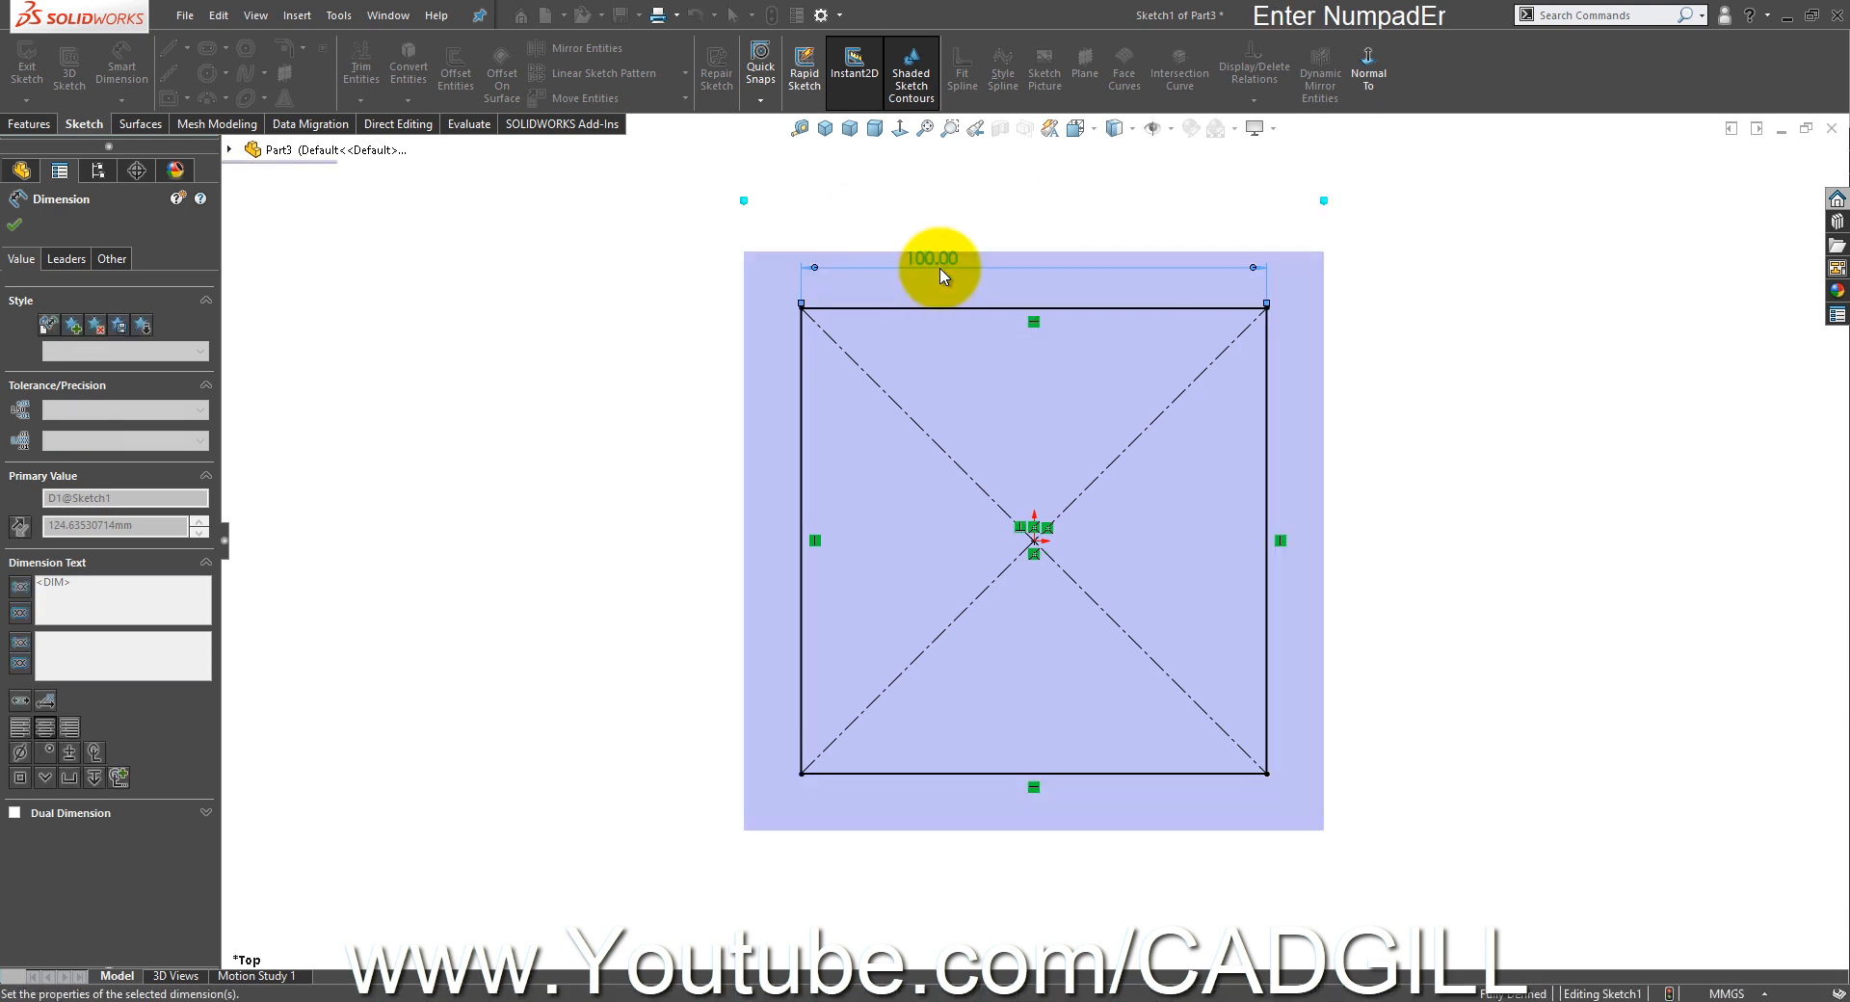
# - Start a surface extrusion of the square sketch with a blind depth of 100 mm
pyautogui.click(143, 125)
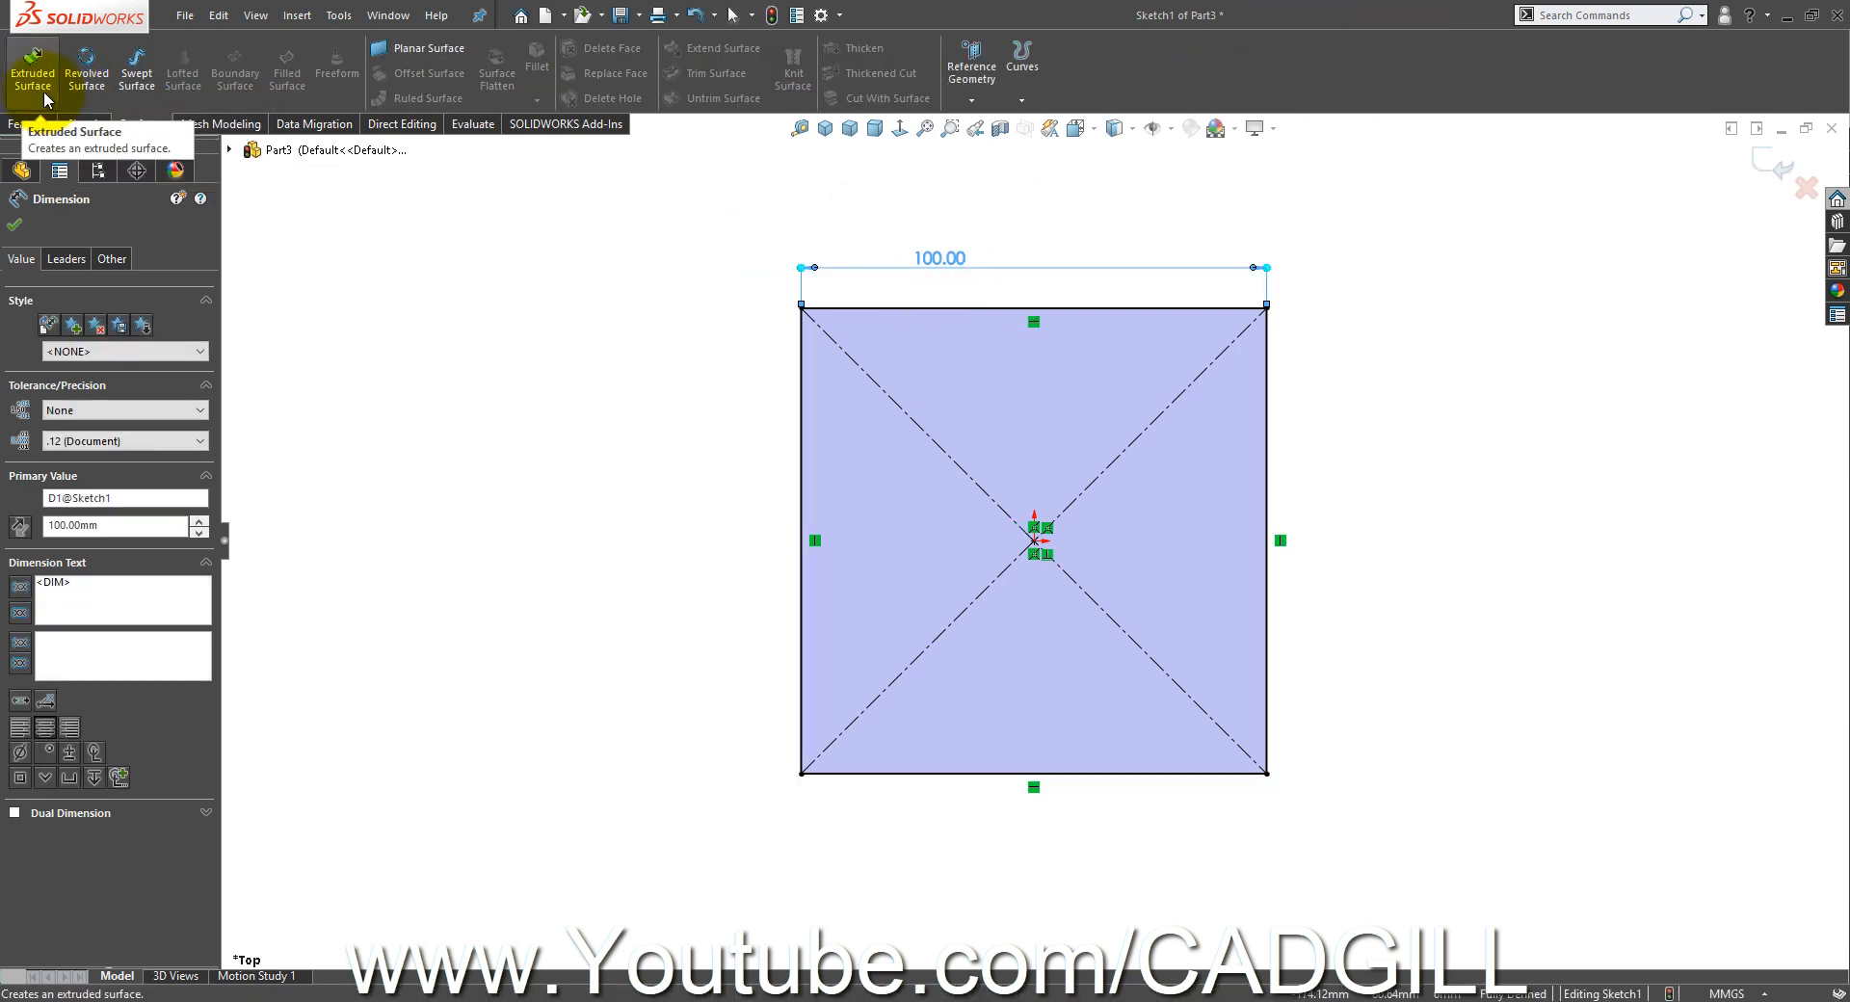
pyautogui.click(84, 124)
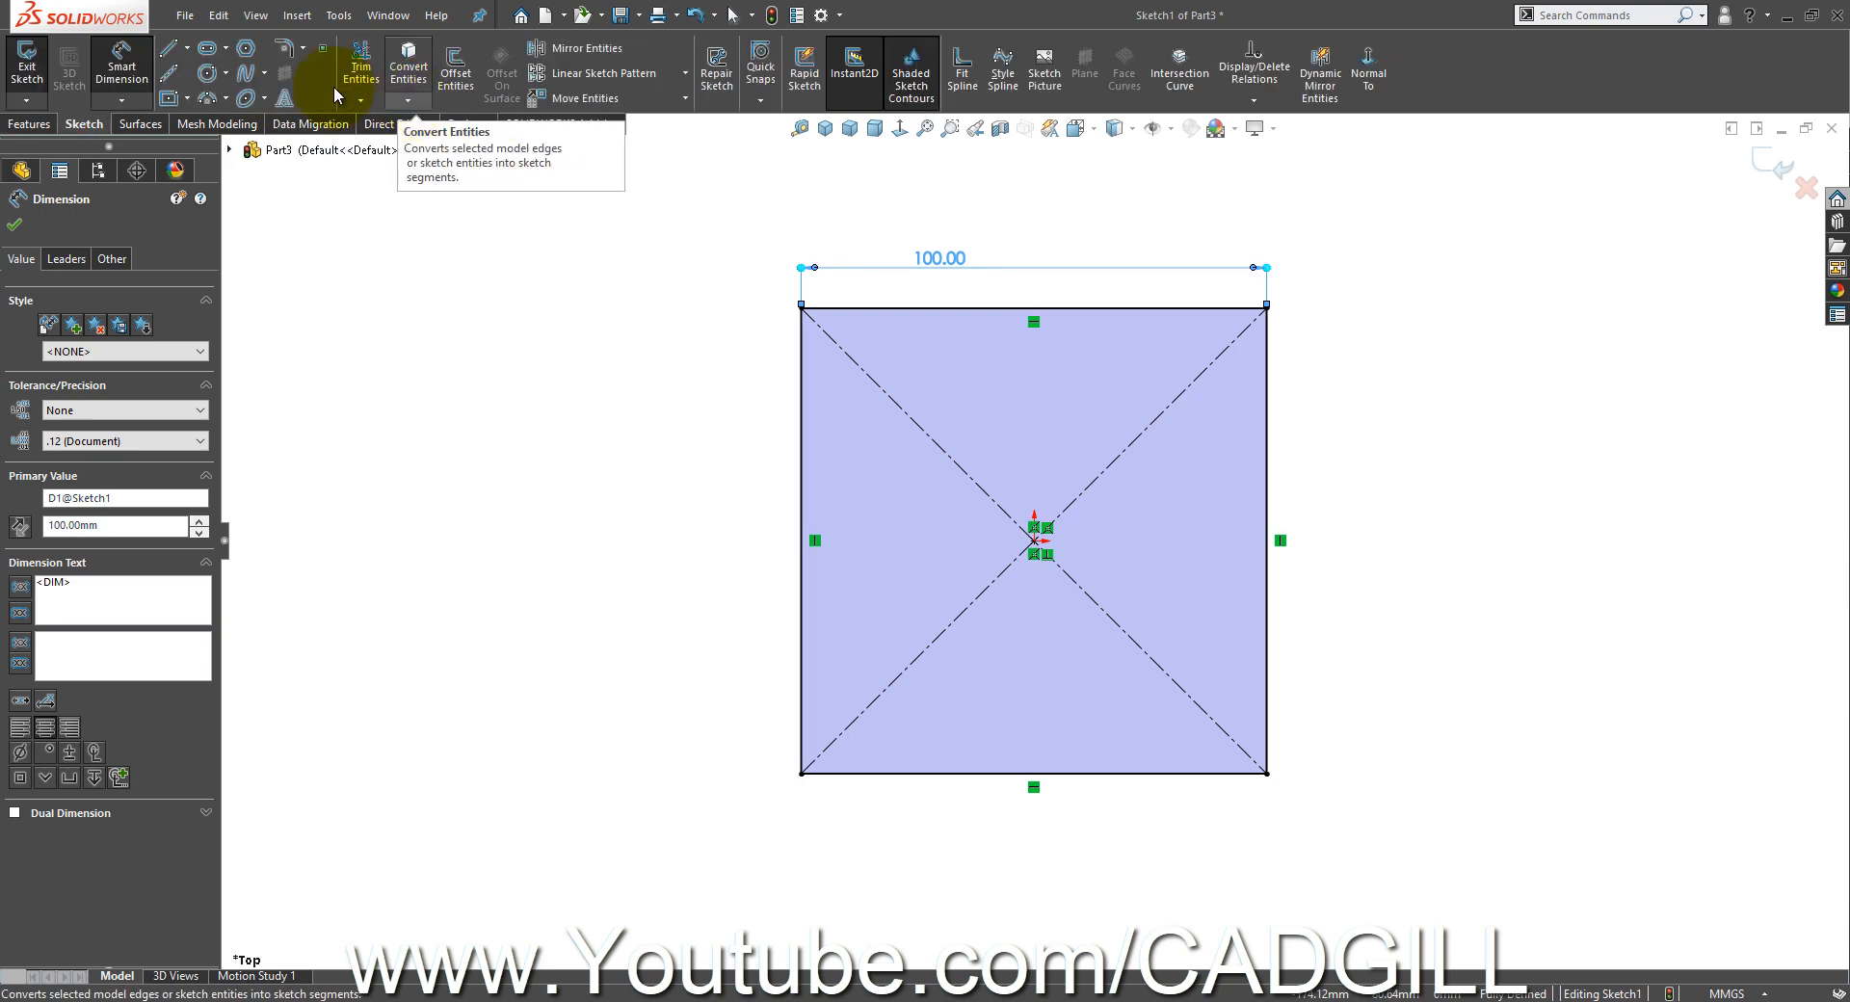
pyautogui.moveTo(540, 212)
pyautogui.mouseDown(button='middle')
pyautogui.moveTo(941, 484)
pyautogui.moveTo(942, 372)
pyautogui.mouseUp(button='middle')
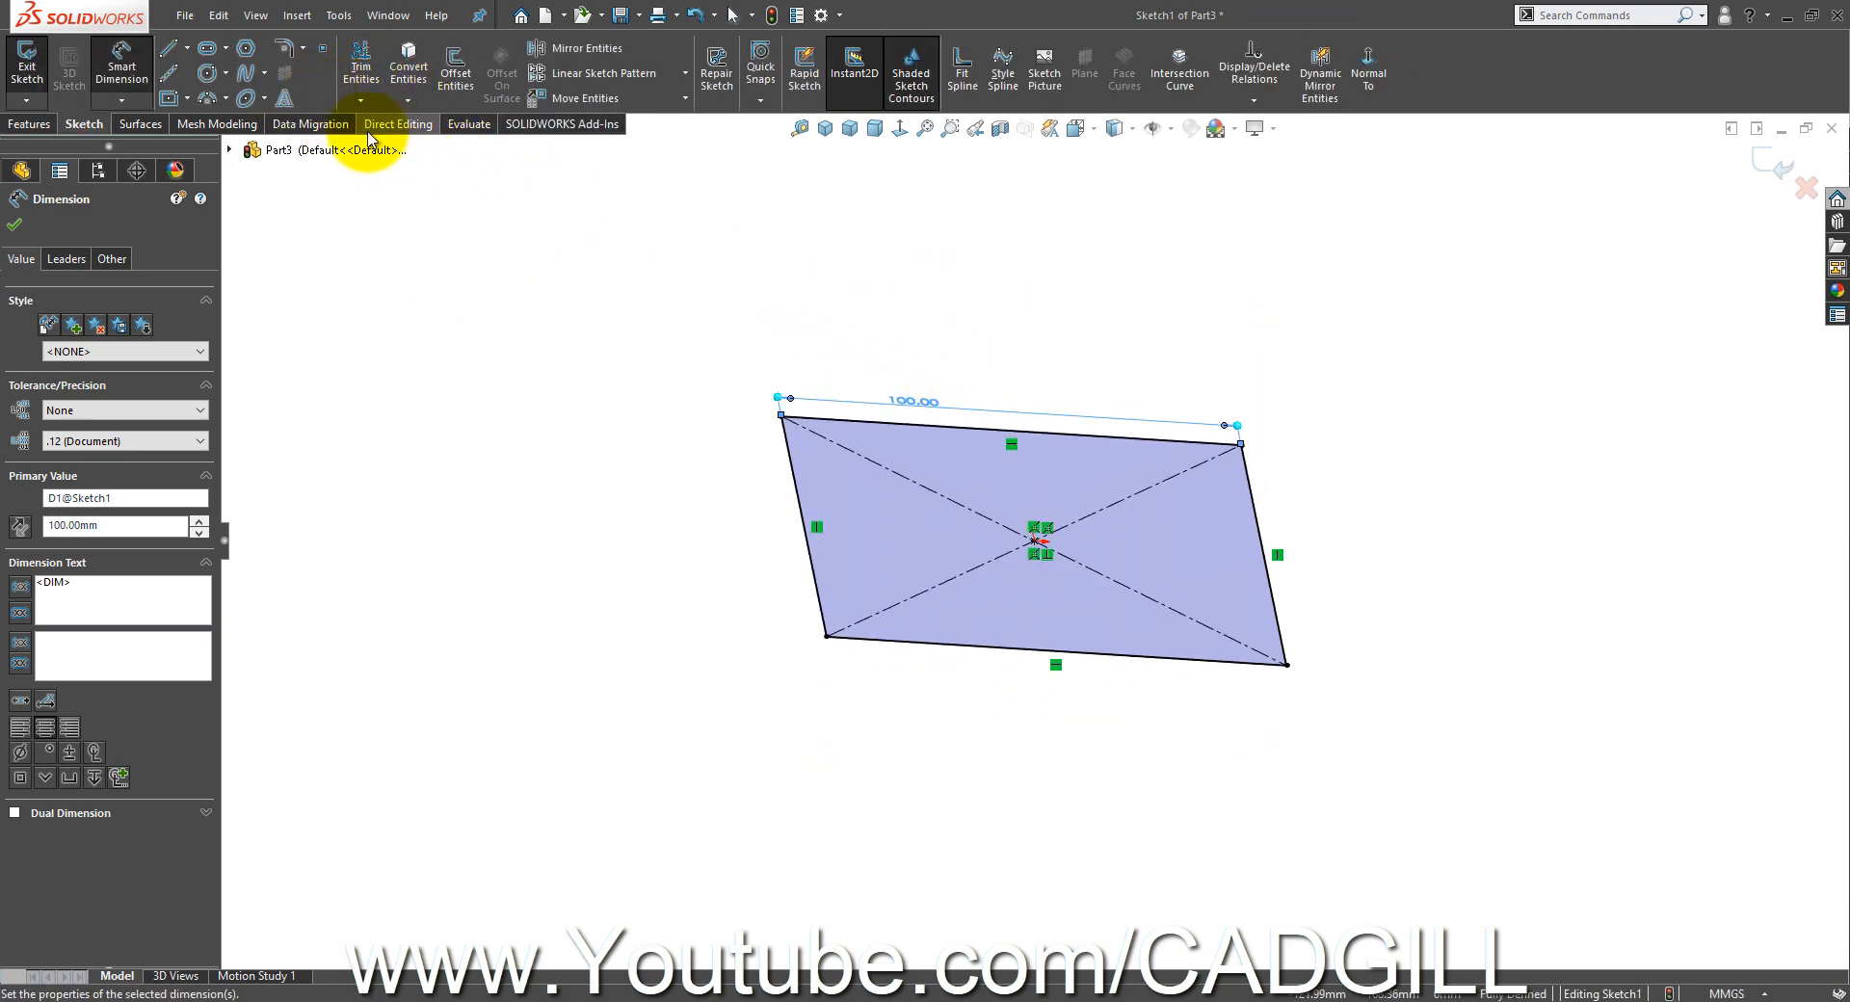
pyautogui.click(141, 123)
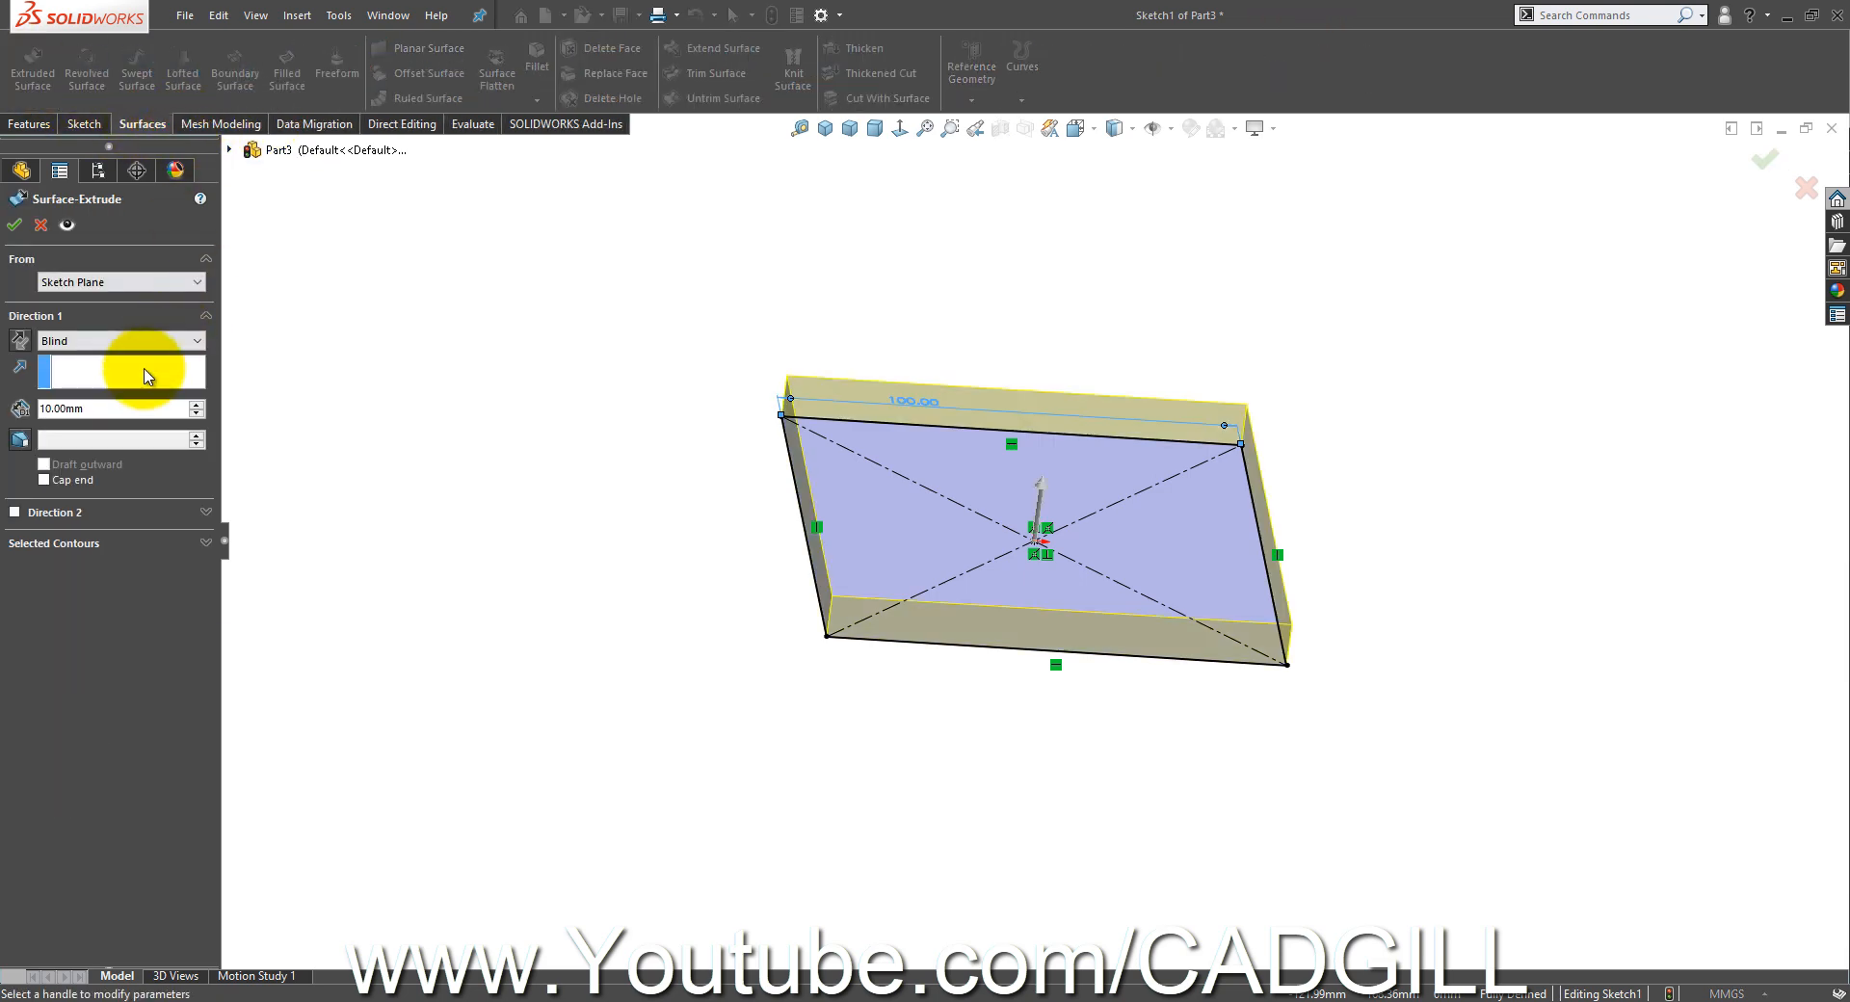
pyautogui.click(196, 405)
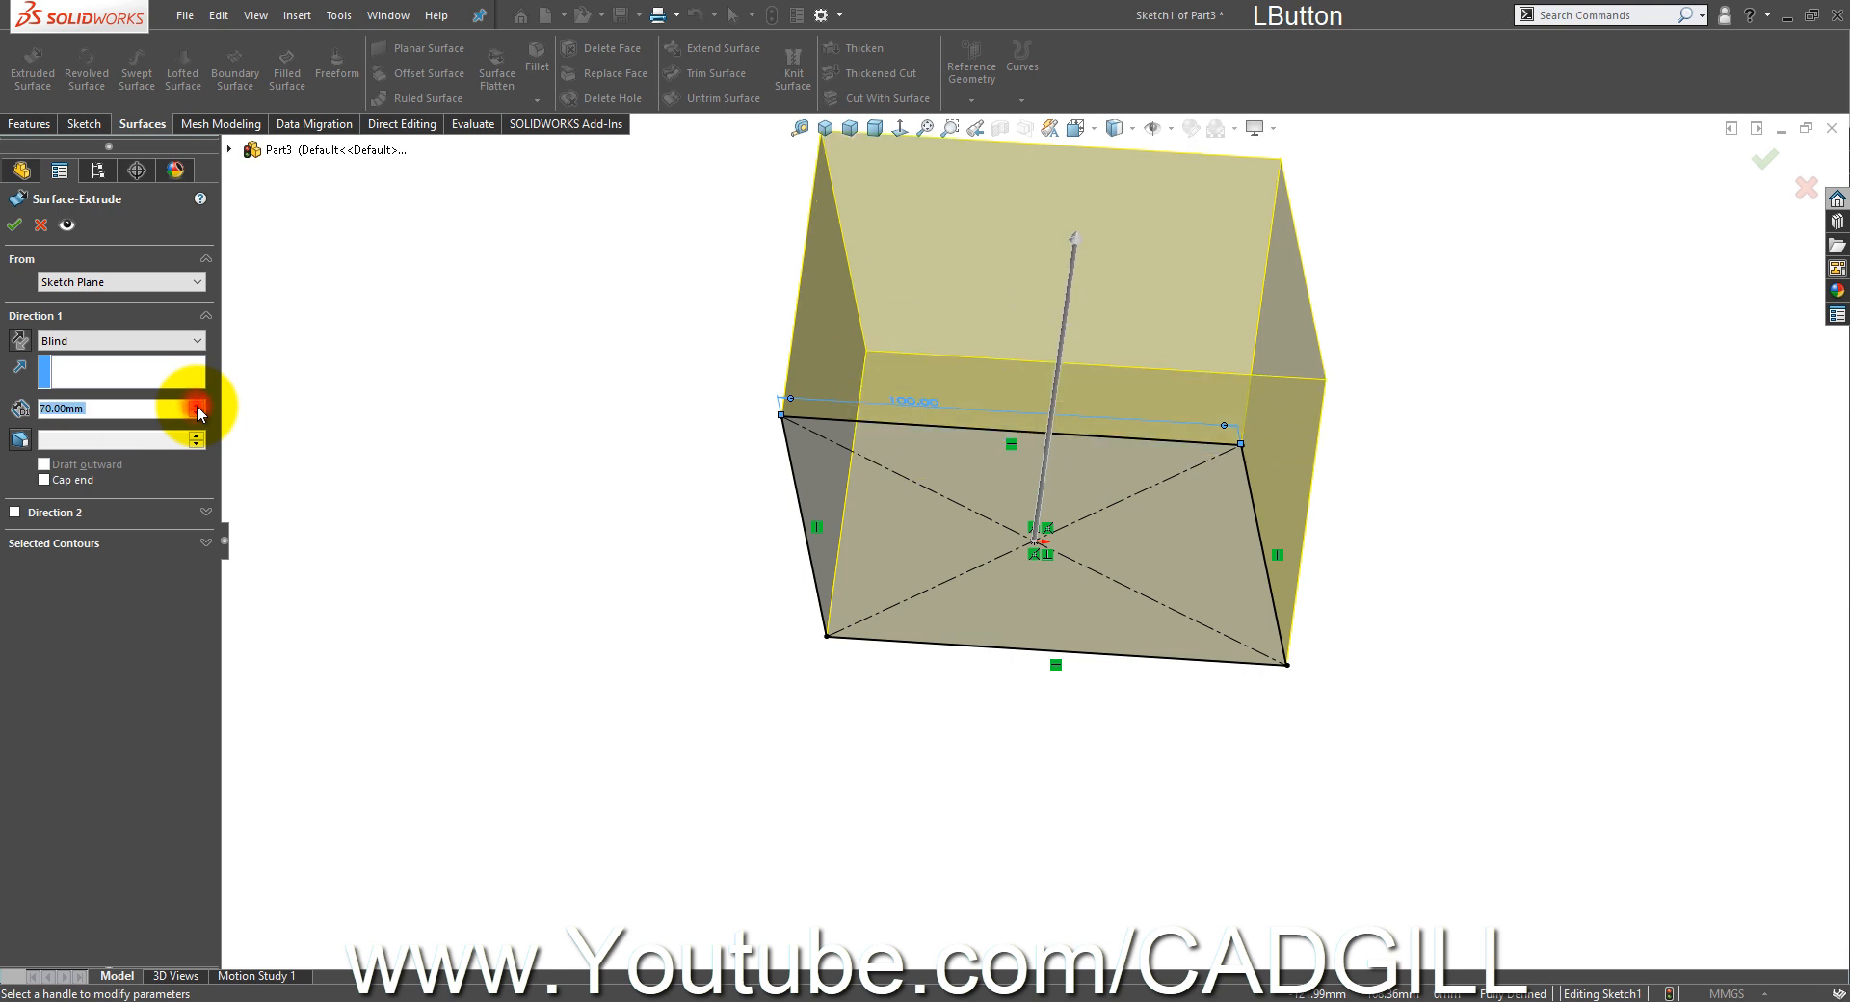
# - Add a 15-degree outward draft to the surface extrusion, raise its depth above 130 mm and finish it
pyautogui.click(20, 439)
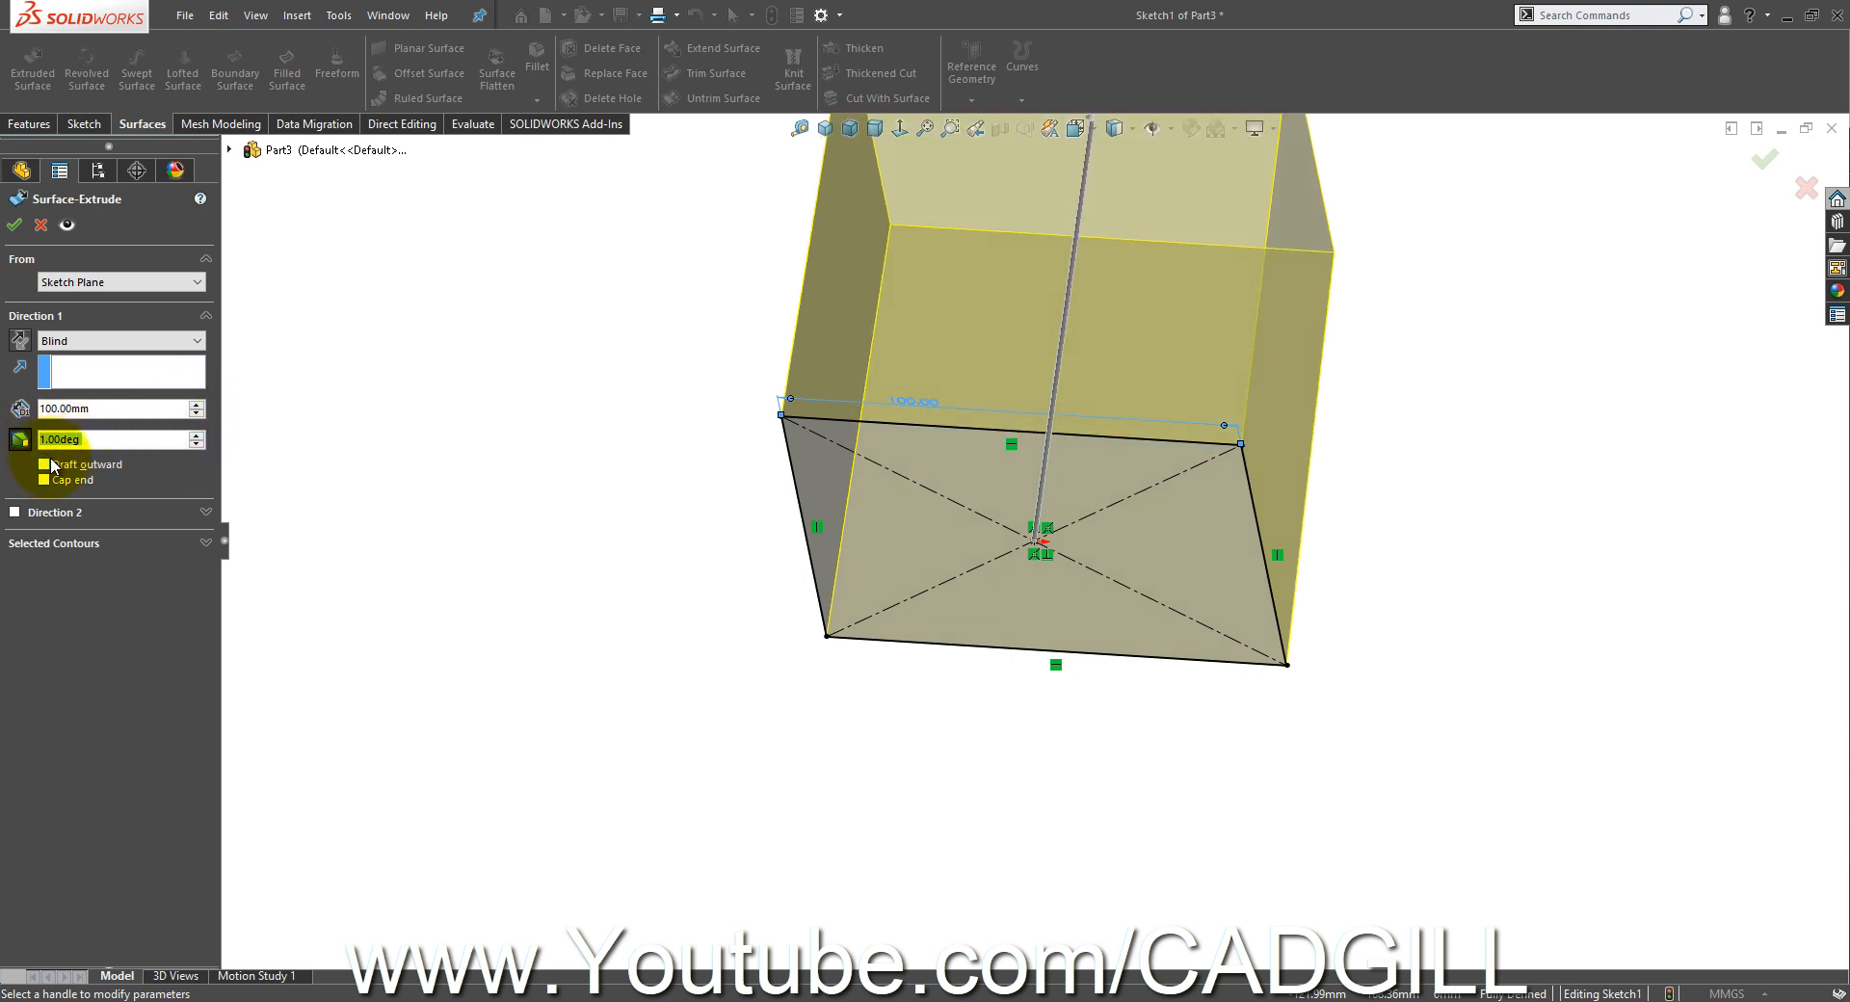
pyautogui.click(53, 465)
pyautogui.click(195, 435)
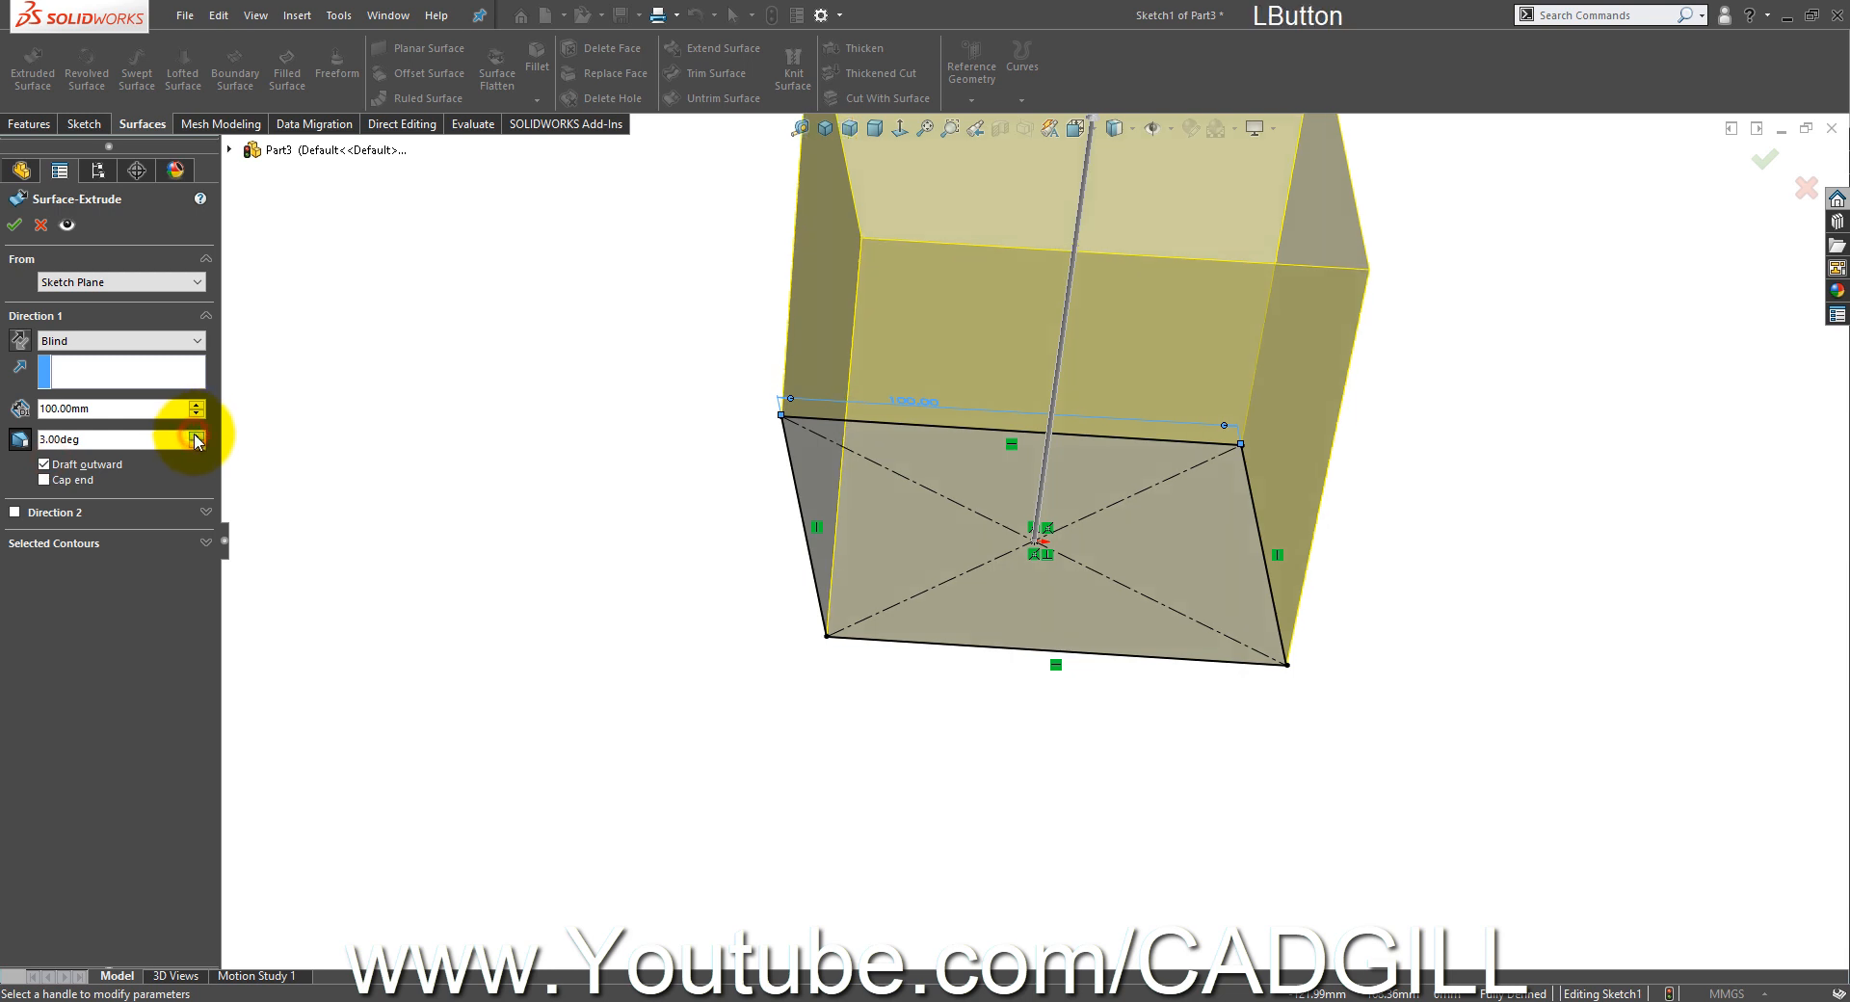
pyautogui.scroll(3, 1081, 426)
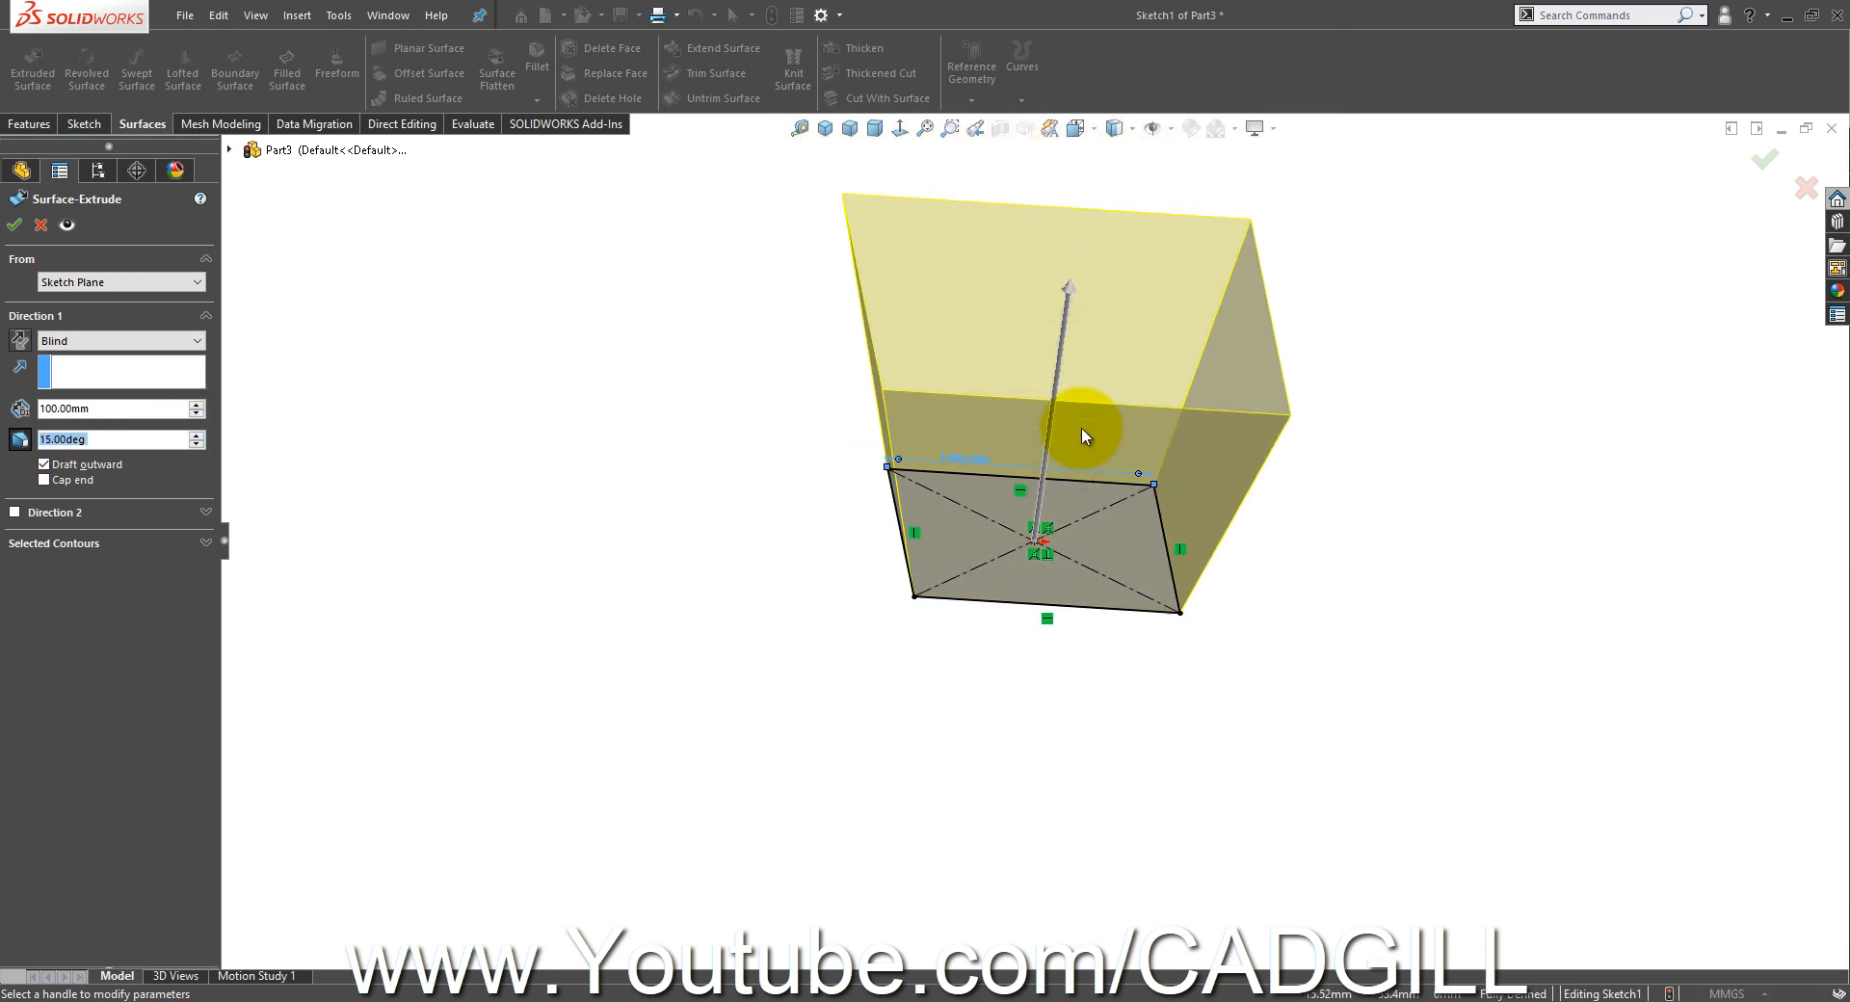
pyautogui.moveTo(1081, 426); pyautogui.dragTo(1048, 378, button='middle')
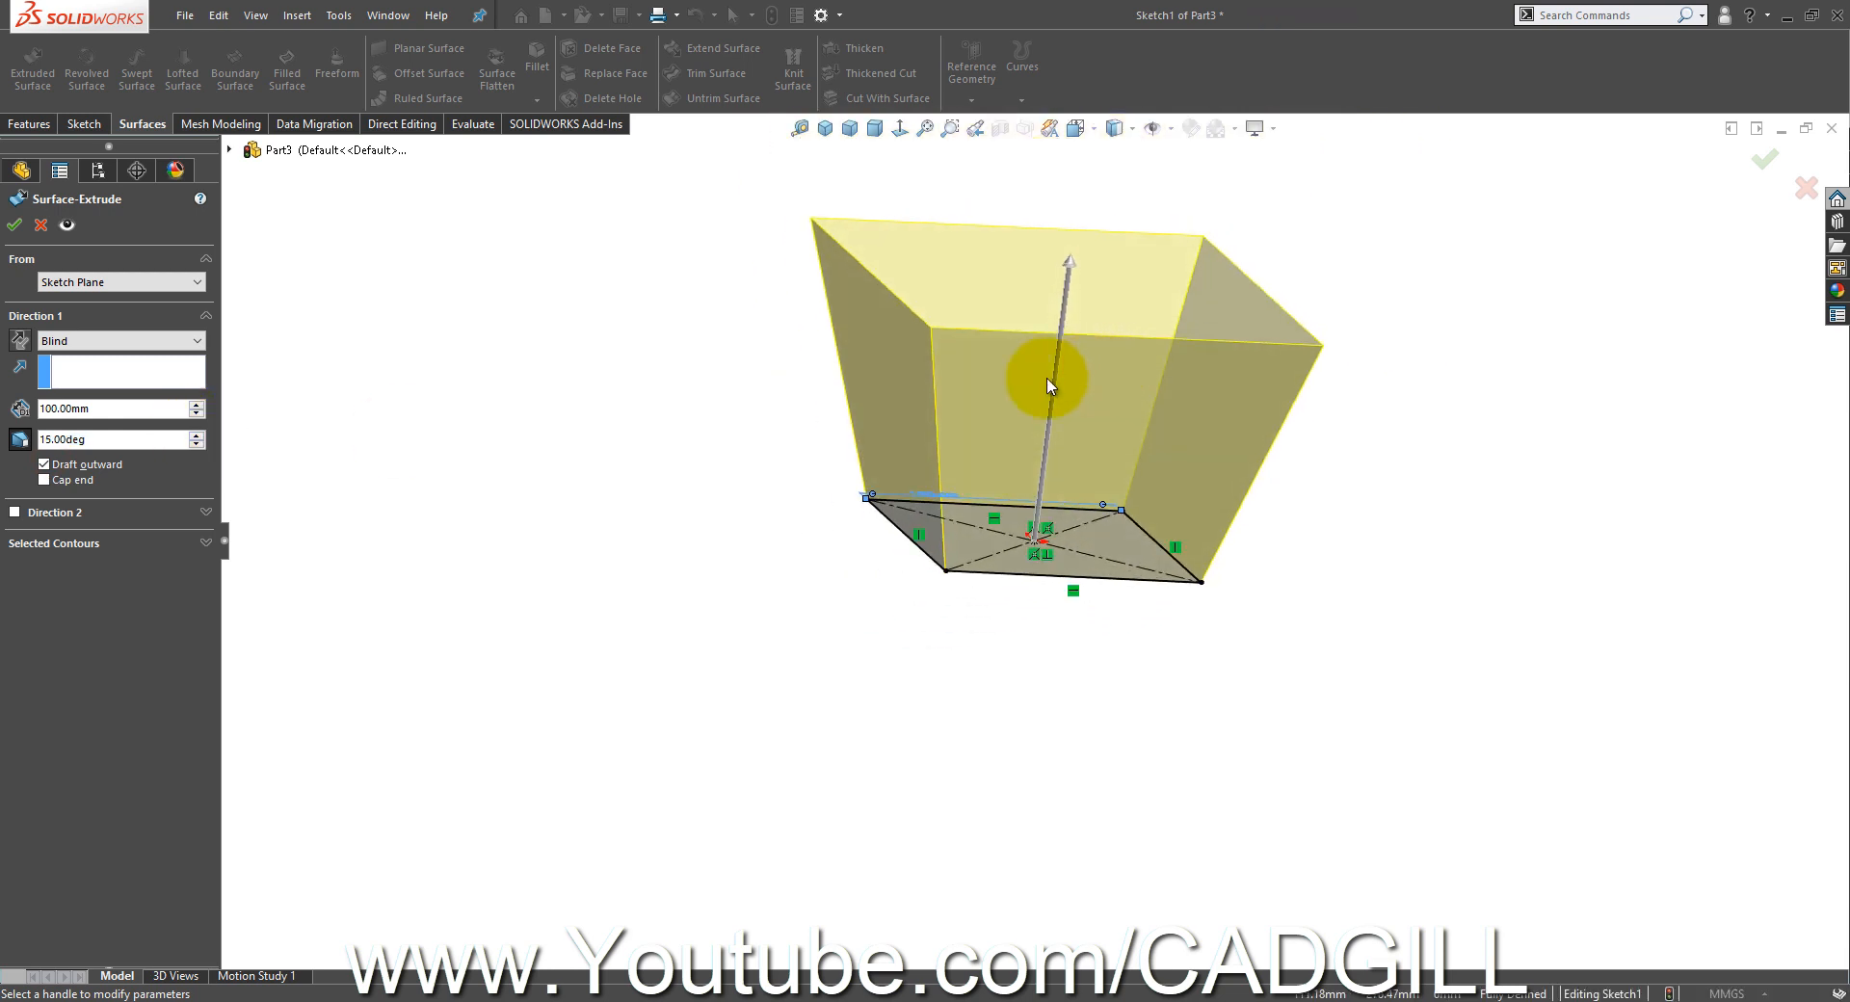
pyautogui.click(198, 405)
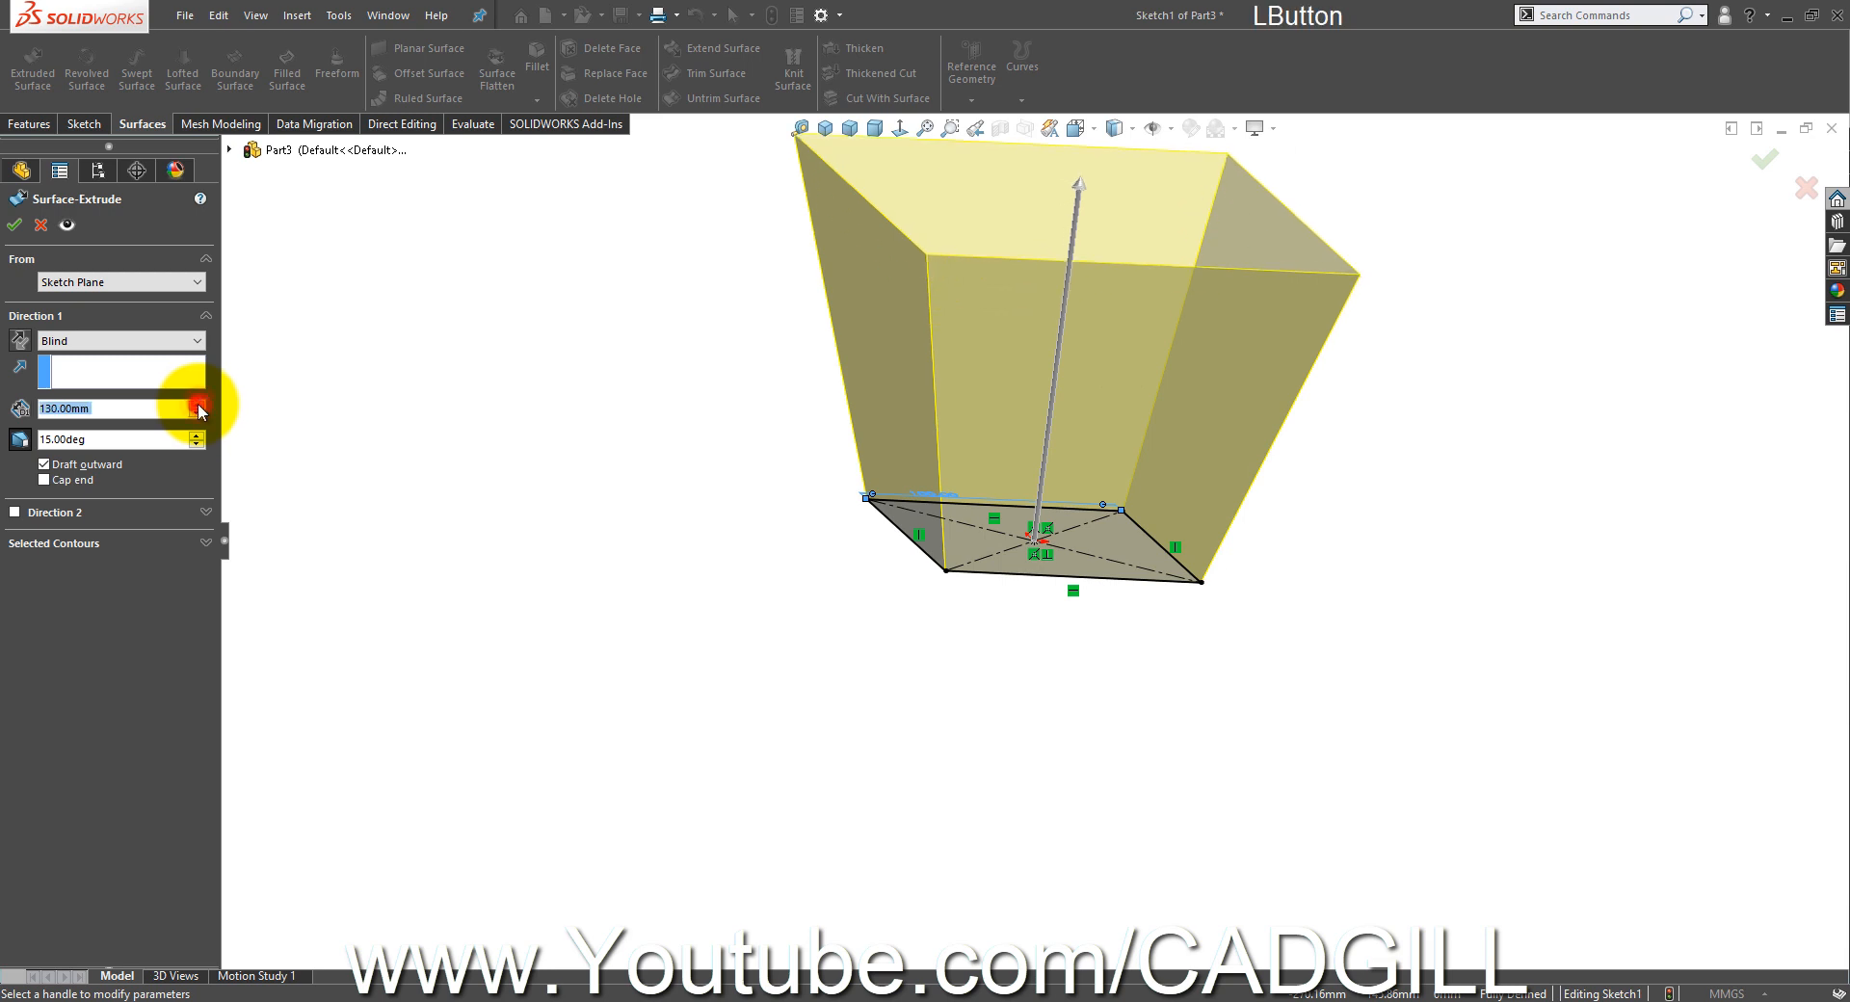
pyautogui.click(17, 222)
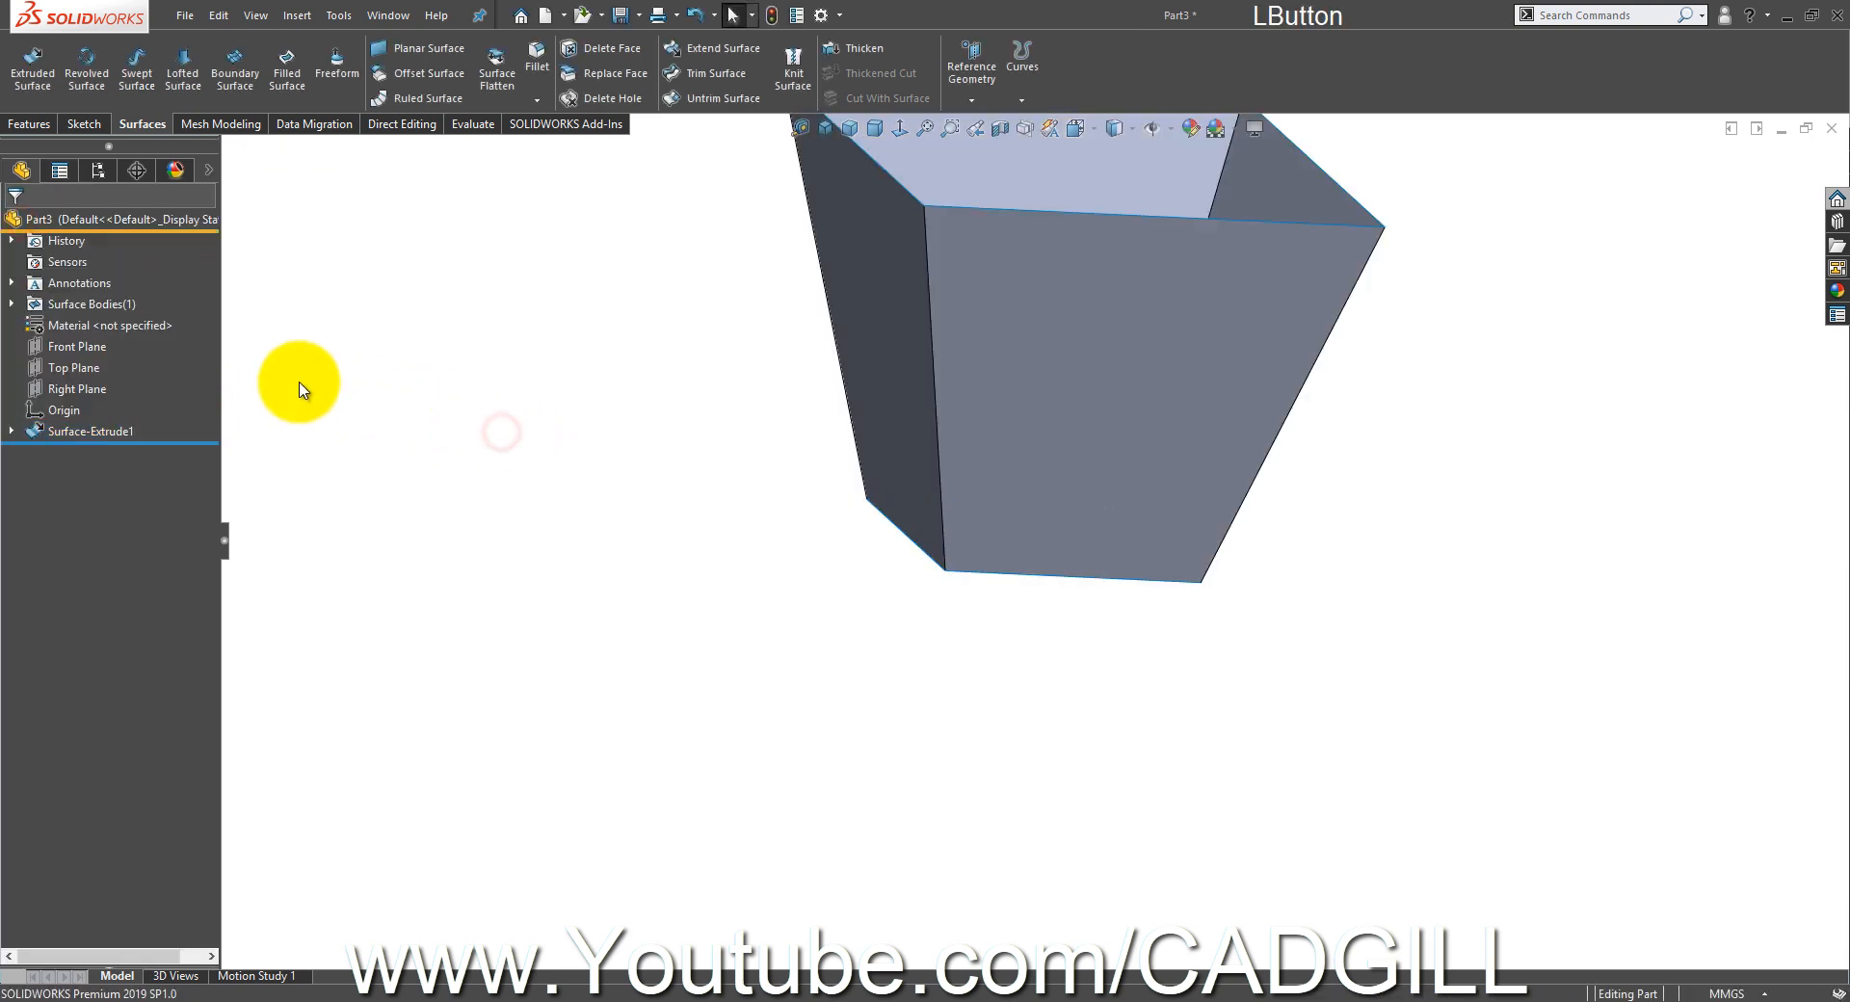
# - Sketch a vertical line on the Front Plane from the origin to above the tapered surface's upper edge, and finish the sketch
pyautogui.click(105, 336)
pyautogui.click(898, 127)
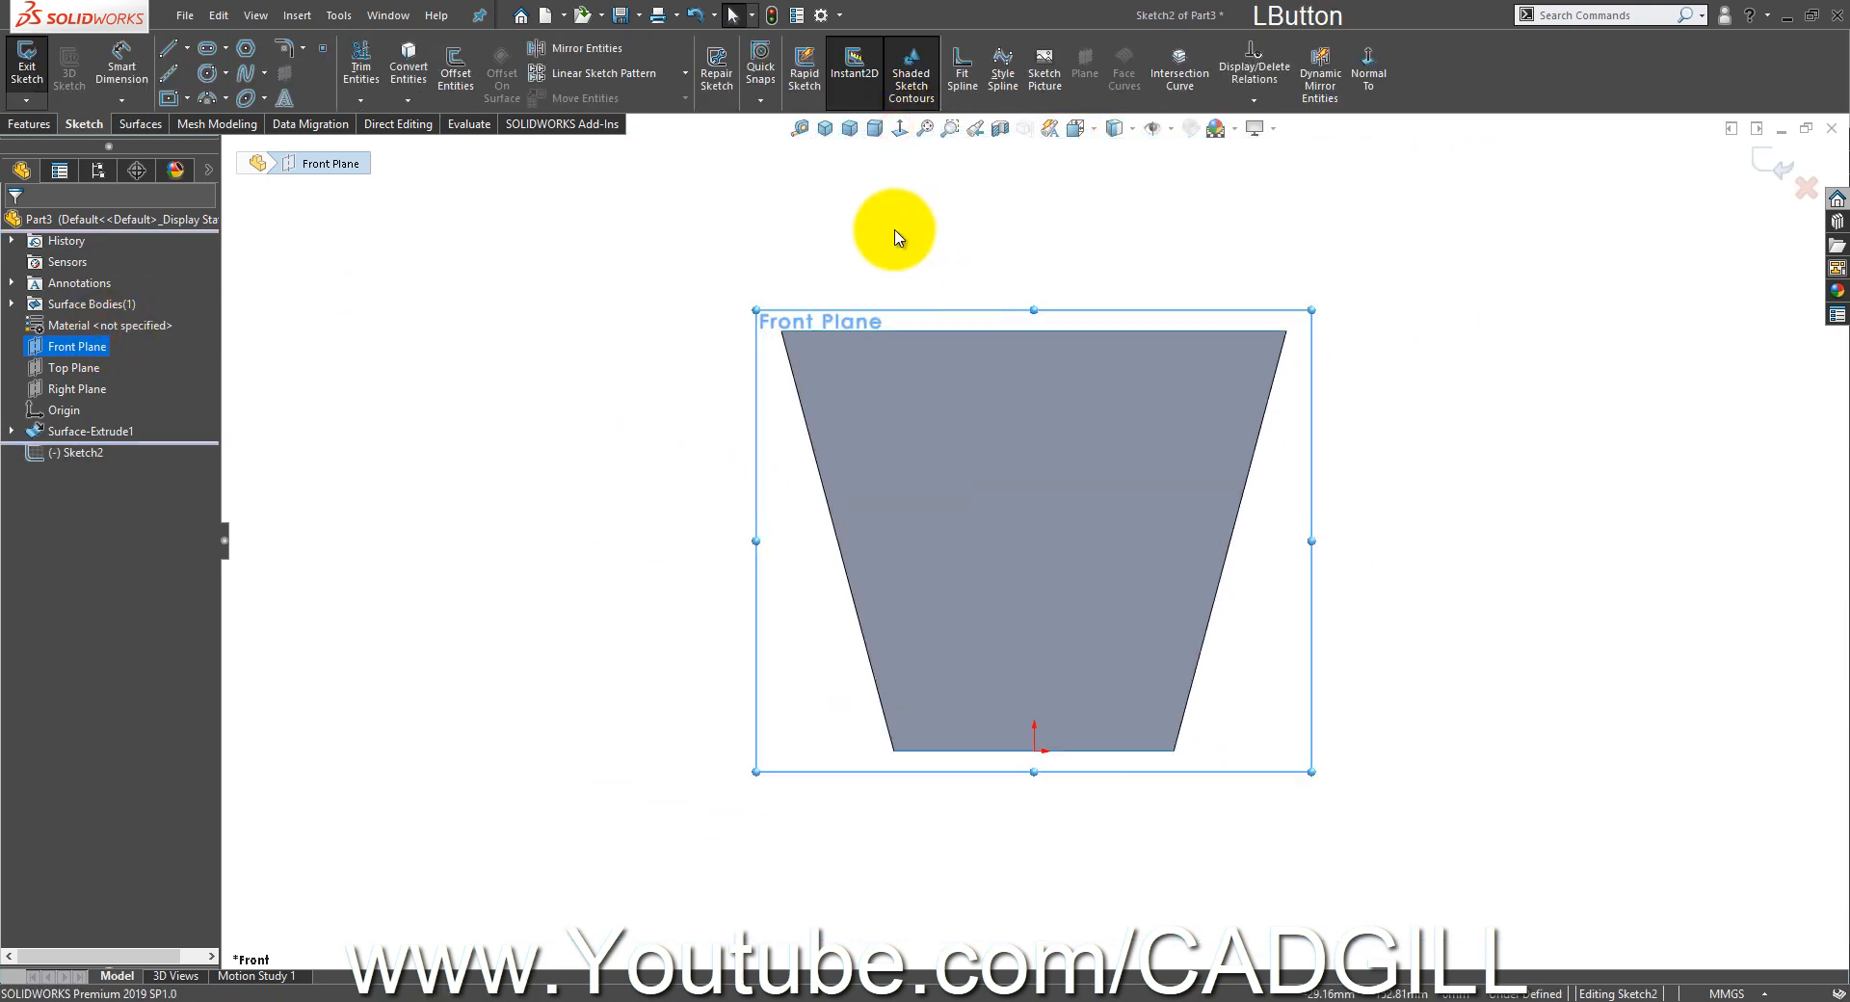
pyautogui.click(173, 48)
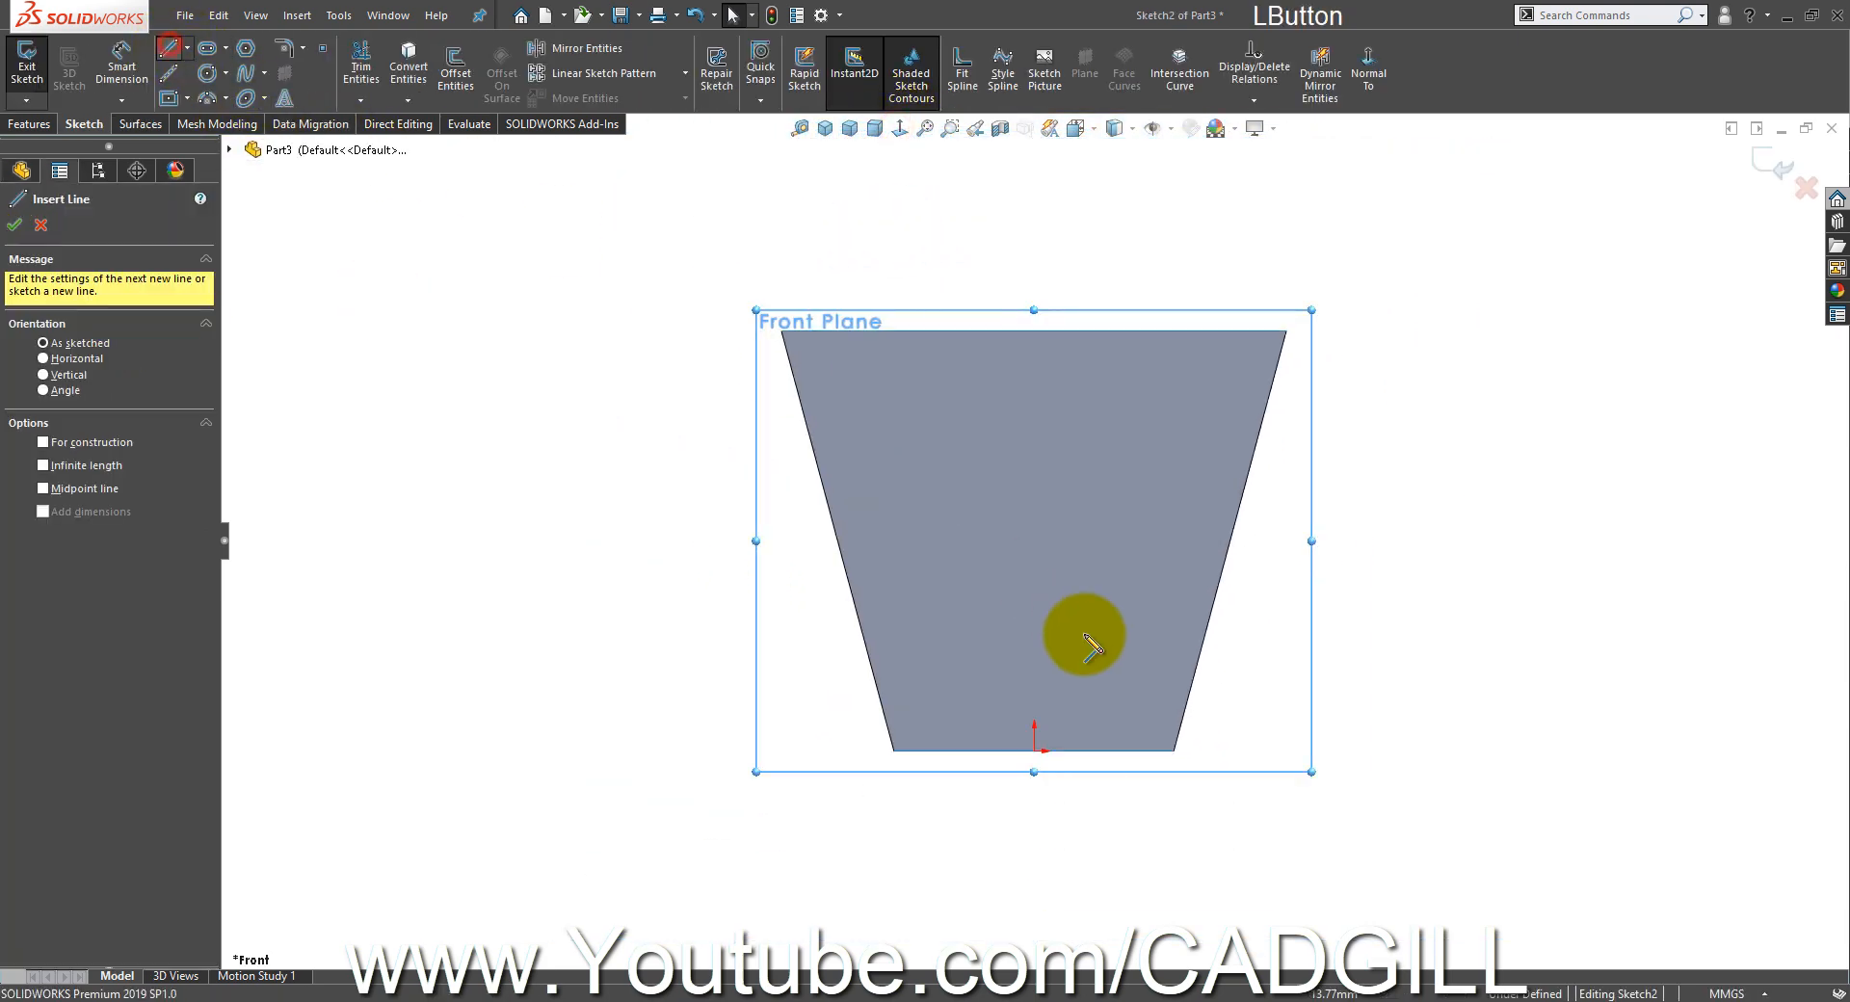
pyautogui.click(1033, 750)
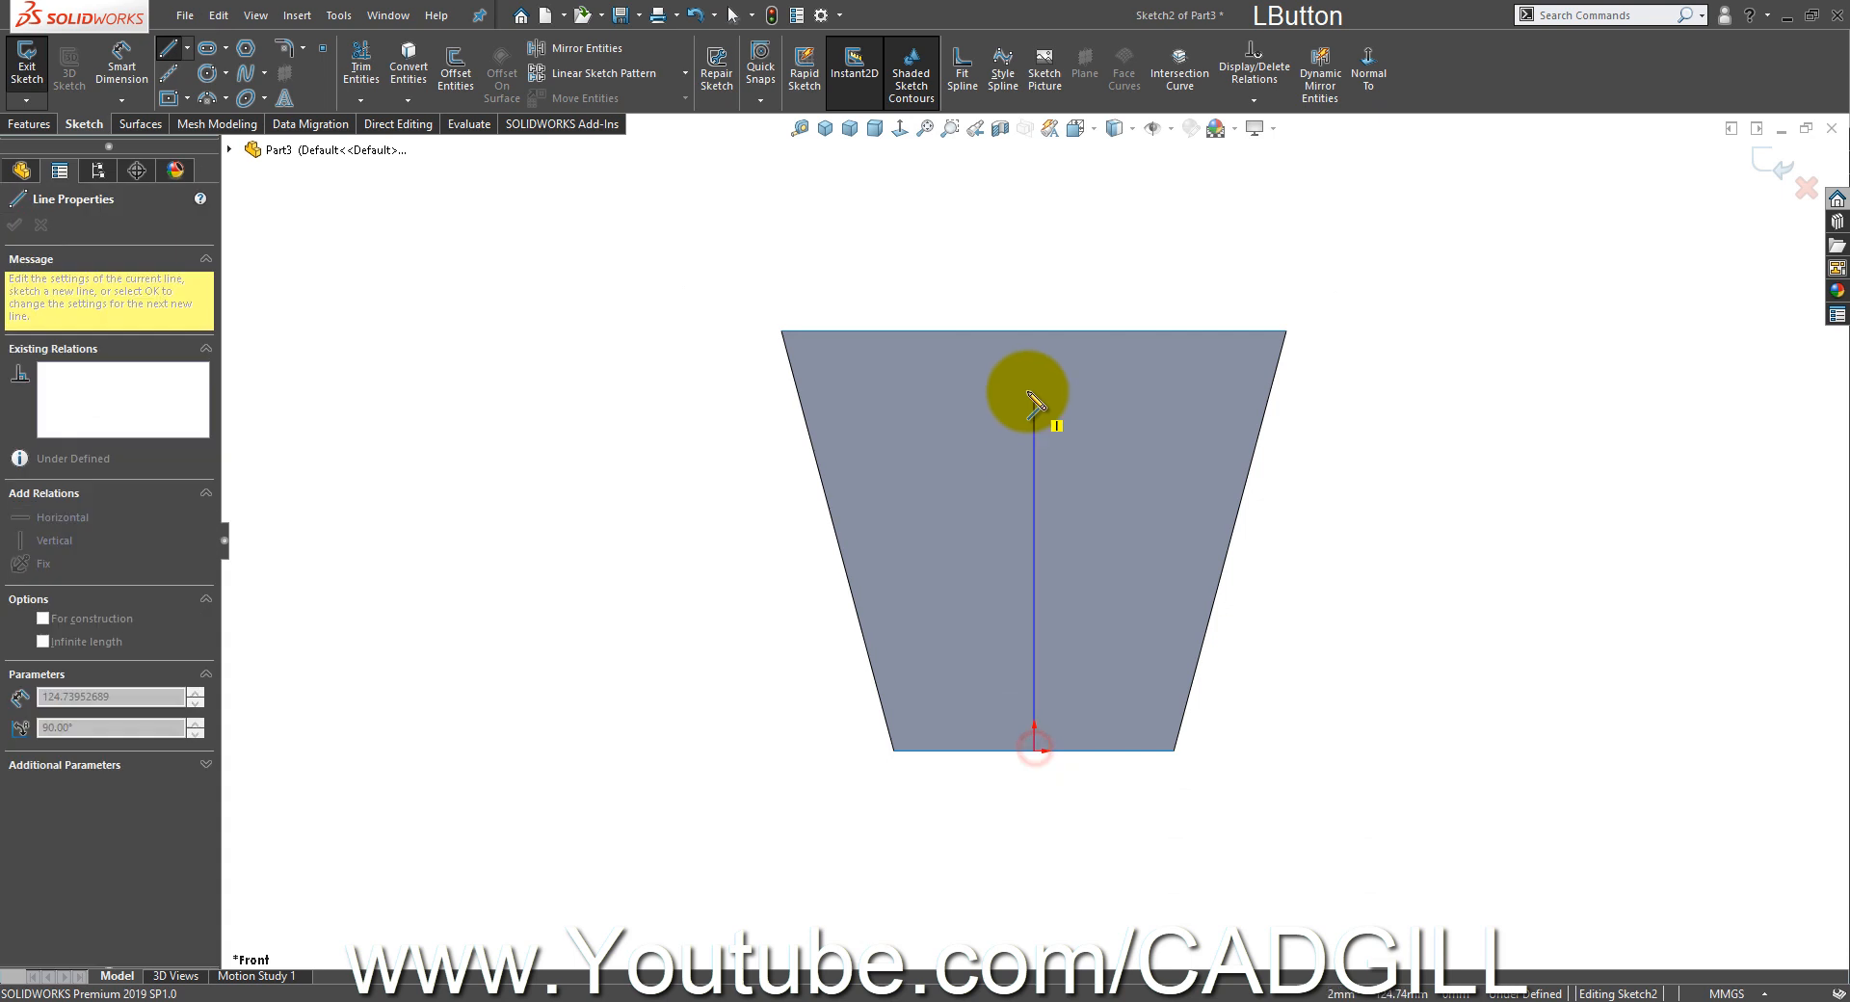
pyautogui.click(1037, 295)
pyautogui.rightClick(1036, 295)
pyautogui.click(1069, 309)
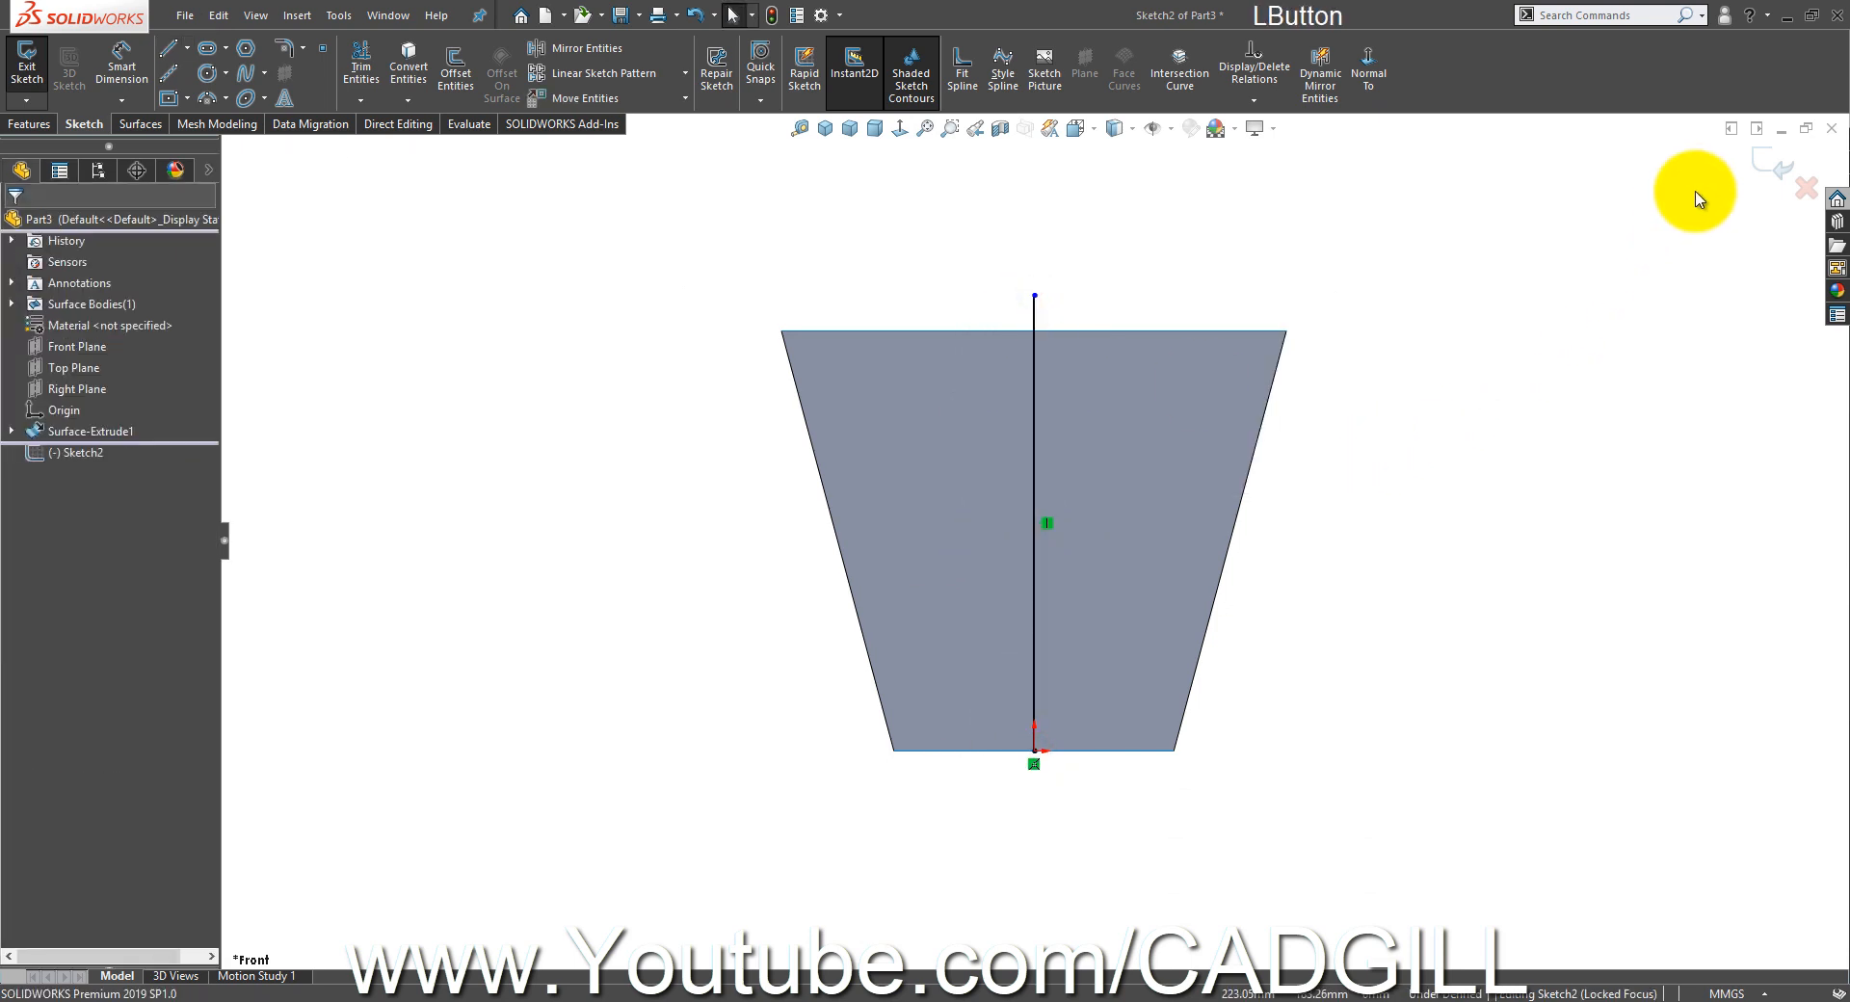
pyautogui.click(1775, 166)
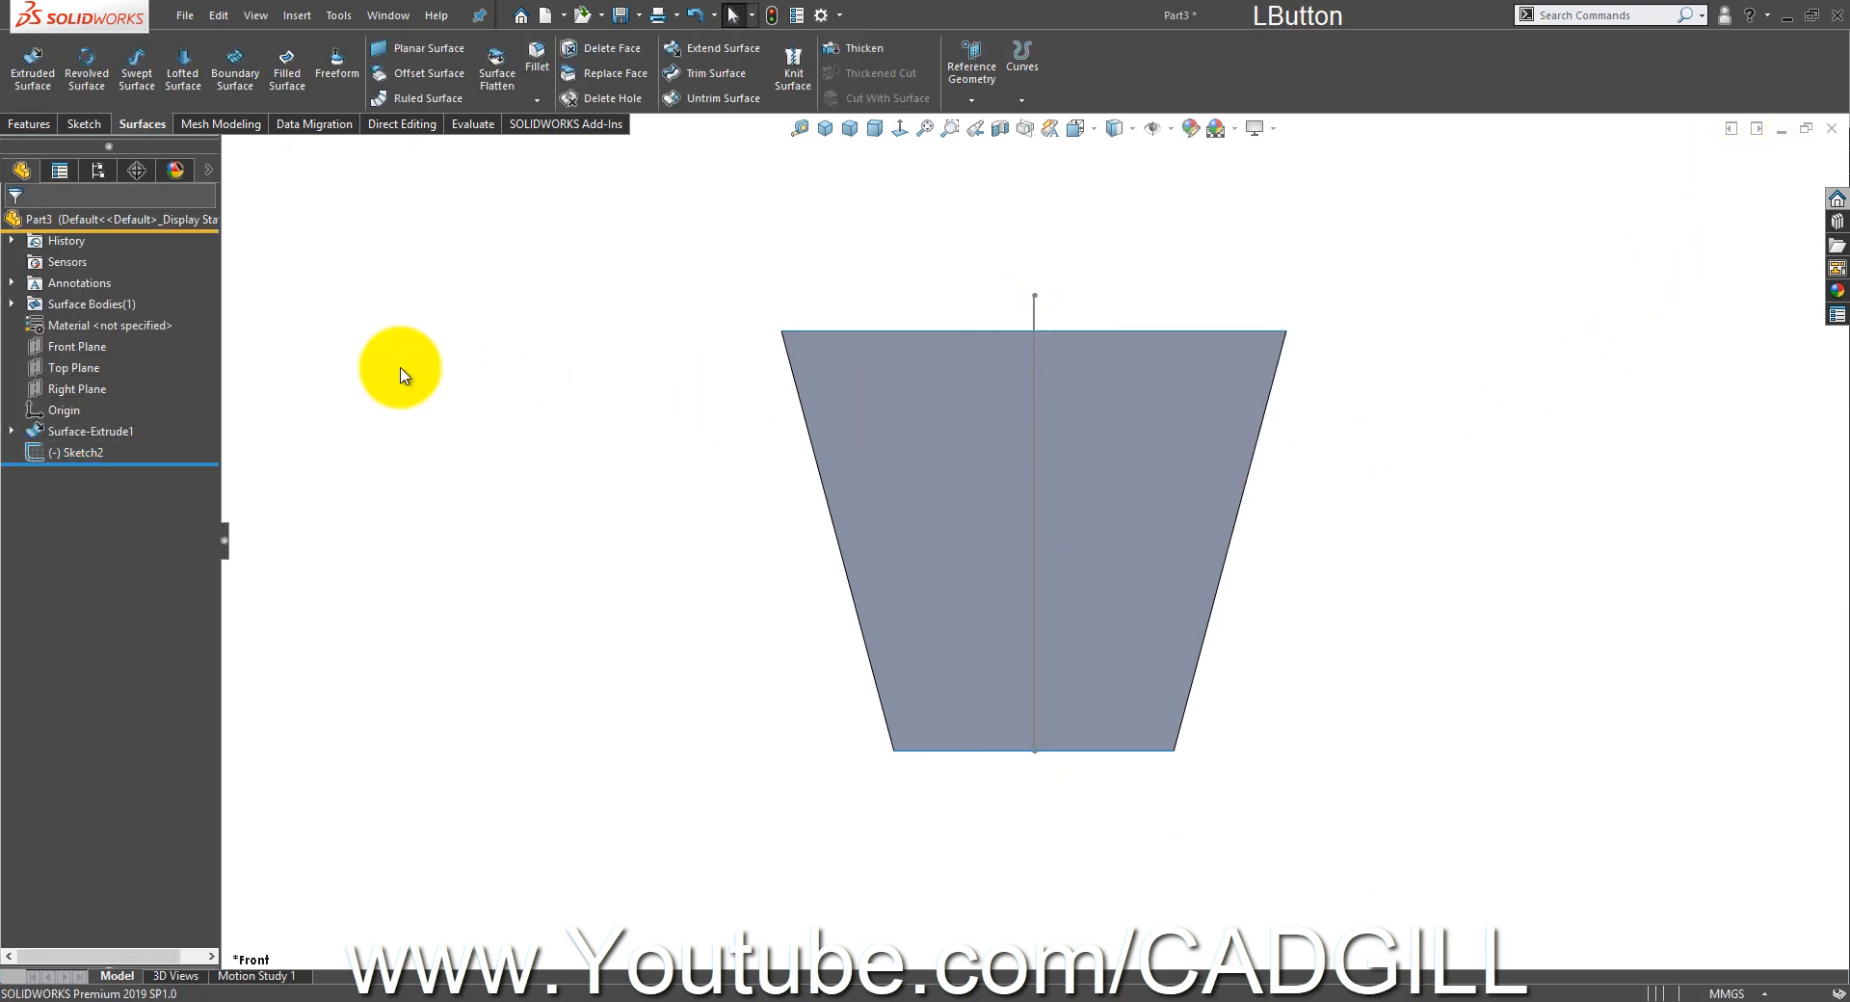
# - In a new Front Plane sketch, draw a horizontal line about 126 mm long from the origin past the tapered surface, and finish the sketch
pyautogui.click(91, 346)
pyautogui.click(109, 313)
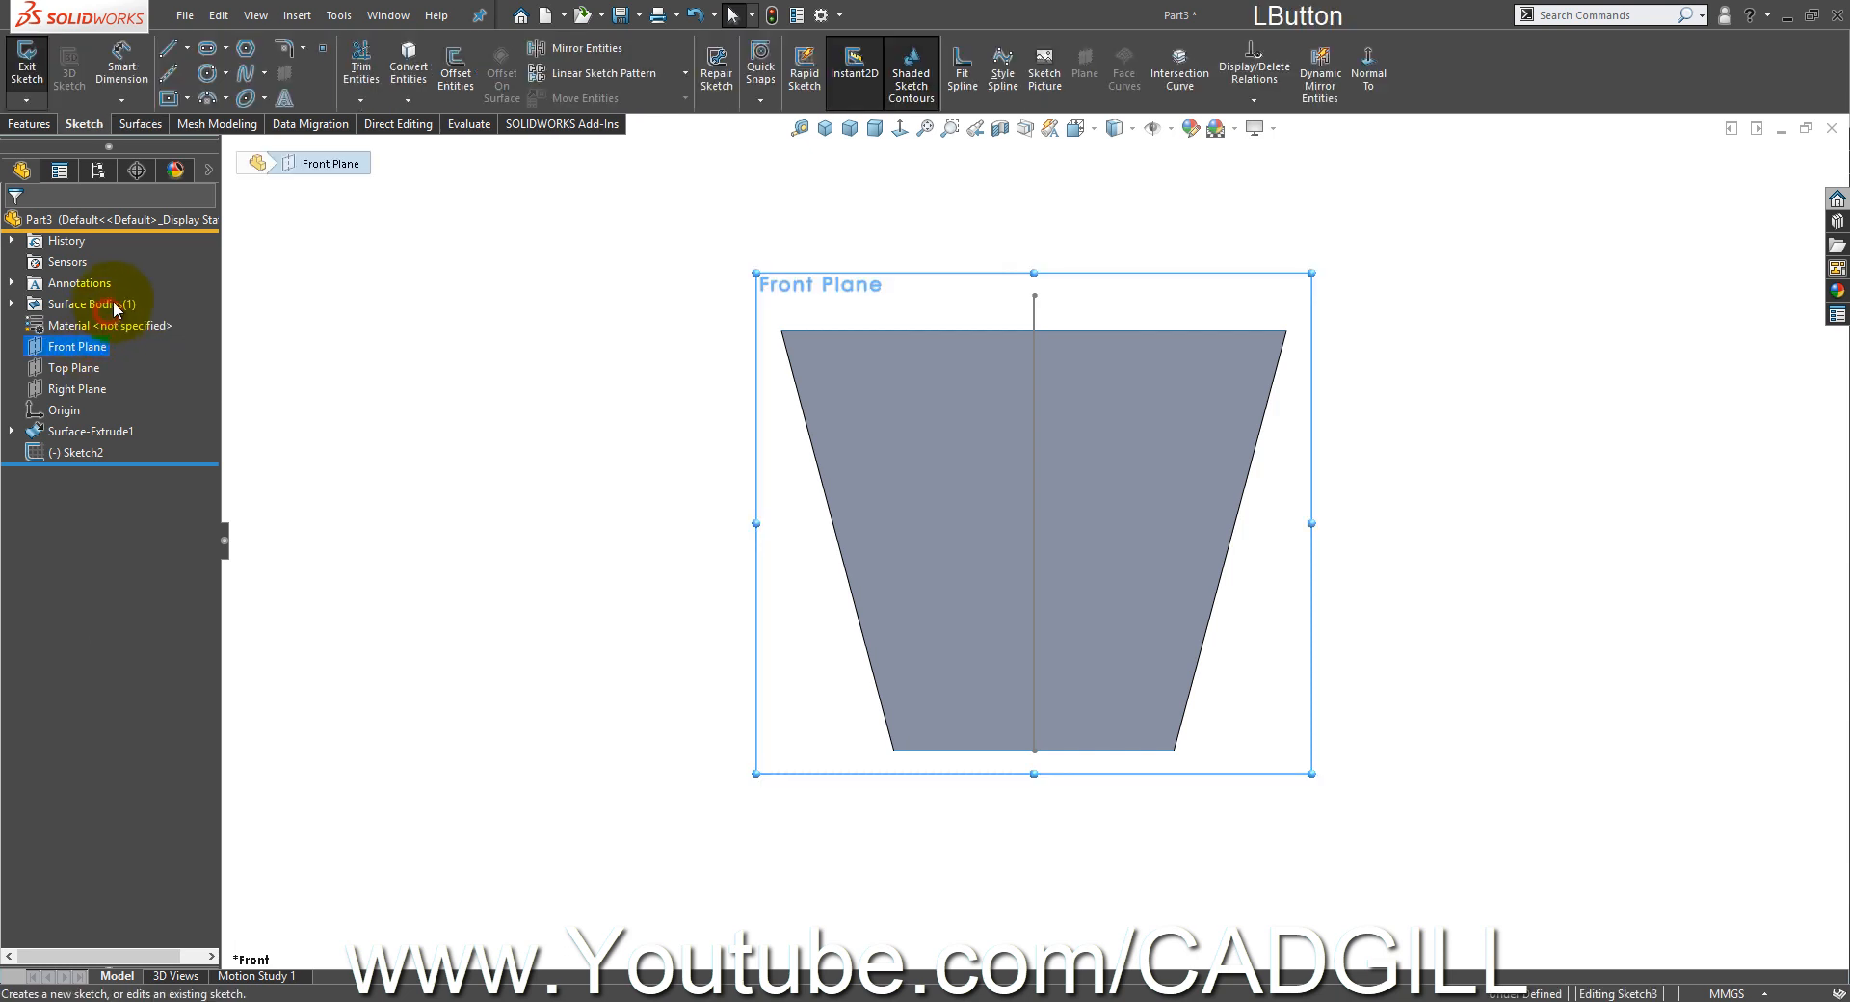
pyautogui.click(166, 47)
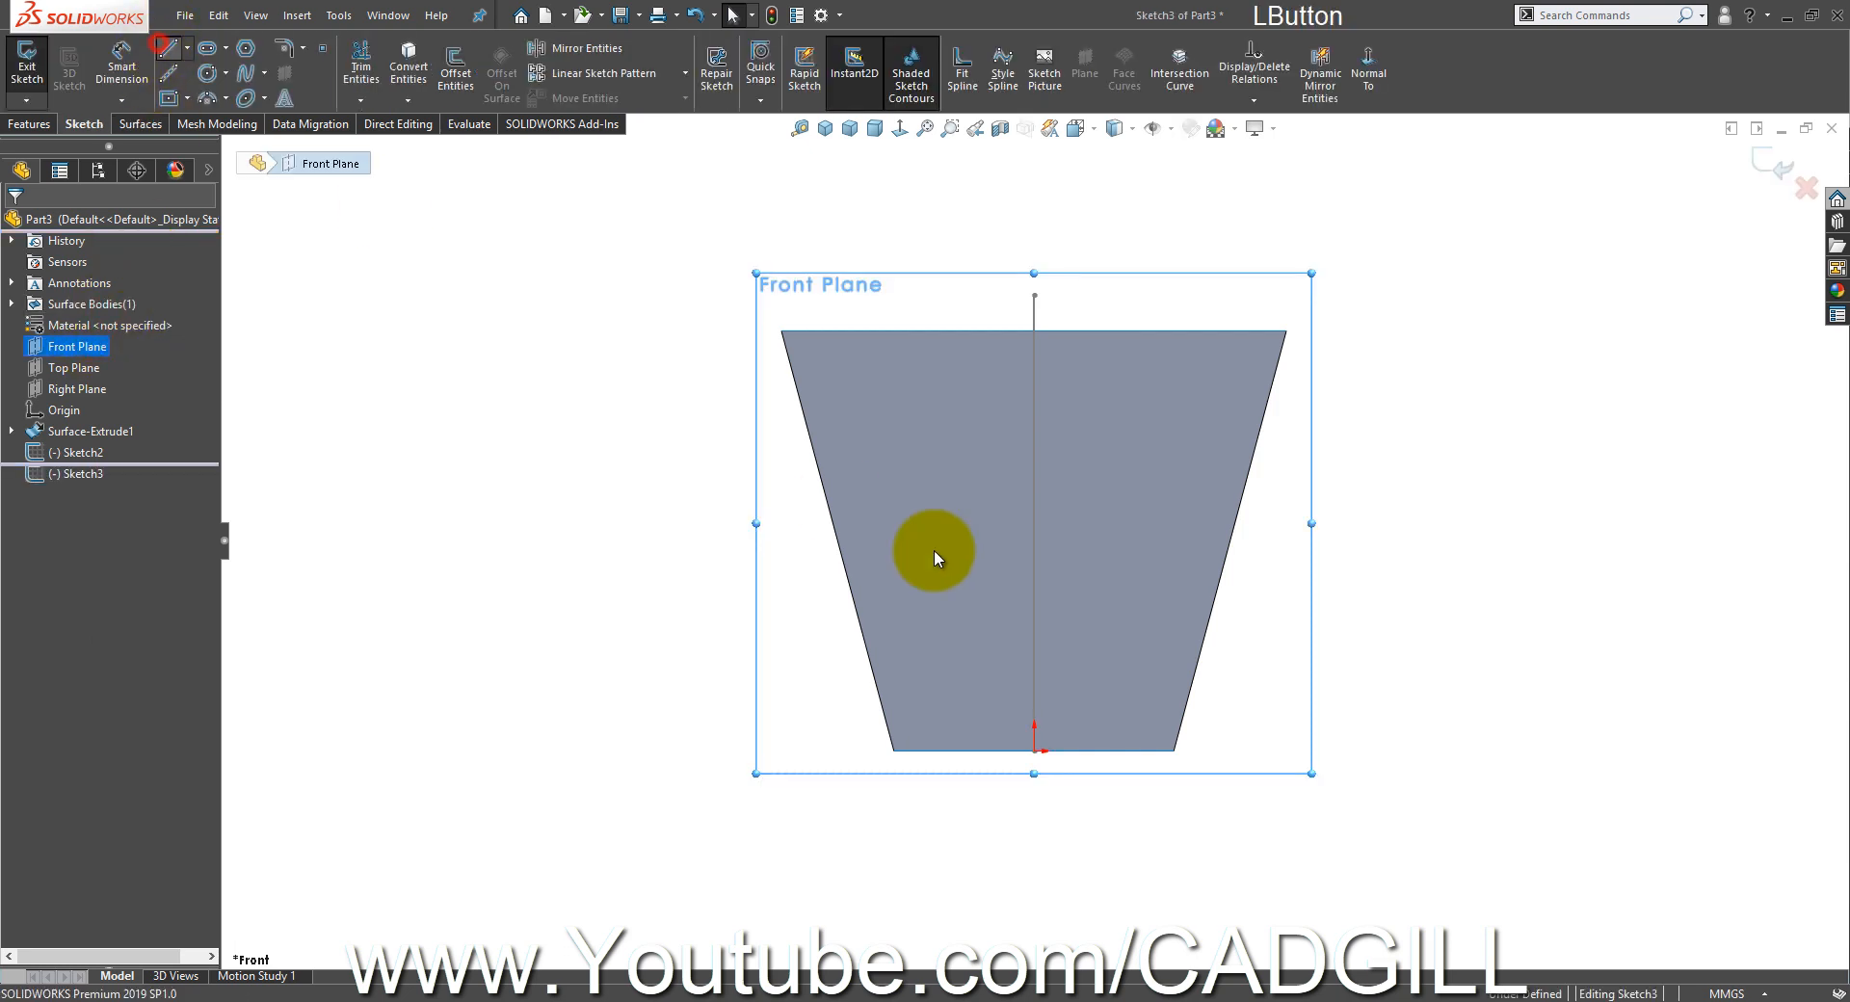
pyautogui.click(1033, 750)
pyautogui.click(1249, 750)
pyautogui.rightClick(1289, 673)
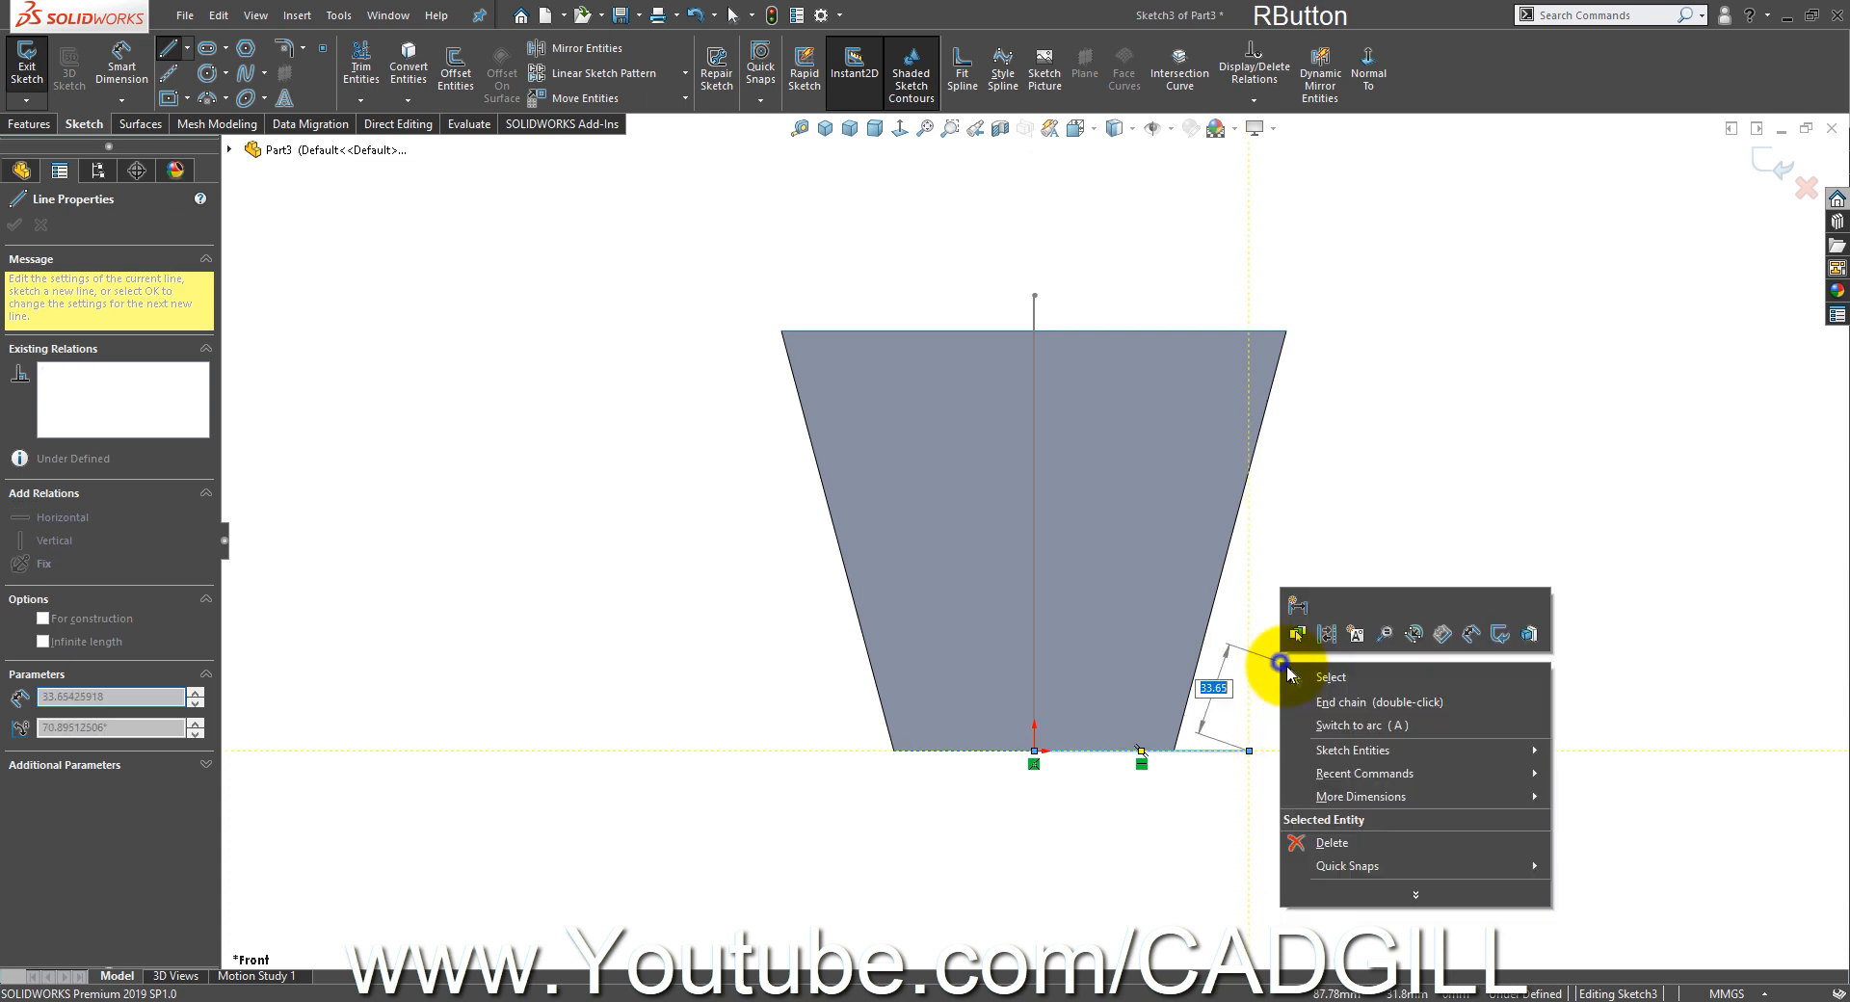
pyautogui.click(1330, 678)
pyautogui.moveTo(1249, 751); pyautogui.dragTo(1387, 751)
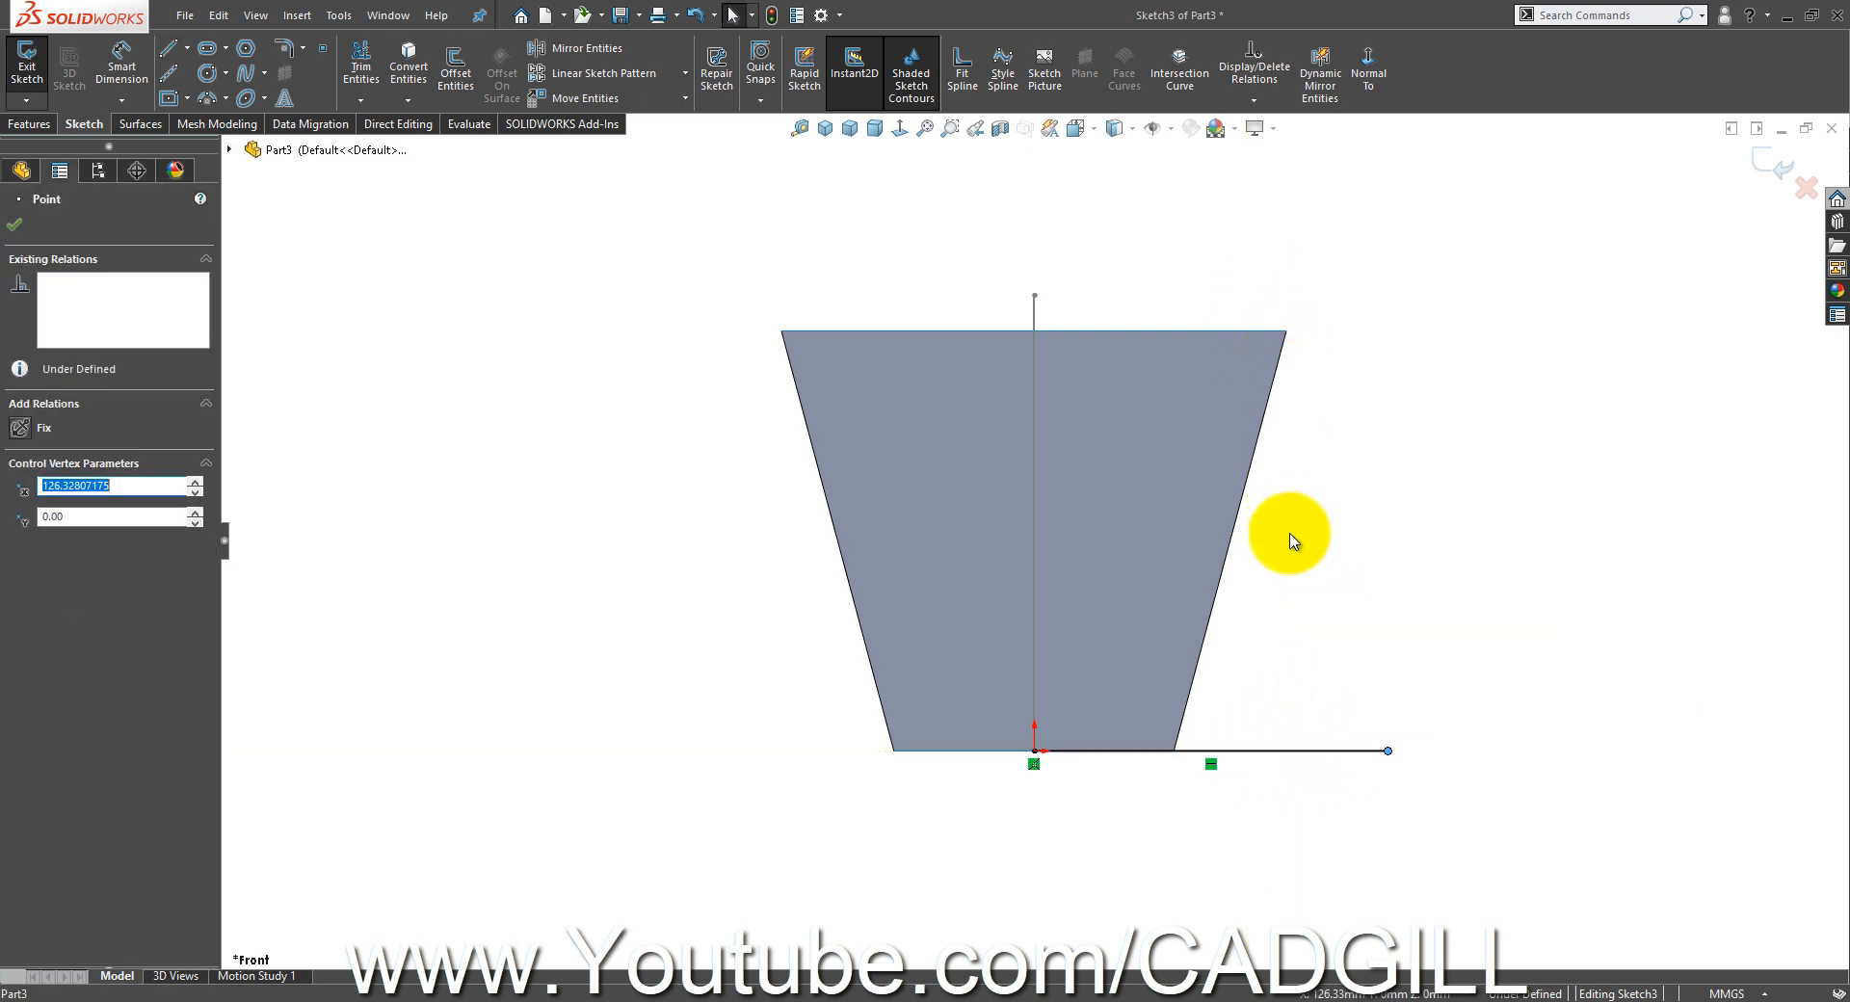
pyautogui.click(1766, 171)
# - Start a swept surface using the horizontal line as the profile and the vertical line as the path
pyautogui.moveTo(1535, 418)
pyautogui.mouseDown(button='middle')
pyautogui.moveTo(1499, 591)
pyautogui.moveTo(945, 285)
pyautogui.mouseUp(button='middle')
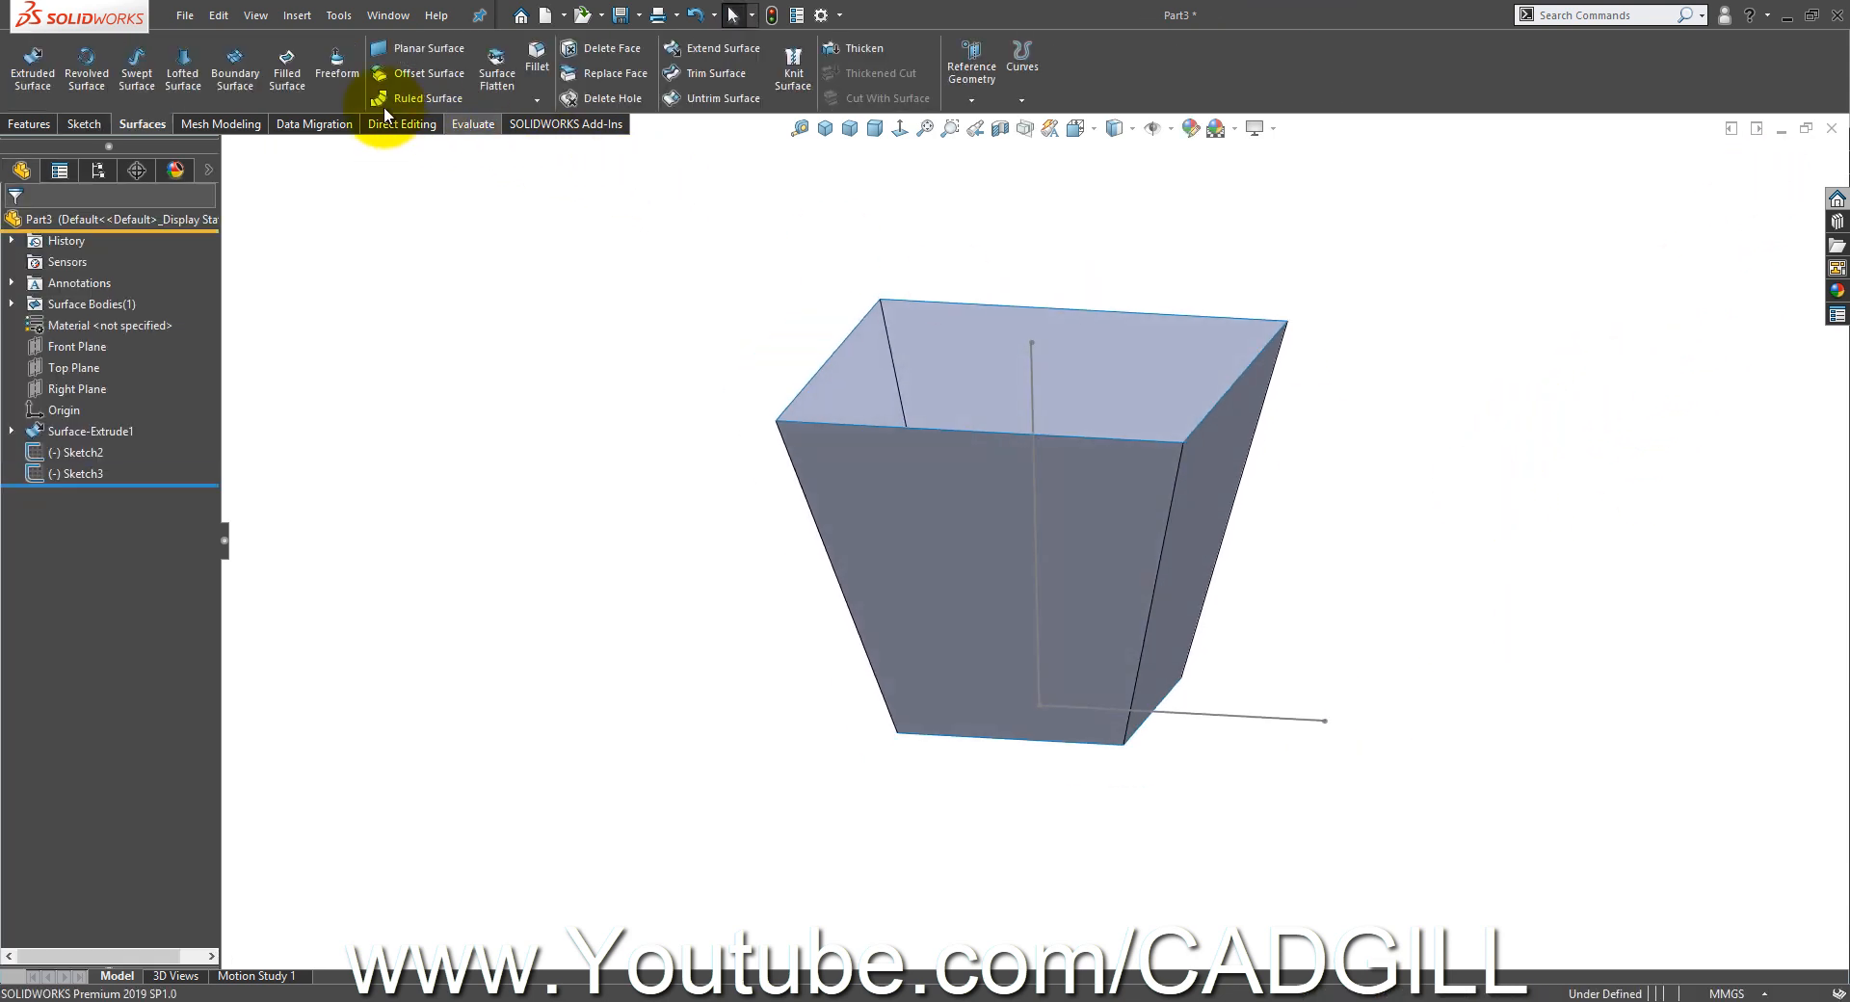
pyautogui.click(158, 75)
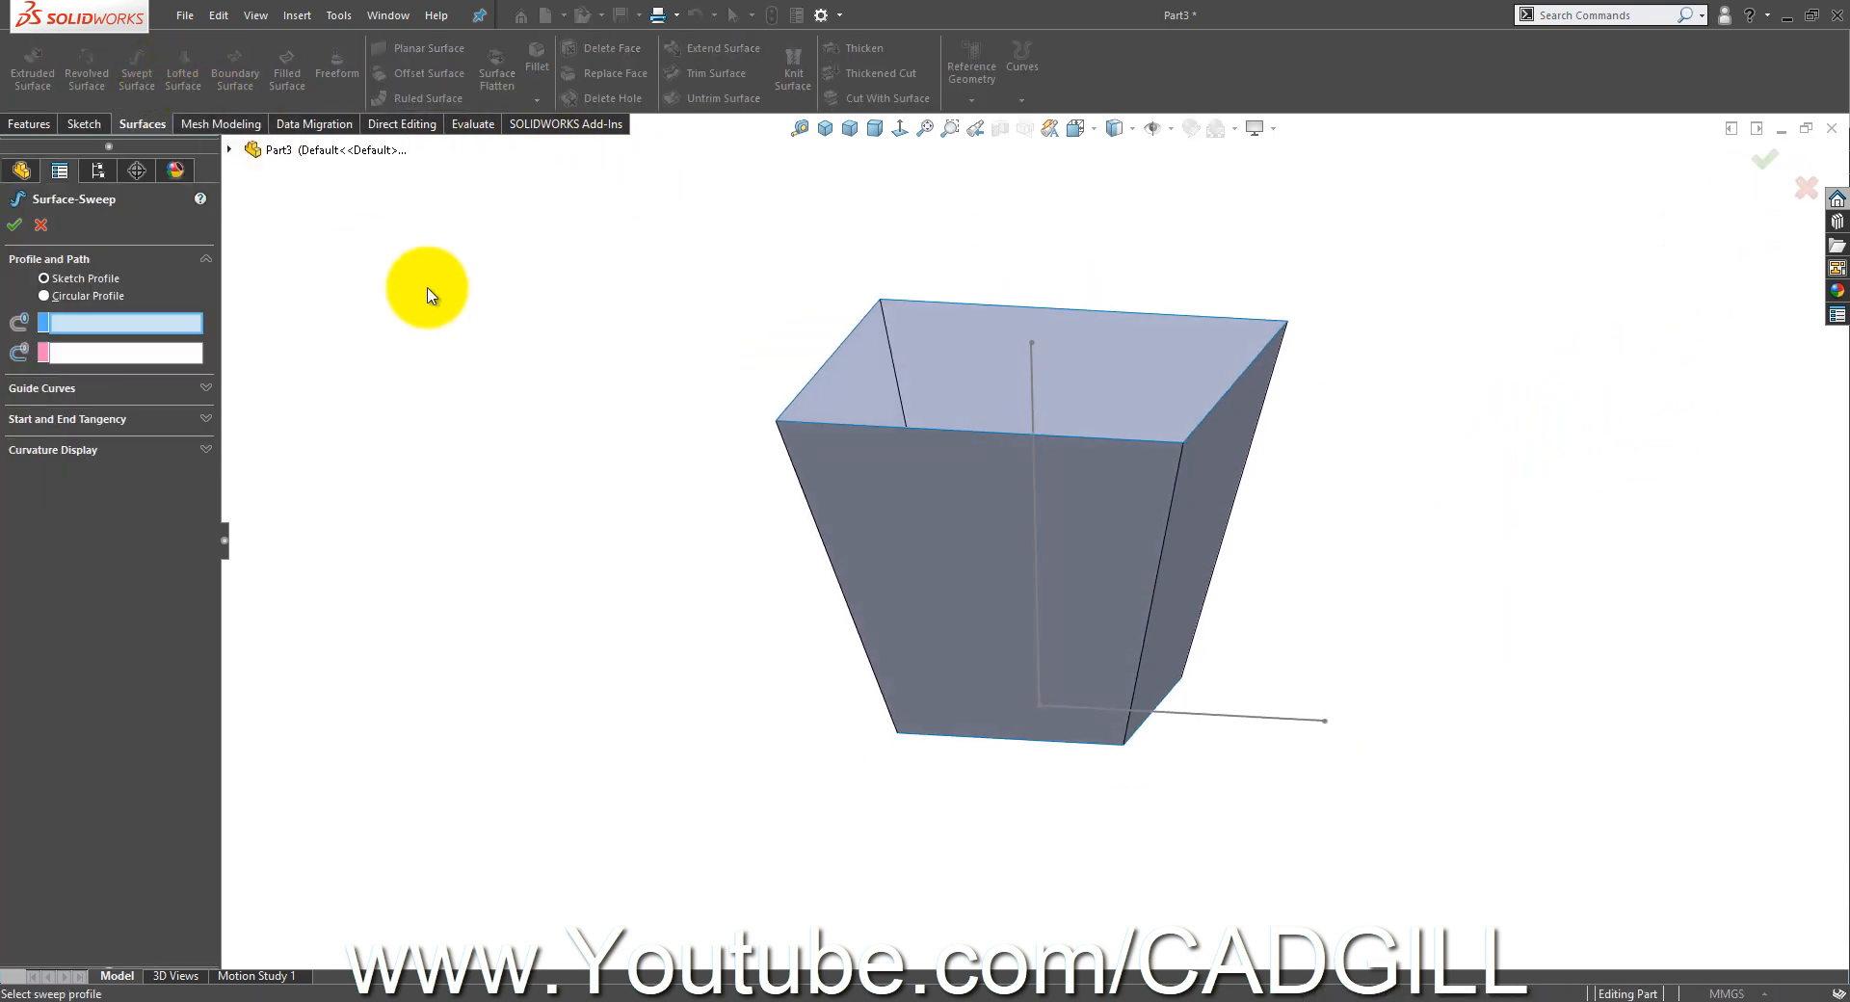
pyautogui.click(1251, 718)
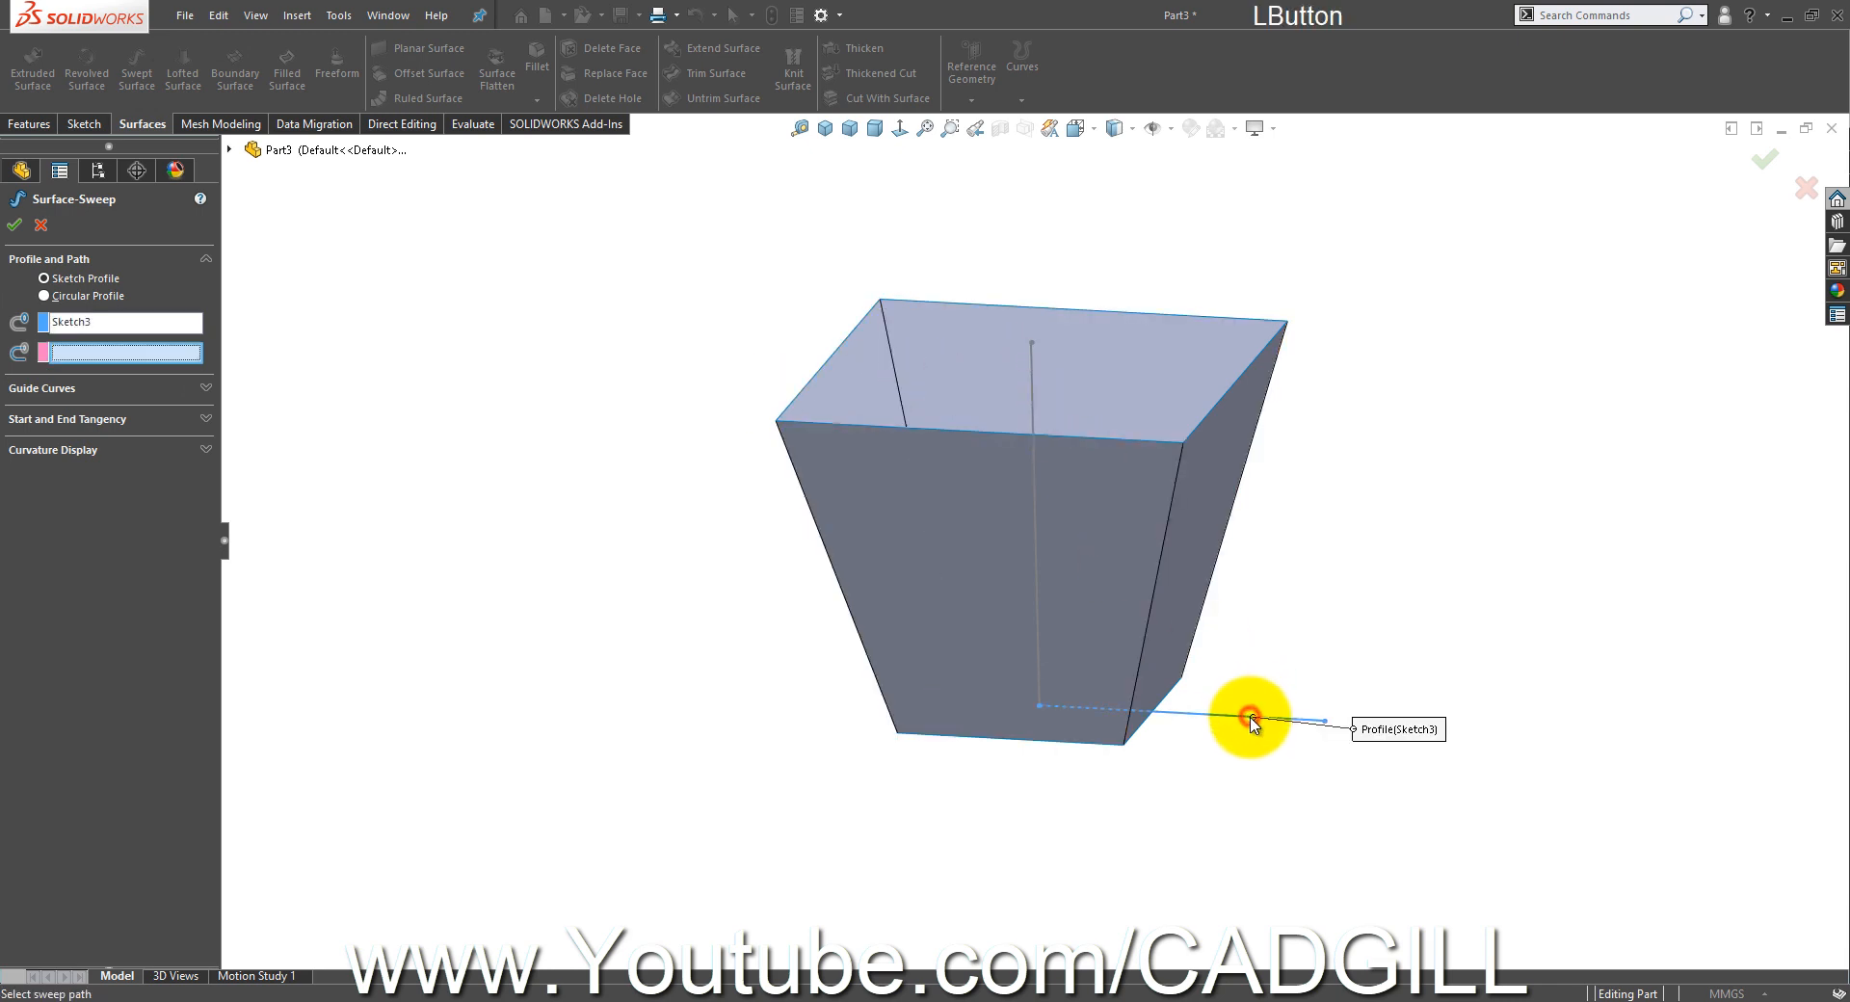
pyautogui.click(1030, 397)
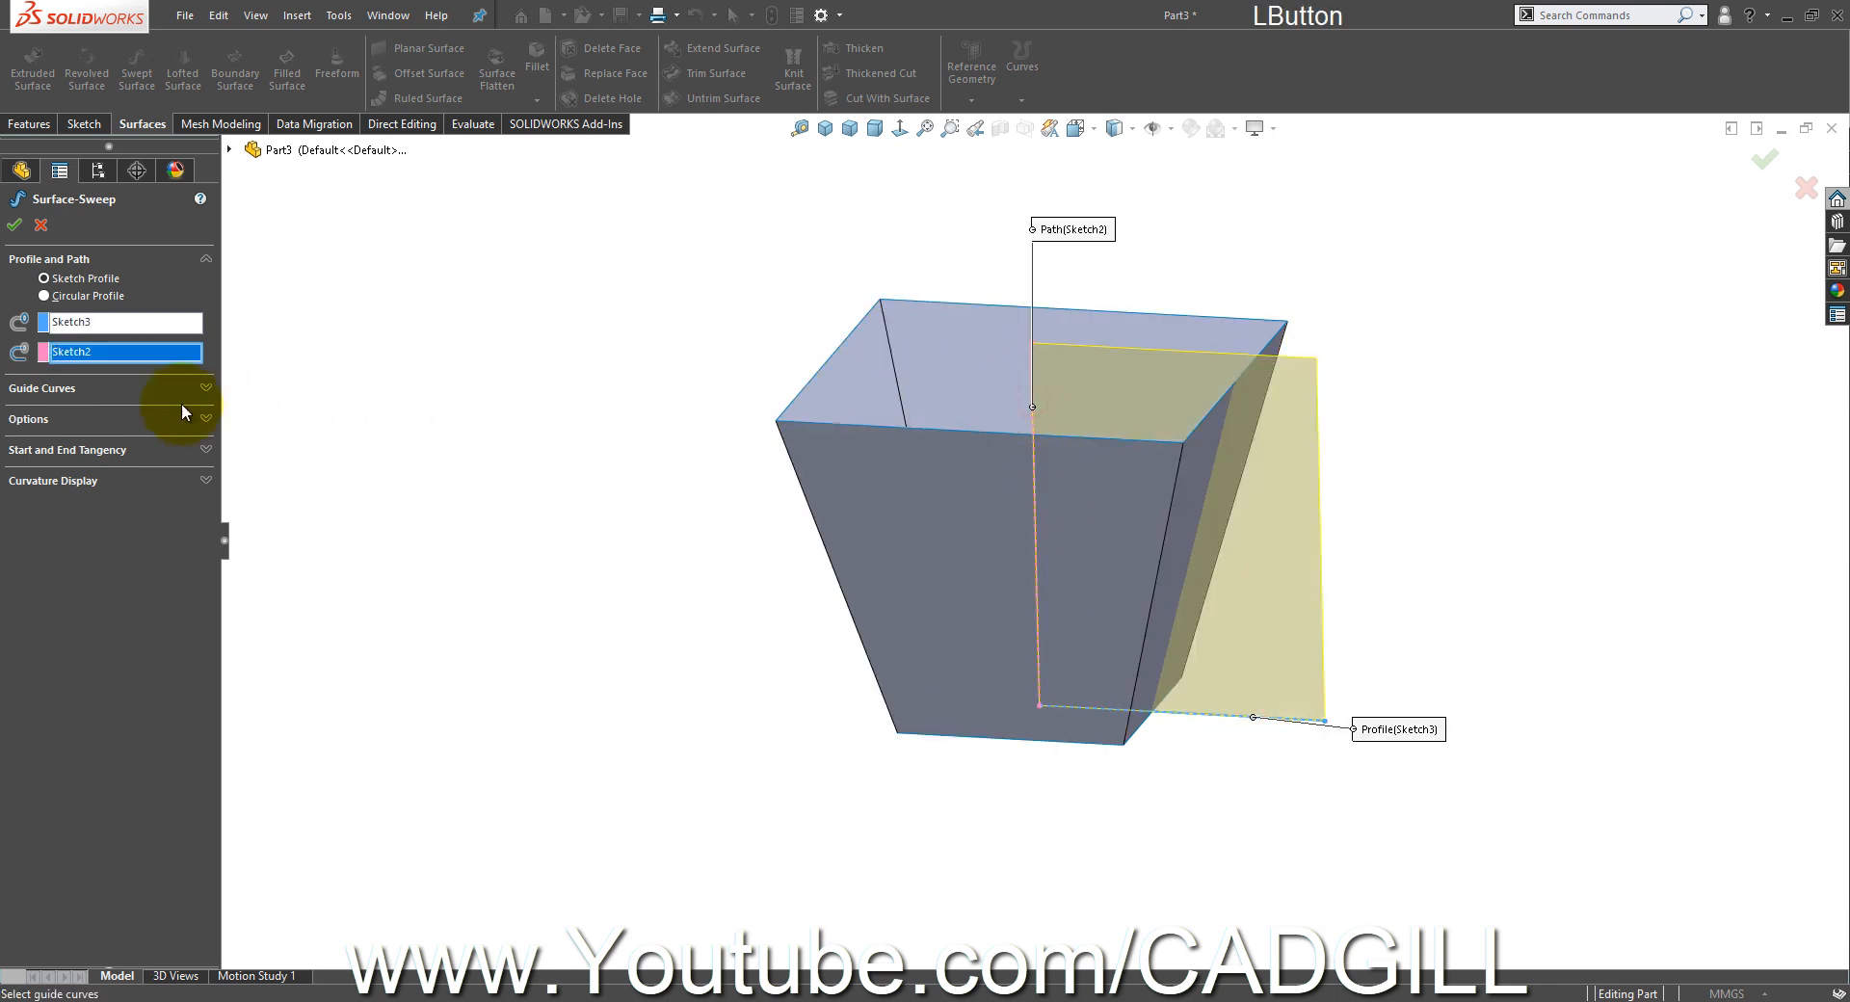
# - Set the sweep's profile twist to Specify Twist Value, with twist control in Revolutions
pyautogui.click(91, 389)
pyautogui.click(83, 389)
pyautogui.click(77, 417)
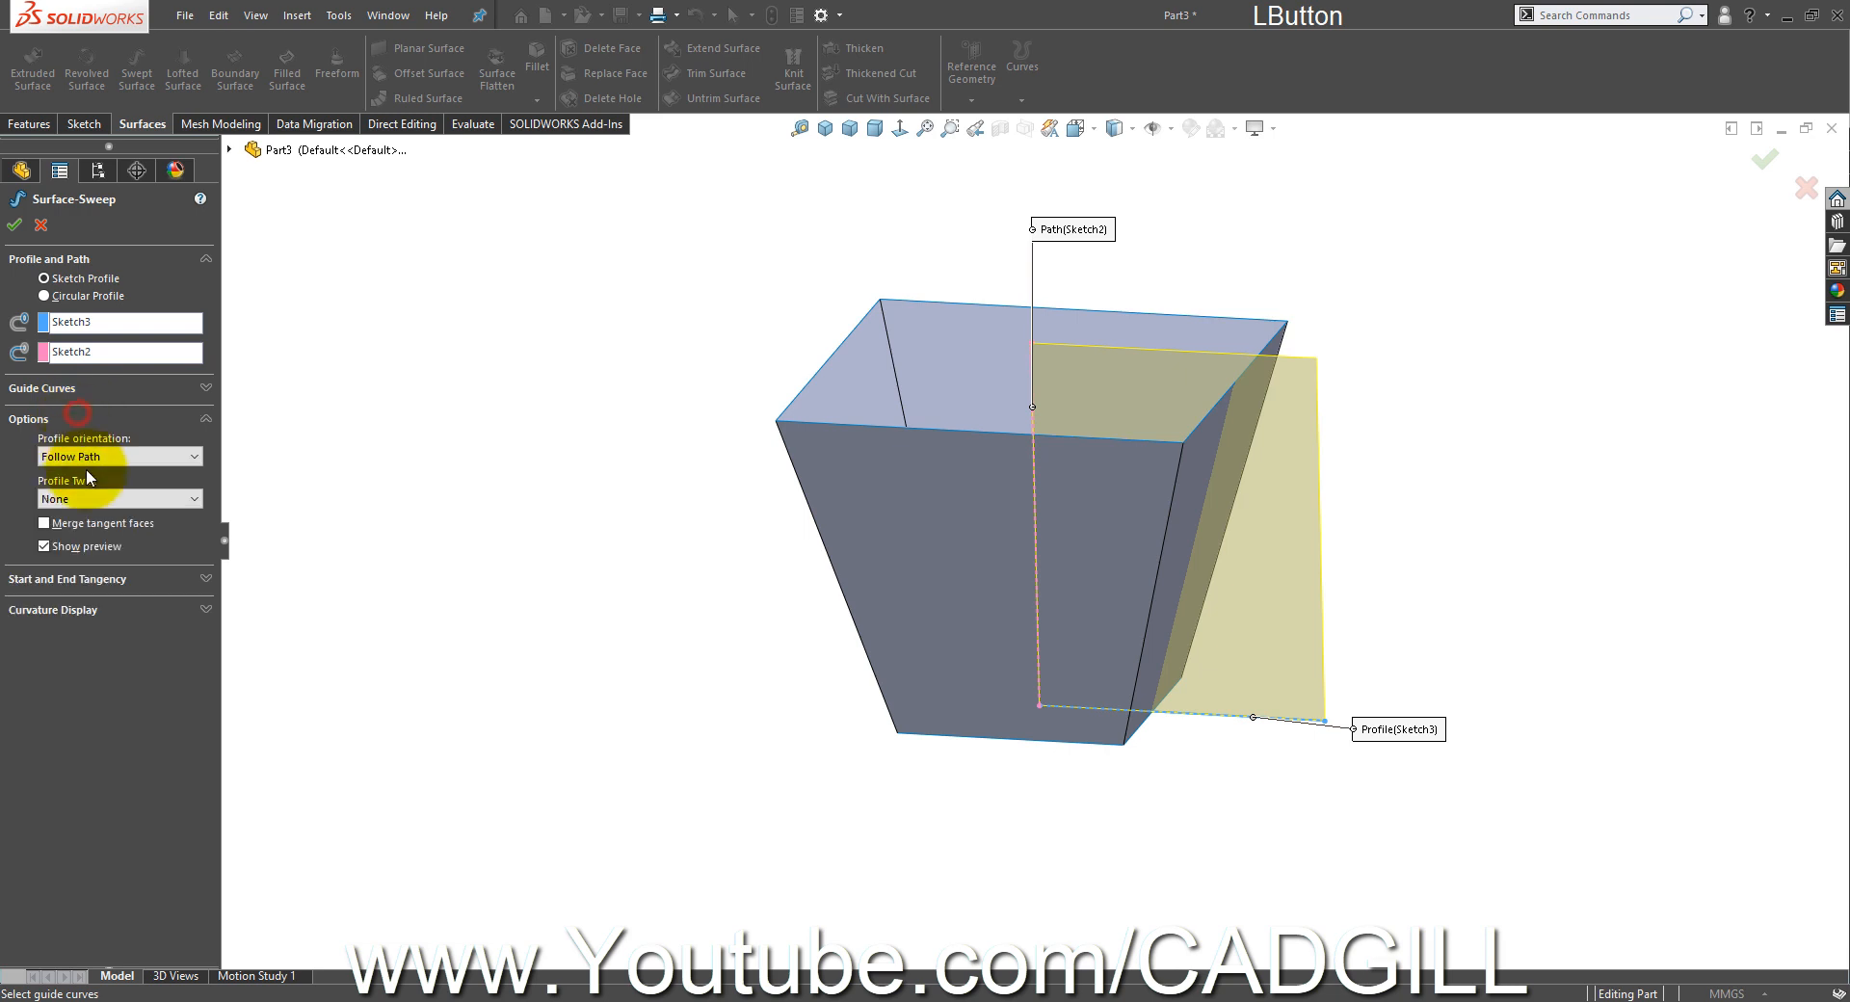
pyautogui.click(84, 496)
pyautogui.click(96, 529)
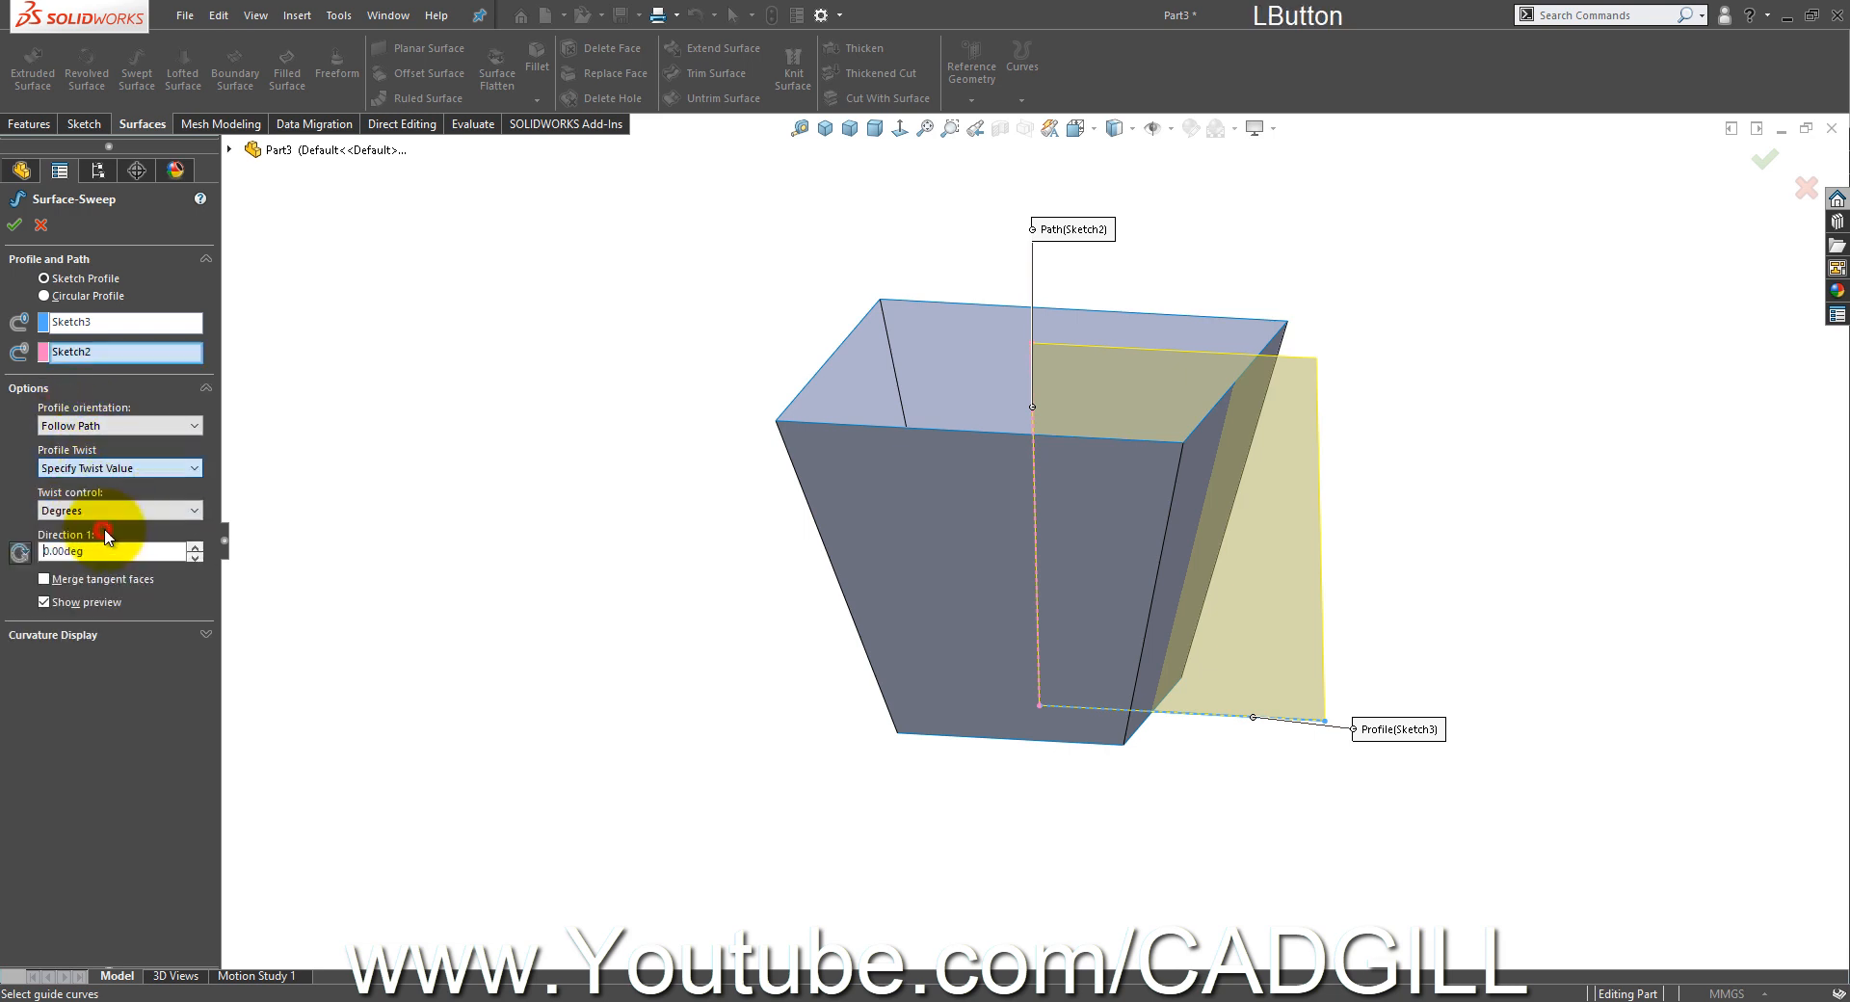
pyautogui.click(138, 551)
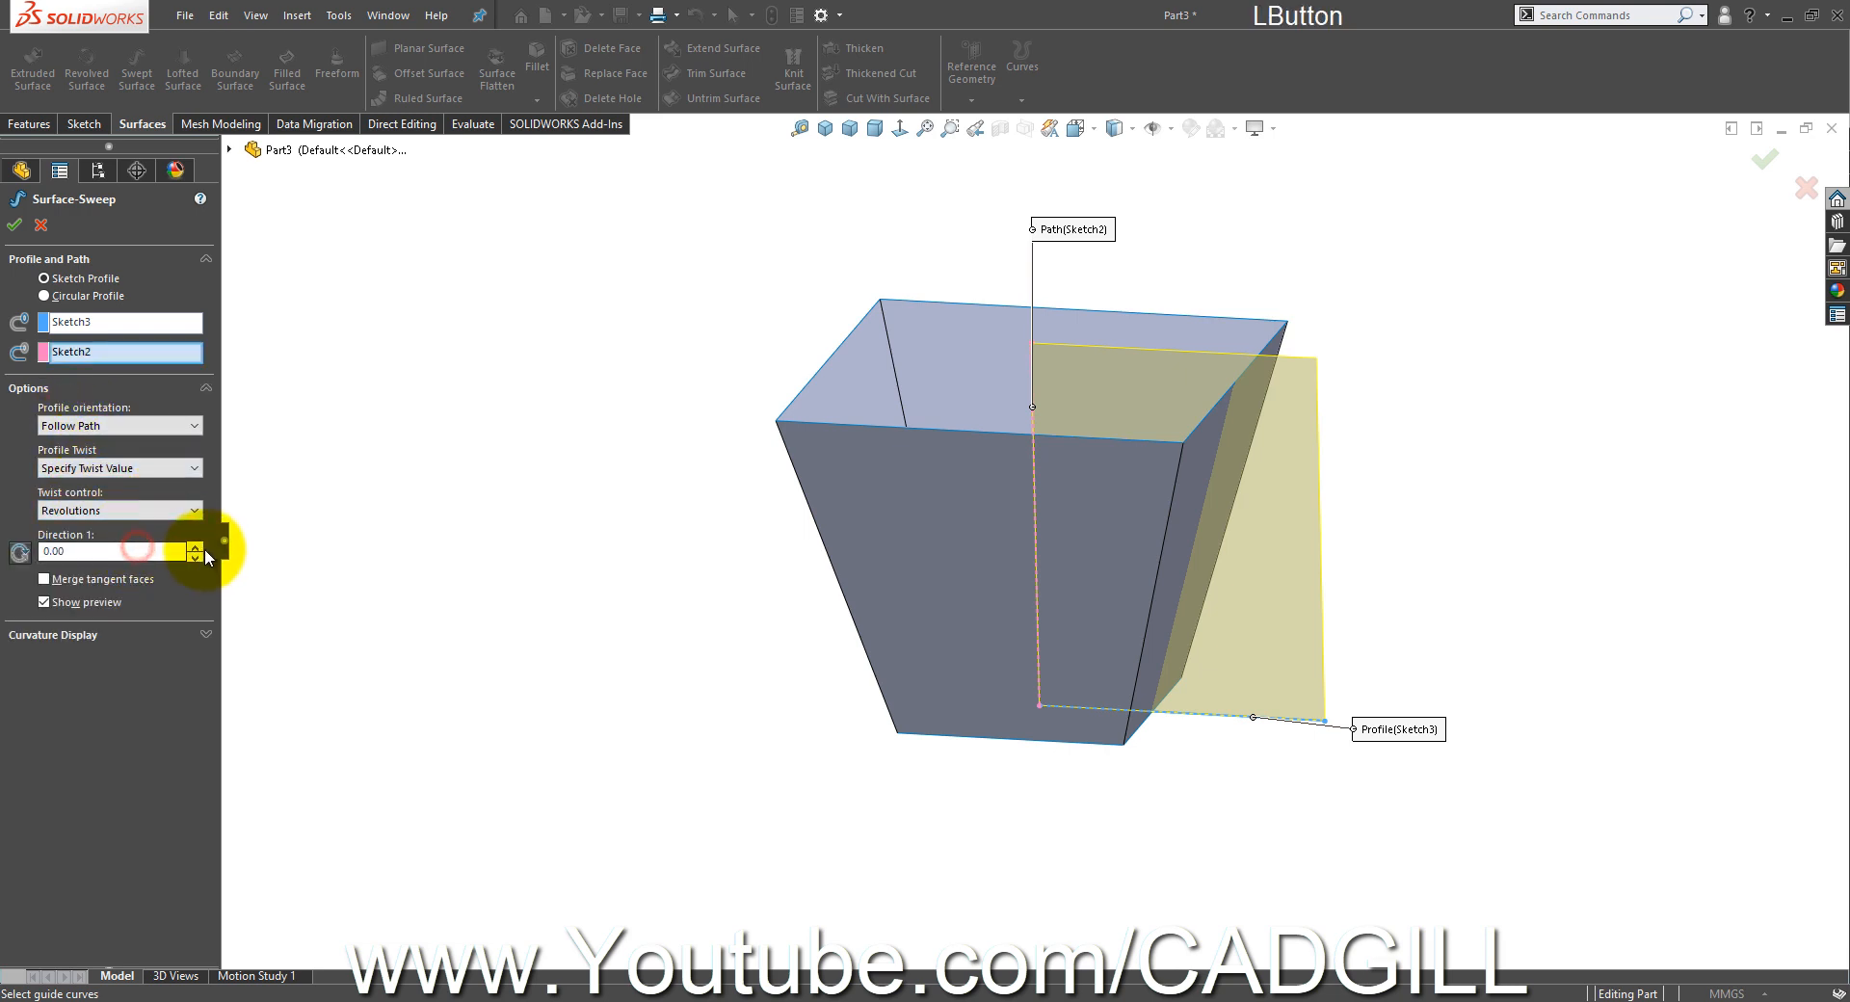
# - Set the sweep's twist to 9 revolutions and finish the swept surface
pyautogui.click(196, 545)
pyautogui.click(195, 545)
pyautogui.click(196, 546)
pyautogui.click(195, 545)
pyautogui.moveTo(374, 554); pyautogui.dragTo(405, 477, button='middle')
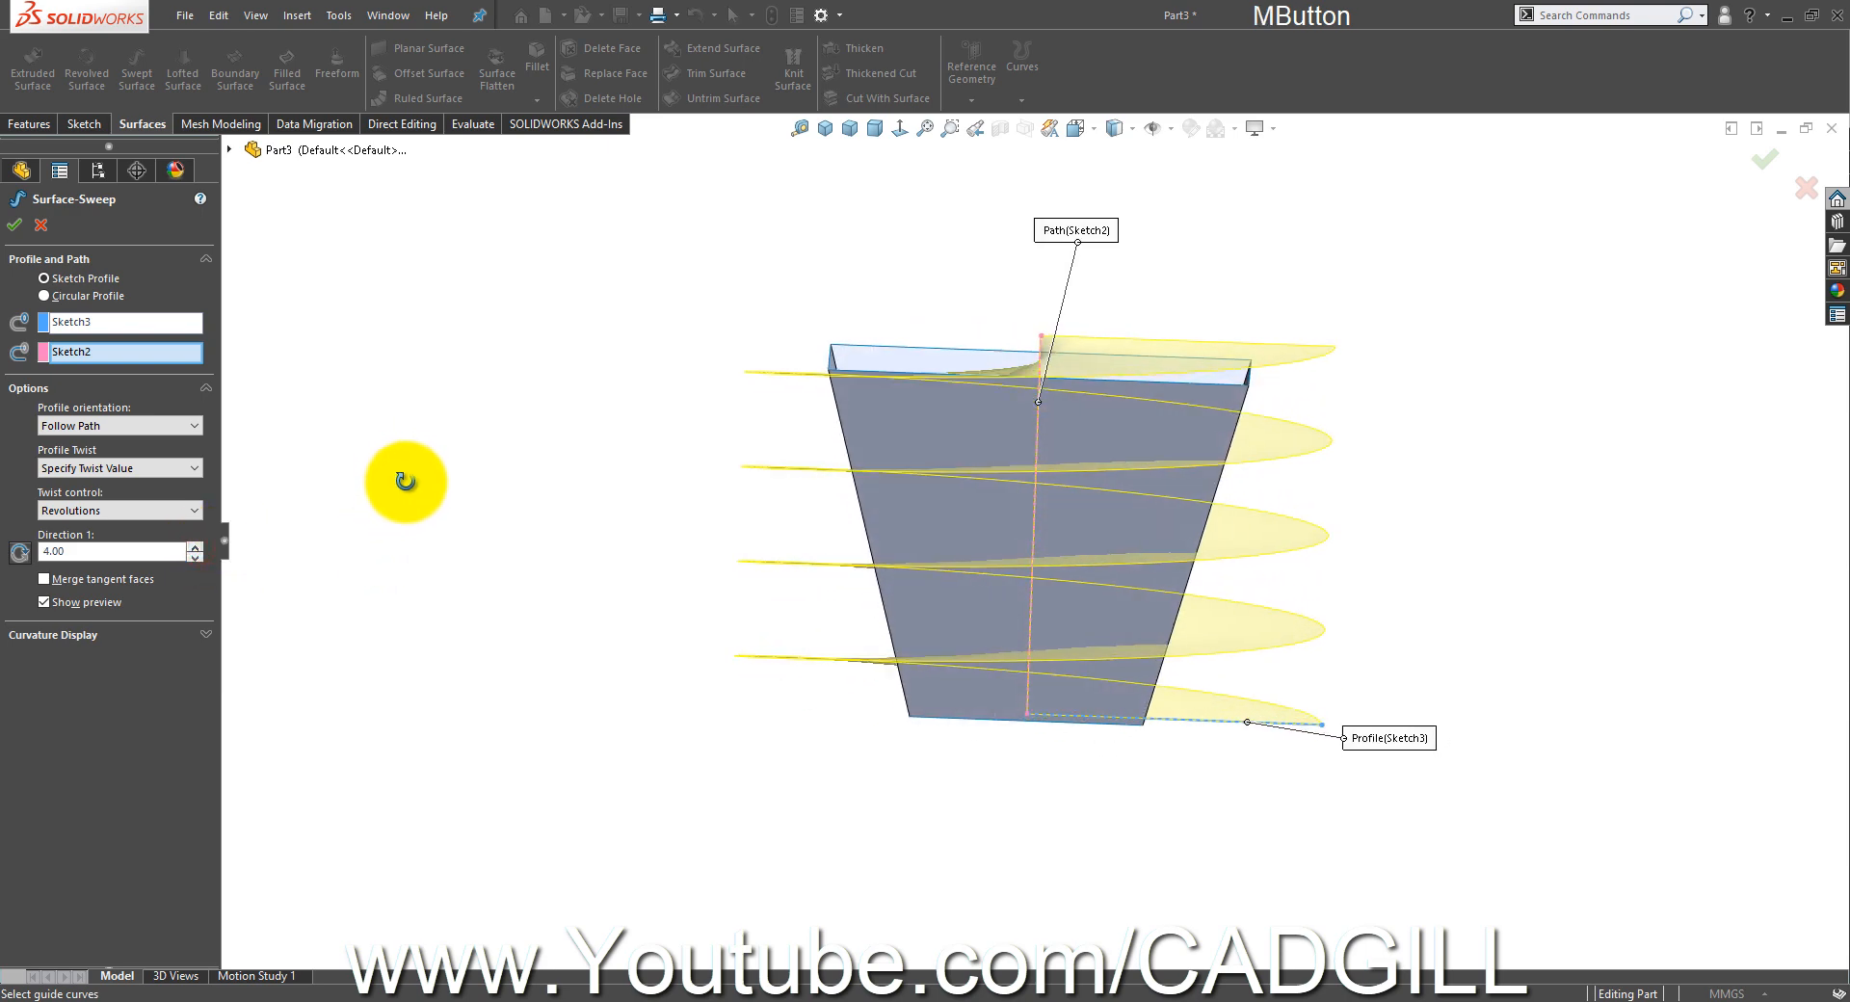
pyautogui.click(196, 547)
pyautogui.click(196, 547)
pyautogui.click(195, 547)
pyautogui.click(195, 547)
pyautogui.click(195, 547)
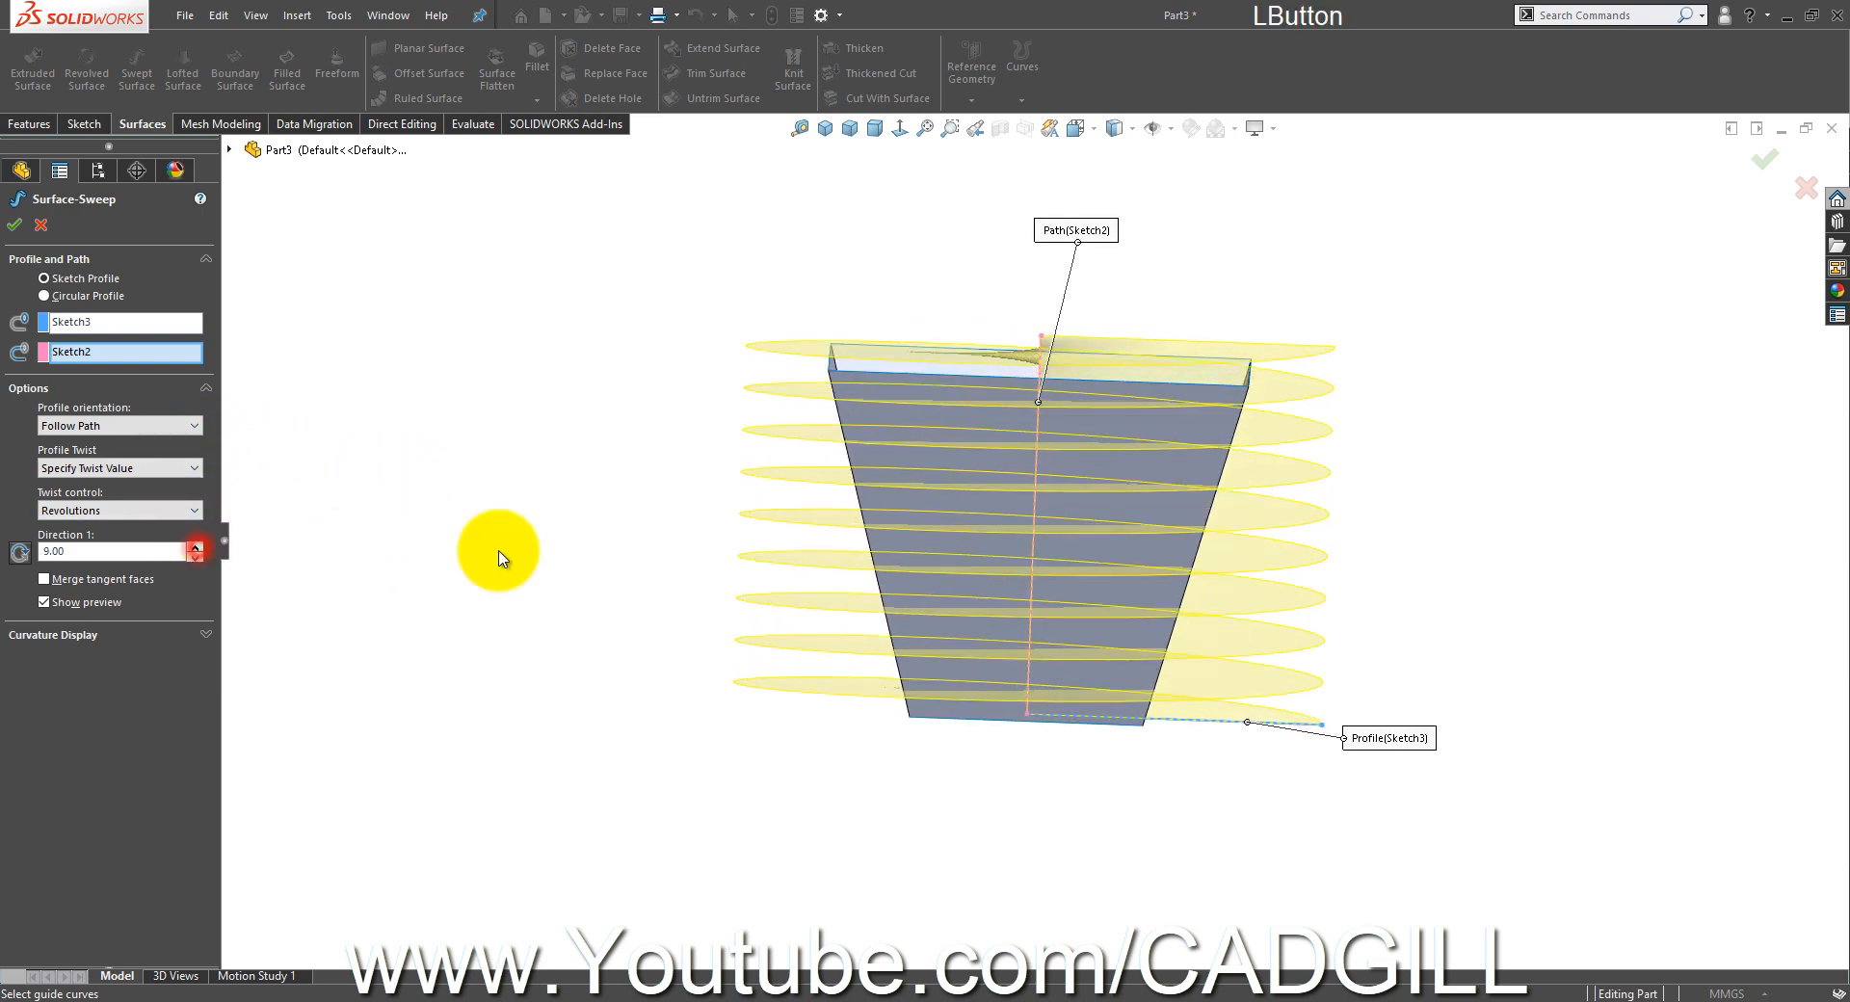
pyautogui.click(1745, 170)
# - Start an Intersection Curve and select the helical swept face together with the four side faces of the tapered surface
pyautogui.moveTo(1545, 359)
pyautogui.mouseDown(button='middle')
pyautogui.moveTo(1537, 454)
pyautogui.moveTo(1536, 392)
pyautogui.mouseUp(button='middle')
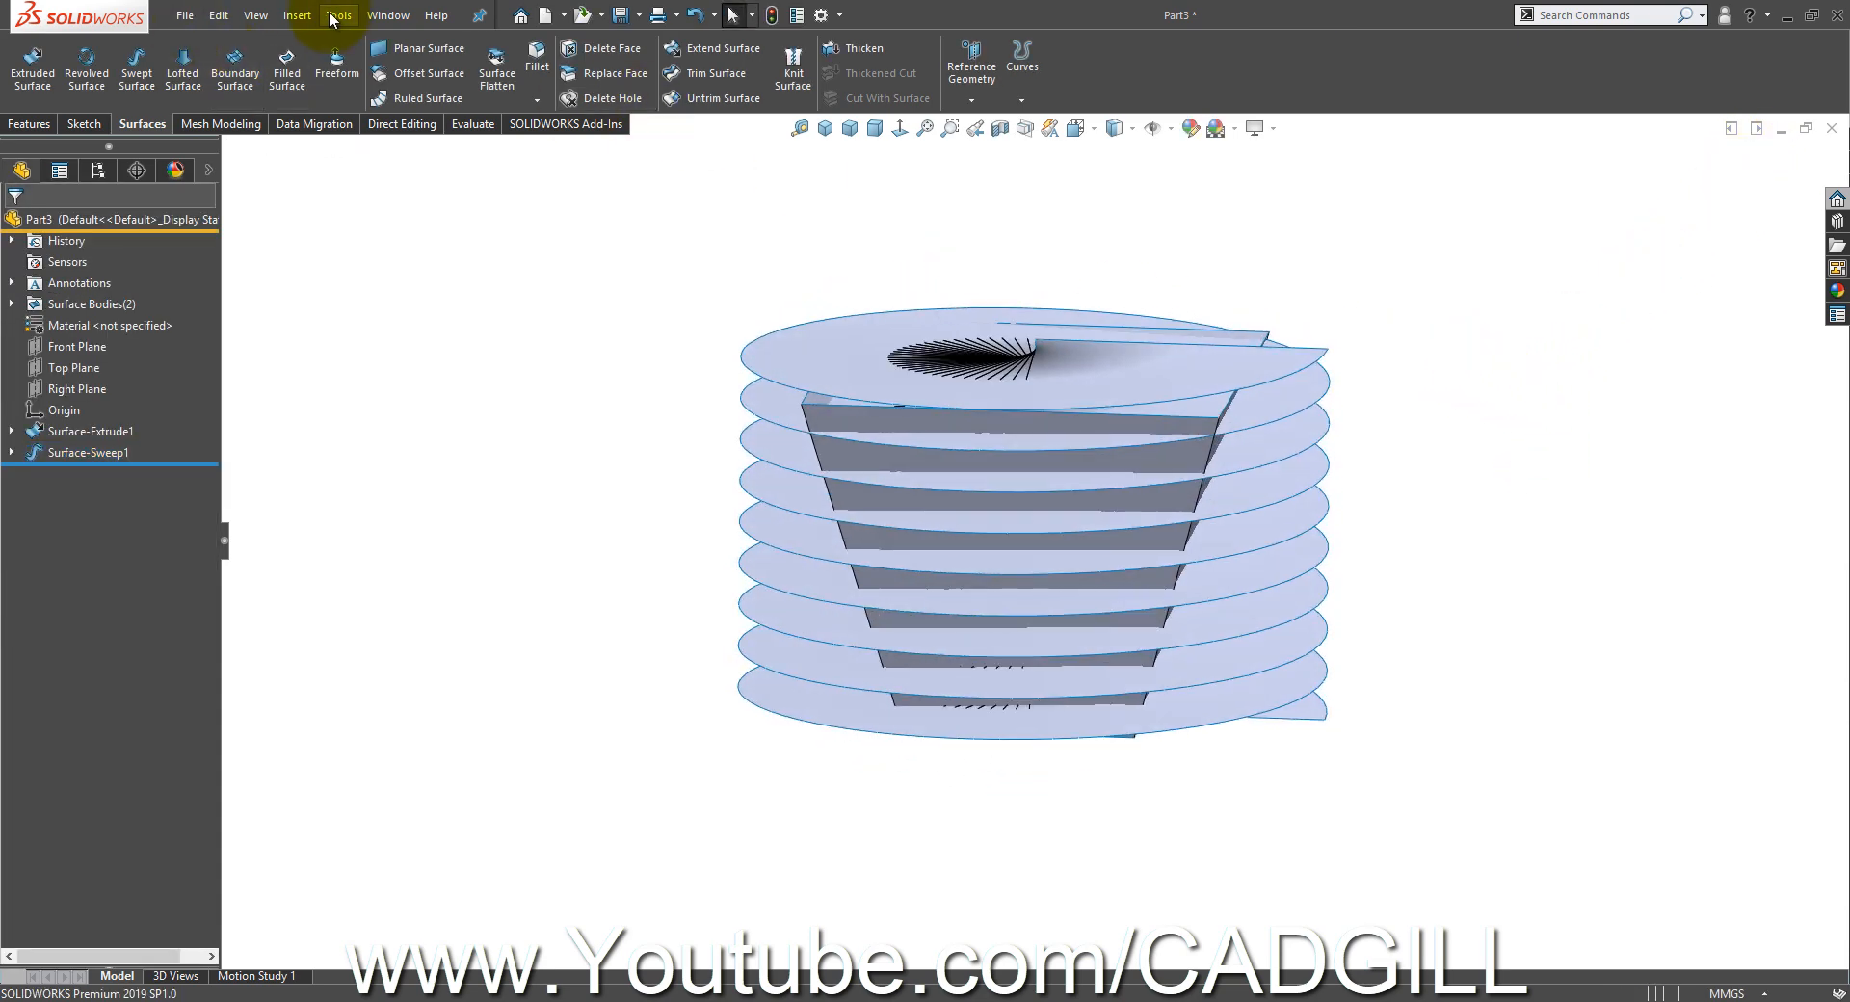
pyautogui.click(335, 16)
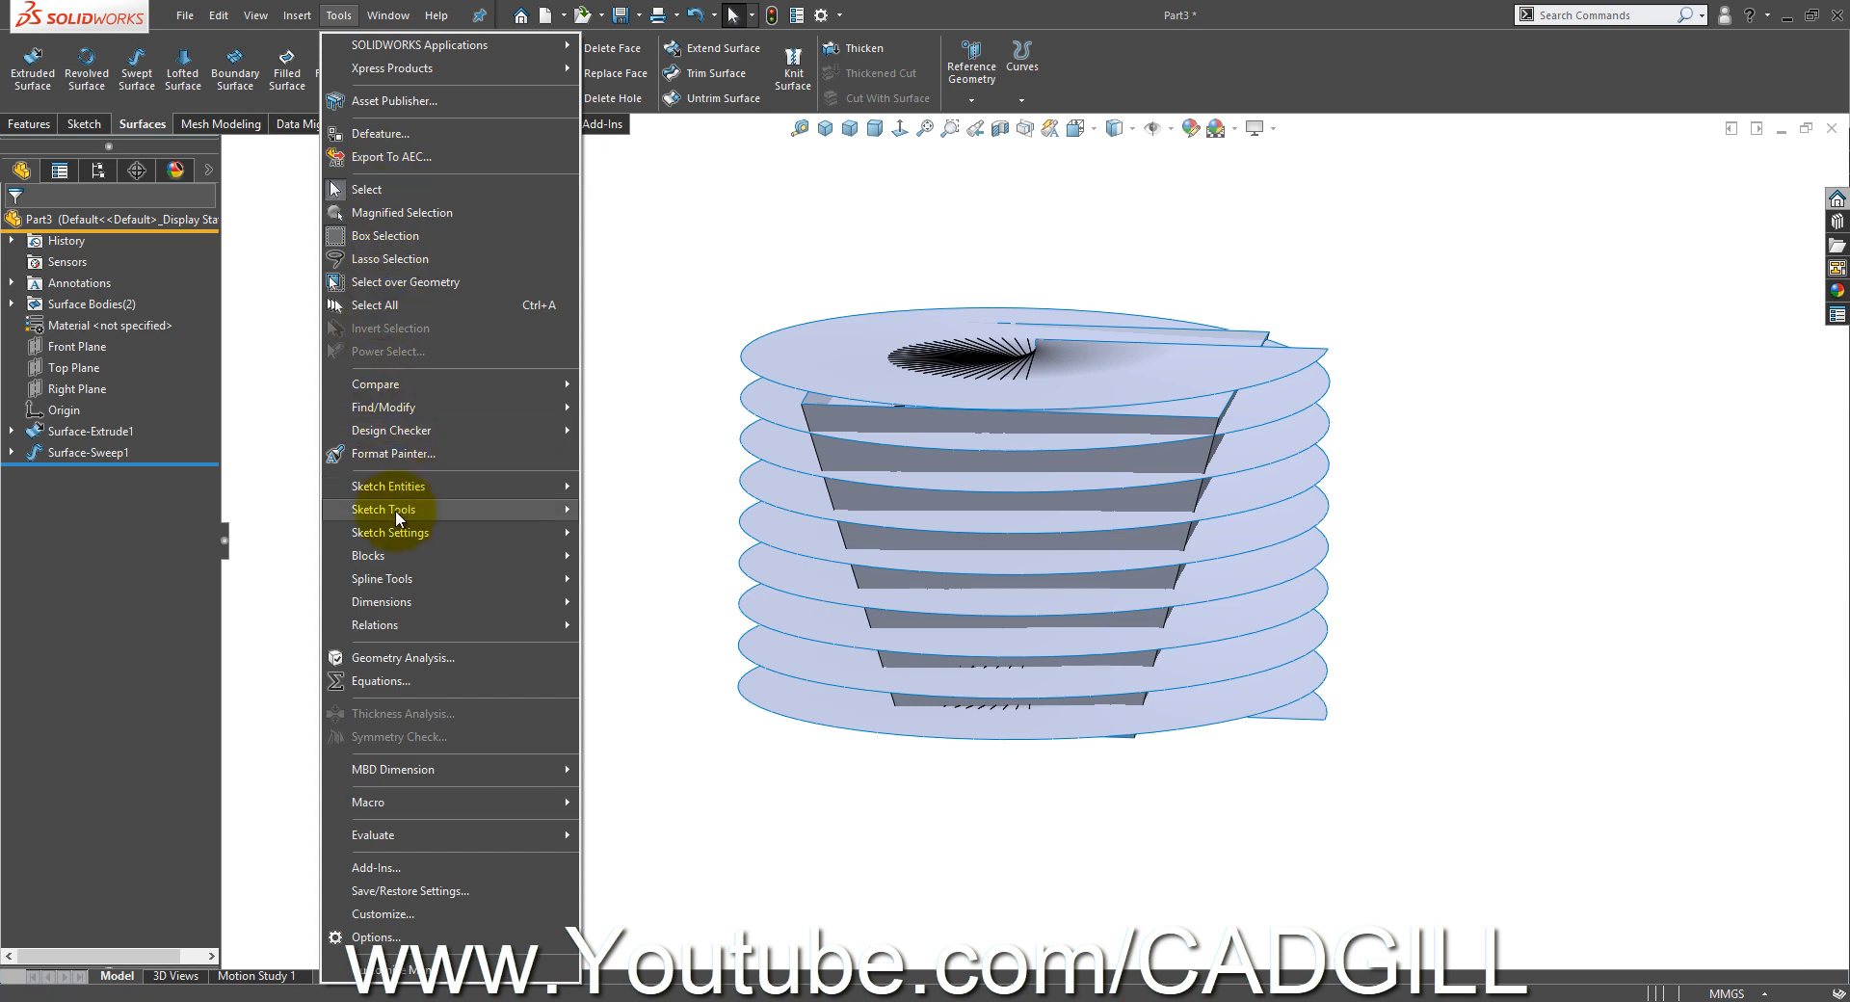
pyautogui.moveTo(395, 518)
pyautogui.click(697, 159)
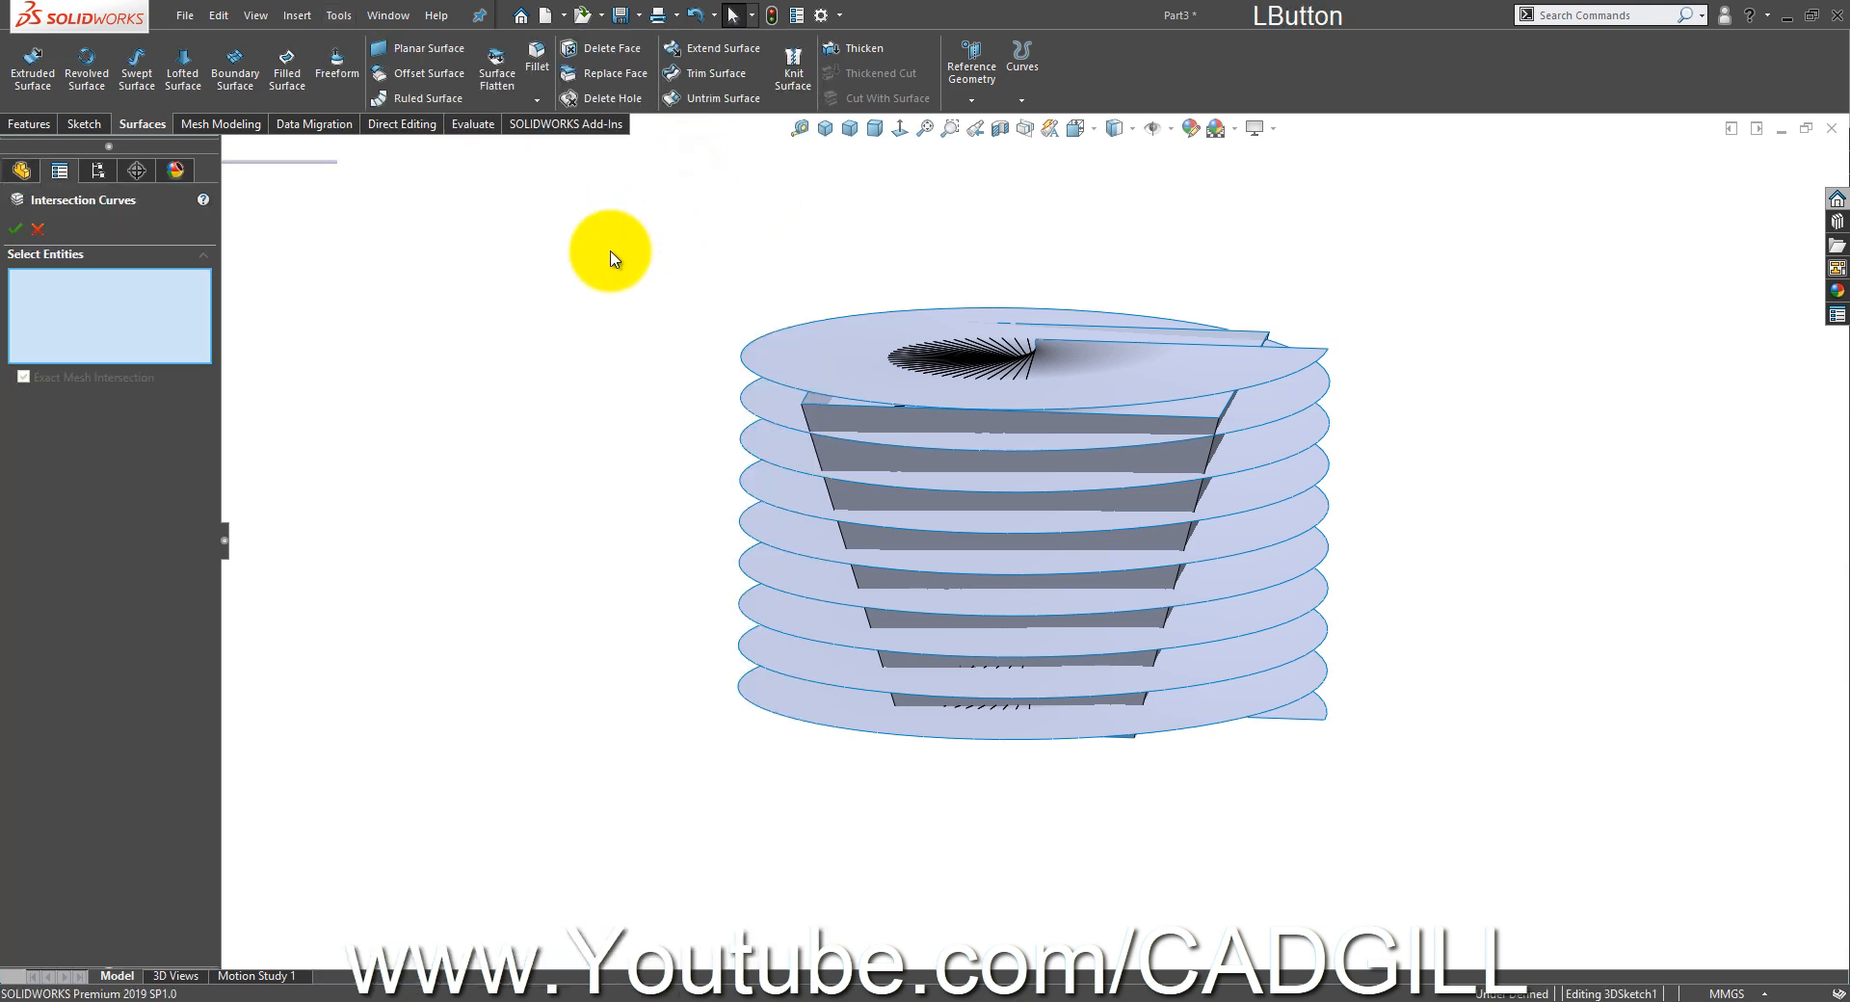
pyautogui.press('f')
pyautogui.click(747, 305)
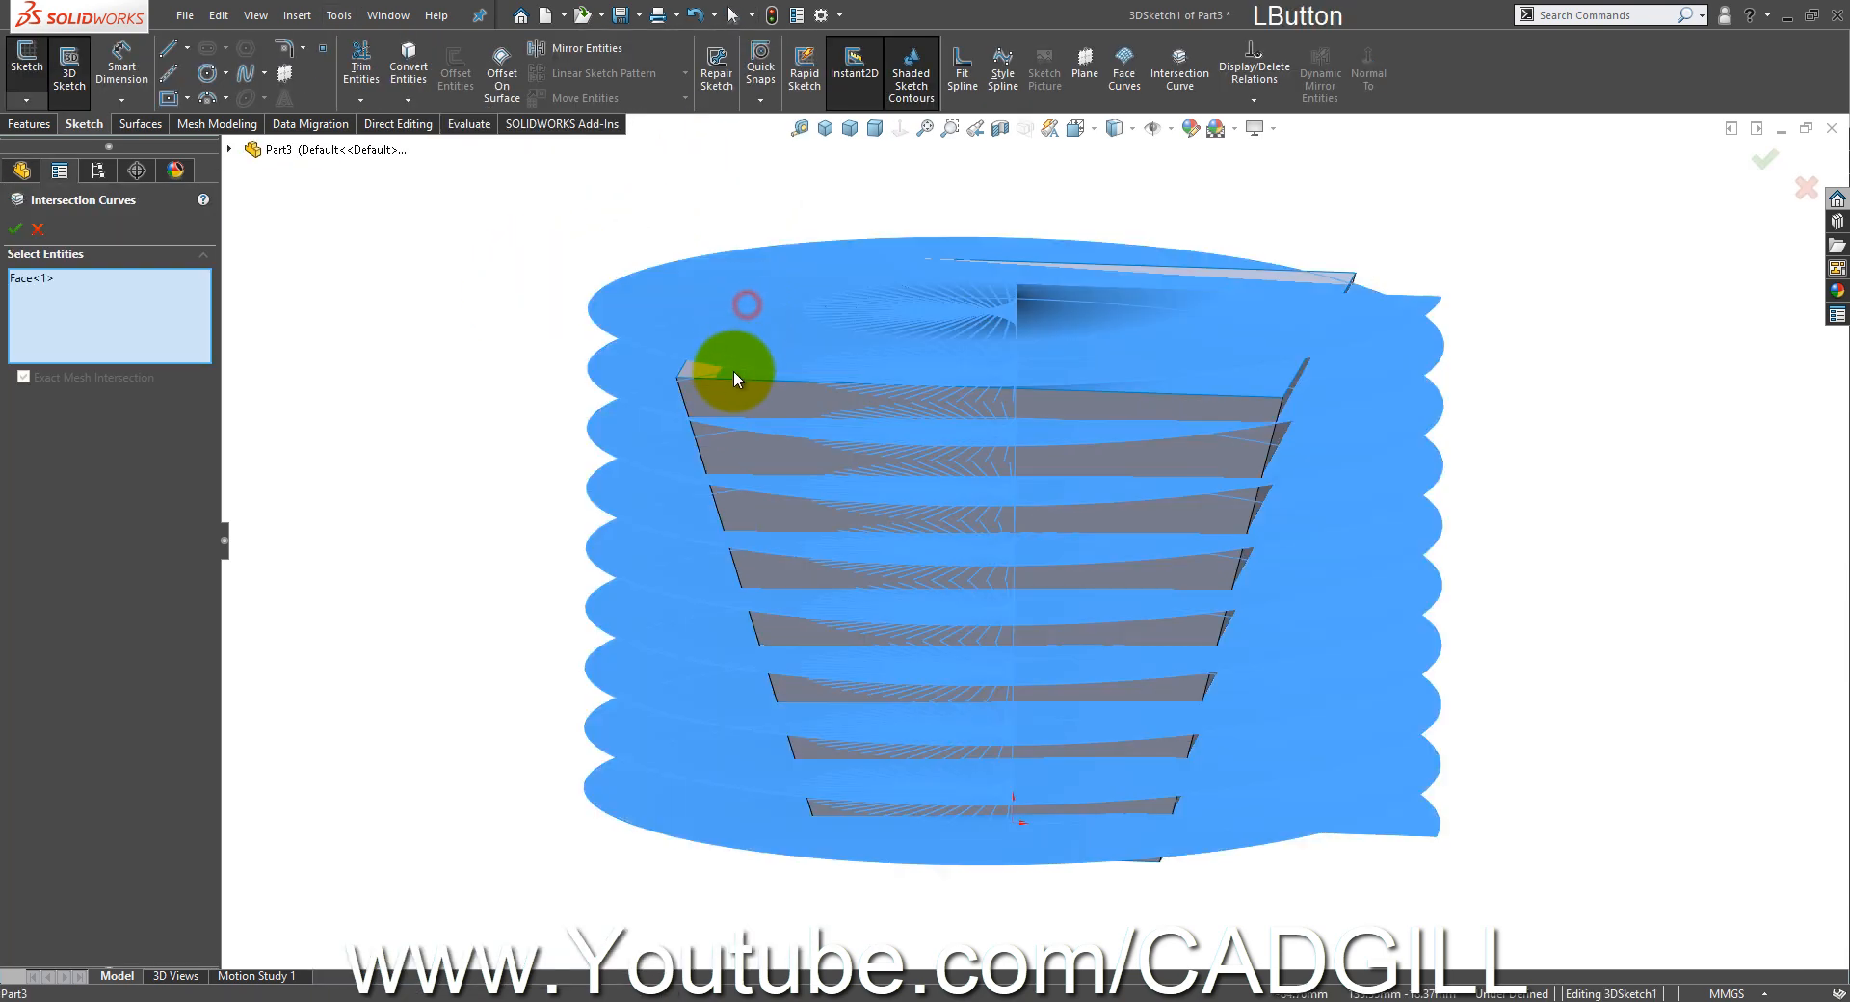
pyautogui.click(725, 395)
pyautogui.moveTo(725, 395)
pyautogui.mouseDown(button='middle')
pyautogui.moveTo(856, 411)
pyautogui.moveTo(813, 418)
pyautogui.moveTo(822, 325)
pyautogui.moveTo(867, 401)
pyautogui.moveTo(887, 351)
pyautogui.moveTo(852, 237)
pyautogui.moveTo(722, 240)
pyautogui.moveTo(681, 276)
pyautogui.moveTo(672, 343)
pyautogui.moveTo(743, 392)
pyautogui.moveTo(833, 311)
pyautogui.moveTo(858, 607)
pyautogui.moveTo(909, 607)
pyautogui.mouseUp(button='middle')
pyautogui.click(848, 418)
pyautogui.click(756, 392)
pyautogui.click(778, 322)
pyautogui.scroll(-5, 747, 192)
pyautogui.click(711, 262)
# - Generate the intersection curves from the selected faces and close the 3D sketch
pyautogui.scroll(5, 710, 302)
pyautogui.scroll(-6, 887, 401)
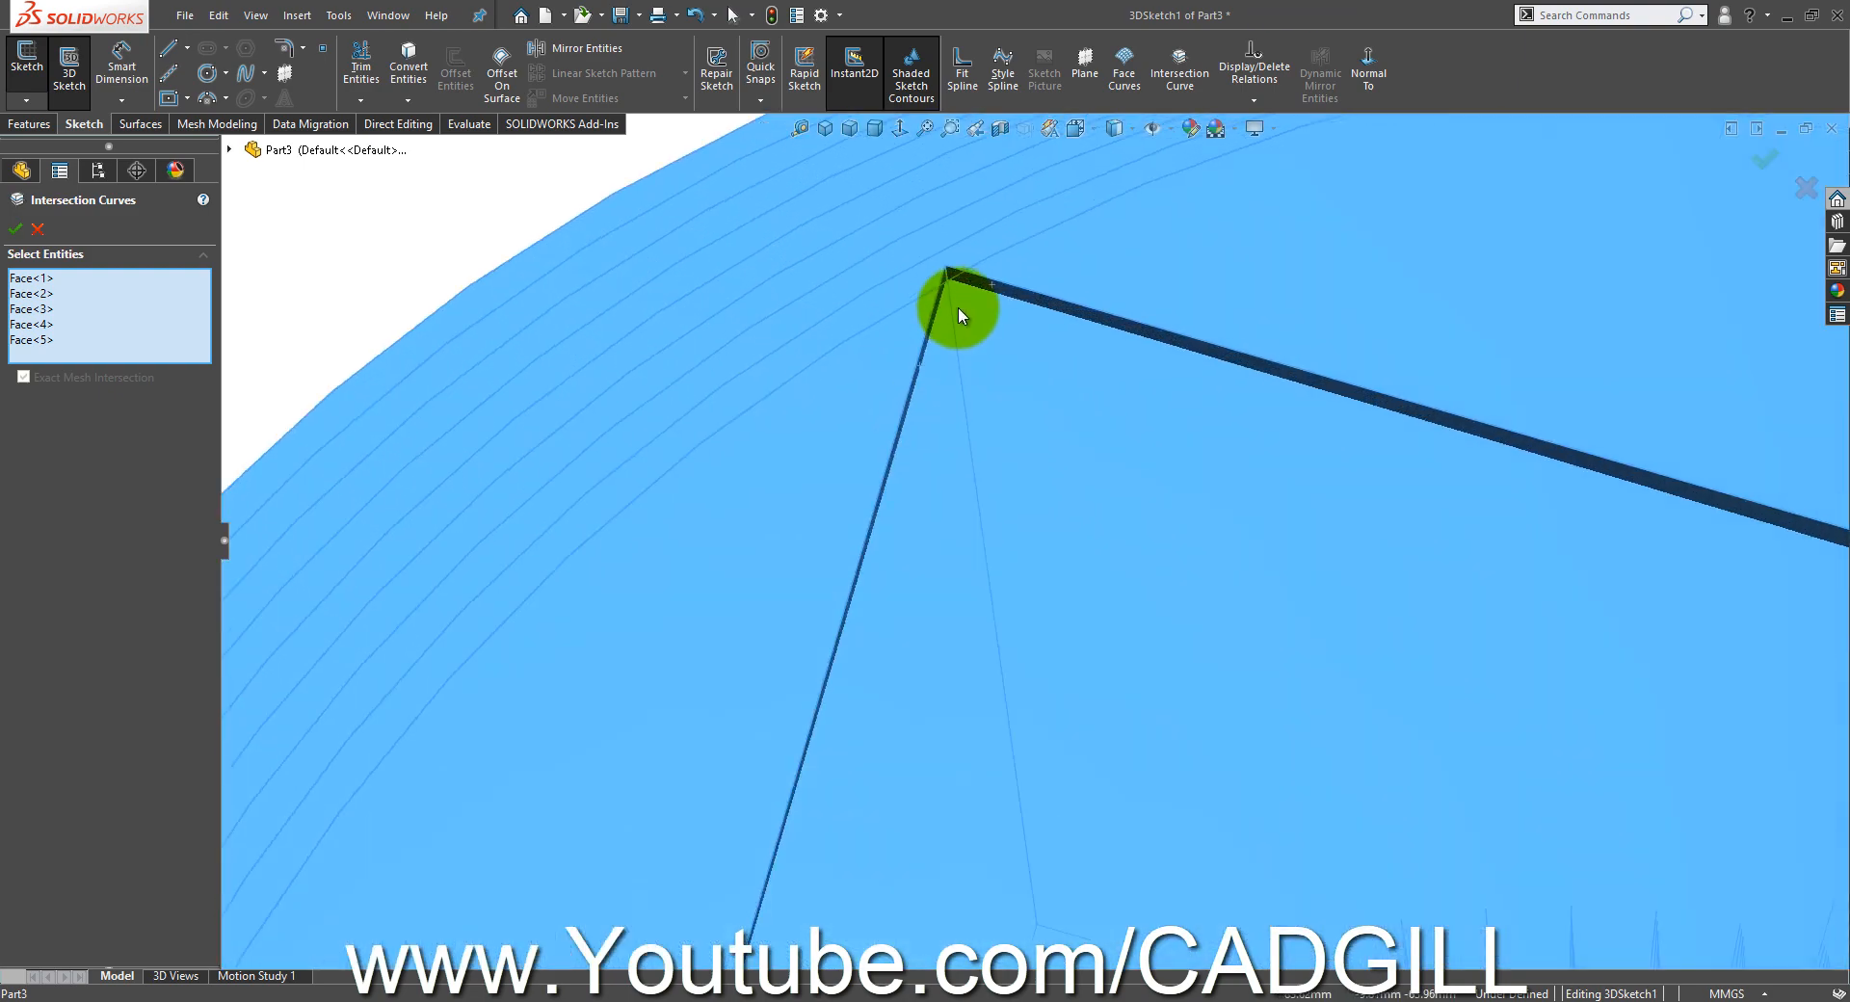
pyautogui.moveTo(959, 310)
pyautogui.mouseDown(button='middle')
pyautogui.moveTo(999, 401)
pyautogui.moveTo(953, 301)
pyautogui.moveTo(938, 337)
pyautogui.mouseUp(button='middle')
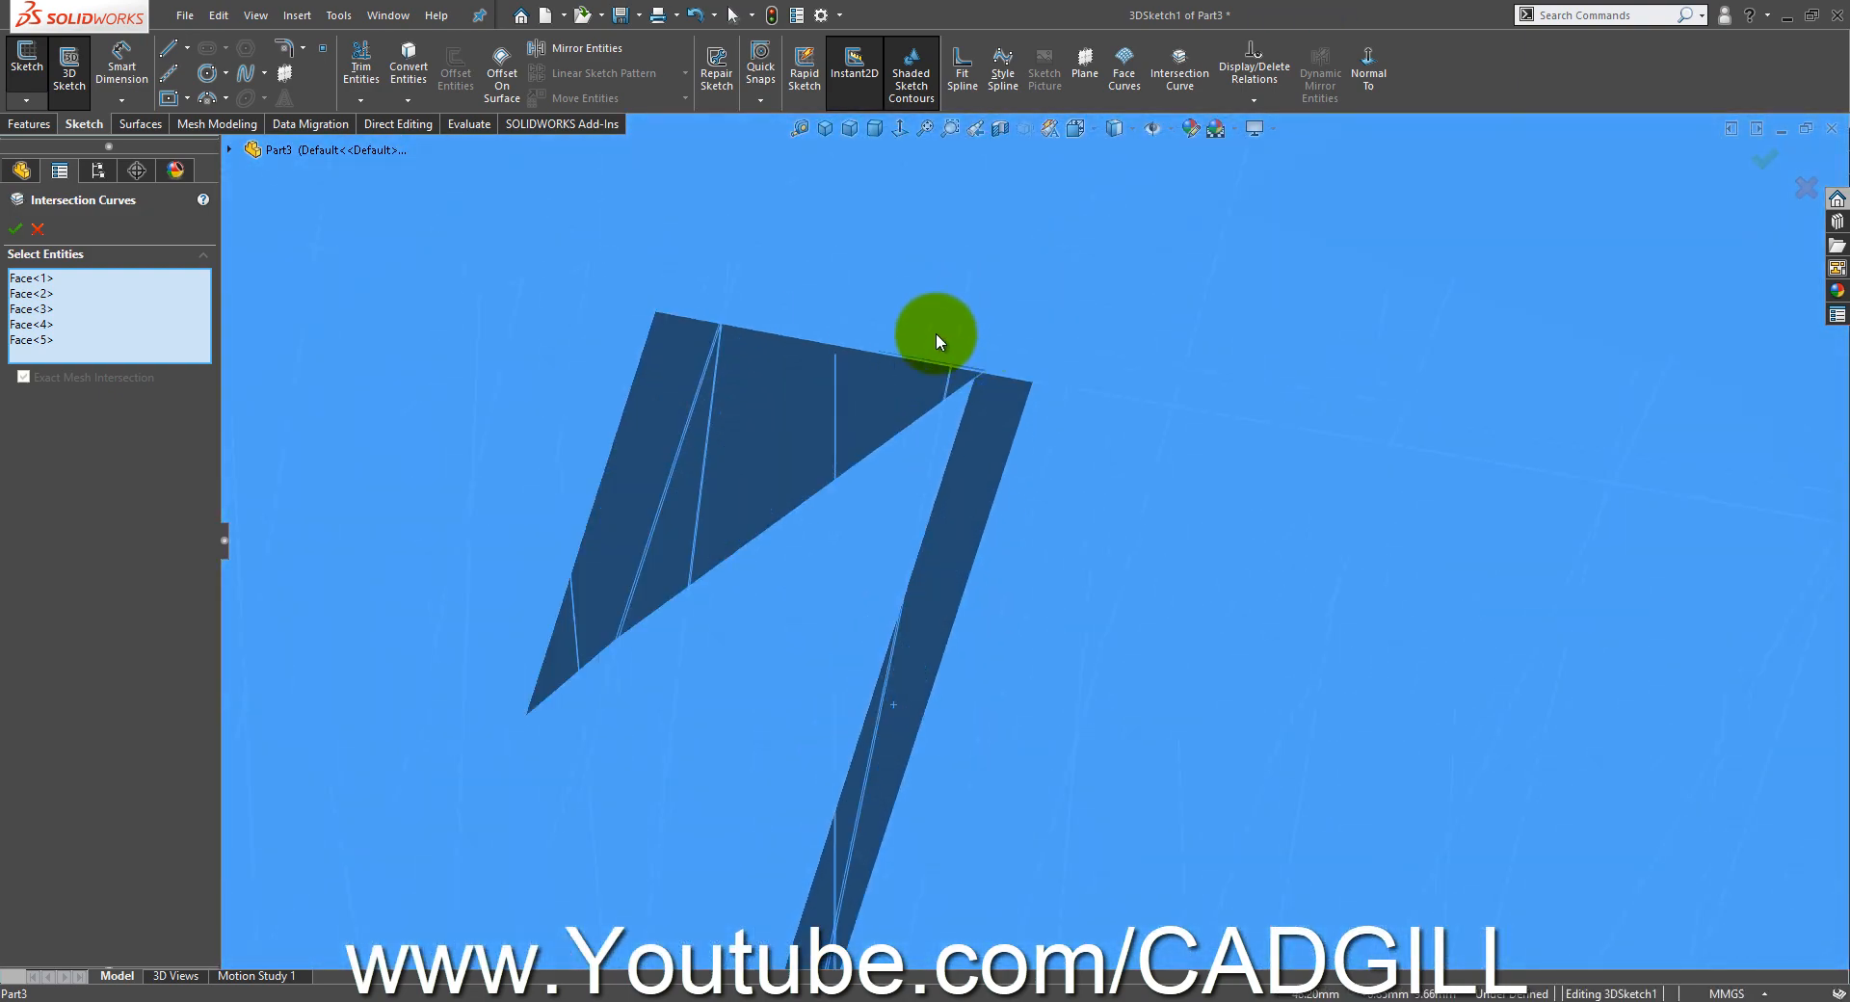
pyautogui.scroll(-4, 899, 457)
pyautogui.moveTo(1065, 392)
pyautogui.mouseDown(button='middle')
pyautogui.moveTo(1069, 338)
pyautogui.moveTo(1049, 413)
pyautogui.mouseUp(button='middle')
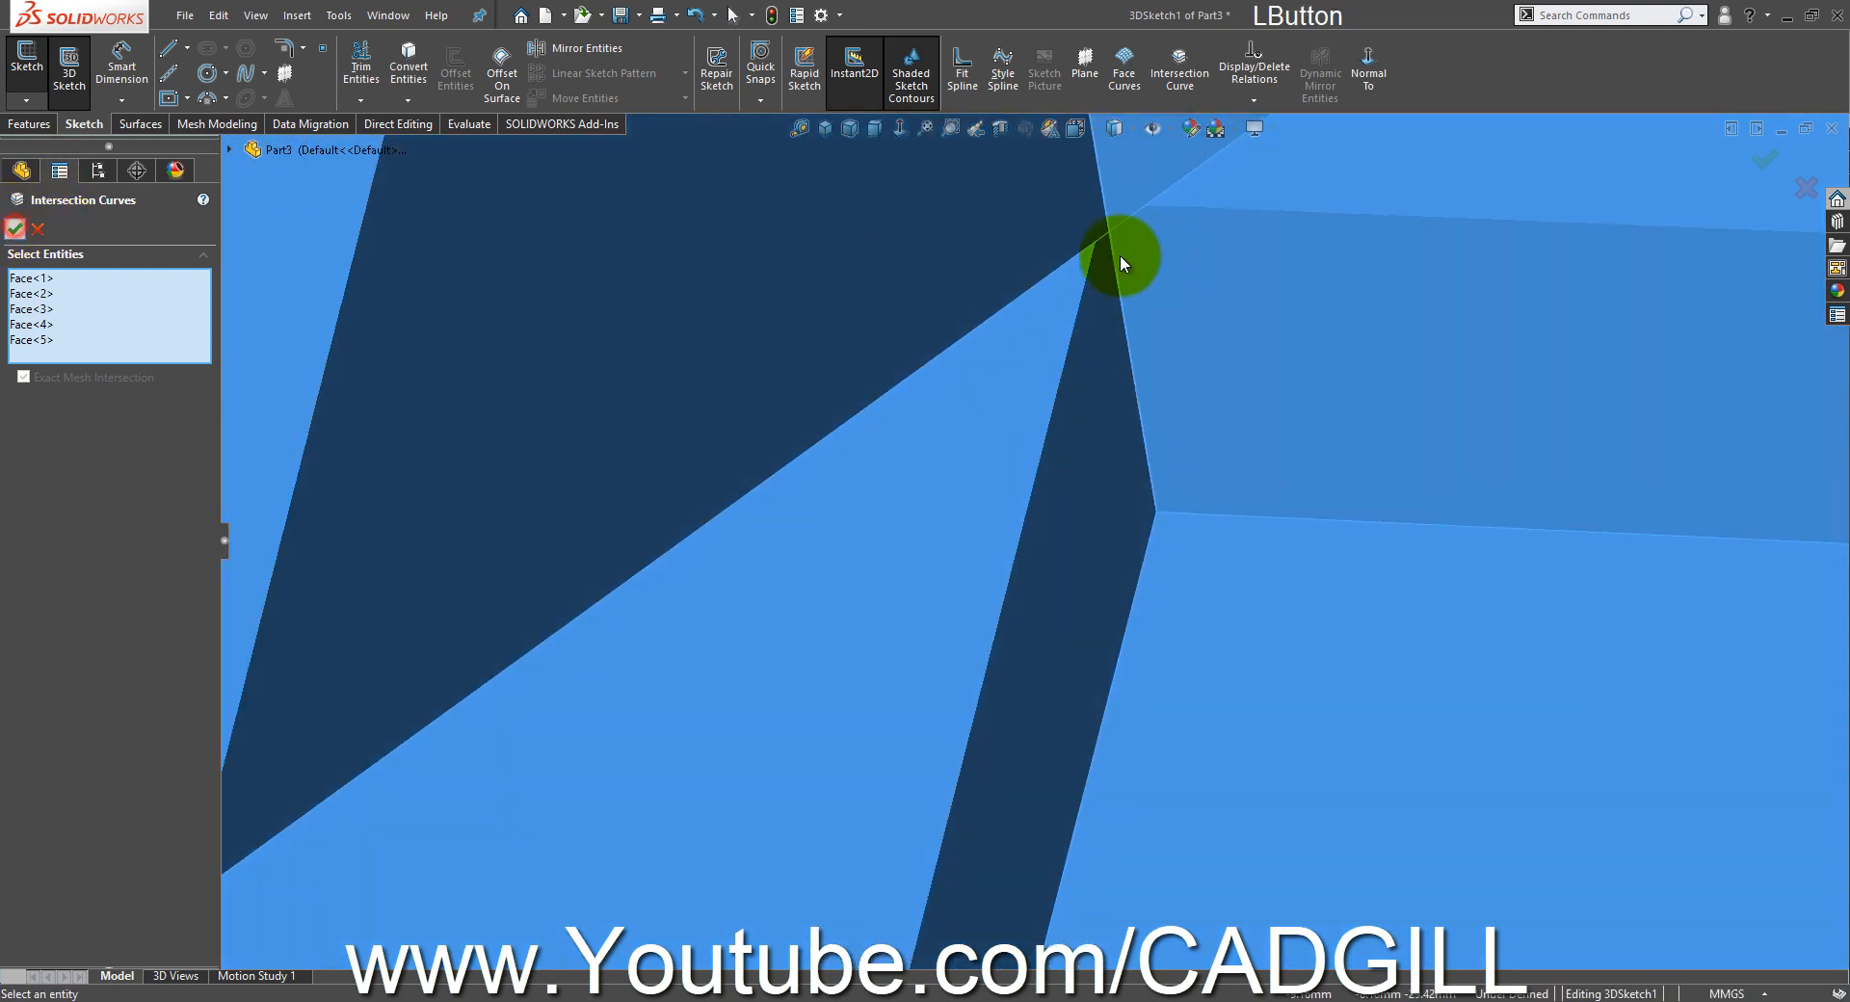
pyautogui.scroll(2, 1137, 264)
pyautogui.scroll(-3, 1139, 263)
pyautogui.scroll(-6, 1057, 383)
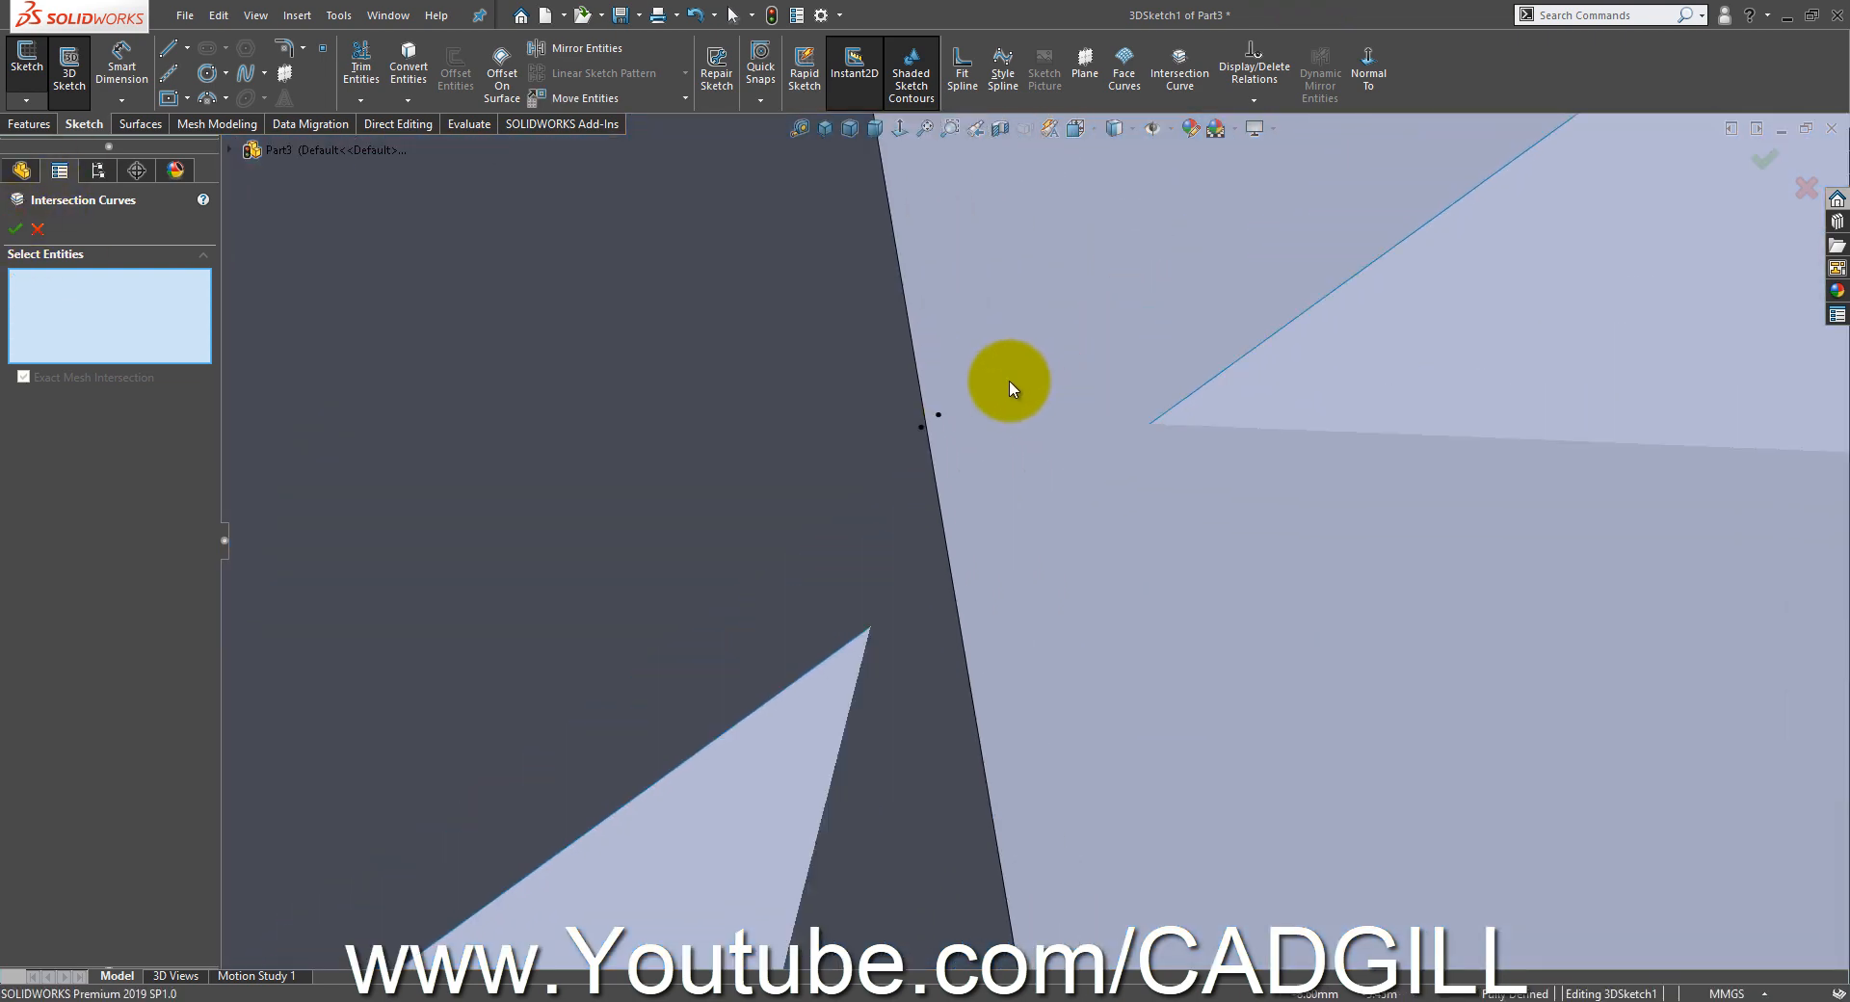
pyautogui.scroll(-1, 1010, 388)
pyautogui.click(1785, 197)
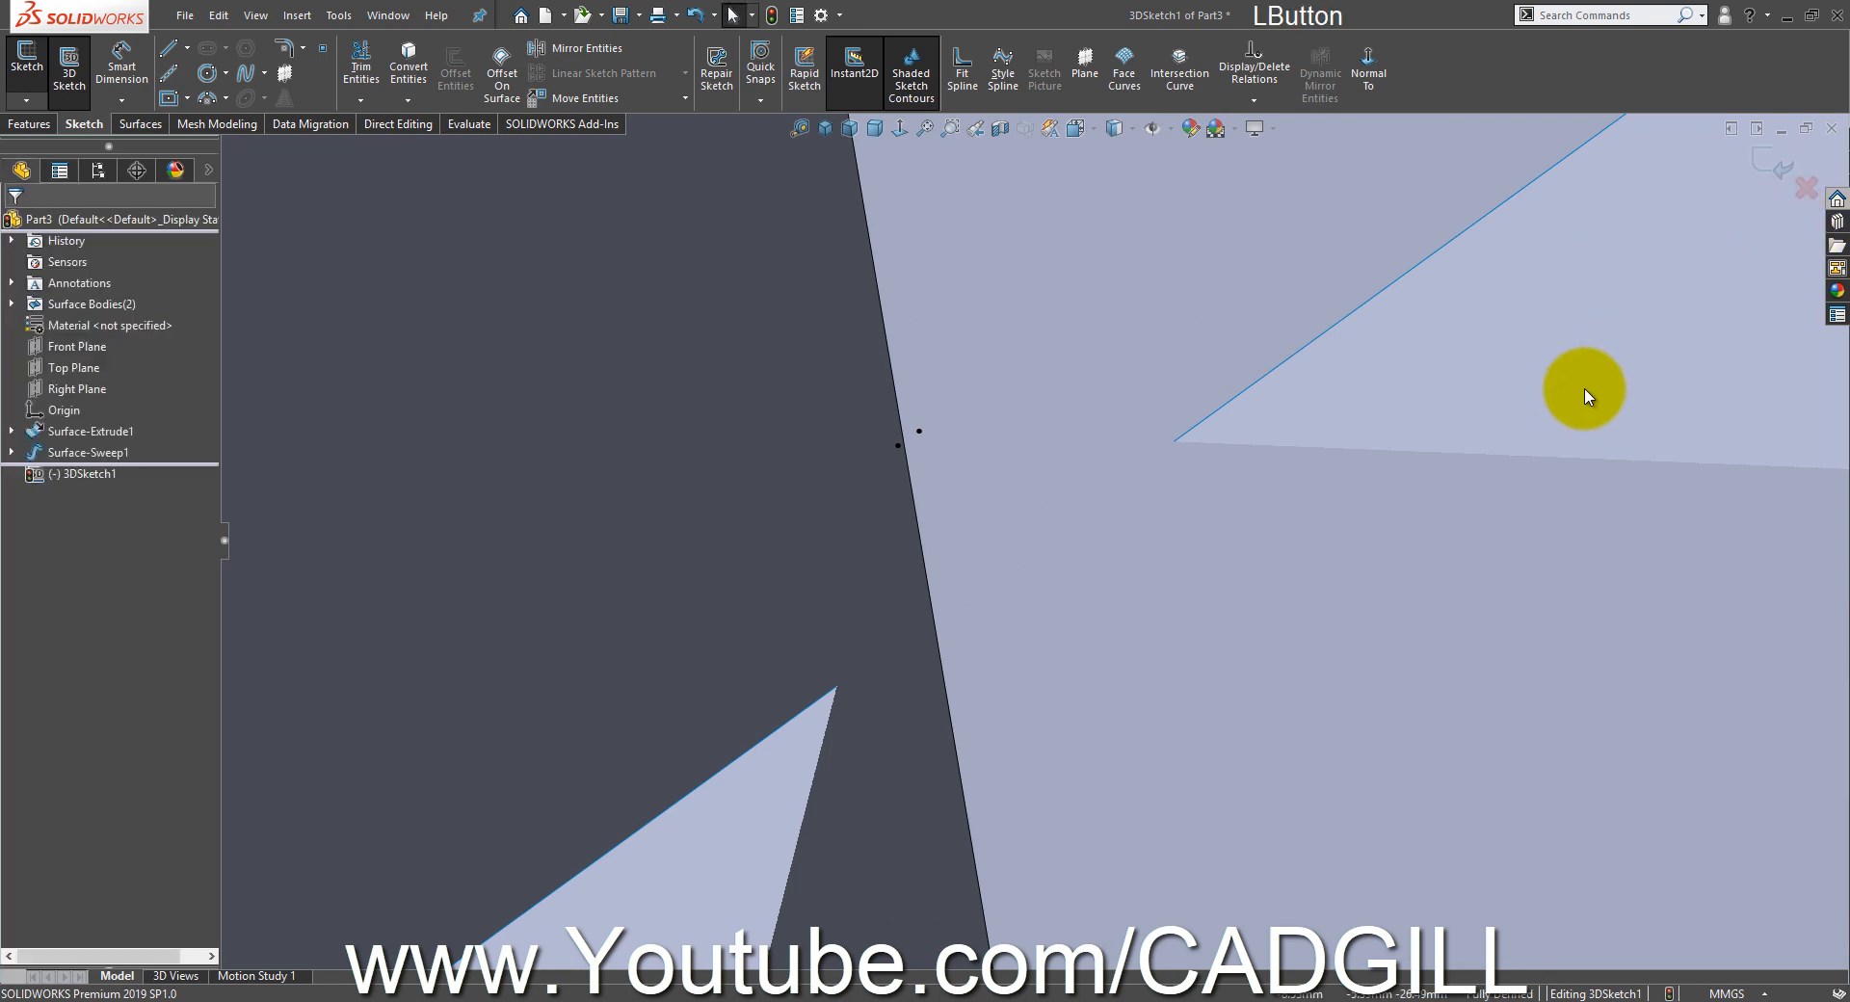
pyautogui.scroll(3, 1574, 400)
pyautogui.scroll(8, 1445, 409)
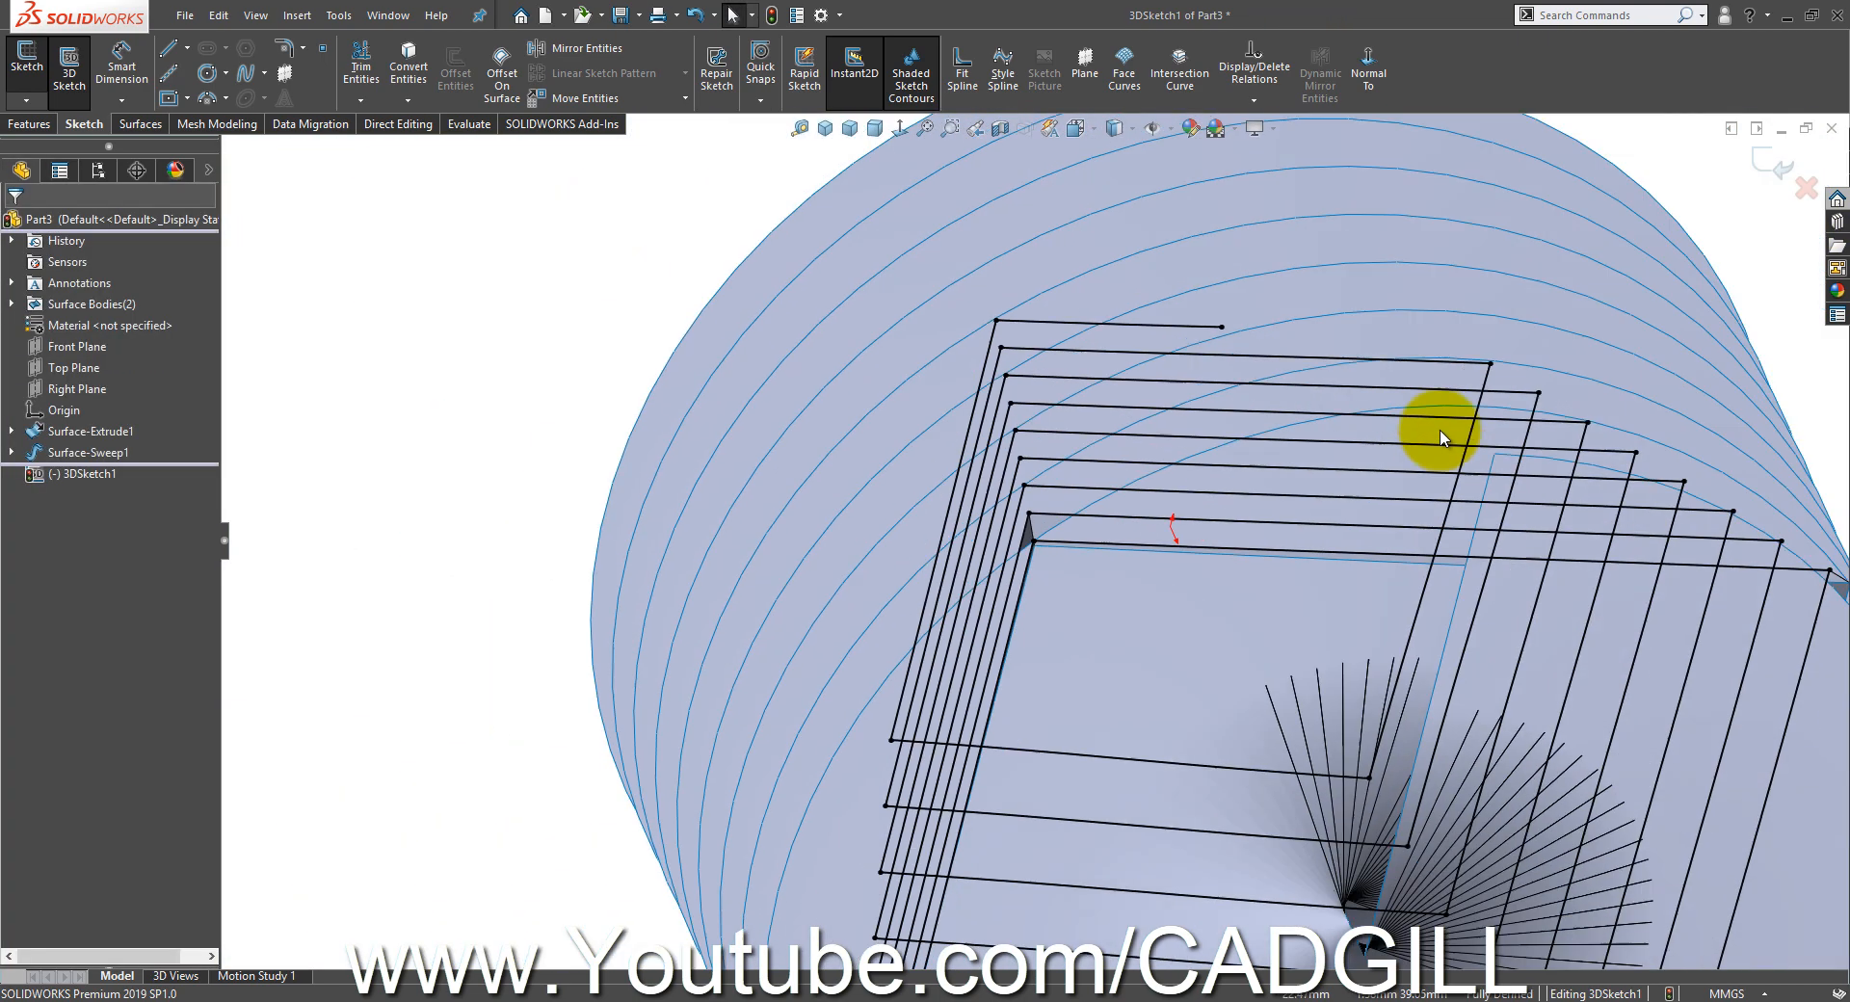
pyautogui.moveTo(1432, 430); pyautogui.dragTo(1561, 298, button='middle')
pyautogui.scroll(3, 1422, 318)
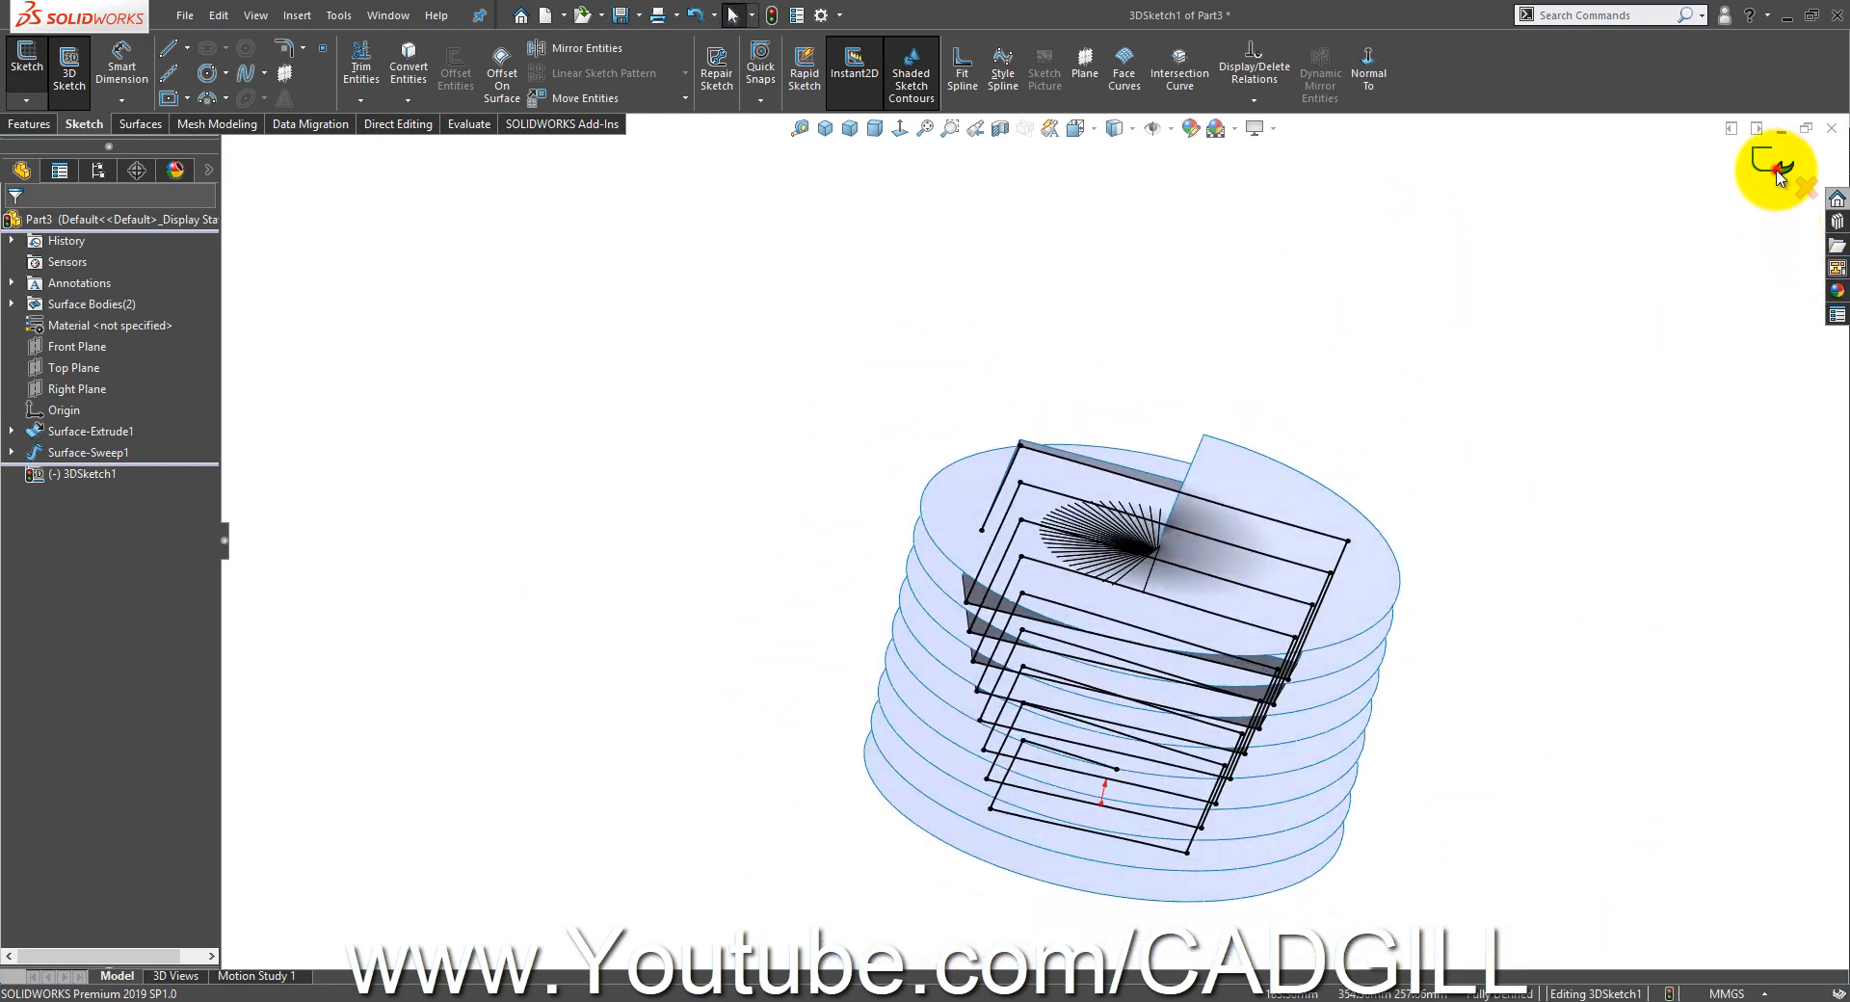
pyautogui.click(1775, 168)
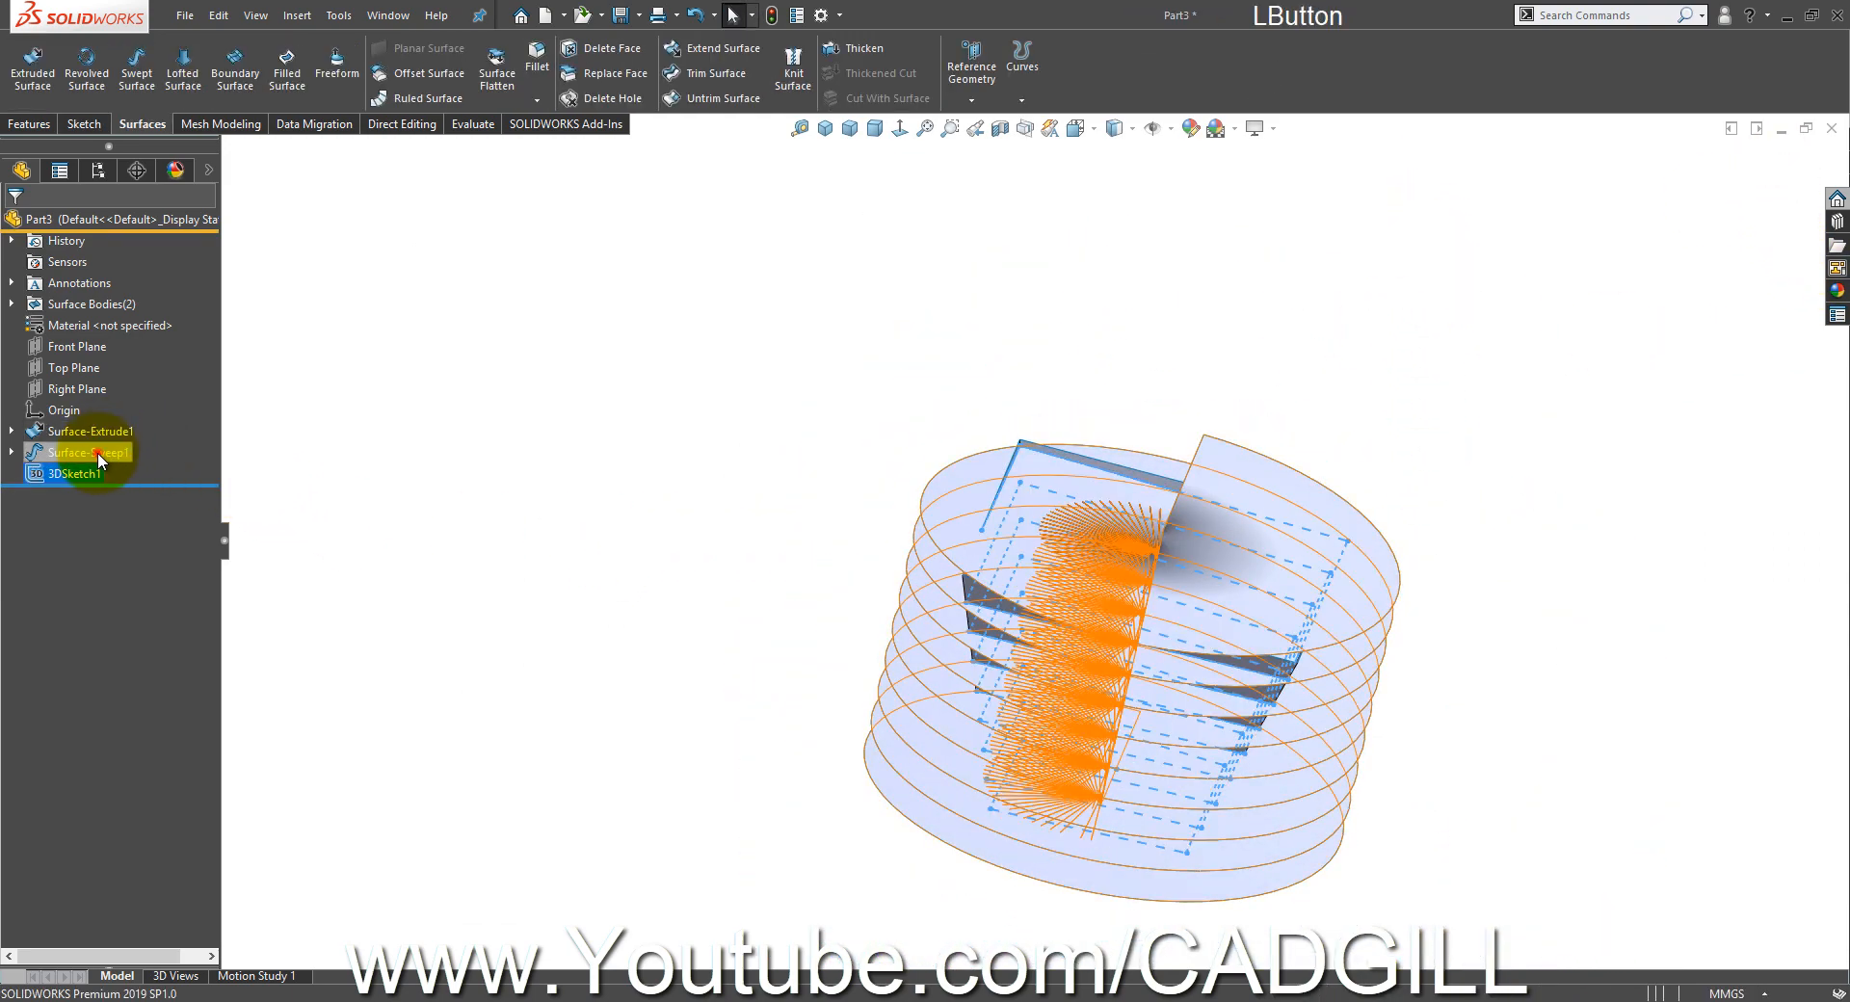
# - Edit the sweep's profile sketch, extend the horizontal line's free end to about 193 mm from the origin, and rebuild the sweep
pyautogui.click(97, 453)
pyautogui.click(97, 475)
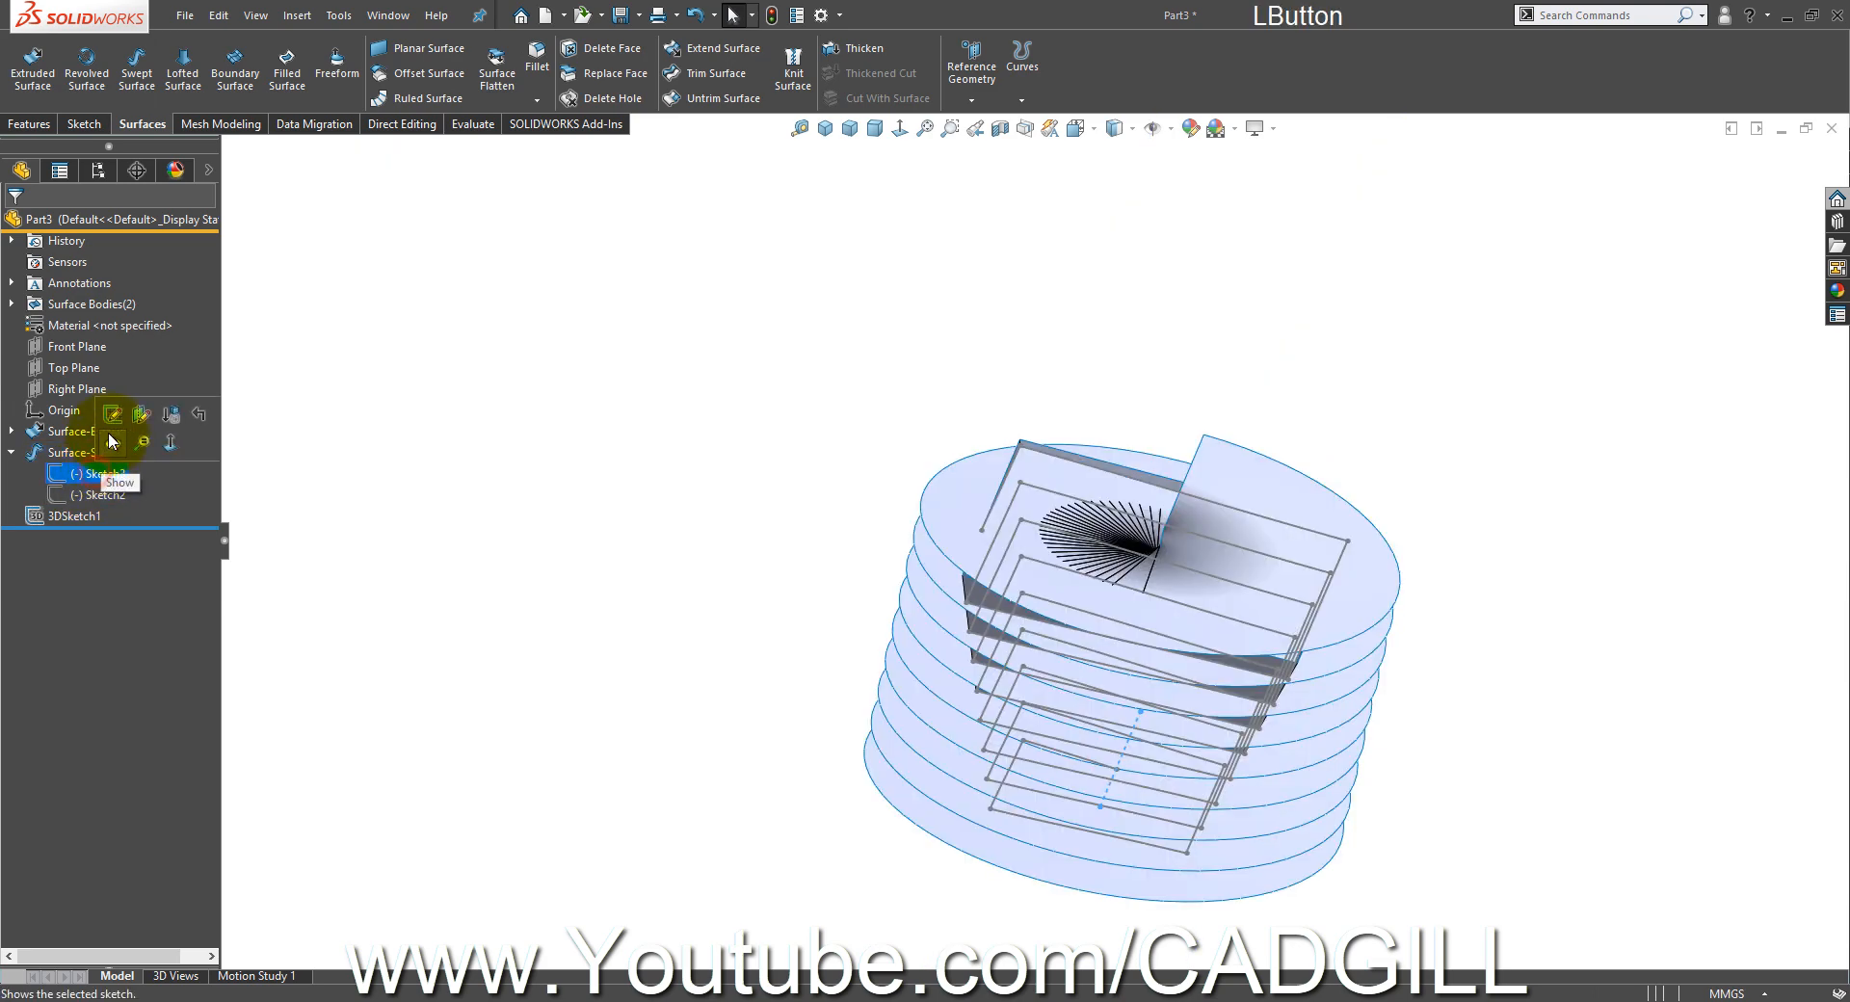
pyautogui.click(108, 431)
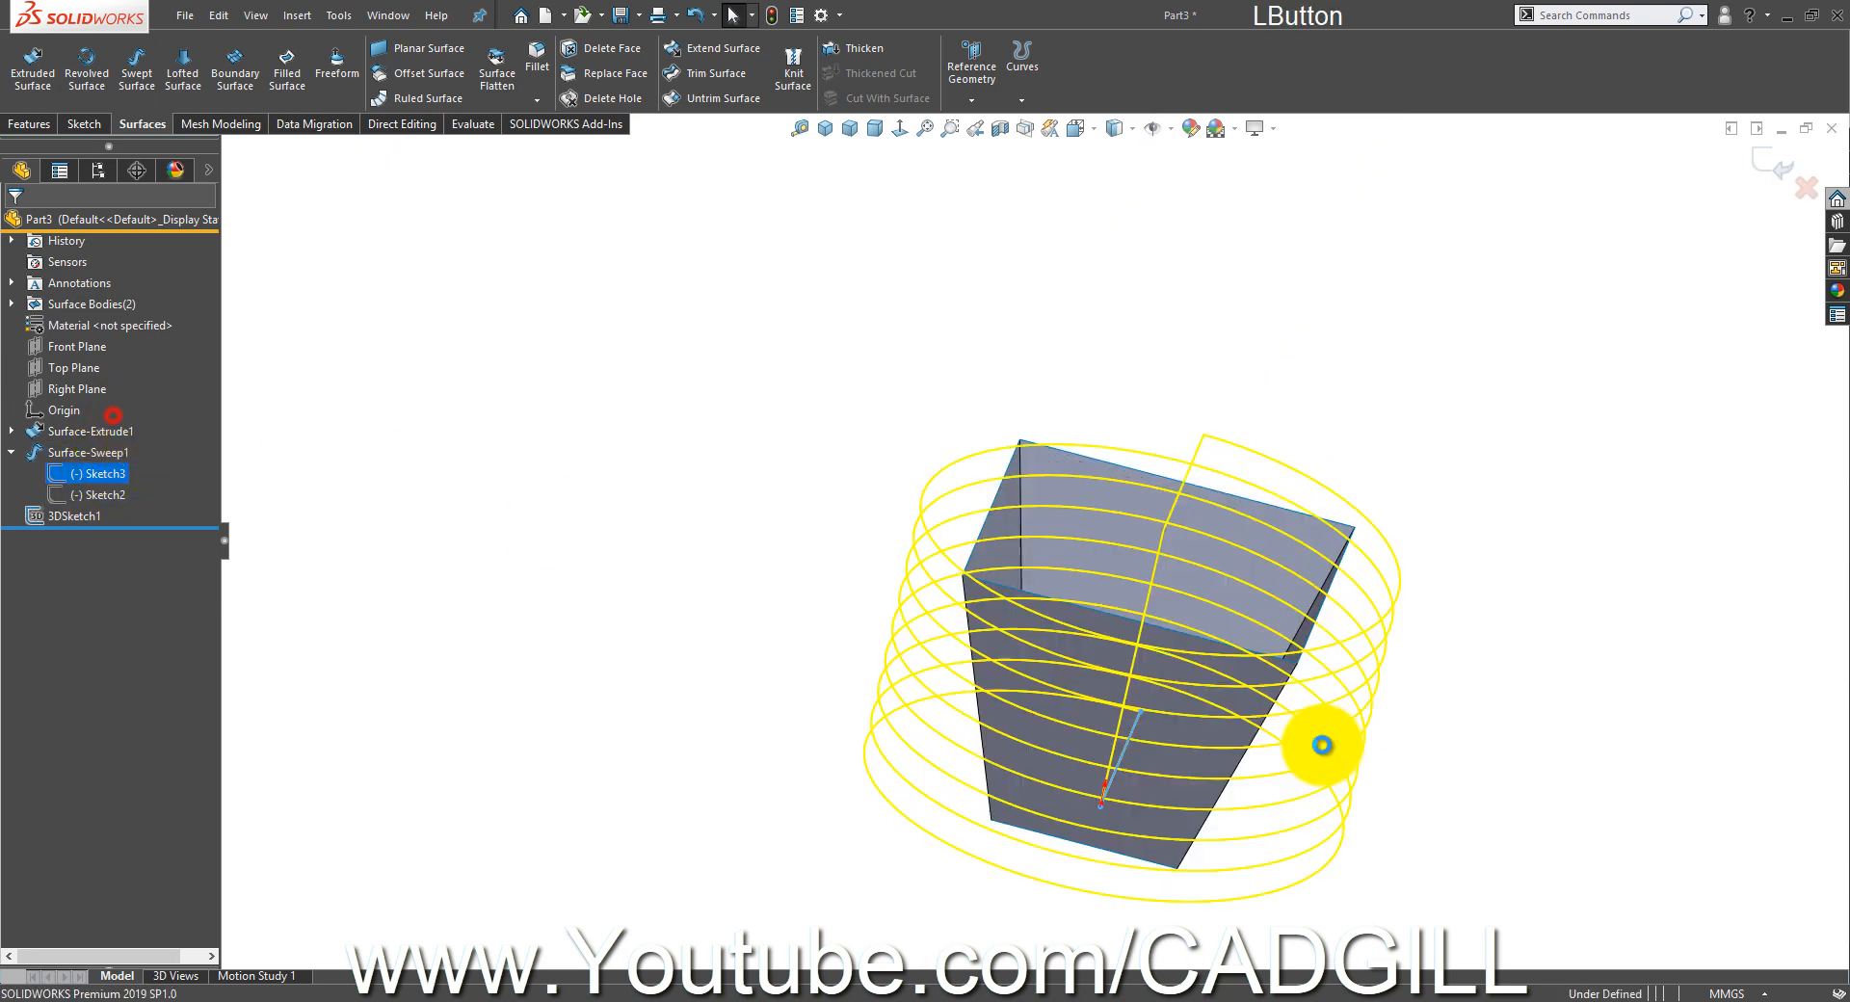
pyautogui.click(1140, 713)
pyautogui.moveTo(1194, 655); pyautogui.dragTo(1107, 754, button='middle')
pyautogui.click(1391, 771)
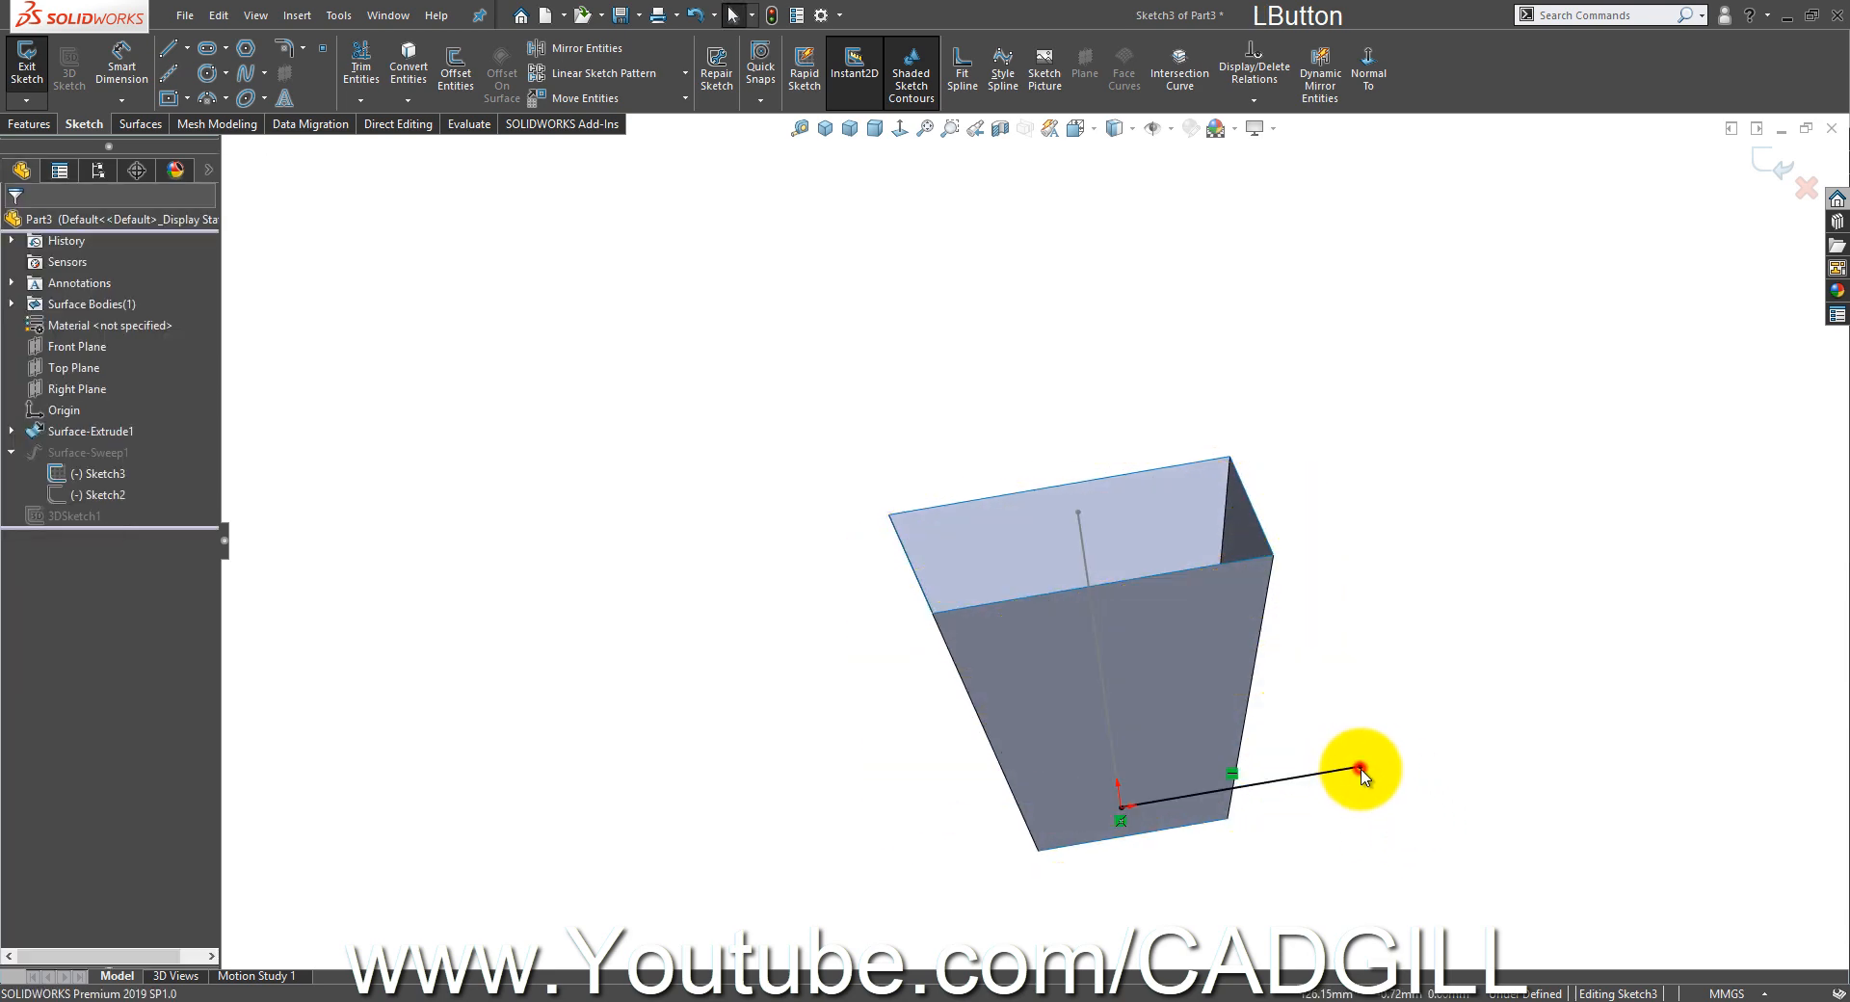
pyautogui.moveTo(1360, 774); pyautogui.dragTo(1471, 748)
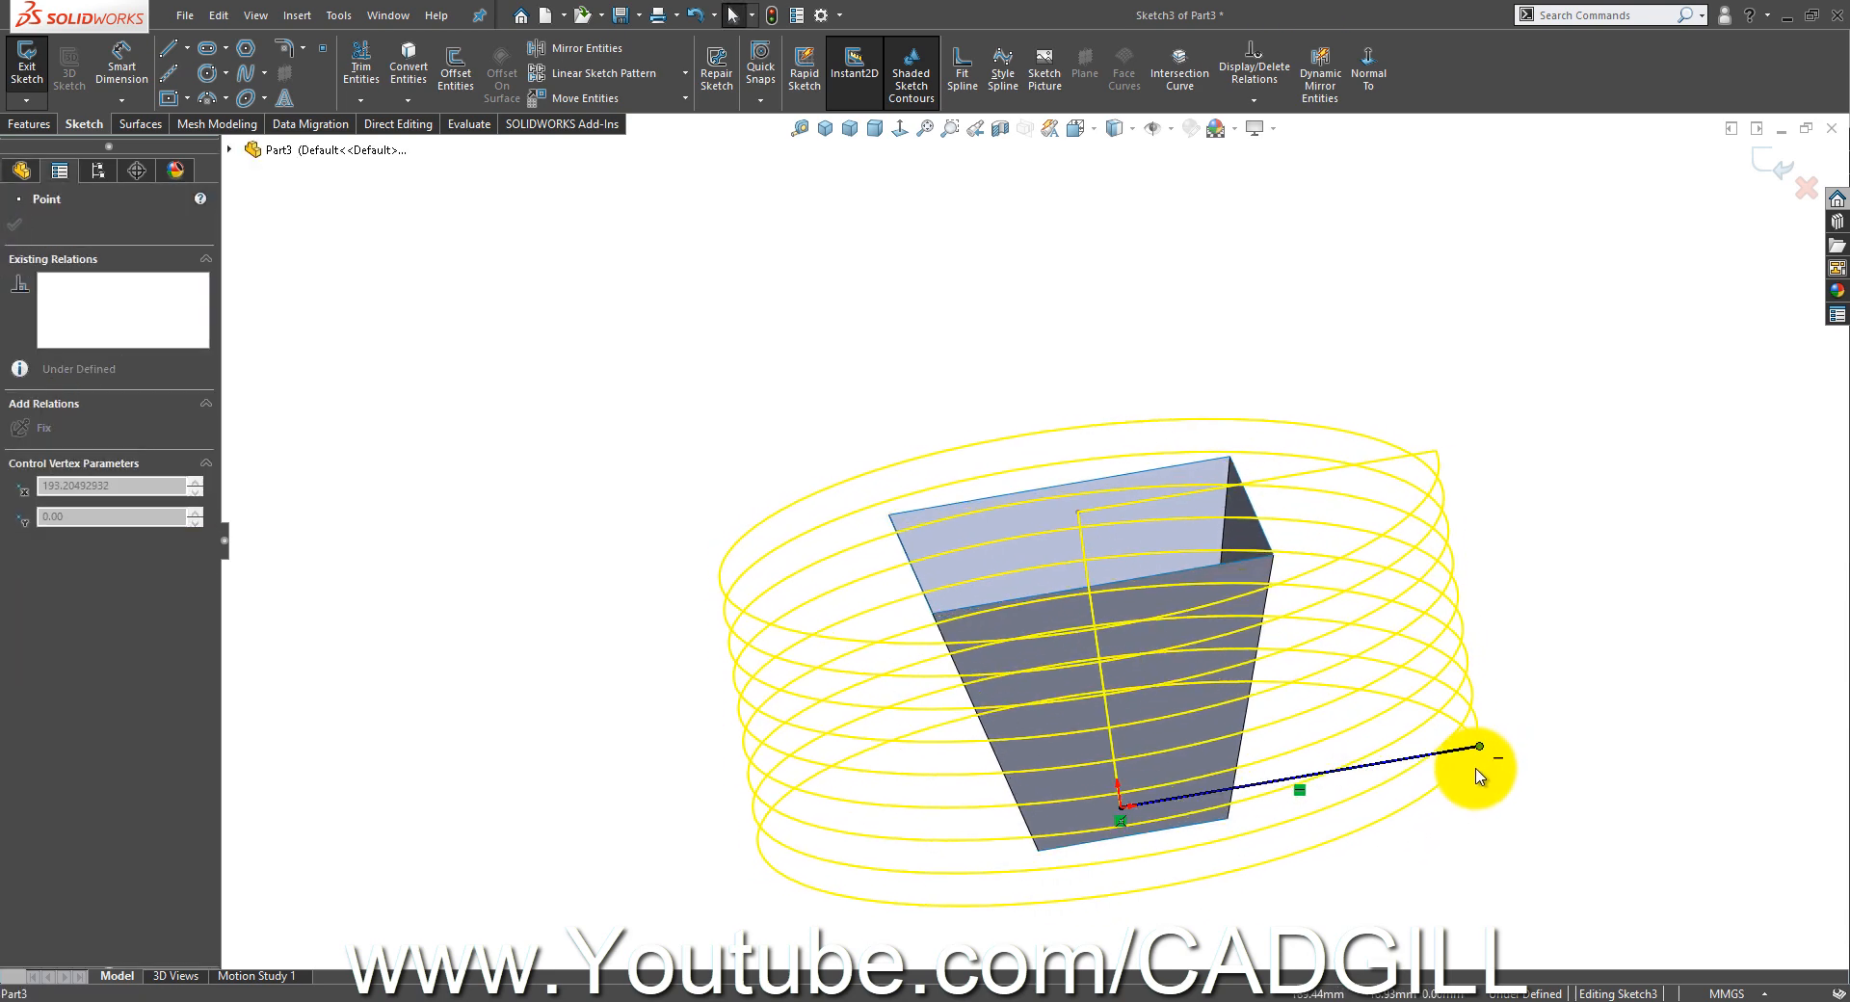
pyautogui.click(1764, 175)
pyautogui.moveTo(1651, 363)
pyautogui.mouseDown(button='middle')
pyautogui.moveTo(1417, 517)
pyautogui.moveTo(1250, 566)
pyautogui.mouseUp(button='middle')
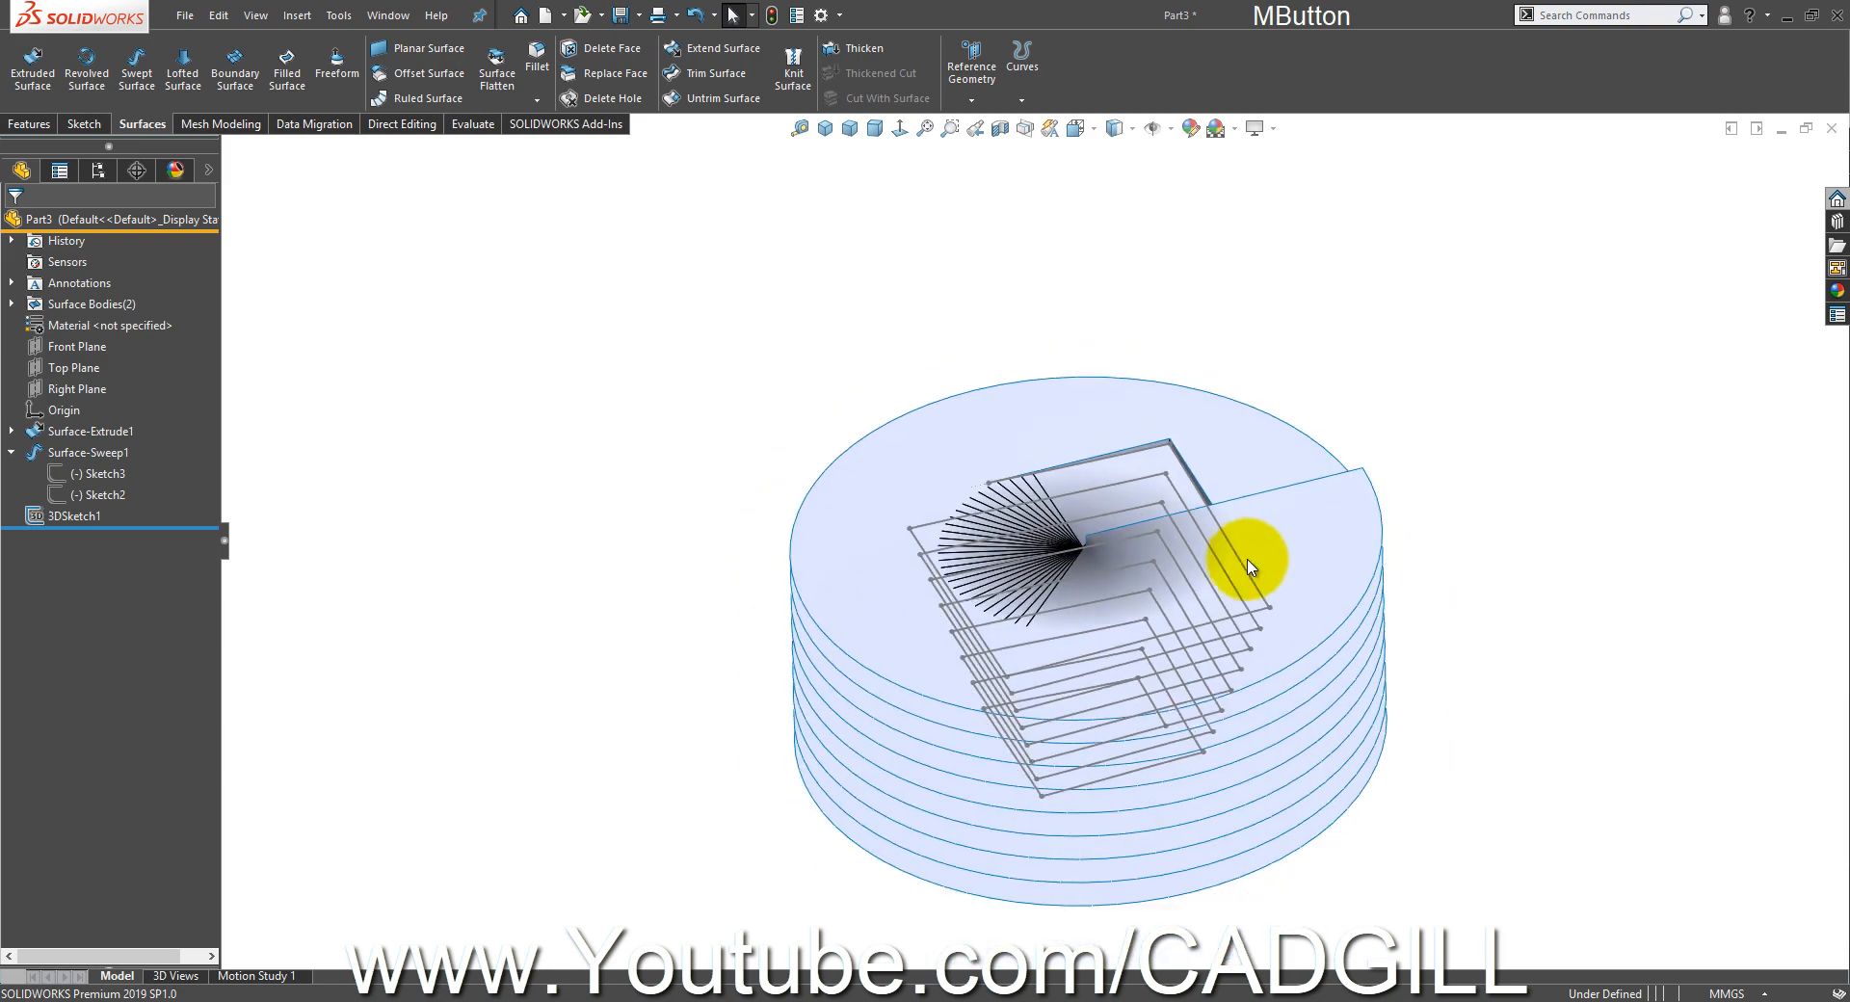
# - Hide the helical swept surface and the tapered square surface, leaving only the 3D intersection curve displayed
pyautogui.scroll(-10, 1249, 567)
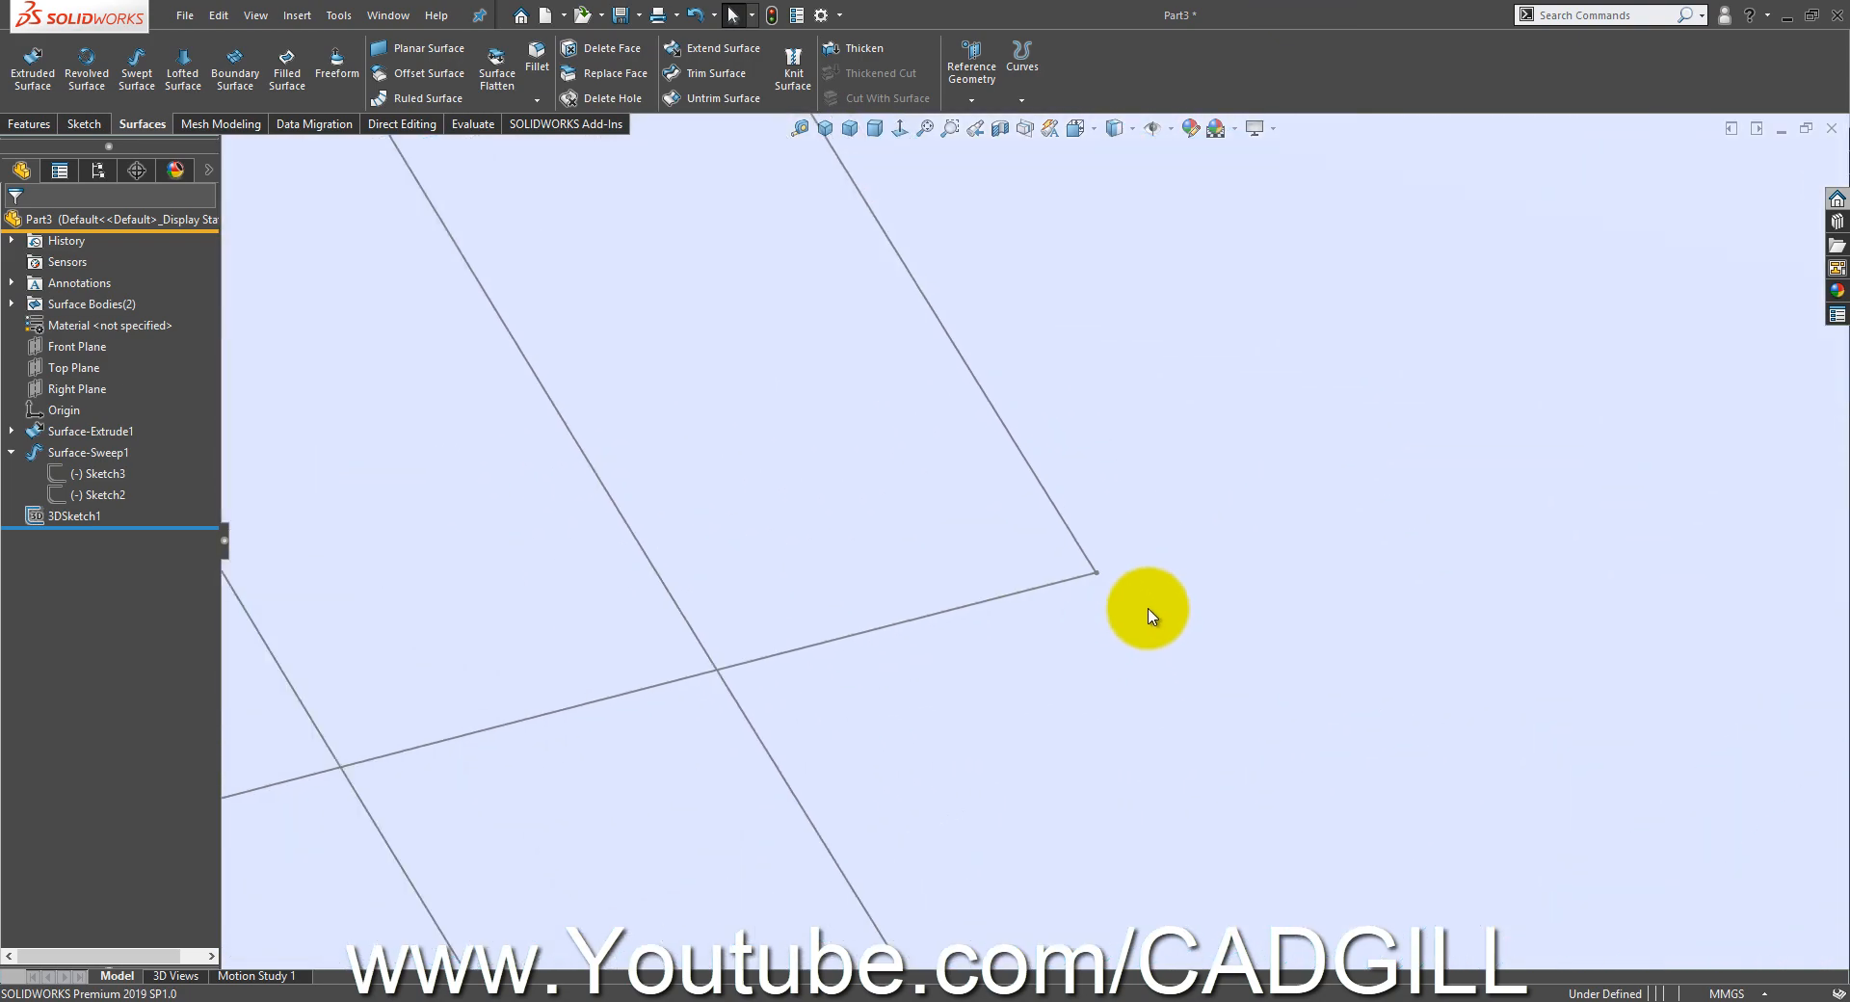
pyautogui.scroll(10, 1117, 583)
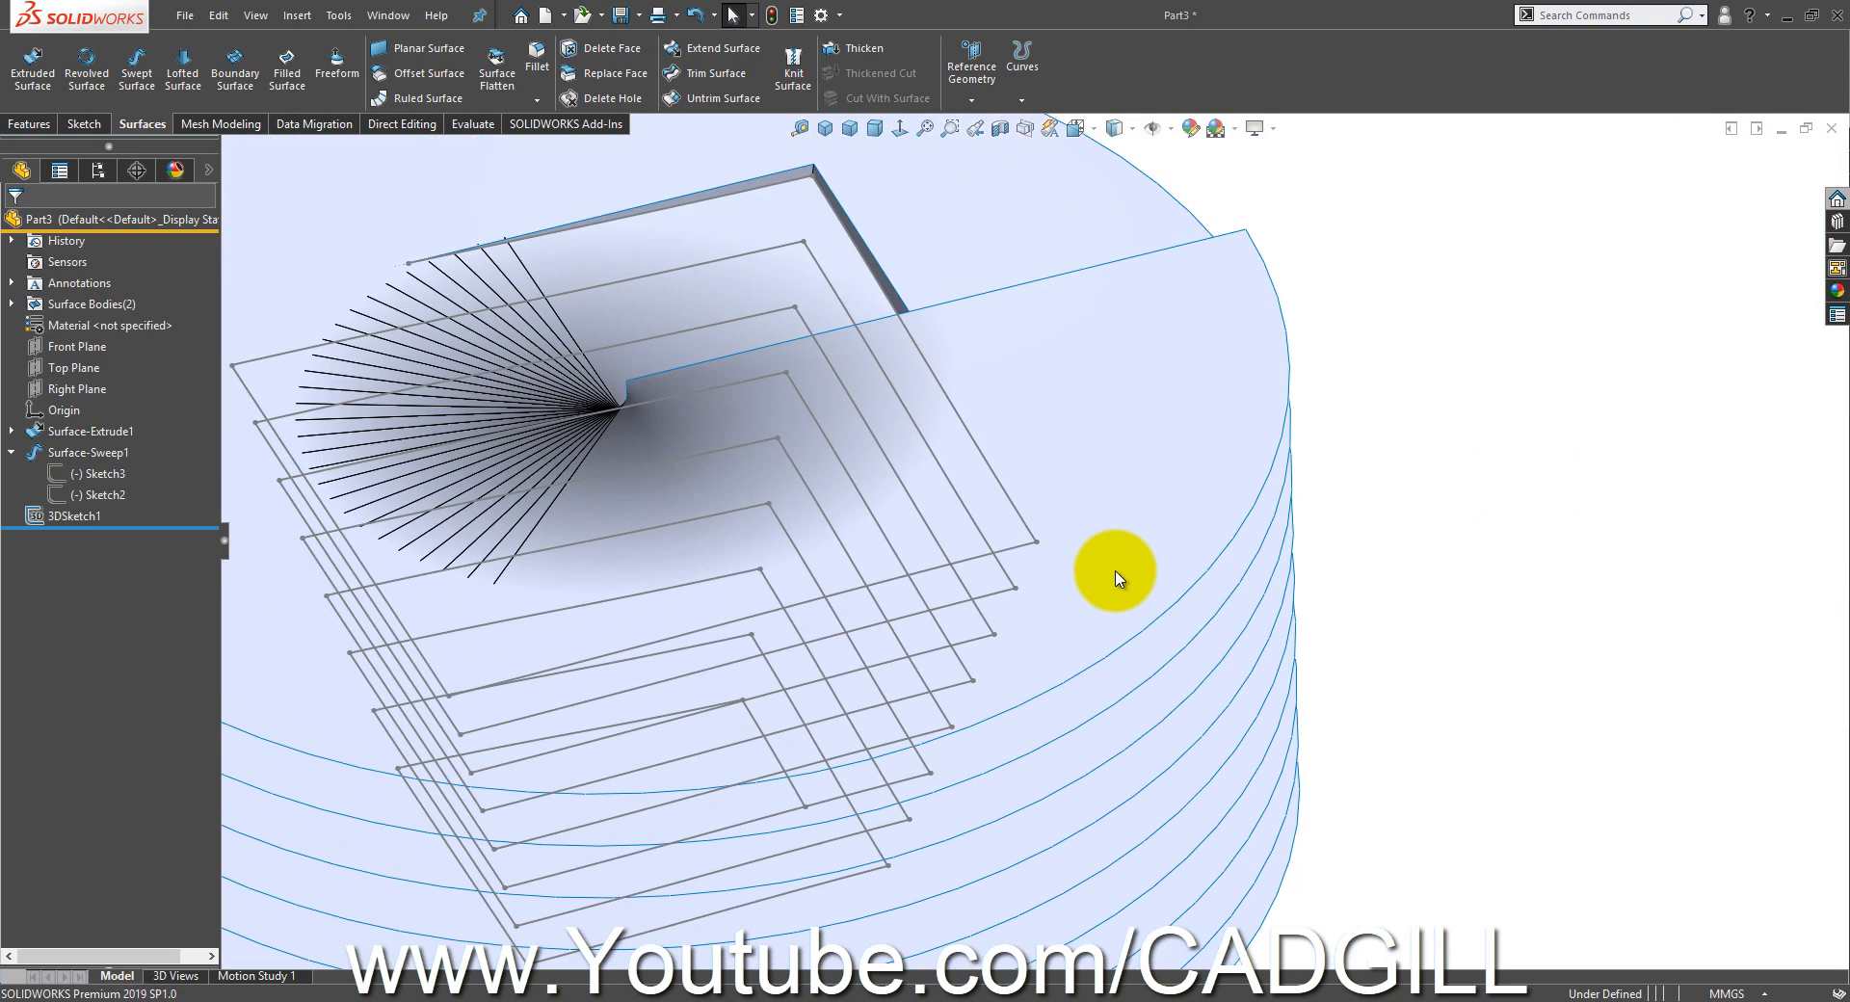
pyautogui.scroll(3, 1114, 578)
pyautogui.click(1134, 460)
pyautogui.click(1220, 410)
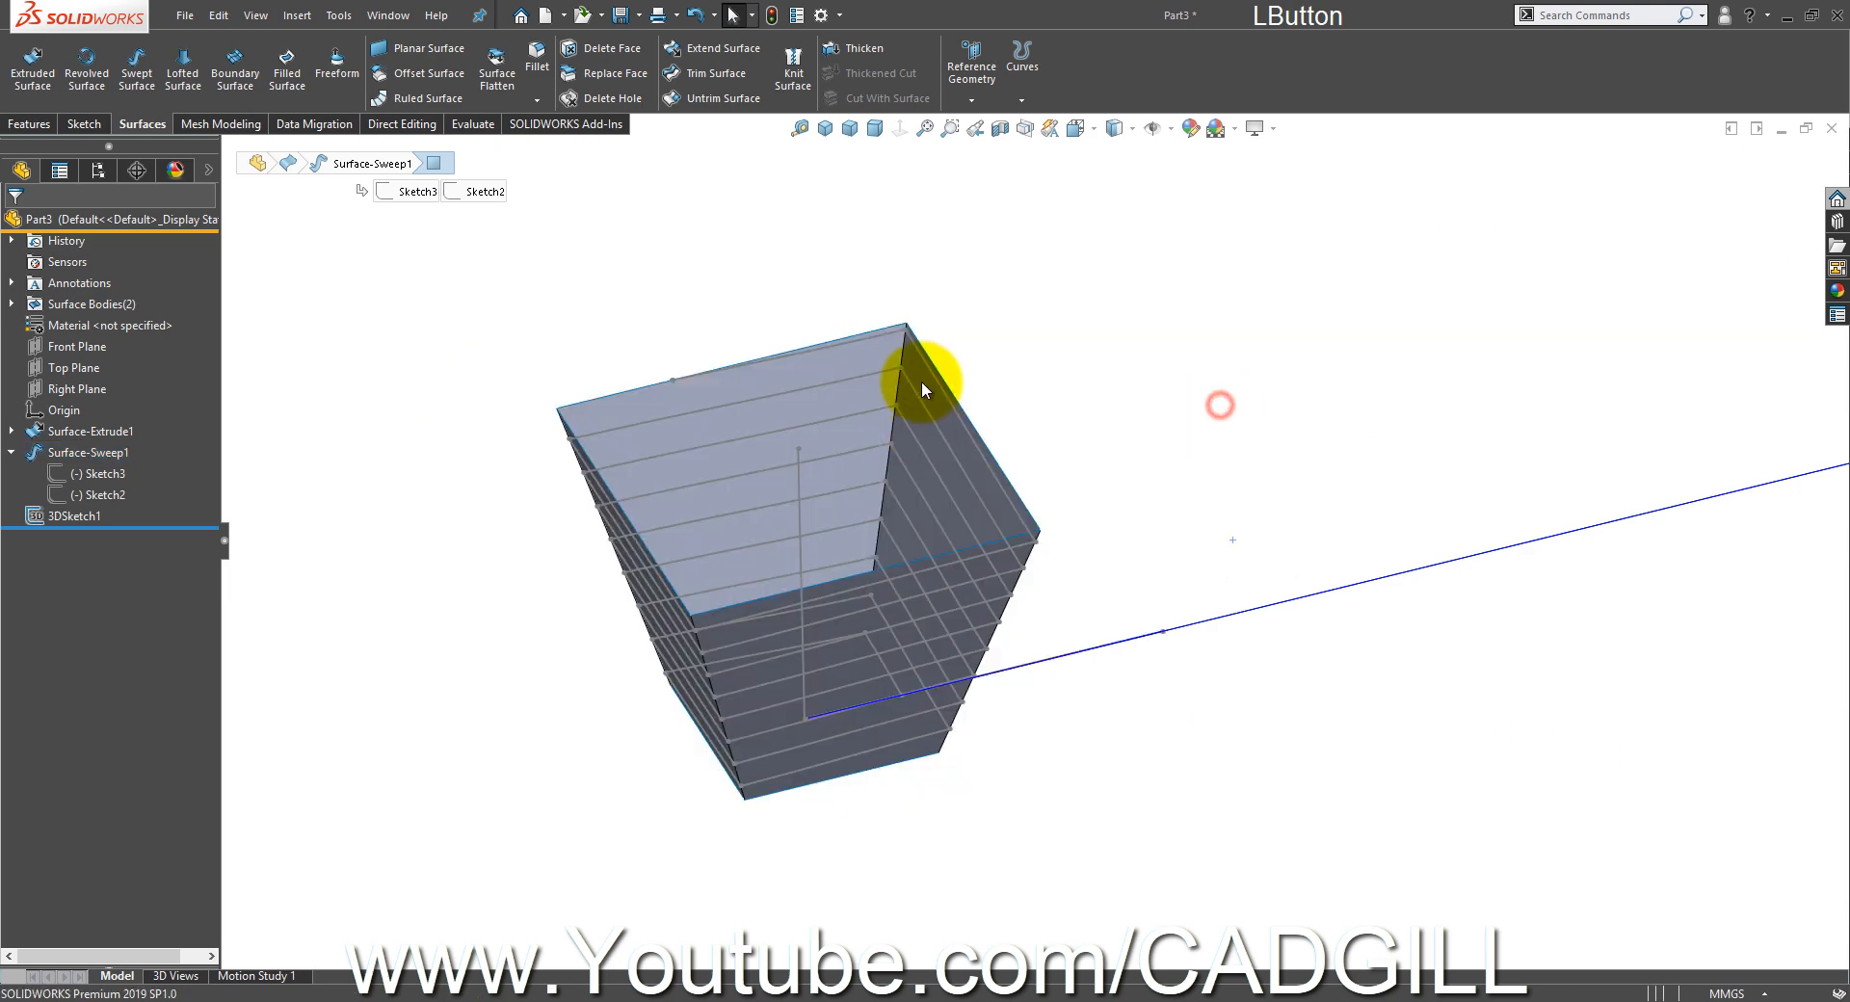
pyautogui.scroll(-5, 921, 379)
pyautogui.click(877, 367)
pyautogui.click(984, 320)
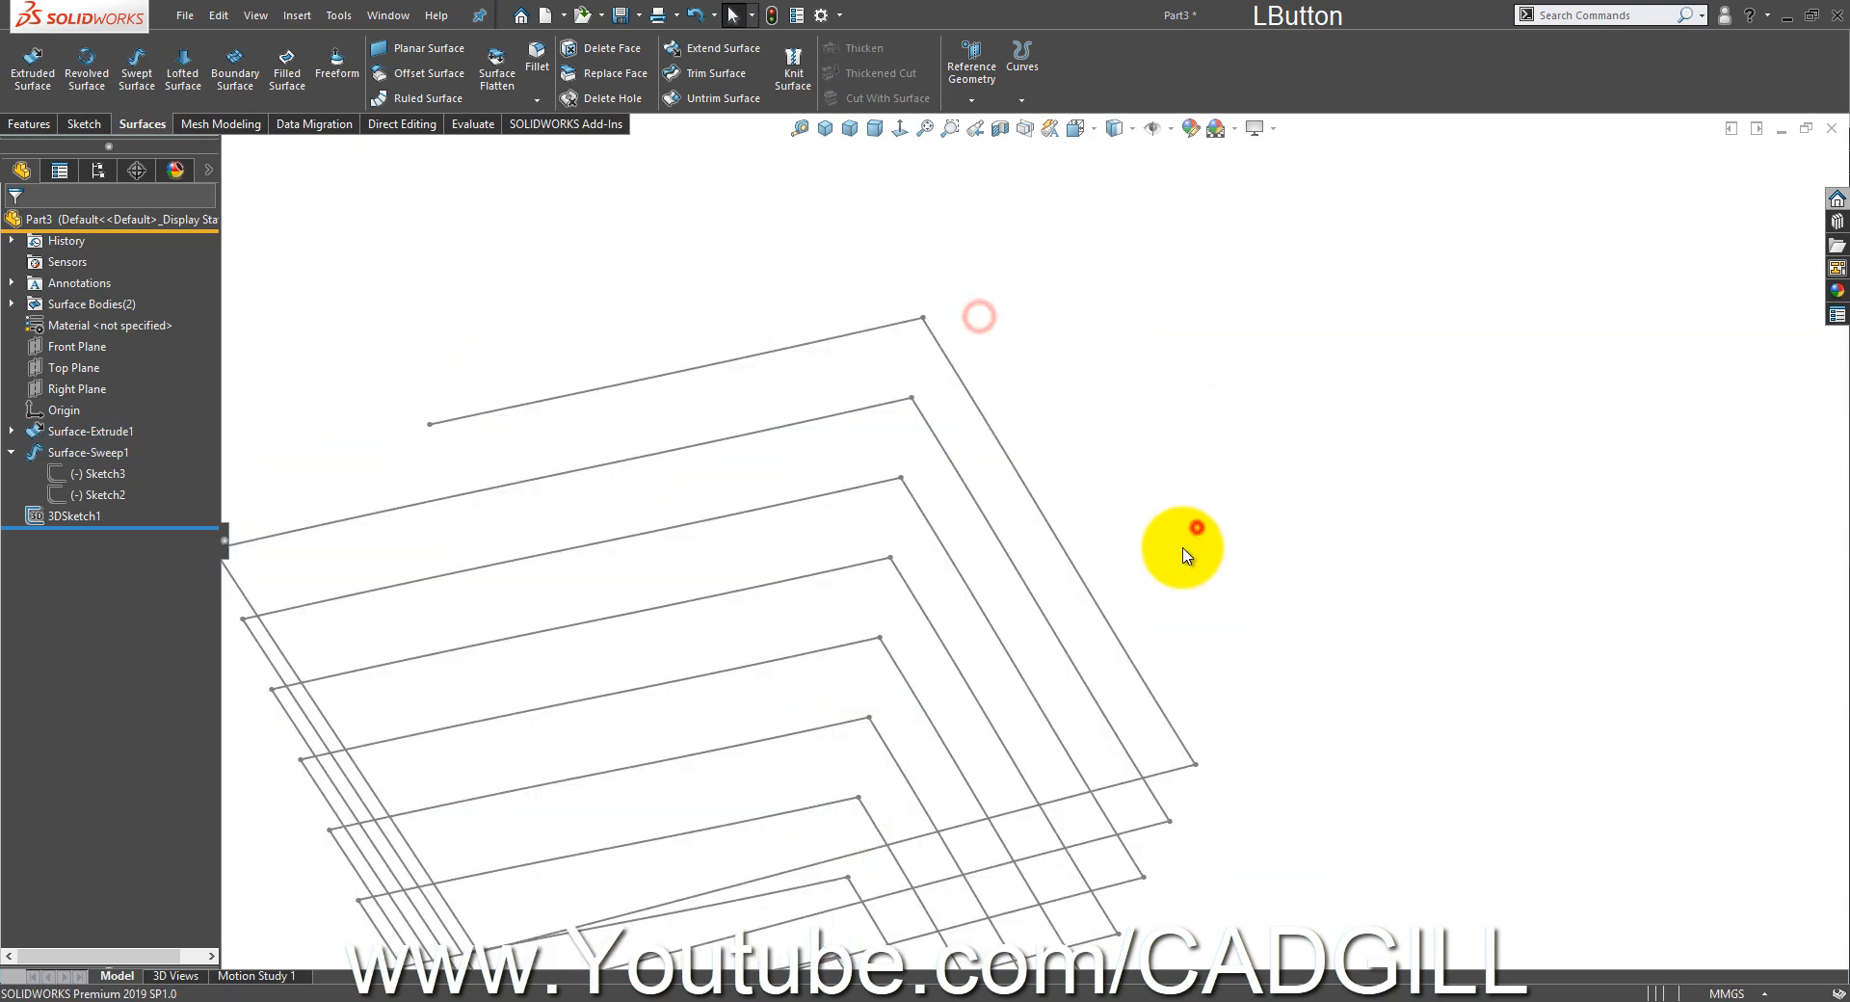
# - Examine the tapered square coil curve from the side, from above and at oblique angles
pyautogui.scroll(4, 1098, 660)
pyautogui.moveTo(1098, 661)
pyautogui.mouseDown(button='middle')
pyautogui.moveTo(1198, 487)
pyautogui.moveTo(1430, 617)
pyautogui.mouseUp(button='middle')
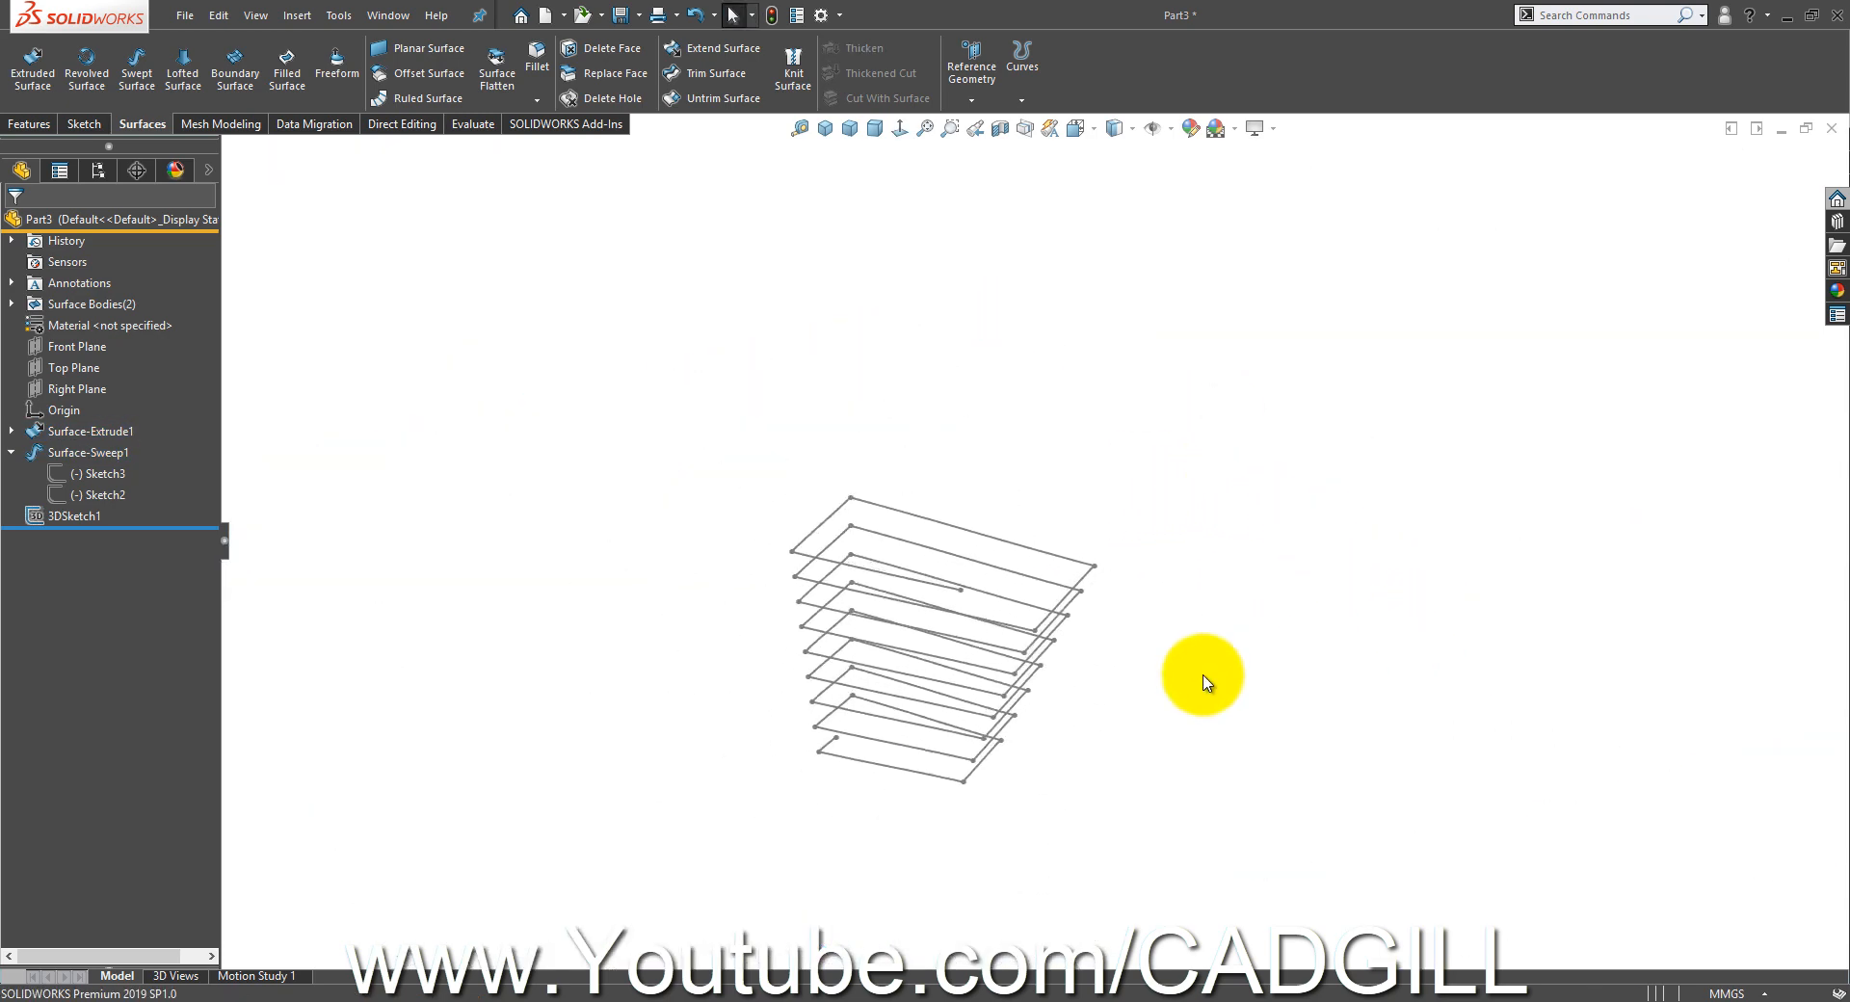
pyautogui.scroll(-4, 1002, 724)
pyautogui.moveTo(998, 679)
pyautogui.mouseDown(button='middle')
pyautogui.moveTo(991, 660)
pyautogui.moveTo(1124, 660)
pyautogui.moveTo(1125, 703)
pyautogui.mouseUp(button='middle')
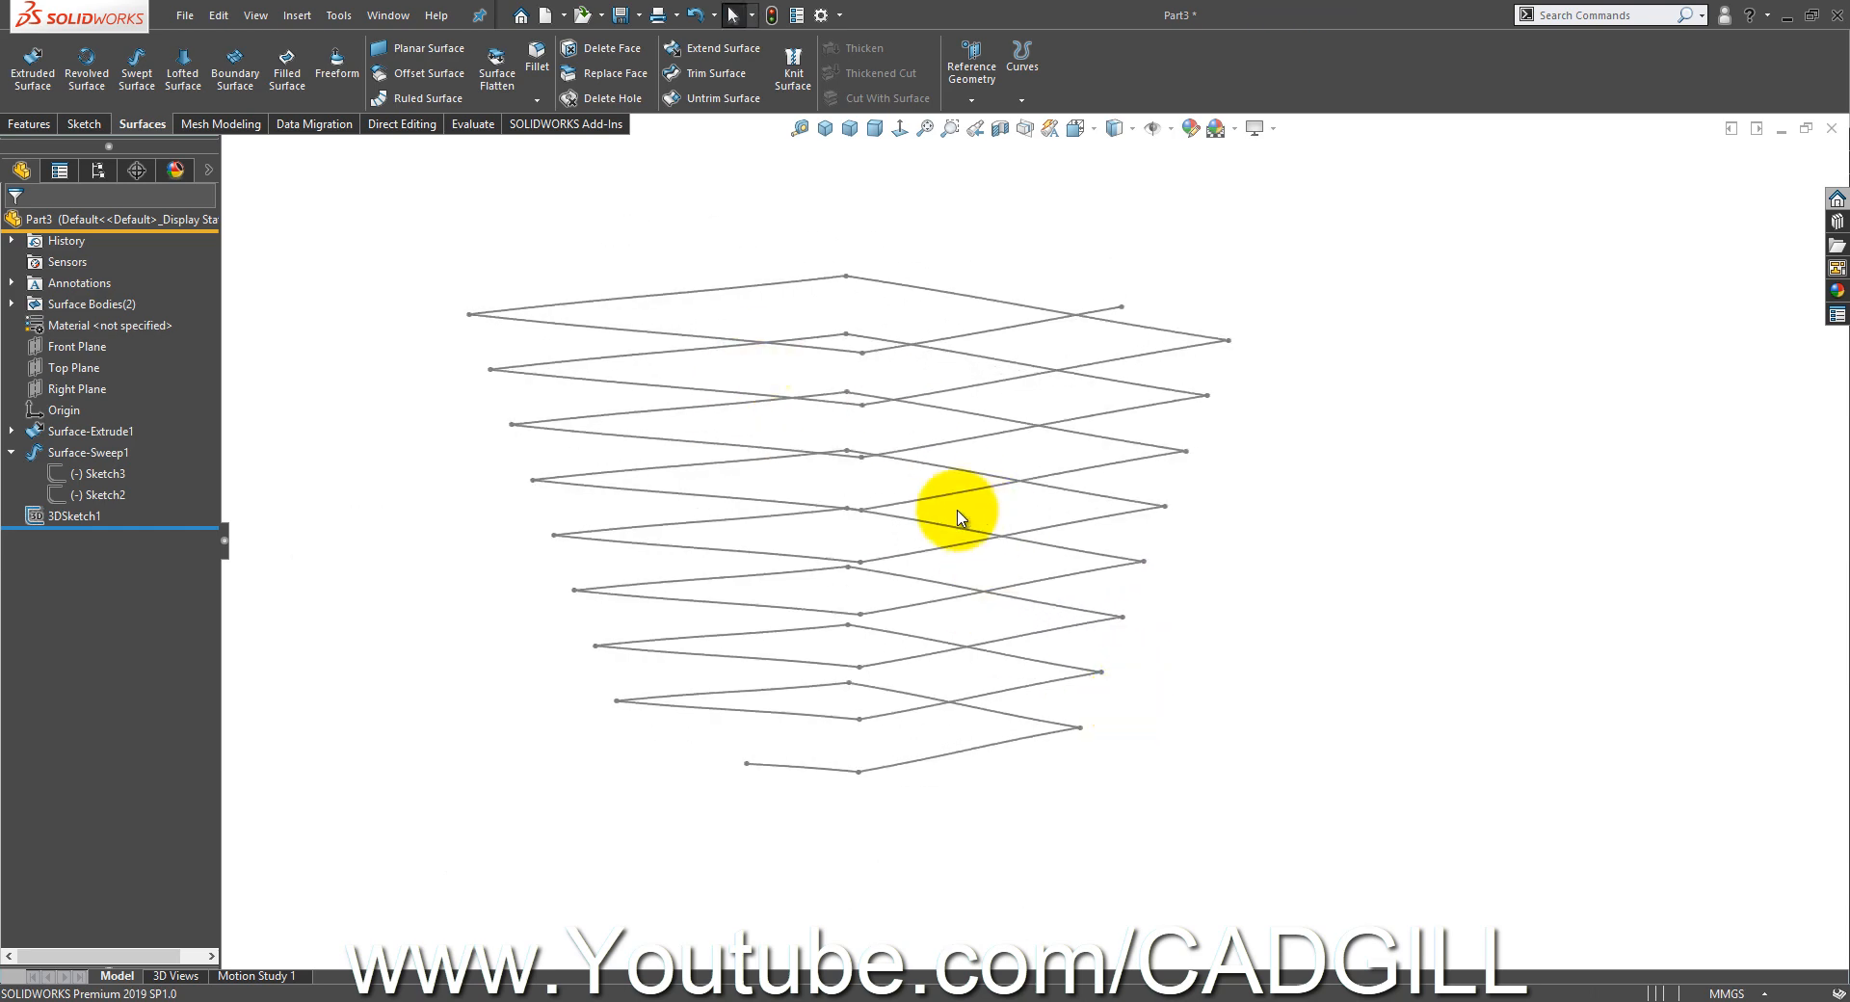
pyautogui.moveTo(953, 516)
pyautogui.mouseDown(button='middle')
pyautogui.moveTo(971, 652)
pyautogui.moveTo(960, 634)
pyautogui.mouseUp(button='middle')
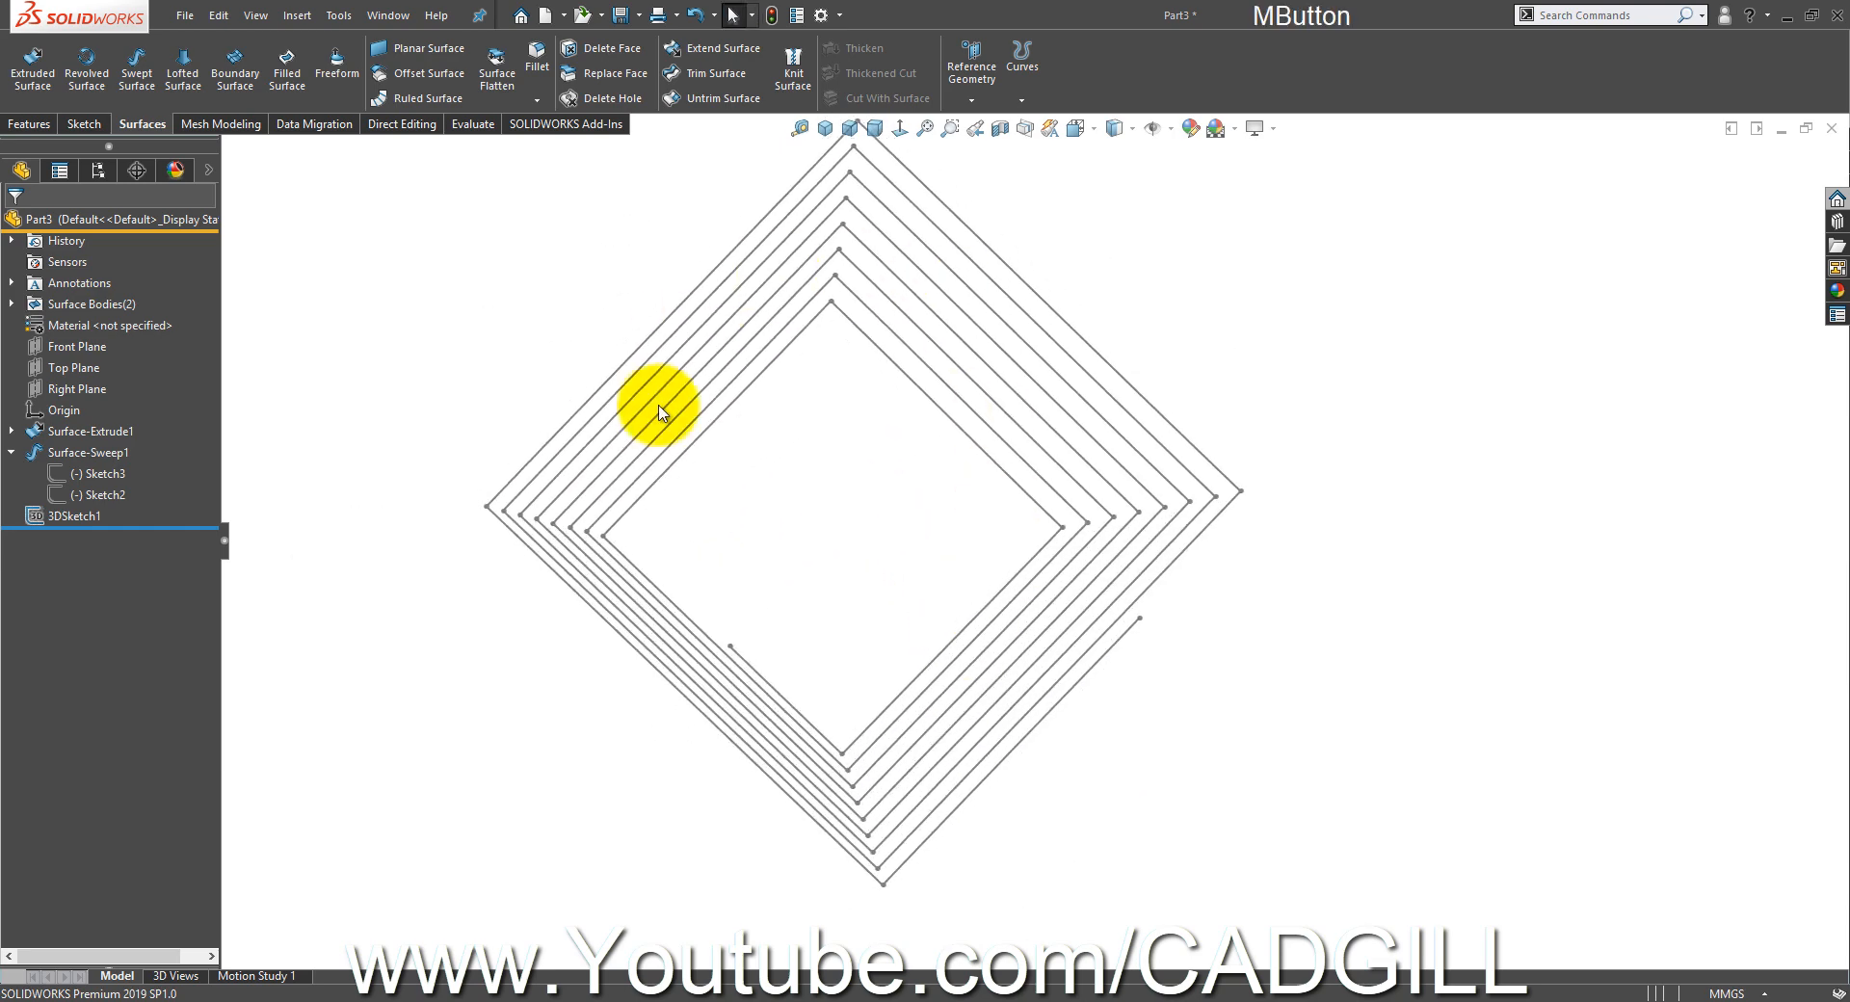
pyautogui.moveTo(686, 390)
pyautogui.mouseDown(button='middle')
pyautogui.moveTo(735, 611)
pyautogui.moveTo(719, 611)
pyautogui.mouseUp(button='middle')
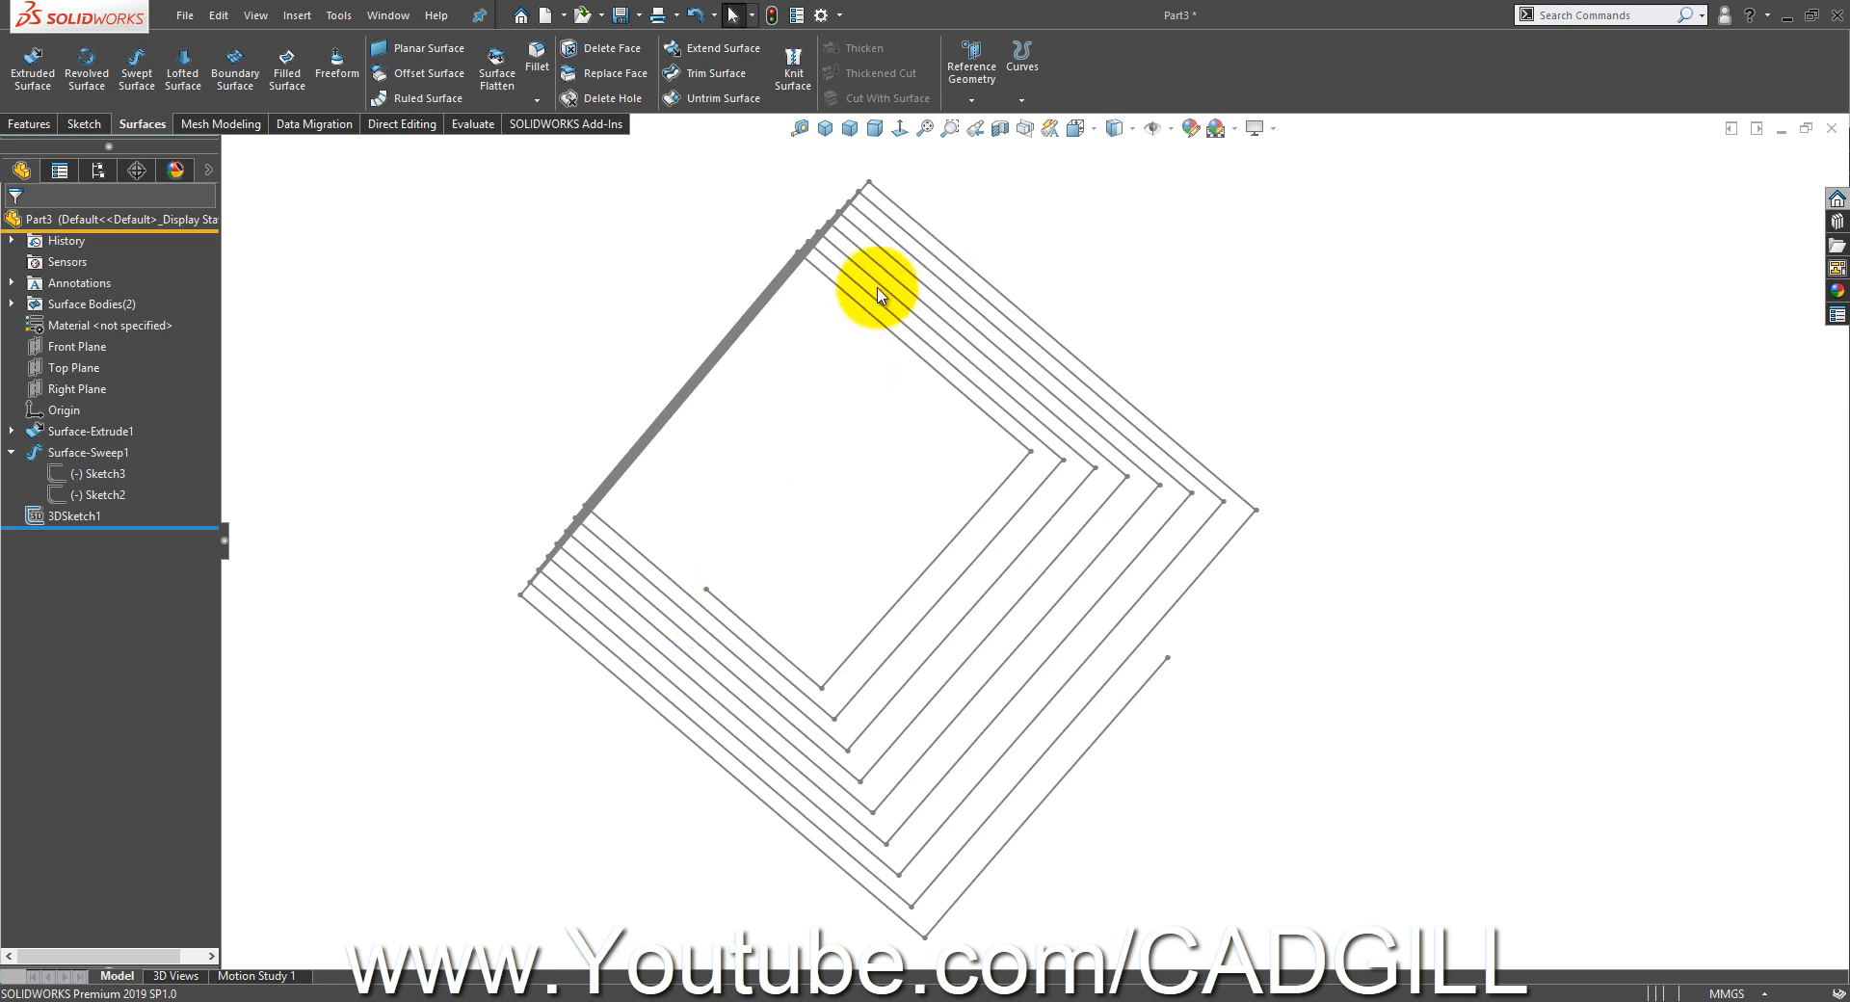
pyautogui.moveTo(943, 500)
pyautogui.mouseDown(button='middle')
pyautogui.moveTo(925, 330)
pyautogui.moveTo(880, 693)
pyautogui.moveTo(937, 379)
pyautogui.mouseUp(button='middle')
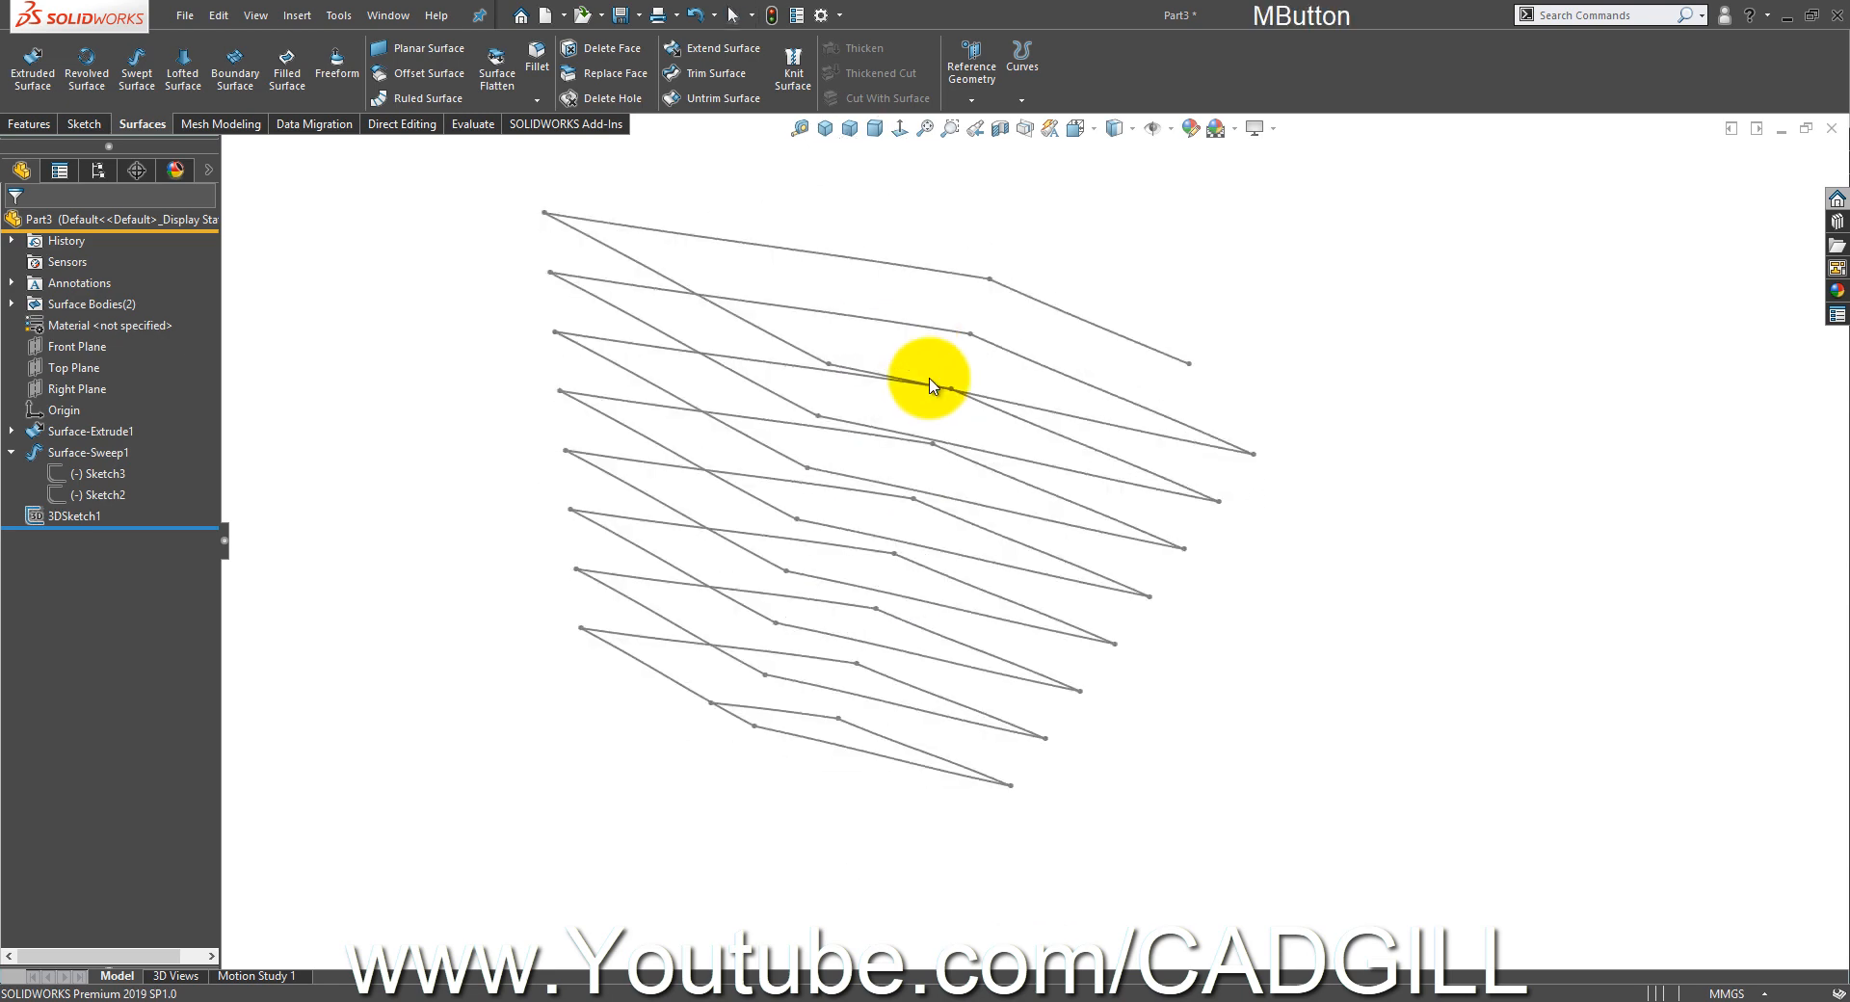
pyautogui.moveTo(932, 492)
pyautogui.mouseDown(button='middle')
pyautogui.moveTo(1081, 446)
pyautogui.moveTo(1173, 574)
pyautogui.moveTo(1275, 558)
pyautogui.moveTo(1293, 516)
pyautogui.moveTo(1314, 578)
pyautogui.mouseUp(button='middle')
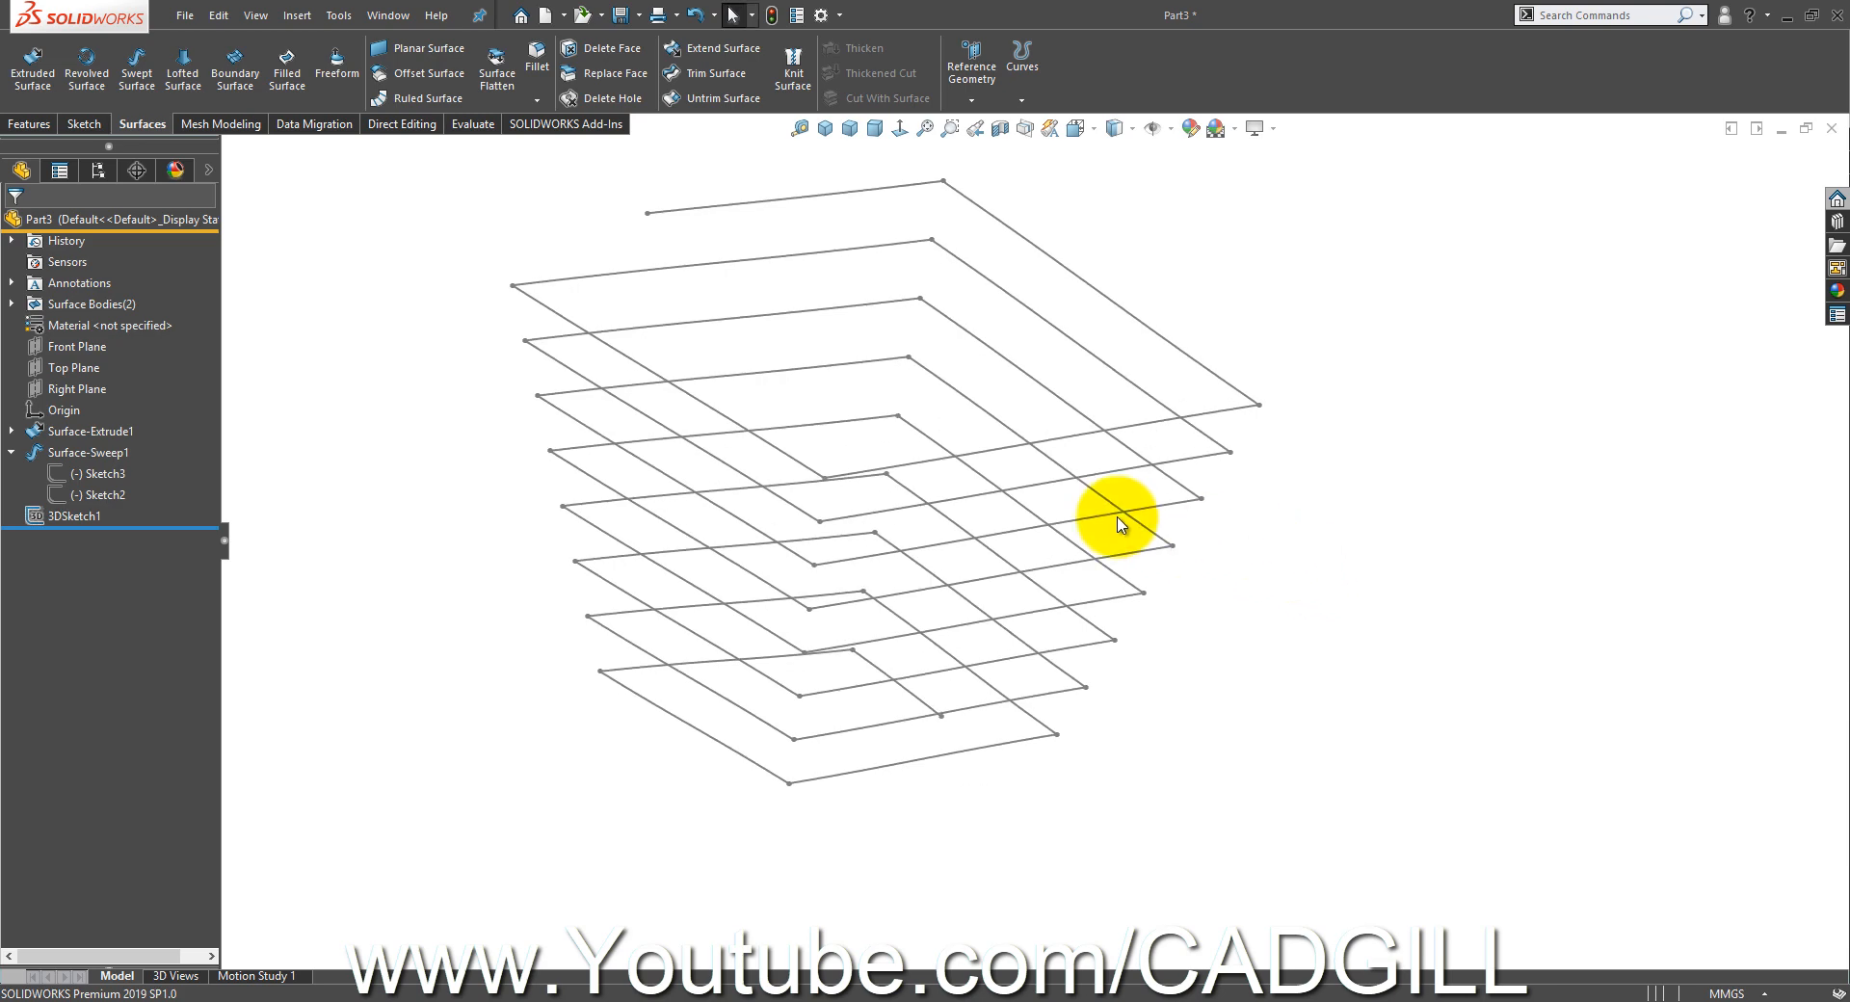
# - Hide the 3D intersection sketch and try to show the extruded and swept surfaces together
pyautogui.click(89, 511)
pyautogui.click(110, 482)
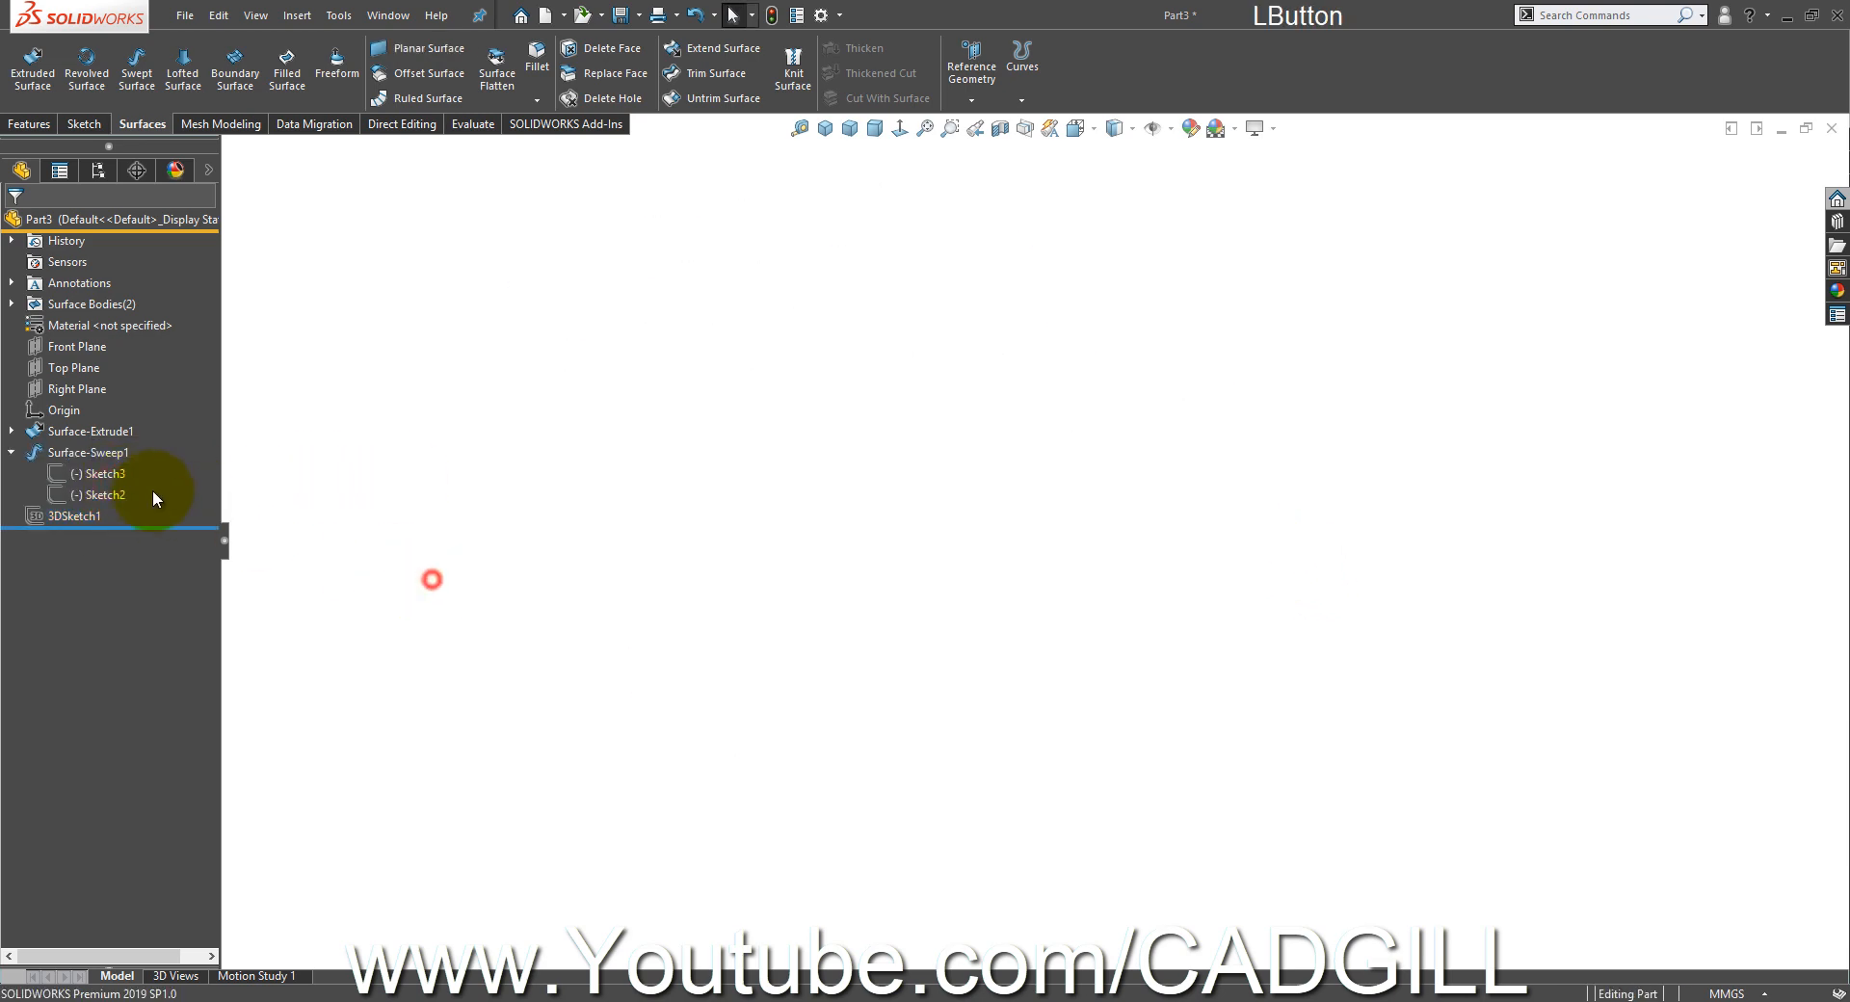
pyautogui.keyDown('ctrl'); pyautogui.click(85, 430); pyautogui.keyUp('ctrl')
pyautogui.click(115, 403)
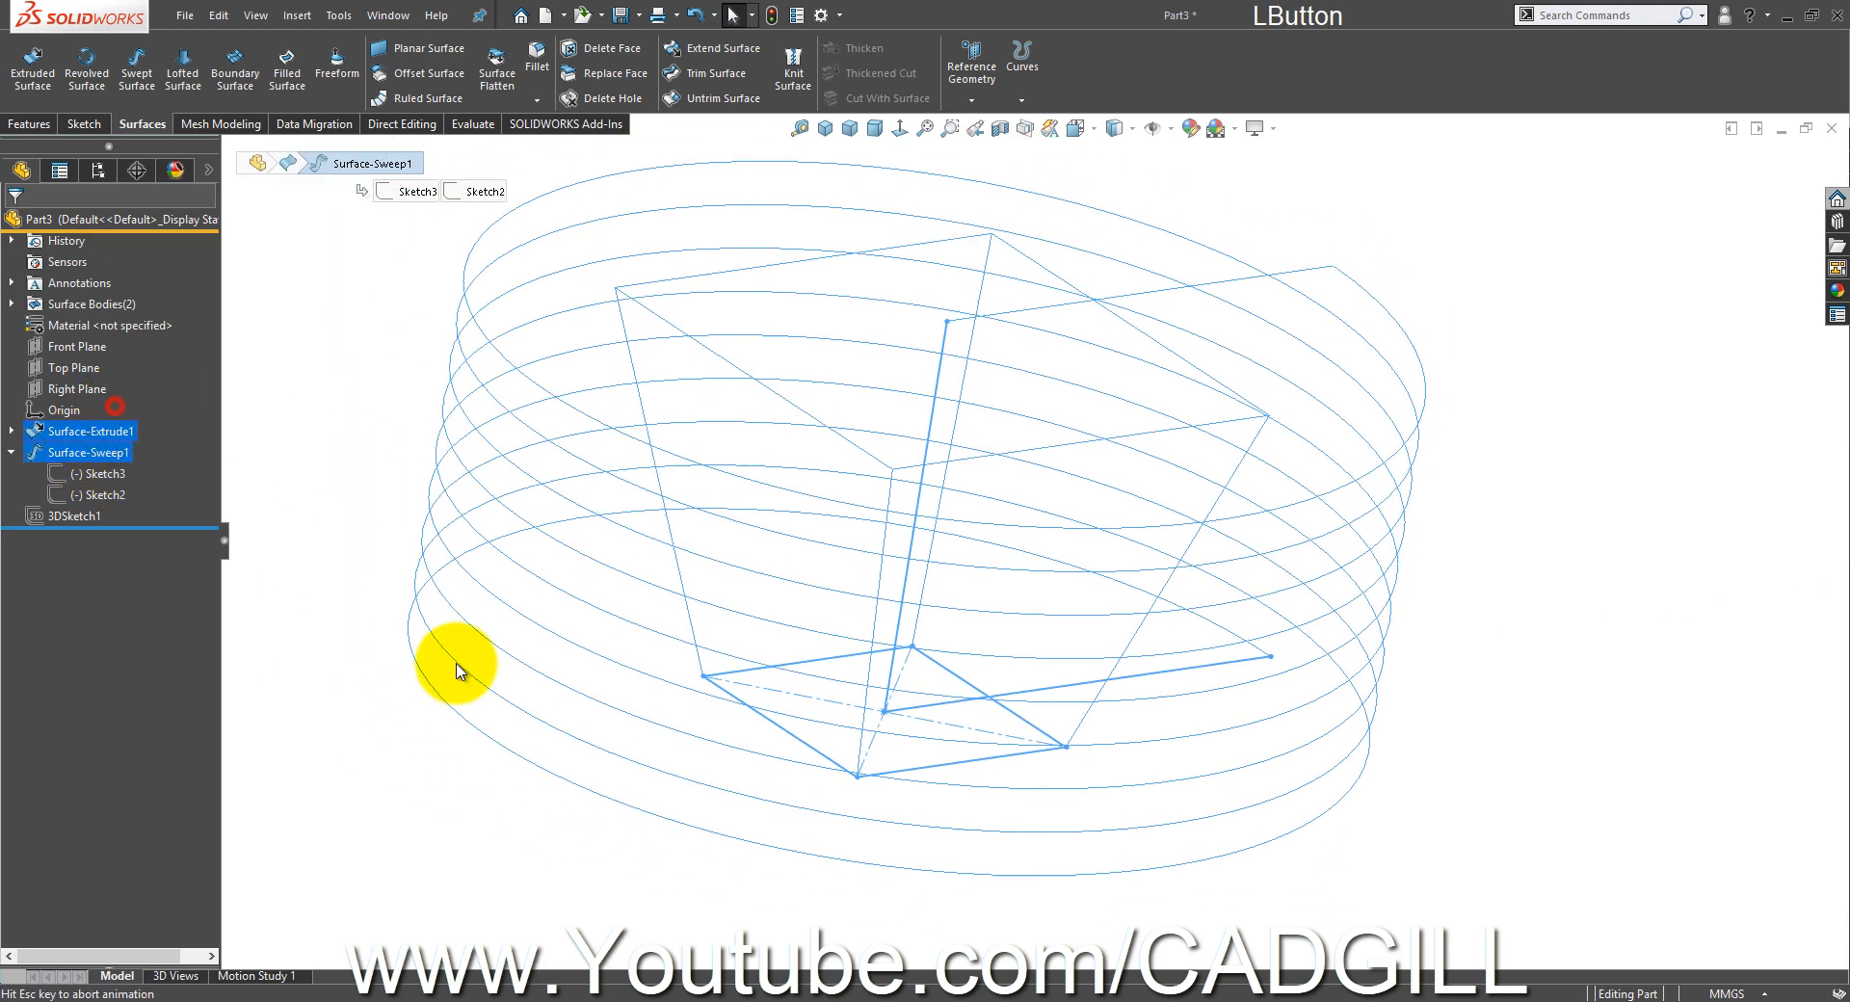
pyautogui.click(635, 727)
pyautogui.click(116, 453)
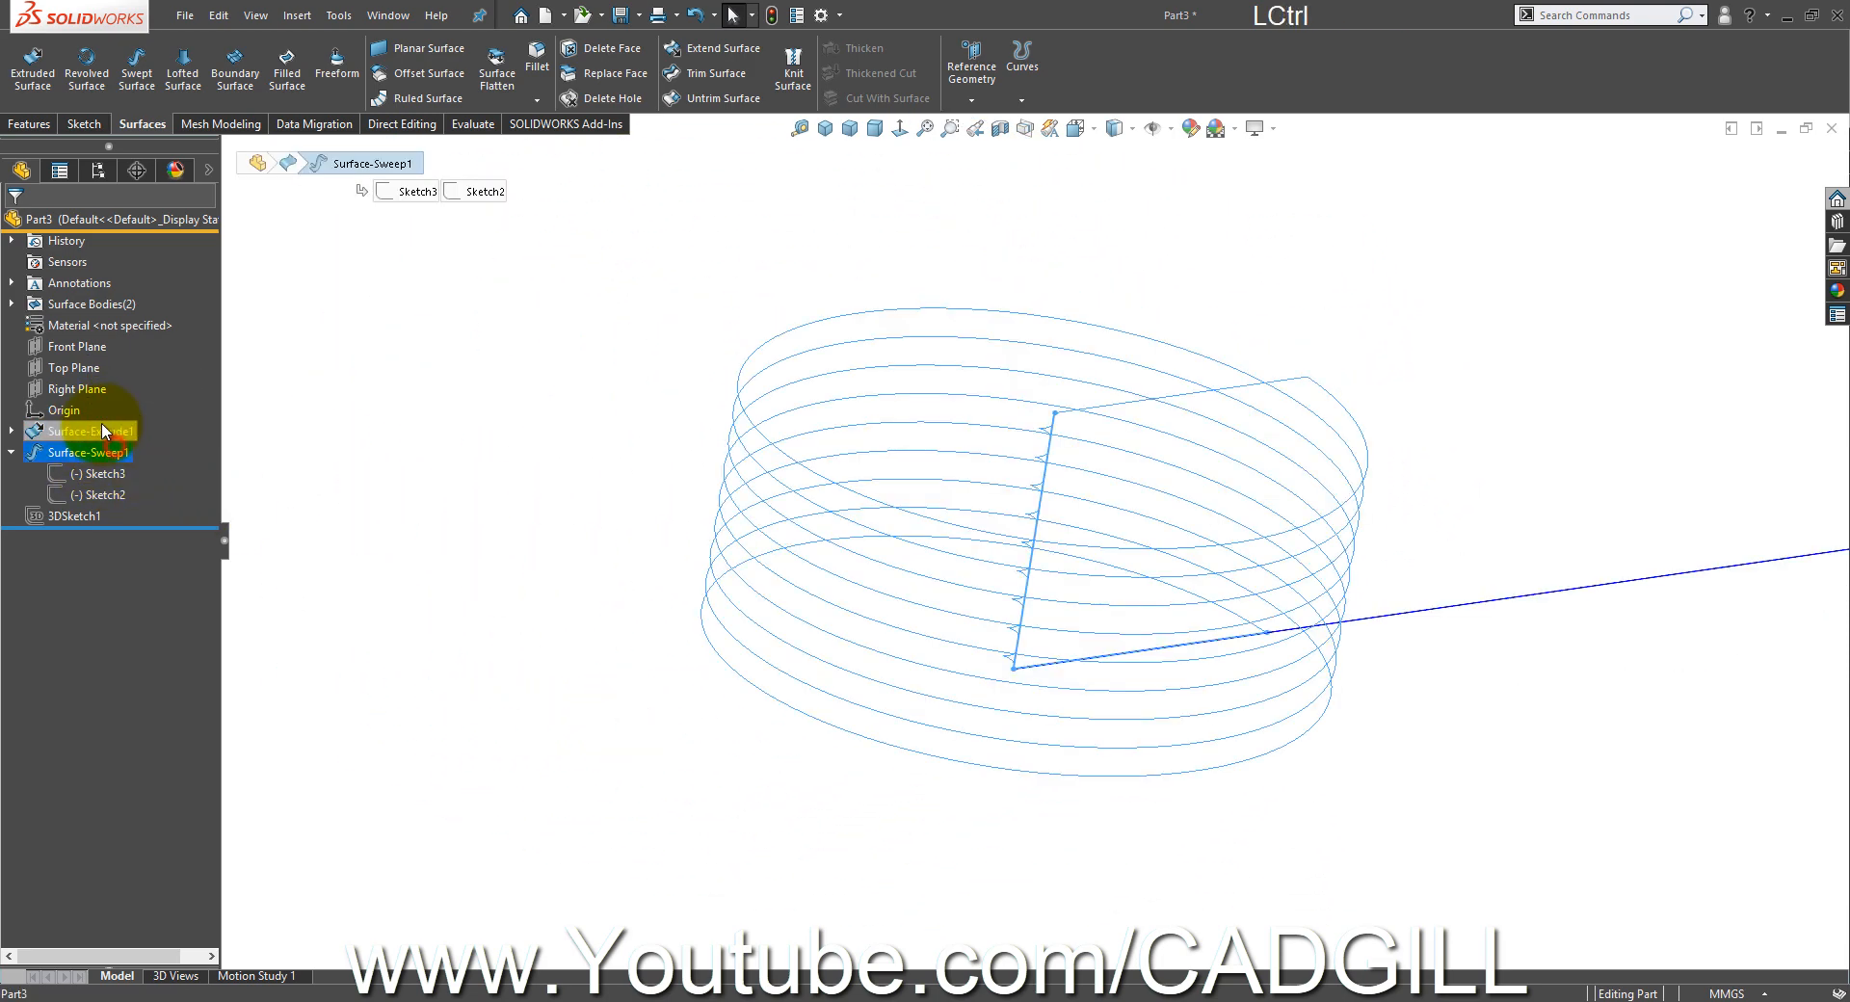
pyautogui.keyDown('ctrl'); pyautogui.click(121, 426); pyautogui.keyUp('ctrl')
pyautogui.click(466, 387)
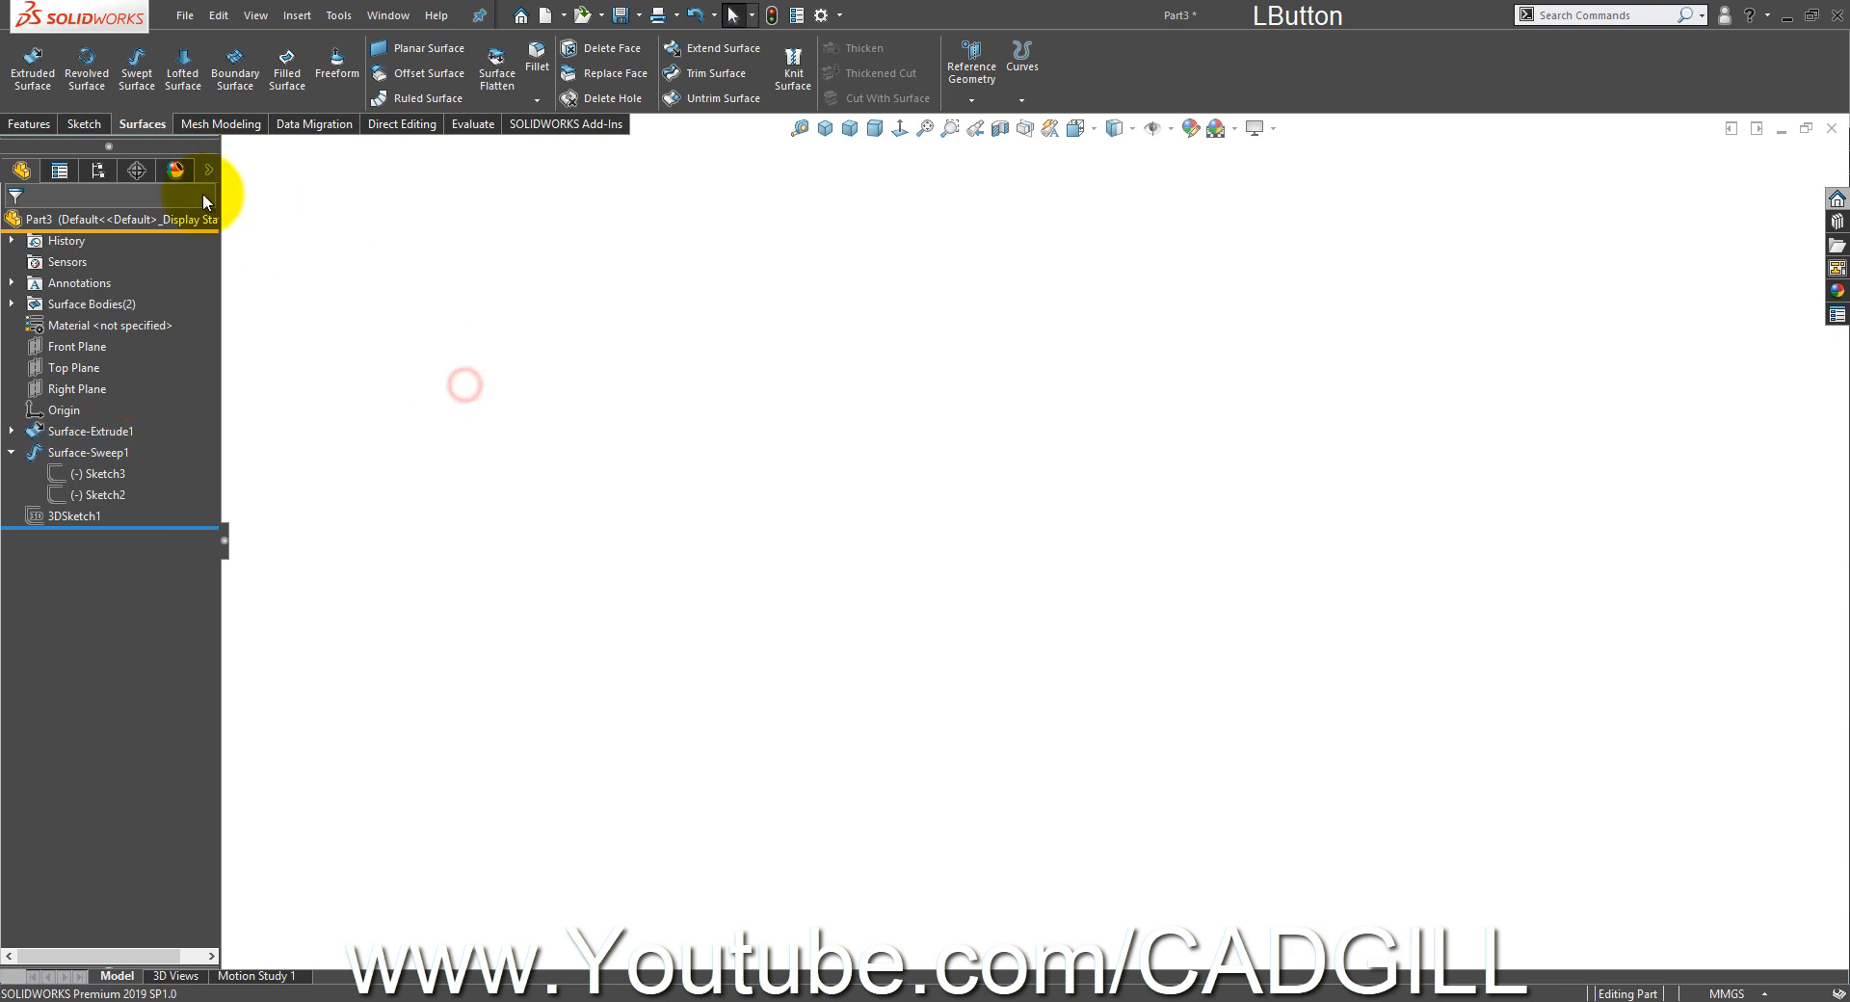
# - Show the tapered extruded surface and the helical swept surface
pyautogui.rightClick(83, 430)
pyautogui.click(106, 405)
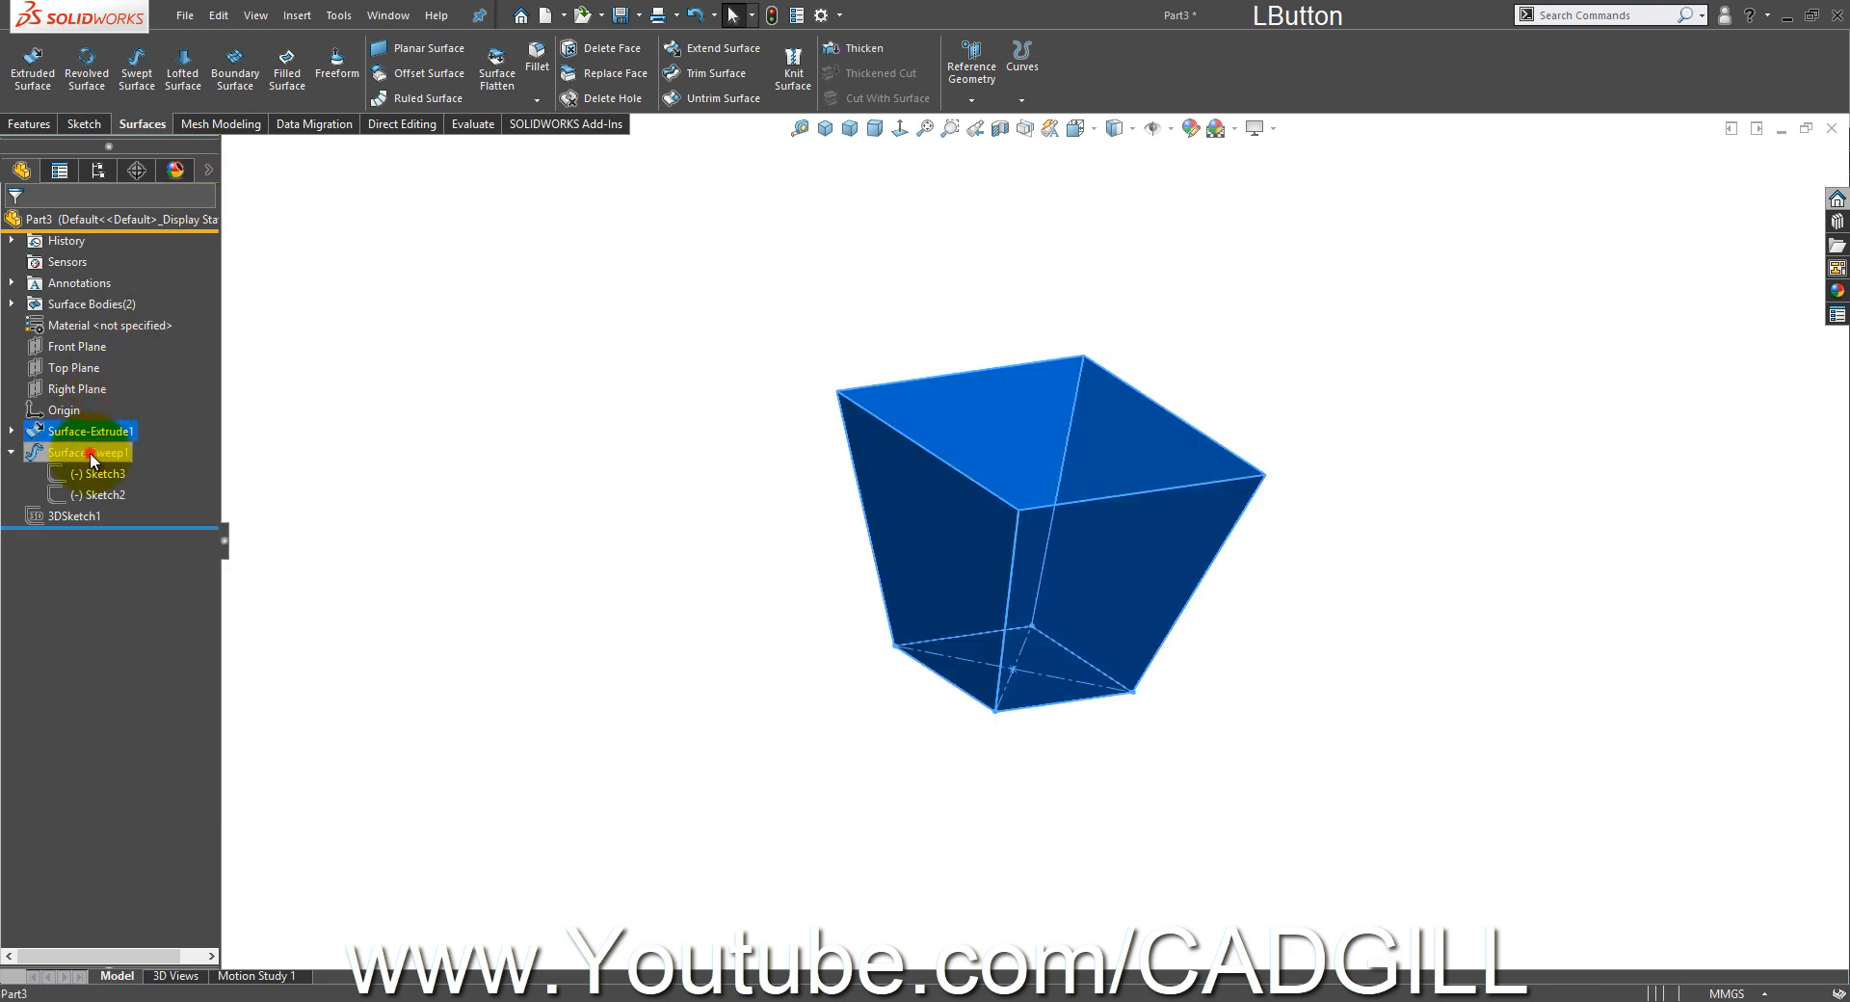
pyautogui.rightClick(88, 453)
pyautogui.click(109, 424)
pyautogui.click(481, 466)
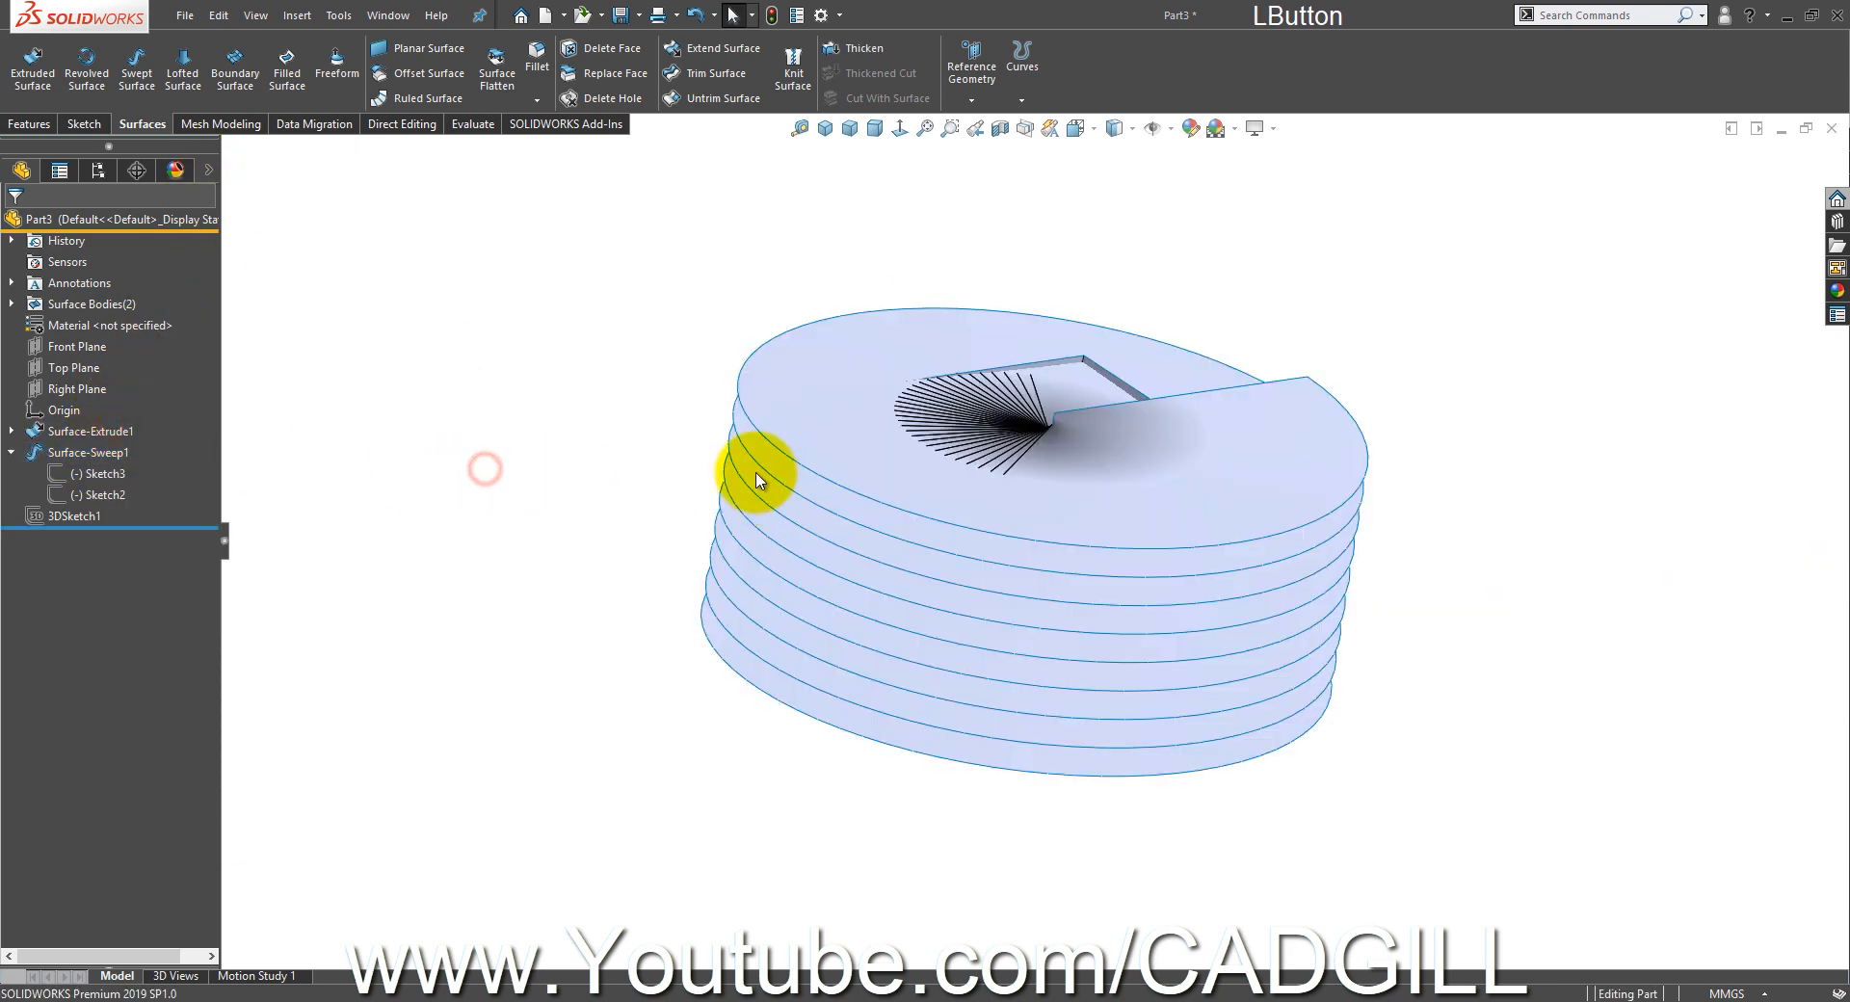
pyautogui.scroll(-4, 1043, 395)
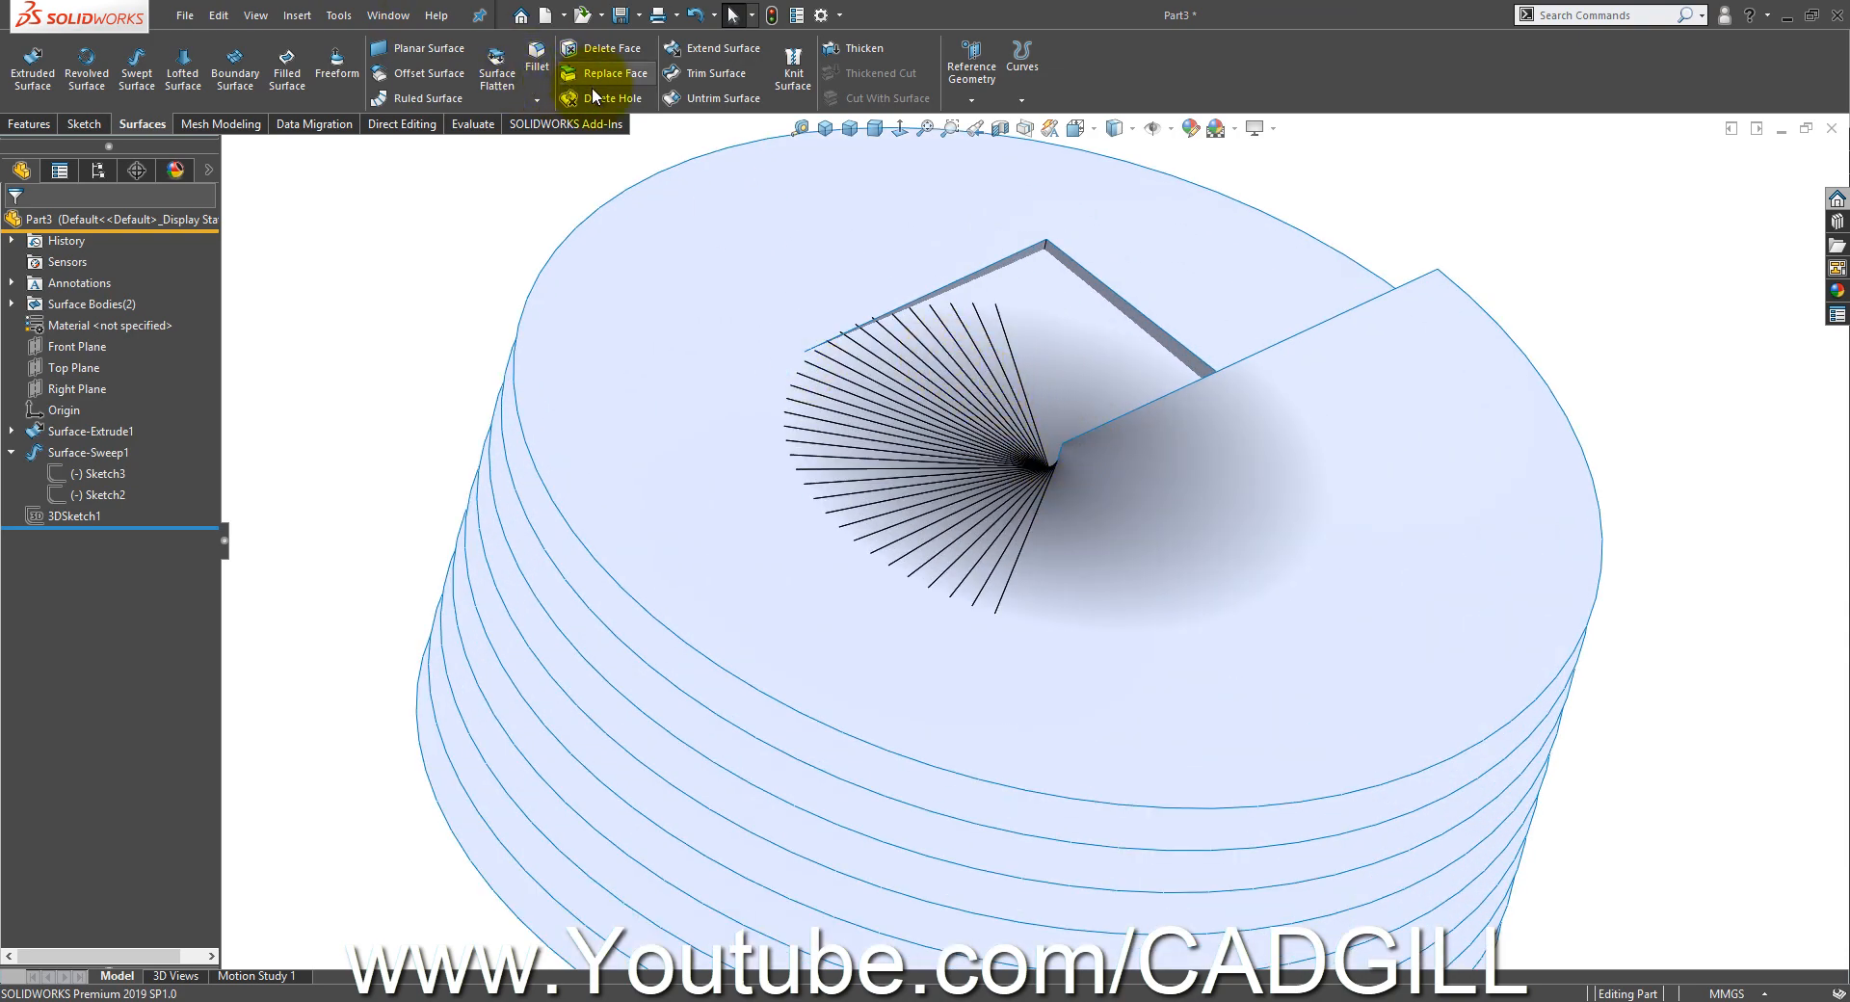
pyautogui.moveTo(640, 269); pyautogui.dragTo(850, 547, button='middle')
pyautogui.scroll(-3, 1001, 204)
pyautogui.moveTo(1053, 170); pyautogui.dragTo(1027, 89, button='middle')
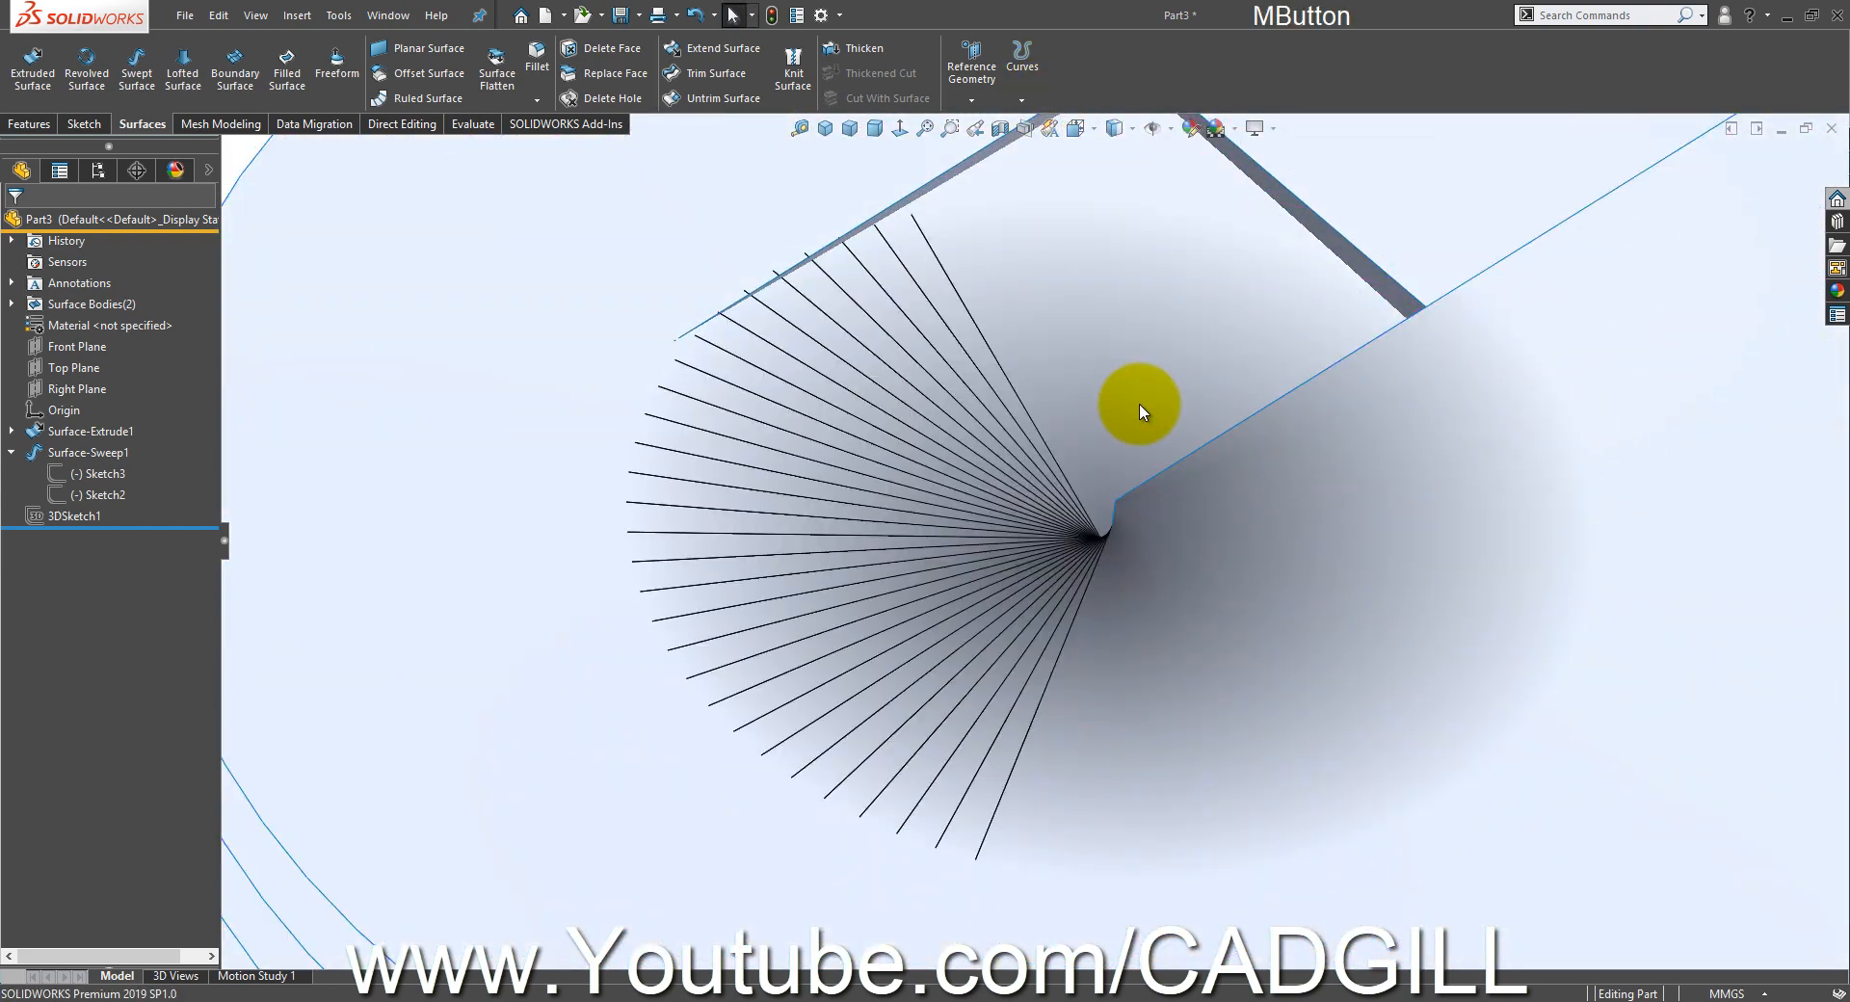
pyautogui.moveTo(1140, 411); pyautogui.dragTo(1107, 388, button='middle')
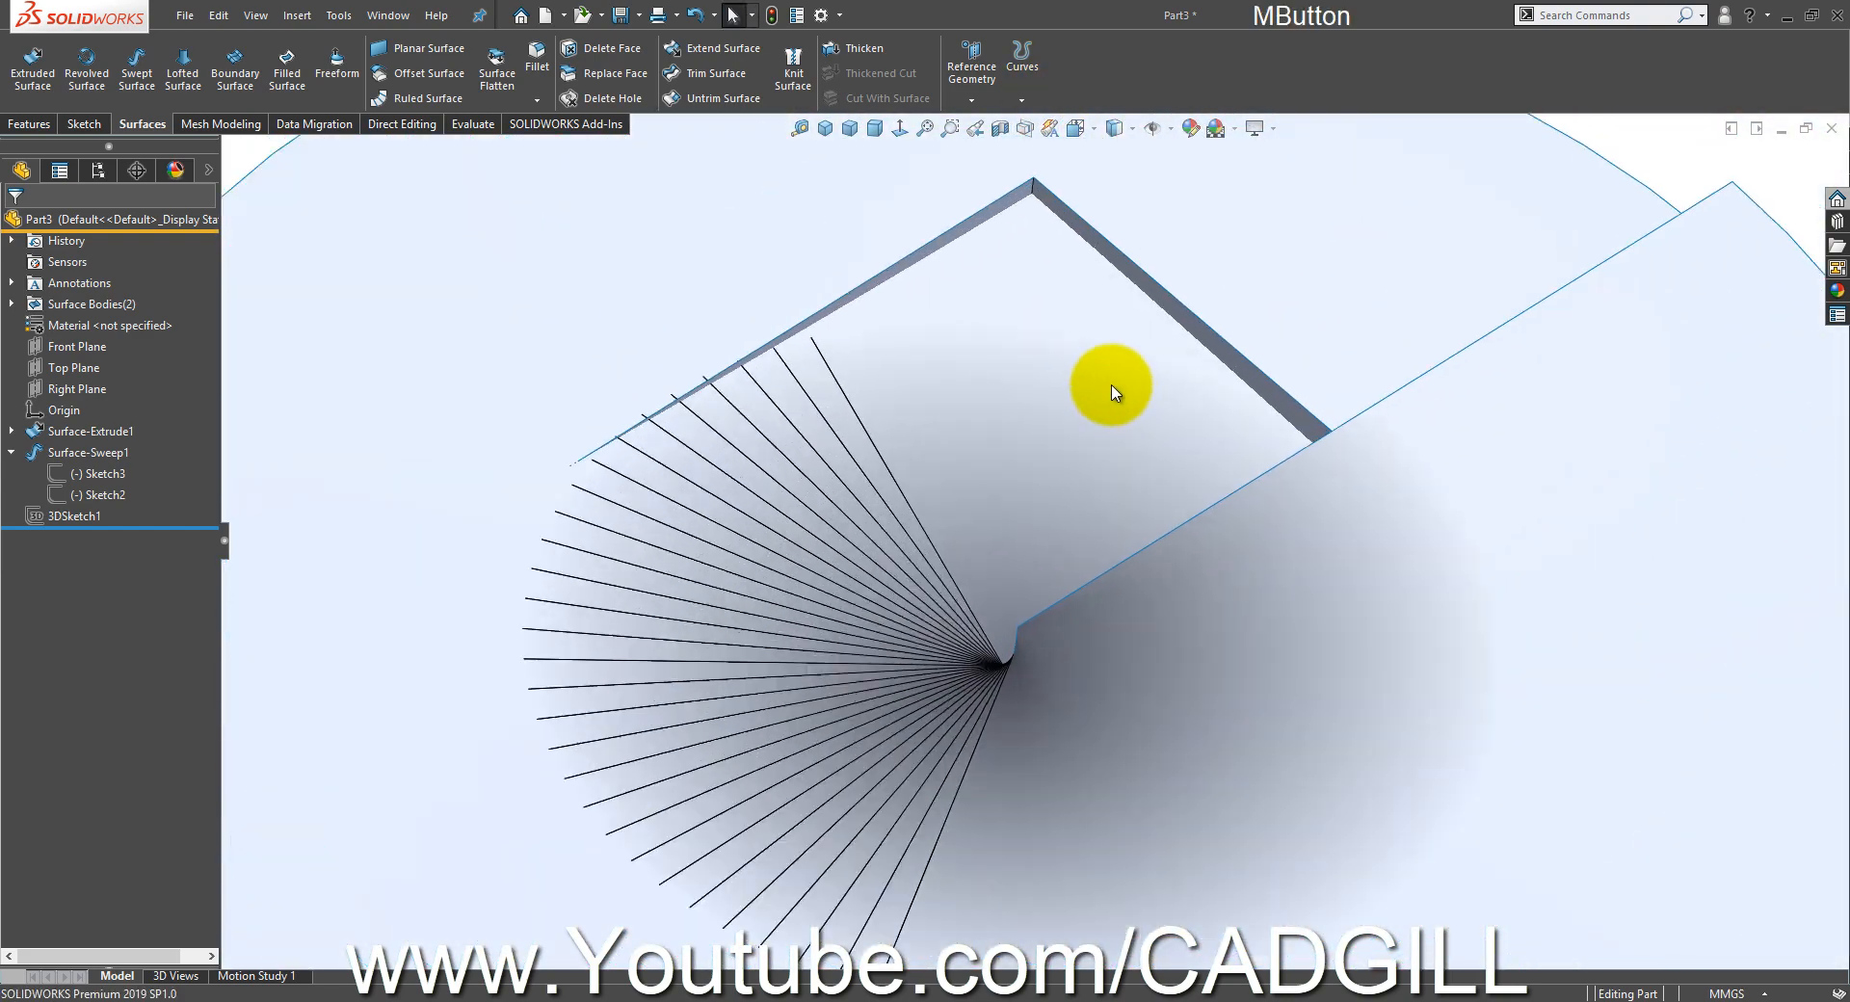
pyautogui.click(751, 56)
pyautogui.scroll(-2, 1108, 284)
pyautogui.moveTo(1086, 269); pyautogui.dragTo(1048, 230, button='middle')
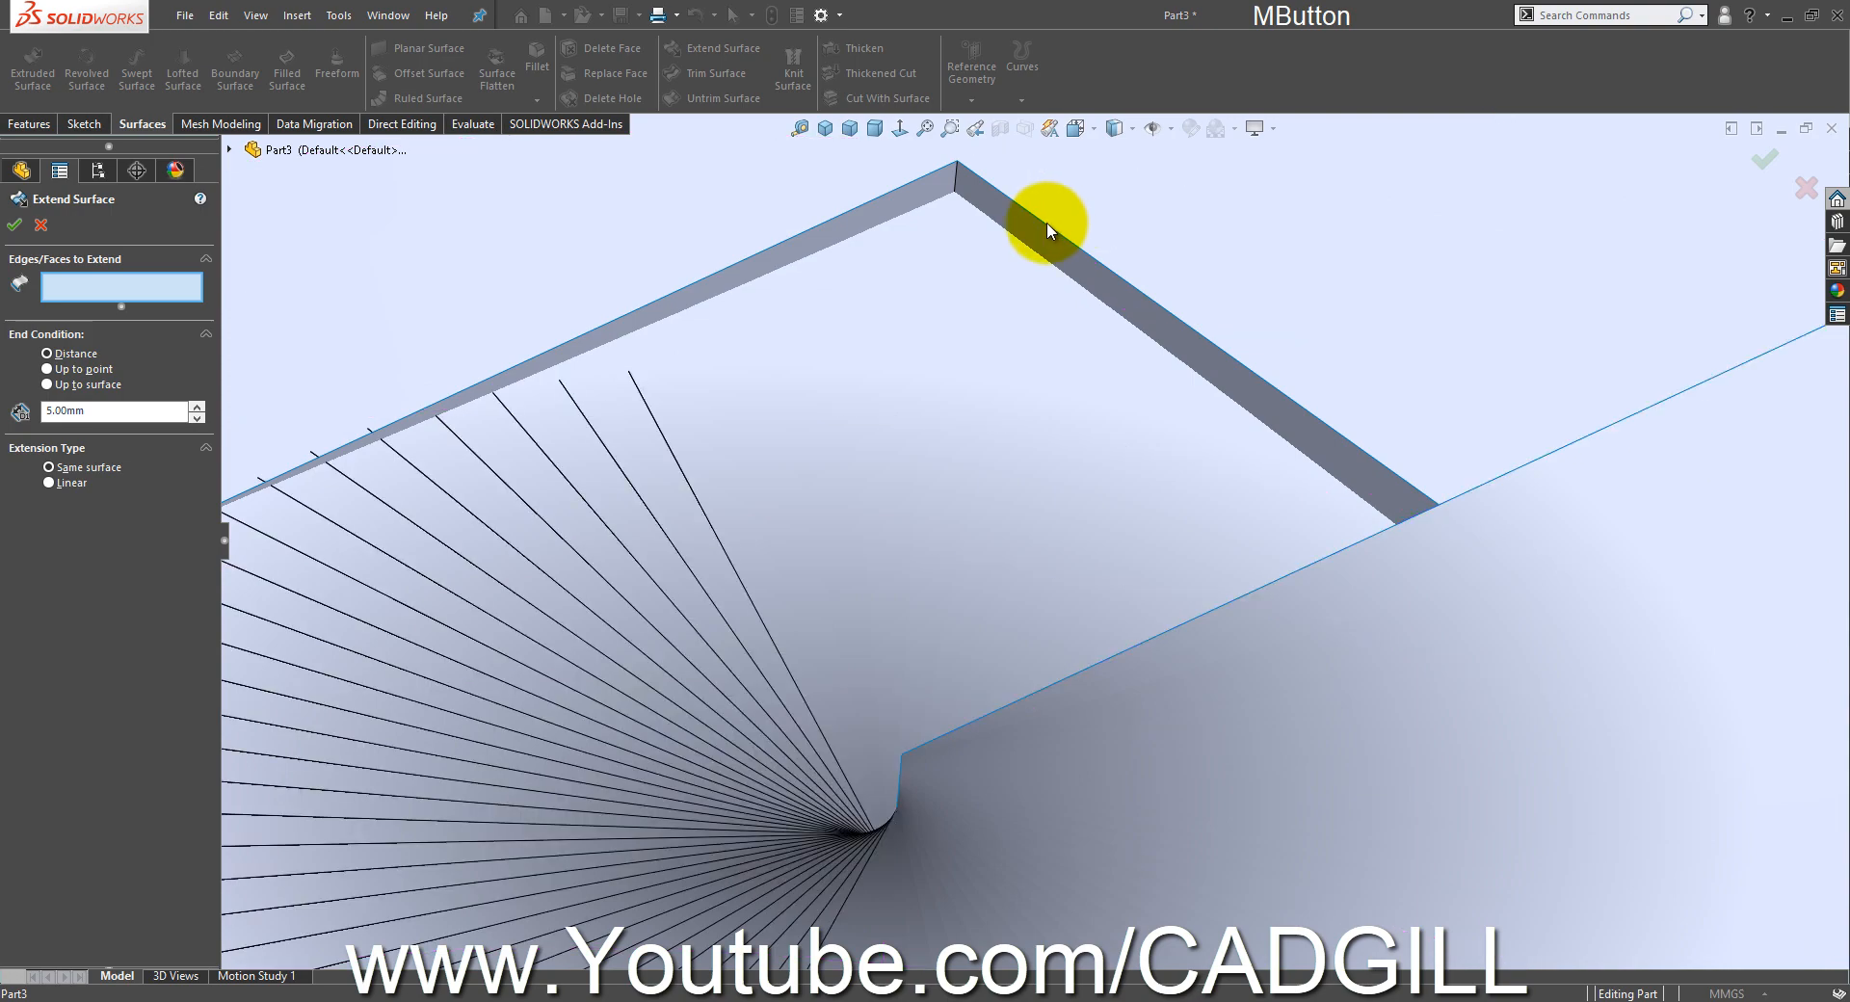
pyautogui.click(1049, 229)
pyautogui.click(900, 188)
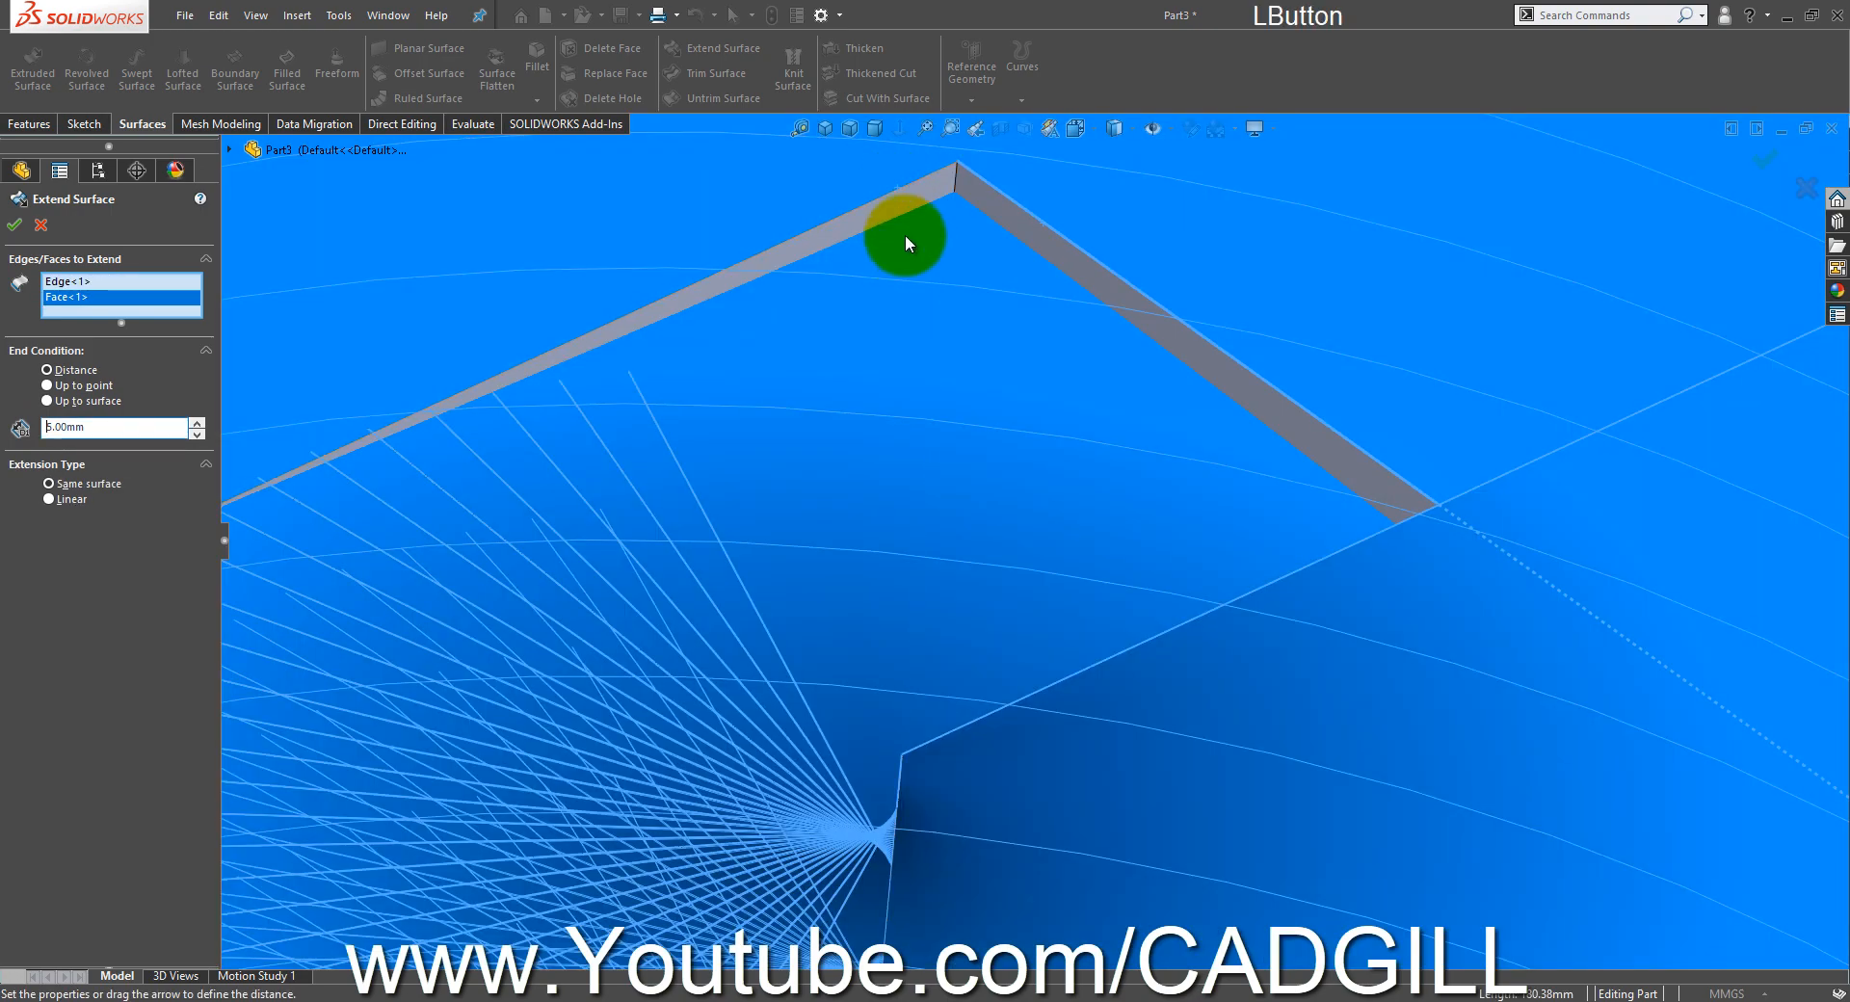
pyautogui.click(843, 192)
pyautogui.click(885, 199)
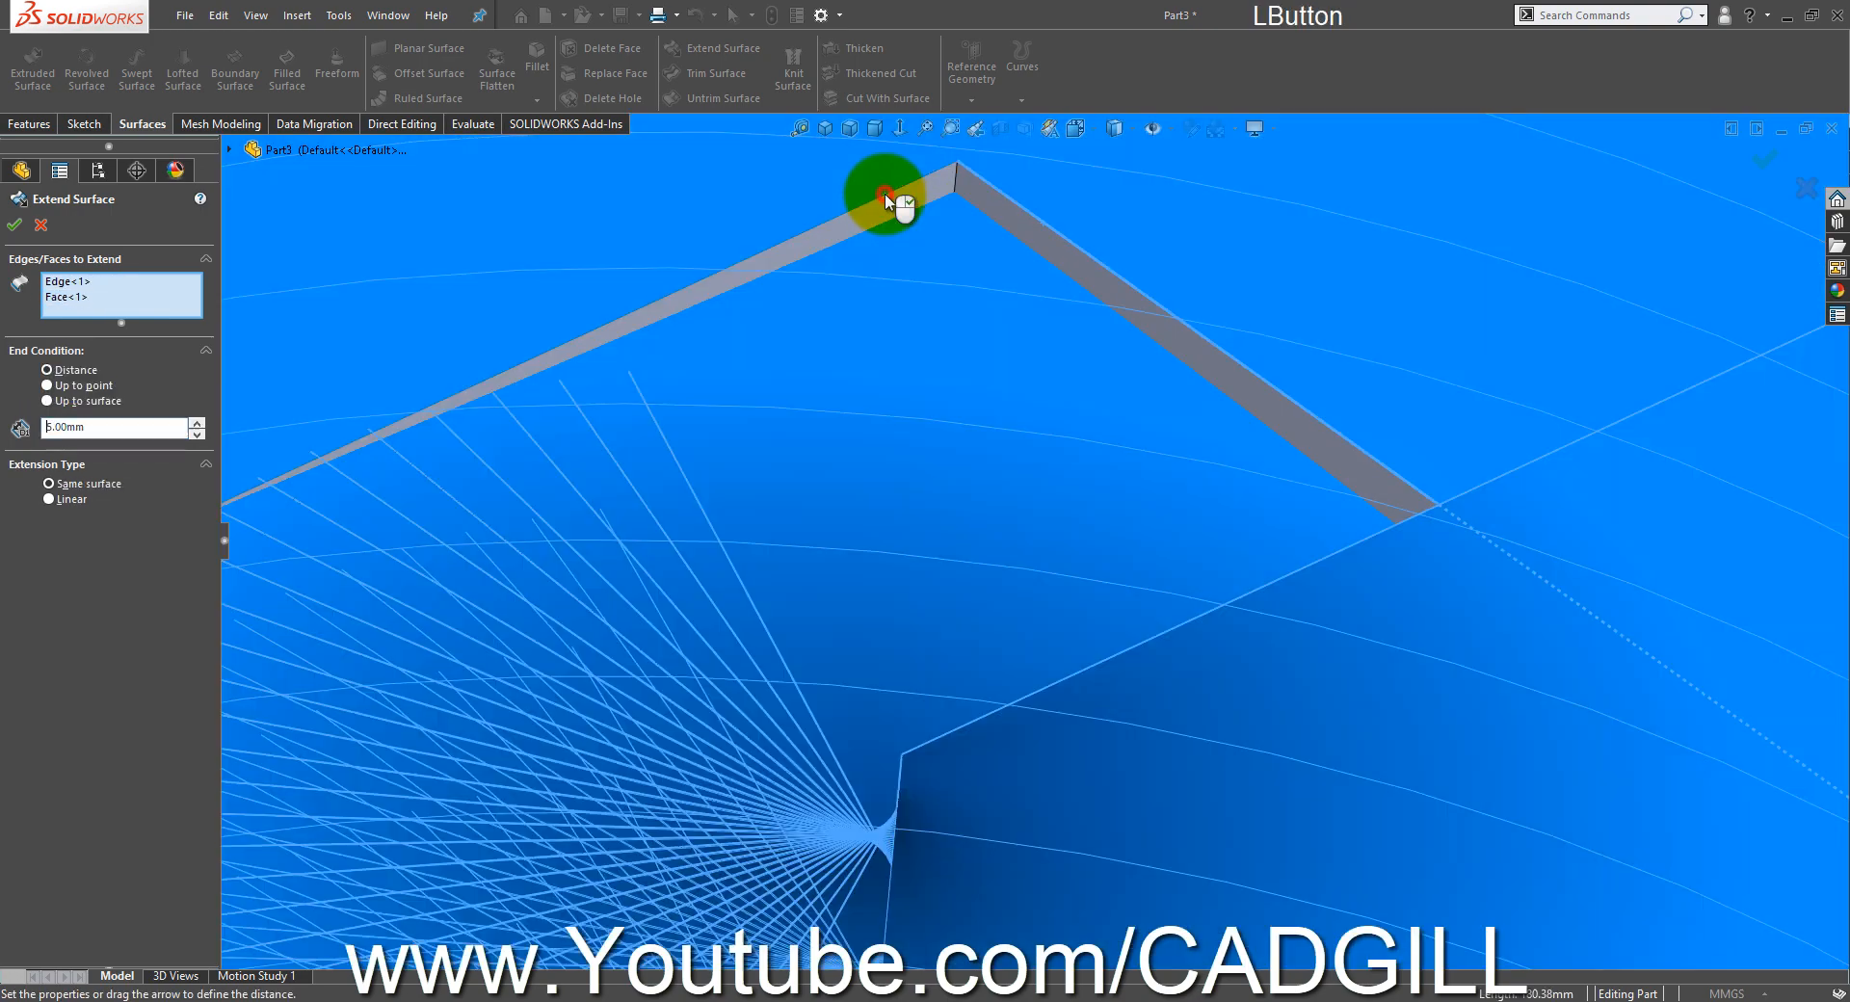
pyautogui.click(873, 193)
pyautogui.scroll(6, 1002, 510)
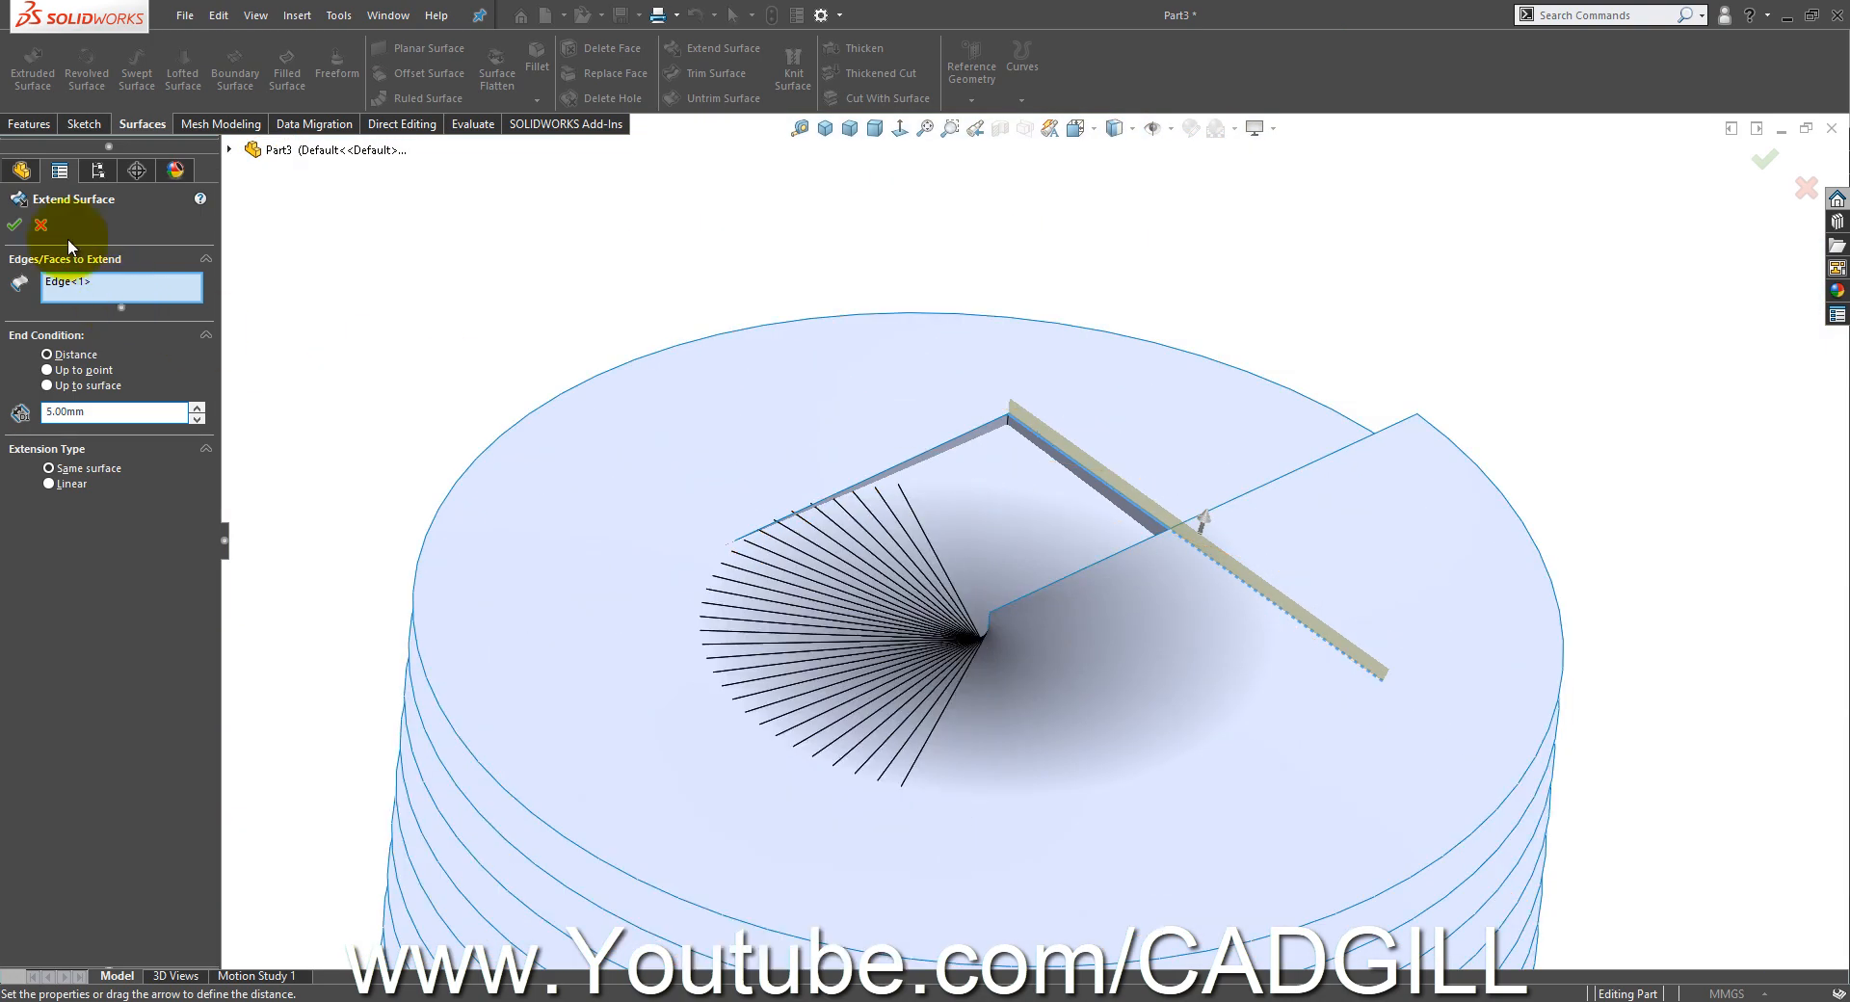
pyautogui.click(40, 229)
# - Hide the helical swept surface to expose the upper edges of the tapered surface
pyautogui.click(834, 429)
pyautogui.click(923, 367)
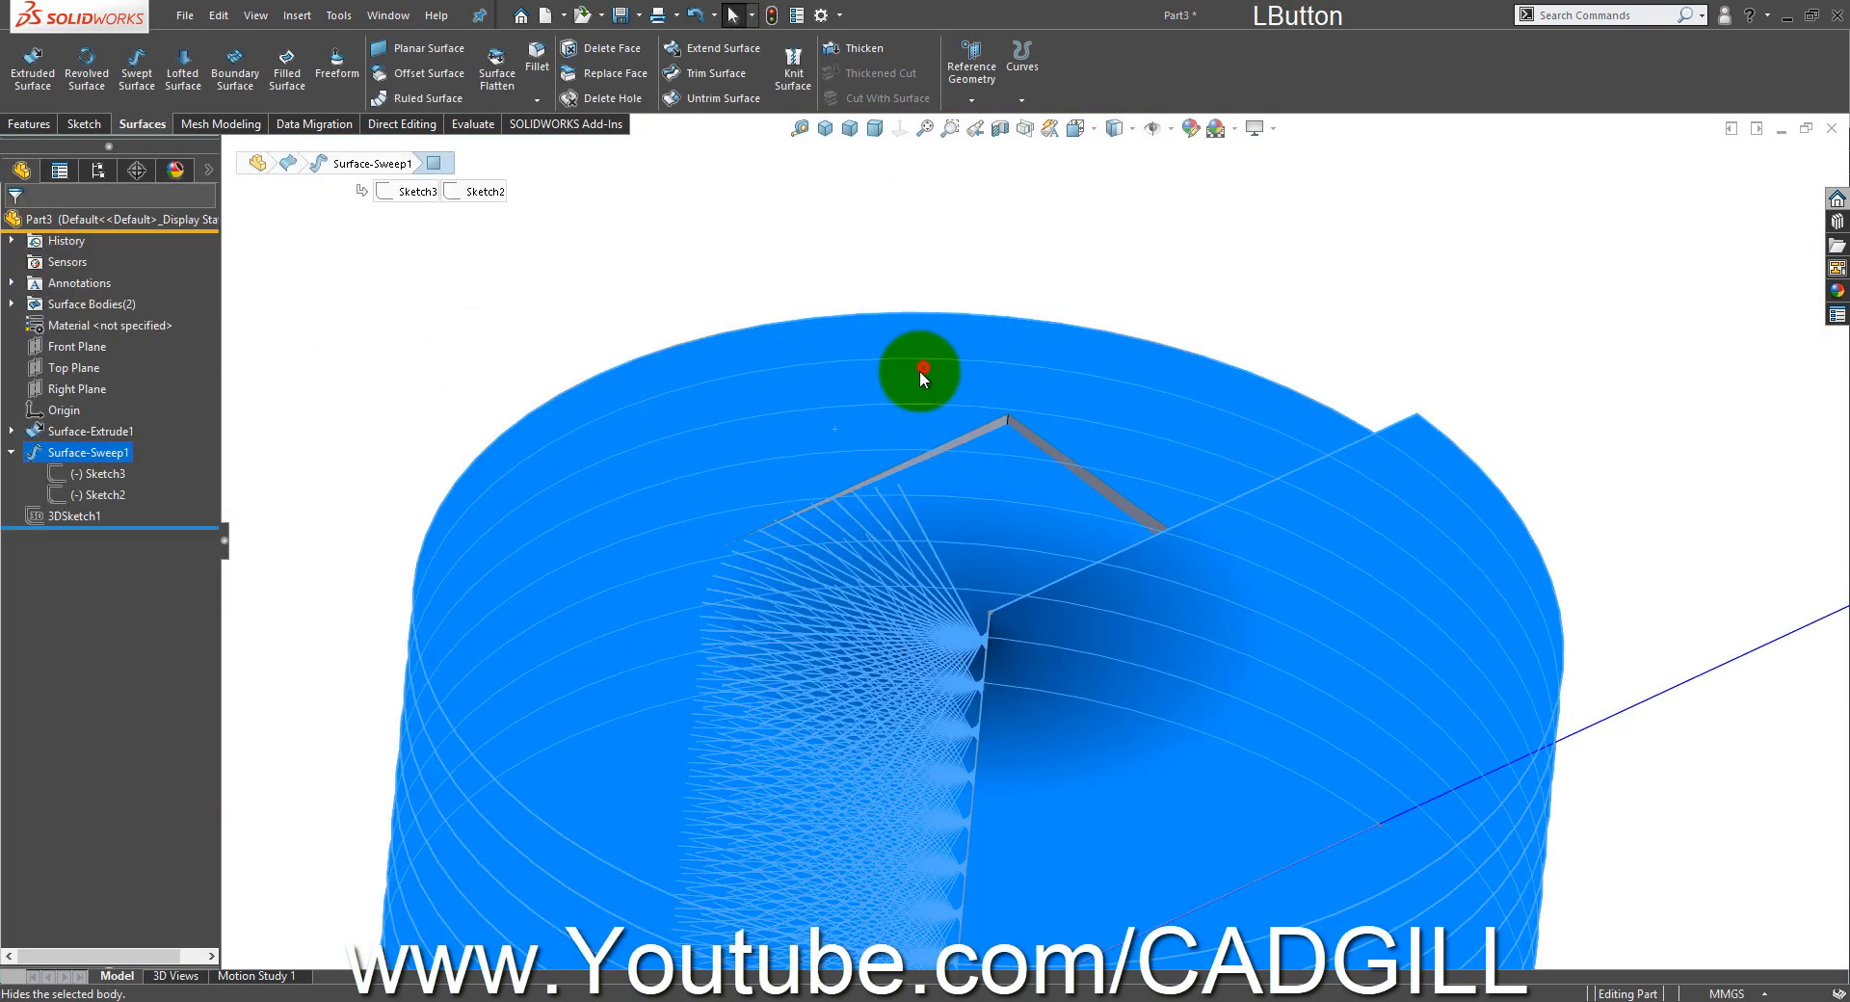
pyautogui.click(631, 308)
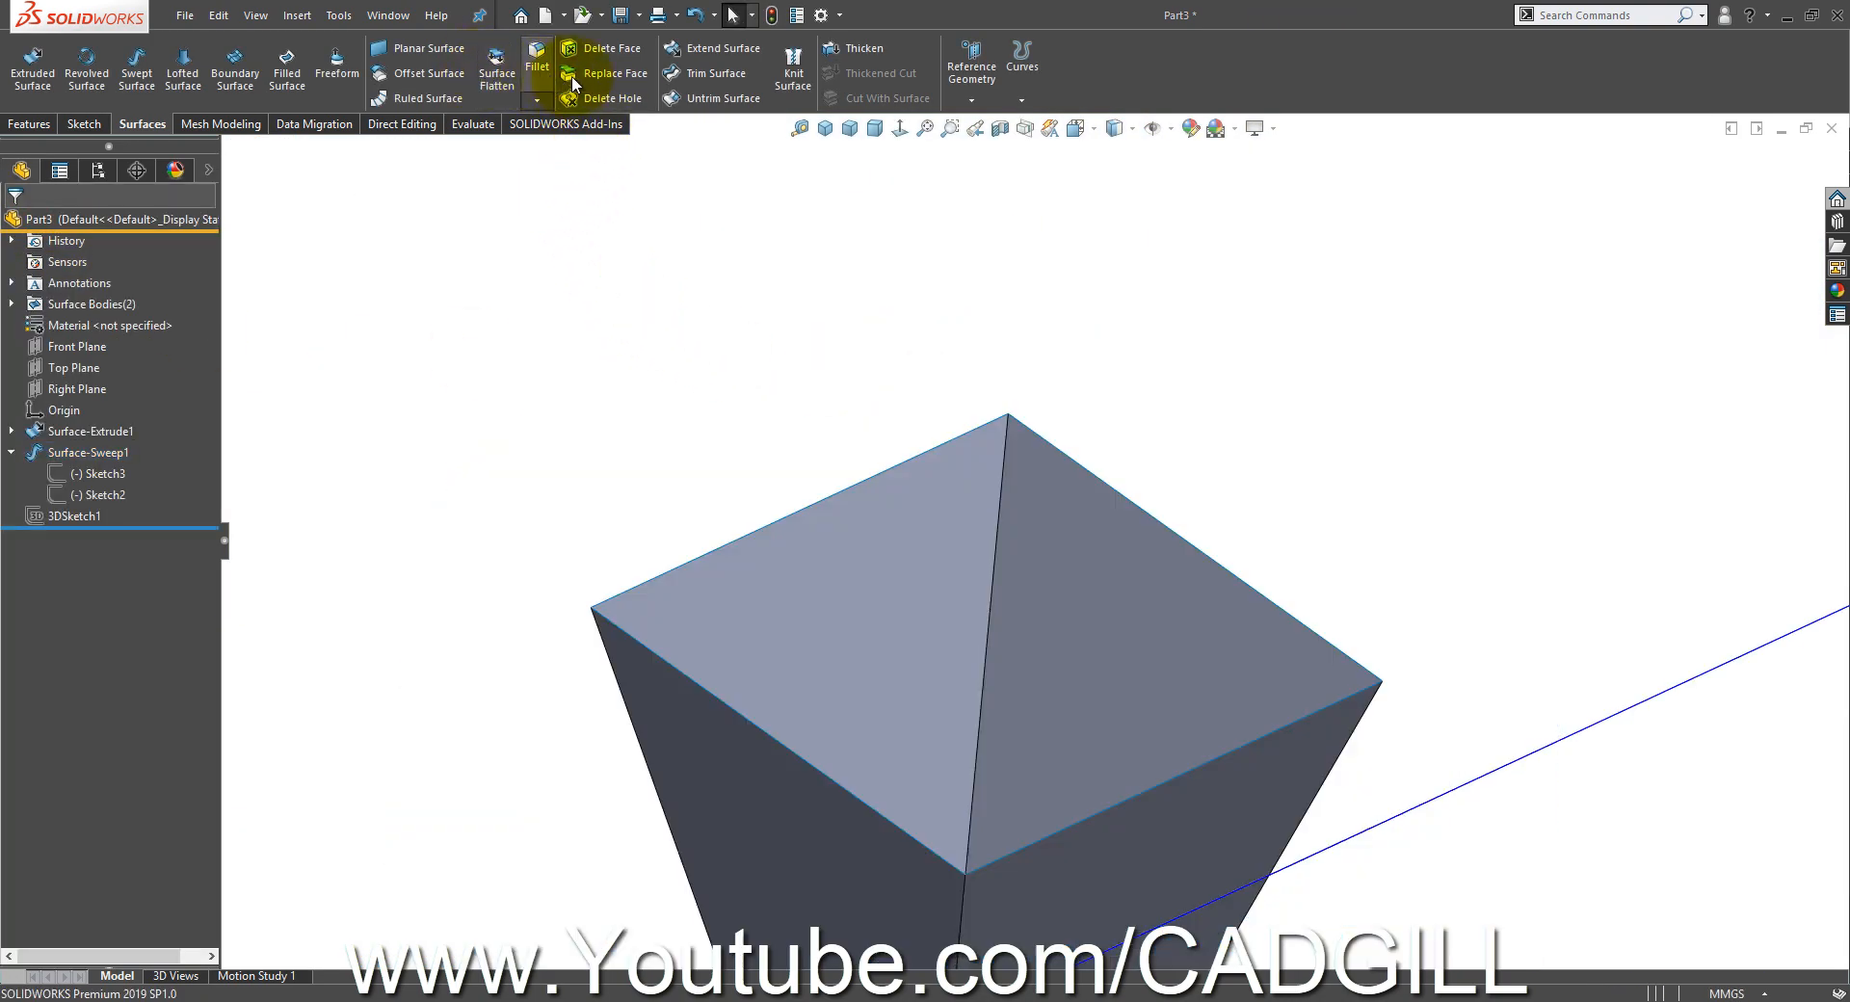
# - Start an Extend Surface and select the four upper edges of the tapered square surface
pyautogui.click(711, 48)
pyautogui.click(989, 426)
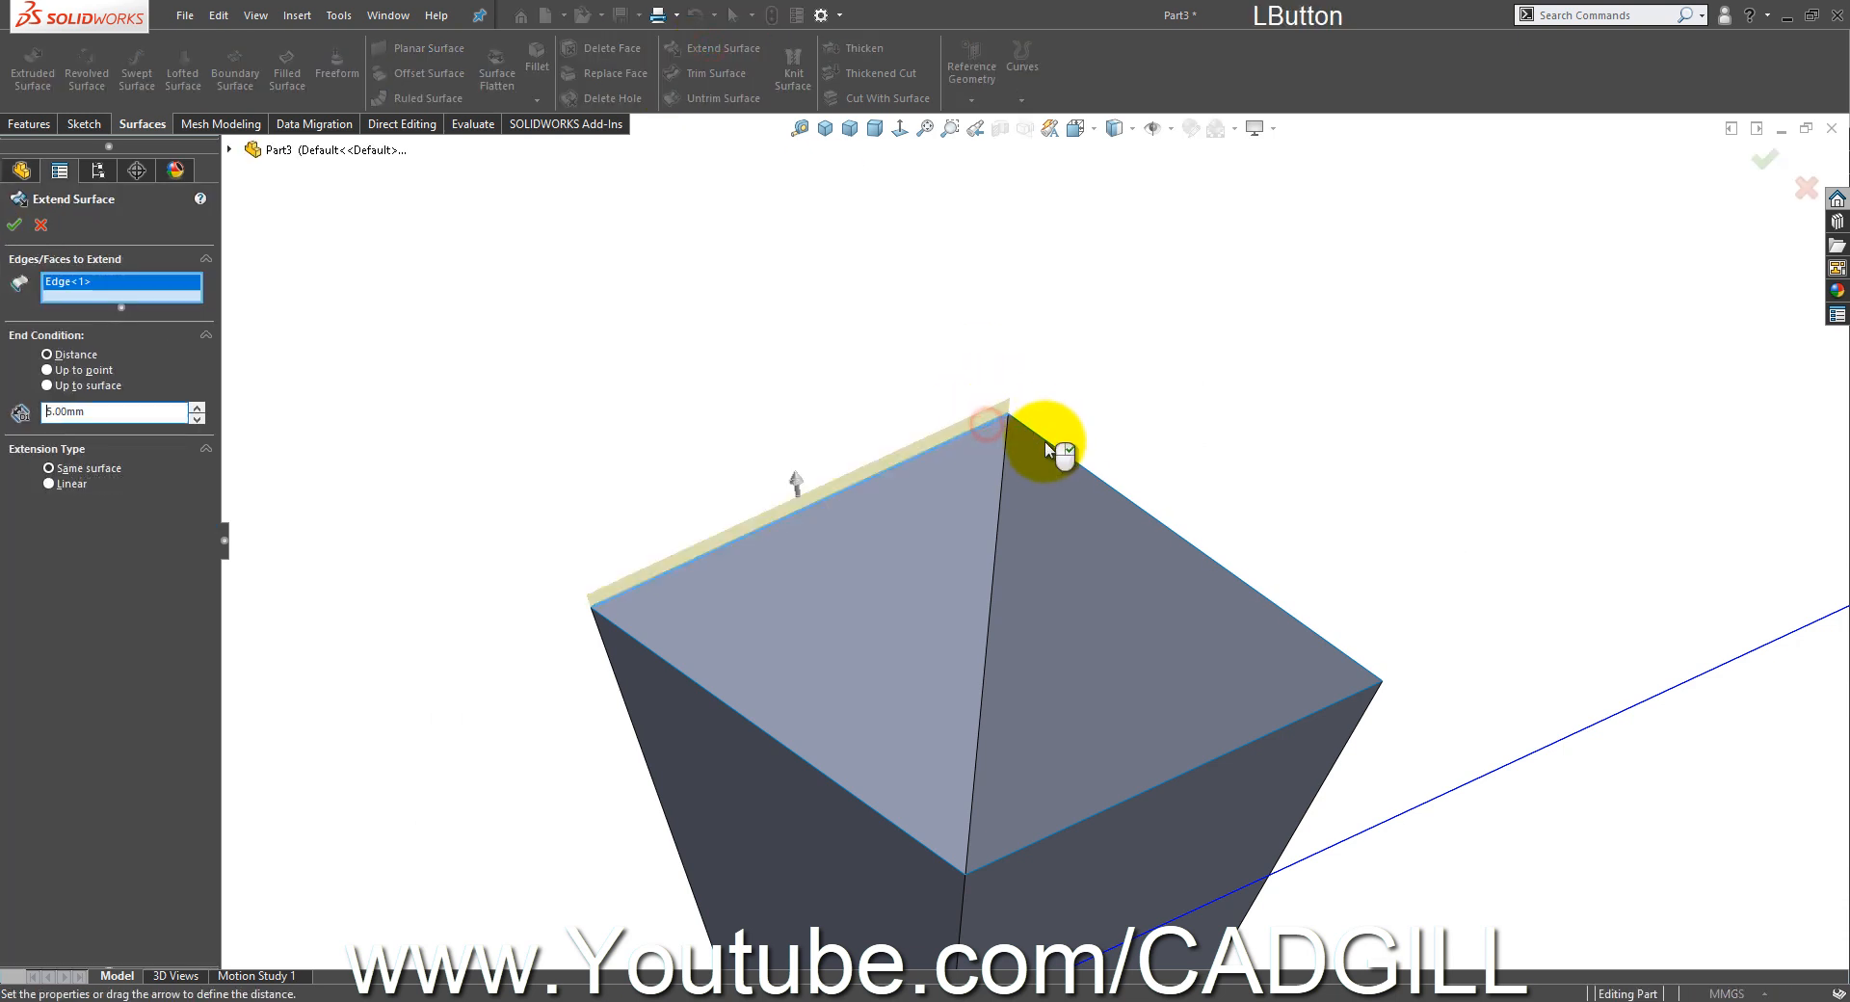
pyautogui.click(1044, 441)
pyautogui.click(1323, 707)
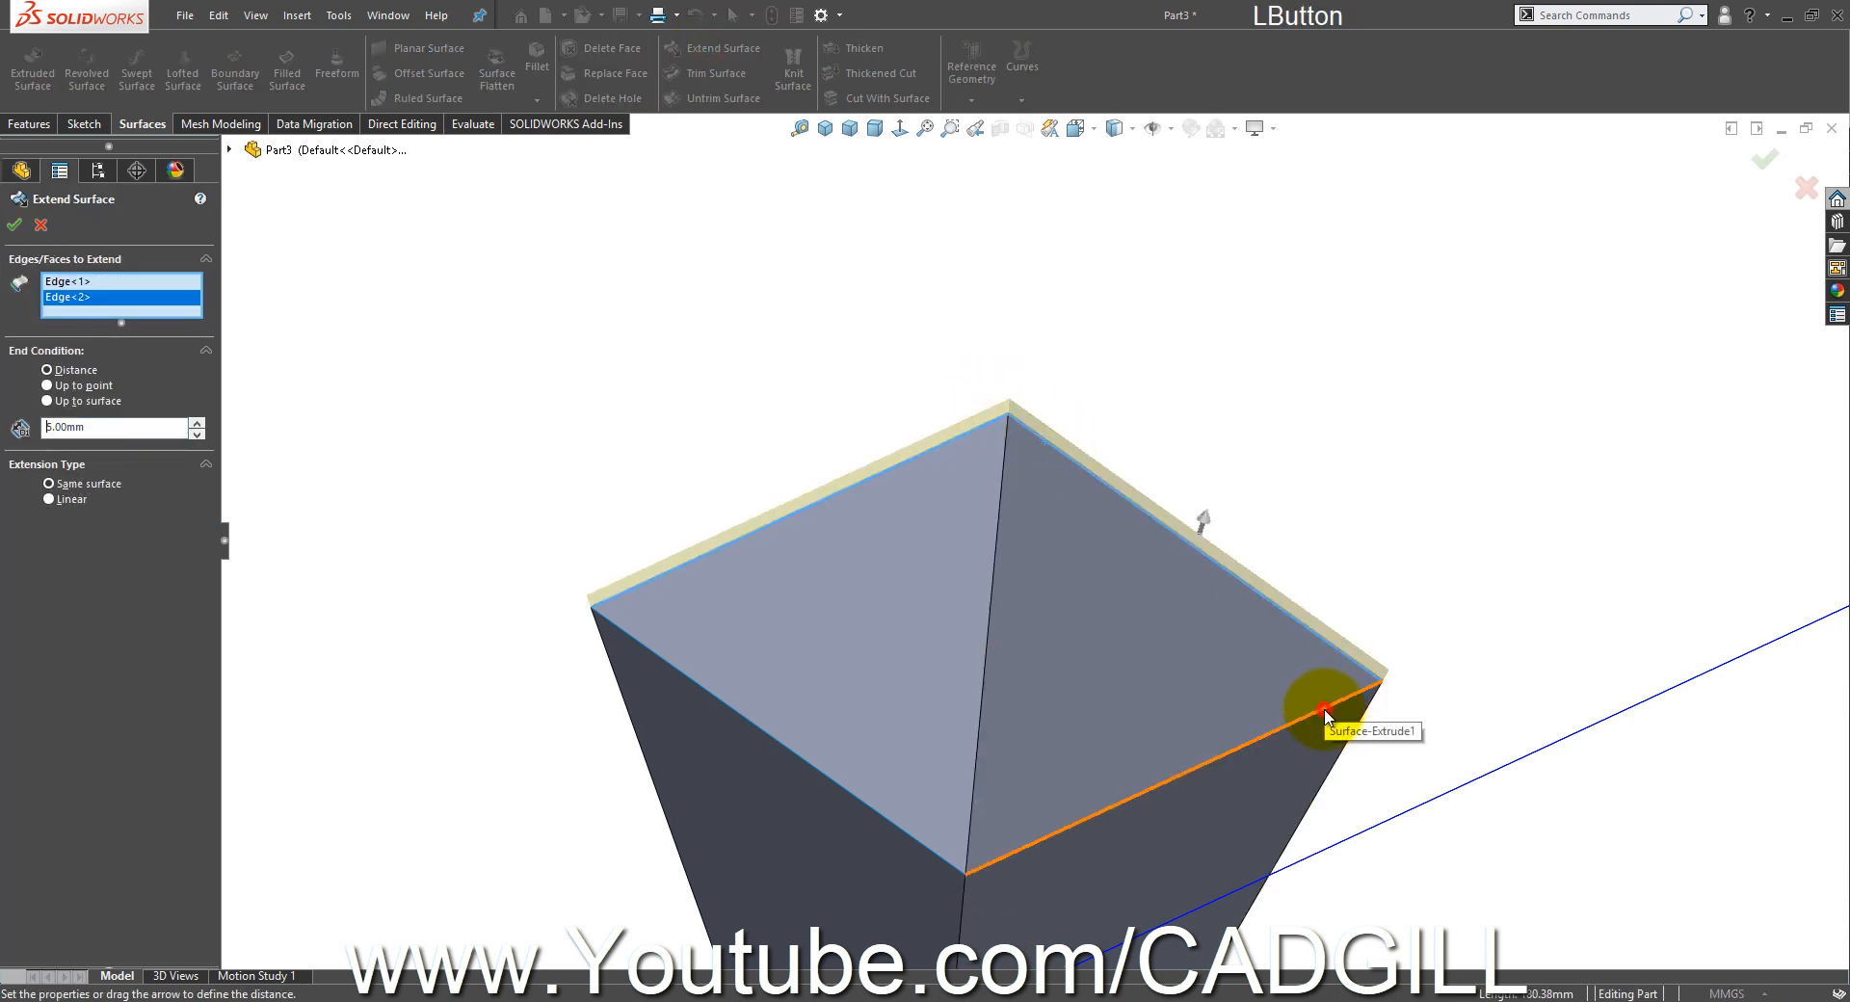
pyautogui.click(644, 615)
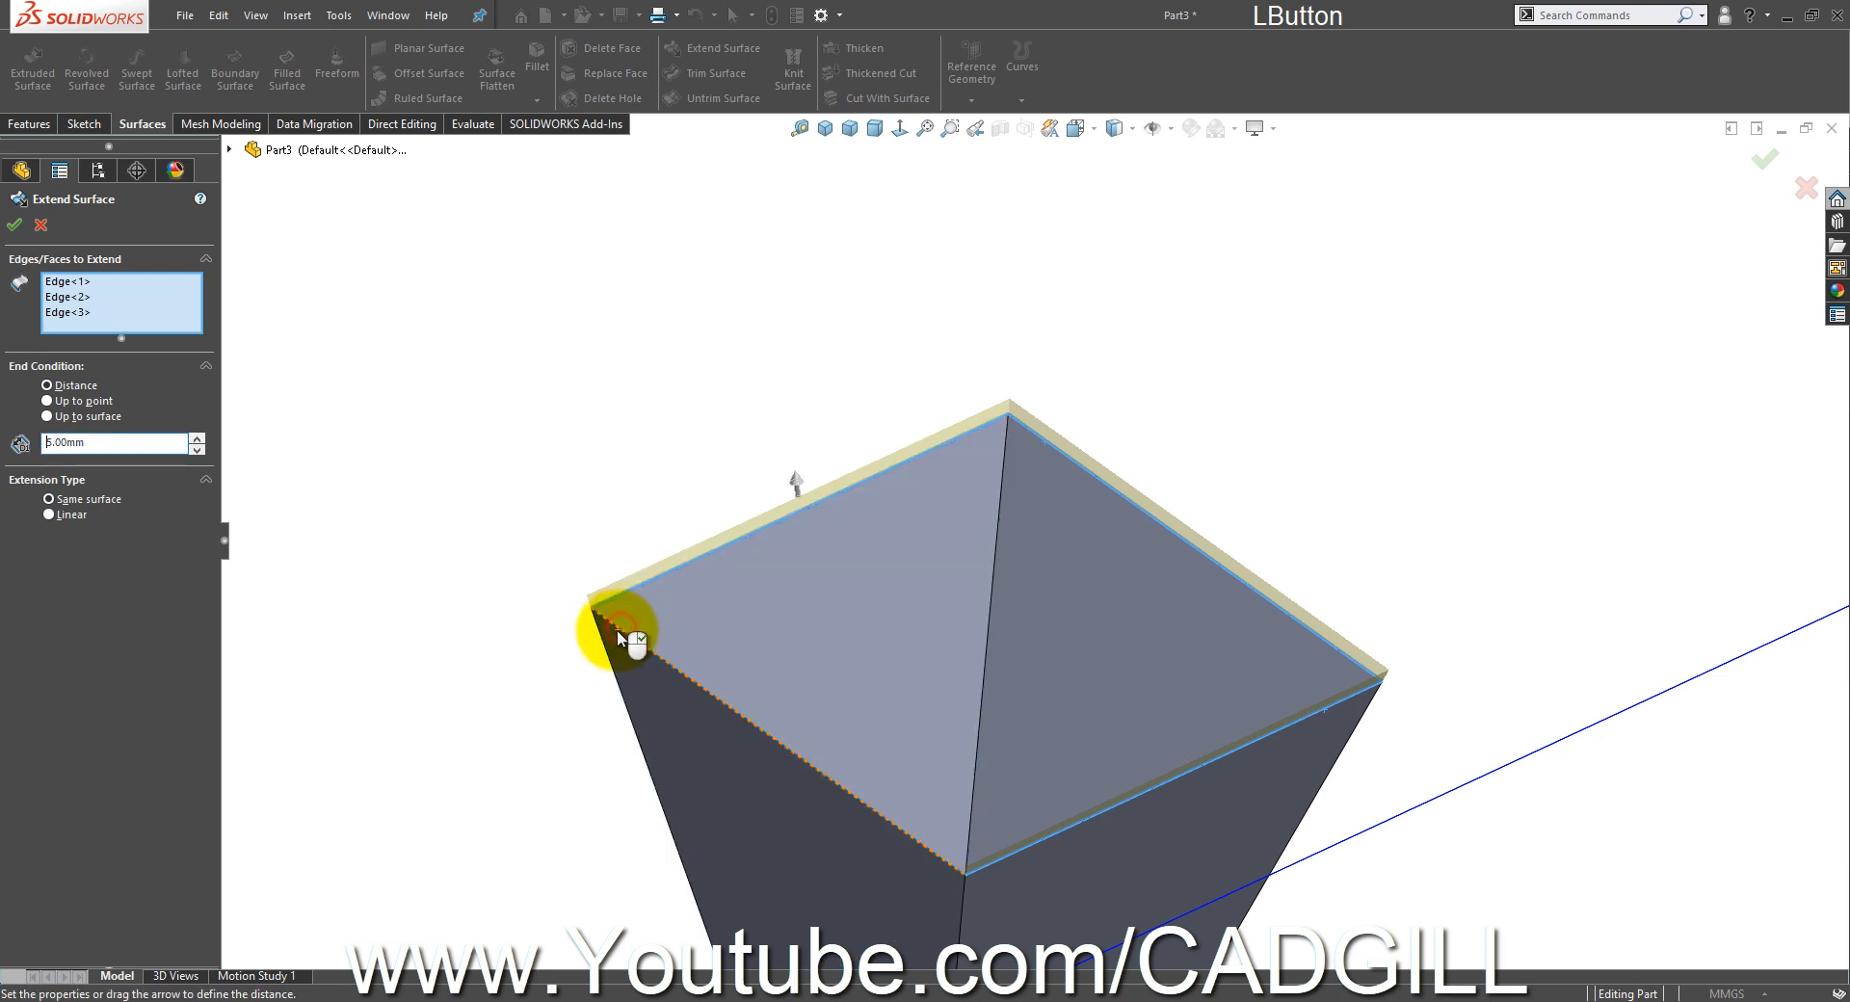
pyautogui.click(617, 632)
pyautogui.scroll(5, 723, 668)
pyautogui.scroll(-4, 1007, 783)
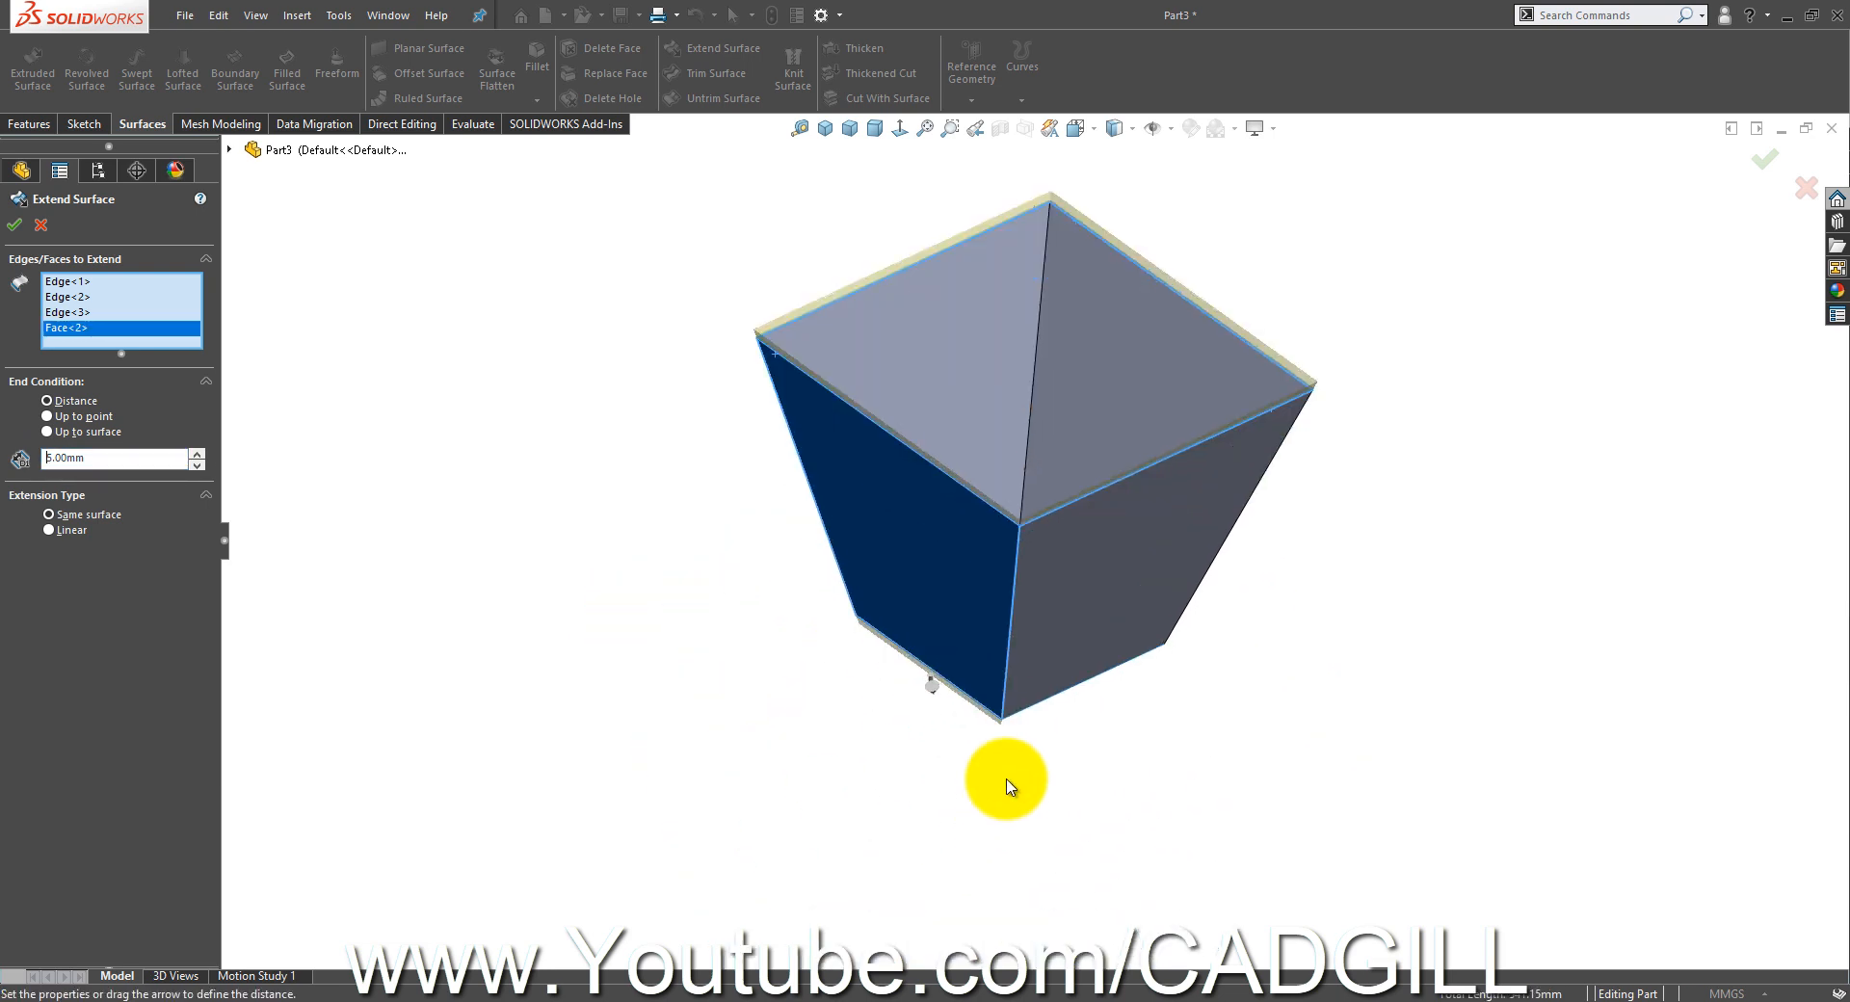
pyautogui.click(969, 673)
pyautogui.click(1001, 514)
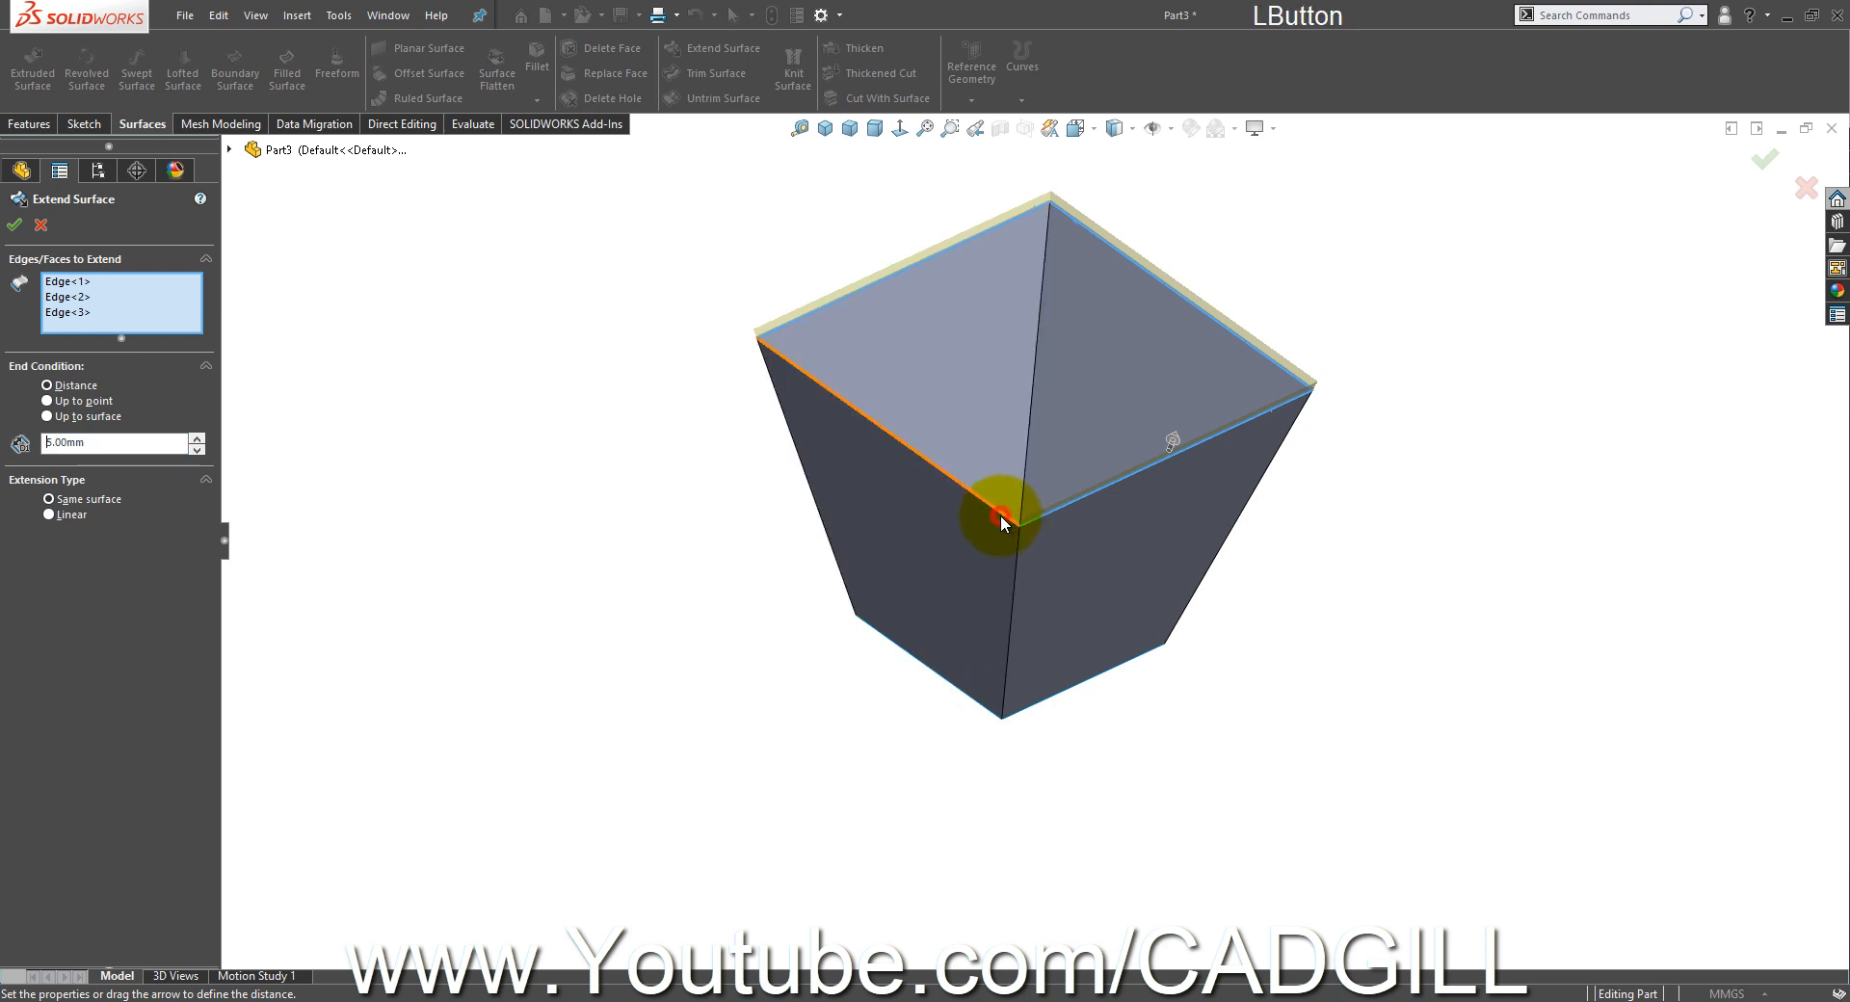
# - Extend the tapered surface upward by 160 mm as the same surface and finish the extension
pyautogui.scroll(4, 910, 461)
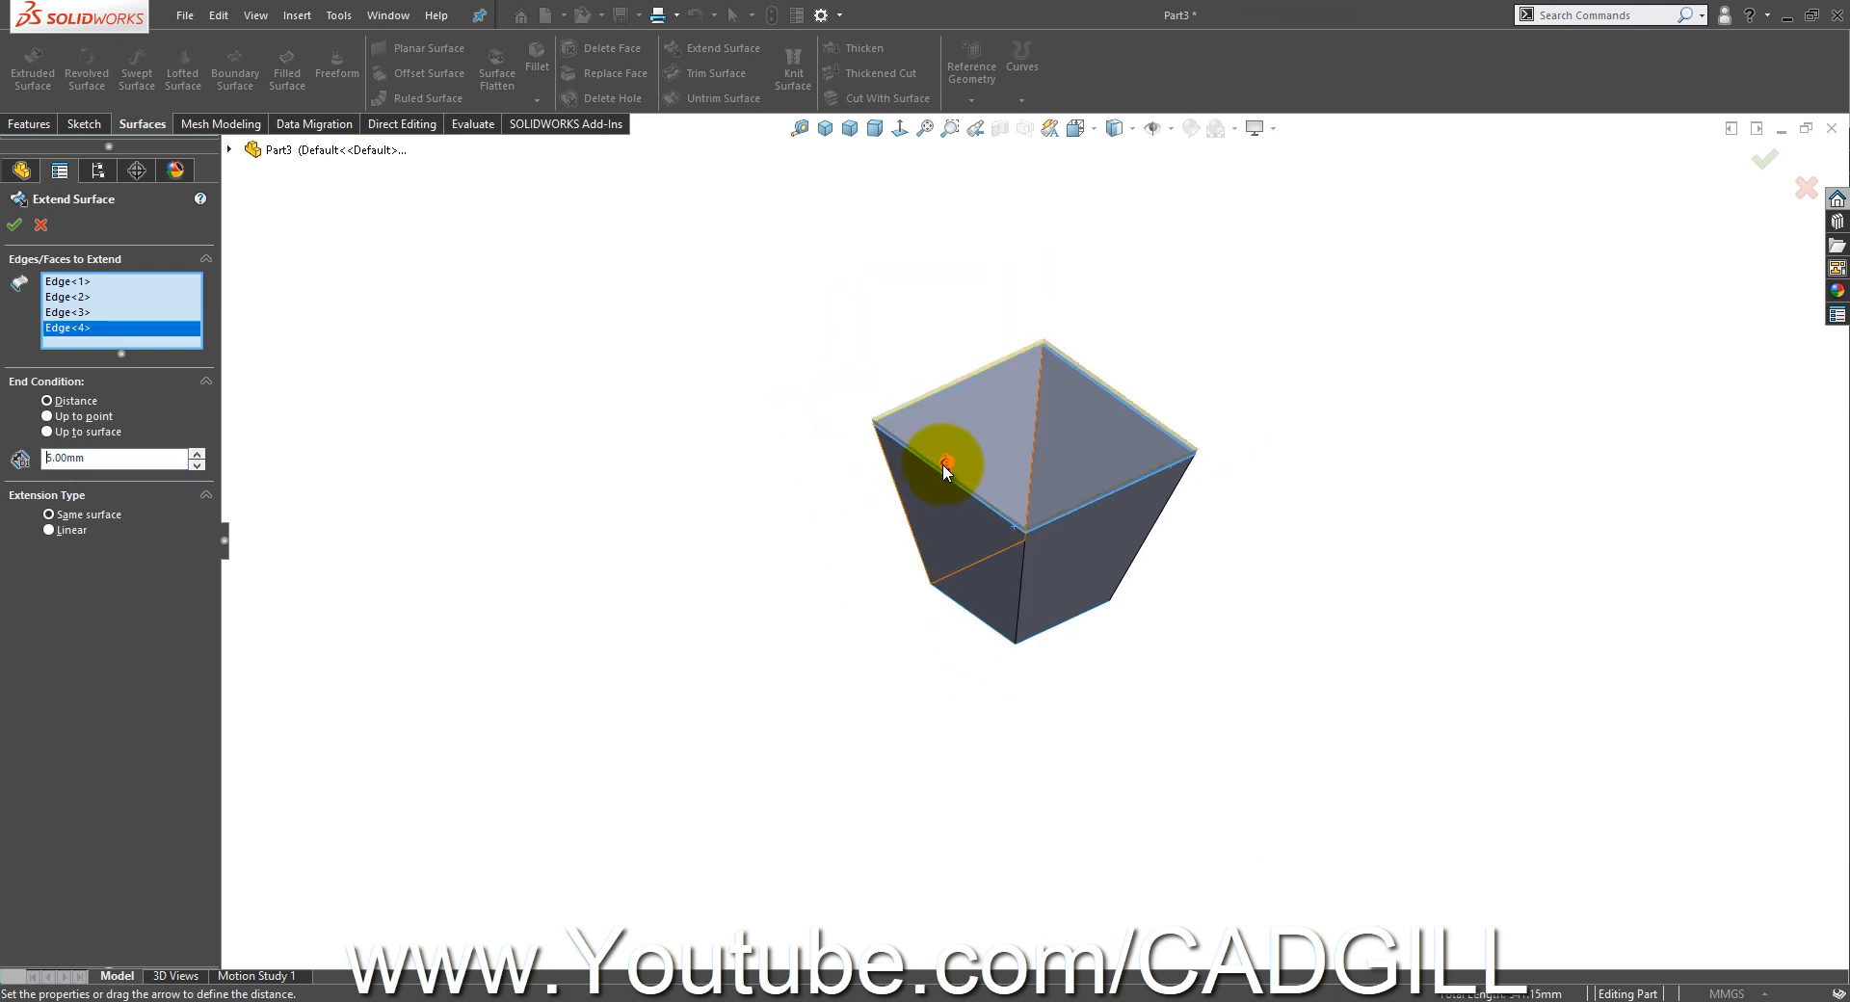
pyautogui.moveTo(944, 467); pyautogui.dragTo(924, 343)
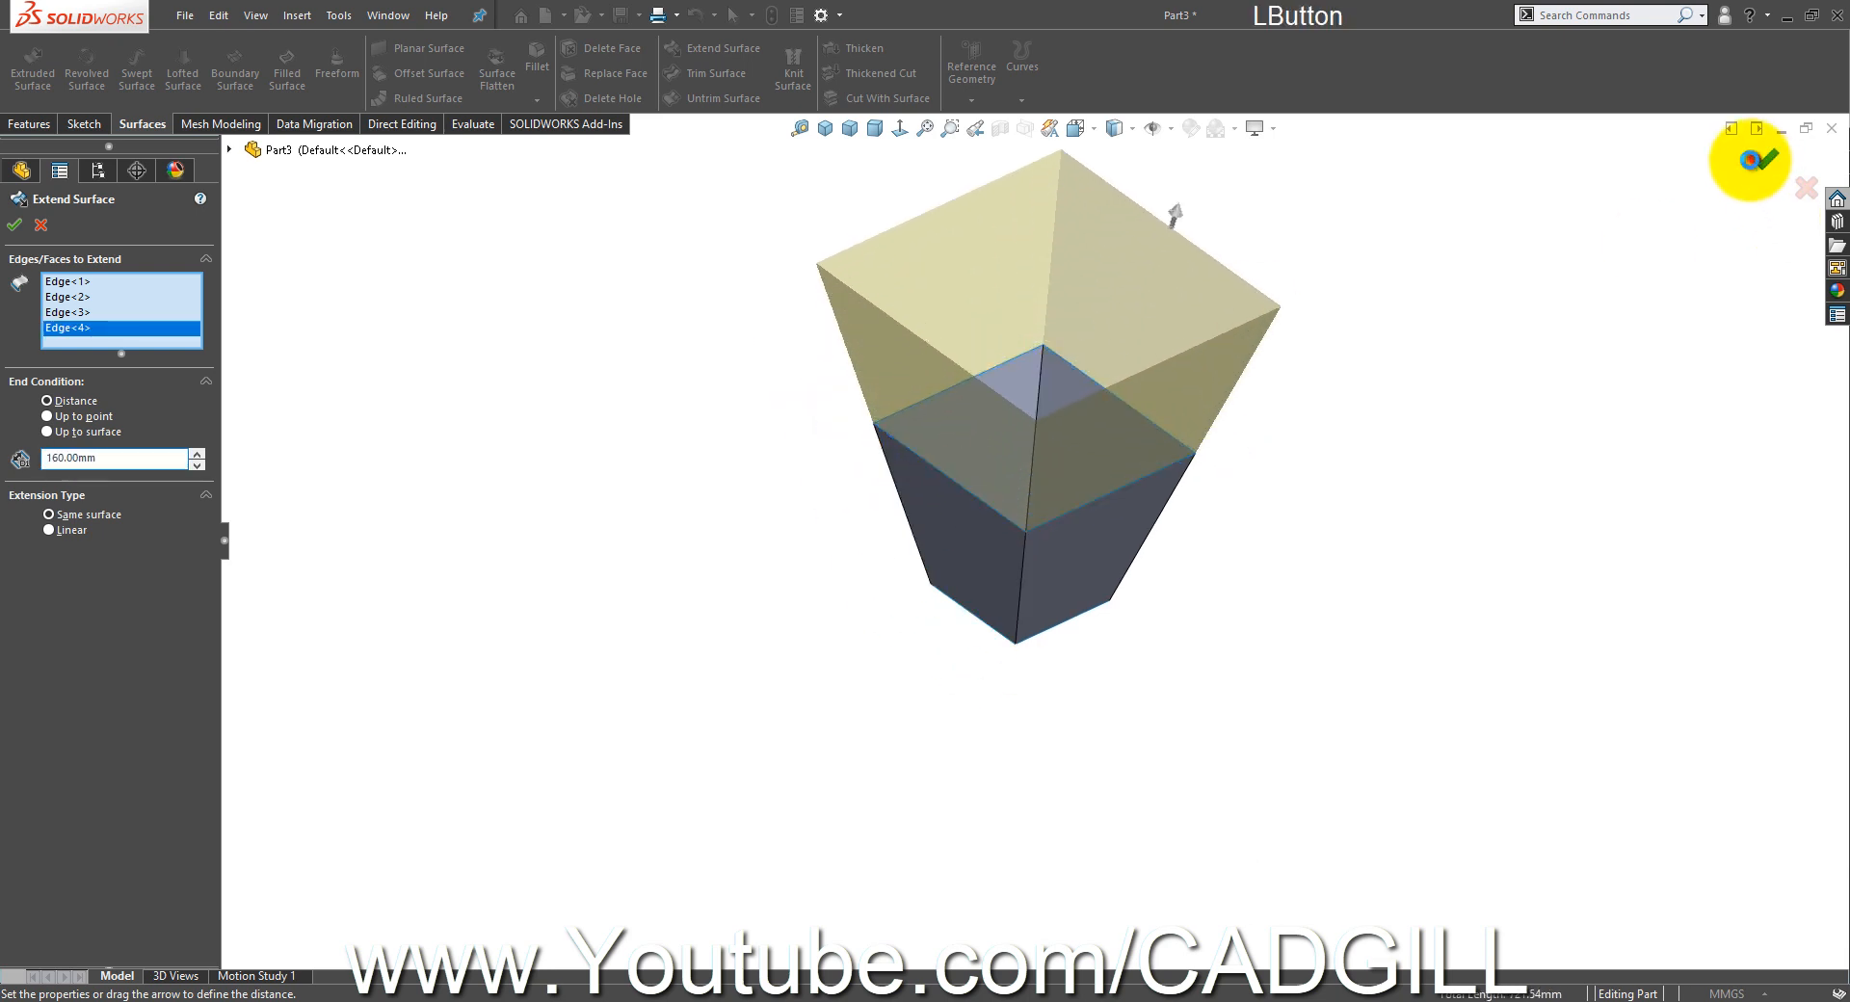
pyautogui.click(1749, 160)
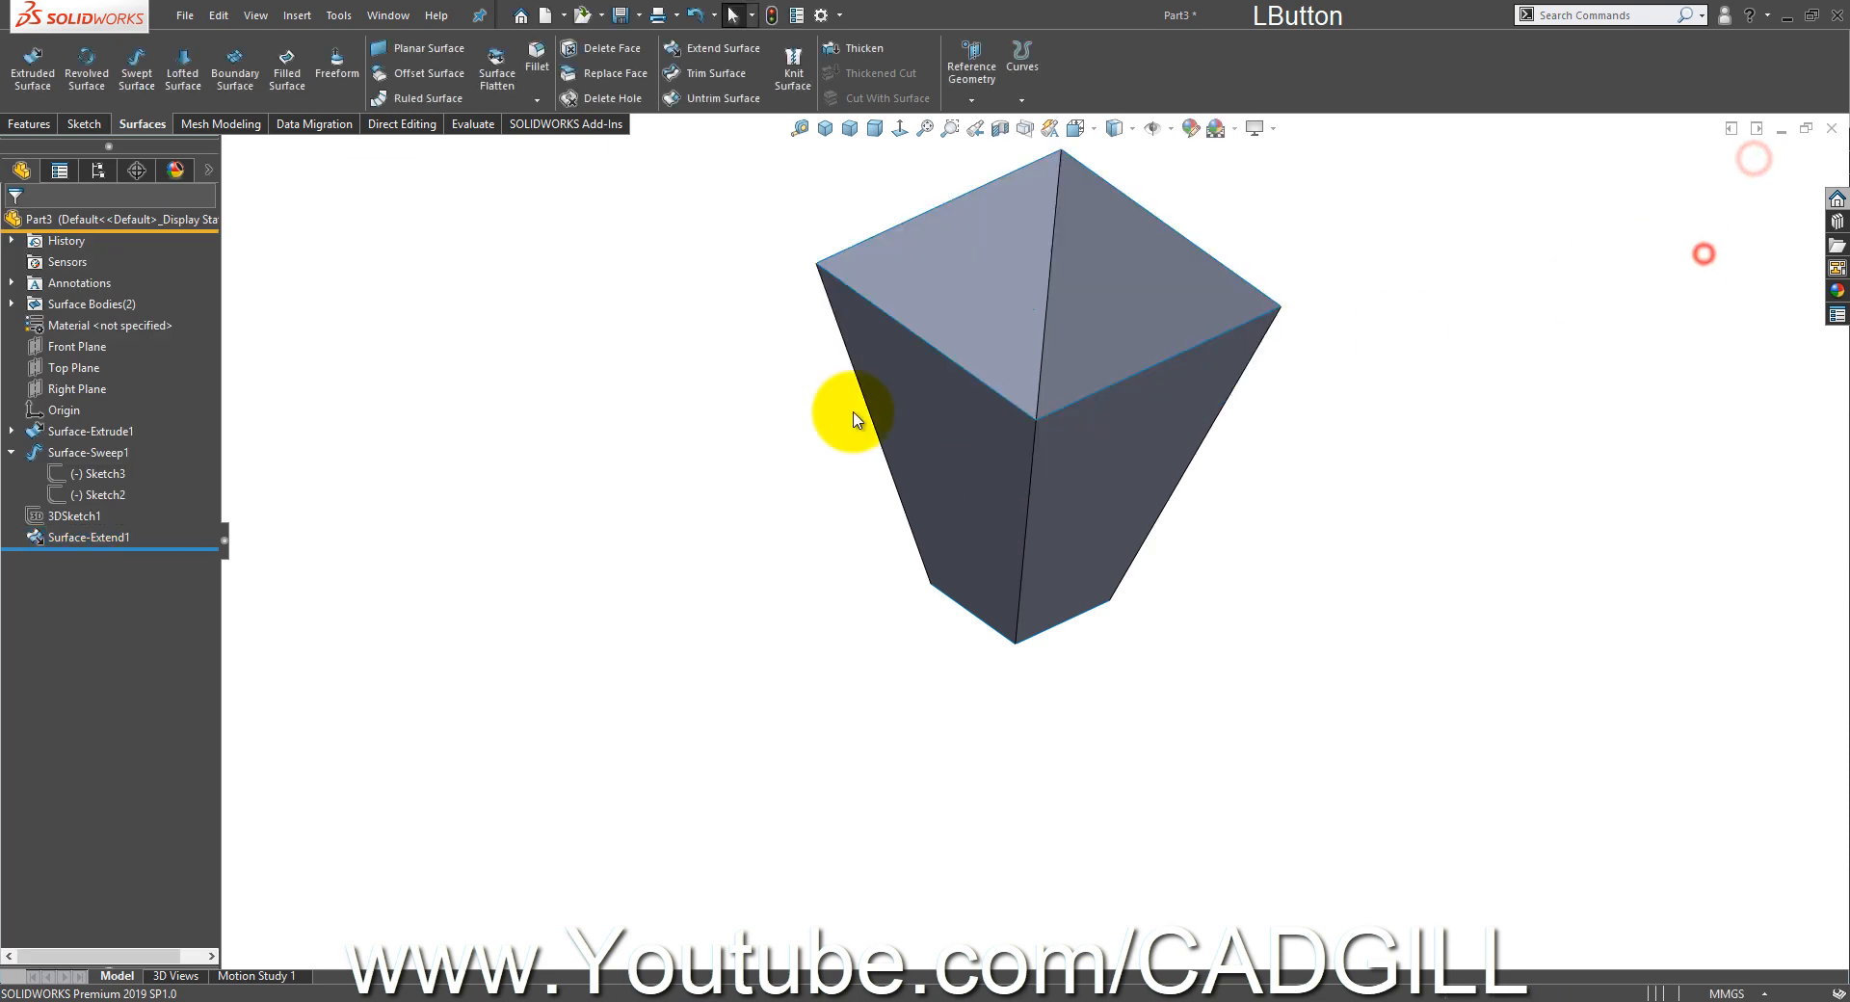
# - Show the helical swept surface again alongside the extended tapered surface
pyautogui.click(90, 453)
pyautogui.click(107, 430)
pyautogui.click(549, 520)
# - Trim the helical swept surface with the extended tapered surface as a standard trim tool, removing the portion outside the taper
pyautogui.moveTo(949, 547); pyautogui.dragTo(811, 252, button='middle')
pyautogui.click(715, 74)
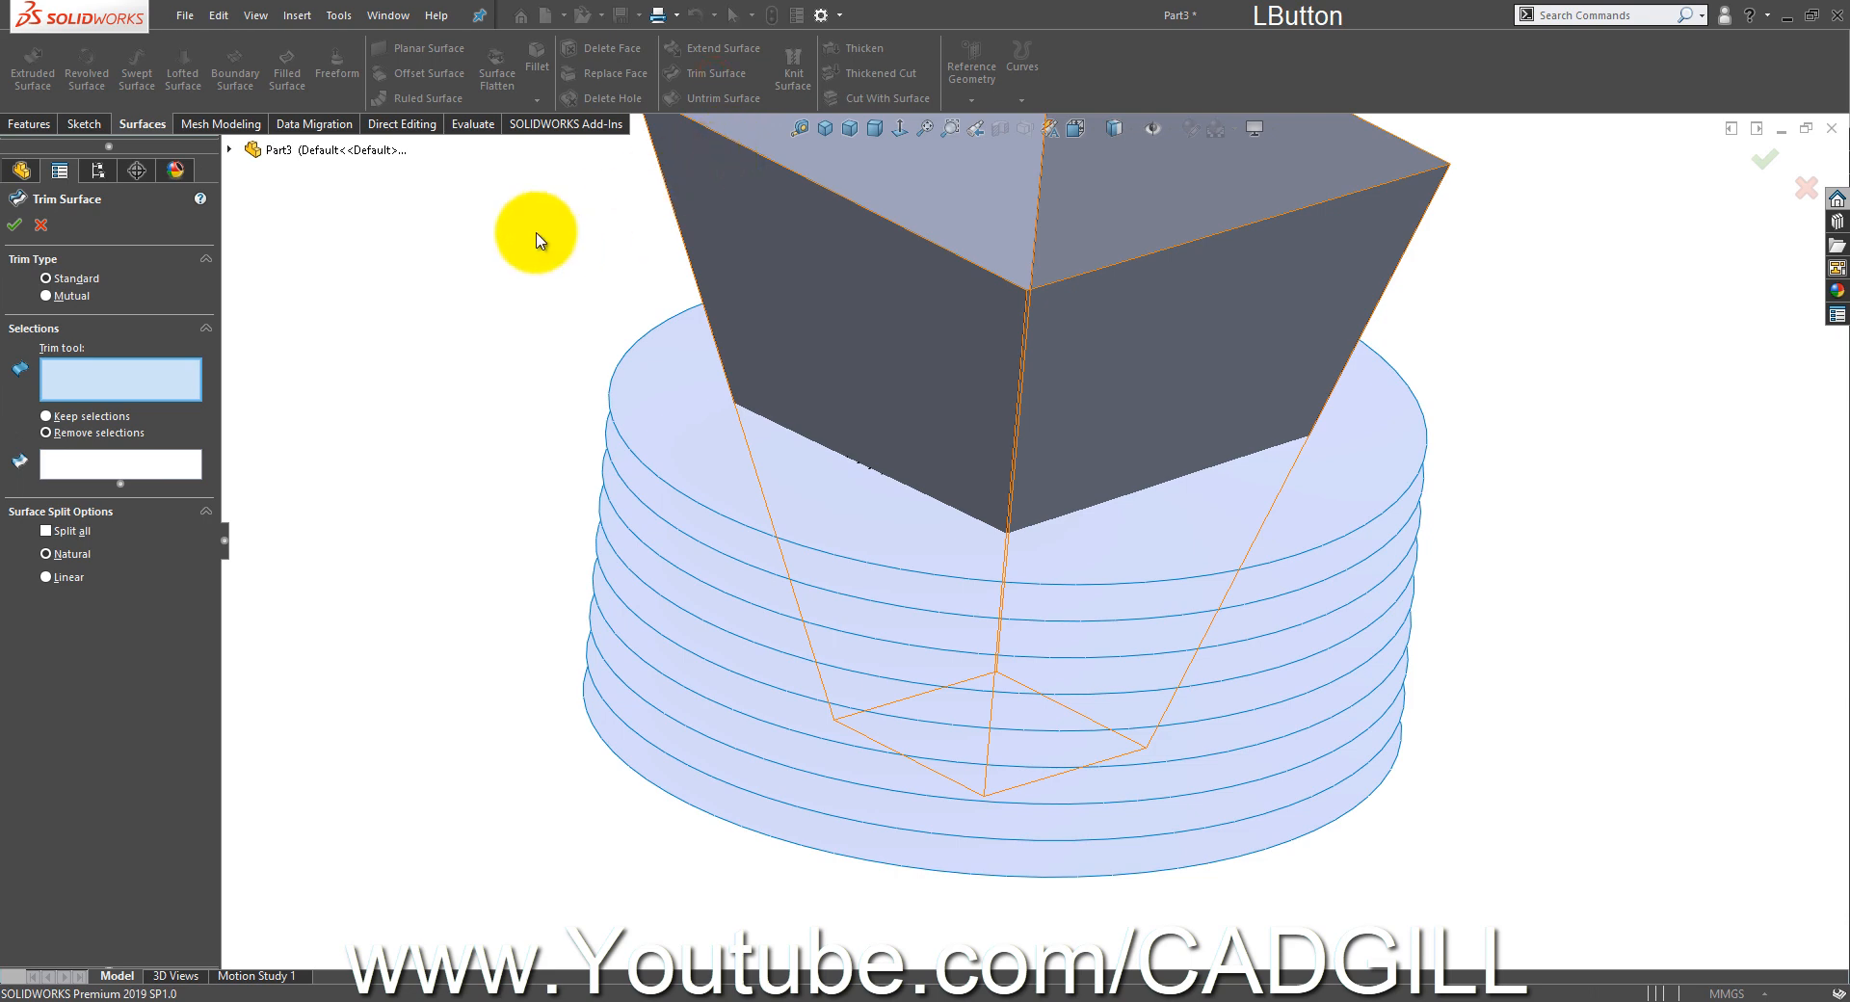
pyautogui.moveTo(327, 363); pyautogui.dragTo(358, 381, button='middle')
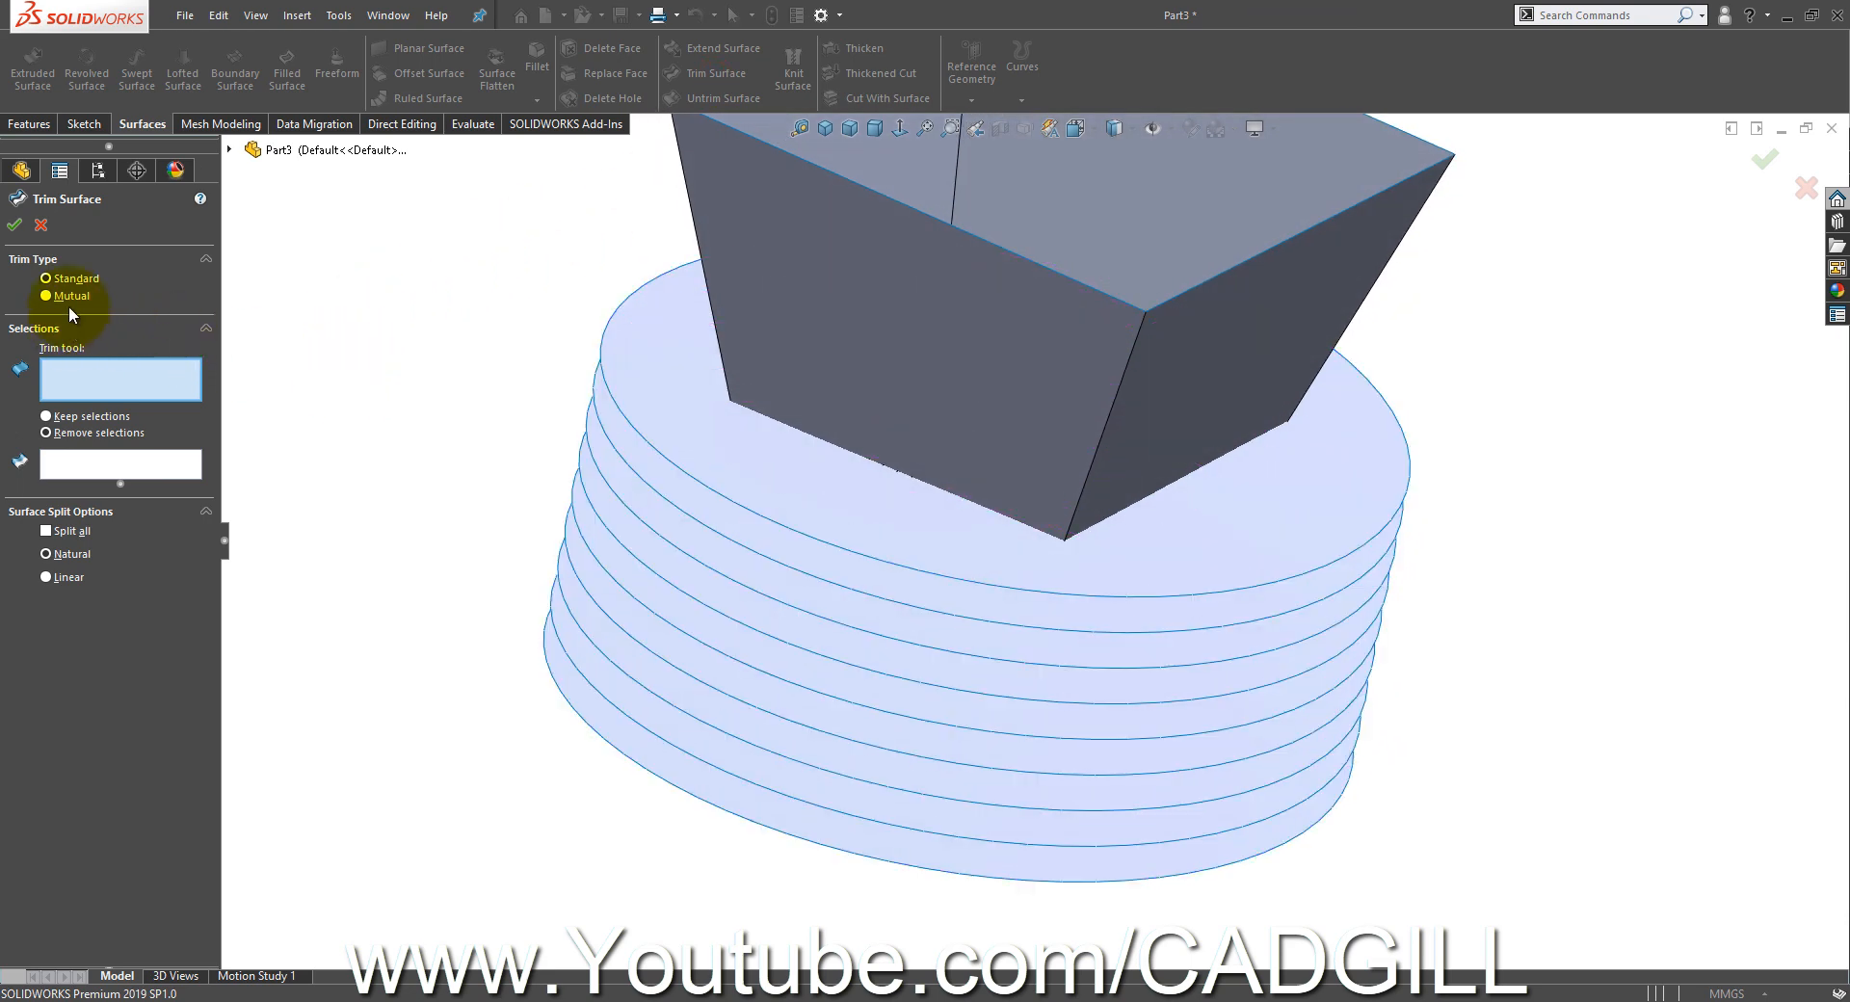
pyautogui.click(897, 234)
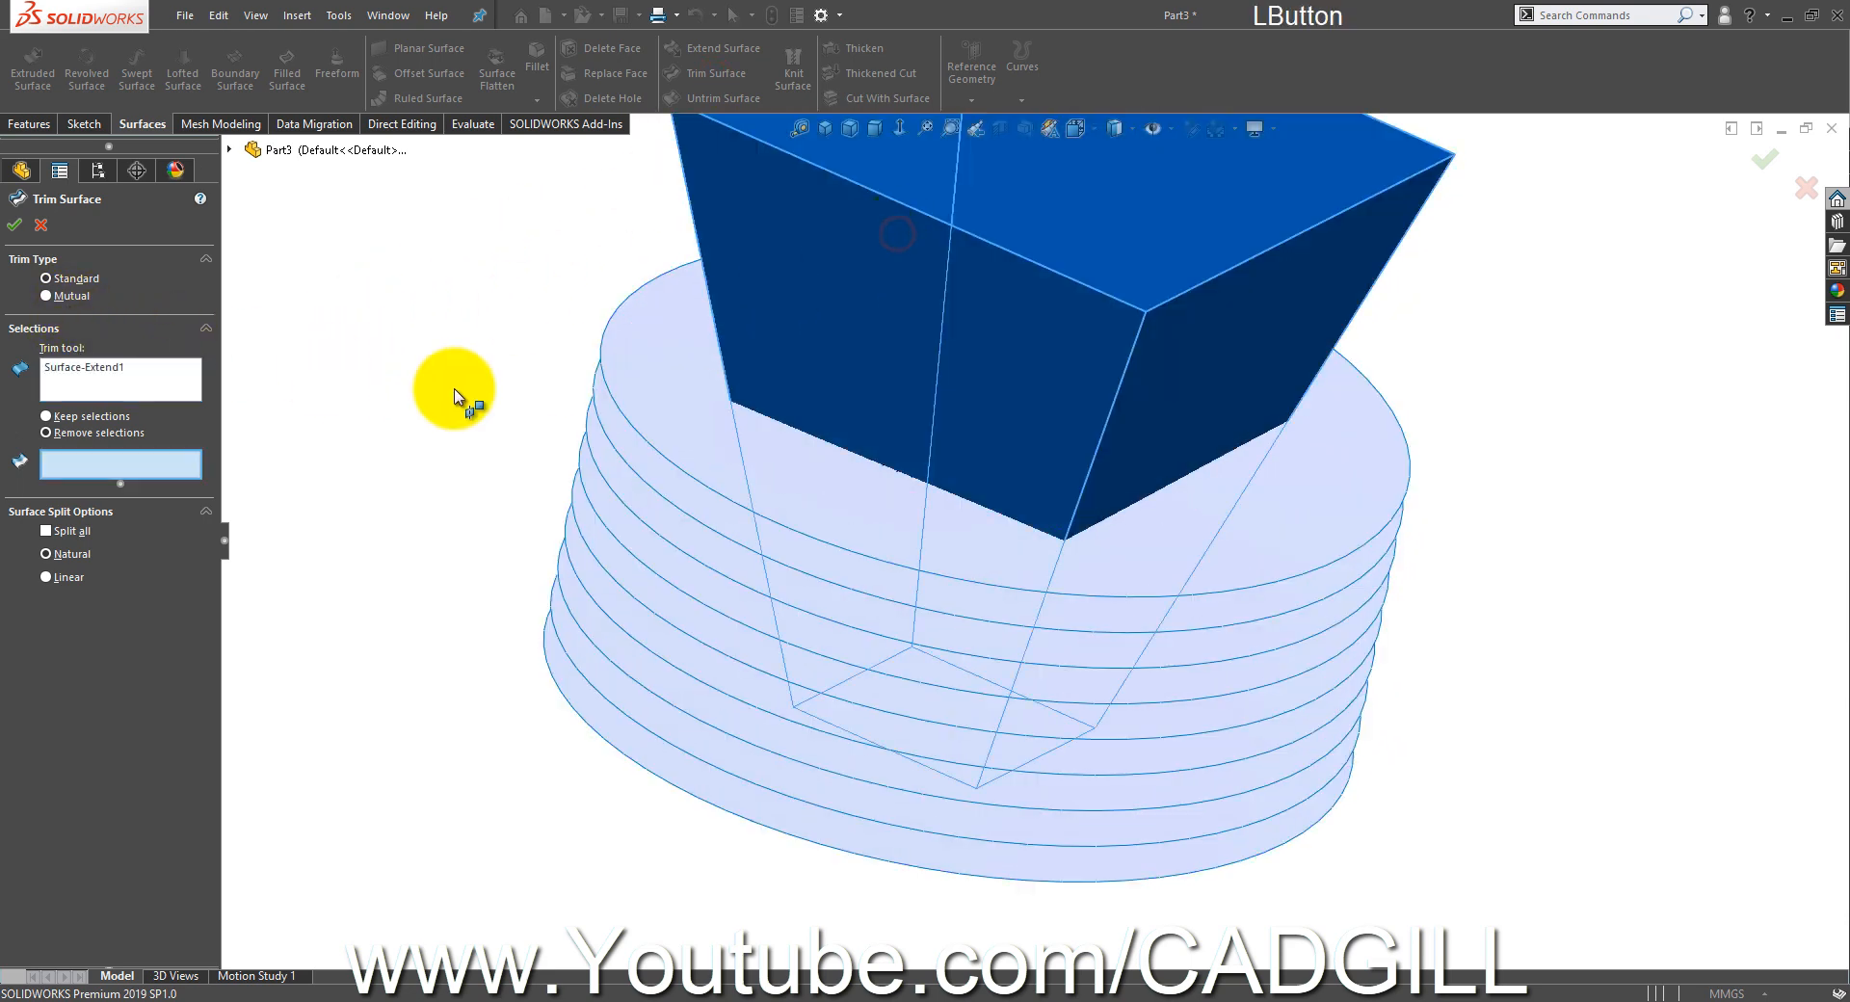
pyautogui.click(624, 351)
pyautogui.middleClick(704, 462)
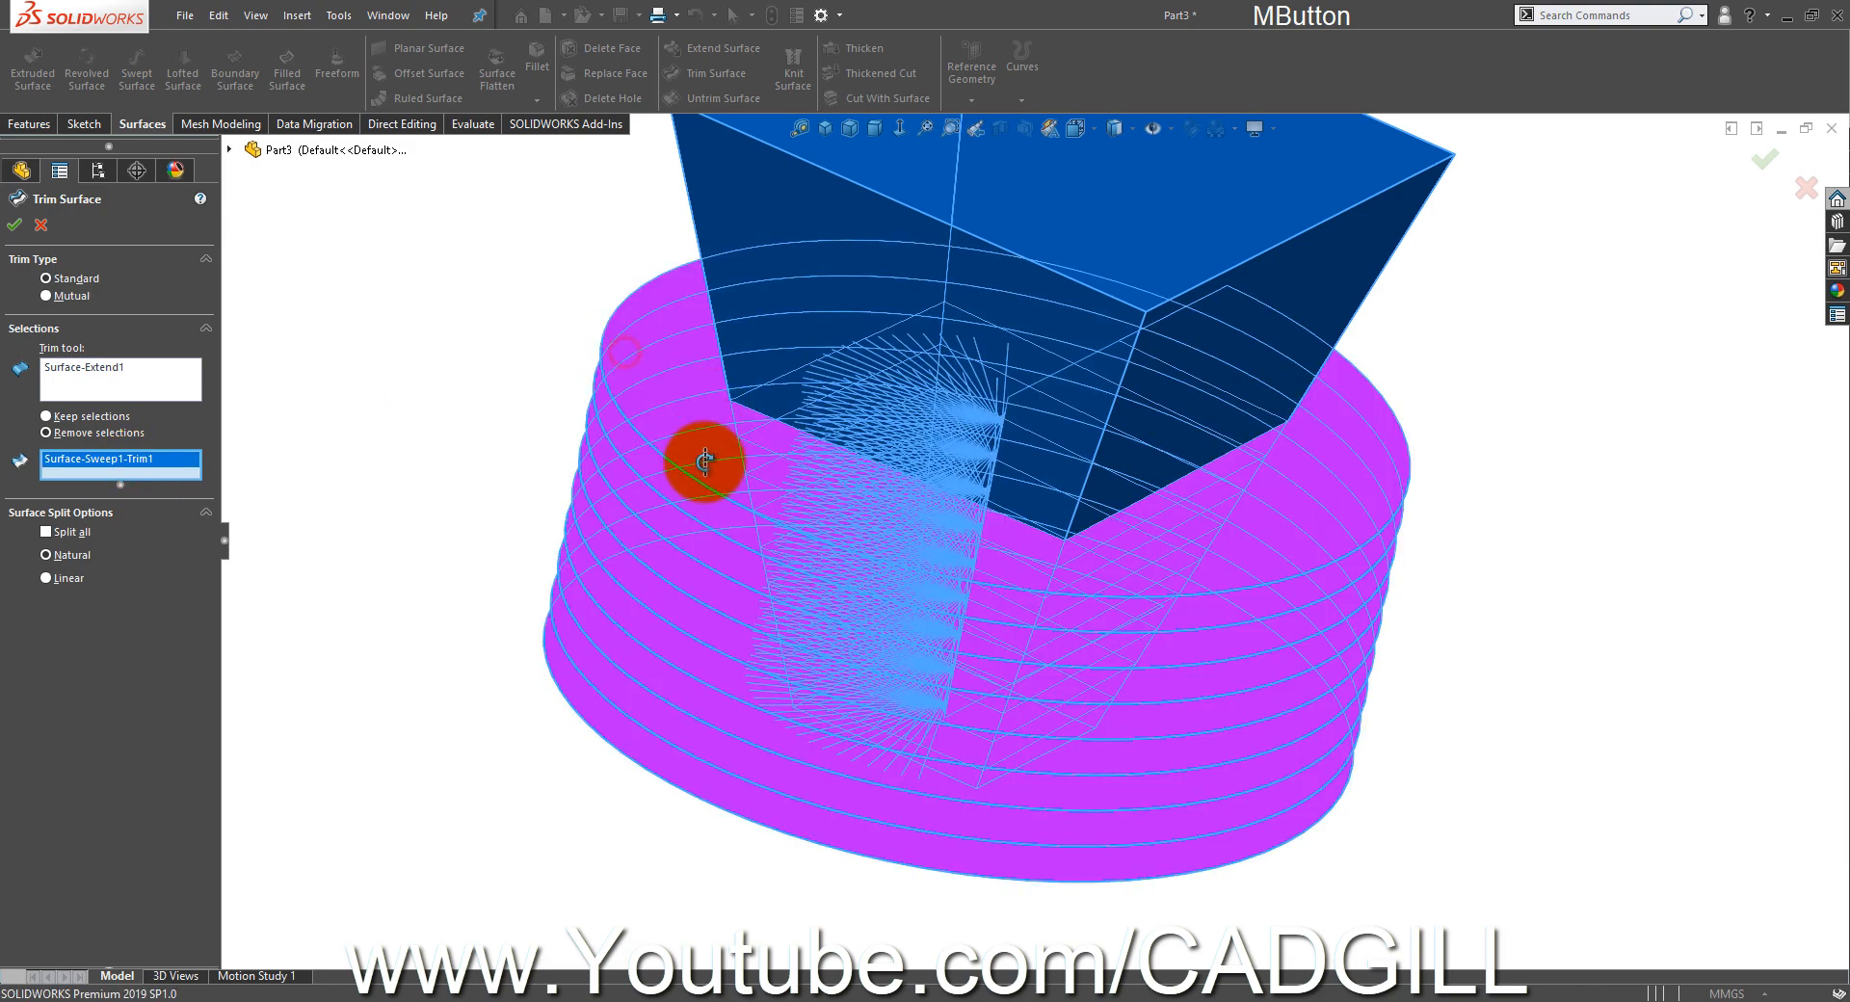
pyautogui.moveTo(704, 463); pyautogui.dragTo(655, 569, button='middle')
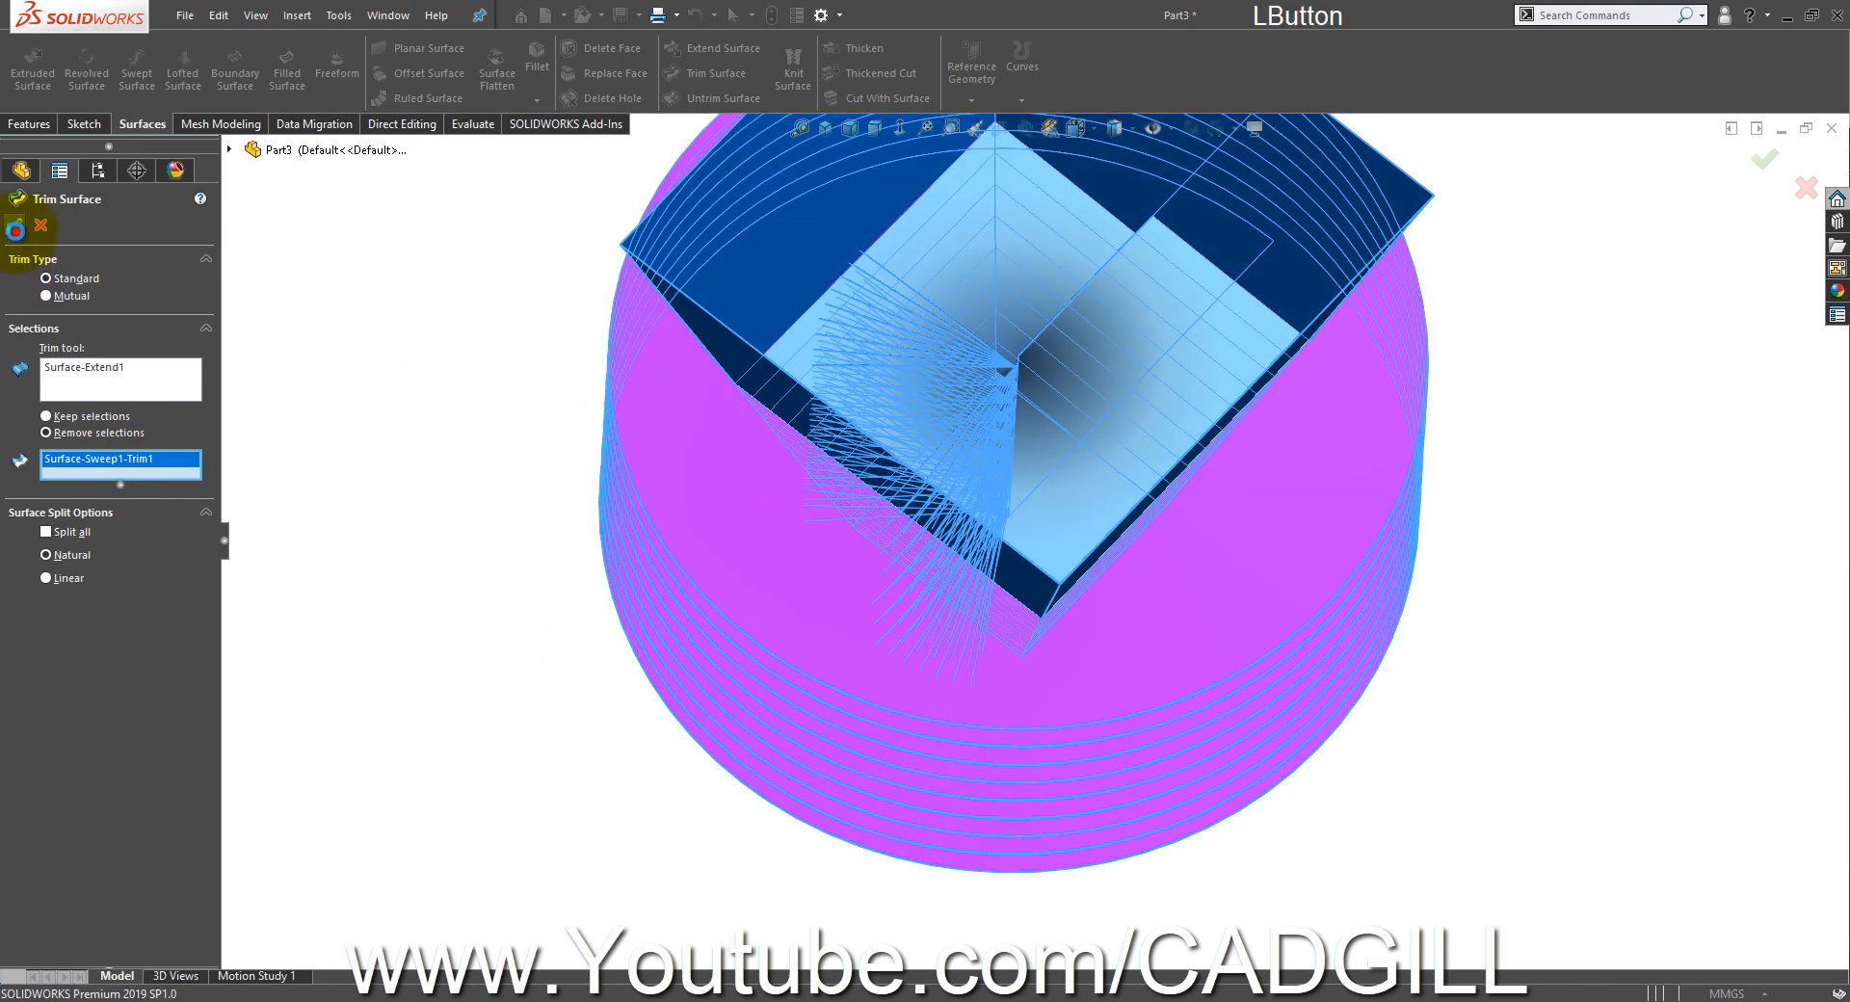
pyautogui.click(14, 229)
# - Hide the tapered square surface body so that only the trimmed helical surface is displayed
pyautogui.moveTo(529, 438); pyautogui.dragTo(826, 289, button='middle')
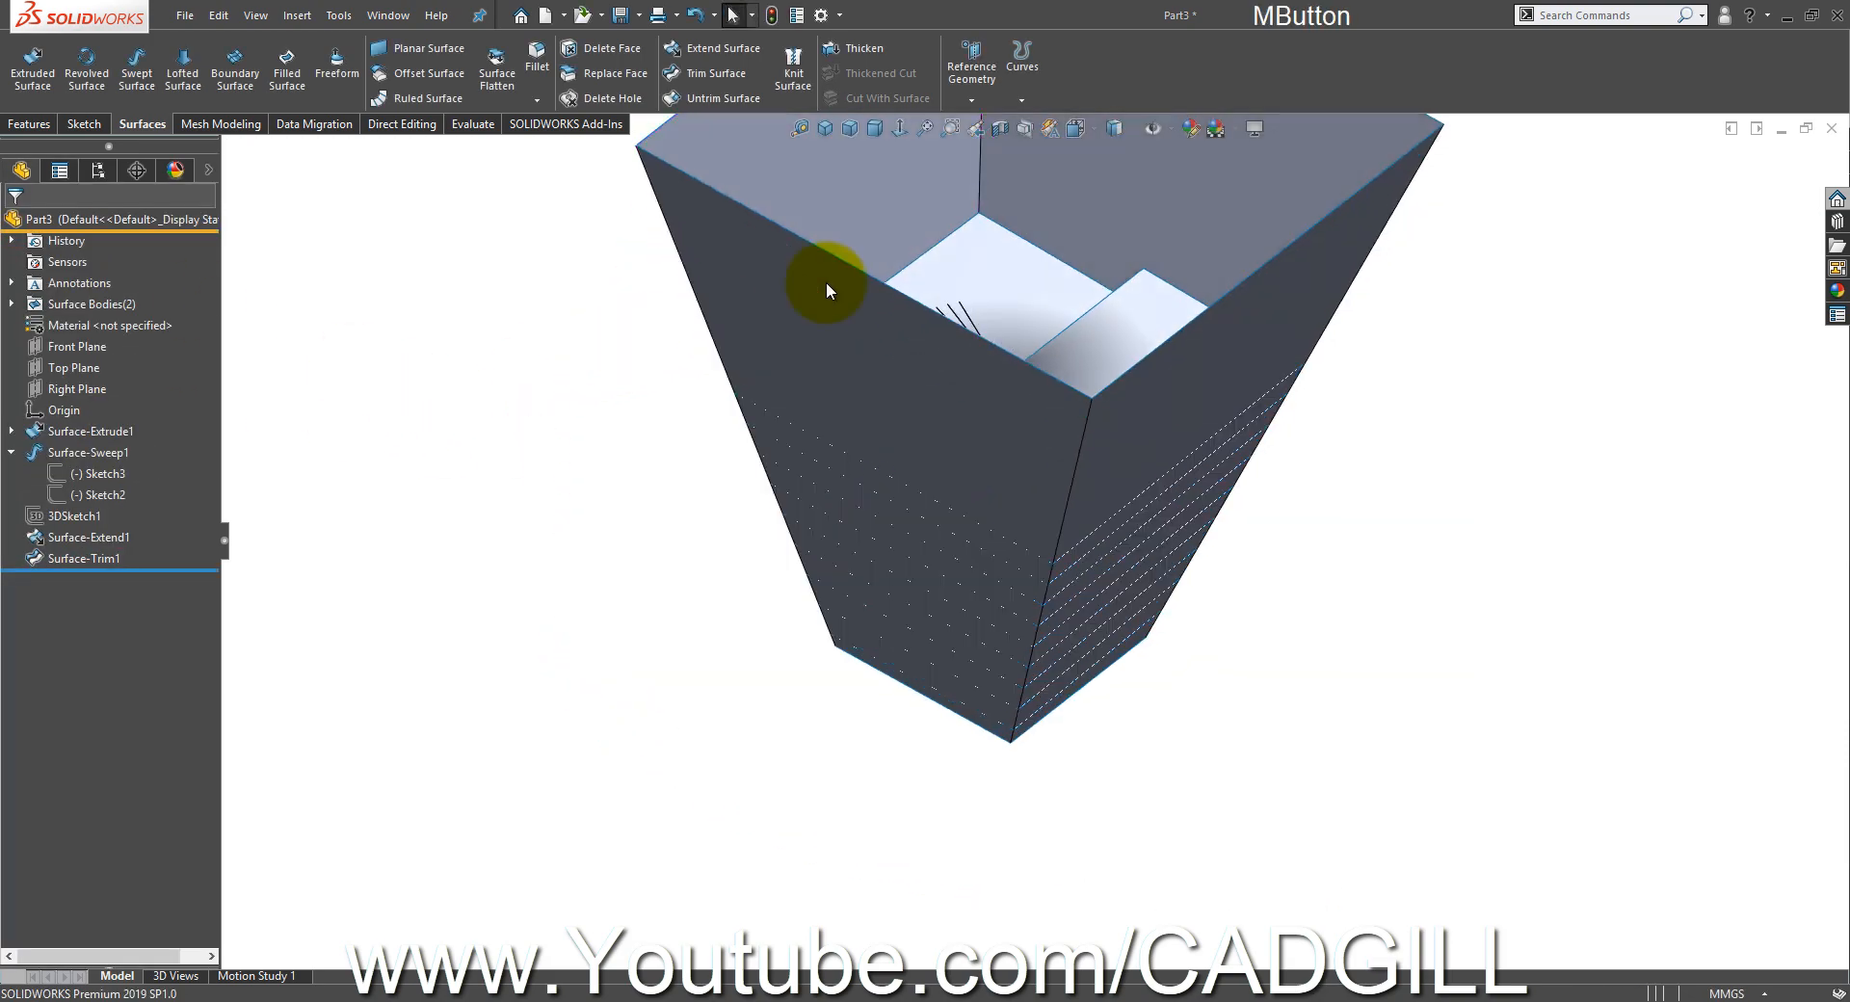
pyautogui.click(944, 193)
pyautogui.rightClick(867, 188)
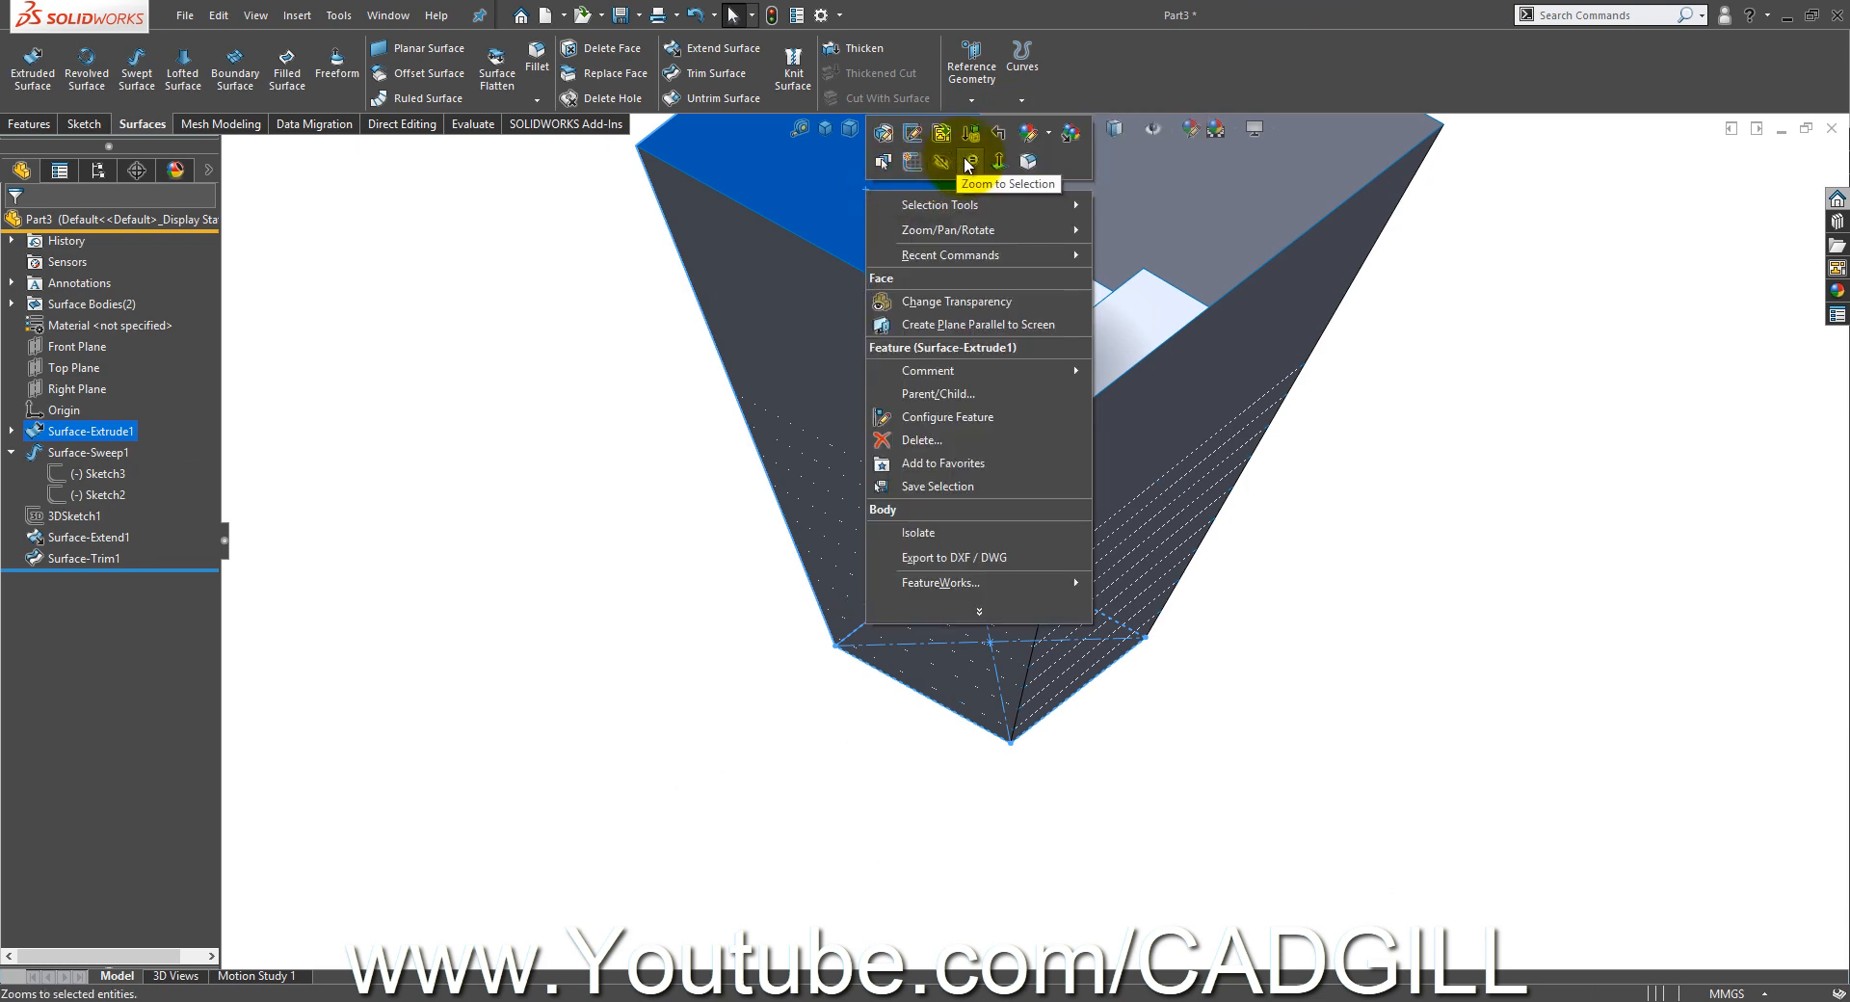
pyautogui.click(939, 164)
pyautogui.click(1464, 437)
pyautogui.moveTo(1368, 425); pyautogui.dragTo(966, 401, button='middle')
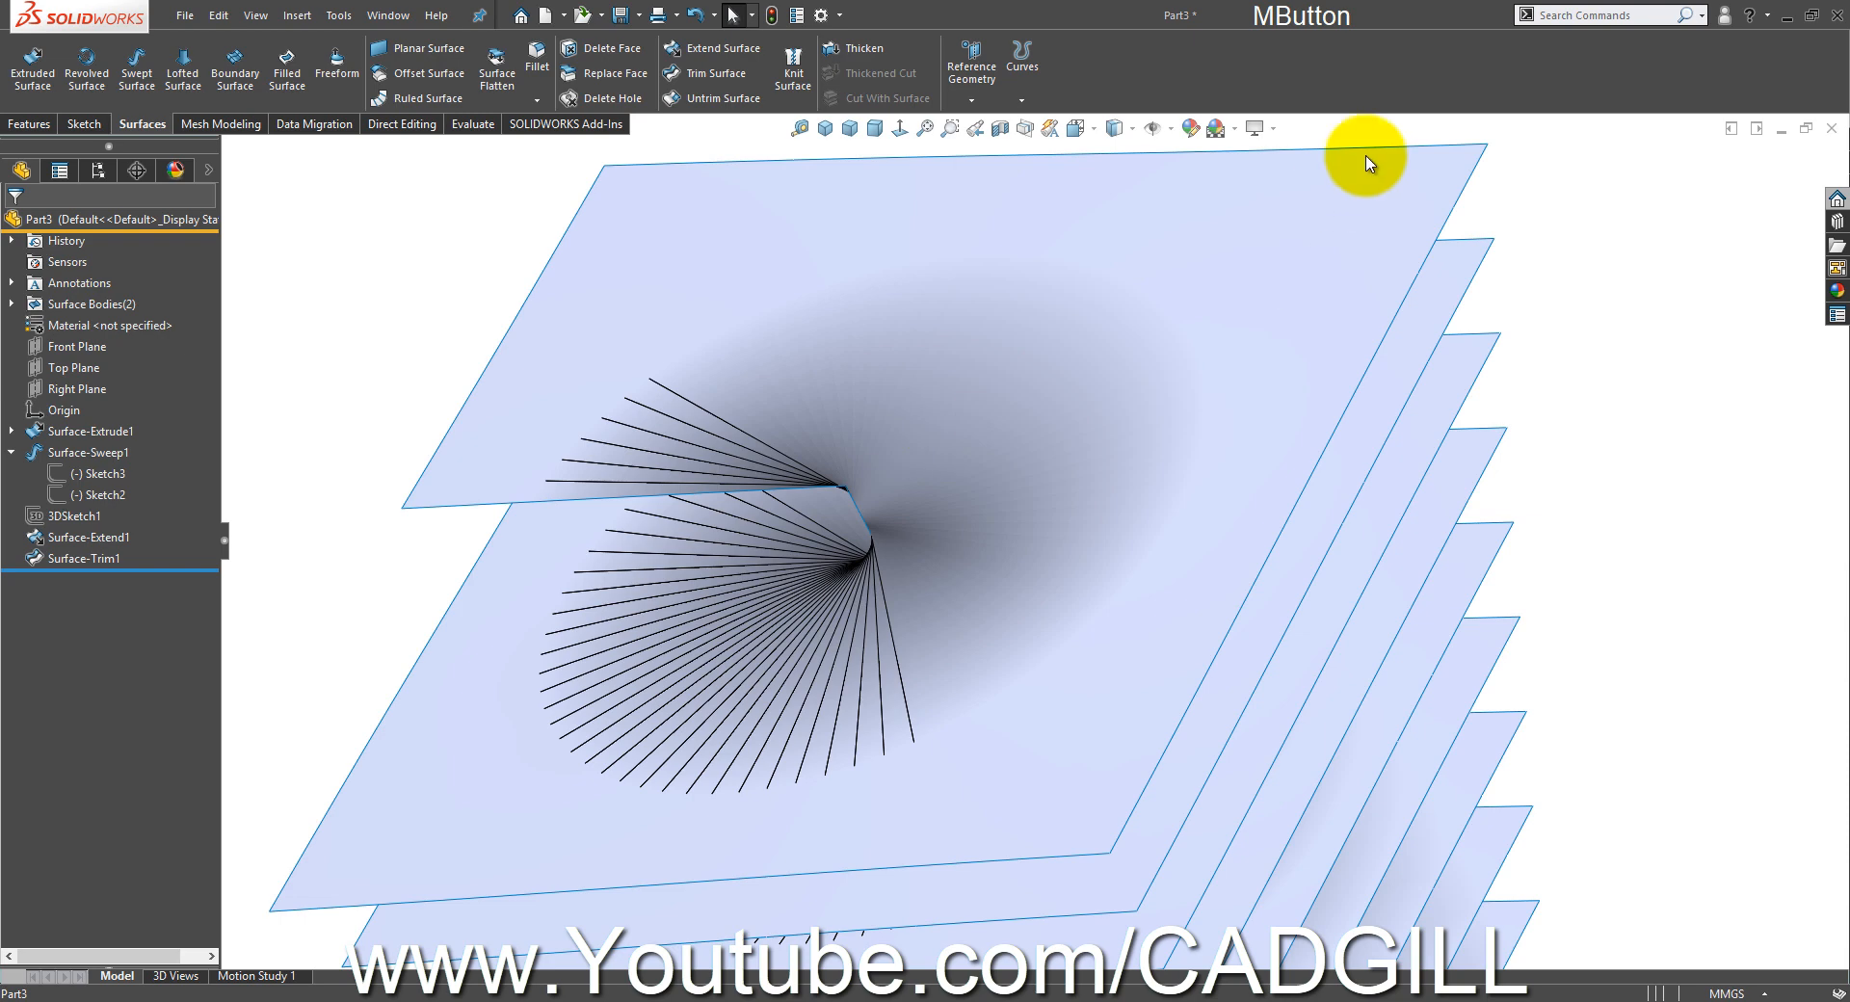
pyautogui.click(1475, 145)
pyautogui.scroll(5, 1474, 347)
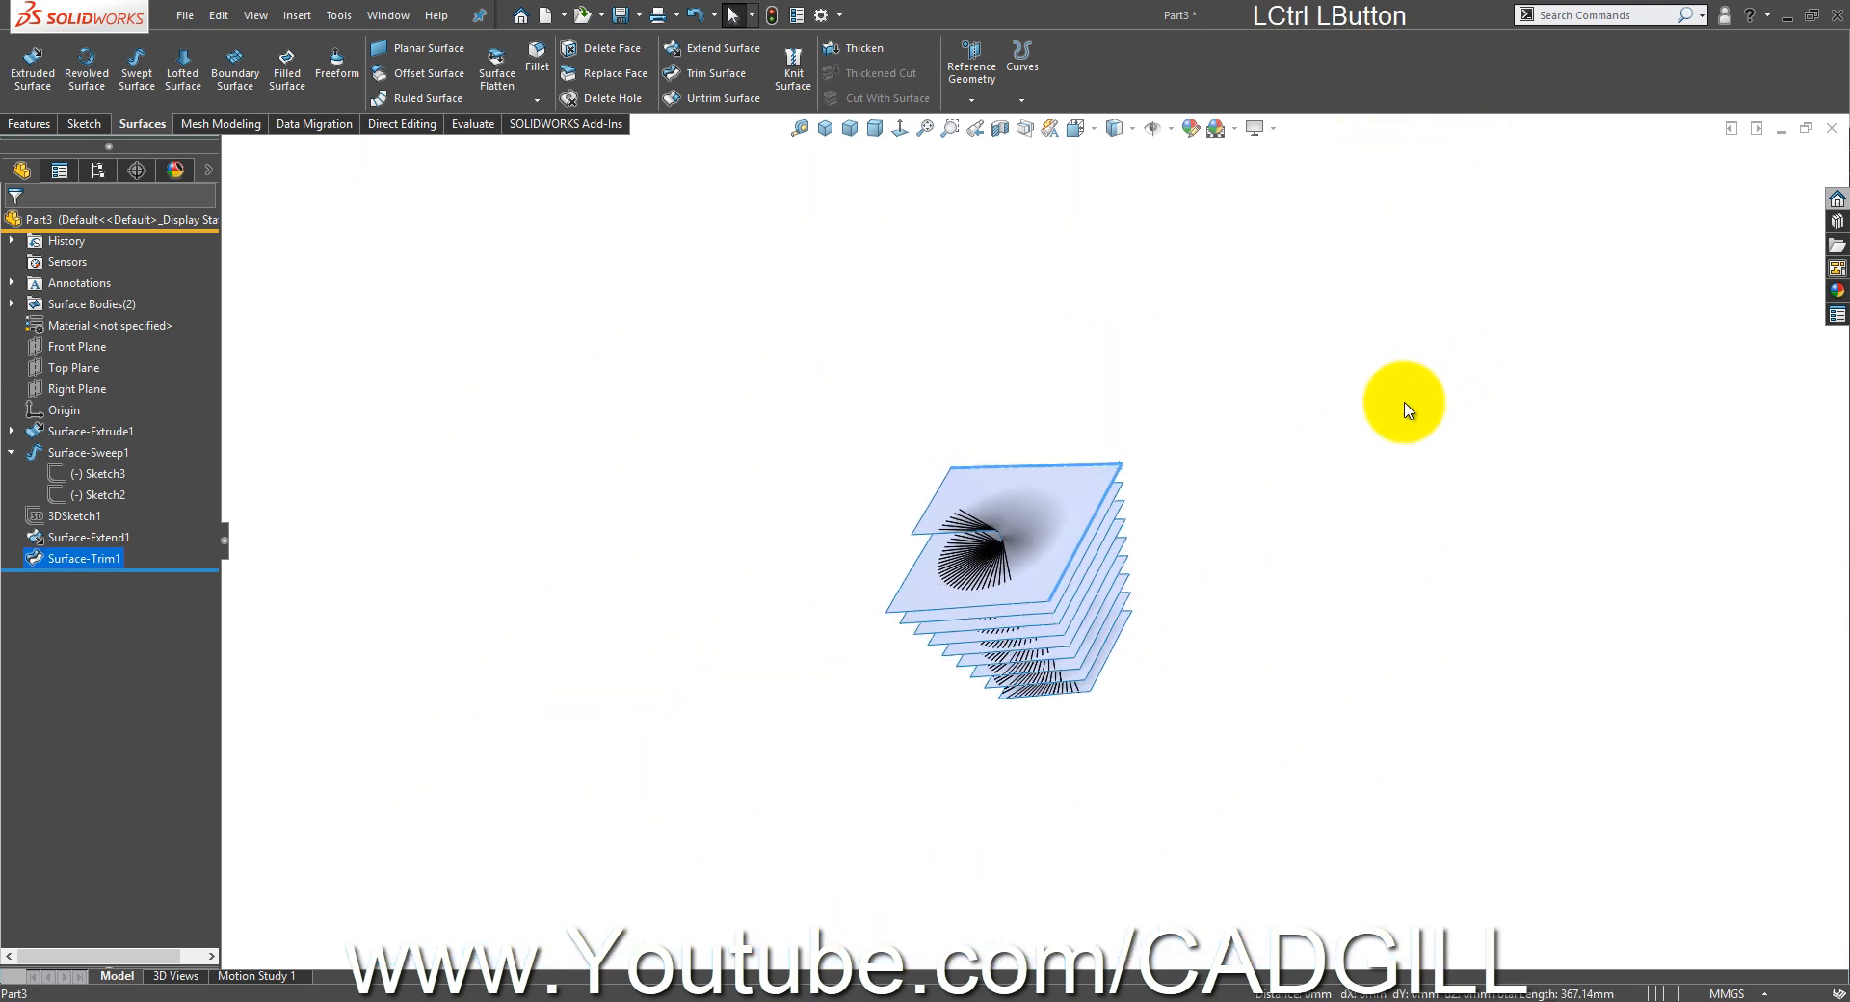
pyautogui.moveTo(1004, 630); pyautogui.dragTo(1365, 537, button='middle')
pyautogui.click(1383, 527)
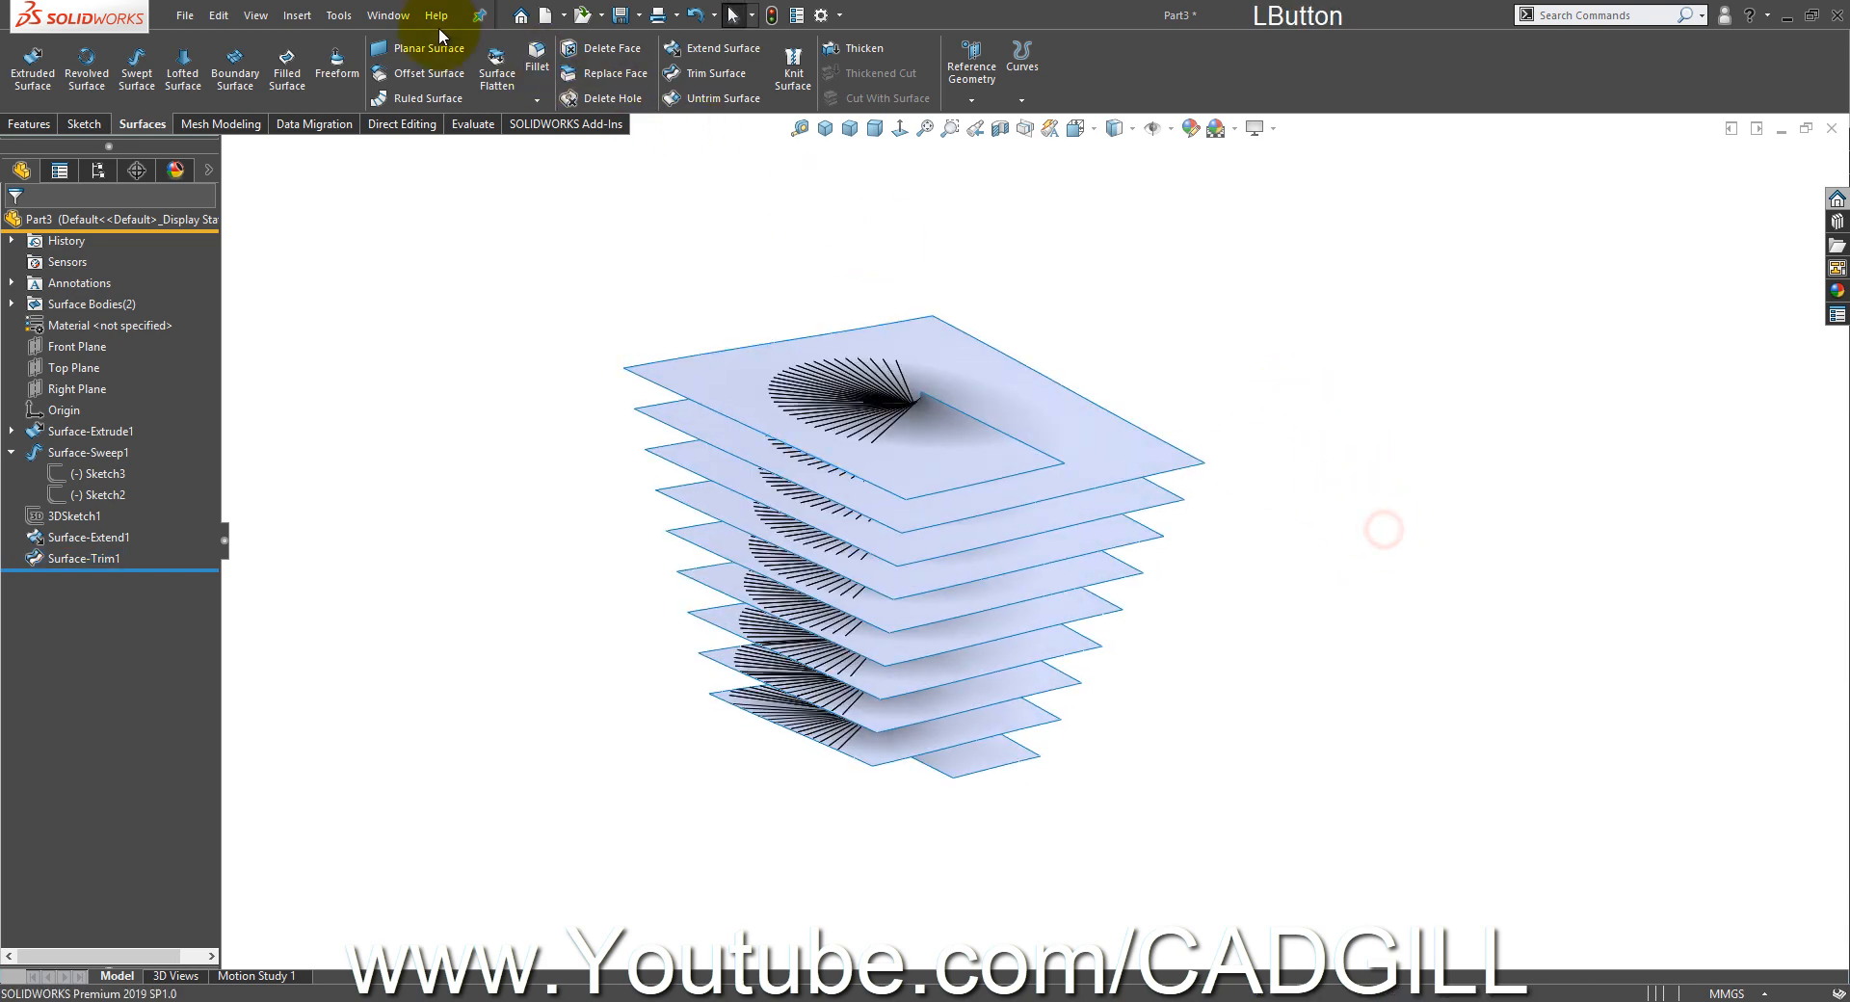
# - Switch to the open Part1 document and hide Plane1 around the wire-wrapped helical coil
pyautogui.click(378, 15)
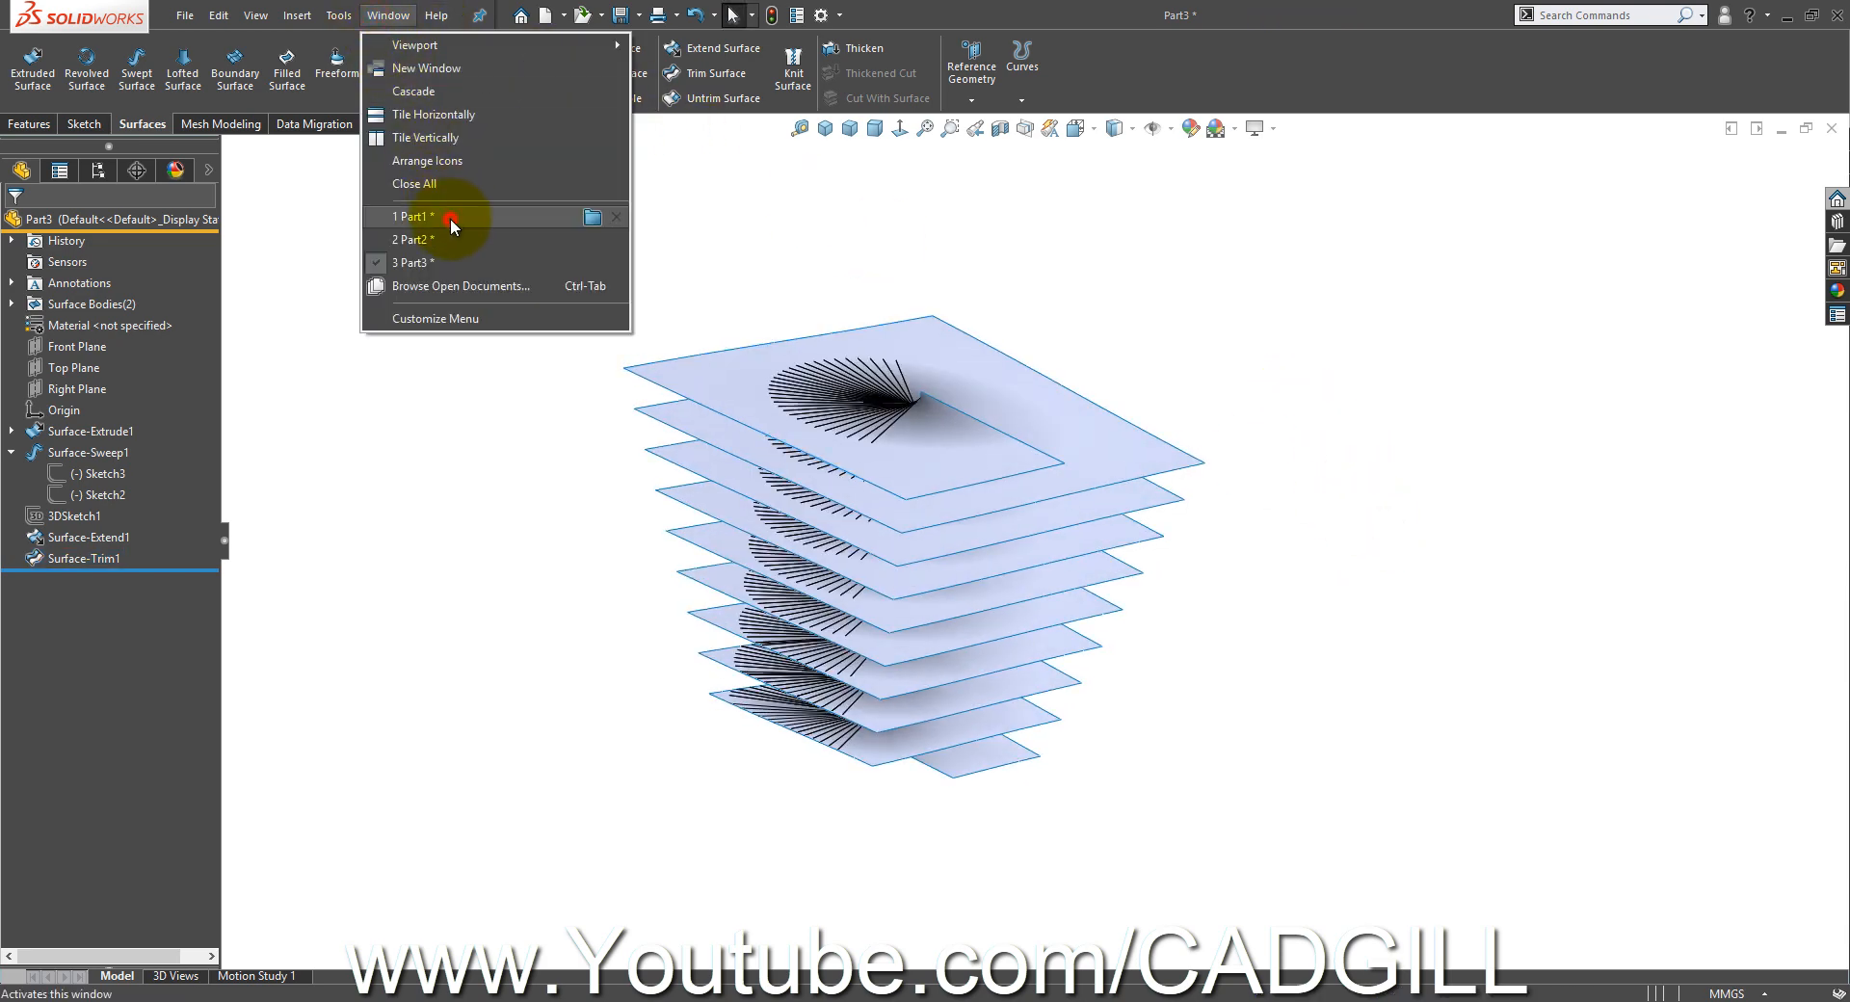
pyautogui.click(449, 218)
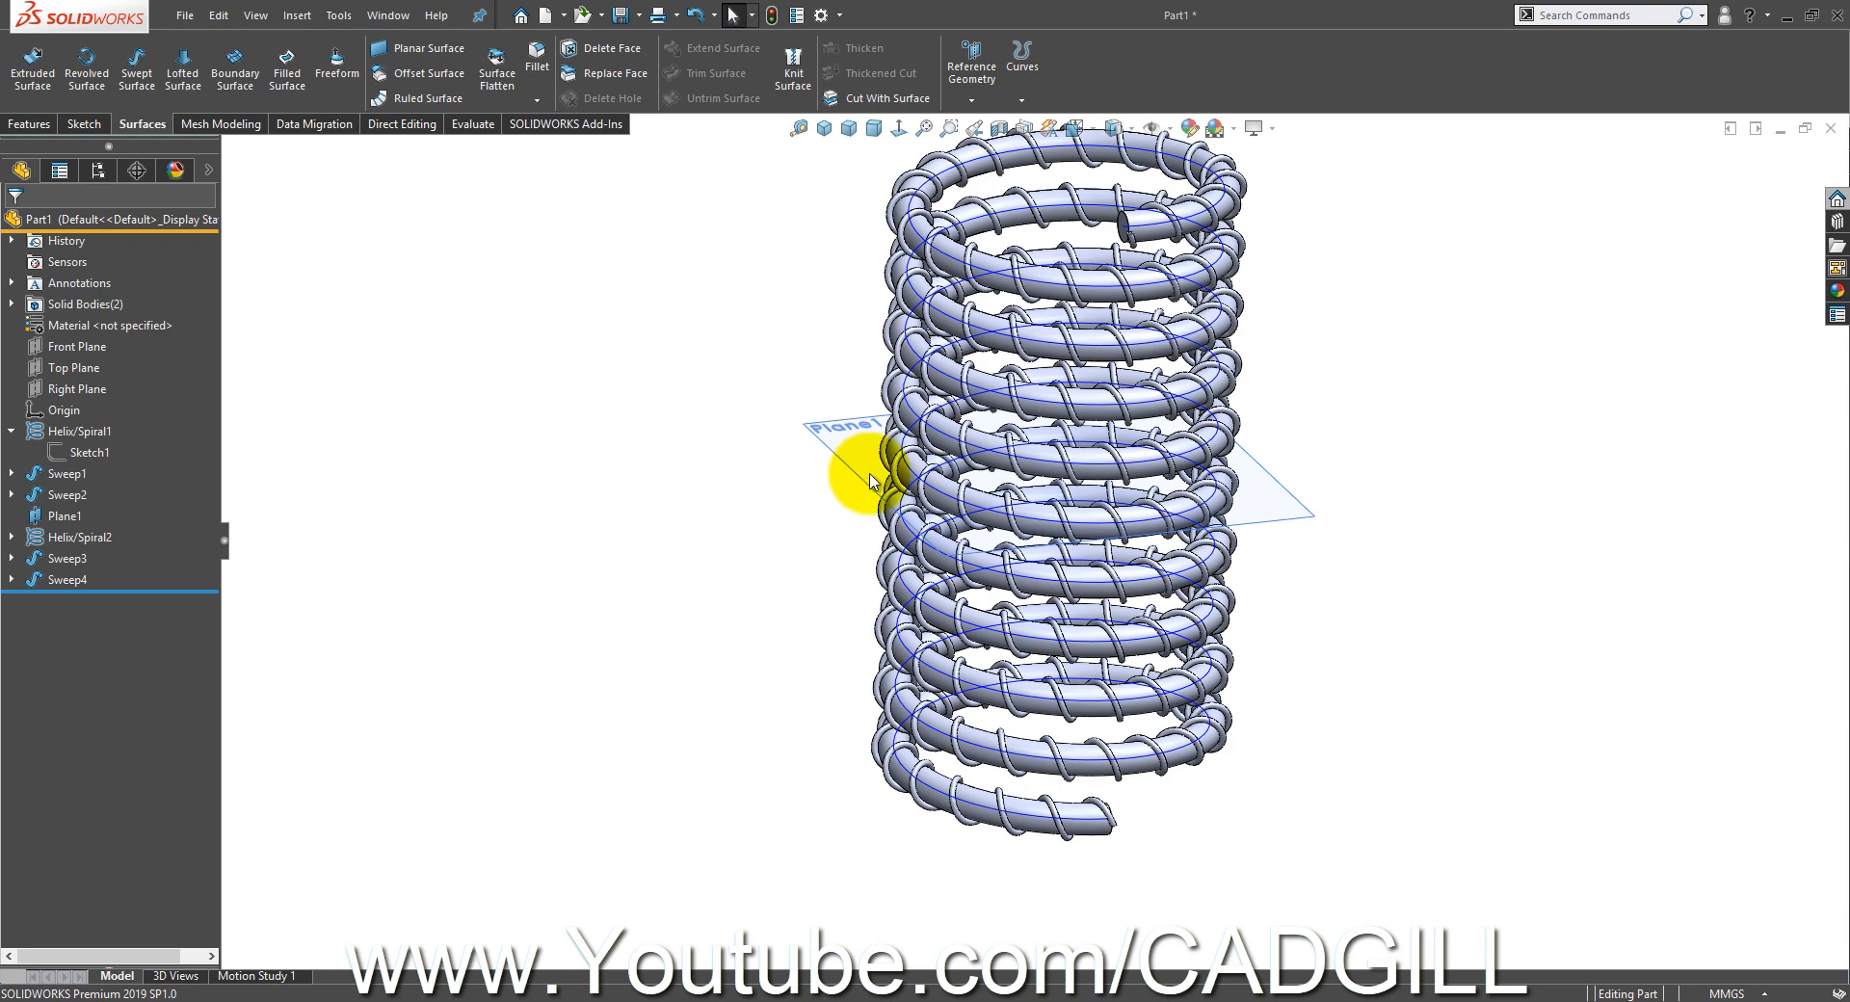
pyautogui.moveTo(855, 466)
pyautogui.mouseDown(button='middle')
pyautogui.moveTo(859, 500)
pyautogui.moveTo(850, 432)
pyautogui.mouseUp(button='middle')
pyautogui.click(862, 434)
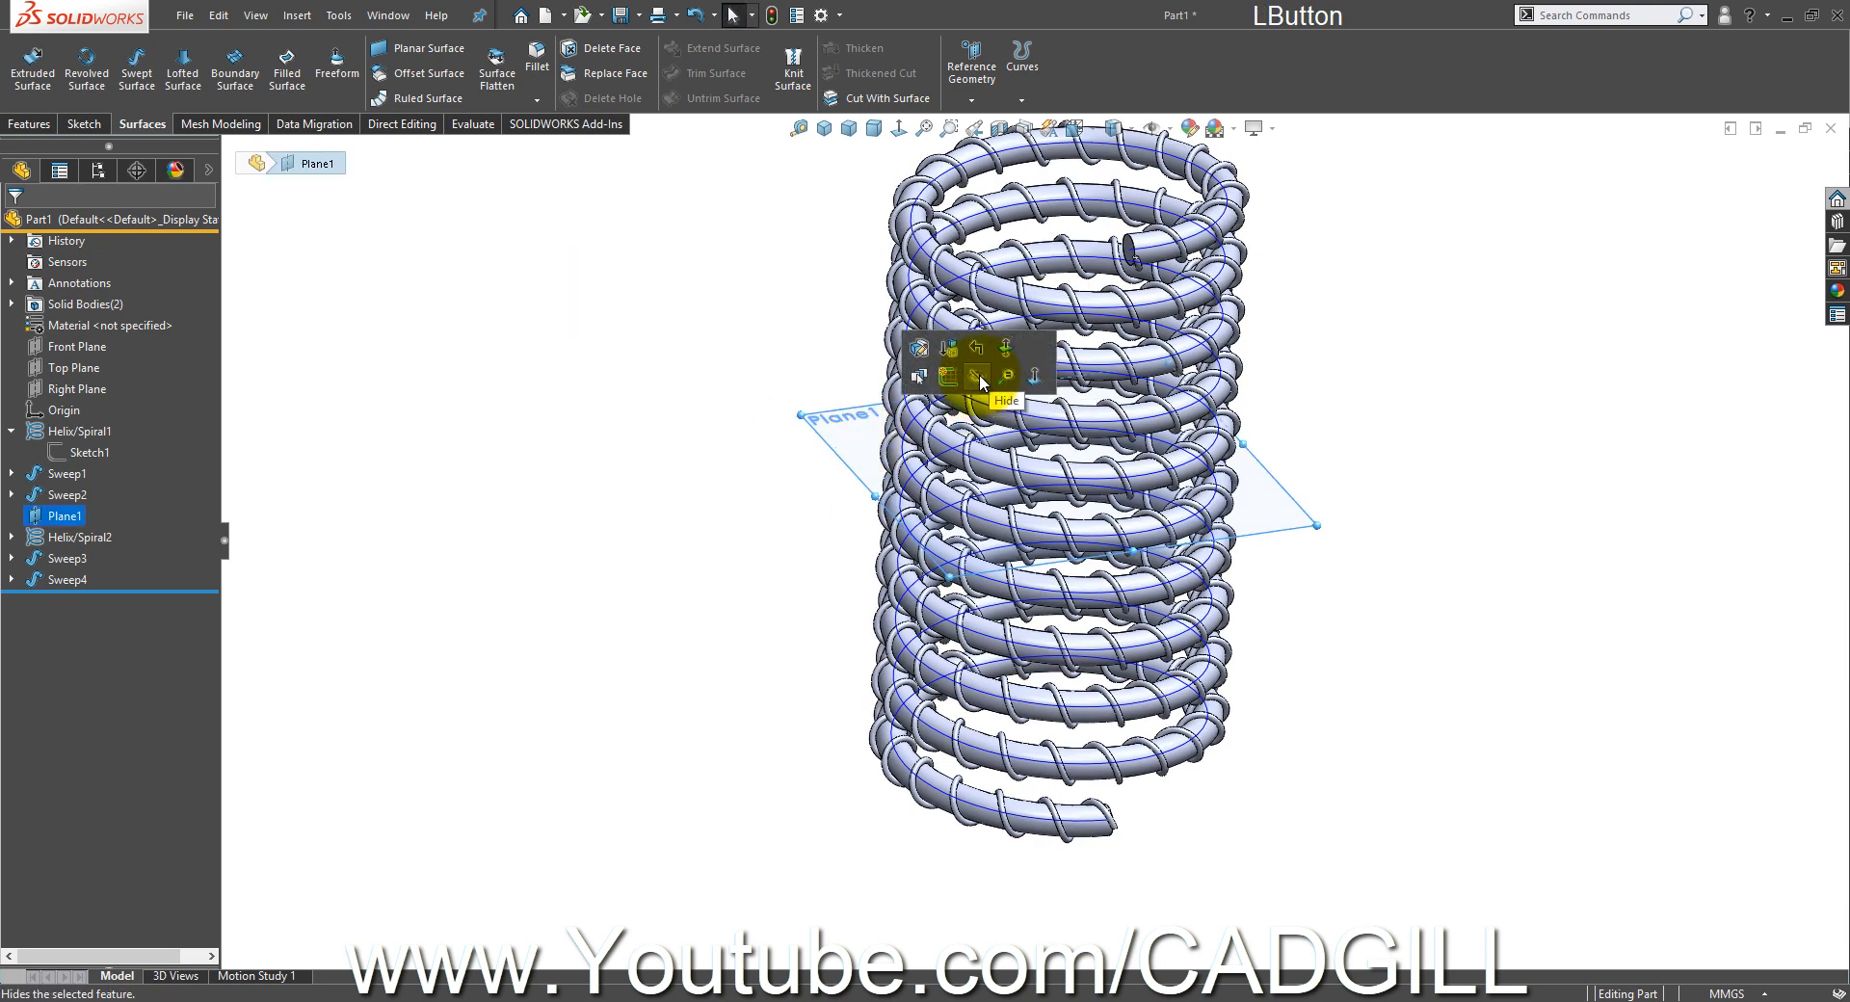
pyautogui.click(978, 376)
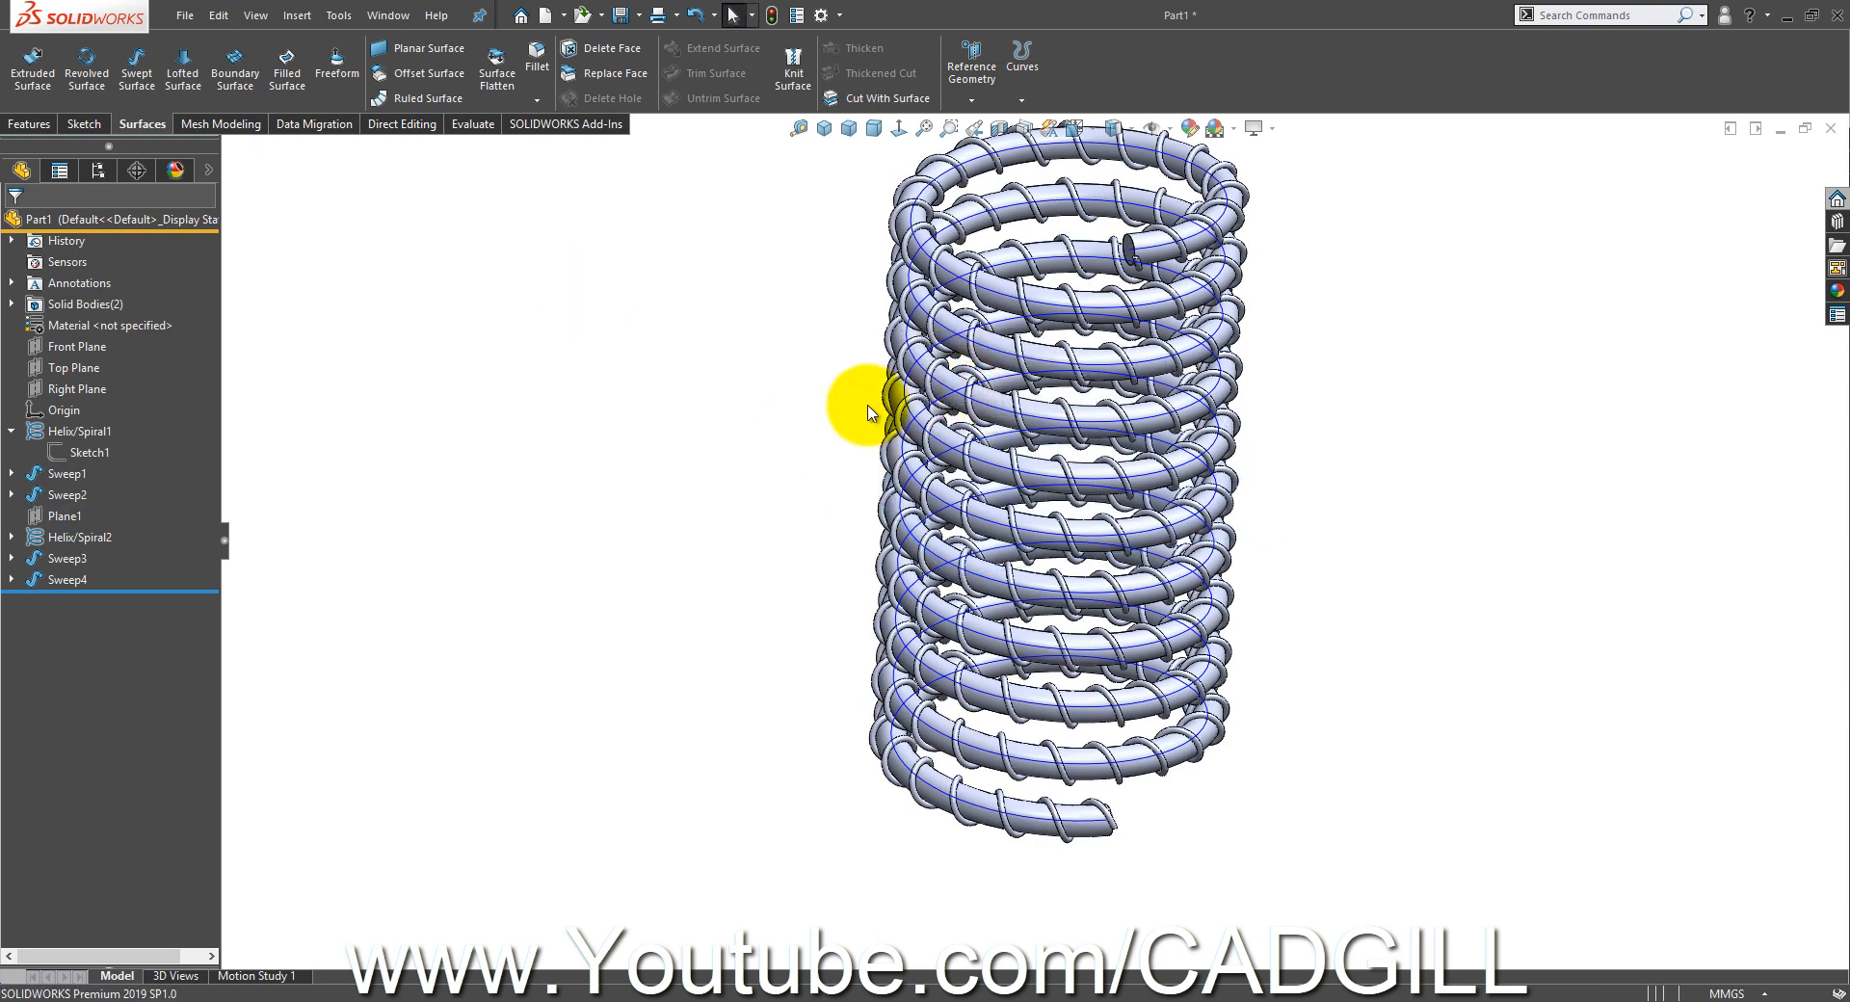